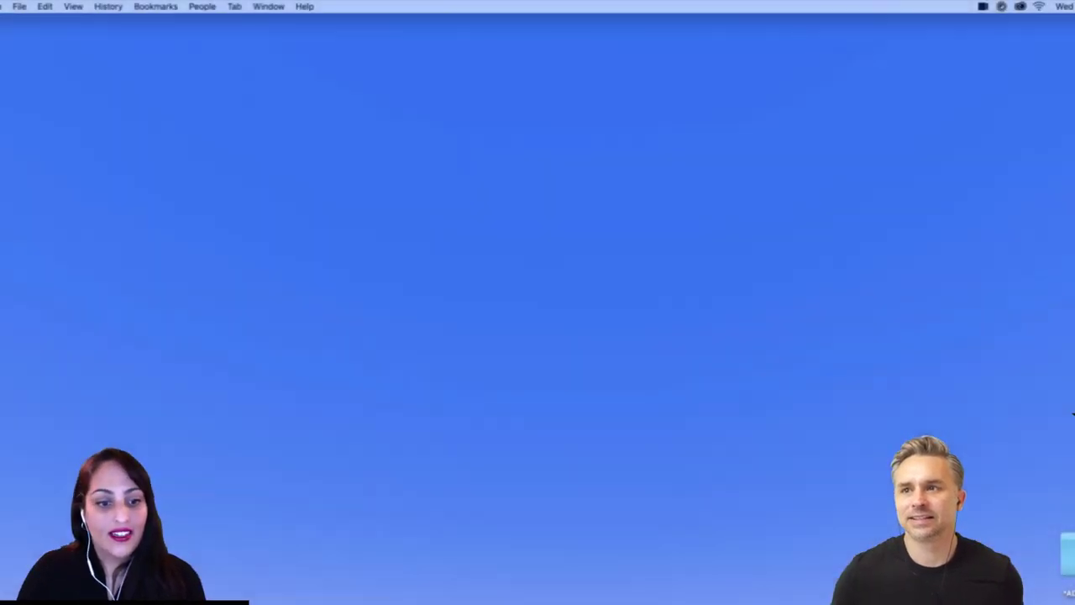
Step: Bring up the browser window showing shantisparrow.com and expand it to full screen
{"action": "left_click", "coordinate": [1071, 413]}
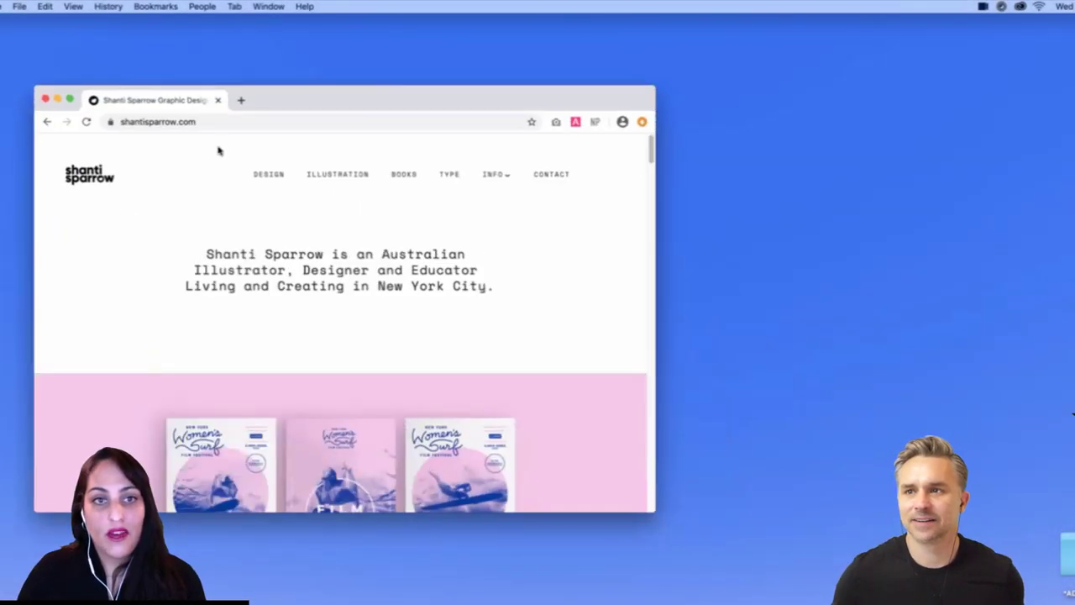
{"action": "left_click_drag", "start_coordinate": [652, 96], "coordinate": [721, 93]}
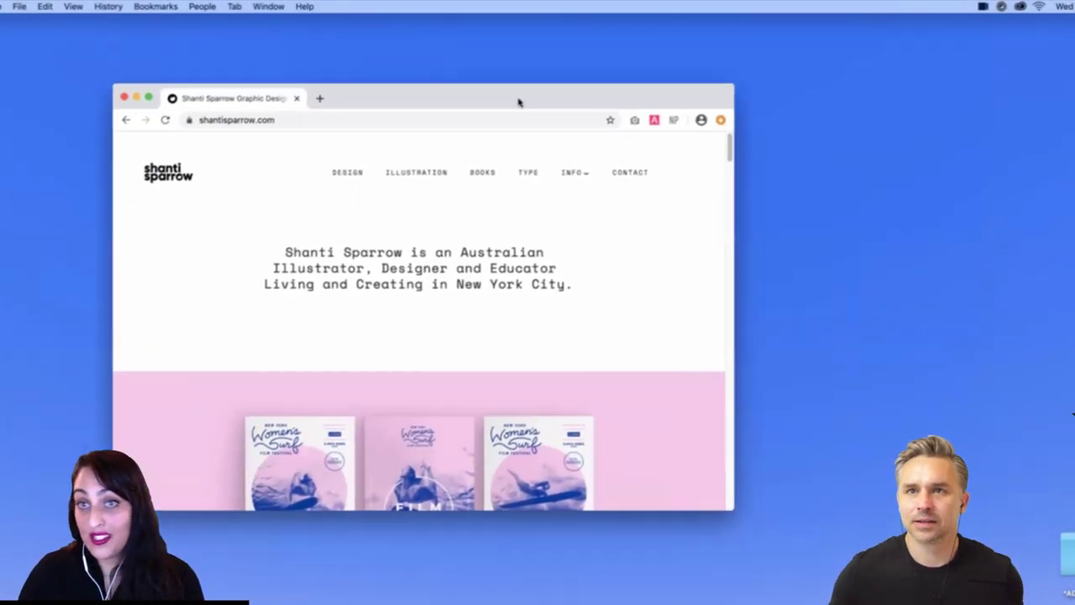
{"action": "left_click", "coordinate": [140, 97]}
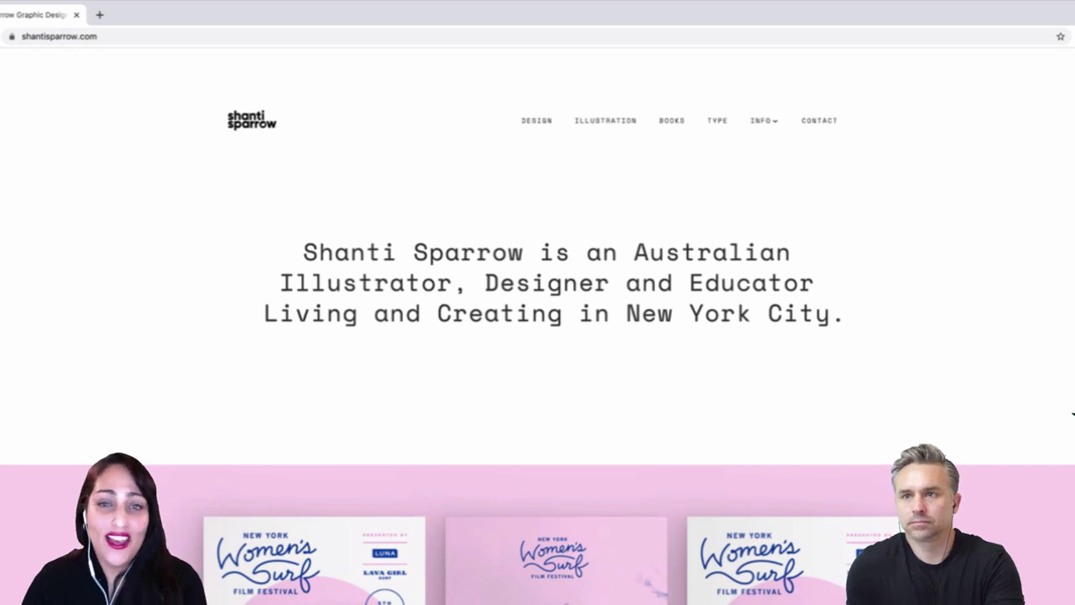
Step: Look through the homepage's featured design projects, from the Women's Surf Film Festival posters down to the Woodstock magazine cover
{"action": "scroll", "coordinate": [1072, 413], "scroll_direction": "down", "scroll_amount": 1}
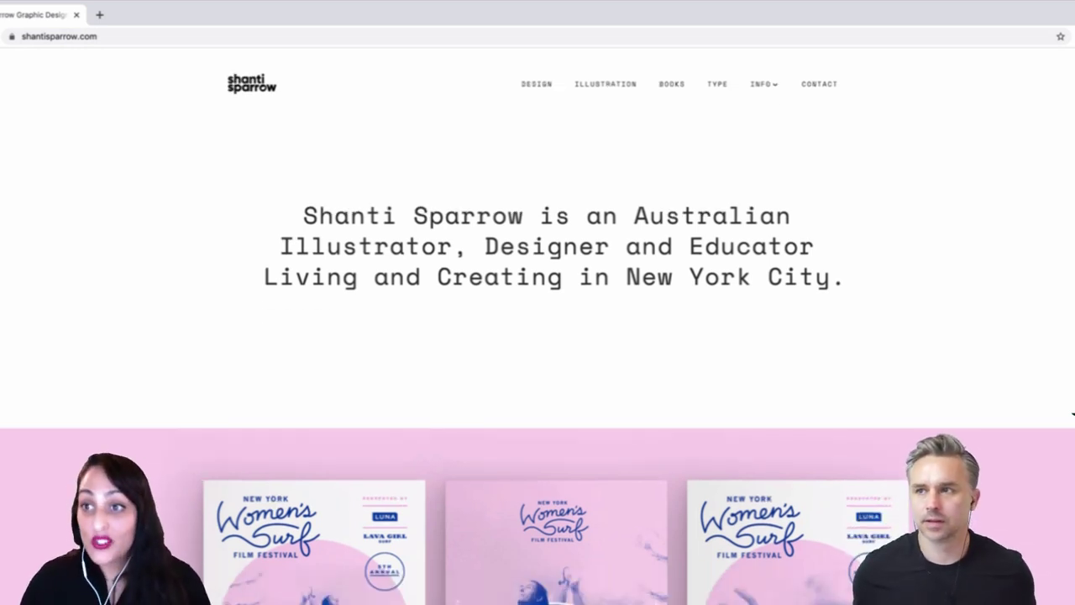
{"action": "scroll", "coordinate": [1073, 413], "scroll_direction": "up", "scroll_amount": 1}
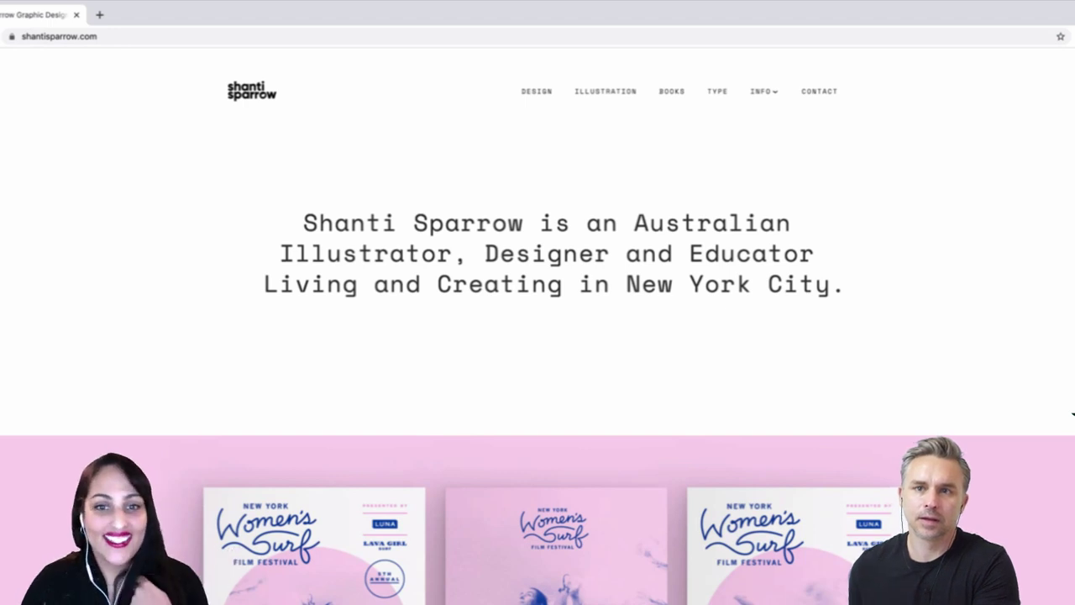
{"action": "scroll", "coordinate": [1073, 413], "scroll_direction": "down", "scroll_amount": 2}
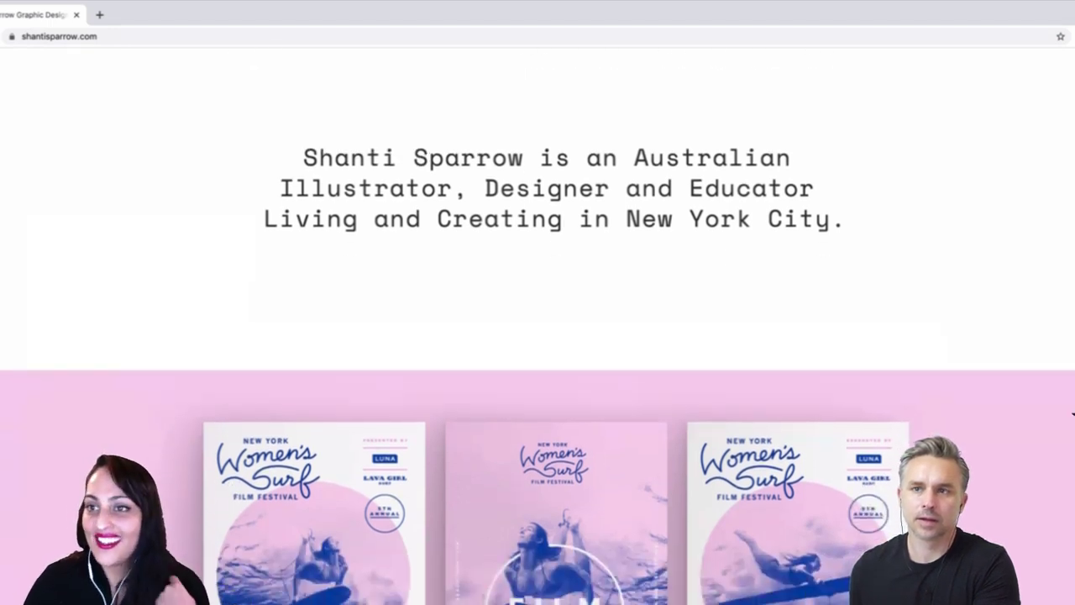
{"action": "scroll", "coordinate": [1072, 413], "scroll_direction": "down", "scroll_amount": 3}
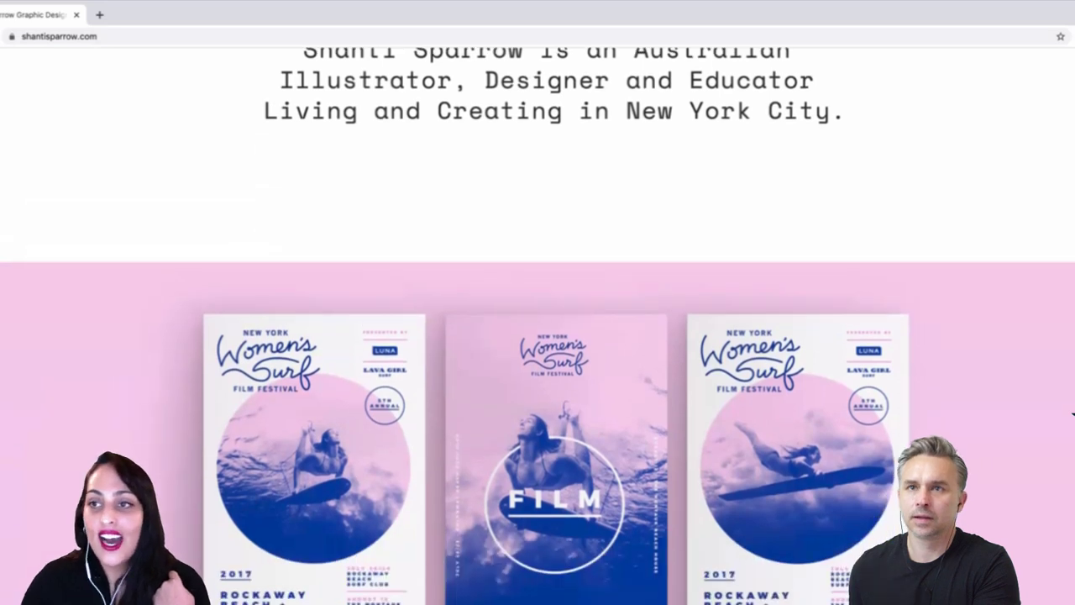
{"action": "scroll", "coordinate": [1073, 413], "scroll_direction": "down", "scroll_amount": 4}
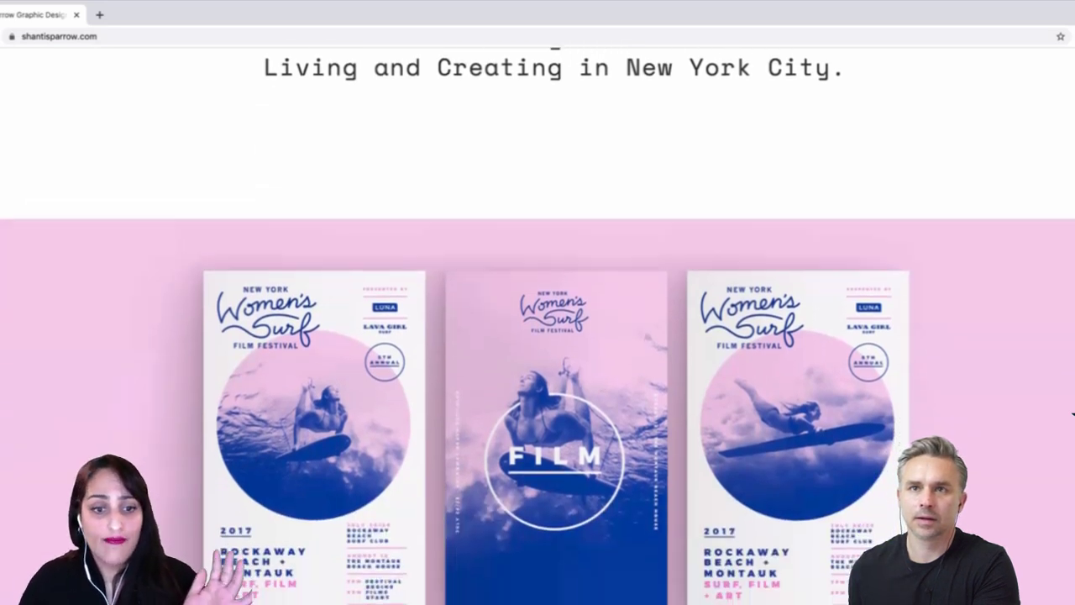
{"action": "scroll", "coordinate": [1073, 413], "scroll_direction": "down", "scroll_amount": 2}
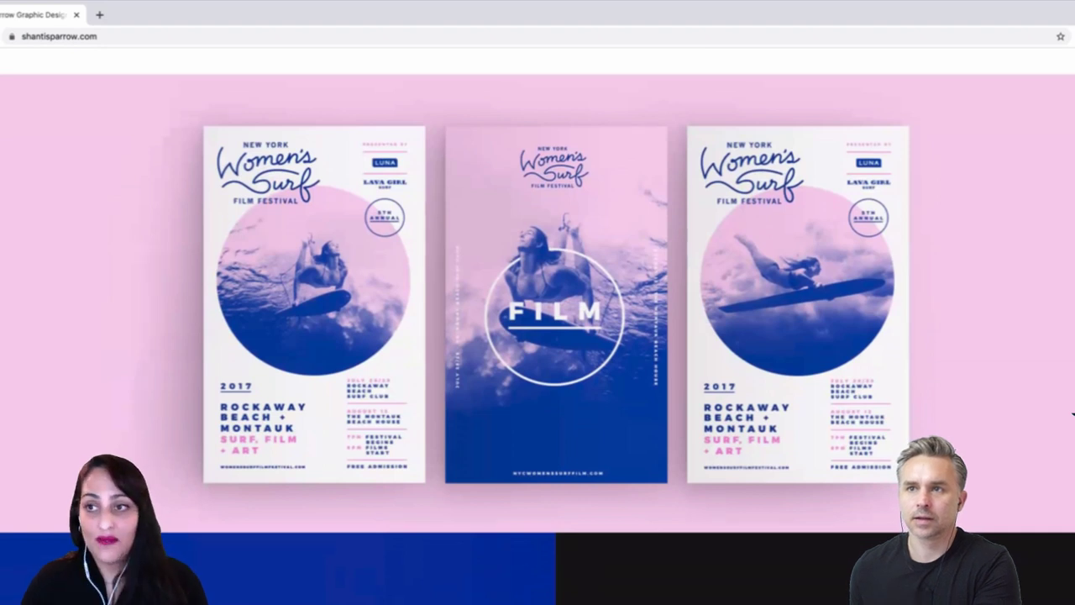
{"action": "scroll", "coordinate": [1073, 413], "scroll_direction": "down", "scroll_amount": 1}
{"action": "scroll", "coordinate": [1073, 414], "scroll_direction": "down", "scroll_amount": 1}
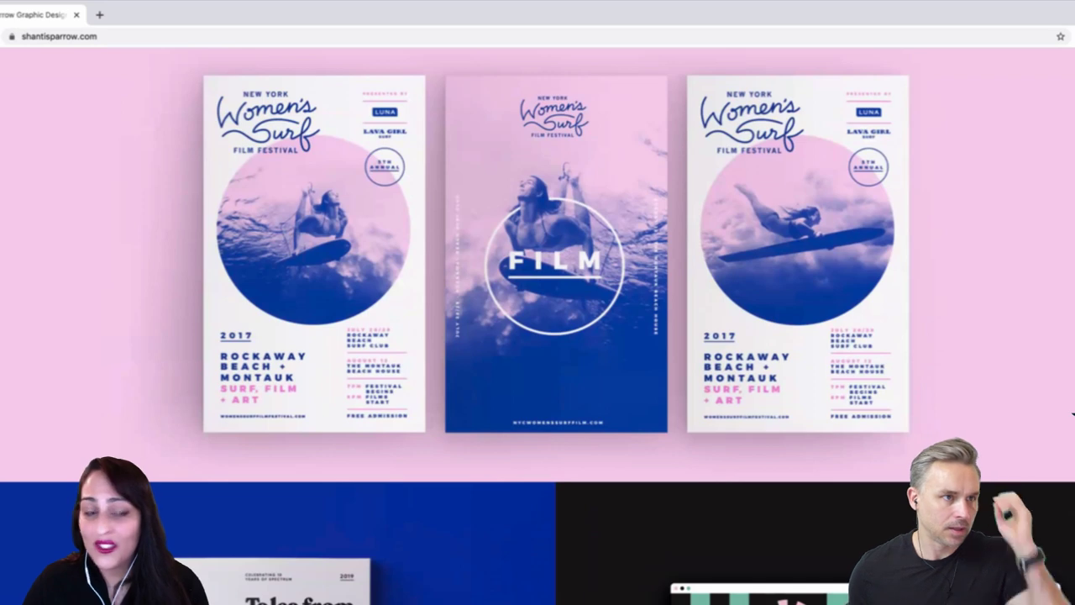
{"action": "scroll", "coordinate": [1073, 413], "scroll_direction": "down", "scroll_amount": 5}
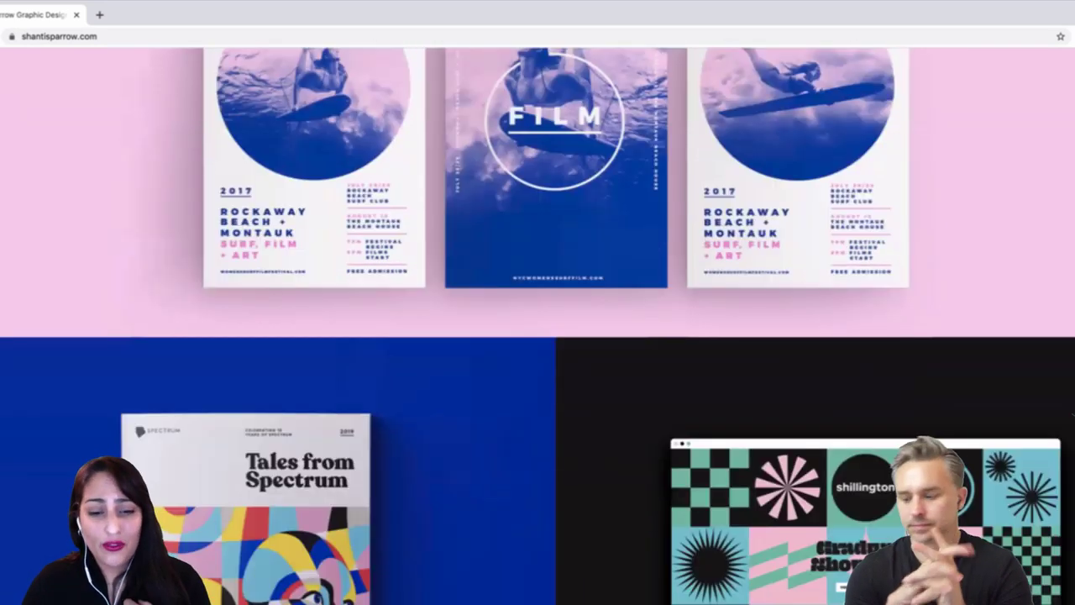
{"action": "scroll", "coordinate": [537, 332], "scroll_direction": "down", "scroll_amount": 5}
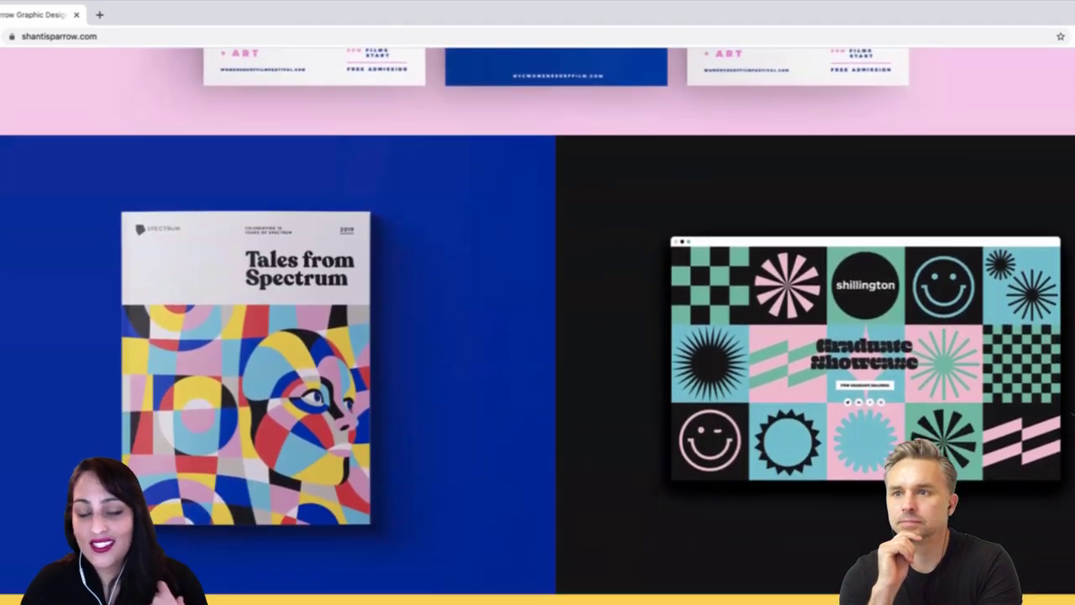
{"action": "scroll", "coordinate": [1073, 413], "scroll_direction": "down", "scroll_amount": 6}
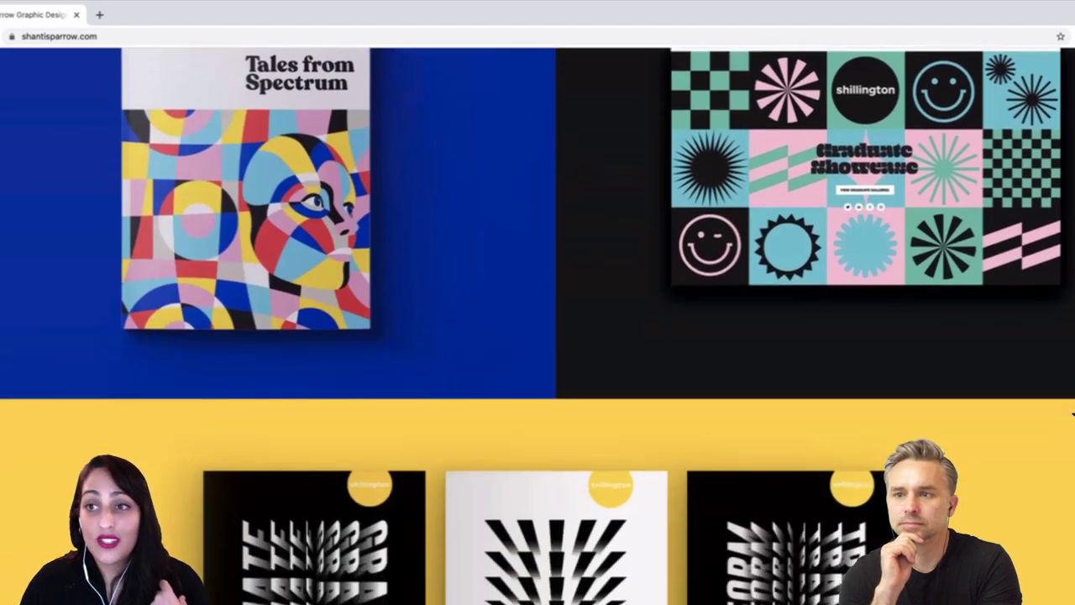
{"action": "scroll", "coordinate": [1072, 413], "scroll_direction": "down", "scroll_amount": 3}
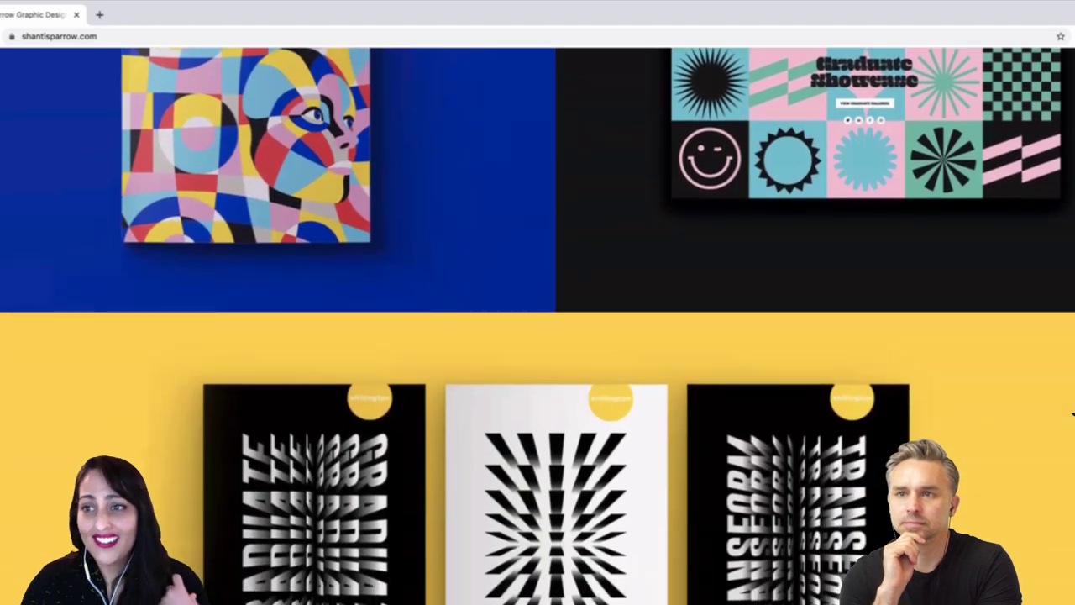
{"action": "scroll", "coordinate": [1073, 413], "scroll_direction": "down", "scroll_amount": 1}
{"action": "scroll", "coordinate": [1073, 413], "scroll_direction": "down", "scroll_amount": 7}
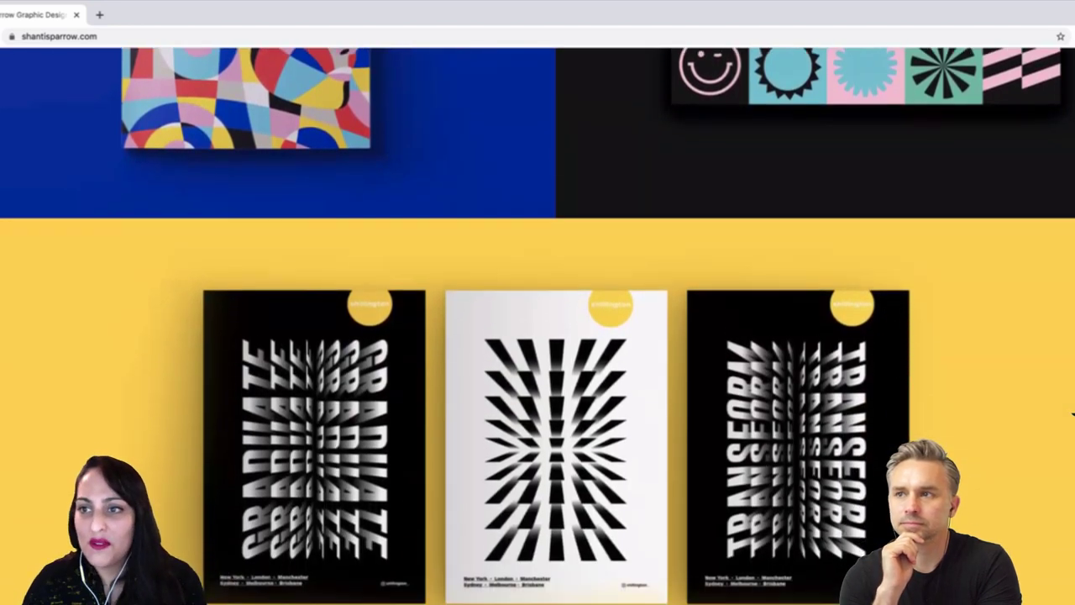
{"action": "scroll", "coordinate": [1072, 413], "scroll_direction": "down", "scroll_amount": 3}
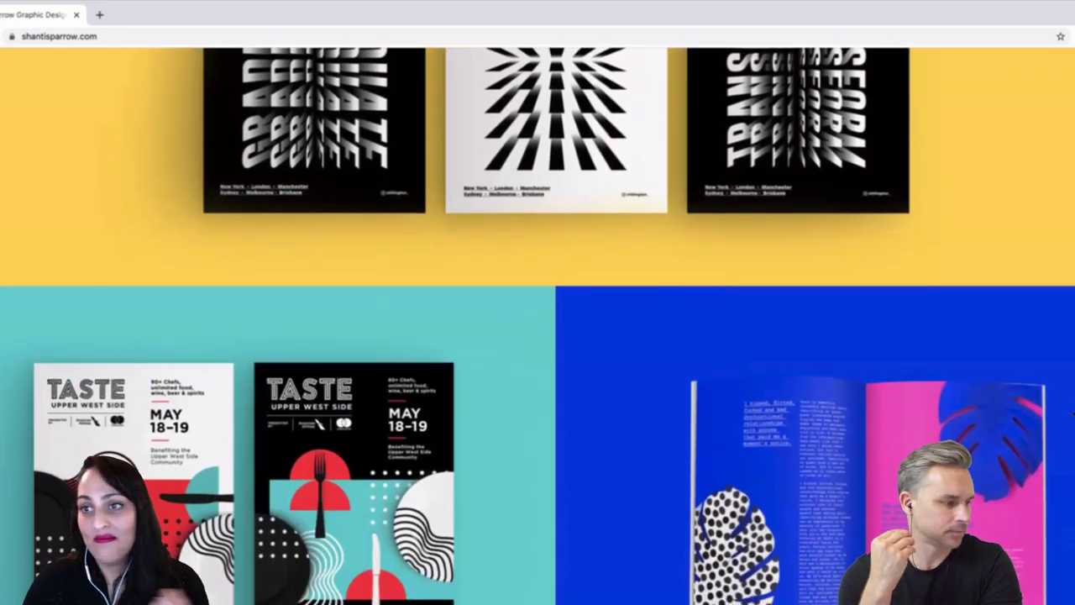
{"action": "scroll", "coordinate": [1073, 413], "scroll_direction": "down", "scroll_amount": 1}
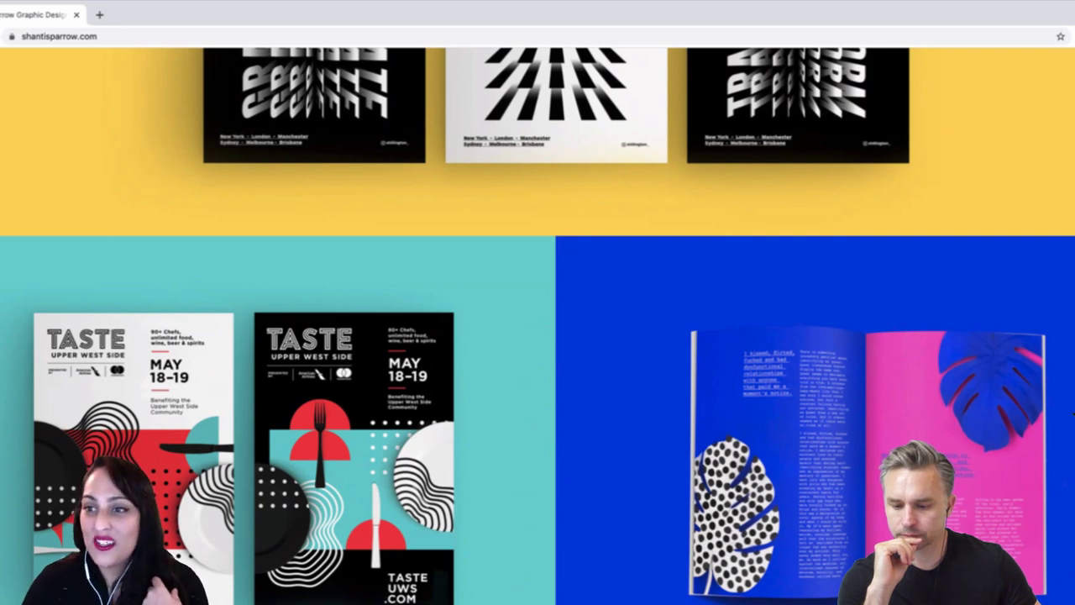
{"action": "scroll", "coordinate": [546, 395], "scroll_direction": "down", "scroll_amount": 1}
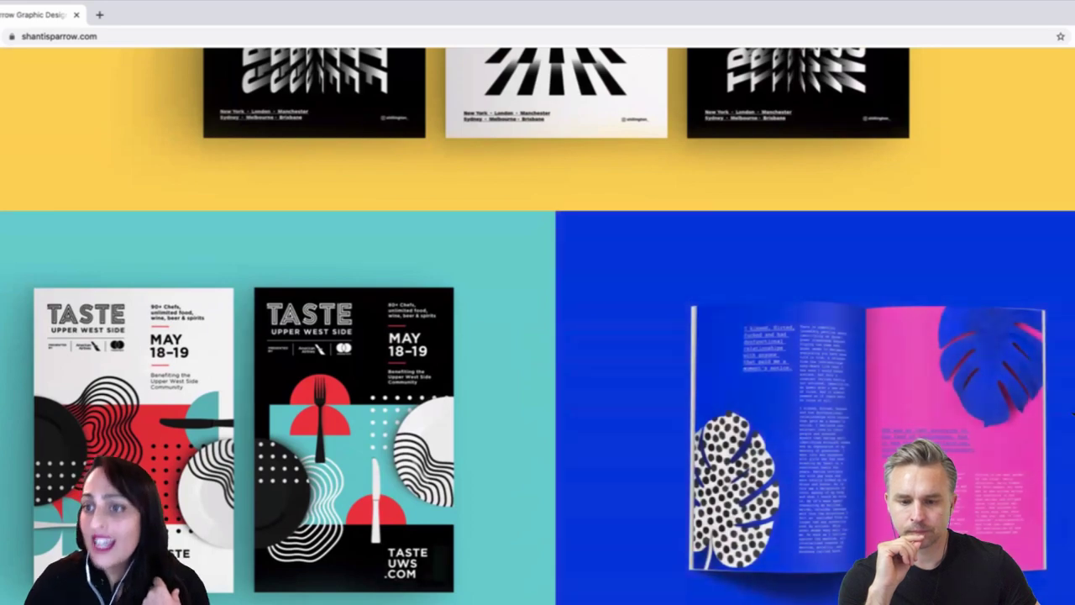
{"action": "scroll", "coordinate": [538, 336], "scroll_direction": "down", "scroll_amount": 8}
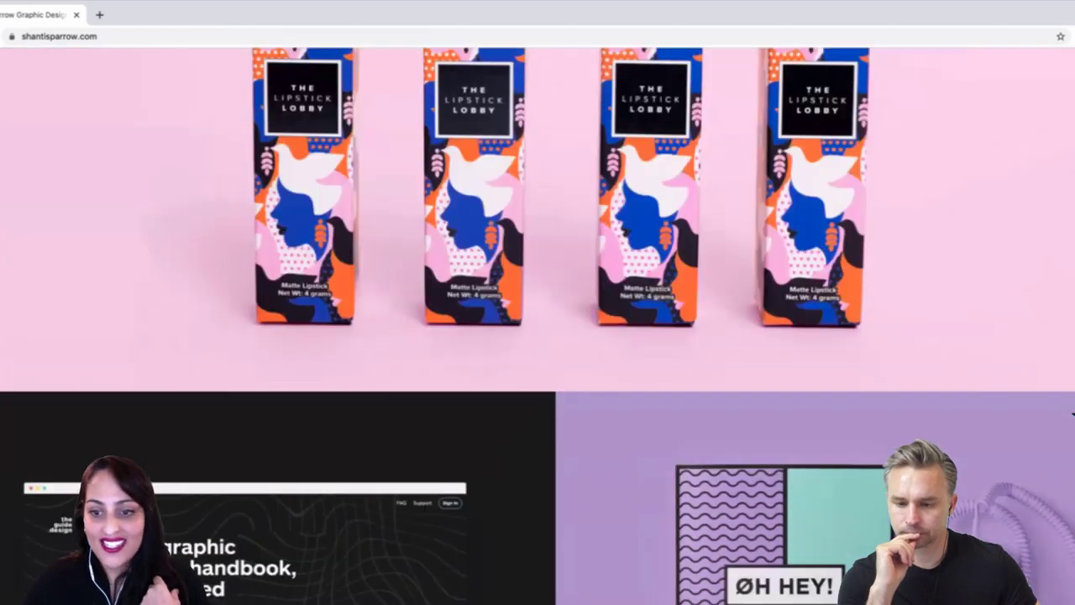
{"action": "scroll", "coordinate": [1072, 413], "scroll_direction": "down", "scroll_amount": 5}
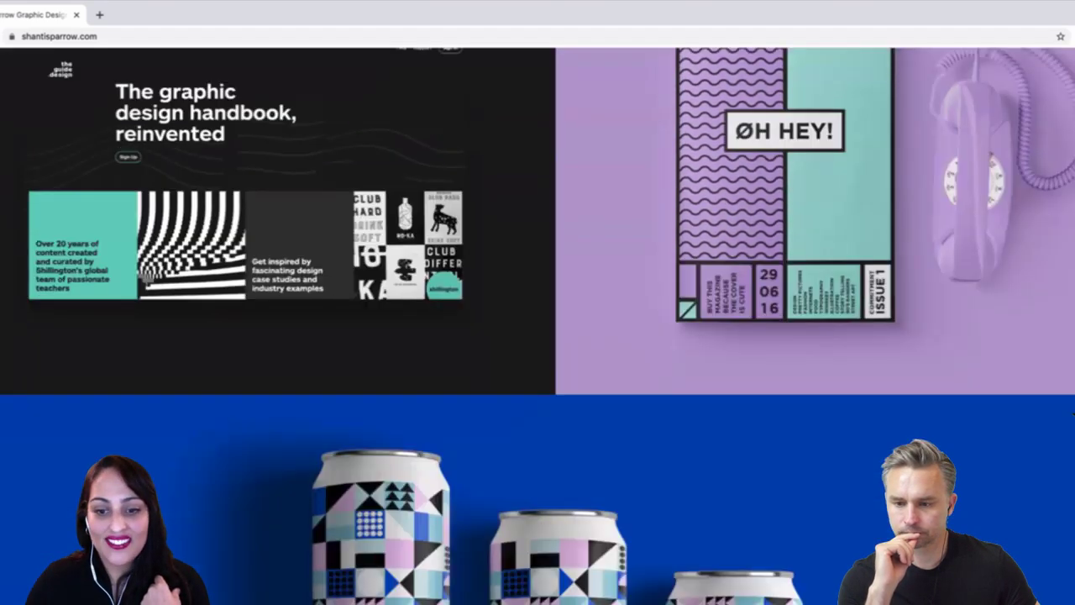
{"action": "scroll", "coordinate": [1073, 412], "scroll_direction": "down", "scroll_amount": 8}
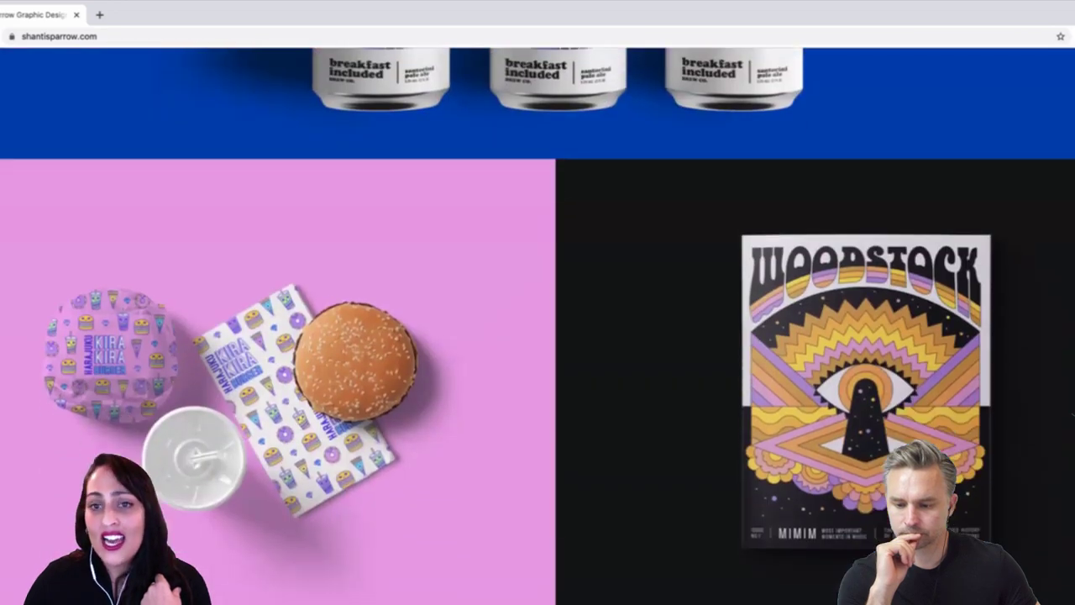
Step: Return to the Shillington Graduate Showcase artwork on the homepage and open its project page
{"action": "scroll", "coordinate": [1073, 412], "scroll_direction": "up", "scroll_amount": 13}
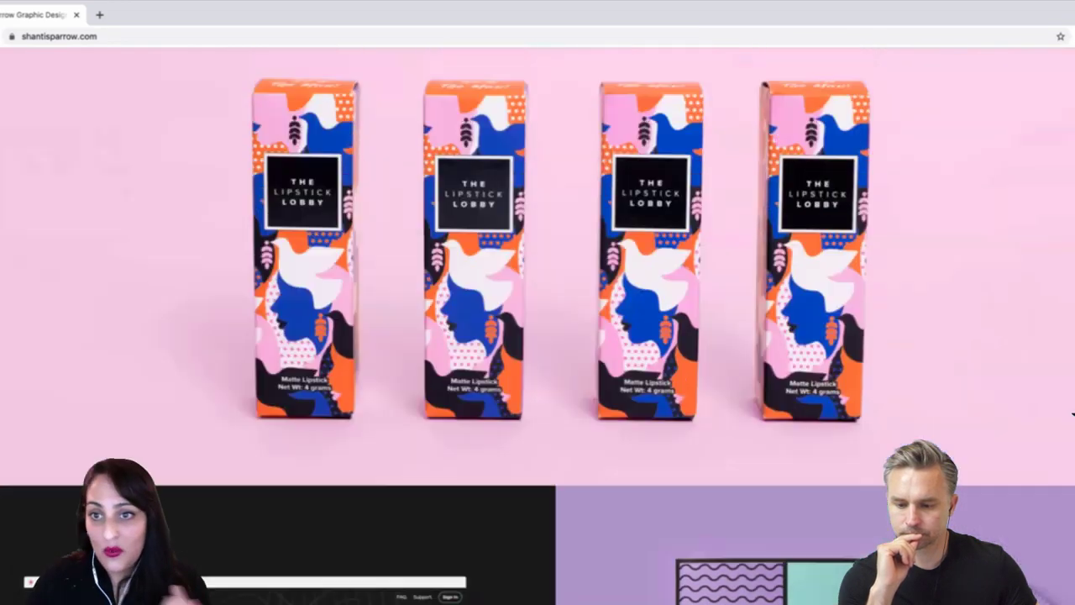
{"action": "scroll", "coordinate": [1073, 412], "scroll_direction": "up", "scroll_amount": 15}
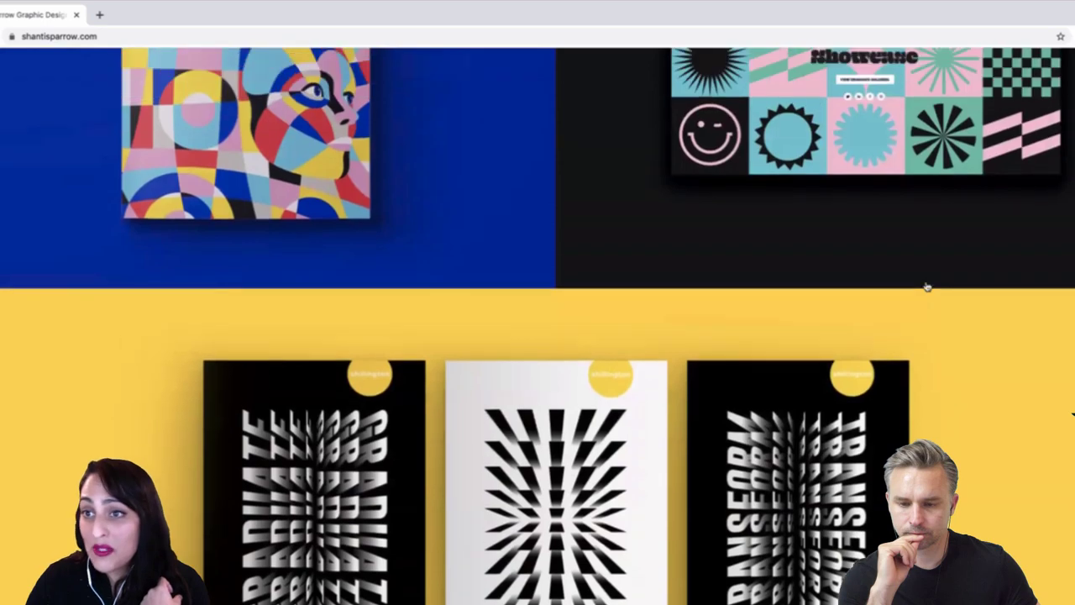
{"action": "scroll", "coordinate": [927, 287], "scroll_direction": "up", "scroll_amount": 4}
{"action": "left_click", "coordinate": [924, 283]}
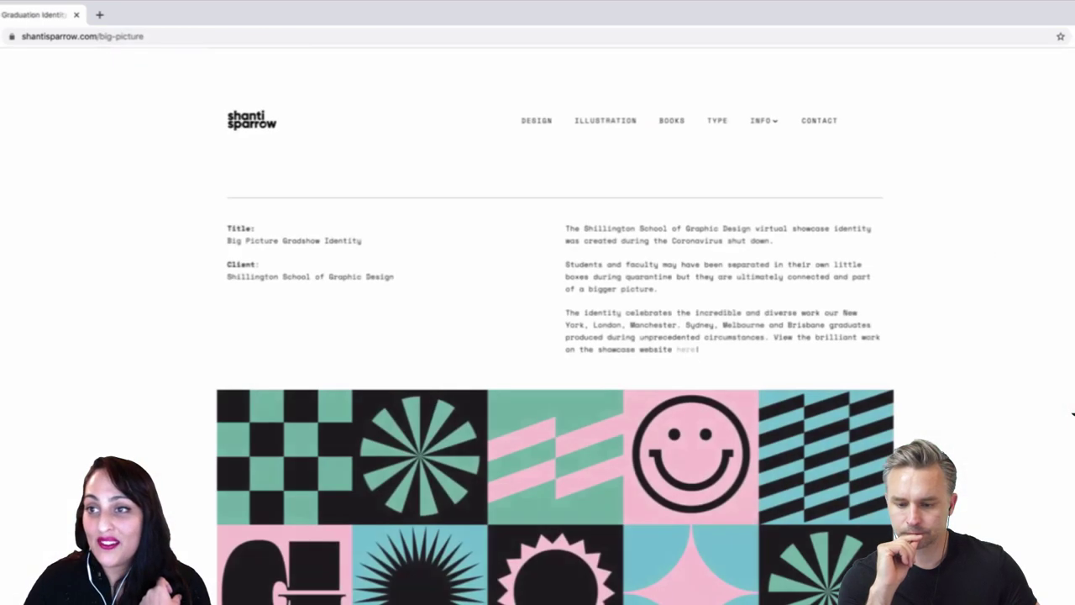
Step: Examine the Big Picture Gradshow Identity project's animated letter tiles, showcase website mockup and city-name pattern grid
{"action": "scroll", "coordinate": [1073, 412], "scroll_direction": "down", "scroll_amount": 3}
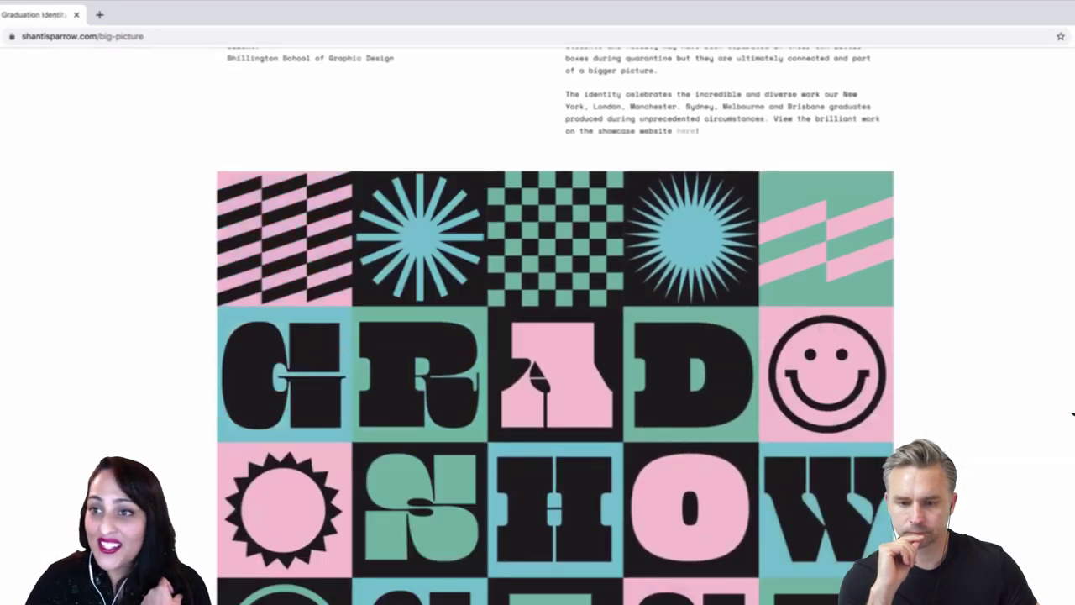
{"action": "scroll", "coordinate": [1073, 412], "scroll_direction": "down", "scroll_amount": 2}
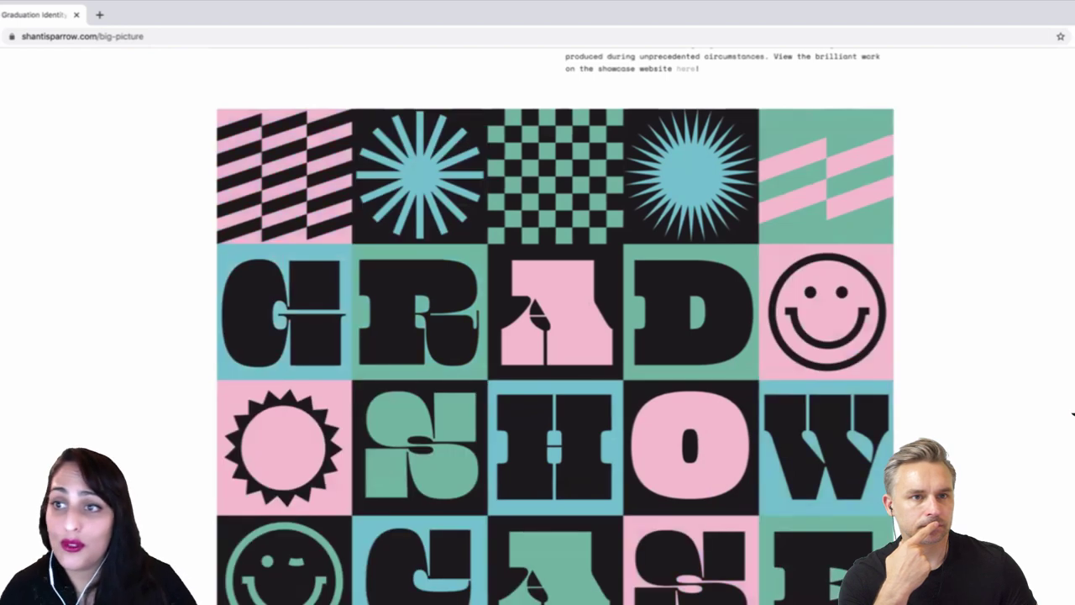
{"action": "scroll", "coordinate": [1072, 414], "scroll_direction": "down", "scroll_amount": 1}
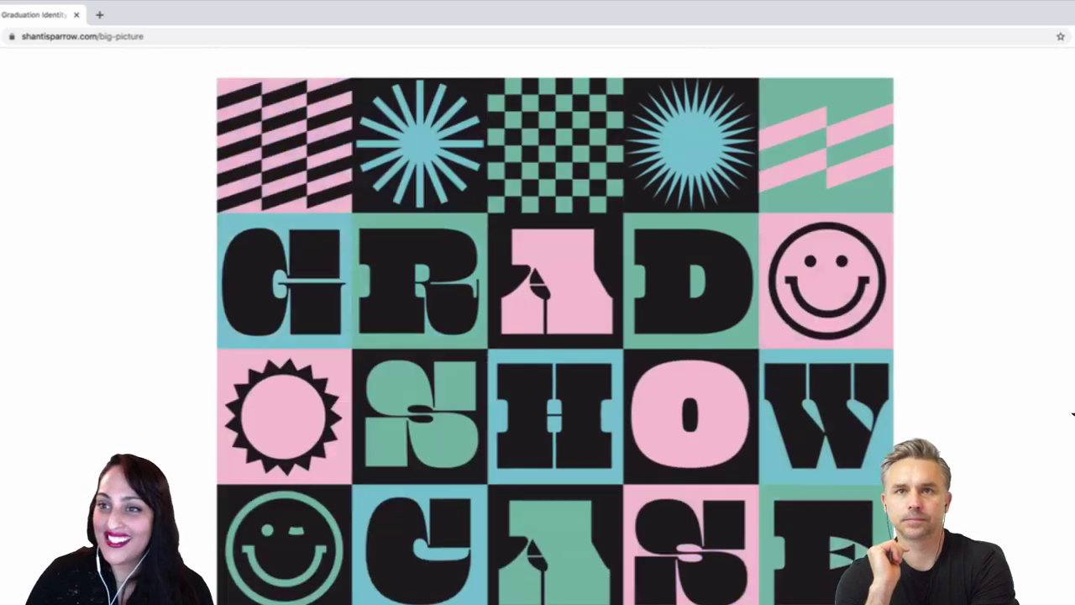
{"action": "scroll", "coordinate": [1072, 414], "scroll_direction": "down", "scroll_amount": 1}
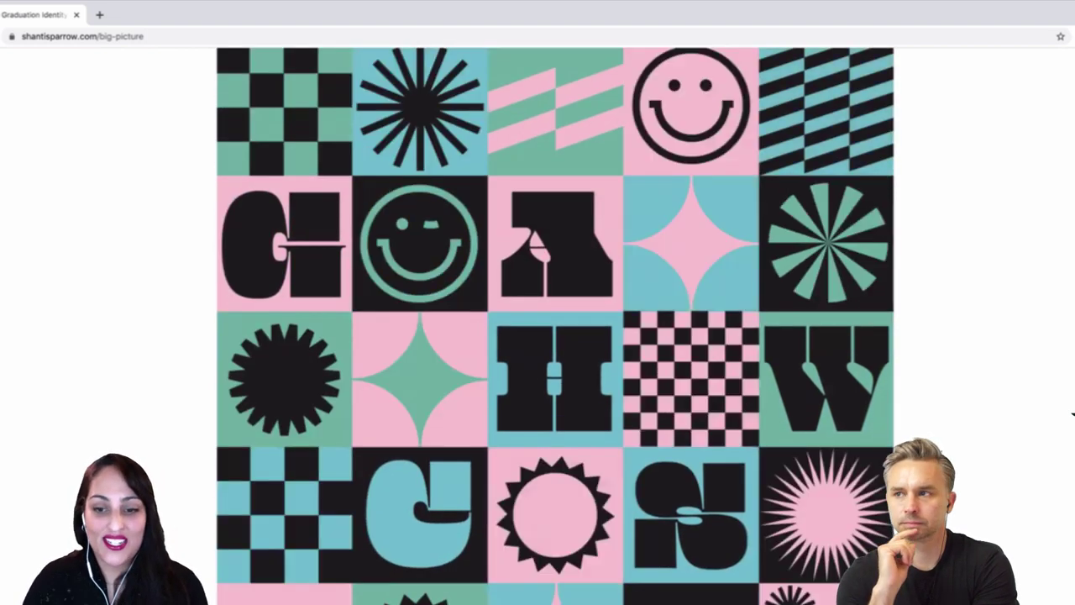
{"action": "scroll", "coordinate": [1072, 414], "scroll_direction": "down", "scroll_amount": 2}
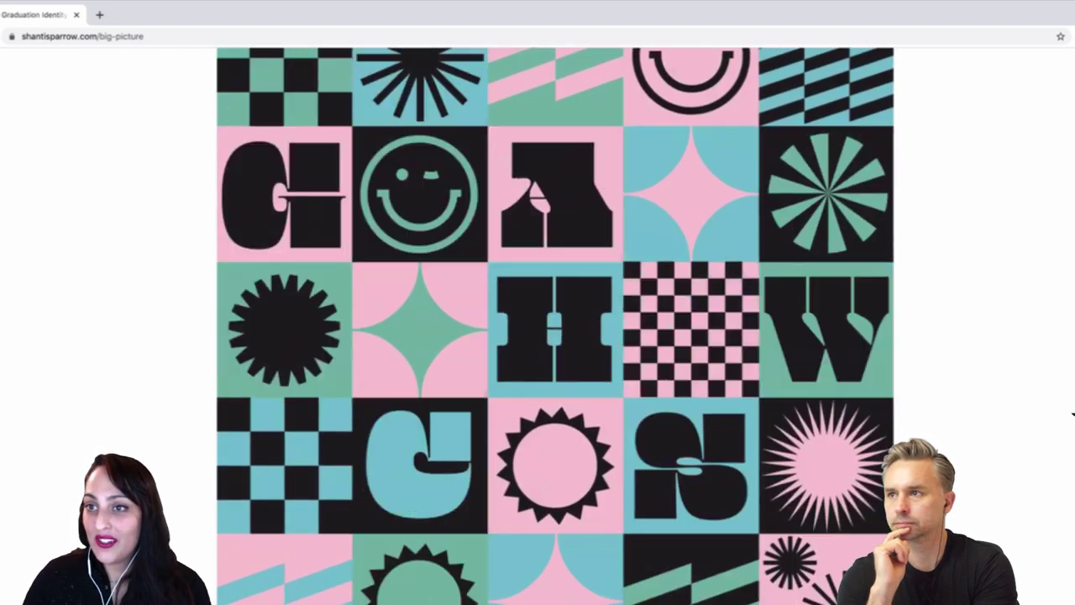
{"action": "scroll", "coordinate": [1072, 414], "scroll_direction": "down", "scroll_amount": 4}
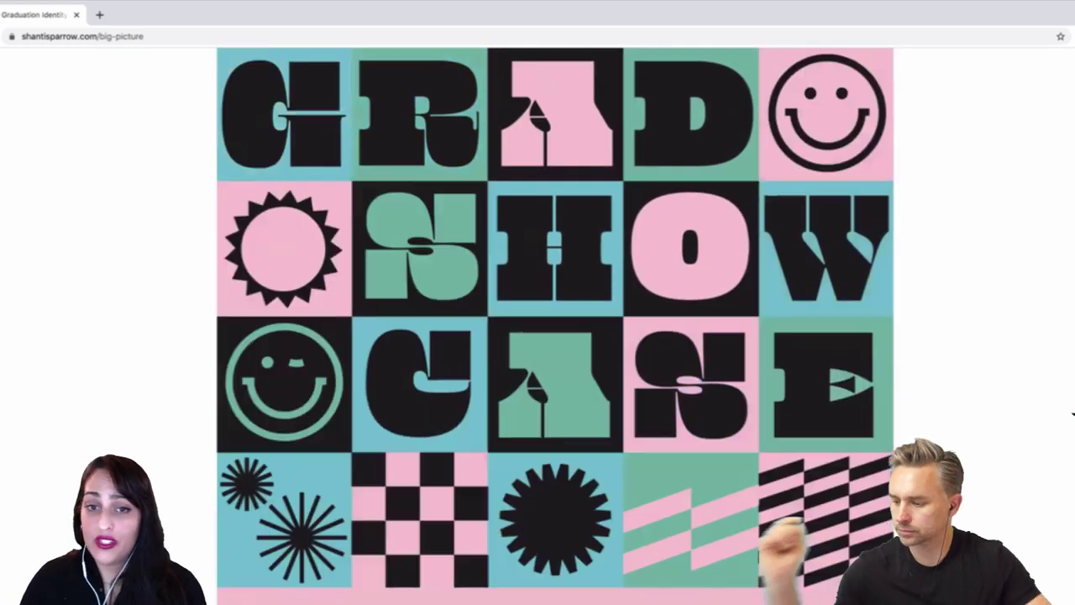
{"action": "scroll", "coordinate": [1073, 414], "scroll_direction": "down", "scroll_amount": 10}
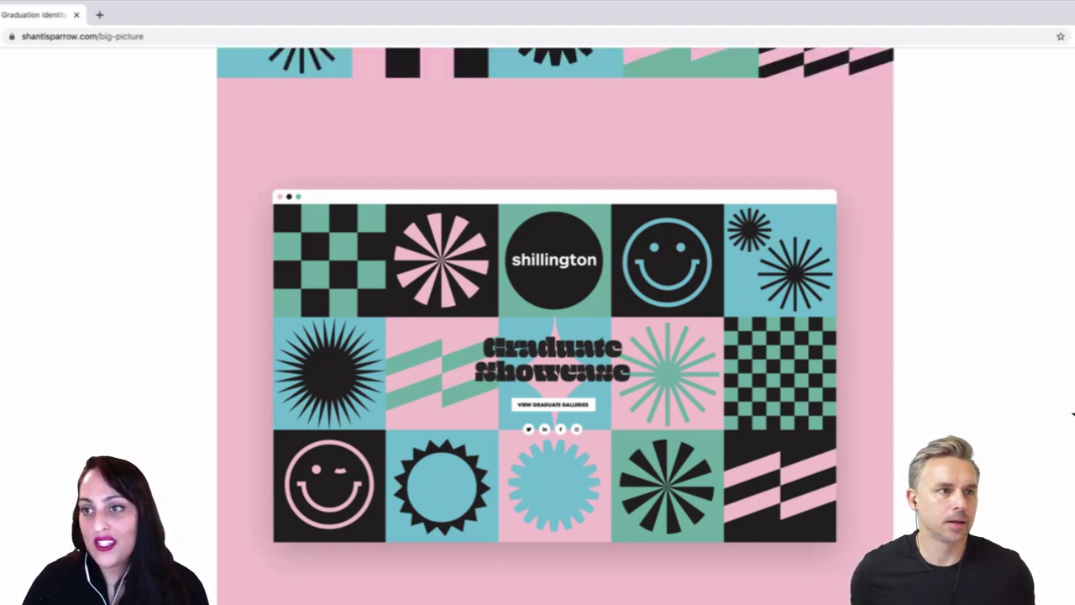
{"action": "scroll", "coordinate": [1072, 414], "scroll_direction": "down", "scroll_amount": 2}
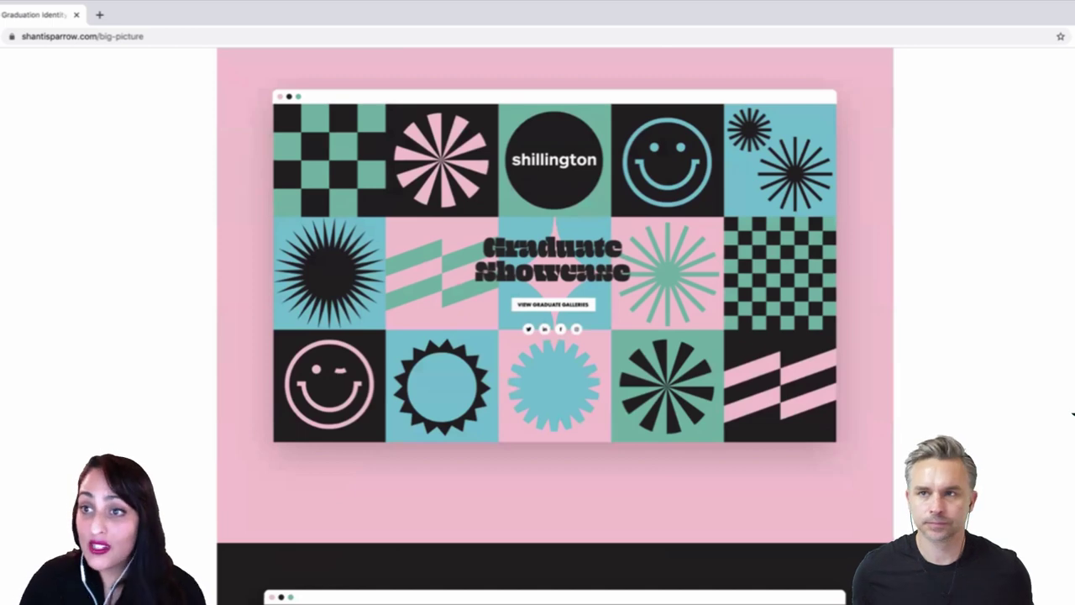
{"action": "scroll", "coordinate": [1073, 414], "scroll_direction": "down", "scroll_amount": 2}
{"action": "scroll", "coordinate": [1072, 413], "scroll_direction": "up", "scroll_amount": 2}
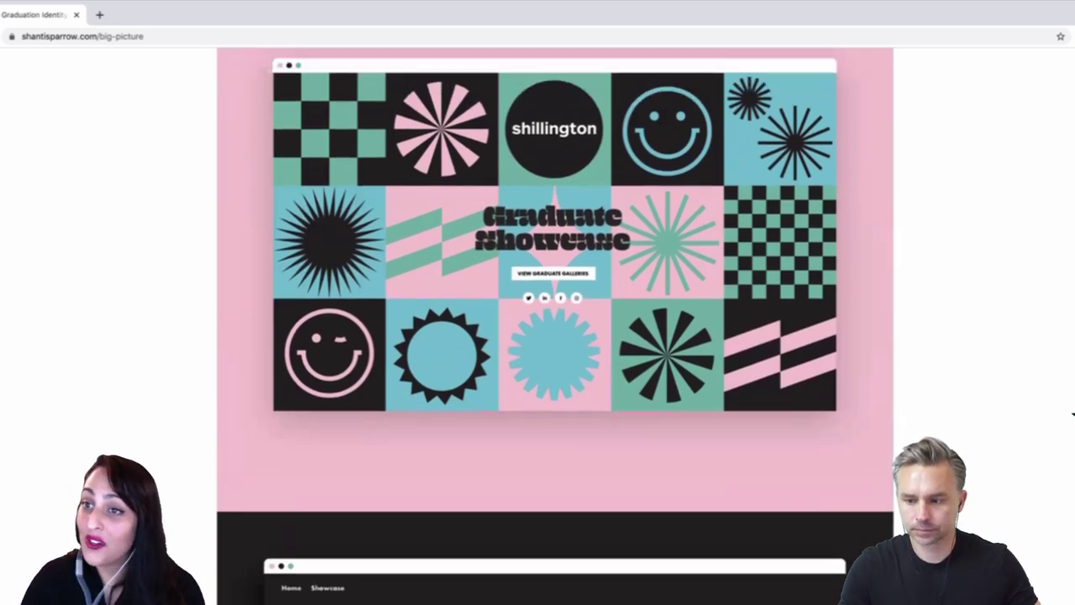
{"action": "scroll", "coordinate": [1073, 413], "scroll_direction": "down", "scroll_amount": 10}
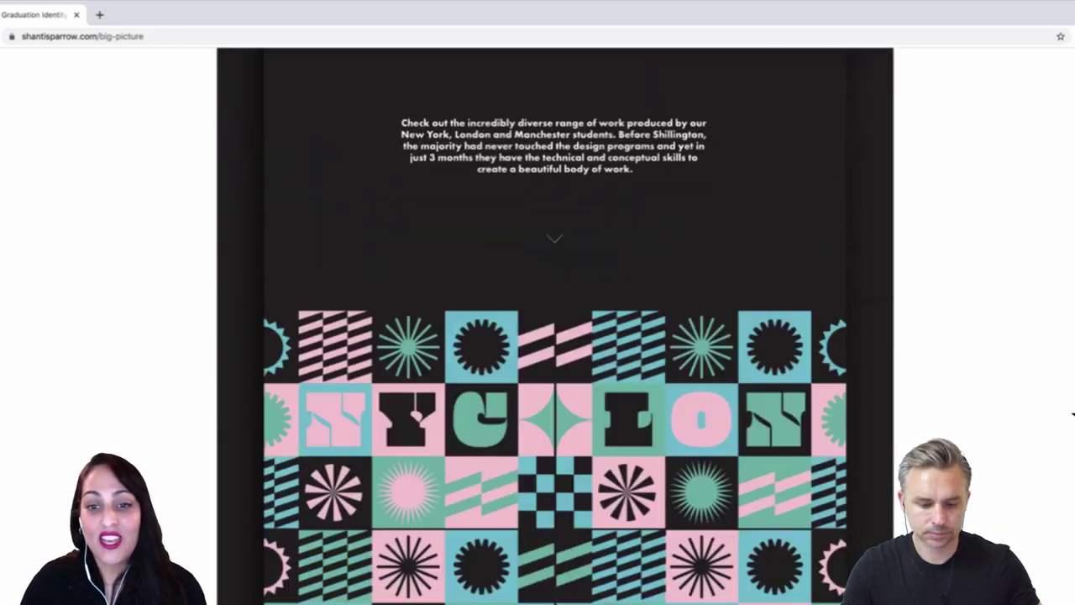
{"action": "scroll", "coordinate": [1073, 413], "scroll_direction": "down", "scroll_amount": 3}
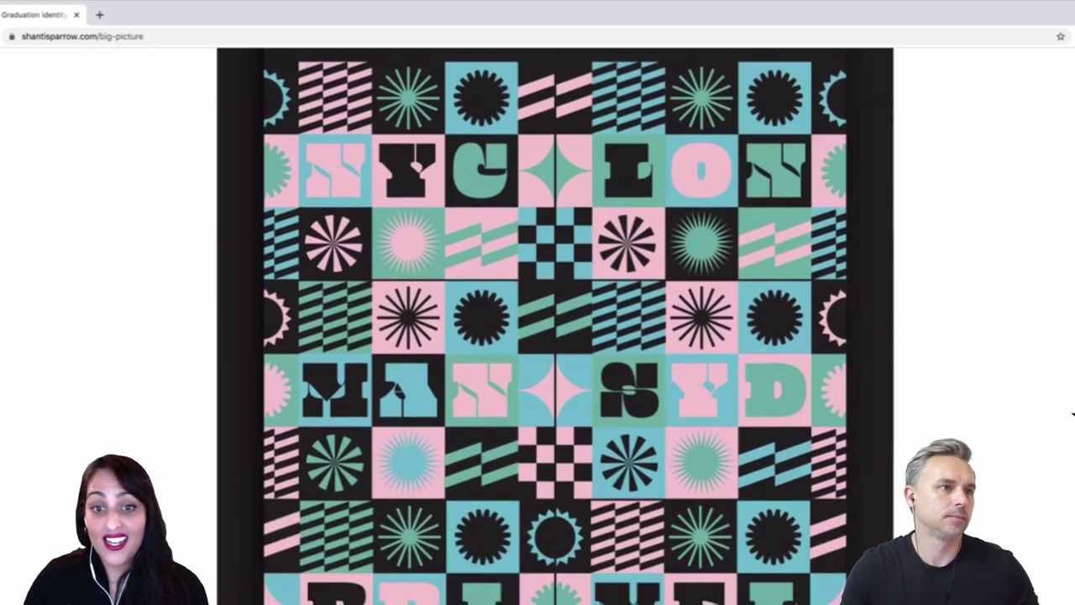
Step: Examine the rest of the Big Picture project, from the city-name pattern grid through the phone and device mockups to the New York class photo
{"action": "scroll", "coordinate": [1073, 413], "scroll_direction": "down", "scroll_amount": 1}
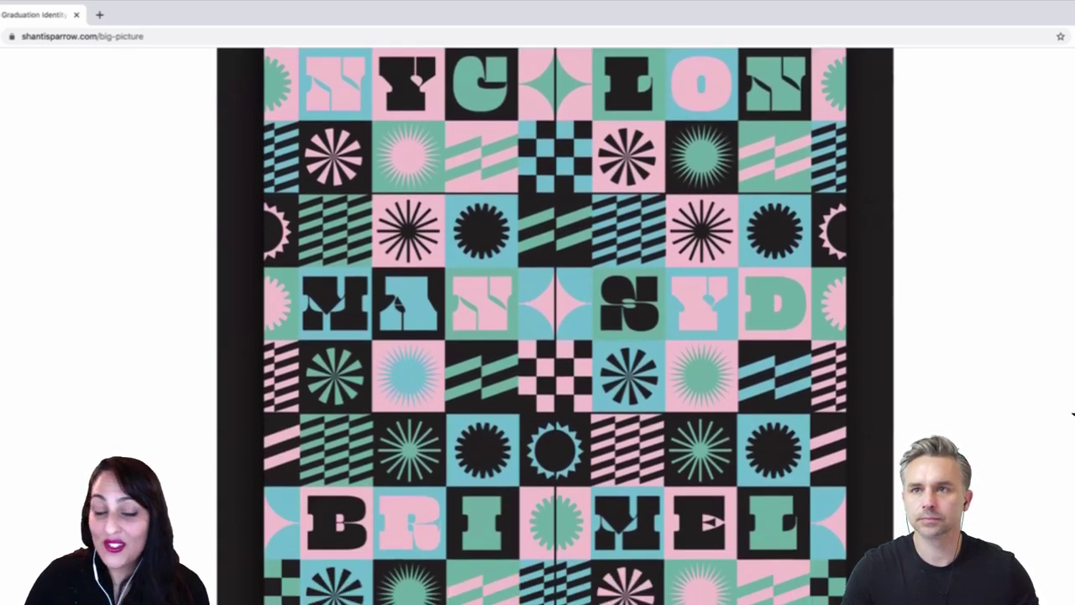
{"action": "scroll", "coordinate": [1073, 413], "scroll_direction": "down", "scroll_amount": 5}
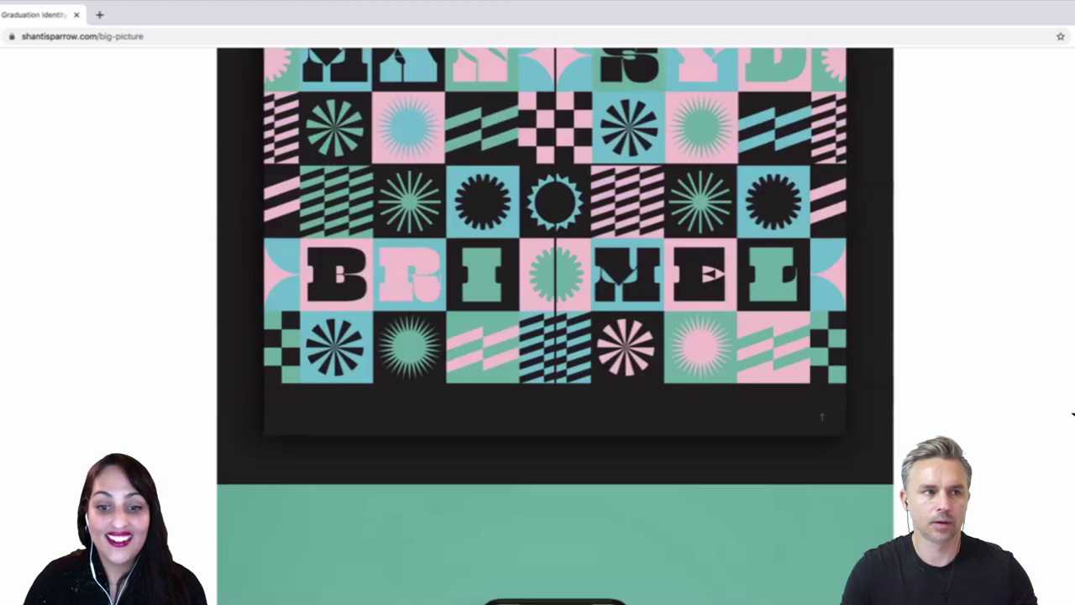
{"action": "scroll", "coordinate": [1073, 413], "scroll_direction": "down", "scroll_amount": 3}
{"action": "scroll", "coordinate": [1073, 413], "scroll_direction": "down", "scroll_amount": 10}
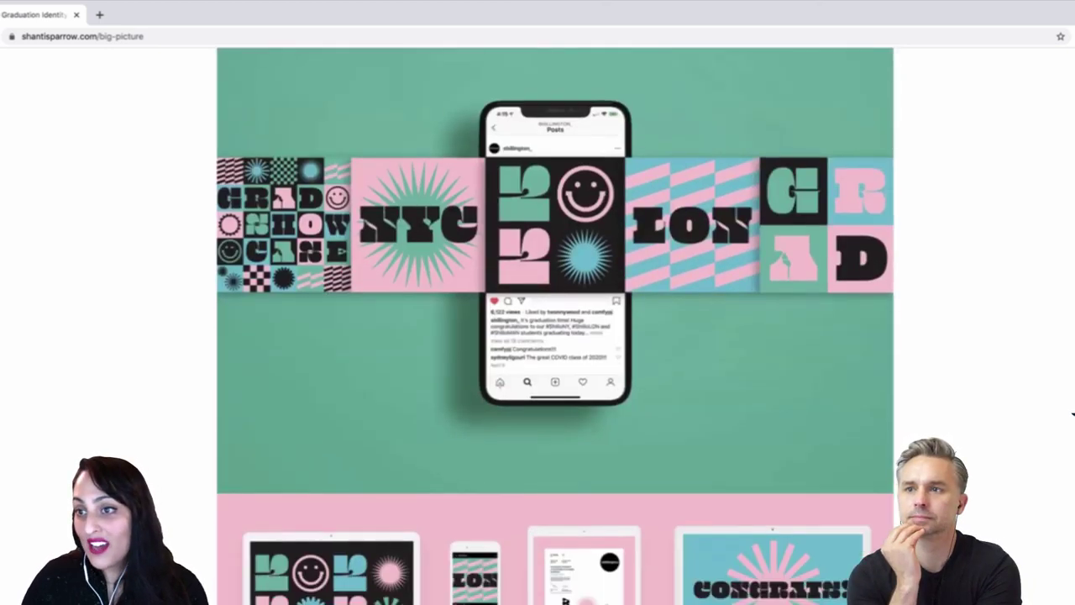
{"action": "scroll", "coordinate": [1072, 413], "scroll_direction": "down", "scroll_amount": 1}
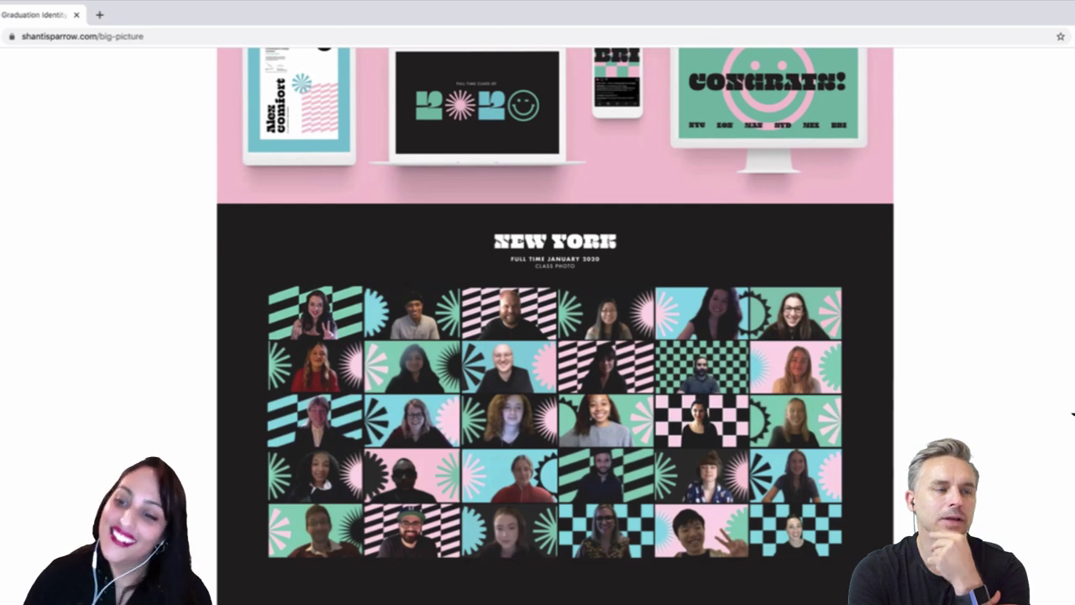
{"action": "scroll", "coordinate": [1073, 414], "scroll_direction": "down", "scroll_amount": 5}
{"action": "scroll", "coordinate": [1073, 414], "scroll_direction": "up", "scroll_amount": 2}
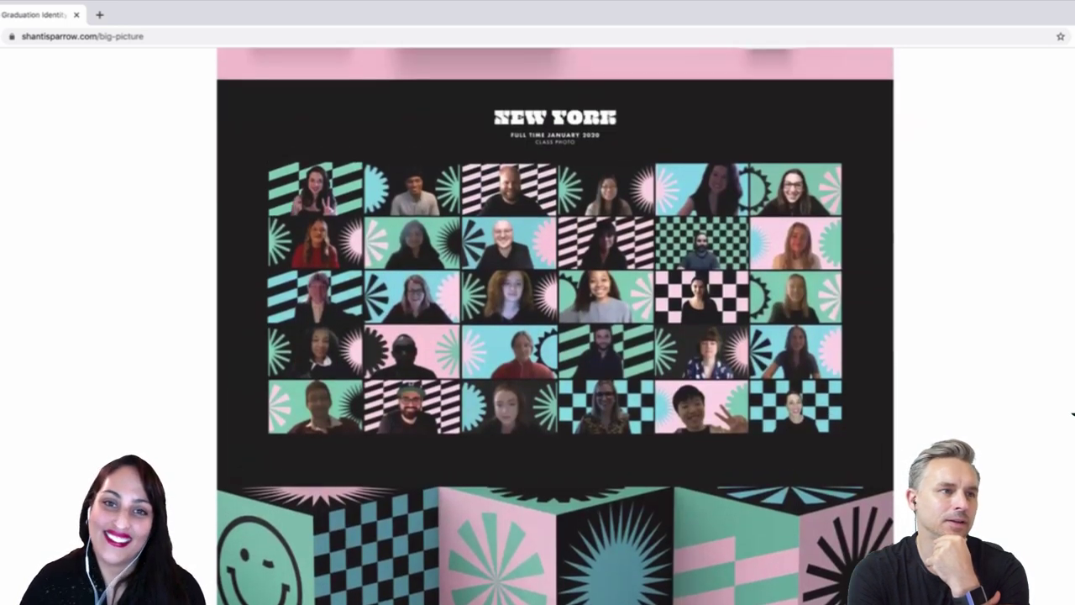
Step: Return to the top of the Big Picture project page and open the site's Illustration section
{"action": "scroll", "coordinate": [1072, 414], "scroll_direction": "up", "scroll_amount": 15}
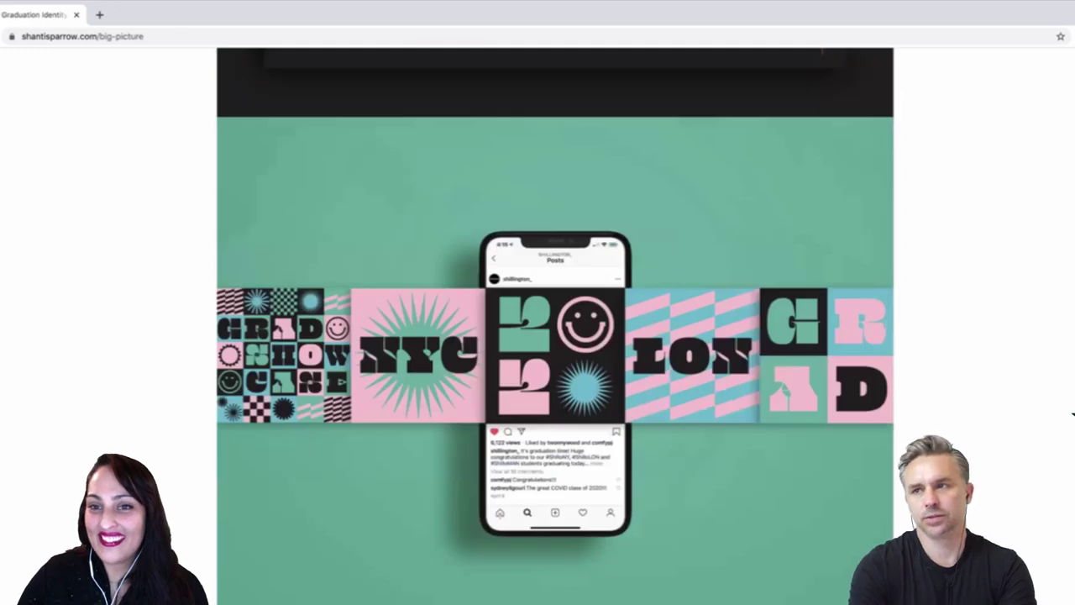
{"action": "scroll", "coordinate": [1073, 414], "scroll_direction": "up", "scroll_amount": 4}
{"action": "scroll", "coordinate": [1072, 414], "scroll_direction": "up", "scroll_amount": 15}
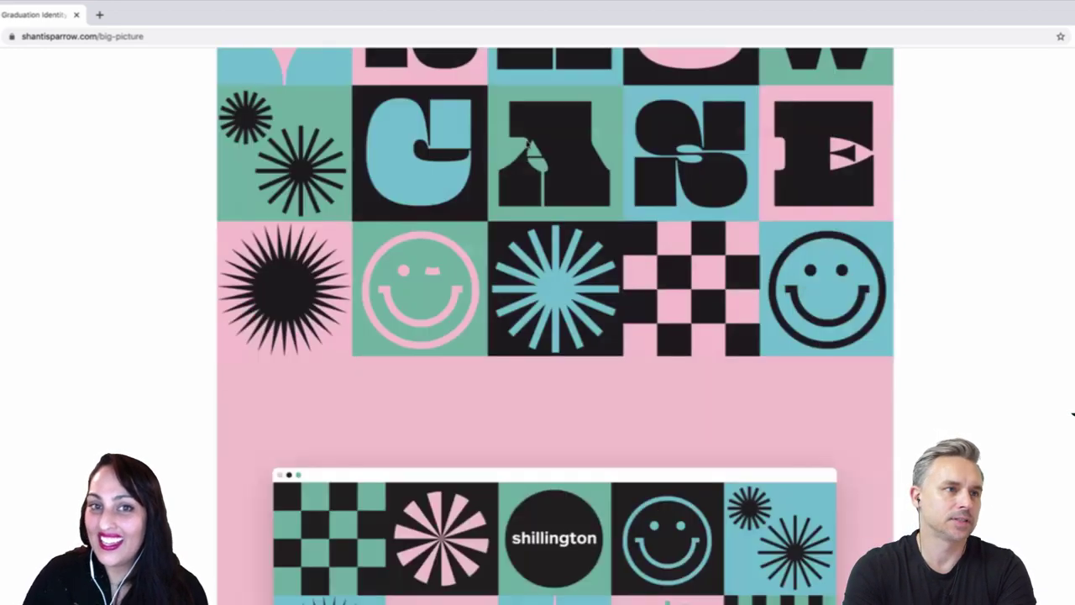
{"action": "scroll", "coordinate": [370, 159], "scroll_direction": "up", "scroll_amount": 4}
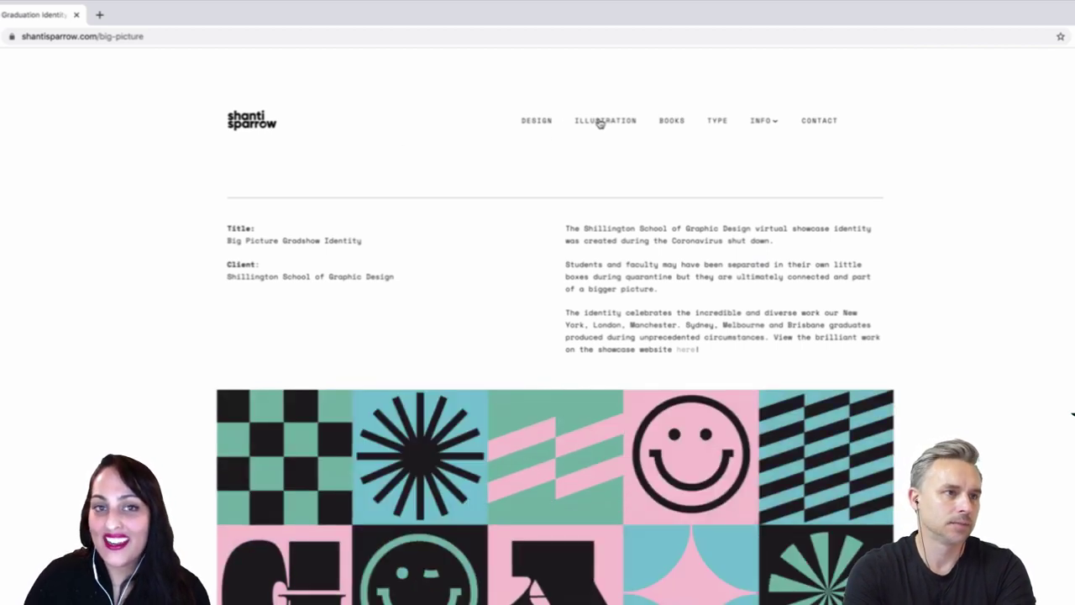
{"action": "left_click", "coordinate": [601, 122]}
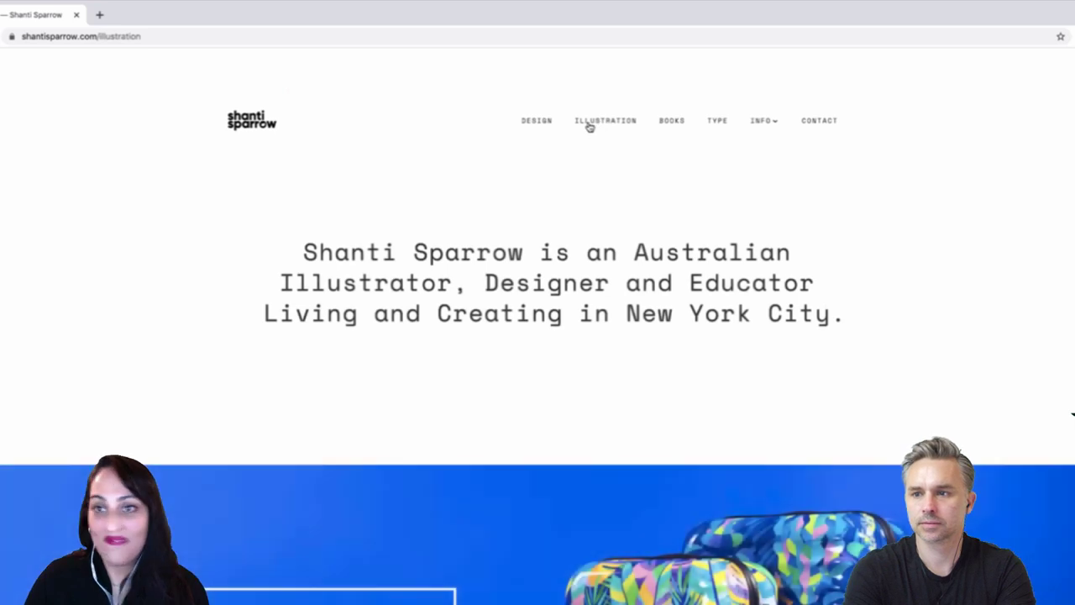
Step: Look through the illustration portfolio, from the American Tourister luggage and animal sculptures to the lion, peacock, penguin and owl artworks
{"action": "scroll", "coordinate": [811, 124], "scroll_direction": "down", "scroll_amount": 5}
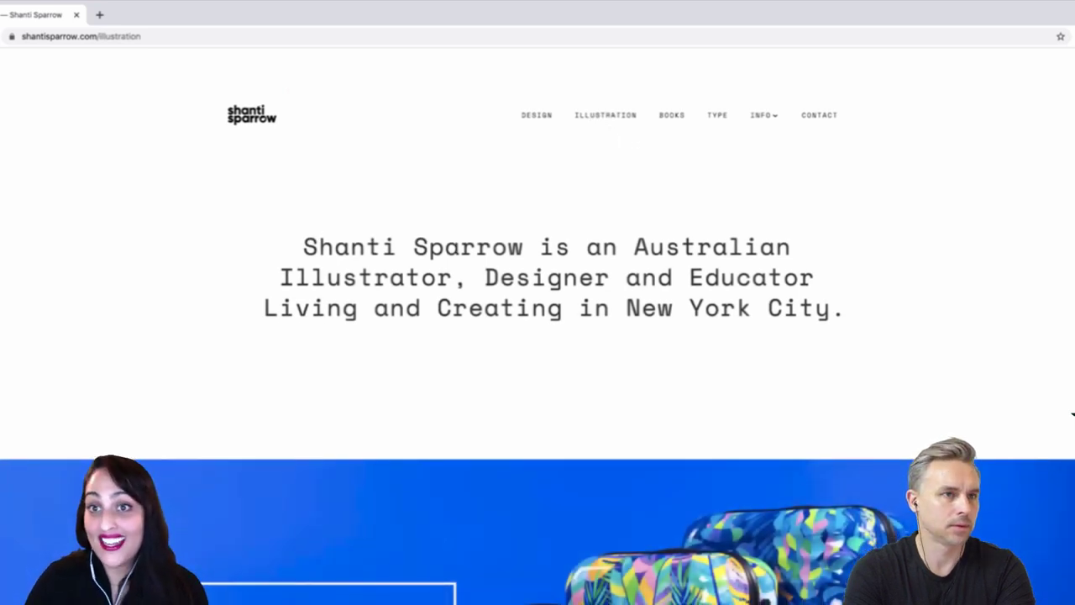
{"action": "scroll", "coordinate": [538, 336], "scroll_direction": "down", "scroll_amount": 5}
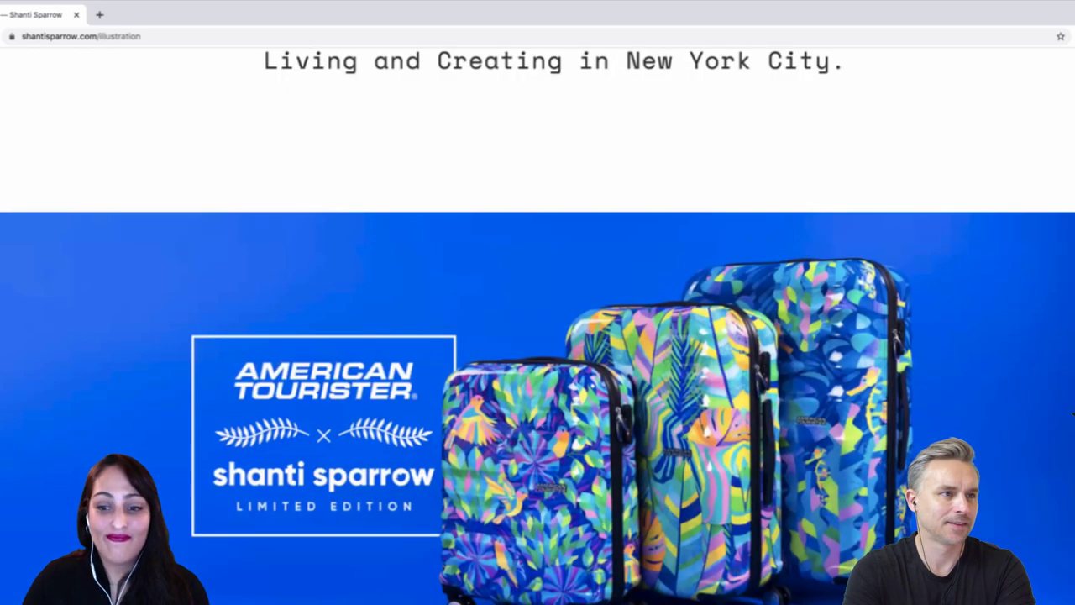
{"action": "scroll", "coordinate": [538, 336], "scroll_direction": "down", "scroll_amount": 5}
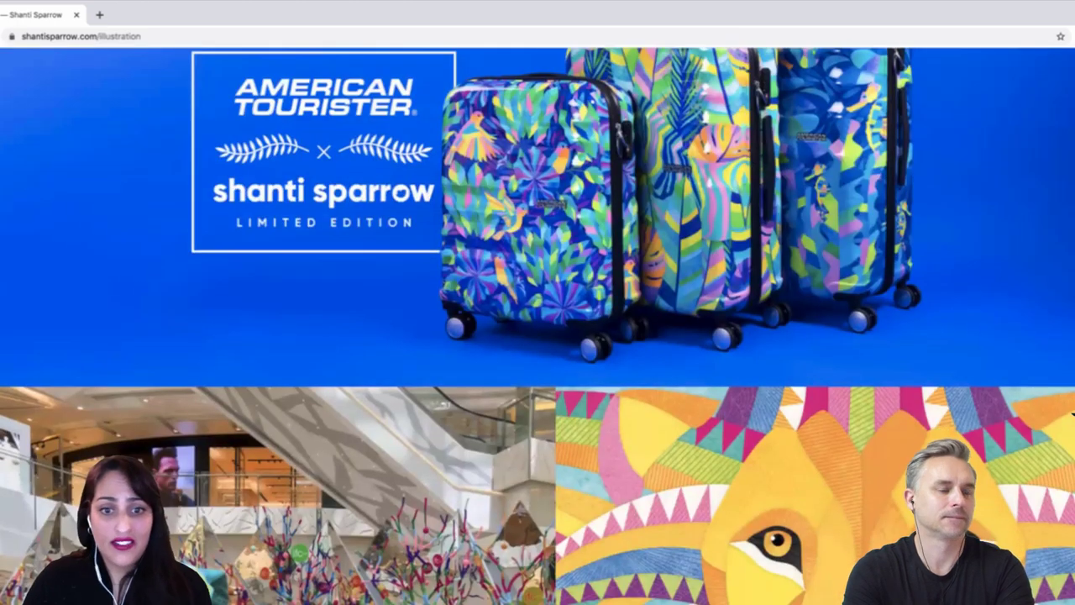
{"action": "scroll", "coordinate": [538, 336], "scroll_direction": "down", "scroll_amount": 5}
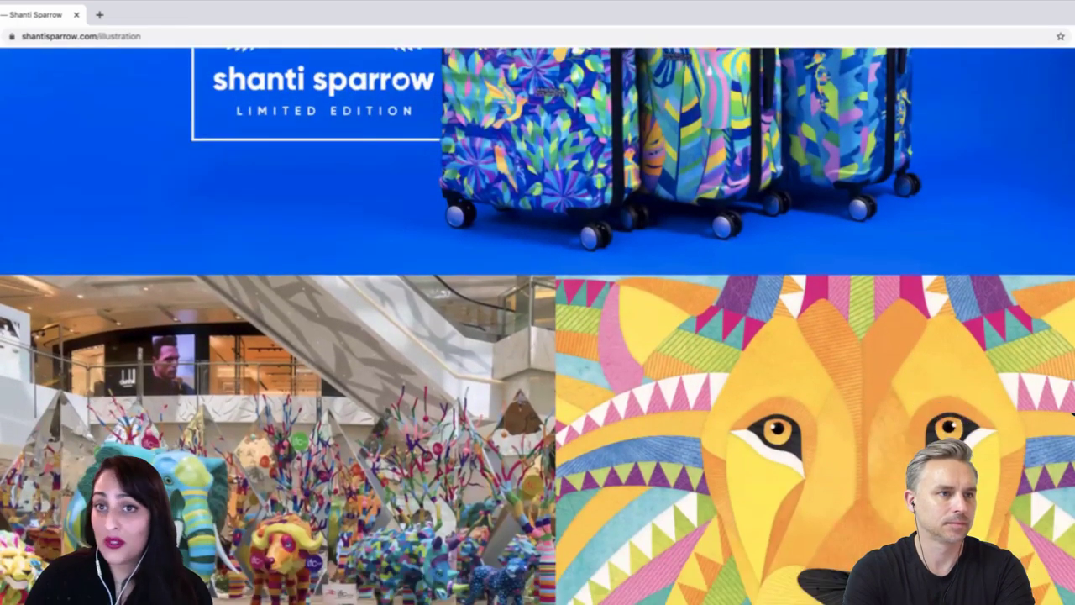
{"action": "scroll", "coordinate": [538, 336], "scroll_direction": "down", "scroll_amount": 1}
{"action": "scroll", "coordinate": [537, 336], "scroll_direction": "down", "scroll_amount": 1}
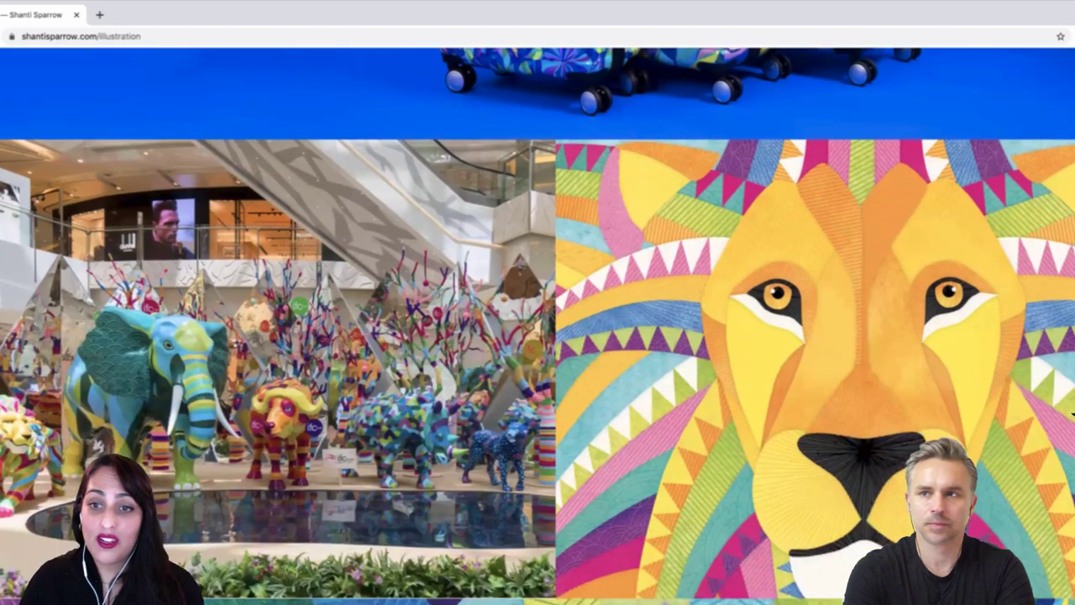
{"action": "scroll", "coordinate": [537, 326], "scroll_direction": "down", "scroll_amount": 1}
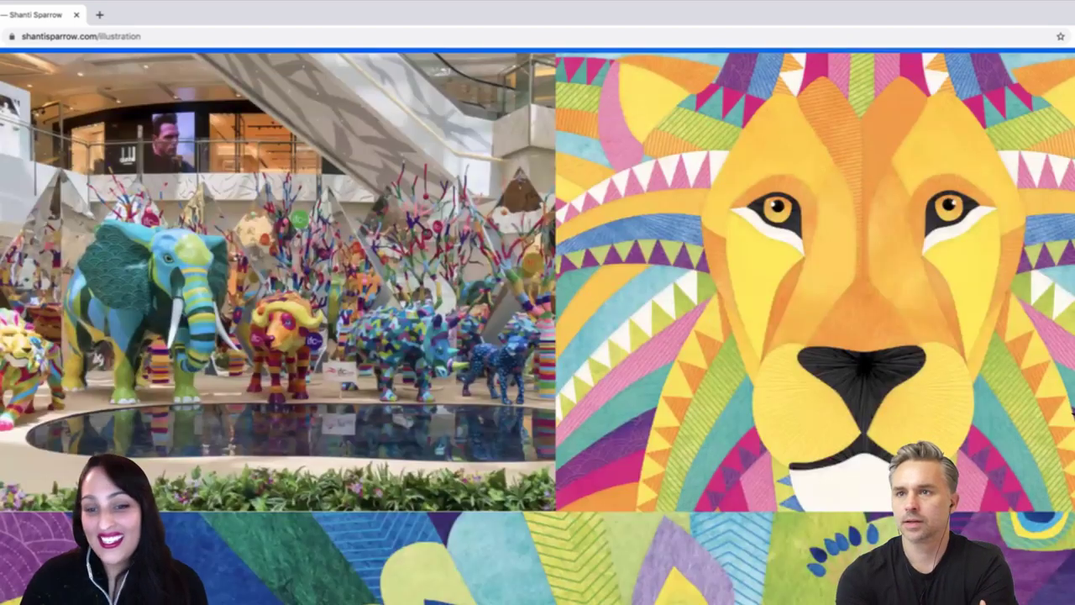
{"action": "scroll", "coordinate": [537, 325], "scroll_direction": "down", "scroll_amount": 2}
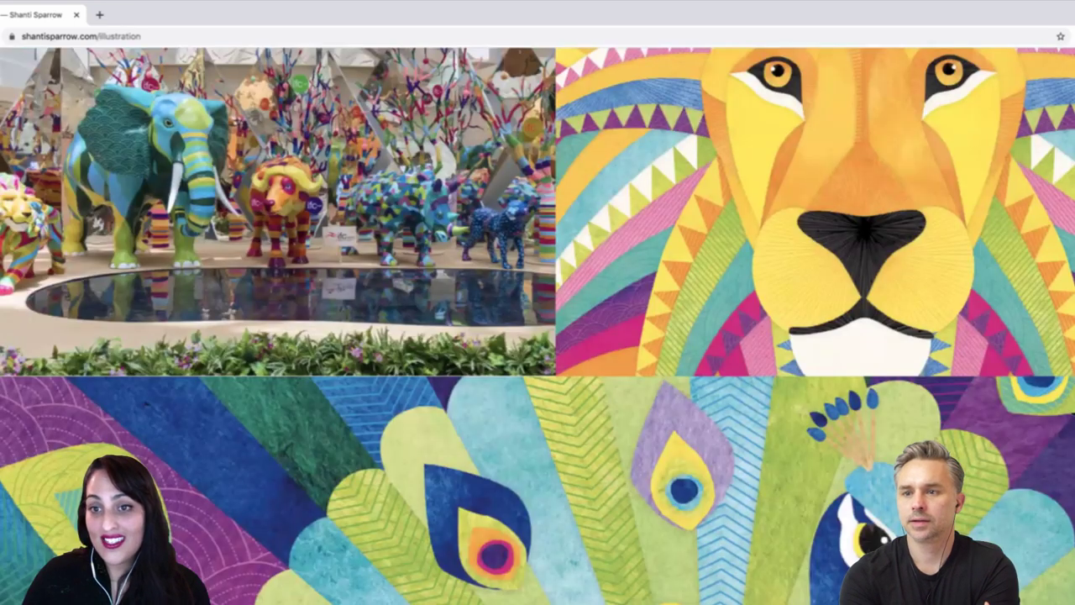
{"action": "scroll", "coordinate": [537, 326], "scroll_direction": "down", "scroll_amount": 4}
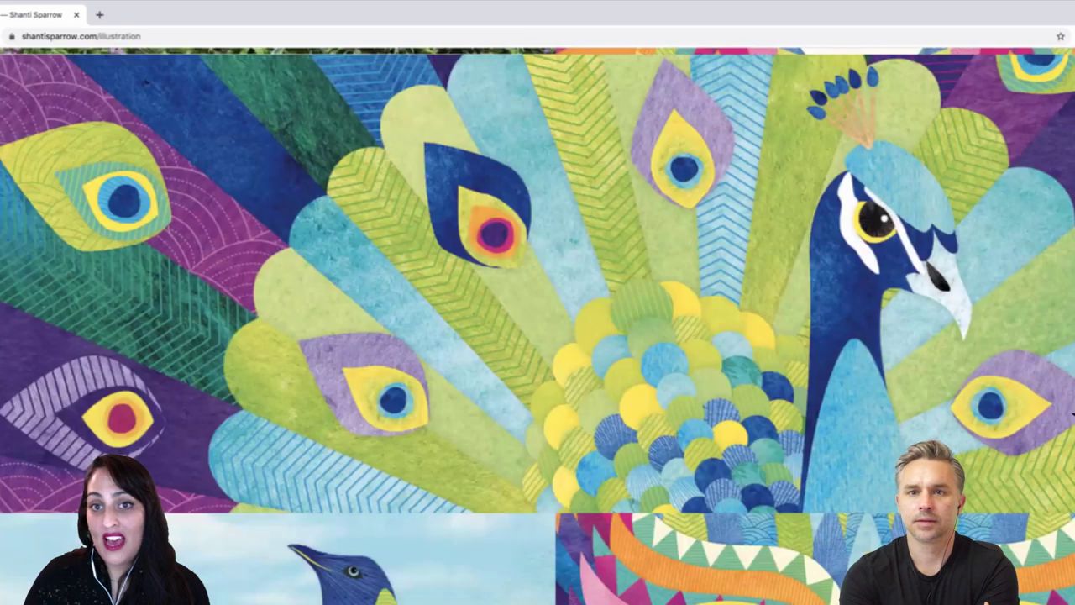
{"action": "scroll", "coordinate": [538, 326], "scroll_direction": "down", "scroll_amount": 4}
{"action": "scroll", "coordinate": [538, 326], "scroll_direction": "down", "scroll_amount": 3}
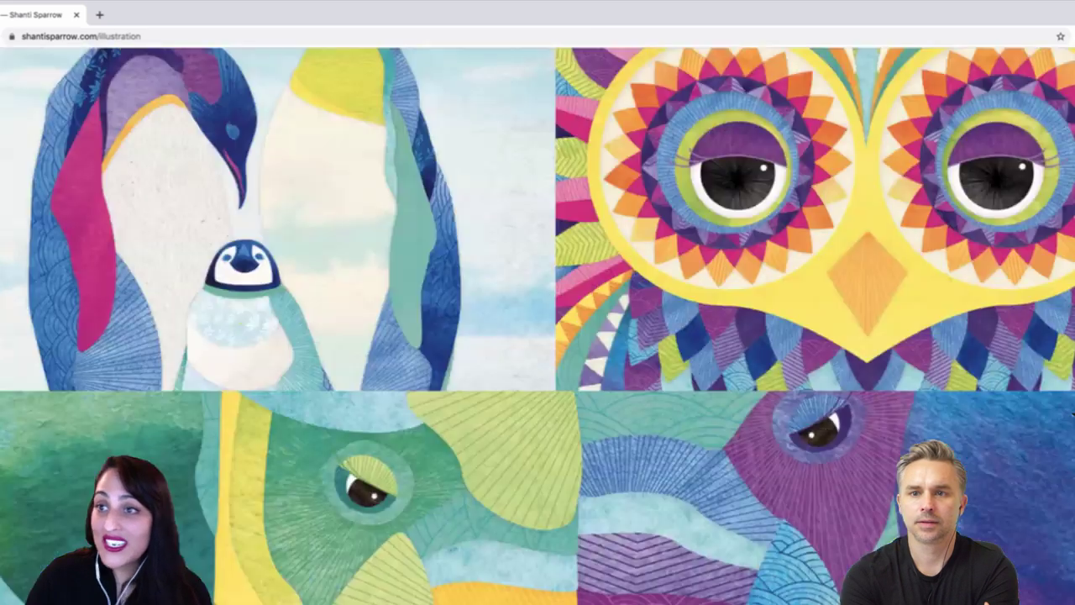
{"action": "scroll", "coordinate": [307, 395], "scroll_direction": "down", "scroll_amount": 8}
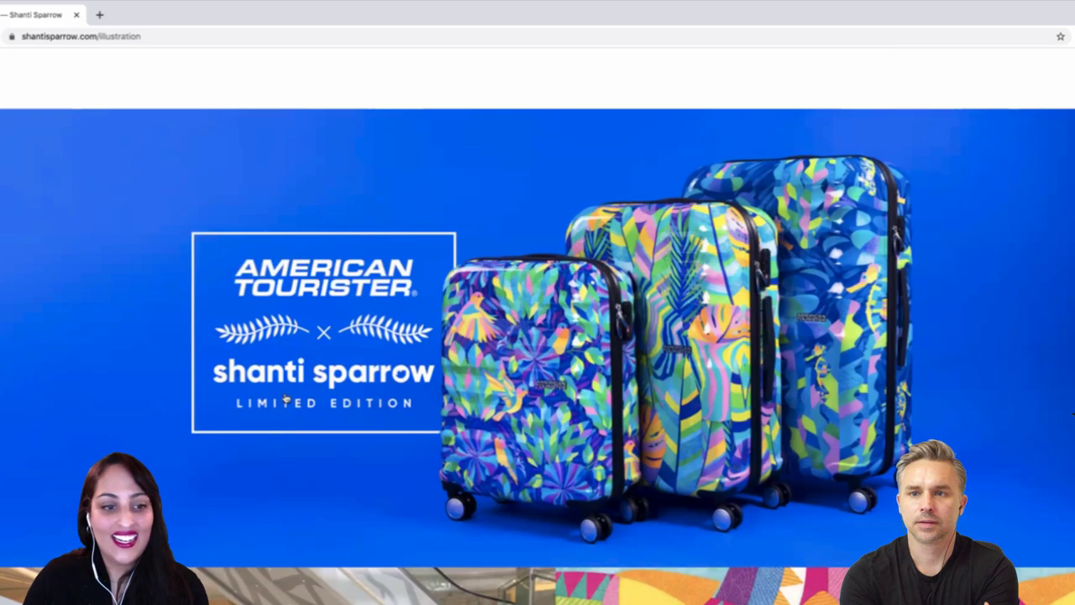
Step: Open the Summer Safari mall installation project and view its photos of the painted animal sculptures
{"action": "scroll", "coordinate": [307, 395], "scroll_direction": "down", "scroll_amount": 1}
{"action": "scroll", "coordinate": [312, 392], "scroll_direction": "down", "scroll_amount": 1}
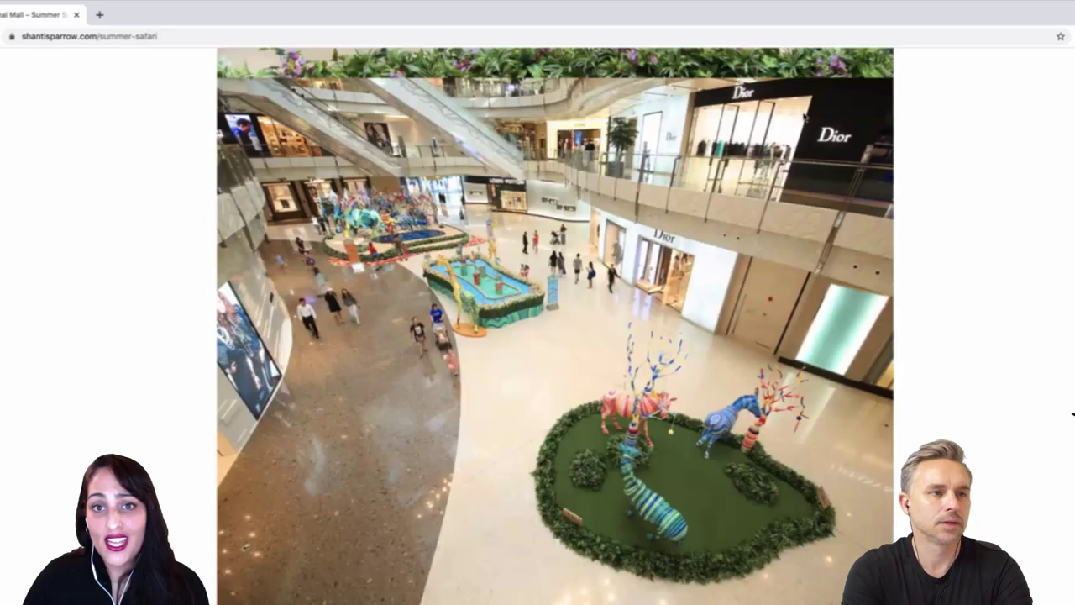
{"action": "scroll", "coordinate": [641, 123], "scroll_direction": "up", "scroll_amount": 1}
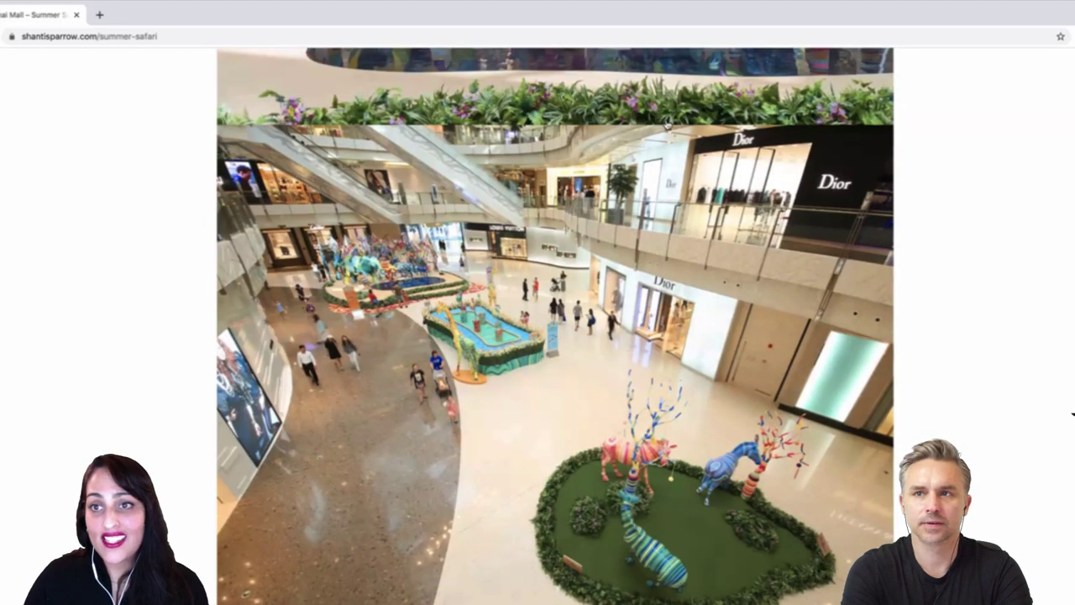
Step: Open the site's Books section and look through the Fantastic Friends, Colours and Shapes children's books
{"action": "scroll", "coordinate": [666, 120], "scroll_direction": "up", "scroll_amount": 10}
{"action": "left_click", "coordinate": [669, 121]}
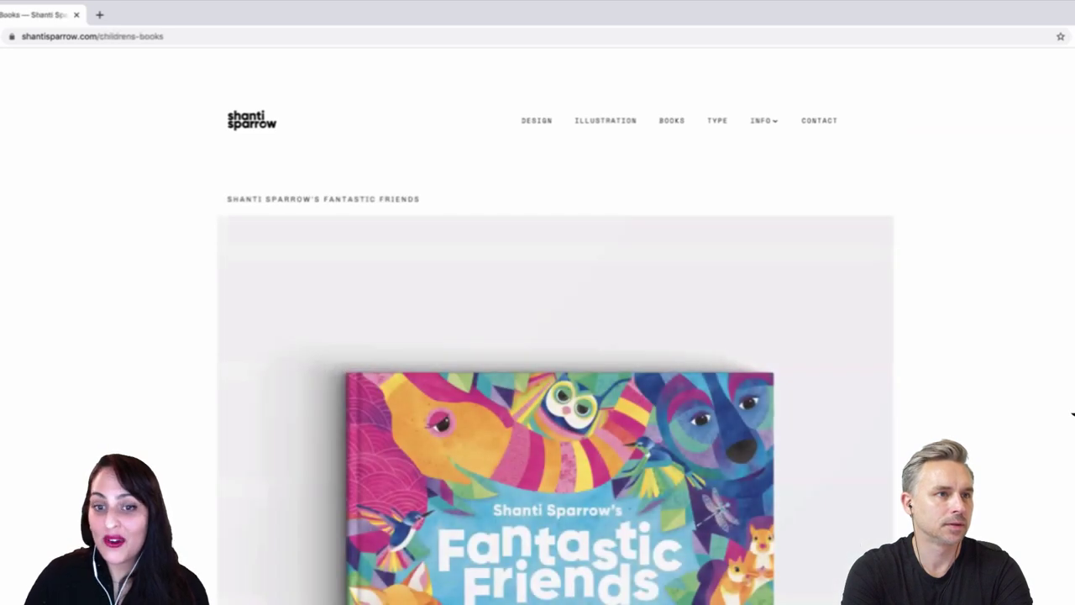
{"action": "scroll", "coordinate": [1072, 414], "scroll_direction": "down", "scroll_amount": 2}
{"action": "scroll", "coordinate": [1073, 414], "scroll_direction": "down", "scroll_amount": 5}
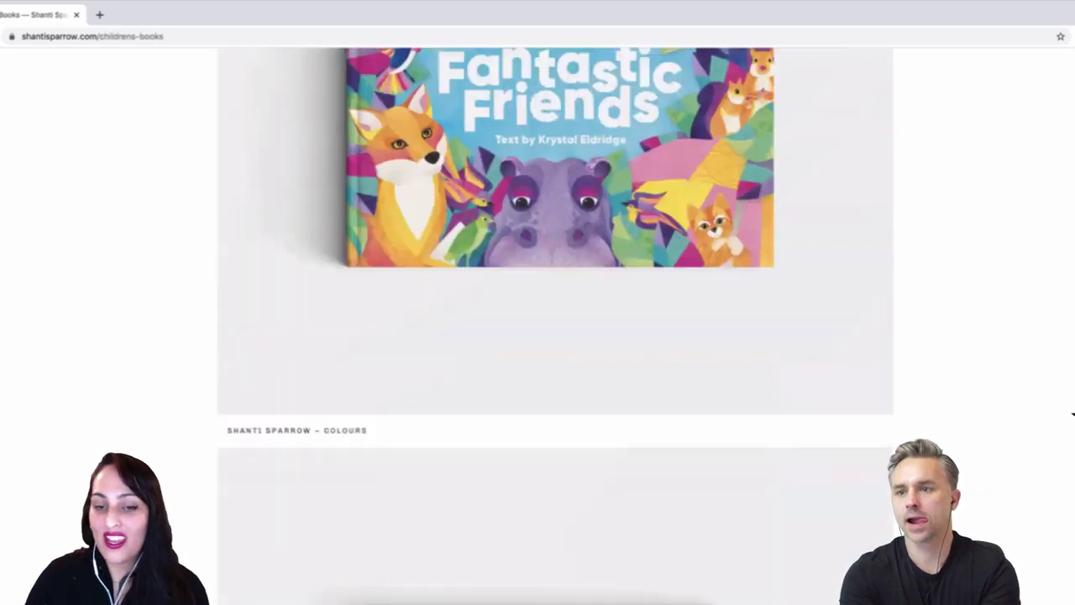
{"action": "scroll", "coordinate": [1073, 414], "scroll_direction": "down", "scroll_amount": 14}
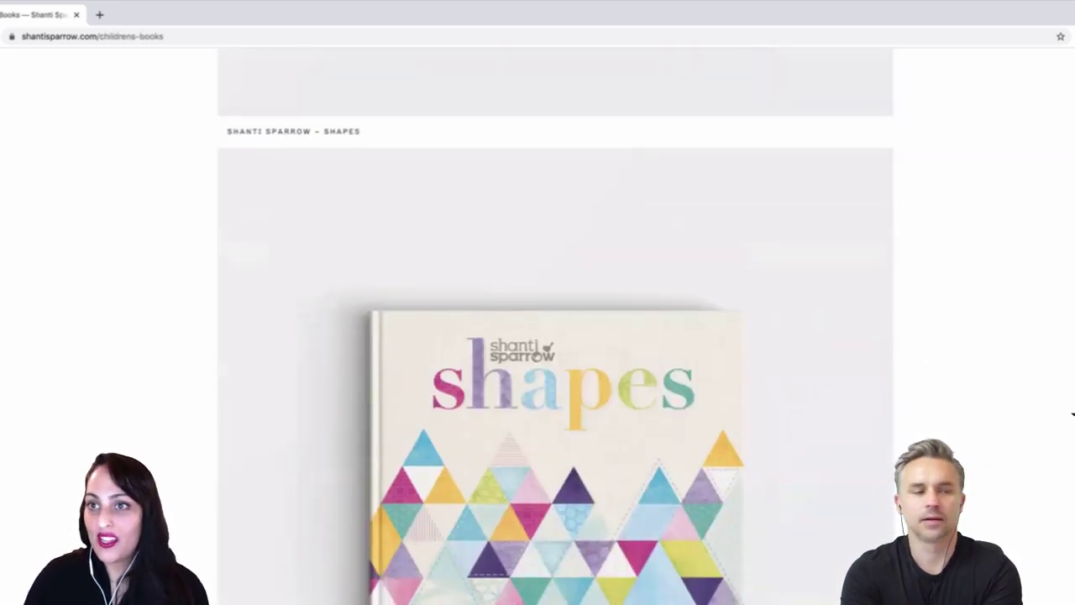
{"action": "scroll", "coordinate": [1073, 414], "scroll_direction": "down", "scroll_amount": 12}
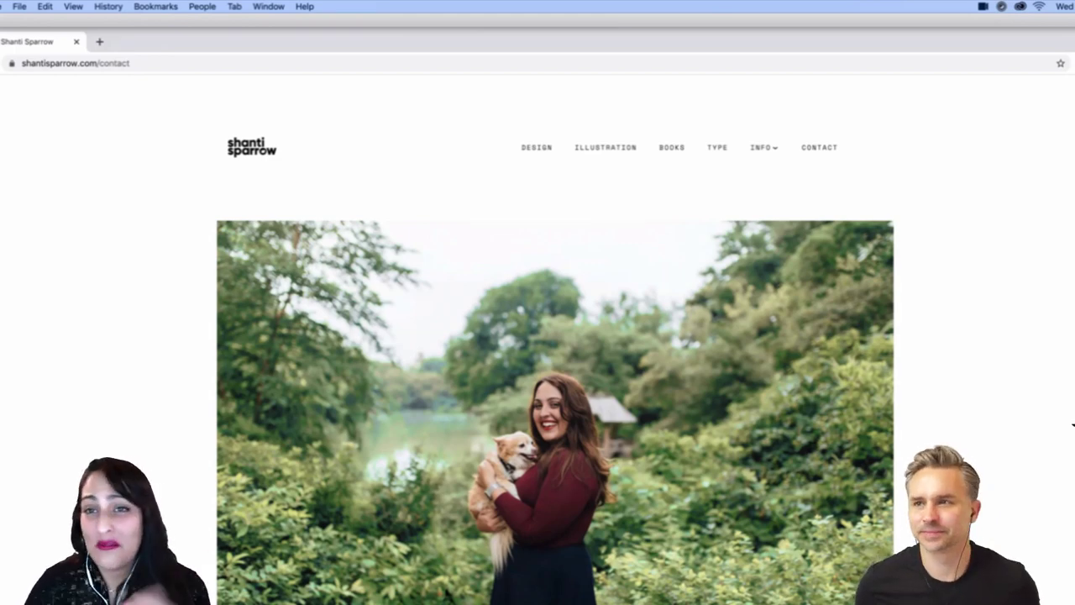
Step: Take the browser out of full screen, move its window aside and switch to Glam Rock Brief.pdf in Acrobat Pro DC
{"action": "key", "text": "ctrl+super+f"}
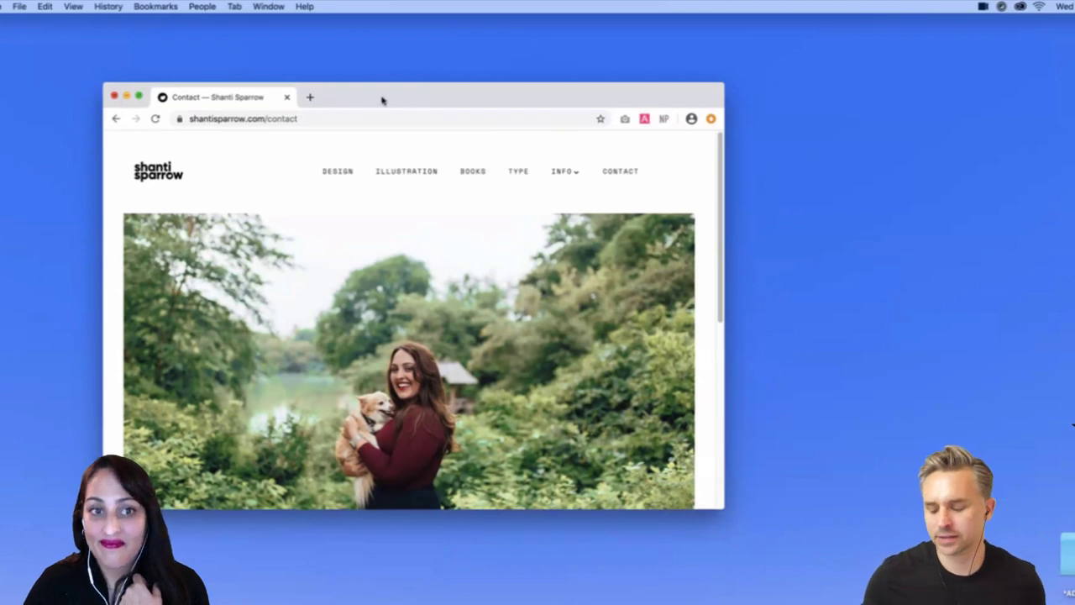
{"action": "left_click_drag", "start_coordinate": [415, 102], "coordinate": [283, 77]}
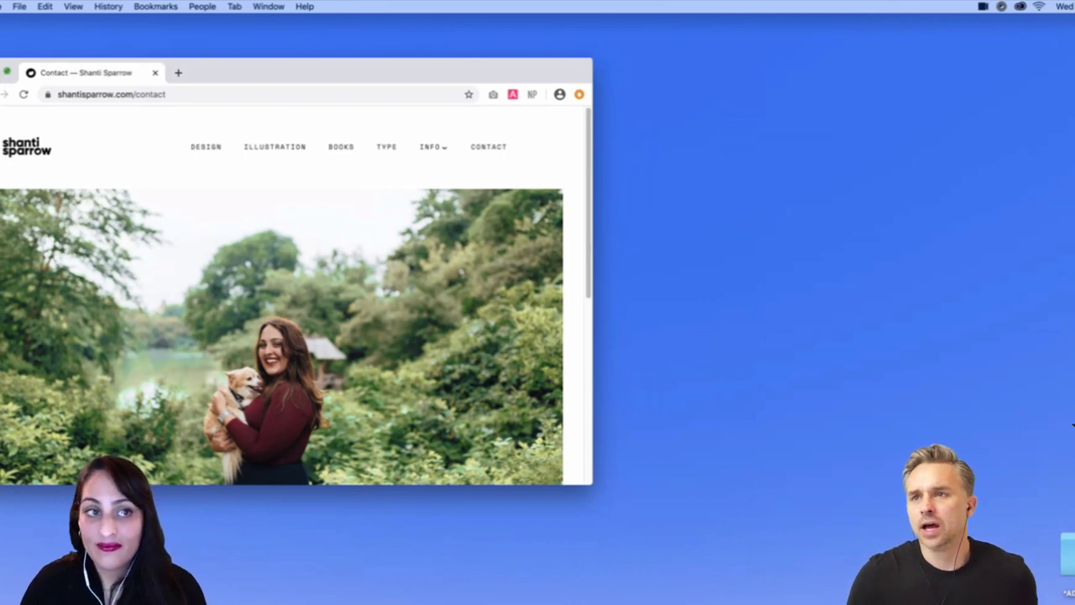
{"action": "left_click", "coordinate": [207, 148]}
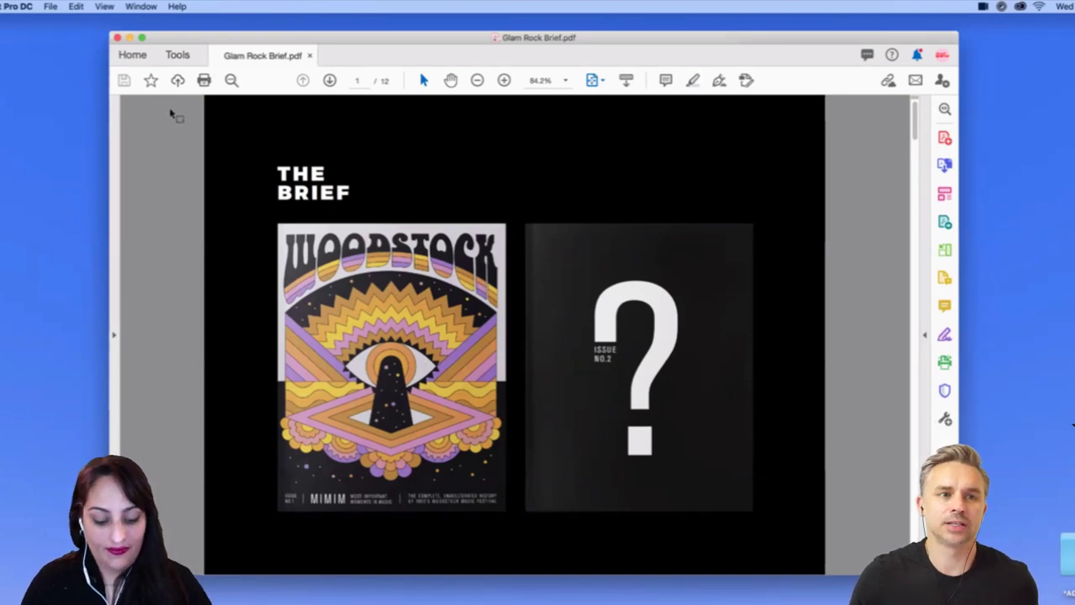
Step: Show the Glam Rock brief full screen and present its pages through to The Plan for Day 1 and Day 2
{"action": "key", "text": "super+l"}
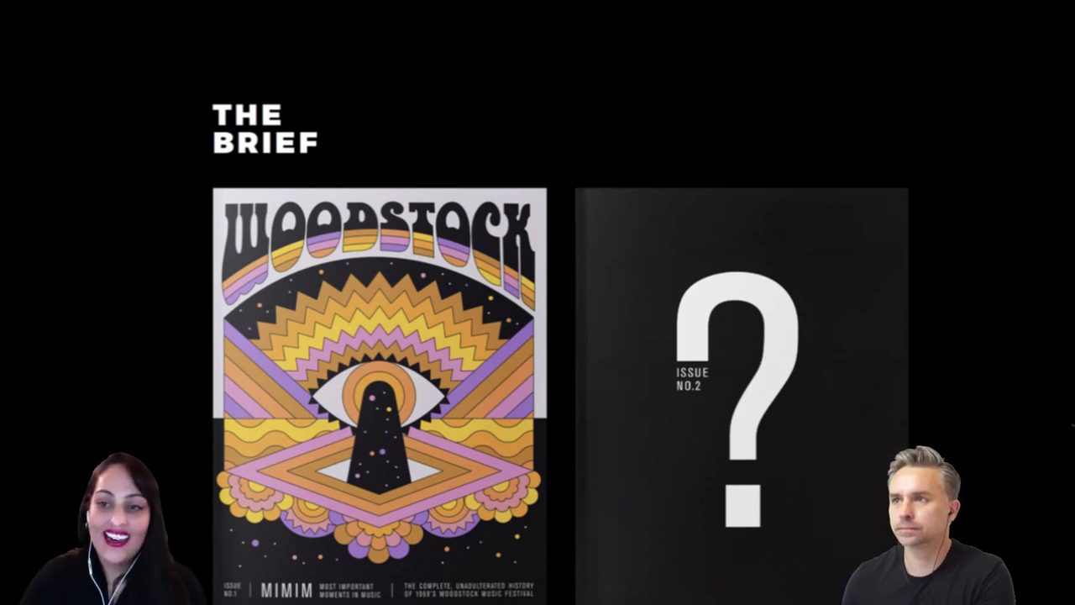
{"action": "key", "text": "Right"}
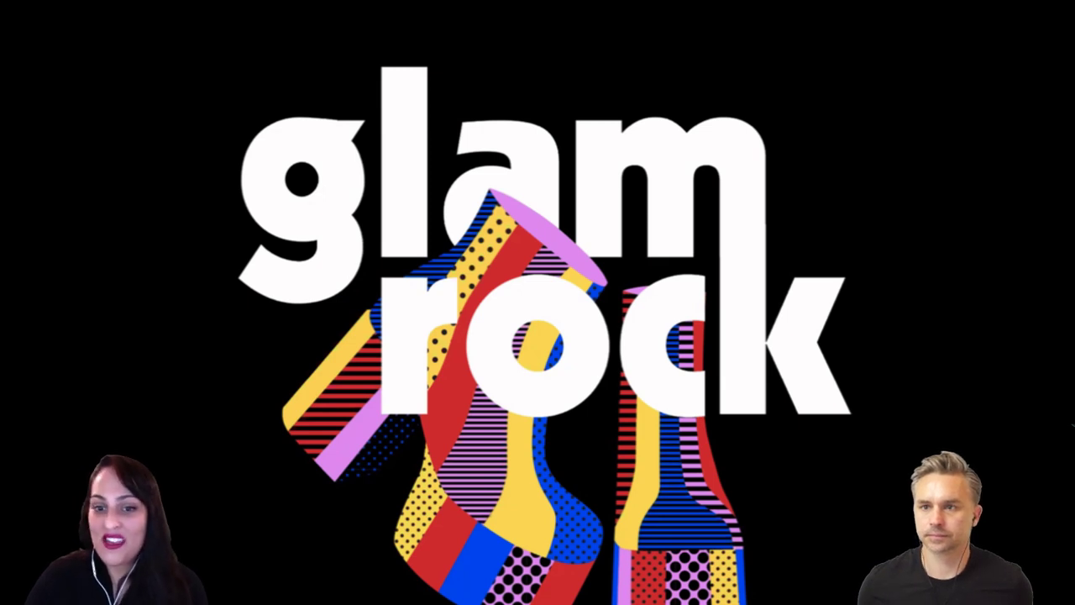
{"action": "key", "text": "Right"}
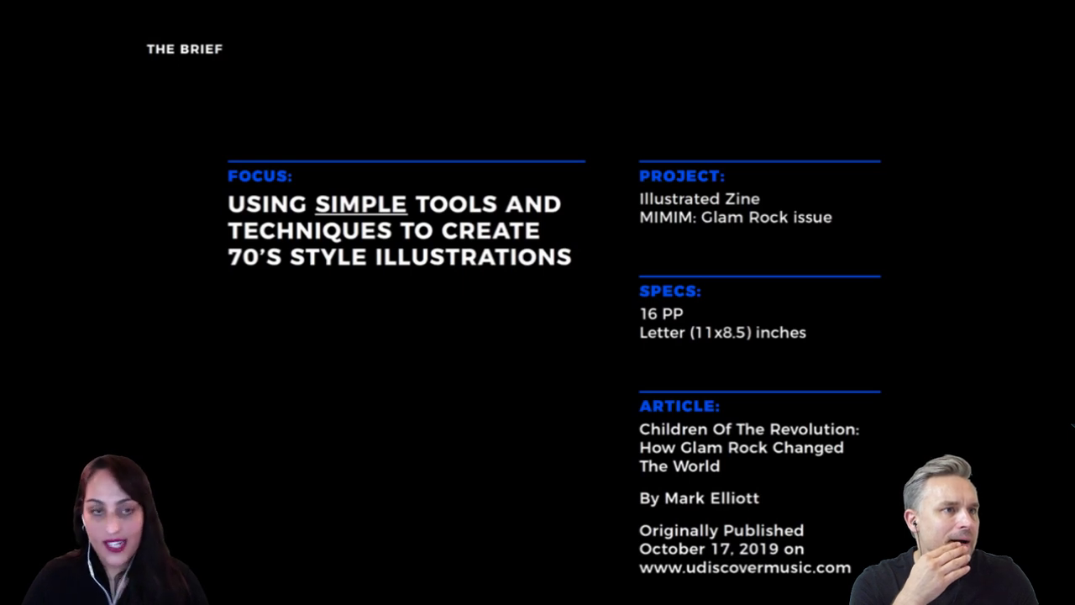
{"action": "key", "text": "Right"}
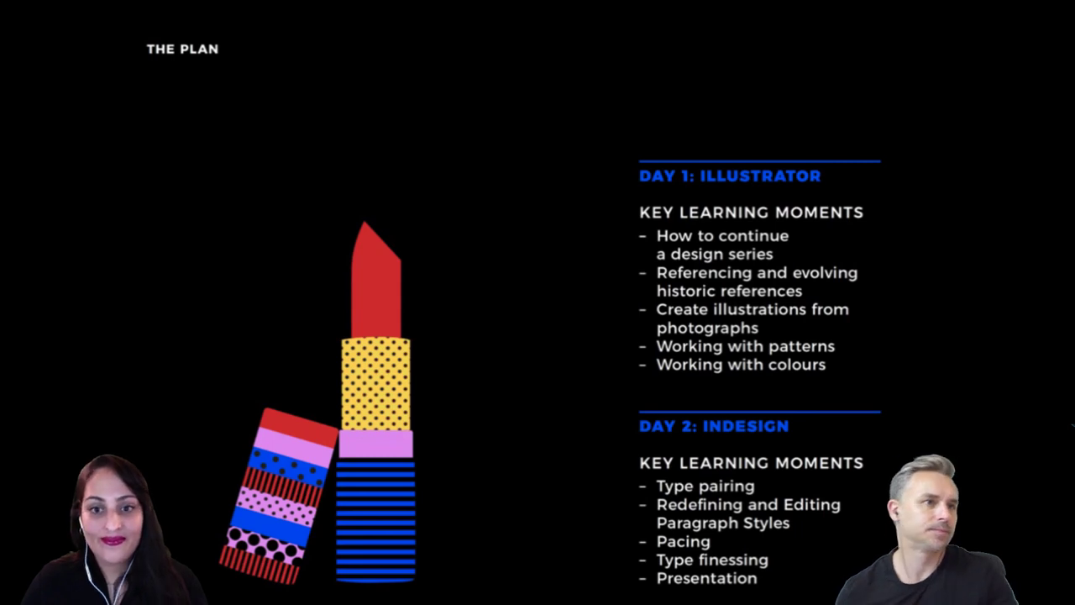
Step: Advance through the Research title page and the glam rock historic references to the 70's Minimalism moodboard
{"action": "key", "text": "Right"}
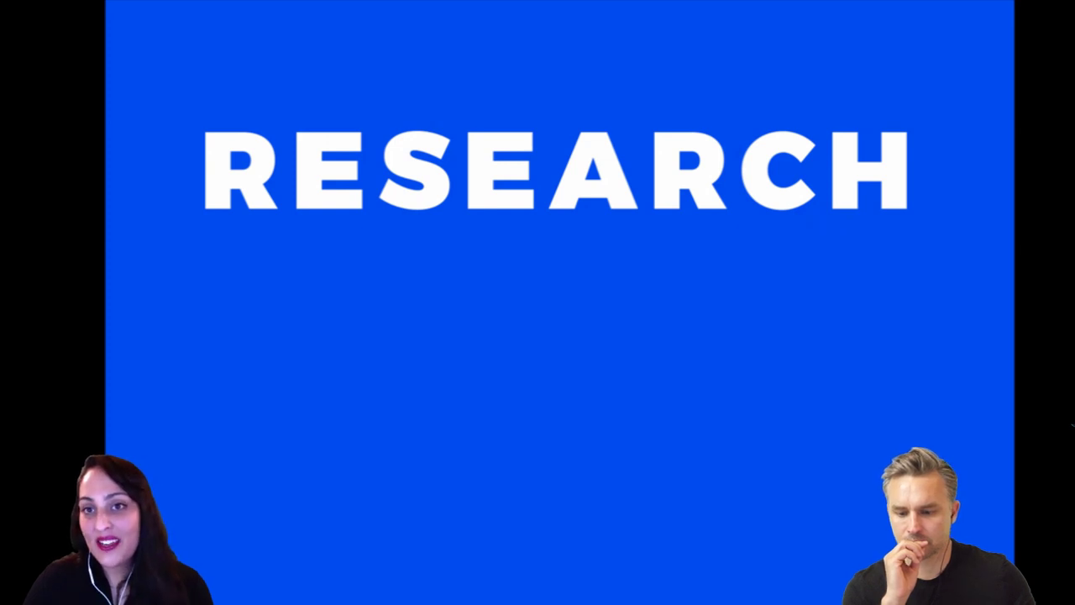
{"action": "key", "text": "Right"}
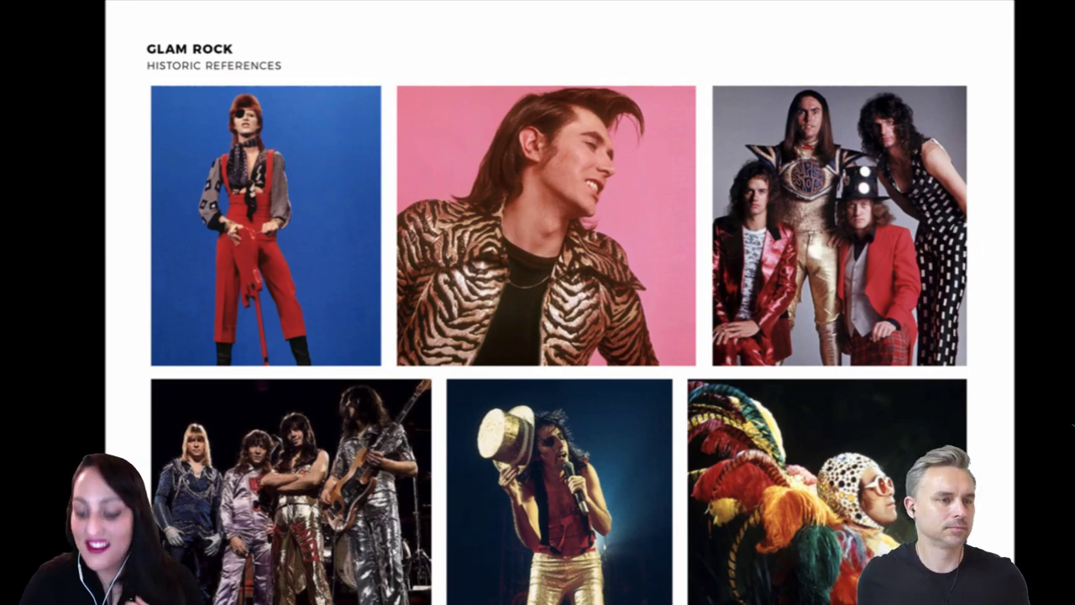
{"action": "key", "text": "Right"}
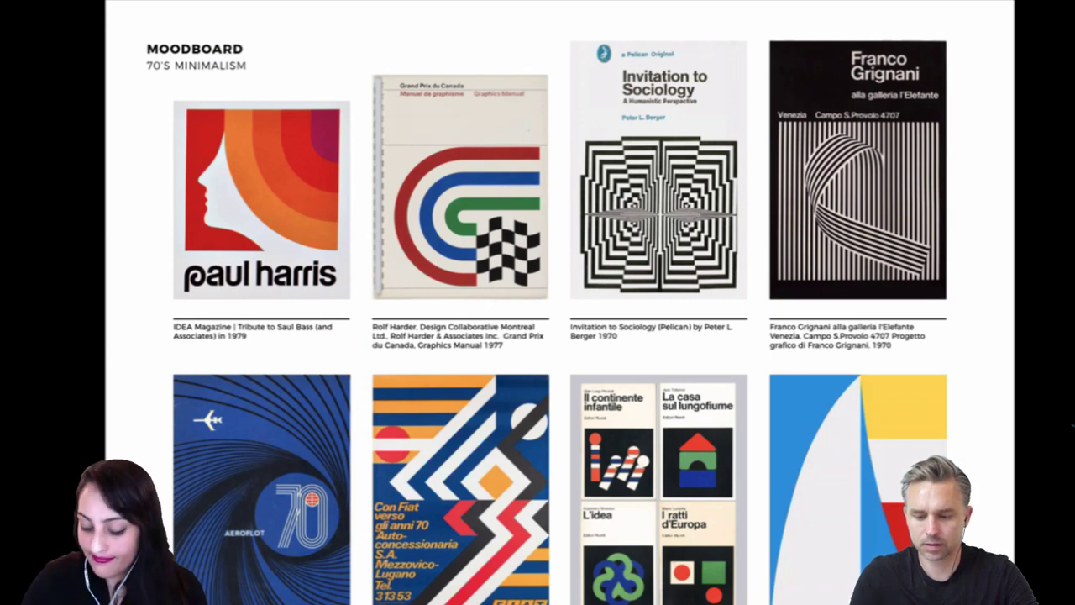
Step: Present the Planning pages, from the MIMIM series precedent through Read the Content and the spread thumbnails, to the Illustrator! title page
{"action": "key", "text": "Right"}
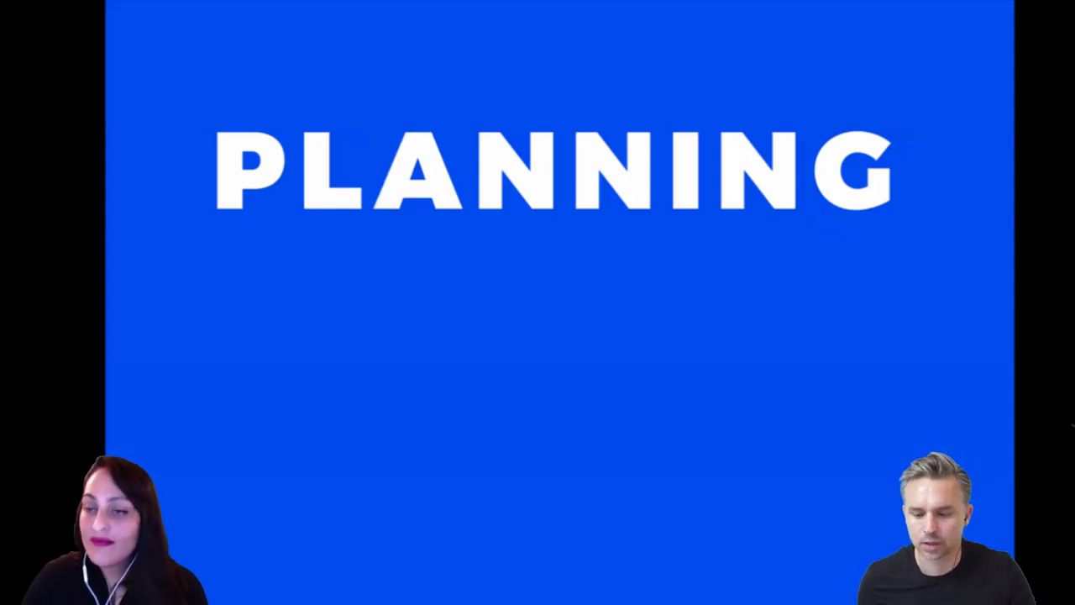
{"action": "key", "text": "Left"}
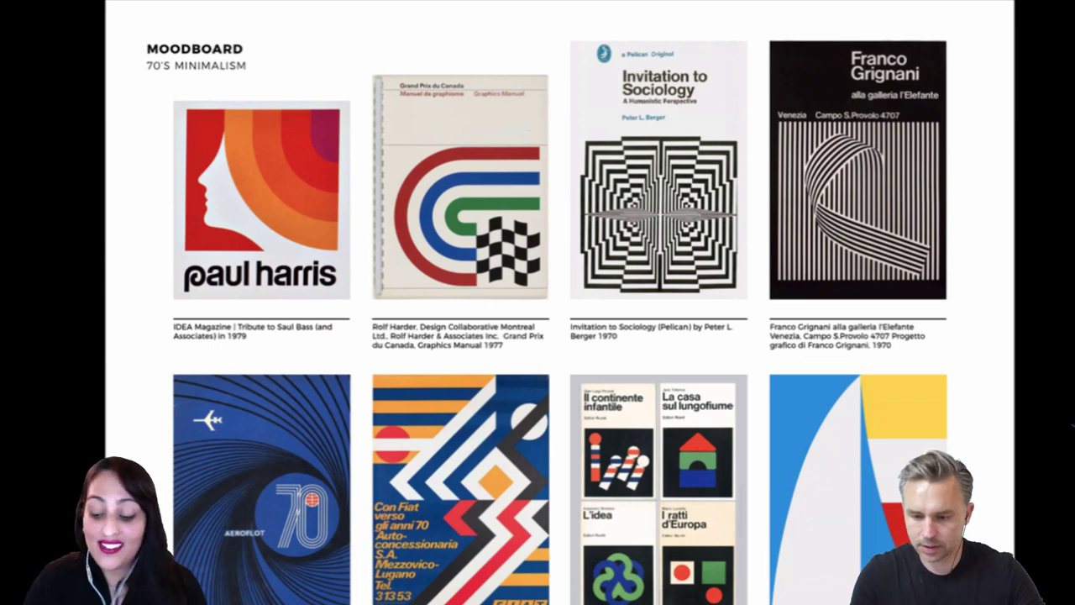
{"action": "key", "text": "Right"}
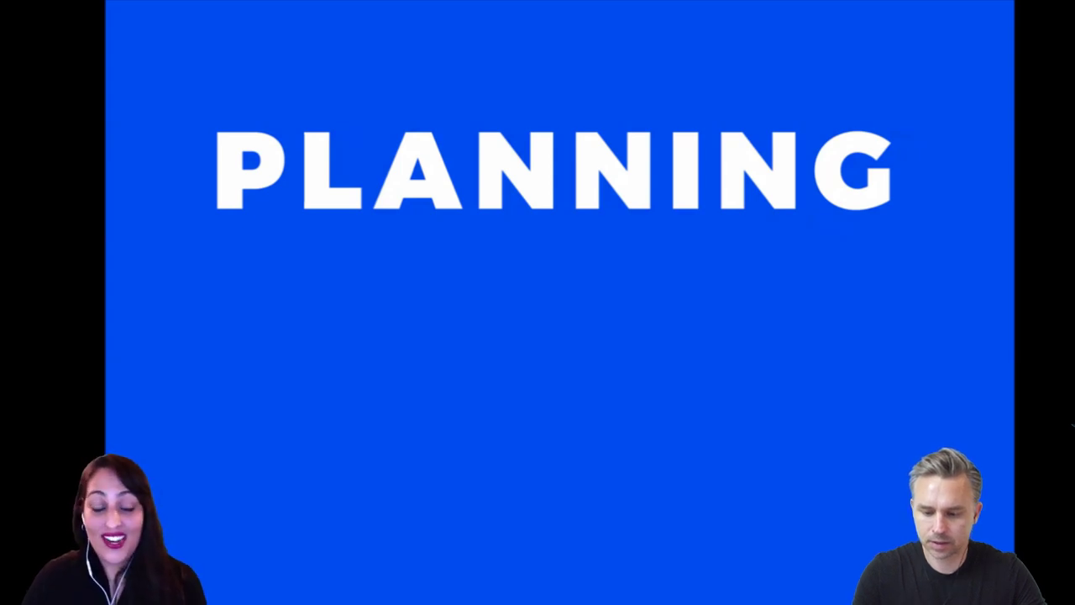
{"action": "key", "text": "Right"}
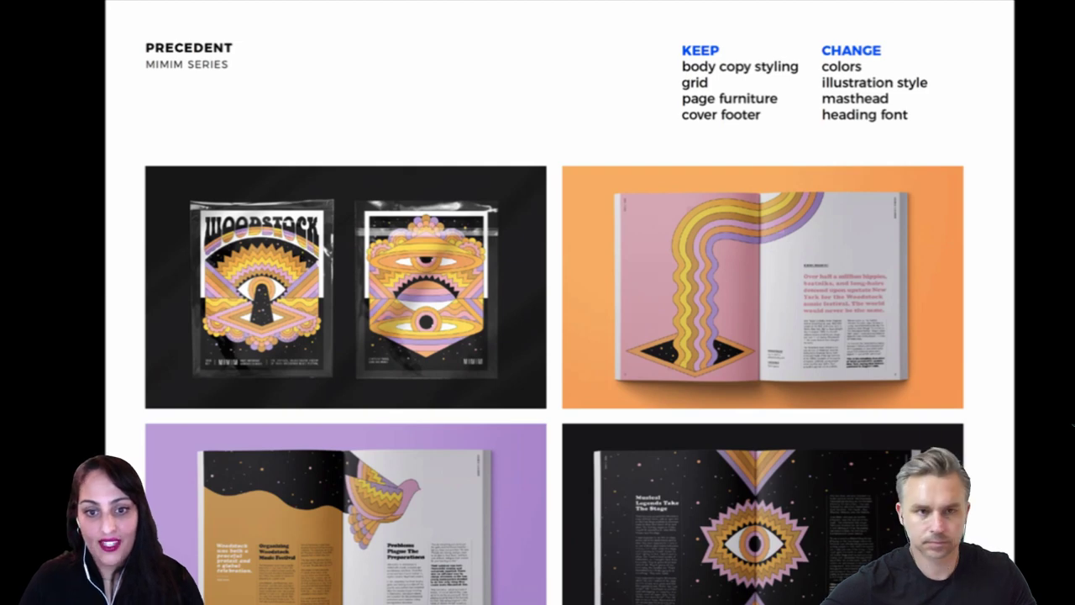
{"action": "key", "text": "Right"}
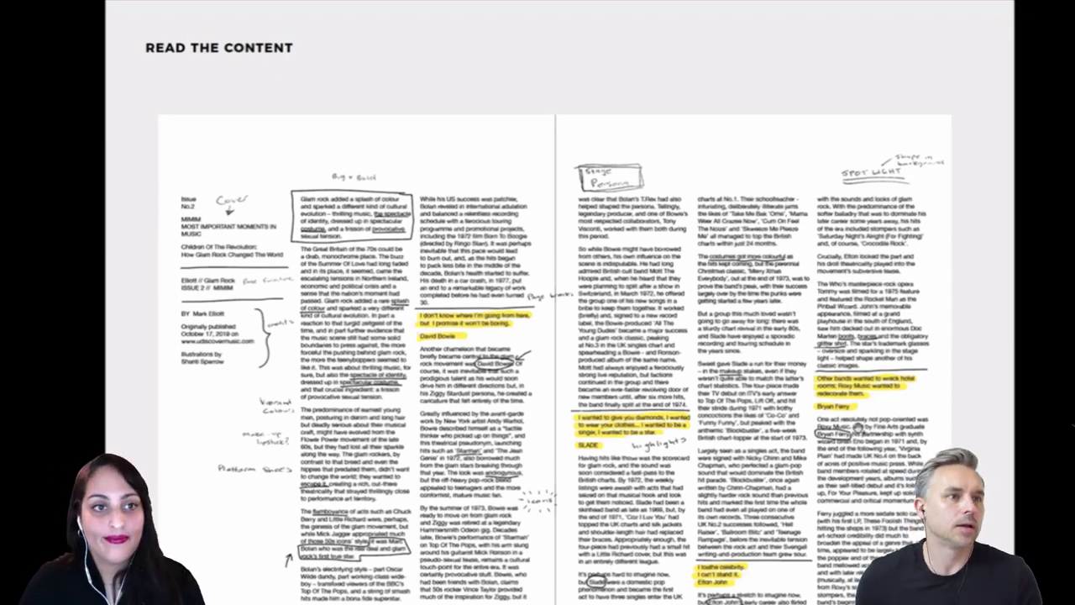
{"action": "key", "text": "Right"}
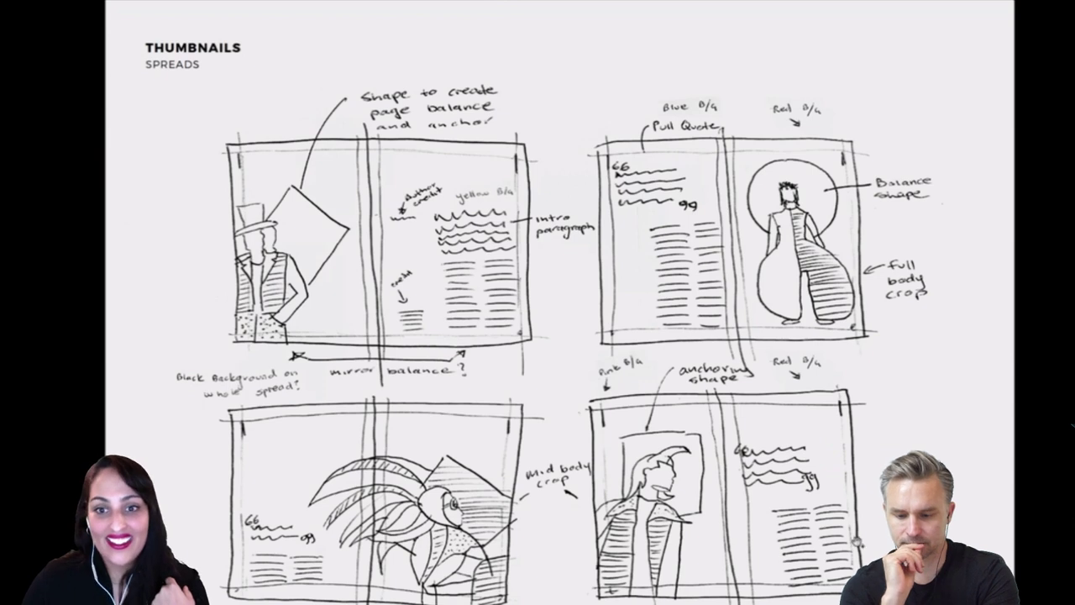
{"action": "key", "text": "Right"}
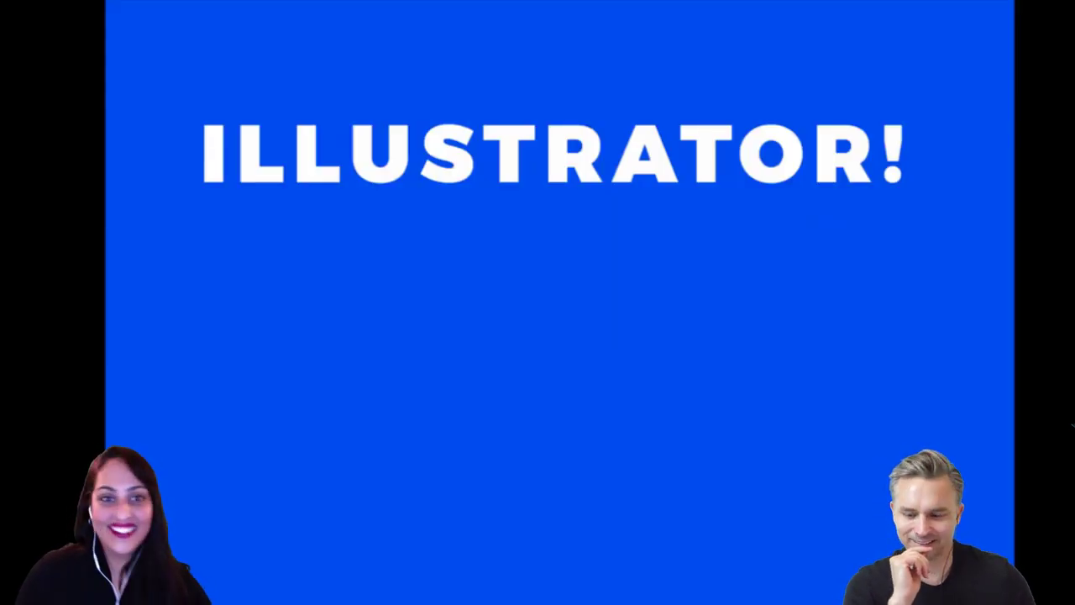
Step: Leave the full-screen presentation and close the Glam Rock Brief.pdf window
{"action": "key", "text": "Escape"}
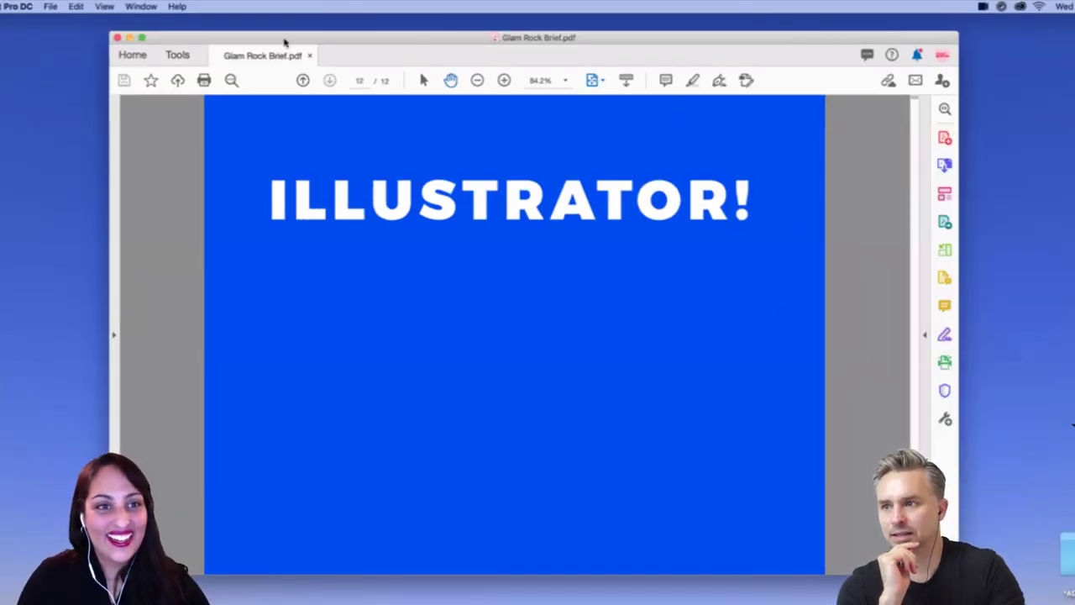
{"action": "left_click_drag", "start_coordinate": [283, 41], "coordinate": [261, 80]}
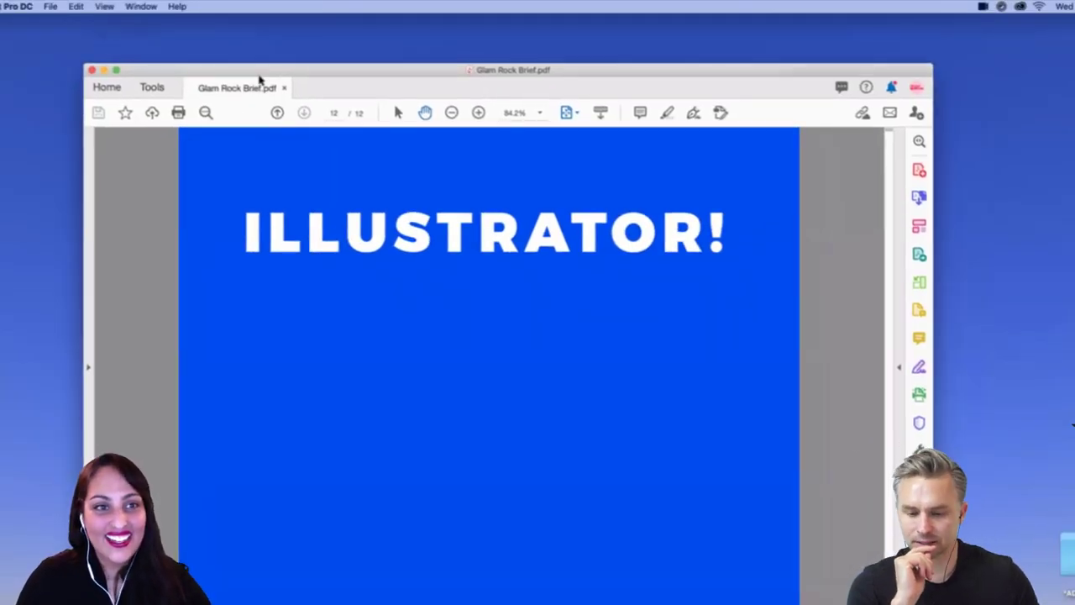
{"action": "left_click", "coordinate": [92, 70]}
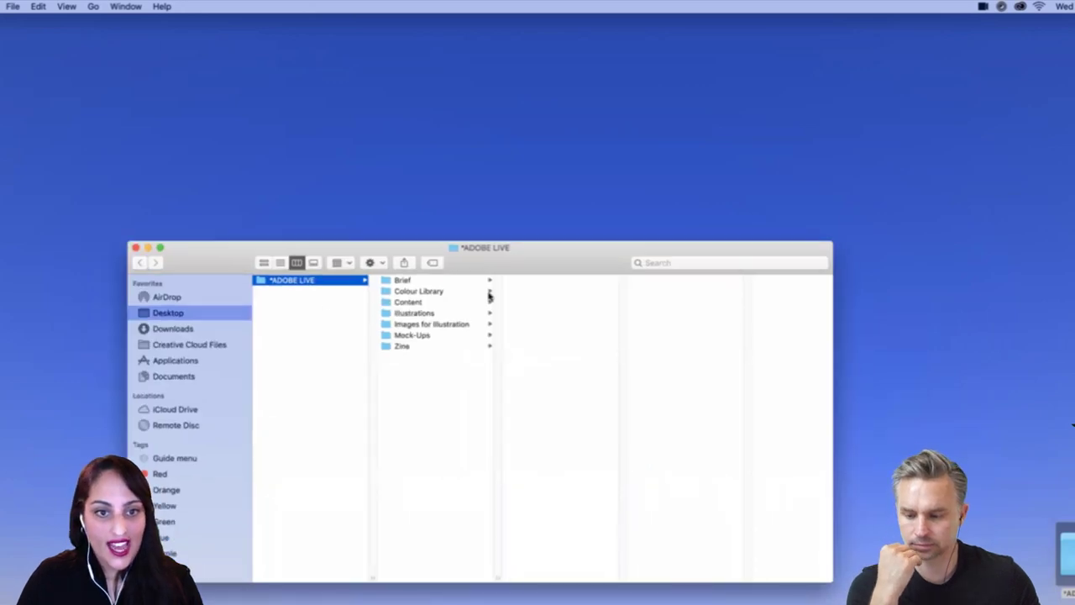
Step: Open the Images for Illustration folder in *ADOBE LIVE, select all its files and widen the column to fit the full file names
{"action": "left_click", "coordinate": [456, 327]}
{"action": "left_click", "coordinate": [581, 402]}
{"action": "key", "text": "cmd+a"}
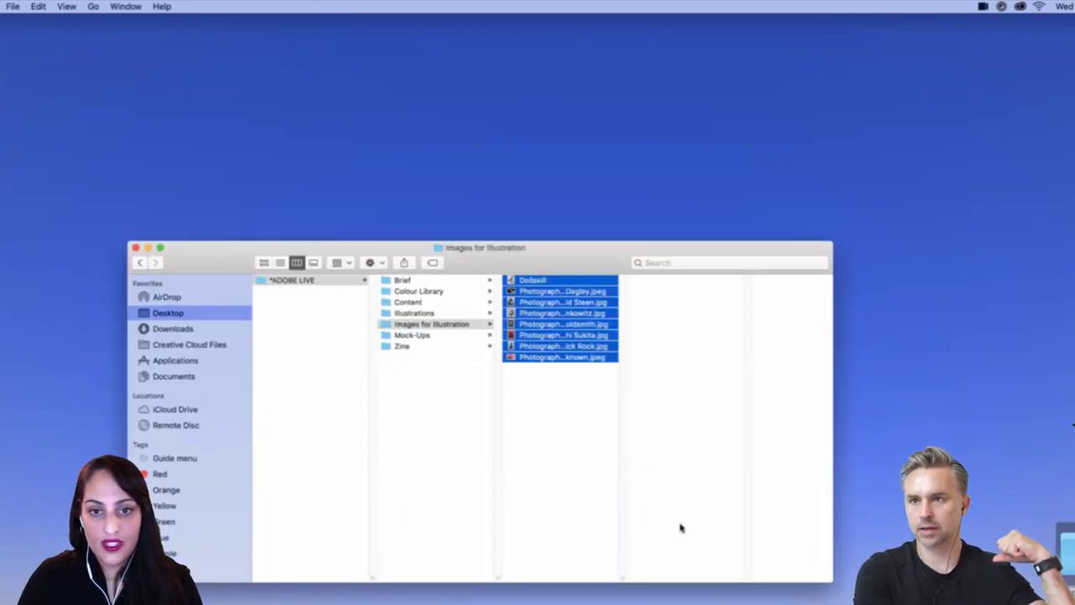
{"action": "left_click_drag", "start_coordinate": [622, 576], "coordinate": [710, 577]}
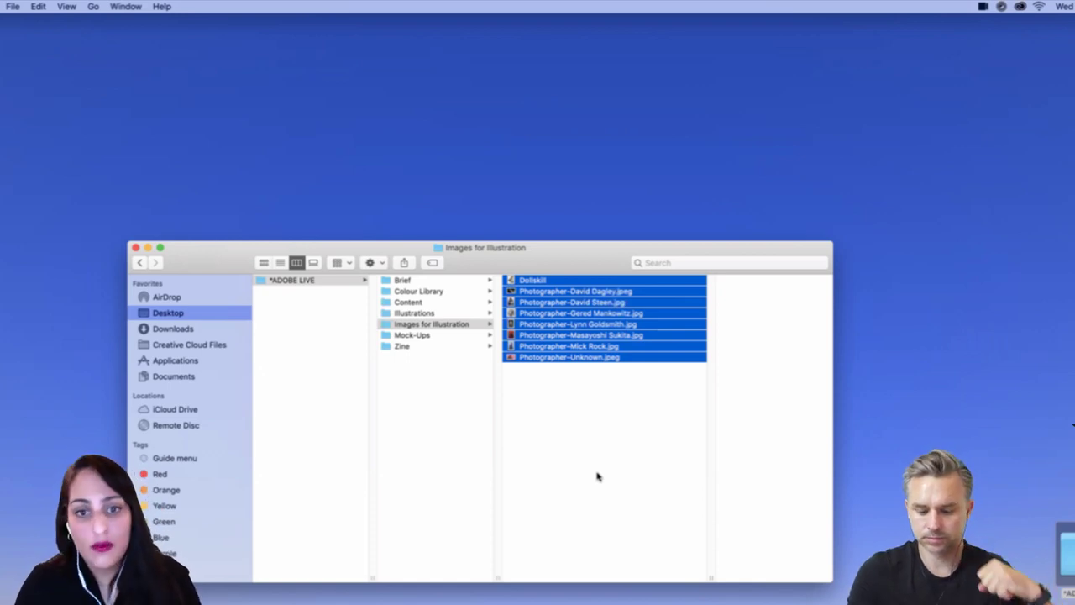
Step: Preview the selected reference photos, looking through the performers up to the wide-legged striped jumpsuit, and move the folder window higher on the desktop
{"action": "key", "text": "space"}
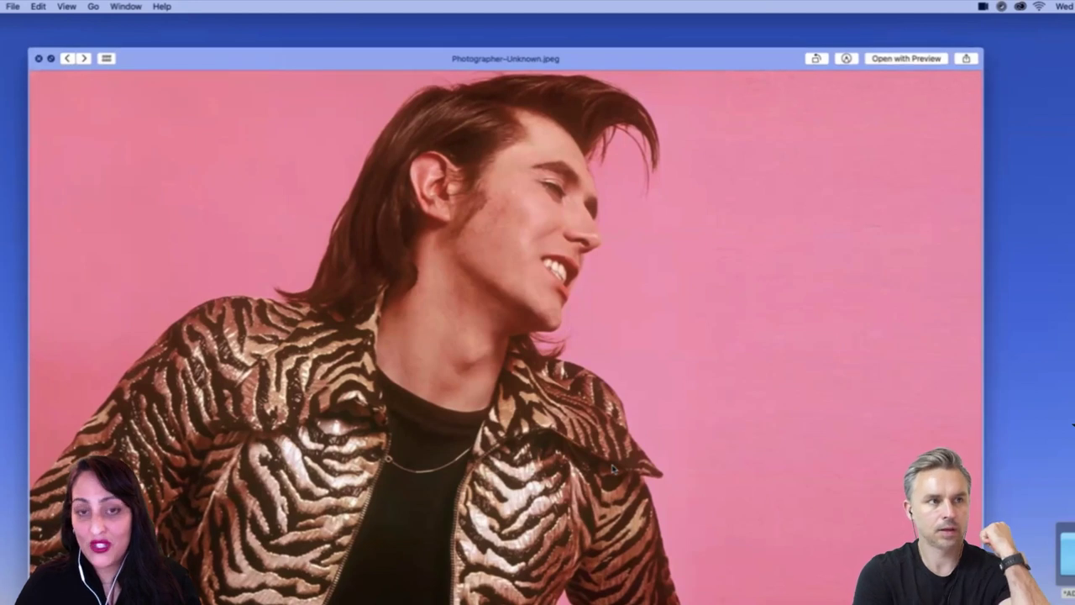
{"action": "key", "text": "space"}
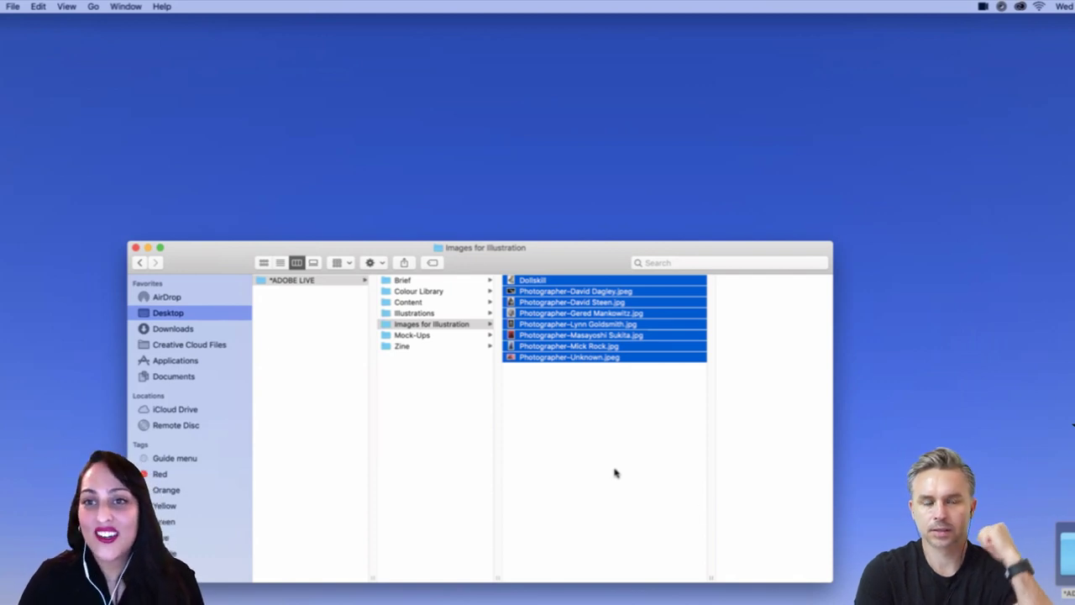
{"action": "left_click_drag", "start_coordinate": [711, 579], "coordinate": [699, 578]}
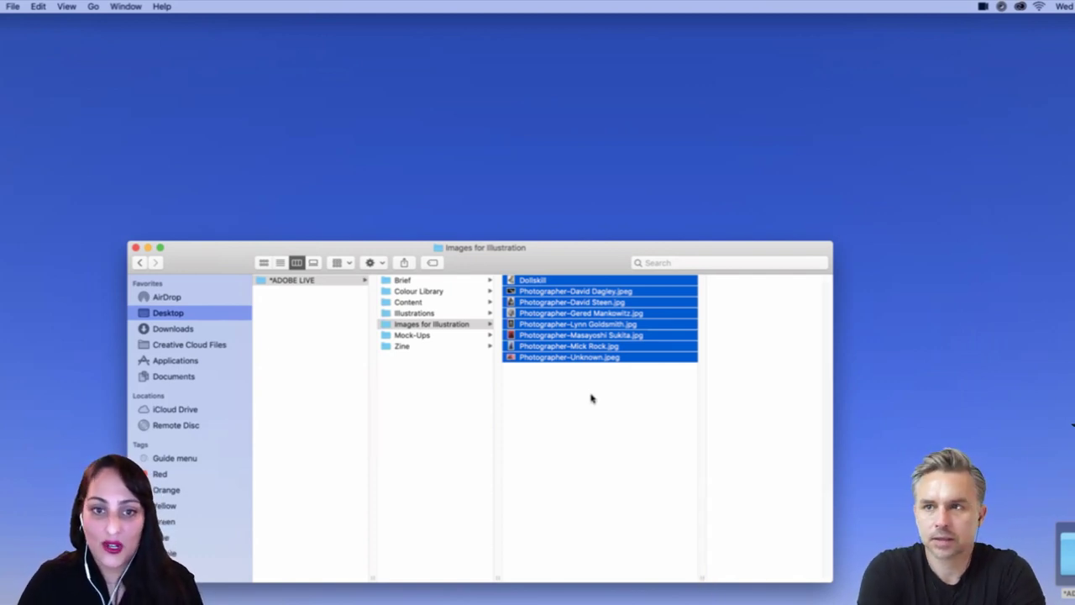
{"action": "key", "text": "space"}
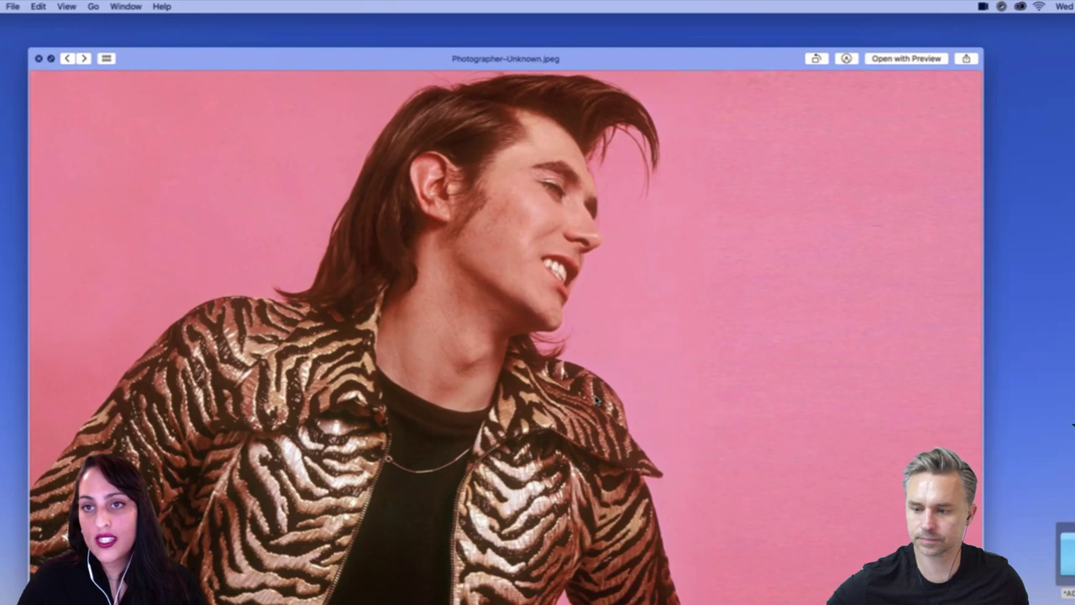
{"action": "key", "text": "Left"}
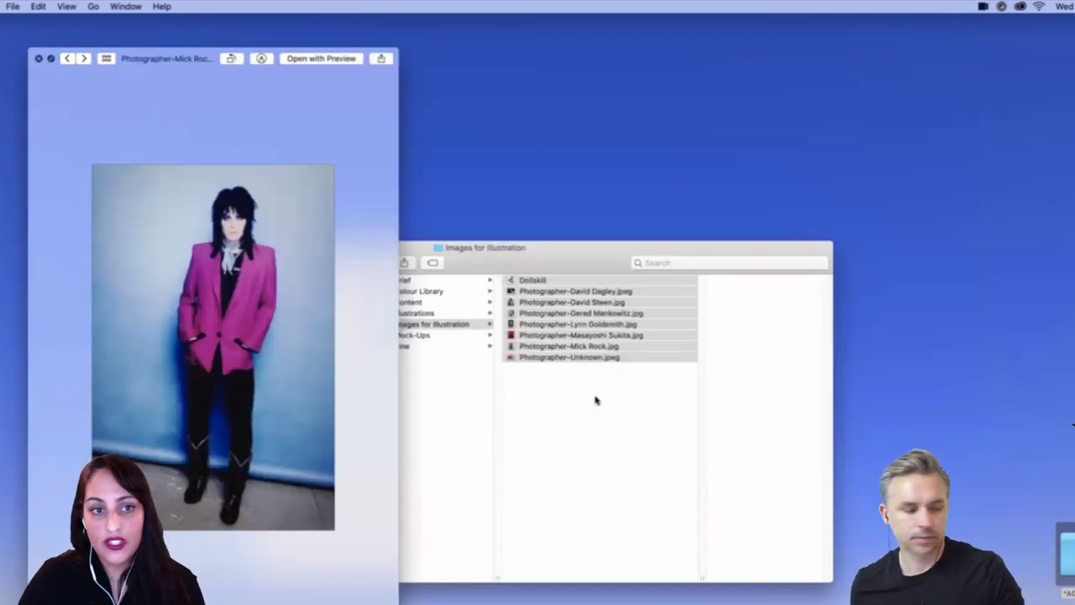
{"action": "key", "text": "Left"}
{"action": "key", "text": "Left"}
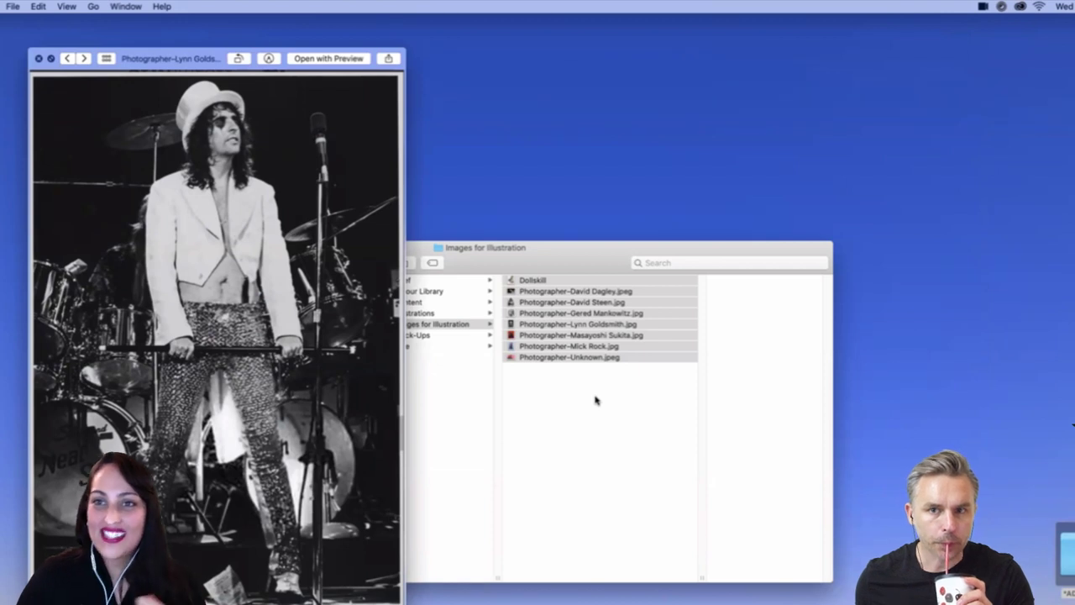
{"action": "key", "text": "Right"}
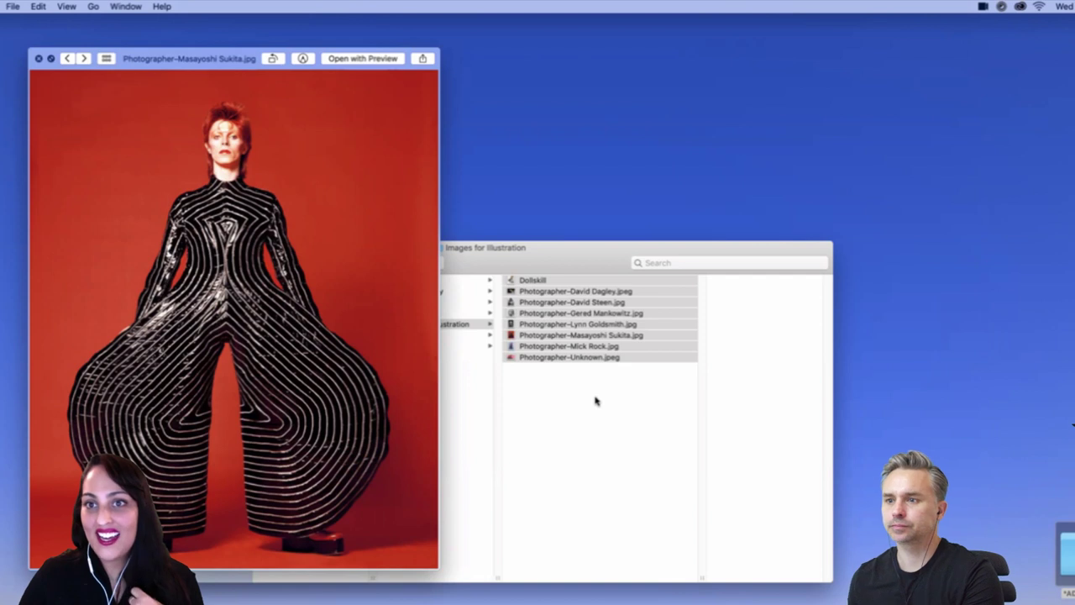
{"action": "left_click", "coordinate": [38, 58]}
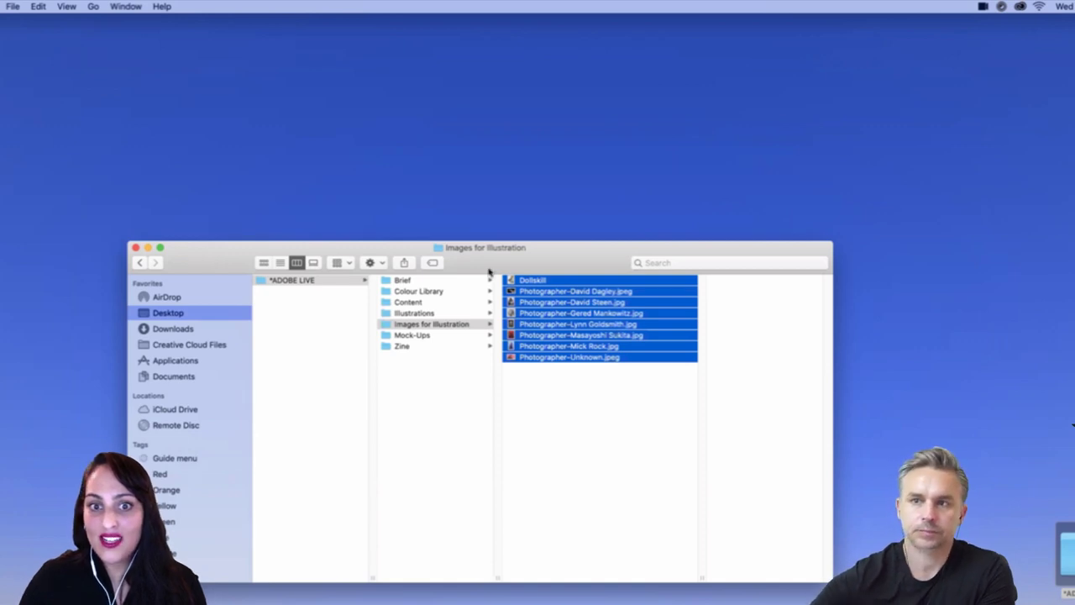
{"action": "left_click_drag", "start_coordinate": [493, 252], "coordinate": [495, 151]}
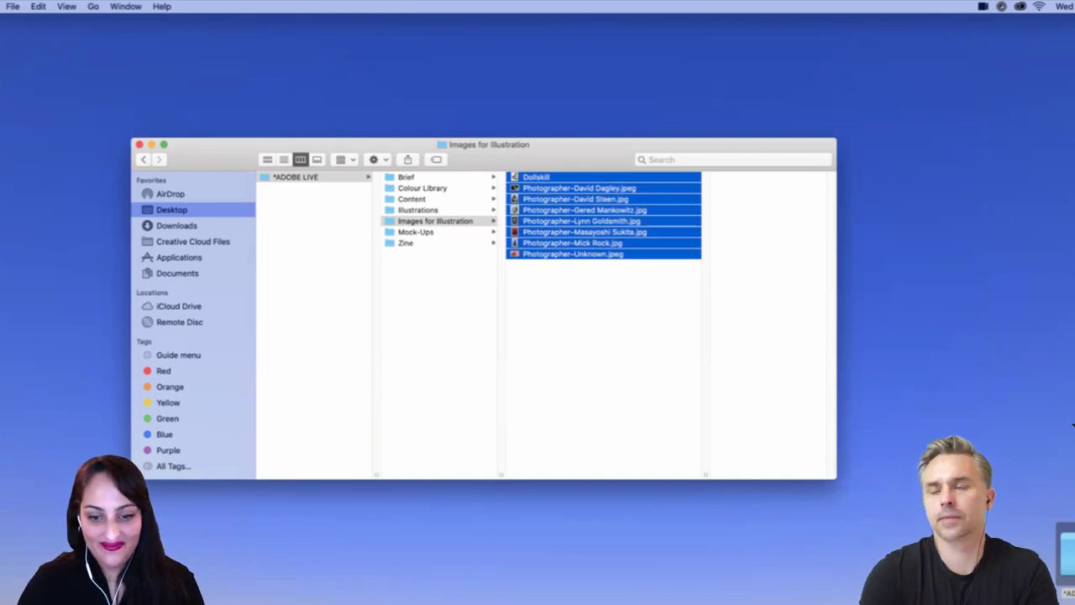
Step: Switch to Illustrator and create a portrait Letter document, 215.9 × 279.4 mm, in RGB with 300 ppi raster effects
{"action": "key", "text": "super+Tab"}
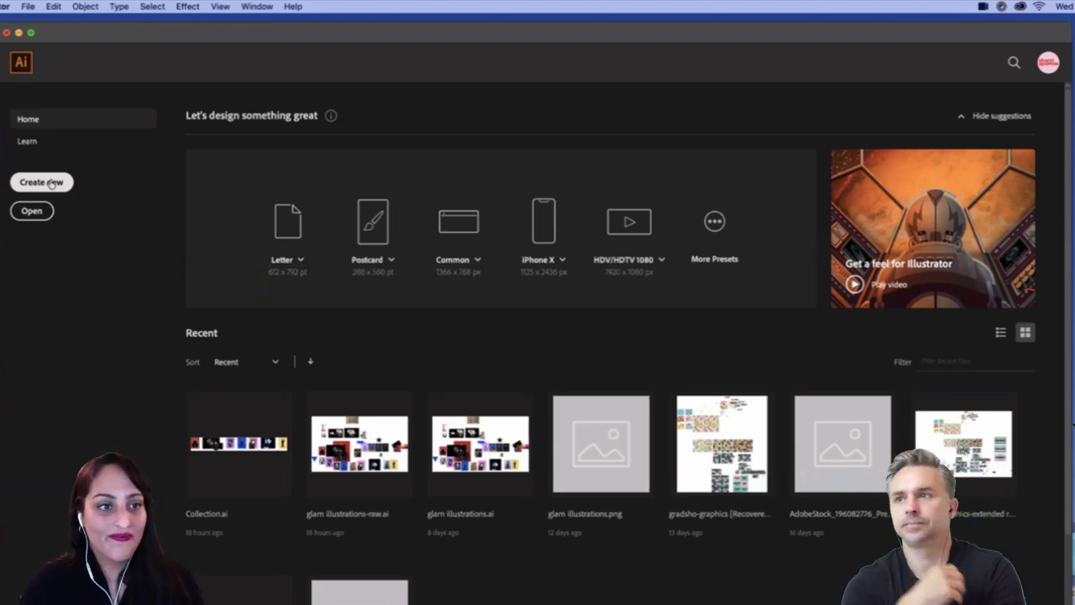
{"action": "left_click", "coordinate": [50, 183]}
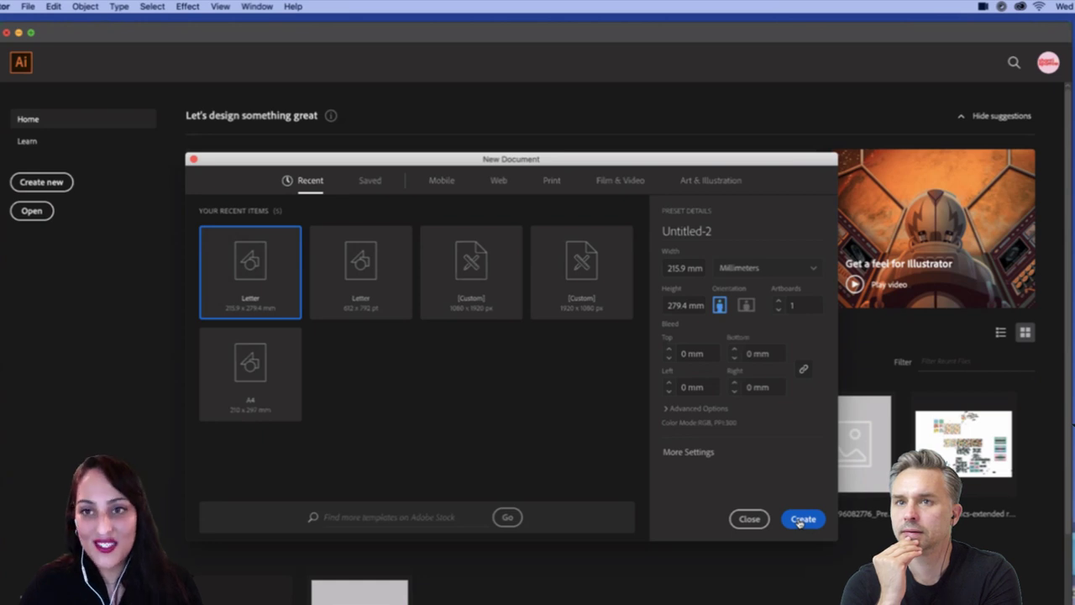
{"action": "left_click", "coordinate": [688, 453]}
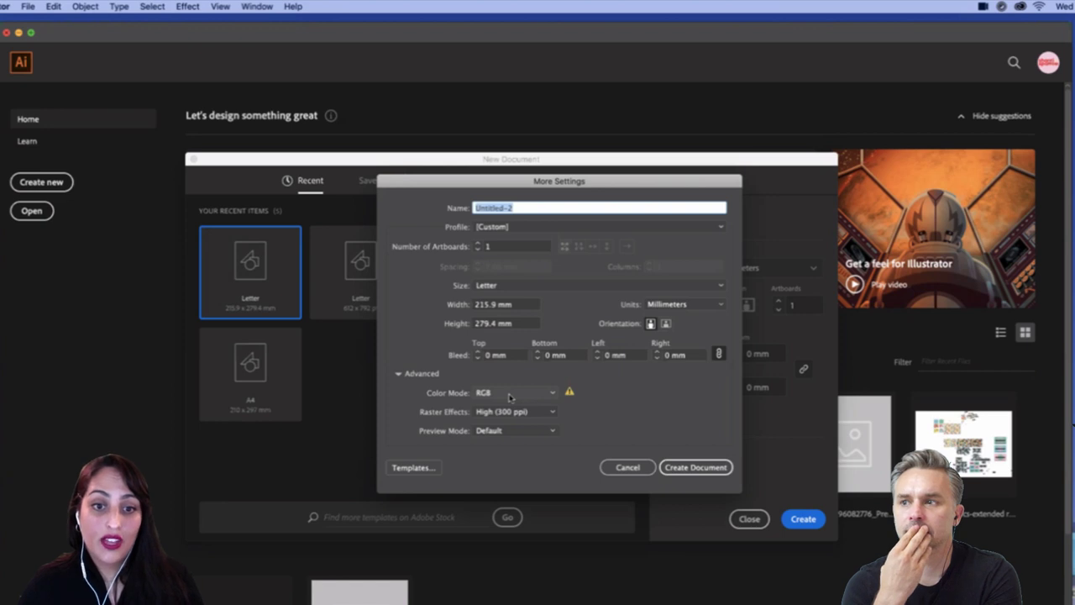
{"action": "left_click", "coordinate": [694, 469]}
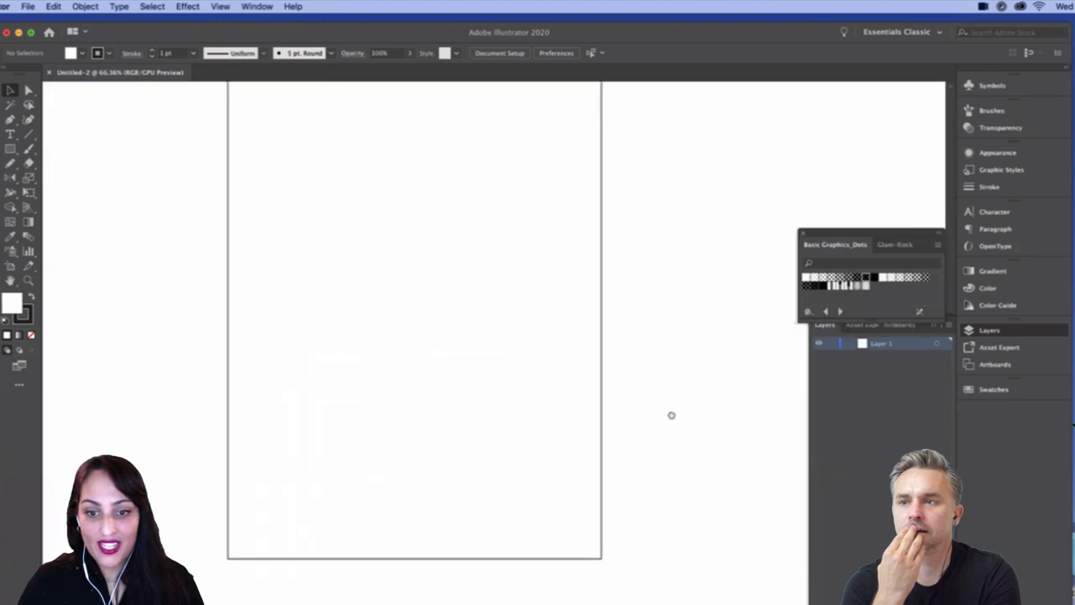
{"action": "left_click_drag", "start_coordinate": [671, 414], "coordinate": [696, 410]}
Step: Switch to Finder and bring the striped jumpsuit photo from the Images for Illustration folder into the new Illustrator document
{"action": "key", "text": "super+Tab"}
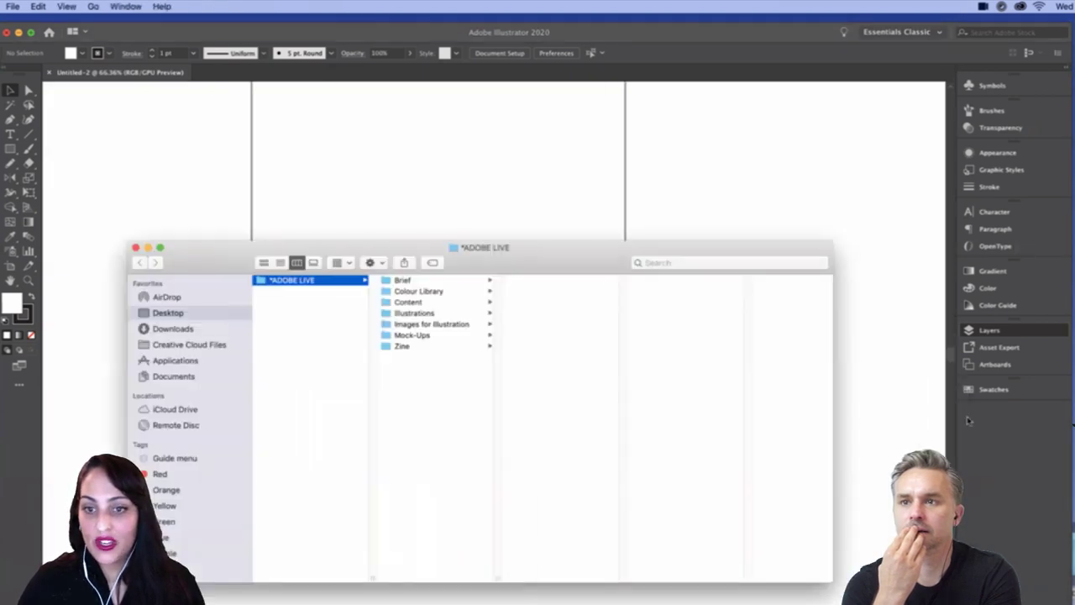
{"action": "left_click", "coordinate": [452, 324]}
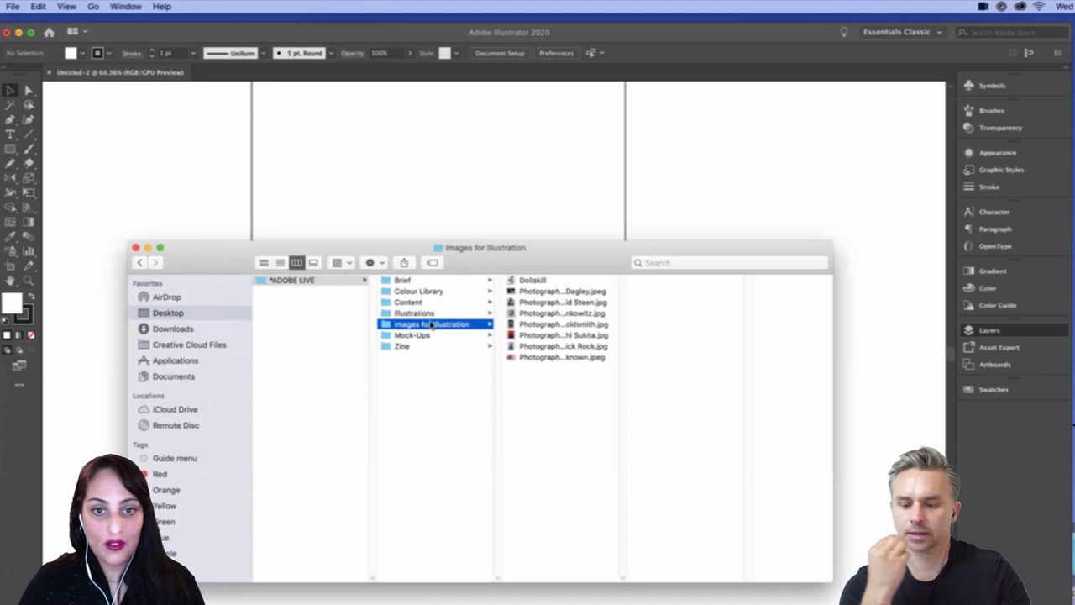
{"action": "left_click", "coordinate": [505, 334]}
{"action": "left_click_drag", "start_coordinate": [439, 248], "coordinate": [833, 232]}
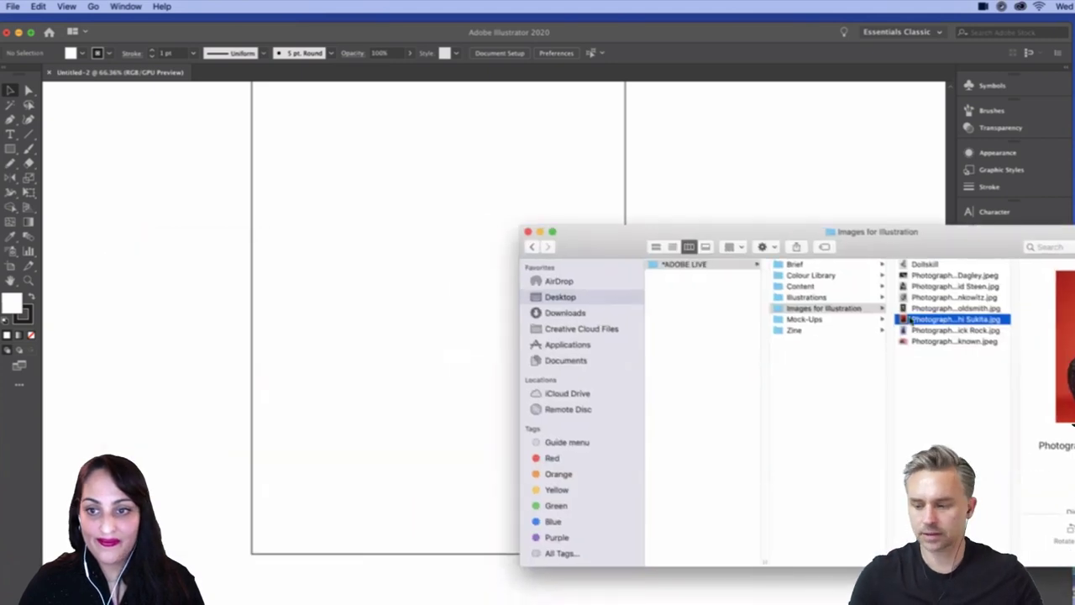
{"action": "left_click_drag", "start_coordinate": [912, 322], "coordinate": [347, 266]}
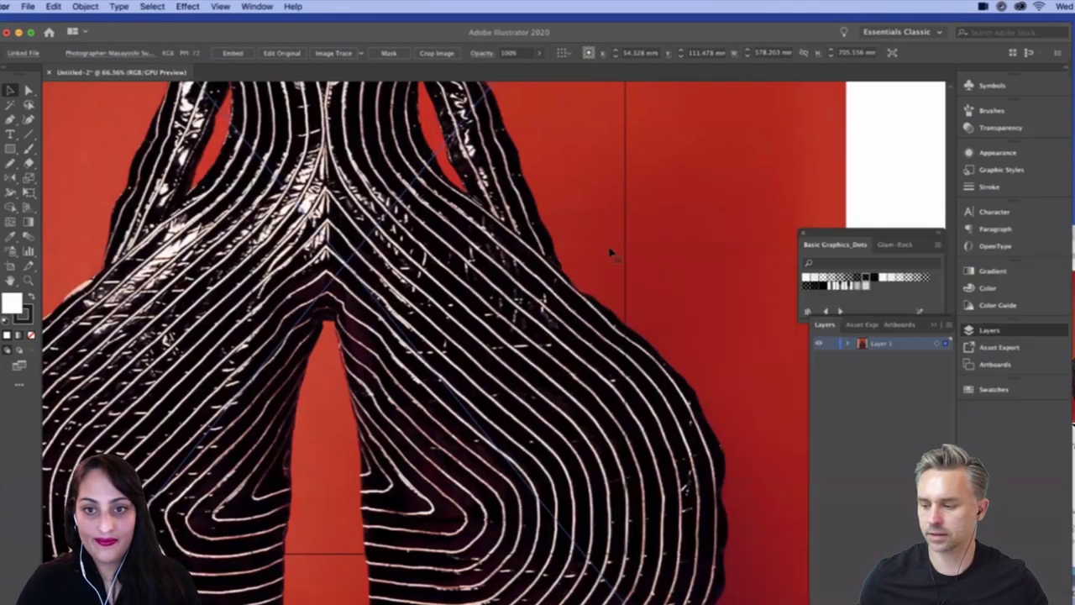
Step: Scale the placed photo down proportionally to about 304 × 372 mm and position it over the artboard
{"action": "left_click", "coordinate": [893, 186]}
{"action": "key", "text": "super+minus"}
{"action": "key", "text": "super+minus"}
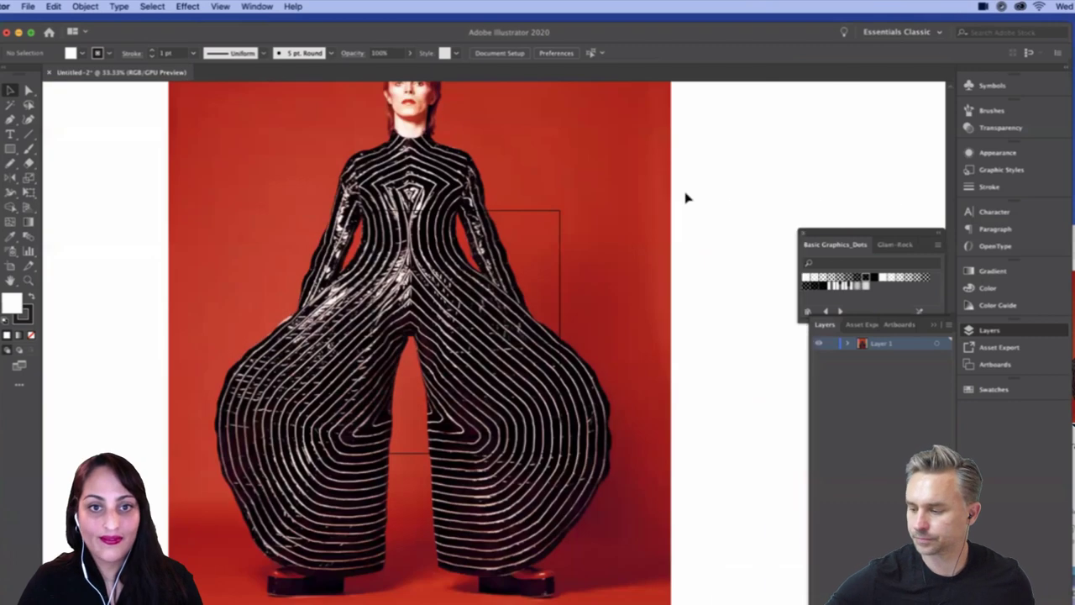
{"action": "key", "text": "super+minus"}
{"action": "left_click_drag", "start_coordinate": [645, 200], "coordinate": [704, 220]}
{"action": "left_click", "coordinate": [685, 110]}
{"action": "left_click_drag", "start_coordinate": [686, 108], "coordinate": [509, 325]}
{"action": "left_click_drag", "start_coordinate": [391, 426], "coordinate": [511, 337]}
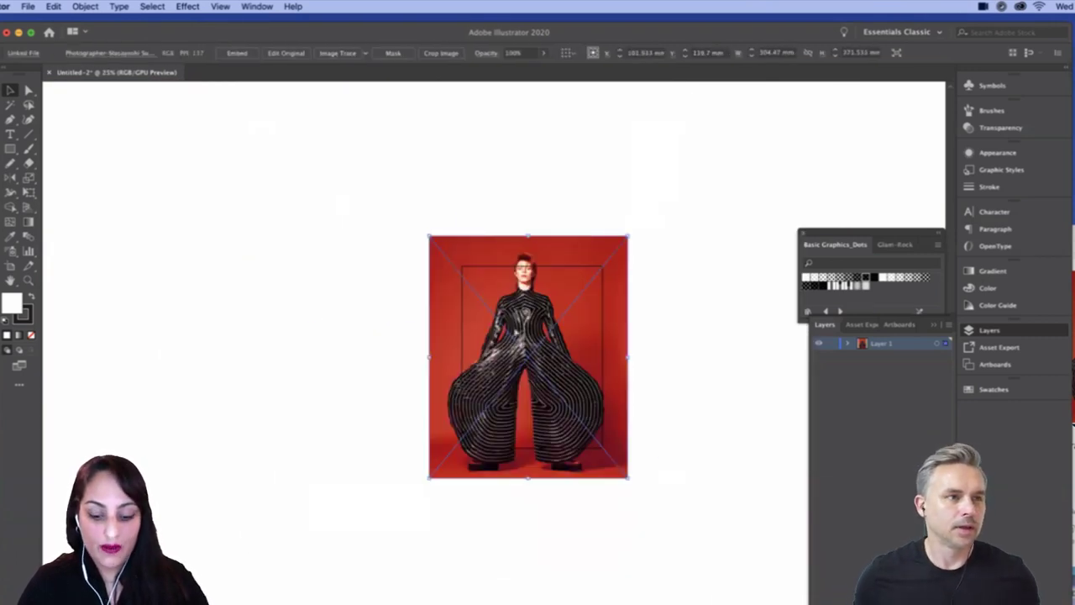
Step: Scale the photo down further to about 244 × 297 mm and reposition it so it just overlaps the artboard's edges
{"action": "key", "text": "super+plus"}
{"action": "key", "text": "super+plus"}
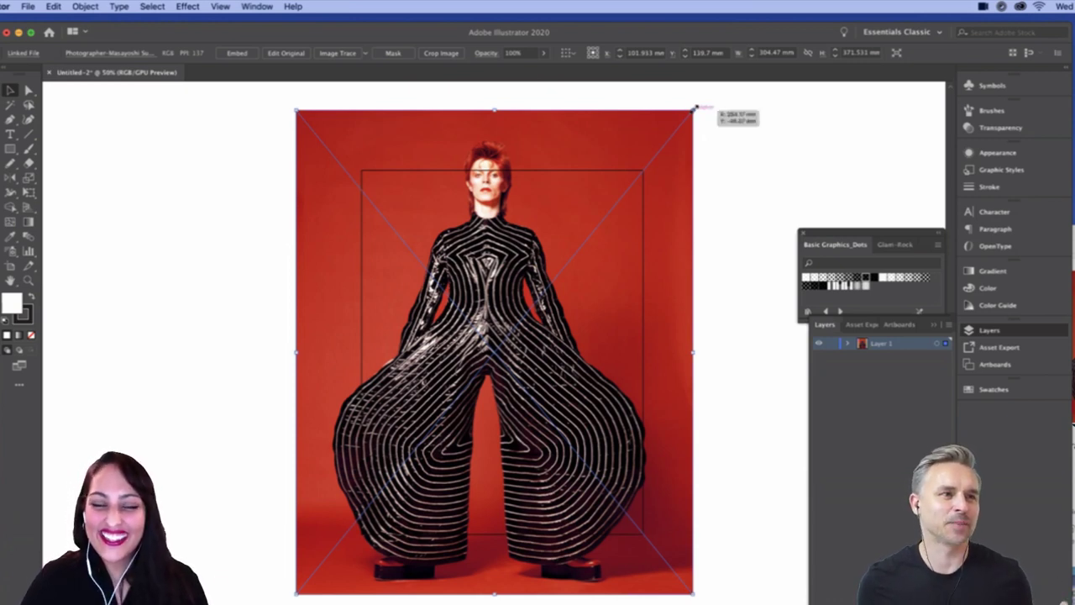
{"action": "left_click_drag", "start_coordinate": [694, 108], "coordinate": [624, 173]}
{"action": "key", "text": "super+z"}
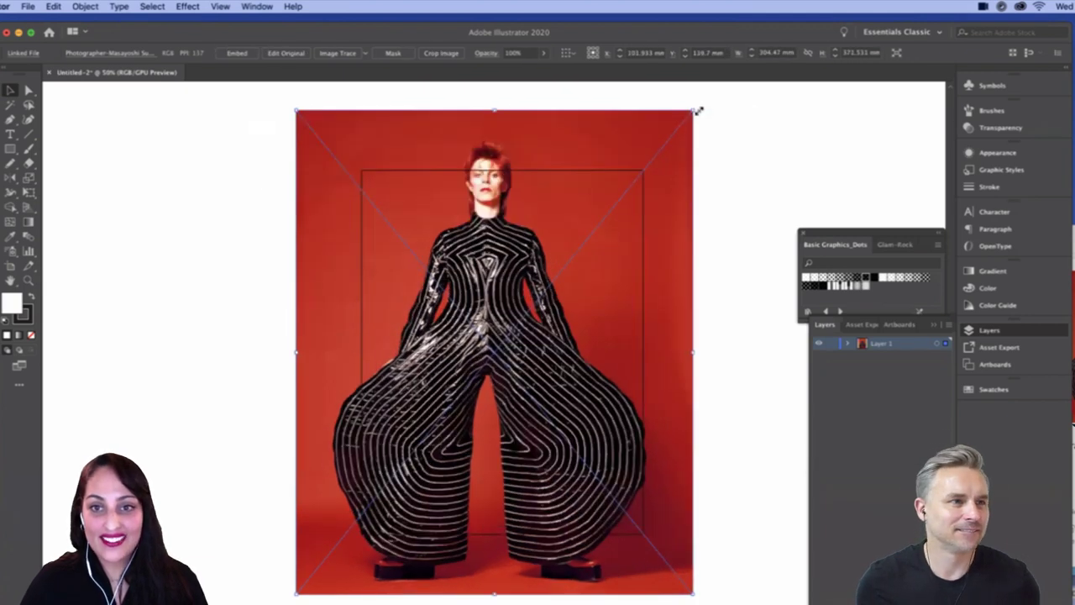
{"action": "left_click_drag", "start_coordinate": [695, 110], "coordinate": [614, 187]}
{"action": "left_click_drag", "start_coordinate": [535, 300], "coordinate": [576, 258]}
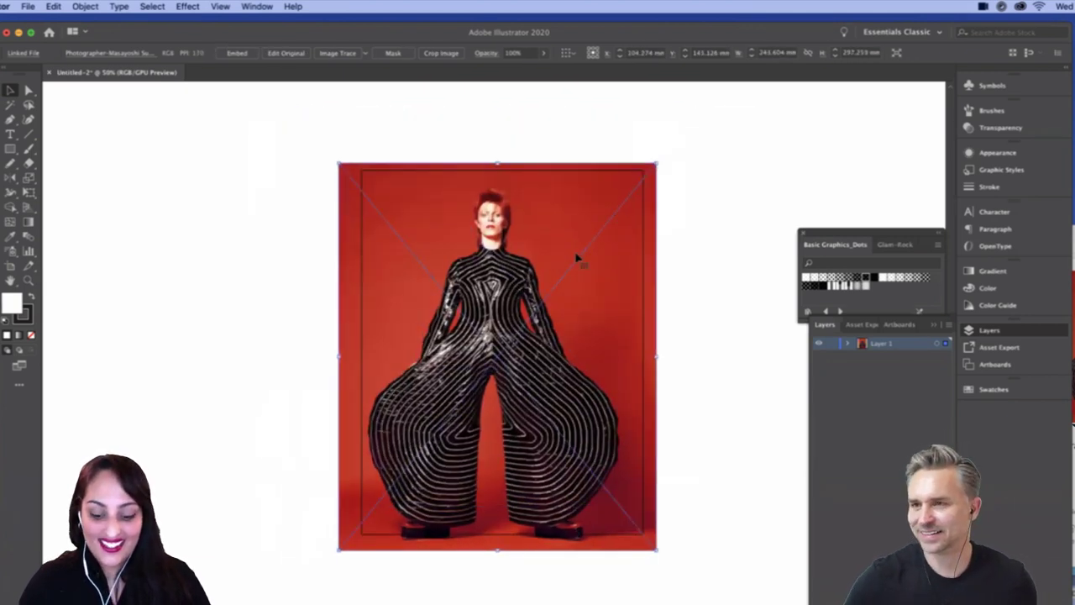
{"action": "key", "text": "super+equal"}
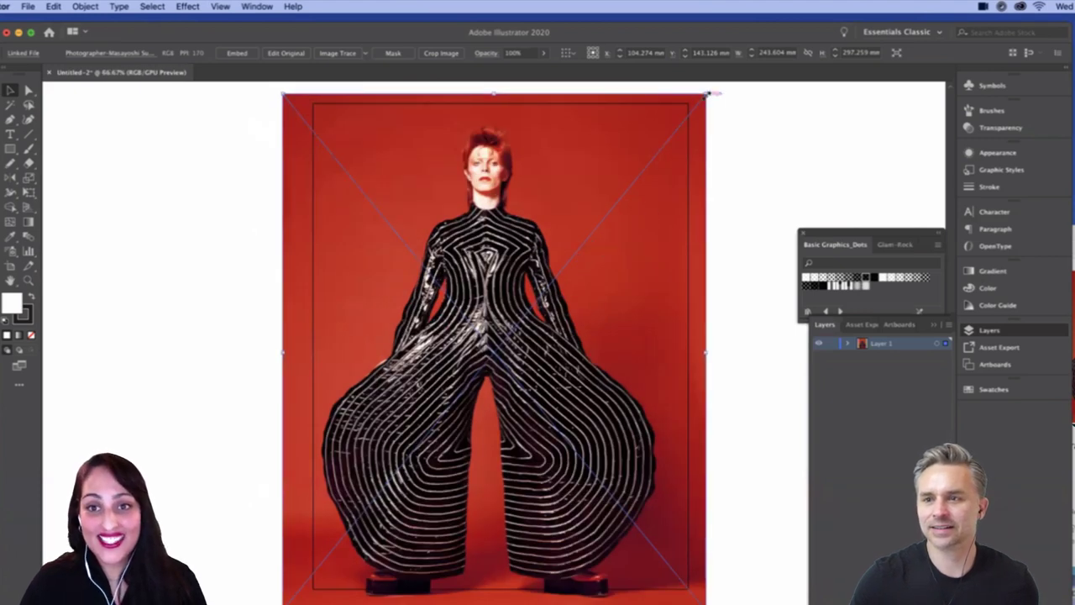
Step: Scale the photo down proportionally to about 192 × 234 mm, centre it inside the artboard and deselect it
{"action": "left_click_drag", "start_coordinate": [708, 95], "coordinate": [636, 223]}
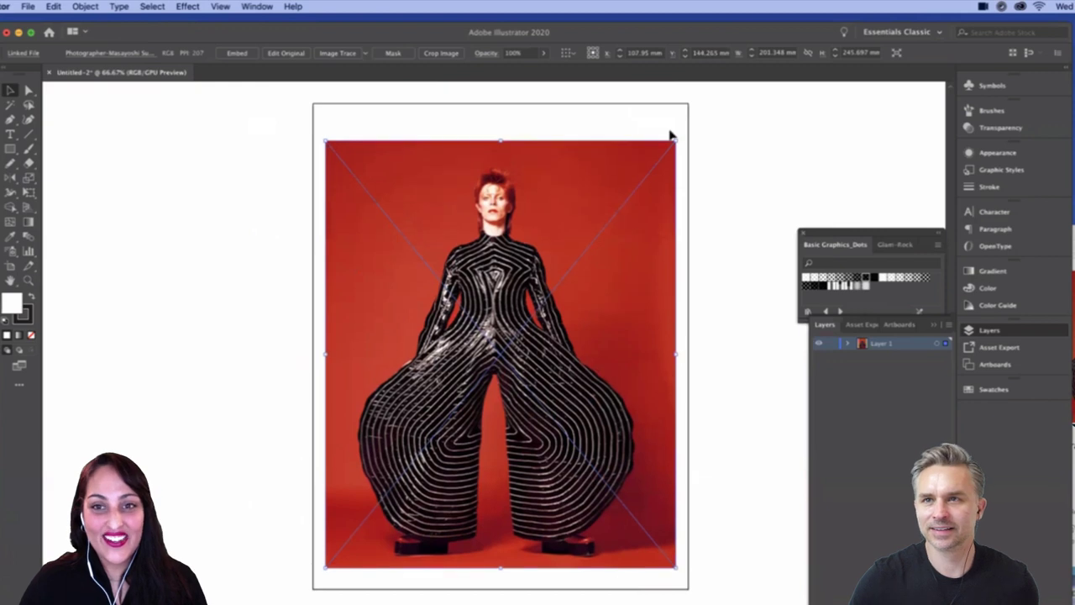
{"action": "left_click_drag", "start_coordinate": [672, 136], "coordinate": [659, 160]}
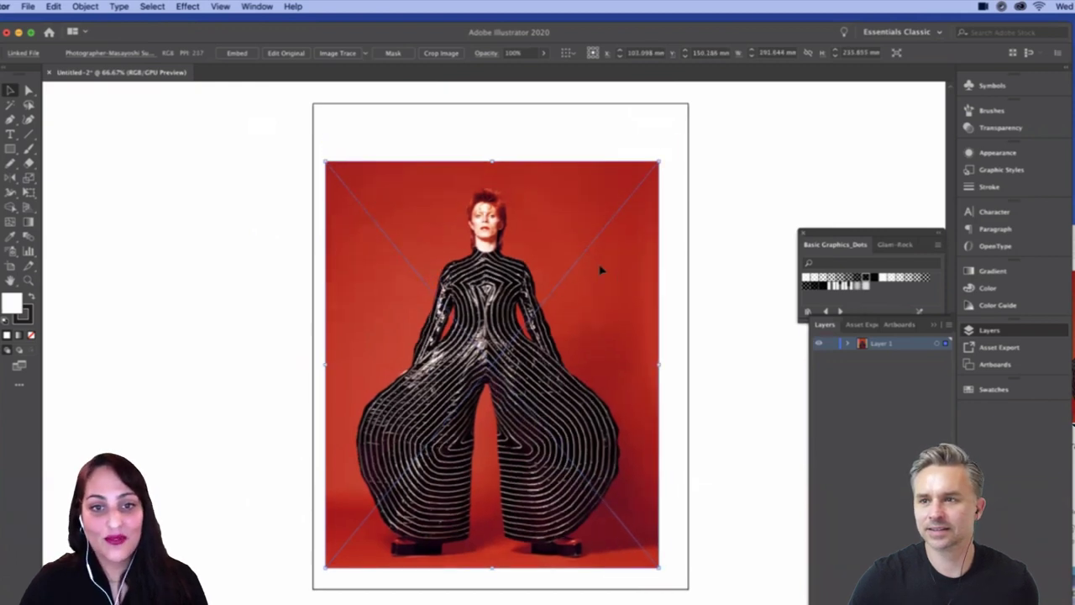
{"action": "left_click_drag", "start_coordinate": [601, 269], "coordinate": [646, 279]}
{"action": "left_click", "coordinate": [739, 263]}
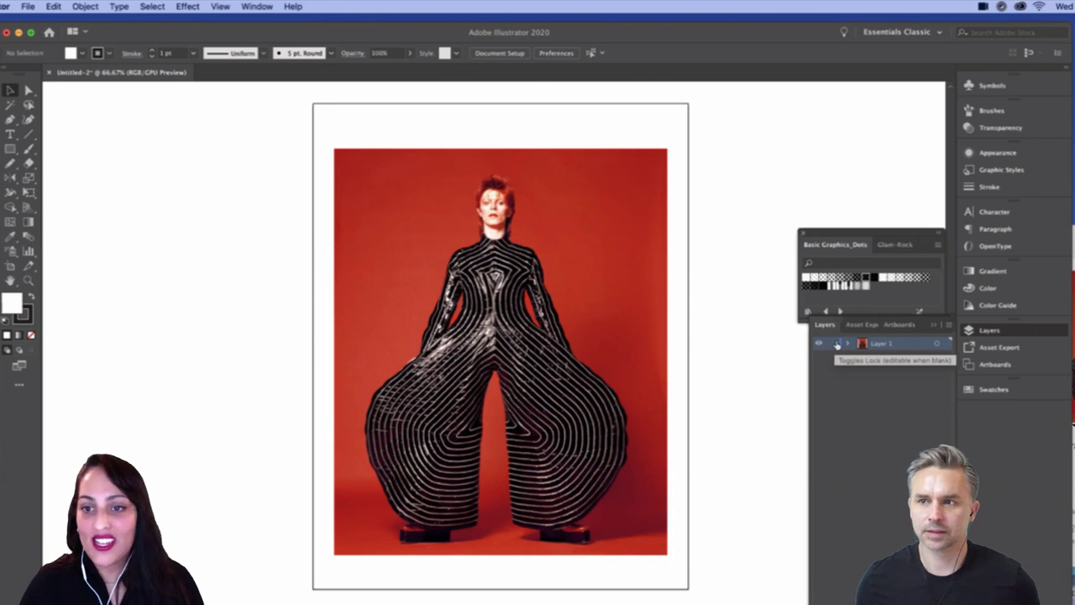
Step: Lock the photo's layer and add a new layer above it
{"action": "left_click", "coordinate": [837, 345]}
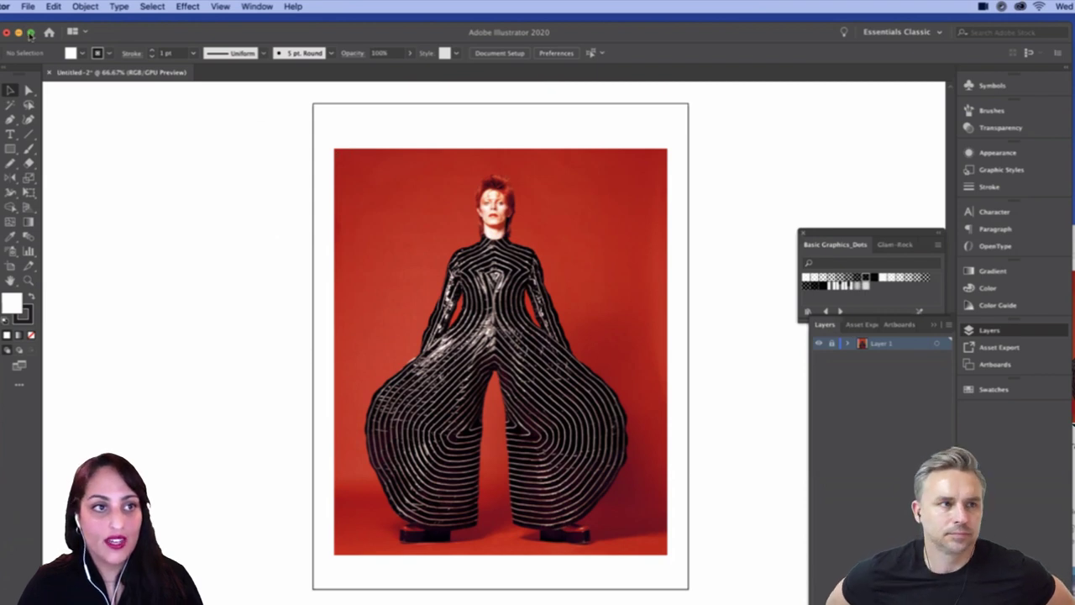
{"action": "left_click", "coordinate": [30, 33]}
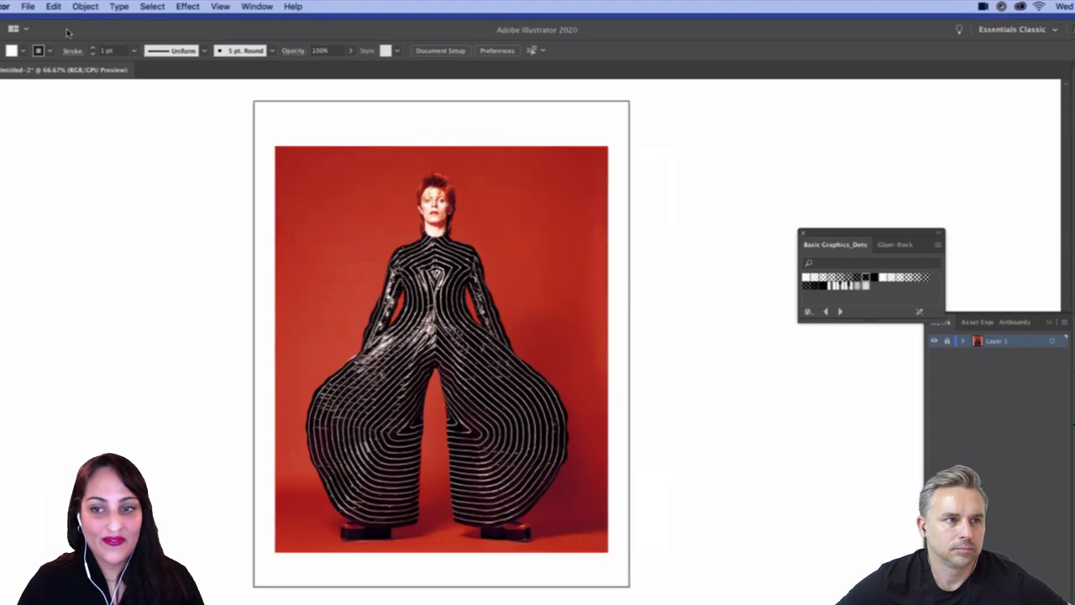
{"action": "left_click", "coordinate": [1038, 595]}
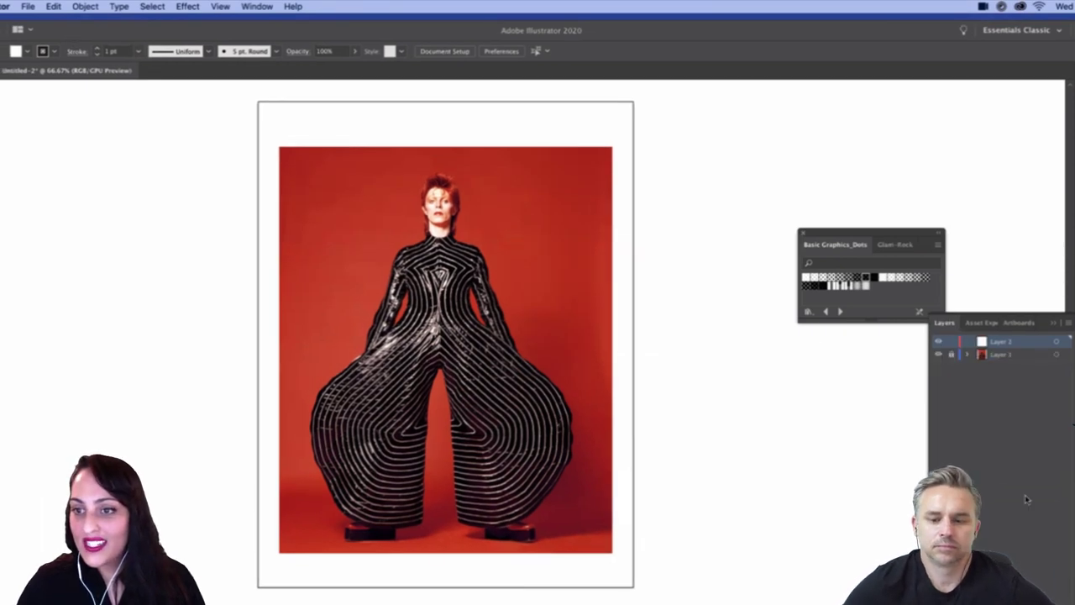
Step: Rename the locked photo layer as Reference
{"action": "double_click", "coordinate": [1005, 354]}
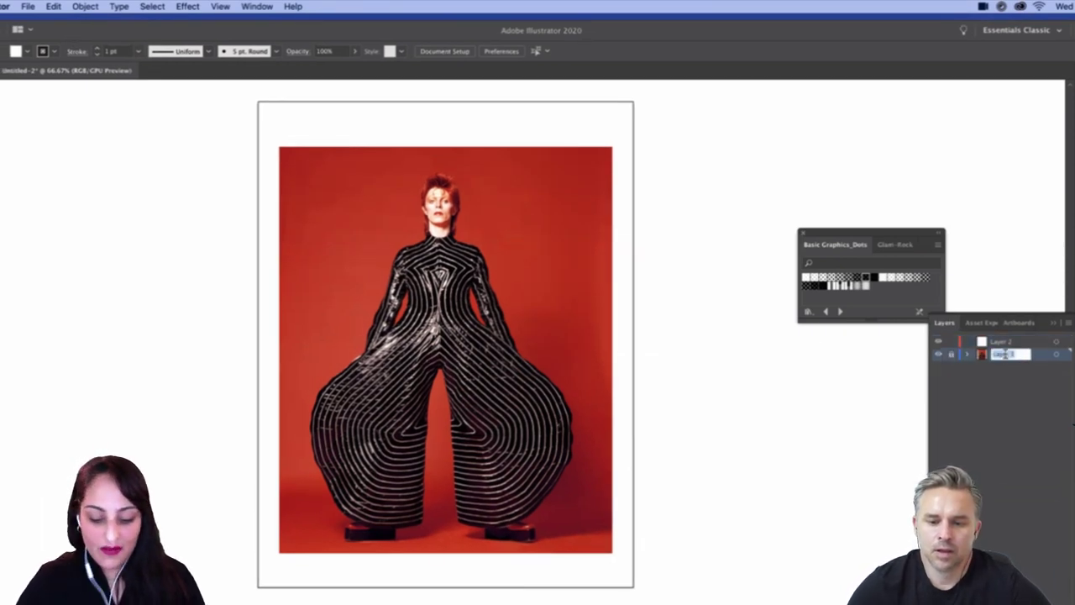
{"action": "key", "text": "BackSpace"}
{"action": "type", "text": "Ref"}
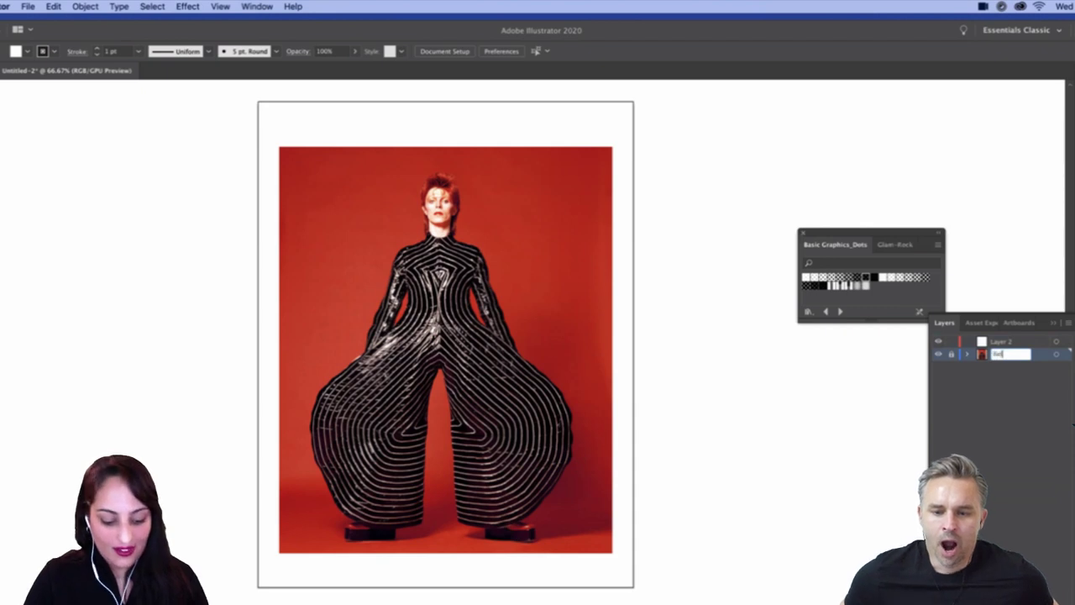
{"action": "type", "text": "erence"}
{"action": "left_click", "coordinate": [1005, 347]}
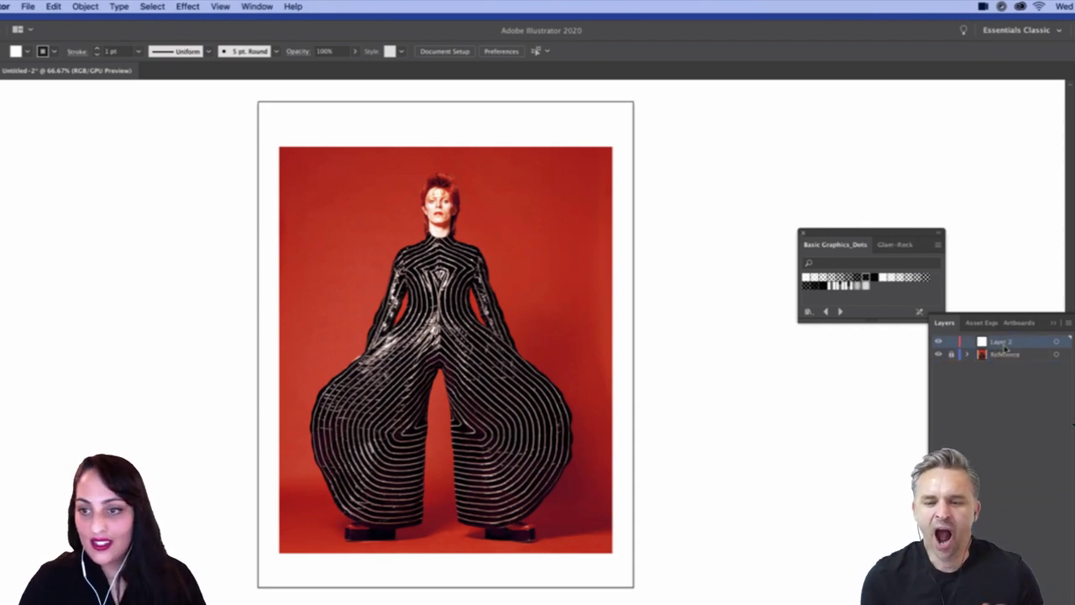
Step: Rename the new empty layer above the photo as Art
{"action": "double_click", "coordinate": [1004, 342]}
{"action": "type", "text": "A"}
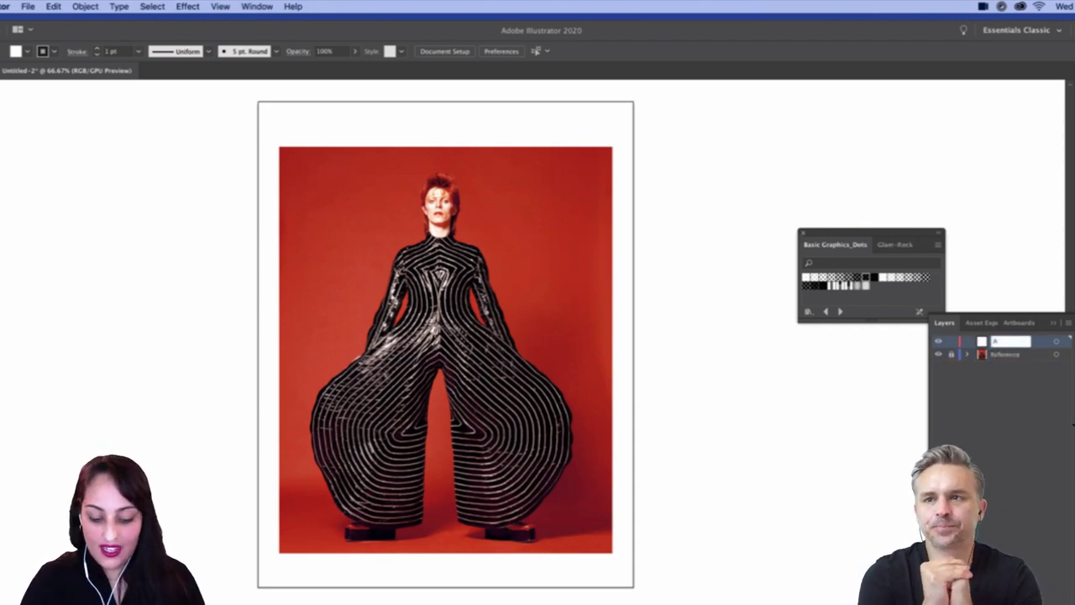
{"action": "type", "text": "rt"}
{"action": "left_click", "coordinate": [1021, 392]}
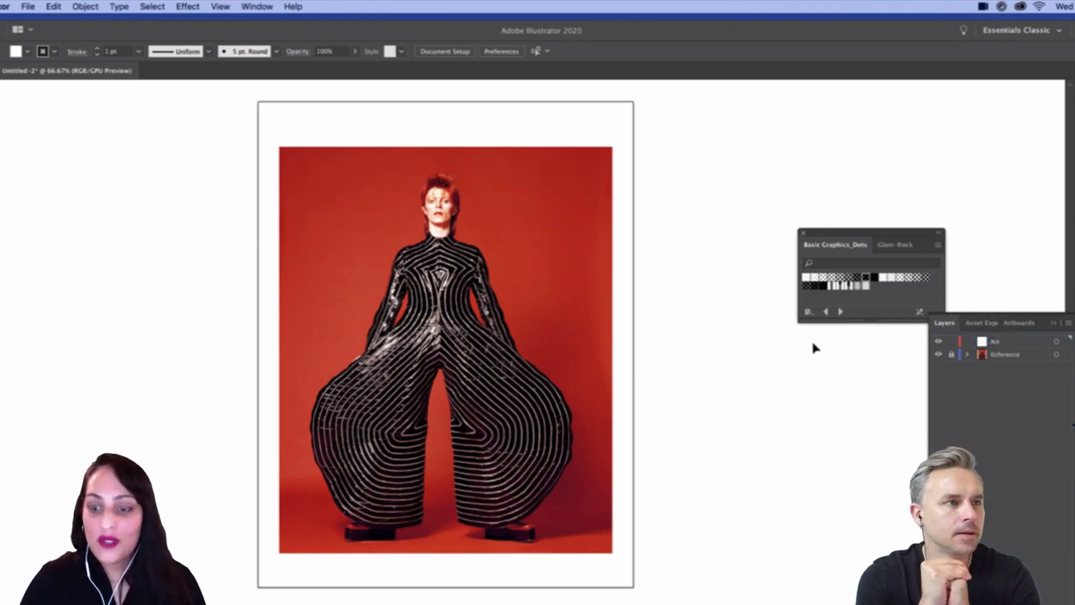
Step: Start a Pen path on the Art layer, tracing the neckline from the collar's left tip to its lowest point
{"action": "key", "text": "super+equal"}
{"action": "key", "text": "super+minus"}
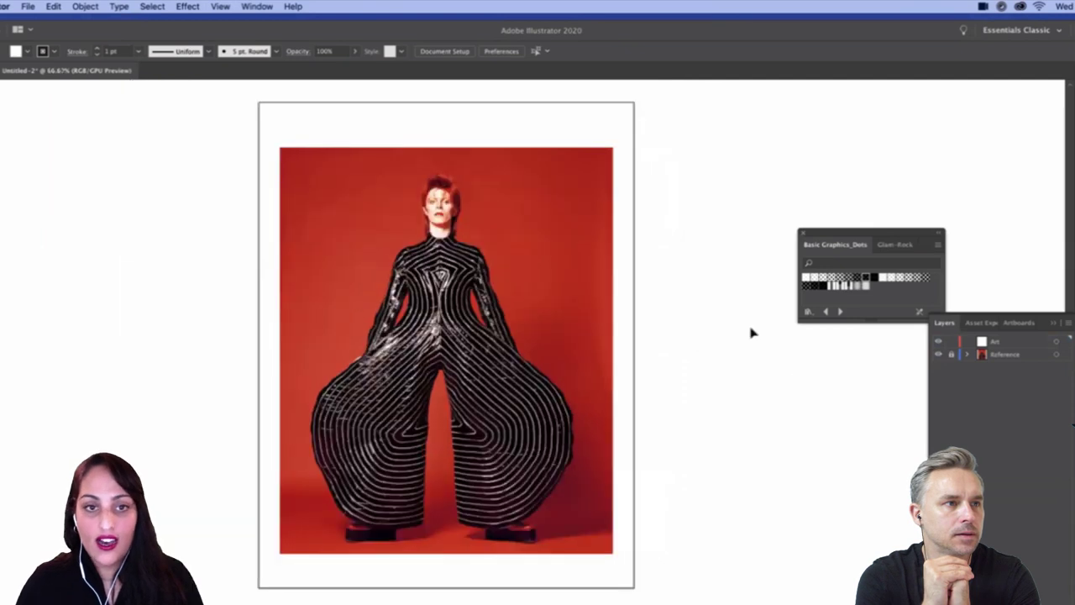
{"action": "key", "text": "super+equal"}
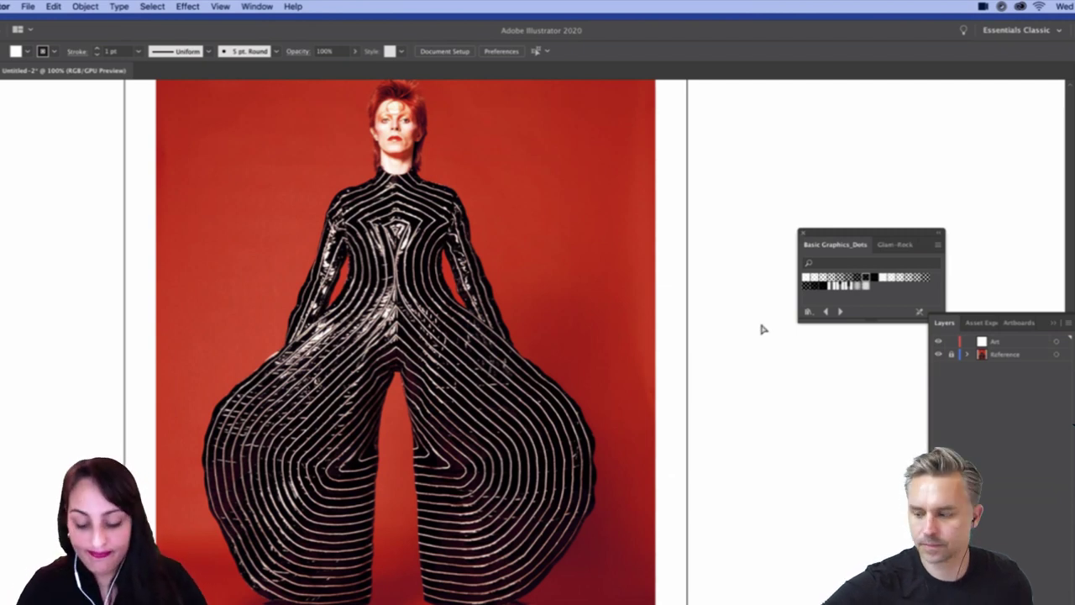
{"action": "key", "text": "super+="}
{"action": "left_click_drag", "start_coordinate": [523, 170], "coordinate": [611, 323]}
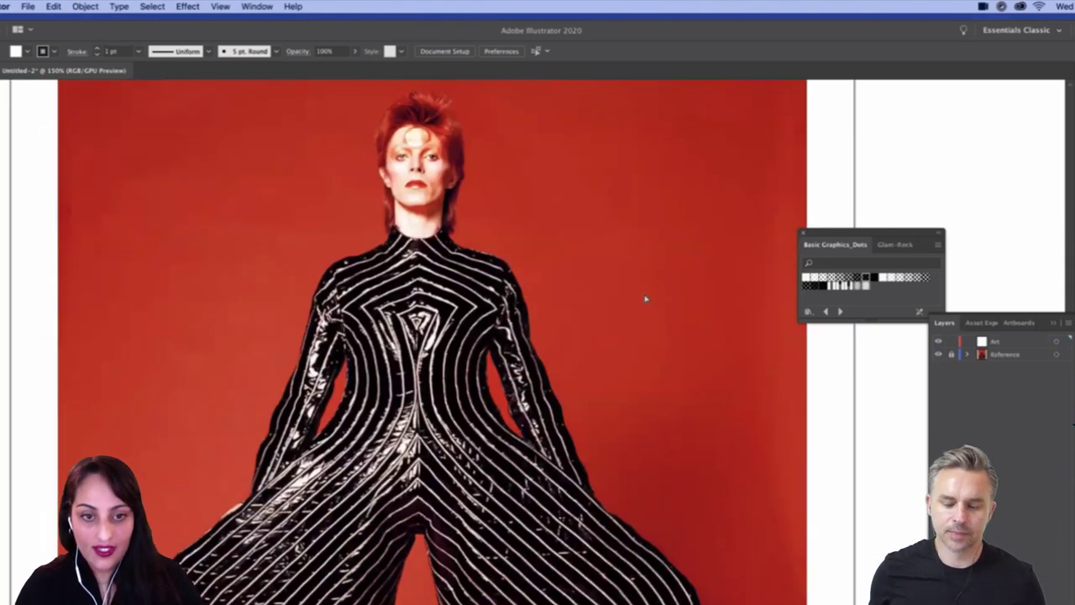
{"action": "key", "text": "super+equal"}
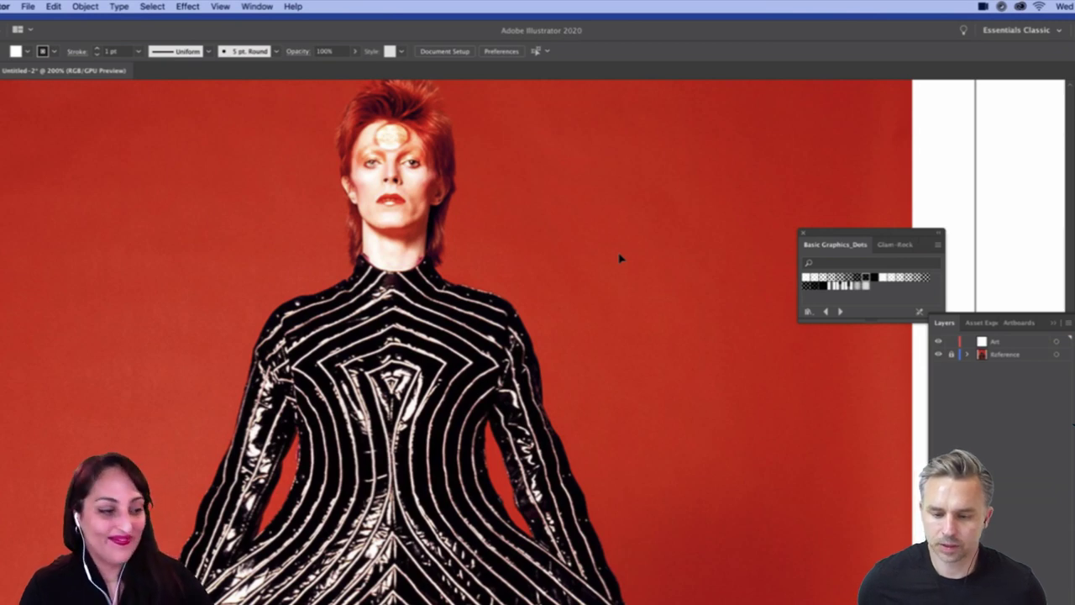
{"action": "key", "text": "super+plus"}
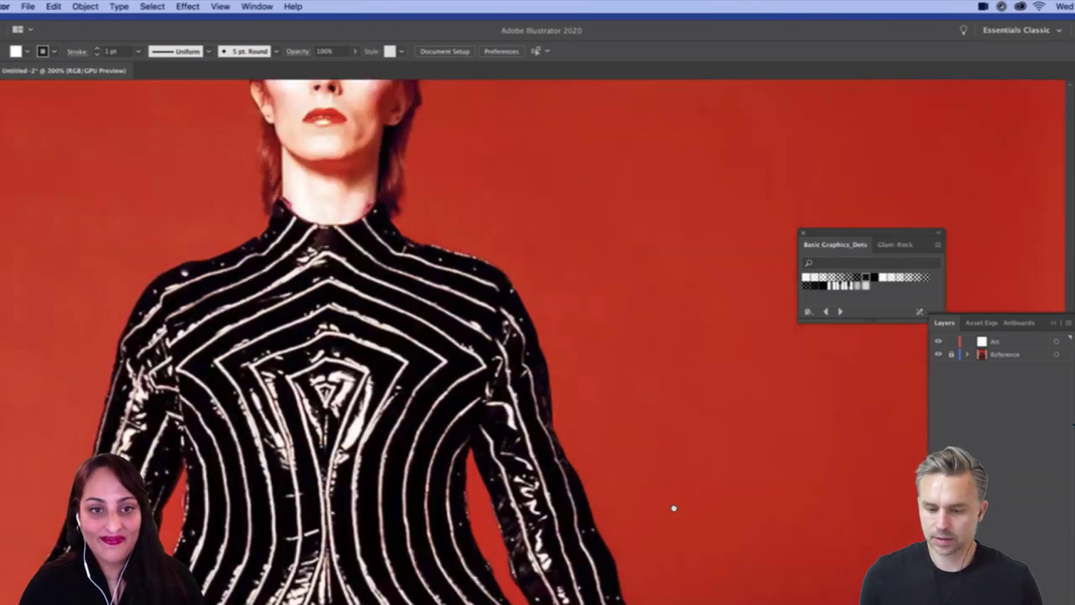
{"action": "scroll", "coordinate": [642, 414], "scroll_direction": "up", "scroll_amount": 5}
{"action": "scroll", "coordinate": [669, 411], "scroll_direction": "down", "scroll_amount": 1}
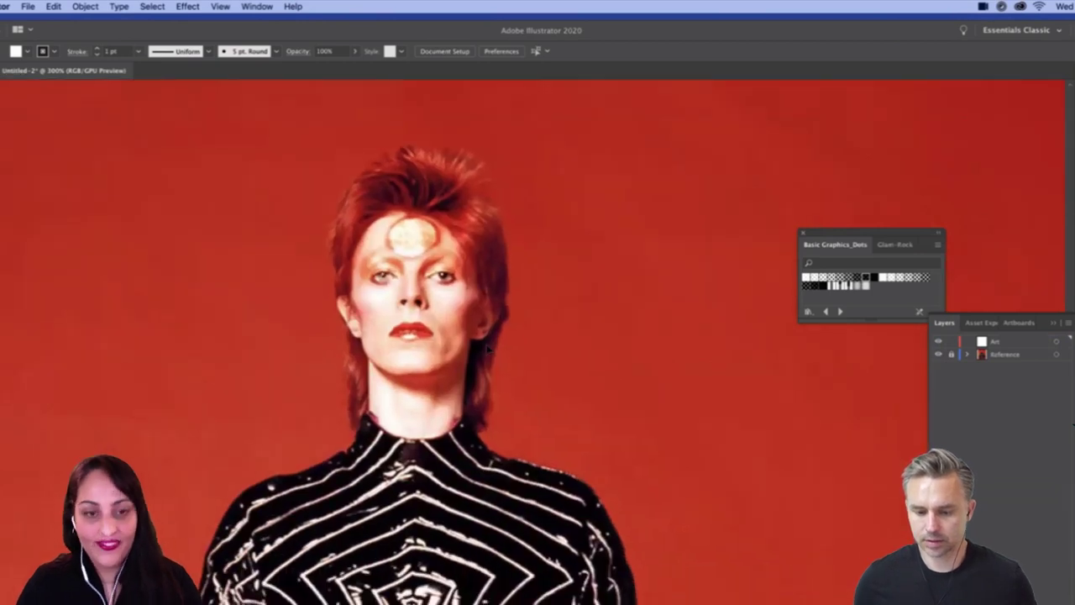
{"action": "left_click_drag", "start_coordinate": [552, 404], "coordinate": [548, 336]}
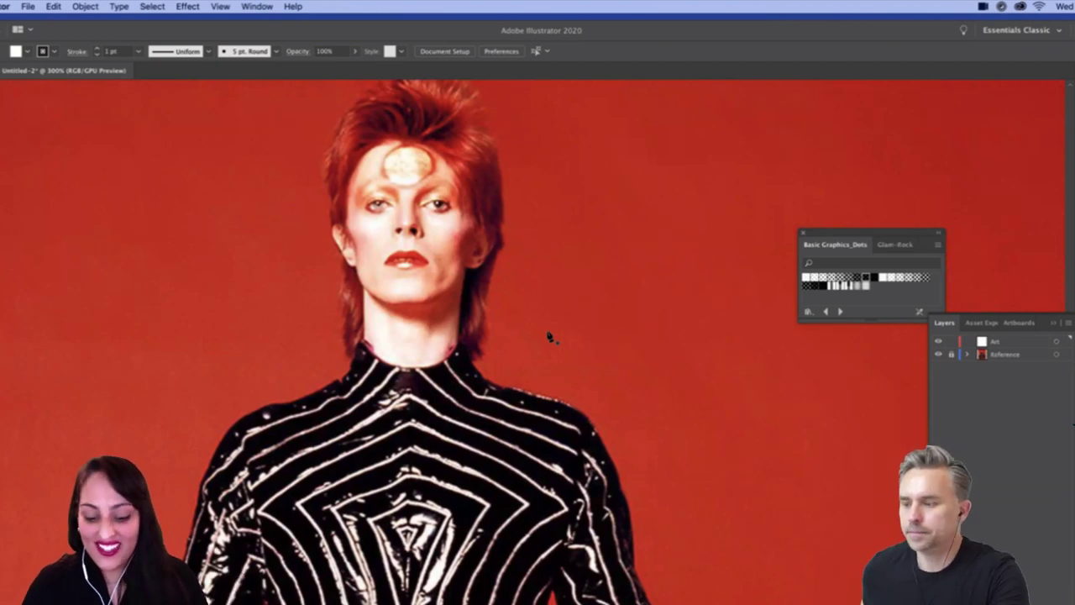
{"action": "key", "text": "super+="}
{"action": "left_click_drag", "start_coordinate": [613, 367], "coordinate": [593, 306]}
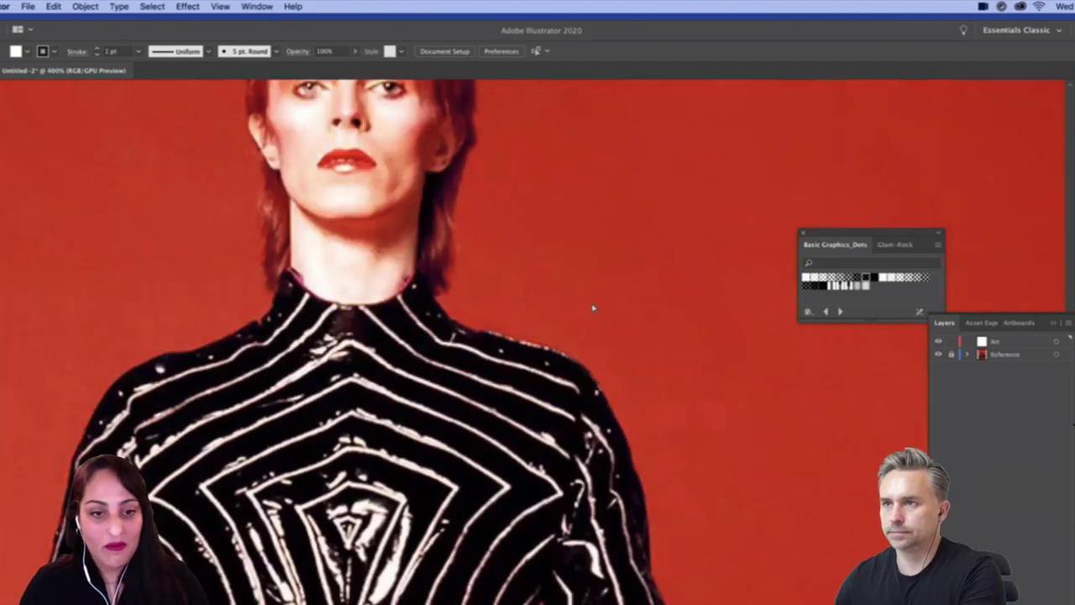
{"action": "scroll", "coordinate": [596, 277], "scroll_direction": "down", "scroll_amount": 3}
{"action": "key", "text": "super+equal"}
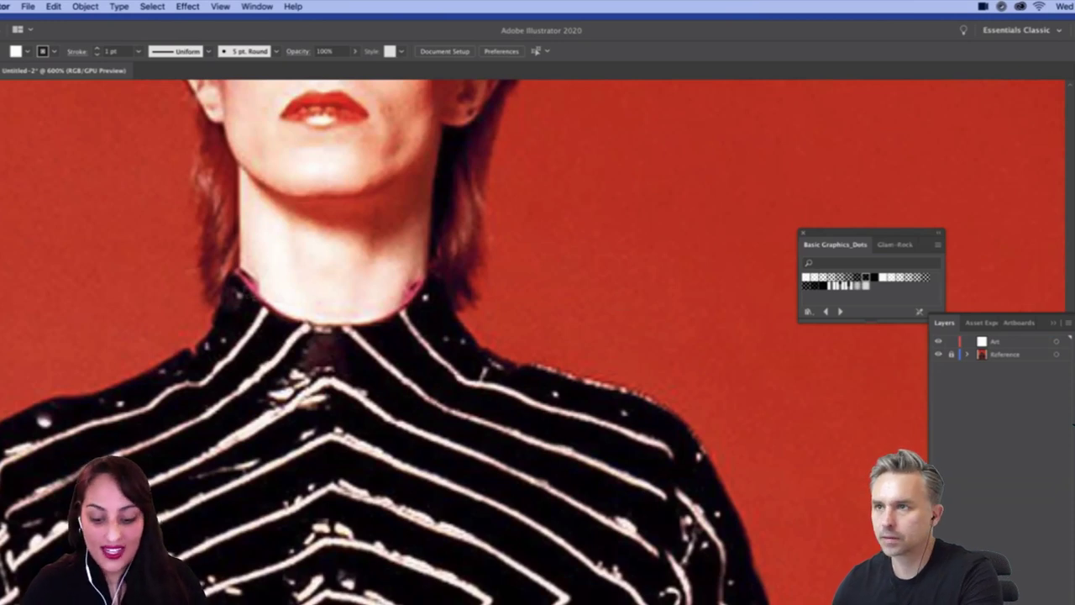
{"action": "key", "text": "super+equal"}
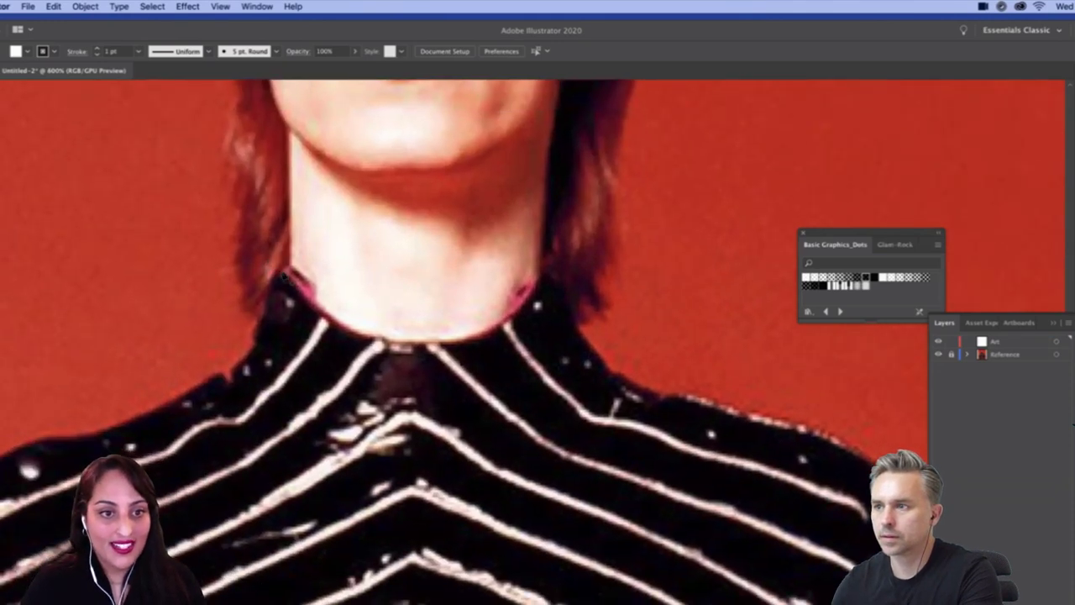
{"action": "left_click", "coordinate": [283, 273]}
{"action": "left_click_drag", "start_coordinate": [401, 340], "coordinate": [474, 340]}
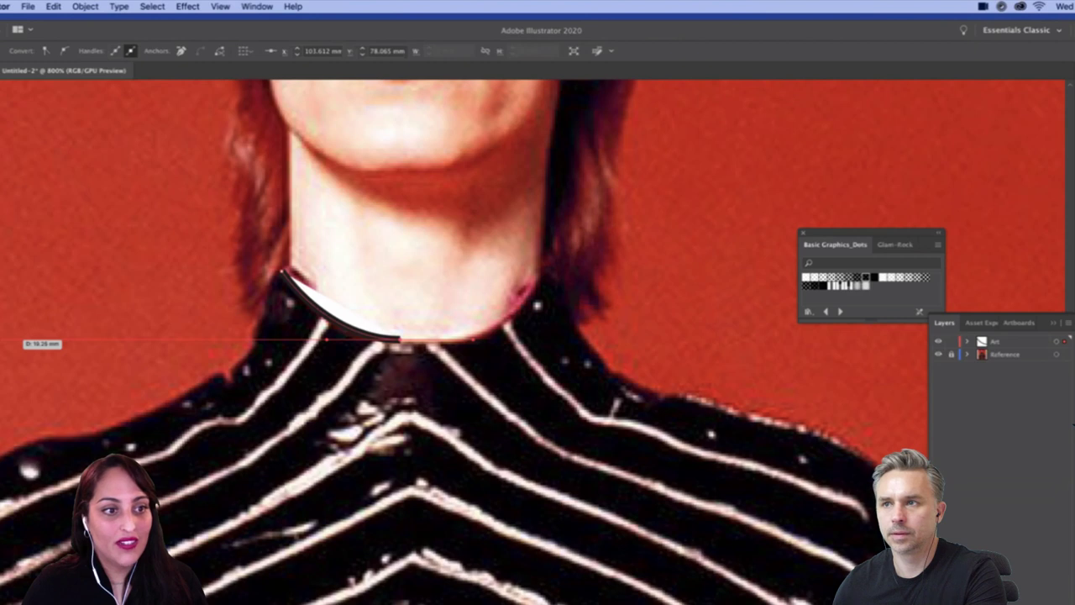
Step: Remove the path's fill and set its stroke to bright green, 3BFF2E
{"action": "key", "text": "/"}
{"action": "key", "text": "x"}
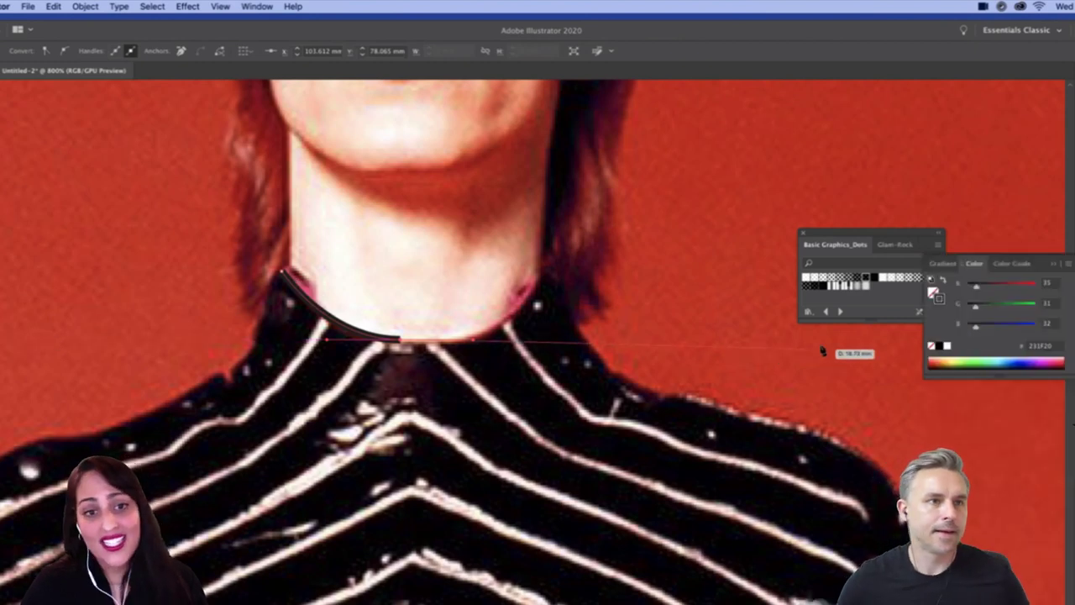
{"action": "left_click_drag", "start_coordinate": [823, 352], "coordinate": [933, 360]}
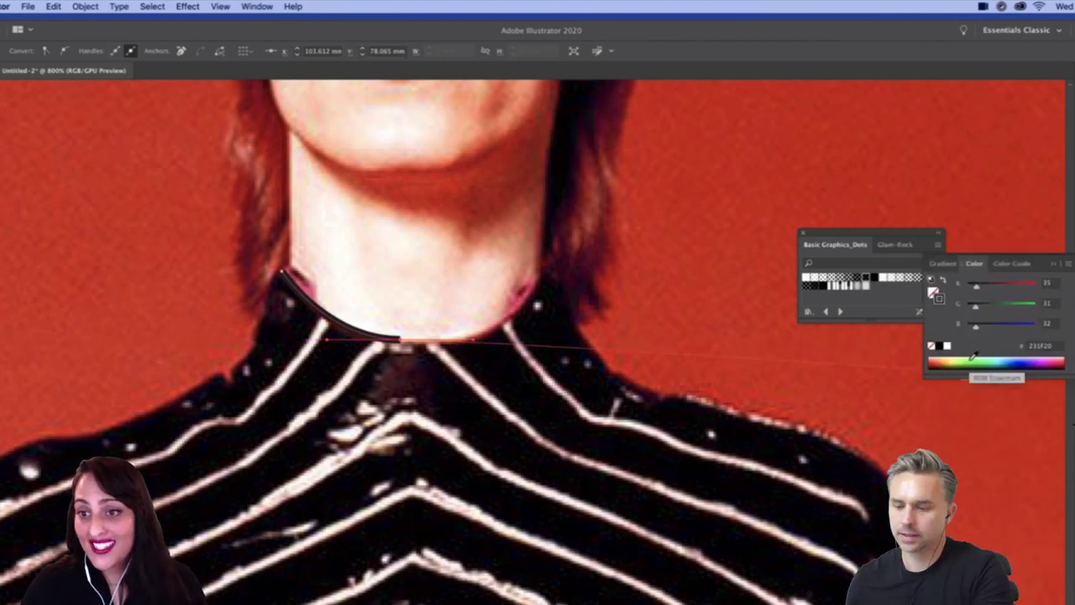
{"action": "left_click", "coordinate": [974, 357]}
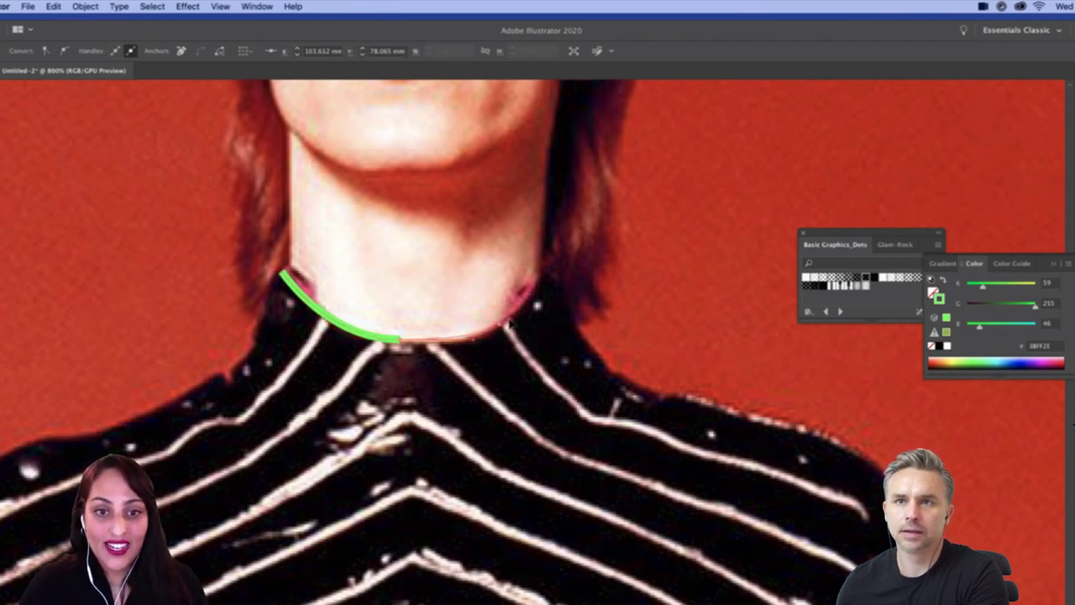
Step: Continue the green Pen path along the neckline to the collar's right tip, down the collar and over the shoulder to the upper arm
{"action": "left_click", "coordinate": [503, 329]}
{"action": "left_click", "coordinate": [546, 282]}
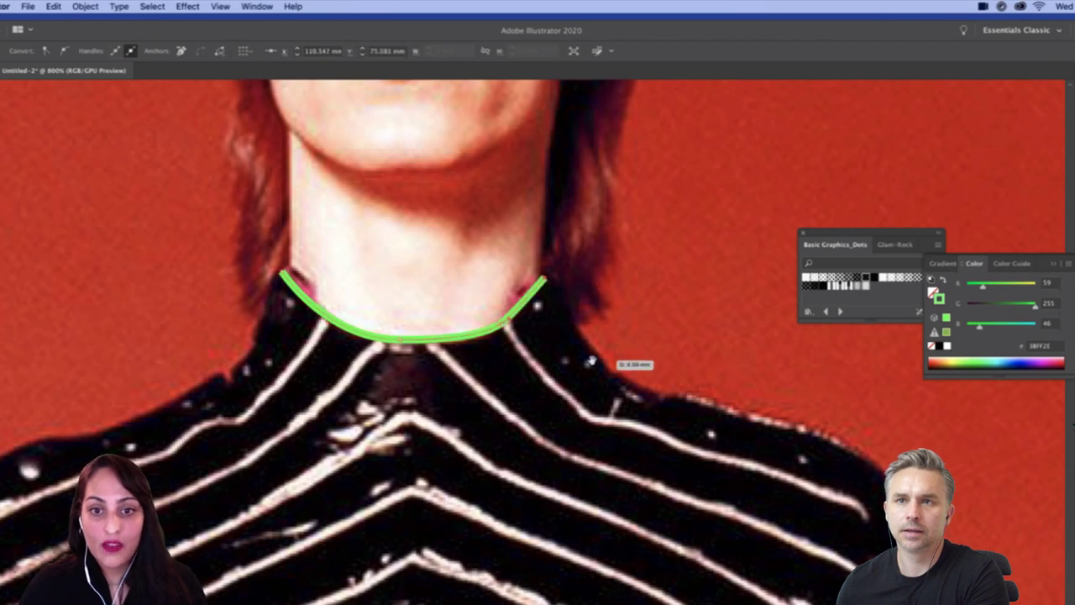
{"action": "scroll", "coordinate": [456, 297], "scroll_direction": "right", "scroll_amount": 4}
{"action": "scroll", "coordinate": [456, 298], "scroll_direction": "down", "scroll_amount": 2}
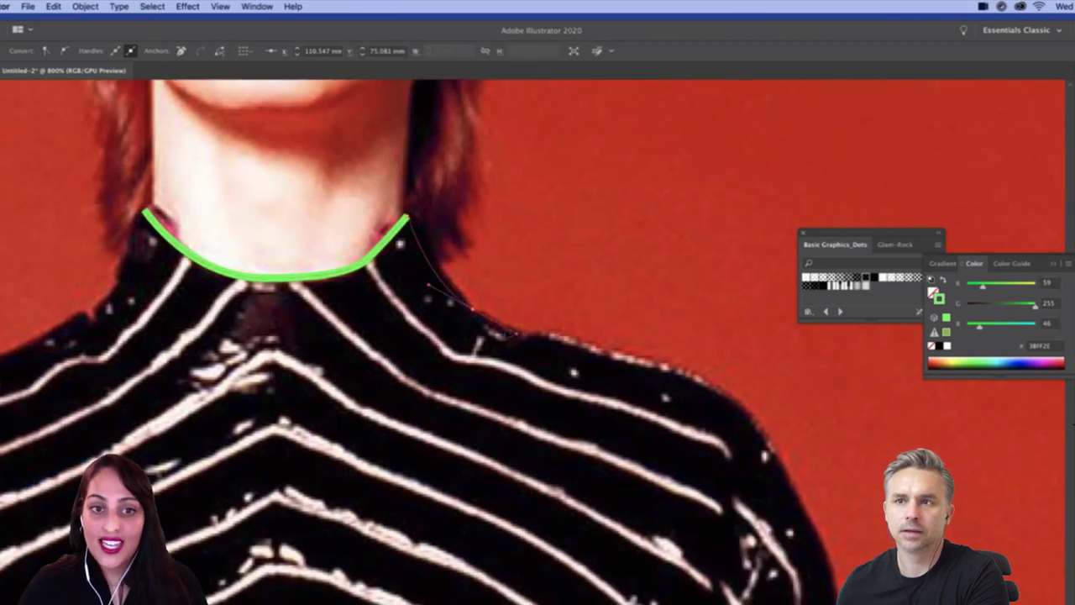
{"action": "left_click", "coordinate": [472, 309]}
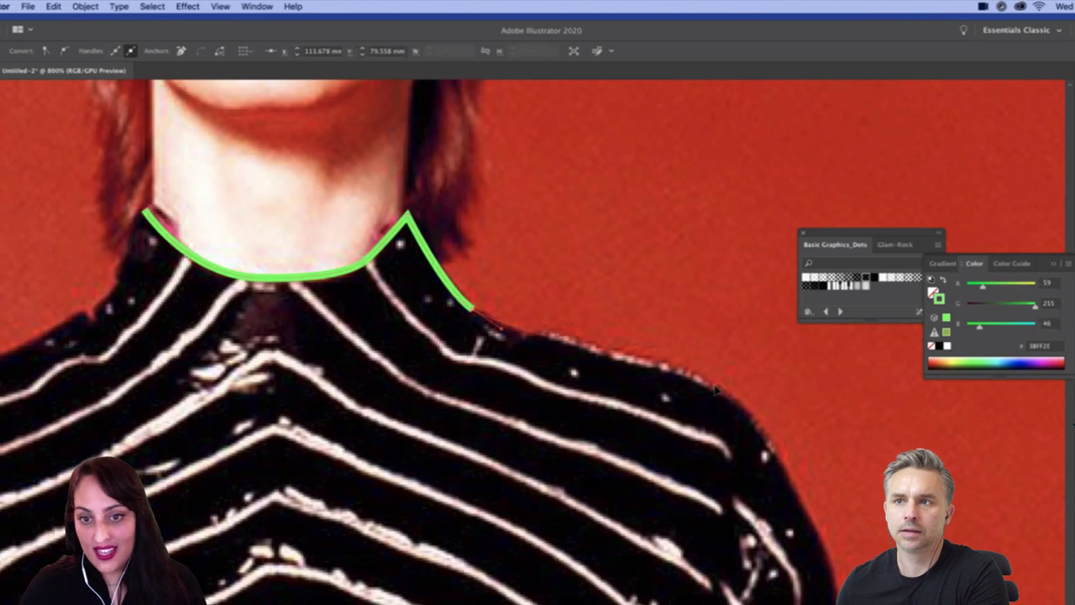
{"action": "left_click", "coordinate": [664, 366]}
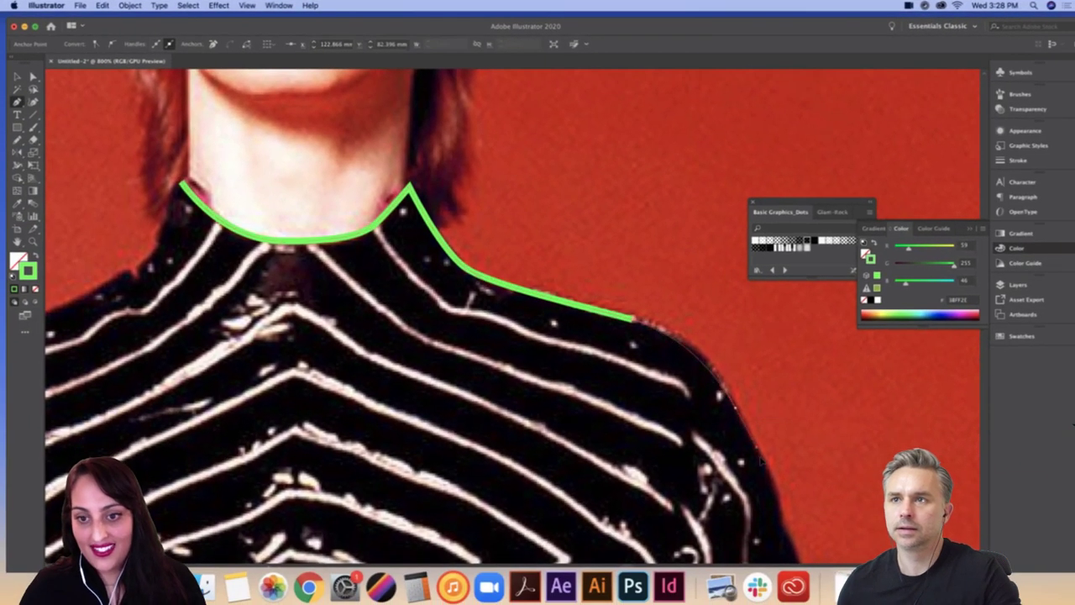
{"action": "left_click", "coordinate": [727, 400]}
Step: Examine the sleeve and torso outline below the end of the traced shoulder path at different zoom levels
{"action": "scroll", "coordinate": [537, 223], "scroll_direction": "down", "scroll_amount": 5}
{"action": "scroll", "coordinate": [538, 224], "scroll_direction": "right", "scroll_amount": 5}
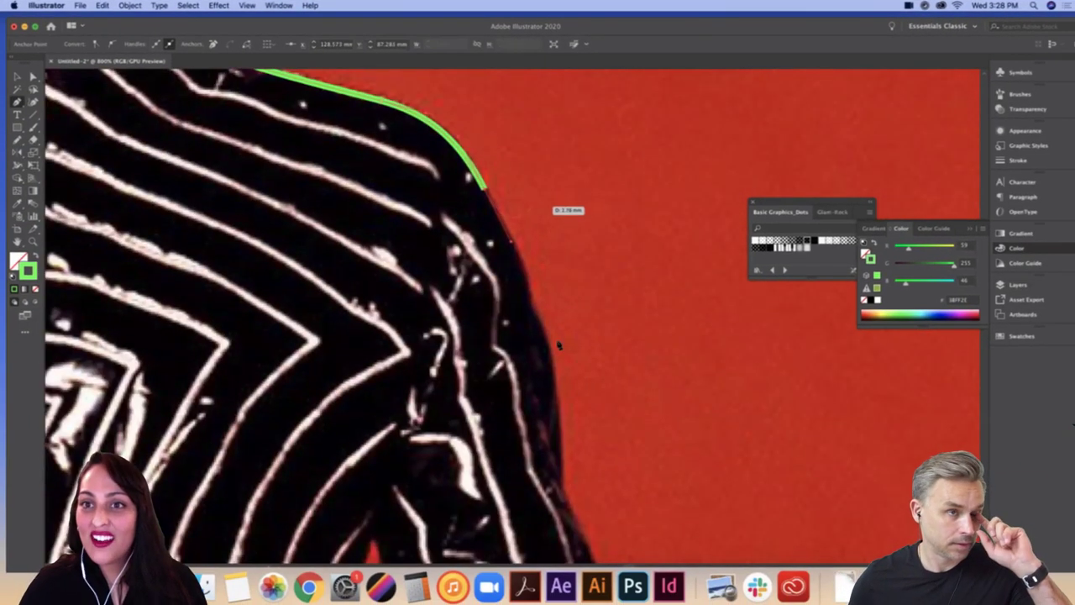
{"action": "scroll", "coordinate": [583, 396], "scroll_direction": "up", "scroll_amount": 5}
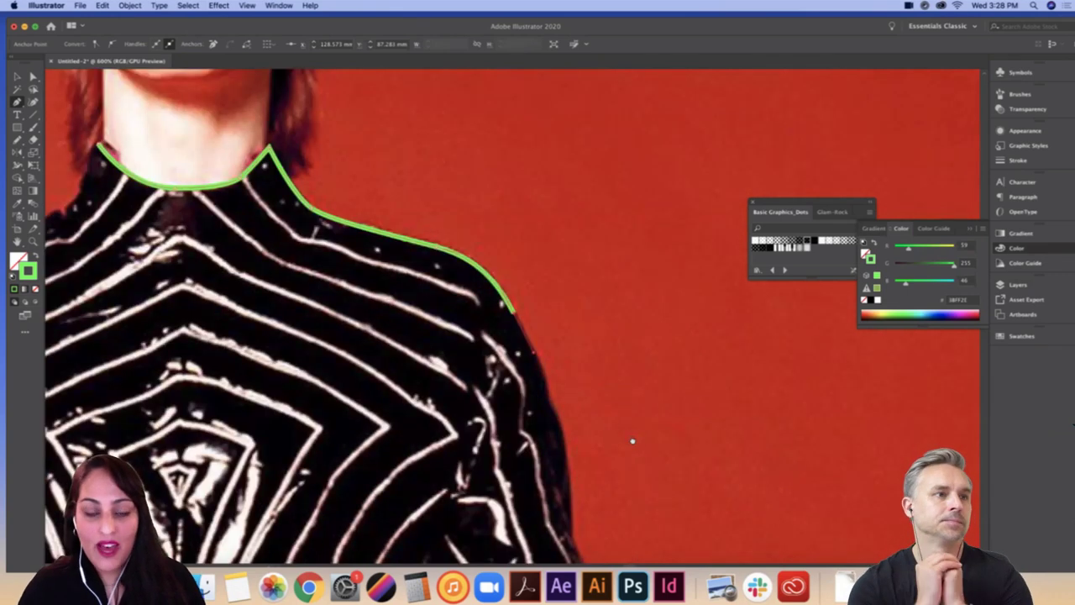
{"action": "scroll", "coordinate": [631, 439], "scroll_direction": "down", "scroll_amount": 1}
{"action": "scroll", "coordinate": [537, 145], "scroll_direction": "down", "scroll_amount": 3}
{"action": "scroll", "coordinate": [539, 148], "scroll_direction": "right", "scroll_amount": 1}
{"action": "scroll", "coordinate": [575, 245], "scroll_direction": "down", "scroll_amount": 3}
{"action": "scroll", "coordinate": [558, 336], "scroll_direction": "right", "scroll_amount": 1}
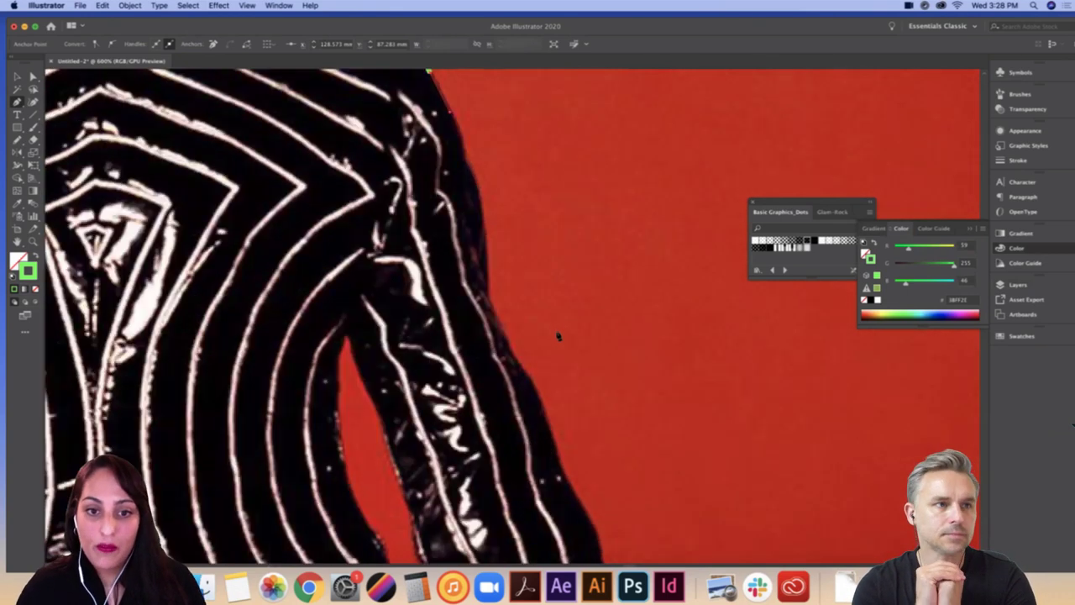
{"action": "scroll", "coordinate": [546, 215], "scroll_direction": "down", "scroll_amount": 2}
{"action": "scroll", "coordinate": [578, 220], "scroll_direction": "up", "scroll_amount": 3}
{"action": "key", "text": "super+minus"}
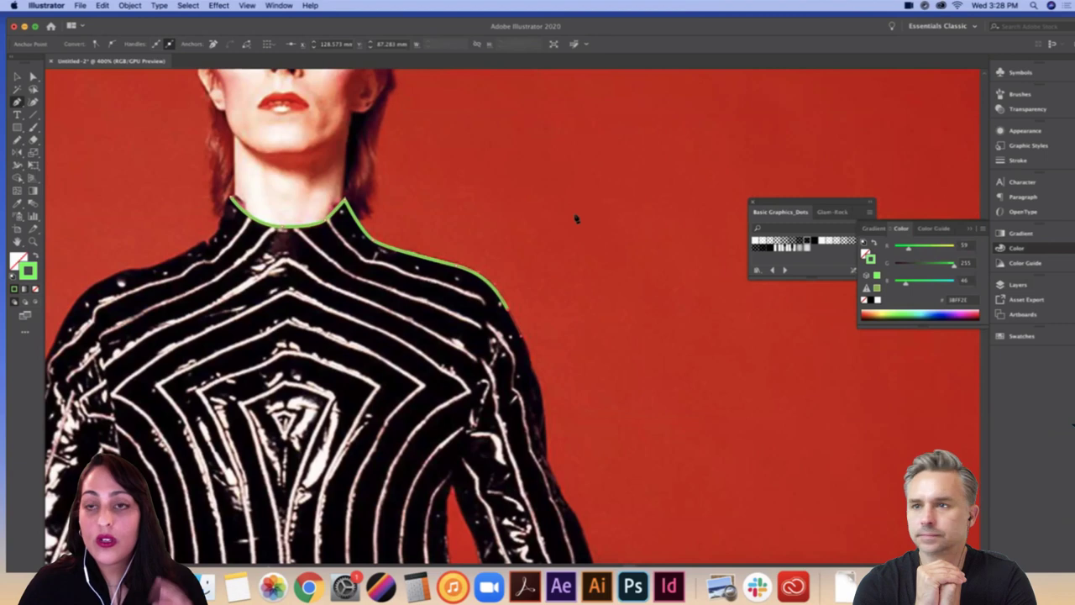
{"action": "scroll", "coordinate": [531, 359], "scroll_direction": "down", "scroll_amount": 2}
{"action": "scroll", "coordinate": [531, 359], "scroll_direction": "right", "scroll_amount": 1}
{"action": "scroll", "coordinate": [614, 496], "scroll_direction": "down", "scroll_amount": 4}
{"action": "scroll", "coordinate": [614, 496], "scroll_direction": "right", "scroll_amount": 1}
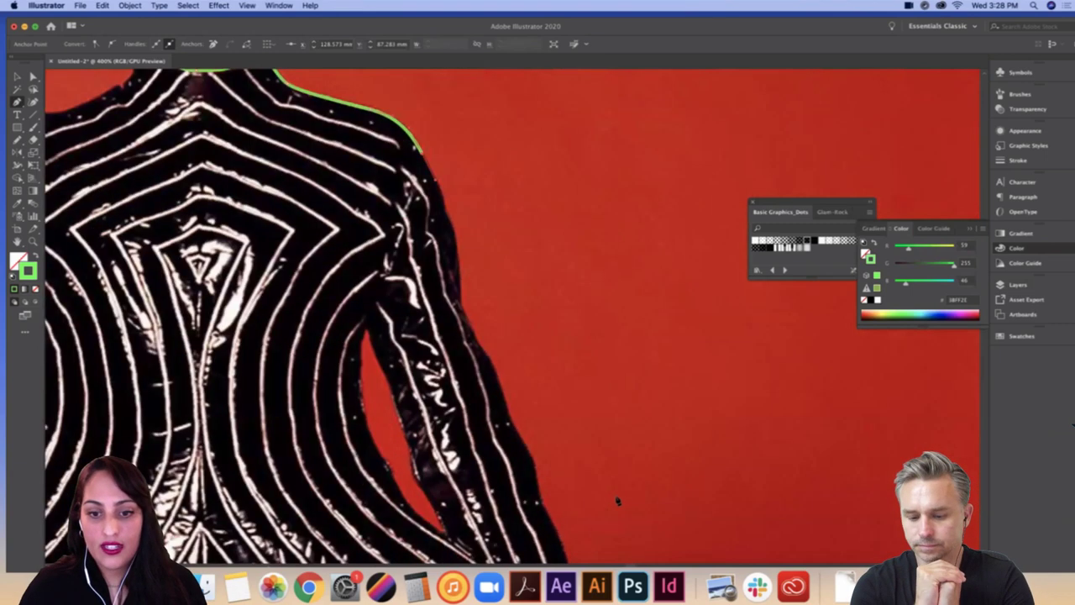
{"action": "scroll", "coordinate": [617, 502], "scroll_direction": "up", "scroll_amount": 1}
{"action": "scroll", "coordinate": [618, 502], "scroll_direction": "left", "scroll_amount": 1}
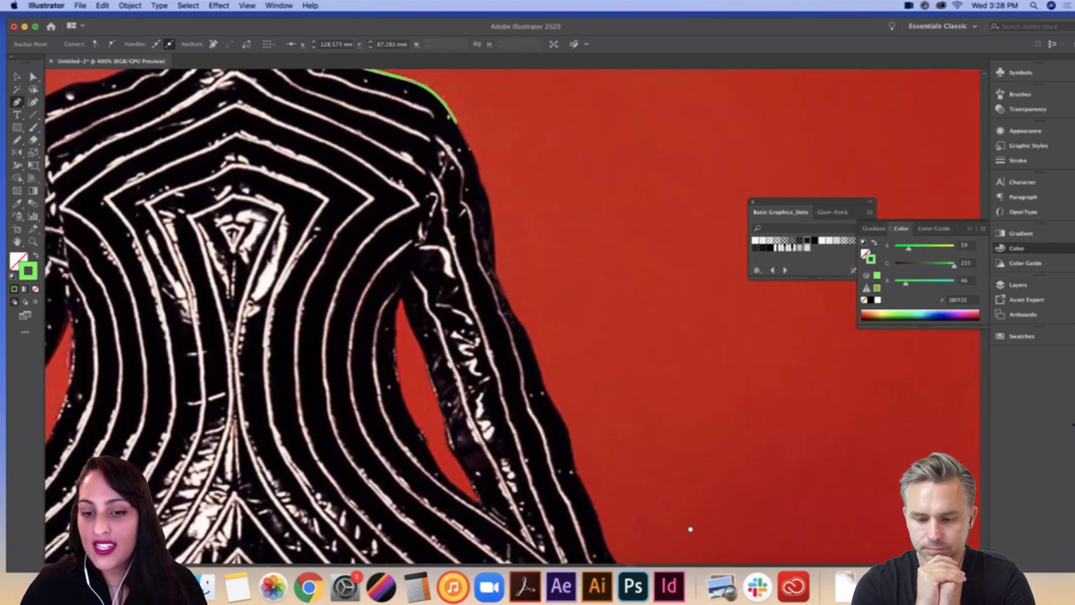
Step: Extend the green Pen path from the upper arm down the right sleeve's outer edge to where it meets the hip
{"action": "scroll", "coordinate": [617, 353], "scroll_direction": "up", "scroll_amount": 2}
{"action": "scroll", "coordinate": [617, 353], "scroll_direction": "left", "scroll_amount": 2}
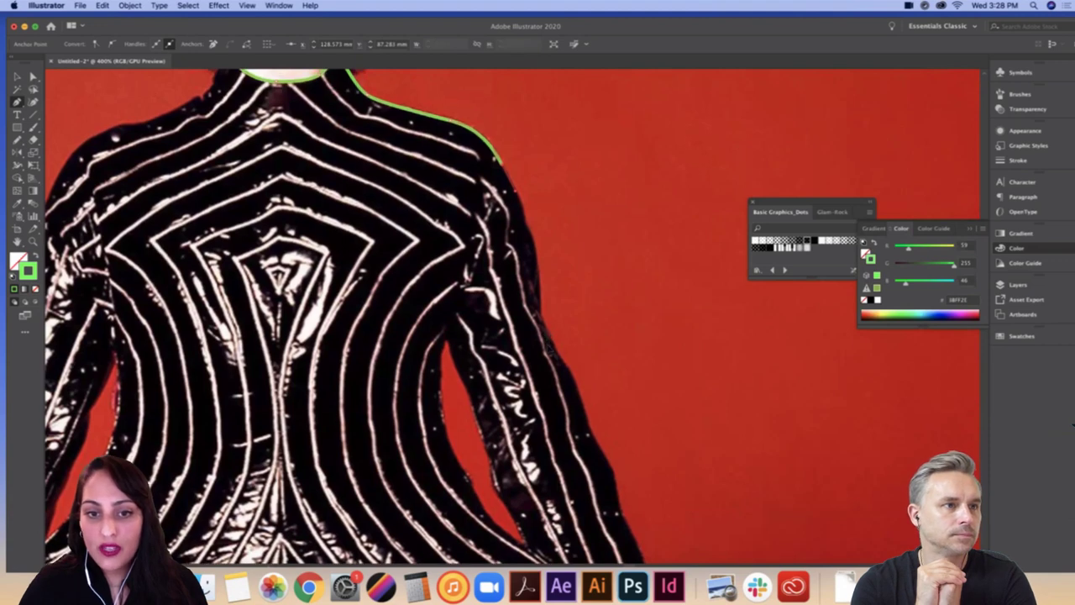
{"action": "scroll", "coordinate": [550, 350], "scroll_direction": "down", "scroll_amount": 5}
{"action": "scroll", "coordinate": [551, 349], "scroll_direction": "right", "scroll_amount": 2}
{"action": "left_click_drag", "start_coordinate": [538, 317], "coordinate": [555, 367]}
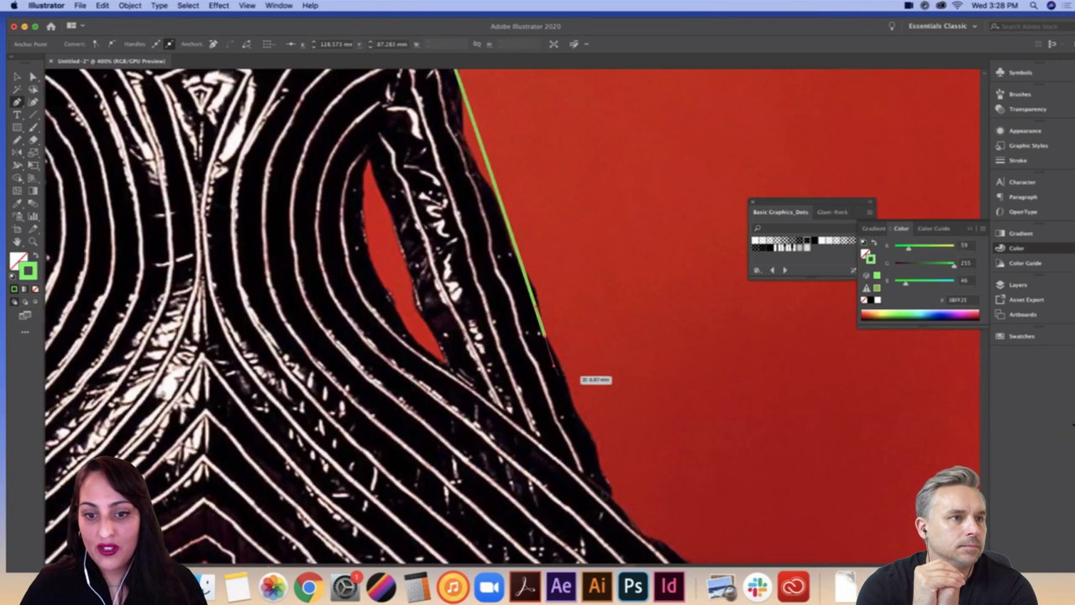
{"action": "left_click", "coordinate": [601, 491]}
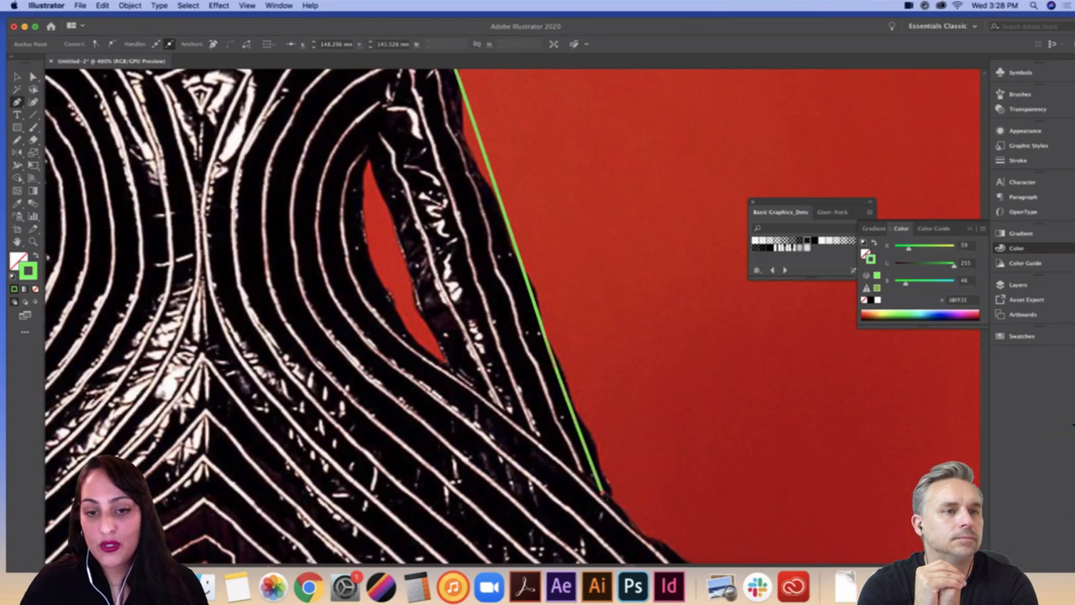
Step: Examine how the traced sleeve edge follows the photo and where the outline continues along the hip
{"action": "scroll", "coordinate": [616, 414], "scroll_direction": "up", "scroll_amount": 2}
{"action": "scroll", "coordinate": [616, 414], "scroll_direction": "left", "scroll_amount": 1}
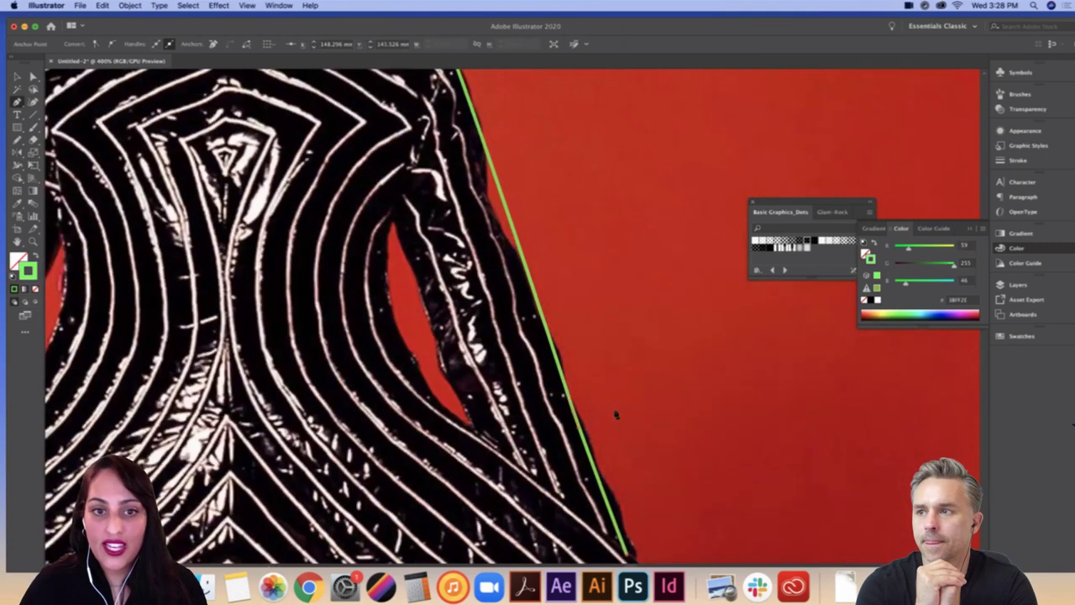
{"action": "scroll", "coordinate": [616, 414], "scroll_direction": "up", "scroll_amount": 1}
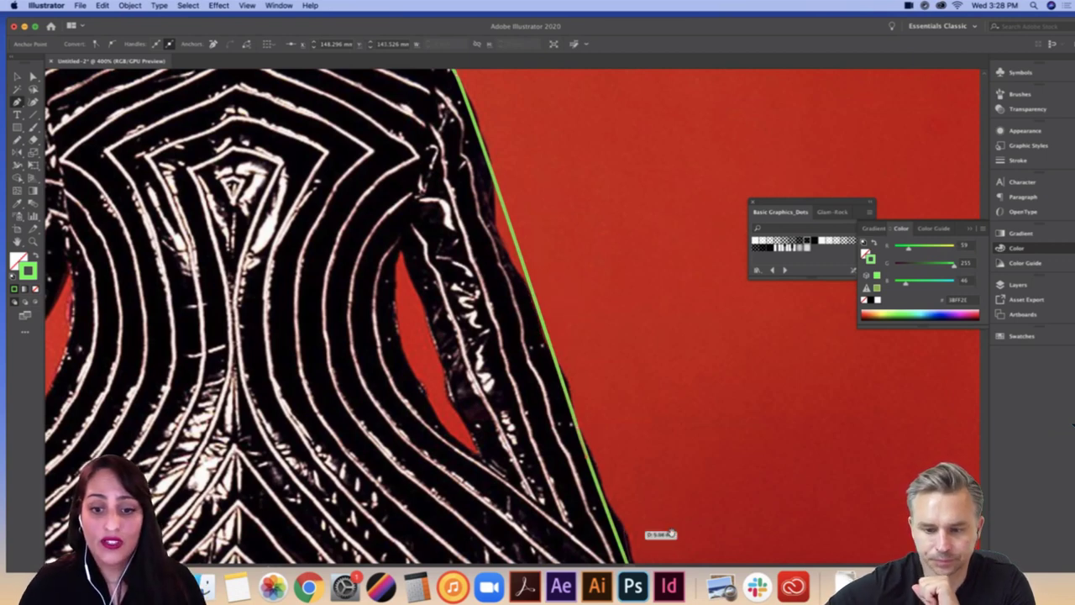
{"action": "scroll", "coordinate": [655, 396], "scroll_direction": "down", "scroll_amount": 1}
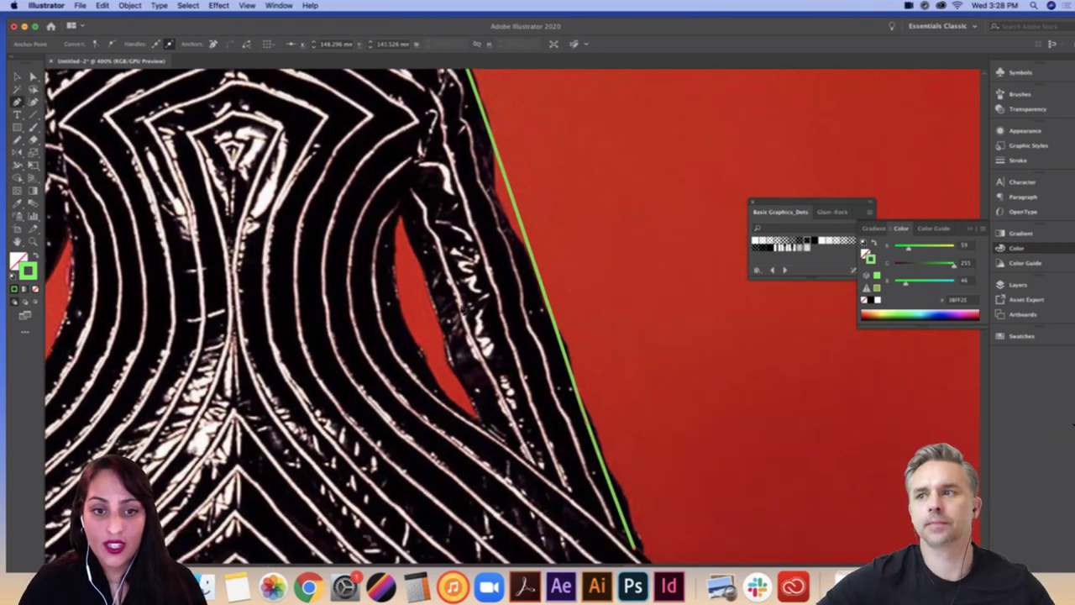
{"action": "scroll", "coordinate": [671, 494], "scroll_direction": "down", "scroll_amount": 2}
{"action": "scroll", "coordinate": [690, 496], "scroll_direction": "down", "scroll_amount": 1}
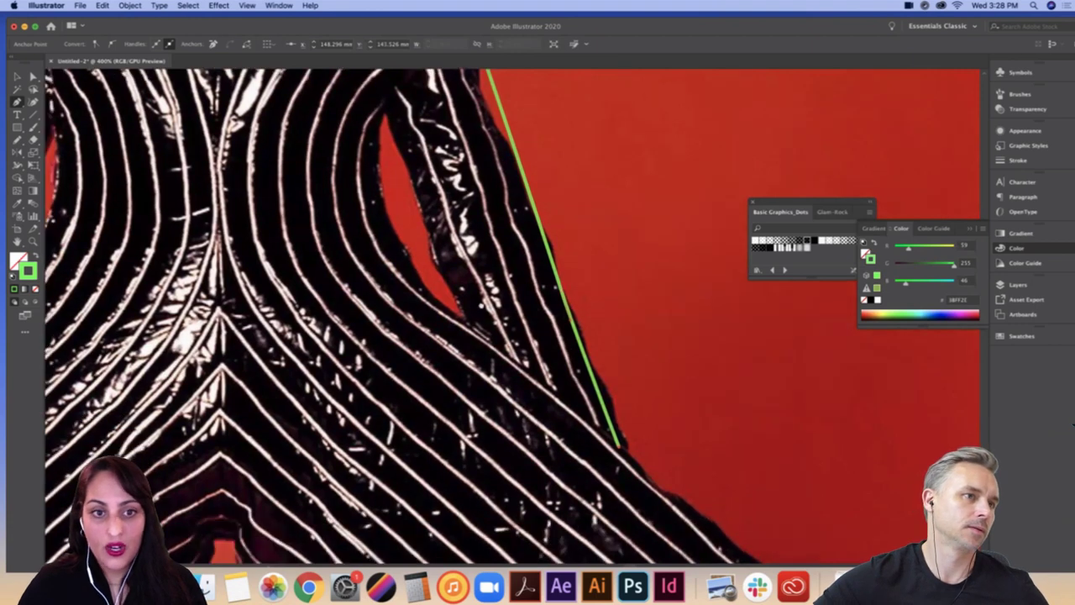
{"action": "scroll", "coordinate": [495, 322], "scroll_direction": "down", "scroll_amount": 1}
{"action": "scroll", "coordinate": [557, 380], "scroll_direction": "right", "scroll_amount": 1}
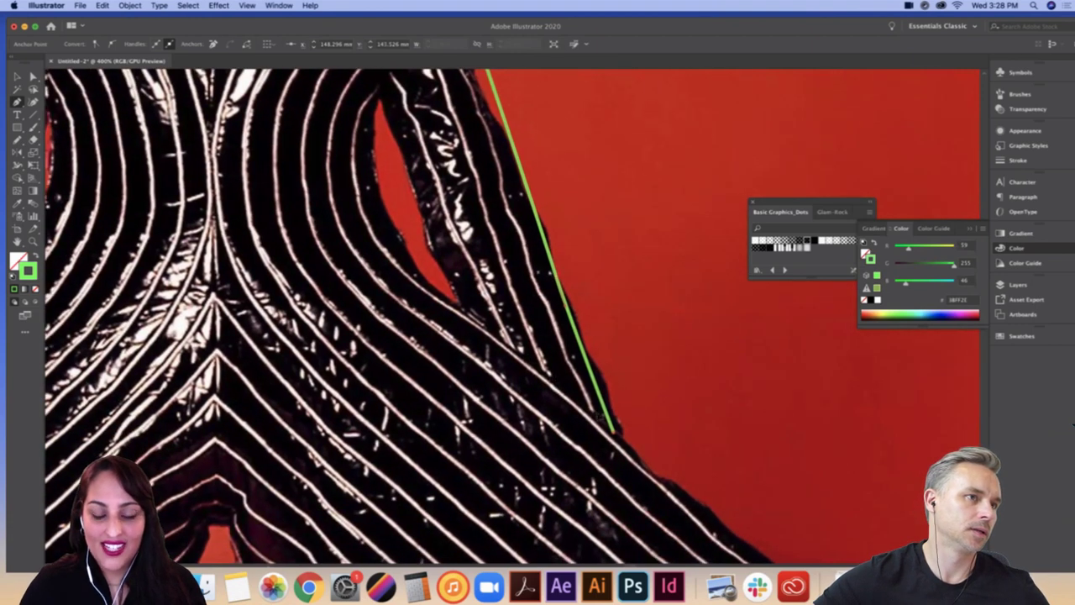
Step: Continue the Pen path along the right hip and curve it around the outer thigh to the trouser leg's widest part
{"action": "scroll", "coordinate": [610, 428], "scroll_direction": "down", "scroll_amount": 4}
{"action": "scroll", "coordinate": [610, 428], "scroll_direction": "right", "scroll_amount": 4}
{"action": "scroll", "coordinate": [588, 353], "scroll_direction": "down", "scroll_amount": 2}
{"action": "scroll", "coordinate": [588, 353], "scroll_direction": "right", "scroll_amount": 2}
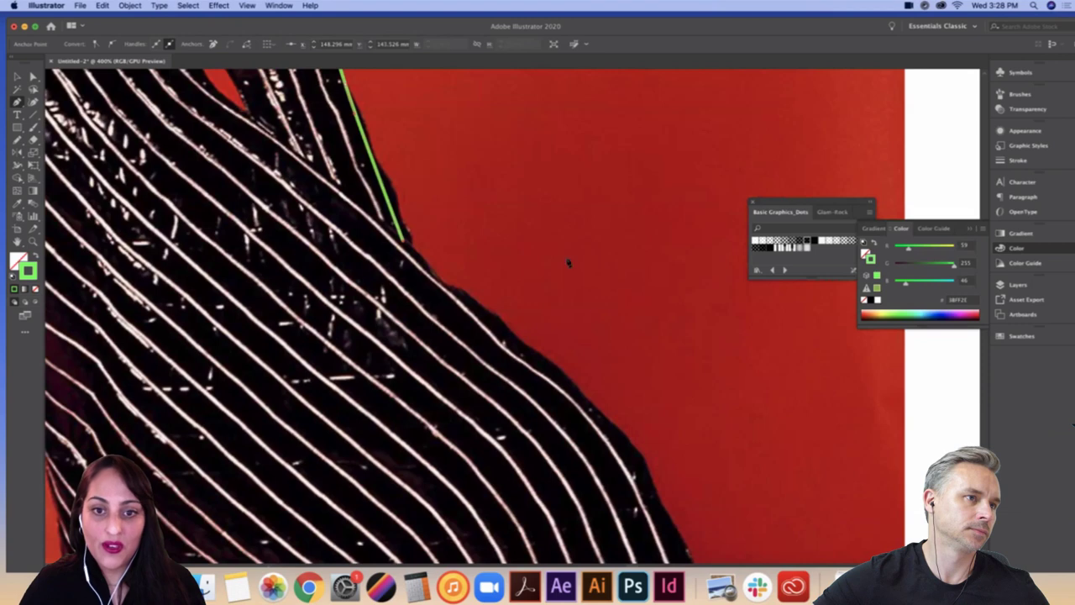
{"action": "scroll", "coordinate": [571, 277], "scroll_direction": "down", "scroll_amount": 1}
{"action": "scroll", "coordinate": [571, 277], "scroll_direction": "right", "scroll_amount": 1}
{"action": "scroll", "coordinate": [607, 420], "scroll_direction": "up", "scroll_amount": 1}
{"action": "scroll", "coordinate": [606, 420], "scroll_direction": "left", "scroll_amount": 1}
{"action": "scroll", "coordinate": [606, 416], "scroll_direction": "down", "scroll_amount": 1}
{"action": "scroll", "coordinate": [606, 416], "scroll_direction": "right", "scroll_amount": 1}
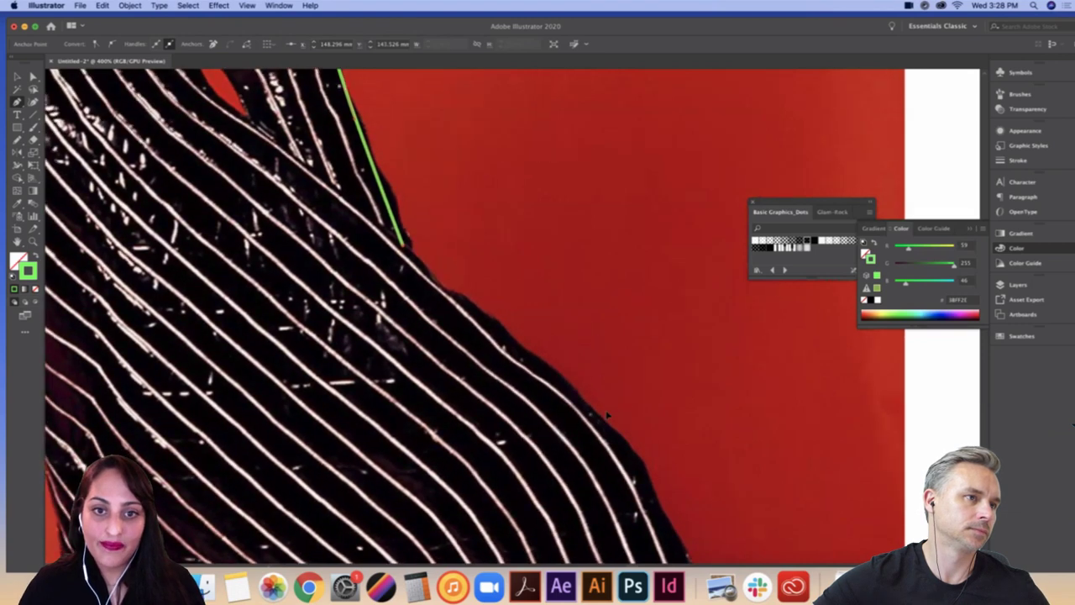
{"action": "scroll", "coordinate": [627, 301], "scroll_direction": "down", "scroll_amount": 5}
{"action": "scroll", "coordinate": [627, 300], "scroll_direction": "right", "scroll_amount": 2}
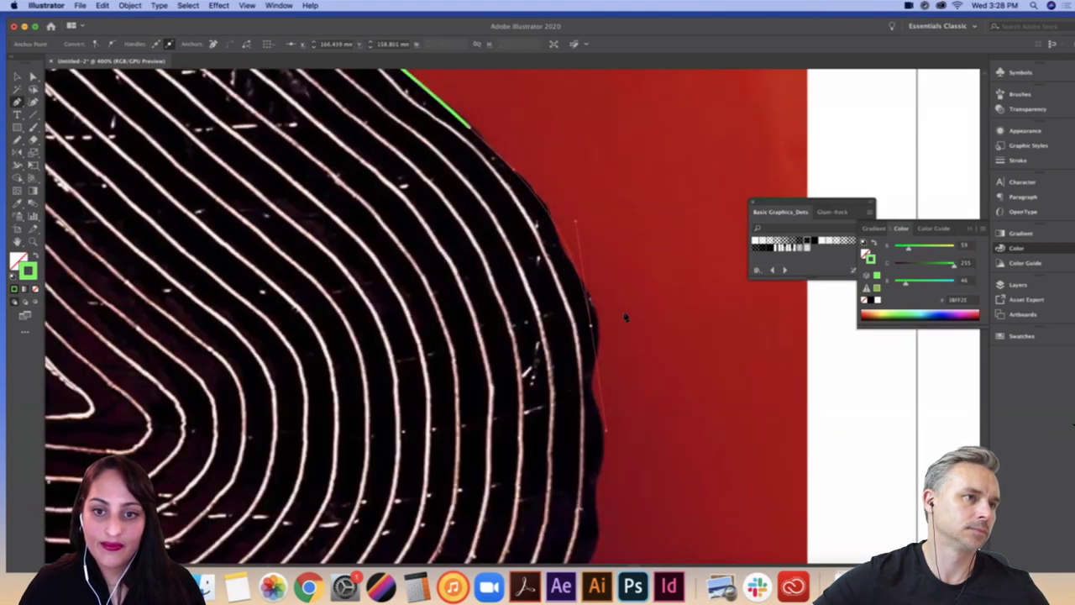
{"action": "left_click_drag", "start_coordinate": [592, 321], "coordinate": [606, 411]}
{"action": "scroll", "coordinate": [612, 360], "scroll_direction": "down", "scroll_amount": 3}
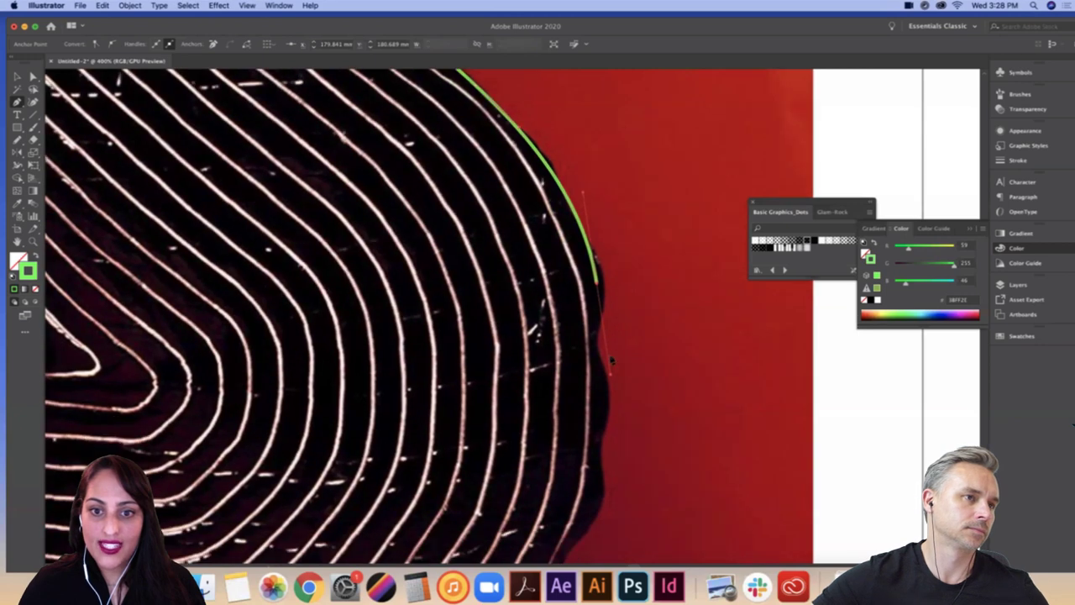
Step: Trace the right trouser leg's outer edge past its widest part to where it begins curving inward
{"action": "scroll", "coordinate": [542, 445], "scroll_direction": "down", "scroll_amount": 3}
{"action": "scroll", "coordinate": [541, 446], "scroll_direction": "left", "scroll_amount": 1}
{"action": "scroll", "coordinate": [539, 424], "scroll_direction": "down", "scroll_amount": 5}
{"action": "scroll", "coordinate": [538, 425], "scroll_direction": "left", "scroll_amount": 2}
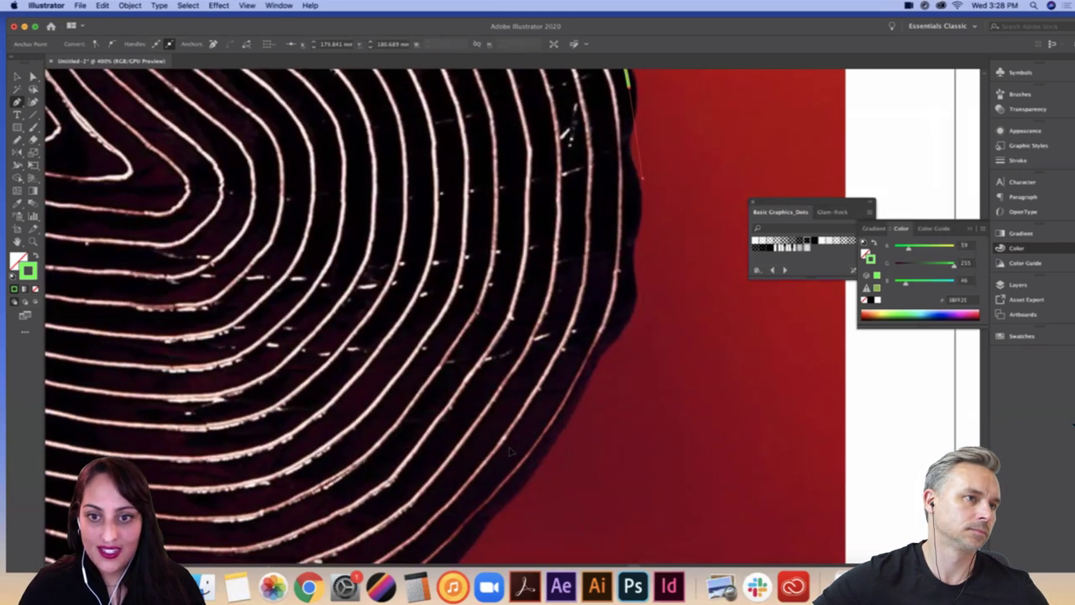
{"action": "scroll", "coordinate": [537, 424], "scroll_direction": "down", "scroll_amount": 3}
{"action": "scroll", "coordinate": [538, 424], "scroll_direction": "left", "scroll_amount": 1}
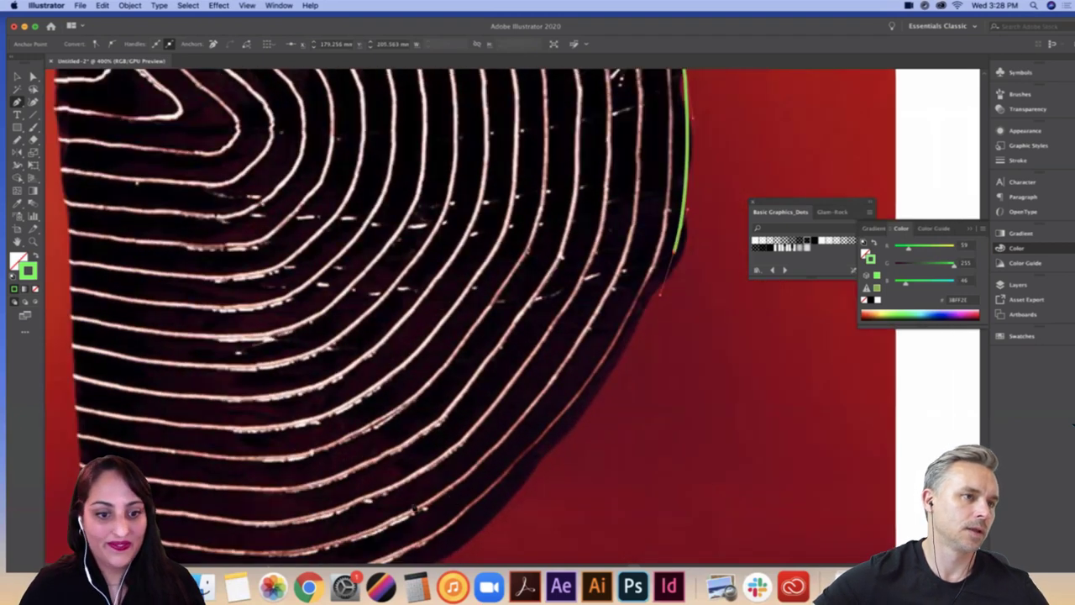
Step: Curve the Pen path around the right trouser leg's lower edge and along the hem to its inner corner
{"action": "scroll", "coordinate": [537, 424], "scroll_direction": "down", "scroll_amount": 4}
{"action": "scroll", "coordinate": [537, 424], "scroll_direction": "left", "scroll_amount": 1}
{"action": "mouse_move", "coordinate": [547, 423]}
{"action": "left_mouse_down"}
{"action": "mouse_move", "coordinate": [472, 470]}
{"action": "mouse_move", "coordinate": [453, 499]}
{"action": "left_mouse_up"}
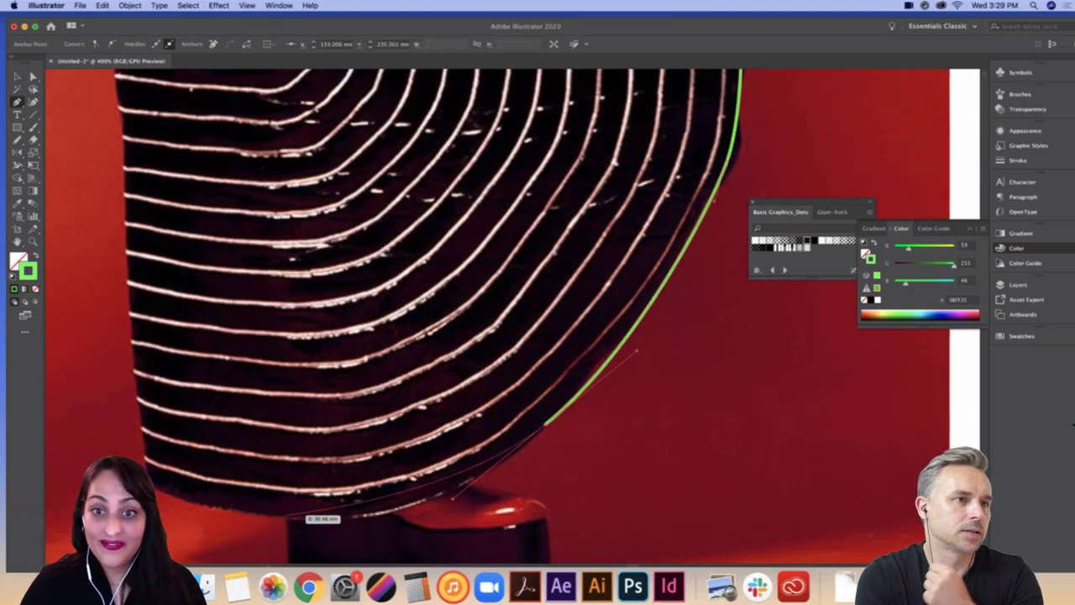
{"action": "left_click_drag", "start_coordinate": [295, 514], "coordinate": [213, 510]}
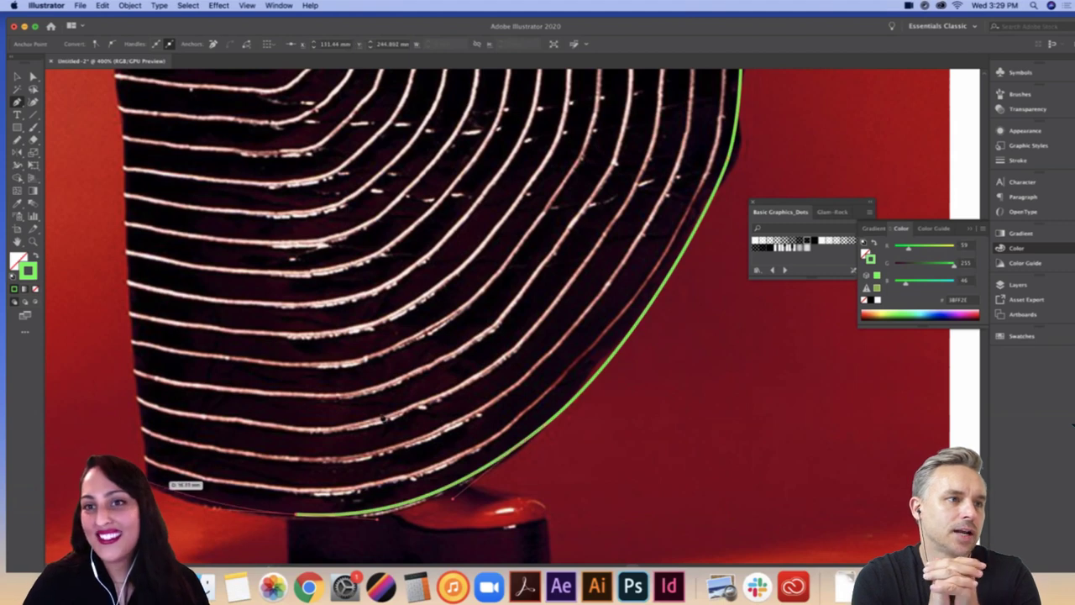
{"action": "scroll", "coordinate": [412, 321], "scroll_direction": "left", "scroll_amount": 3}
{"action": "scroll", "coordinate": [412, 321], "scroll_direction": "up", "scroll_amount": 1}
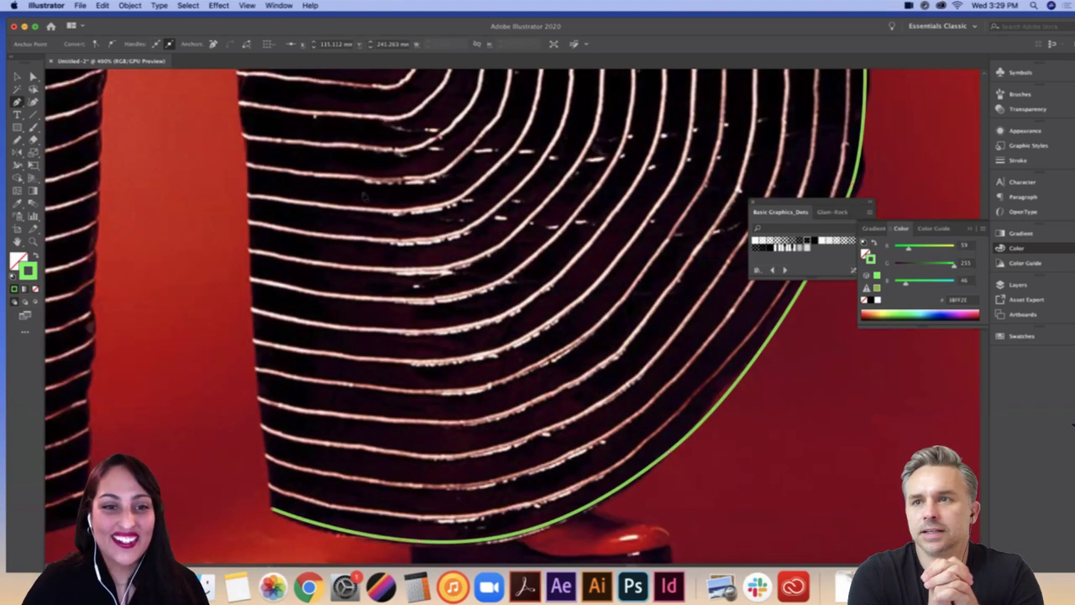
Step: Trace up the right trouser leg's inner edge to the crotch and across the top of the gap between the legs
{"action": "scroll", "coordinate": [364, 195], "scroll_direction": "left", "scroll_amount": 2}
{"action": "scroll", "coordinate": [365, 195], "scroll_direction": "up", "scroll_amount": 1}
{"action": "scroll", "coordinate": [393, 197], "scroll_direction": "up", "scroll_amount": 3}
{"action": "scroll", "coordinate": [393, 198], "scroll_direction": "left", "scroll_amount": 2}
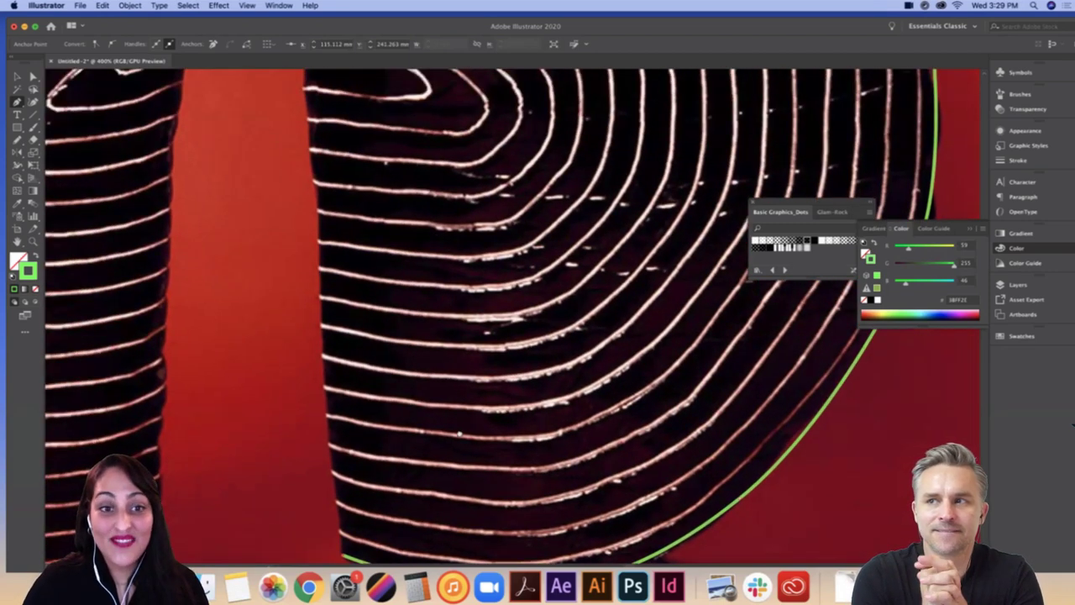
{"action": "scroll", "coordinate": [361, 189], "scroll_direction": "up", "scroll_amount": 2}
{"action": "scroll", "coordinate": [361, 190], "scroll_direction": "left", "scroll_amount": 1}
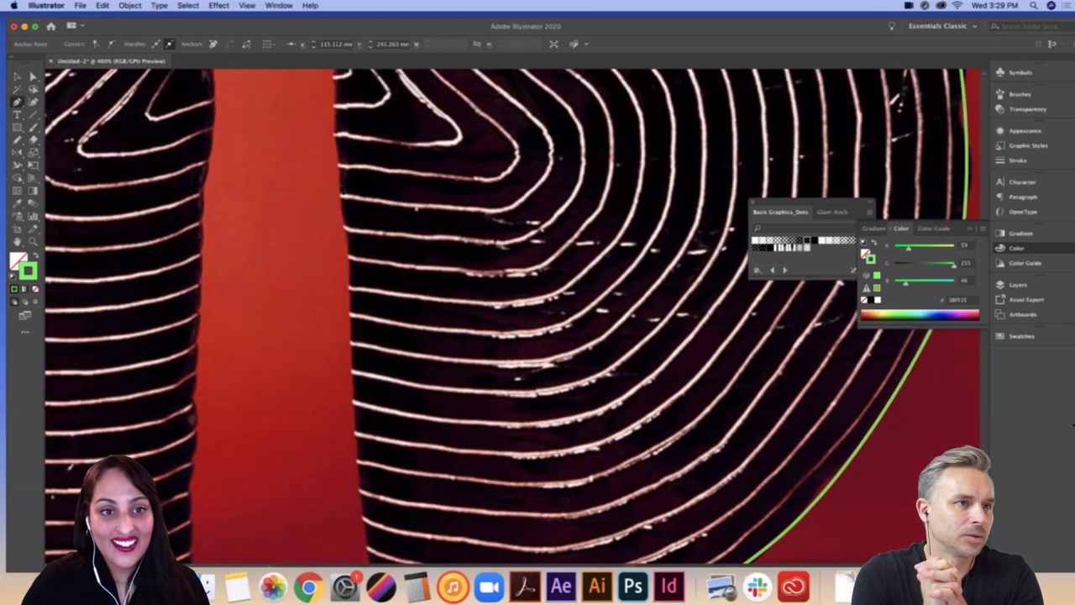
{"action": "scroll", "coordinate": [322, 254], "scroll_direction": "up", "scroll_amount": 4}
{"action": "scroll", "coordinate": [322, 255], "scroll_direction": "left", "scroll_amount": 2}
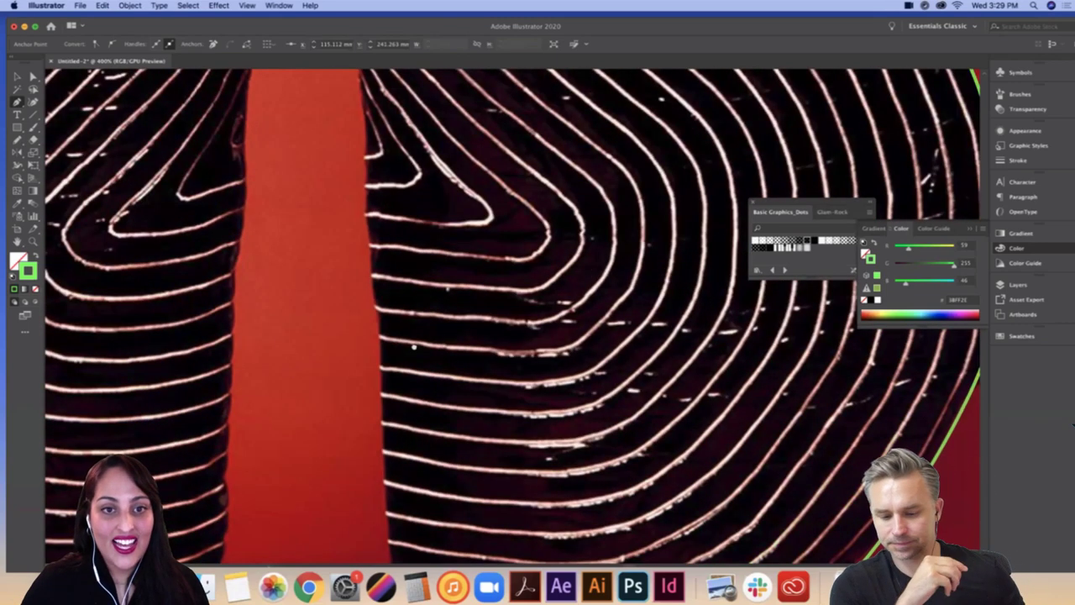
{"action": "scroll", "coordinate": [404, 462], "scroll_direction": "up", "scroll_amount": 8}
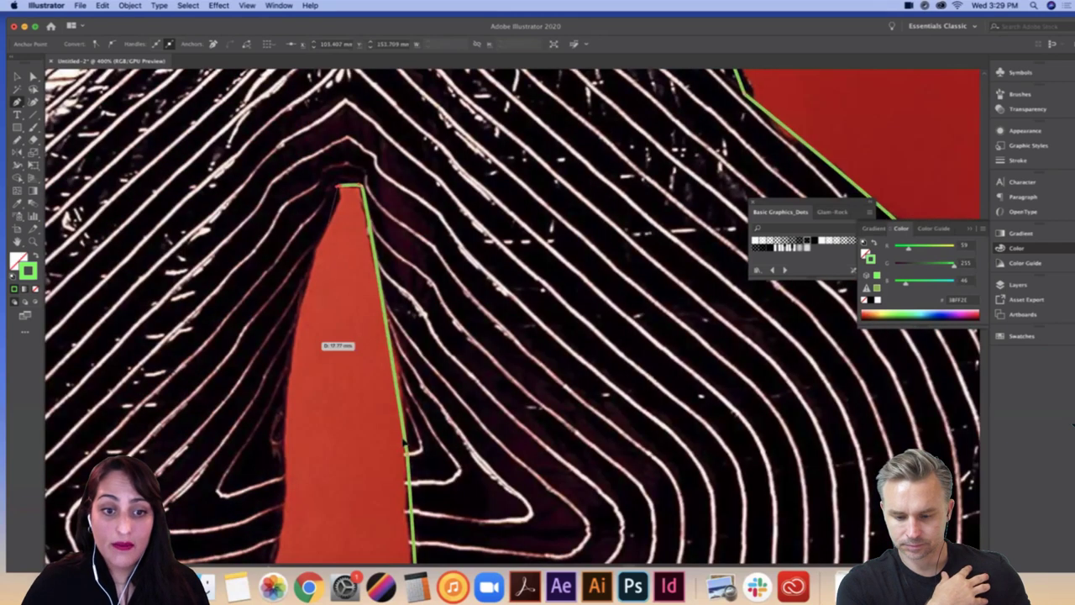
Step: Continue the Pen path from the crotch down the left trouser leg's inner edge to just above the hem
{"action": "scroll", "coordinate": [414, 507], "scroll_direction": "down", "scroll_amount": 3}
{"action": "scroll", "coordinate": [433, 421], "scroll_direction": "left", "scroll_amount": 3}
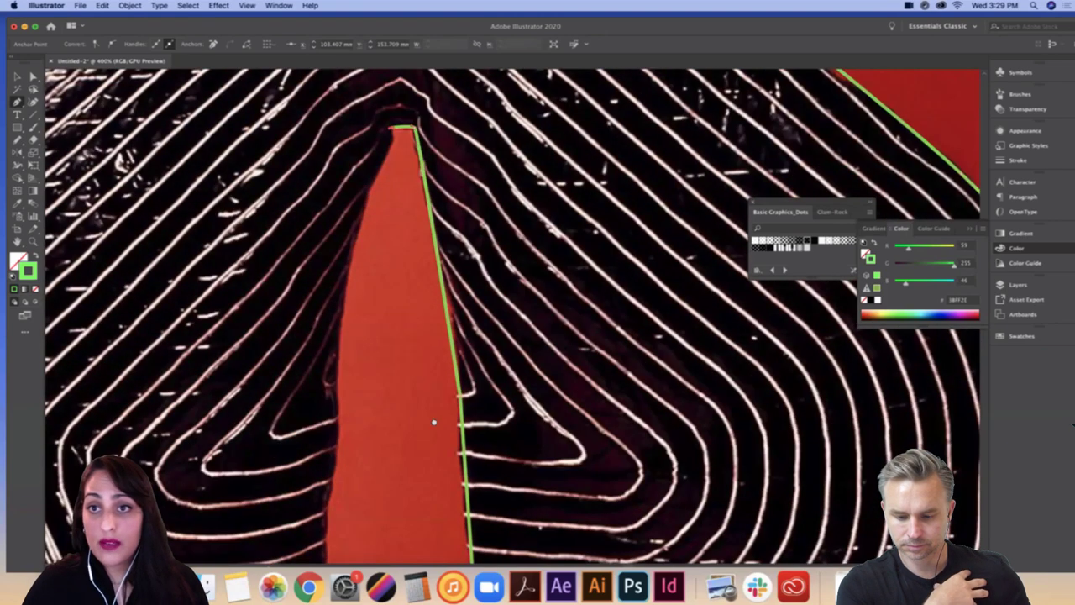
{"action": "scroll", "coordinate": [461, 389], "scroll_direction": "down", "scroll_amount": 3}
{"action": "scroll", "coordinate": [461, 389], "scroll_direction": "left", "scroll_amount": 3}
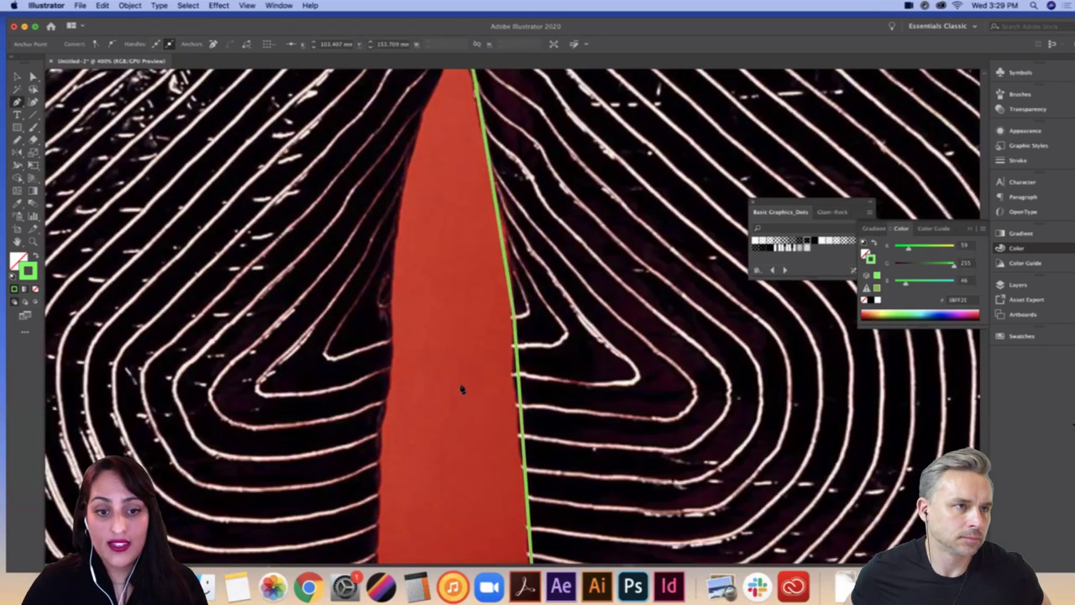
{"action": "scroll", "coordinate": [436, 530], "scroll_direction": "down", "scroll_amount": 5}
{"action": "scroll", "coordinate": [436, 530], "scroll_direction": "left", "scroll_amount": 3}
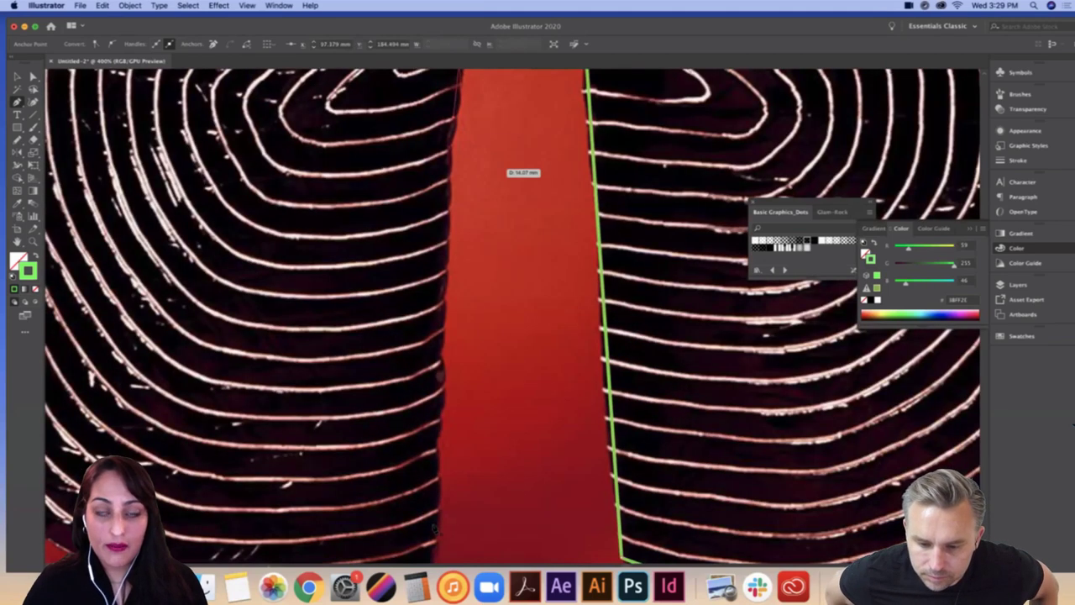
{"action": "left_click", "coordinate": [436, 523]}
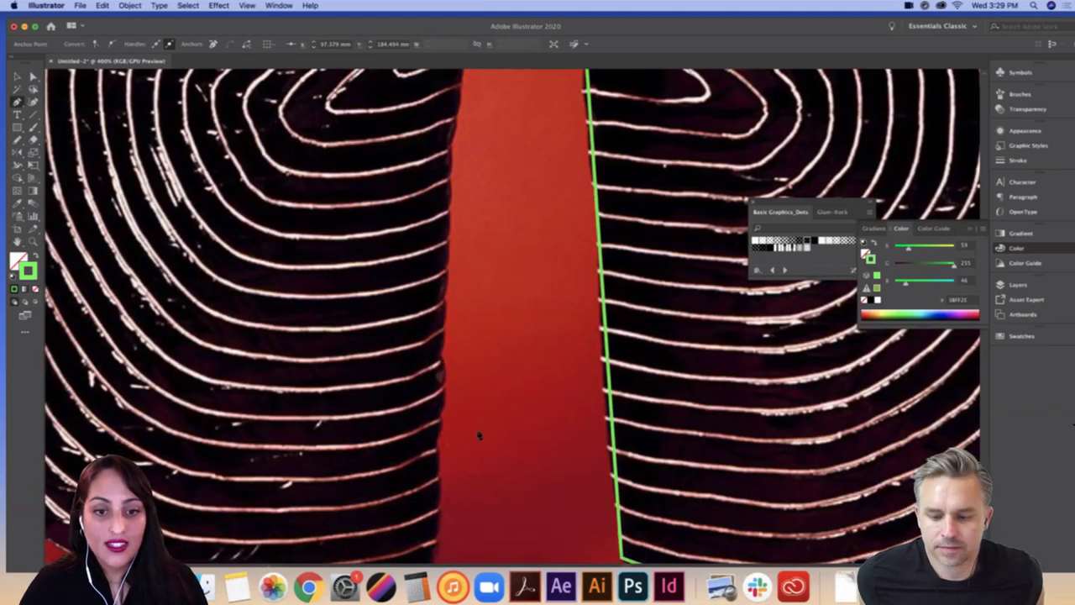
{"action": "scroll", "coordinate": [436, 524], "scroll_direction": "down", "scroll_amount": 1}
{"action": "scroll", "coordinate": [436, 523], "scroll_direction": "left", "scroll_amount": 1}
{"action": "scroll", "coordinate": [270, 462], "scroll_direction": "down", "scroll_amount": 2}
{"action": "scroll", "coordinate": [270, 463], "scroll_direction": "left", "scroll_amount": 1}
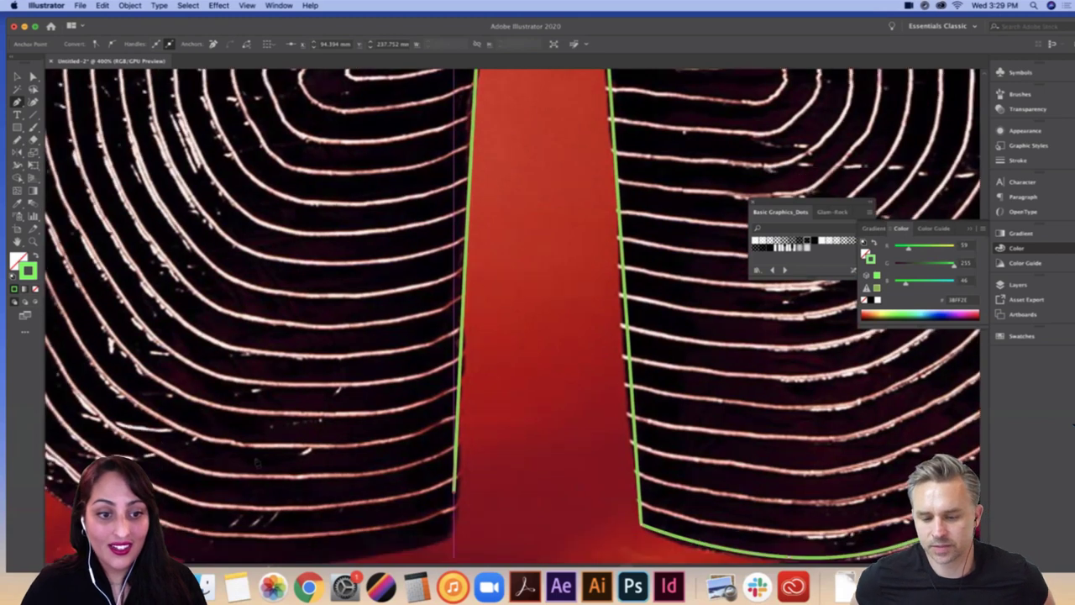
Step: Trace the left trouser leg's hem from its inner corner and curve the path up around the lower outer edge
{"action": "scroll", "coordinate": [504, 433], "scroll_direction": "down", "scroll_amount": 3}
{"action": "scroll", "coordinate": [504, 432], "scroll_direction": "left", "scroll_amount": 1}
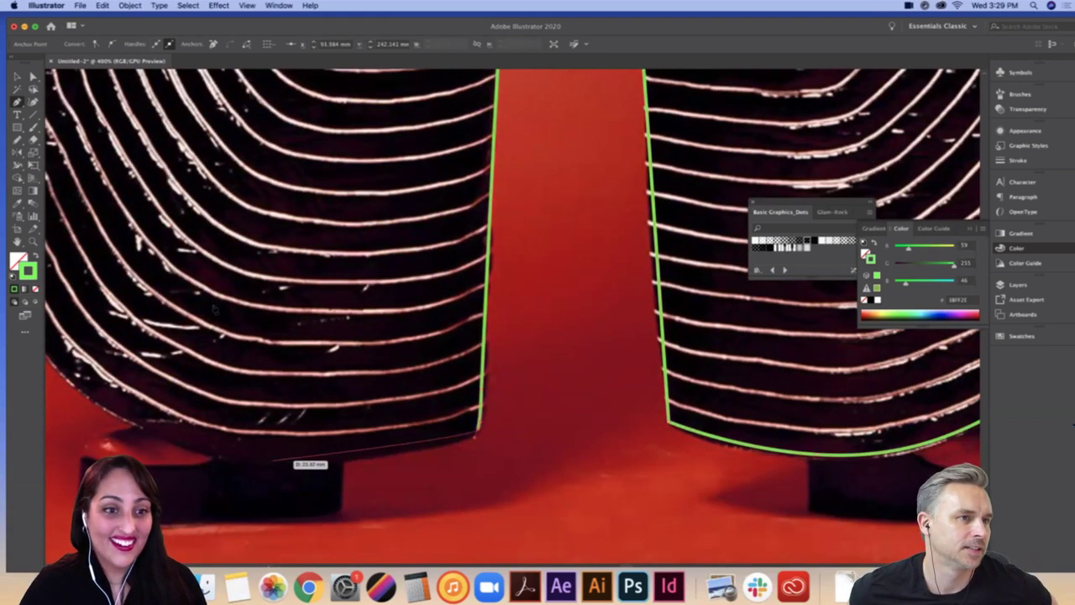
{"action": "left_click_drag", "start_coordinate": [255, 456], "coordinate": [166, 440]}
{"action": "scroll", "coordinate": [167, 440], "scroll_direction": "left", "scroll_amount": 3}
{"action": "scroll", "coordinate": [166, 441], "scroll_direction": "up", "scroll_amount": 1}
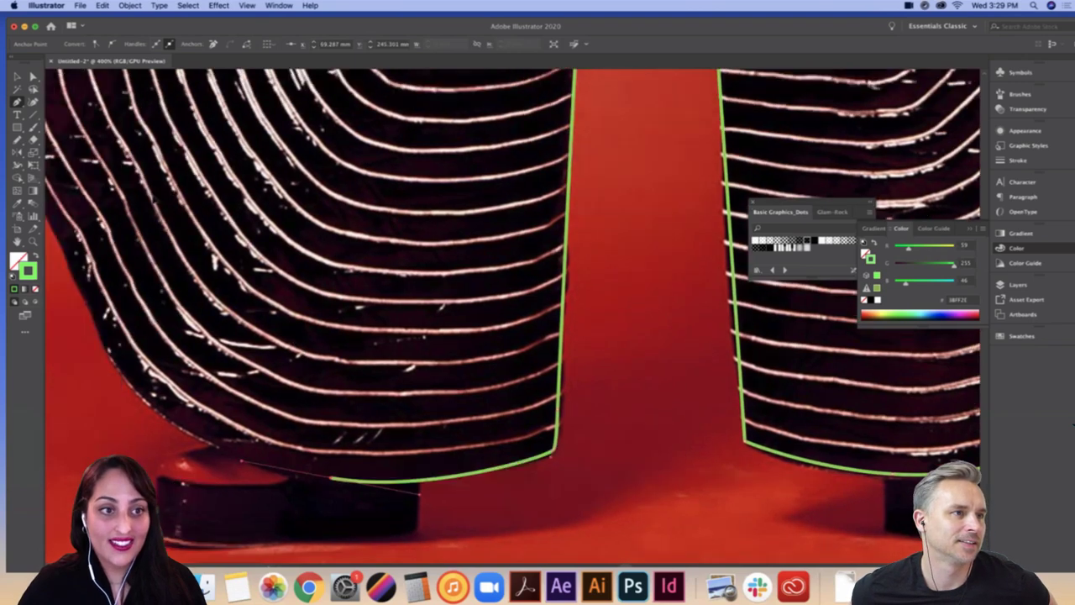
{"action": "scroll", "coordinate": [512, 316], "scroll_direction": "left", "scroll_amount": 6}
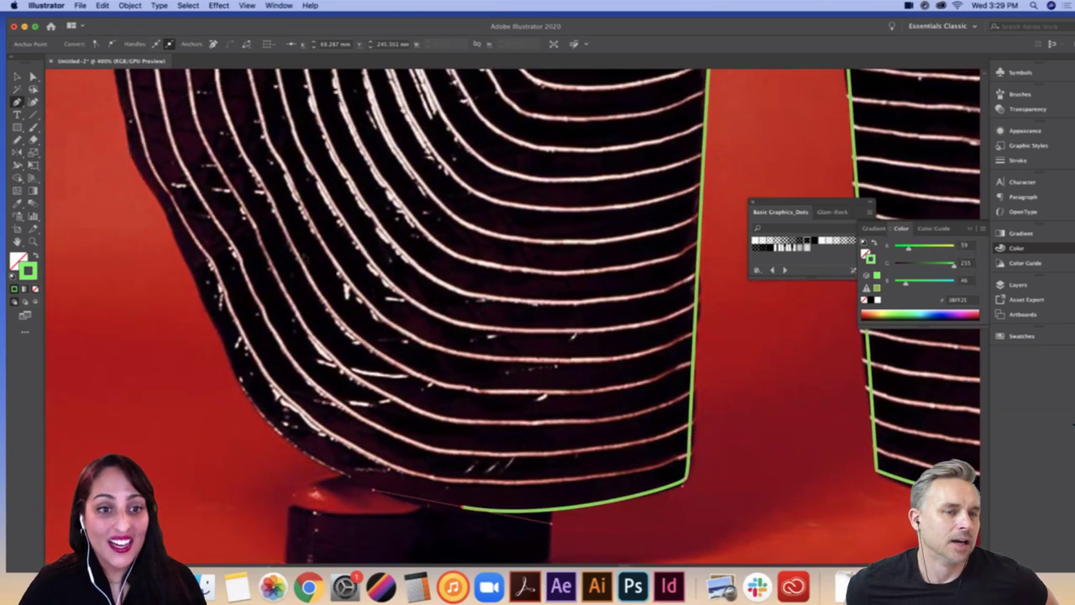
{"action": "scroll", "coordinate": [513, 316], "scroll_direction": "up", "scroll_amount": 1}
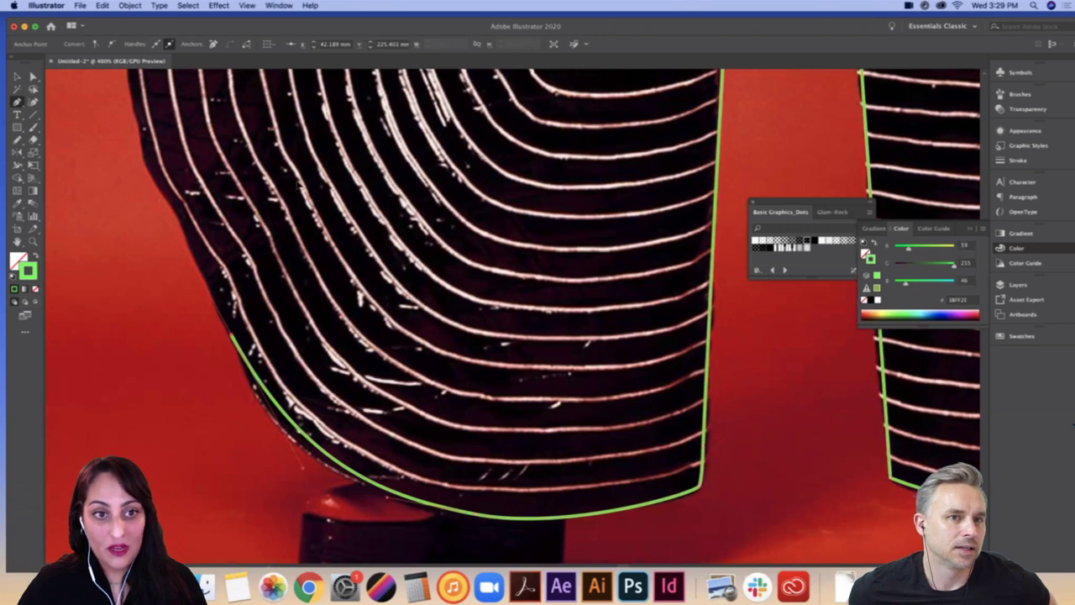
Step: Extend the Pen path up the left trouser leg's outer edge to just below its widest part
{"action": "scroll", "coordinate": [512, 316], "scroll_direction": "left", "scroll_amount": 3}
{"action": "scroll", "coordinate": [512, 316], "scroll_direction": "up", "scroll_amount": 2}
{"action": "scroll", "coordinate": [512, 316], "scroll_direction": "left", "scroll_amount": 3}
{"action": "scroll", "coordinate": [512, 316], "scroll_direction": "up", "scroll_amount": 1}
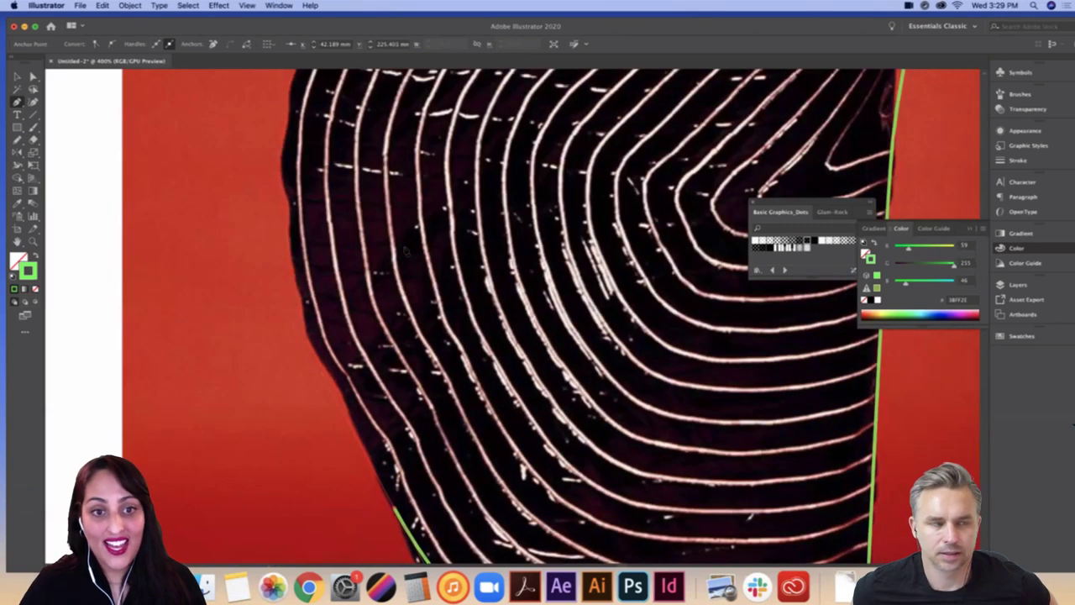
{"action": "scroll", "coordinate": [521, 316], "scroll_direction": "up", "scroll_amount": 1}
{"action": "scroll", "coordinate": [521, 316], "scroll_direction": "left", "scroll_amount": 1}
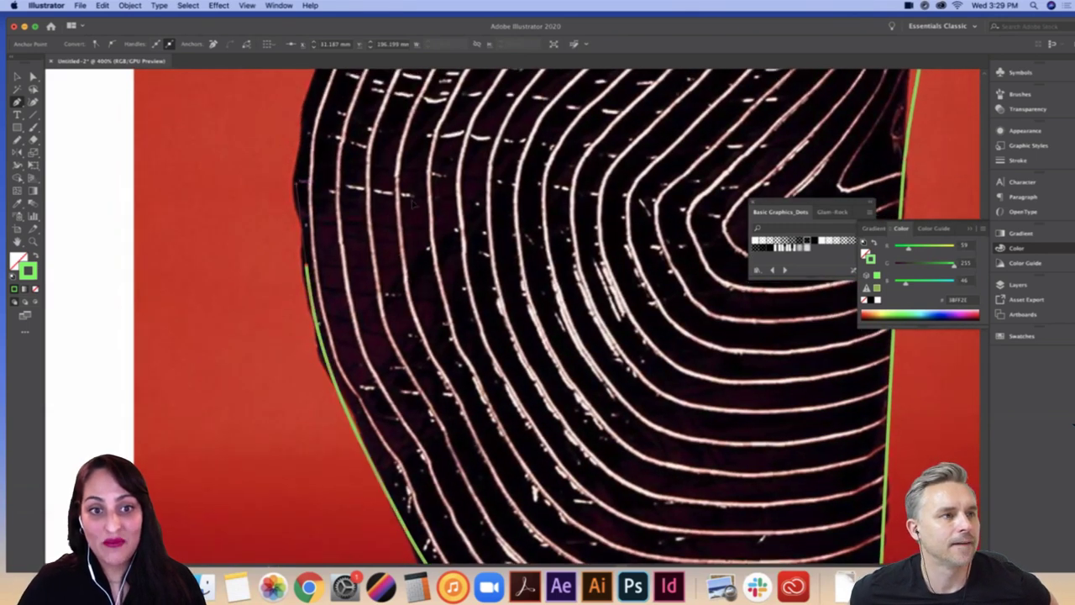
Step: Curve the Pen path around the left trouser leg's widest part and up onto the outer thigh
{"action": "scroll", "coordinate": [413, 201], "scroll_direction": "up", "scroll_amount": 2}
{"action": "scroll", "coordinate": [413, 202], "scroll_direction": "left", "scroll_amount": 1}
{"action": "scroll", "coordinate": [418, 212], "scroll_direction": "left", "scroll_amount": 2}
{"action": "scroll", "coordinate": [418, 213], "scroll_direction": "up", "scroll_amount": 1}
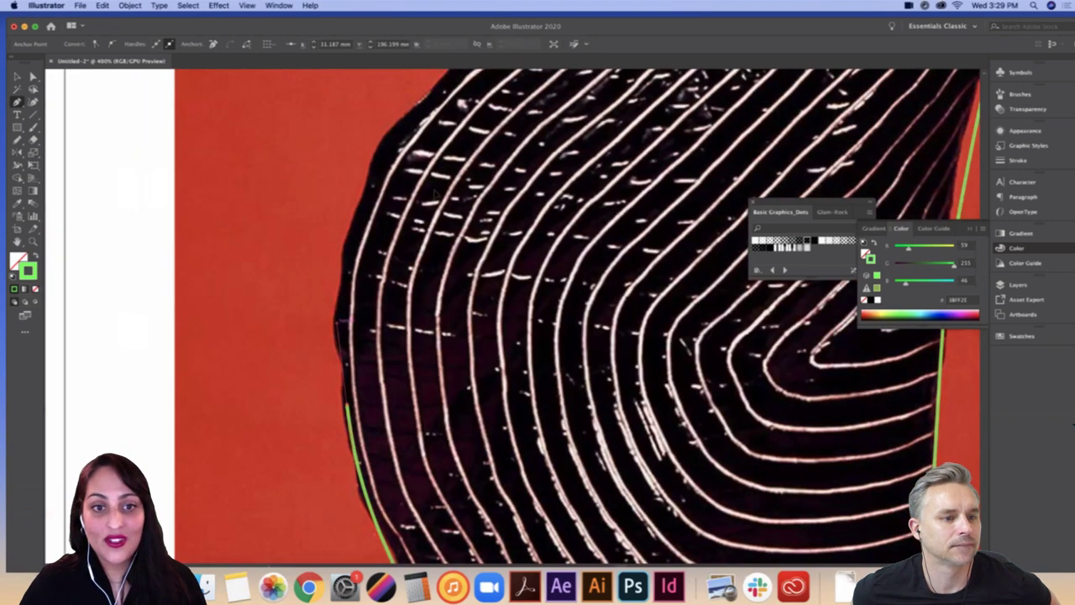
{"action": "scroll", "coordinate": [443, 192], "scroll_direction": "up", "scroll_amount": 2}
{"action": "scroll", "coordinate": [442, 193], "scroll_direction": "left", "scroll_amount": 1}
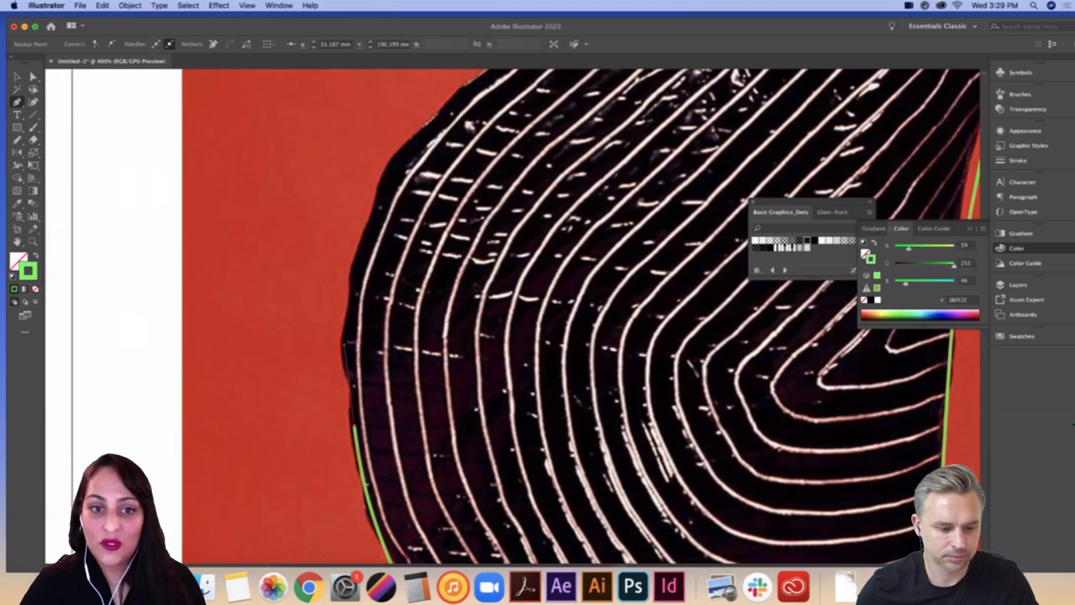
{"action": "scroll", "coordinate": [487, 290], "scroll_direction": "up", "scroll_amount": 4}
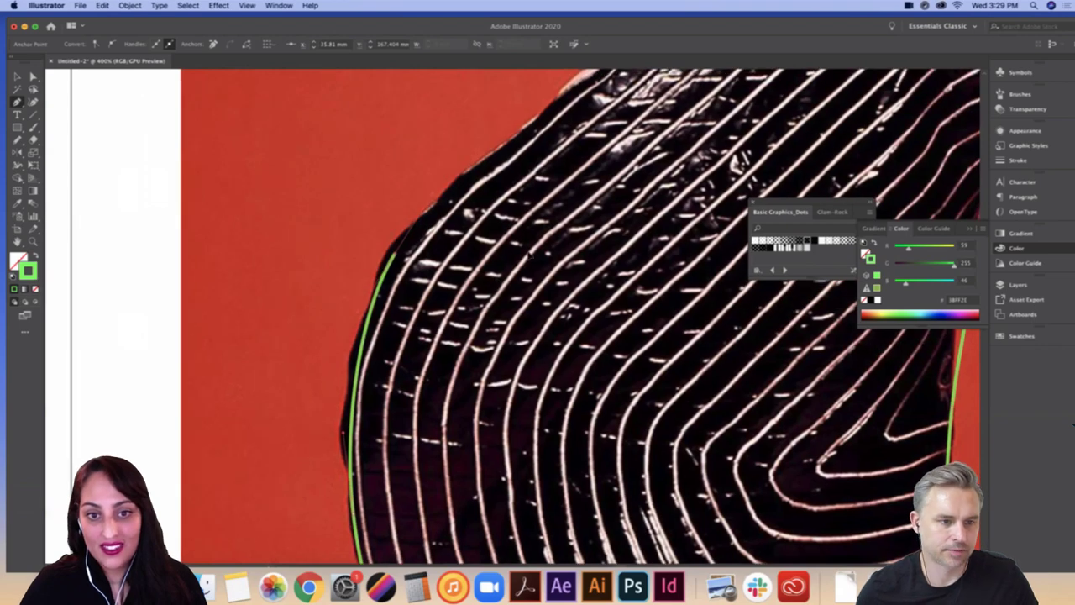
Step: Extend the Pen outline over the left hip, then trace the gap between the left arm and waist up to the armpit and back down
{"action": "scroll", "coordinate": [494, 391], "scroll_direction": "up", "scroll_amount": 3}
{"action": "scroll", "coordinate": [494, 390], "scroll_direction": "right", "scroll_amount": 2}
{"action": "scroll", "coordinate": [404, 504], "scroll_direction": "down", "scroll_amount": 10}
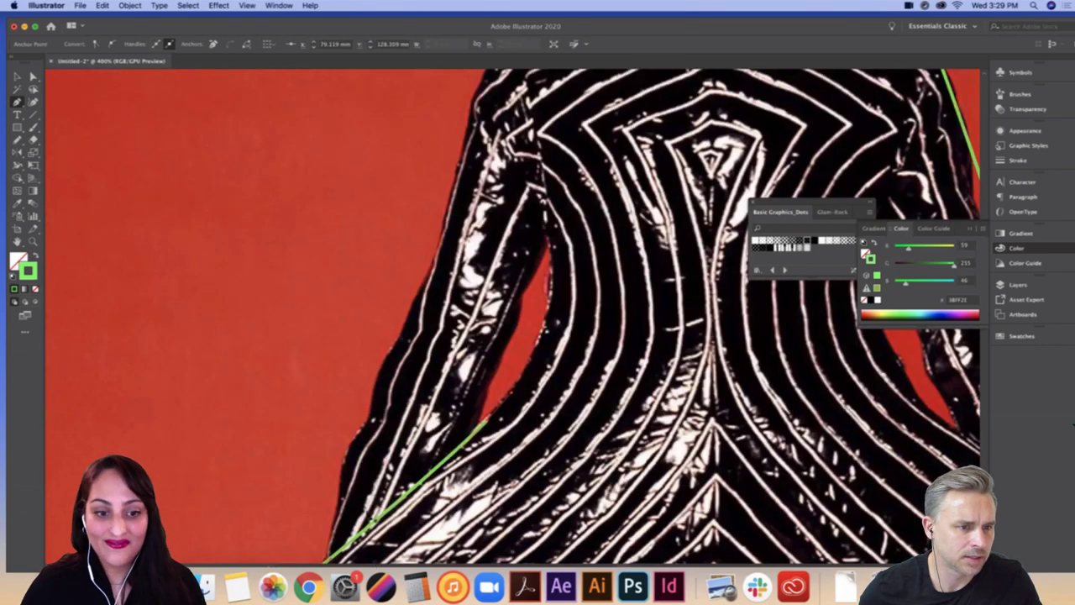
{"action": "scroll", "coordinate": [513, 336], "scroll_direction": "up", "scroll_amount": 2}
{"action": "left_click", "coordinate": [498, 417]}
{"action": "left_click", "coordinate": [531, 357]}
{"action": "left_click", "coordinate": [530, 270]}
{"action": "left_click", "coordinate": [441, 497]}
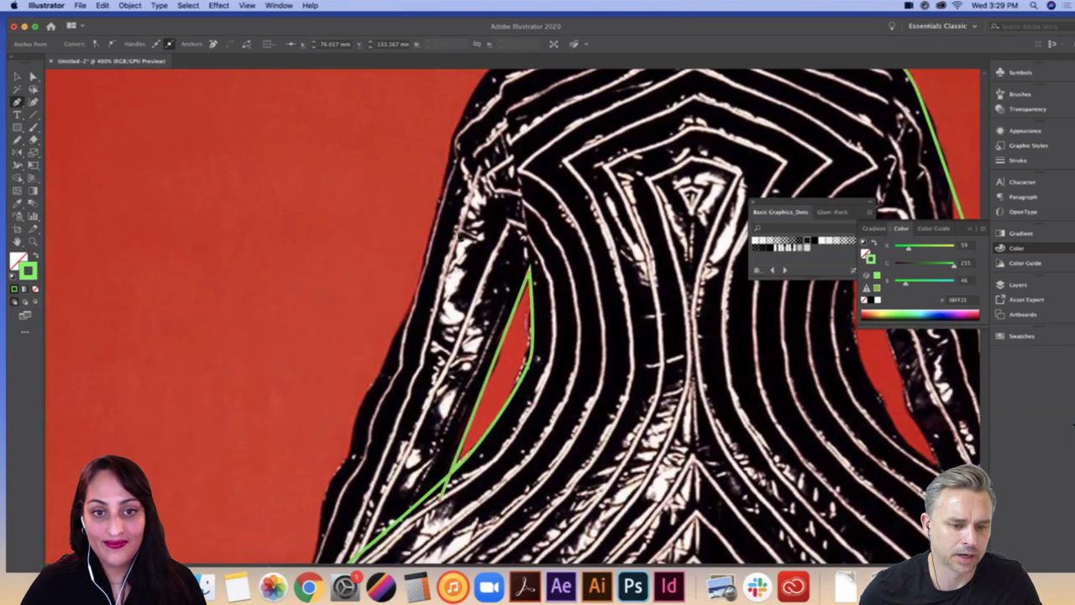
Step: Trace the left sleeve's outer edge from the cuff up over the shoulder and join the outline at the collar
{"action": "scroll", "coordinate": [463, 244], "scroll_direction": "down", "scroll_amount": 3}
{"action": "scroll", "coordinate": [463, 244], "scroll_direction": "left", "scroll_amount": 2}
{"action": "scroll", "coordinate": [483, 329], "scroll_direction": "down", "scroll_amount": 3}
{"action": "scroll", "coordinate": [483, 329], "scroll_direction": "left", "scroll_amount": 1}
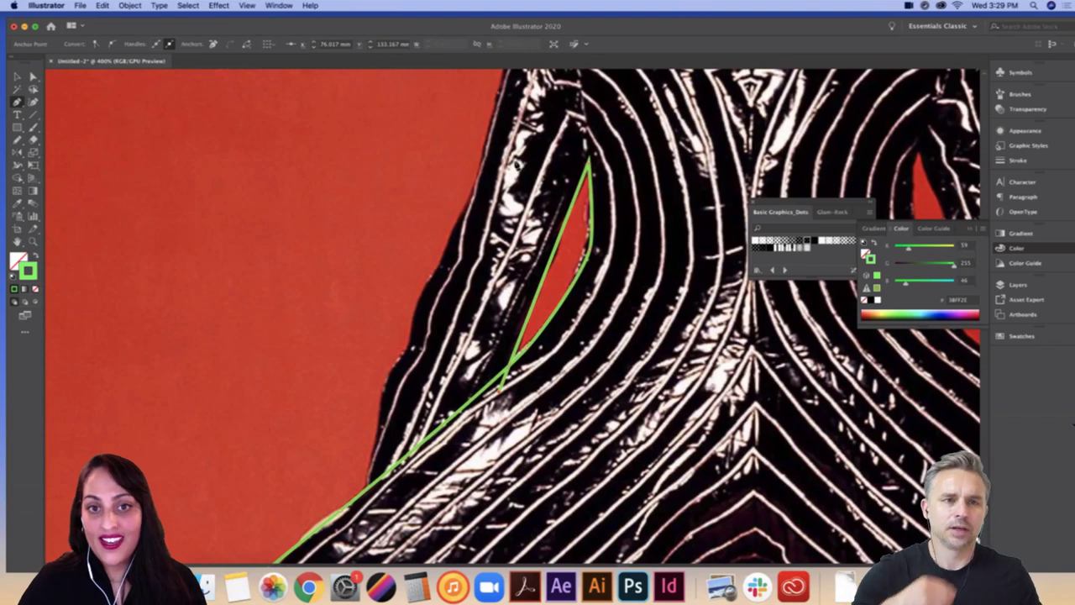
{"action": "scroll", "coordinate": [448, 283], "scroll_direction": "up", "scroll_amount": 3}
{"action": "scroll", "coordinate": [447, 282], "scroll_direction": "right", "scroll_amount": 1}
{"action": "scroll", "coordinate": [594, 147], "scroll_direction": "up", "scroll_amount": 10}
{"action": "scroll", "coordinate": [594, 147], "scroll_direction": "right", "scroll_amount": 2}
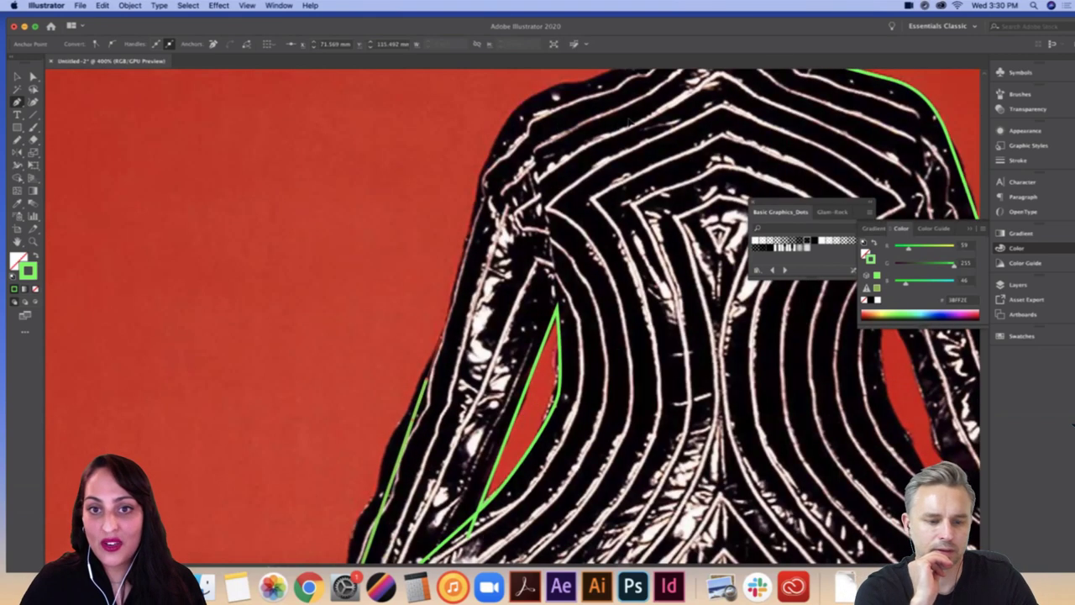
{"action": "left_click", "coordinate": [505, 179]}
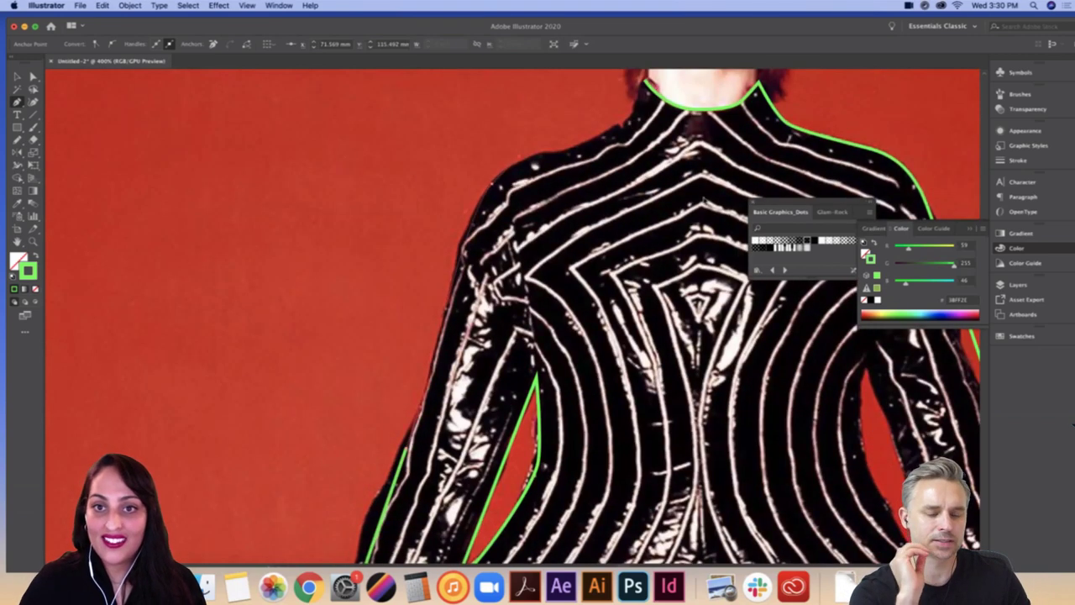
{"action": "left_click", "coordinate": [615, 126]}
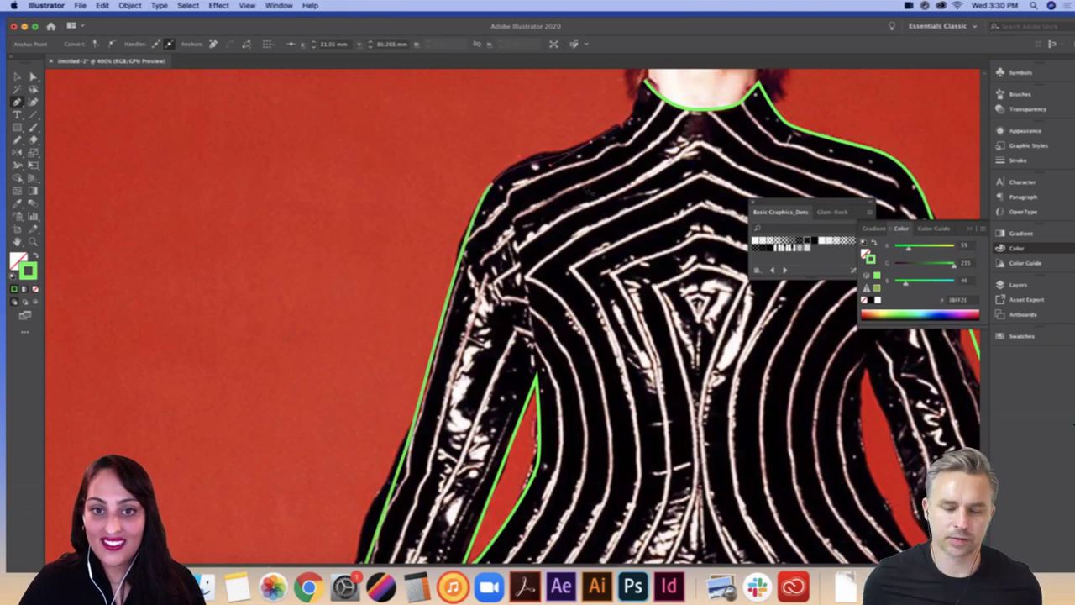
Step: Trace the right waist curve with the Pen tool from the armpit down to the lower end of the arm gap
{"action": "scroll", "coordinate": [588, 187], "scroll_direction": "right", "scroll_amount": 1}
{"action": "scroll", "coordinate": [588, 186], "scroll_direction": "down", "scroll_amount": 1}
{"action": "scroll", "coordinate": [588, 319], "scroll_direction": "down", "scroll_amount": 5}
{"action": "scroll", "coordinate": [588, 319], "scroll_direction": "right", "scroll_amount": 4}
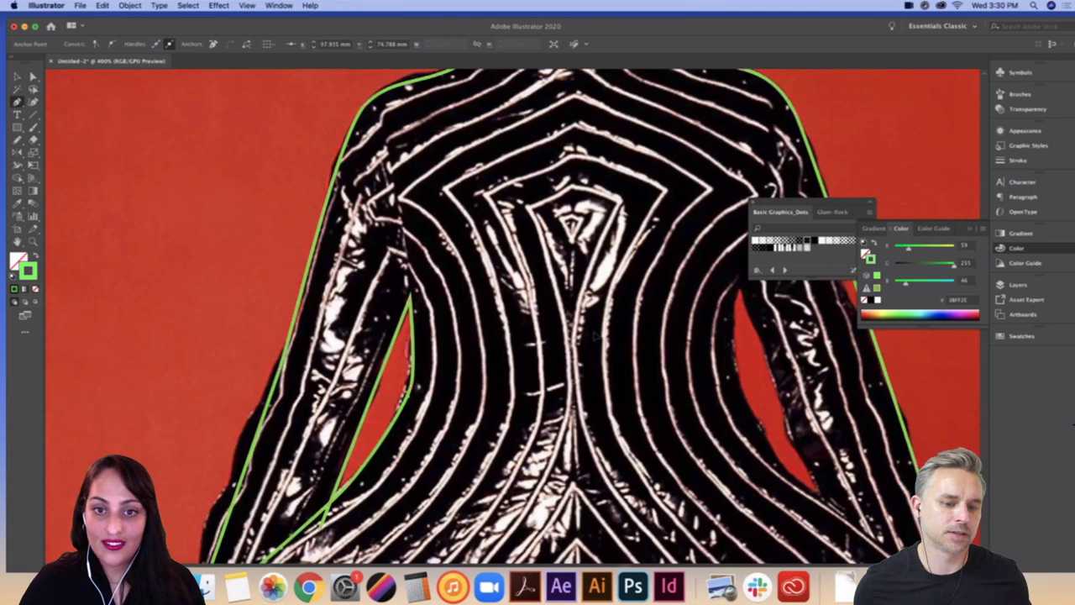
{"action": "scroll", "coordinate": [592, 323], "scroll_direction": "right", "scroll_amount": 1}
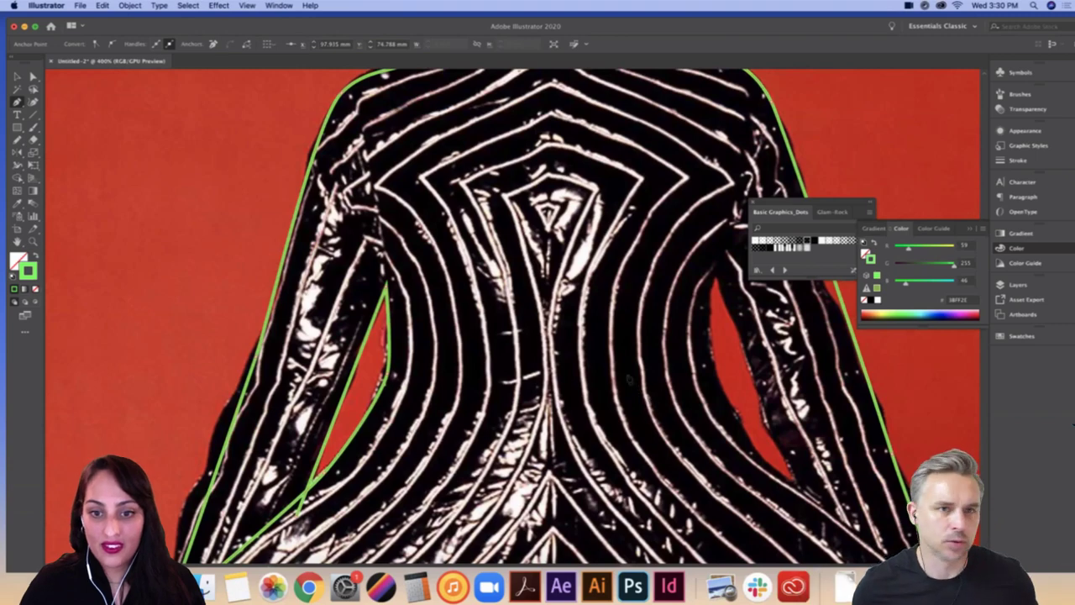
{"action": "scroll", "coordinate": [630, 380], "scroll_direction": "down", "scroll_amount": 3}
{"action": "scroll", "coordinate": [630, 380], "scroll_direction": "right", "scroll_amount": 3}
{"action": "scroll", "coordinate": [596, 334], "scroll_direction": "down", "scroll_amount": 1}
{"action": "scroll", "coordinate": [597, 335], "scroll_direction": "right", "scroll_amount": 1}
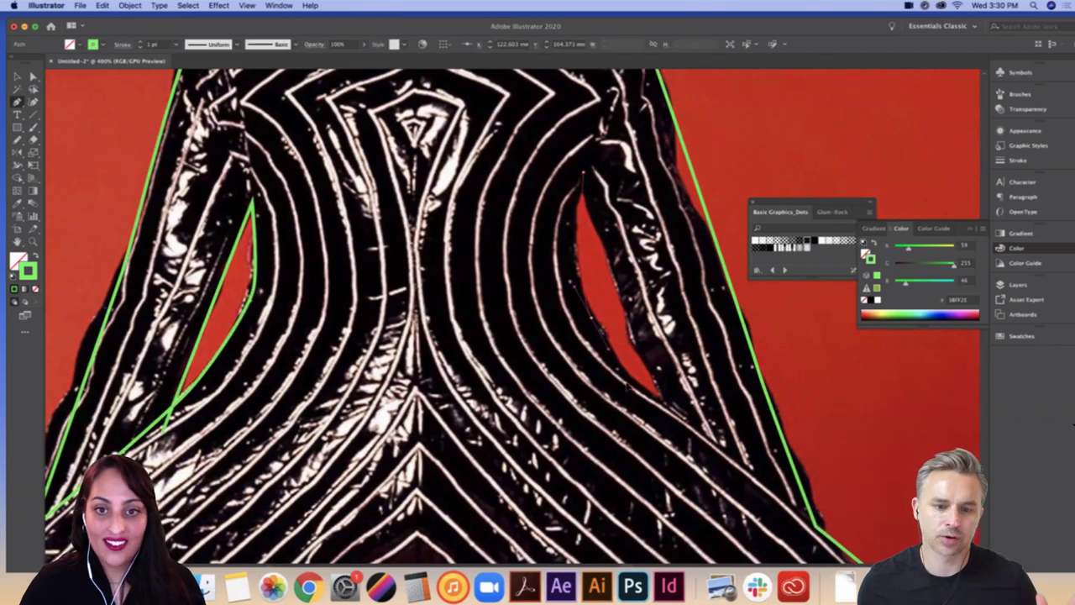
{"action": "left_click_drag", "start_coordinate": [615, 373], "coordinate": [614, 367]}
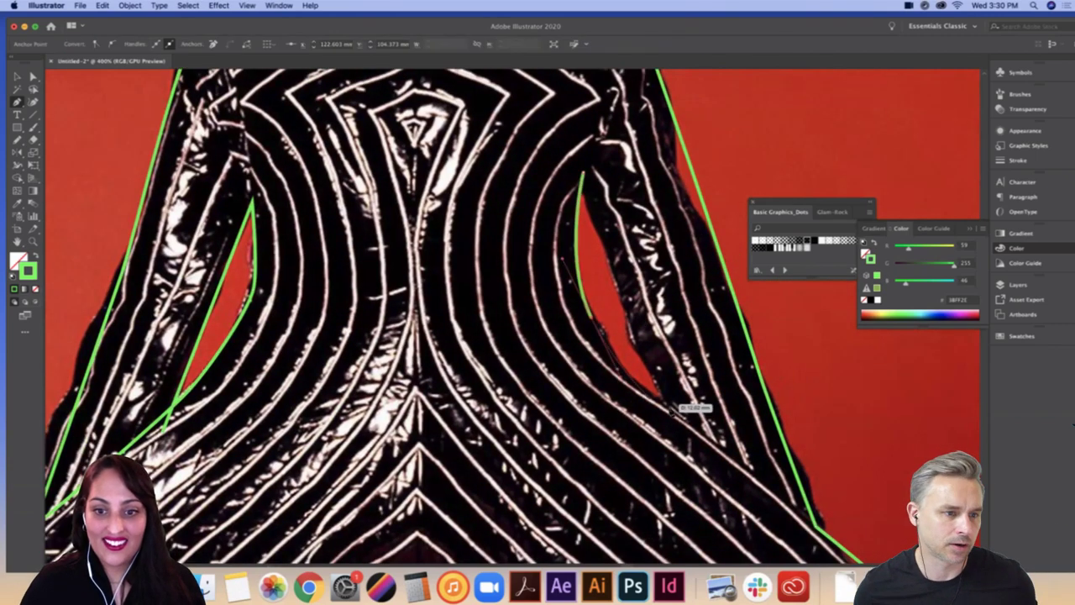
{"action": "left_click", "coordinate": [671, 409]}
{"action": "left_click_drag", "start_coordinate": [620, 177], "coordinate": [621, 177]}
{"action": "left_click", "coordinate": [584, 174]}
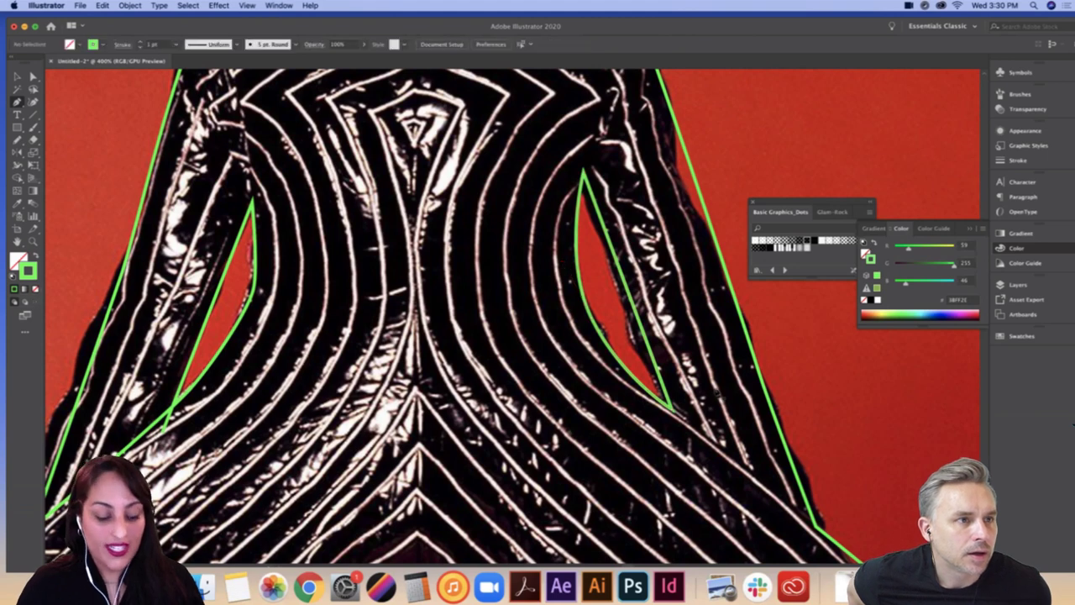
{"action": "key", "text": "super+z"}
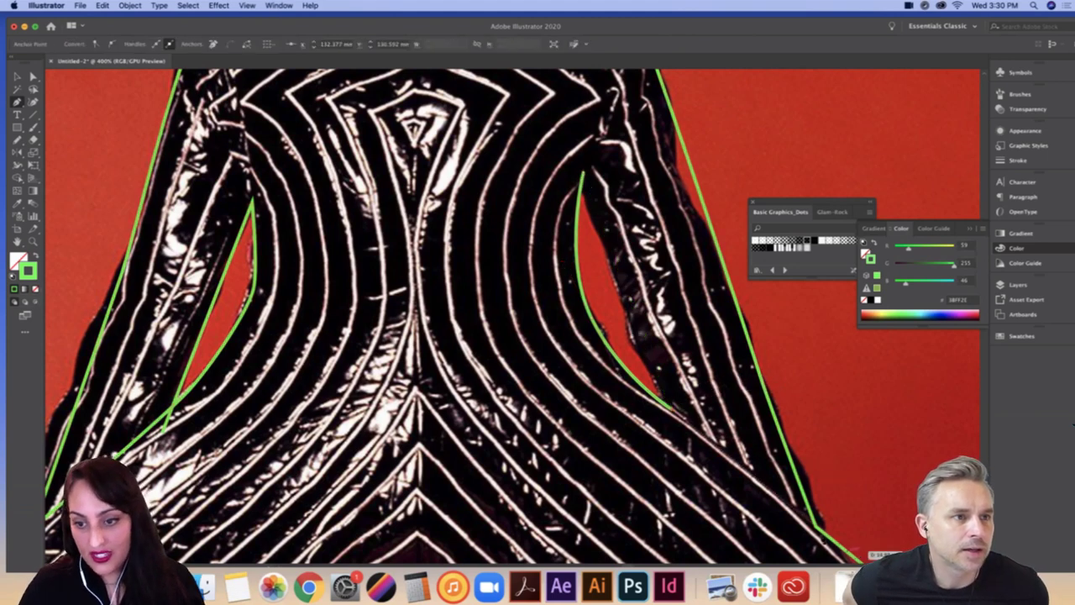
Step: Continue the waist path along the right hip to the cuff and end it with a short horizontal segment outside the silhouette
{"action": "left_click", "coordinate": [814, 527]}
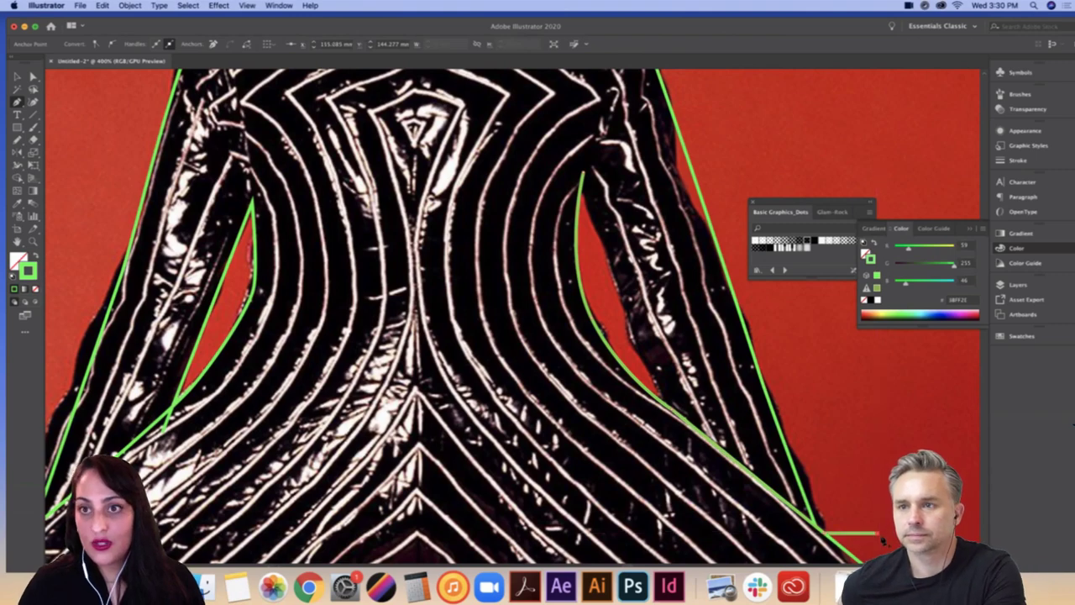
{"action": "scroll", "coordinate": [882, 539], "scroll_direction": "down", "scroll_amount": 1}
{"action": "left_click_drag", "start_coordinate": [596, 238], "coordinate": [481, 150]}
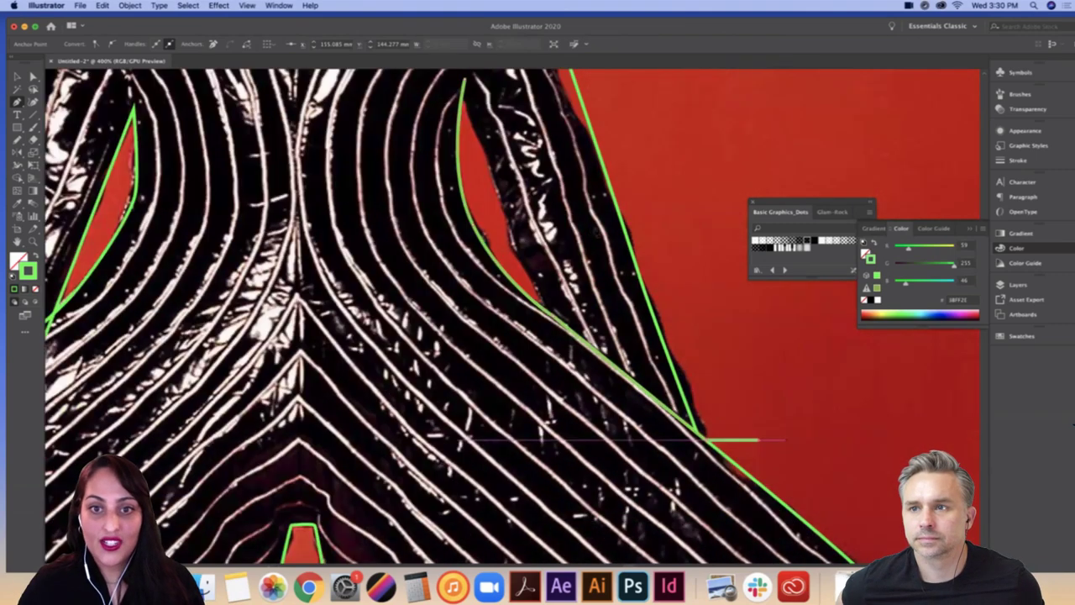
{"action": "scroll", "coordinate": [602, 235], "scroll_direction": "down", "scroll_amount": 3}
{"action": "scroll", "coordinate": [602, 234], "scroll_direction": "right", "scroll_amount": 3}
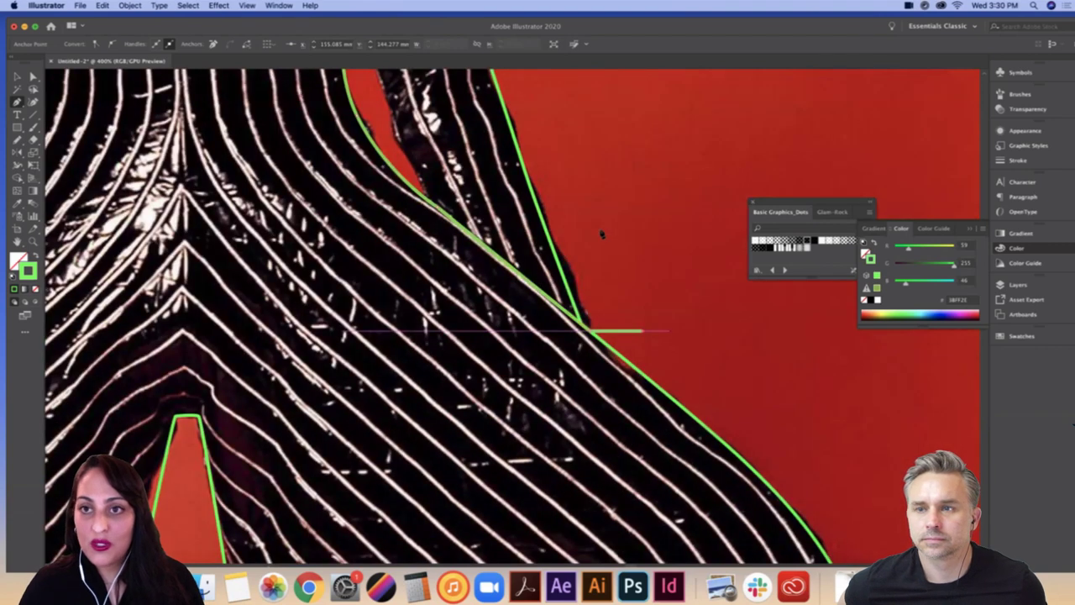
{"action": "scroll", "coordinate": [602, 235], "scroll_direction": "down", "scroll_amount": 2}
{"action": "scroll", "coordinate": [602, 235], "scroll_direction": "right", "scroll_amount": 1}
{"action": "scroll", "coordinate": [602, 234], "scroll_direction": "down", "scroll_amount": 1}
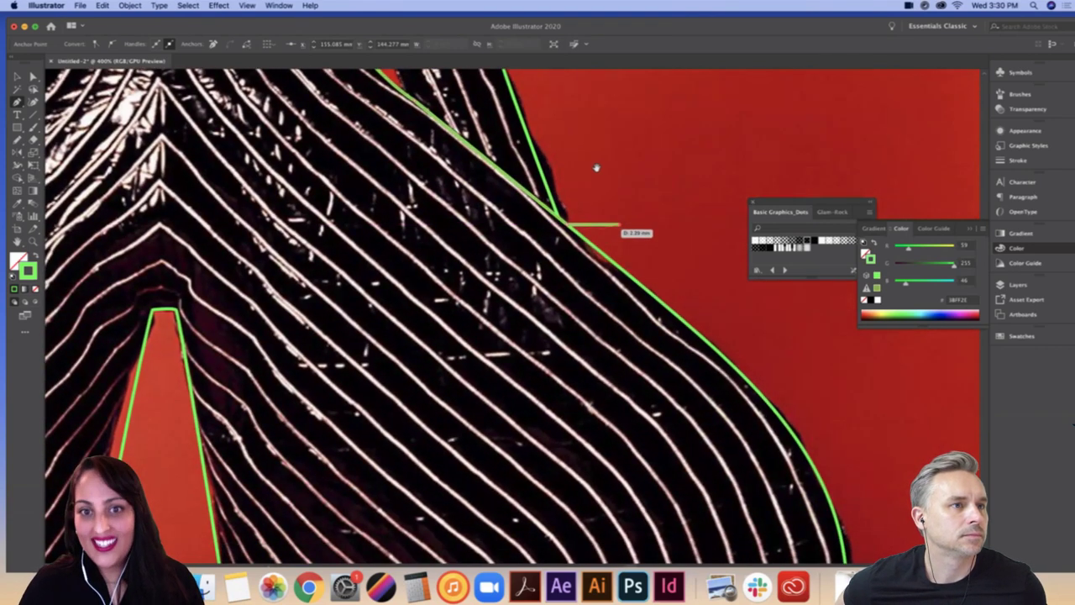
{"action": "scroll", "coordinate": [561, 248], "scroll_direction": "up", "scroll_amount": 1}
{"action": "scroll", "coordinate": [561, 248], "scroll_direction": "left", "scroll_amount": 1}
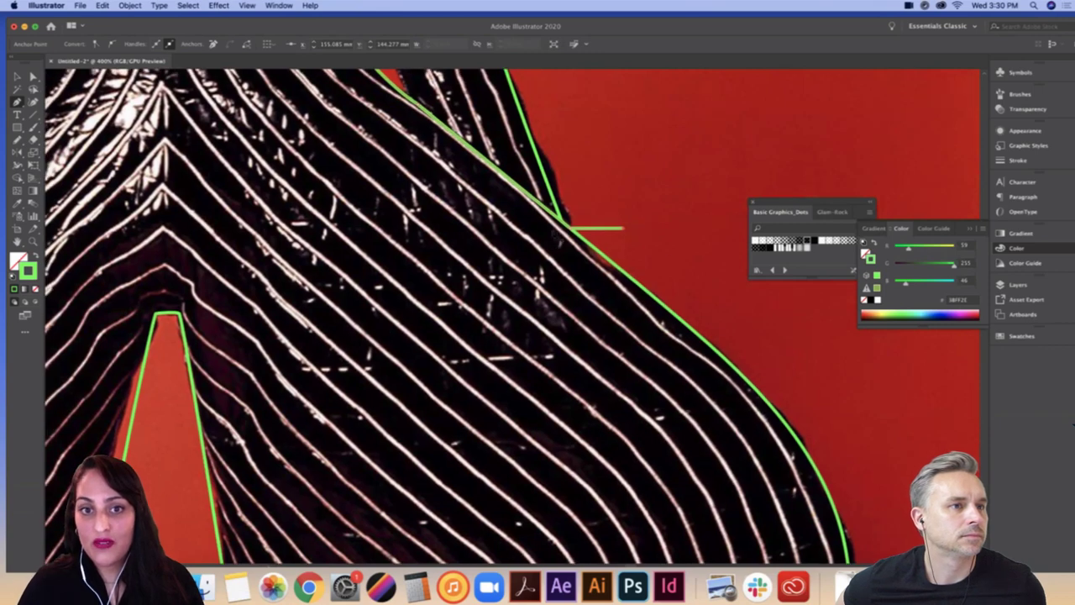
Step: Draw the right sleeve's inner edge as a separate path from just above the armpit to just past the hip line
{"action": "scroll", "coordinate": [620, 228], "scroll_direction": "up", "scroll_amount": 3}
{"action": "scroll", "coordinate": [619, 229], "scroll_direction": "left", "scroll_amount": 2}
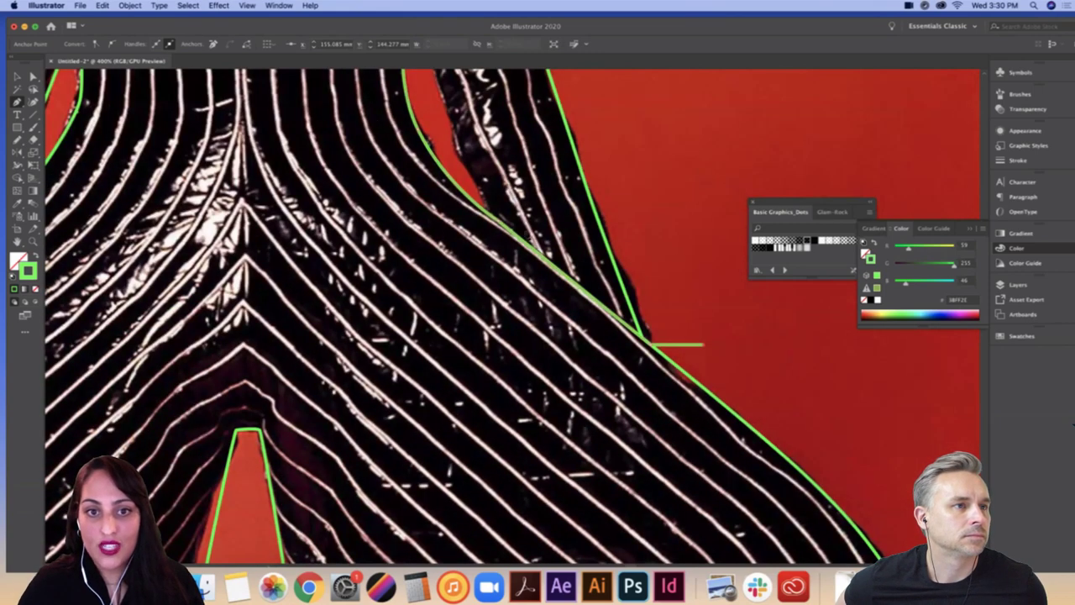
{"action": "scroll", "coordinate": [620, 228], "scroll_direction": "up", "scroll_amount": 4}
{"action": "scroll", "coordinate": [620, 229], "scroll_direction": "left", "scroll_amount": 2}
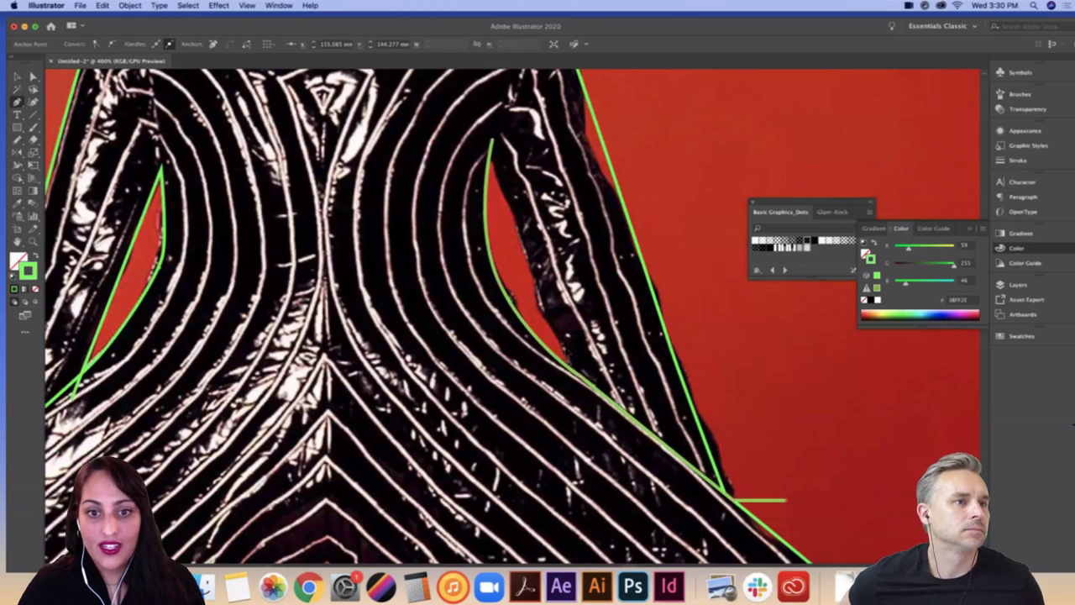
{"action": "scroll", "coordinate": [620, 229], "scroll_direction": "up", "scroll_amount": 1}
{"action": "scroll", "coordinate": [620, 228], "scroll_direction": "left", "scroll_amount": 1}
{"action": "left_click", "coordinate": [506, 183]}
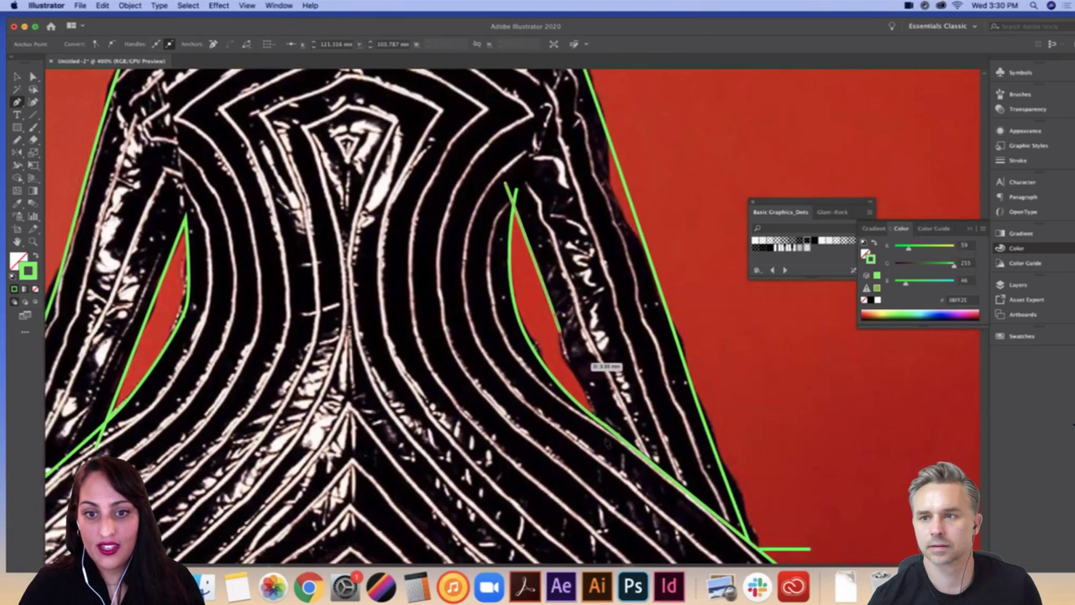
{"action": "left_click", "coordinate": [604, 437]}
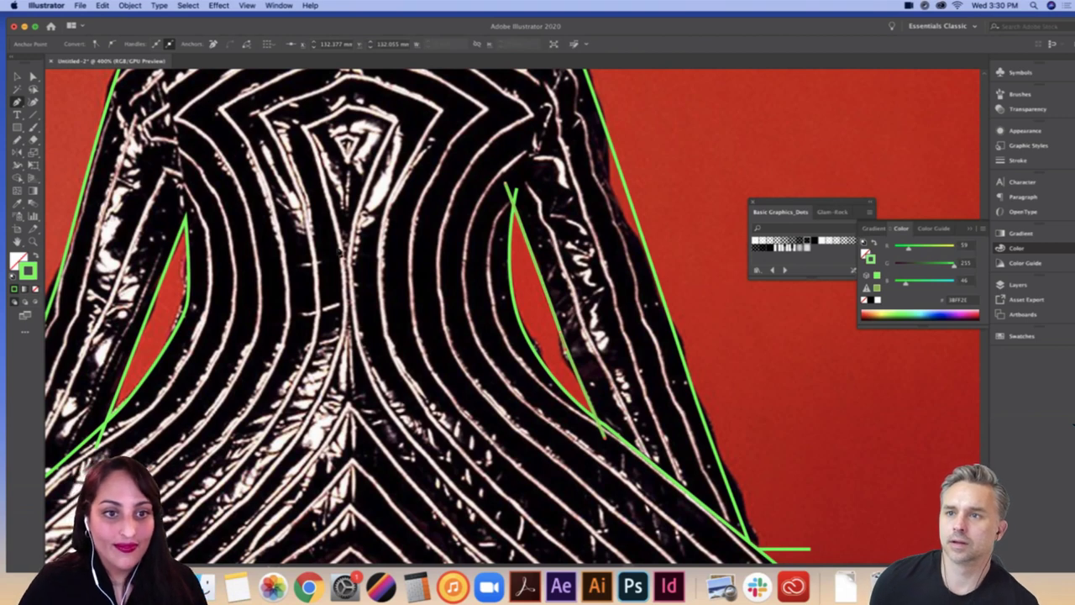
Step: Draw the left sleeve's seam as a curved path from the armpit up across the shoulder and past the outline
{"action": "left_click_drag", "start_coordinate": [339, 252], "coordinate": [343, 255]}
{"action": "scroll", "coordinate": [350, 303], "scroll_direction": "left", "scroll_amount": 2}
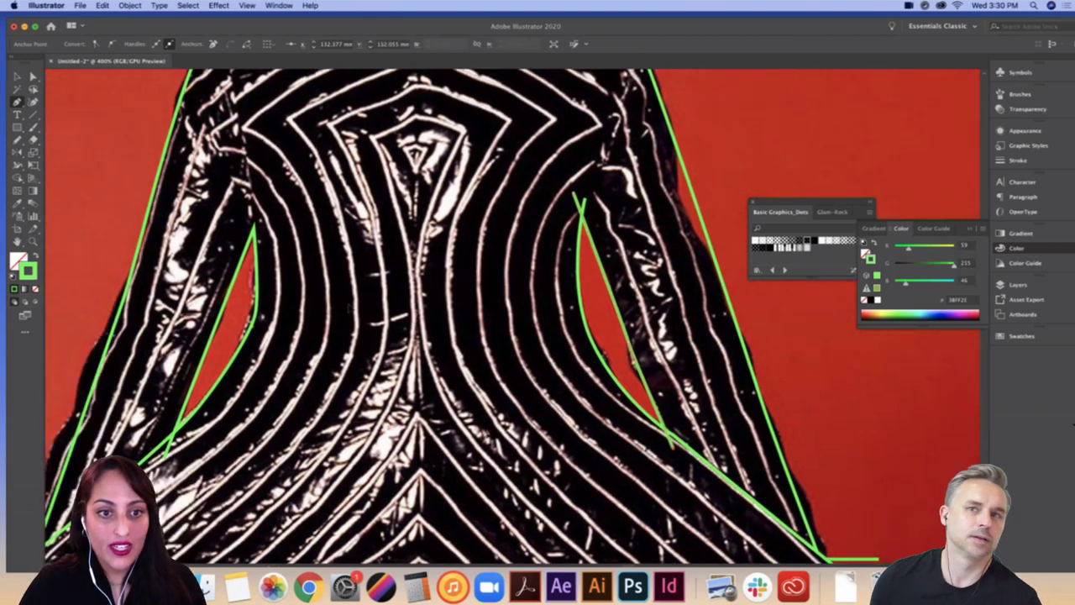
{"action": "scroll", "coordinate": [355, 401], "scroll_direction": "left", "scroll_amount": 2}
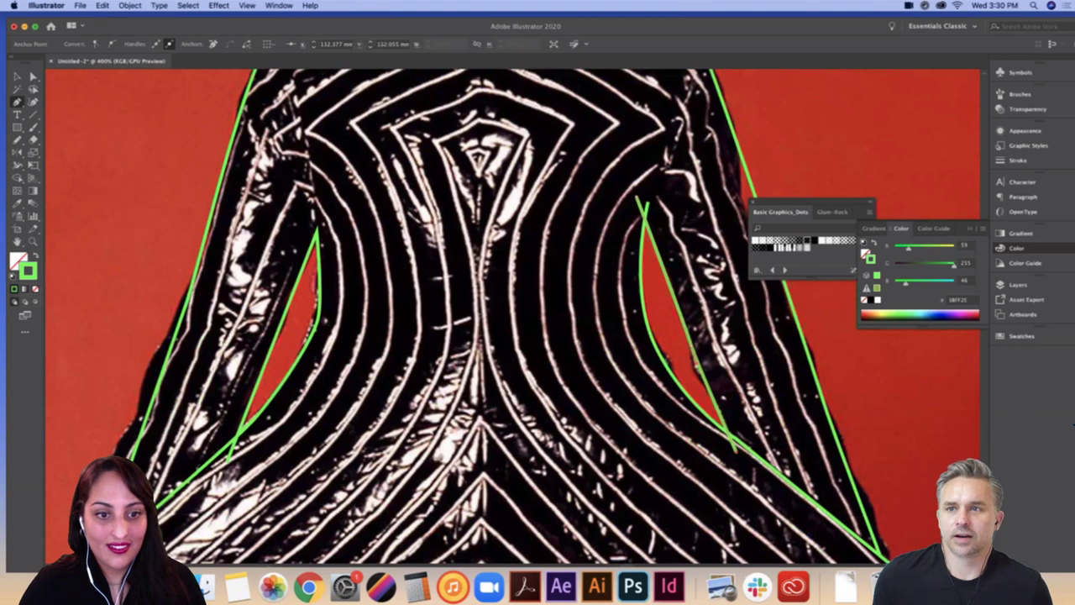
{"action": "scroll", "coordinate": [351, 431], "scroll_direction": "right", "scroll_amount": 2}
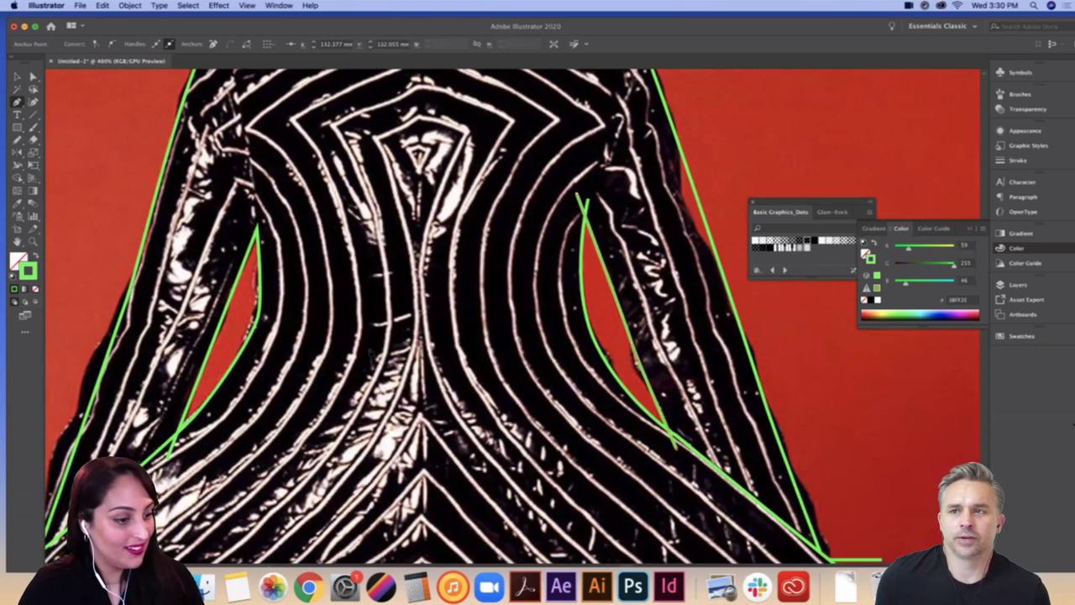
{"action": "scroll", "coordinate": [369, 432], "scroll_direction": "down", "scroll_amount": 3}
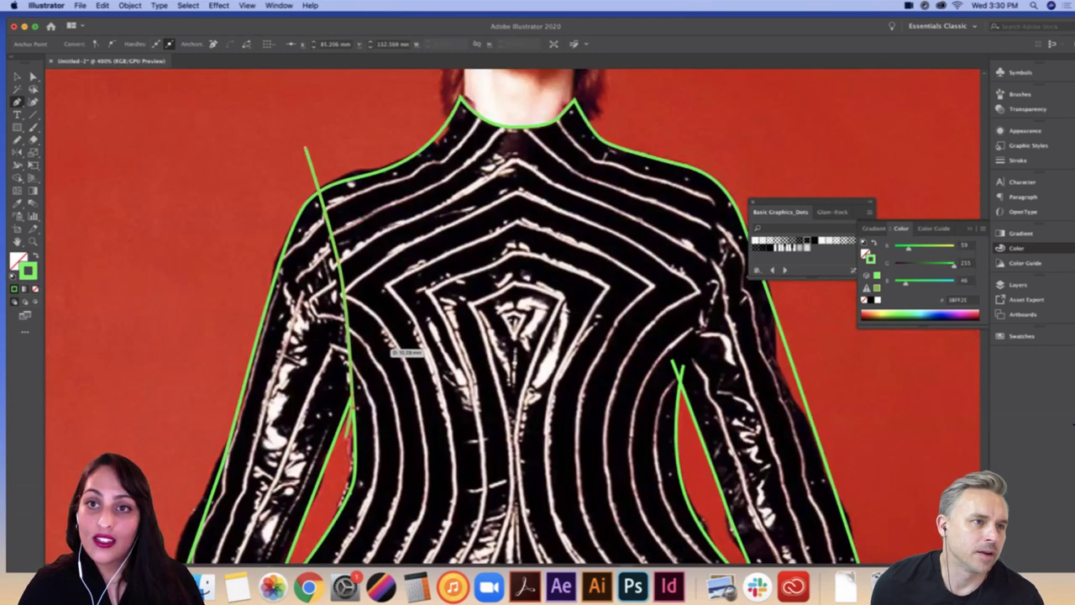
Step: Review the traced jumpsuit outline from the collar down to the trouser hems at 150% zoom
{"action": "scroll", "coordinate": [526, 316], "scroll_direction": "up", "scroll_amount": 3}
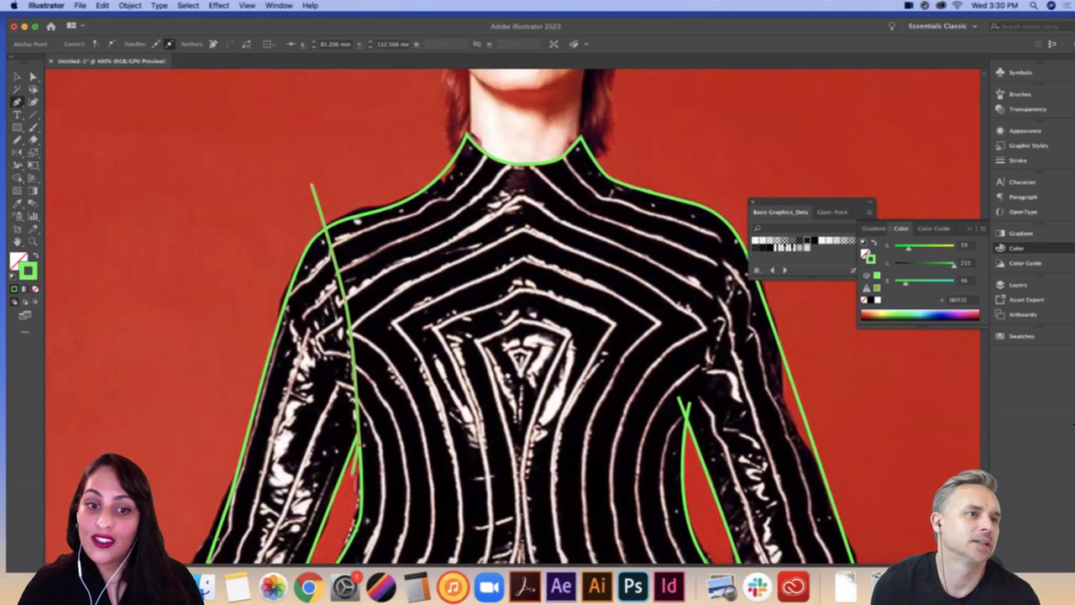
{"action": "scroll", "coordinate": [513, 341], "scroll_direction": "up", "scroll_amount": 1}
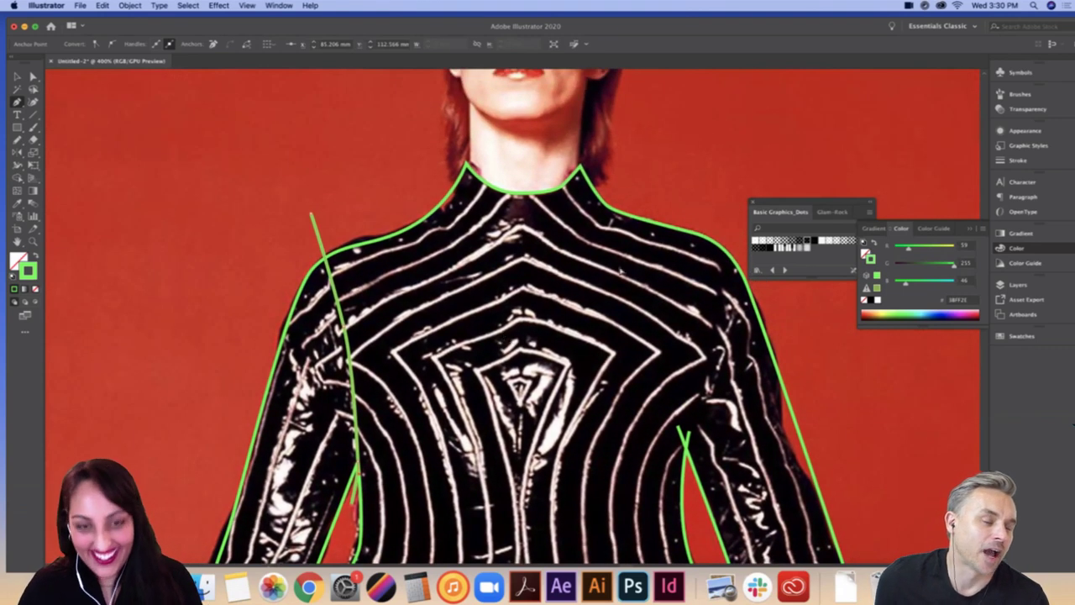
{"action": "scroll", "coordinate": [620, 271], "scroll_direction": "up", "scroll_amount": 7}
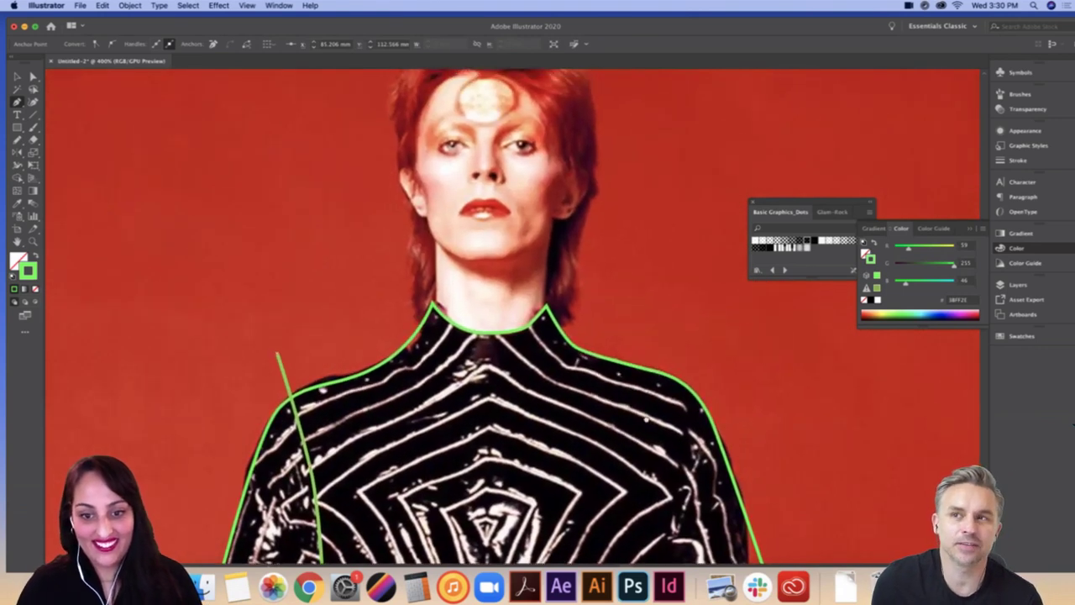
{"action": "scroll", "coordinate": [602, 214], "scroll_direction": "down", "scroll_amount": 2}
{"action": "key", "text": "super+minus"}
{"action": "key", "text": "super+minus"}
{"action": "key", "text": "super+minus"}
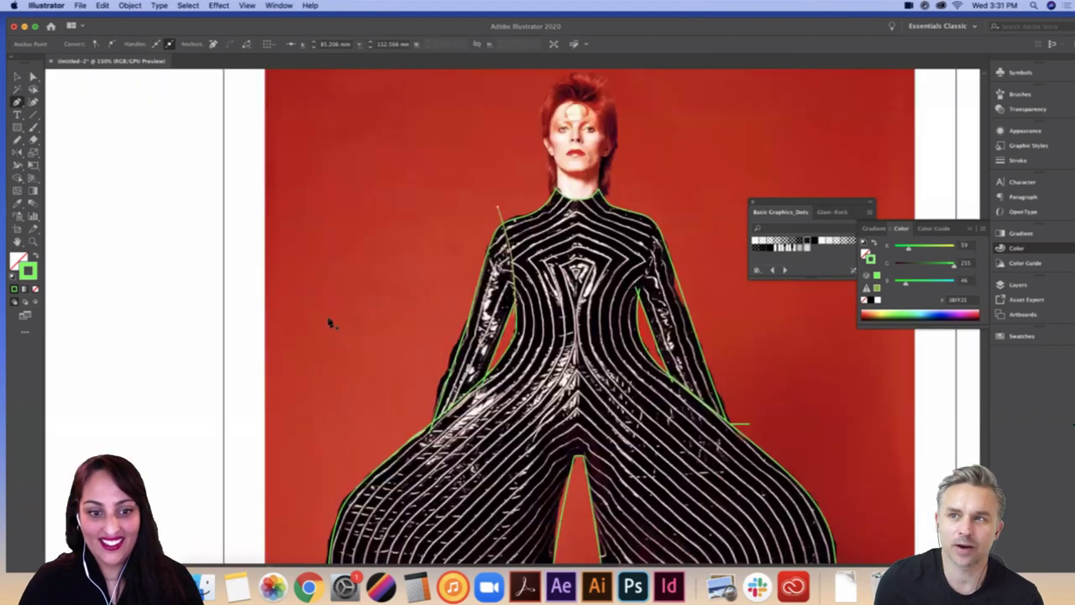
{"action": "scroll", "coordinate": [329, 321], "scroll_direction": "down", "scroll_amount": 3}
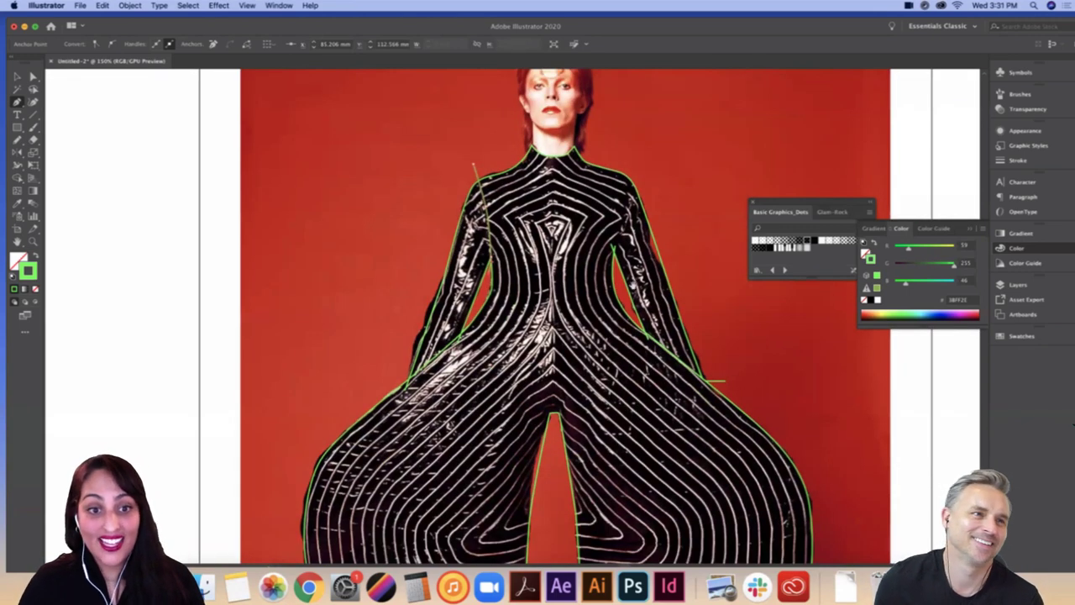
{"action": "scroll", "coordinate": [521, 315], "scroll_direction": "down", "scroll_amount": 5}
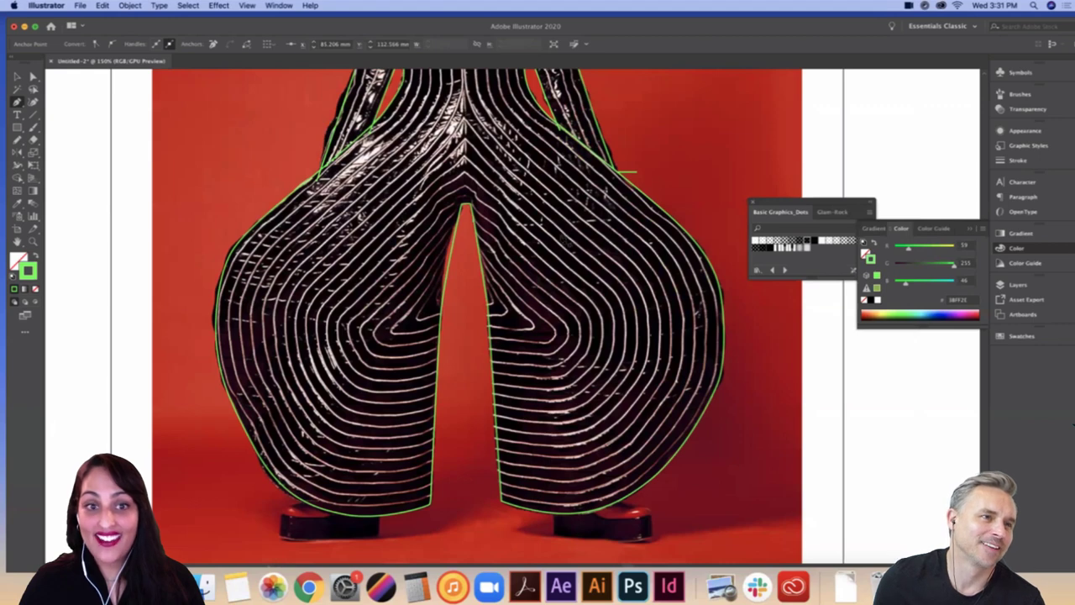
{"action": "scroll", "coordinate": [558, 210], "scroll_direction": "down", "scroll_amount": 2}
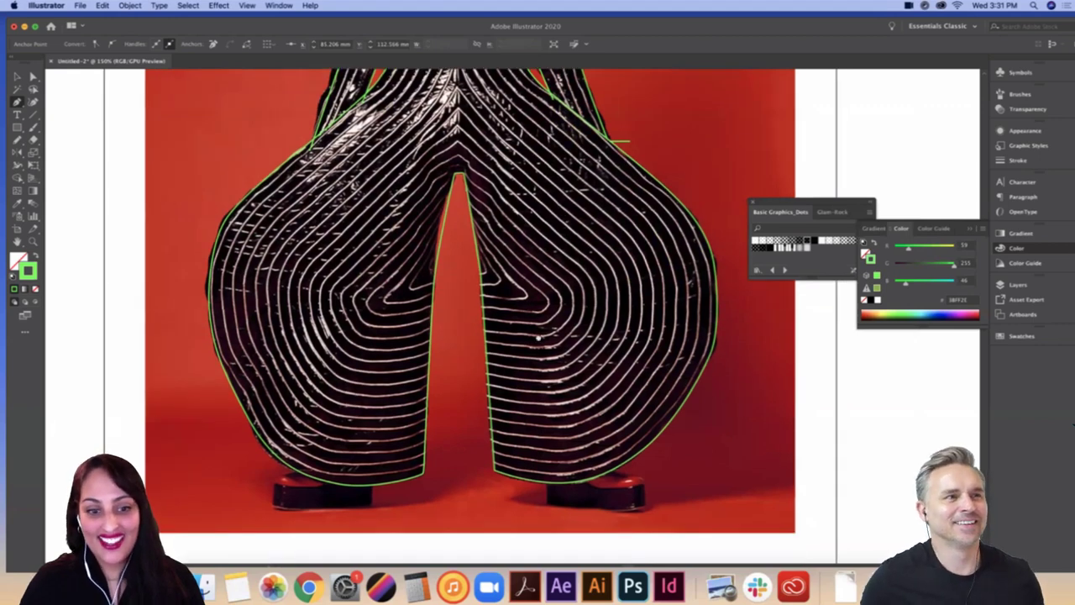
{"action": "scroll", "coordinate": [626, 151], "scroll_direction": "up", "scroll_amount": 3}
{"action": "scroll", "coordinate": [626, 155], "scroll_direction": "up", "scroll_amount": 4}
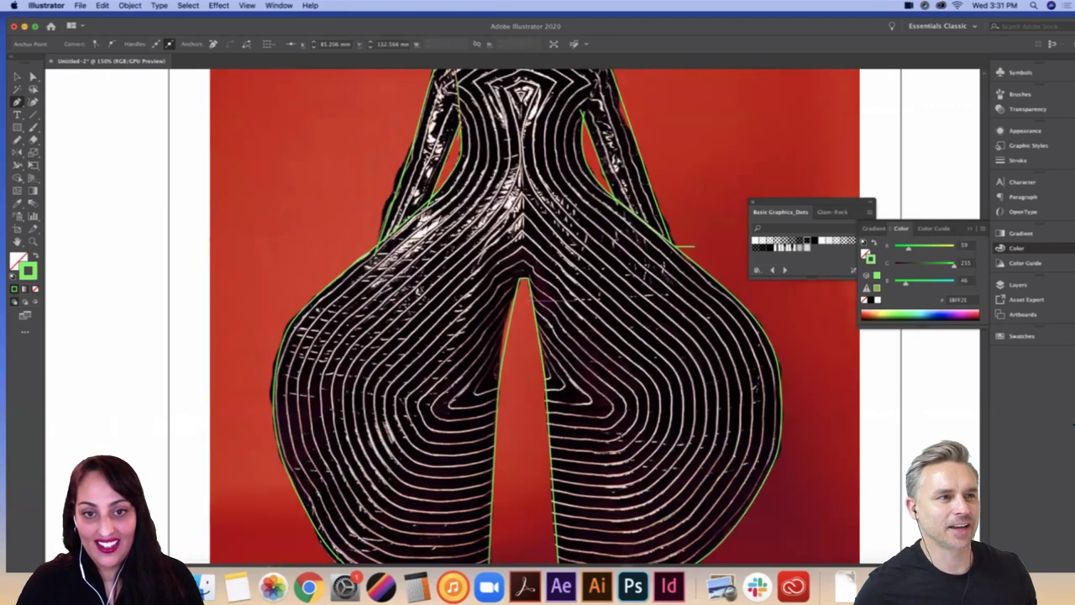
{"action": "scroll", "coordinate": [675, 189], "scroll_direction": "up", "scroll_amount": 2}
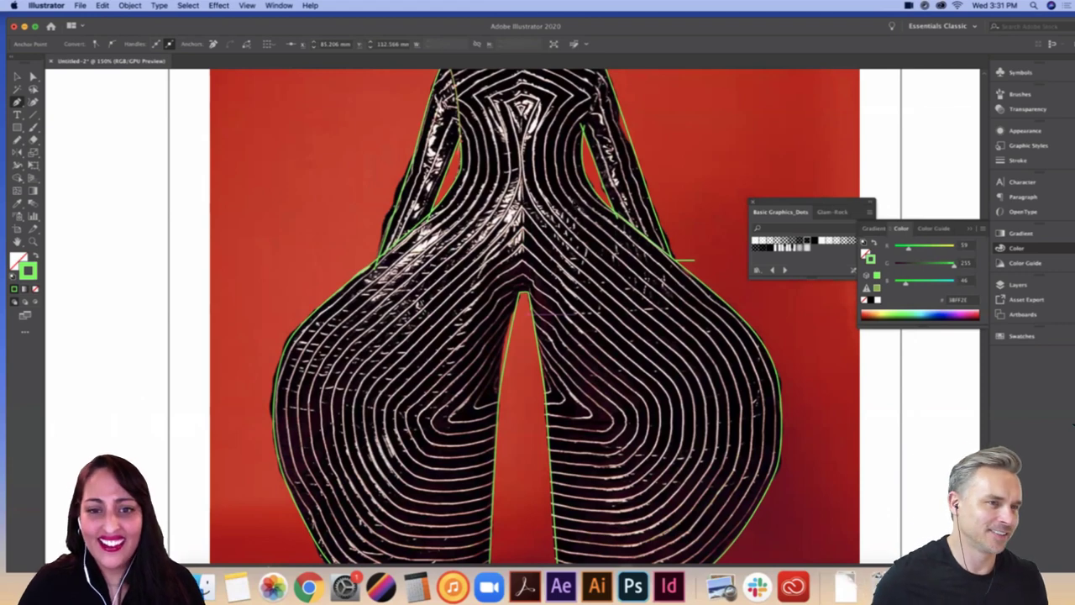
{"action": "scroll", "coordinate": [586, 223], "scroll_direction": "down", "scroll_amount": 2}
{"action": "scroll", "coordinate": [561, 398], "scroll_direction": "down", "scroll_amount": 3}
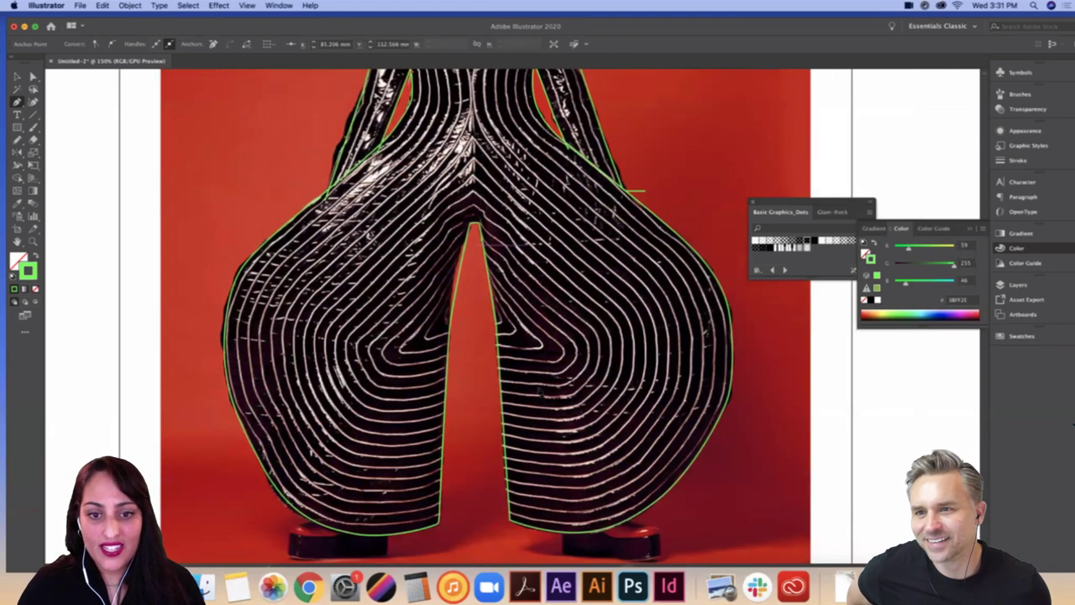
Step: Extend the sleeve paths on the photo's right side, raising the inner edge's armpit end and the seam's shoulder end slightly further past the outline
{"action": "left_click", "coordinate": [578, 205]}
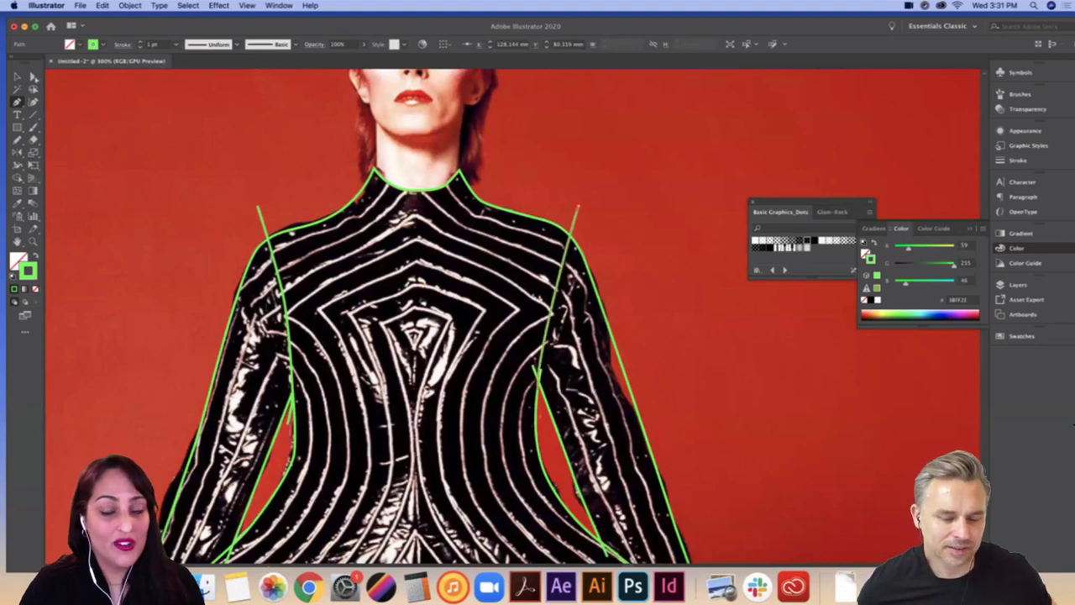
{"action": "left_click", "coordinate": [539, 377]}
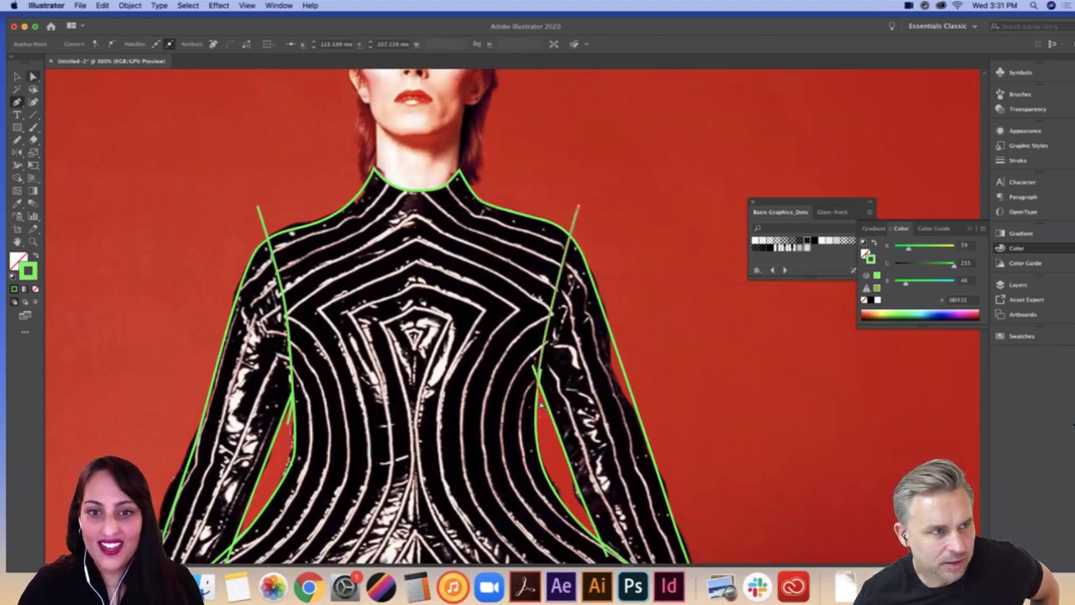
{"action": "left_click_drag", "start_coordinate": [578, 207], "coordinate": [581, 191]}
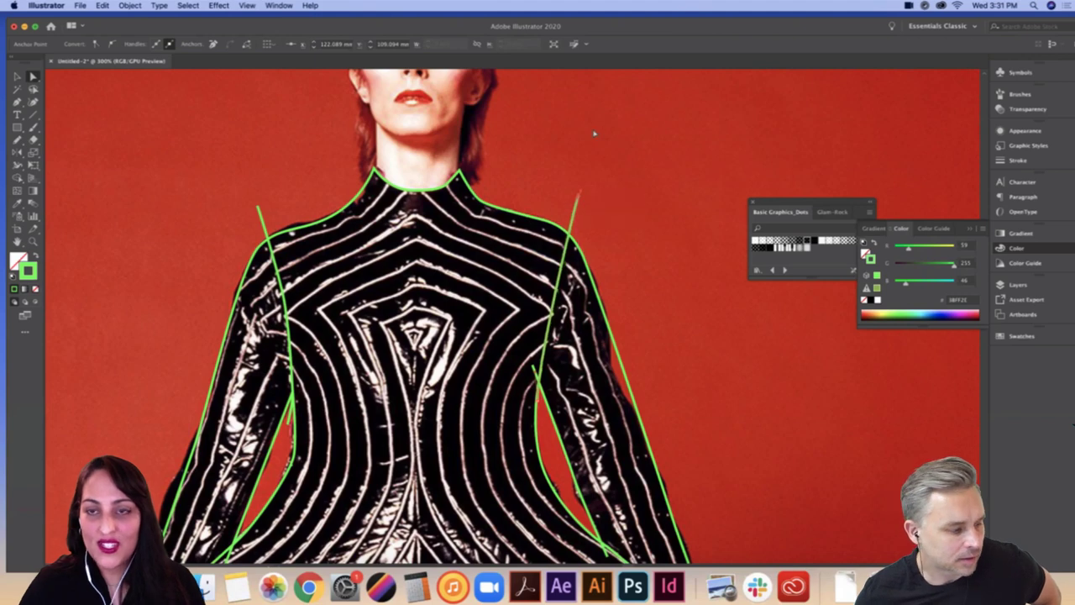
Step: Examine the head, neck and collar area of the photo up close to plan the face tracing
{"action": "scroll", "coordinate": [599, 249], "scroll_direction": "up", "scroll_amount": 5}
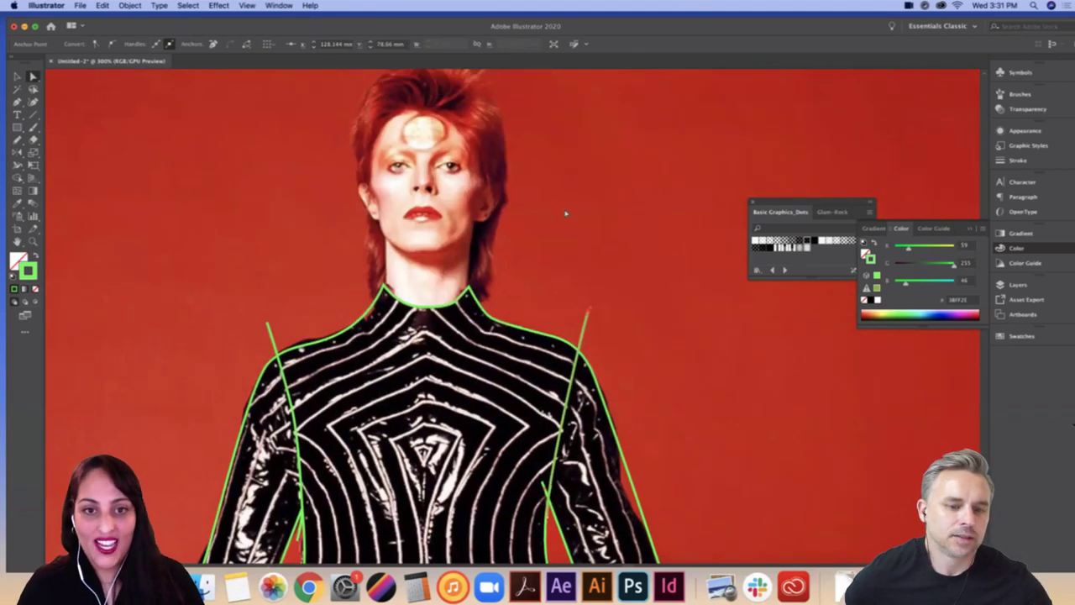
{"action": "scroll", "coordinate": [643, 269], "scroll_direction": "up", "scroll_amount": 2}
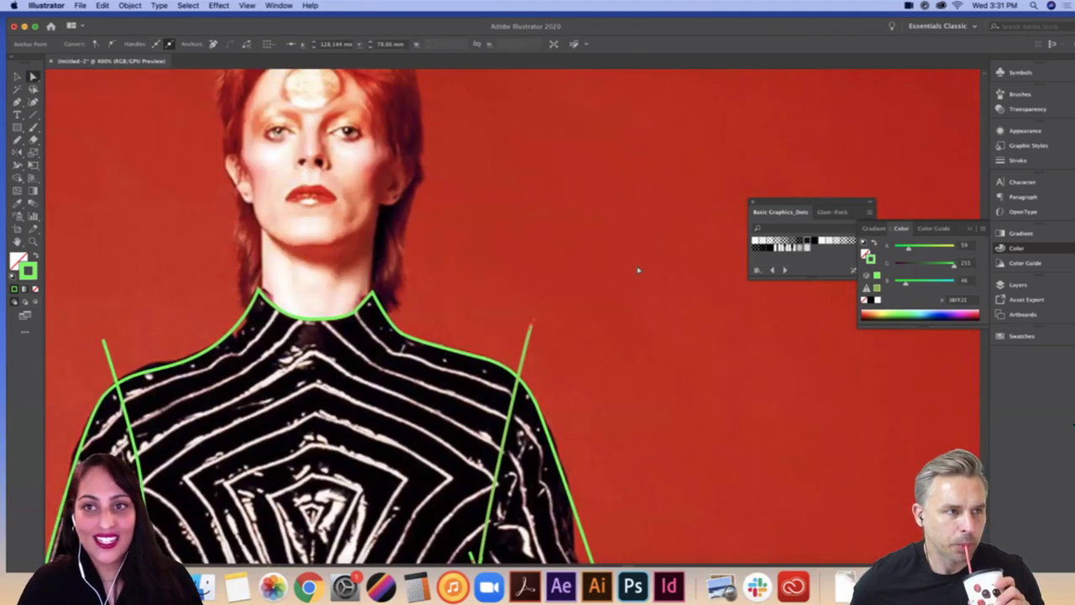
{"action": "scroll", "coordinate": [638, 271], "scroll_direction": "up", "scroll_amount": 4}
{"action": "scroll", "coordinate": [638, 270], "scroll_direction": "left", "scroll_amount": 6}
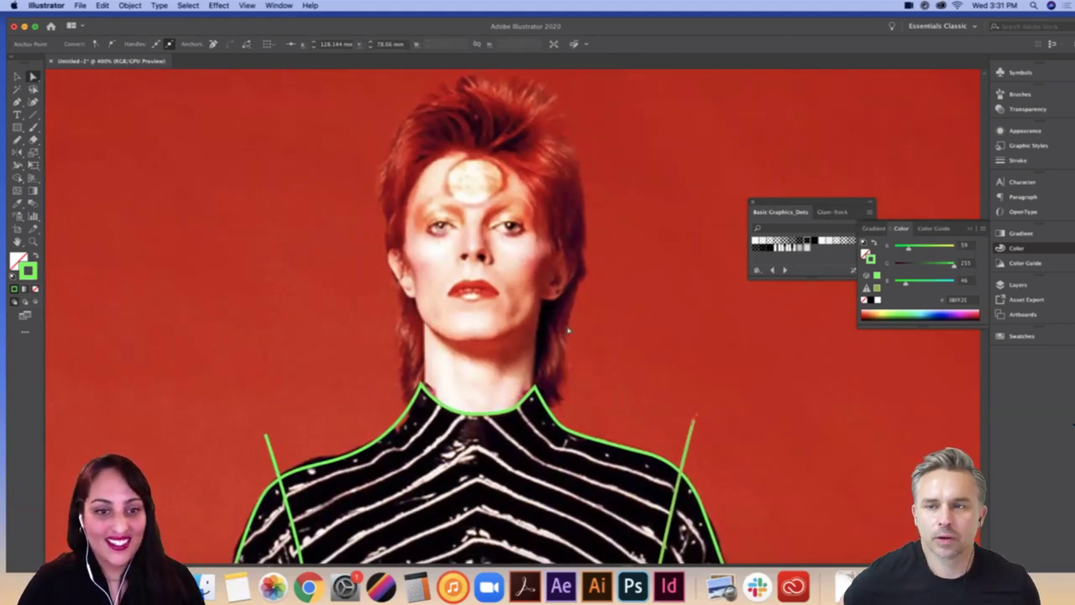
{"action": "scroll", "coordinate": [335, 329], "scroll_direction": "down", "scroll_amount": 4}
{"action": "scroll", "coordinate": [335, 328], "scroll_direction": "right", "scroll_amount": 6}
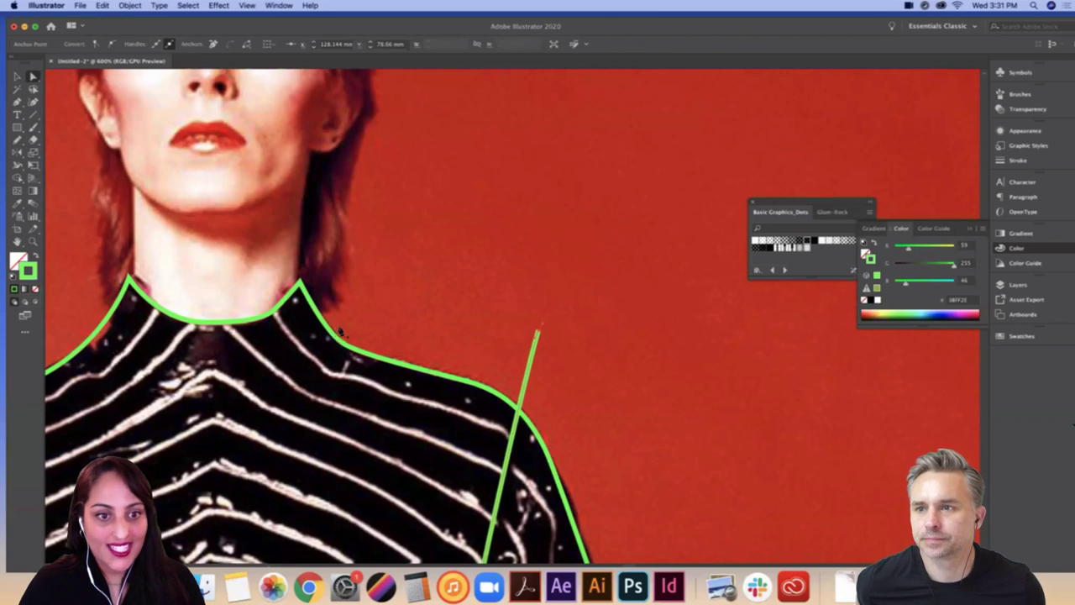
{"action": "scroll", "coordinate": [340, 332], "scroll_direction": "left", "scroll_amount": 6}
{"action": "scroll", "coordinate": [340, 332], "scroll_direction": "up", "scroll_amount": 2}
{"action": "scroll", "coordinate": [588, 400], "scroll_direction": "up", "scroll_amount": 2}
{"action": "scroll", "coordinate": [588, 400], "scroll_direction": "right", "scroll_amount": 3}
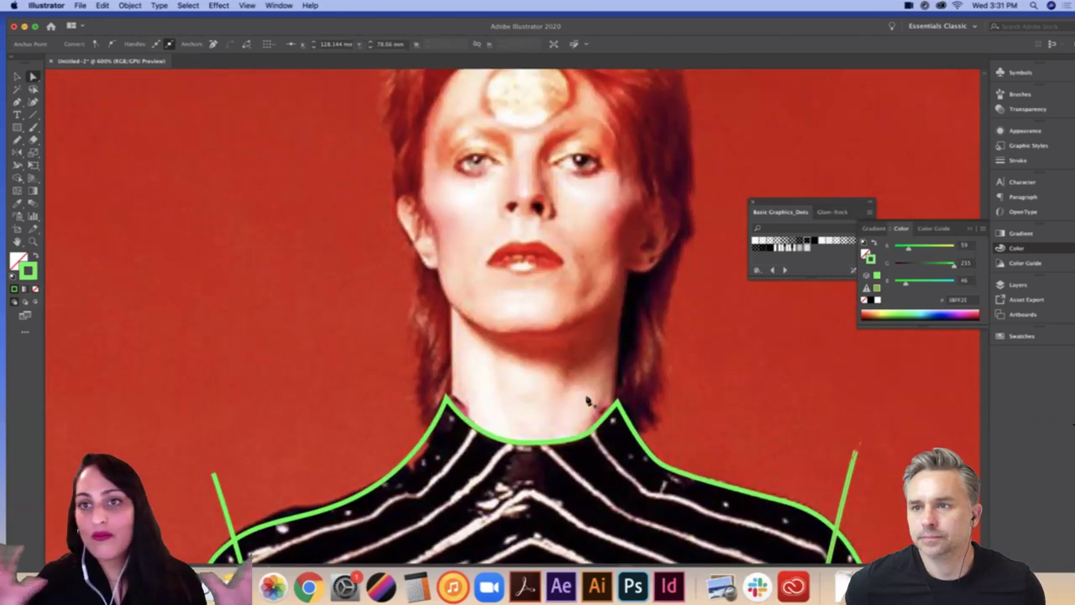
{"action": "scroll", "coordinate": [588, 400], "scroll_direction": "up", "scroll_amount": 2}
{"action": "scroll", "coordinate": [588, 401], "scroll_direction": "left", "scroll_amount": 1}
Step: Draw the two sides of the neck as separate straight paths with the Pen tool, each from the jaw to just below the collar point
{"action": "key", "text": "p"}
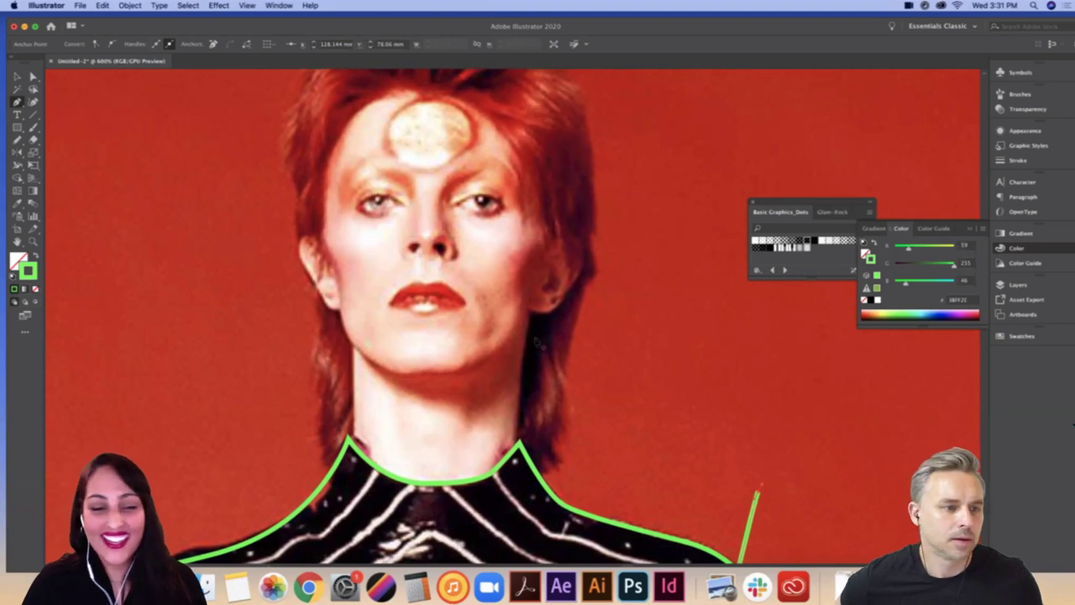
{"action": "scroll", "coordinate": [535, 345], "scroll_direction": "up", "scroll_amount": 2}
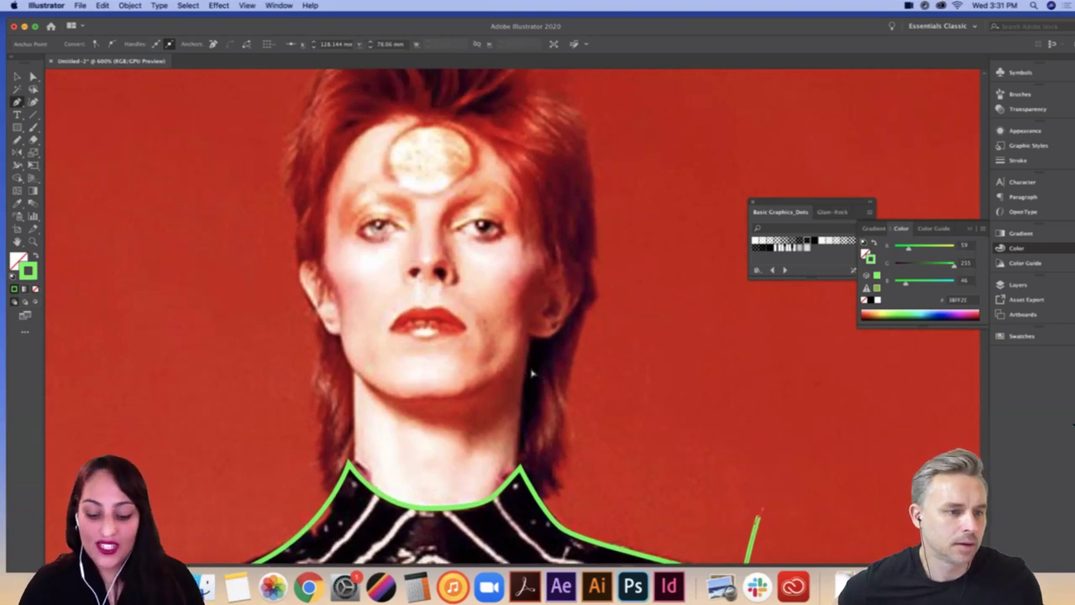
{"action": "scroll", "coordinate": [669, 374], "scroll_direction": "down", "scroll_amount": 8}
{"action": "scroll", "coordinate": [670, 375], "scroll_direction": "right", "scroll_amount": 10}
{"action": "scroll", "coordinate": [596, 506], "scroll_direction": "up", "scroll_amount": 1}
{"action": "scroll", "coordinate": [596, 506], "scroll_direction": "left", "scroll_amount": 2}
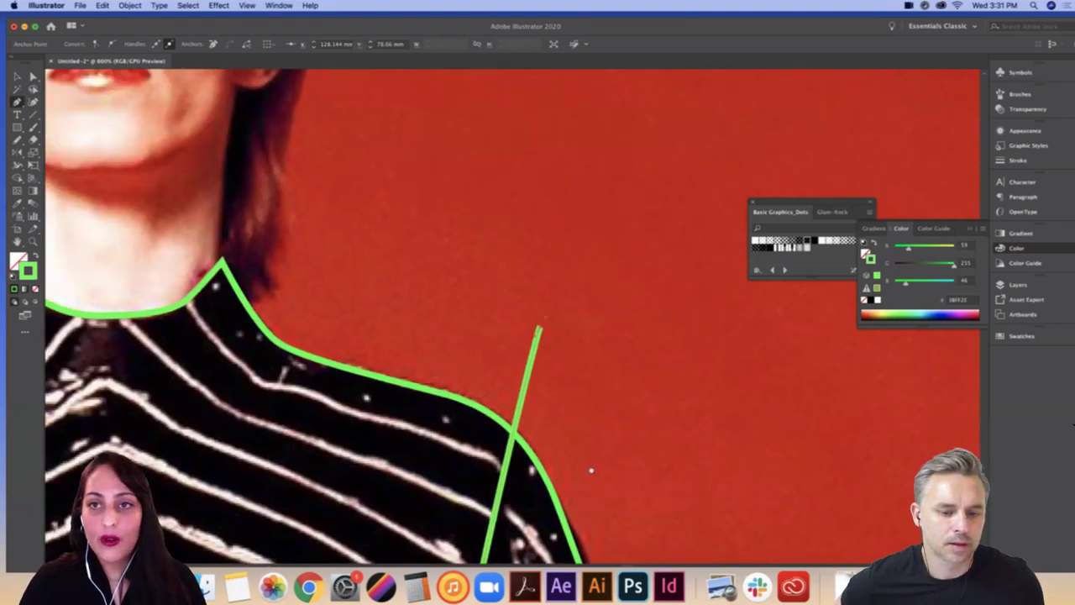
{"action": "scroll", "coordinate": [591, 471], "scroll_direction": "up", "scroll_amount": 8}
{"action": "scroll", "coordinate": [591, 471], "scroll_direction": "left", "scroll_amount": 10}
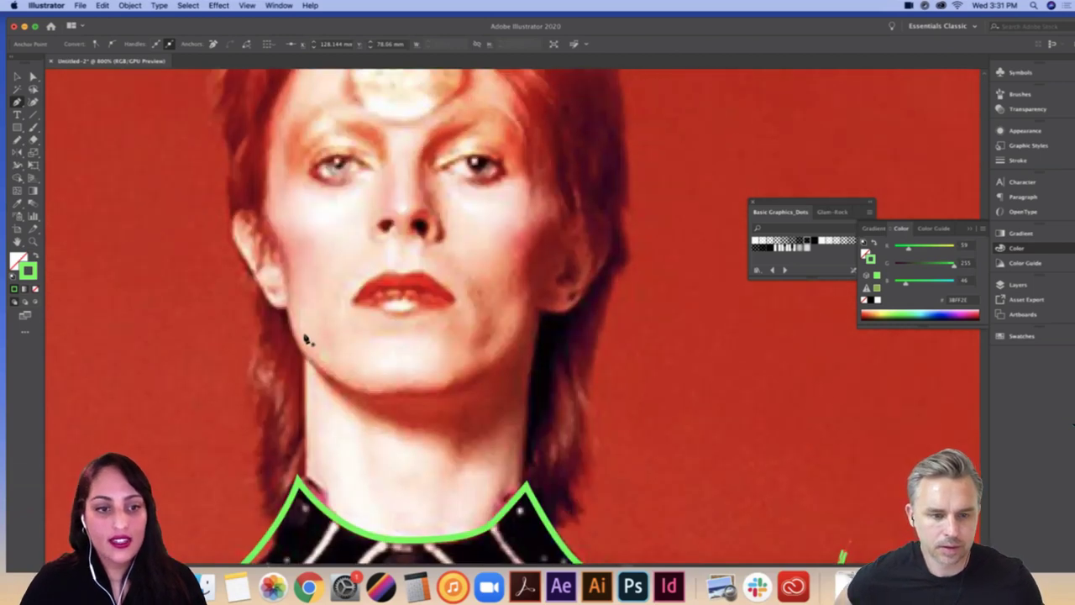
{"action": "scroll", "coordinate": [307, 339], "scroll_direction": "up", "scroll_amount": 2}
{"action": "scroll", "coordinate": [307, 339], "scroll_direction": "down", "scroll_amount": 3}
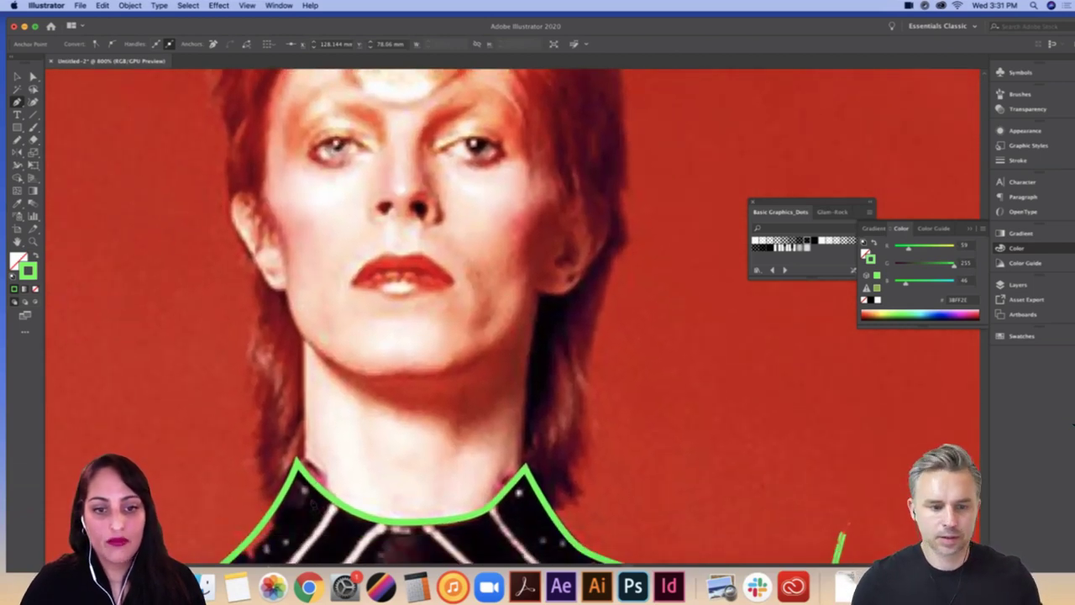
{"action": "left_click", "coordinate": [304, 335]}
{"action": "left_click", "coordinate": [304, 503]}
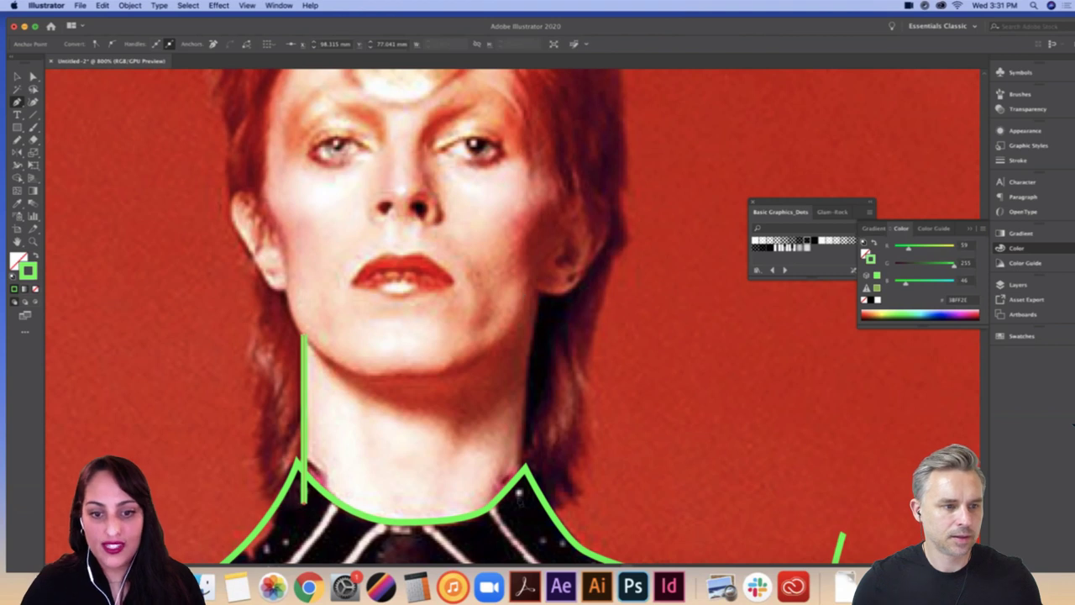
{"action": "left_click", "coordinate": [524, 293]}
{"action": "left_click", "coordinate": [521, 508]}
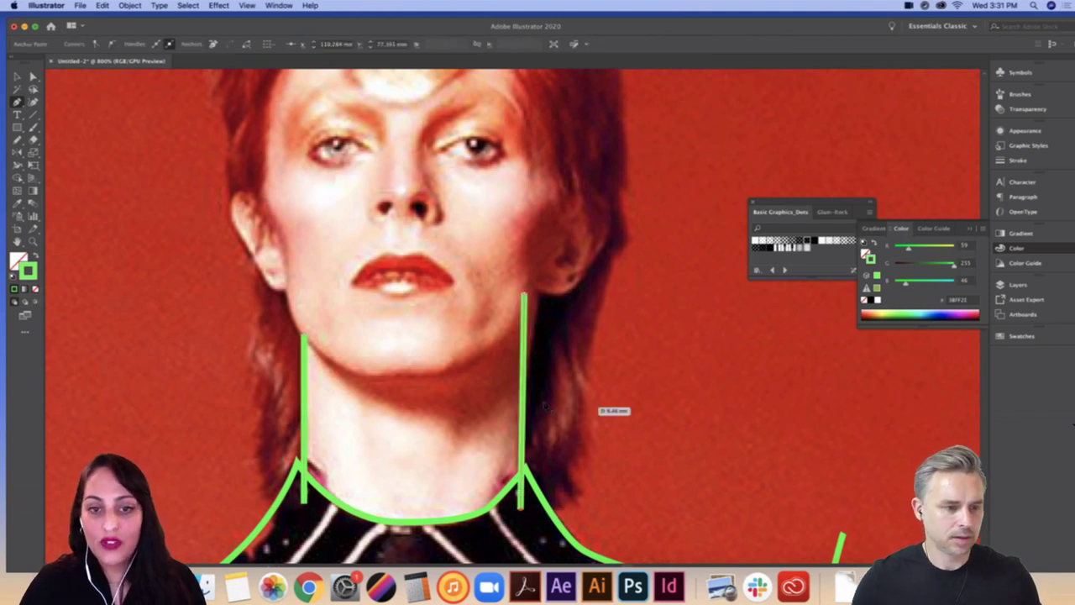
Step: Start the face path under the chin and trace the jawline up to the earlobe on the photo's left side
{"action": "scroll", "coordinate": [619, 285], "scroll_direction": "up", "scroll_amount": 5}
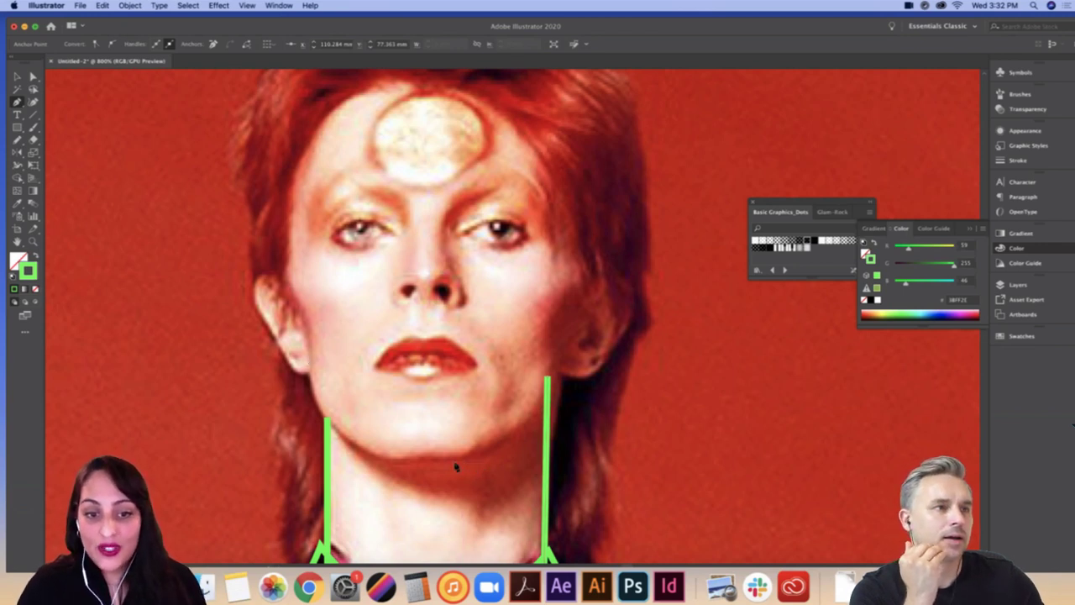
{"action": "left_click_drag", "start_coordinate": [456, 467], "coordinate": [387, 466]}
{"action": "left_click", "coordinate": [385, 463]}
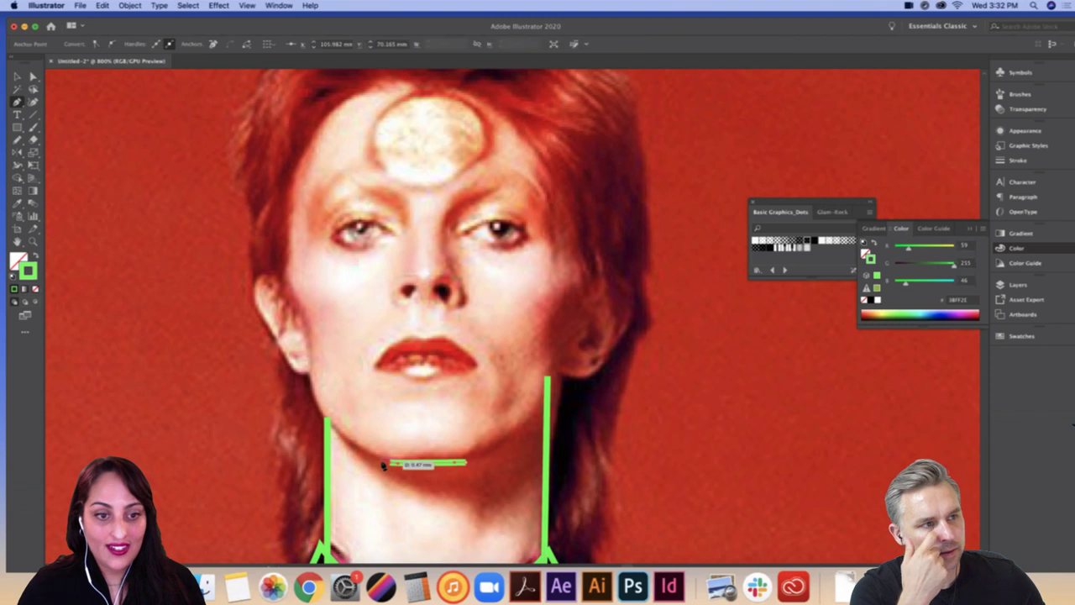
{"action": "left_click_drag", "start_coordinate": [317, 413], "coordinate": [309, 380]}
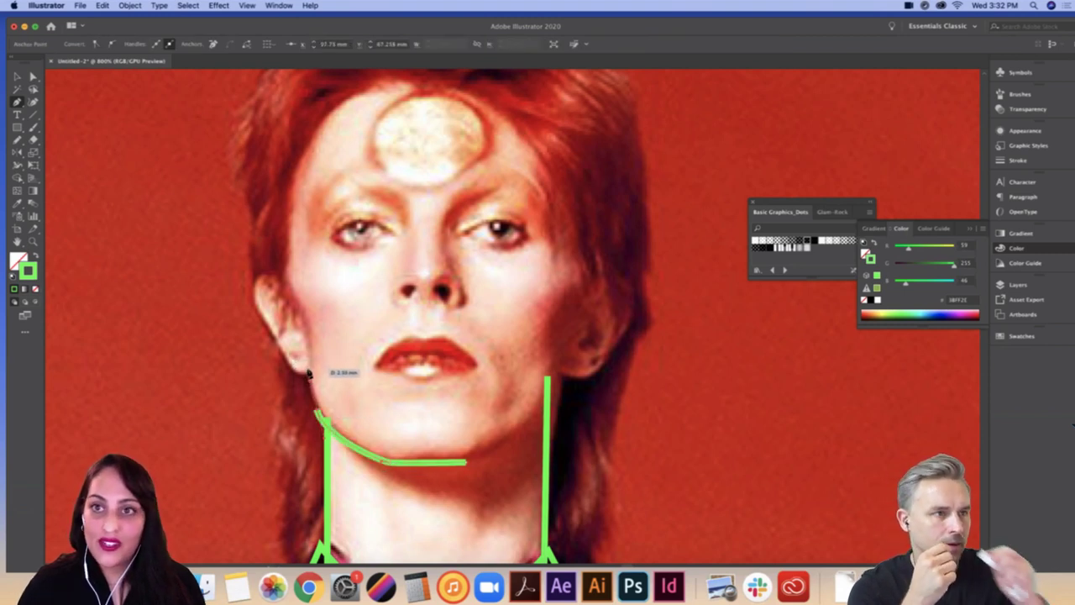
{"action": "left_click", "coordinate": [308, 374]}
Step: Continue the face path around the ear on the photo's left side and straight up the temple to the hairline
{"action": "mouse_move", "coordinate": [281, 349]}
{"action": "left_mouse_down"}
{"action": "mouse_move", "coordinate": [260, 284]}
{"action": "mouse_move", "coordinate": [290, 278]}
{"action": "mouse_move", "coordinate": [294, 289]}
{"action": "mouse_move", "coordinate": [304, 269]}
{"action": "left_mouse_up"}
{"action": "left_click_drag", "start_coordinate": [315, 184], "coordinate": [306, 282]}
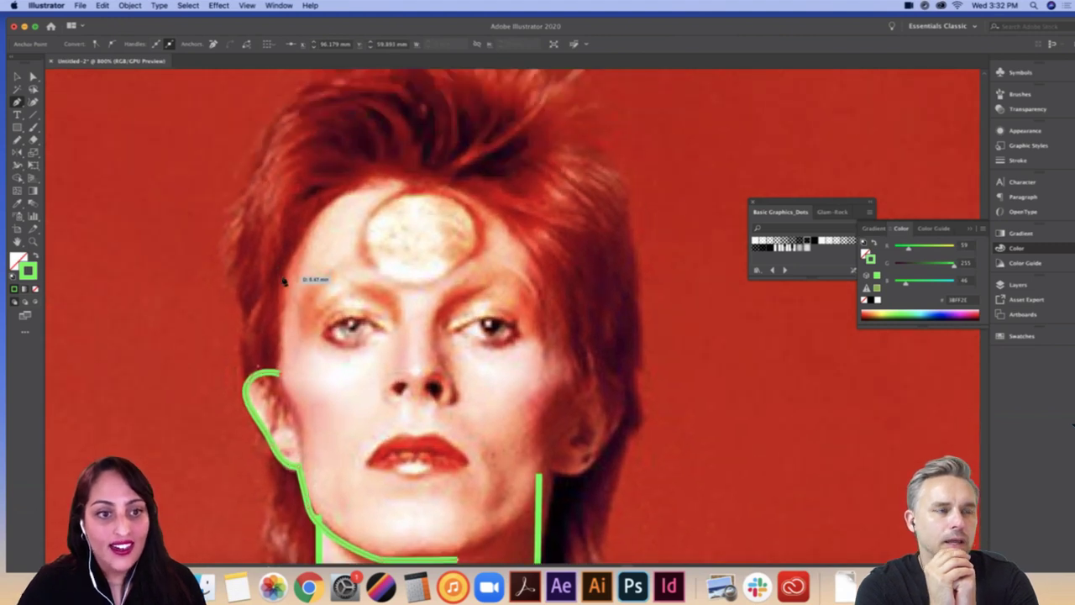
{"action": "left_click", "coordinate": [283, 268], "text": "super"}
{"action": "left_click", "coordinate": [284, 267]}
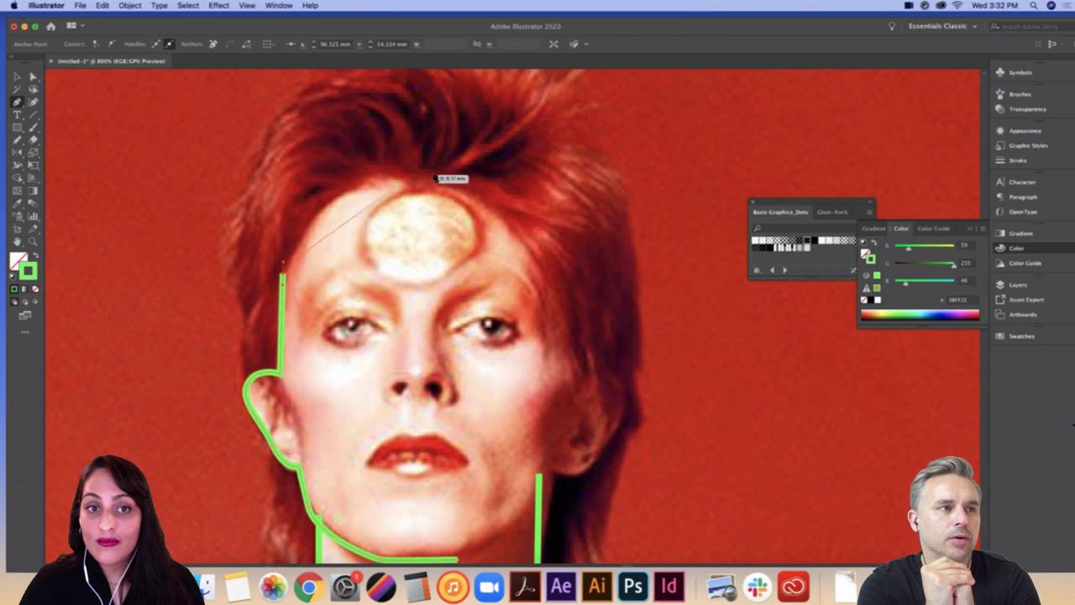
Step: Arc the face path over the forehead, down the opposite temple and around the ear to meet the top of the neck line
{"action": "left_click_drag", "start_coordinate": [496, 179], "coordinate": [556, 177]}
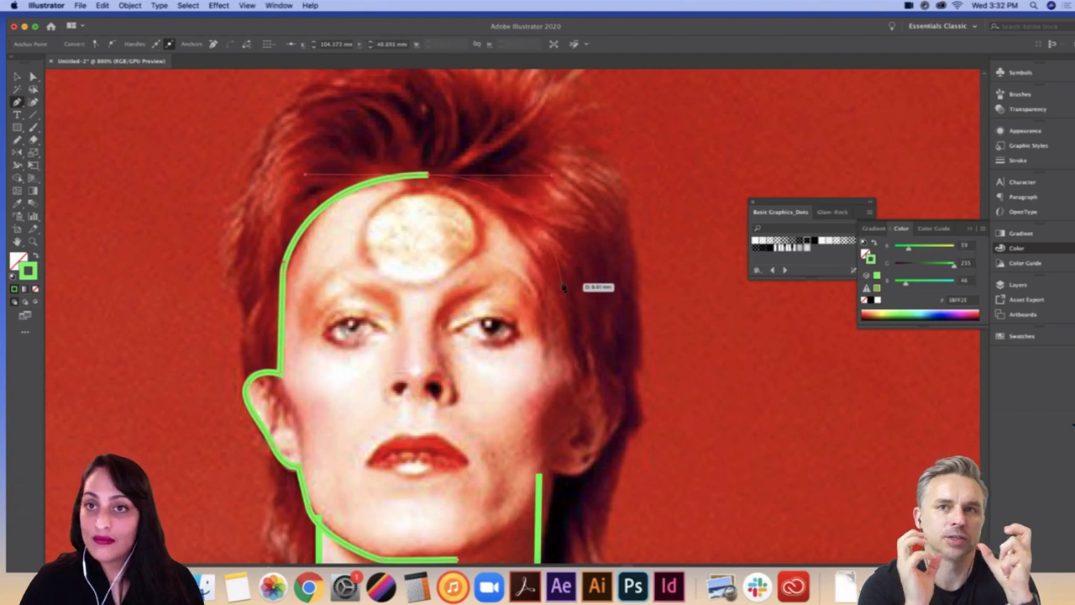
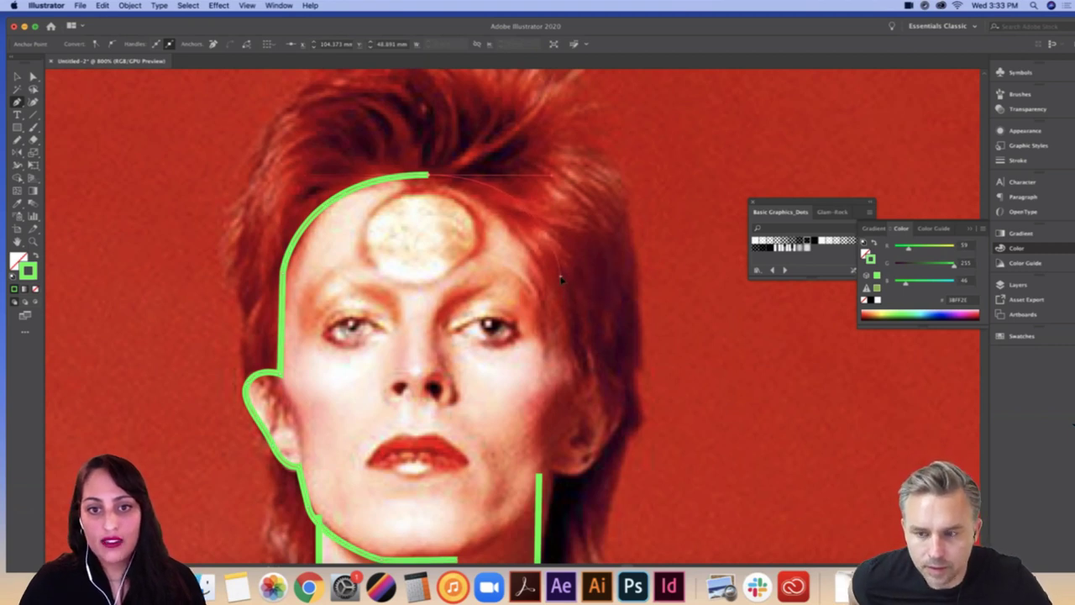
{"action": "left_click", "coordinate": [562, 276]}
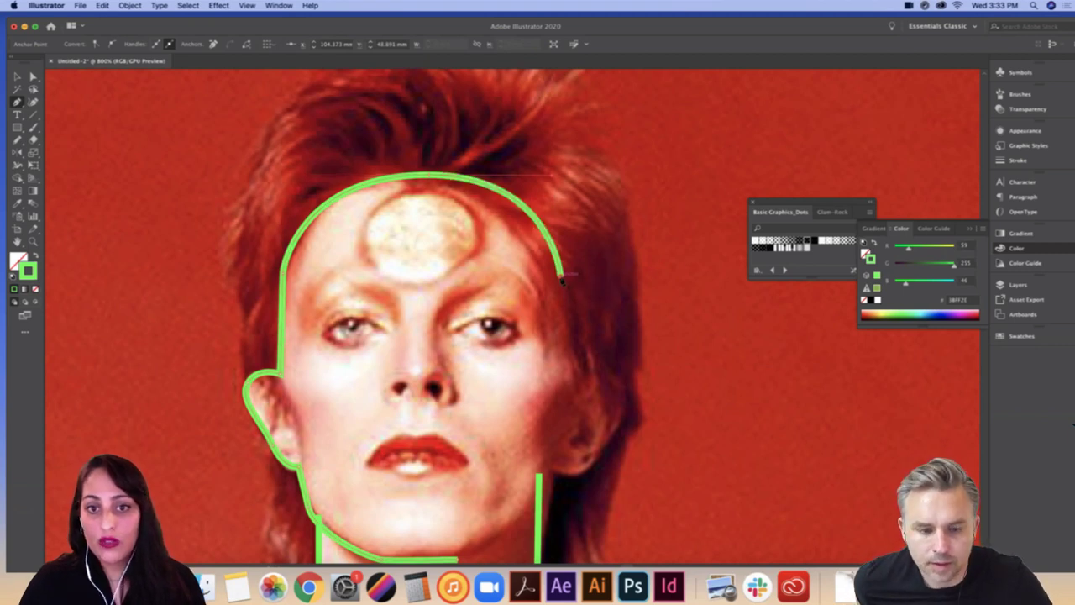
{"action": "left_click", "coordinate": [562, 349]}
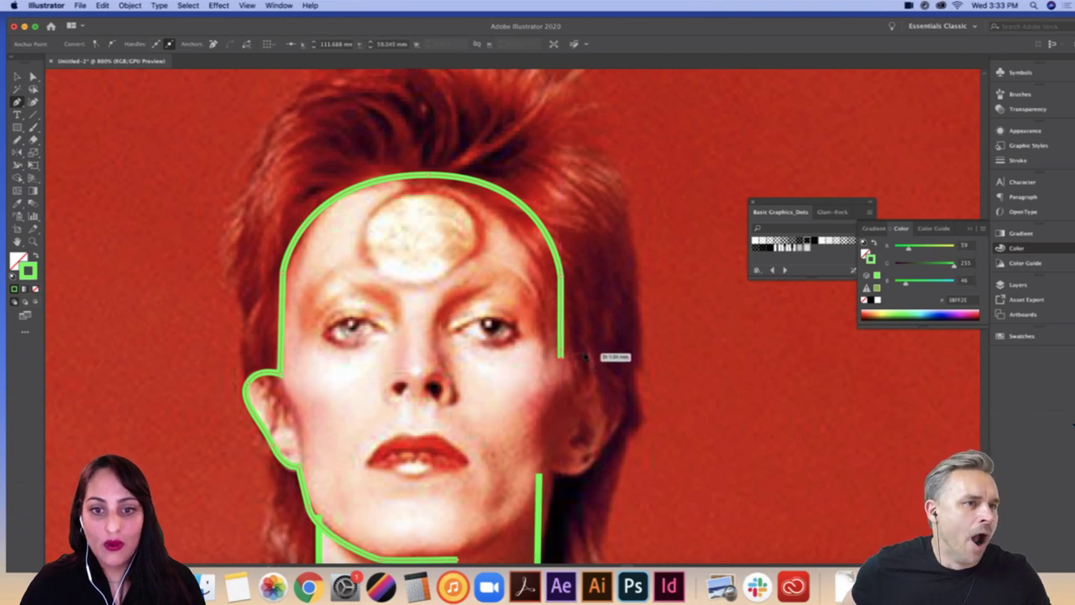
{"action": "mouse_move", "coordinate": [562, 356]}
{"action": "left_mouse_down"}
{"action": "mouse_move", "coordinate": [610, 406]}
{"action": "mouse_move", "coordinate": [594, 419]}
{"action": "mouse_move", "coordinate": [600, 404]}
{"action": "mouse_move", "coordinate": [562, 393]}
{"action": "mouse_move", "coordinate": [561, 366]}
{"action": "mouse_move", "coordinate": [629, 409]}
{"action": "mouse_move", "coordinate": [580, 434]}
{"action": "left_mouse_up"}
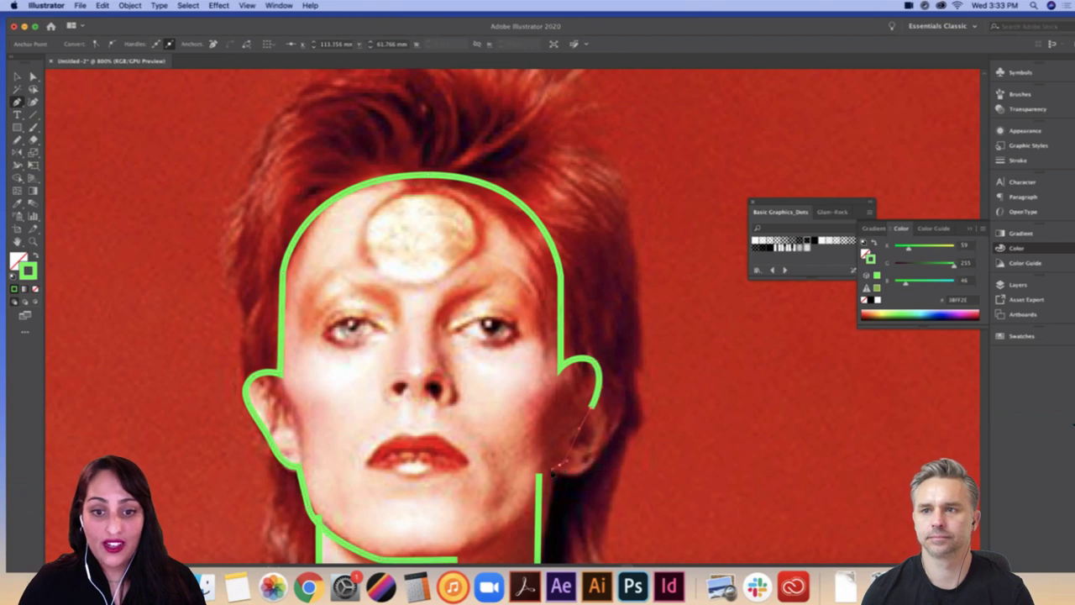
{"action": "left_click_drag", "start_coordinate": [553, 468], "coordinate": [540, 477]}
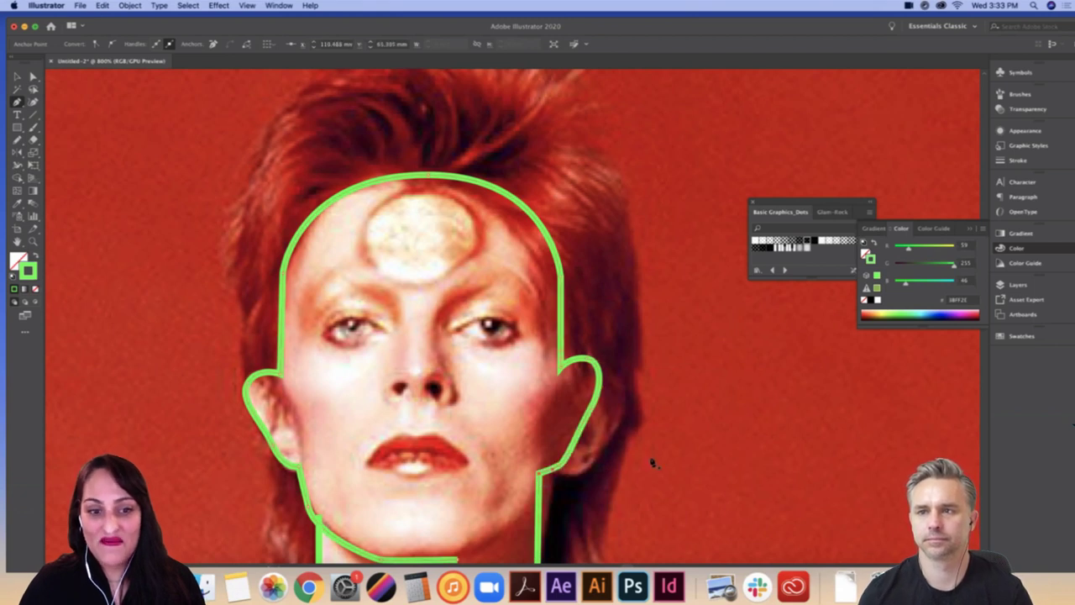
Step: Continue the open chin end along the jaw on the photo's right side, ending just past the neck line
{"action": "scroll", "coordinate": [470, 496], "scroll_direction": "down", "scroll_amount": 3}
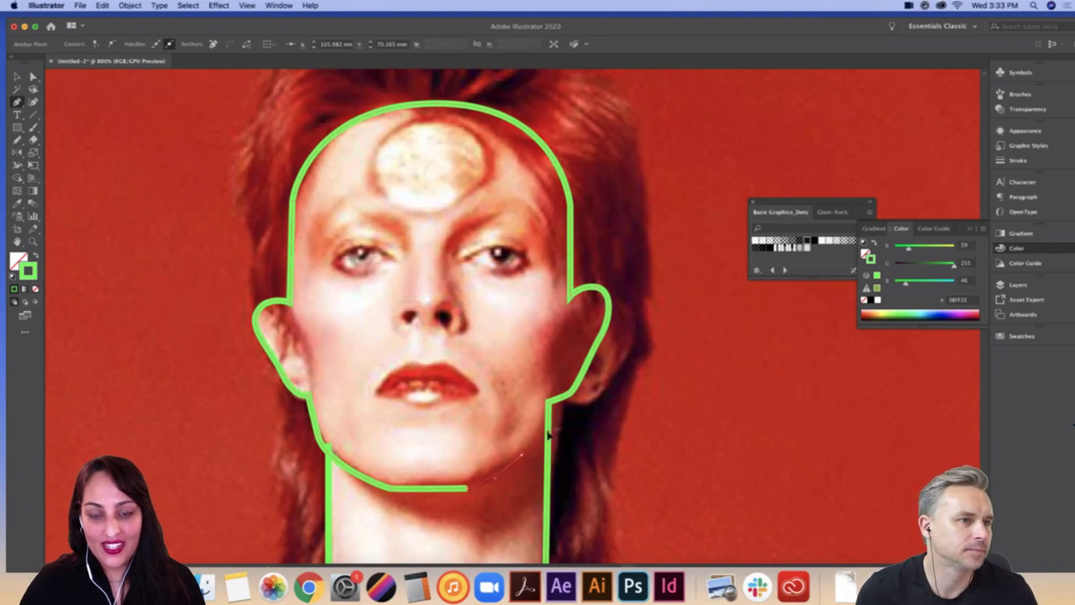
{"action": "left_click_drag", "start_coordinate": [552, 427], "coordinate": [586, 509]}
{"action": "key", "text": "Escape"}
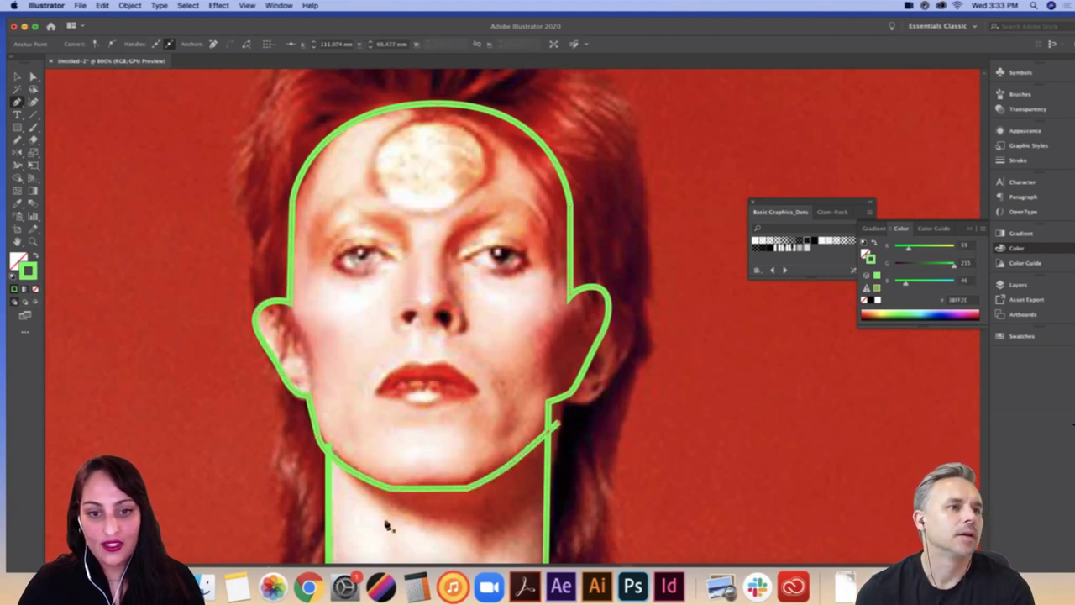
Step: Start the lip path at the upper lip's centre dip and trace over the peak to the mouth corner on the photo's left side
{"action": "scroll", "coordinate": [440, 521], "scroll_direction": "left", "scroll_amount": 5}
{"action": "scroll", "coordinate": [440, 521], "scroll_direction": "up", "scroll_amount": 3}
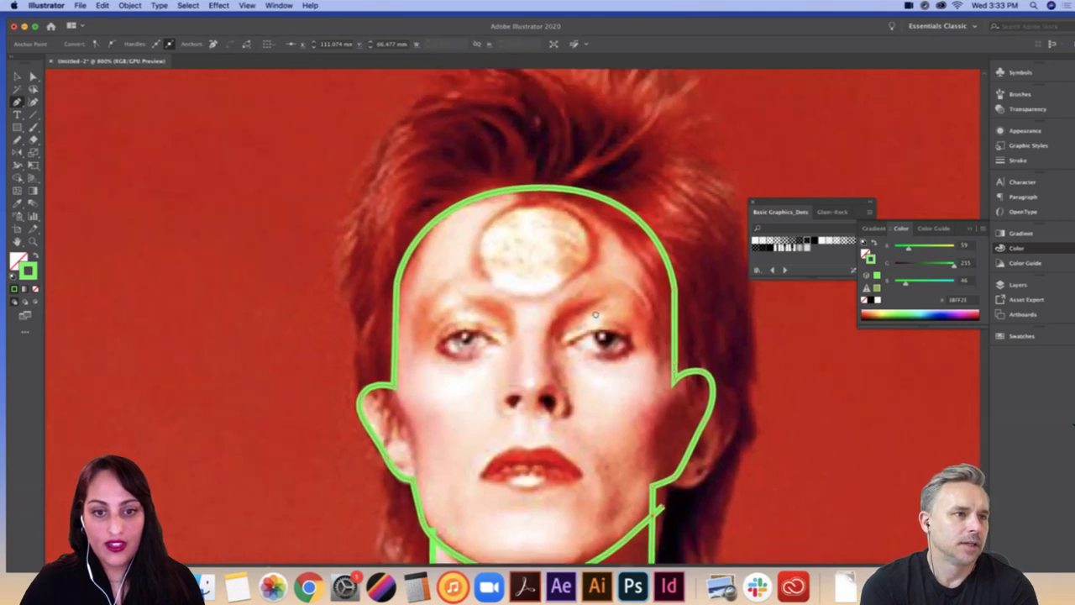
{"action": "key", "text": "super+plus"}
{"action": "left_click_drag", "start_coordinate": [336, 310], "coordinate": [496, 392]}
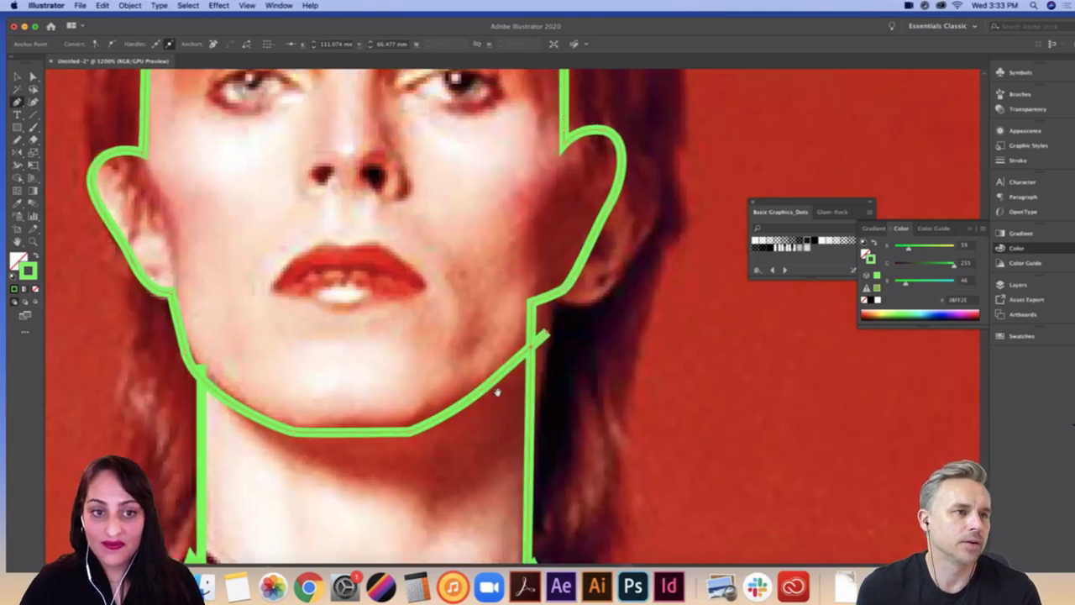
{"action": "mouse_move", "coordinate": [468, 313]}
{"action": "left_mouse_down"}
{"action": "mouse_move", "coordinate": [474, 321]}
{"action": "mouse_move", "coordinate": [466, 316]}
{"action": "left_mouse_up"}
{"action": "key", "text": "super+z"}
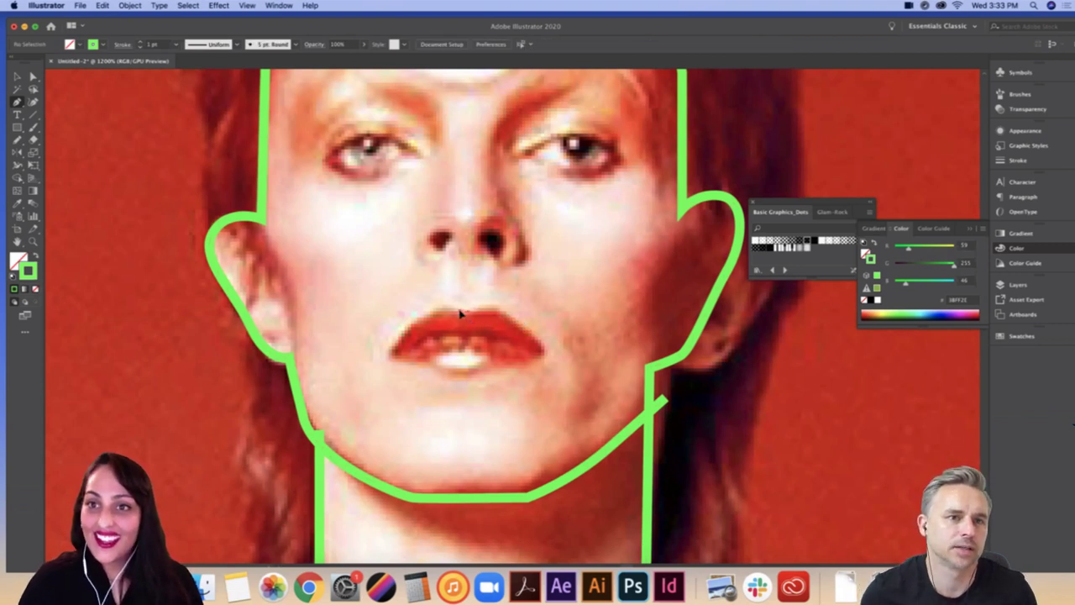
{"action": "left_click_drag", "start_coordinate": [461, 314], "coordinate": [437, 311]}
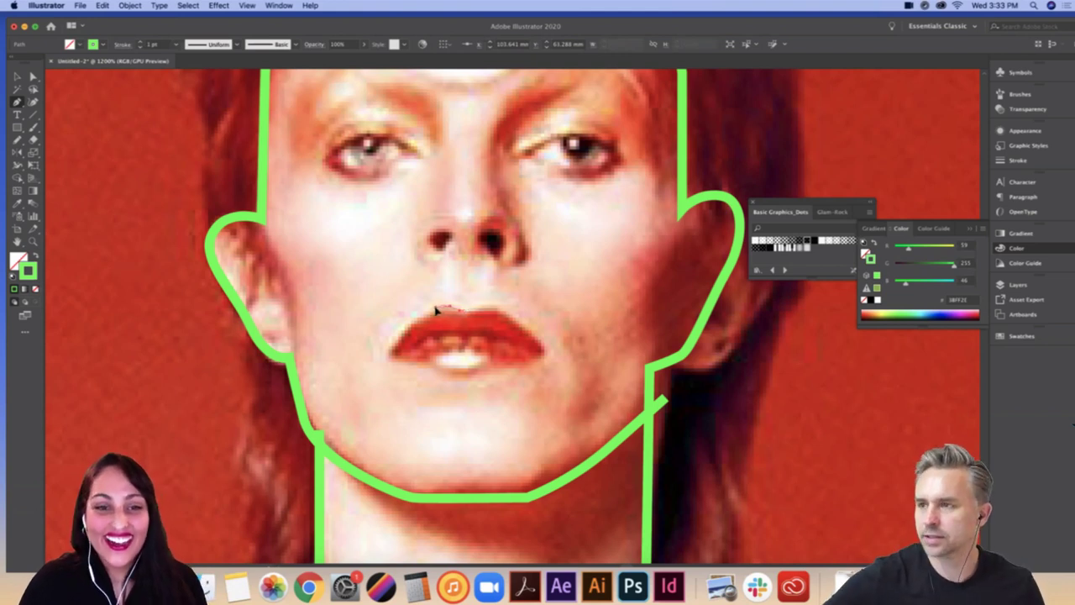
{"action": "left_click", "coordinate": [435, 310]}
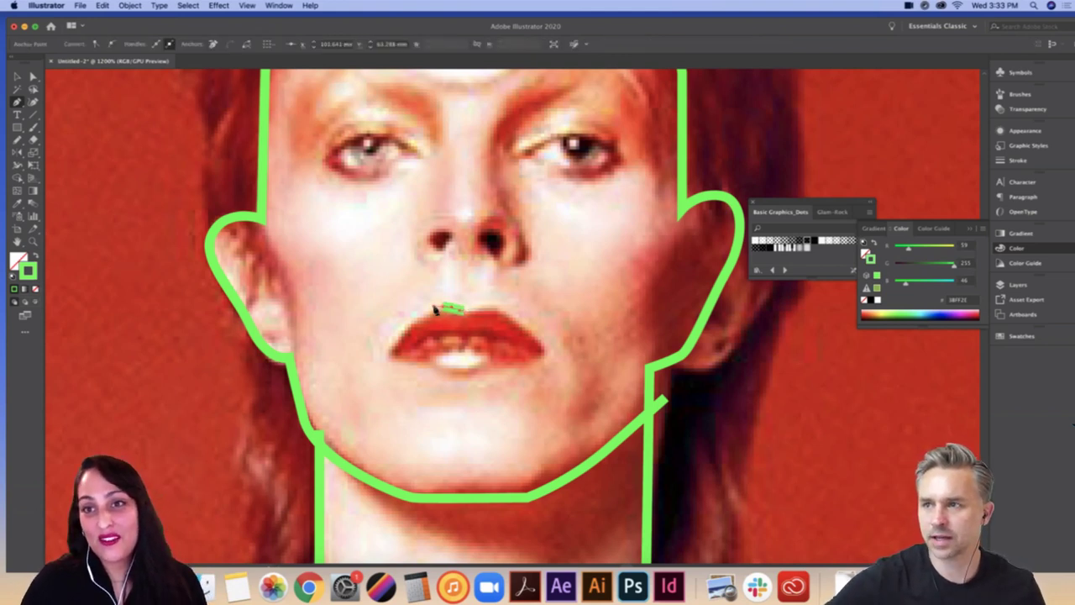
{"action": "mouse_move", "coordinate": [435, 310]}
{"action": "left_mouse_down"}
{"action": "mouse_move", "coordinate": [409, 372]}
{"action": "mouse_move", "coordinate": [391, 346]}
{"action": "left_mouse_up"}
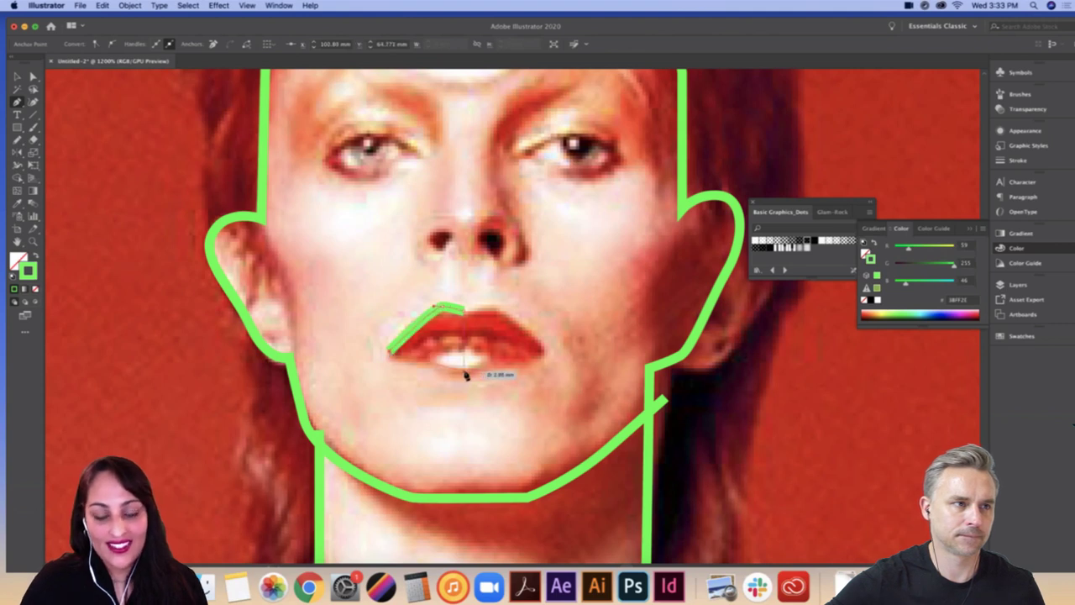
Step: Trace the lower lip to the opposite mouth corner and close the path over the second upper-lip peak
{"action": "left_click_drag", "start_coordinate": [546, 354], "coordinate": [496, 313]}
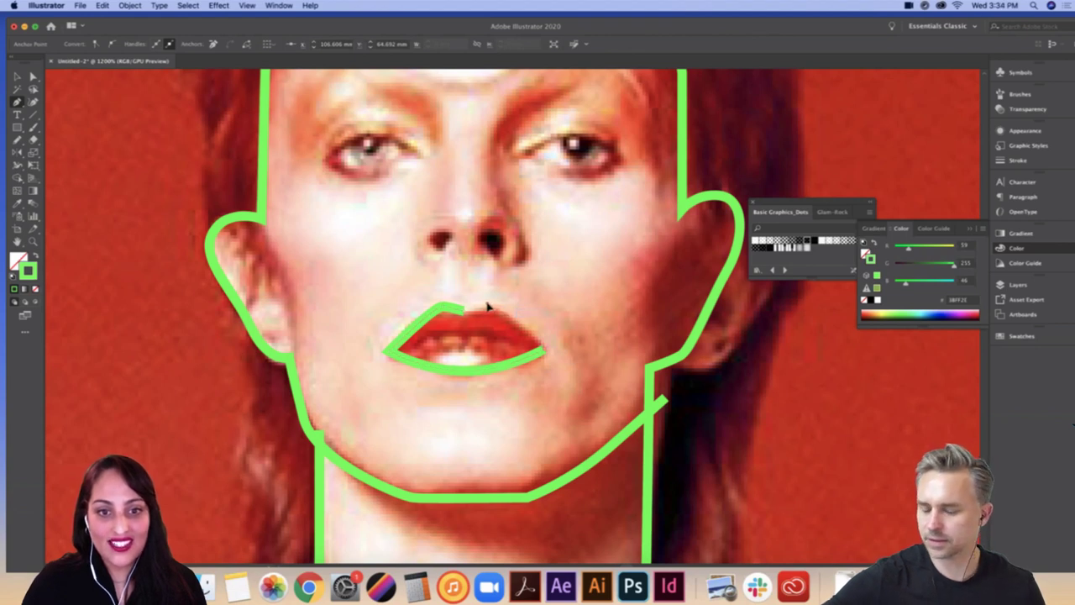
{"action": "left_click", "coordinate": [487, 304]}
{"action": "left_click", "coordinate": [463, 311]}
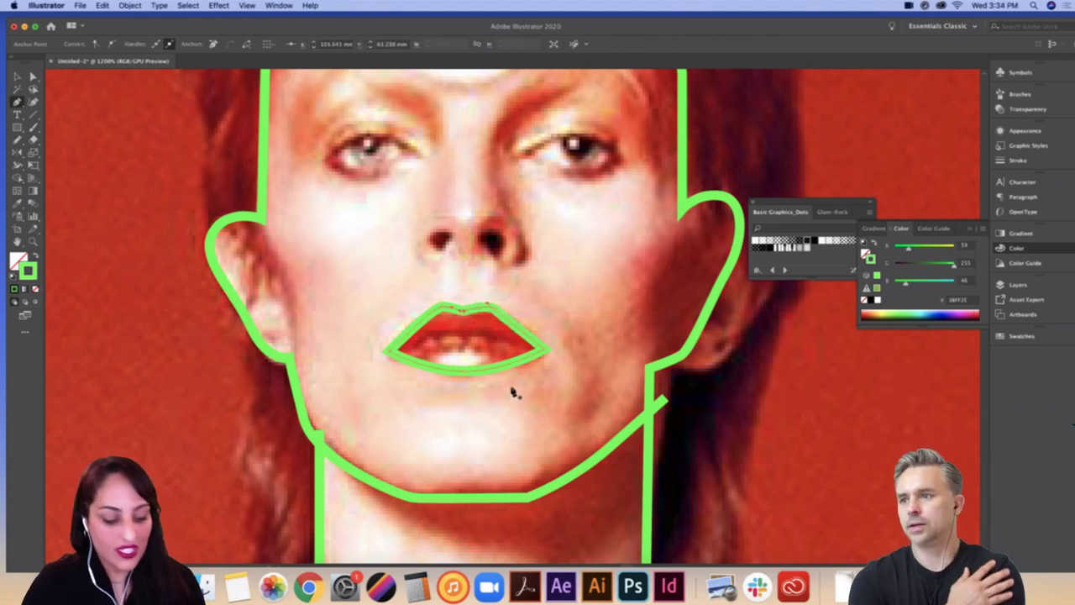
Step: Fine-tune the anchors at the centre dip and the adjacent peak of the upper lip, then deselect the path
{"action": "key", "text": "a"}
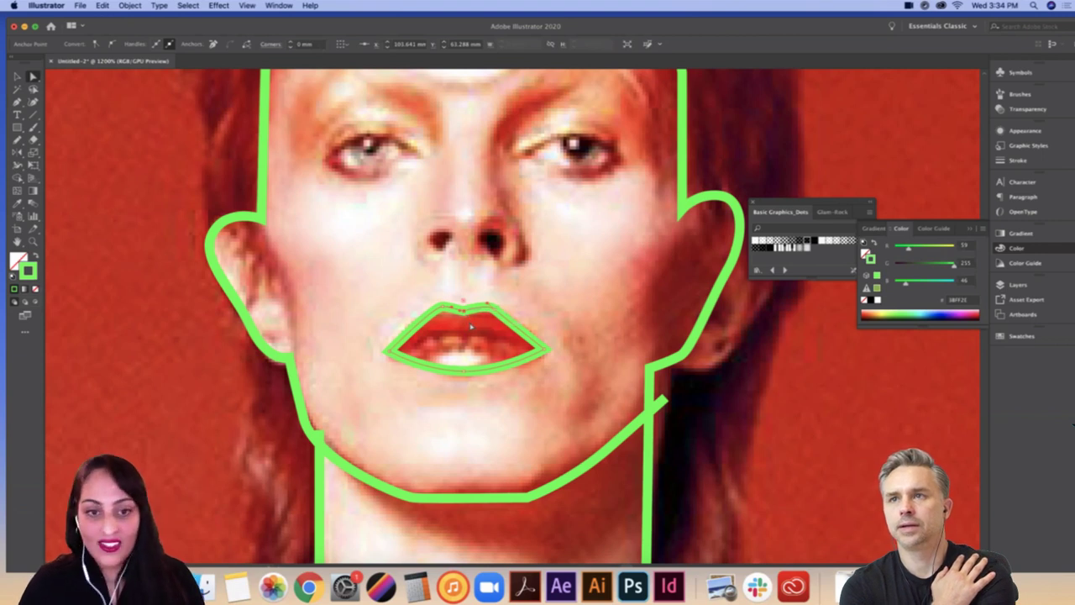
{"action": "left_click_drag", "start_coordinate": [463, 310], "coordinate": [466, 312]}
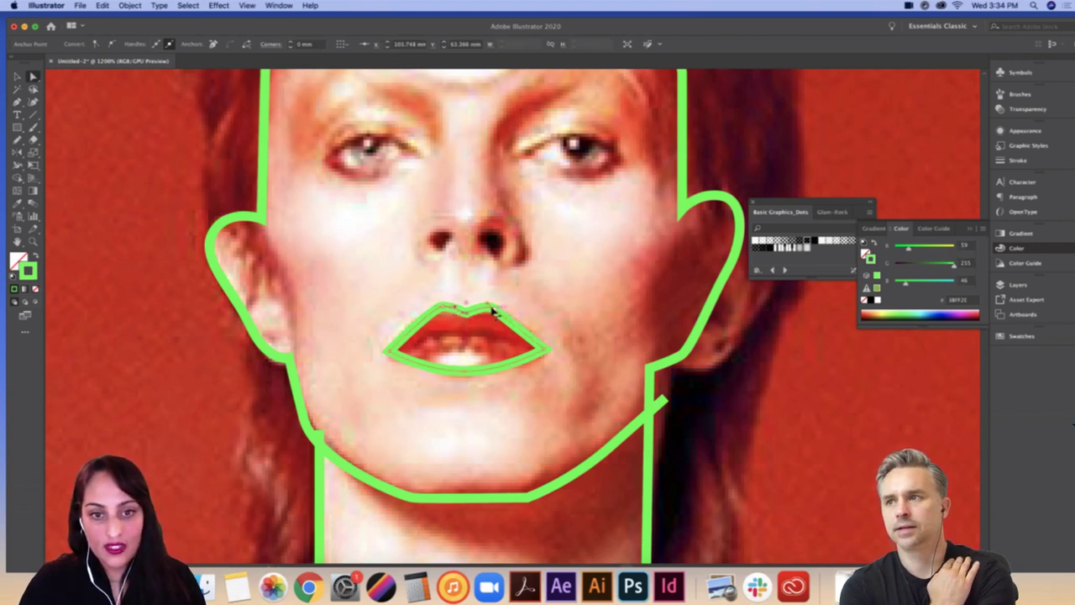
{"action": "left_click", "coordinate": [550, 349]}
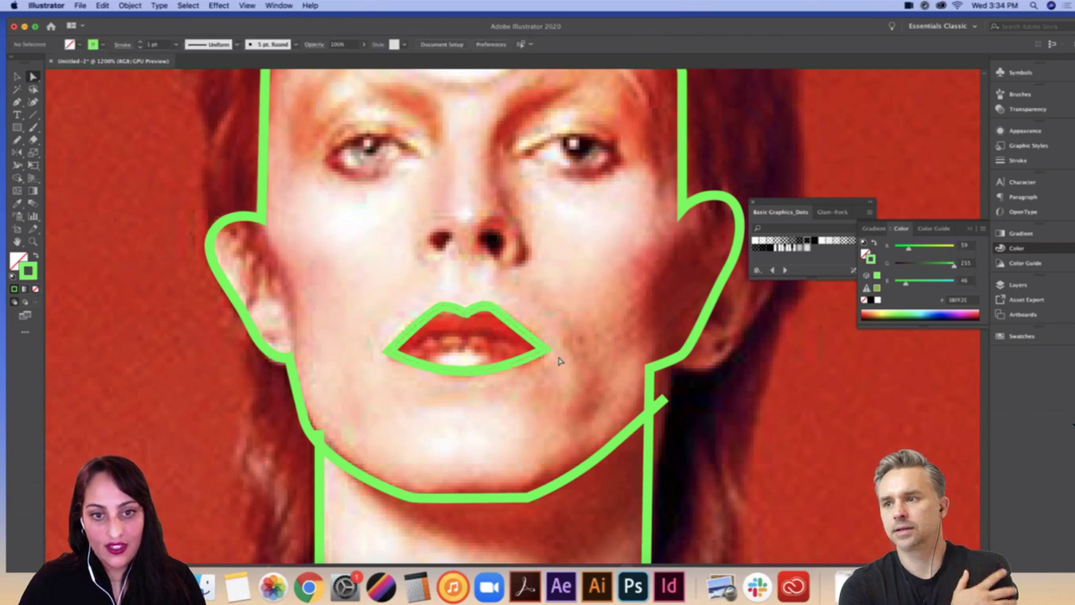
{"action": "left_click", "coordinate": [468, 310]}
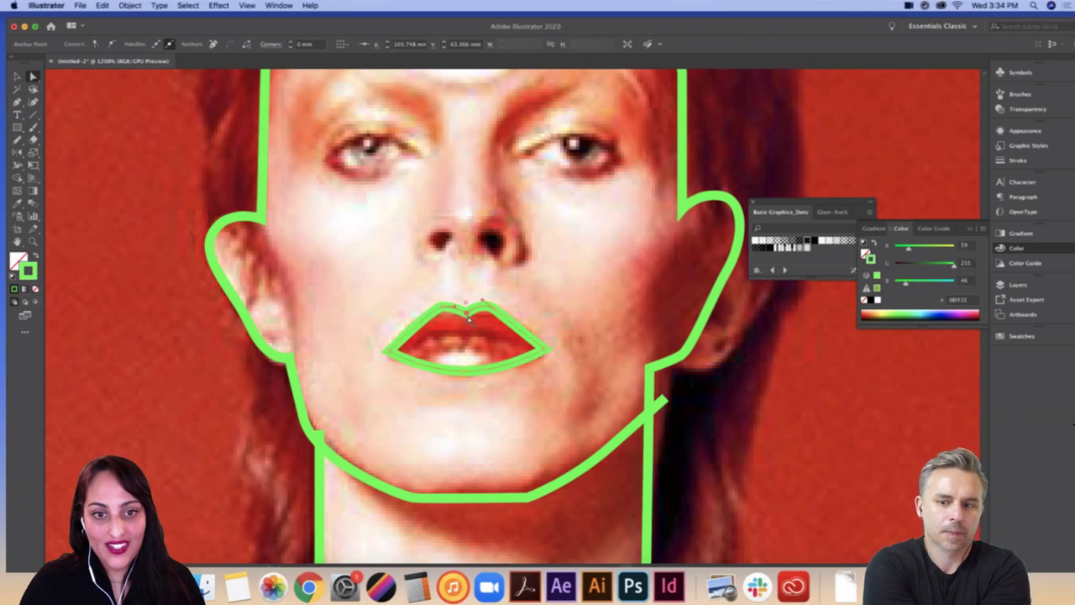
{"action": "left_click", "coordinate": [603, 338]}
Step: Move the open end of the jaw path onto the neck line on the photo's right side and switch to Outline view
{"action": "key", "text": "super+minus"}
{"action": "key", "text": "super+minus"}
{"action": "key", "text": "super+minus"}
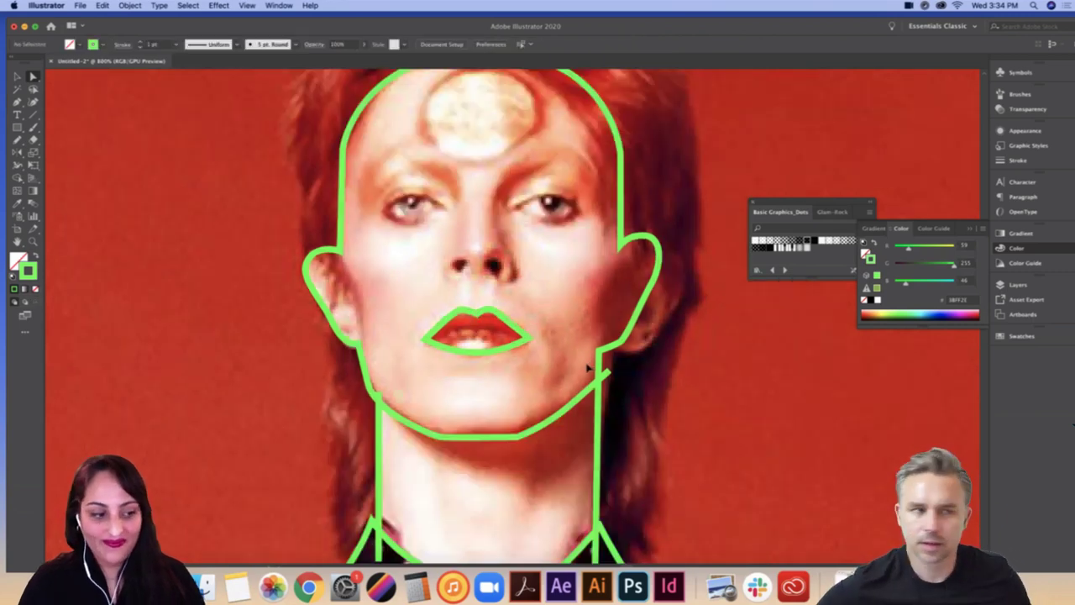
{"action": "left_click_drag", "start_coordinate": [661, 307], "coordinate": [660, 312]}
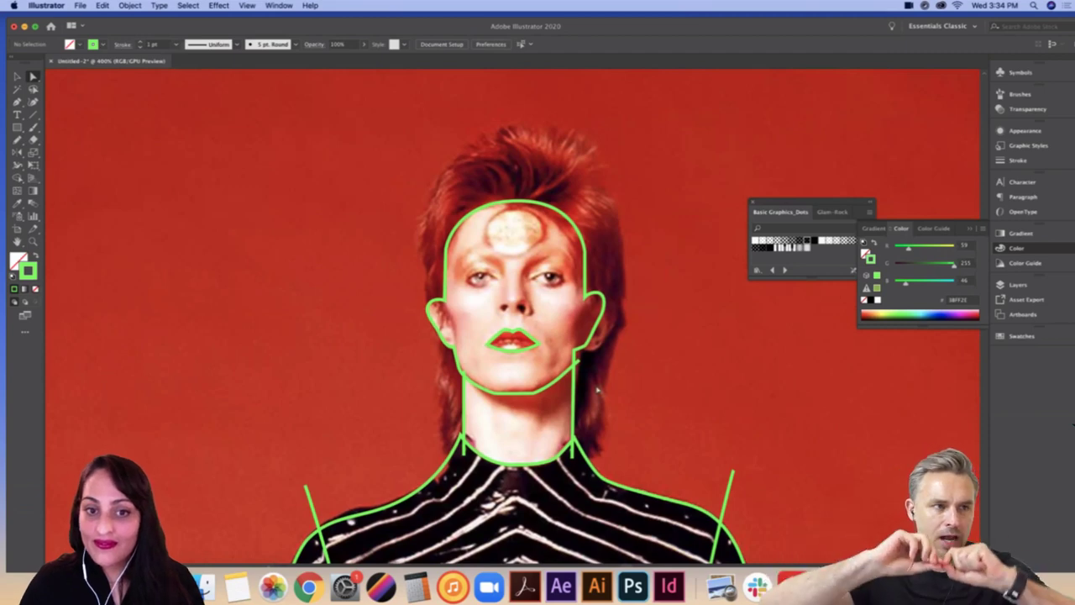
{"action": "key", "text": "super+plus"}
{"action": "key", "text": "super+plus"}
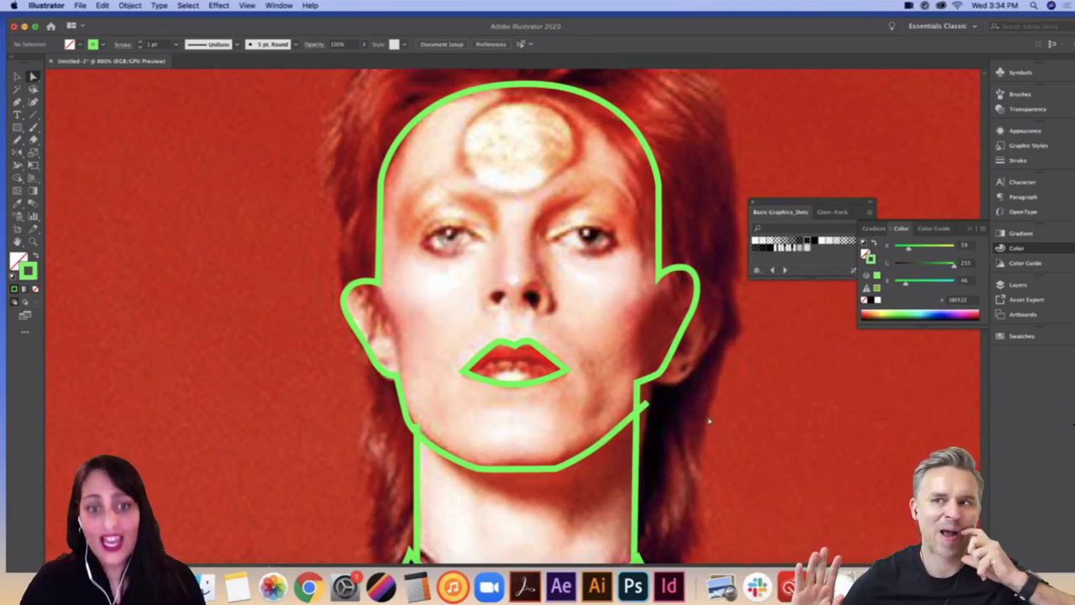
{"action": "left_click", "coordinate": [635, 415]}
{"action": "key", "text": "super+y"}
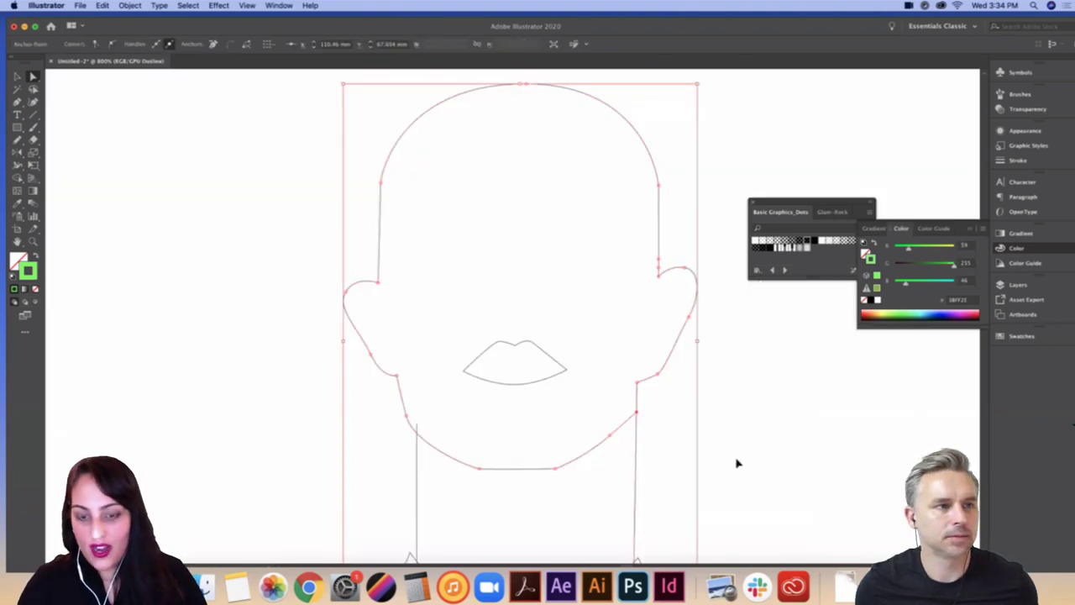
Step: Inspect the junction of the jaw end and the neck line up close in Outline and Preview views
{"action": "key", "text": "super+equal"}
{"action": "key", "text": "super+equal"}
{"action": "left_click_drag", "start_coordinate": [542, 357], "coordinate": [640, 365]}
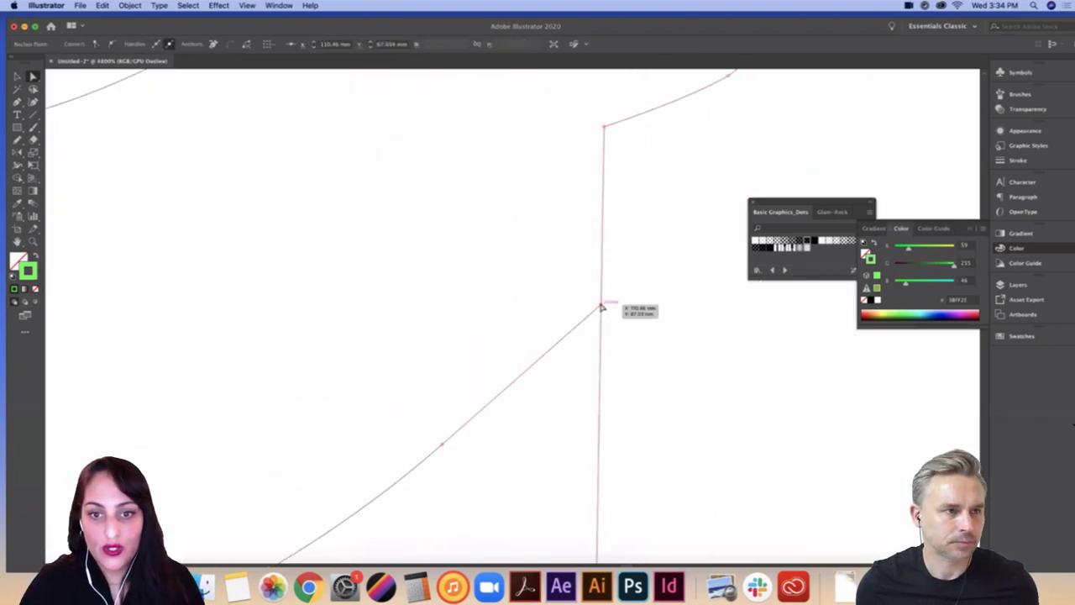
{"action": "left_click", "coordinate": [596, 310]}
{"action": "key", "text": "super+y"}
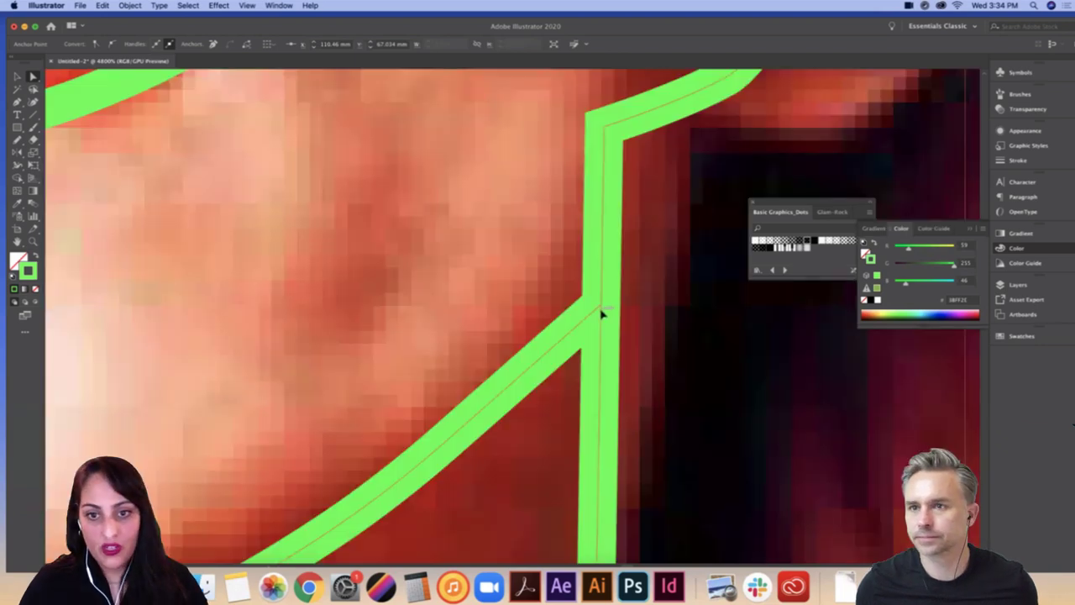
{"action": "left_click", "coordinate": [787, 460]}
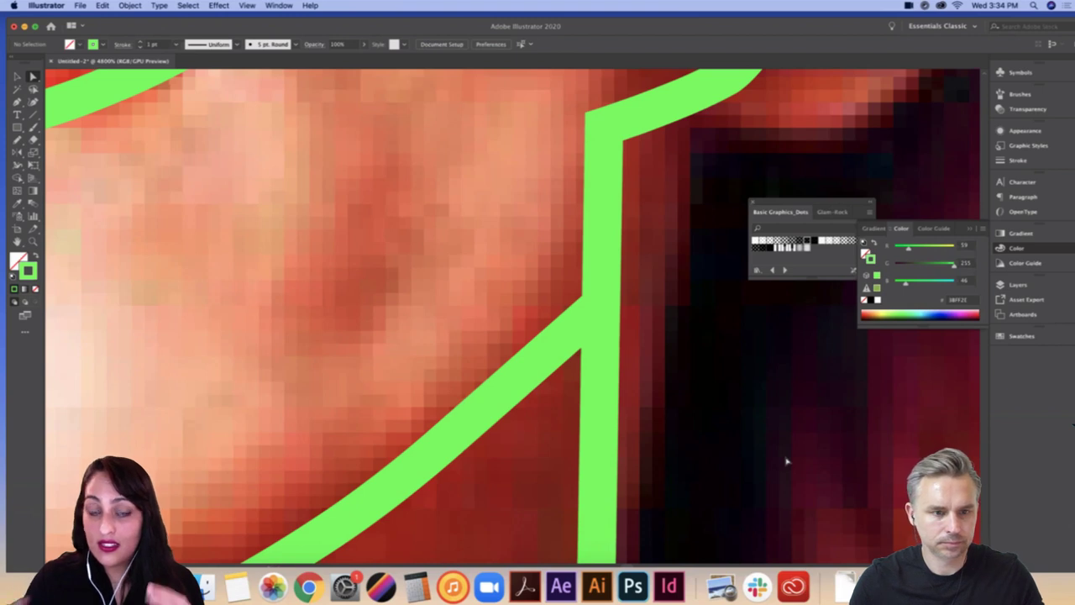
Step: Pull the jaw end slightly short of the neck line in Outline view, then compare the junction in Preview view
{"action": "key", "text": "super+y"}
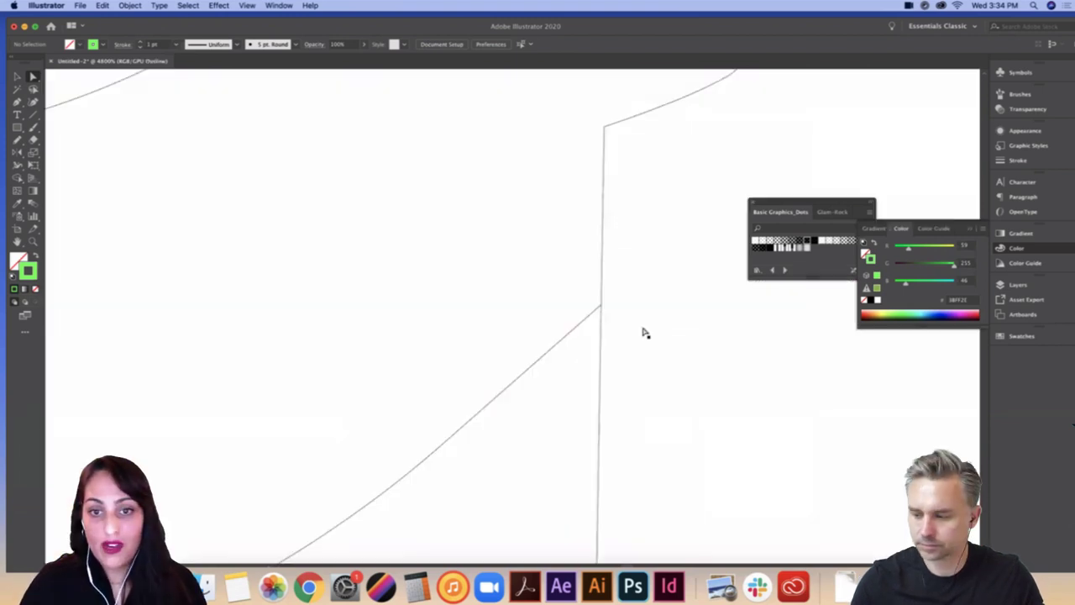
{"action": "left_click", "coordinate": [601, 308]}
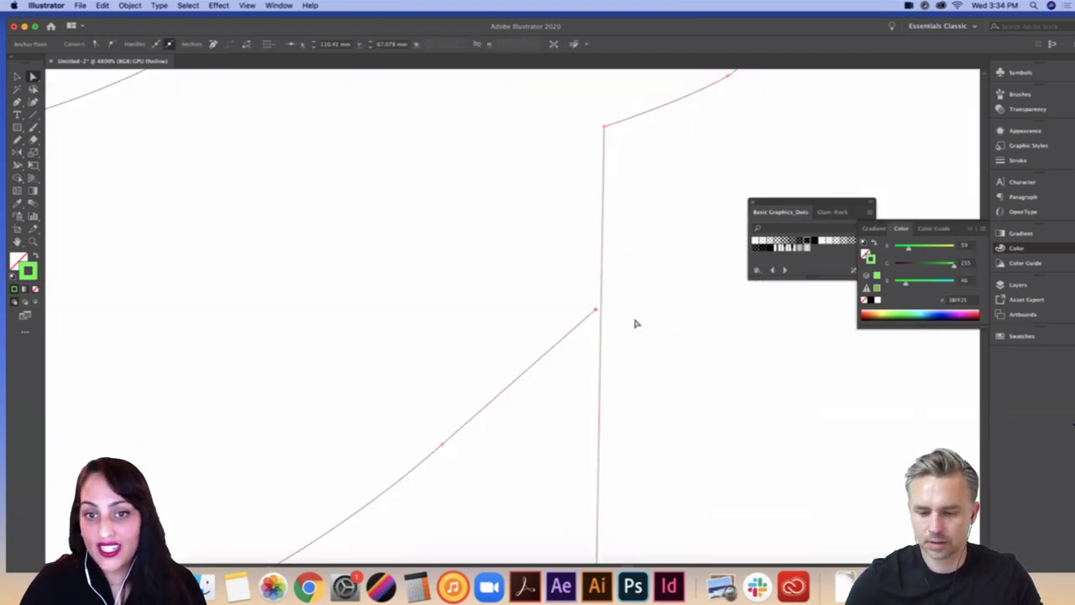
{"action": "left_click", "coordinate": [636, 323]}
{"action": "key", "text": "super+t"}
{"action": "key", "text": "super+y"}
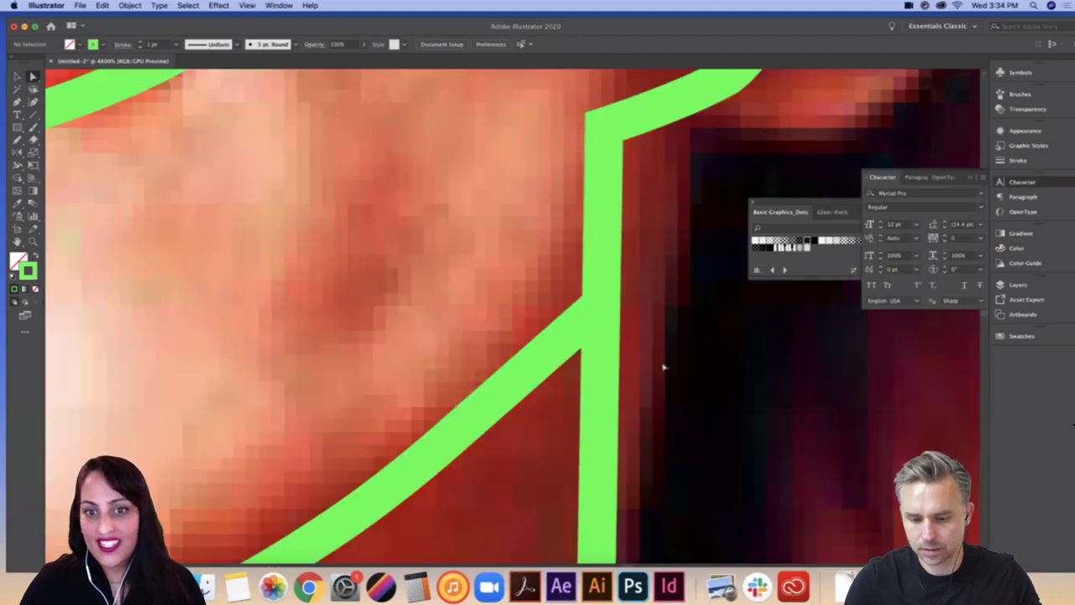
Step: Extend the jaw end slightly past the neck line in Outline view, then return to Preview view
{"action": "key", "text": "super+y"}
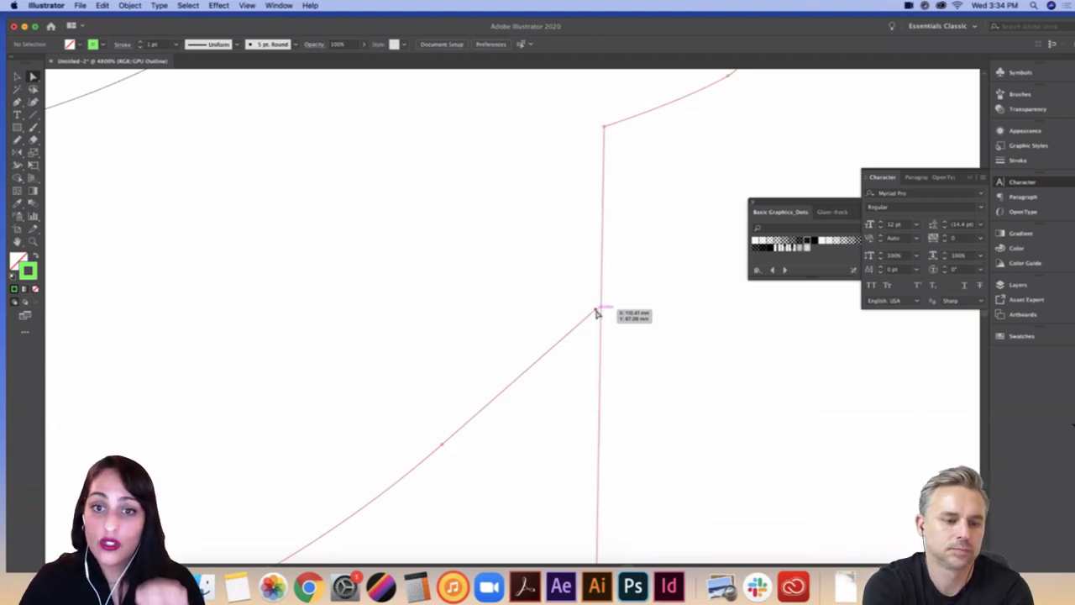
{"action": "left_click_drag", "start_coordinate": [595, 313], "coordinate": [630, 281]}
{"action": "left_click", "coordinate": [663, 357]}
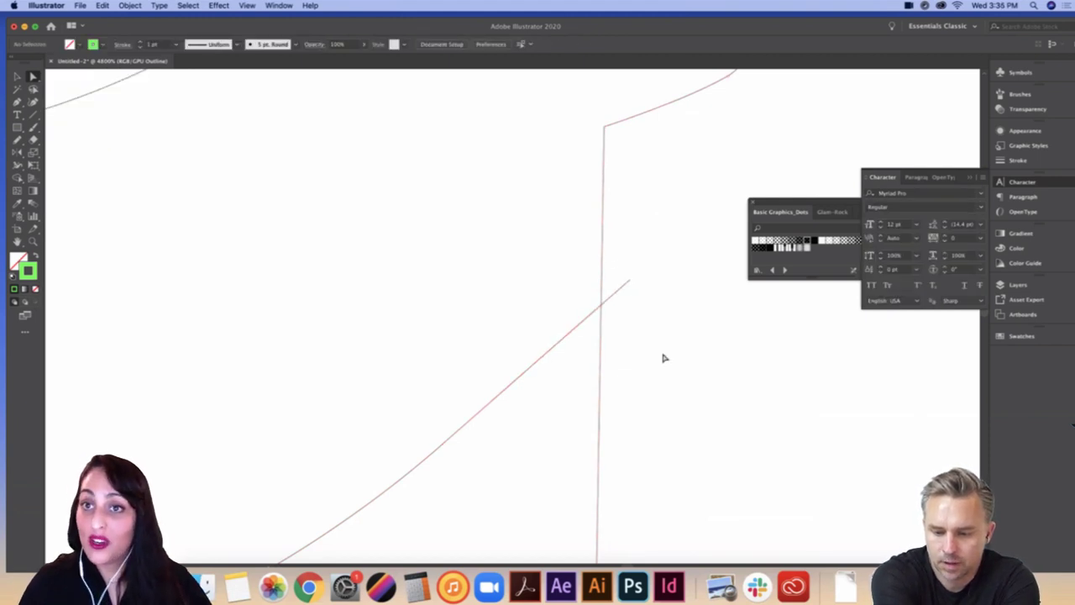
{"action": "key", "text": "super+y"}
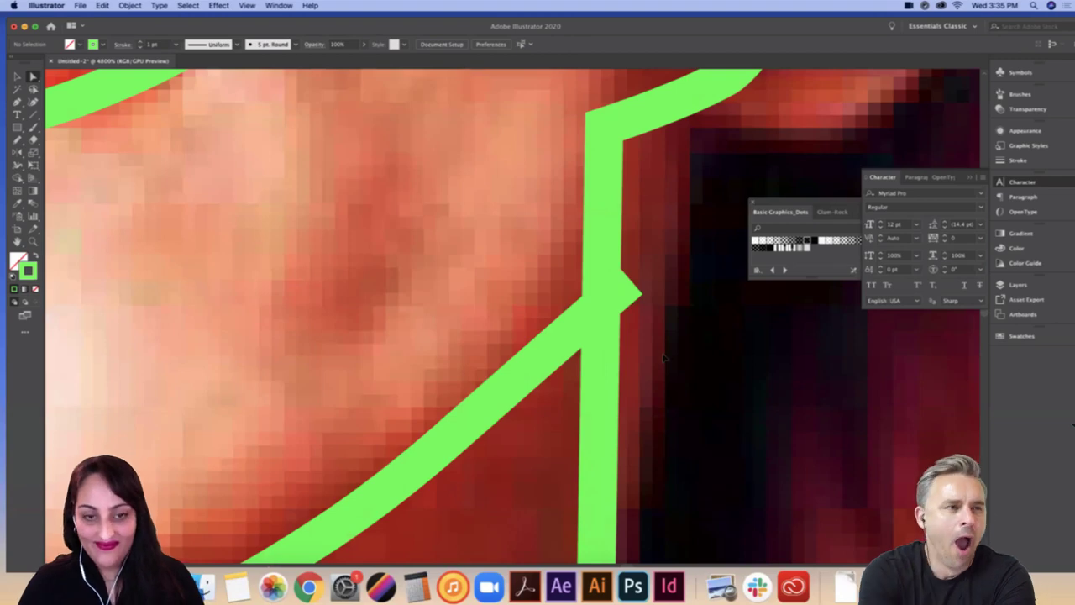
Step: Review the traced face, neck and jumpsuit outlines against the reference photo
{"action": "key", "text": "super+minus"}
{"action": "key", "text": "super+minus"}
{"action": "key", "text": "super+minus"}
{"action": "key", "text": "super+minus"}
{"action": "key", "text": "super+minus"}
{"action": "key", "text": "super+minus"}
{"action": "key", "text": "super+minus"}
{"action": "left_click_drag", "start_coordinate": [628, 218], "coordinate": [671, 236]}
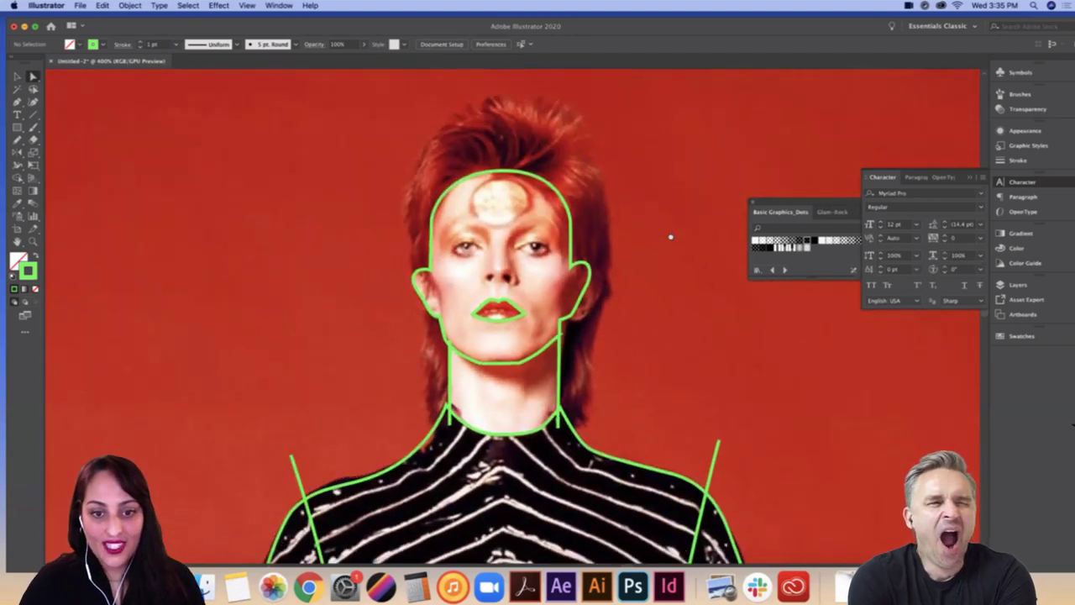
{"action": "scroll", "coordinate": [671, 237], "scroll_direction": "down", "scroll_amount": 3}
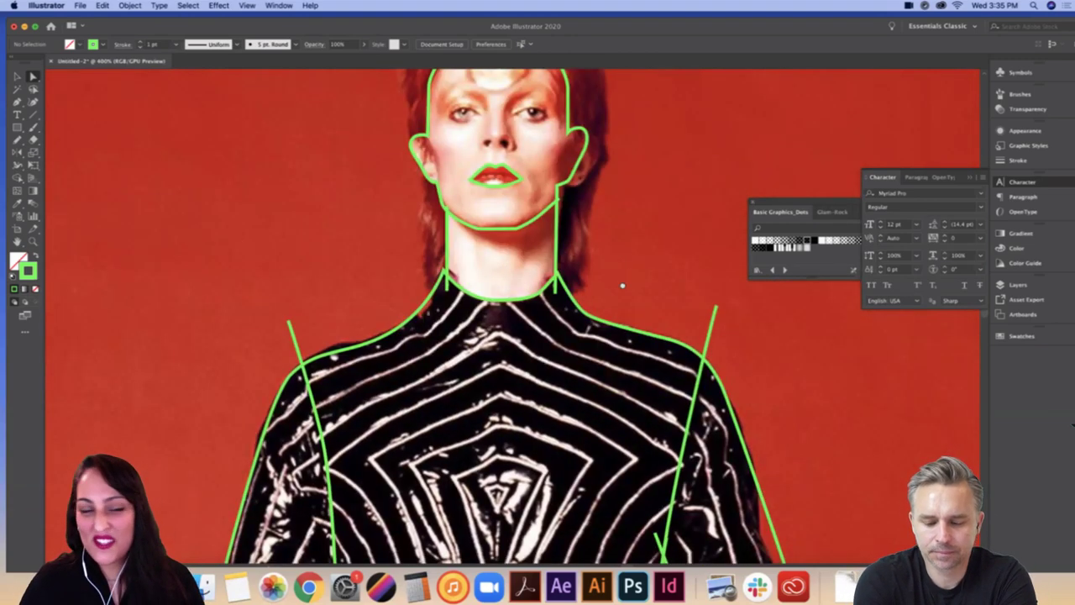
{"action": "scroll", "coordinate": [622, 286], "scroll_direction": "up", "scroll_amount": 3}
{"action": "scroll", "coordinate": [614, 345], "scroll_direction": "up", "scroll_amount": 3}
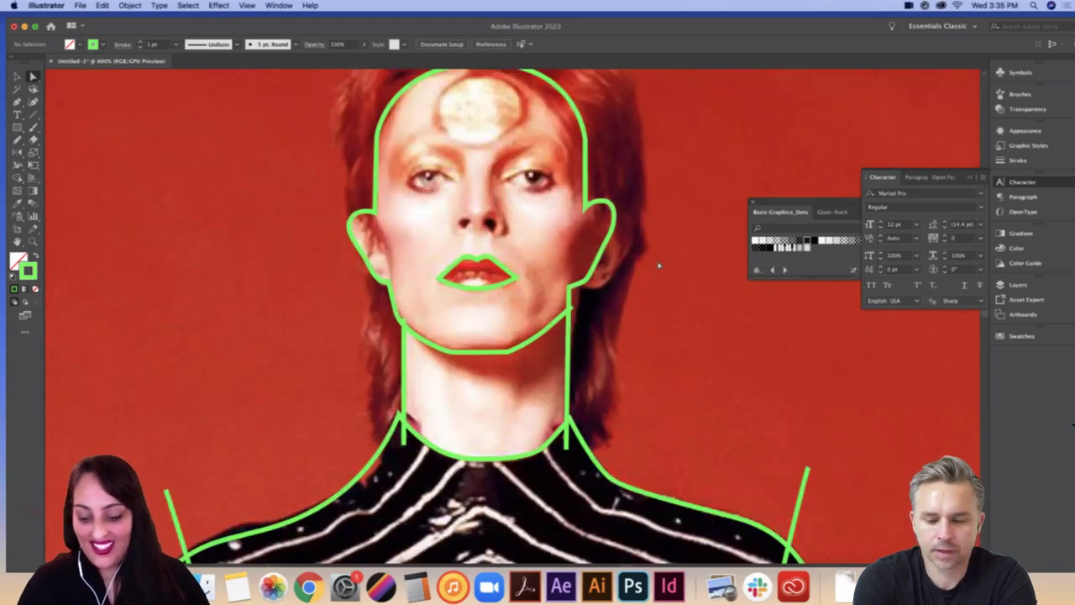
Step: Draw an ellipse about 6.4 mm wide and 5.2 mm high over the gold circle on the forehead
{"action": "scroll", "coordinate": [659, 266], "scroll_direction": "up", "scroll_amount": 4}
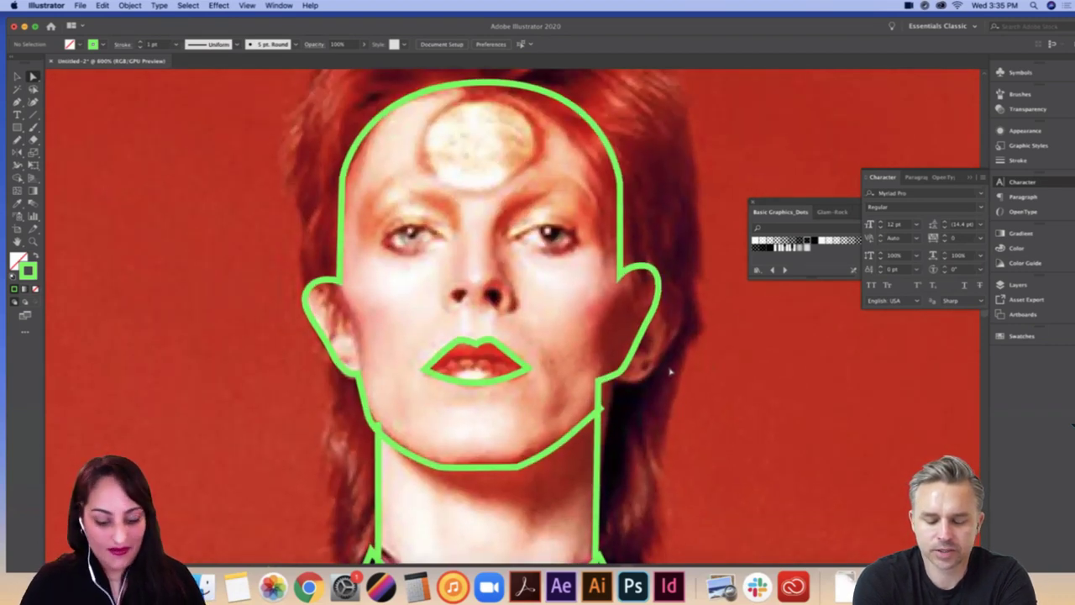
{"action": "key", "text": "l"}
{"action": "left_click_drag", "start_coordinate": [475, 143], "coordinate": [419, 95]}
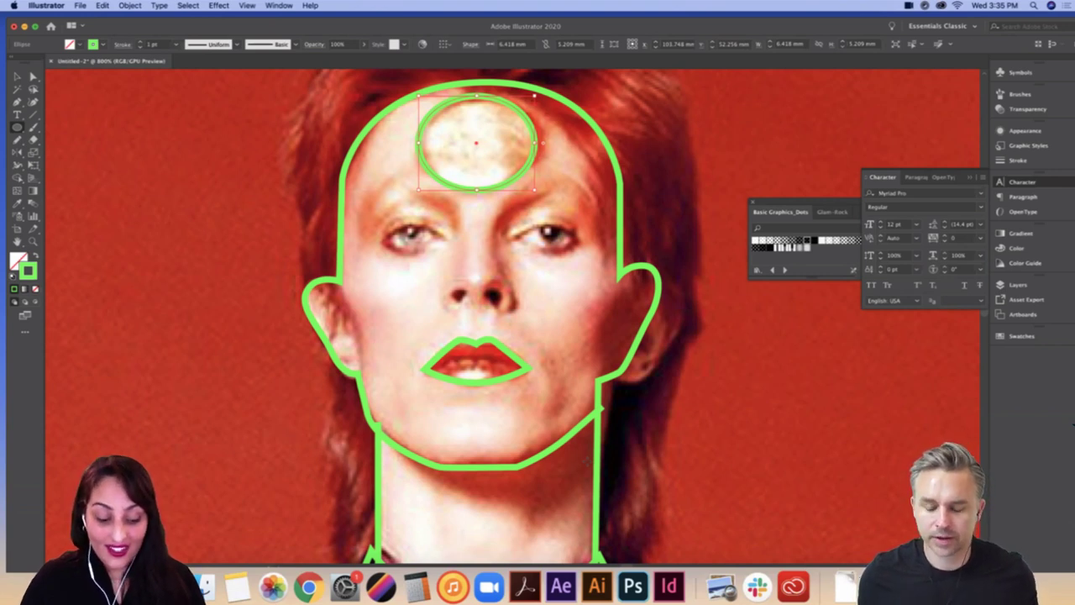
Step: Adjust the chin anchor on the photo's right side to refine the jaw curve, and bring the neck and collar into view
{"action": "key", "text": "a"}
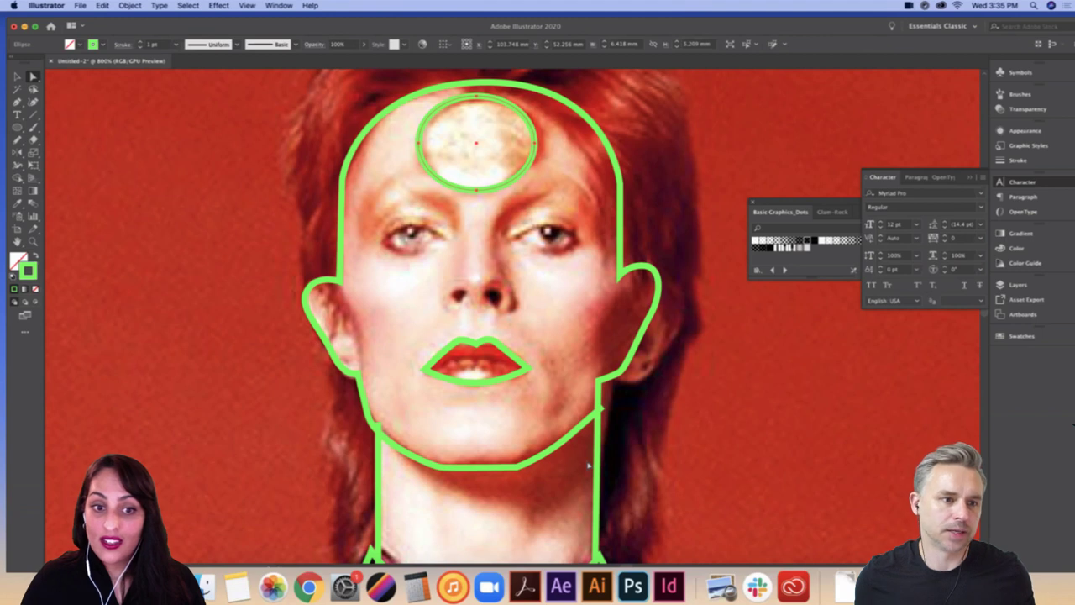
{"action": "left_click", "coordinate": [588, 469]}
{"action": "left_click", "coordinate": [505, 468]}
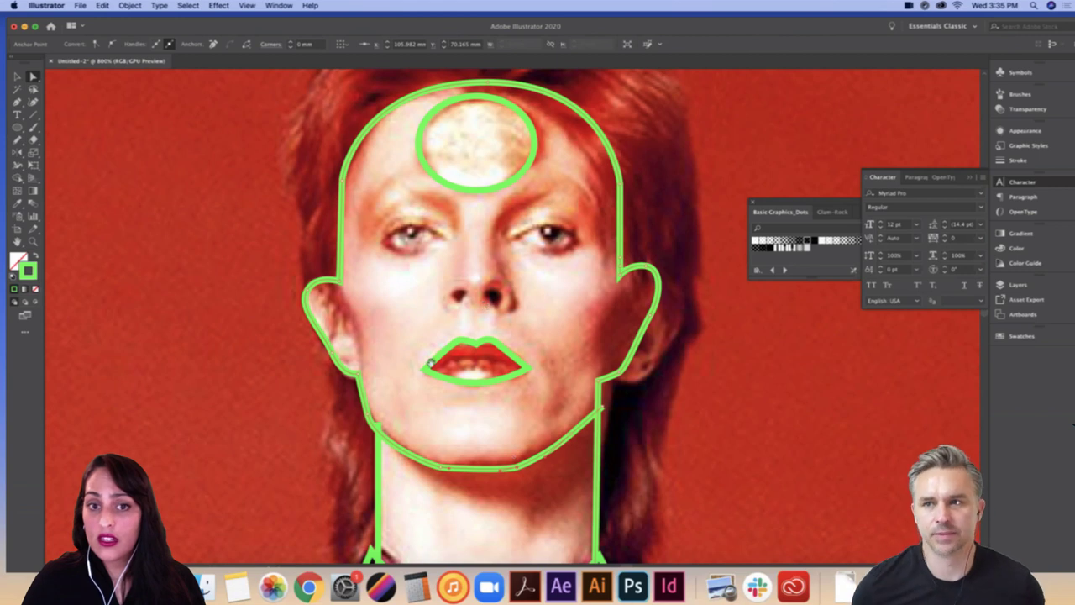
{"action": "scroll", "coordinate": [445, 319], "scroll_direction": "down", "scroll_amount": 3}
{"action": "scroll", "coordinate": [445, 319], "scroll_direction": "left", "scroll_amount": 2}
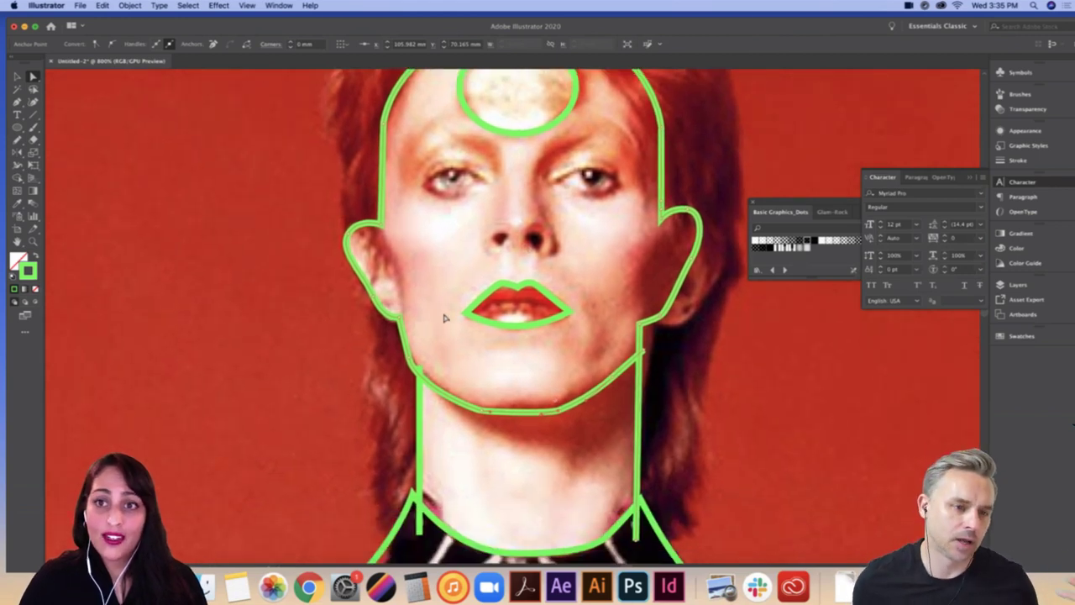
{"action": "key", "text": "super+="}
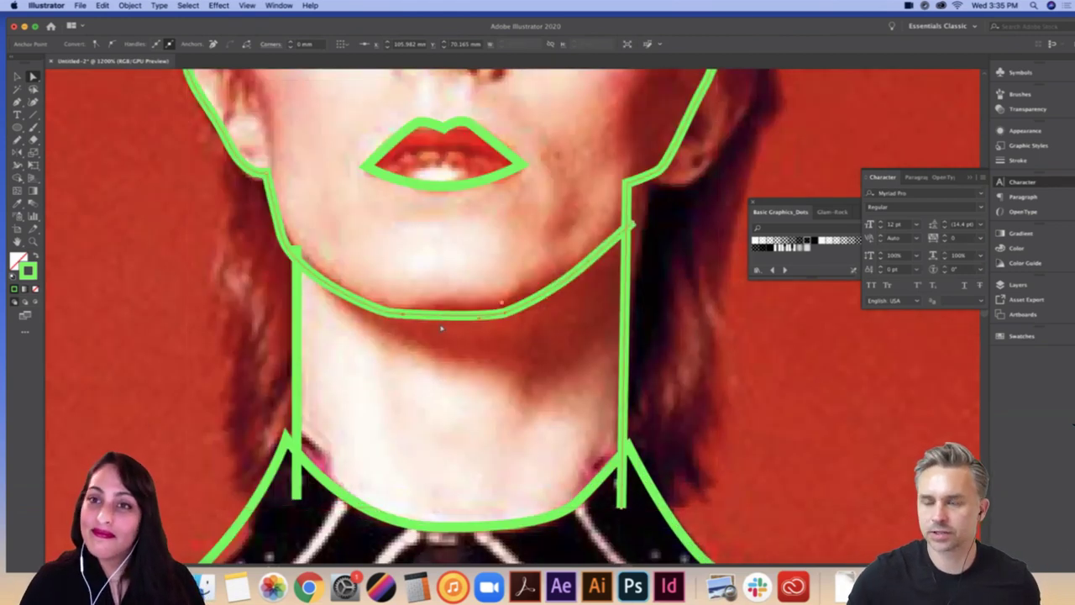
{"action": "scroll", "coordinate": [540, 368], "scroll_direction": "down", "scroll_amount": 3}
{"action": "scroll", "coordinate": [541, 368], "scroll_direction": "right", "scroll_amount": 5}
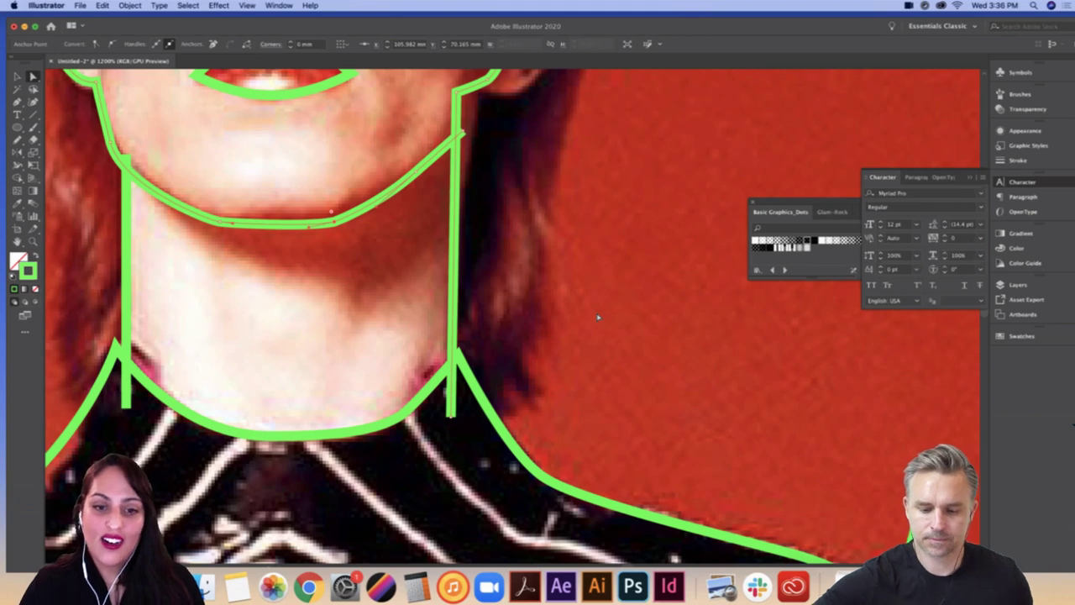
Step: Start a hair outline with the Pen tool, tracing jagged zigzag tips above the shoulder on the photo's right side
{"action": "left_click_drag", "start_coordinate": [654, 263], "coordinate": [589, 334]}
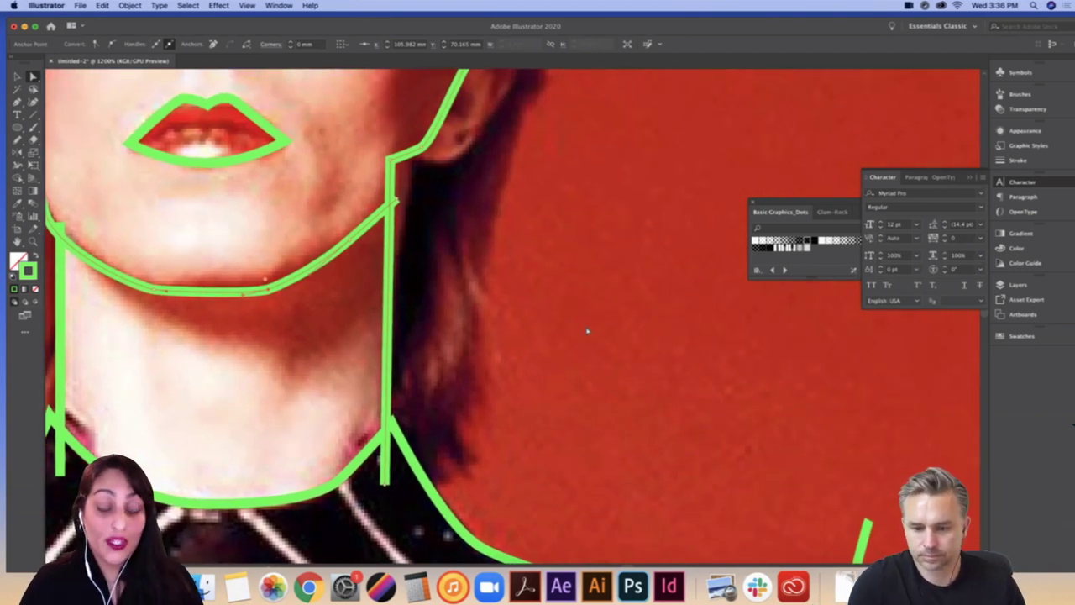
{"action": "key", "text": "p"}
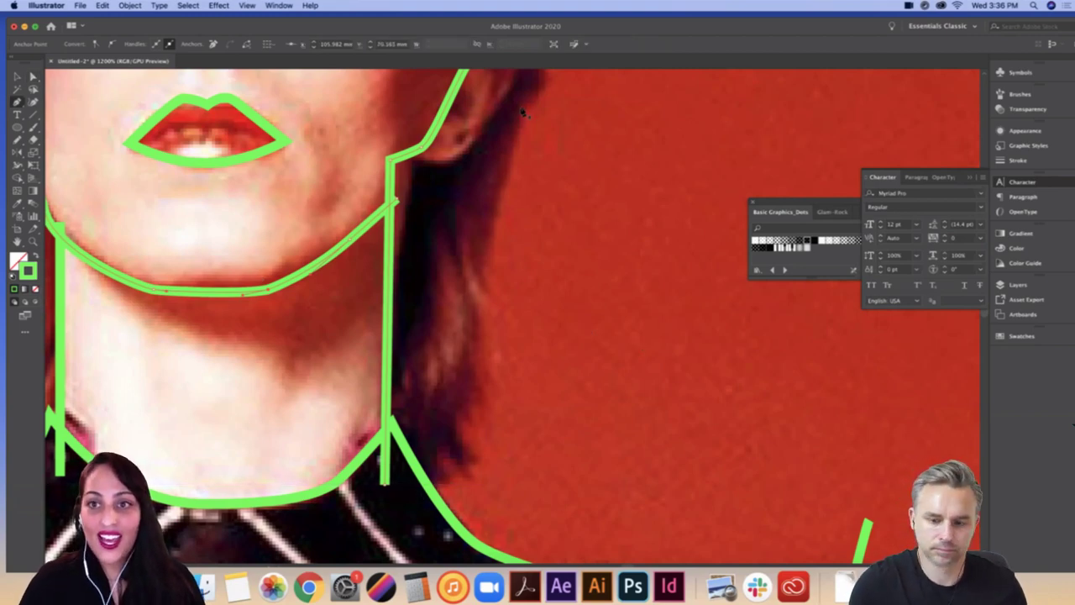
{"action": "key", "text": "super+minus"}
{"action": "left_click_drag", "start_coordinate": [730, 188], "coordinate": [565, 228]}
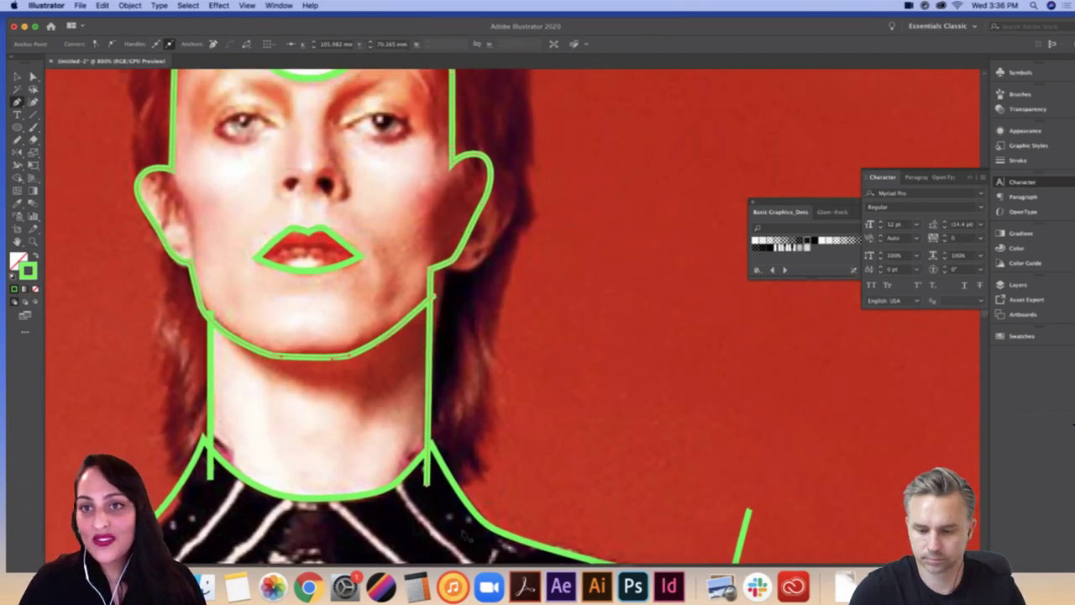
{"action": "left_click", "coordinate": [440, 486]}
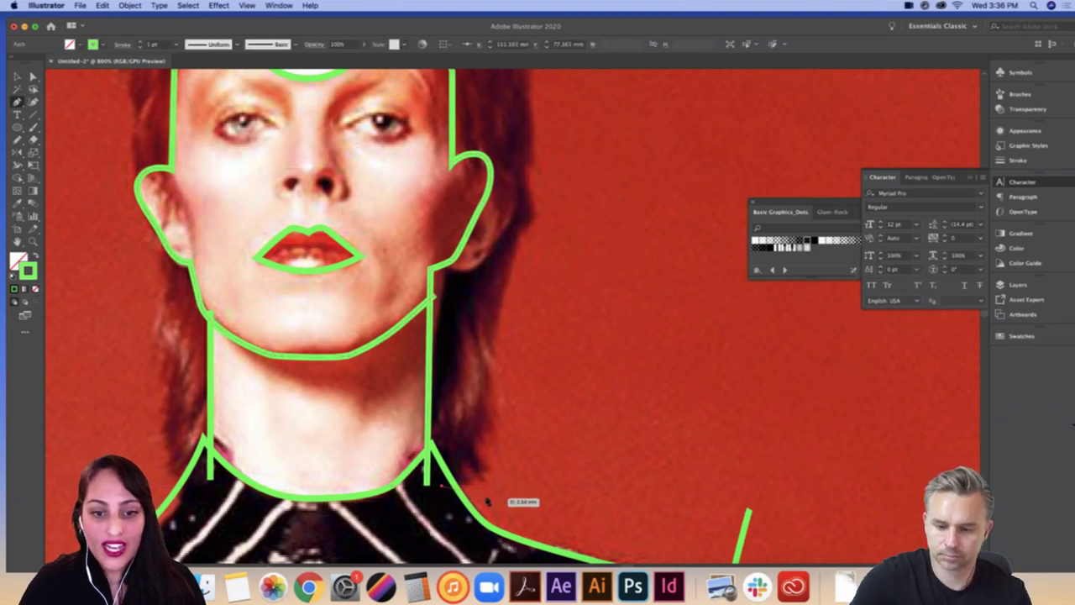
{"action": "left_click", "coordinate": [485, 496]}
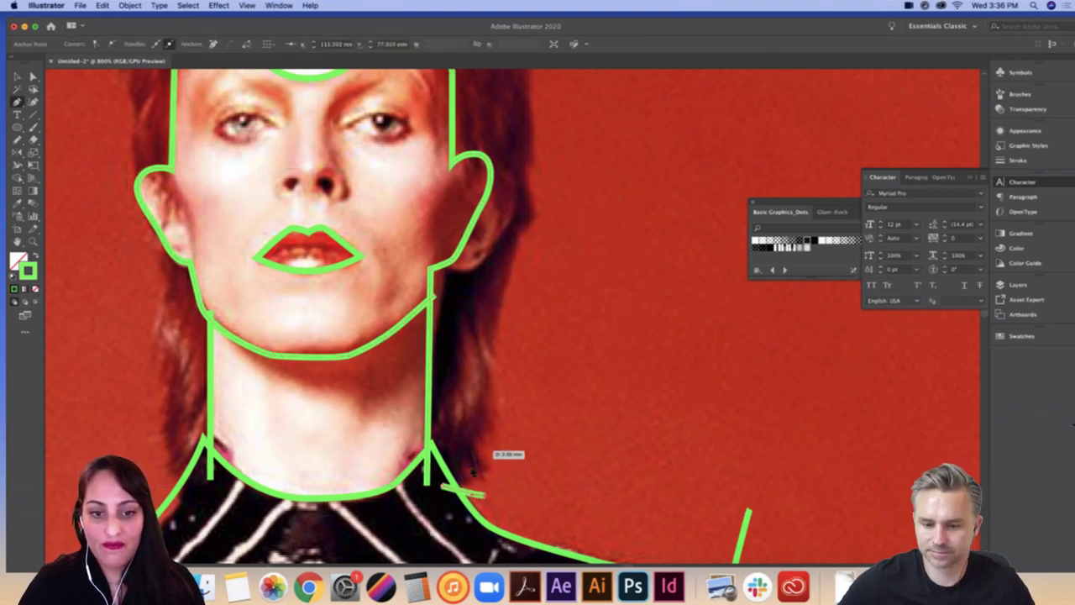
{"action": "left_click", "coordinate": [476, 473]}
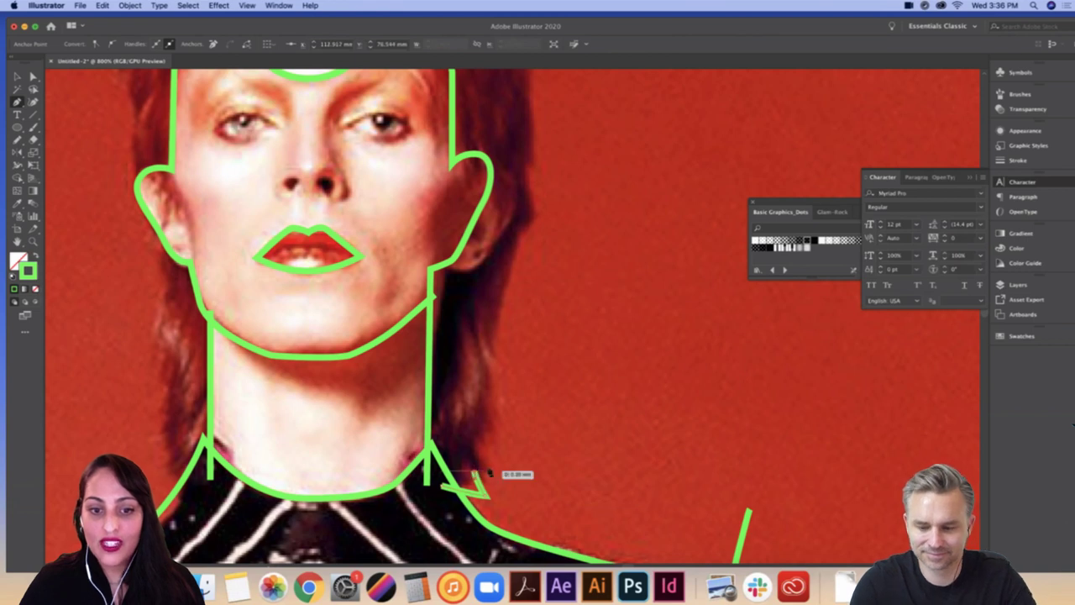
{"action": "left_click", "coordinate": [496, 485]}
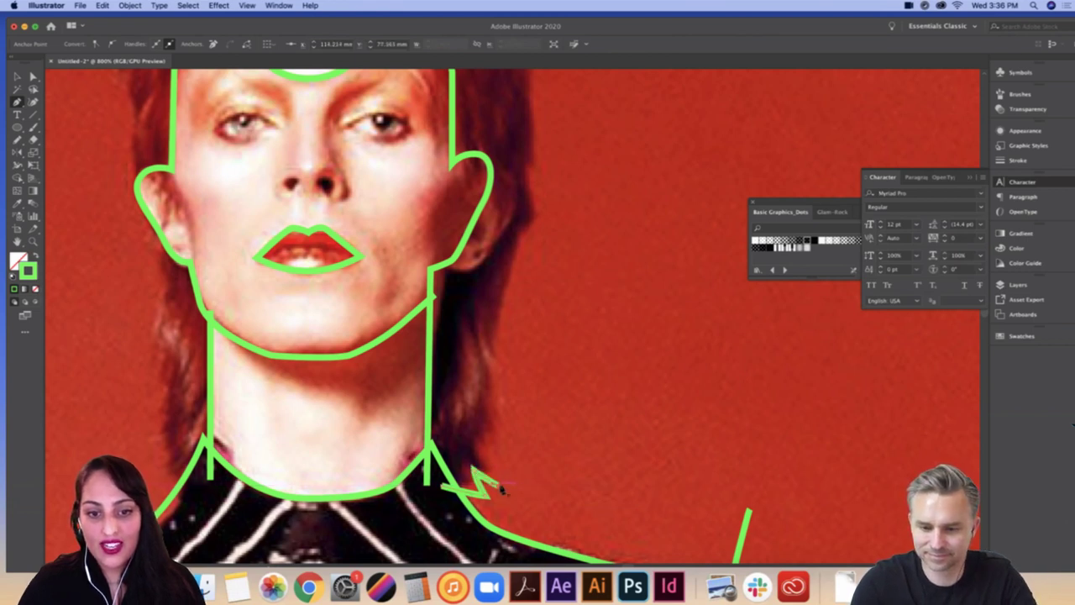
{"action": "left_click", "coordinate": [478, 422]}
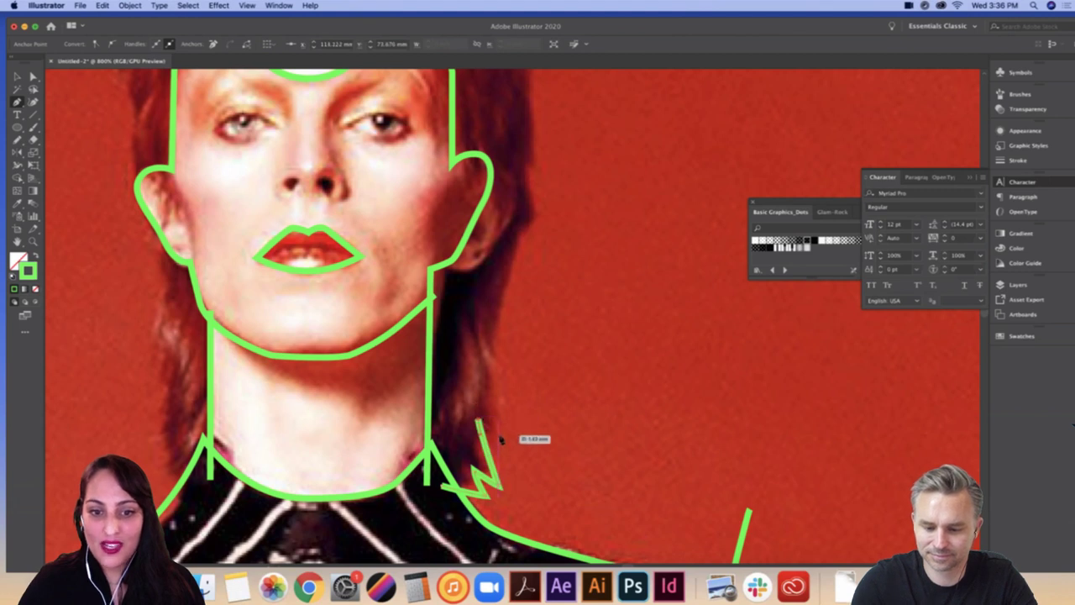
{"action": "left_click", "coordinate": [499, 434]}
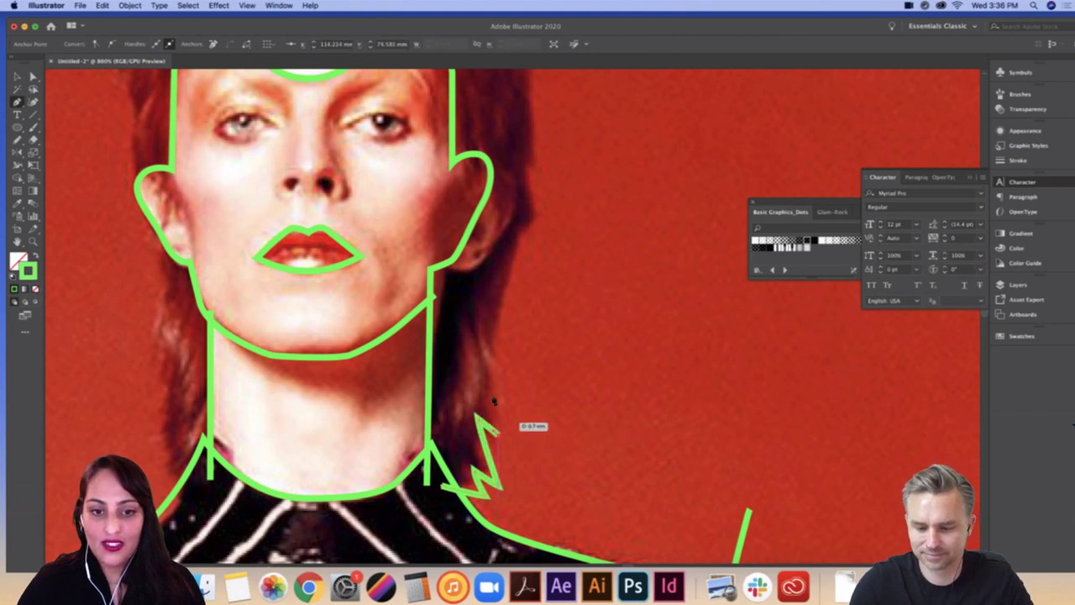
Step: Continue the hair outline in a smooth curve up the photo's right side, past the ear to the upper hair
{"action": "left_click", "coordinate": [490, 305]}
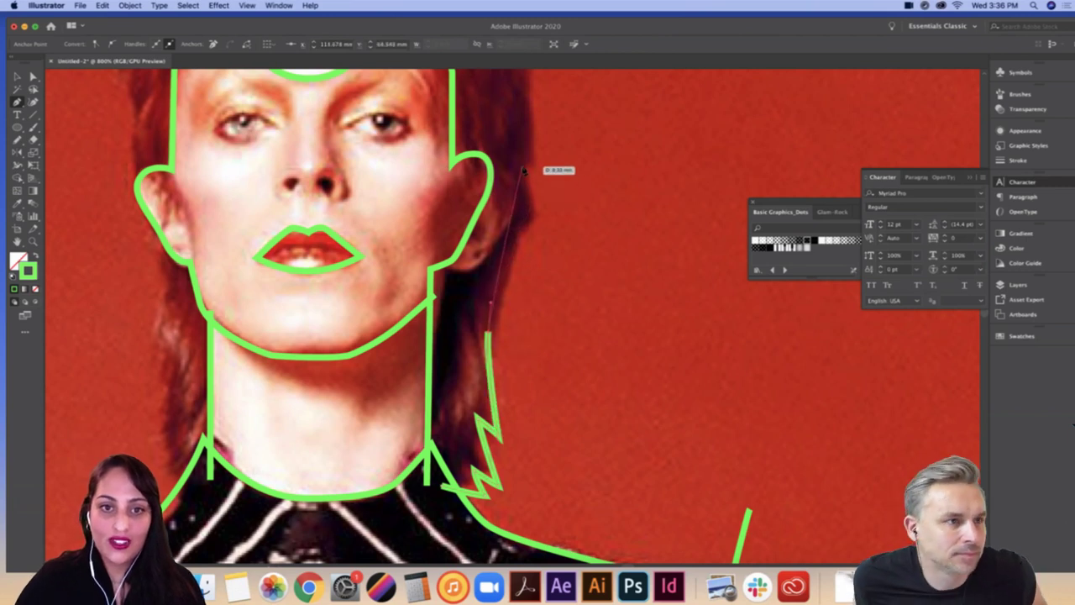
{"action": "left_click_drag", "start_coordinate": [521, 167], "coordinate": [656, 301]}
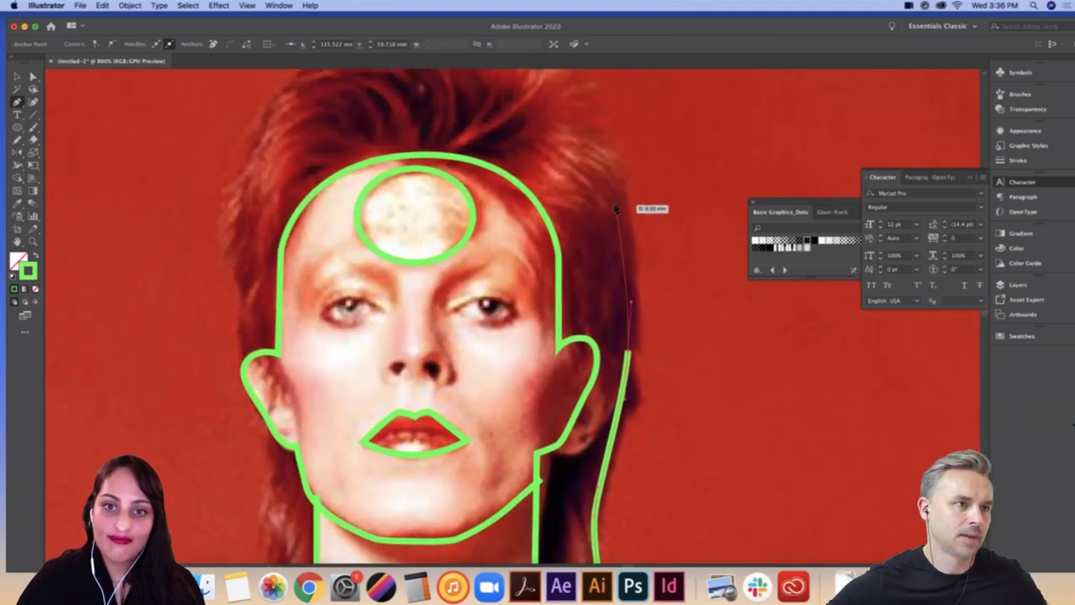
{"action": "left_click_drag", "start_coordinate": [607, 173], "coordinate": [581, 131]}
{"action": "scroll", "coordinate": [638, 137], "scroll_direction": "up", "scroll_amount": 3}
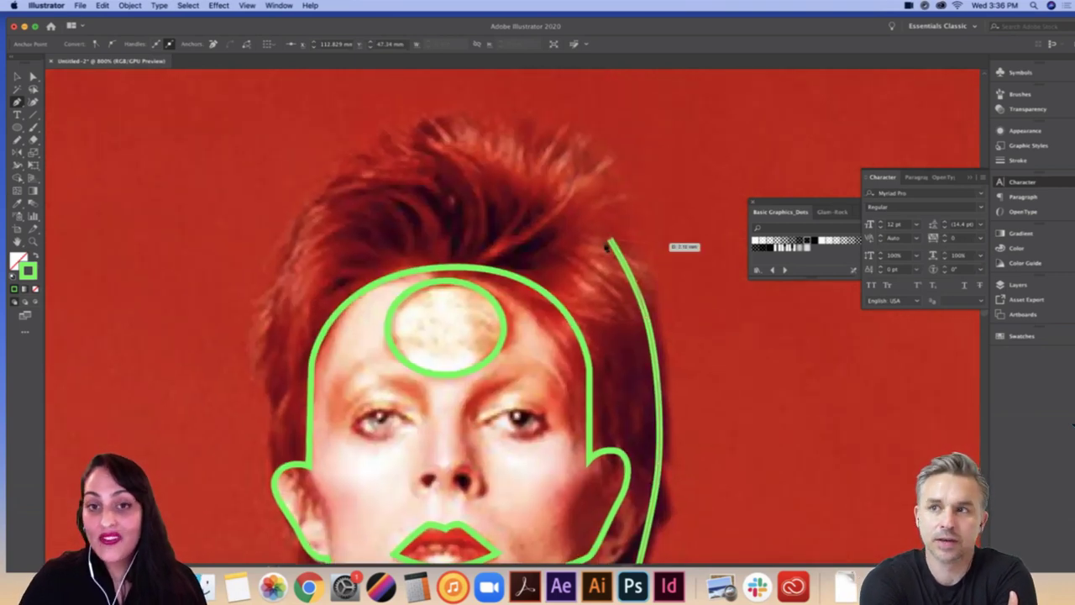
{"action": "left_click_drag", "start_coordinate": [614, 243], "coordinate": [615, 243]}
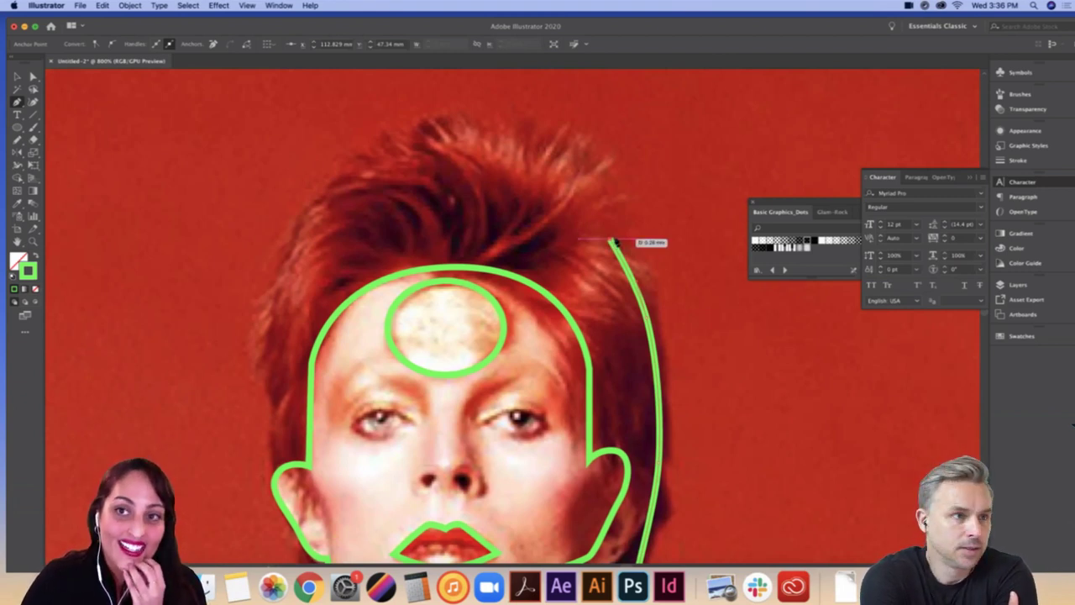
{"action": "left_click_drag", "start_coordinate": [615, 243], "coordinate": [614, 243]}
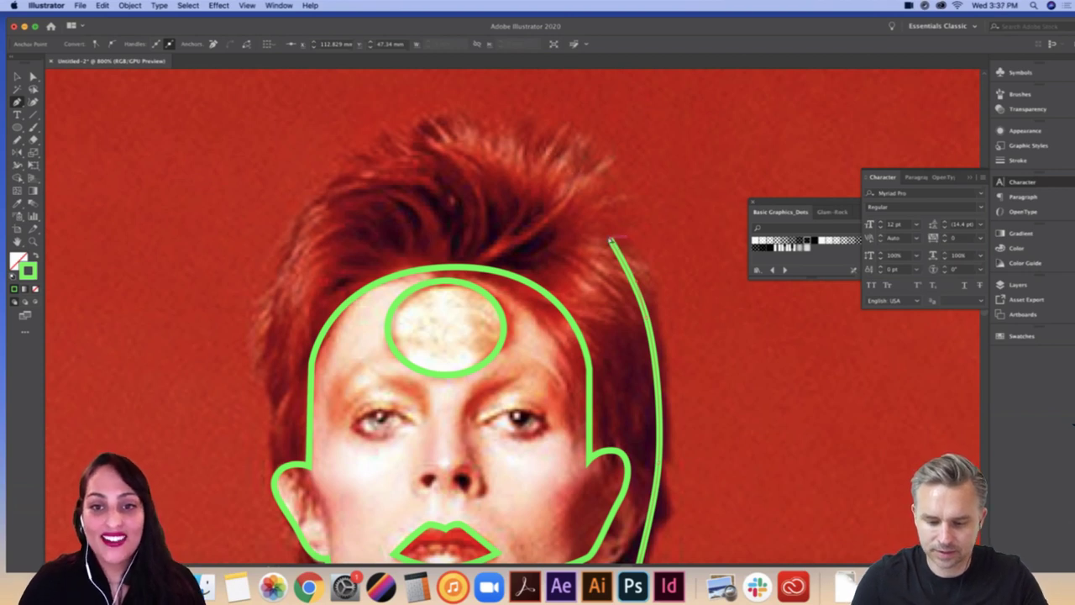
Step: Trace small tufts at the photo's upper right and carry the hair outline over the crown to the opposite side
{"action": "left_click_drag", "start_coordinate": [611, 241], "coordinate": [546, 182]}
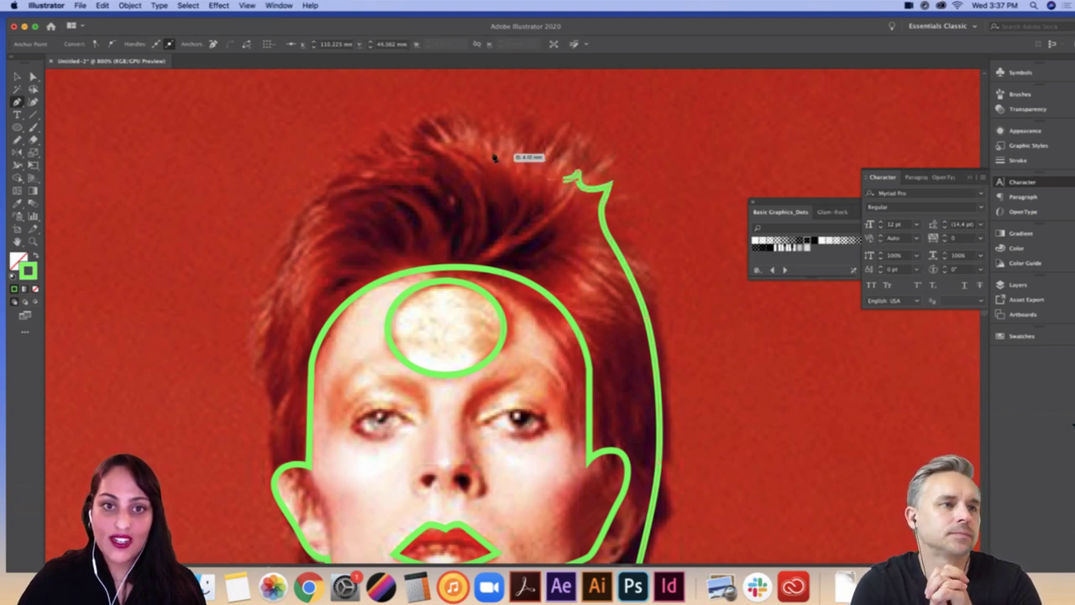
{"action": "left_click_drag", "start_coordinate": [475, 156], "coordinate": [407, 160]}
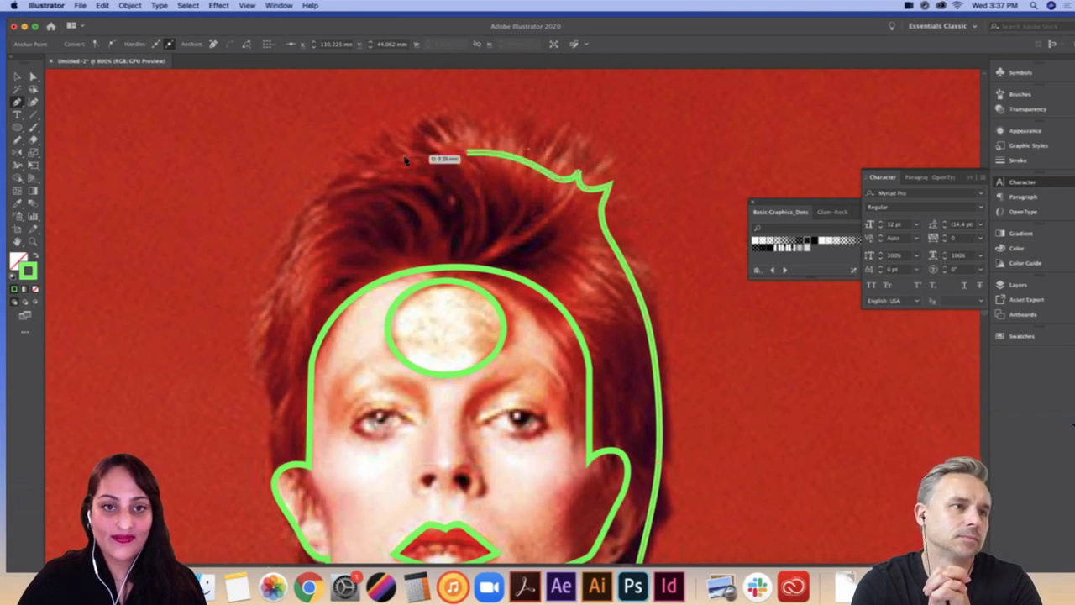
{"action": "left_click_drag", "start_coordinate": [297, 225], "coordinate": [295, 229]}
{"action": "left_click", "coordinate": [297, 225]}
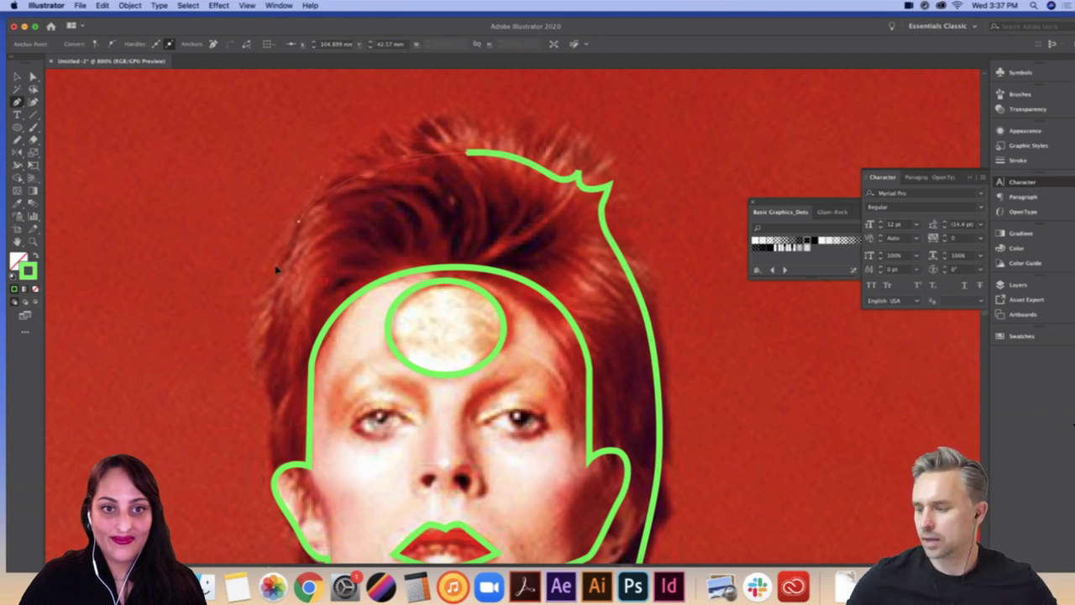
Step: Trace the hair outline down the photo's left side from the crown, ending in an outward flick beside the neck
{"action": "left_click_drag", "start_coordinate": [278, 264], "coordinate": [274, 260]}
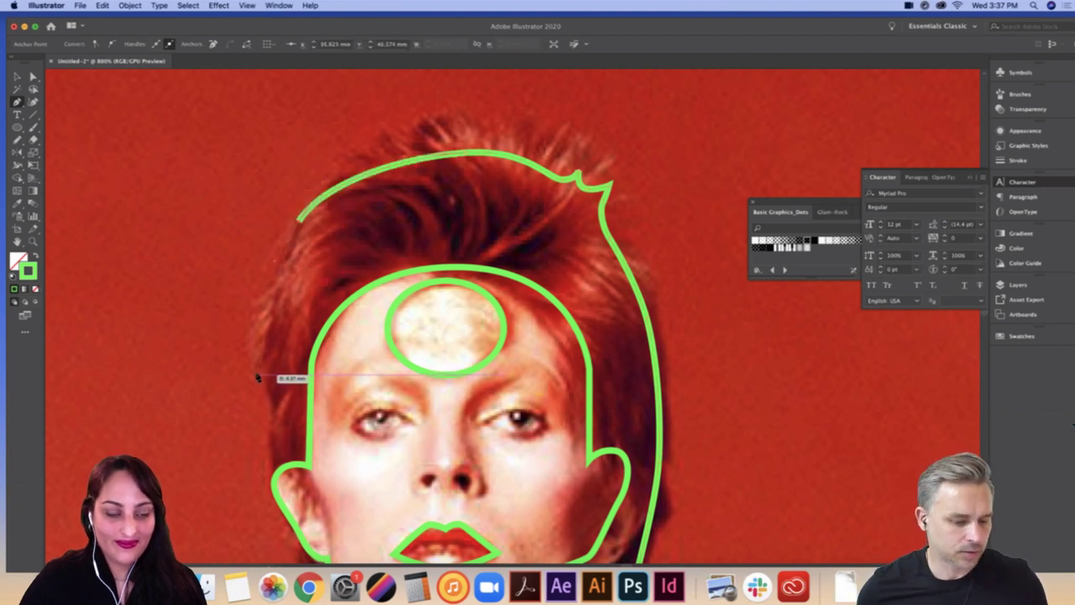
{"action": "left_click_drag", "start_coordinate": [255, 375], "coordinate": [250, 420]}
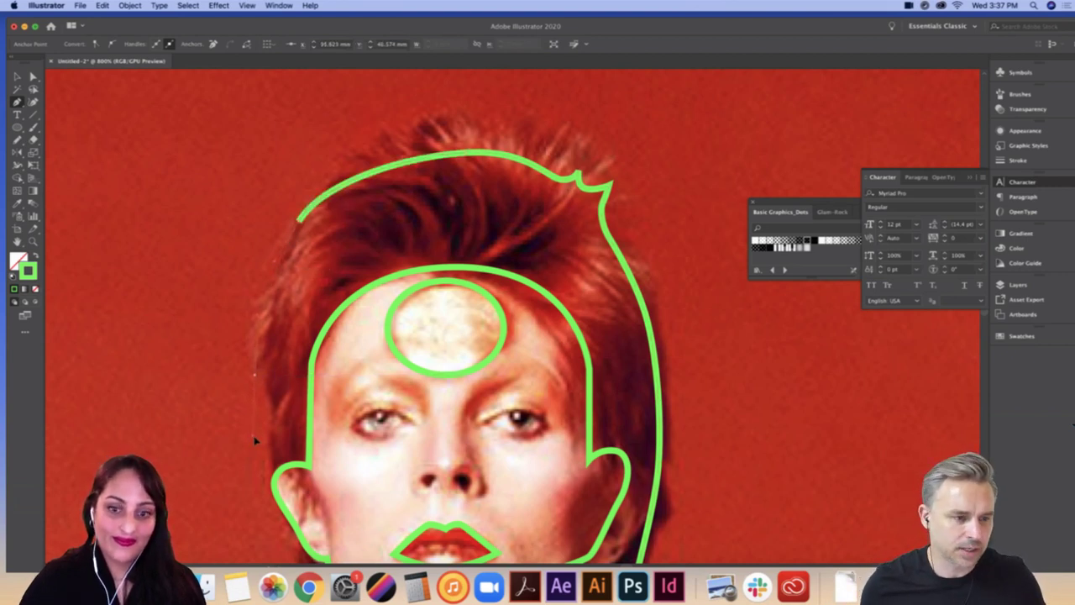
{"action": "left_click", "coordinate": [253, 496]}
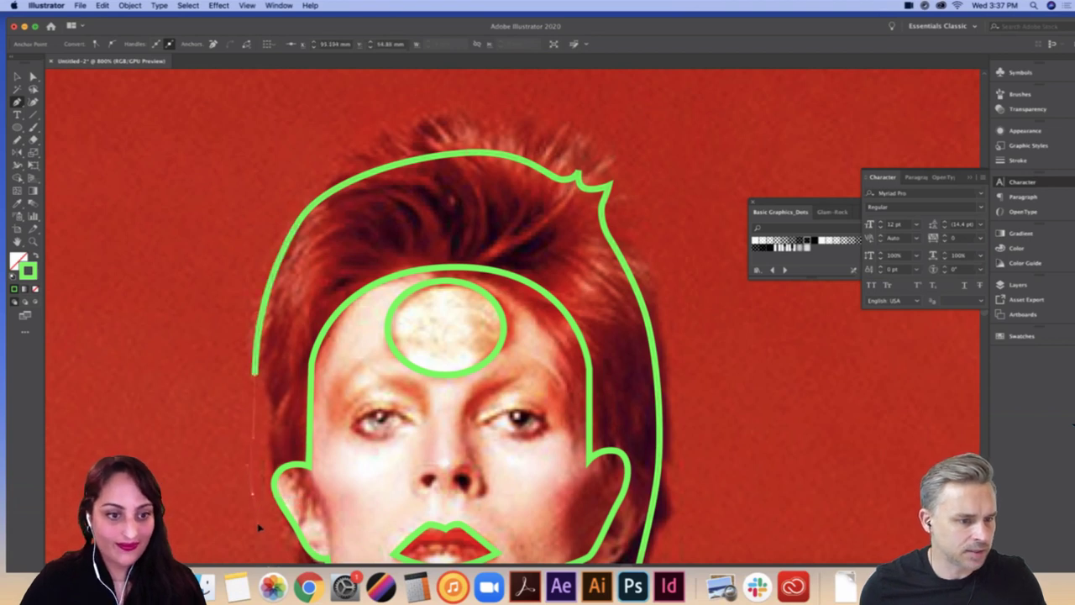
{"action": "scroll", "coordinate": [285, 520], "scroll_direction": "down", "scroll_amount": 5}
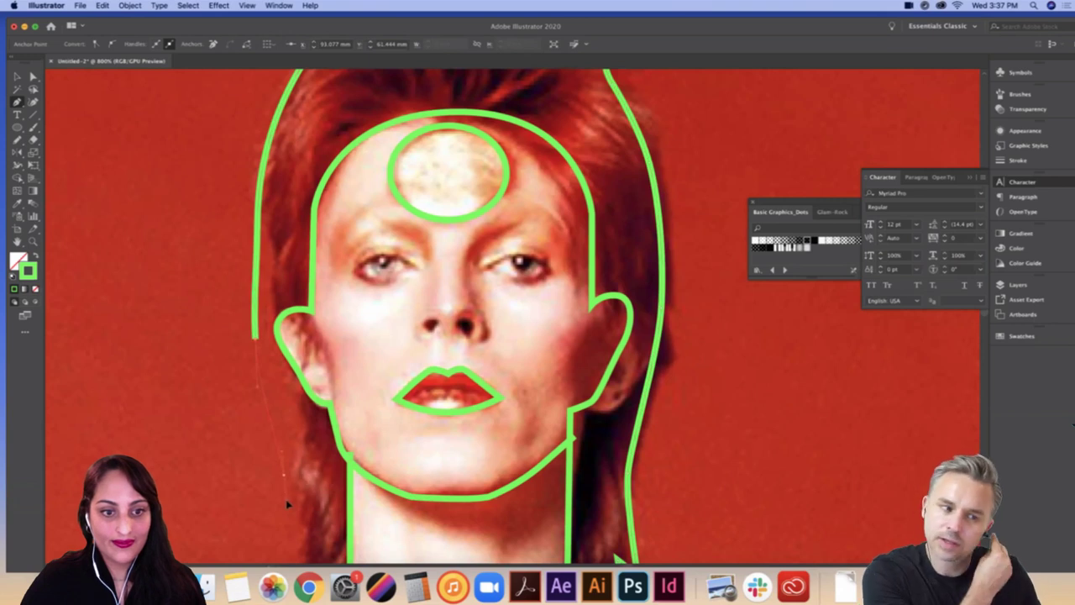
{"action": "left_click", "coordinate": [285, 473]}
{"action": "scroll", "coordinate": [311, 471], "scroll_direction": "down", "scroll_amount": 5}
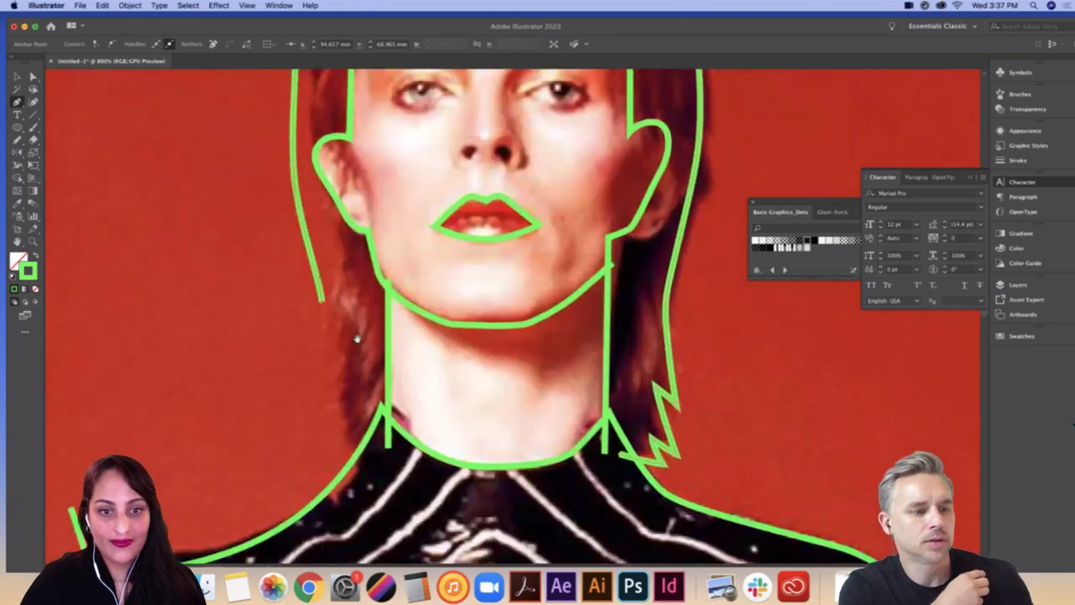
{"action": "left_click", "coordinate": [322, 380]}
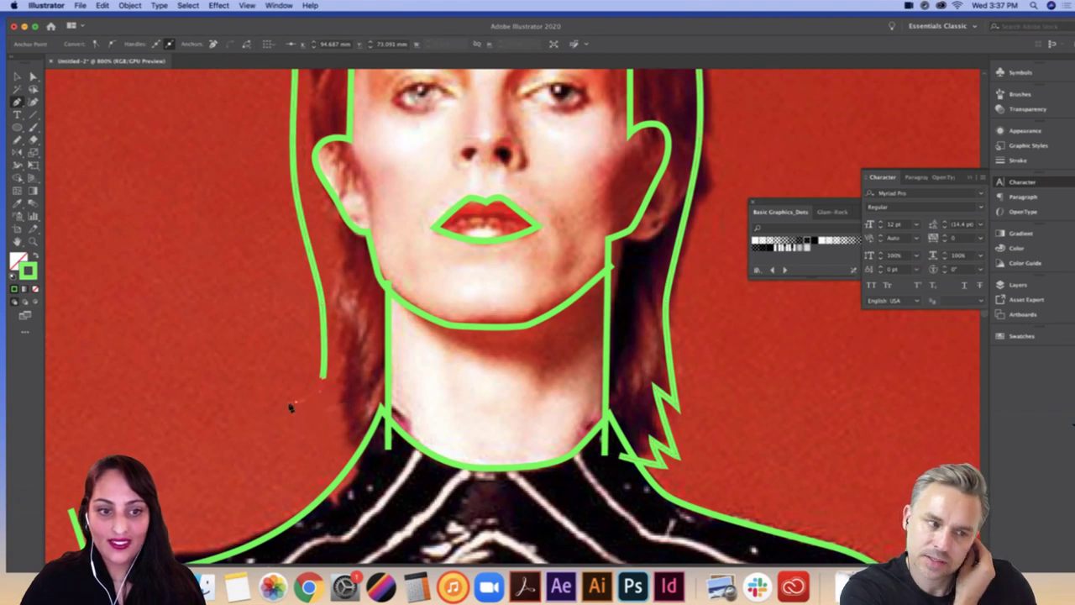
{"action": "left_click", "coordinate": [296, 403]}
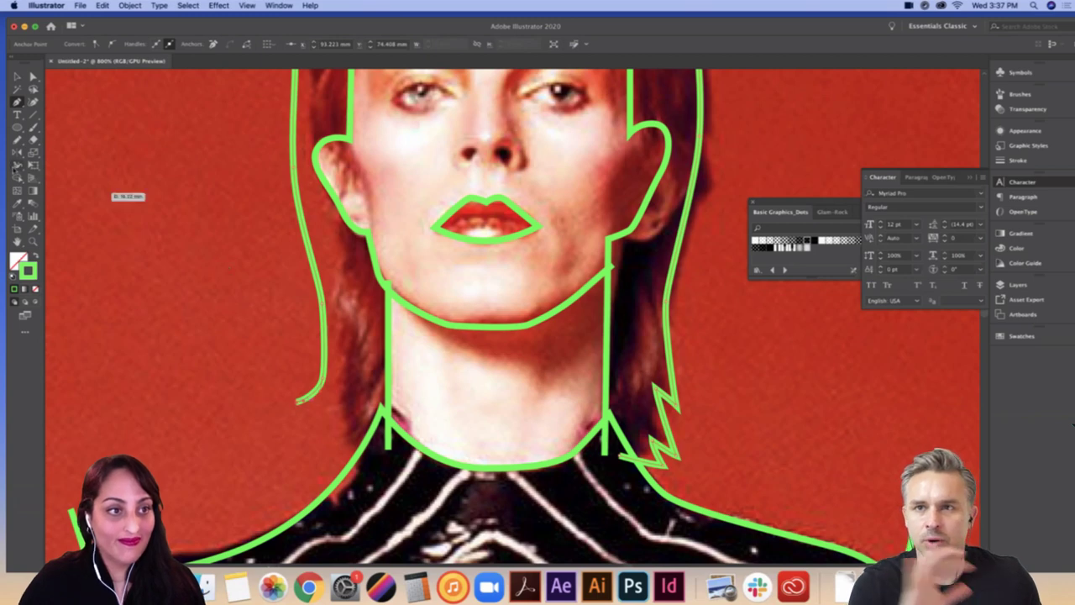
{"action": "left_click", "coordinate": [16, 164]}
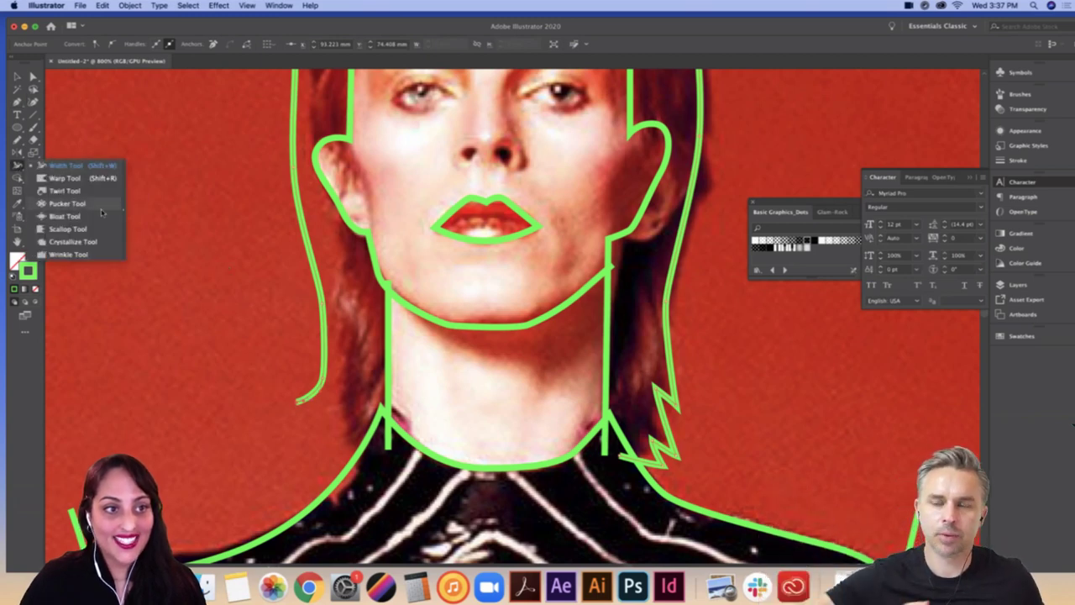
{"action": "left_click", "coordinate": [297, 404]}
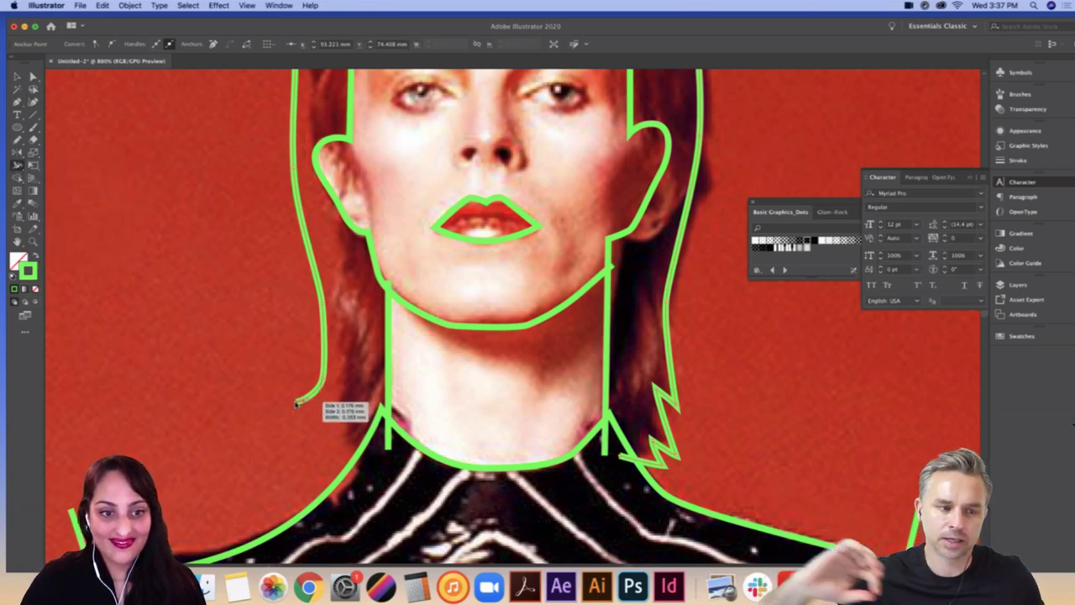
{"action": "key", "text": "p"}
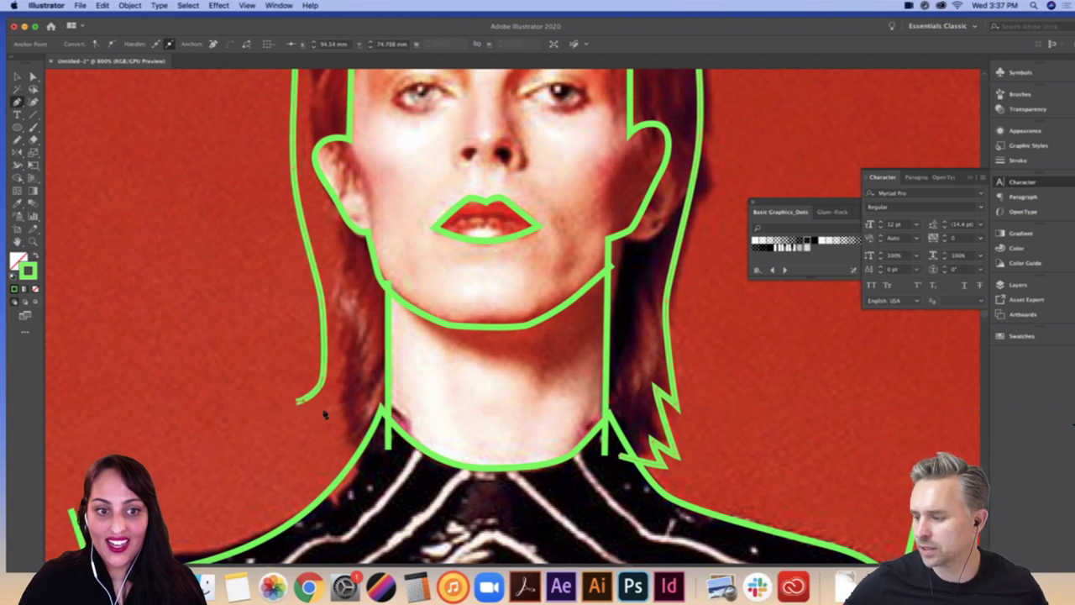
Step: Add jagged hair tips below the flick on the photo's left side, finishing the outline at the collar
{"action": "left_click", "coordinate": [325, 405]}
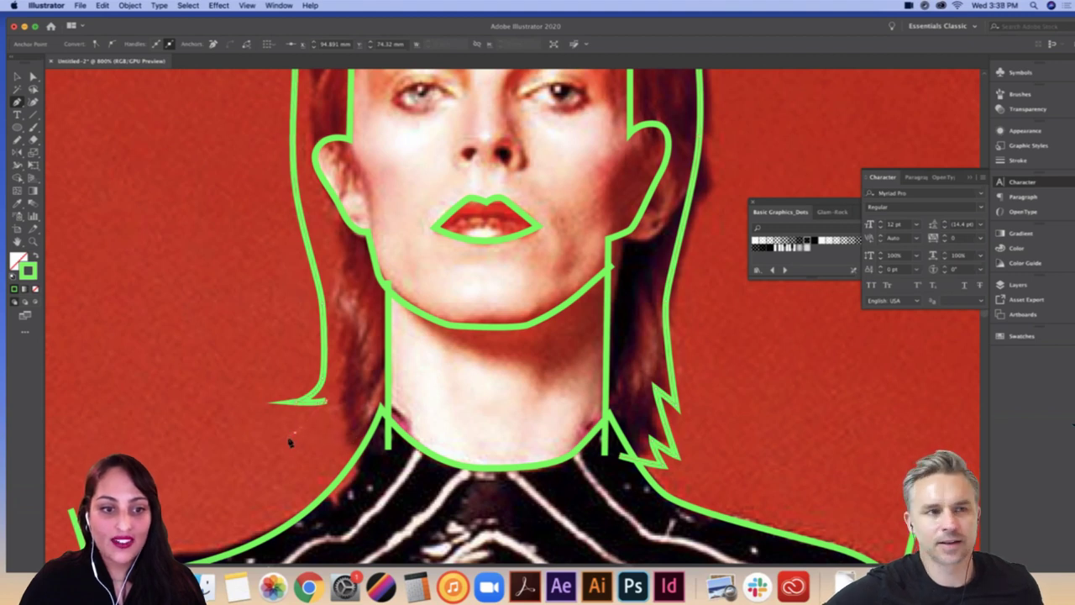
{"action": "left_click", "coordinate": [295, 433]}
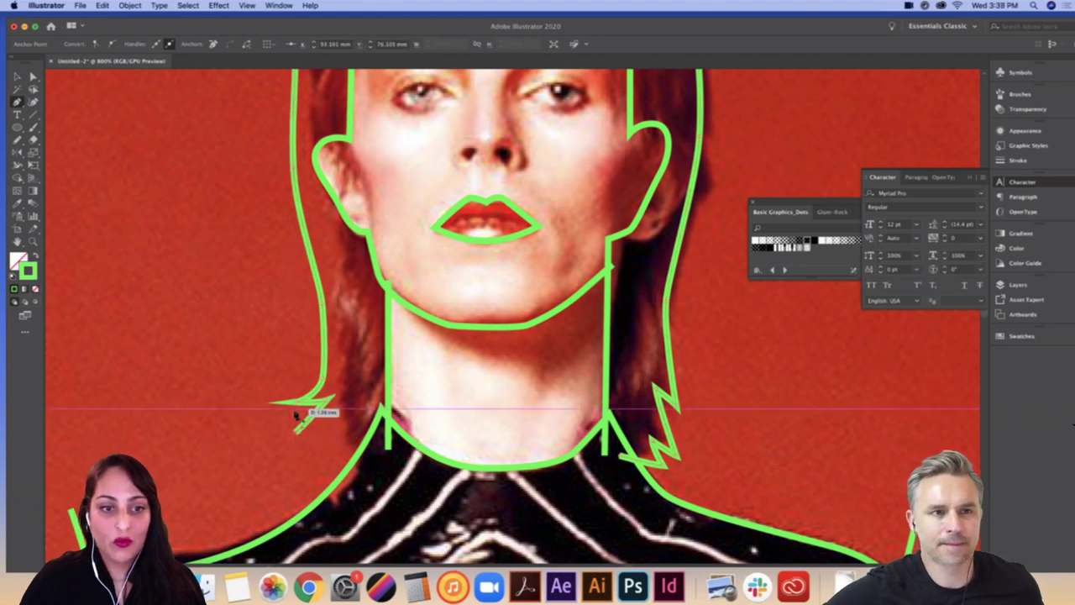
{"action": "left_click", "coordinate": [343, 423]}
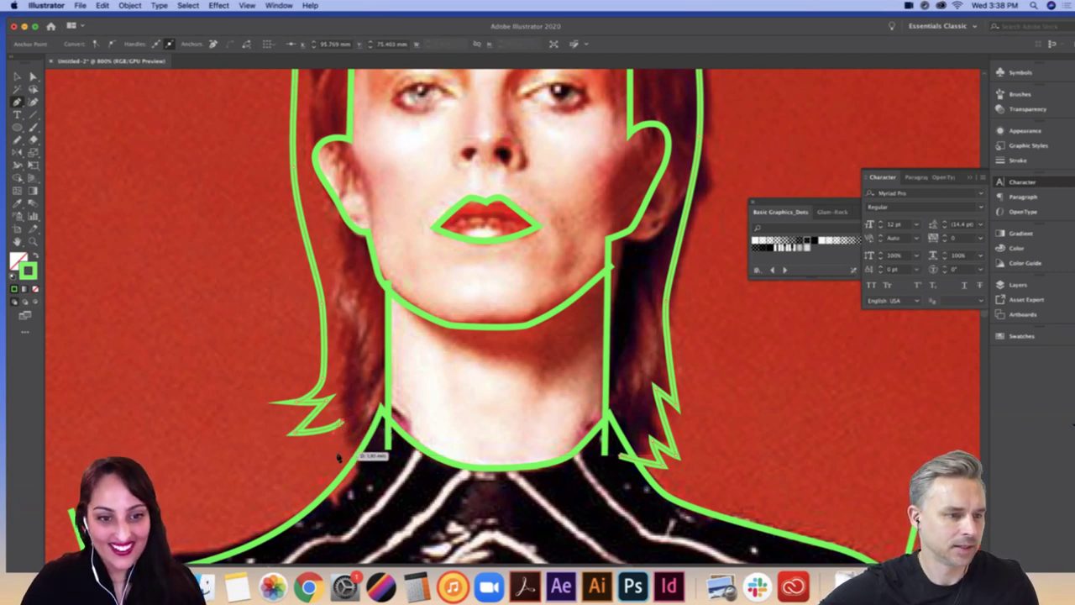
{"action": "left_click", "coordinate": [334, 454]}
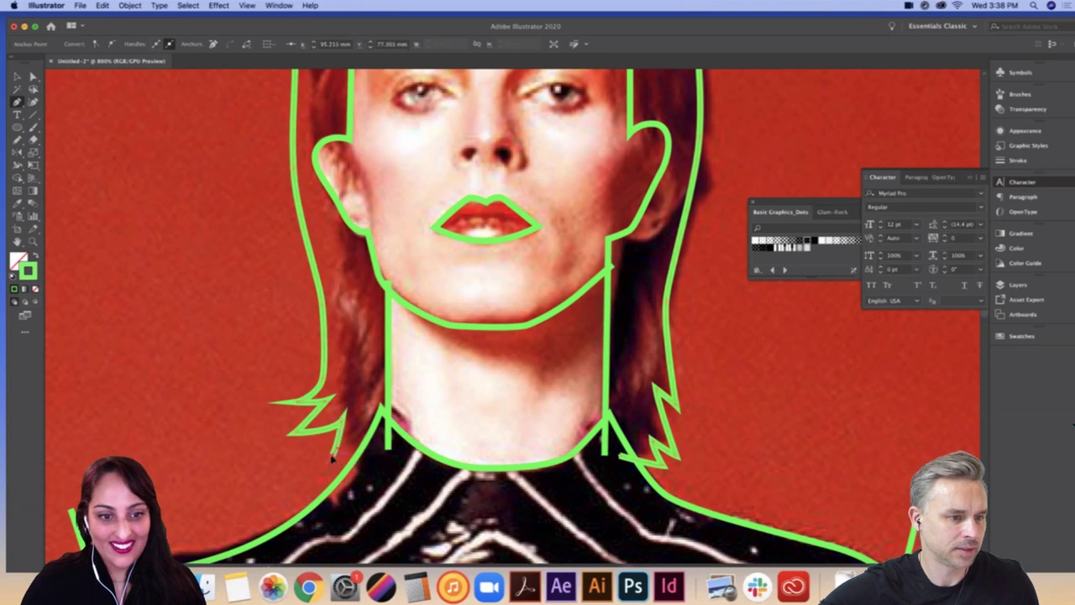
{"action": "left_click", "coordinate": [382, 417]}
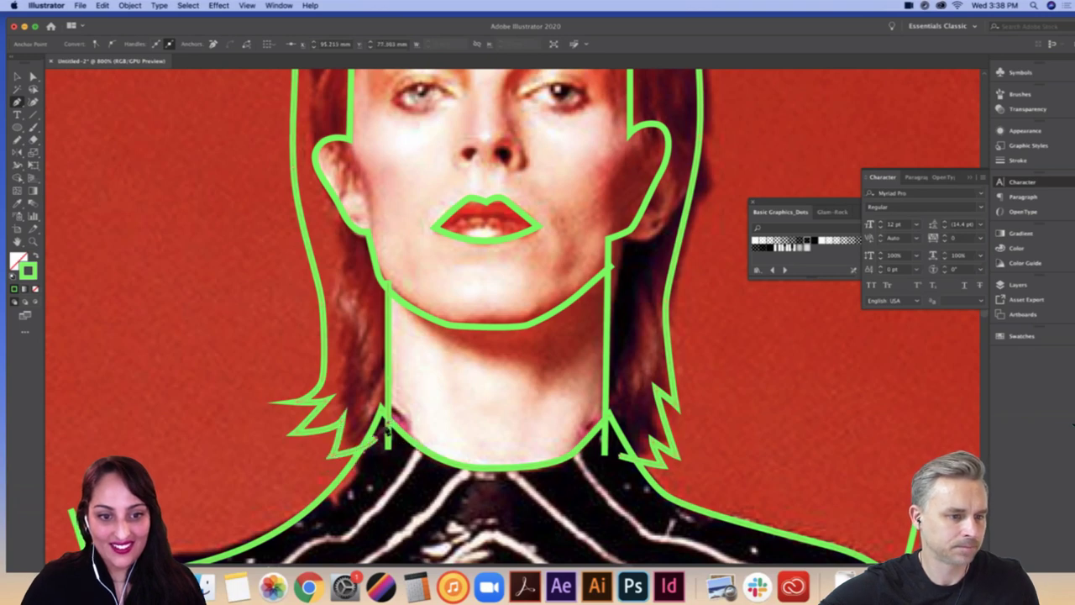
Step: Reposition the anchor of the outermost hair tip on the photo's left side to shorten its long spike
{"action": "key", "text": "a"}
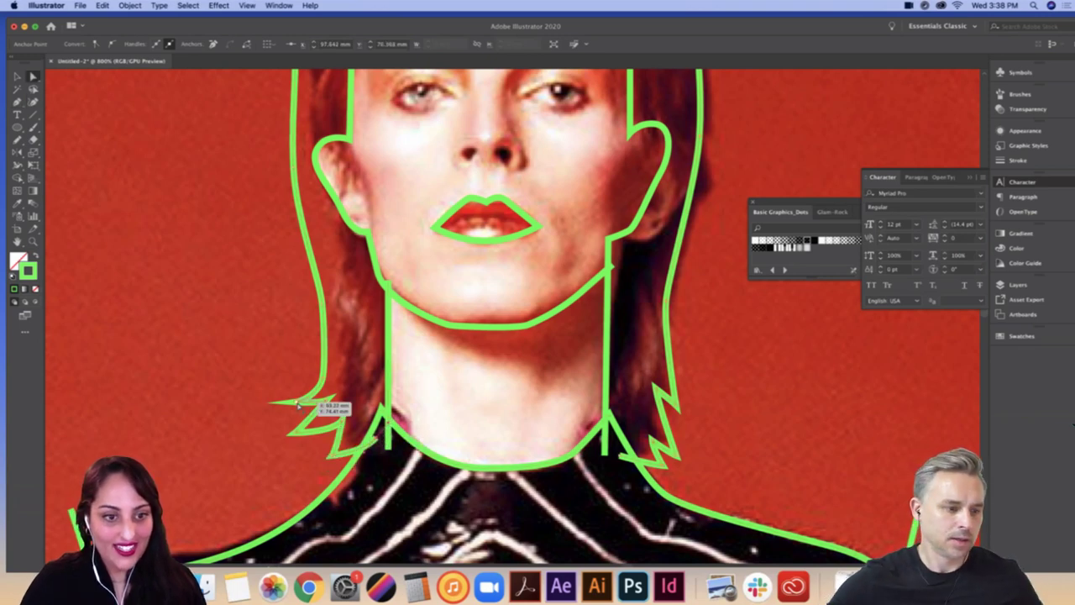
{"action": "left_click", "coordinate": [297, 403]}
{"action": "left_click_drag", "start_coordinate": [308, 399], "coordinate": [306, 413]}
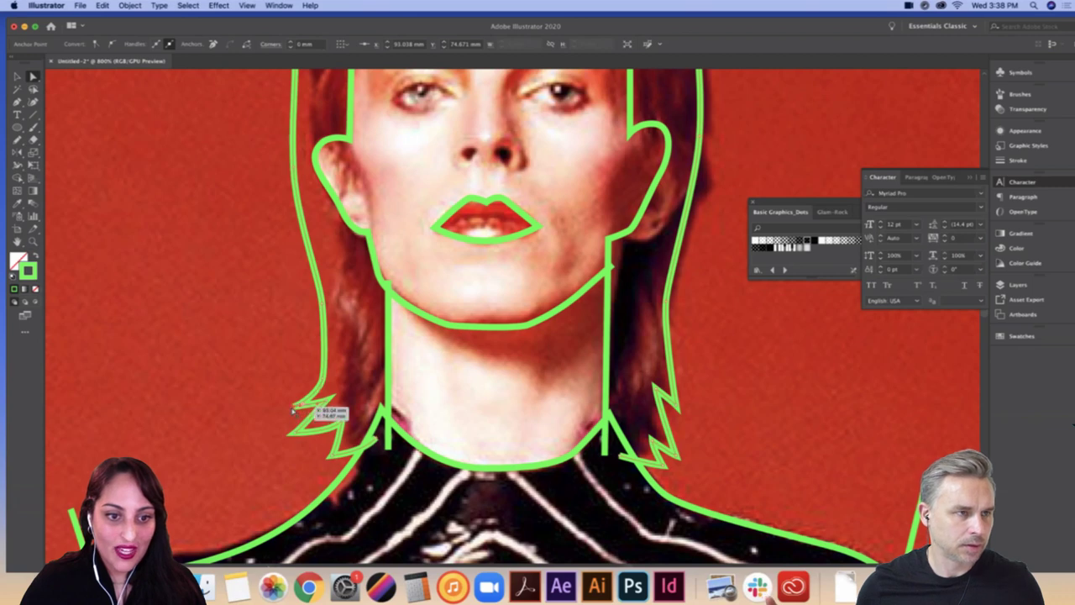
{"action": "left_click_drag", "start_coordinate": [294, 409], "coordinate": [294, 411]}
{"action": "key", "text": "p"}
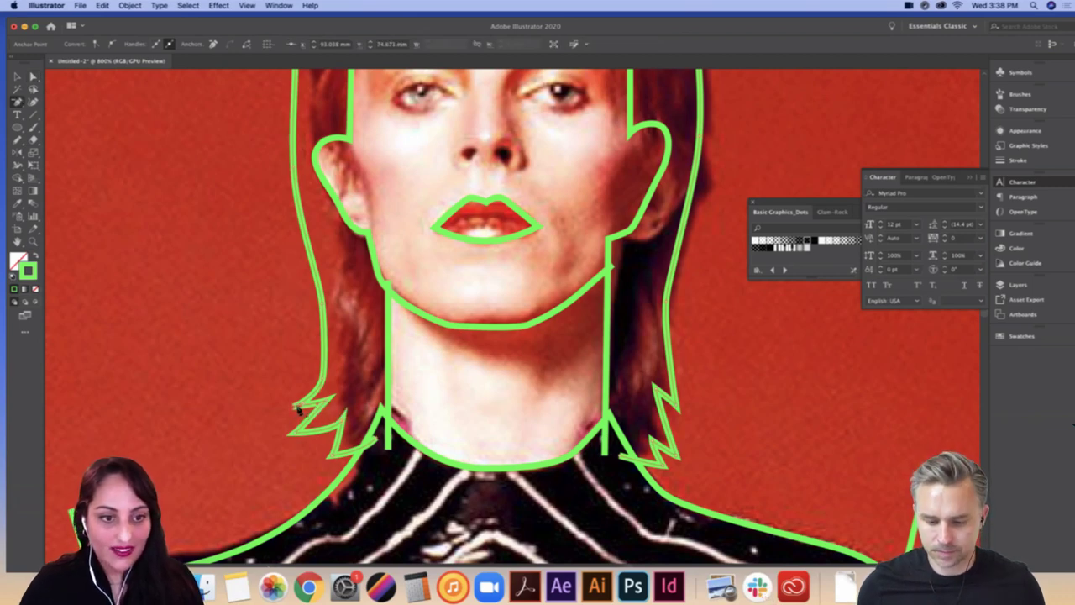
Step: Remove the extra anchors of the uppermost flick on the photo's left side so the hair outline runs smoothly into the lower tip
{"action": "left_click", "coordinate": [297, 409]}
{"action": "left_click", "coordinate": [646, 315]}
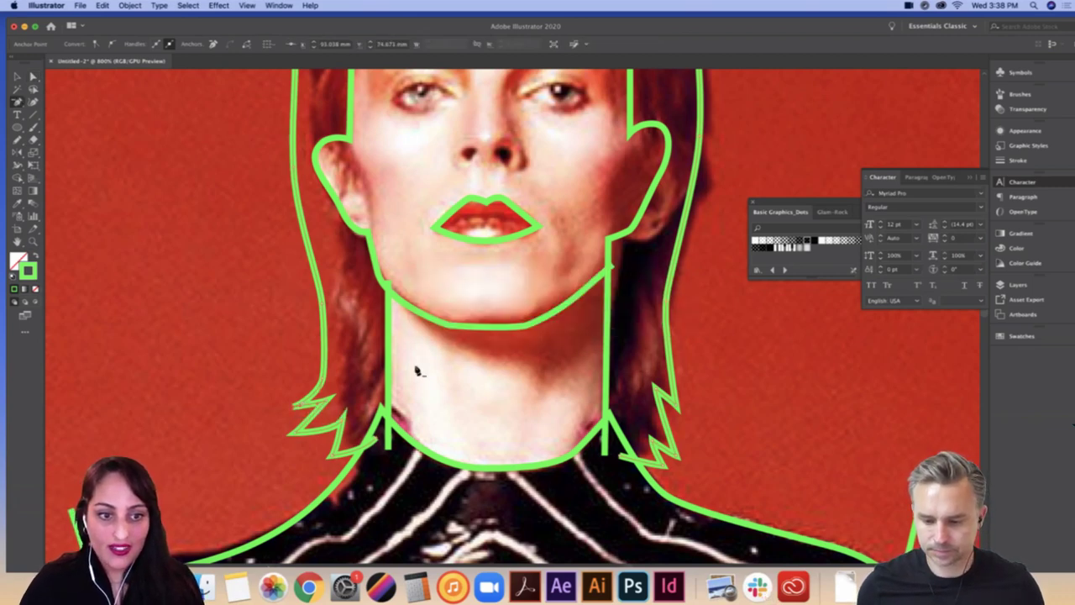
{"action": "left_click", "coordinate": [296, 410]}
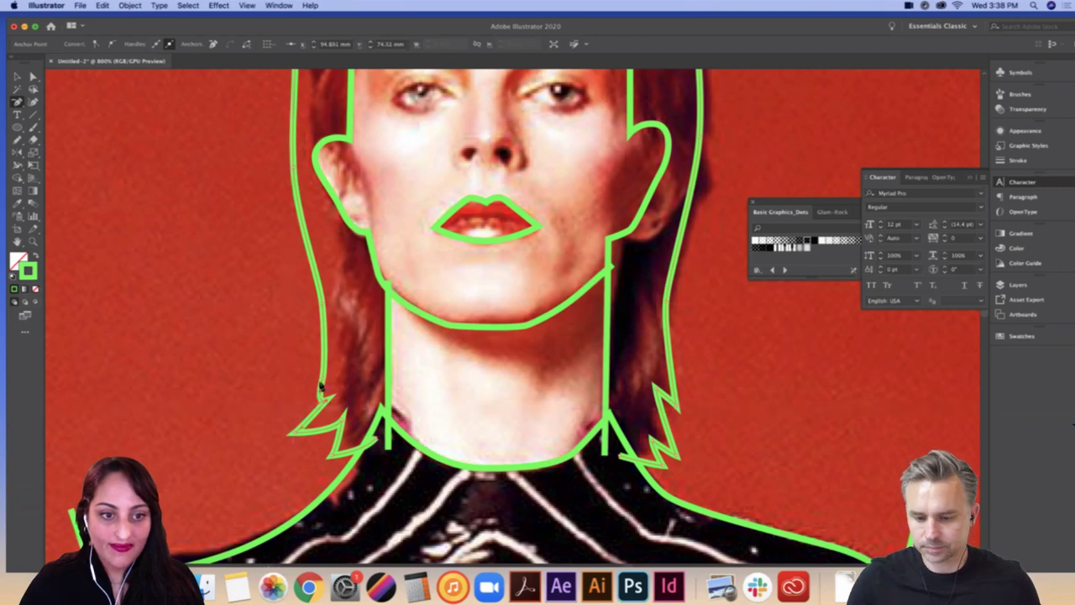
{"action": "key", "text": "a"}
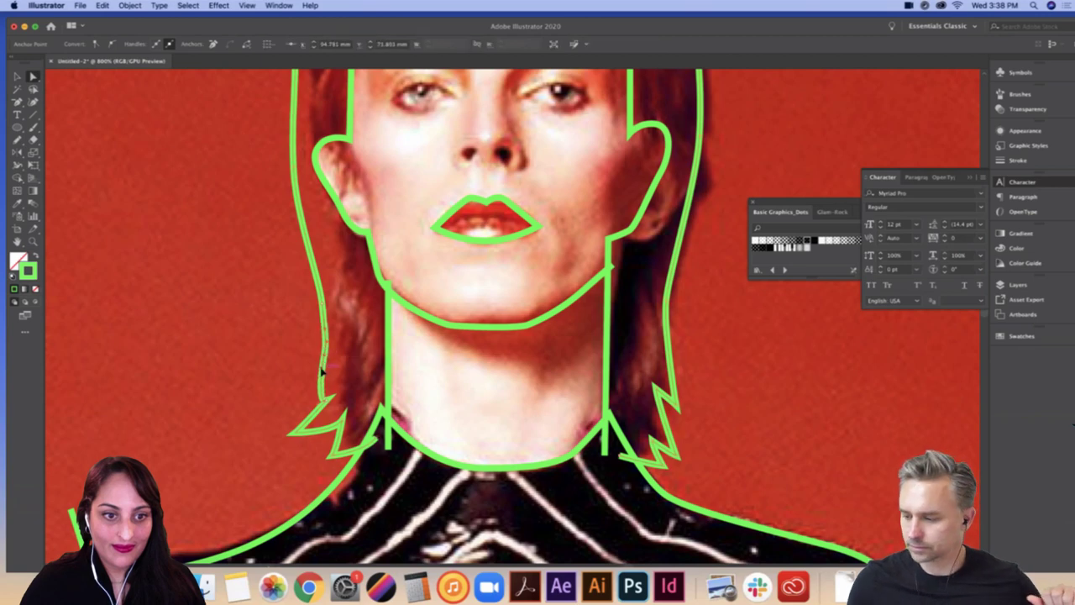
{"action": "left_click_drag", "start_coordinate": [326, 402], "coordinate": [302, 383]}
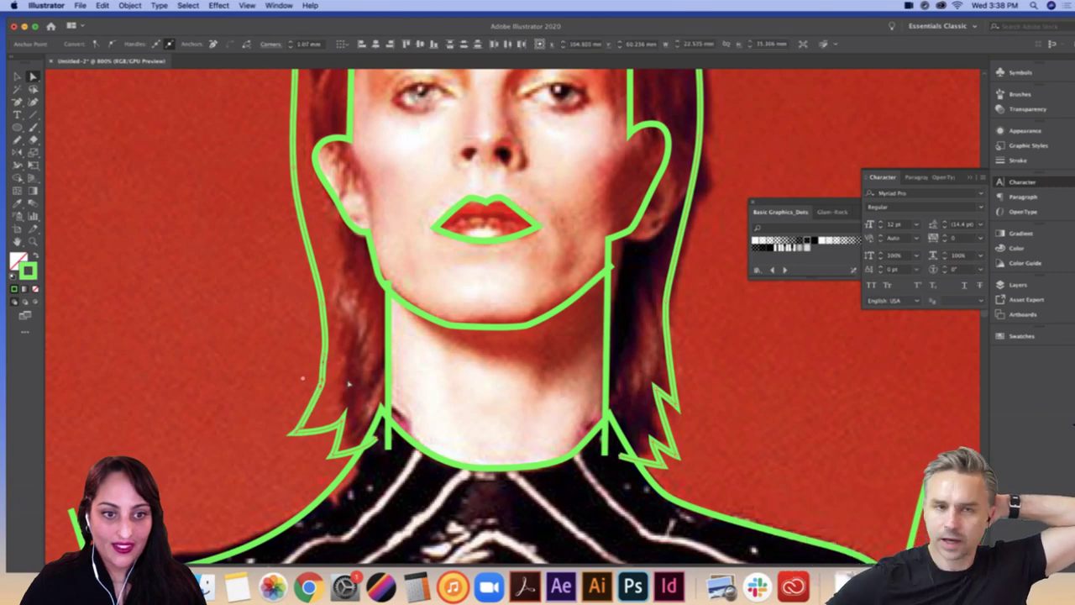
{"action": "left_click", "coordinate": [328, 344]}
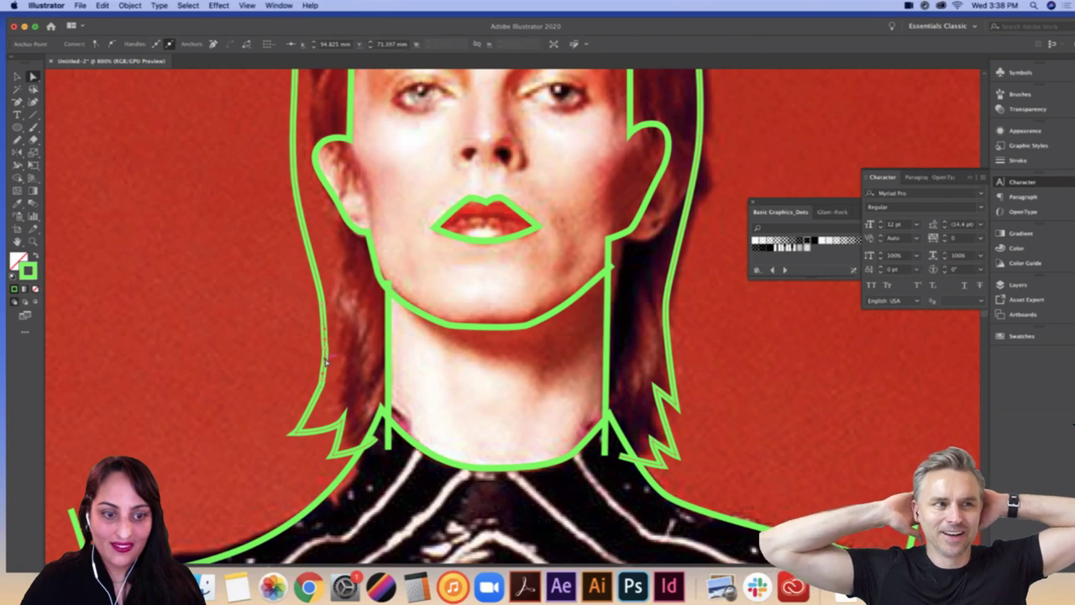
{"action": "left_click", "coordinate": [325, 347]}
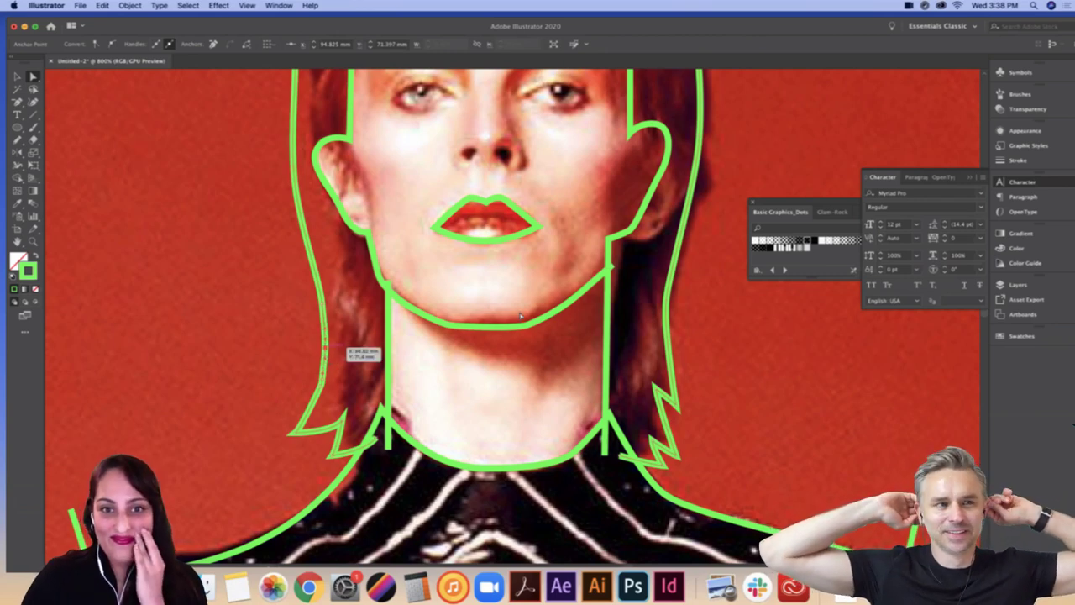
Step: Raise the earlobe anchor on the photo's right side slightly and reshape the ear's outer edge into a smoother curve
{"action": "left_click", "coordinate": [631, 234]}
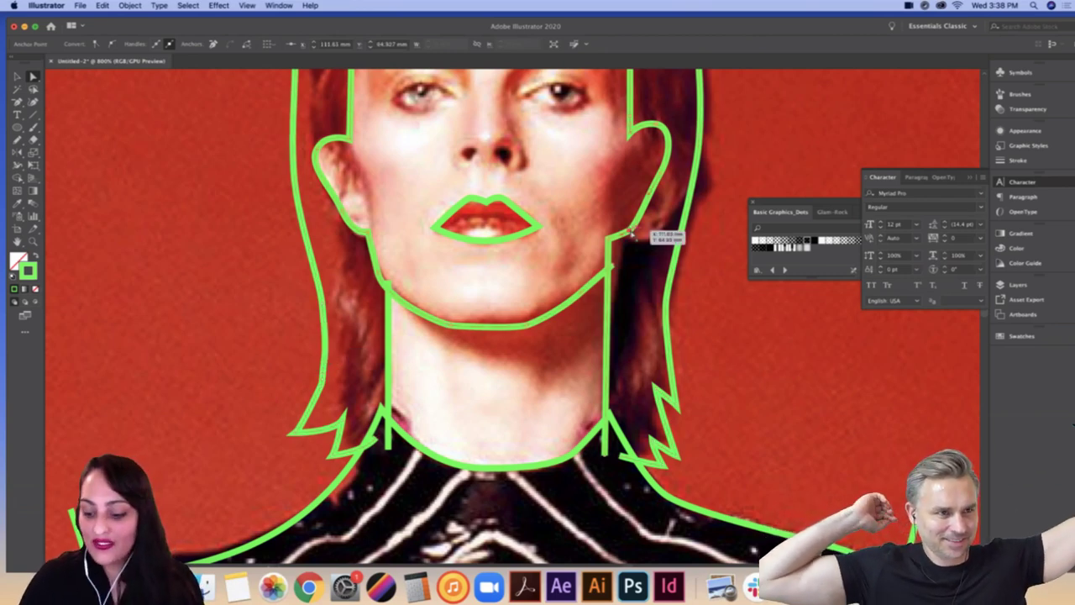
{"action": "key", "text": "Up"}
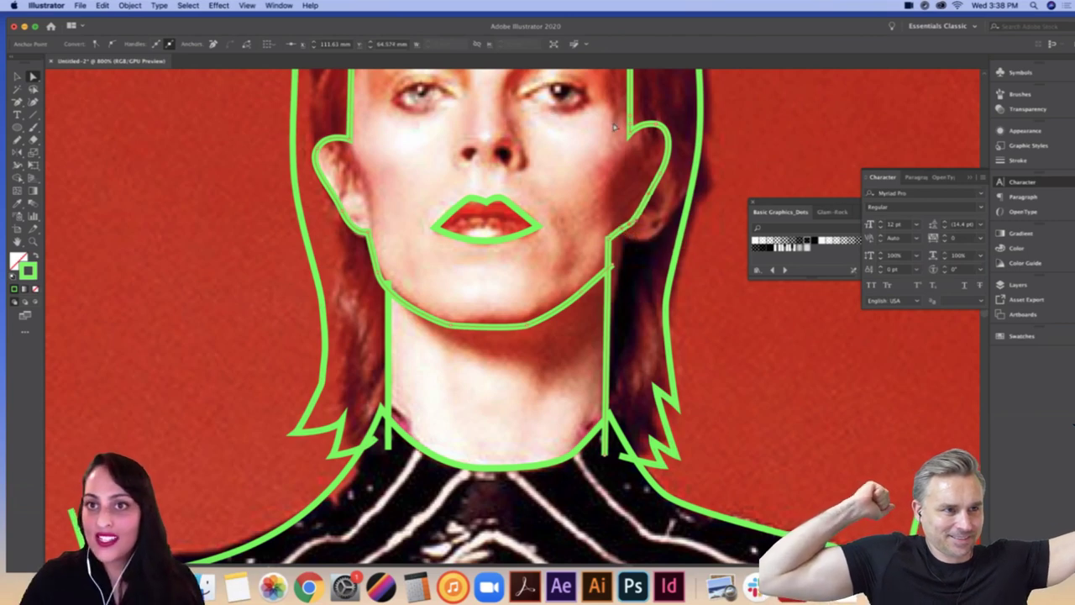
{"action": "left_click", "coordinate": [658, 126]}
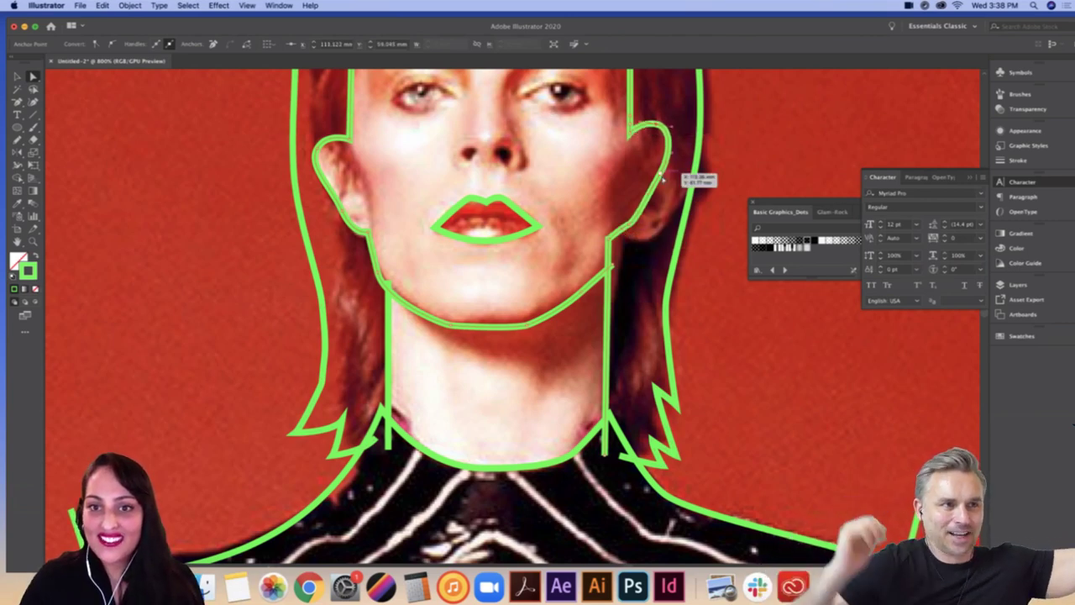
{"action": "left_click_drag", "start_coordinate": [664, 178], "coordinate": [644, 223]}
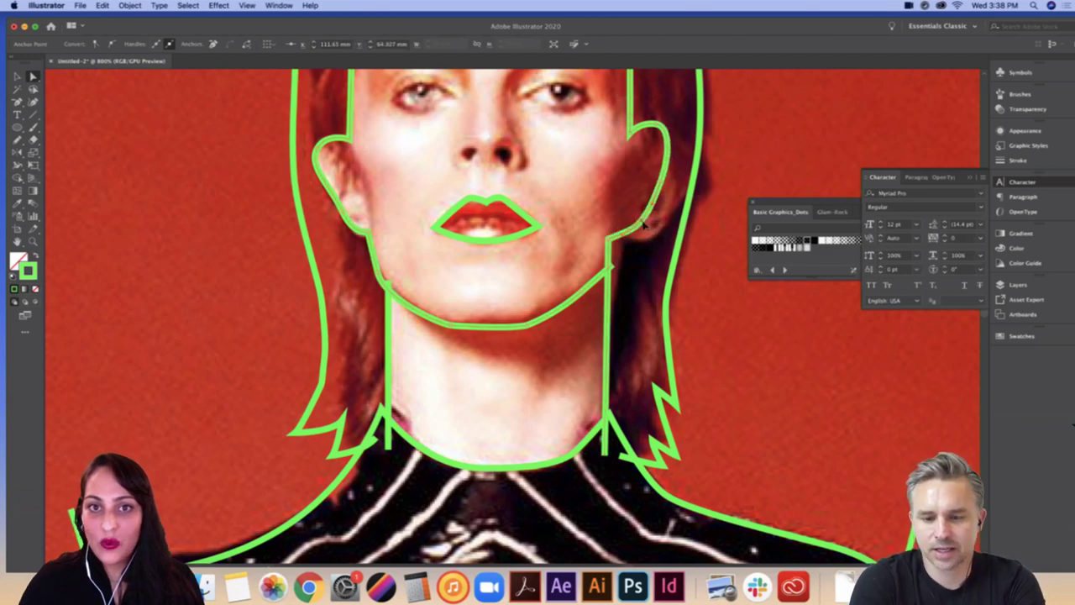
Step: Reposition the jagged hair tip anchors on the photo's left side, extending the outermost tip slightly outward and raising the notch beside it
{"action": "left_click", "coordinate": [341, 428]}
{"action": "left_click_drag", "start_coordinate": [341, 429], "coordinate": [340, 425]}
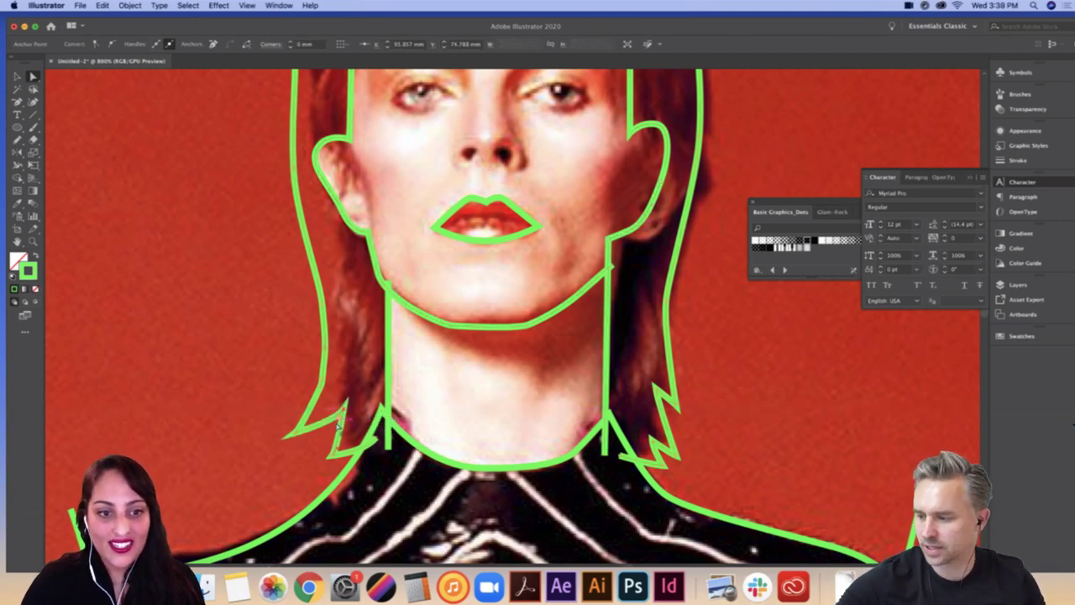
{"action": "left_click", "coordinate": [296, 436]}
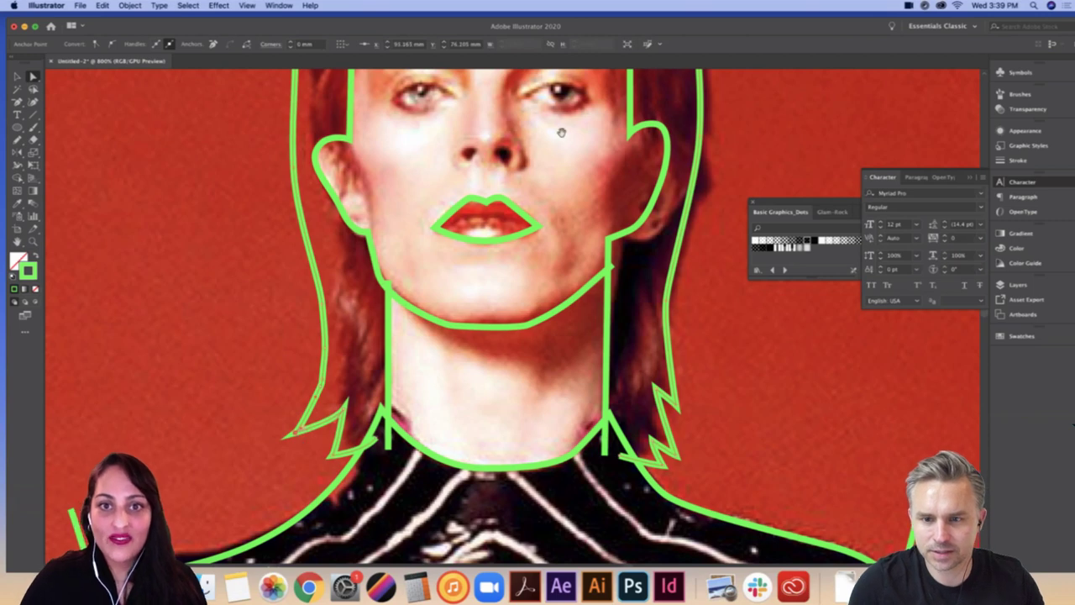
Step: Round an anchor at the jagged lower tips of the hair outline on the figure's left side by about 0.02 mm
{"action": "left_click_drag", "start_coordinate": [561, 132], "coordinate": [552, 222]}
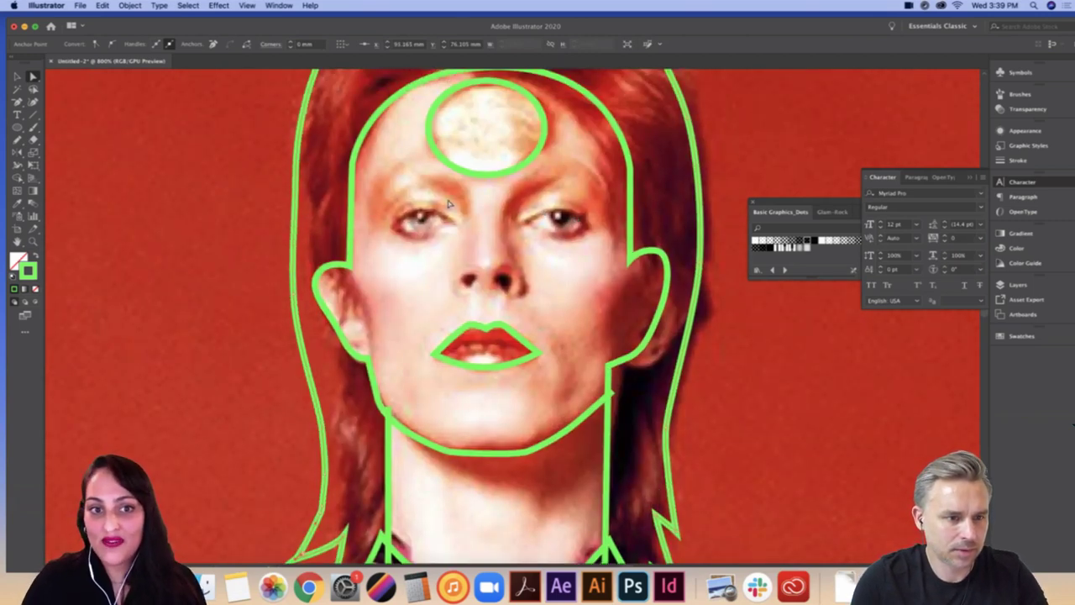
{"action": "left_click_drag", "start_coordinate": [438, 294], "coordinate": [442, 182]}
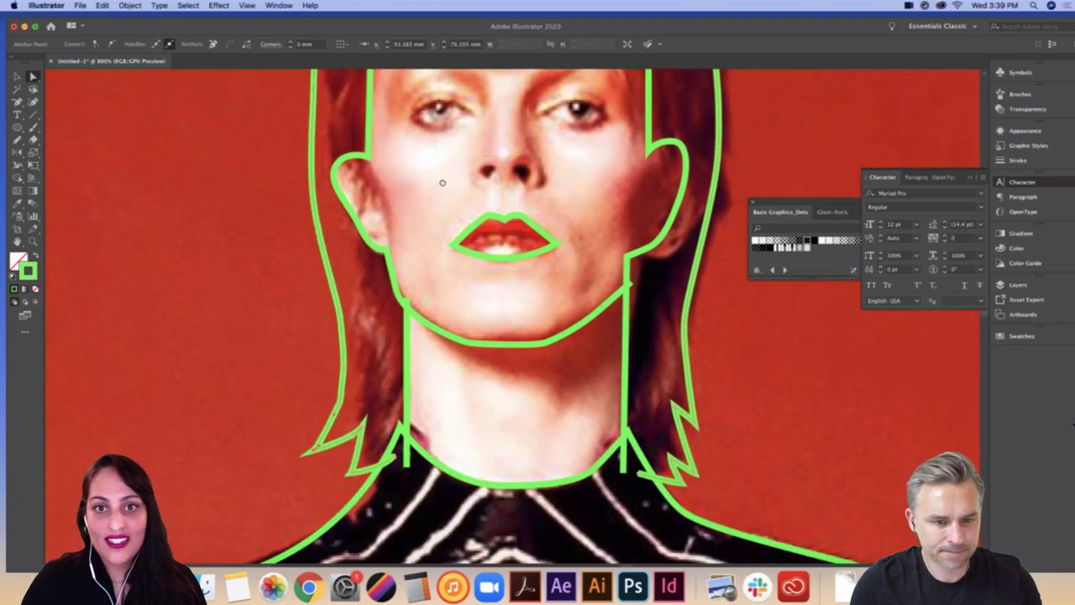
{"action": "left_click", "coordinate": [339, 409]}
{"action": "scroll", "coordinate": [340, 409], "scroll_direction": "down", "scroll_amount": 1}
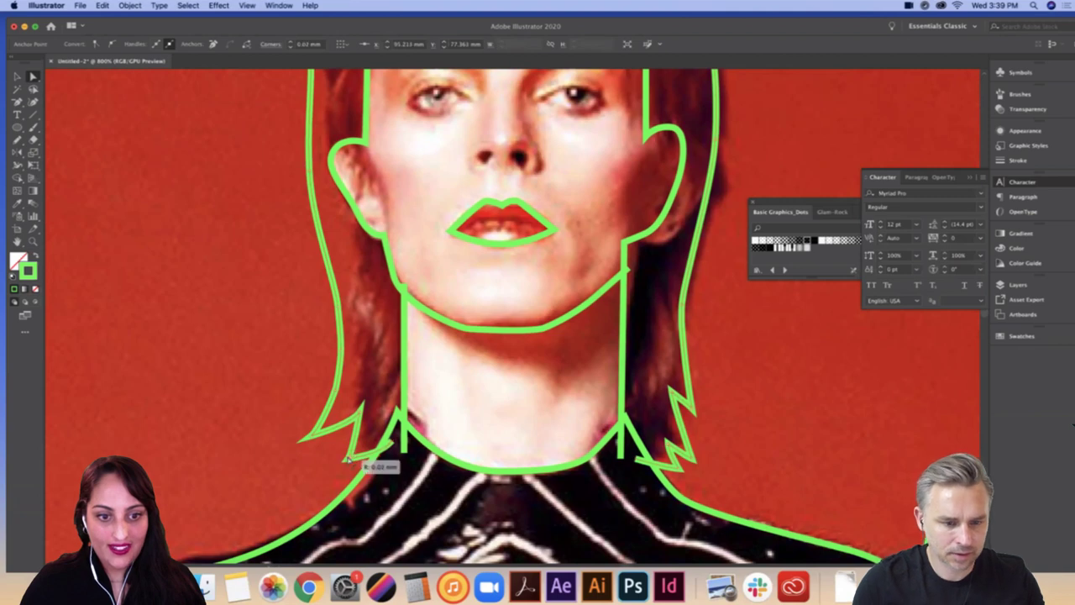
{"action": "left_click", "coordinate": [365, 395]}
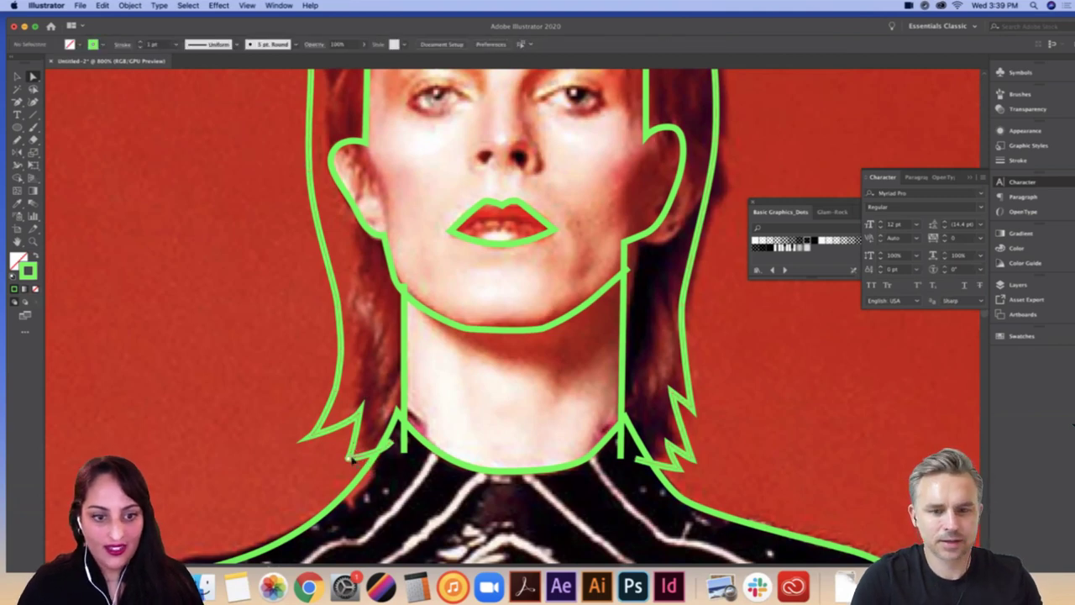
Step: Examine the green traced outlines over the whole figure, from the hair and shoulders down to the trouser hems and untraced shoes
{"action": "key", "text": "super+minus"}
{"action": "key", "text": "super+minus"}
{"action": "key", "text": "super+minus"}
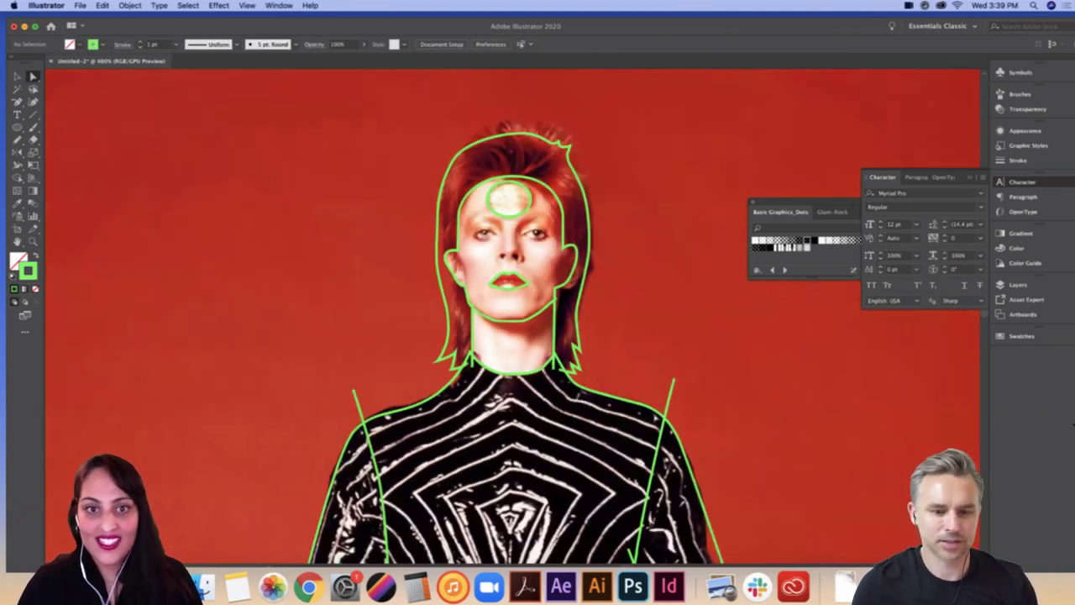
{"action": "left_click_drag", "start_coordinate": [687, 343], "coordinate": [654, 330]}
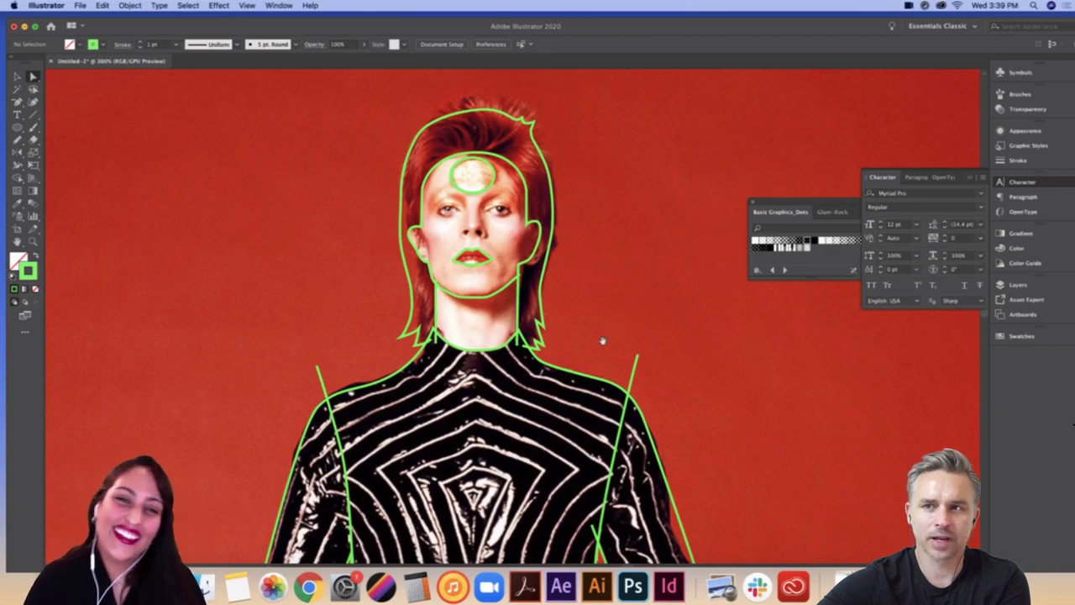
{"action": "left_click_drag", "start_coordinate": [602, 340], "coordinate": [619, 355]}
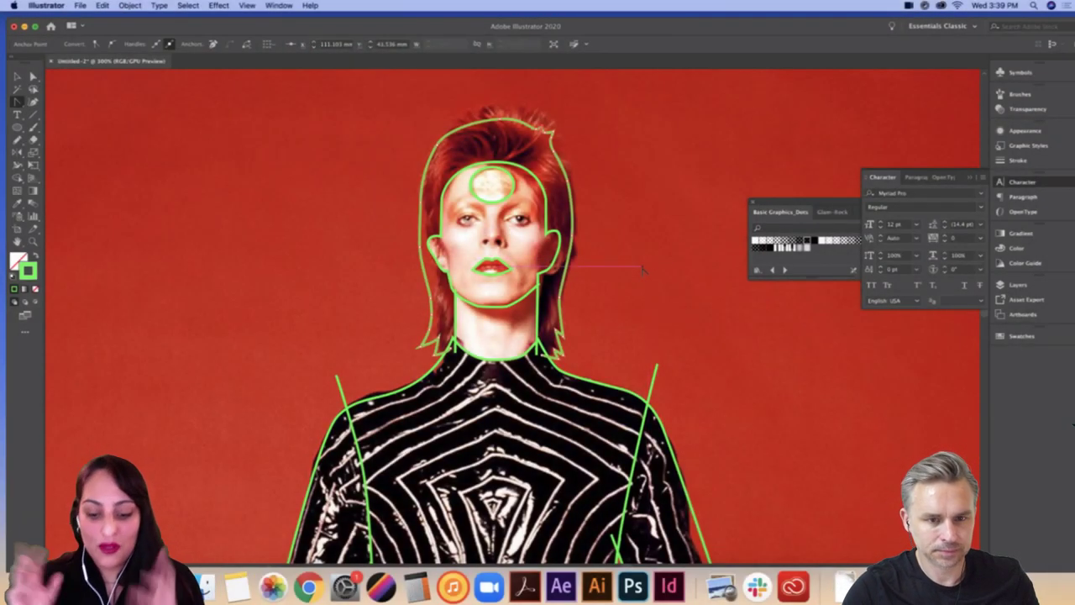
{"action": "scroll", "coordinate": [652, 346], "scroll_direction": "down", "scroll_amount": 5}
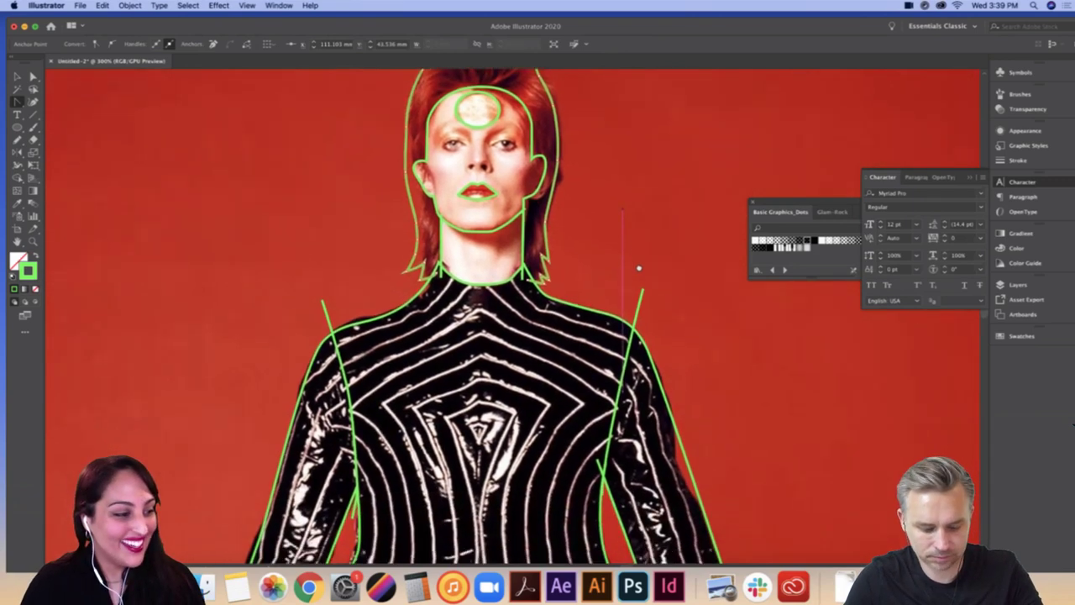
{"action": "scroll", "coordinate": [526, 277], "scroll_direction": "up", "scroll_amount": 6}
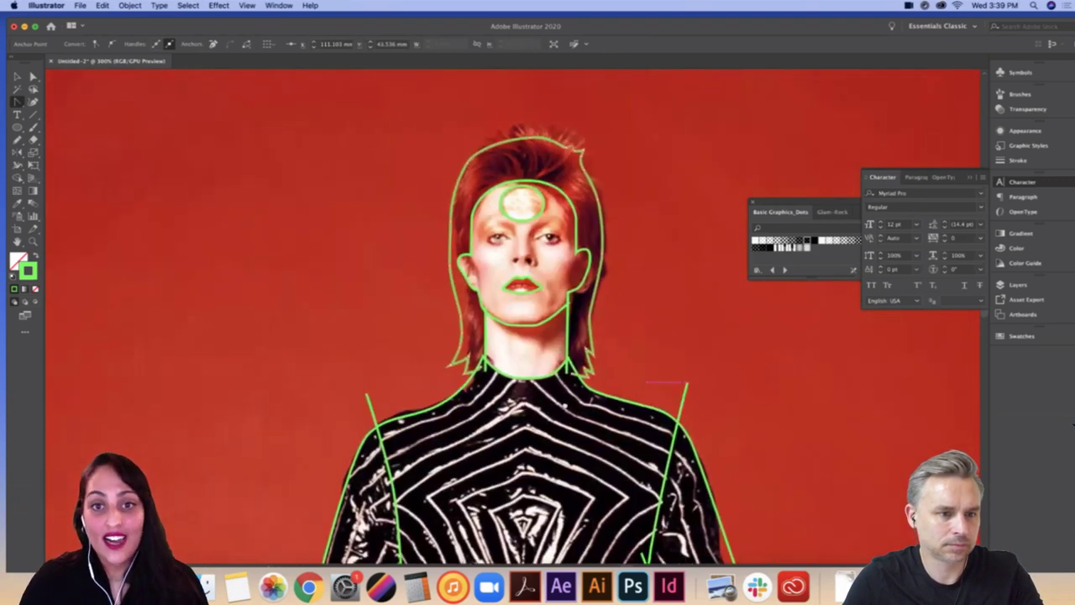
{"action": "key", "text": "a"}
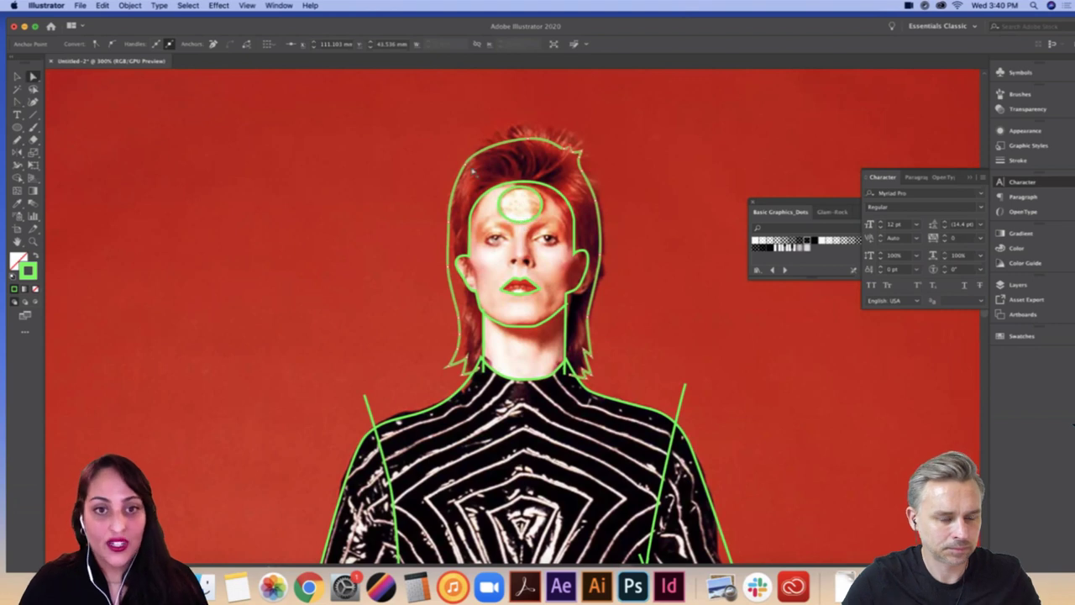
{"action": "left_click", "coordinate": [461, 174]}
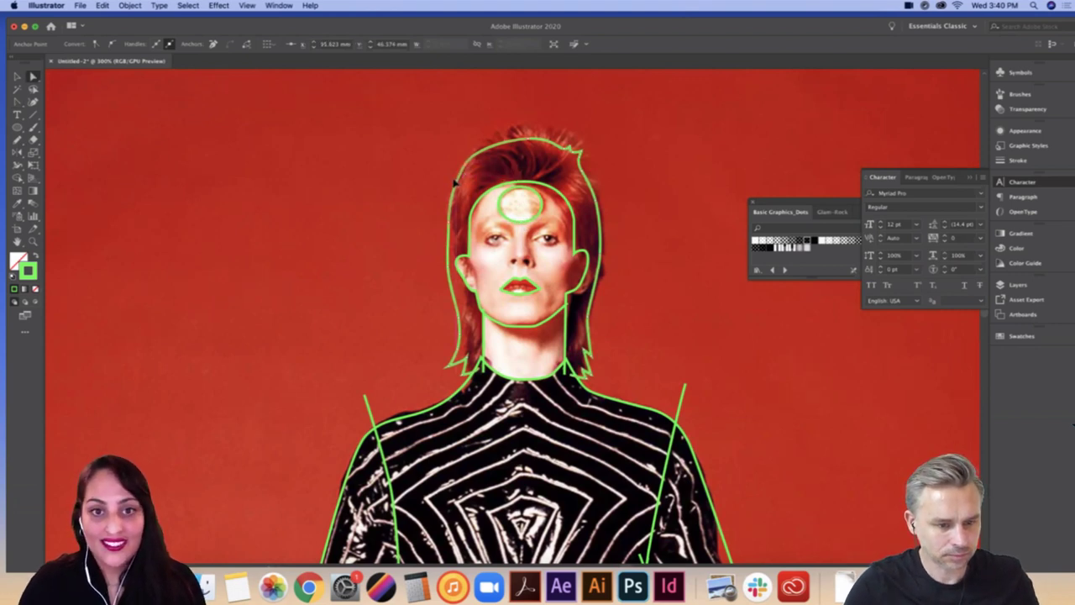
{"action": "left_click", "coordinate": [488, 176]}
{"action": "scroll", "coordinate": [653, 396], "scroll_direction": "down", "scroll_amount": 8}
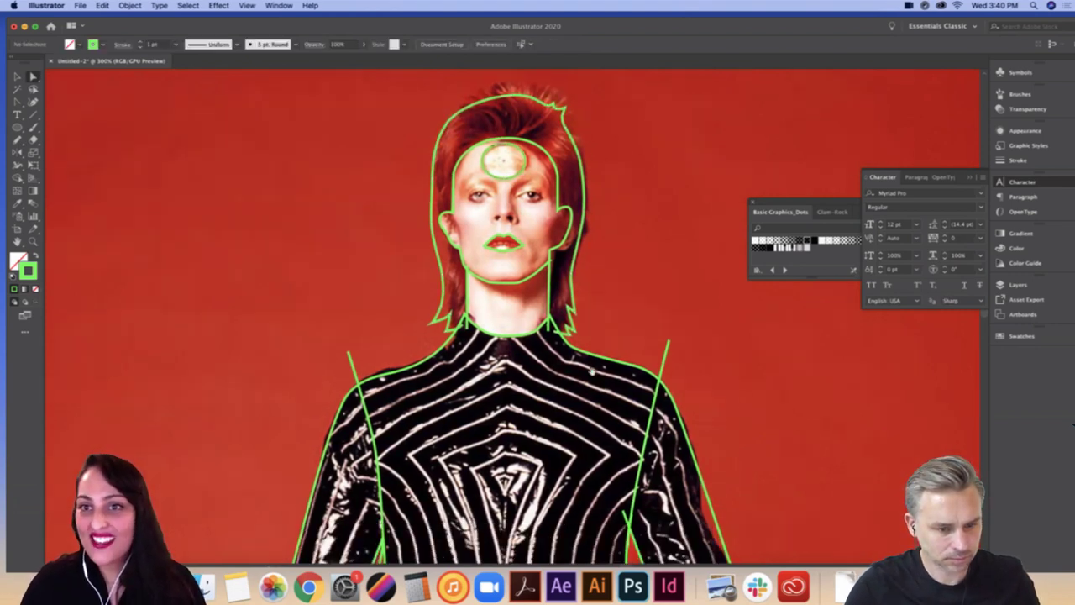
{"action": "scroll", "coordinate": [578, 305], "scroll_direction": "down", "scroll_amount": 5}
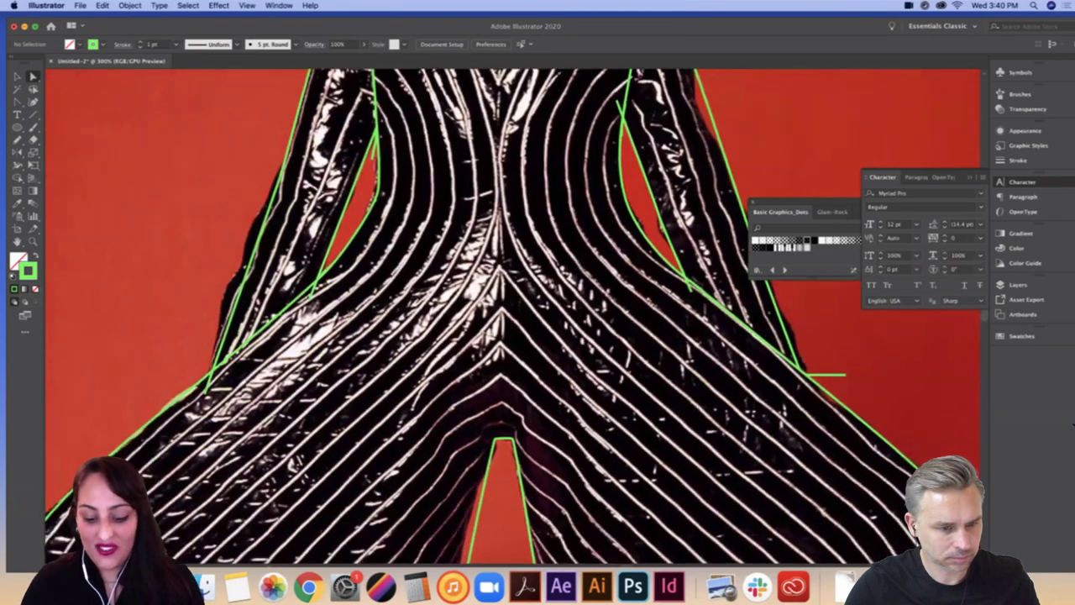
{"action": "key", "text": "super+minus"}
{"action": "key", "text": "super+minus"}
{"action": "key", "text": "super+minus"}
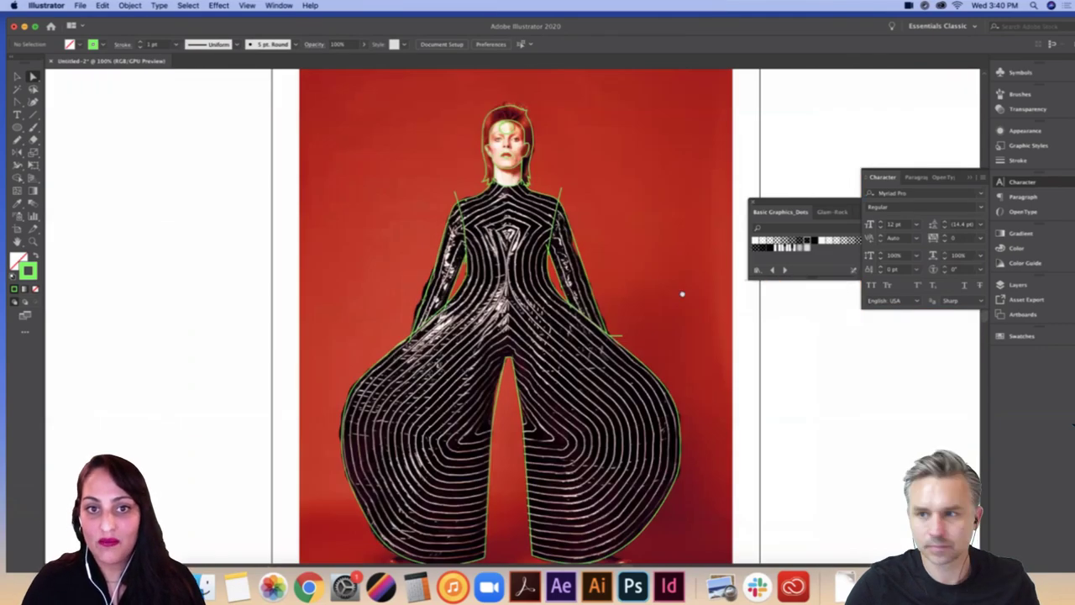
{"action": "scroll", "coordinate": [682, 294], "scroll_direction": "down", "scroll_amount": 2}
{"action": "scroll", "coordinate": [720, 405], "scroll_direction": "down", "scroll_amount": 3}
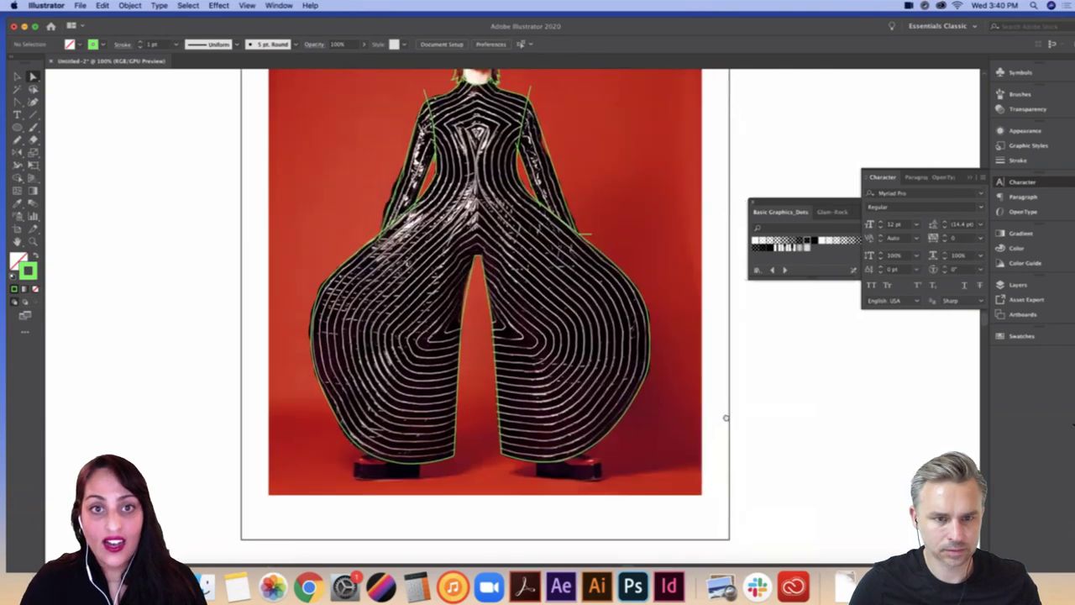
{"action": "scroll", "coordinate": [729, 432], "scroll_direction": "up", "scroll_amount": 6}
{"action": "scroll", "coordinate": [588, 436], "scroll_direction": "down", "scroll_amount": 8}
{"action": "scroll", "coordinate": [574, 411], "scroll_direction": "down", "scroll_amount": 1}
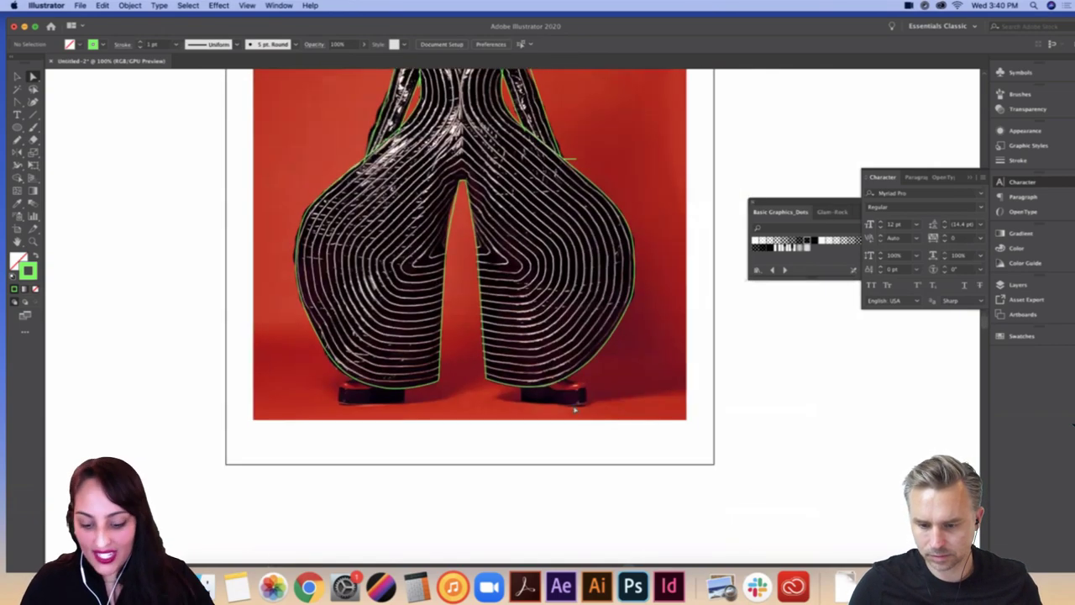
Step: Trace the right-hand platform shoe's heel, sole and toe with the Pen tool as an open path with both ends inside the trouser hem
{"action": "scroll", "coordinate": [573, 412], "scroll_direction": "up", "scroll_amount": 5}
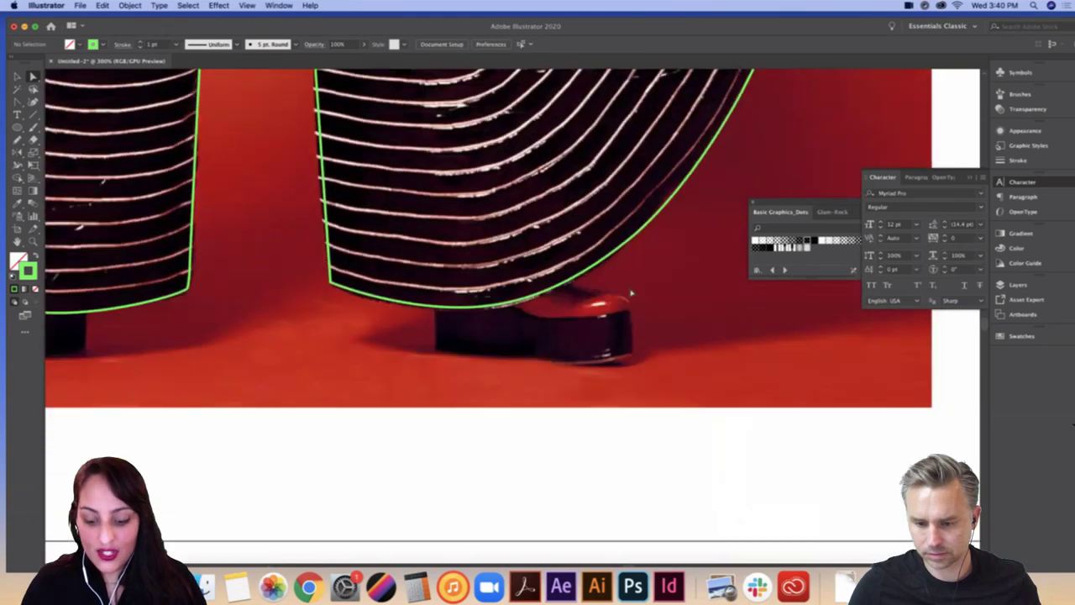
{"action": "scroll", "coordinate": [703, 378], "scroll_direction": "up", "scroll_amount": 4}
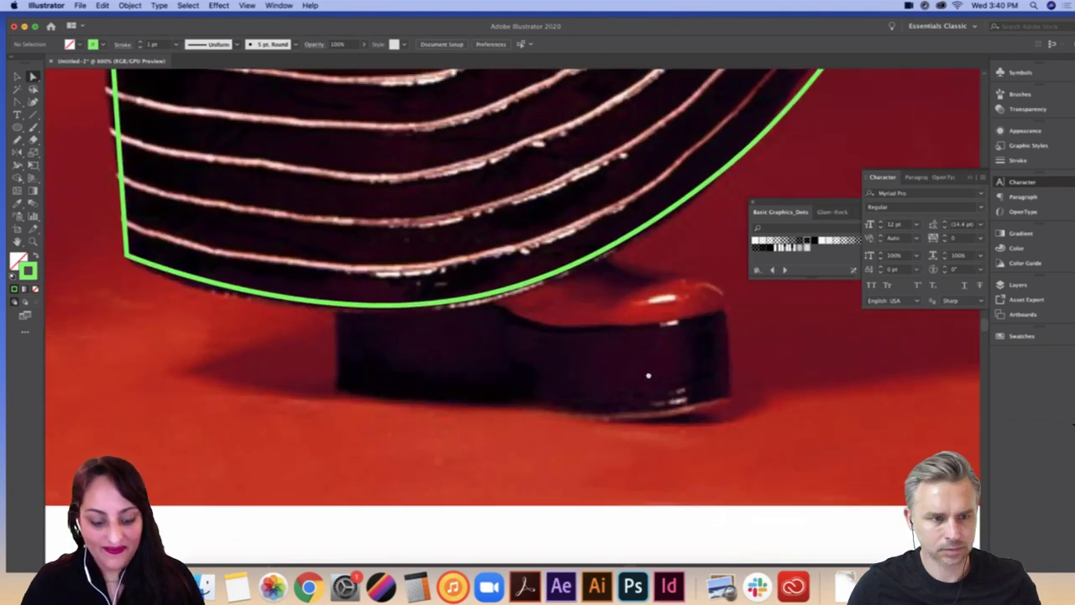
{"action": "key", "text": "p"}
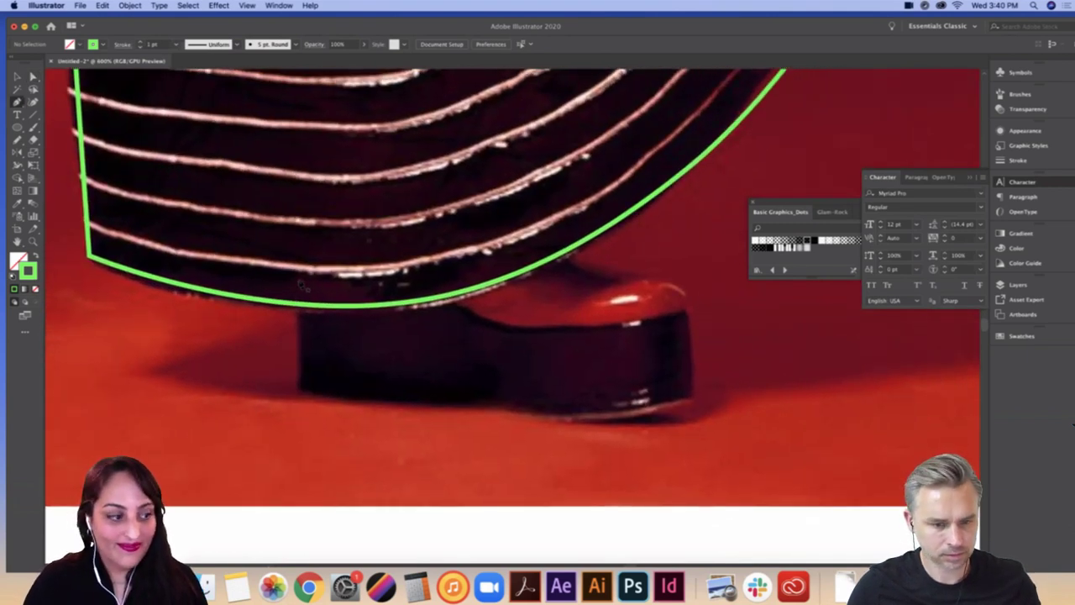
{"action": "left_click", "coordinate": [299, 279]}
{"action": "left_click_drag", "start_coordinate": [299, 351], "coordinate": [301, 375]}
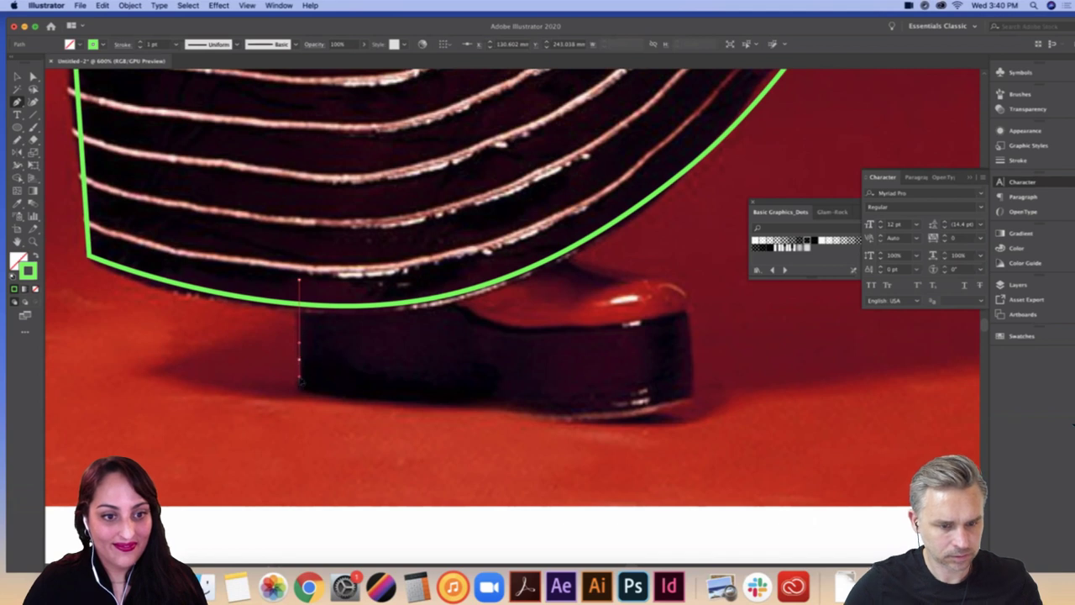
{"action": "left_click_drag", "start_coordinate": [449, 406], "coordinate": [482, 407]}
{"action": "left_click_drag", "start_coordinate": [576, 420], "coordinate": [621, 420]}
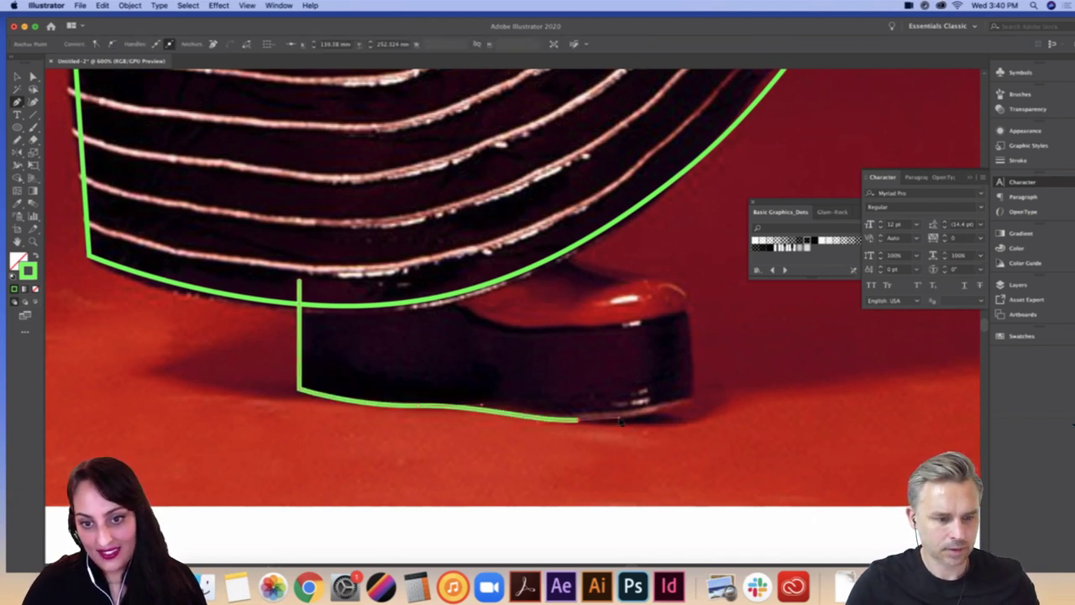
{"action": "mouse_move", "coordinate": [694, 399]}
{"action": "left_mouse_down"}
{"action": "mouse_move", "coordinate": [690, 412]}
{"action": "mouse_move", "coordinate": [690, 301]}
{"action": "left_mouse_up"}
{"action": "left_click", "coordinate": [662, 282]}
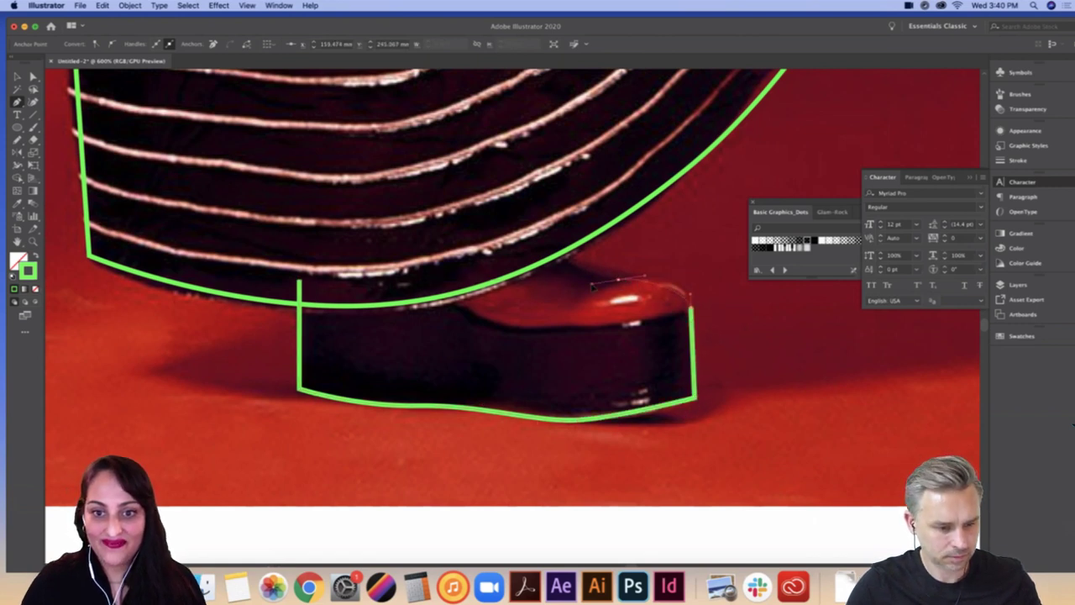
{"action": "left_click_drag", "start_coordinate": [580, 279], "coordinate": [580, 276]}
{"action": "left_click", "coordinate": [550, 241]}
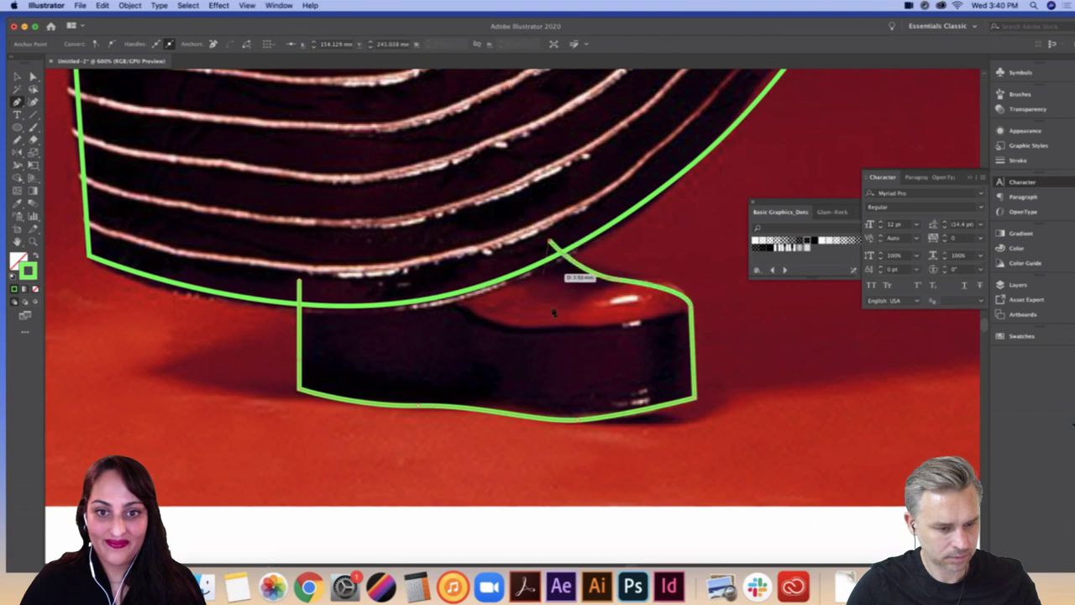
{"action": "key", "text": "Escape"}
Step: Draw a separate curved line between the right-hand shoe's upper and its platform, from beyond the toe up into the trouser leg
{"action": "left_click_drag", "start_coordinate": [712, 306], "coordinate": [514, 323]}
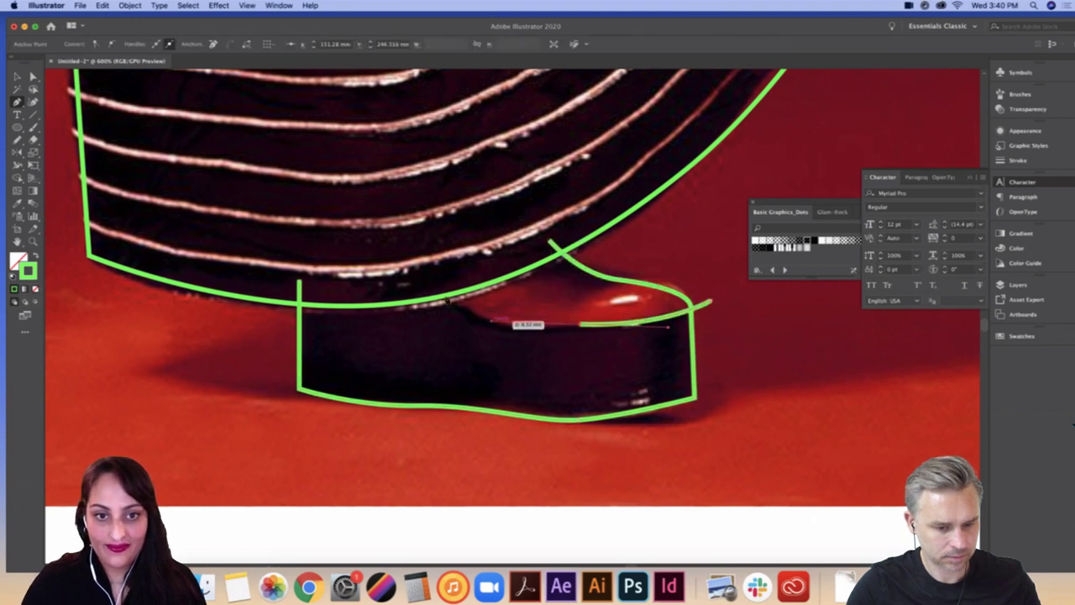
{"action": "left_click", "coordinate": [435, 282]}
{"action": "key", "text": "Escape"}
Step: Trace the left-hand platform shoe's heel, sole and toe with the Pen tool as an open path with both ends inside the trouser hem
{"action": "scroll", "coordinate": [239, 367], "scroll_direction": "left", "scroll_amount": 15}
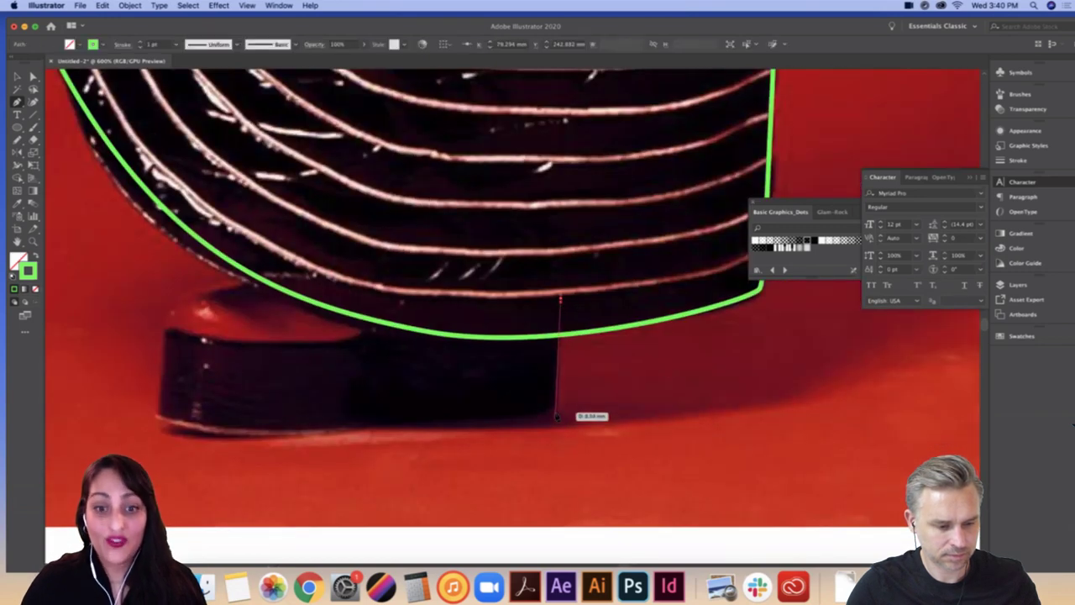
{"action": "left_click", "coordinate": [555, 409]}
{"action": "left_click_drag", "start_coordinate": [449, 429], "coordinate": [290, 425]}
{"action": "left_click_drag", "start_coordinate": [179, 426], "coordinate": [179, 426]}
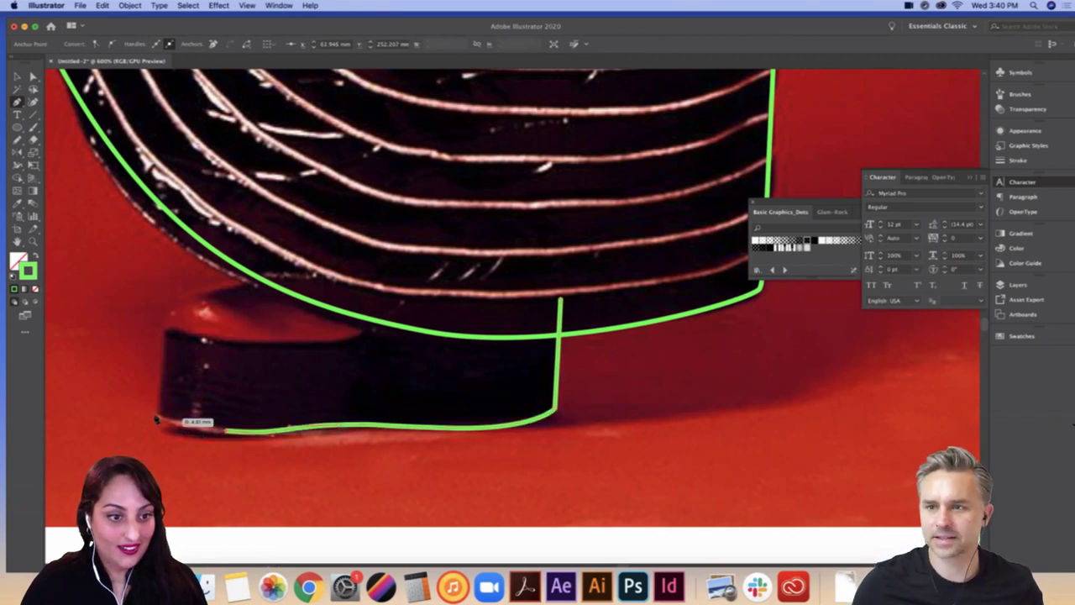
{"action": "left_click", "coordinate": [159, 415]}
{"action": "left_click", "coordinate": [161, 322]}
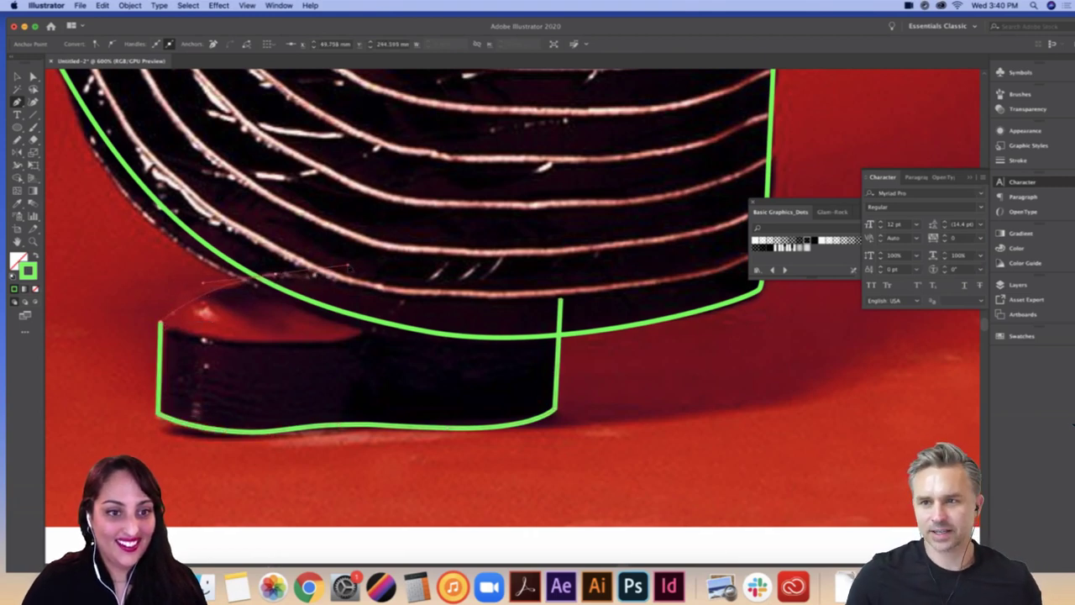
{"action": "left_click_drag", "start_coordinate": [276, 273], "coordinate": [353, 337]}
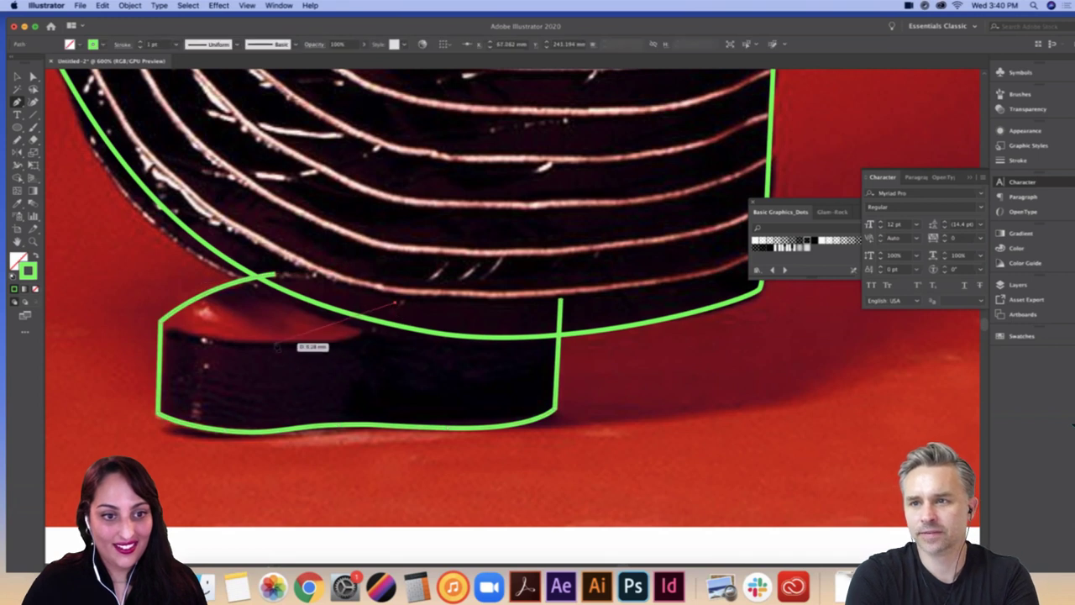
Step: Draw a separate curved line between the left-hand shoe's upper and its platform, from the trouser leg to beyond the toe
{"action": "left_click_drag", "start_coordinate": [265, 342], "coordinate": [176, 342]}
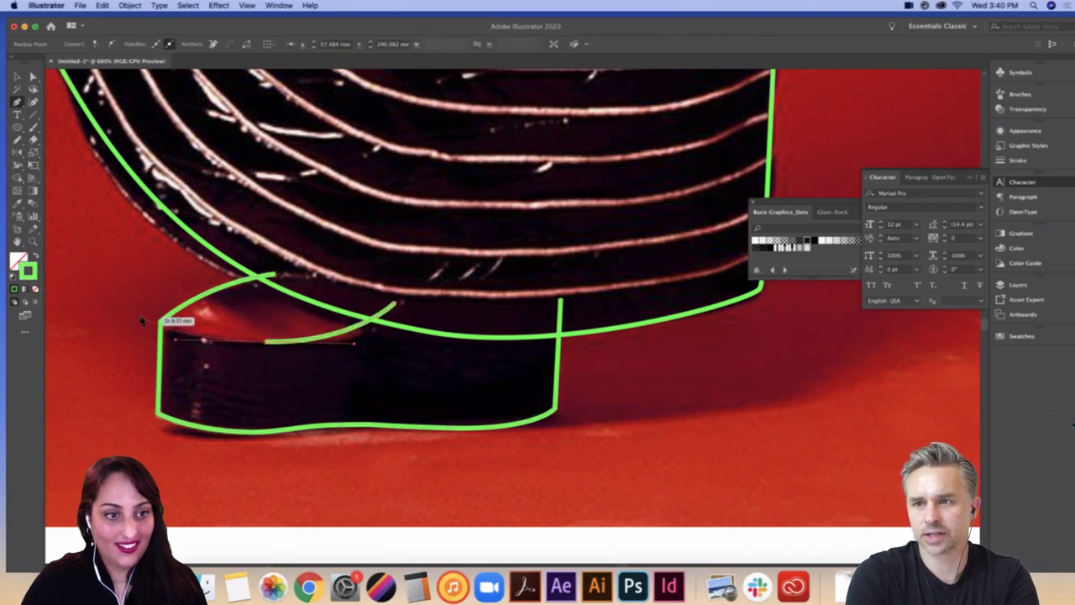
{"action": "left_click", "coordinate": [127, 305]}
{"action": "left_click_drag", "start_coordinate": [127, 313], "coordinate": [128, 314]}
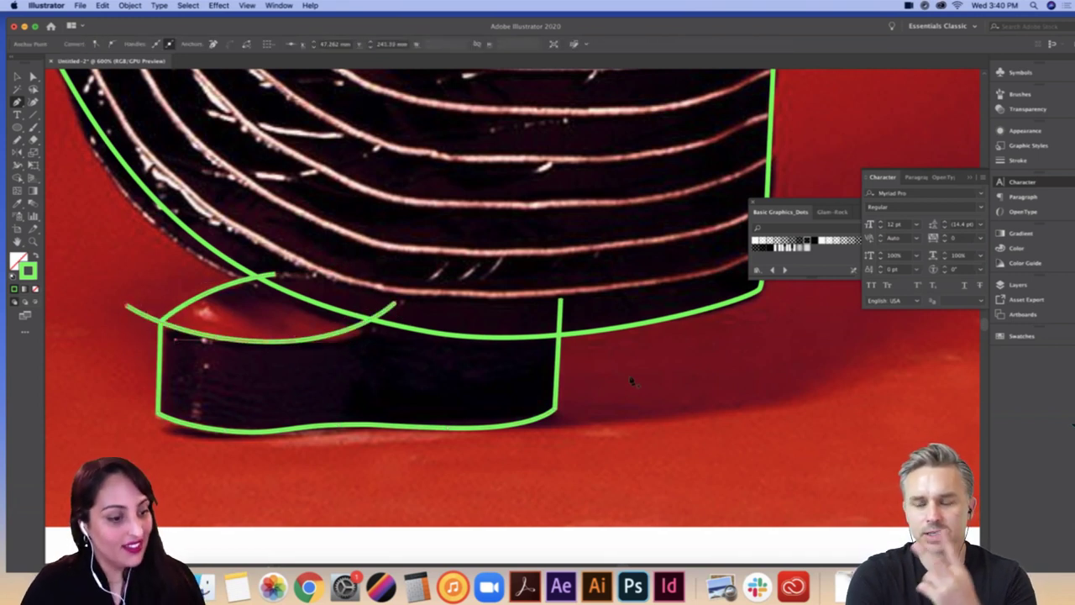
Step: Move the end anchor of the left-hand shoe's dividing line slightly farther inside the trouser leg and deselect the path
{"action": "scroll", "coordinate": [781, 411], "scroll_direction": "right", "scroll_amount": 2}
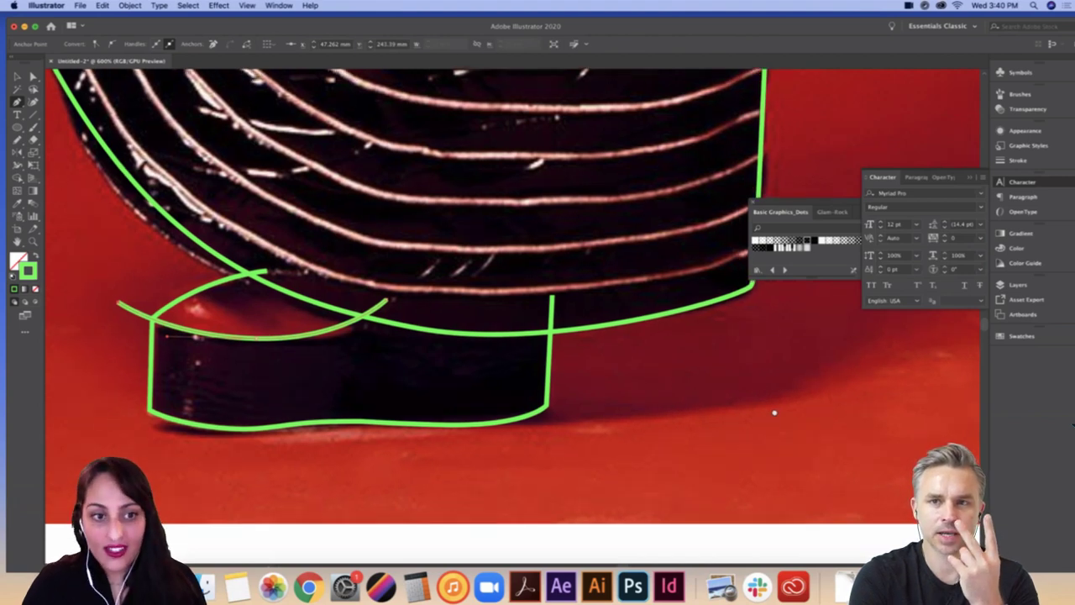
{"action": "key", "text": "a"}
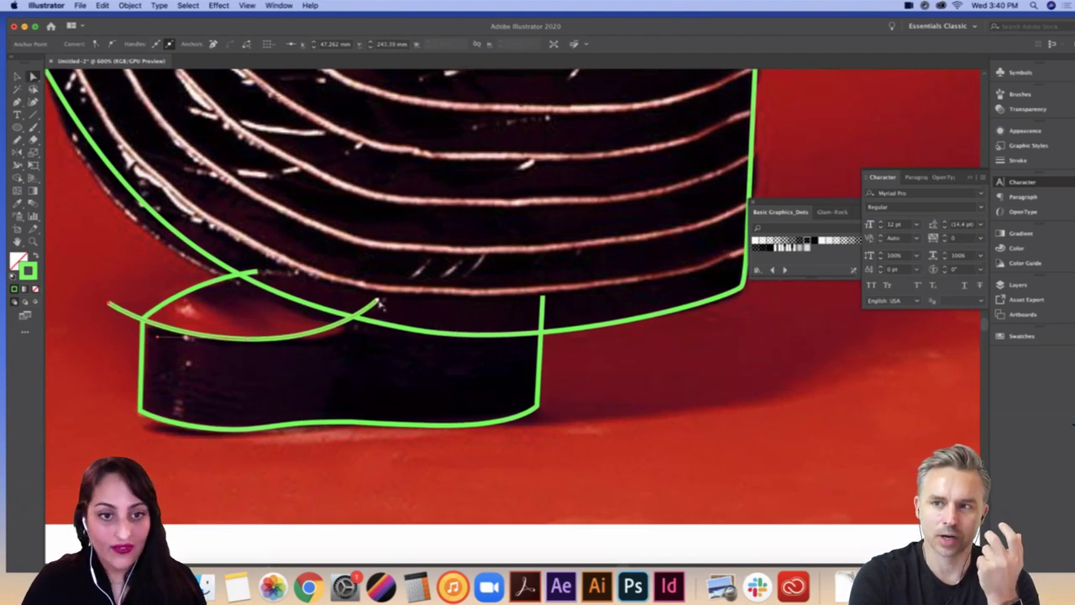
{"action": "left_click_drag", "start_coordinate": [377, 300], "coordinate": [398, 309]}
{"action": "left_click", "coordinate": [719, 386]}
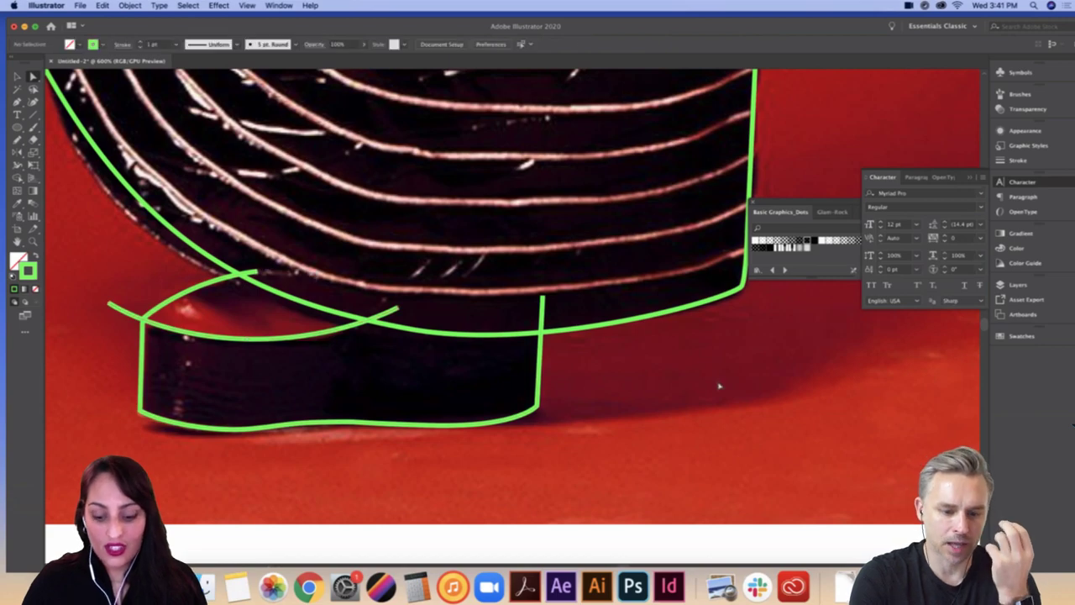
Step: Examine the traced outlines of the trousers, arms, torso and head against the reference photo
{"action": "key", "text": "super+minus"}
{"action": "key", "text": "super+minus"}
{"action": "key", "text": "super+minus"}
{"action": "key", "text": "super+minus"}
{"action": "left_click_drag", "start_coordinate": [590, 264], "coordinate": [496, 425]}
{"action": "scroll", "coordinate": [746, 164], "scroll_direction": "up", "scroll_amount": 6}
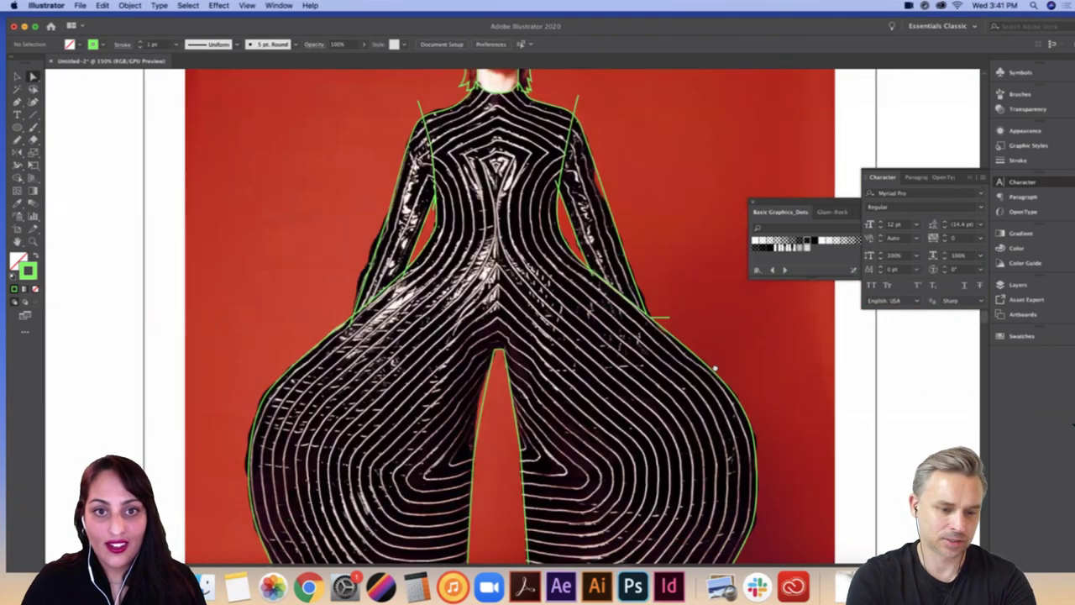
{"action": "scroll", "coordinate": [714, 360], "scroll_direction": "up", "scroll_amount": 5}
{"action": "scroll", "coordinate": [696, 312], "scroll_direction": "right", "scroll_amount": 2}
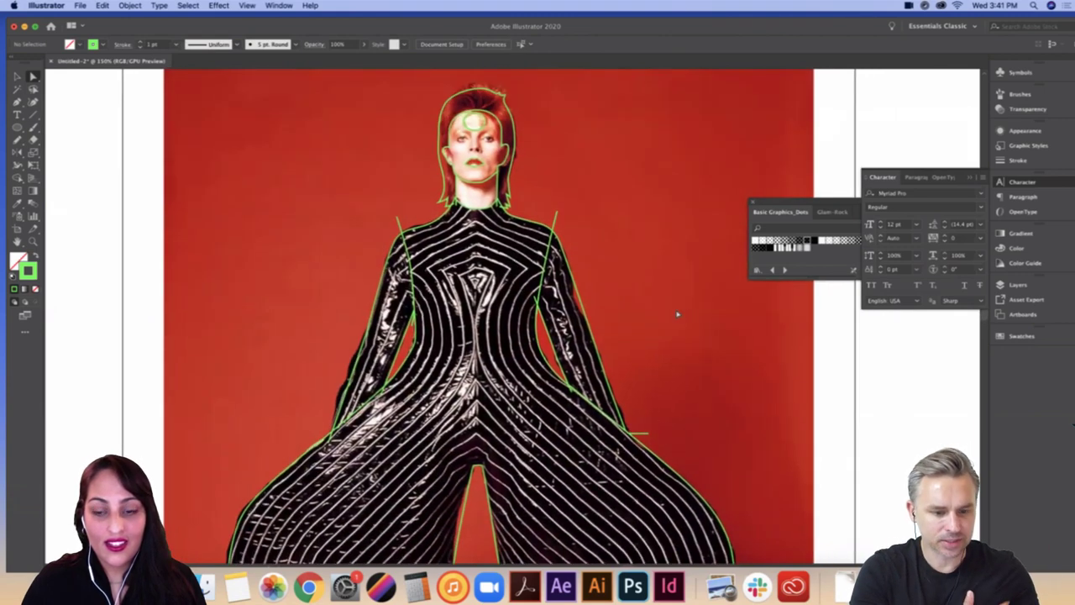
Step: Show the whole traced figure and float the document swatches just below the open swatch library
{"action": "scroll", "coordinate": [727, 359], "scroll_direction": "down", "scroll_amount": 2}
{"action": "scroll", "coordinate": [748, 339], "scroll_direction": "down", "scroll_amount": 3}
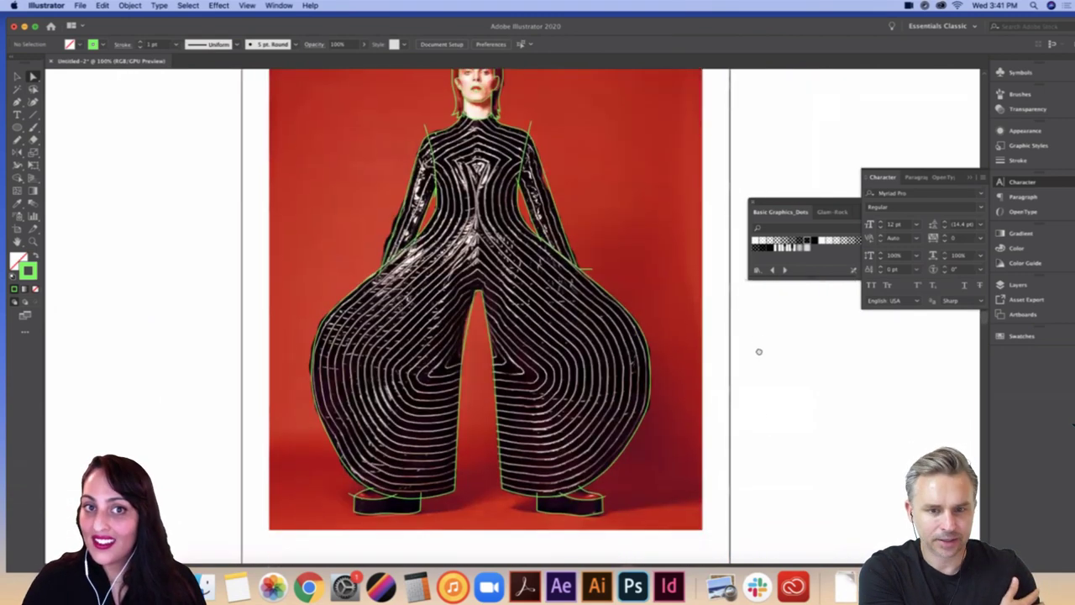
{"action": "scroll", "coordinate": [758, 350], "scroll_direction": "up", "scroll_amount": 1}
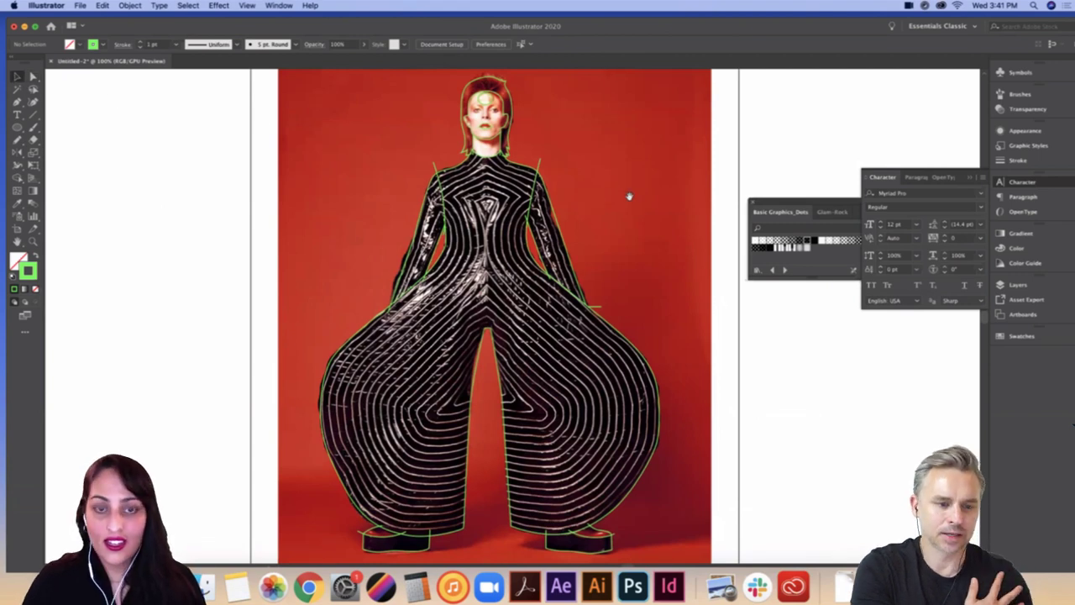
{"action": "scroll", "coordinate": [632, 199], "scroll_direction": "down", "scroll_amount": 1}
{"action": "scroll", "coordinate": [634, 200], "scroll_direction": "right", "scroll_amount": 1}
{"action": "key", "text": "super+minus"}
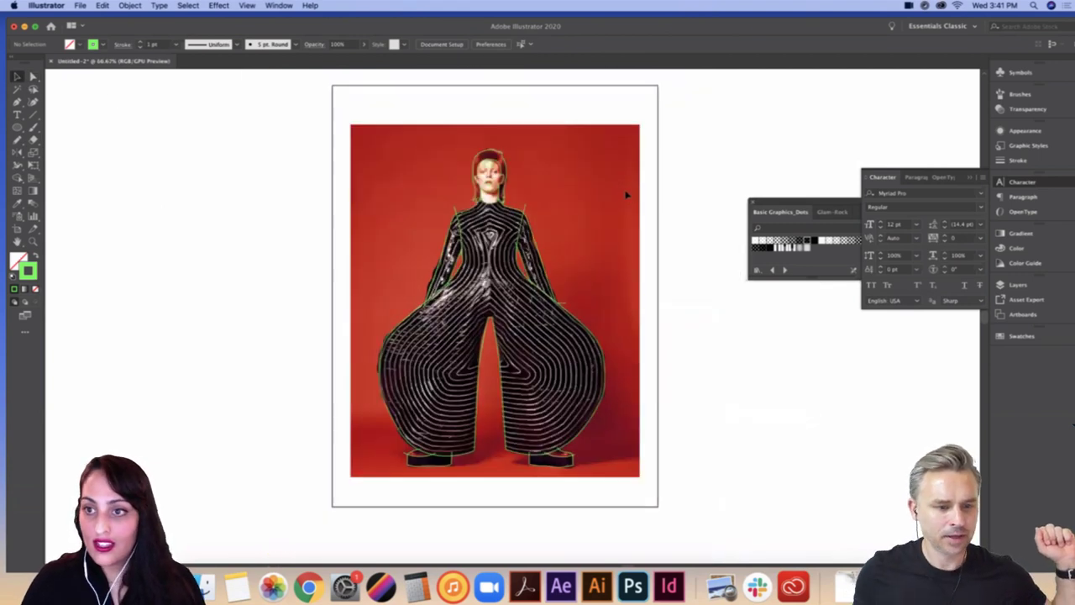
{"action": "left_click", "coordinate": [1022, 335]}
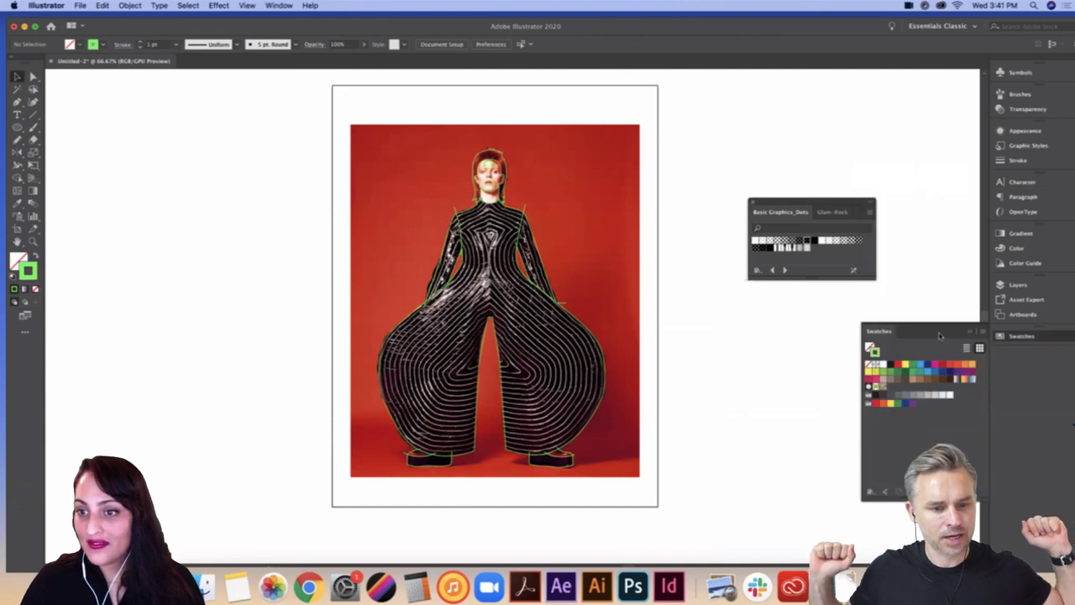
{"action": "left_click_drag", "start_coordinate": [879, 333], "coordinate": [758, 300]}
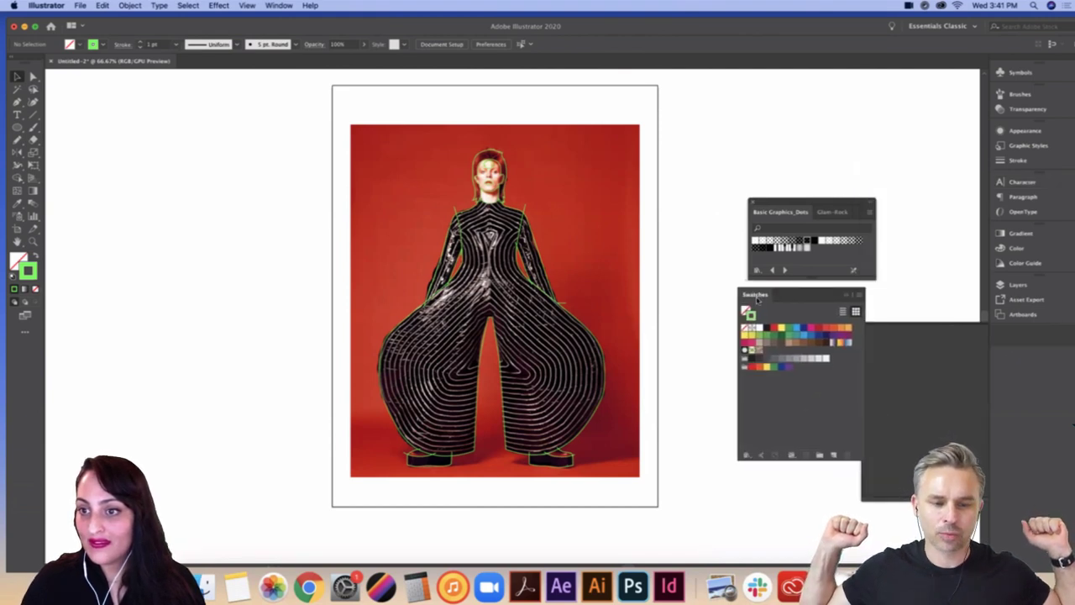
{"action": "left_click_drag", "start_coordinate": [800, 201], "coordinate": [806, 105]}
{"action": "left_click_drag", "start_coordinate": [825, 287], "coordinate": [856, 234]}
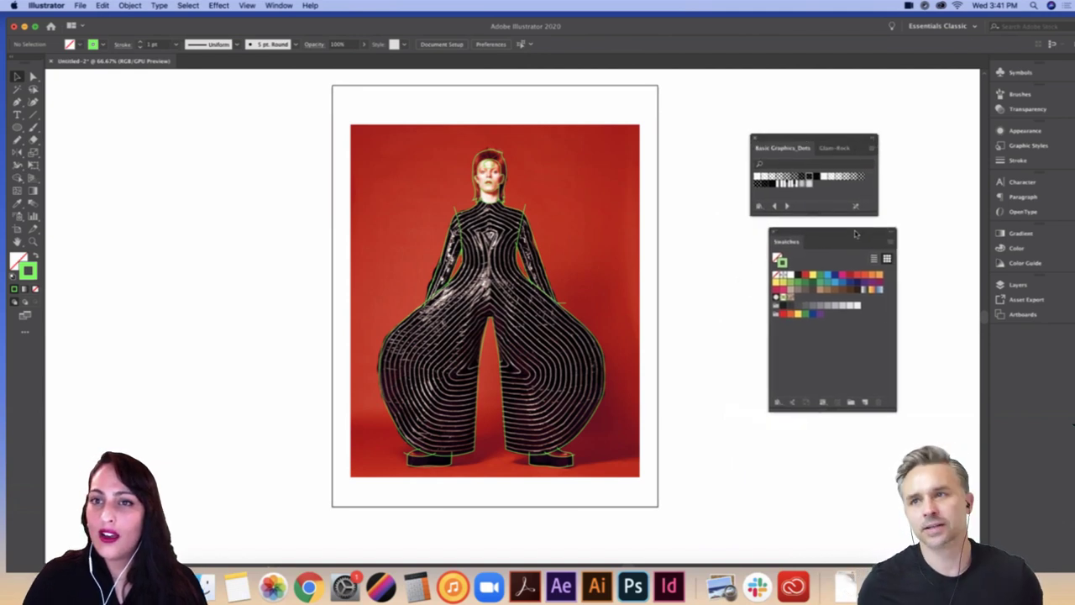
{"action": "left_click_drag", "start_coordinate": [856, 235], "coordinate": [837, 225]}
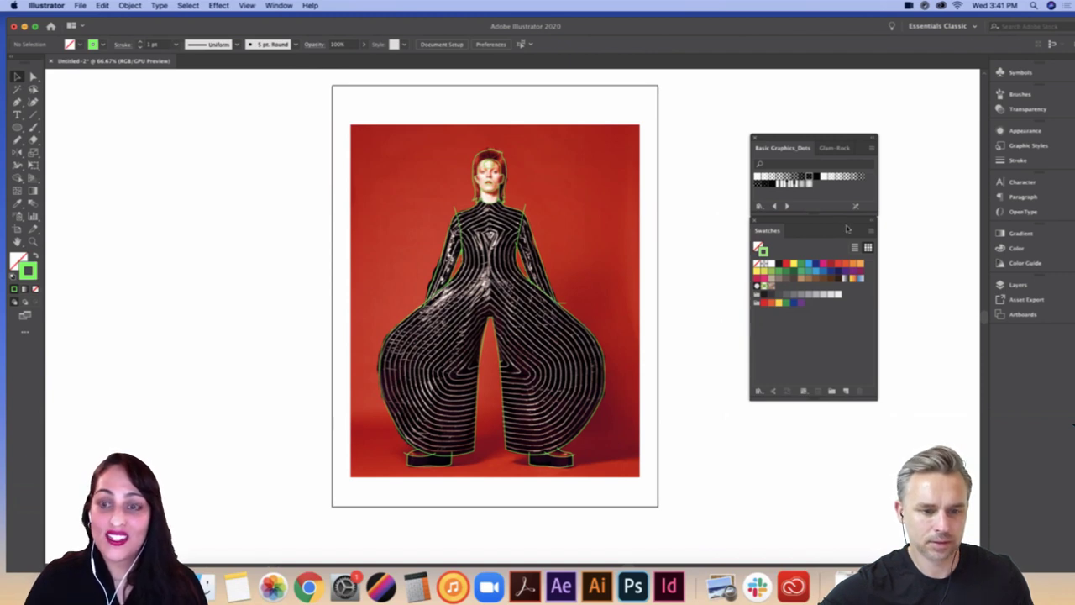
{"action": "left_click_drag", "start_coordinate": [844, 223], "coordinate": [837, 235]}
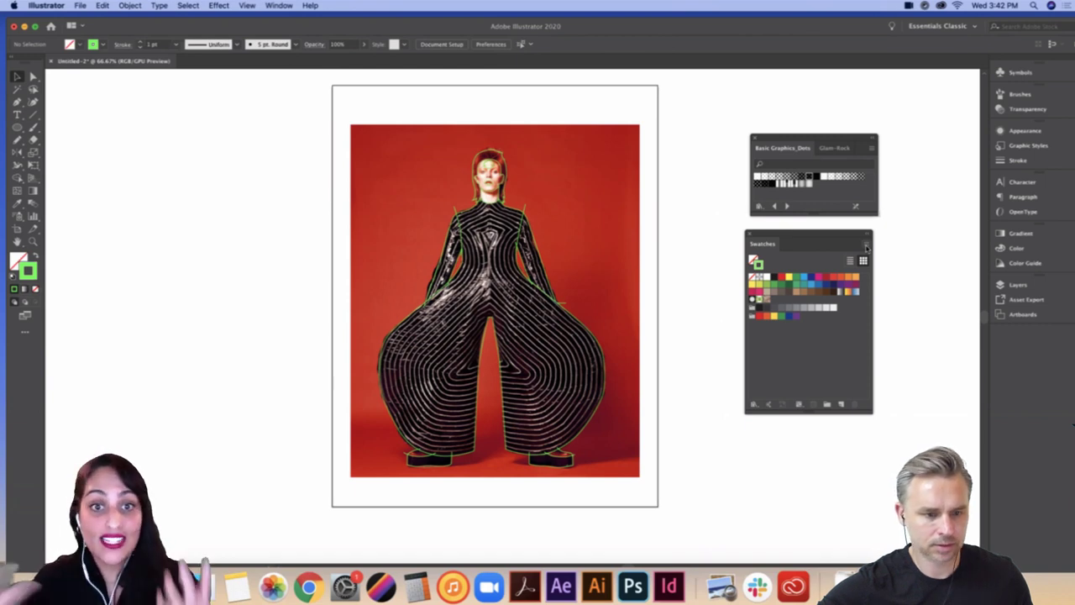
Step: Select all unused swatches in the document and delete them
{"action": "left_click", "coordinate": [867, 246]}
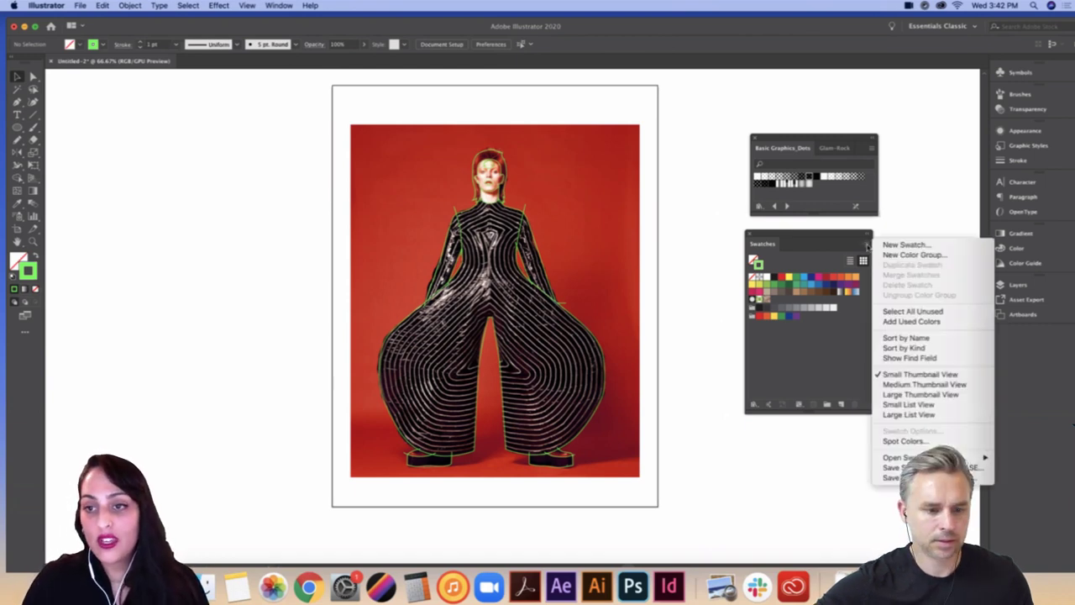
{"action": "left_click", "coordinate": [929, 313]}
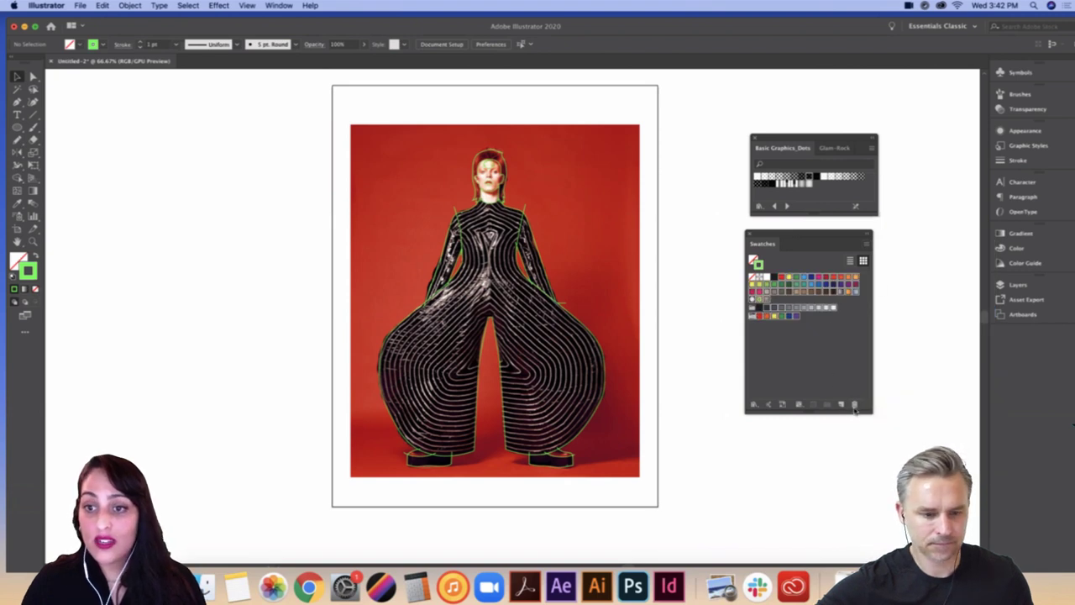
{"action": "left_click", "coordinate": [855, 404]}
{"action": "key", "text": "Return"}
Step: Load the Glam-Rock swatch library and copy its colours into the document swatches
{"action": "left_click", "coordinate": [867, 244]}
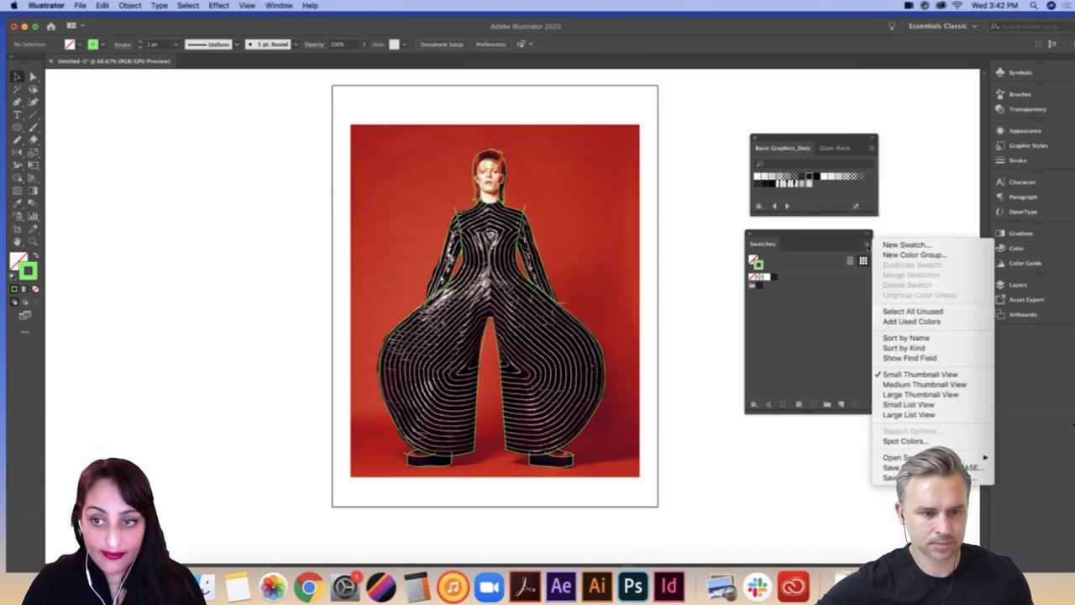
{"action": "mouse_move", "coordinate": [897, 457]}
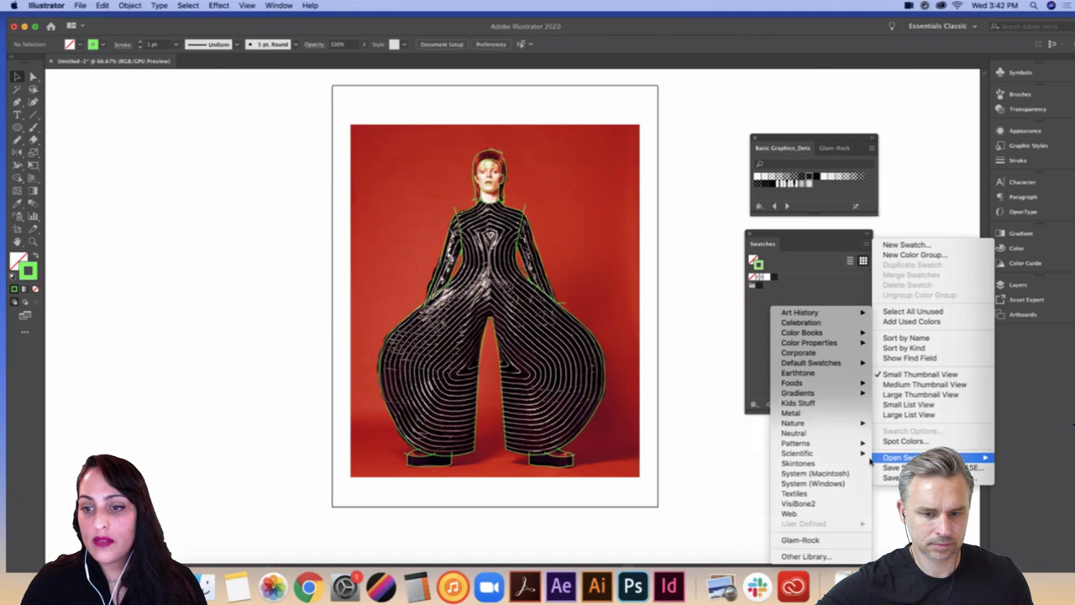
{"action": "left_click", "coordinate": [800, 541]}
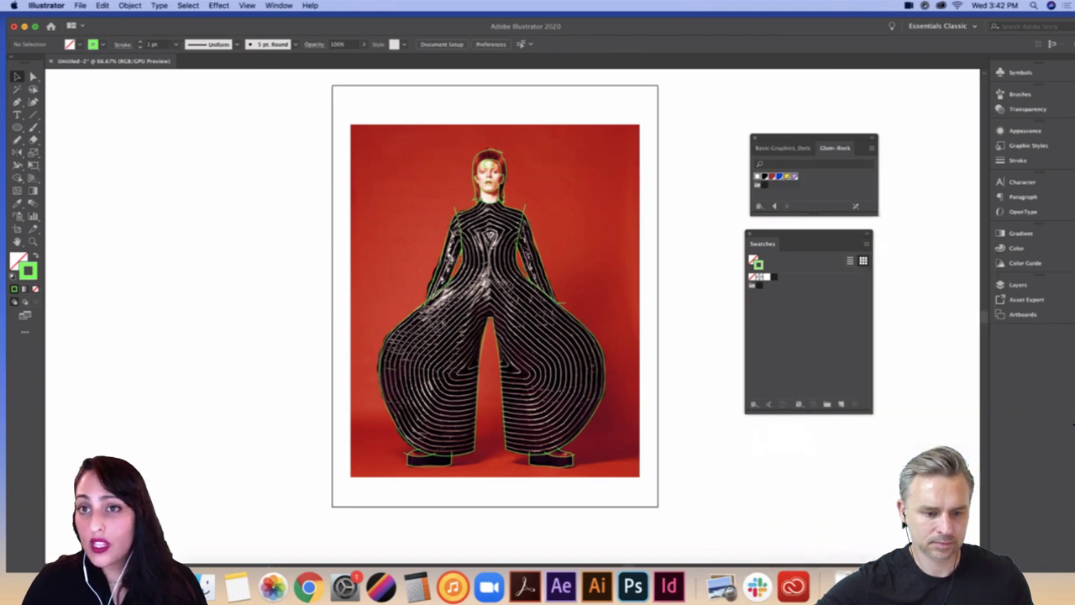
{"action": "left_click_drag", "start_coordinate": [759, 178], "coordinate": [782, 286]}
Step: Display the document swatches as a small list and enlarge their window to fit every name
{"action": "left_click", "coordinate": [867, 244]}
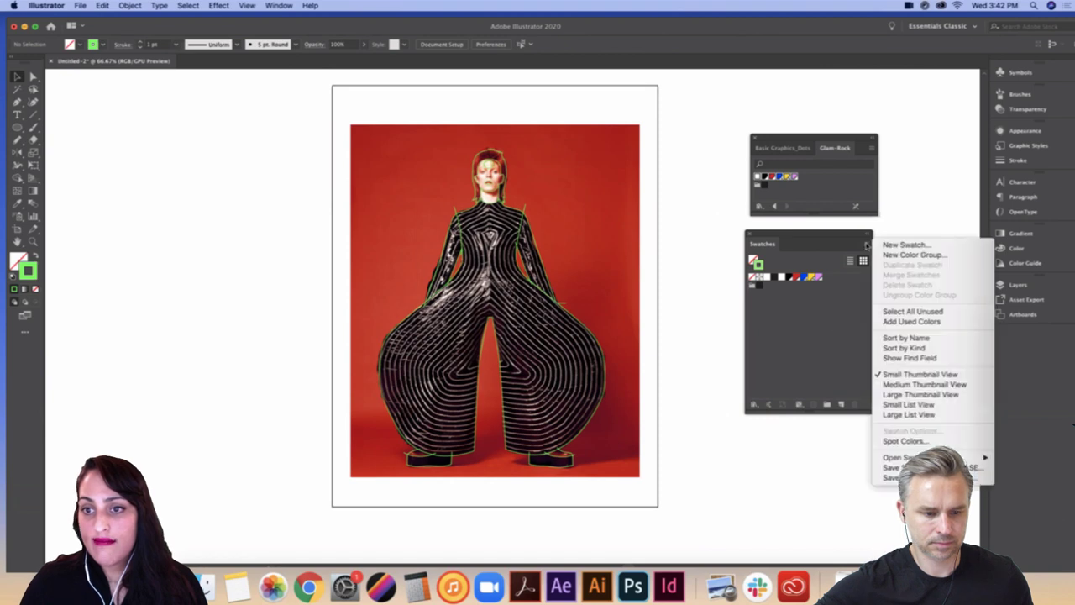
{"action": "left_click", "coordinate": [928, 406]}
{"action": "left_click_drag", "start_coordinate": [870, 413], "coordinate": [913, 440]}
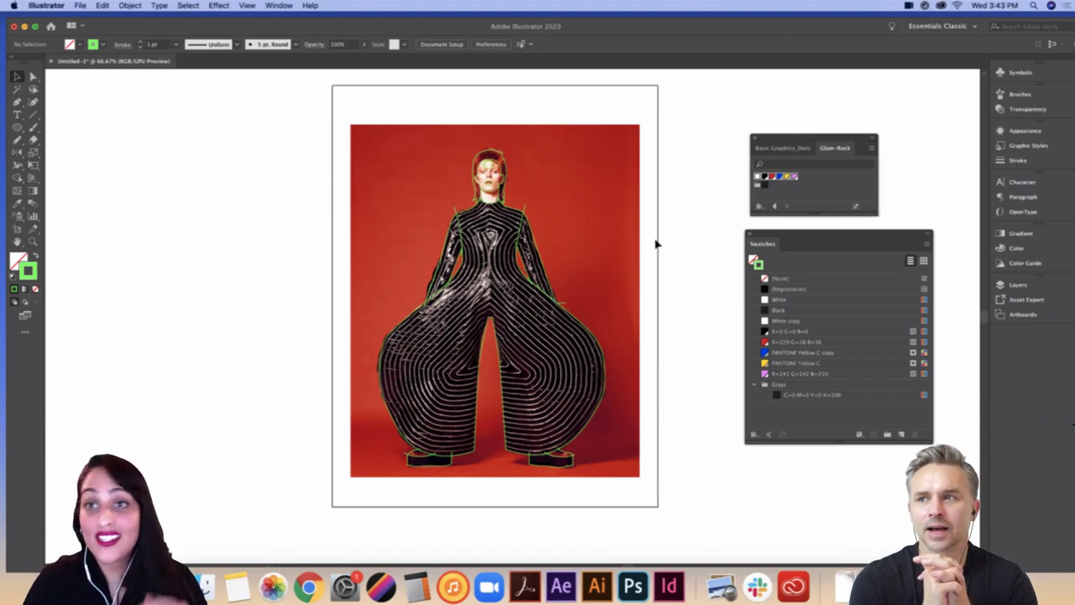
Step: Select all traced outlines and use Shape Builder to fill the torso and trousers with the blue PANTONE Yellow C copy swatch
{"action": "left_click_drag", "start_coordinate": [676, 127], "coordinate": [355, 487]}
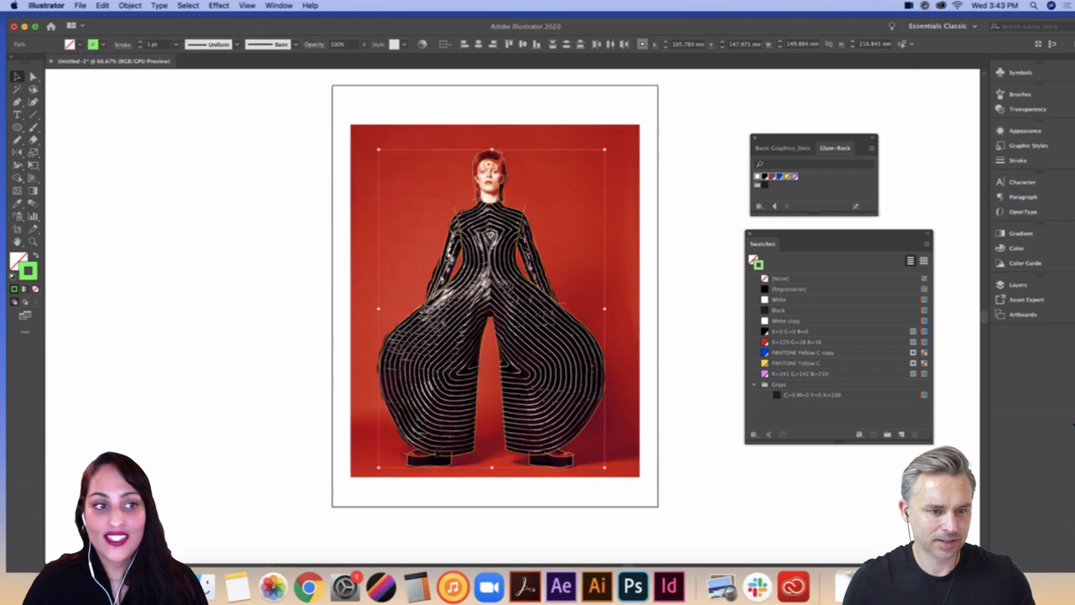
{"action": "left_click", "coordinate": [17, 178]}
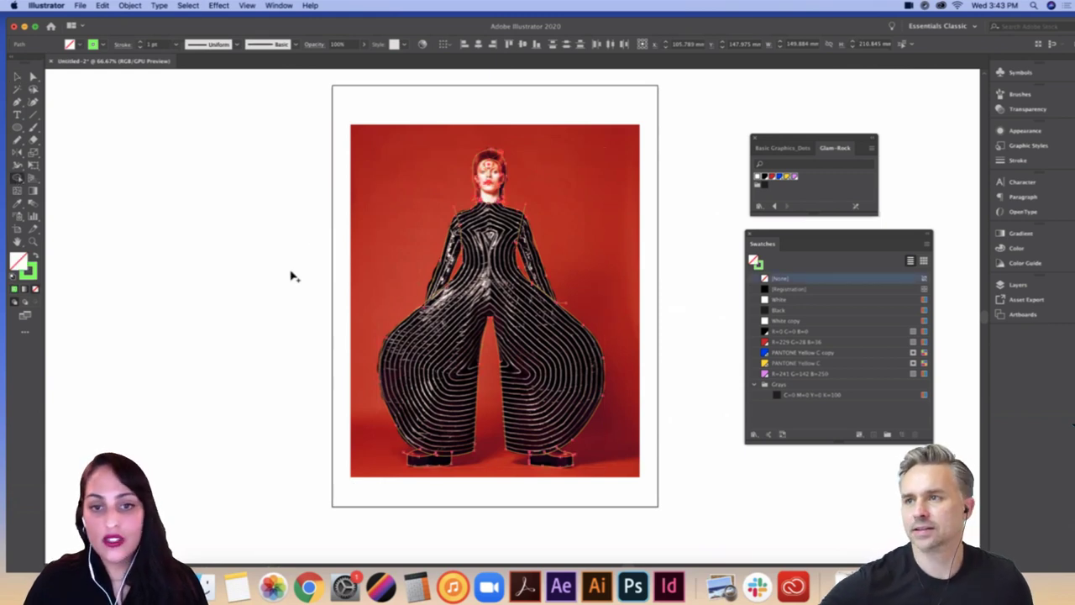
{"action": "key", "text": "super+equal"}
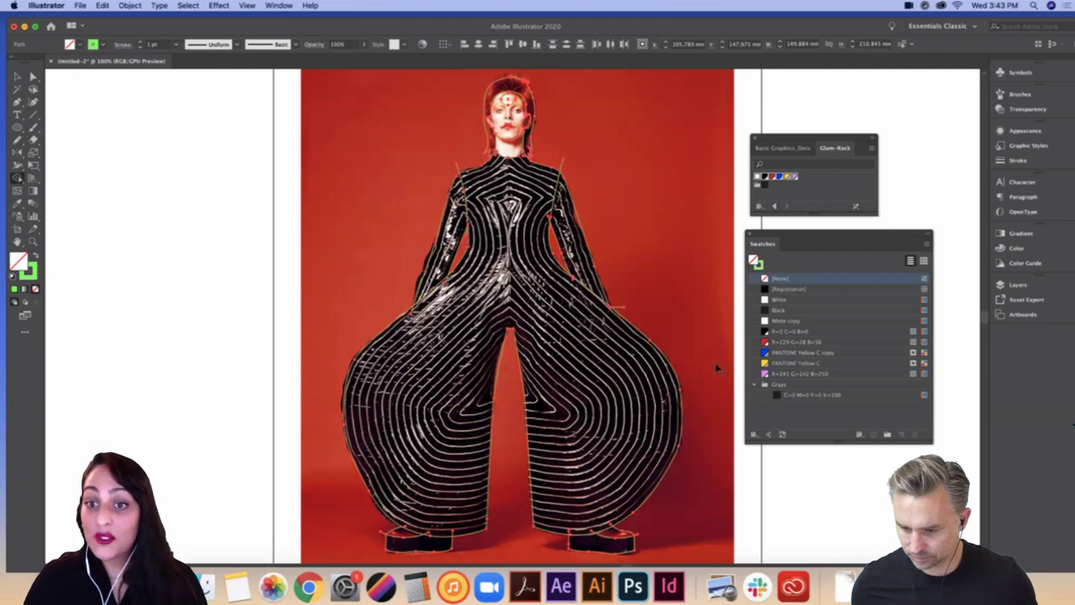
{"action": "scroll", "coordinate": [691, 307], "scroll_direction": "down", "scroll_amount": 3}
{"action": "scroll", "coordinate": [692, 307], "scroll_direction": "right", "scroll_amount": 2}
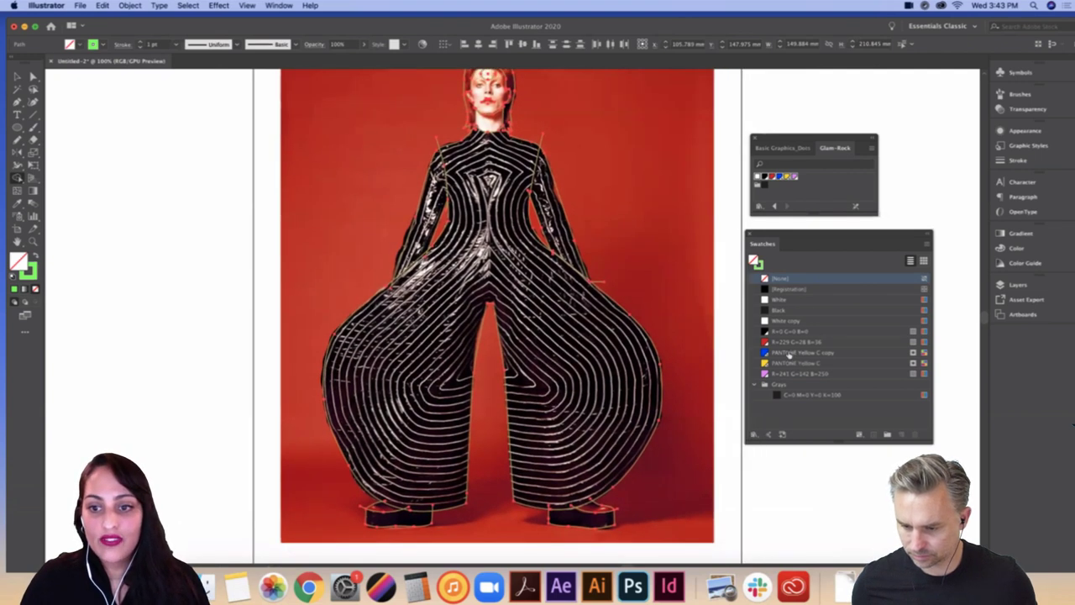
{"action": "left_click", "coordinate": [790, 353]}
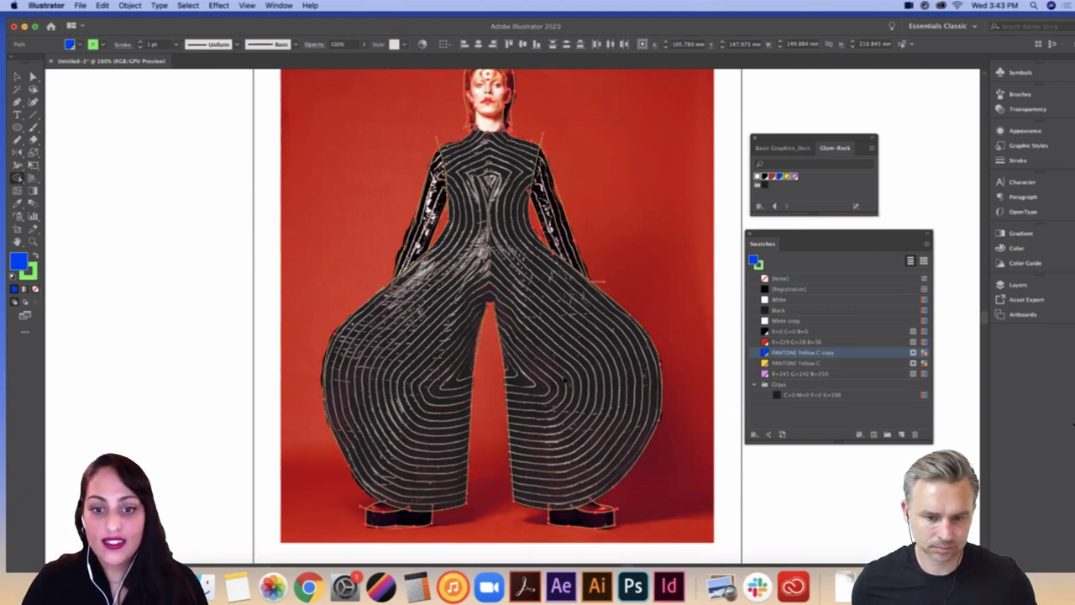
{"action": "left_click", "coordinate": [563, 379]}
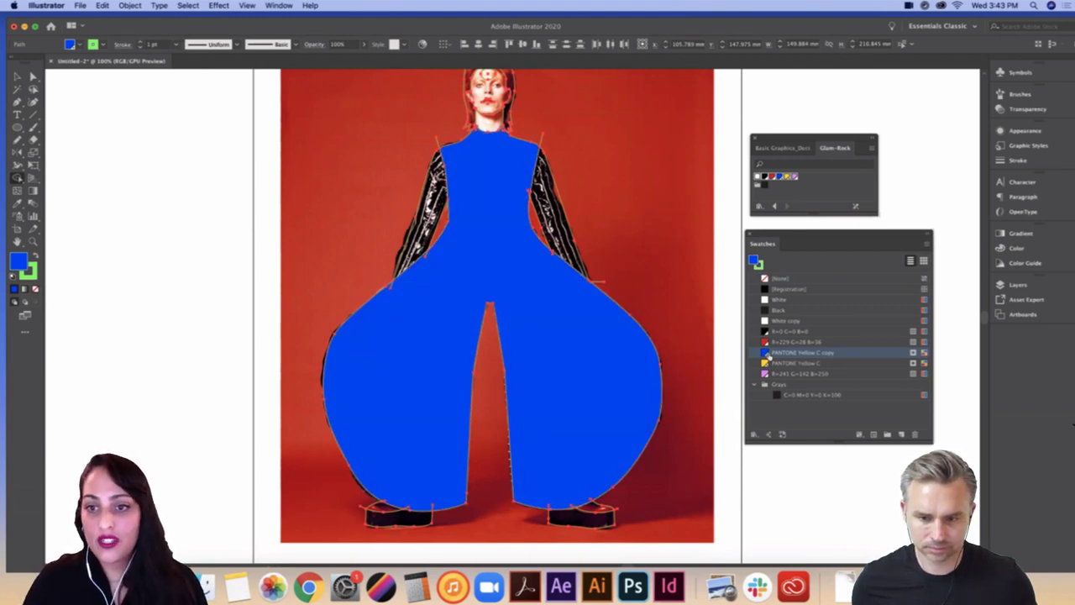
Step: Fill both arms and both shoe platforms with the black R=0 G=0 B=0 swatch using Shape Builder
{"action": "left_click", "coordinate": [785, 331]}
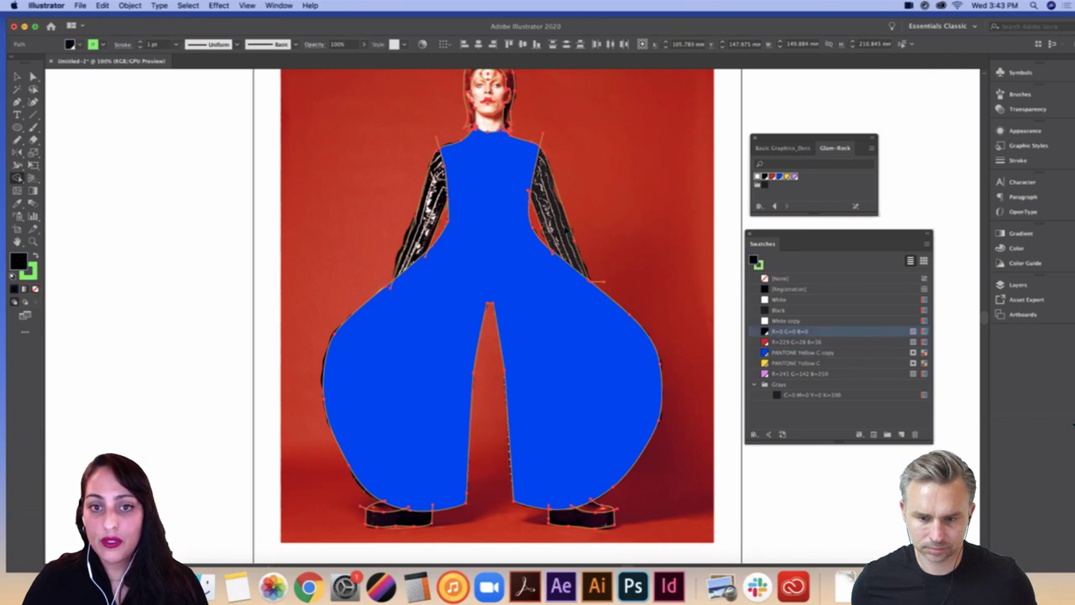
{"action": "left_click", "coordinate": [559, 210]}
{"action": "left_click", "coordinate": [424, 210]}
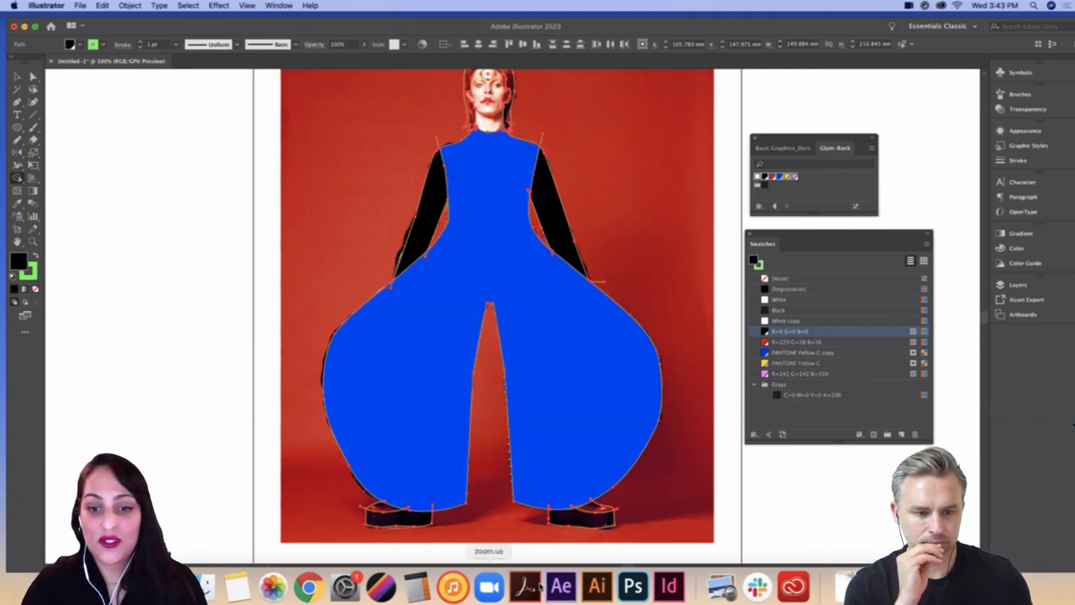
{"action": "left_click", "coordinate": [568, 521]}
{"action": "left_click", "coordinate": [420, 518]}
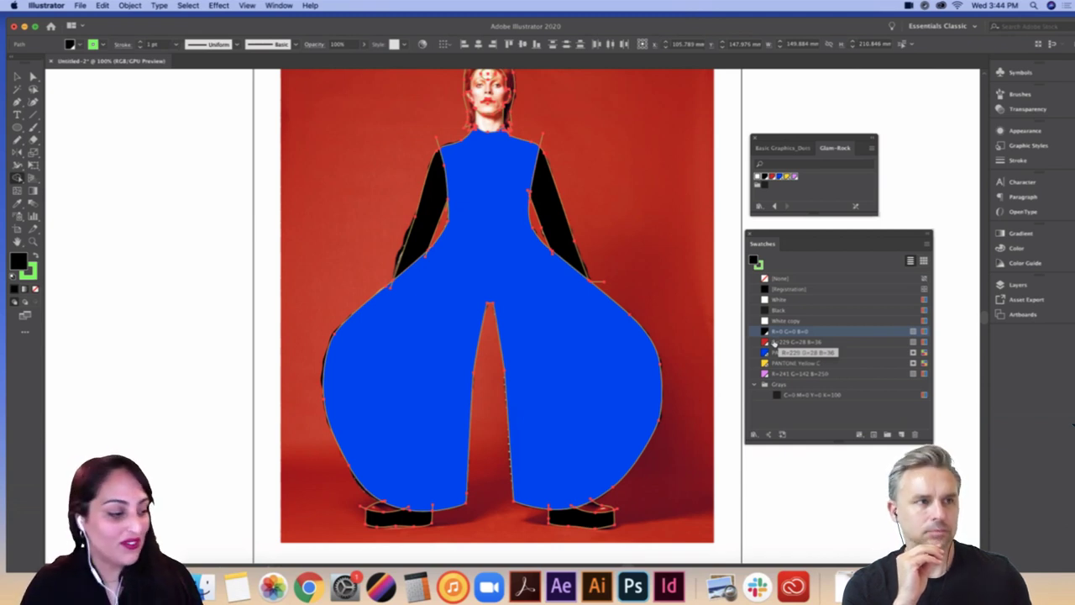
Step: Fill the uppers of both shoes with the light purple swatch using Shape Builder
{"action": "left_click", "coordinate": [775, 373]}
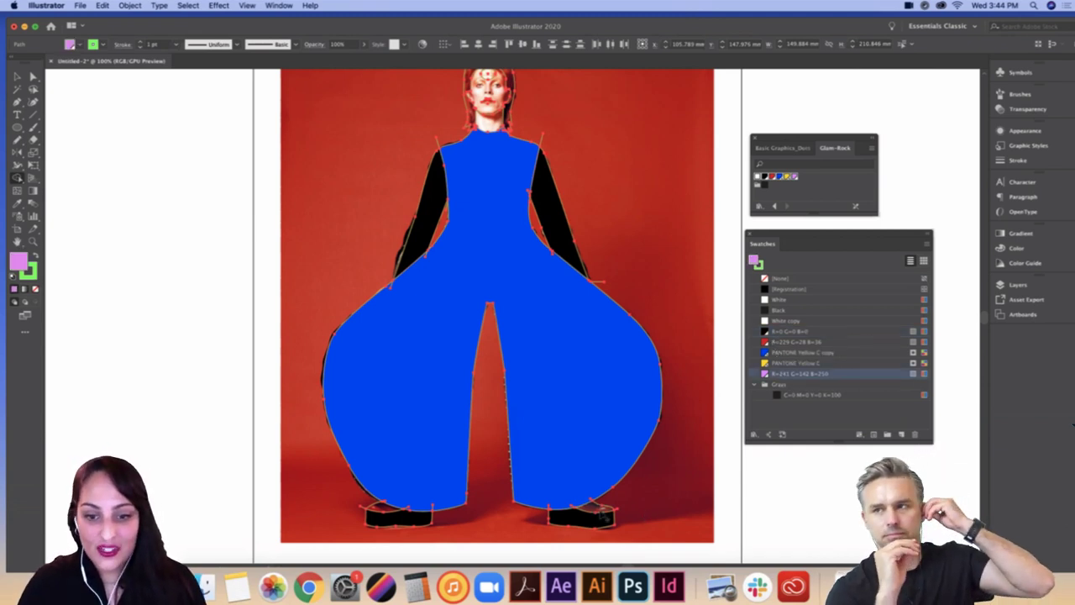
{"action": "left_click", "coordinate": [601, 512]}
{"action": "left_click", "coordinate": [386, 510]}
Step: Fill the figure's hair with the red R=229 G=28 B=36 swatch using Shape Builder
{"action": "left_click_drag", "start_coordinate": [651, 260], "coordinate": [644, 395]}
{"action": "key", "text": "super+="}
{"action": "key", "text": "super+="}
{"action": "left_click_drag", "start_coordinate": [634, 186], "coordinate": [622, 548]}
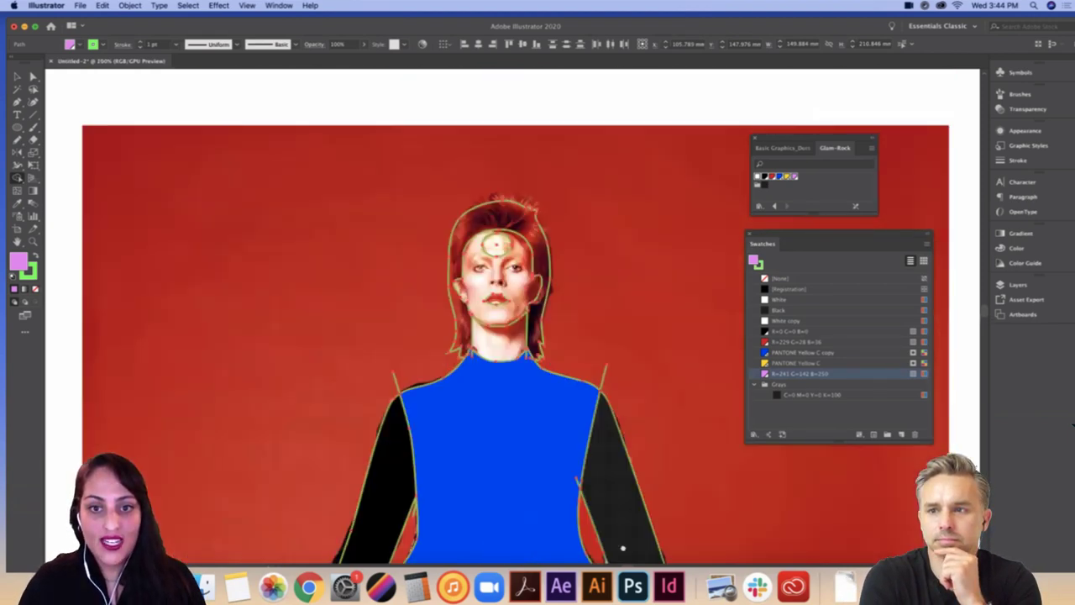
{"action": "left_click", "coordinate": [788, 341]}
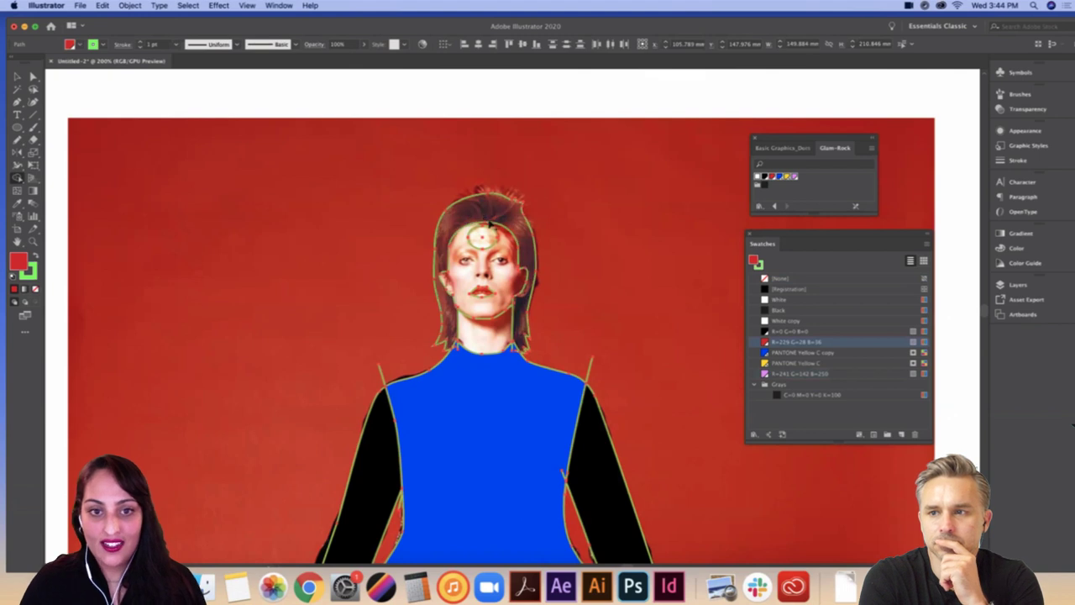
Step: Fill the face with the White swatch and the forehead circle with PANTONE Yellow C
{"action": "left_click", "coordinate": [786, 299]}
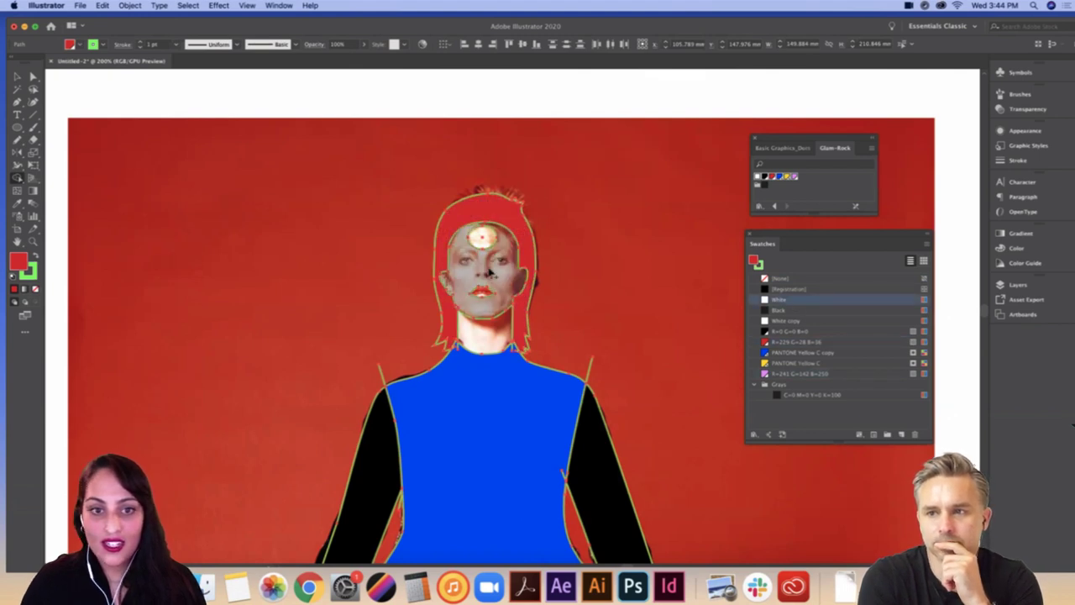
{"action": "left_click", "coordinate": [490, 271]}
{"action": "left_click", "coordinate": [787, 299]}
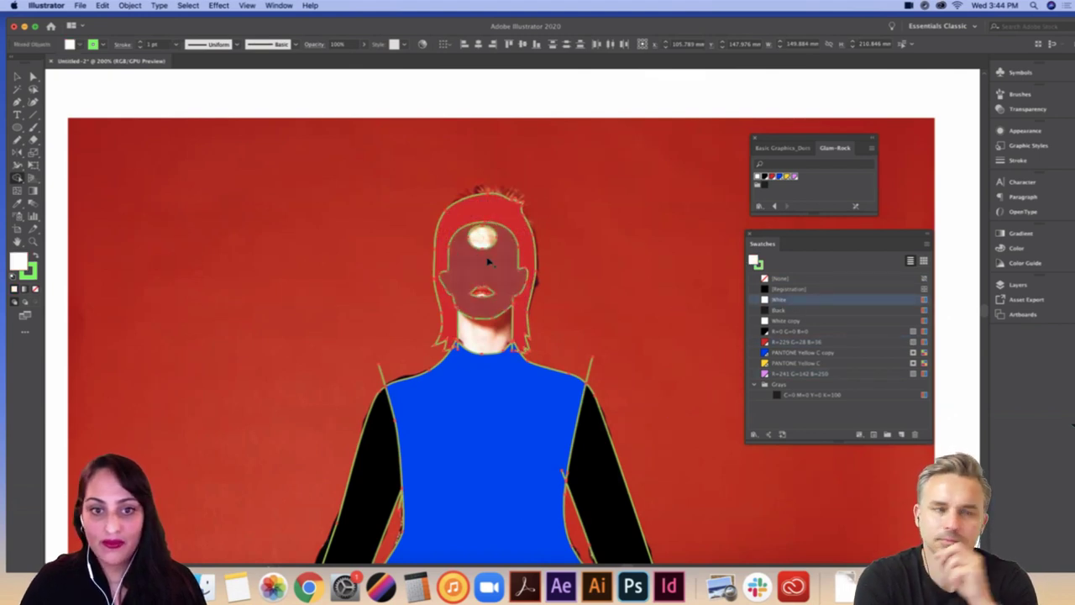
{"action": "left_click", "coordinate": [489, 263]}
{"action": "left_click", "coordinate": [790, 362]}
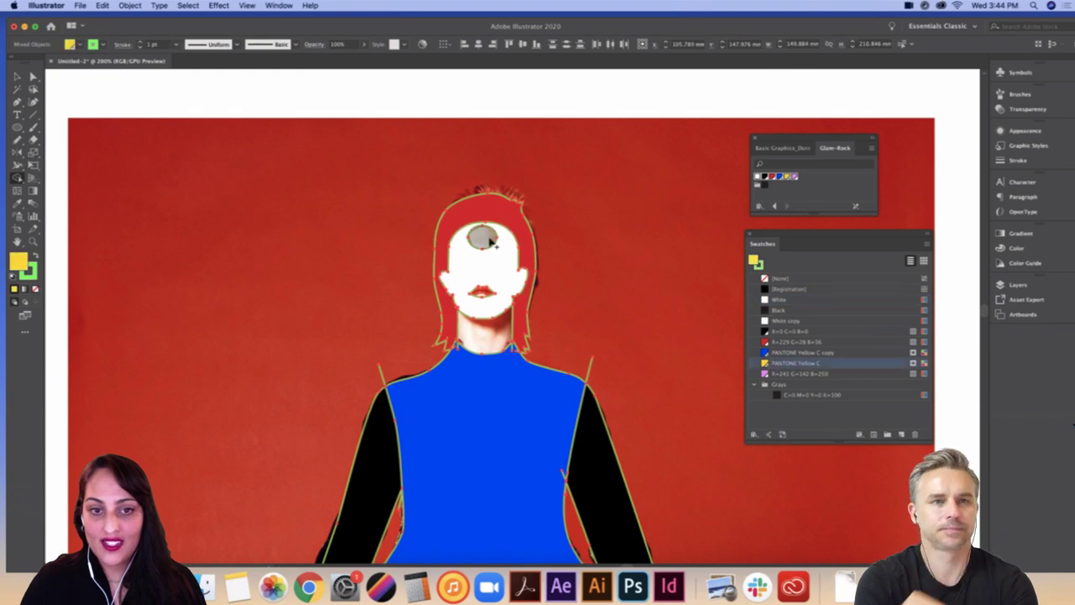
{"action": "left_click", "coordinate": [490, 241]}
Step: Fill the lips with the red R=229 G=28 B=36 swatch and the neck with White copy
{"action": "key", "text": "Left"}
{"action": "key", "text": "Left"}
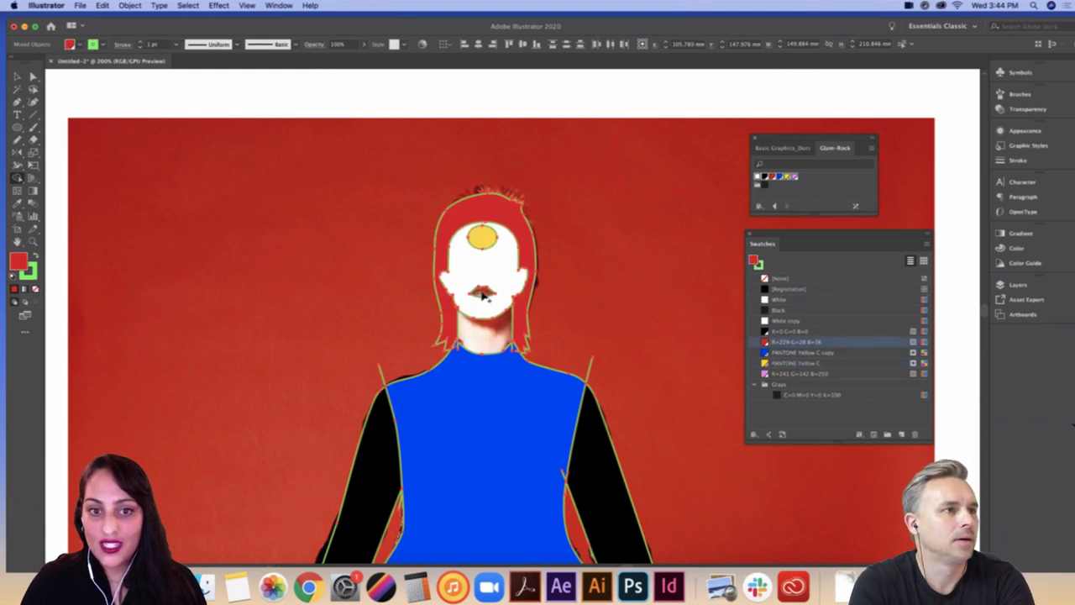
{"action": "left_click", "coordinate": [483, 294]}
{"action": "left_click", "coordinate": [786, 321]}
{"action": "left_click", "coordinate": [493, 336]}
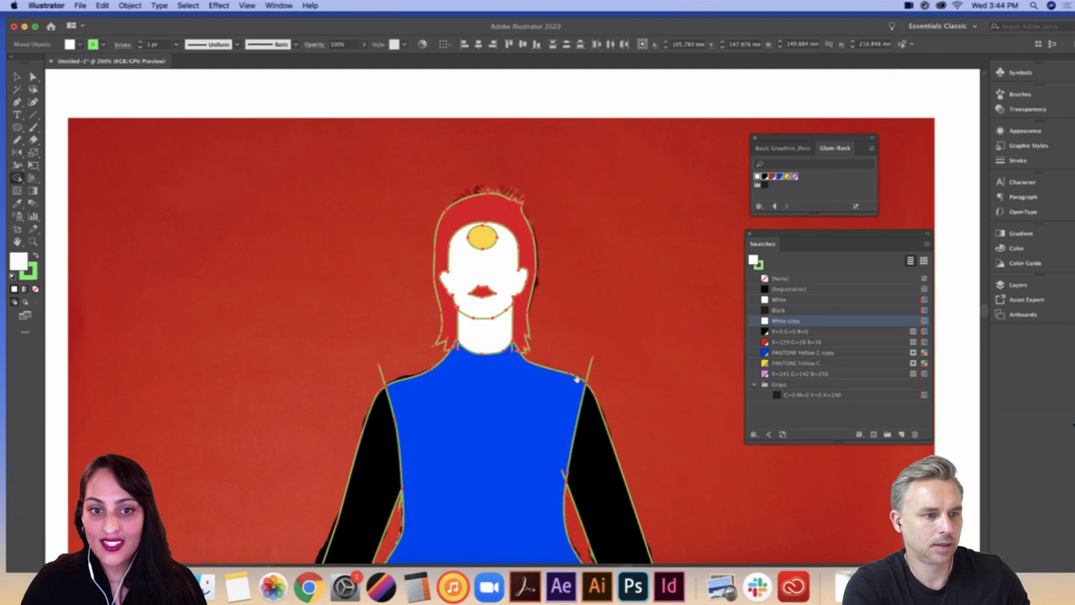
Step: Remove the green stroke from all of the figure's shapes and hide the Reference layer
{"action": "left_click_drag", "start_coordinate": [626, 350], "coordinate": [641, 317]}
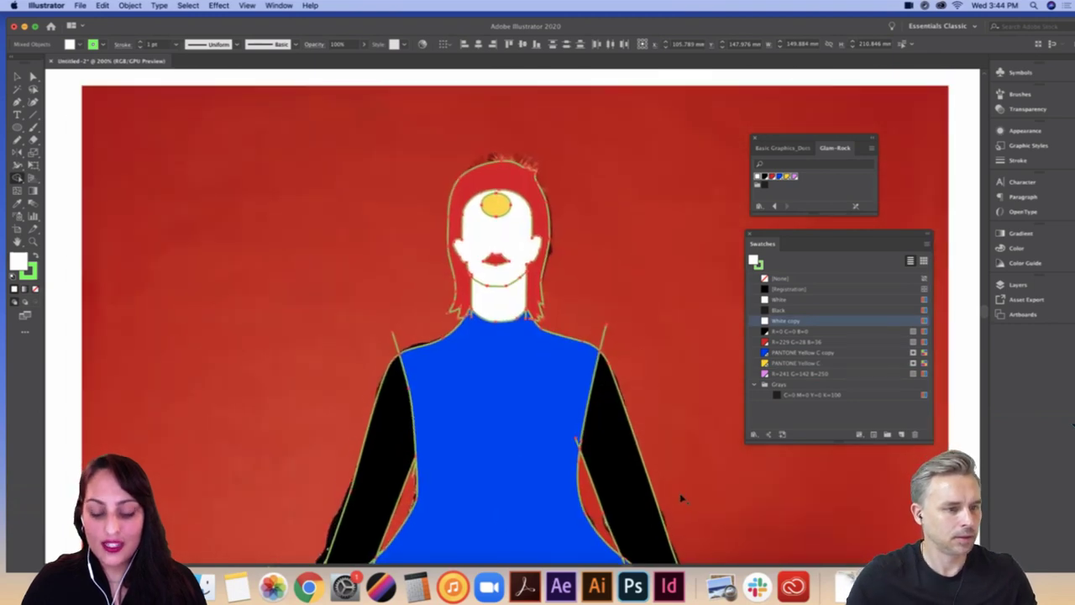
{"action": "key", "text": "super+minus"}
{"action": "key", "text": "super+minus"}
{"action": "key", "text": "super+minus"}
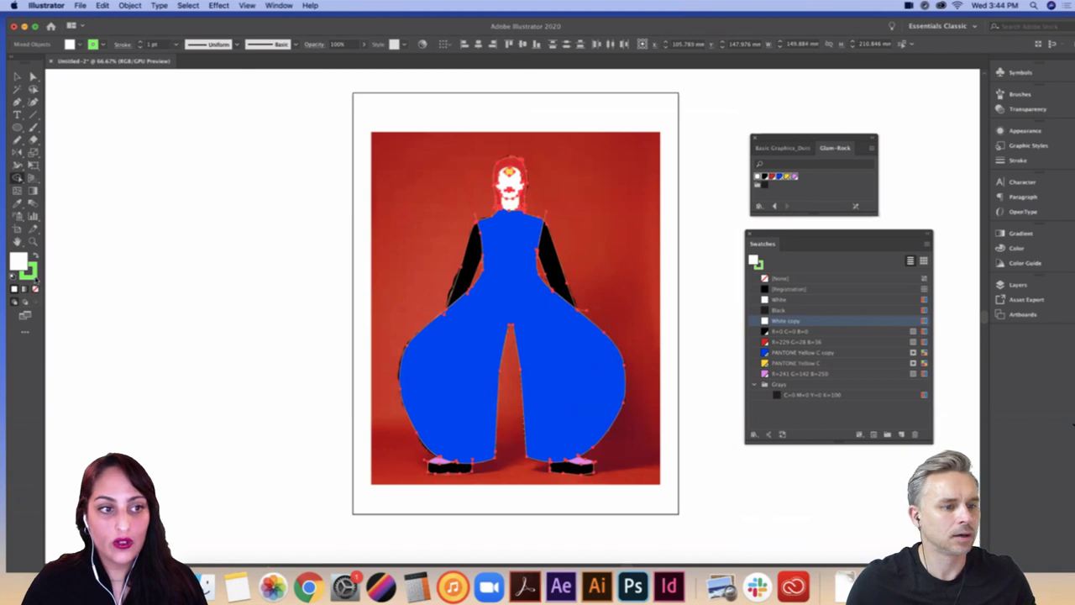
{"action": "left_click", "coordinate": [30, 274]}
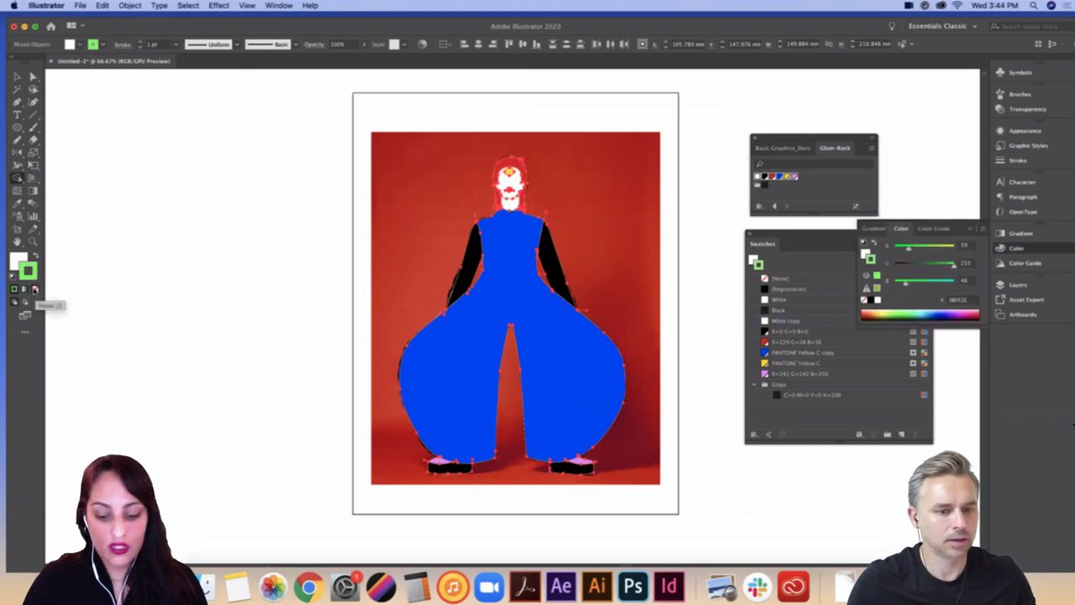
{"action": "left_click", "coordinate": [35, 289]}
{"action": "left_click", "coordinate": [16, 77]}
{"action": "left_click", "coordinate": [433, 242]}
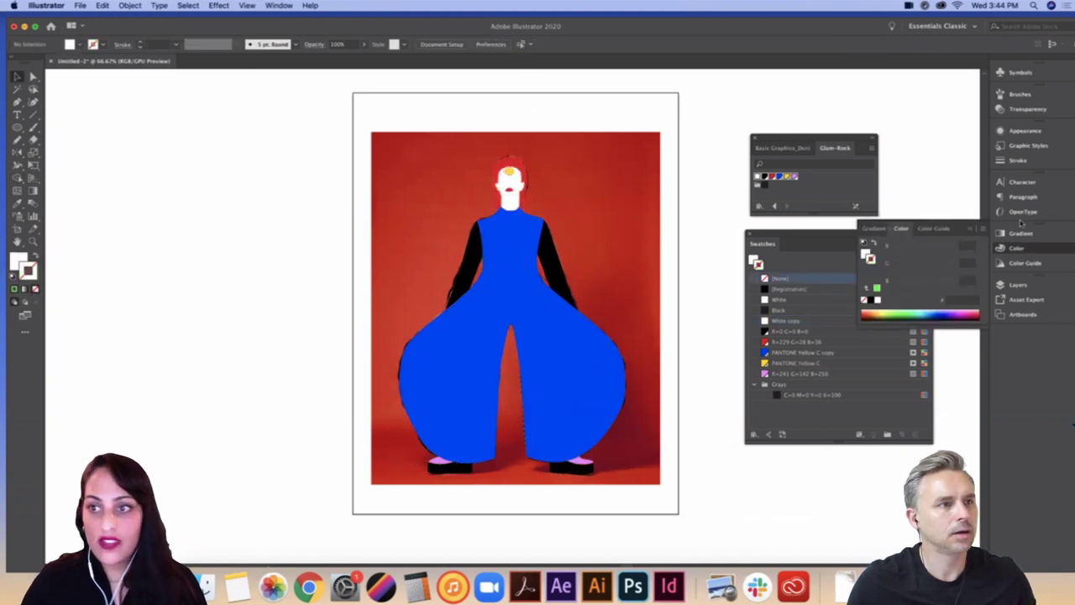
{"action": "left_click", "coordinate": [1017, 285]}
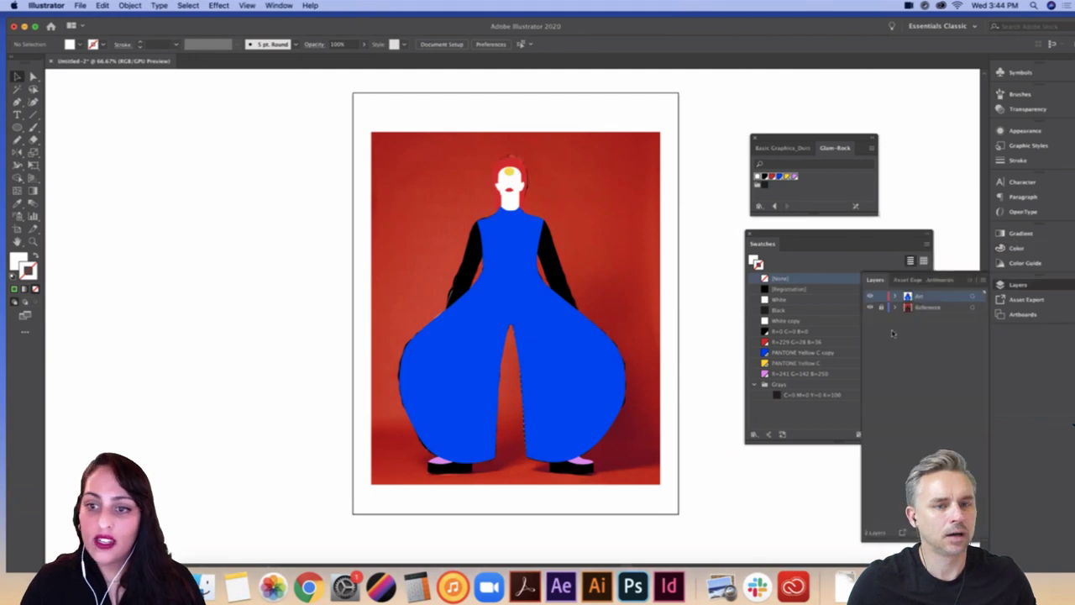
{"action": "left_click", "coordinate": [870, 307]}
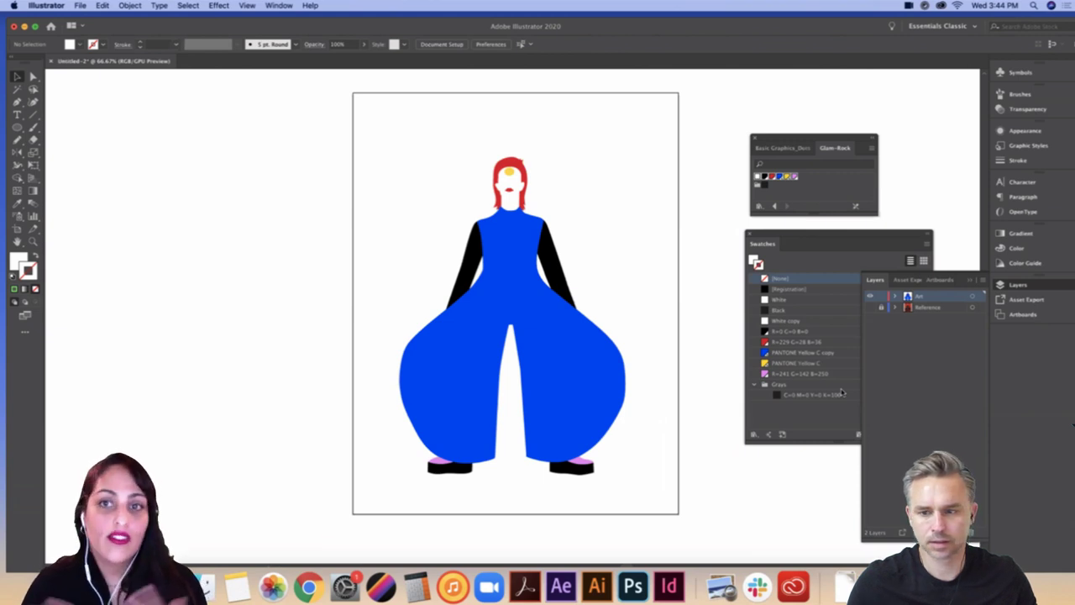
Step: Draw a 215.9 × 279.4 mm rectangle covering the whole artboard on the Art layer
{"action": "scroll", "coordinate": [650, 294], "scroll_direction": "right", "scroll_amount": 5}
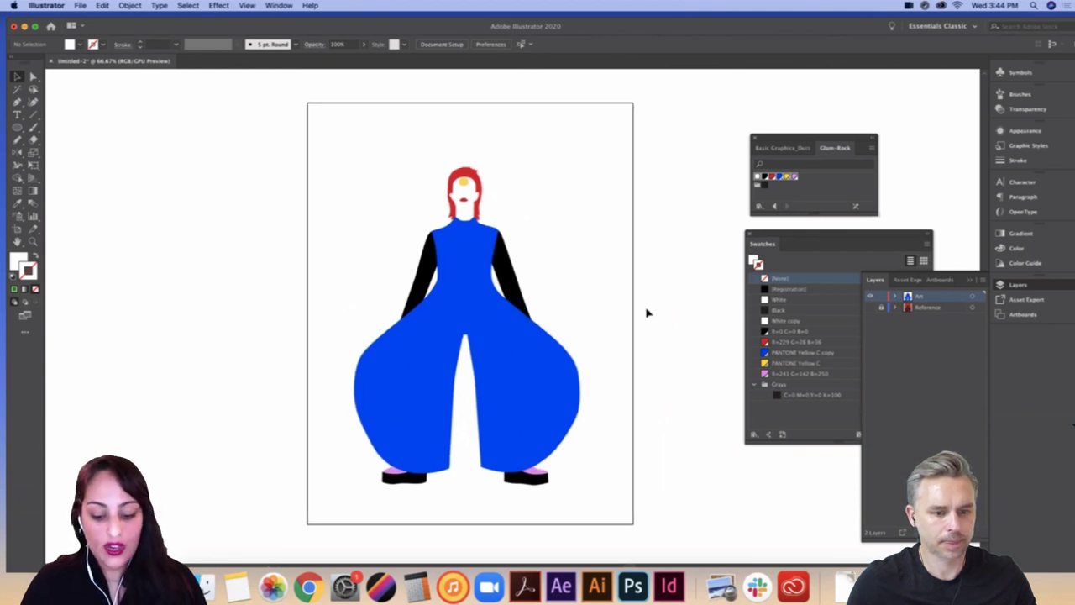
{"action": "key", "text": "l"}
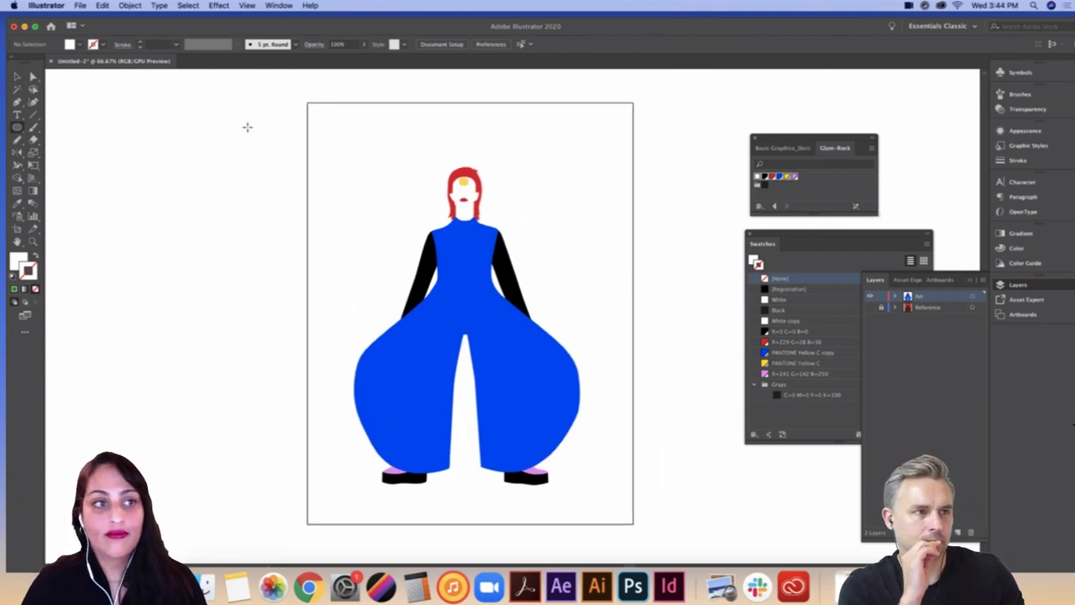
{"action": "key", "text": "m"}
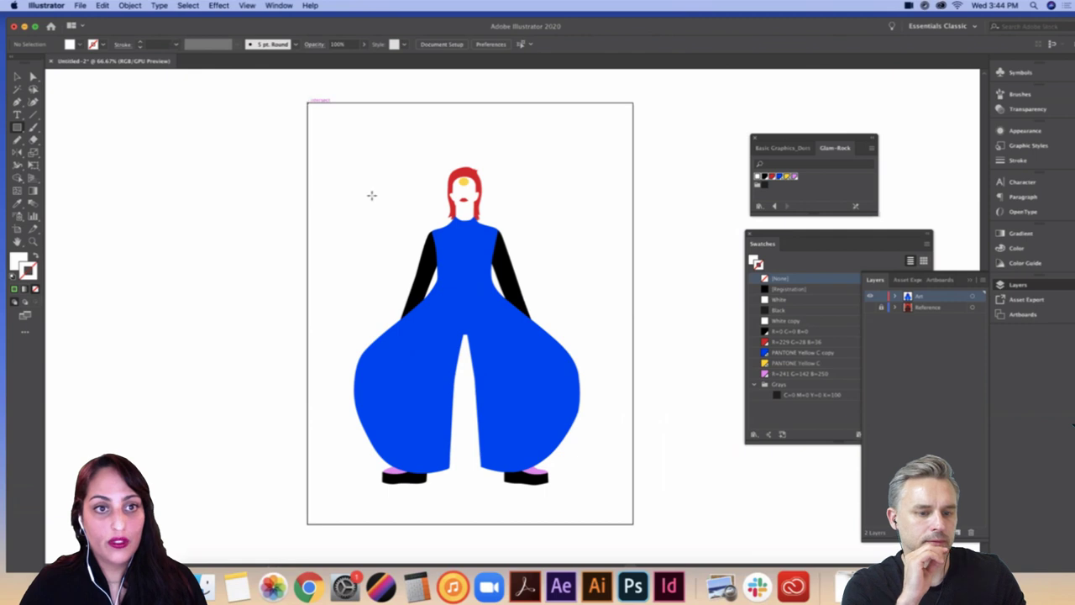
{"action": "left_click_drag", "start_coordinate": [371, 196], "coordinate": [633, 463]}
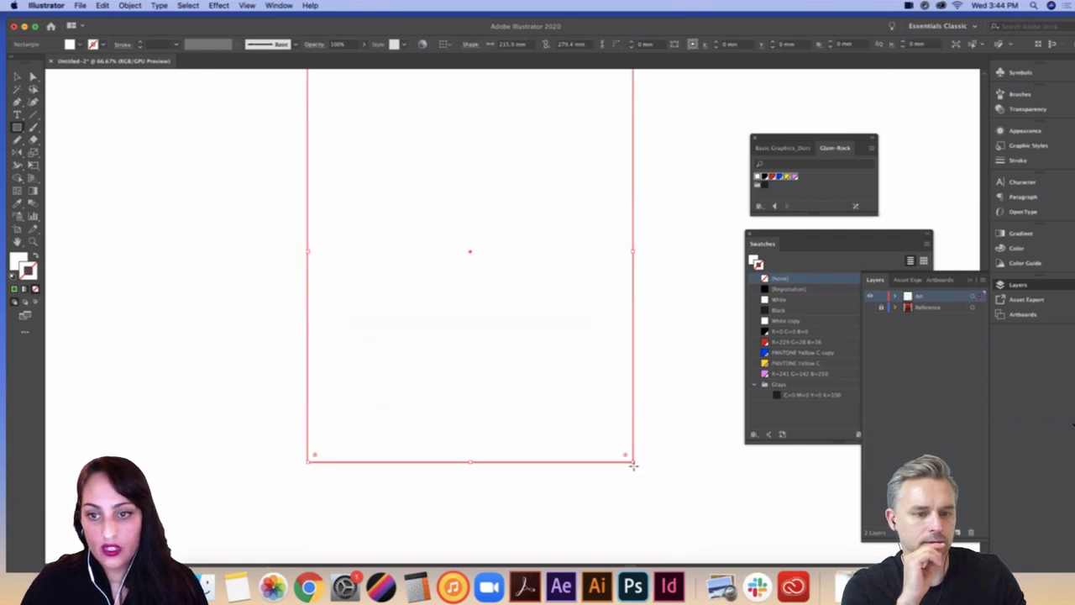
Step: Fill the background rectangle with the red R=229 G=28 B=36 swatch without a stroke and send it to the back
{"action": "left_click", "coordinate": [780, 342]}
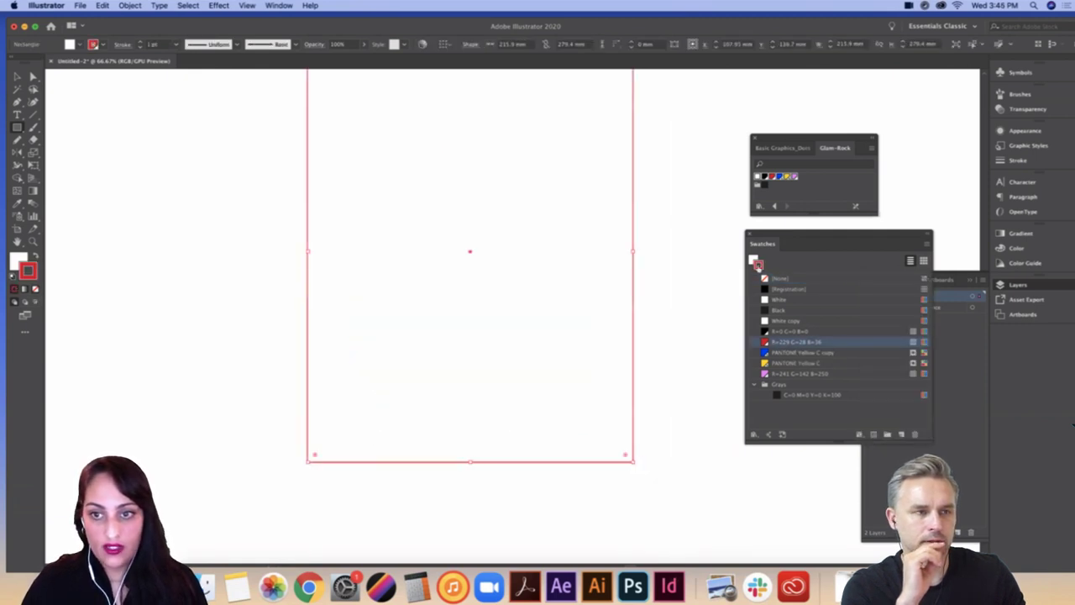
{"action": "key", "text": "shift+x"}
{"action": "left_click", "coordinate": [765, 278]}
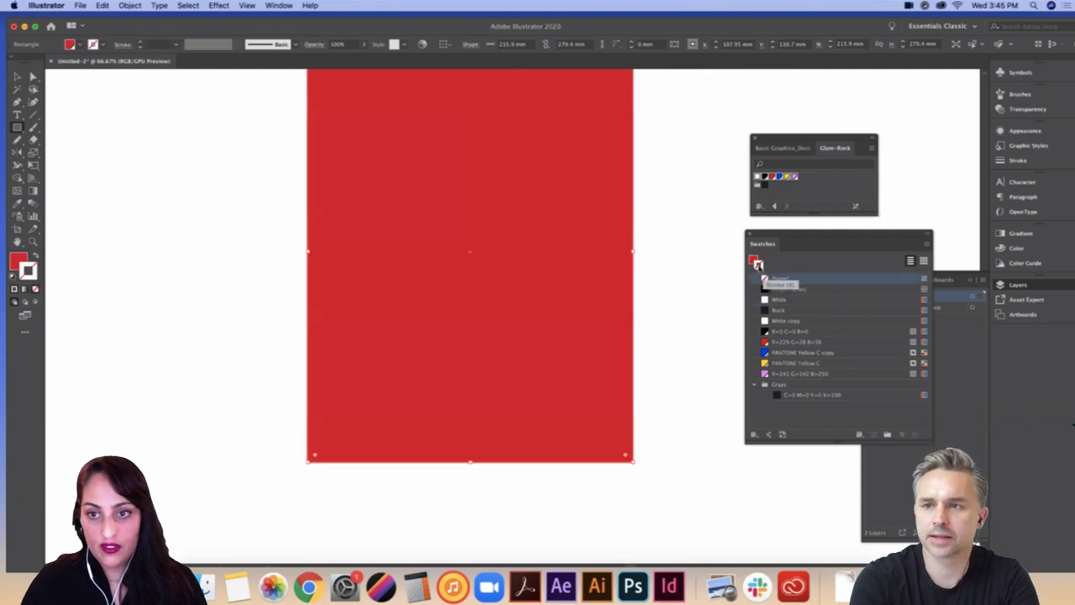
{"action": "left_click", "coordinate": [753, 262]}
{"action": "key", "text": "super+shift+bracketleft"}
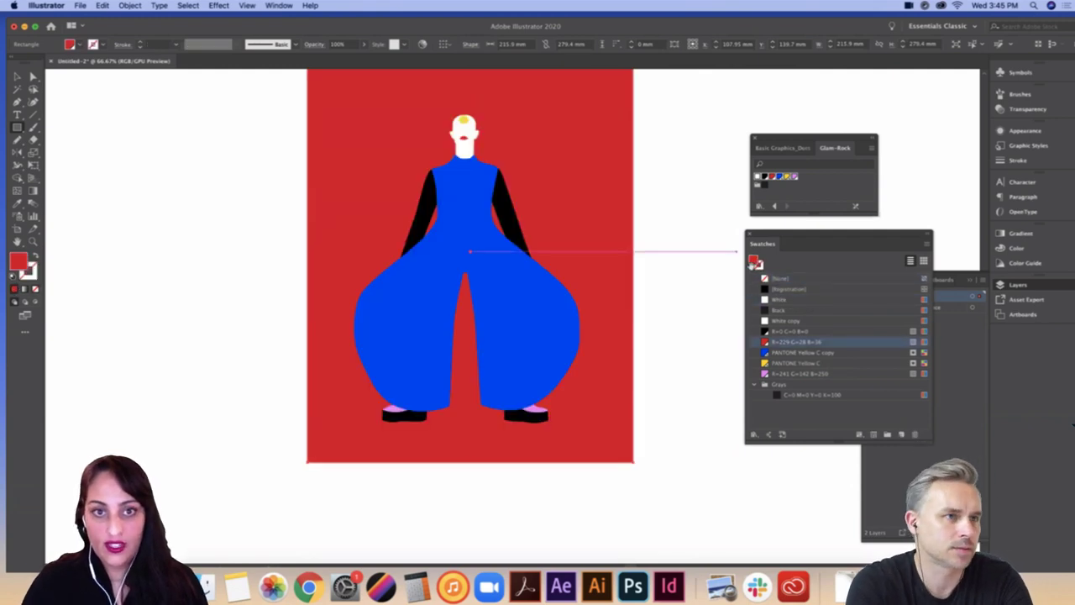
Step: Recolour the figure's hair with the light purple R=241 G=142 B=250 swatch
{"action": "scroll", "coordinate": [690, 239], "scroll_direction": "up", "scroll_amount": 3}
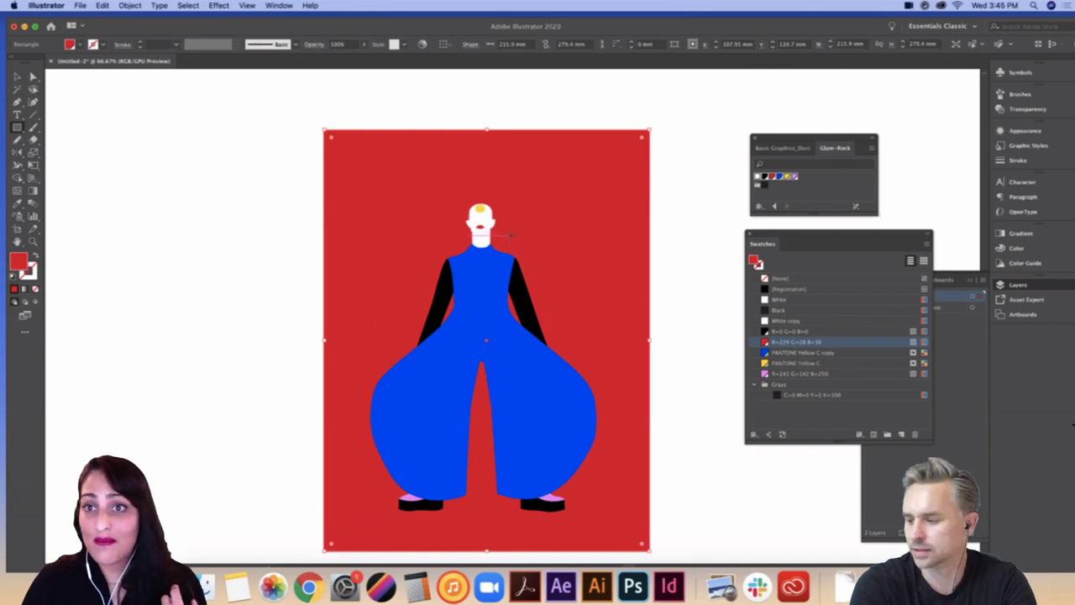
{"action": "key", "text": "a"}
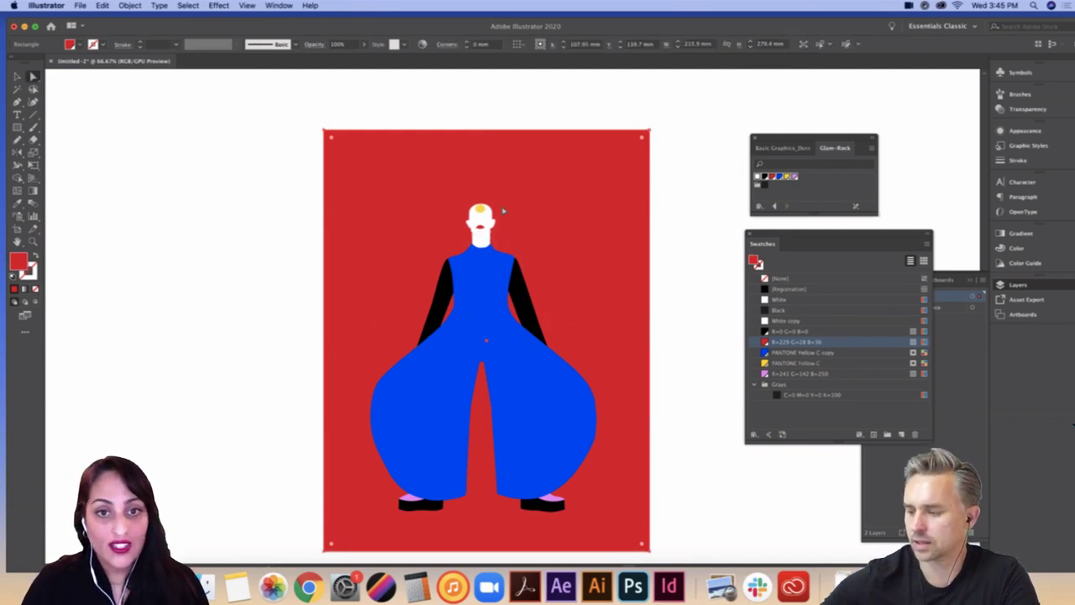
{"action": "left_click", "coordinate": [496, 209]}
{"action": "left_click", "coordinate": [798, 374]}
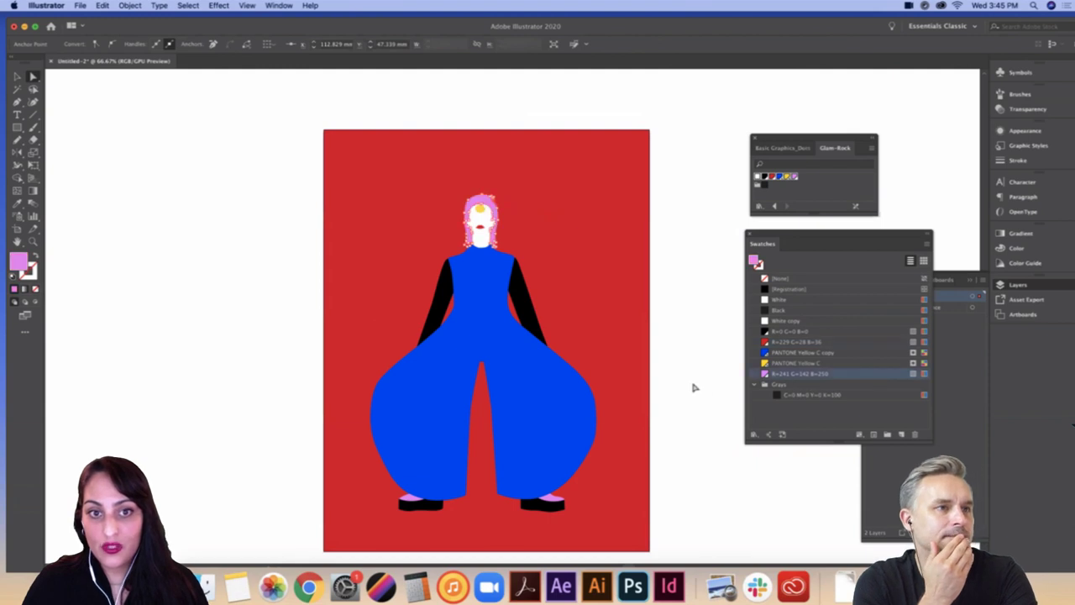
{"action": "left_click", "coordinate": [692, 384]}
{"action": "scroll", "coordinate": [698, 336], "scroll_direction": "down", "scroll_amount": 1}
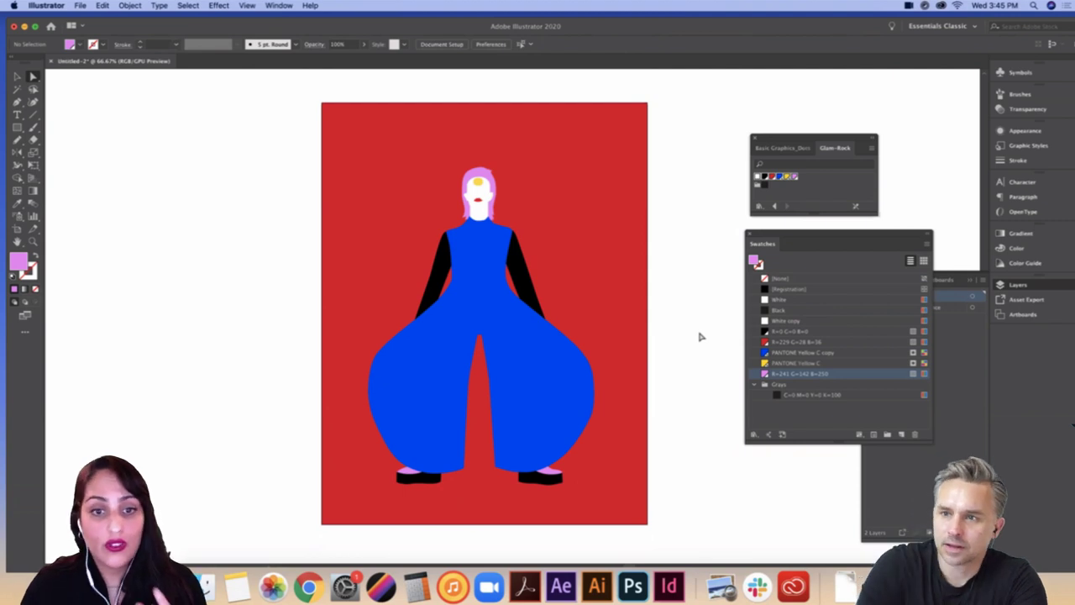
{"action": "left_click", "coordinate": [468, 383]}
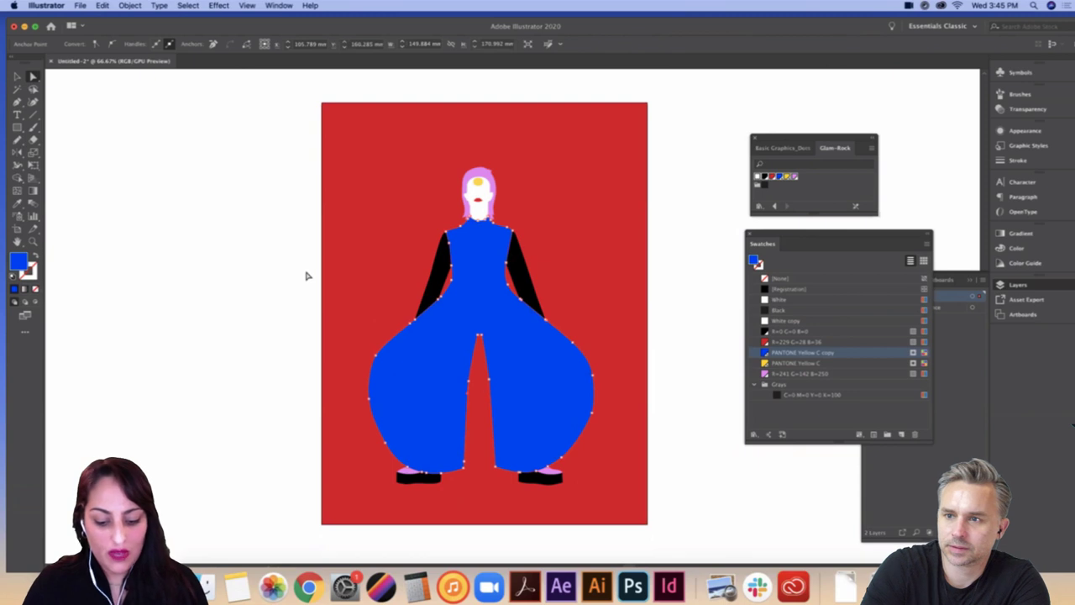
{"action": "key", "text": "p"}
{"action": "left_click", "coordinate": [481, 220]}
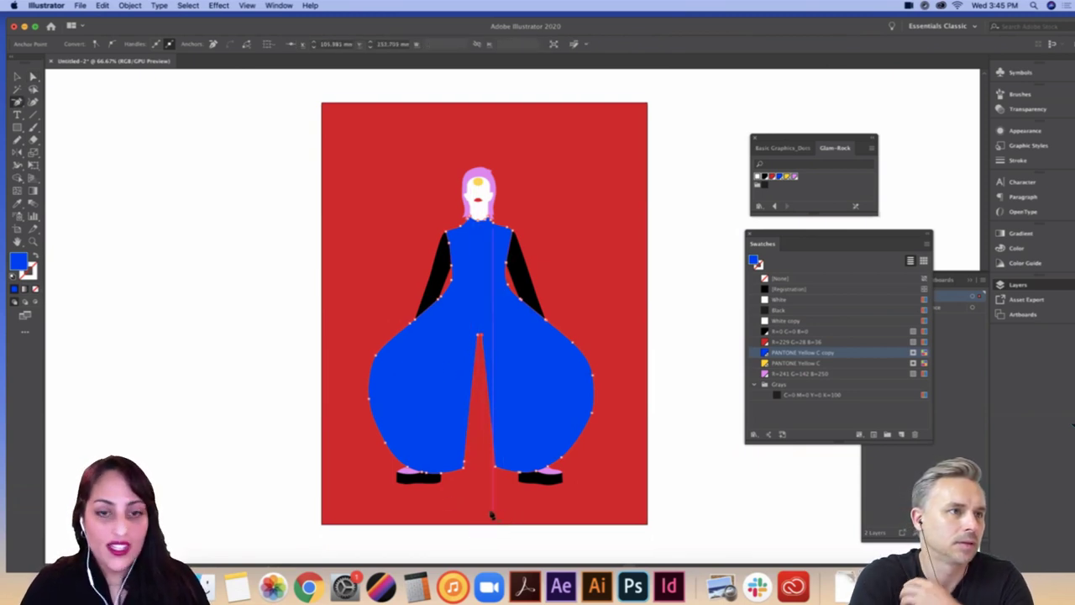
{"action": "key", "text": "Escape"}
{"action": "key", "text": "a"}
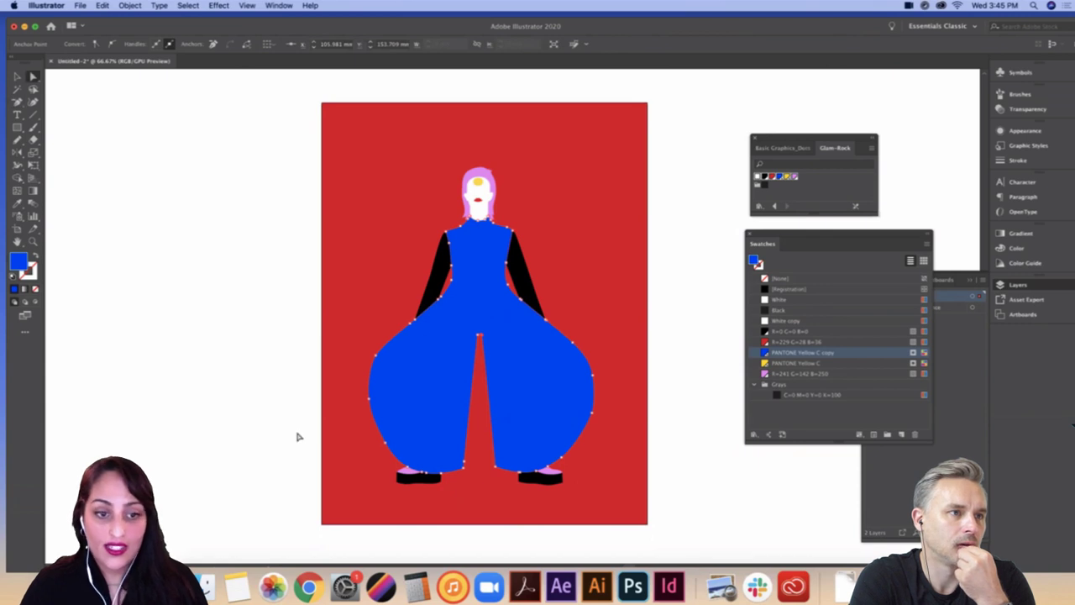
{"action": "left_click", "coordinate": [298, 437]}
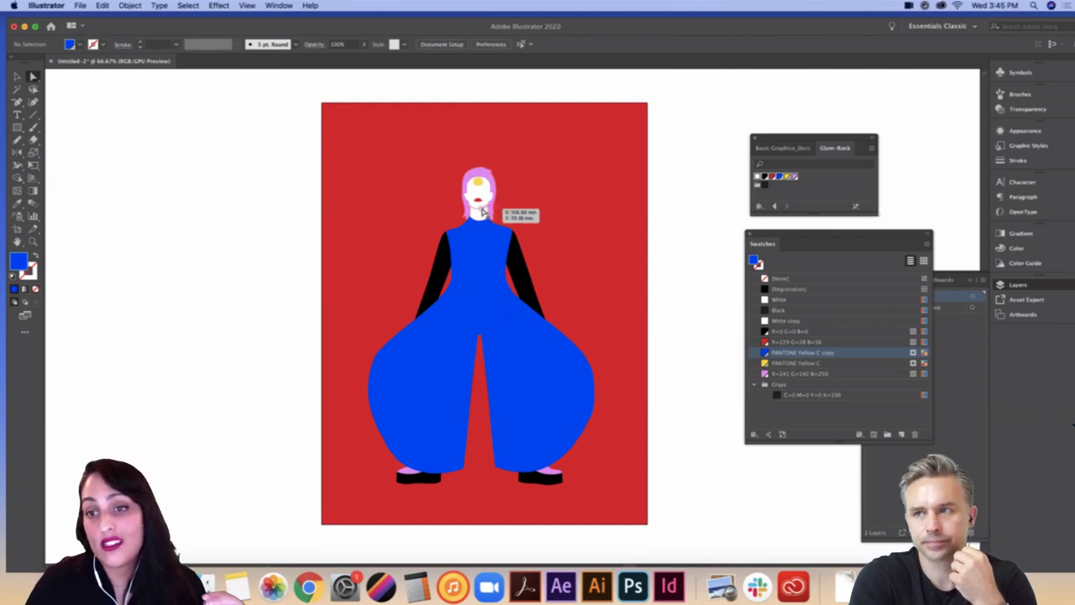
Step: Show the Reference layer and swap the background rectangle's red fill to its stroke so the fill is None
{"action": "left_click_drag", "start_coordinate": [813, 242], "coordinate": [727, 235]}
{"action": "left_click", "coordinate": [870, 308]}
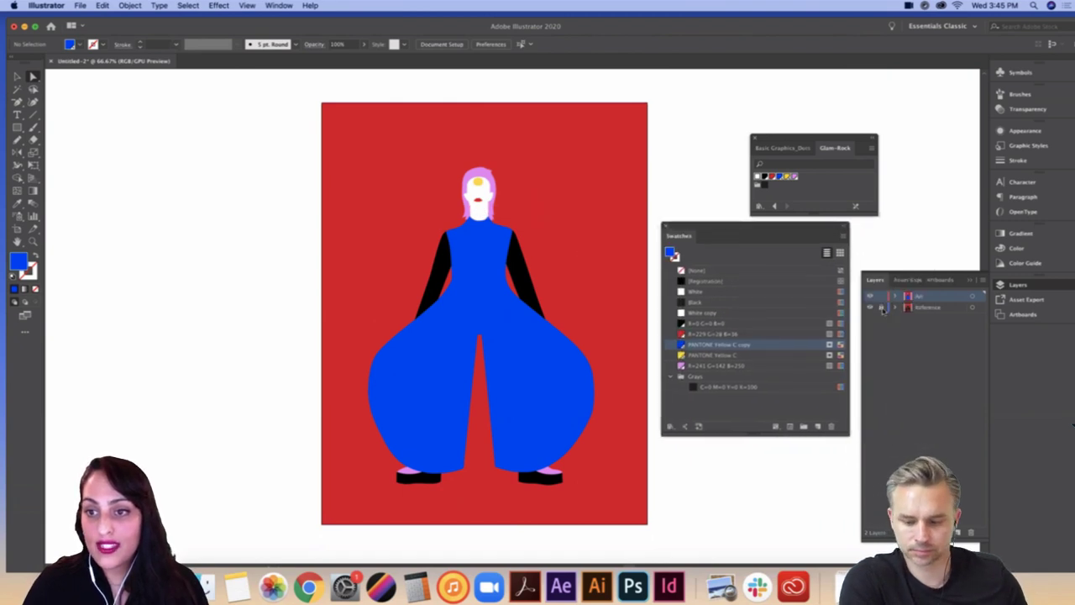
{"action": "left_click", "coordinate": [647, 312]}
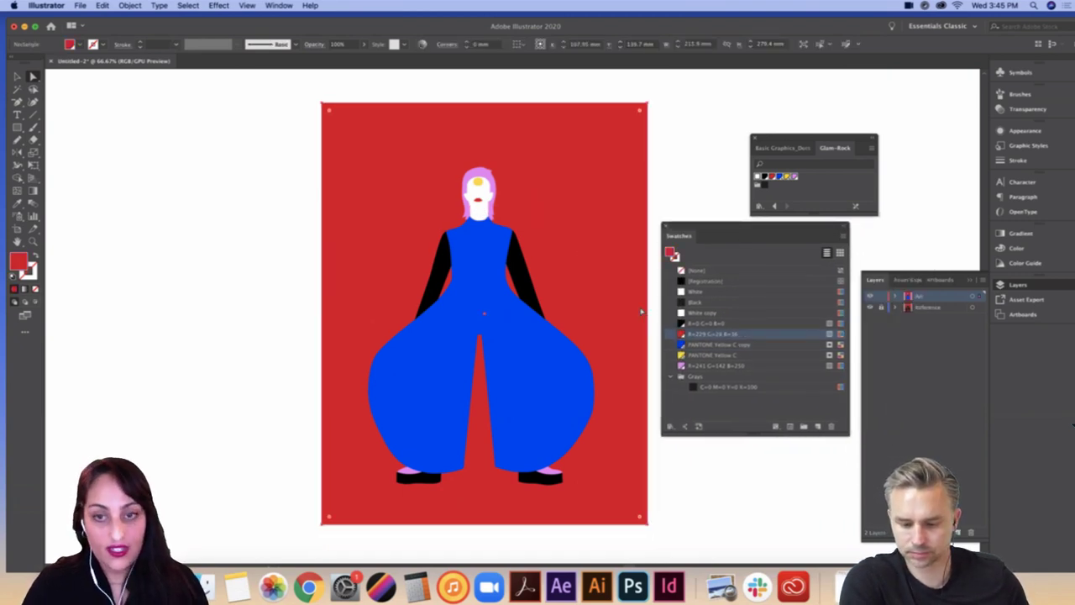
{"action": "key", "text": "slash"}
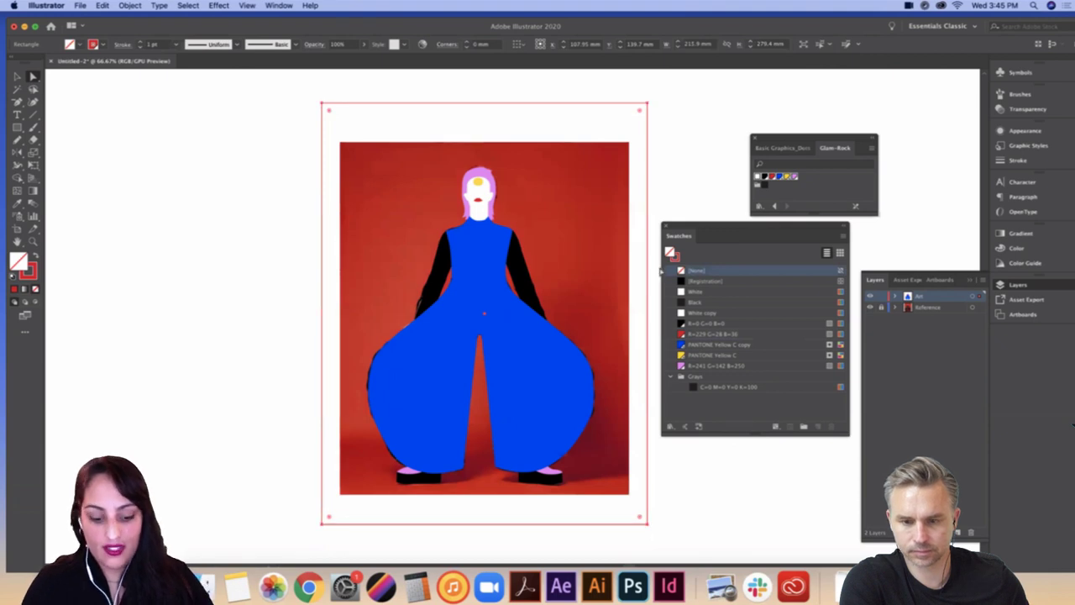
{"action": "left_click", "coordinate": [701, 201]}
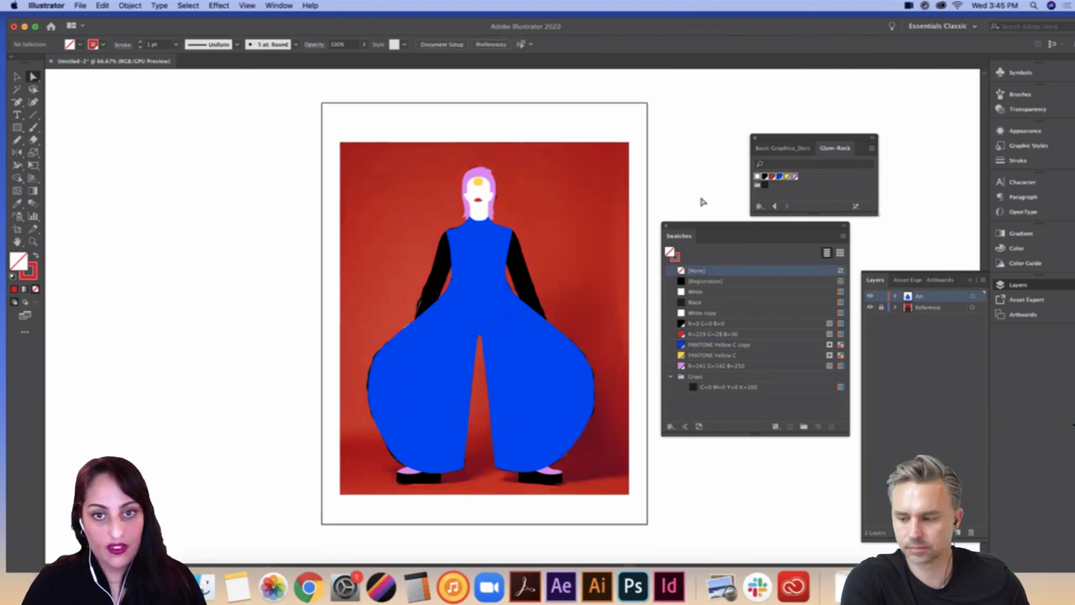
Step: Select the face and neck shapes together and swap their white fill to the stroke
{"action": "key", "text": "super+equal"}
{"action": "key", "text": "super+equal"}
{"action": "left_click_drag", "start_coordinate": [598, 110], "coordinate": [684, 425]}
{"action": "key", "text": "super+equal"}
{"action": "key", "text": "super+equal"}
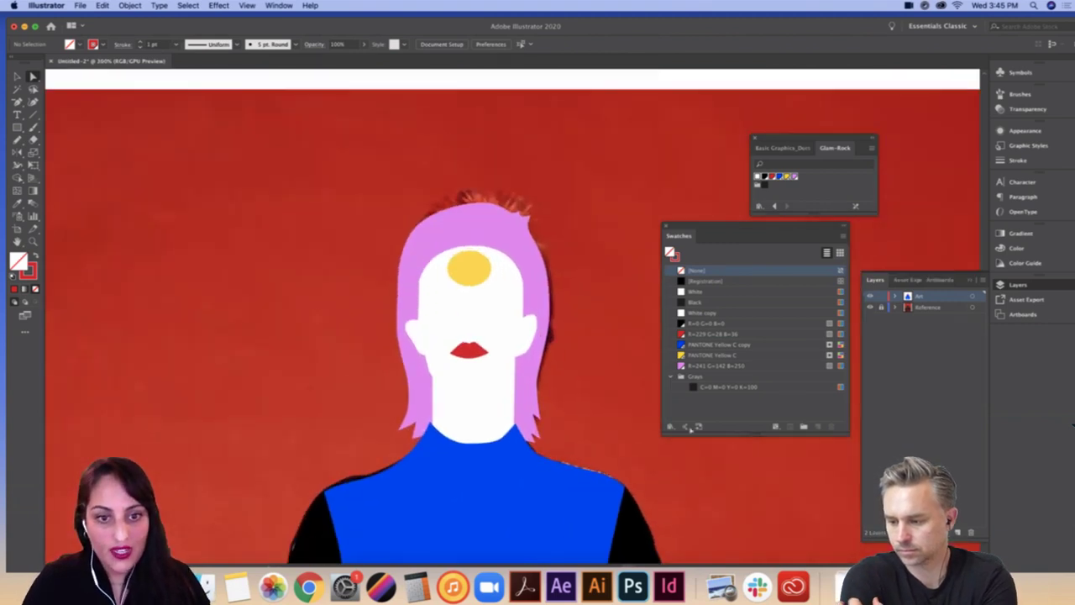
{"action": "left_click", "coordinate": [472, 409]}
{"action": "left_click", "coordinate": [497, 314]}
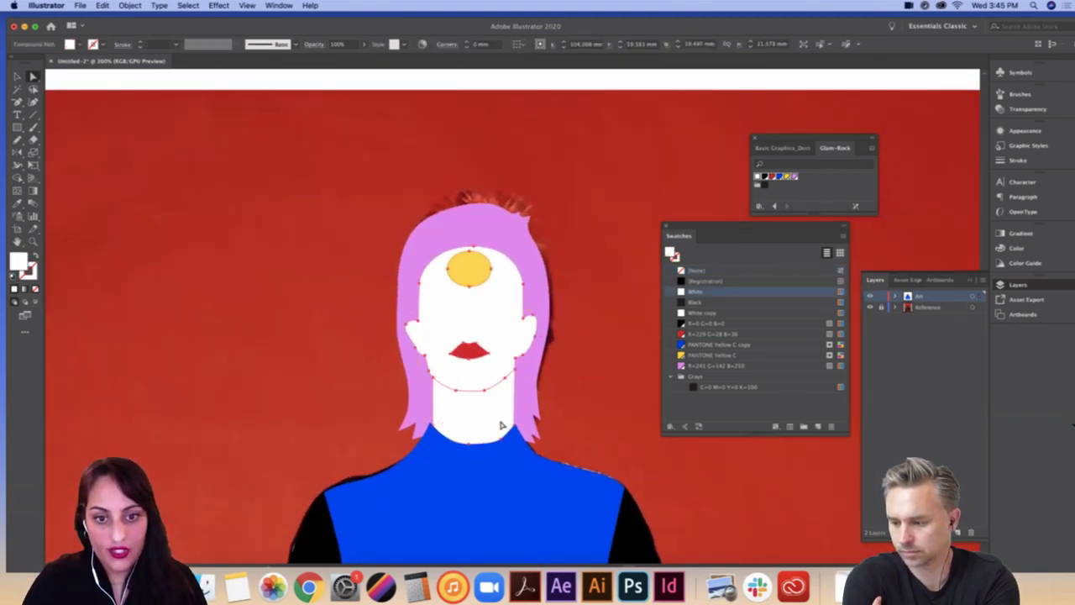
{"action": "left_click", "coordinate": [502, 423], "text": "shift"}
{"action": "key", "text": "shift+x"}
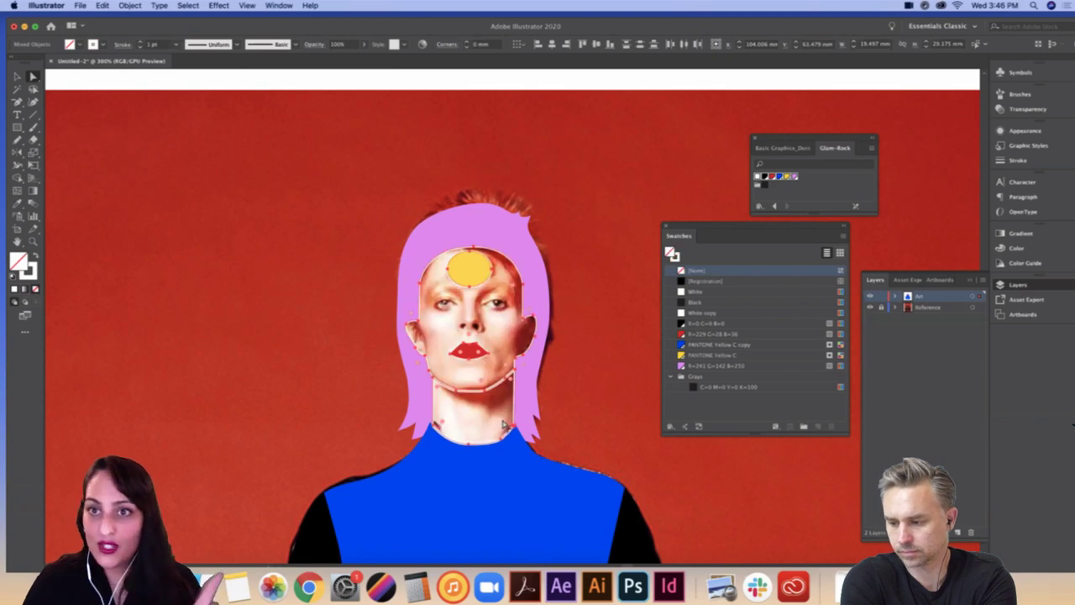
Step: Draw an open curved path with the Pen tool across the neck, tracing the lower edge of the chin's shadow and ending over the hair
{"action": "key", "text": "super+equal"}
{"action": "key", "text": "super+equal"}
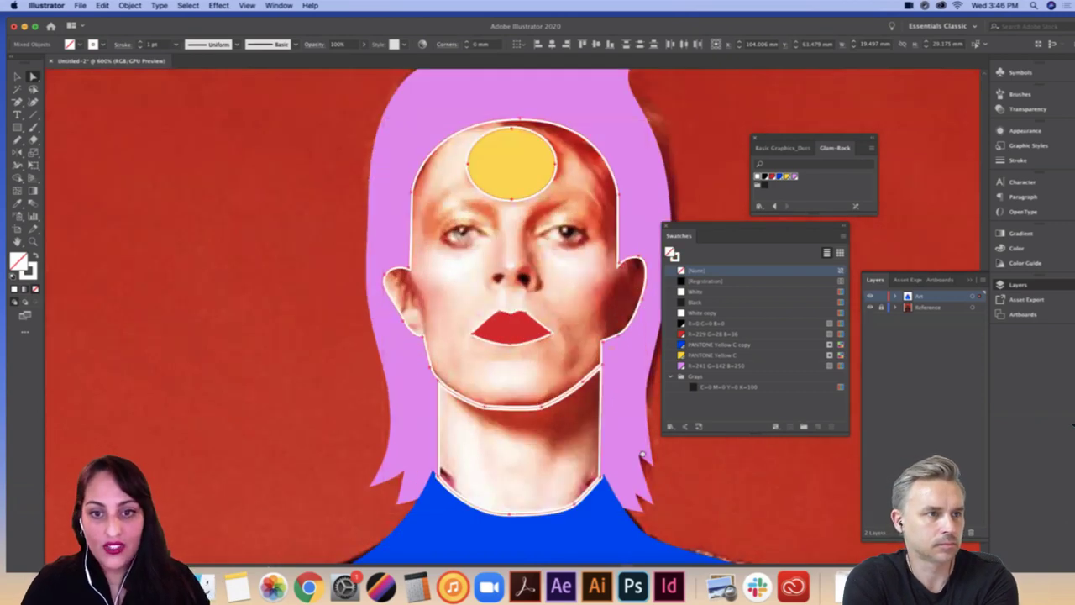
{"action": "key", "text": "super+equal"}
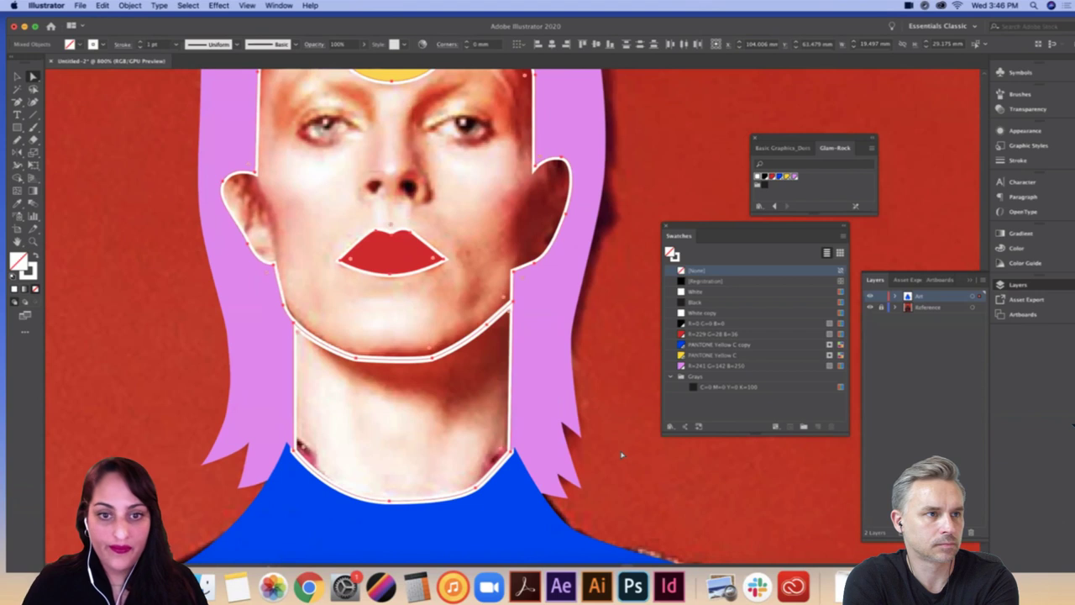
{"action": "key", "text": "p"}
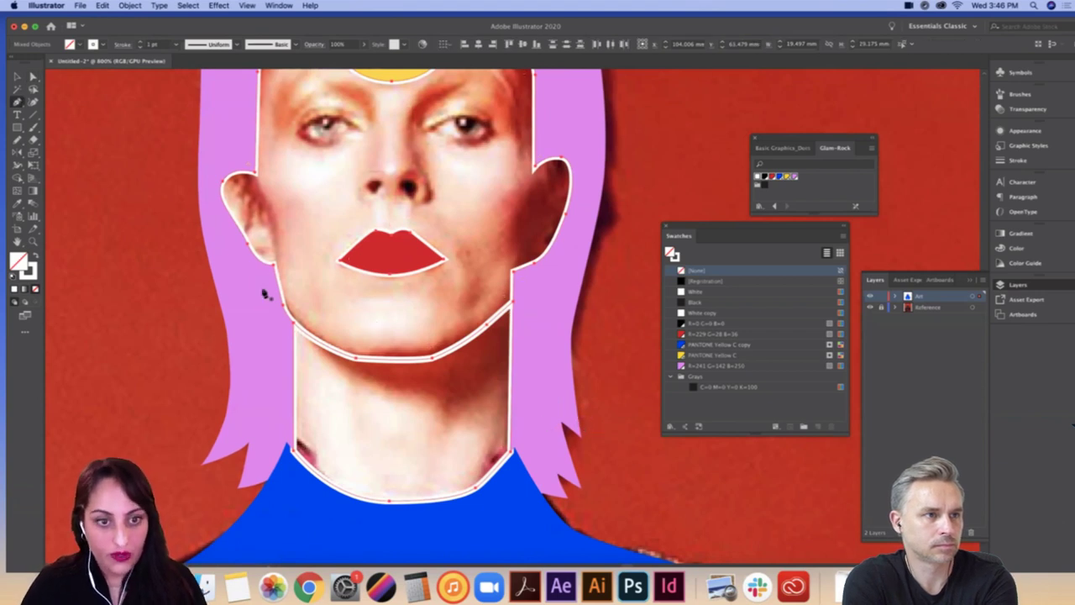
{"action": "left_click", "coordinate": [329, 365]}
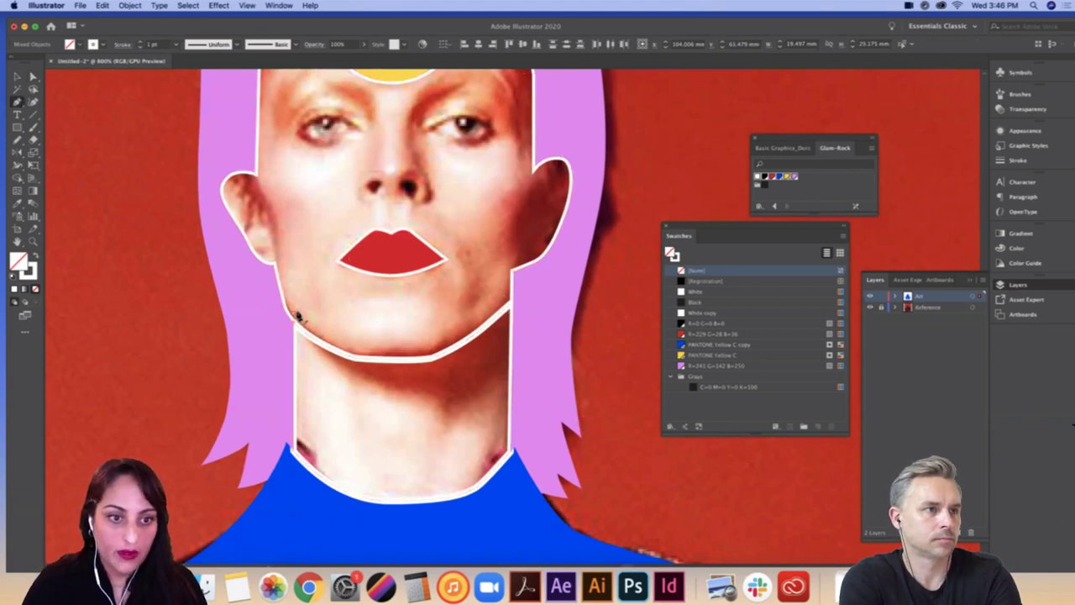
{"action": "left_click_drag", "start_coordinate": [376, 389], "coordinate": [383, 393]}
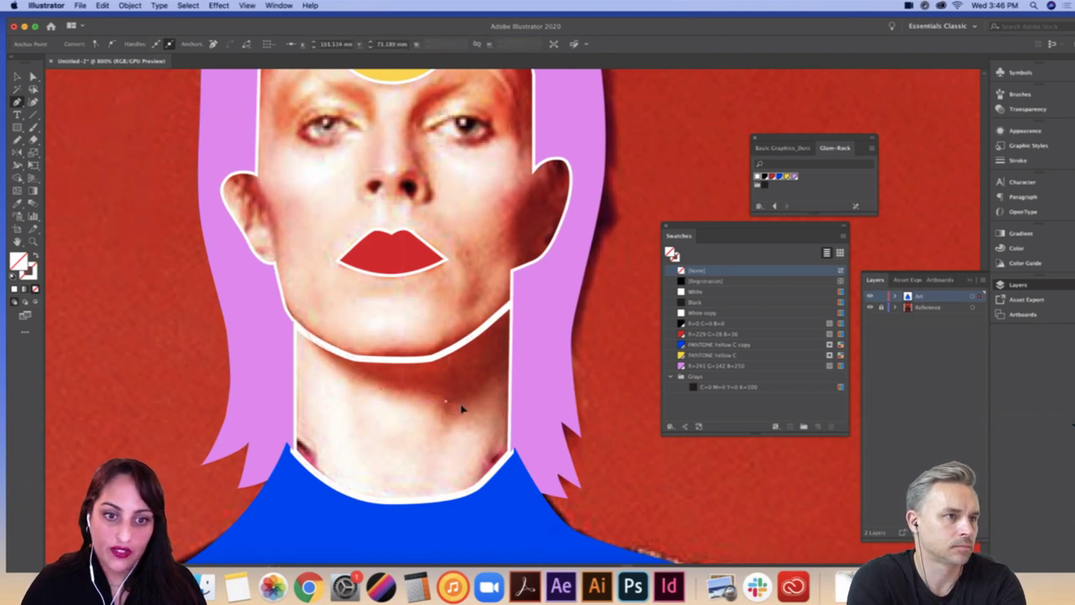
{"action": "left_click", "coordinate": [522, 353]}
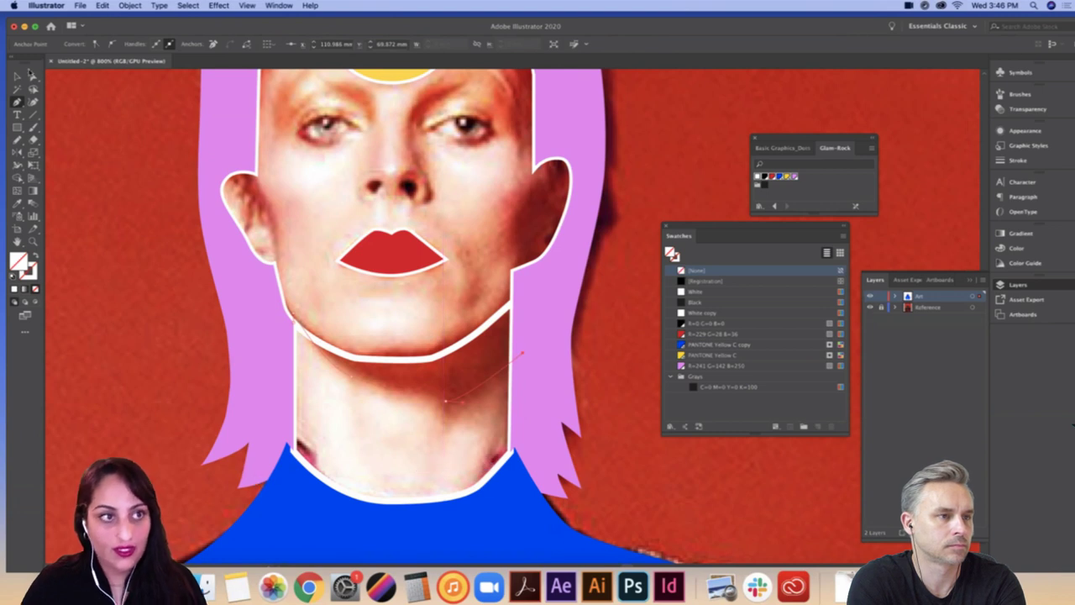
Step: Refine the middle anchor and handles of the neck shadow path with Direct Selection to follow the shadow, then deselect it
{"action": "left_click", "coordinate": [33, 77]}
{"action": "left_click", "coordinate": [446, 404]}
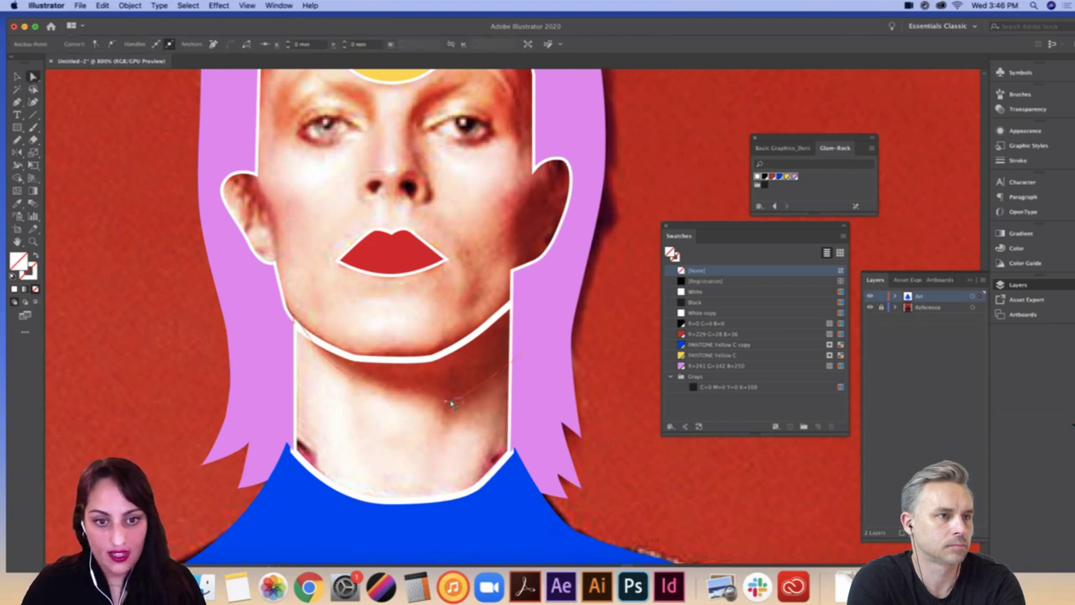
{"action": "left_click", "coordinate": [444, 403]}
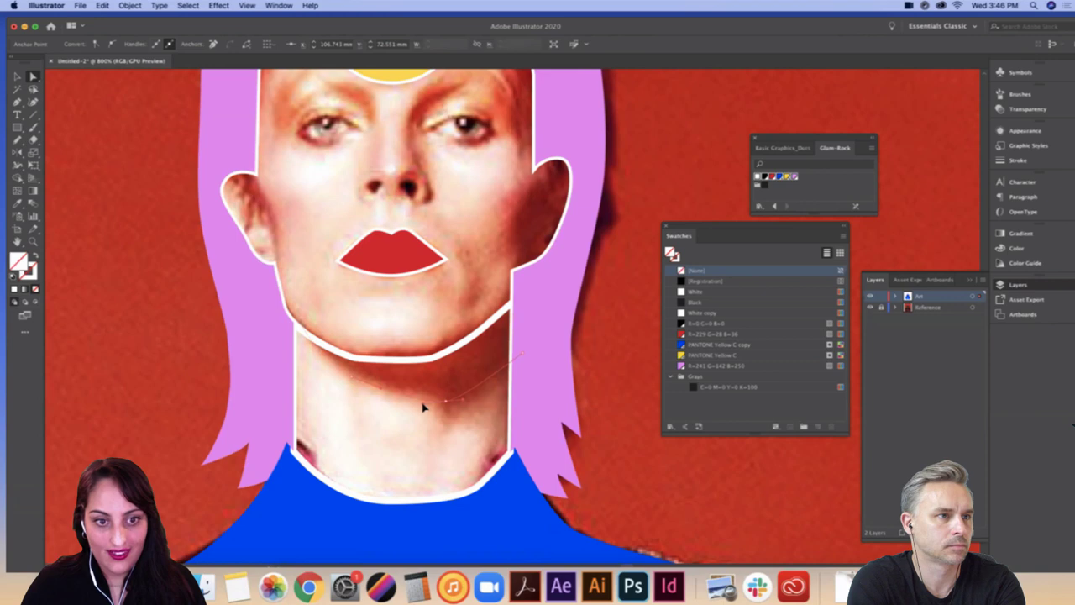
{"action": "left_click", "coordinate": [385, 394]}
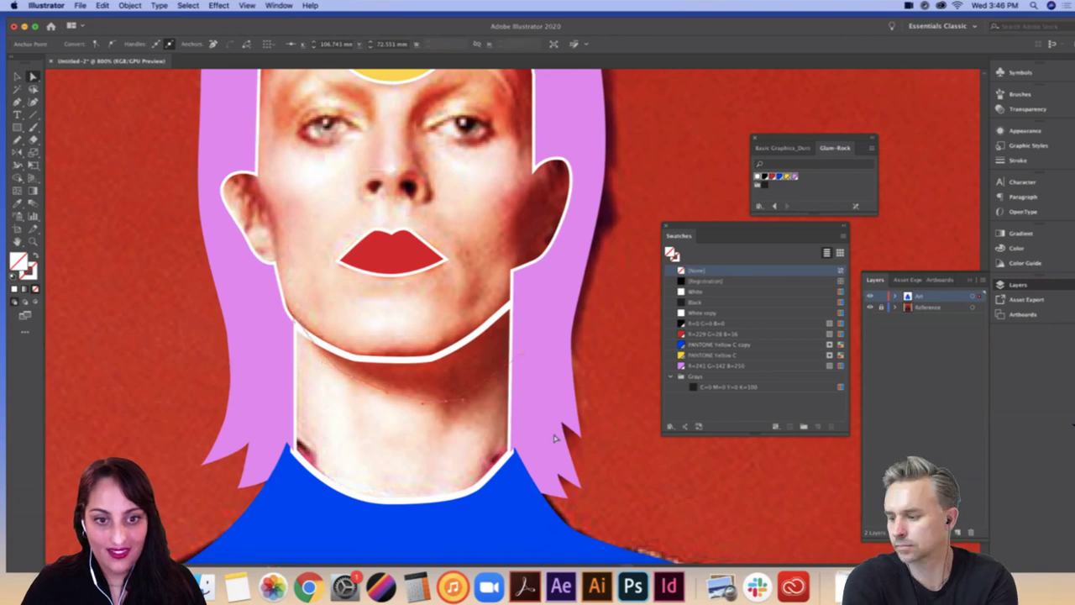
{"action": "left_click", "coordinate": [602, 466]}
Step: Give the neck shadow path a PANTONE Yellow C stroke and deselect it
{"action": "key", "text": "super+minus"}
{"action": "key", "text": "super+minus"}
{"action": "key", "text": "super+minus"}
{"action": "key", "text": "super+minus"}
{"action": "key", "text": "super+minus"}
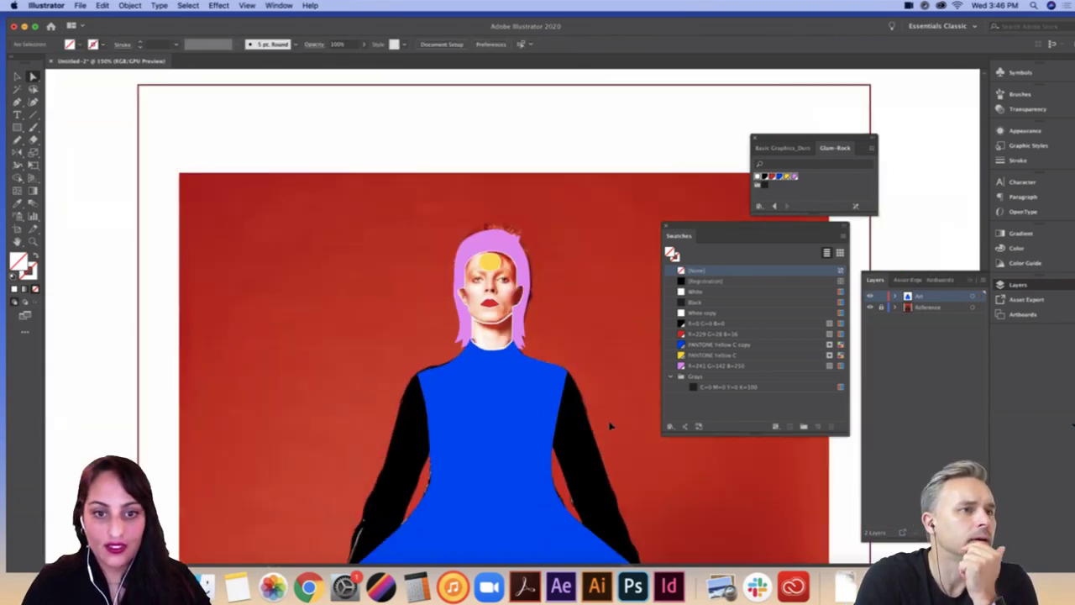
{"action": "key", "text": "super+minus"}
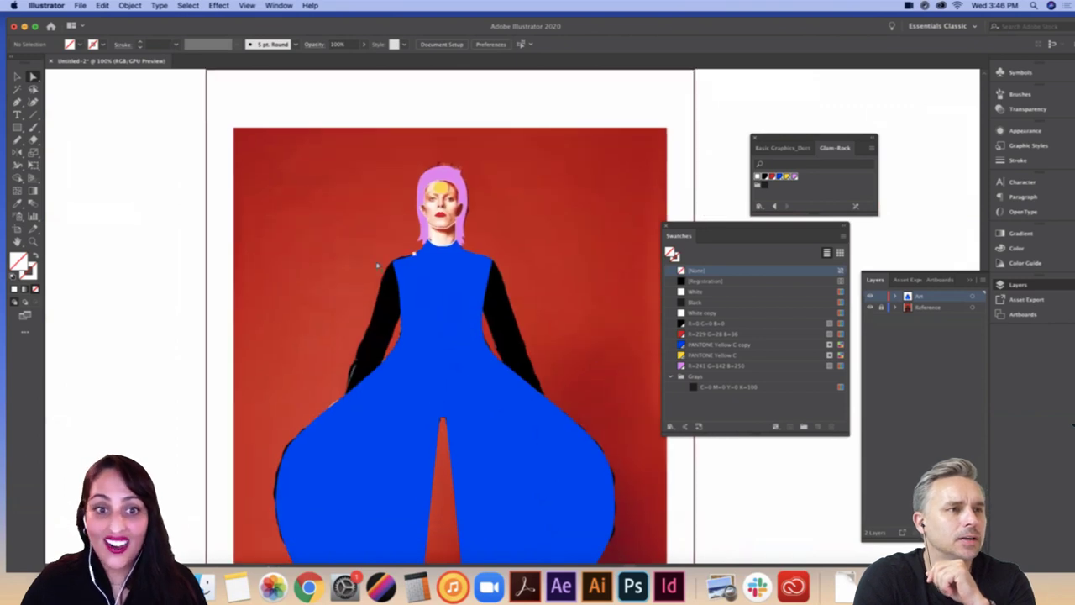
{"action": "left_click", "coordinate": [451, 232]}
{"action": "key", "text": "super+plus"}
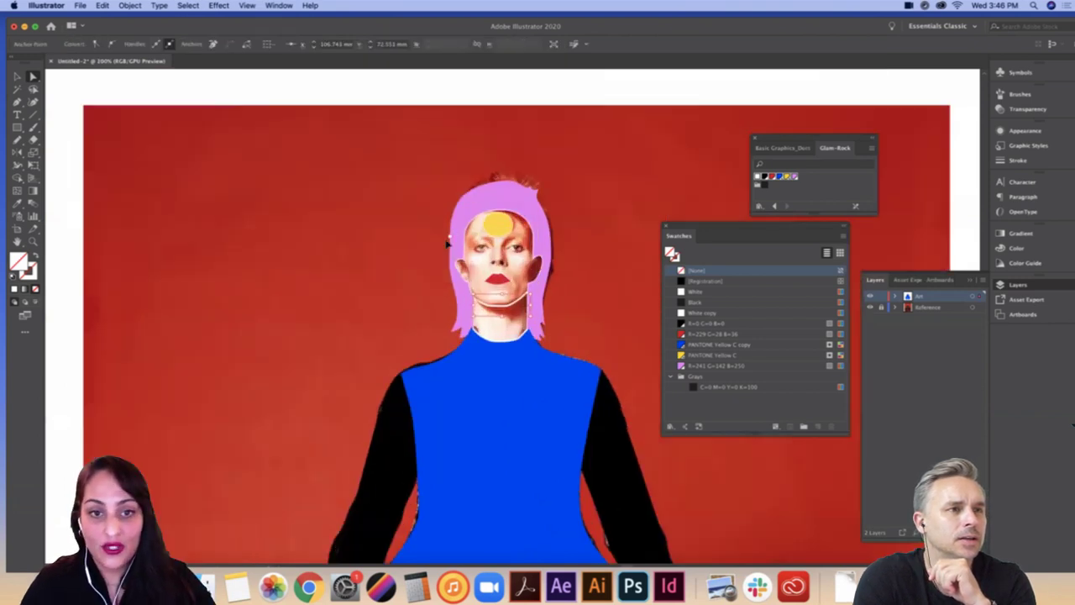
{"action": "key", "text": "super+plus"}
{"action": "left_click", "coordinate": [676, 259]}
{"action": "left_click", "coordinate": [705, 357]}
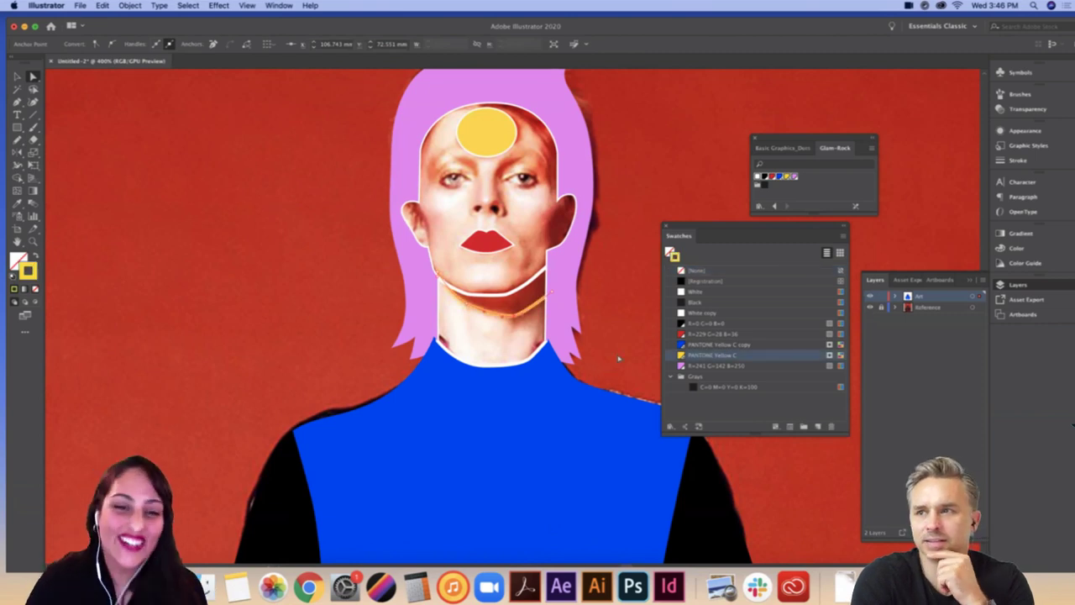
{"action": "left_click_drag", "start_coordinate": [640, 331], "coordinate": [598, 317]}
{"action": "key", "text": "super+minus"}
{"action": "key", "text": "super+minus"}
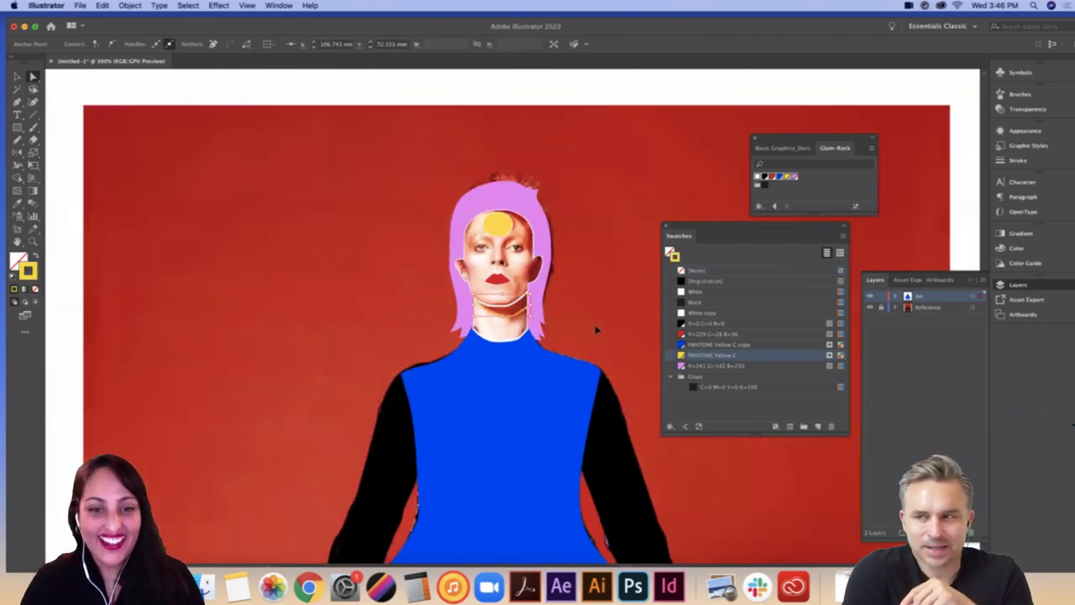
{"action": "left_click_drag", "start_coordinate": [635, 272], "coordinate": [571, 220]}
{"action": "left_click", "coordinate": [580, 136]}
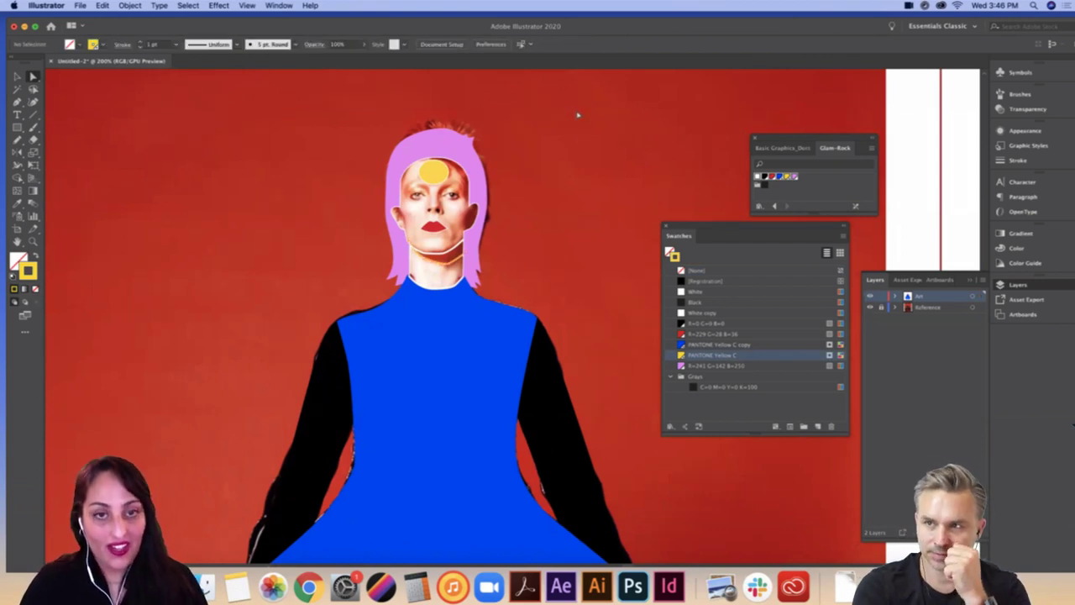
Step: Select all artwork and fill the face and neck regions with the White copy swatch using the Shape Builder tool
{"action": "key", "text": "v"}
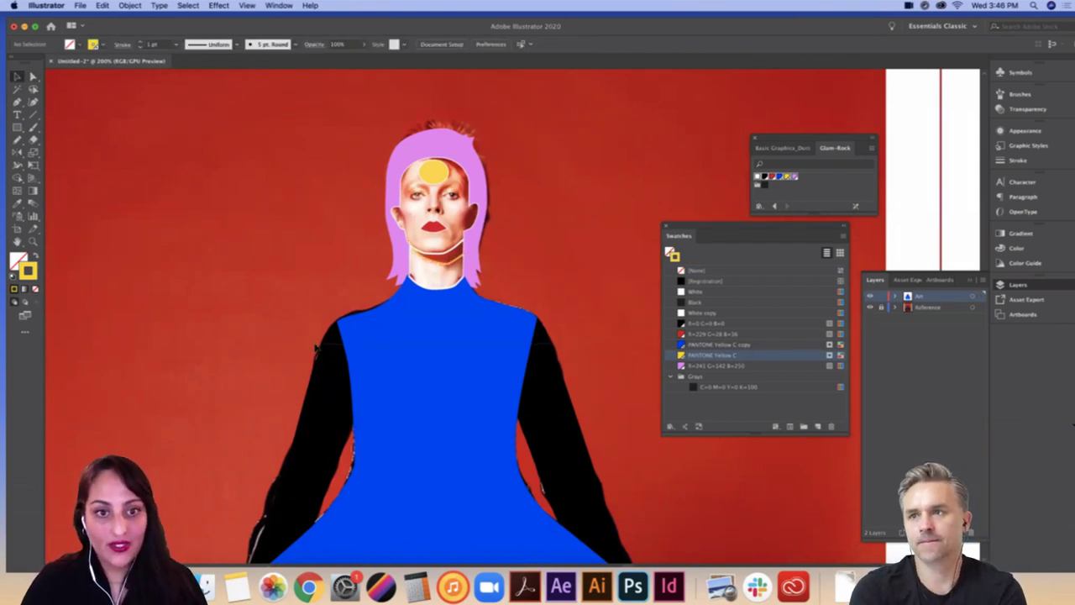
{"action": "key", "text": "super+a"}
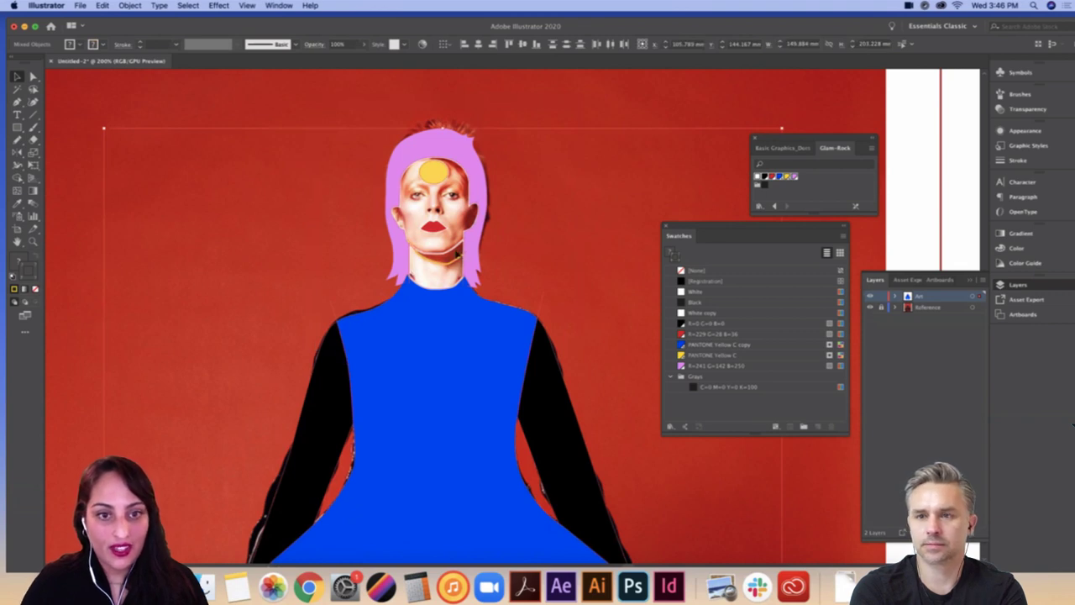
{"action": "left_click", "coordinate": [18, 178]}
{"action": "scroll", "coordinate": [625, 341], "scroll_direction": "left", "scroll_amount": 1}
{"action": "left_click", "coordinate": [695, 312]}
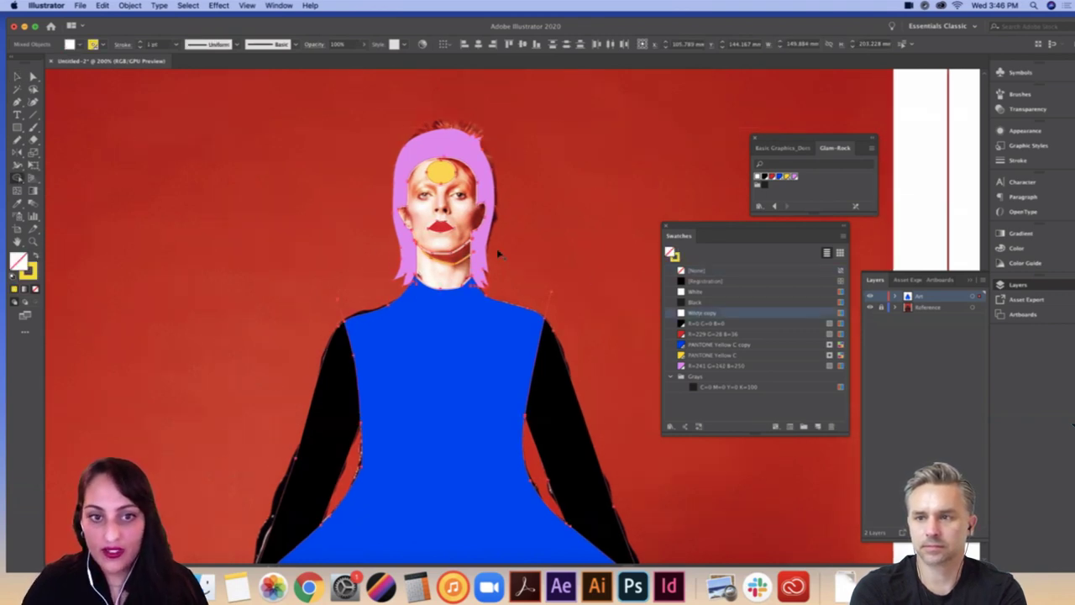
{"action": "left_click", "coordinate": [462, 212]}
{"action": "left_click", "coordinate": [444, 279]}
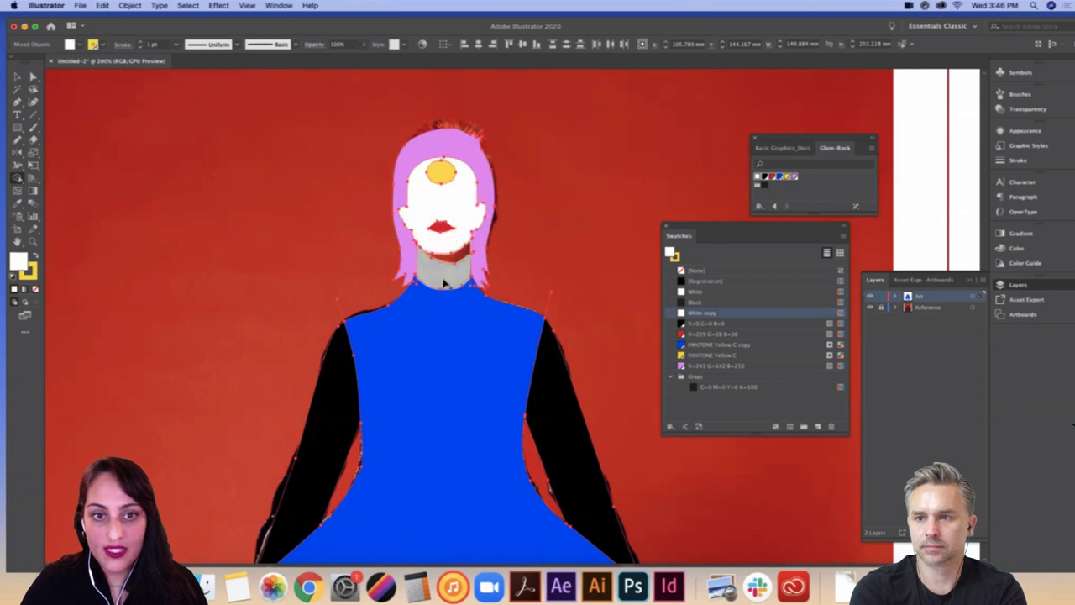
Step: Fill the hair with red R=229 G=28 B=36 and the neck shadow region with light purple R=241 G=142 B=250
{"action": "left_click", "coordinate": [721, 335]}
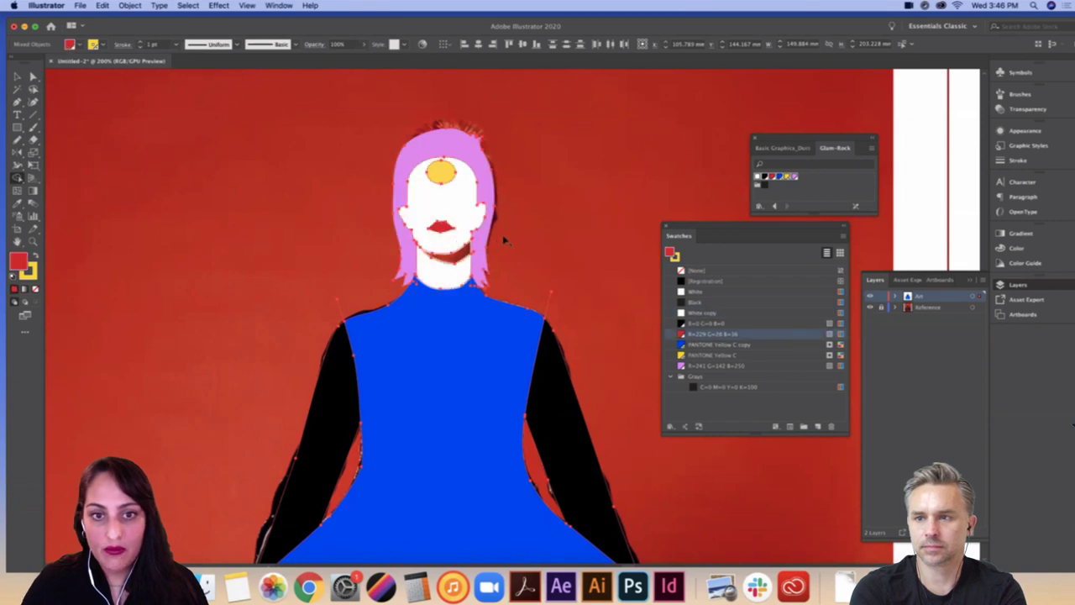
{"action": "left_click", "coordinate": [704, 367]}
{"action": "left_click", "coordinate": [449, 254]}
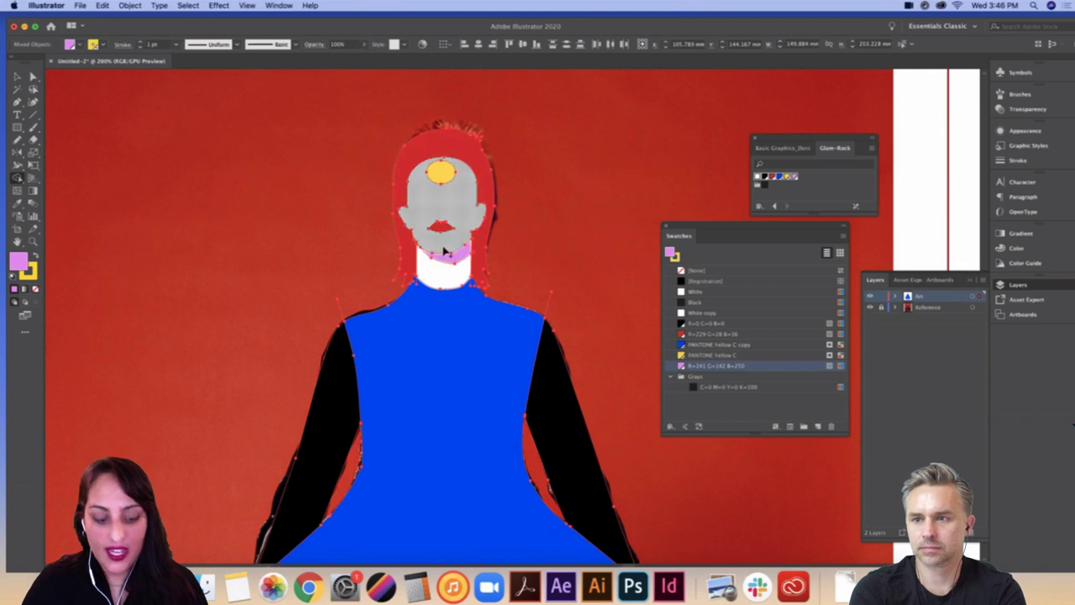
Step: Remove the stroke from all selected artwork by setting it to None, then deselect everything
{"action": "left_click", "coordinate": [31, 277]}
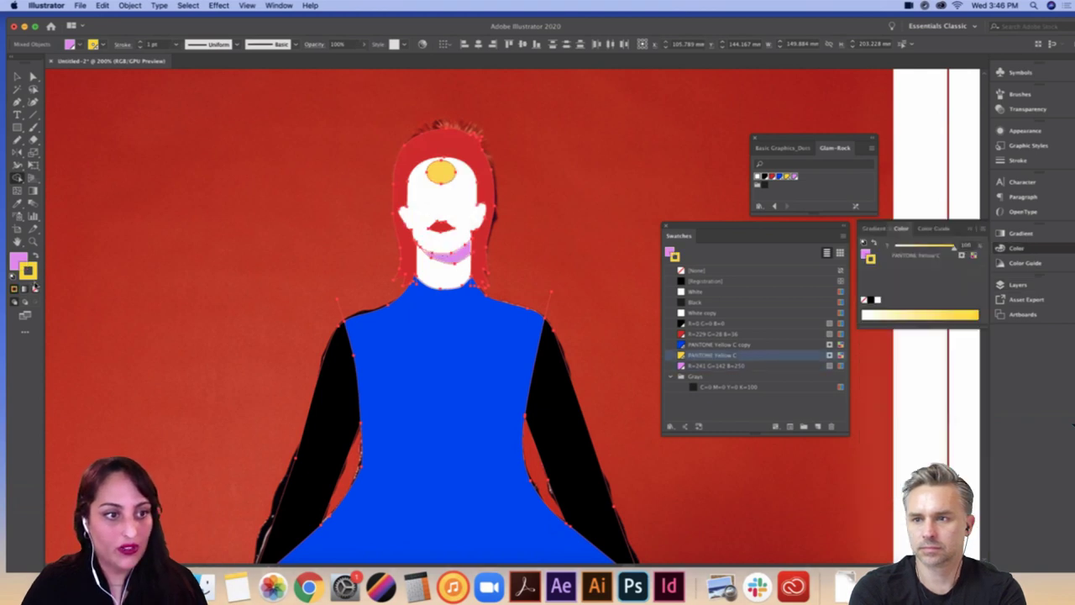
{"action": "left_click", "coordinate": [36, 289]}
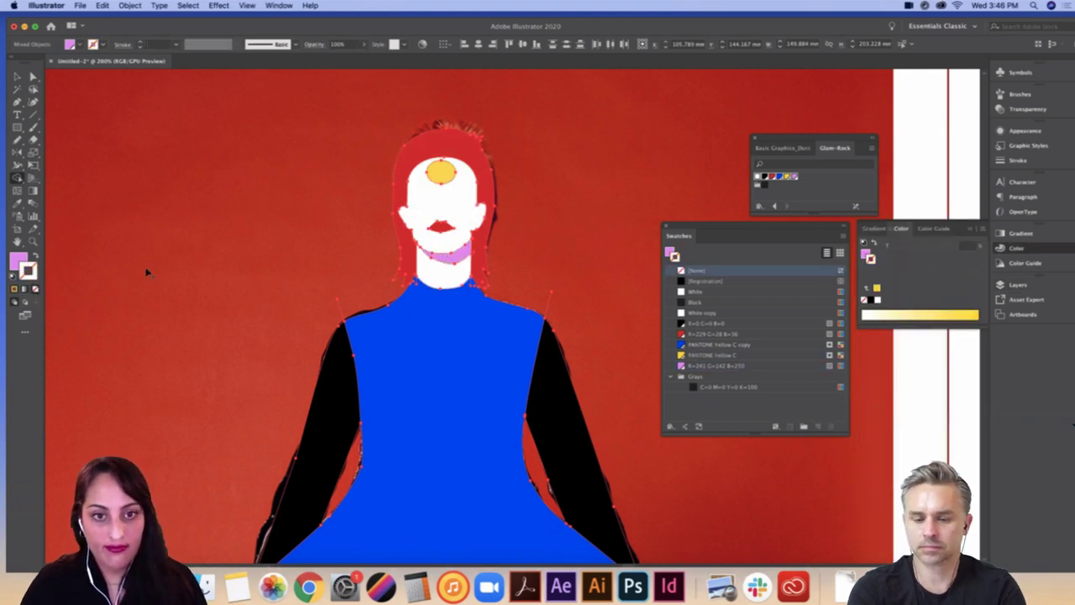
{"action": "left_click", "coordinate": [17, 76]}
{"action": "left_click", "coordinate": [135, 142]}
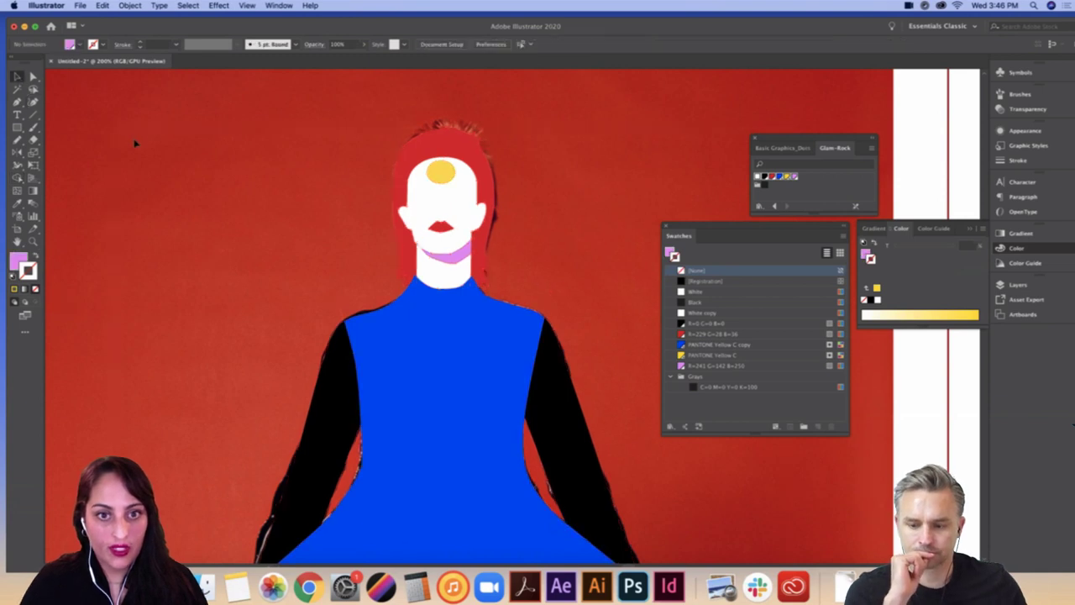
Step: Hide the Reference layer so only the vector figure shows on the artboard
{"action": "key", "text": "super+minus"}
{"action": "key", "text": "super+minus"}
{"action": "key", "text": "super+minus"}
{"action": "left_click_drag", "start_coordinate": [542, 347], "coordinate": [413, 244]}
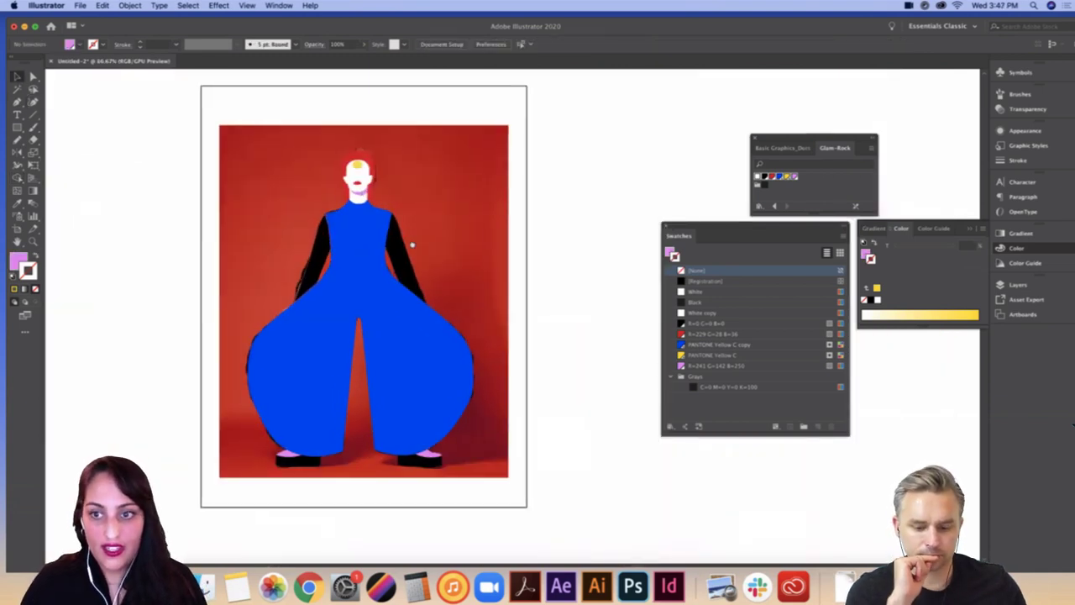
{"action": "left_click", "coordinate": [1017, 285]}
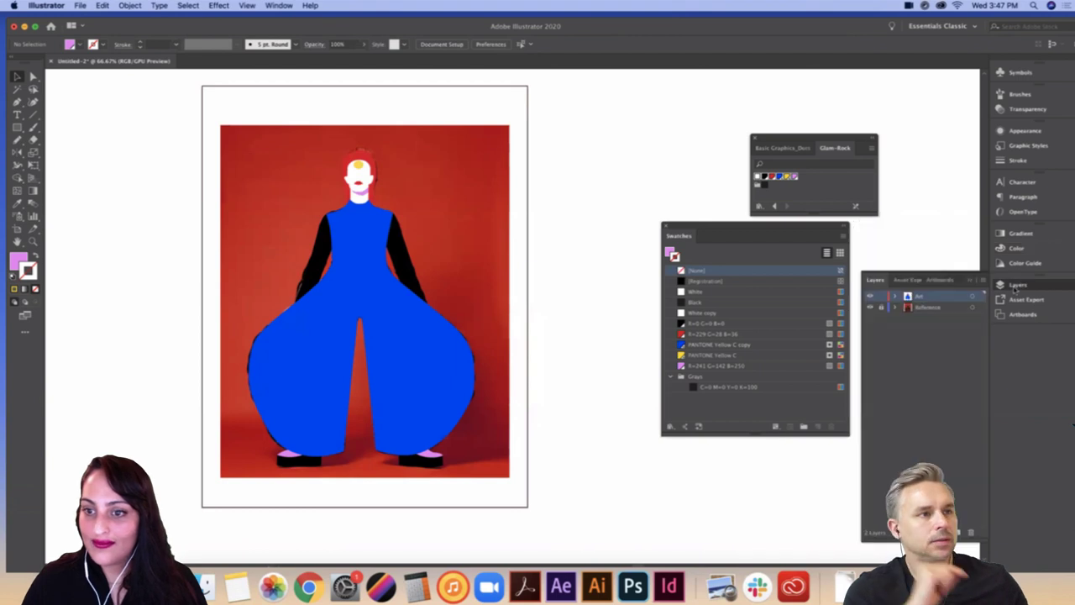
{"action": "left_click", "coordinate": [871, 308]}
{"action": "left_click_drag", "start_coordinate": [569, 291], "coordinate": [646, 333]}
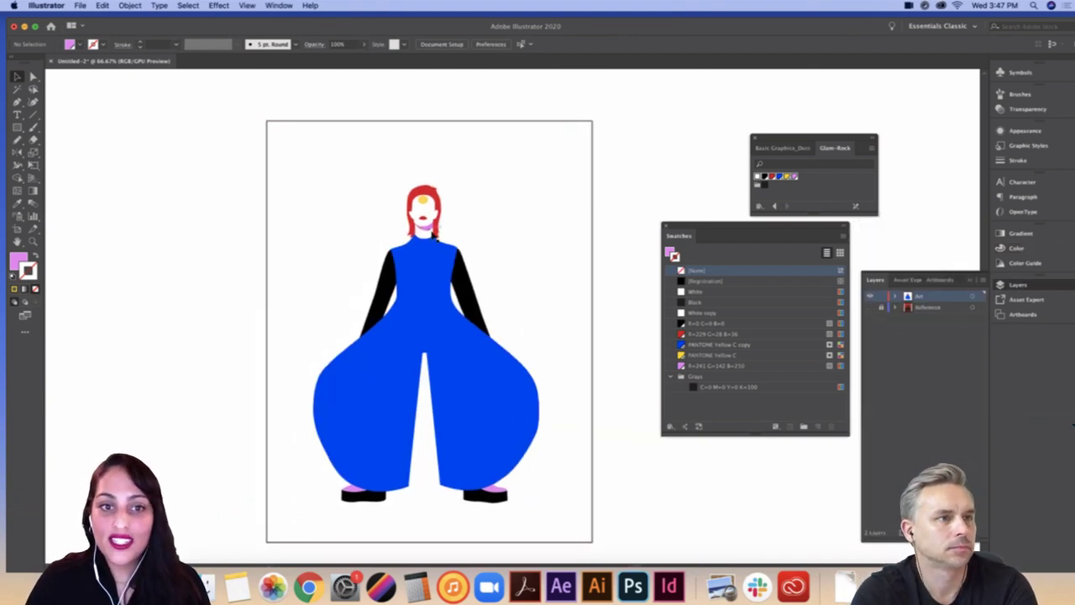
{"action": "key", "text": "super+="}
{"action": "left_click_drag", "start_coordinate": [542, 266], "coordinate": [613, 249]}
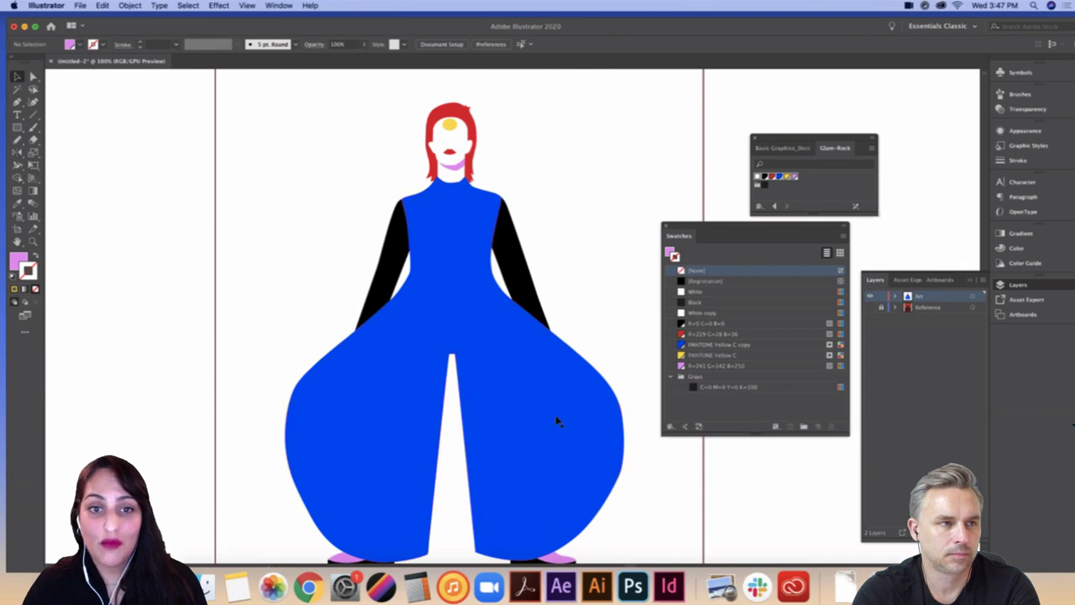
{"action": "key", "text": "super+minus"}
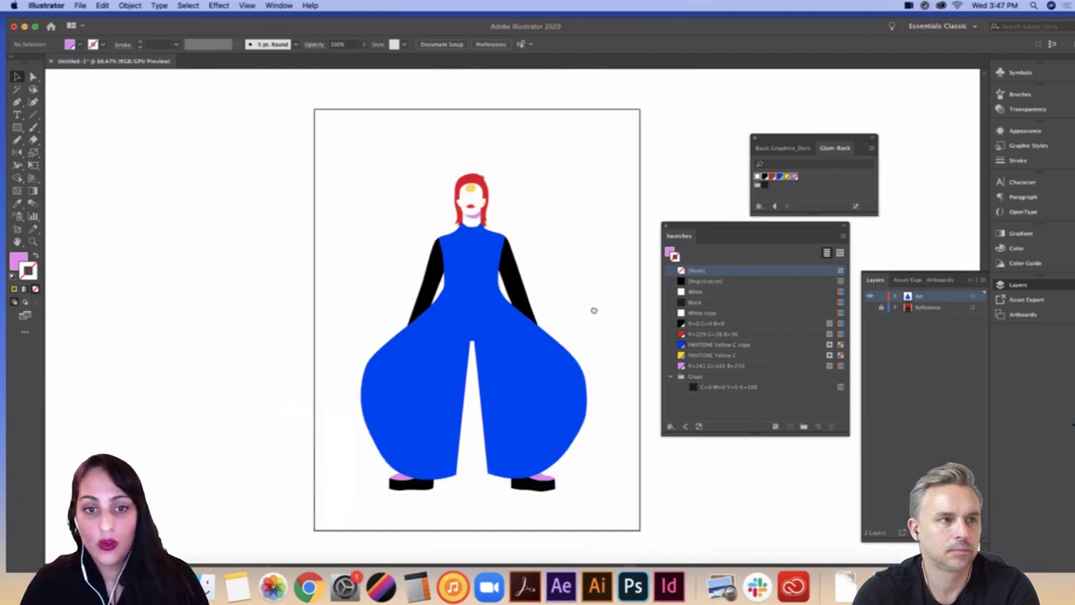
{"action": "left_click_drag", "start_coordinate": [593, 310], "coordinate": [546, 283]}
{"action": "left_click_drag", "start_coordinate": [606, 251], "coordinate": [564, 268]}
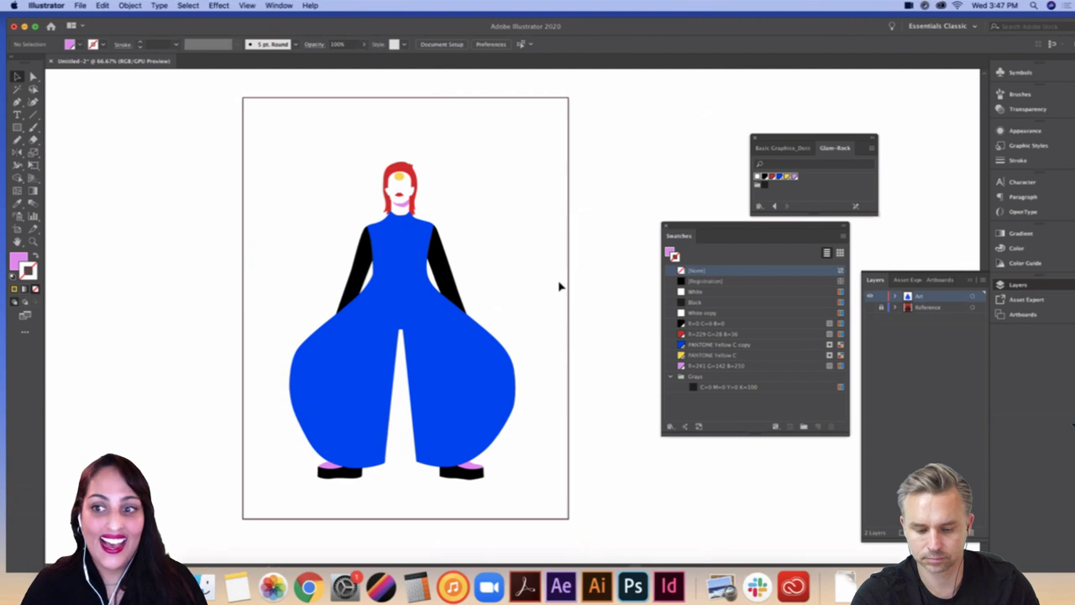
Step: Open the Basic Graphics_Dots pattern swatch library
{"action": "left_click", "coordinate": [845, 240]}
{"action": "mouse_move", "coordinate": [962, 449]}
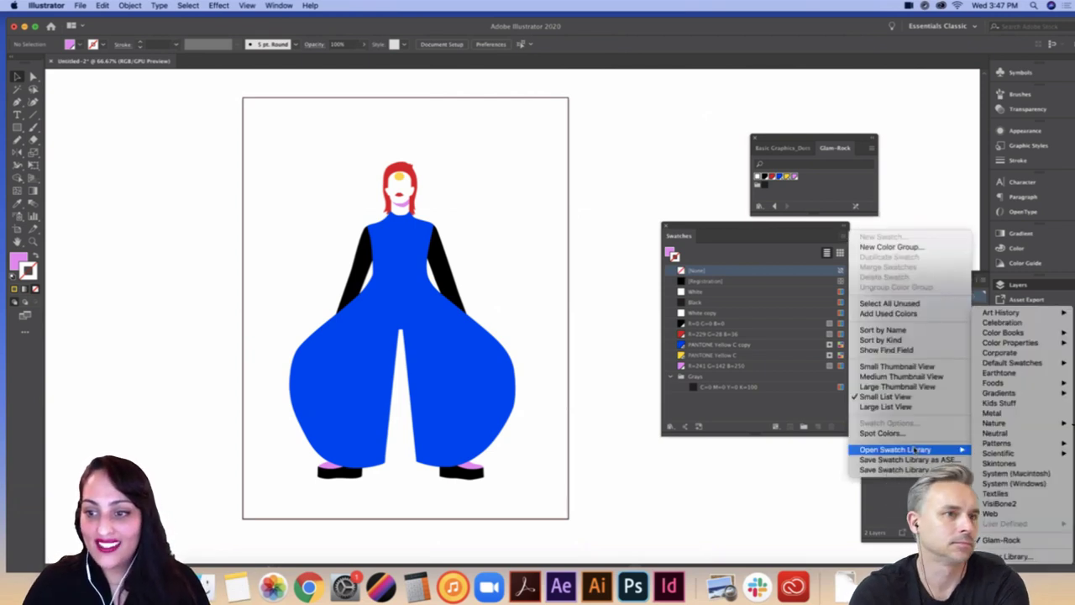
{"action": "mouse_move", "coordinate": [1060, 445]}
{"action": "mouse_move", "coordinate": [916, 443]}
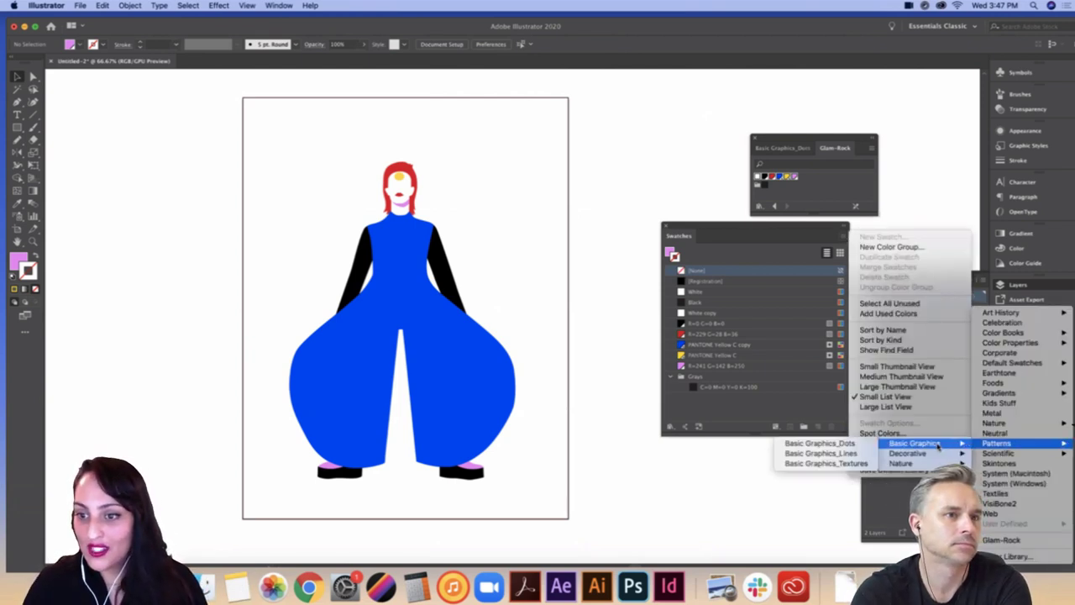
{"action": "left_click", "coordinate": [819, 442]}
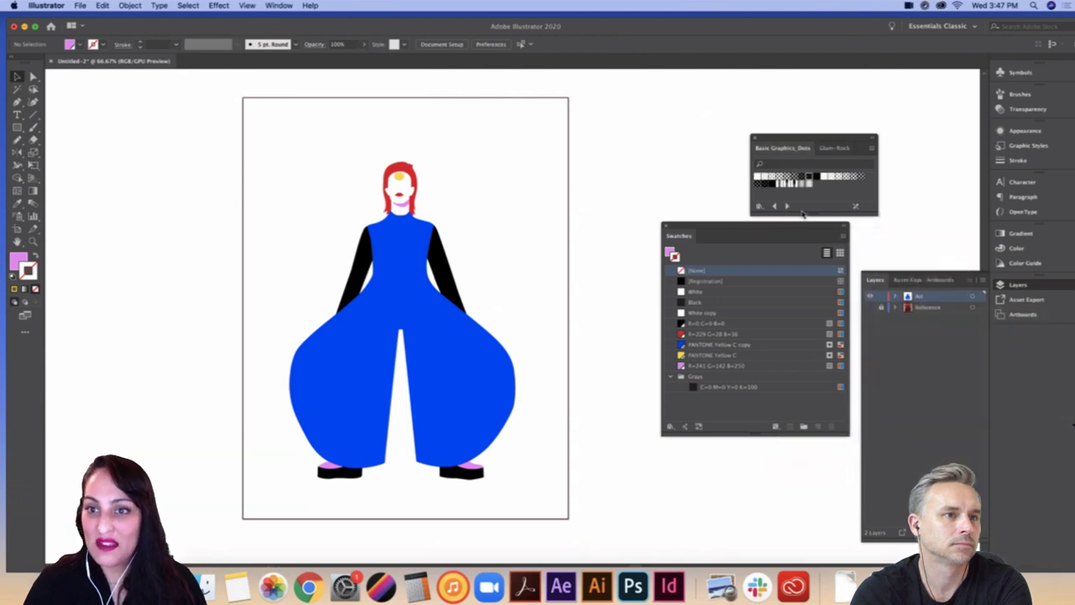
Step: Move the Swatches panel aside, enlarge the Basic Graphics_Dots library panel and place it beside the artboard
{"action": "left_click_drag", "start_coordinate": [697, 226], "coordinate": [871, 293]}
{"action": "left_click_drag", "start_coordinate": [818, 214], "coordinate": [818, 290]}
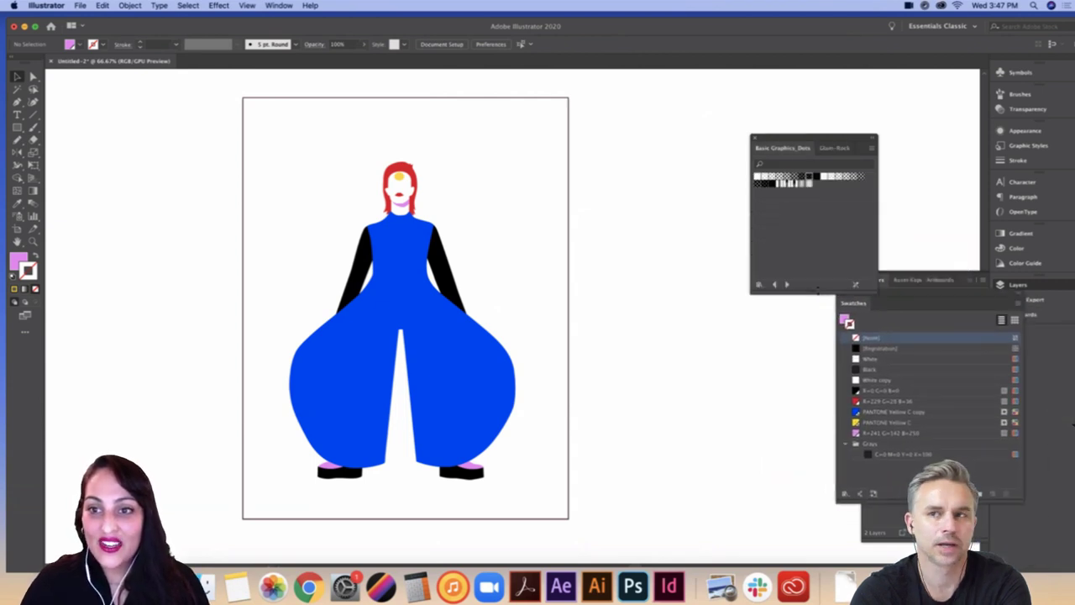
{"action": "left_click_drag", "start_coordinate": [804, 139], "coordinate": [686, 192]}
{"action": "mouse_move", "coordinate": [742, 334]}
{"action": "left_mouse_down"}
{"action": "mouse_move", "coordinate": [757, 347]}
{"action": "mouse_move", "coordinate": [761, 337]}
{"action": "left_mouse_up"}
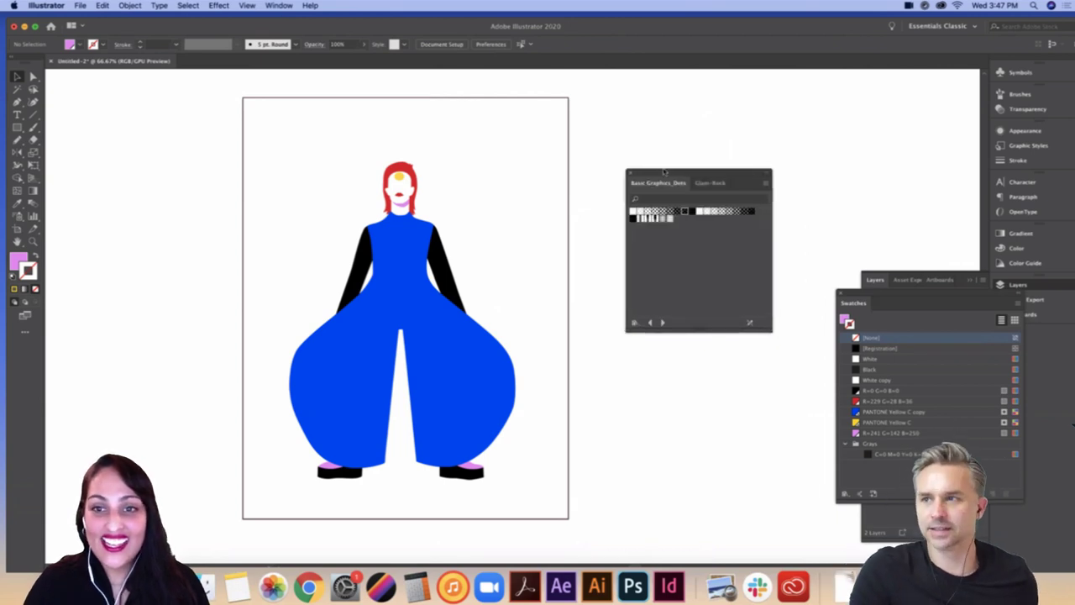
Step: Draw a rectangle about 100 by 95 mm beside the artboard and place the dots library panel right next to it
{"action": "left_click_drag", "start_coordinate": [665, 172], "coordinate": [823, 119]}
{"action": "key", "text": "m"}
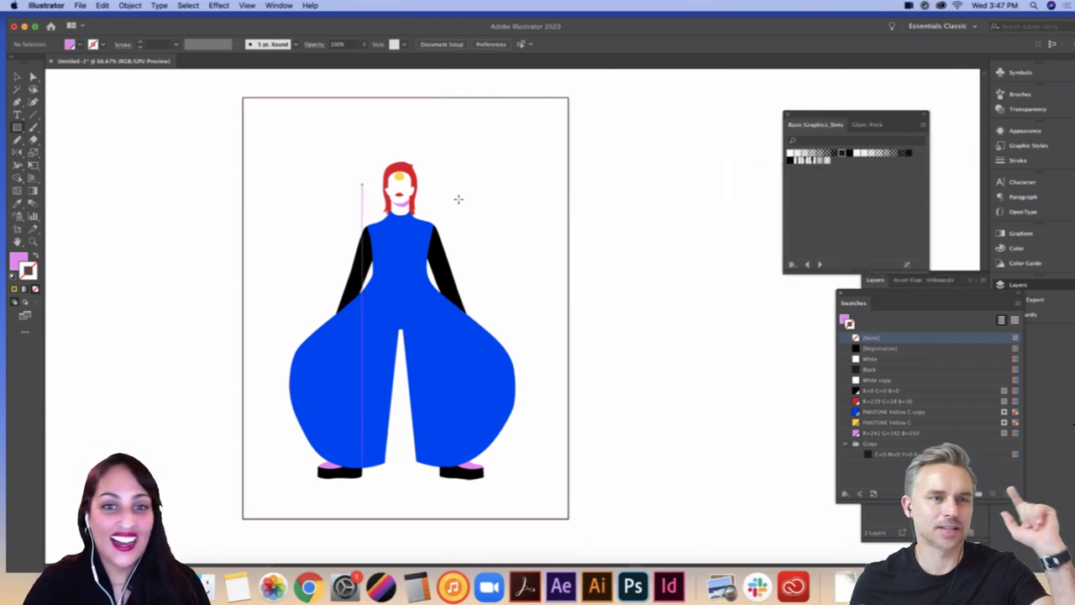
{"action": "left_click_drag", "start_coordinate": [600, 141], "coordinate": [753, 285]}
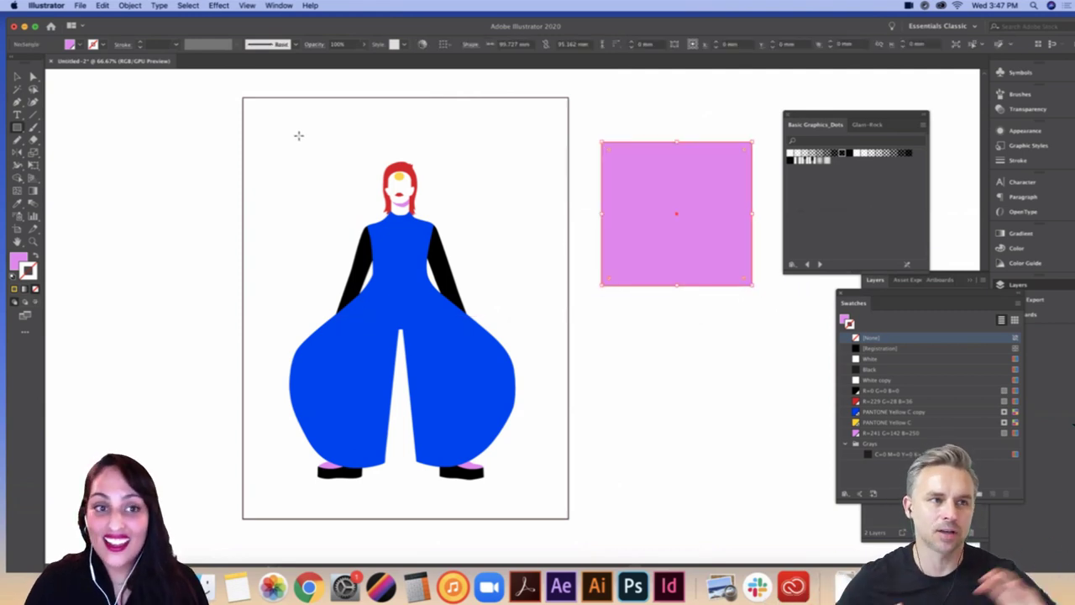
{"action": "key", "text": "v"}
{"action": "left_click_drag", "start_coordinate": [763, 343], "coordinate": [677, 319]}
{"action": "left_click_drag", "start_coordinate": [813, 126], "coordinate": [722, 128]}
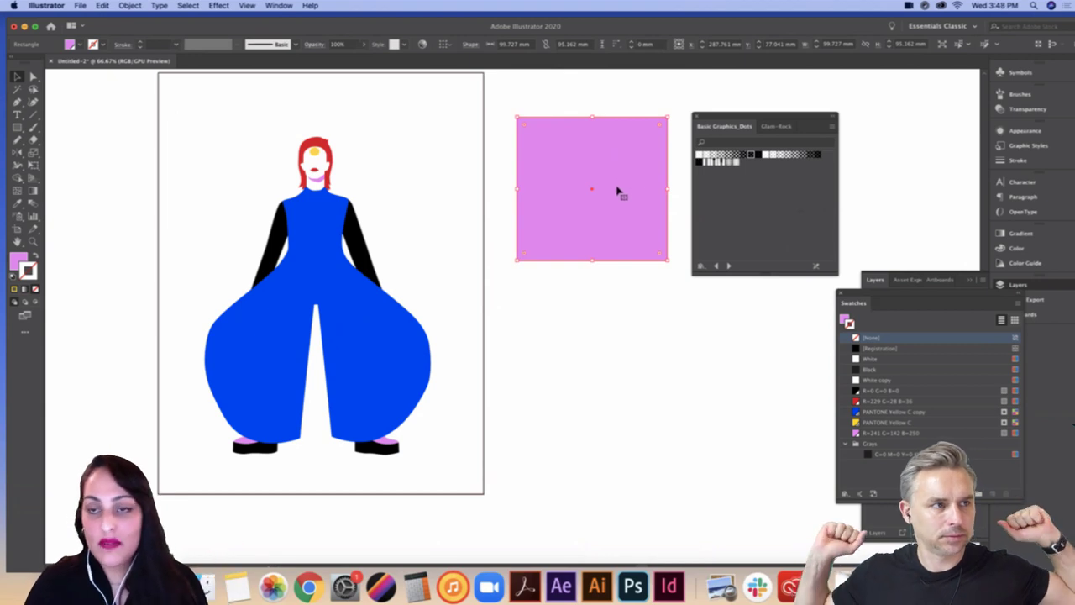
Step: Try the 10 dpi 70% dot pattern on the rectangle's stroke, reset the stroke to None and make the fill active
{"action": "left_click", "coordinate": [752, 159]}
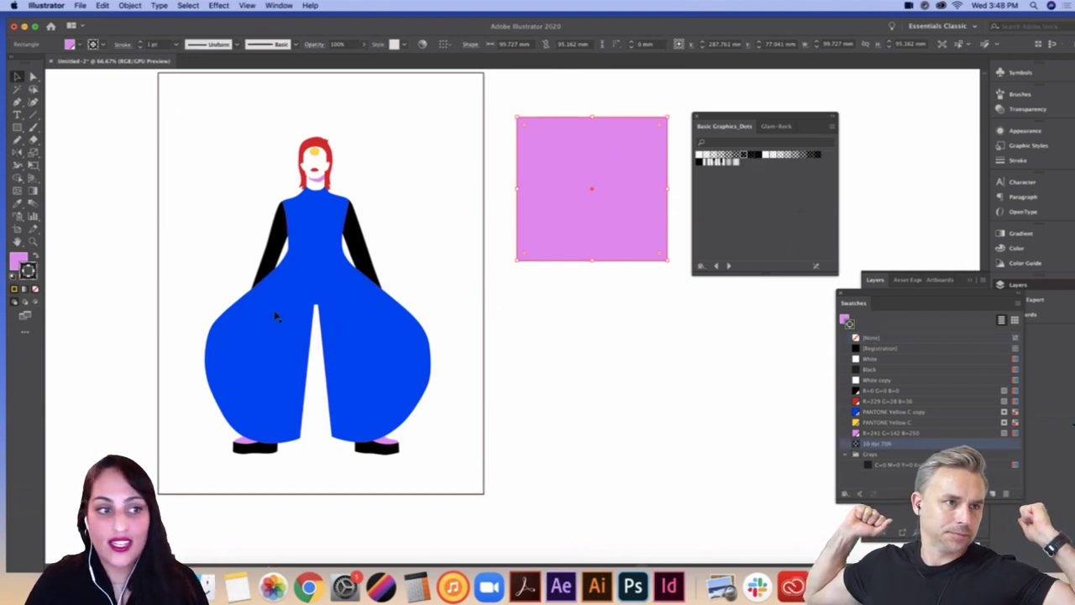
{"action": "left_click", "coordinate": [35, 289]}
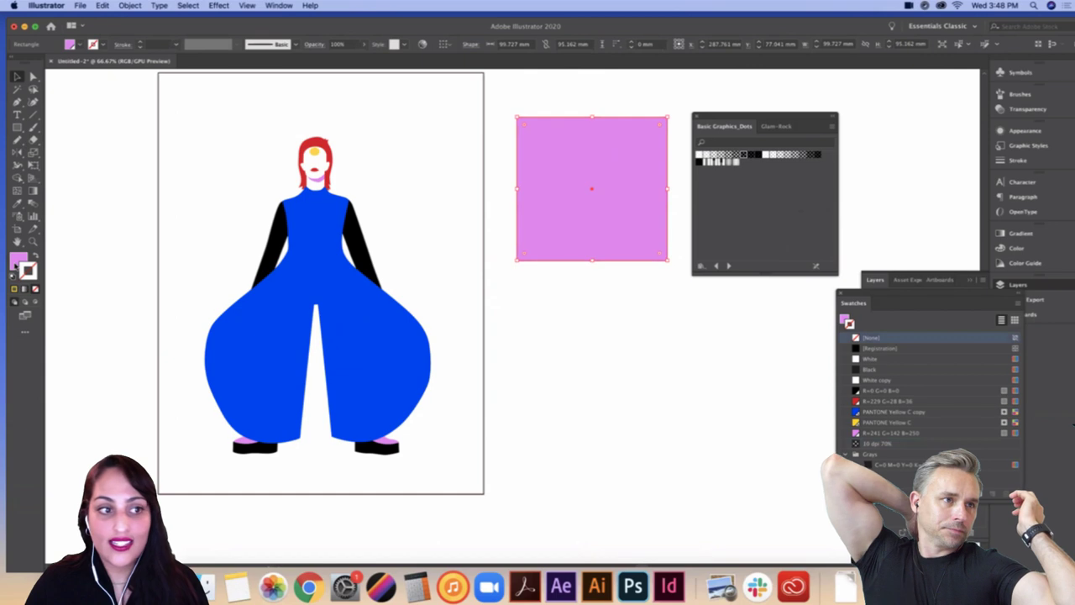
{"action": "key", "text": "x"}
{"action": "key", "text": "F6"}
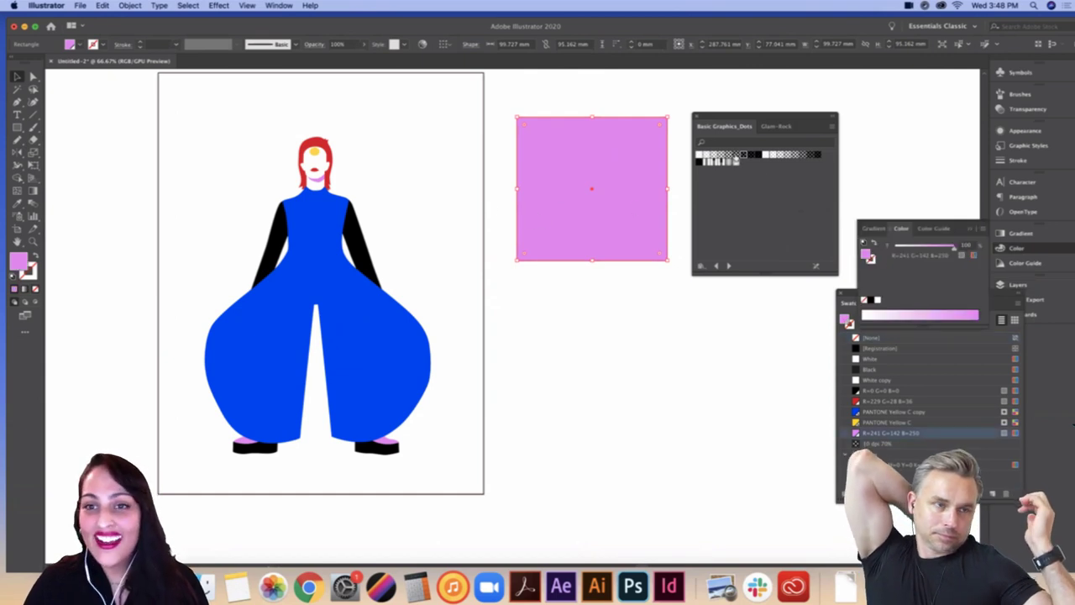
Step: Fill the rectangle with various Basic Graphics_Dots patterns in turn, including Undulating Coarse Dots, ending with 10 dpi 30%
{"action": "left_click", "coordinate": [748, 155]}
{"action": "left_click", "coordinate": [760, 156]}
{"action": "left_click", "coordinate": [760, 157]}
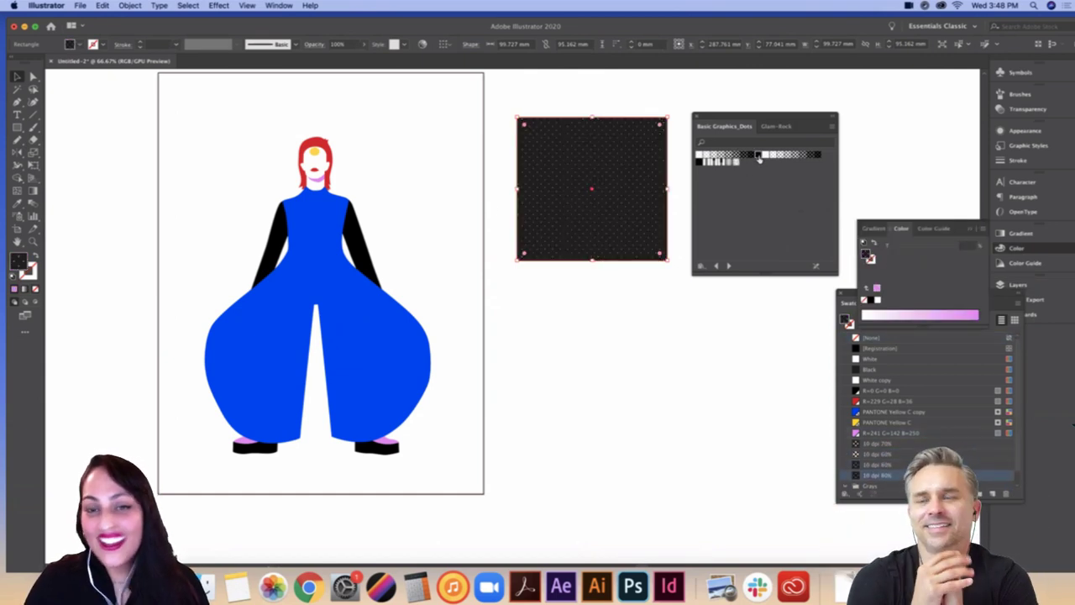
{"action": "left_click", "coordinate": [758, 154]}
{"action": "left_click", "coordinate": [819, 155]}
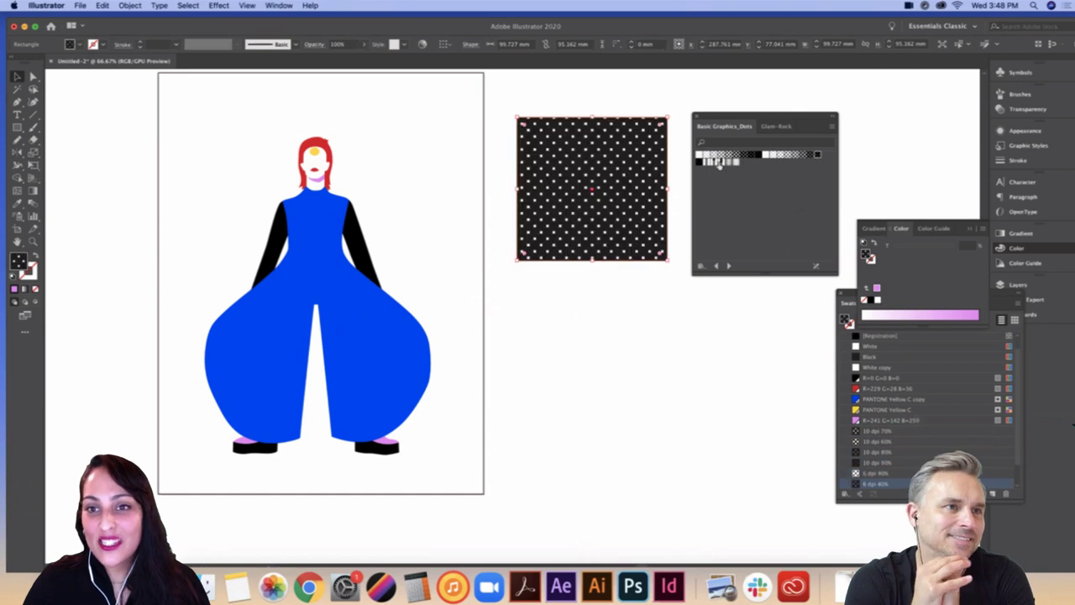
{"action": "left_click", "coordinate": [728, 165]}
{"action": "left_click", "coordinate": [741, 165]}
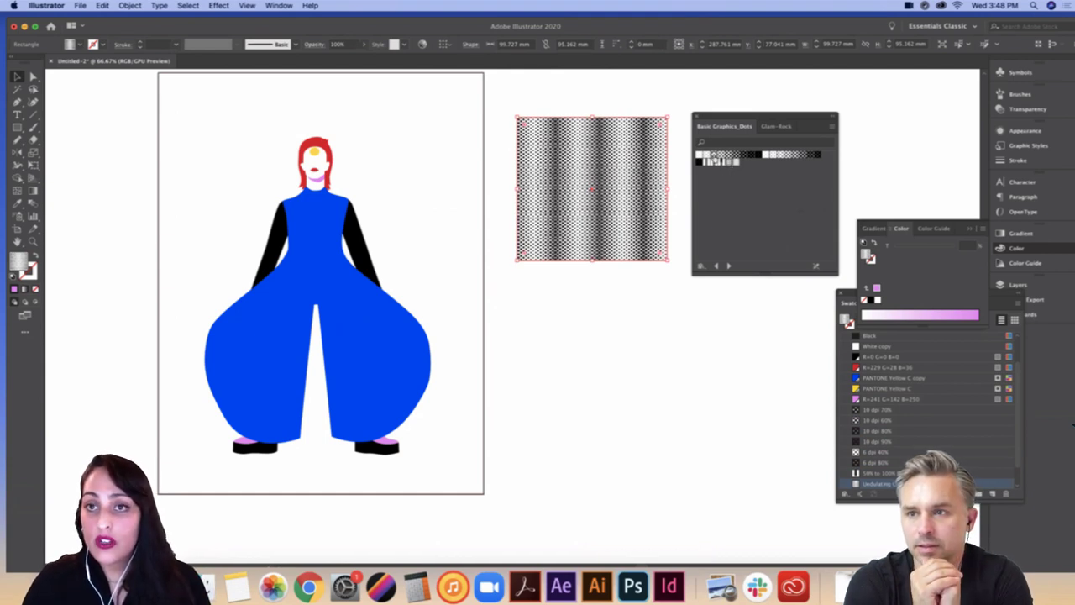
{"action": "left_click", "coordinate": [713, 155]}
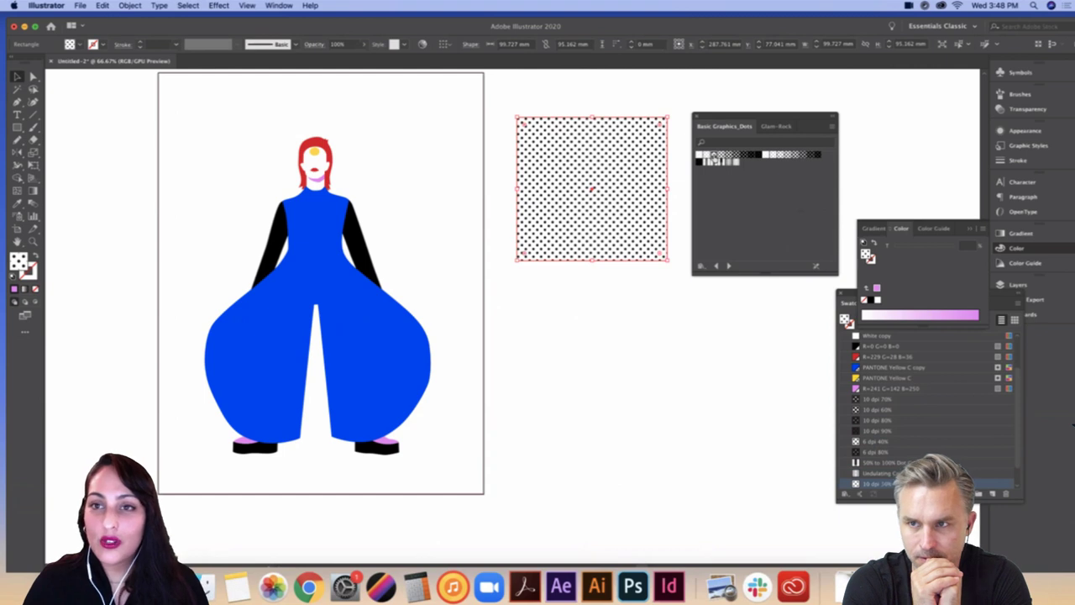
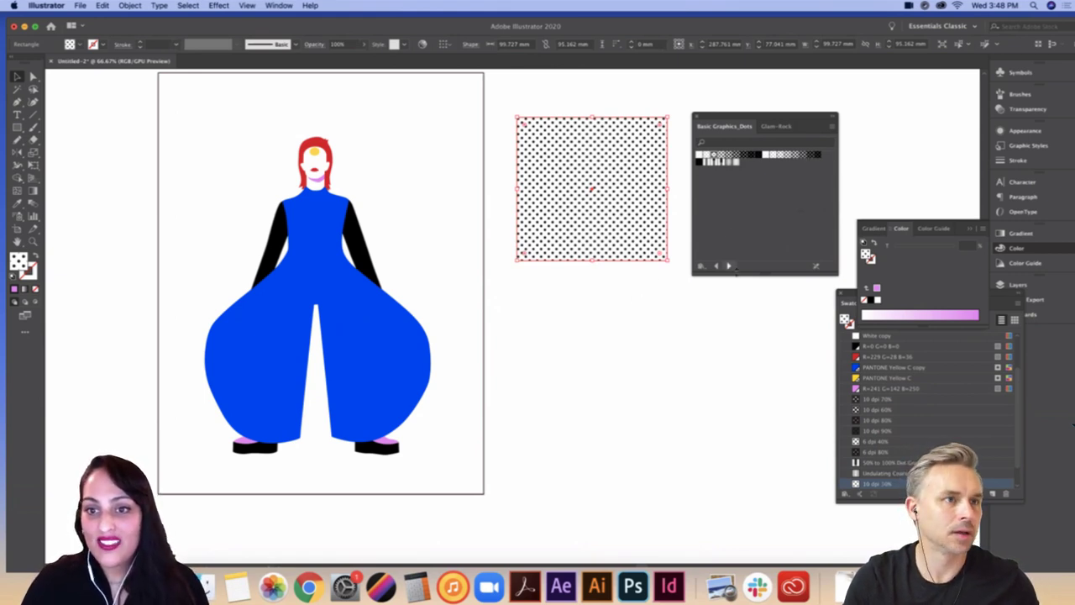
Step: Switch to the Basic Graphics_Lines library and try several line patterns as the rectangle's fill, ending with 10 lpi 10%
{"action": "left_click", "coordinate": [728, 266]}
{"action": "left_click", "coordinate": [719, 158]}
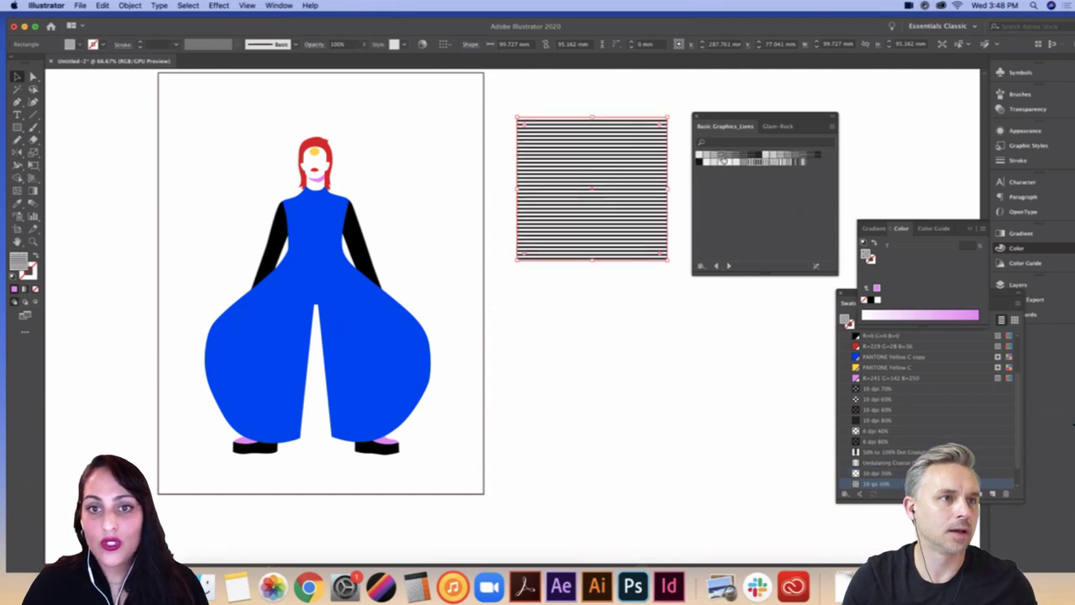
{"action": "left_click", "coordinate": [745, 158]}
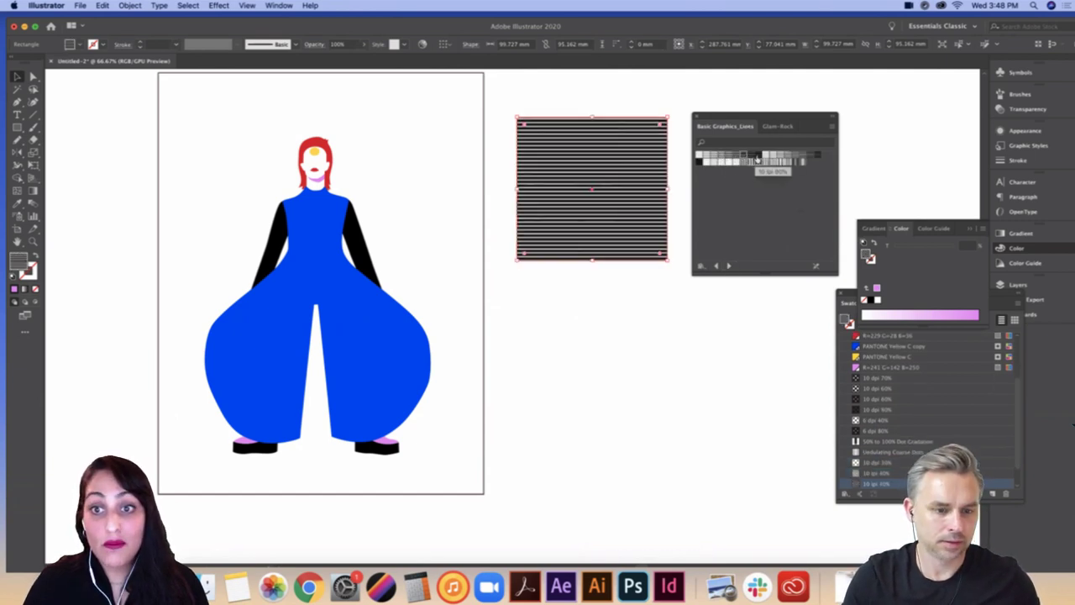
{"action": "left_click", "coordinate": [751, 157]}
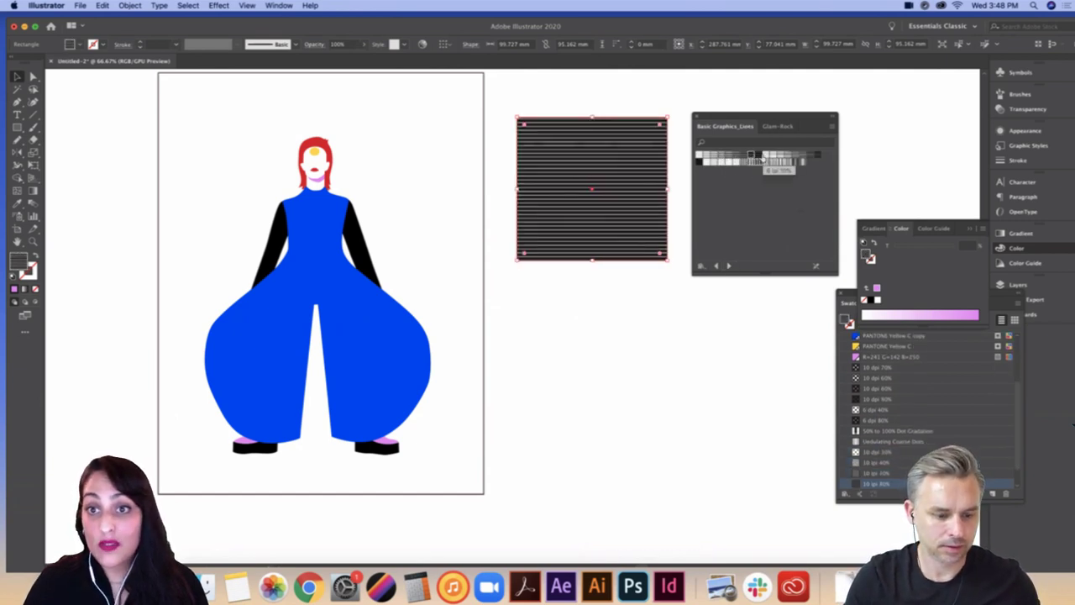
{"action": "left_click", "coordinate": [710, 162]}
{"action": "left_click", "coordinate": [700, 162]}
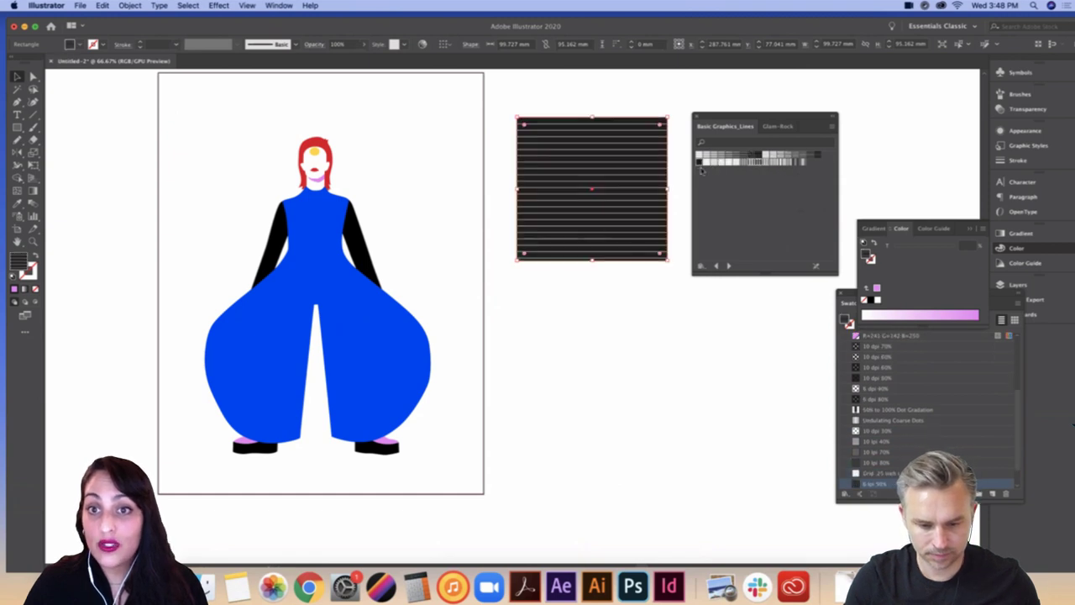
{"action": "left_click", "coordinate": [701, 156]}
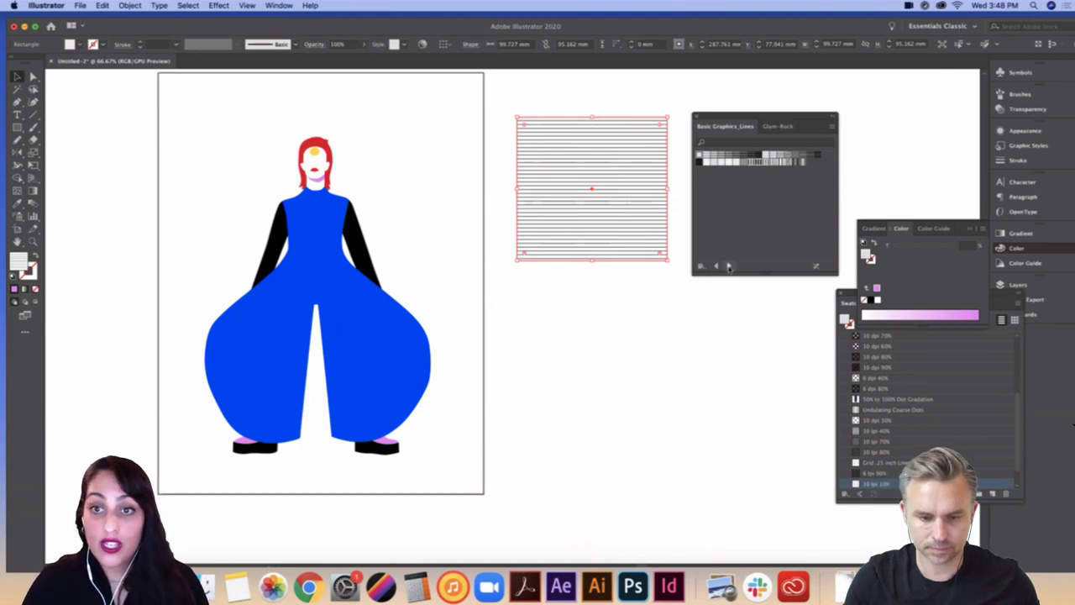
Step: Switch to the Basic Graphics_Textures library and try Burlap, Capsules, Sticks and USGS 19 Land Inundation as the rectangle's fill
{"action": "left_click", "coordinate": [729, 266]}
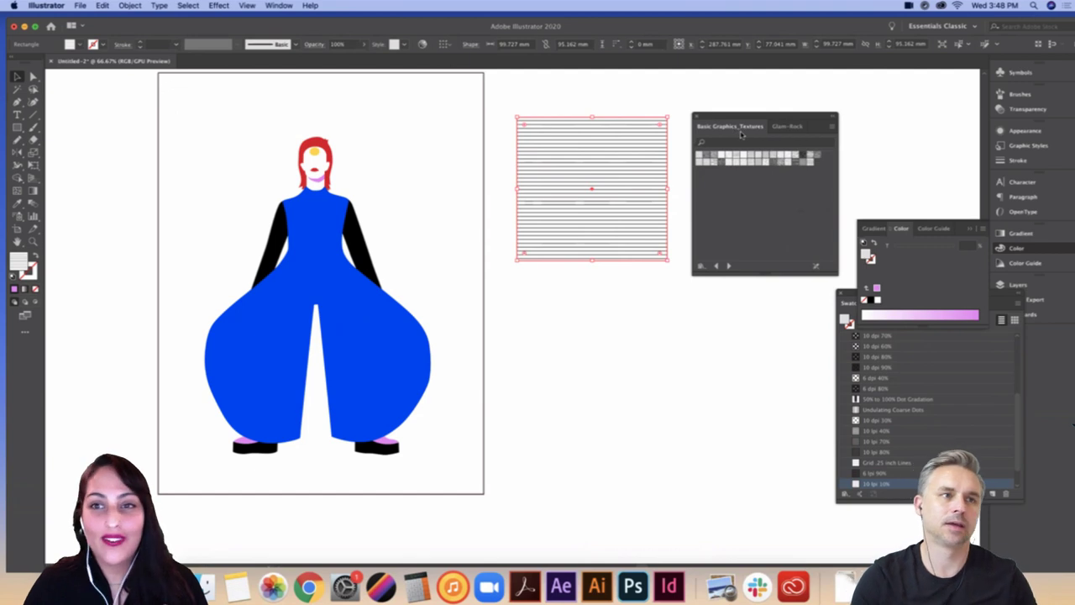
{"action": "left_click", "coordinate": [708, 158]}
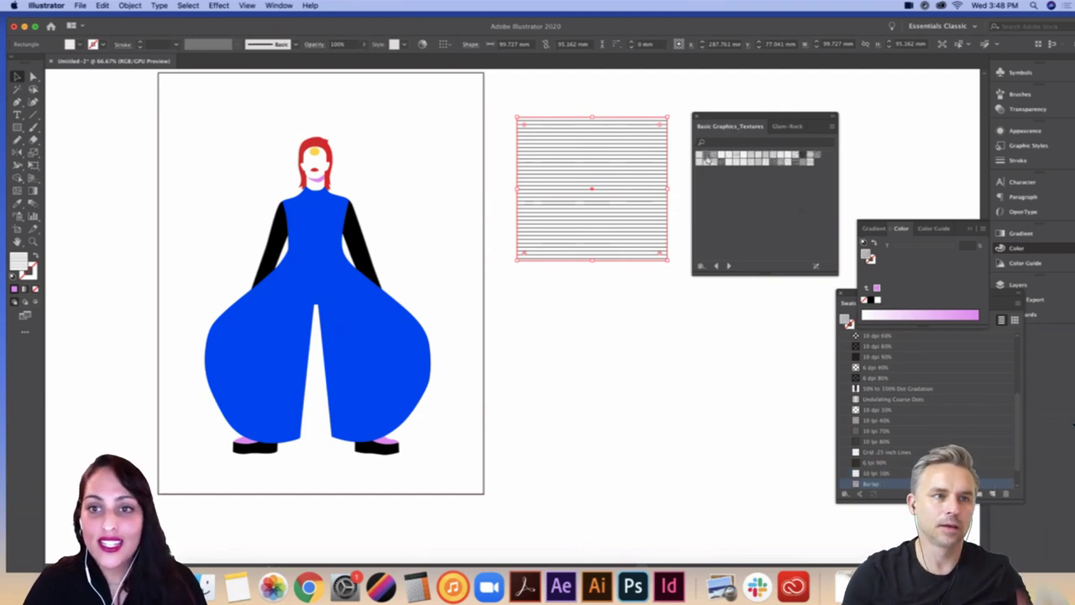
{"action": "left_click", "coordinate": [715, 159]}
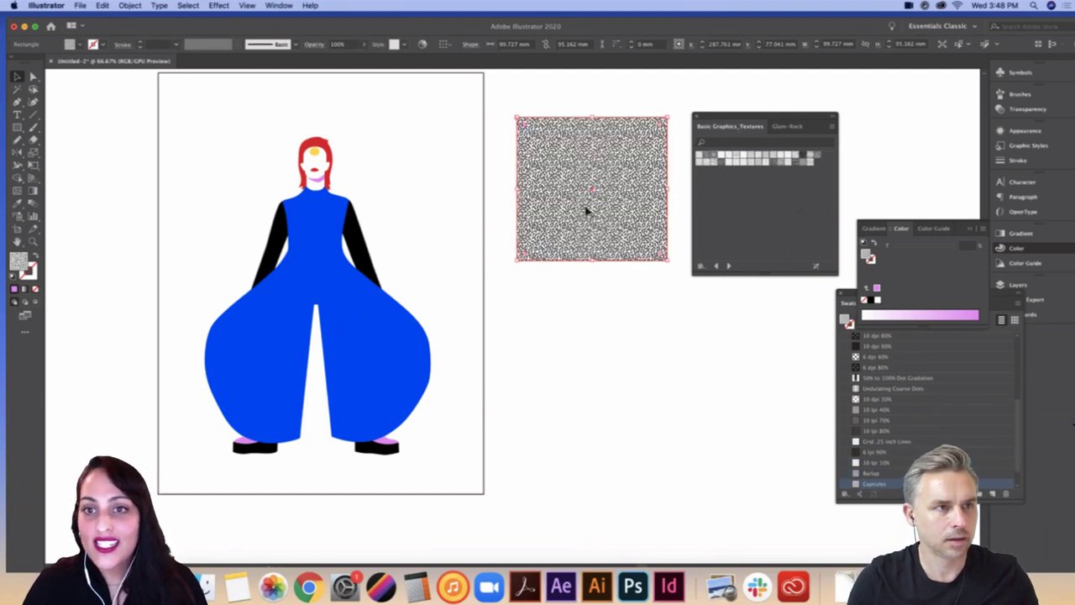
{"action": "left_click", "coordinate": [720, 160]}
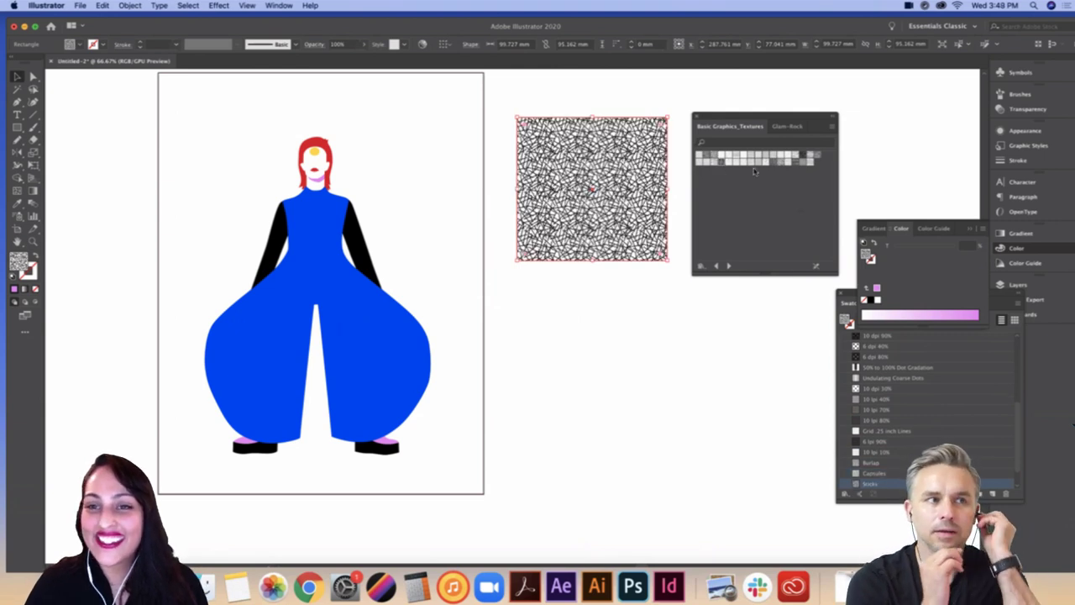
{"action": "left_click", "coordinate": [760, 165]}
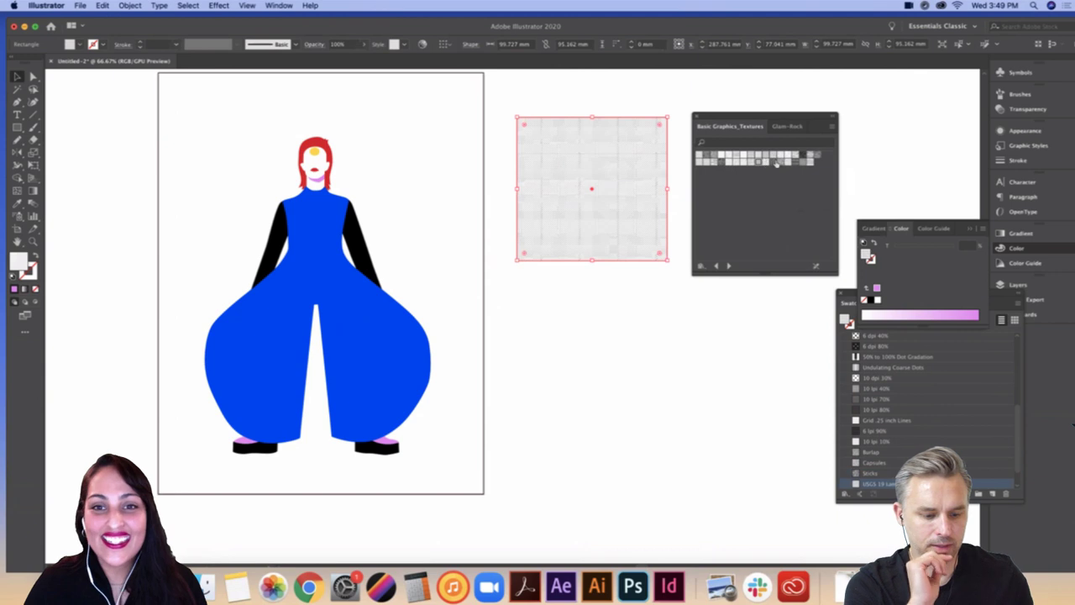
Step: Try more textures on the rectangle: USGS 20 Scrub, Hatching Dense, Lines, Capsules, Sticks, Mezzotint and Mezzotint Dot
{"action": "left_click", "coordinate": [787, 157]}
{"action": "left_click", "coordinate": [774, 158]}
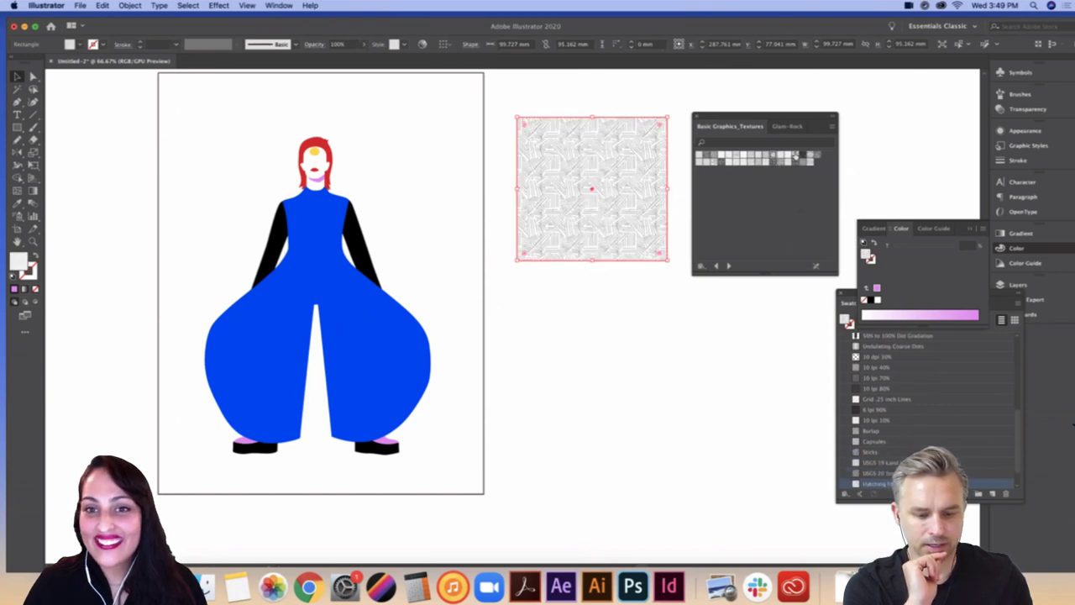
{"action": "left_click", "coordinate": [795, 164]}
{"action": "left_click", "coordinate": [716, 157]}
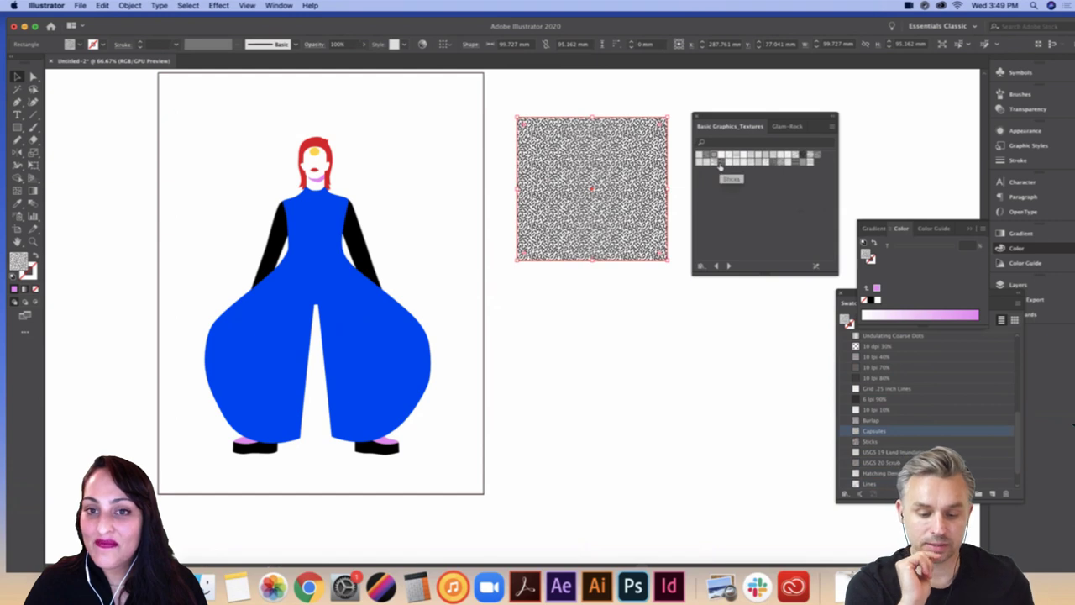
{"action": "left_click", "coordinate": [719, 167]}
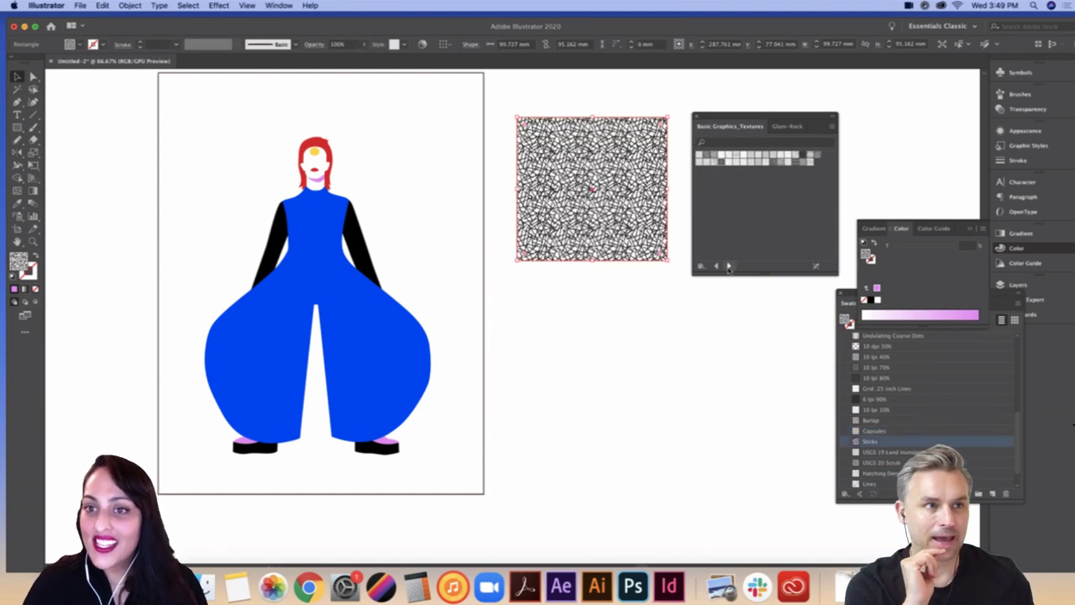
{"action": "left_click", "coordinate": [814, 157]}
{"action": "left_click", "coordinate": [803, 156]}
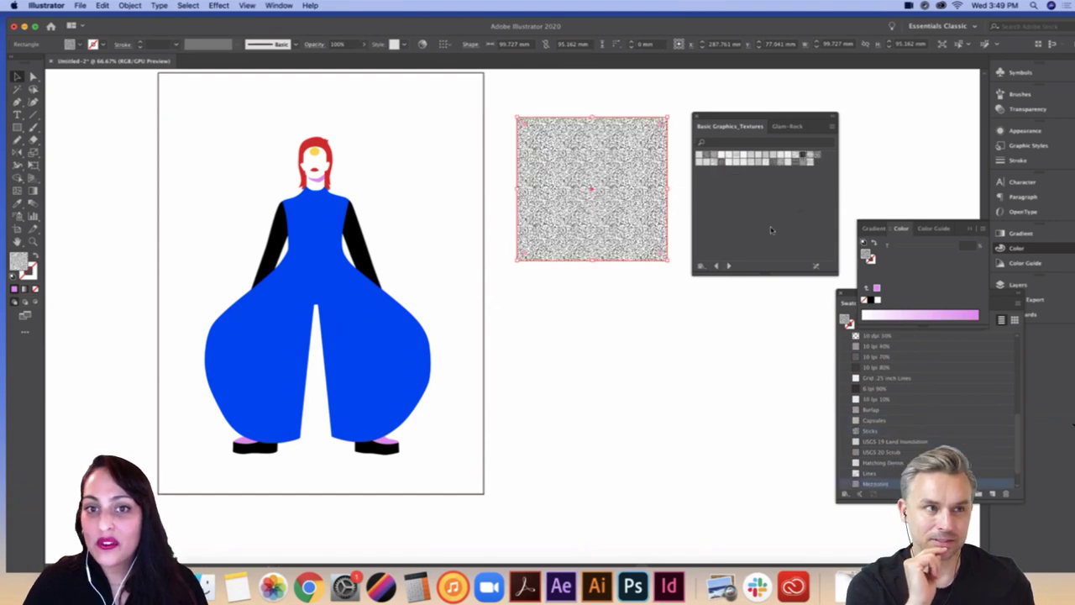
Step: Switch to the Decorative Legacy library and fill the rectangle in turn with Arrows Tricolor Color, Plaid 2 Color and Grid On Grid Color
{"action": "left_click", "coordinate": [729, 266]}
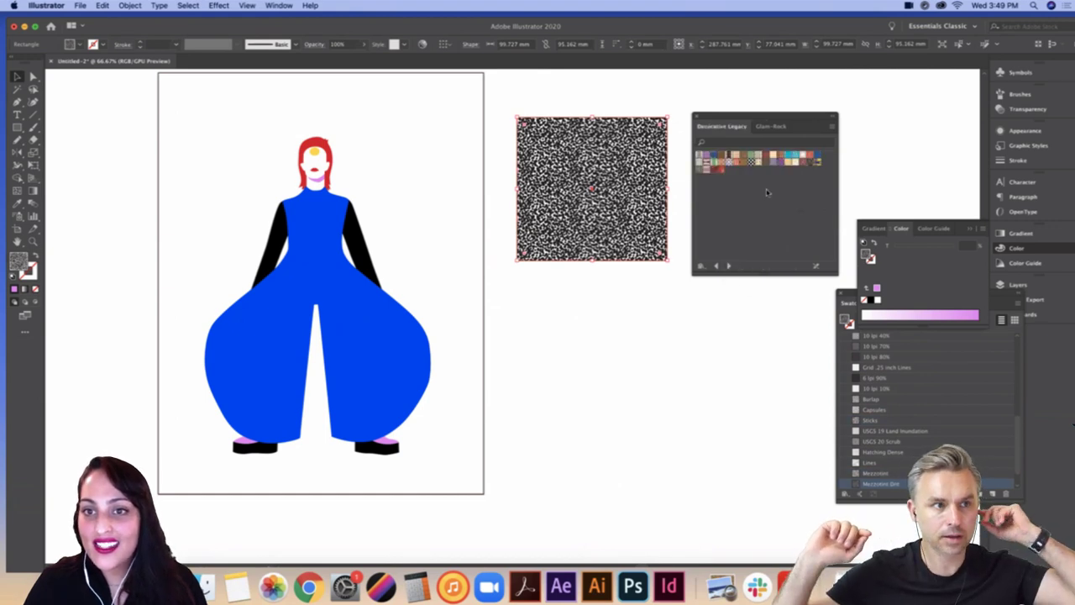
{"action": "left_click", "coordinate": [706, 157]}
{"action": "left_click", "coordinate": [762, 161]}
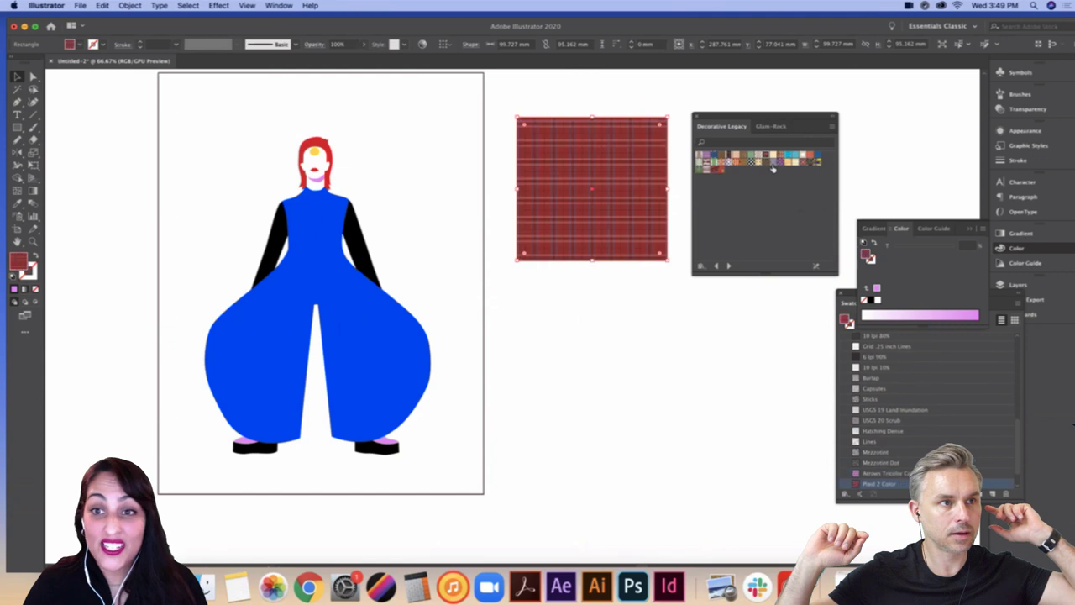
{"action": "left_click", "coordinate": [759, 163]}
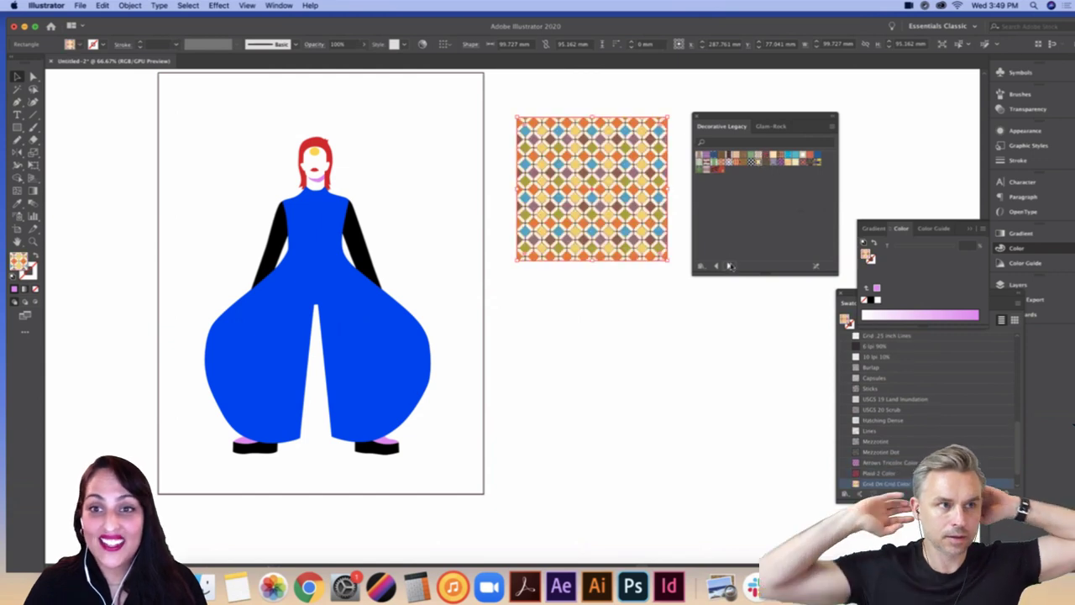
Step: Switch to the Nature_Animal Skins library and fill the rectangle in turn with Zebra, Turtle, Tiger, Alligator, Jaguar and Snake
{"action": "left_click", "coordinate": [729, 266]}
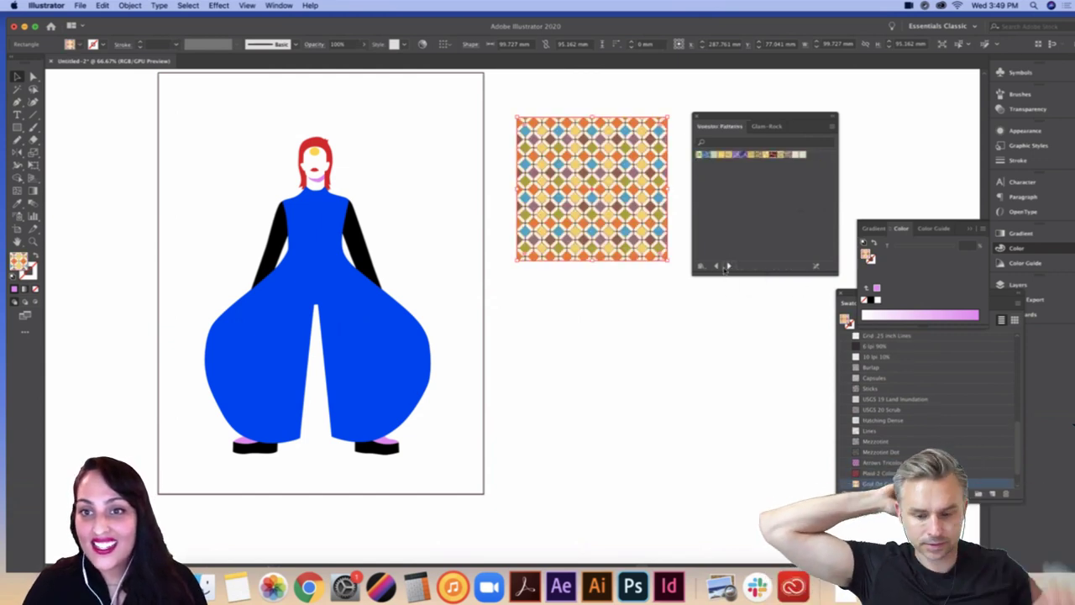
{"action": "left_click", "coordinate": [727, 266]}
{"action": "left_click", "coordinate": [764, 155]}
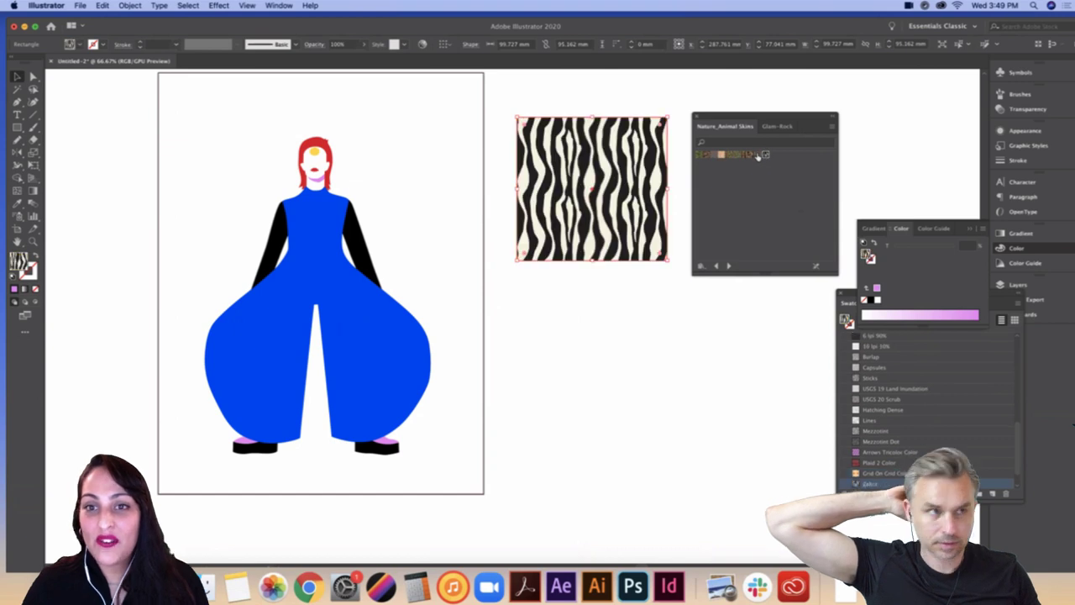
{"action": "left_click", "coordinate": [757, 157]}
{"action": "left_click", "coordinate": [750, 155]}
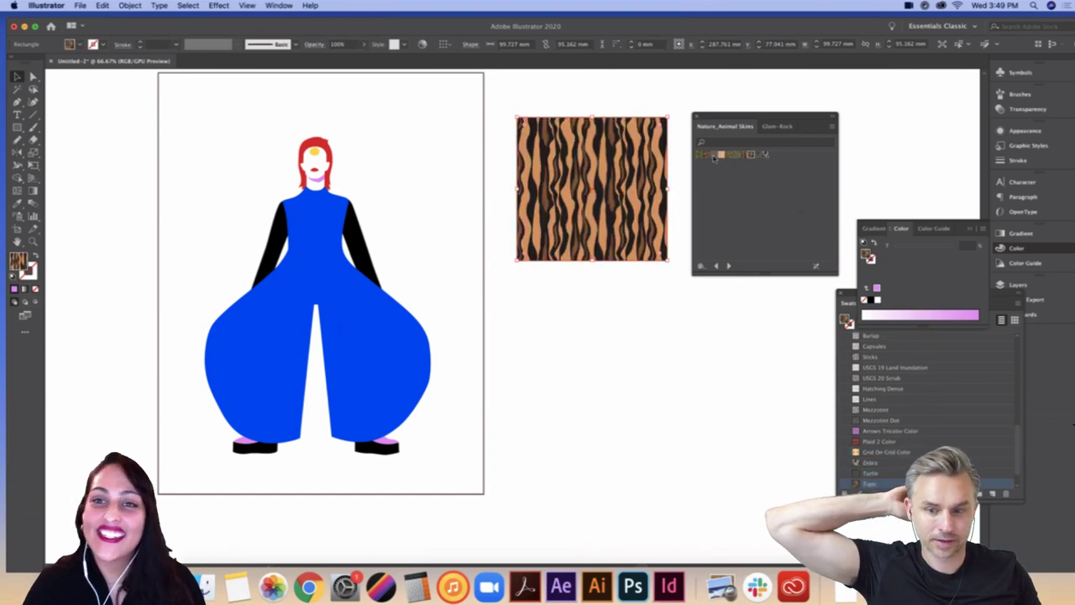
{"action": "left_click", "coordinate": [715, 156]}
{"action": "left_click", "coordinate": [729, 156]}
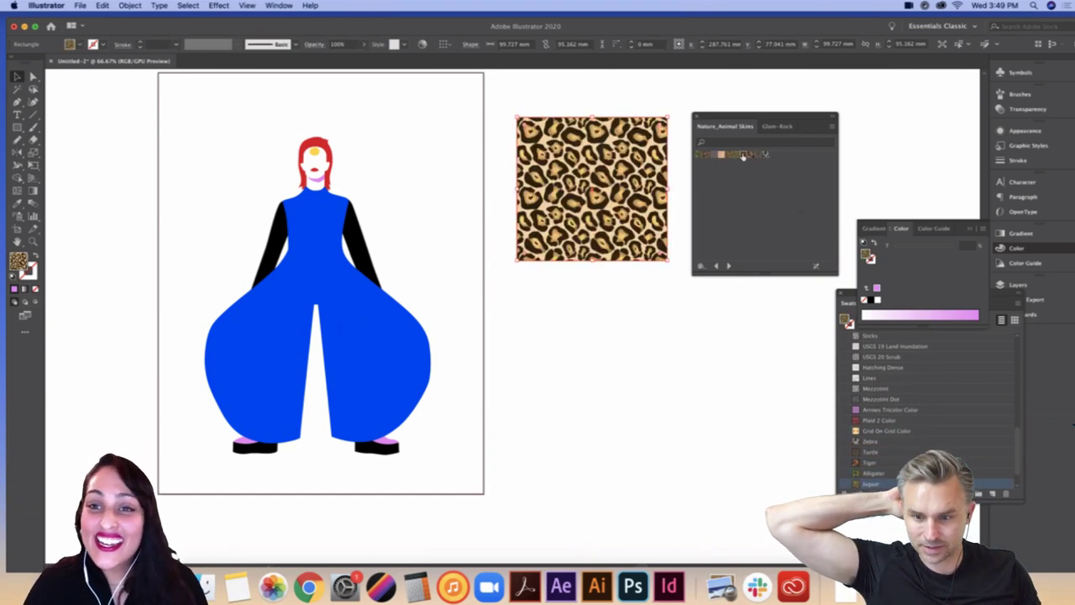
{"action": "left_click", "coordinate": [750, 156]}
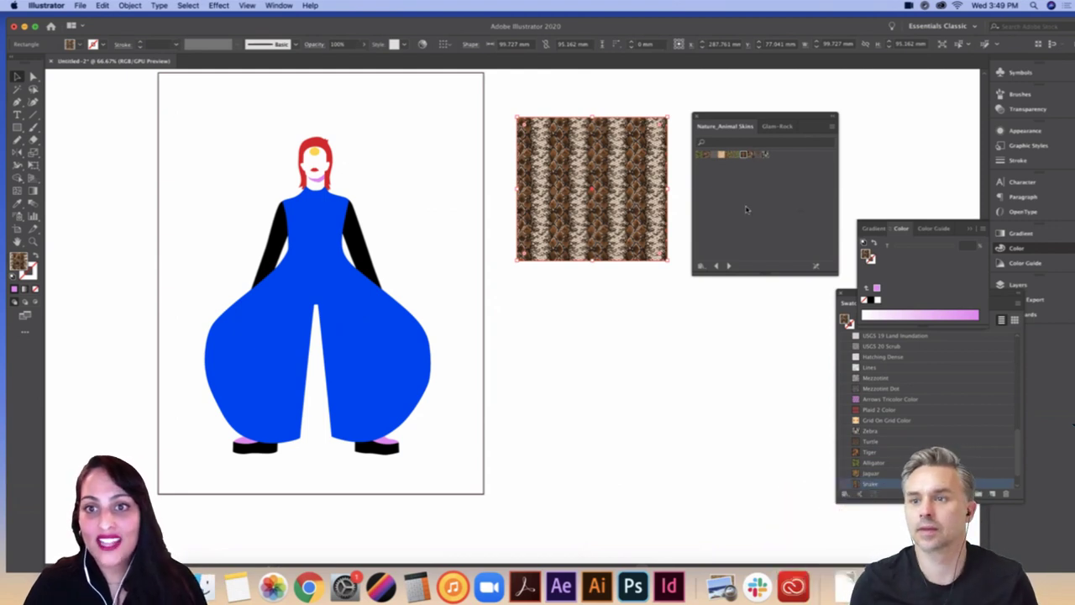
Step: Return the library panel to Basic Graphics_Textures and bring the Swatches panel to the front
{"action": "left_click", "coordinate": [717, 266]}
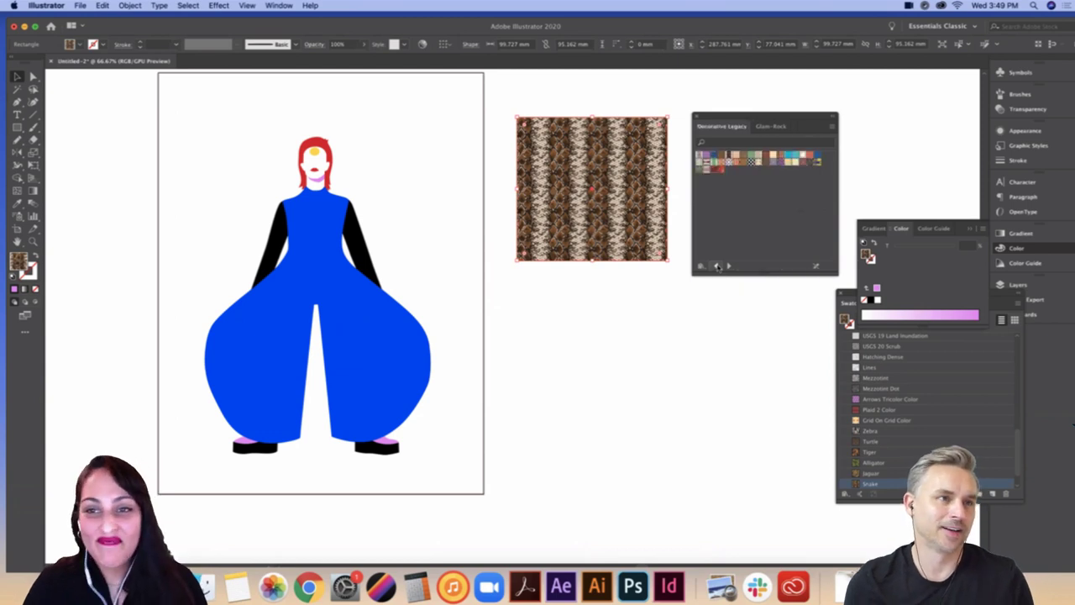
{"action": "left_click", "coordinate": [717, 266]}
{"action": "left_click", "coordinate": [1008, 307]}
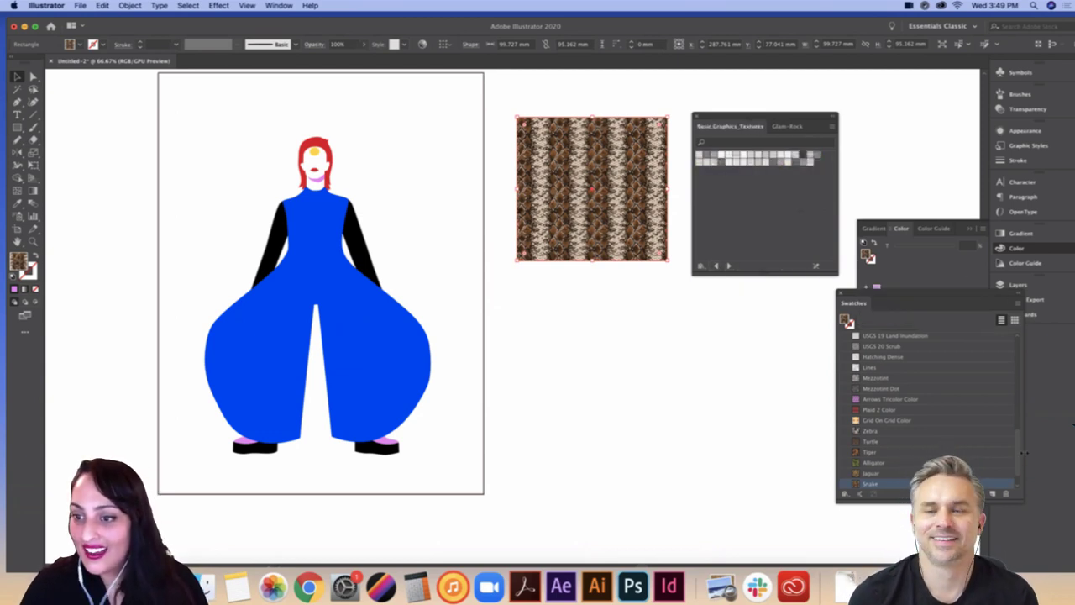
Step: Delete all the added pattern swatches from the document's swatch list, from 10 dpi 70% through Snake
{"action": "left_click_drag", "start_coordinate": [1022, 462], "coordinate": [1019, 398]}
{"action": "left_click", "coordinate": [918, 373], "text": "shift"}
{"action": "left_click", "coordinate": [1005, 493]}
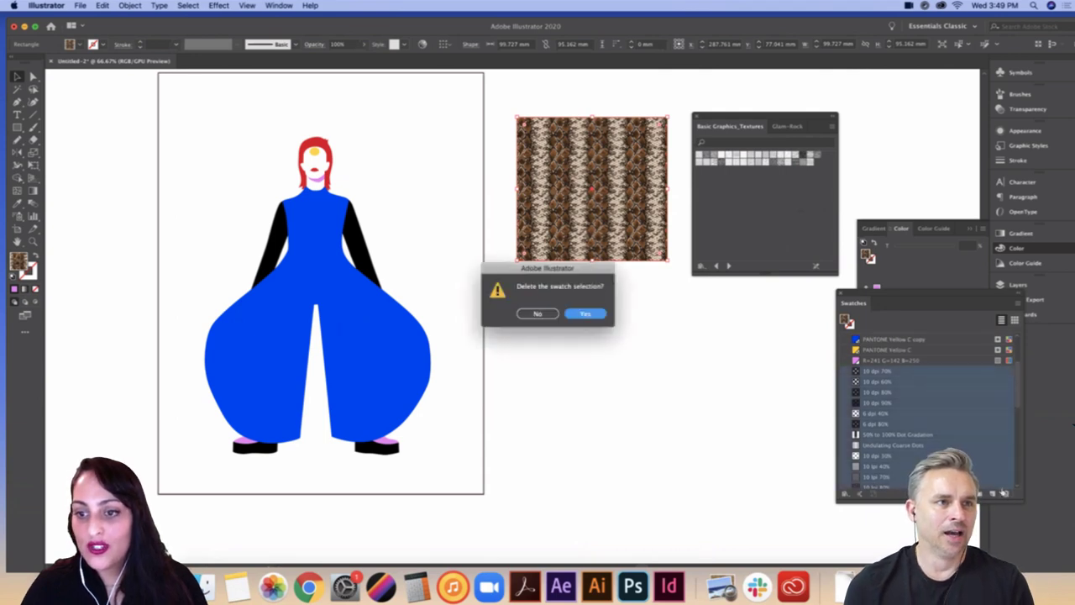
{"action": "left_click", "coordinate": [588, 313]}
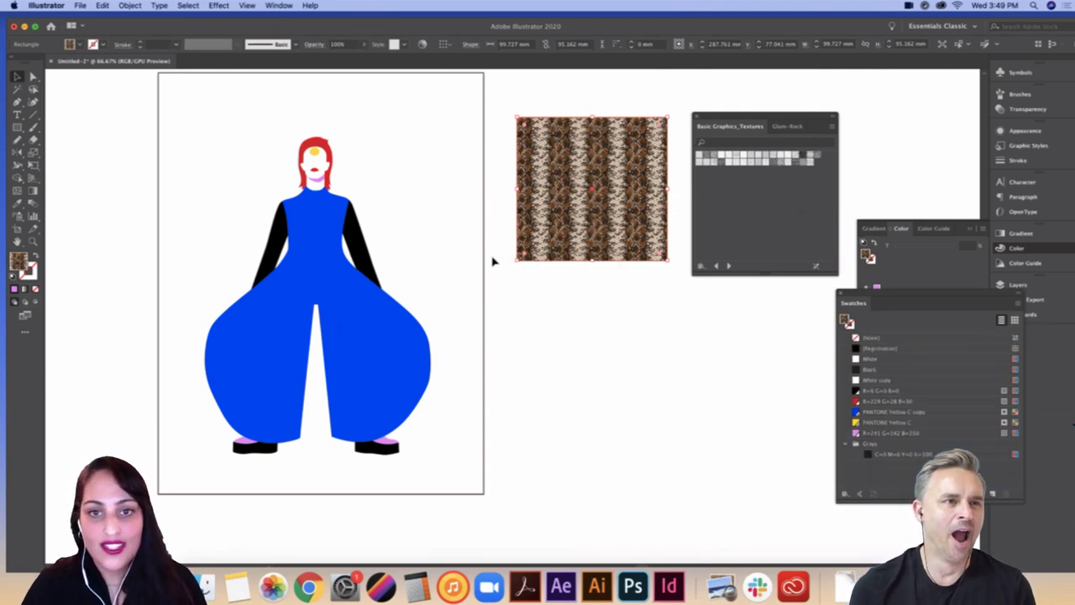
Step: Delete the snake-patterned sample rectangle beside the artboard
{"action": "left_click", "coordinate": [594, 282]}
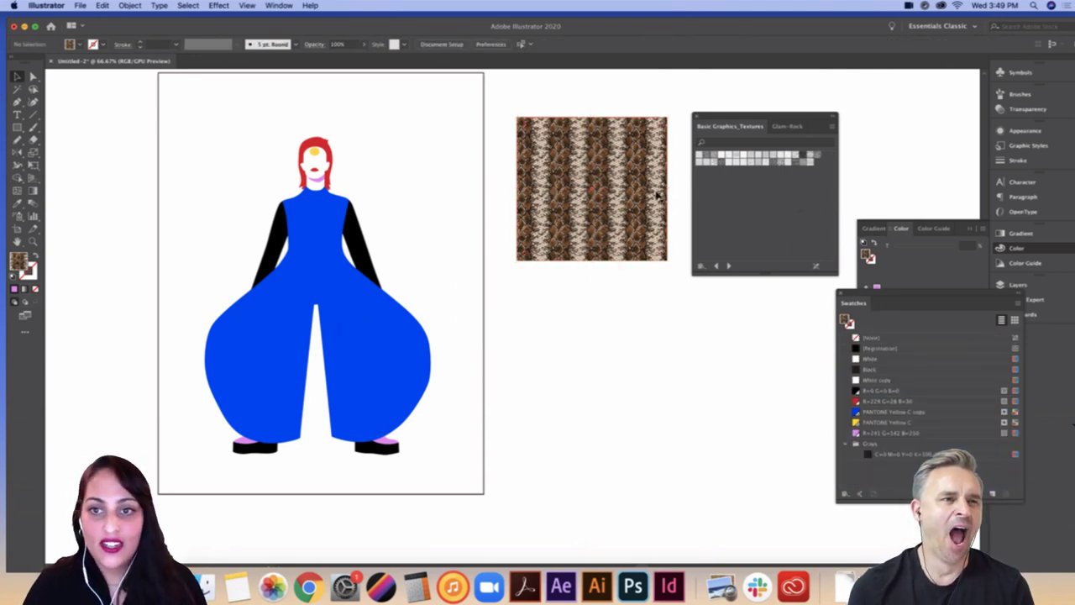
{"action": "left_click", "coordinate": [627, 260]}
{"action": "key", "text": "Delete"}
{"action": "scroll", "coordinate": [538, 219], "scroll_direction": "left", "scroll_amount": 5}
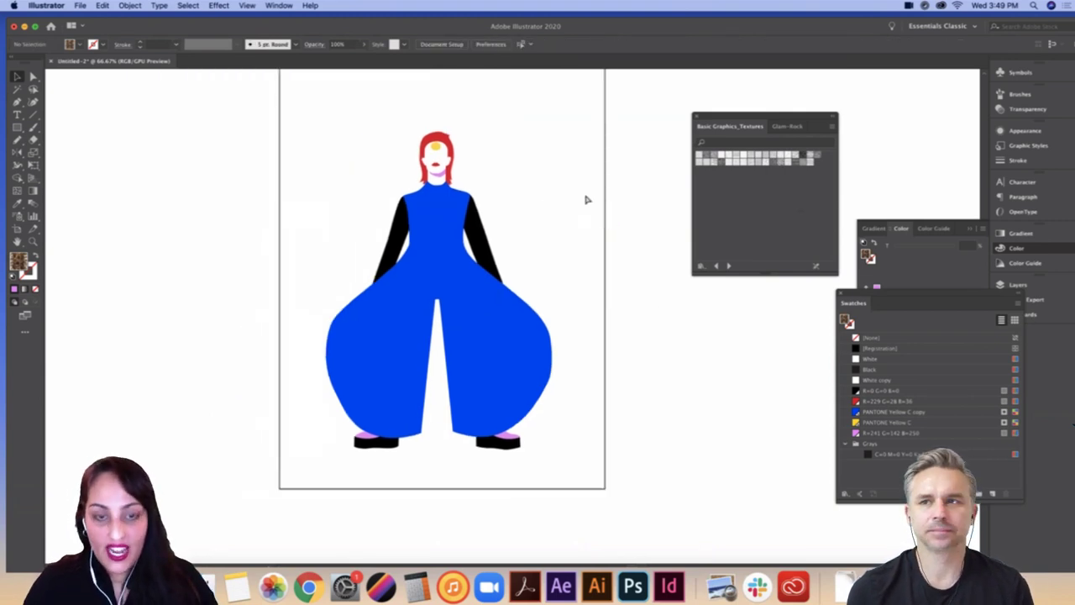
{"action": "key", "text": "super+equal"}
{"action": "key", "text": "super+minus"}
{"action": "scroll", "coordinate": [609, 204], "scroll_direction": "up", "scroll_amount": 2}
{"action": "scroll", "coordinate": [609, 204], "scroll_direction": "left", "scroll_amount": 2}
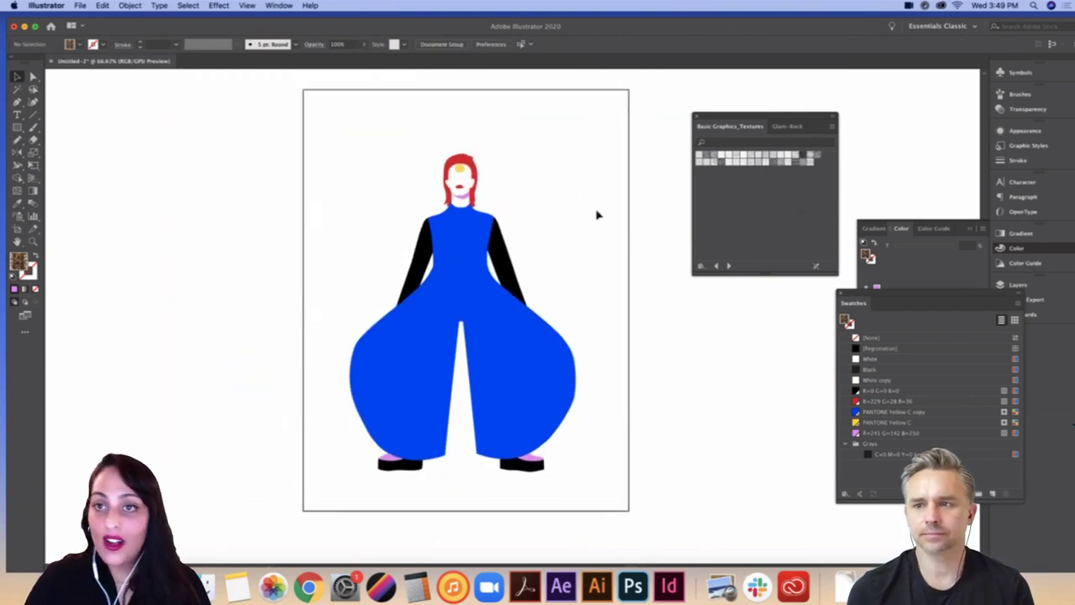
Step: Overlay the blue jumpsuit with a copy in place, filled with the 10 lpi 60% pattern from the Basic Graphics_Lines library
{"action": "left_click", "coordinate": [504, 324]}
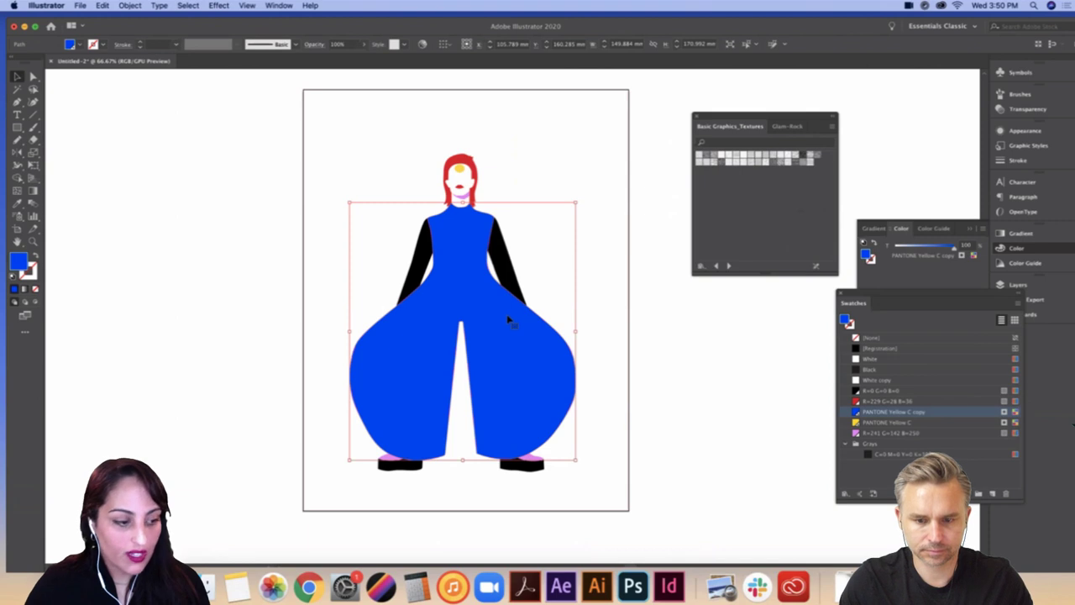
{"action": "key", "text": "a"}
{"action": "key", "text": "v"}
{"action": "key", "text": "a"}
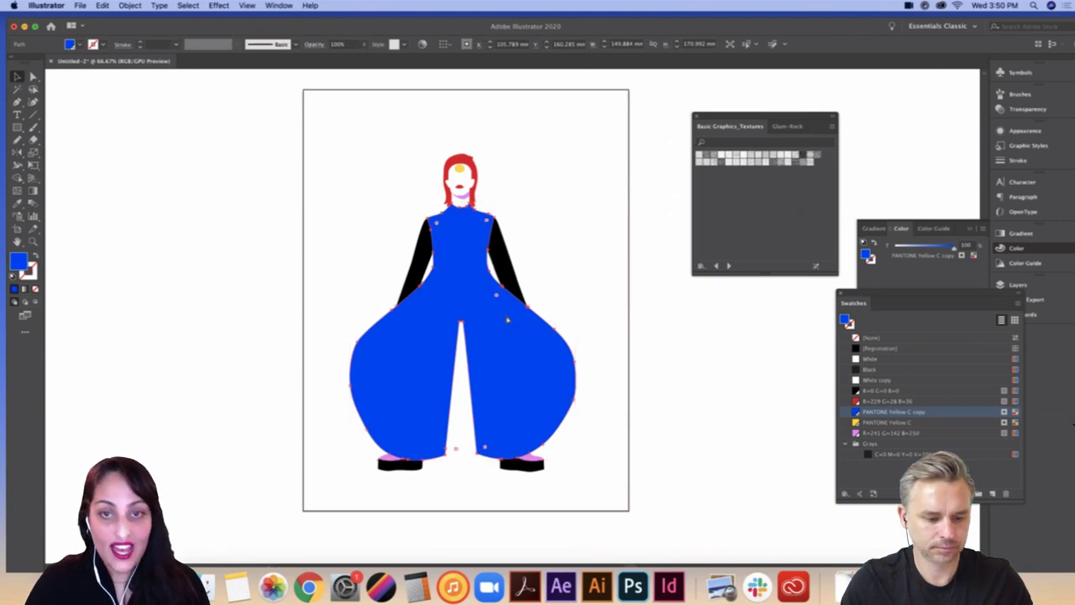
{"action": "key", "text": "v"}
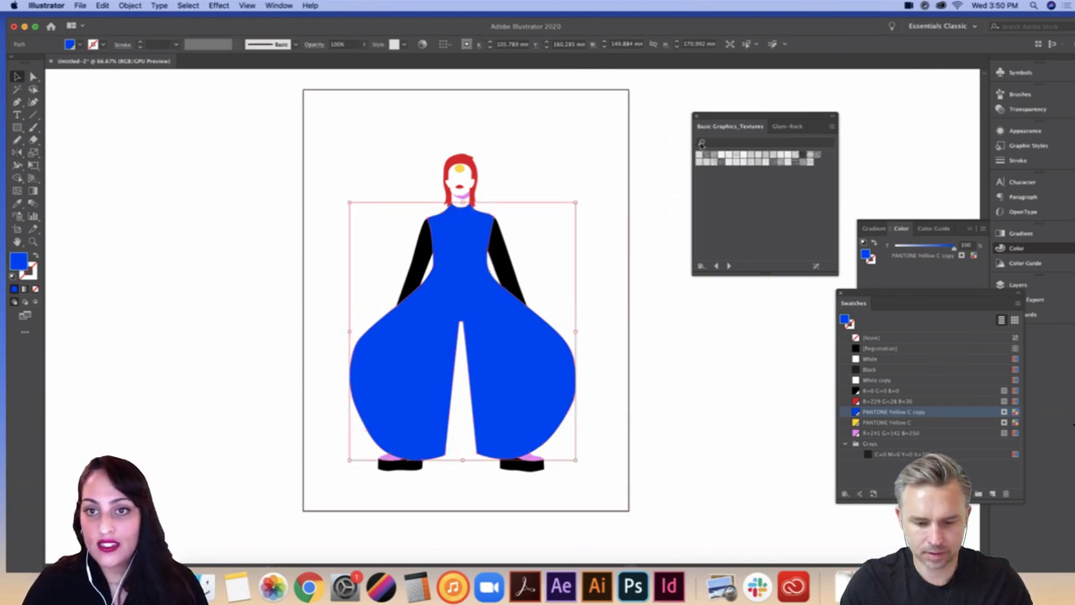
{"action": "left_click", "coordinate": [717, 266]}
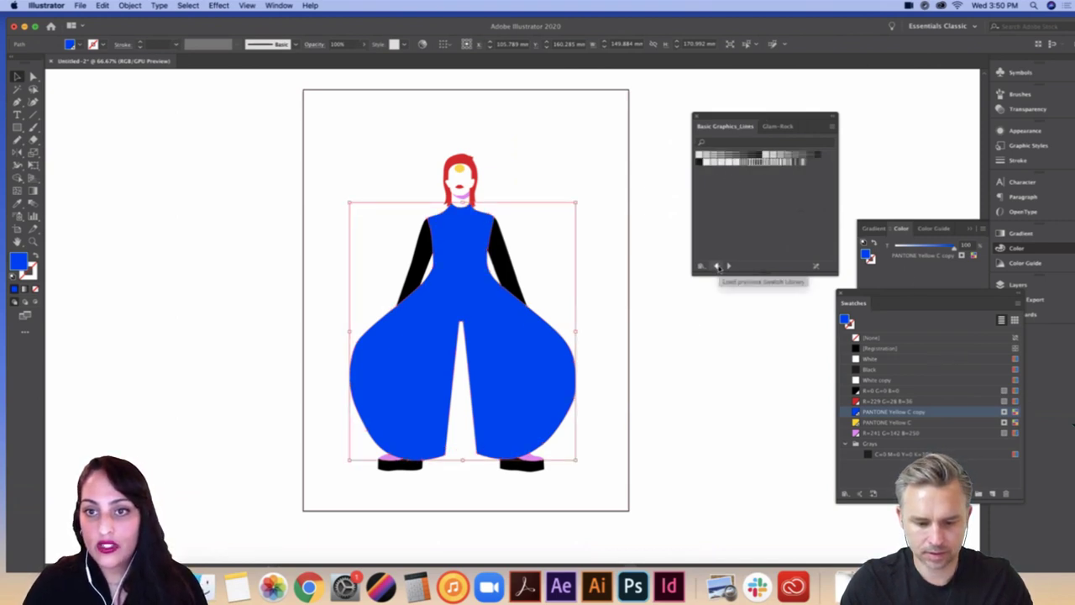
{"action": "left_click", "coordinate": [735, 160]}
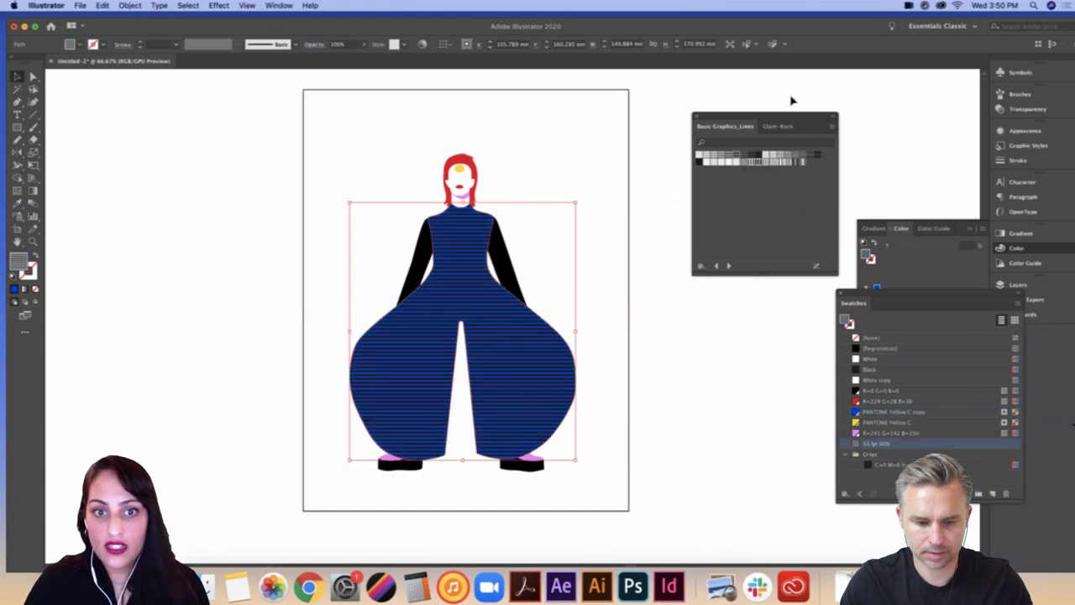
Step: Recolour both black sleeves with the blue PANTONE Yellow C copy swatch
{"action": "left_click", "coordinate": [617, 258]}
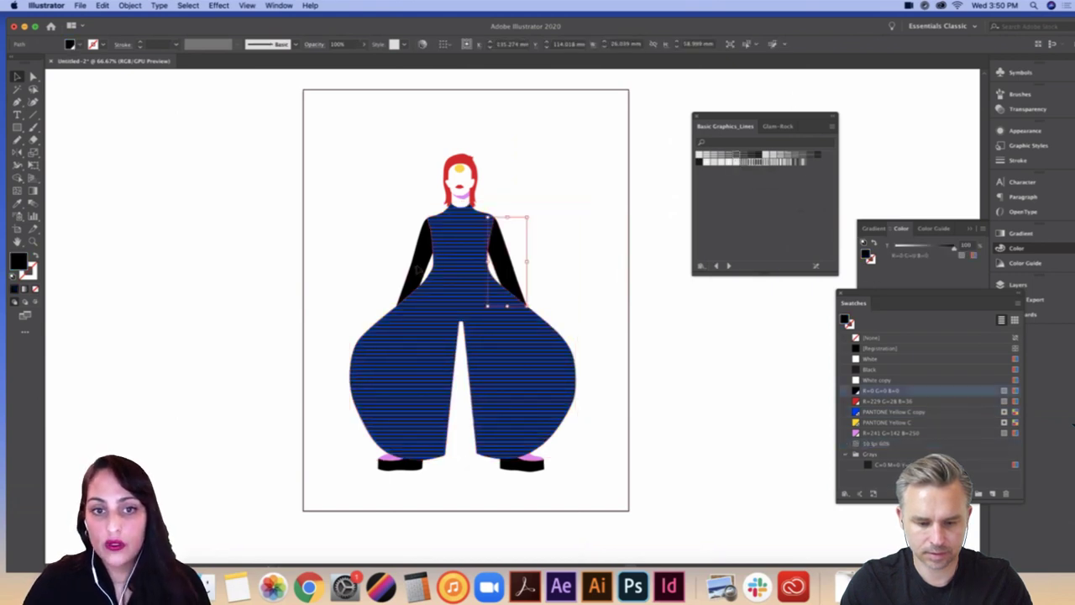
{"action": "left_click", "coordinate": [516, 278]}
{"action": "left_click", "coordinate": [892, 411]}
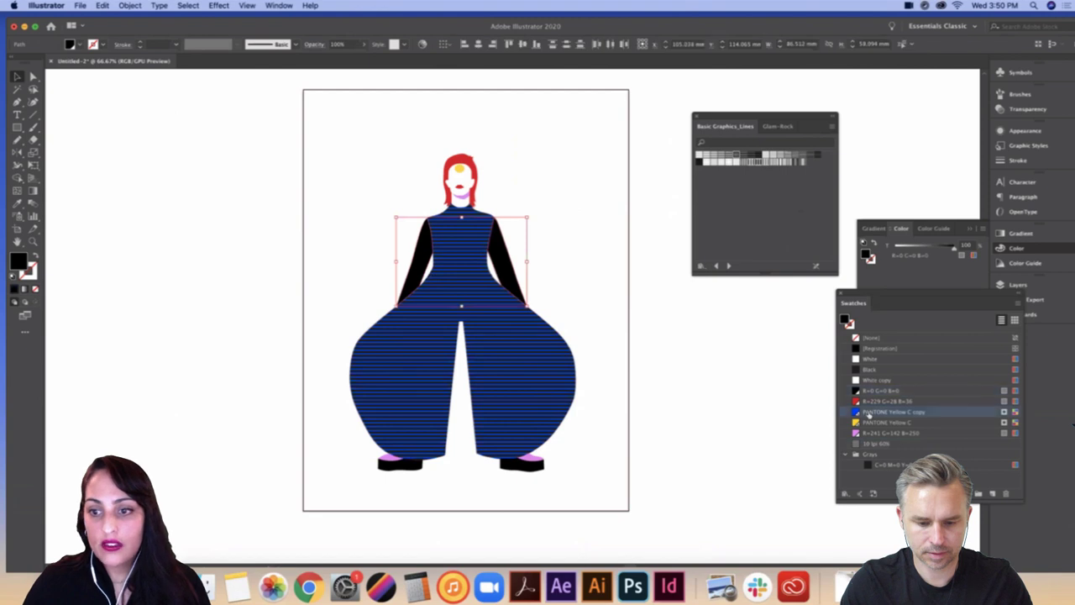
{"action": "left_click", "coordinate": [677, 380]}
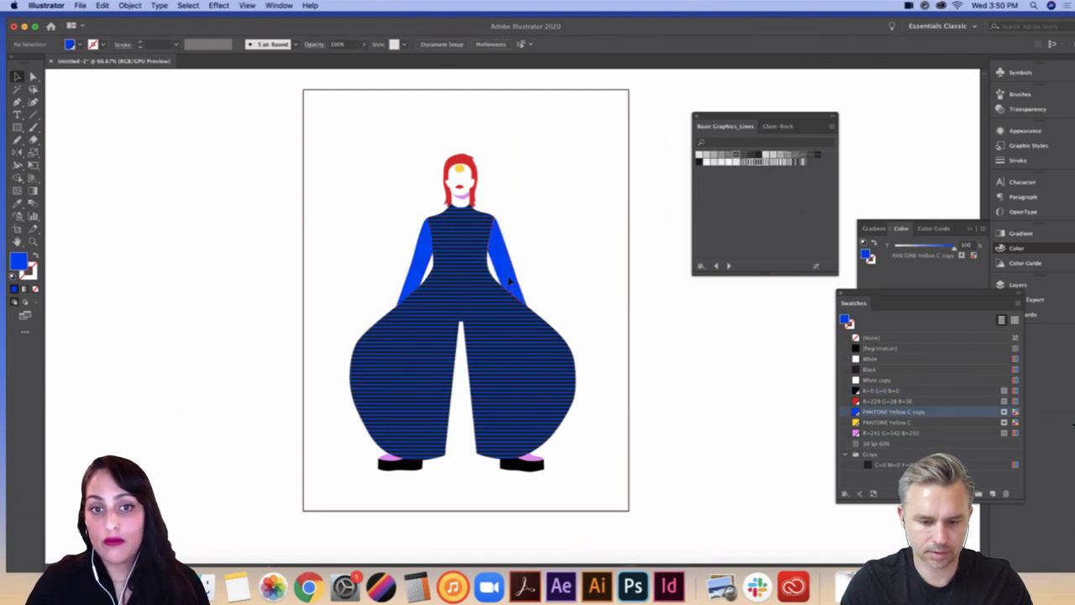
Step: Overlay the figure's right-hand sleeve, as seen on the canvas, with a copy in place filled with the 6 lpi 90% line pattern
{"action": "left_click", "coordinate": [510, 281]}
{"action": "left_click", "coordinate": [415, 278], "text": "shift"}
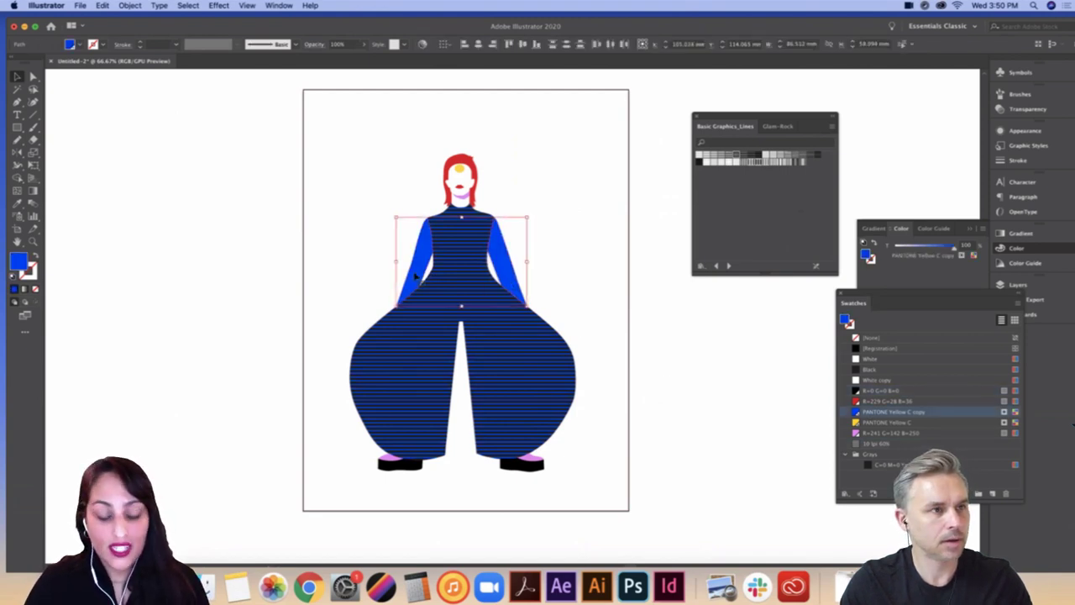
{"action": "left_click", "coordinate": [523, 276]}
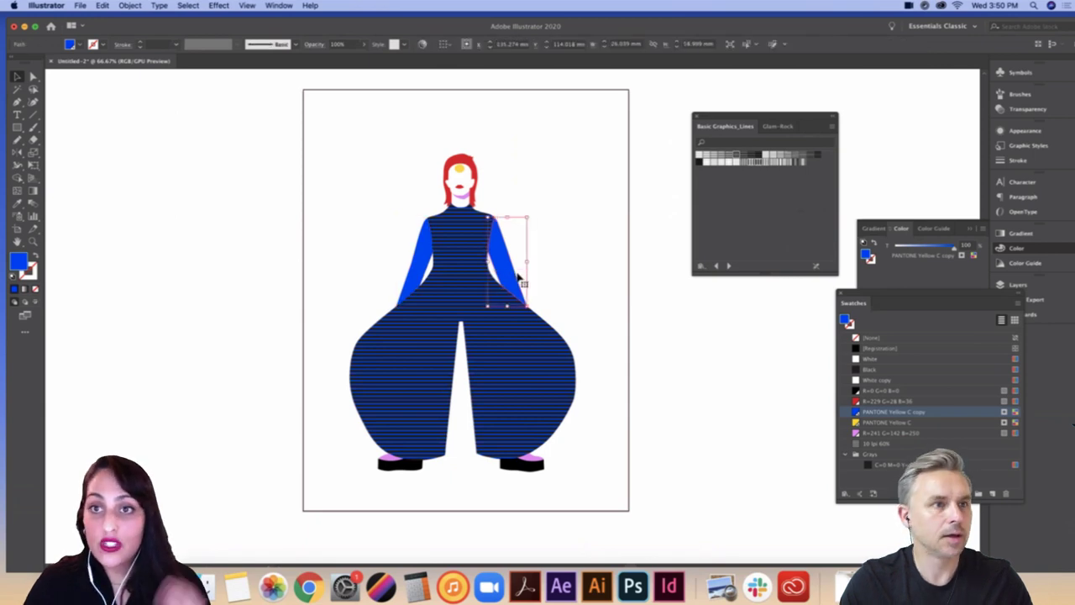
{"action": "left_click", "coordinate": [702, 162]}
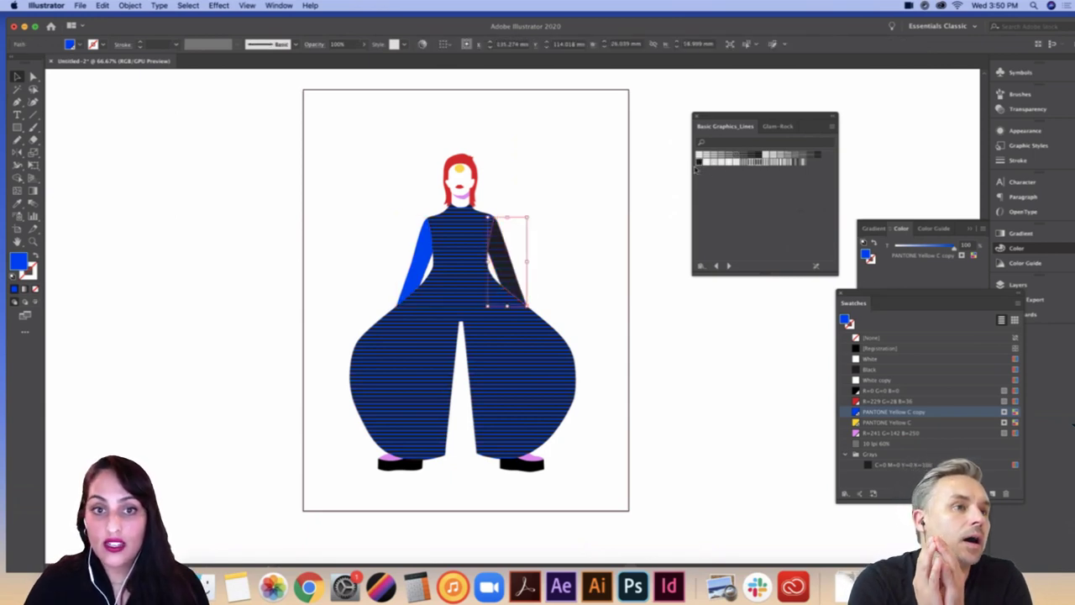
{"action": "left_click", "coordinate": [571, 281]}
{"action": "key", "text": "cmd+="}
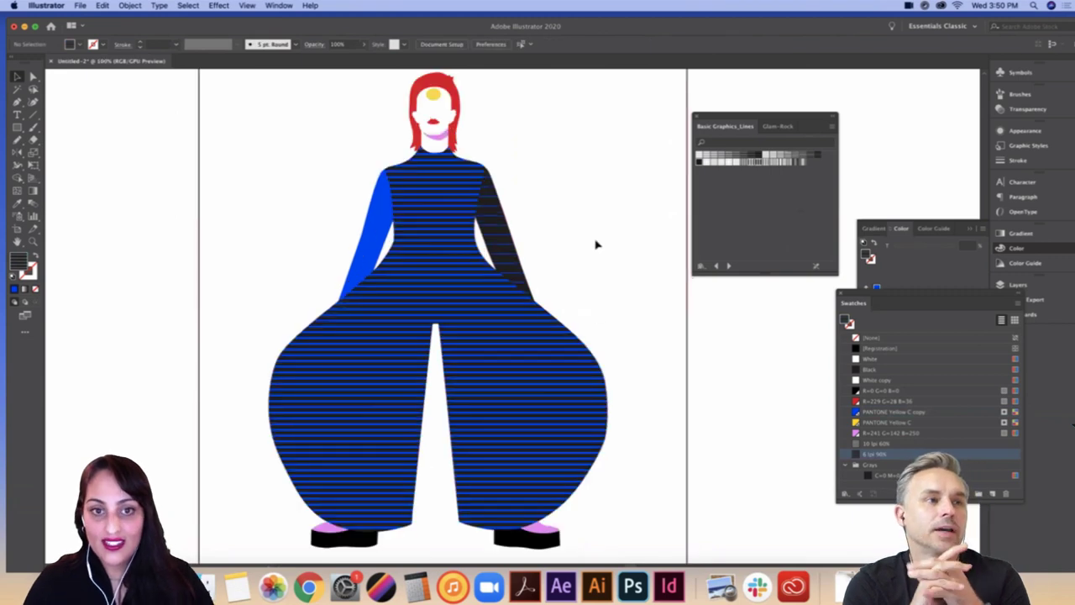
Step: Try the 6 lpi 70% and 6 lpi 10% line patterns over the remaining plain blue sleeve, and remove that overlay
{"action": "scroll", "coordinate": [596, 243], "scroll_direction": "left", "scroll_amount": 1}
{"action": "left_click", "coordinate": [381, 236]}
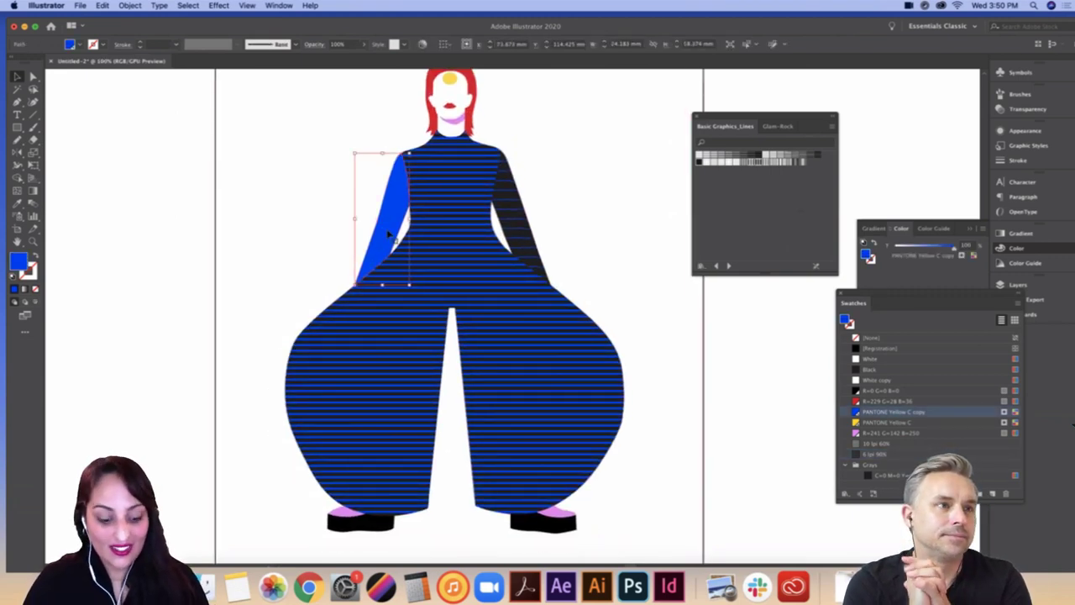
{"action": "key", "text": "a"}
{"action": "key", "text": "v"}
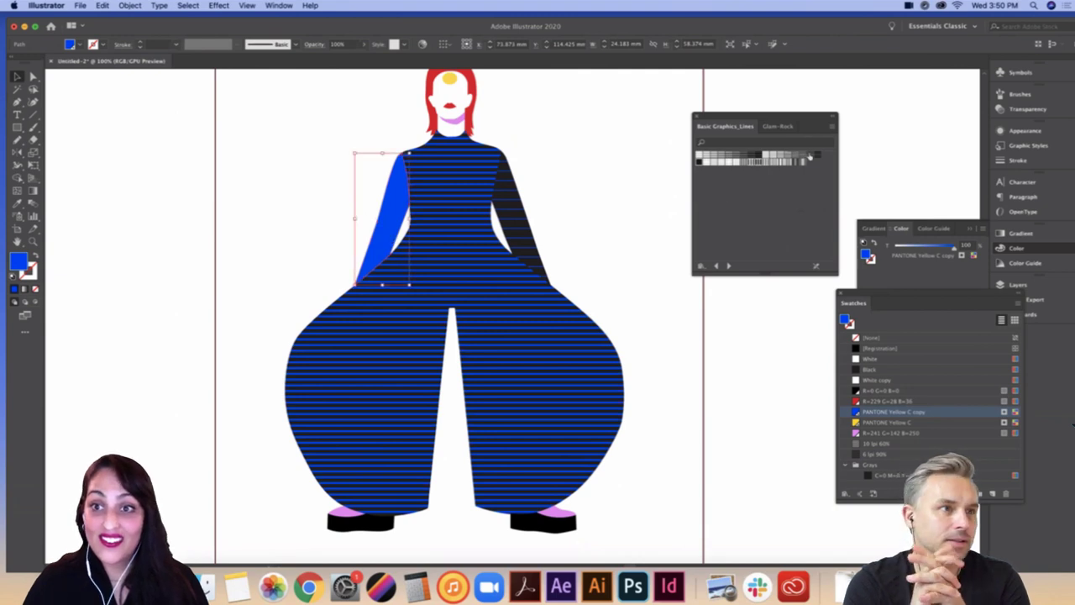
{"action": "left_click", "coordinate": [810, 157]}
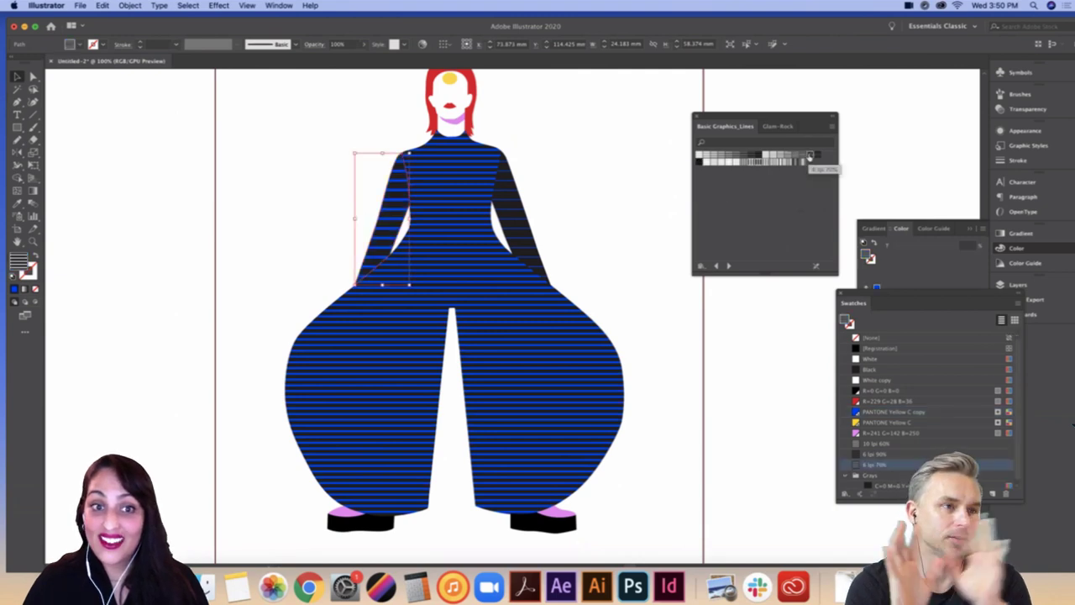
{"action": "left_click", "coordinate": [765, 156]}
{"action": "left_click", "coordinate": [672, 208]}
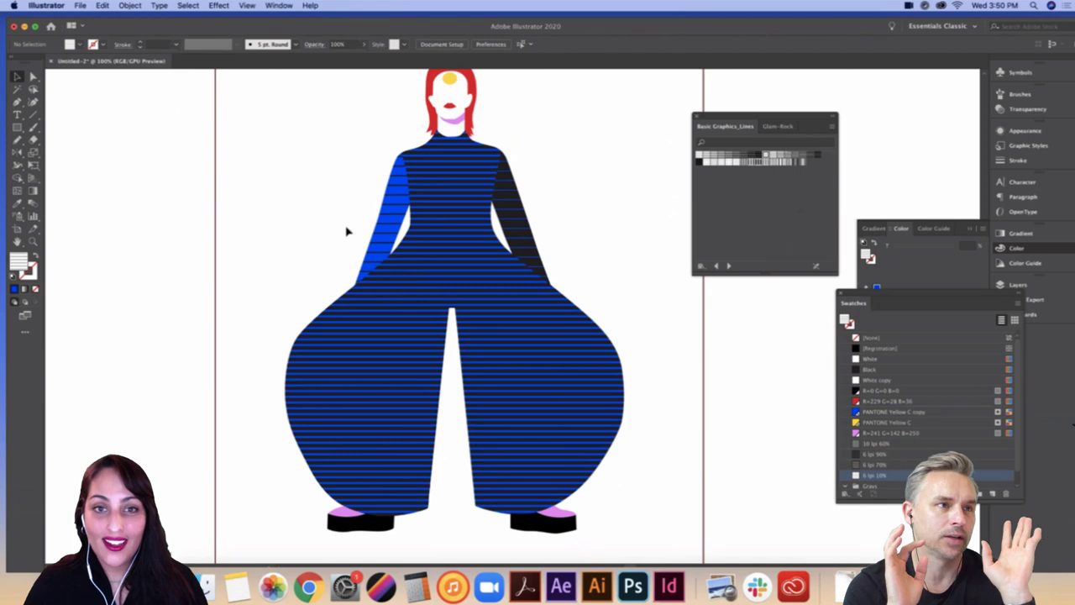
{"action": "left_click", "coordinate": [388, 220]}
{"action": "left_click", "coordinate": [386, 224]}
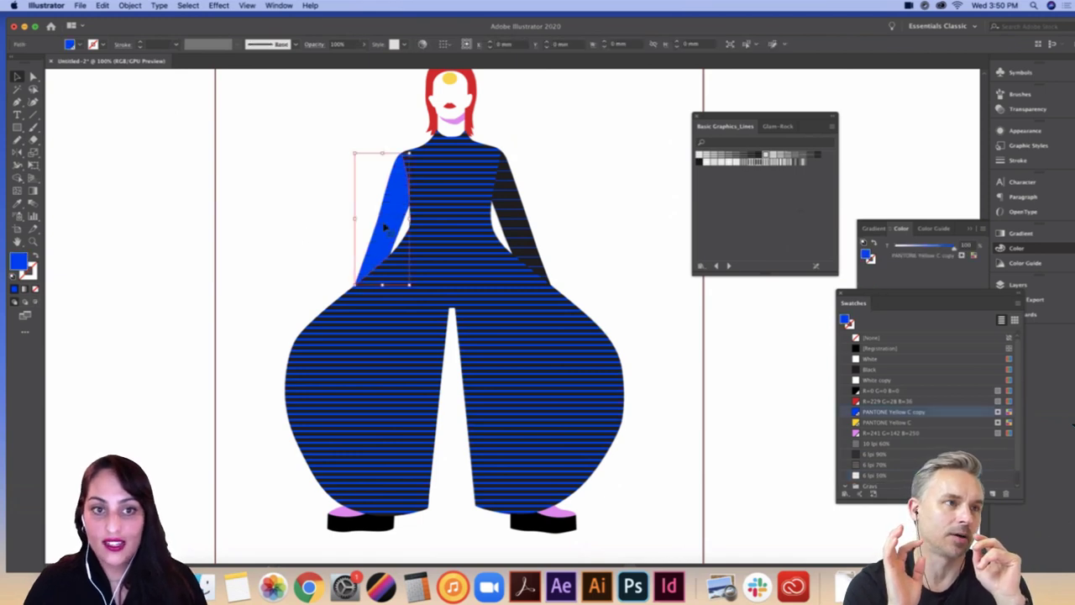
Step: Show the Appearance settings of the plain blue sleeve and add a second fill to it
{"action": "key", "text": "super+equal"}
{"action": "key", "text": "super+equal"}
{"action": "key", "text": "super+equal"}
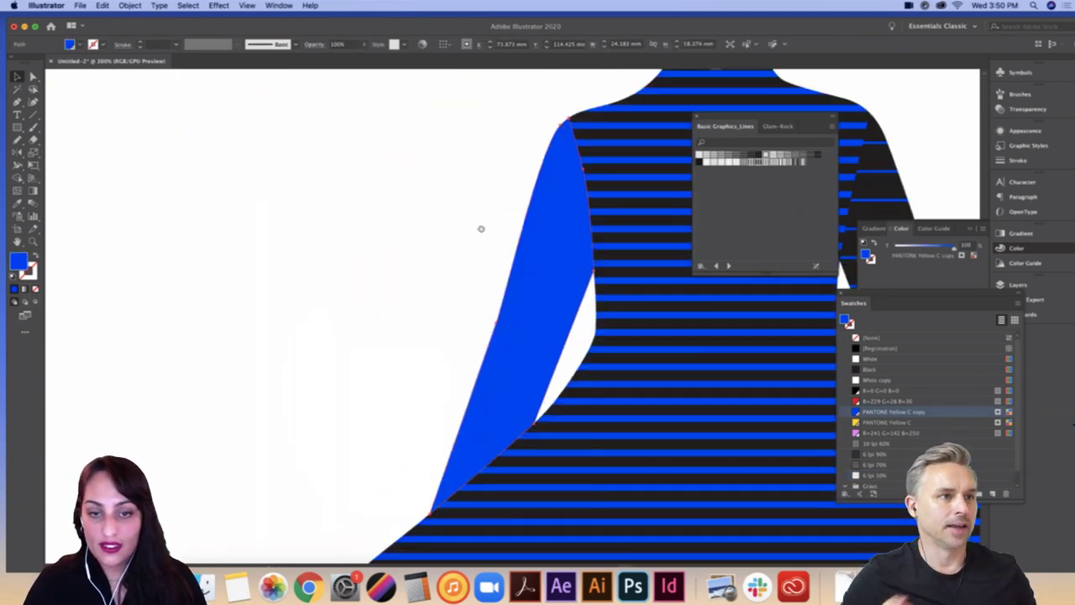
{"action": "left_click", "coordinate": [277, 5]}
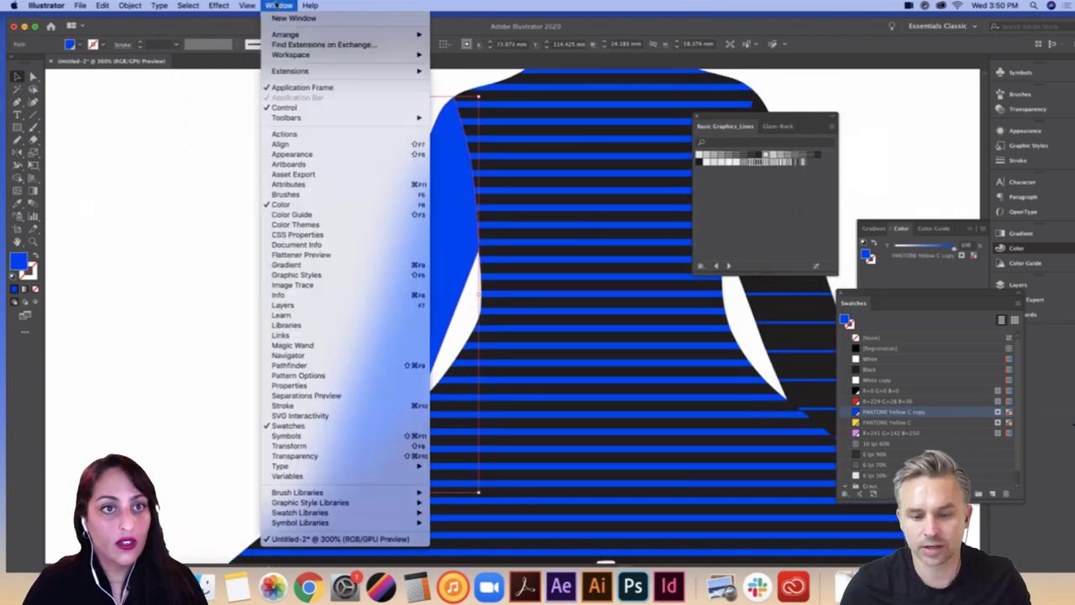
{"action": "left_click", "coordinate": [299, 154]}
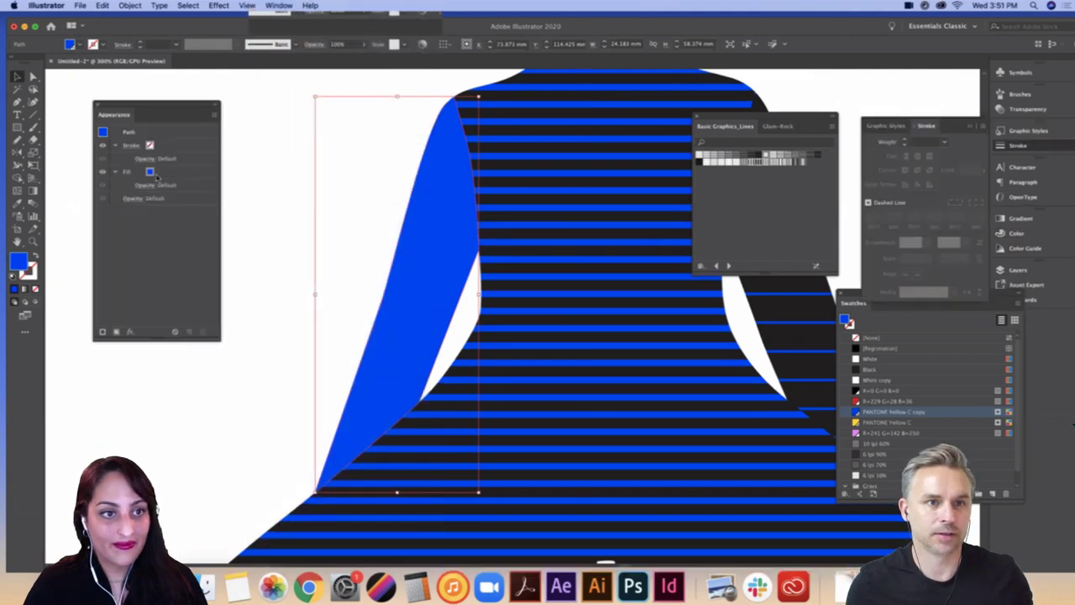
{"action": "left_click", "coordinate": [176, 174]}
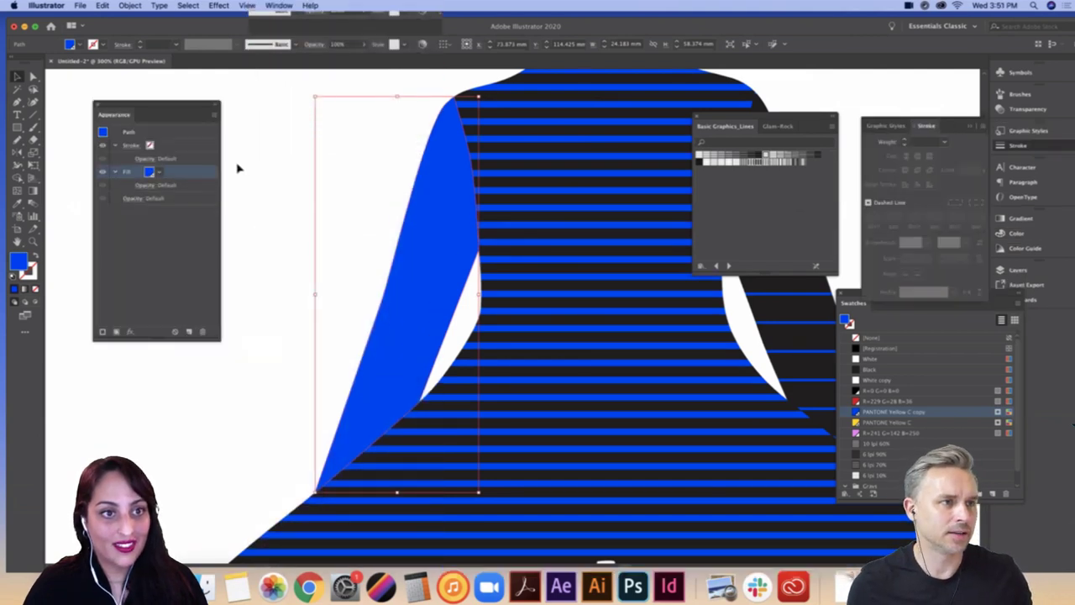
{"action": "left_click", "coordinate": [112, 333]}
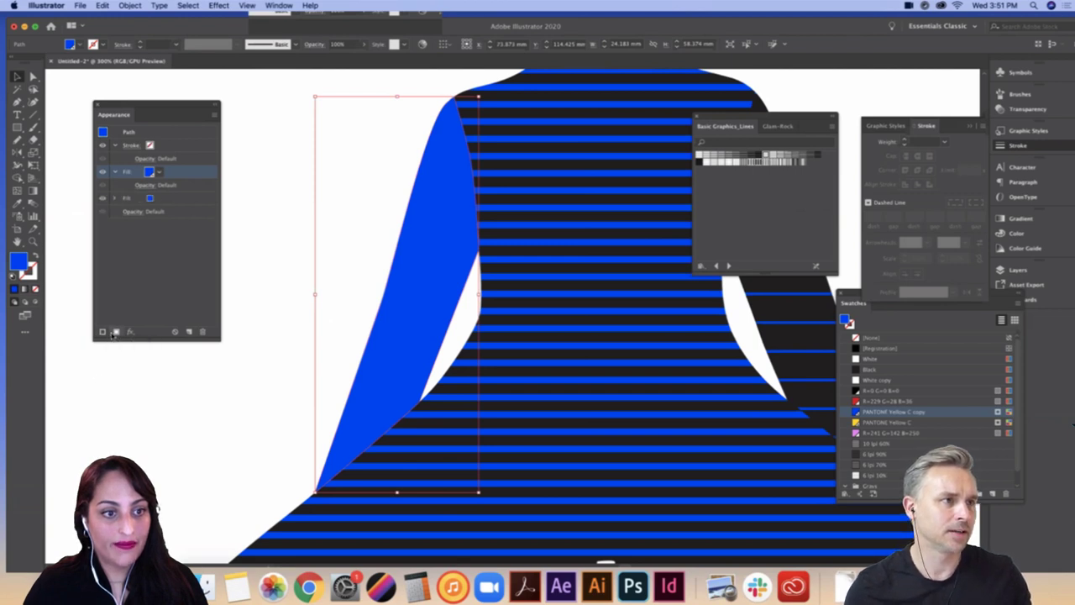
Step: Stack the sleeve's two fills with the 6 lpi 90% line pattern above the blue PANTONE Yellow C copy fill
{"action": "left_click", "coordinate": [149, 198]}
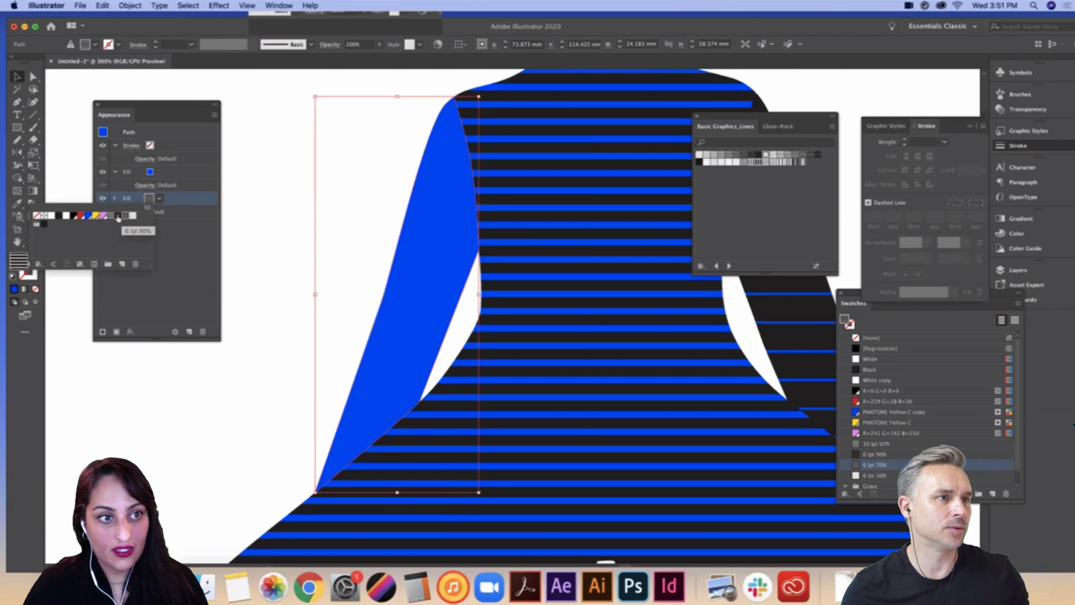
{"action": "left_click", "coordinate": [118, 217]}
{"action": "left_click", "coordinate": [181, 202]}
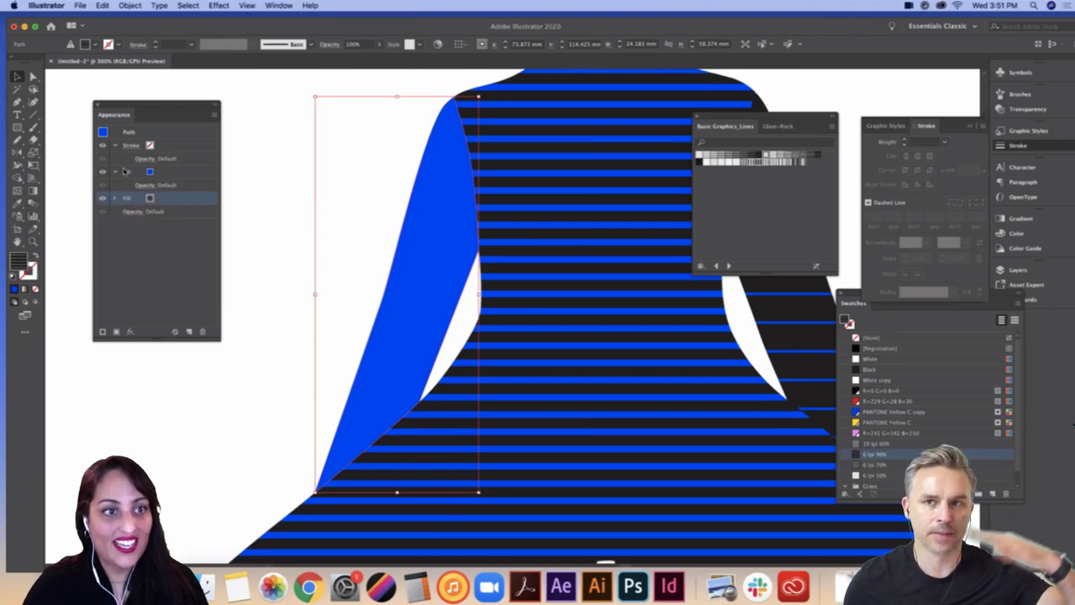
{"action": "left_click", "coordinate": [156, 199]}
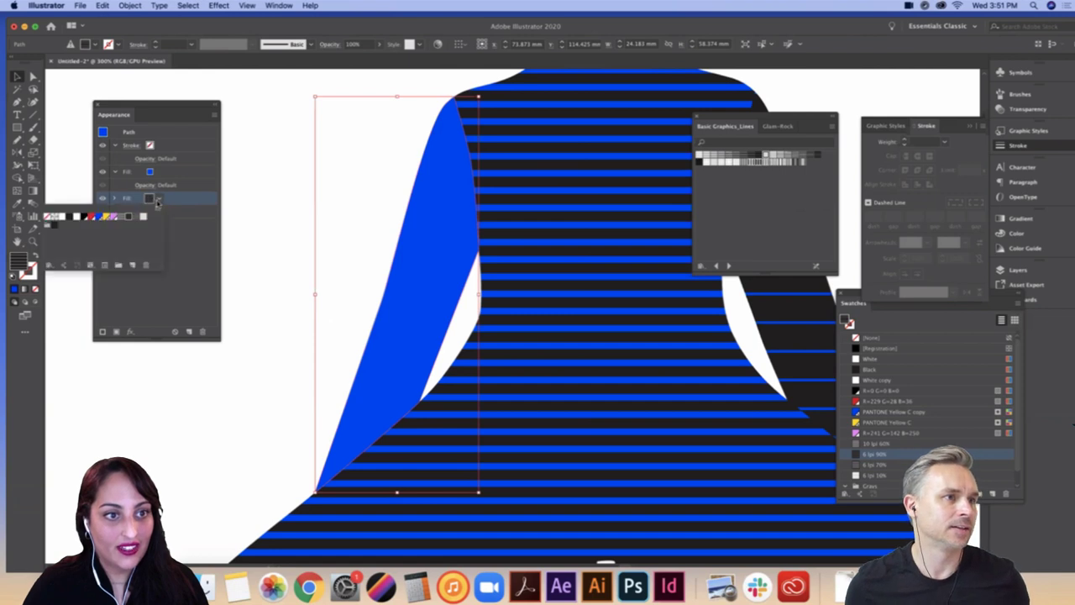
{"action": "left_click", "coordinate": [101, 216]}
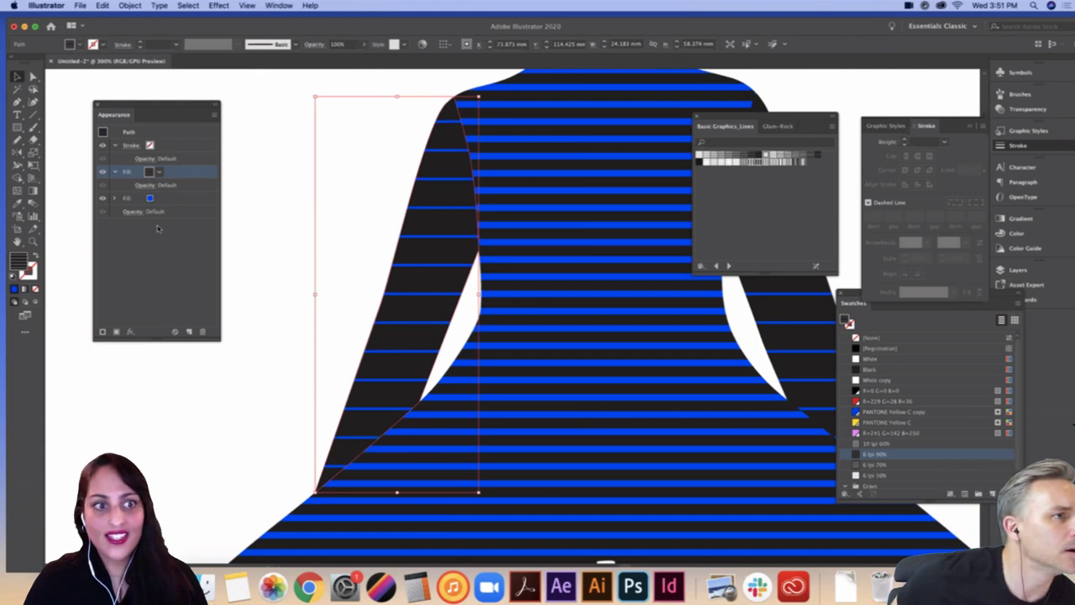
{"action": "left_click", "coordinate": [262, 241]}
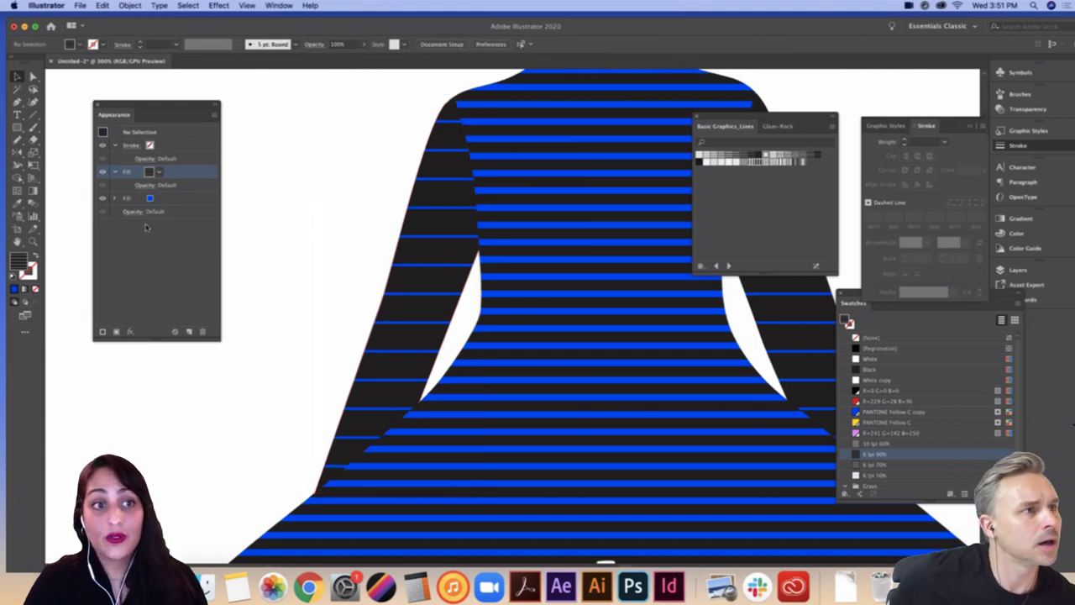
Step: Reselect the sleeve with the stacked fills and compare both striped sleeves against the jumpsuit
{"action": "left_click", "coordinate": [395, 250]}
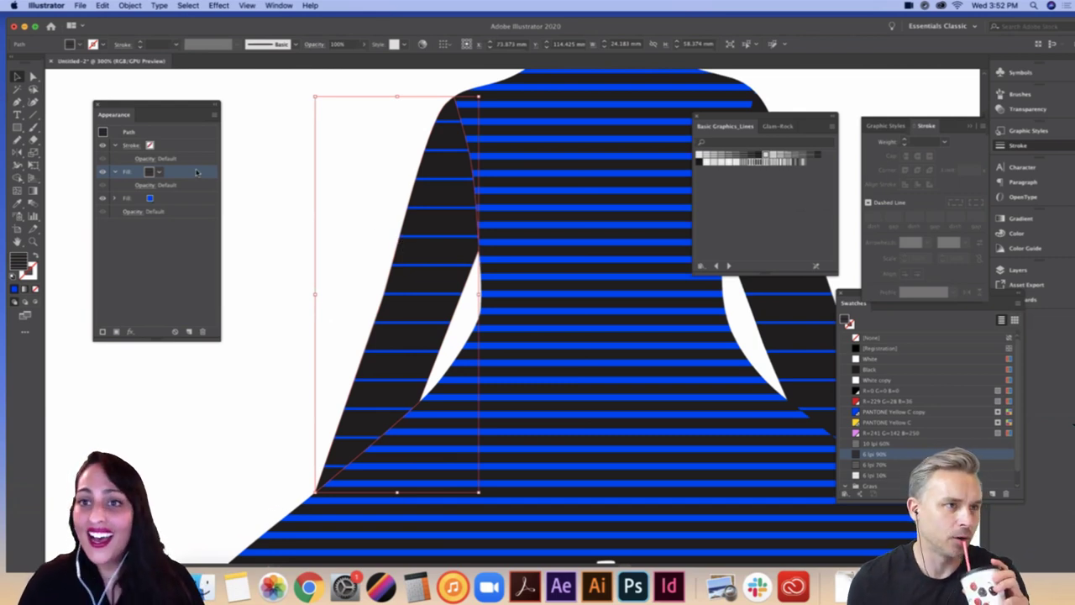
{"action": "key", "text": "super+minus"}
{"action": "key", "text": "super+minus"}
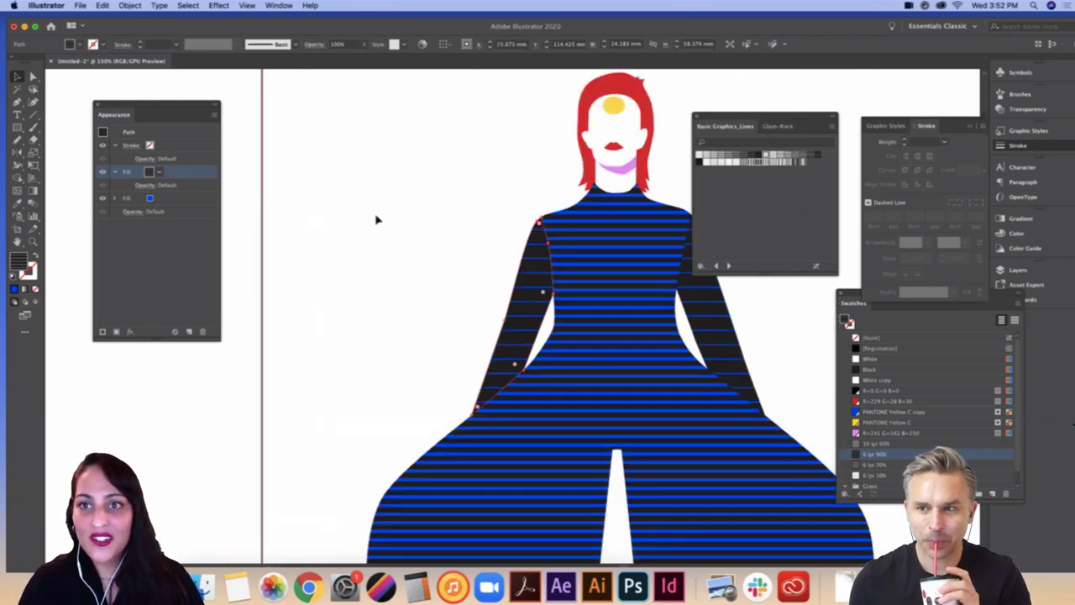
{"action": "left_click_drag", "start_coordinate": [292, 185], "coordinate": [161, 125]}
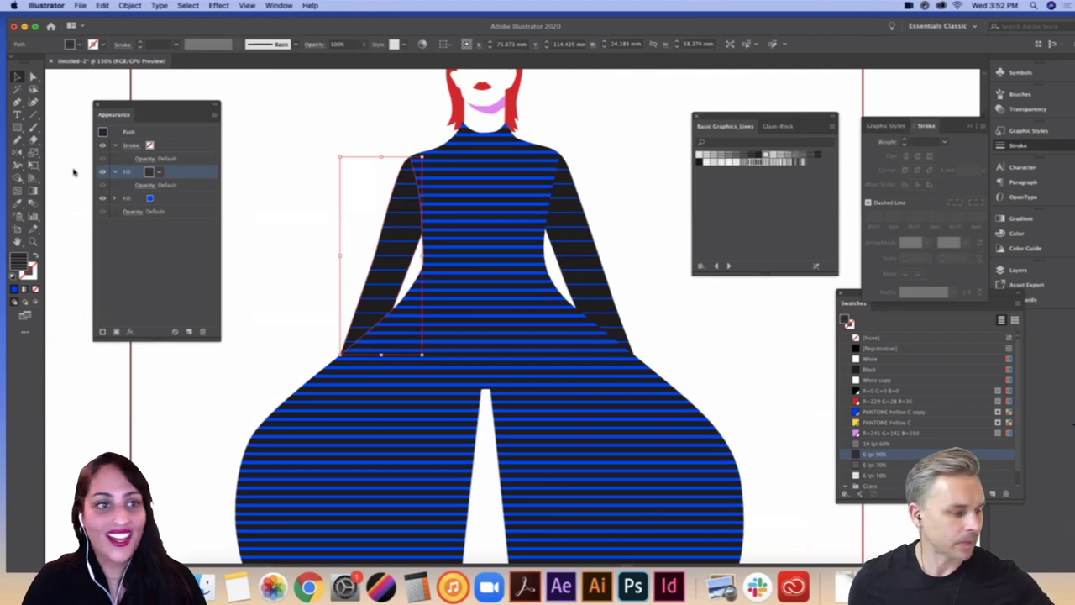
Step: Close the Appearance settings and undo the stacked pattern fill on the sleeve so it is plain blue
{"action": "left_click", "coordinate": [98, 106]}
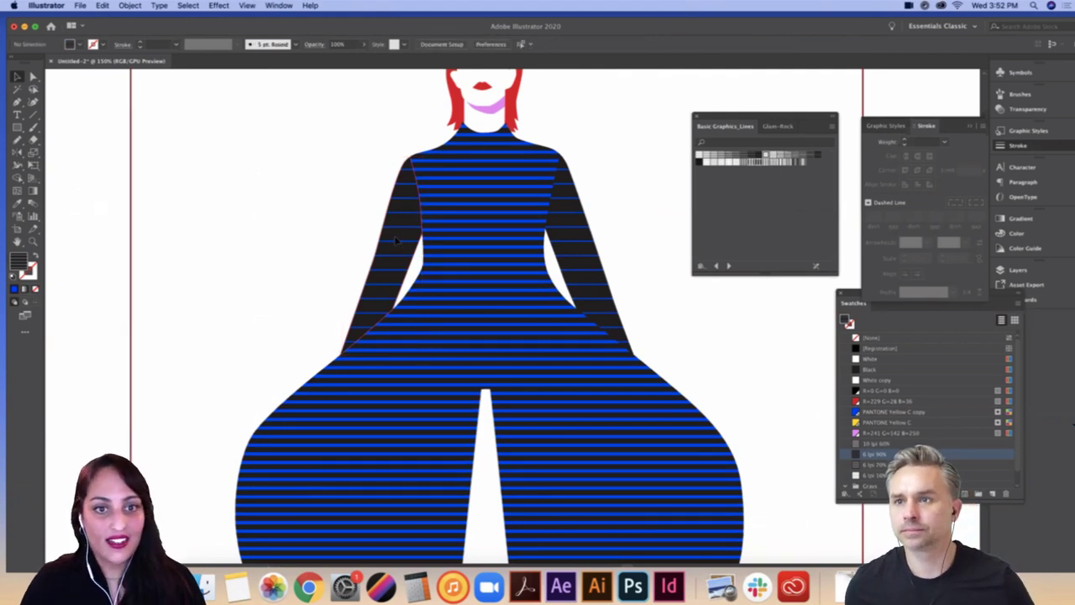
{"action": "key", "text": "super+z"}
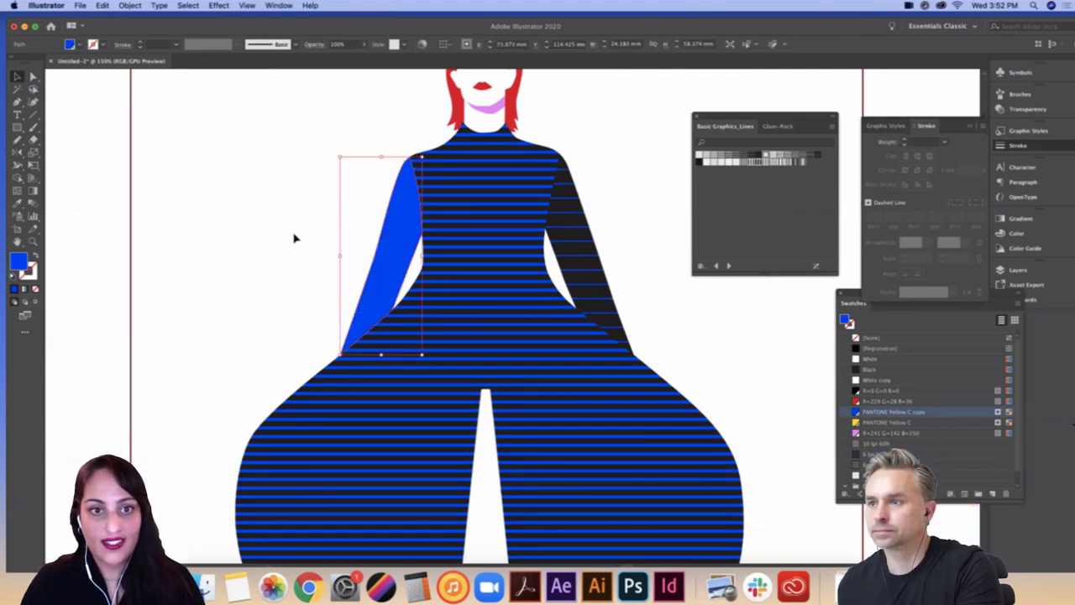
Step: Fill the plain blue sleeve's top shape with the 10 lpi 30% line pattern after trying Grid 1 pica Lines and 10 lpi 70%
{"action": "left_click", "coordinate": [714, 164]}
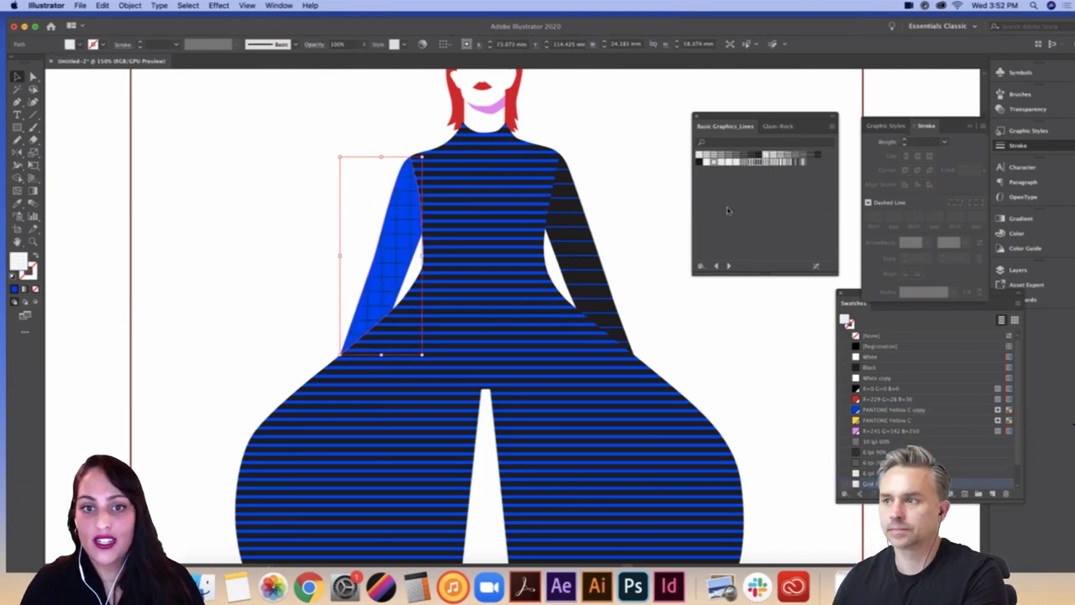
{"action": "left_click", "coordinate": [668, 235]}
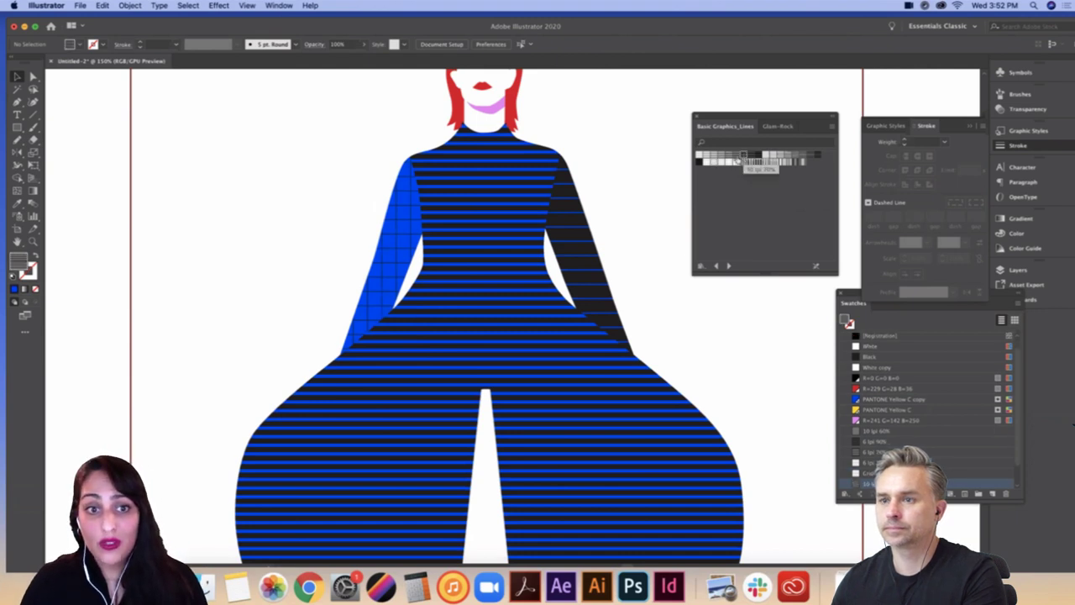
{"action": "left_click", "coordinate": [420, 240]}
{"action": "left_click", "coordinate": [713, 157]}
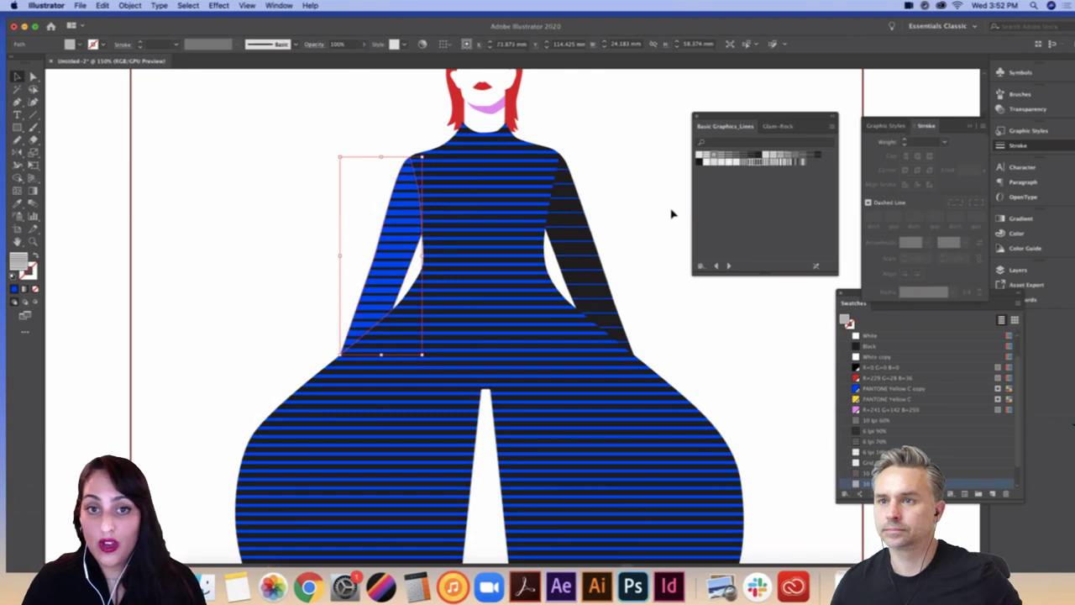
{"action": "left_click", "coordinate": [660, 247]}
Step: Compare the stripe patterns on the two sleeves with the jumpsuit's stripes, both up close and across the whole figure
{"action": "key", "text": "space"}
{"action": "left_click_drag", "start_coordinate": [660, 247], "coordinate": [658, 180]}
{"action": "key", "text": "super+minus"}
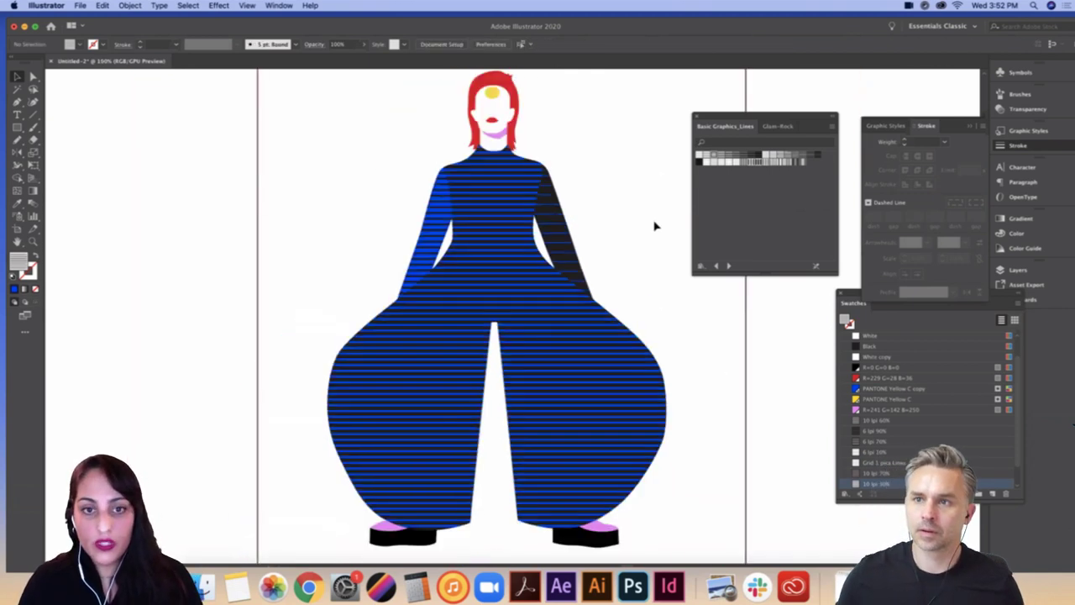
{"action": "key", "text": "super+plus"}
{"action": "key", "text": "super+plus"}
{"action": "key", "text": "super+plus"}
{"action": "key", "text": "super+plus"}
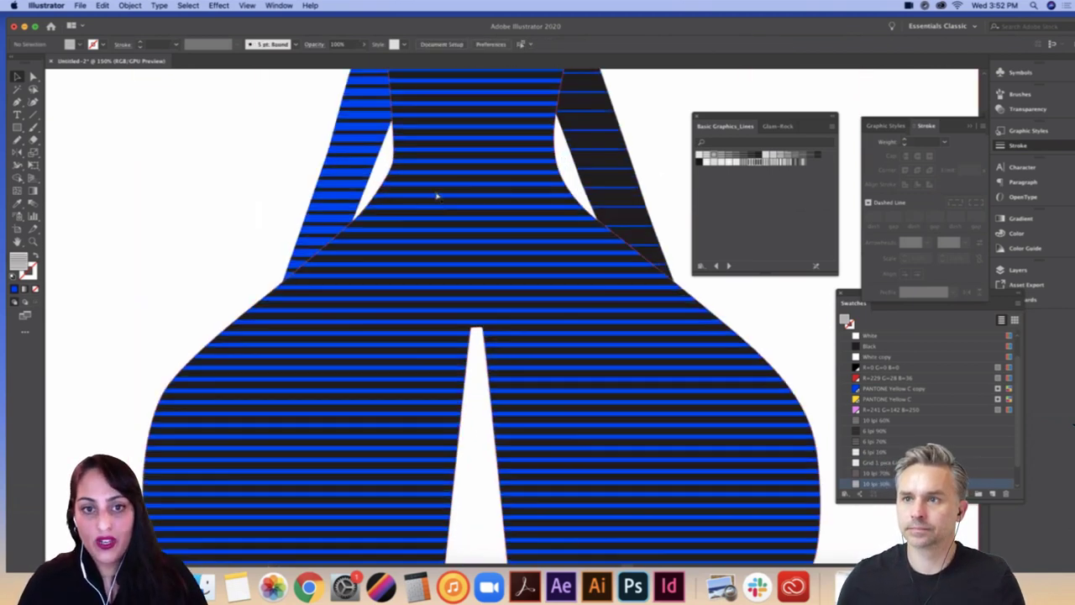
{"action": "key", "text": "space"}
{"action": "left_click_drag", "start_coordinate": [447, 147], "coordinate": [458, 534]}
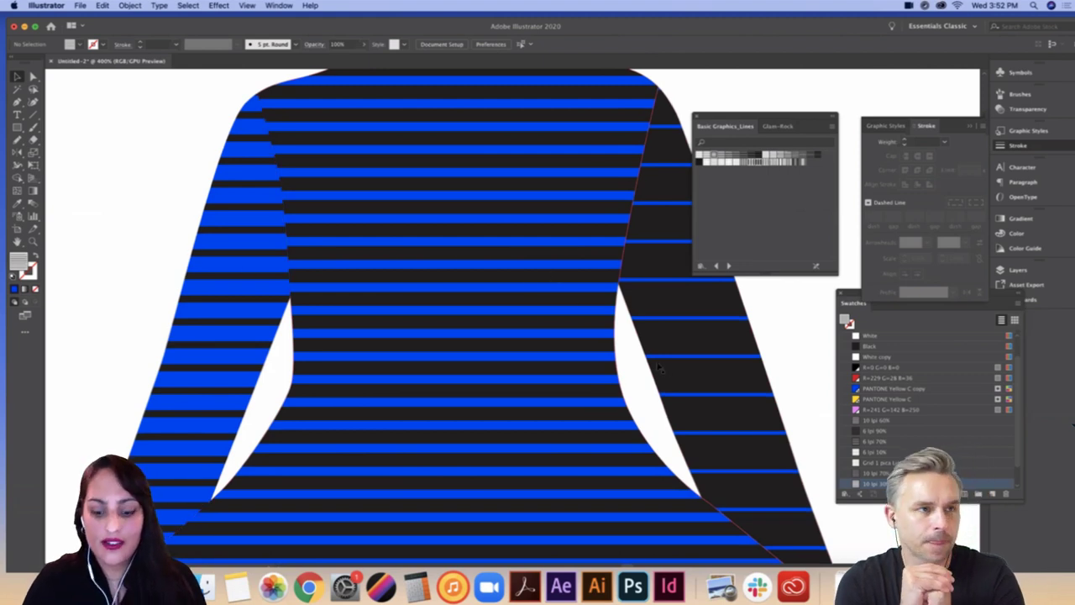
{"action": "key", "text": "super+minus"}
{"action": "key", "text": "super+minus"}
{"action": "key", "text": "super+minus"}
{"action": "key", "text": "super+minus"}
{"action": "scroll", "coordinate": [611, 255], "scroll_direction": "down", "scroll_amount": 3}
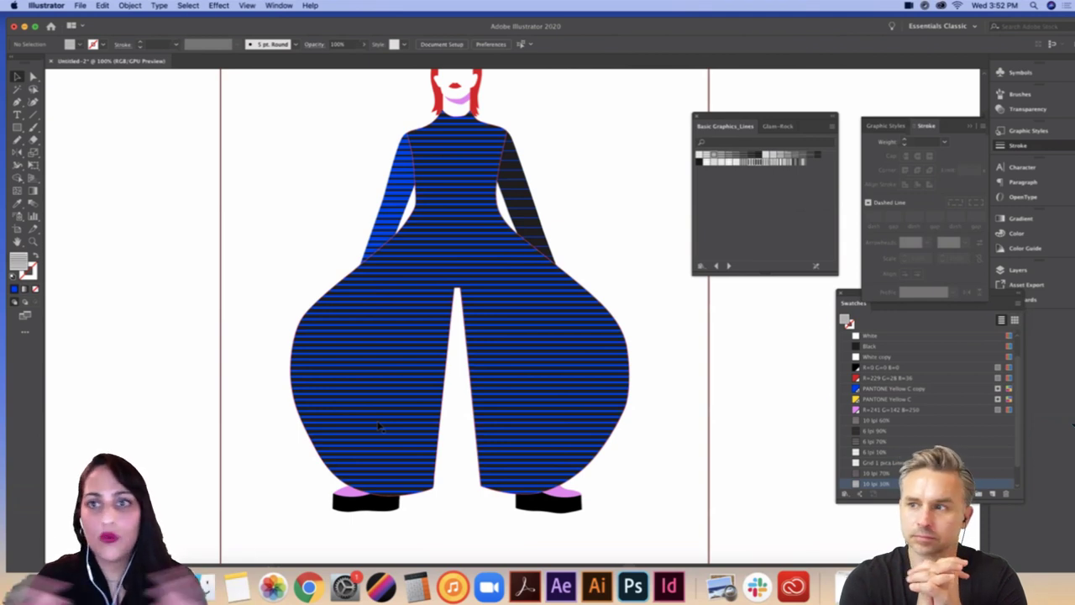
Step: Delete the jumpsuit's striped overlay and draw a straight vertical Pen path down its centre between the crotch gap and the neck
{"action": "left_click", "coordinate": [498, 363]}
{"action": "key", "text": "Delete"}
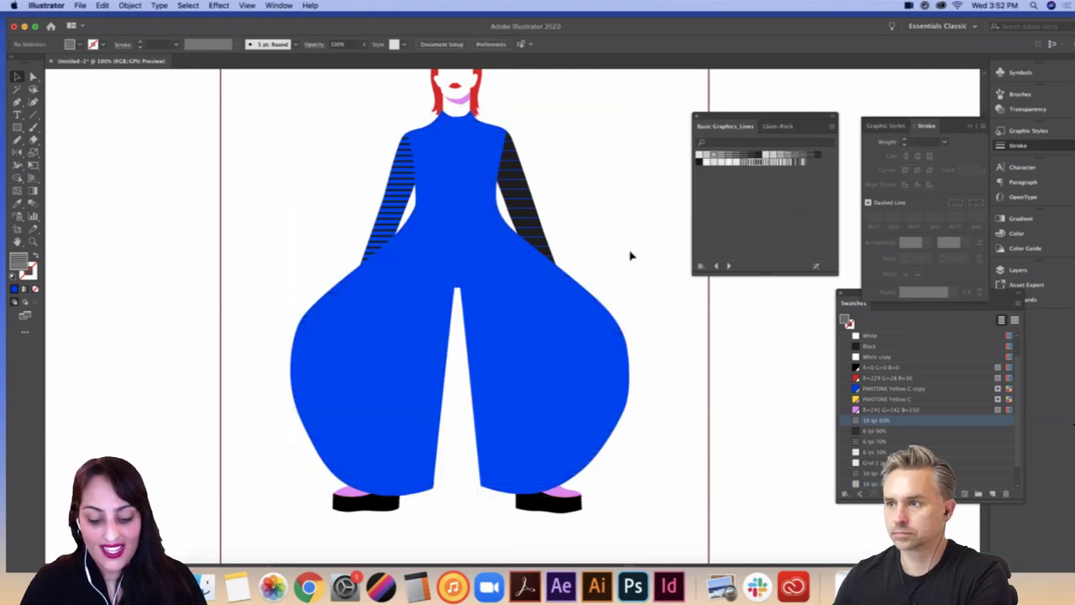
{"action": "key", "text": "p"}
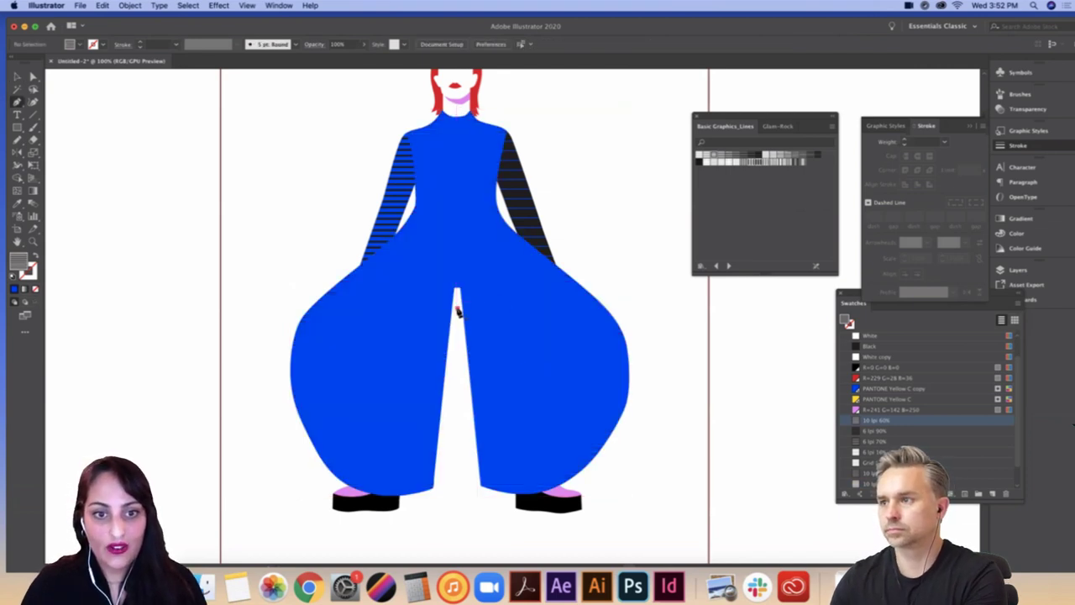
{"action": "left_click", "coordinate": [457, 305]}
{"action": "left_click", "coordinate": [458, 118]}
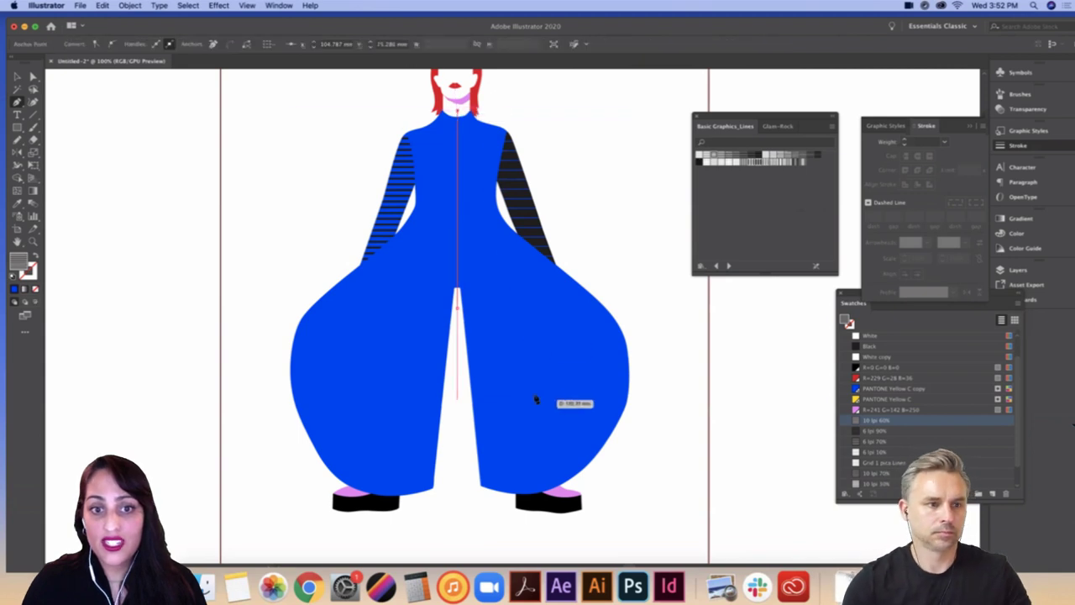
{"action": "key", "text": "Escape"}
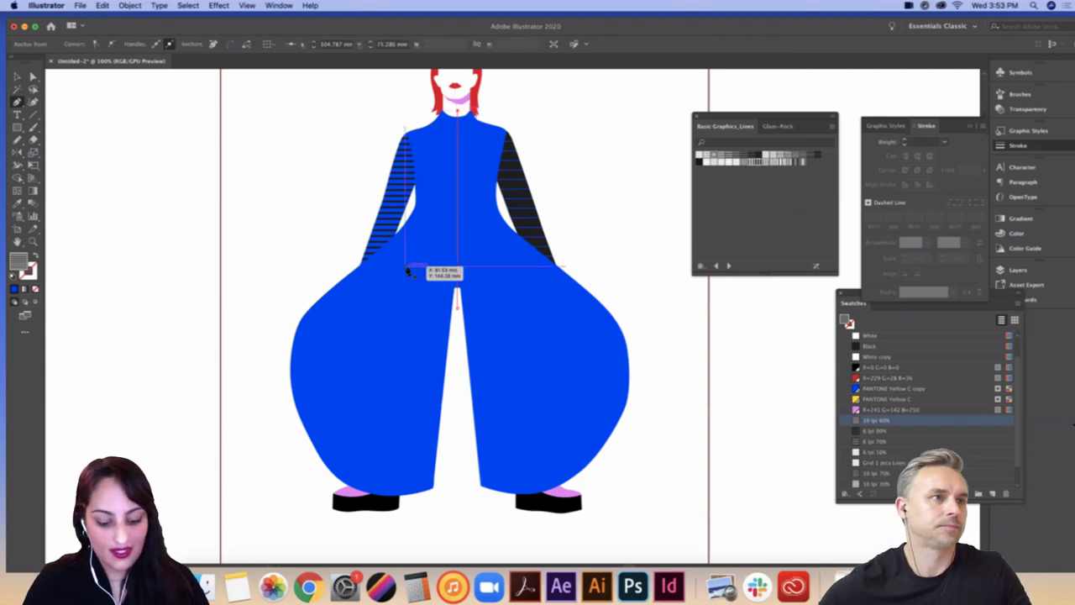
Step: Split the blue jumpsuit into two halves along the centre path with the Shape Builder tool
{"action": "key", "text": "shift+m"}
{"action": "left_click", "coordinate": [16, 77]}
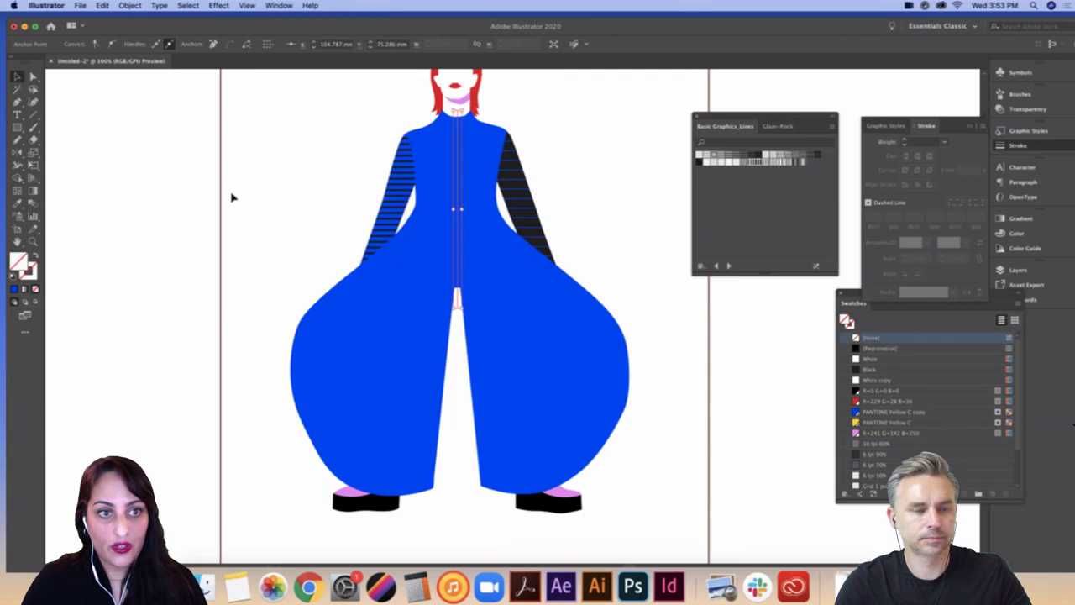
{"action": "left_click", "coordinate": [230, 197]}
{"action": "left_click", "coordinate": [406, 334]}
{"action": "left_click", "coordinate": [458, 300], "text": "shift"}
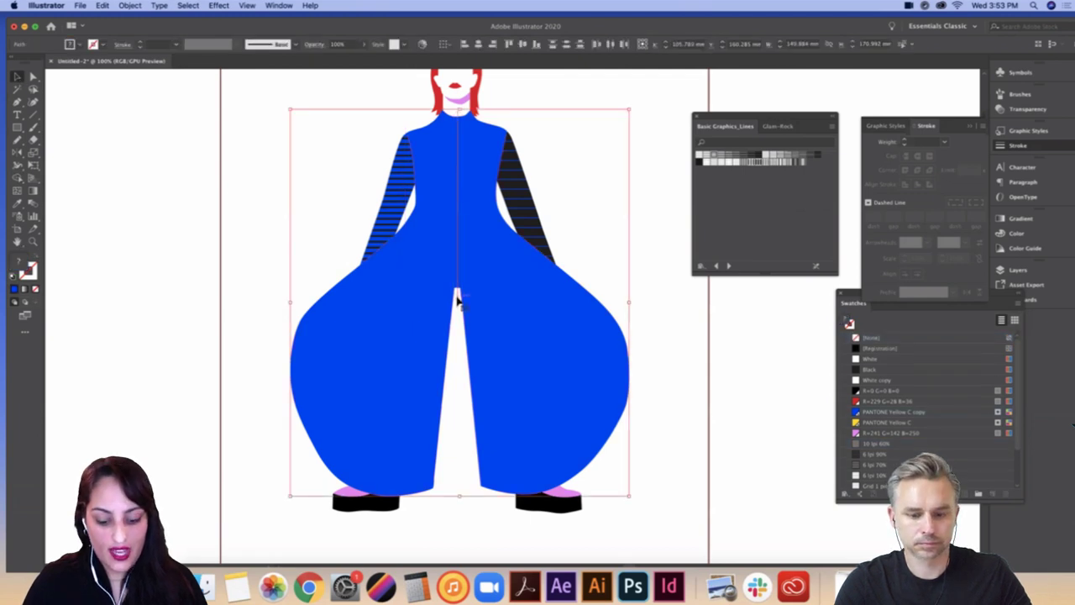
{"action": "key", "text": "shift+m"}
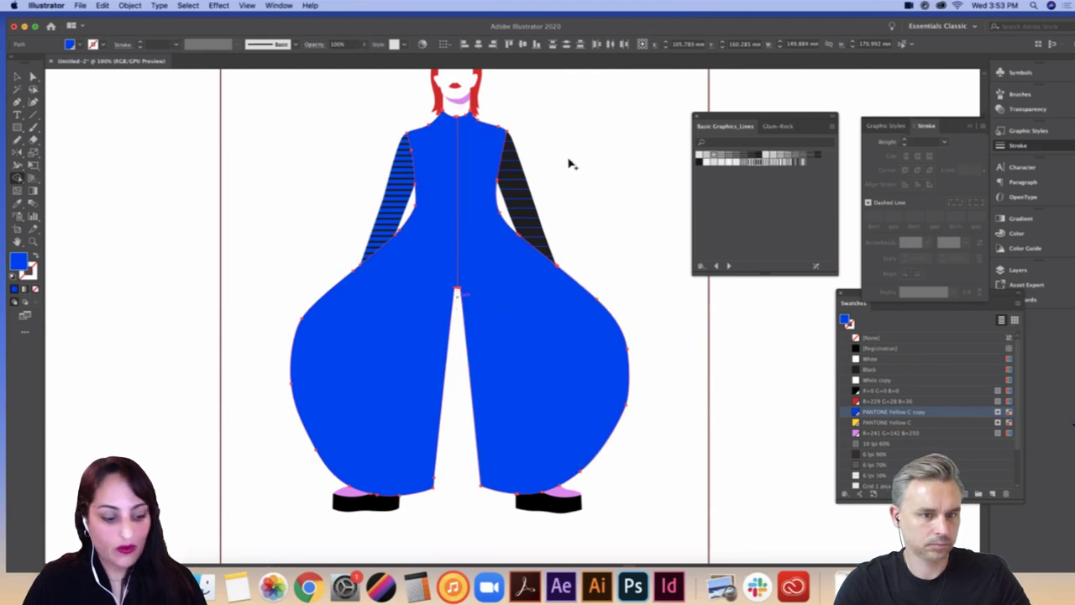
{"action": "key", "text": "v"}
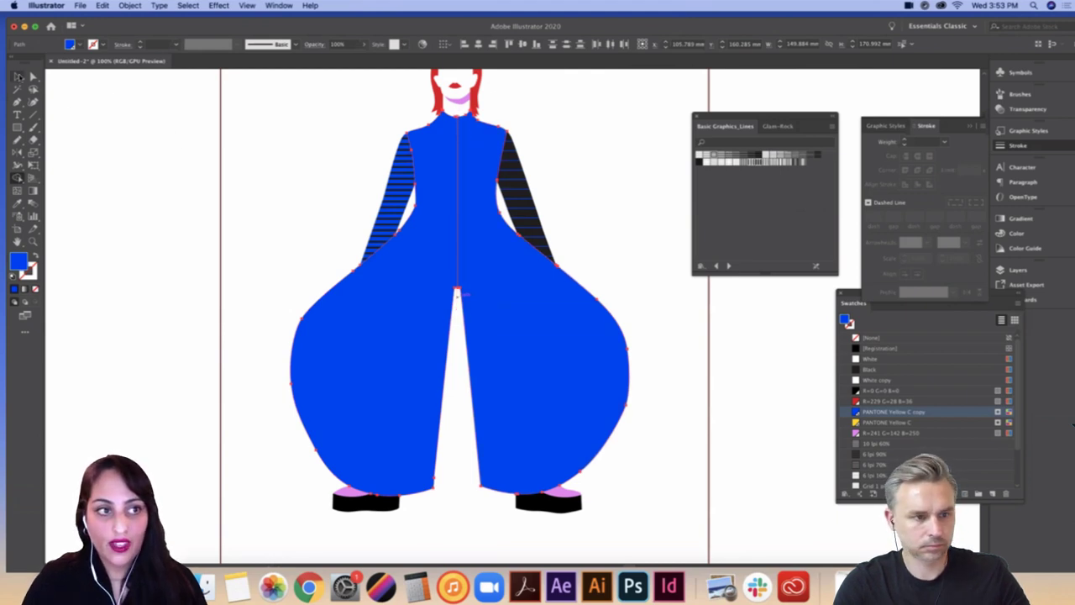
Step: Fill the right half of the jumpsuit with the 10 lpi 60% line pattern
{"action": "left_click", "coordinate": [548, 367]}
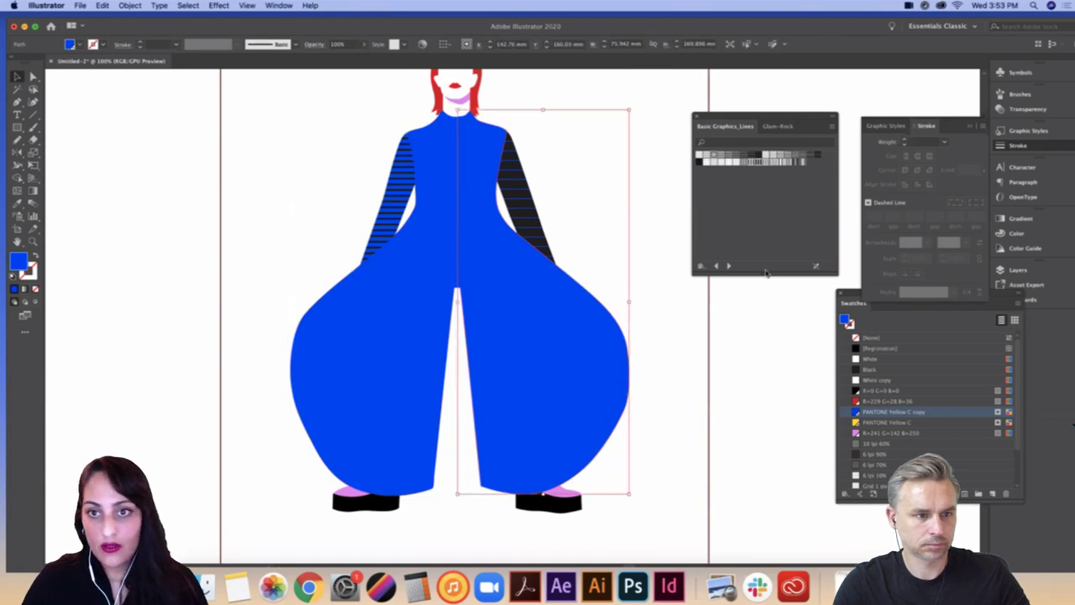
{"action": "left_click", "coordinate": [736, 160]}
{"action": "left_click", "coordinate": [672, 336]}
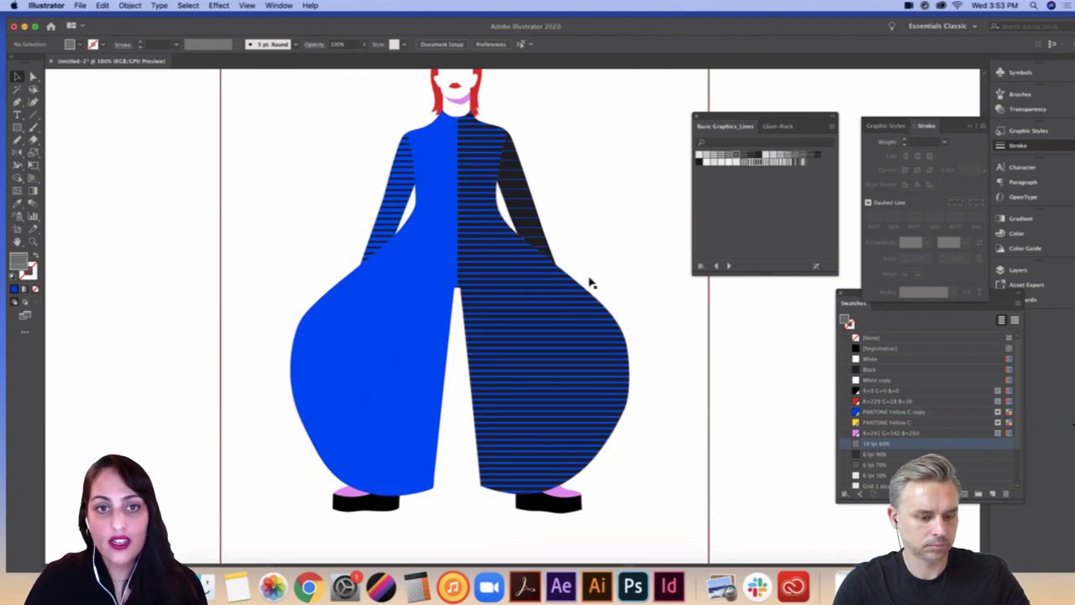
Step: Copy the right half's line pattern fill onto the left half of the jumpsuit with the Eyedropper
{"action": "left_click", "coordinate": [404, 352]}
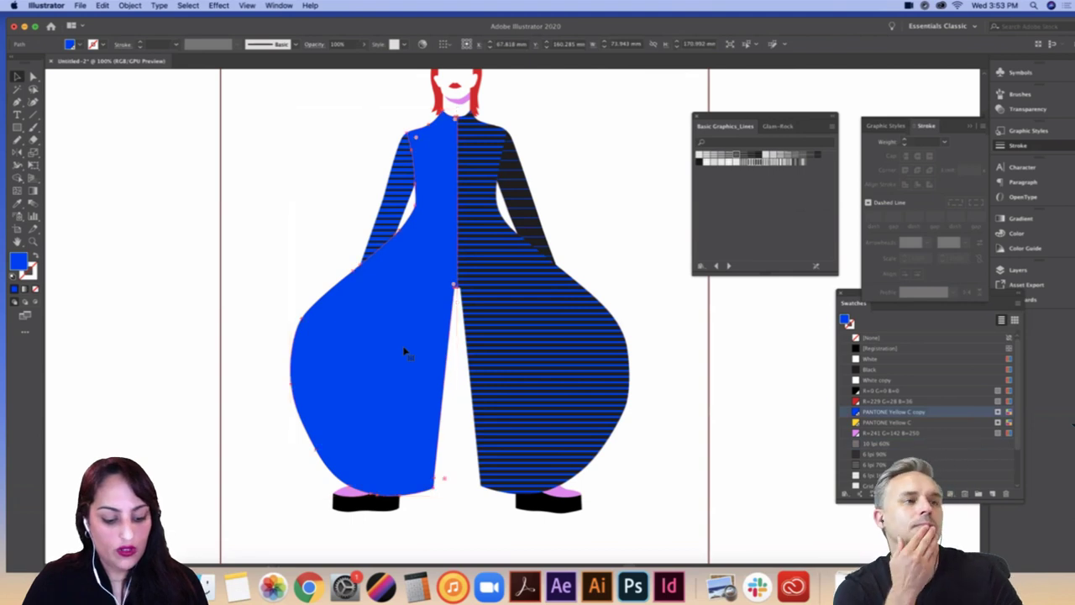
{"action": "left_click", "coordinate": [17, 204]}
{"action": "left_click", "coordinate": [511, 355]}
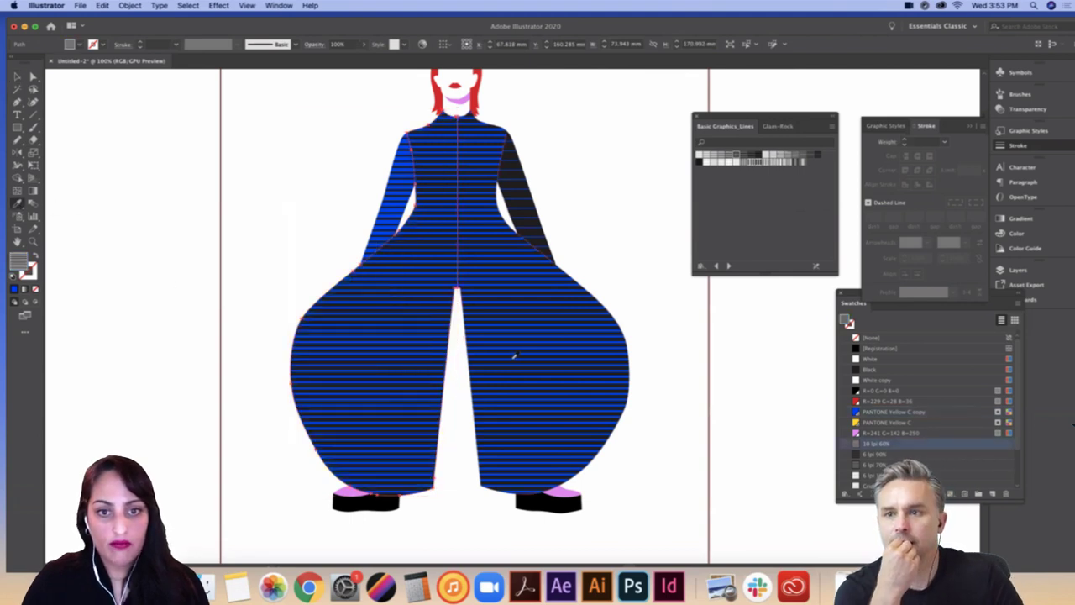
{"action": "left_click", "coordinate": [17, 77]}
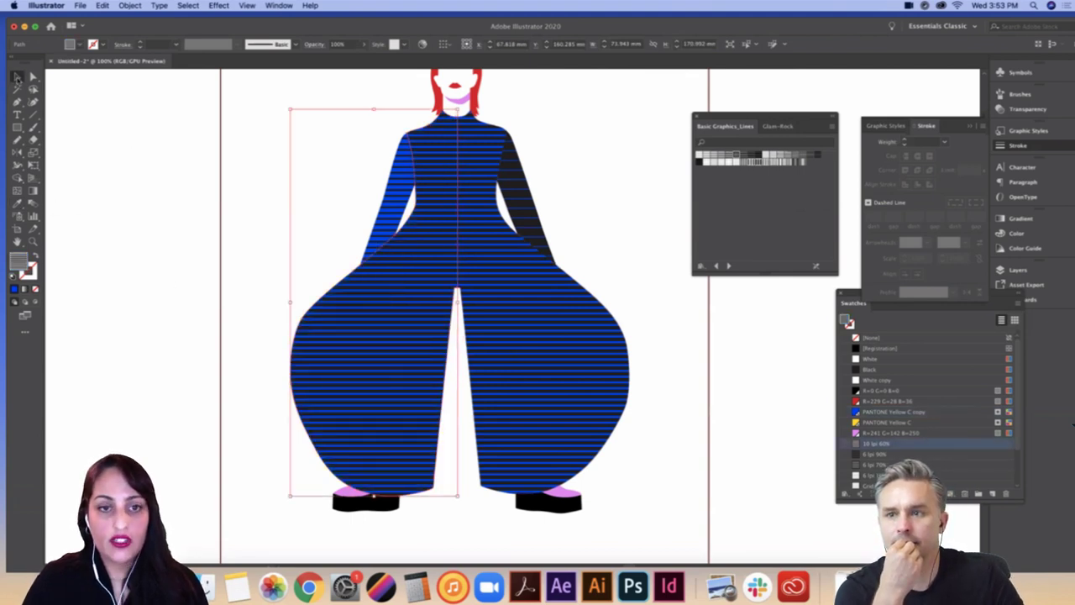
{"action": "left_click", "coordinate": [136, 140]}
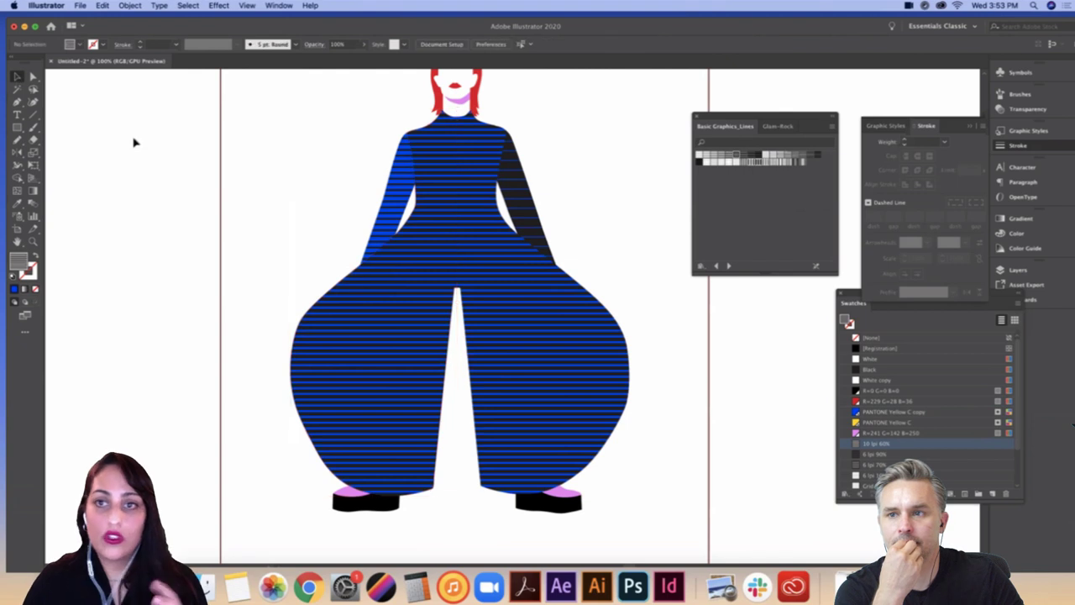
Step: Try rotating the left jumpsuit half's pattern 90° with Transform Patterns on and Transform Objects off, and undo the rotation
{"action": "left_click", "coordinate": [435, 369]}
{"action": "left_click", "coordinate": [127, 6]}
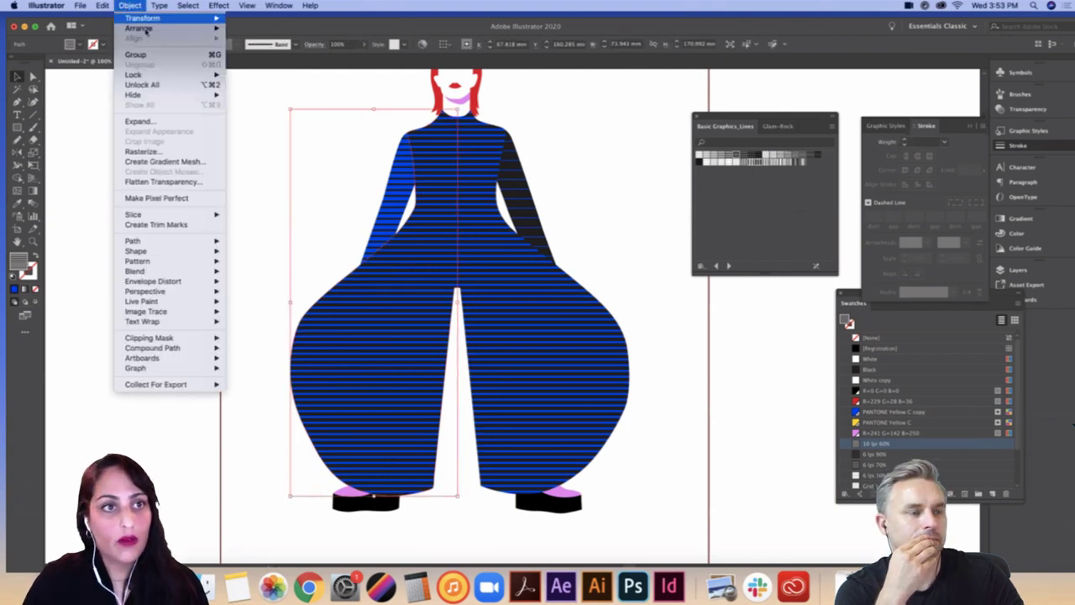
{"action": "left_click", "coordinate": [144, 28]}
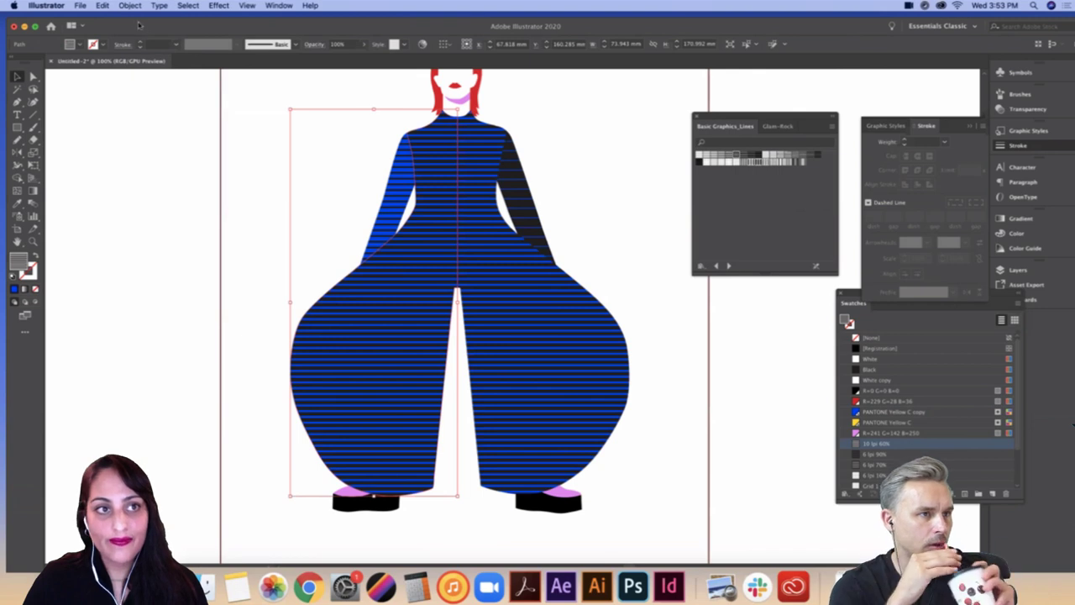
{"action": "left_click", "coordinate": [131, 7]}
{"action": "mouse_move", "coordinate": [139, 19]}
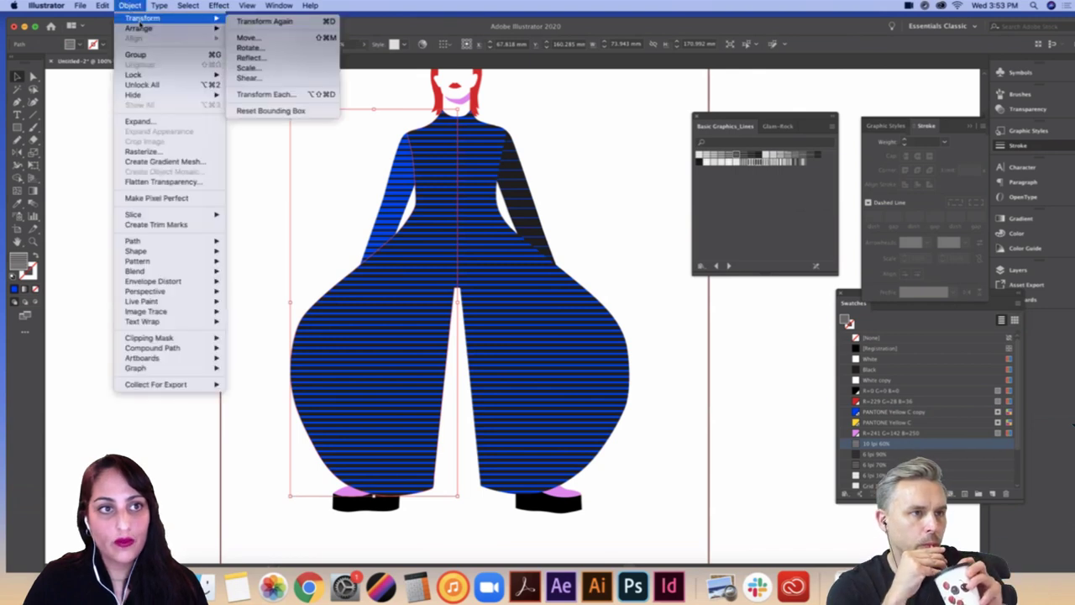
{"action": "left_click", "coordinate": [260, 49]}
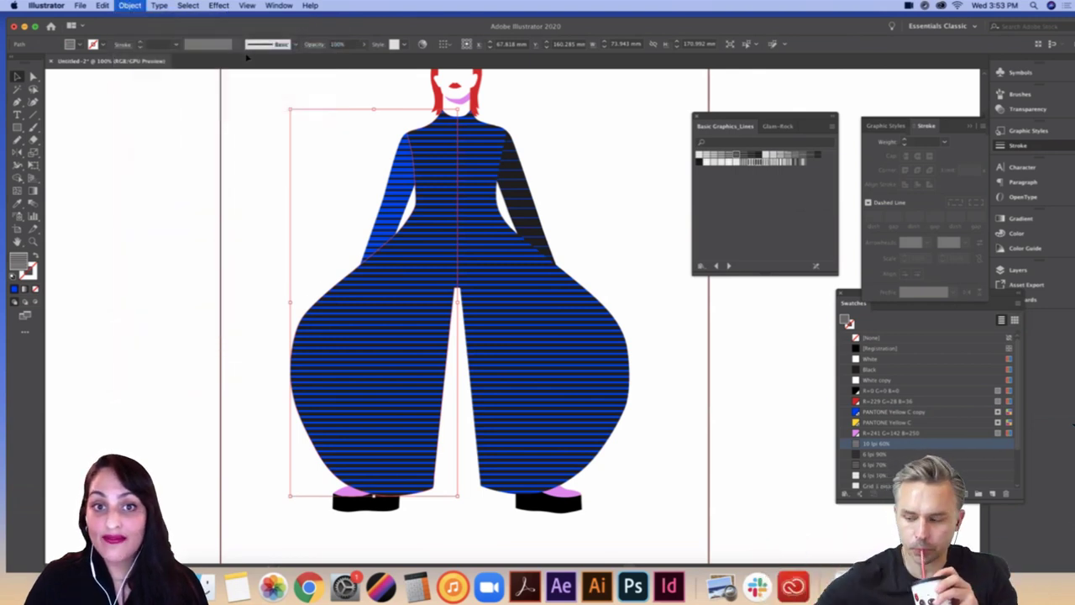
{"action": "left_click_drag", "start_coordinate": [713, 235], "coordinate": [720, 171]}
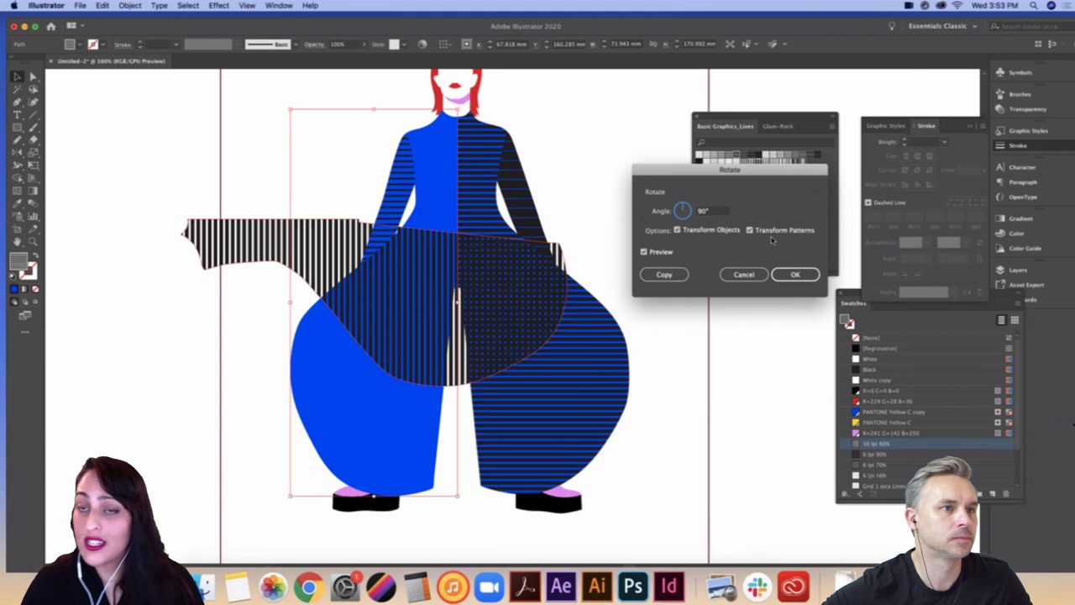
{"action": "left_click", "coordinate": [677, 230]}
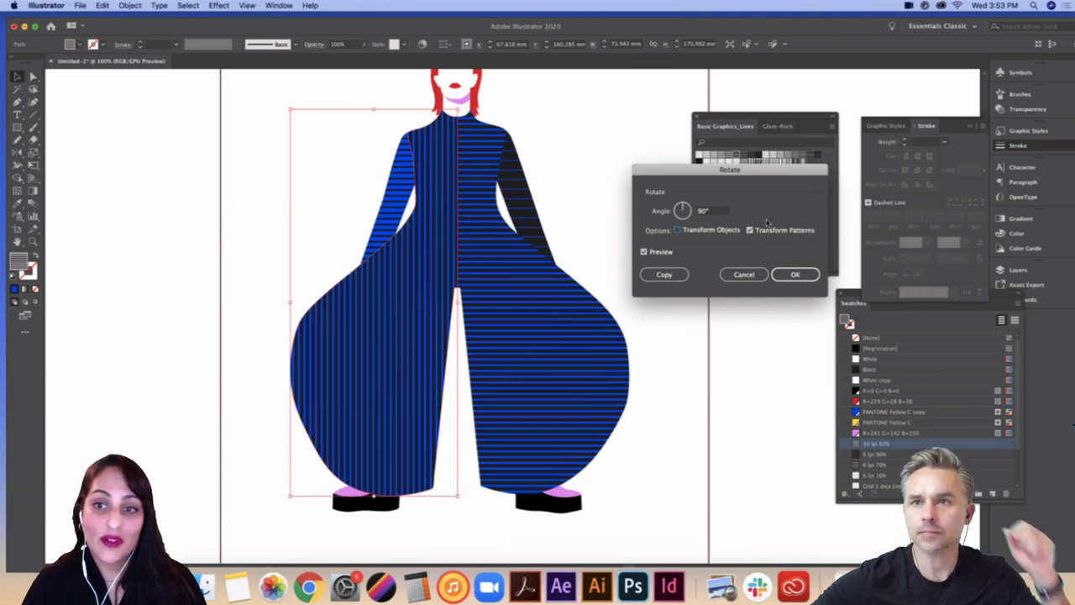
{"action": "left_click", "coordinate": [804, 276]}
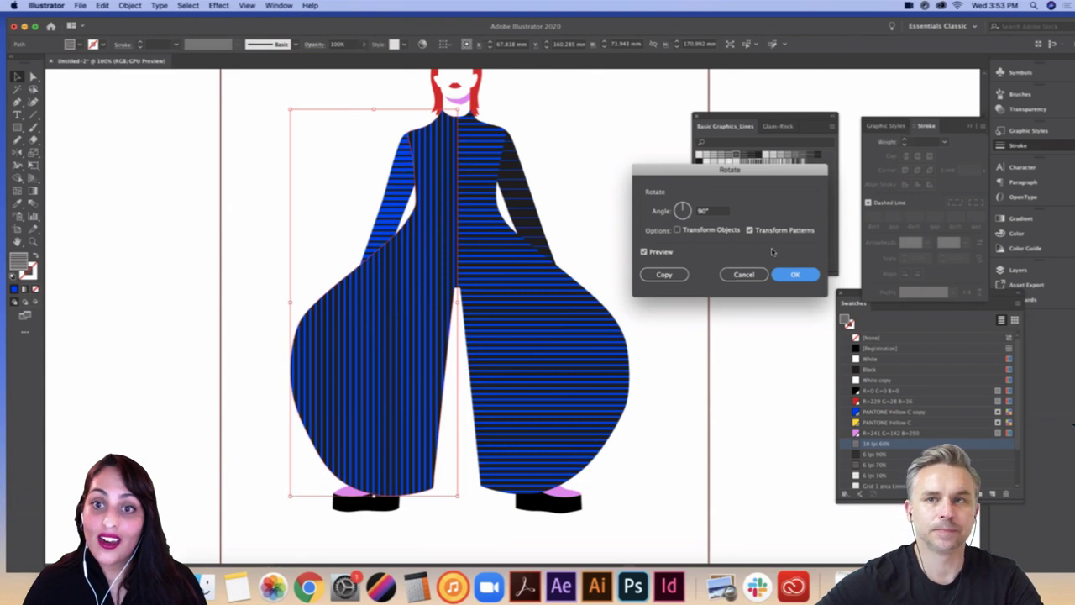
{"action": "left_click", "coordinate": [802, 275]}
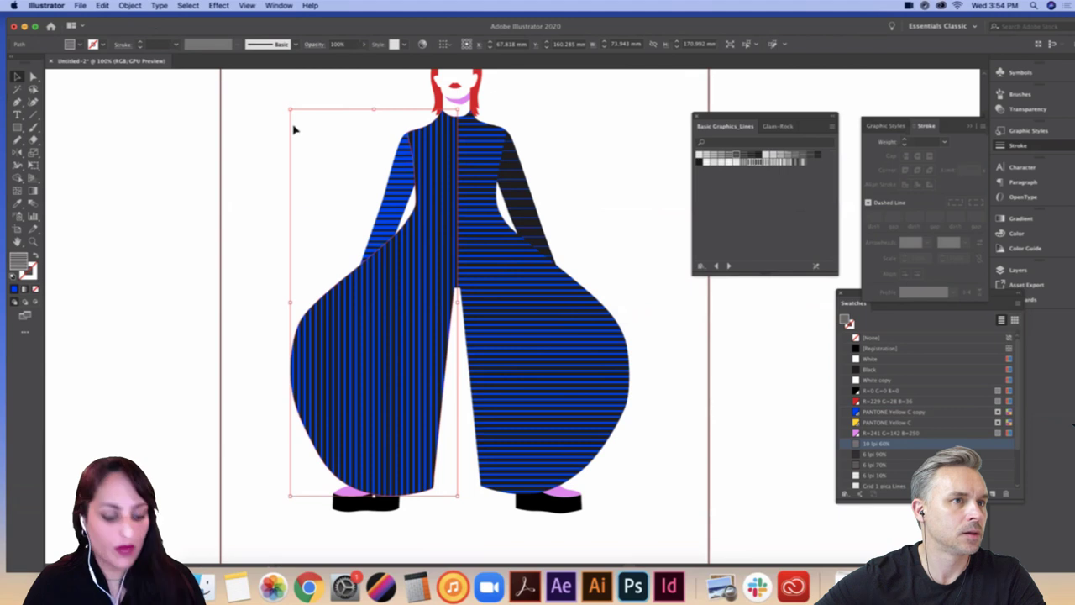
{"action": "key", "text": "cmd+z"}
Step: Rotate the left jumpsuit half's line pattern by 90° with Transform Patterns on and Transform Objects off
{"action": "left_click", "coordinate": [130, 6]}
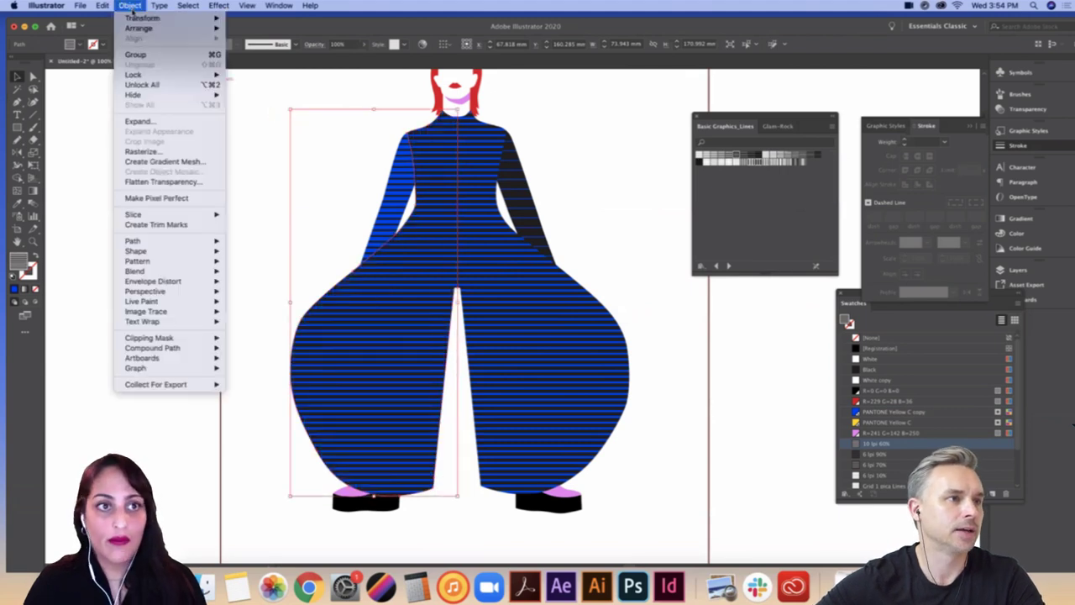
{"action": "mouse_move", "coordinate": [145, 17]}
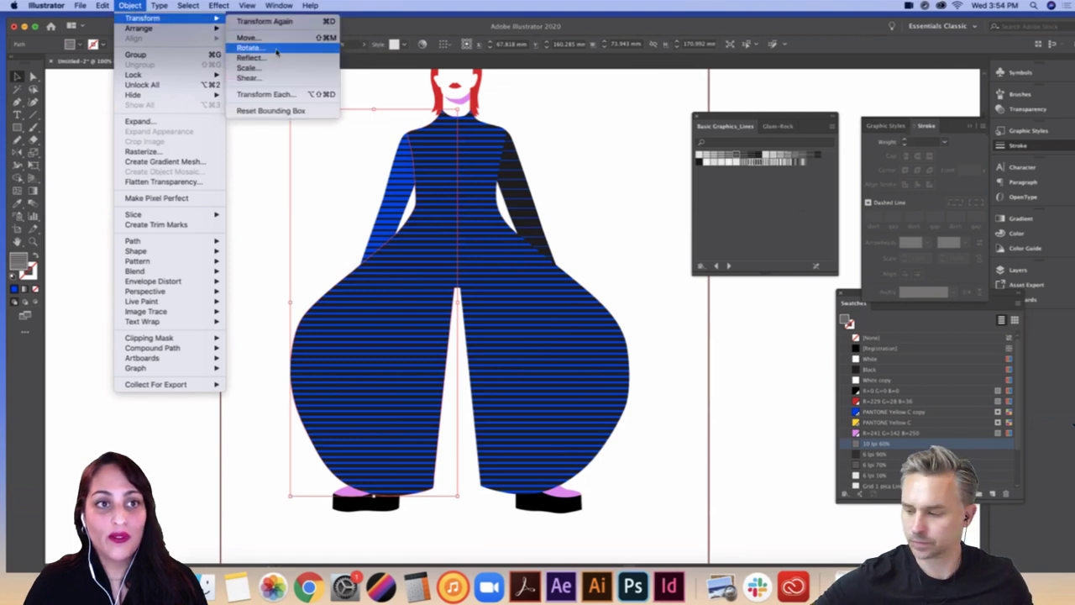
{"action": "left_click", "coordinate": [276, 52]}
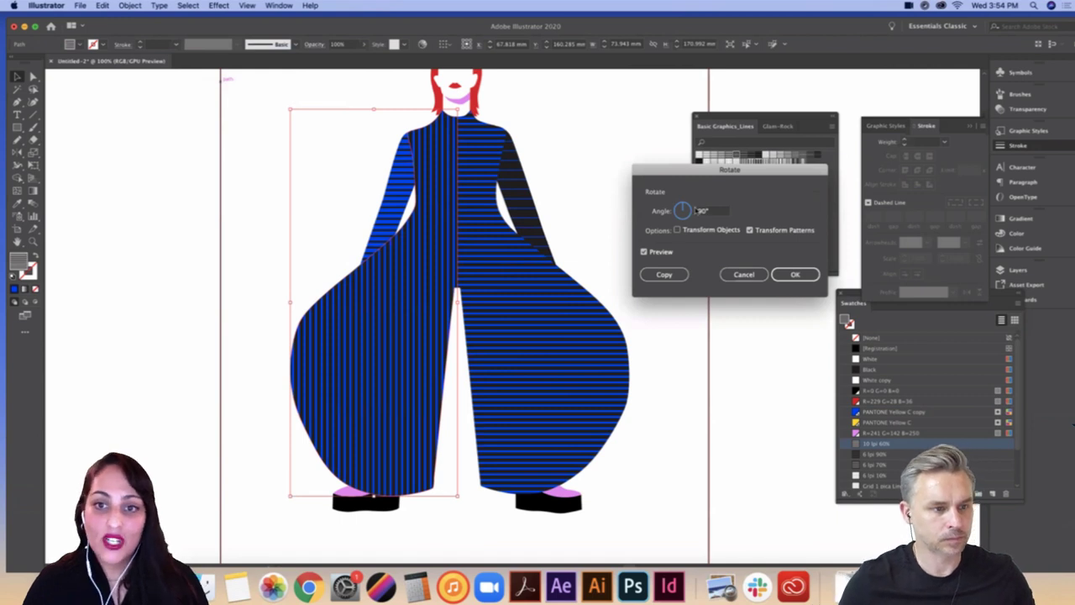
{"action": "left_click", "coordinate": [677, 230]}
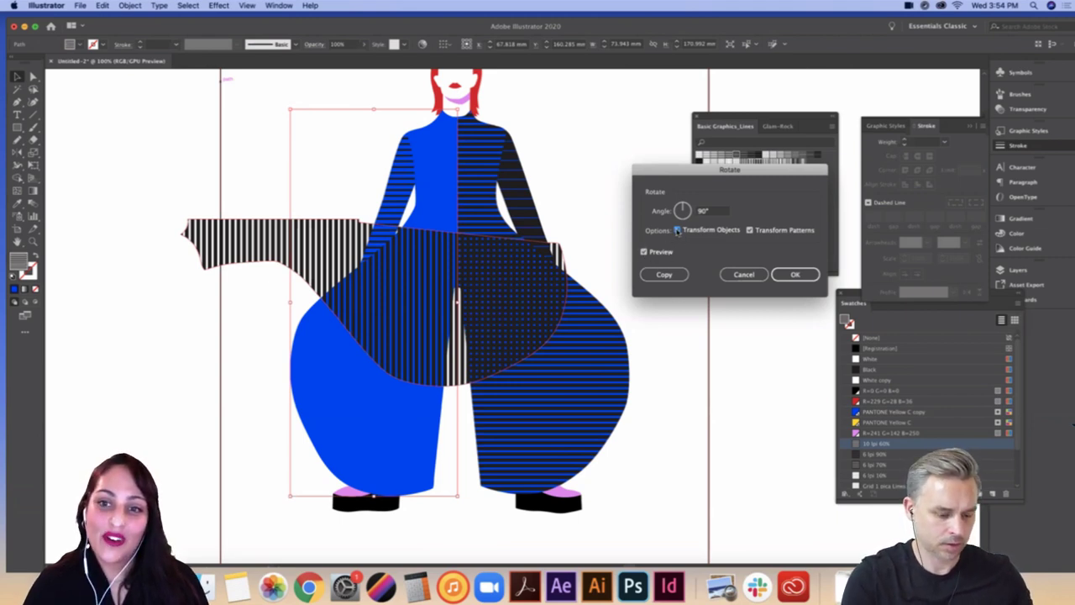
{"action": "left_click", "coordinate": [677, 230]}
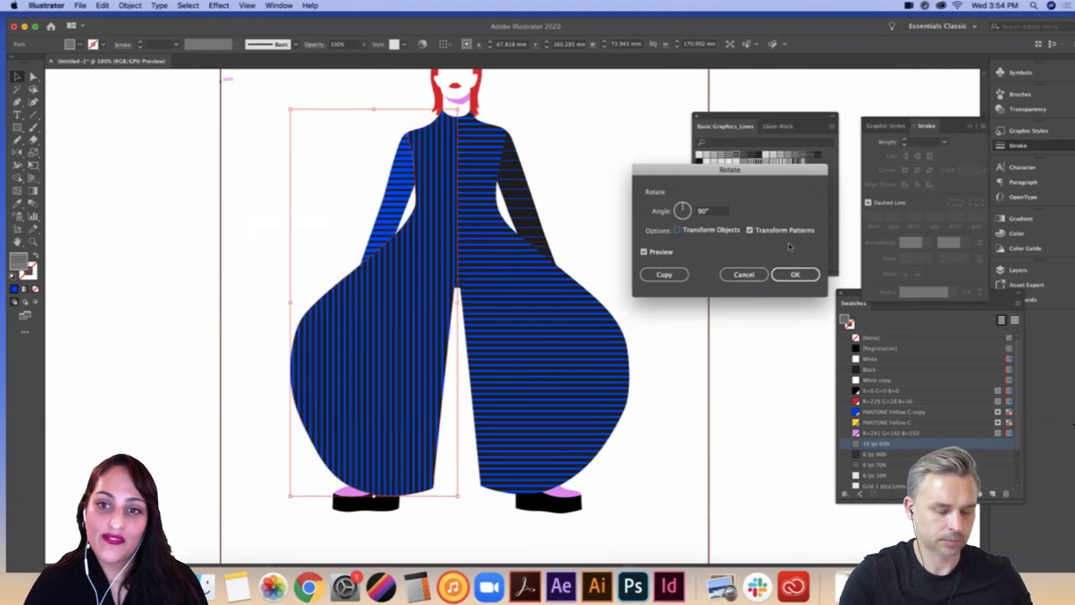
{"action": "mouse_move", "coordinate": [685, 207]}
{"action": "left_mouse_down"}
{"action": "mouse_move", "coordinate": [682, 224]}
{"action": "mouse_move", "coordinate": [677, 206]}
{"action": "left_mouse_up"}
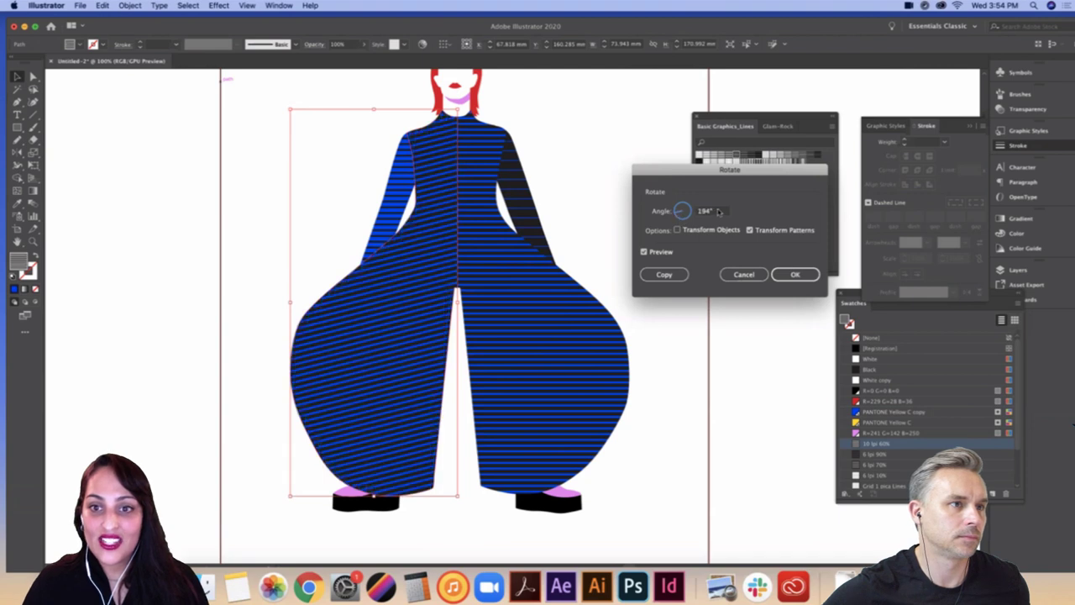
{"action": "left_click", "coordinate": [709, 211]}
{"action": "type", "text": "90"}
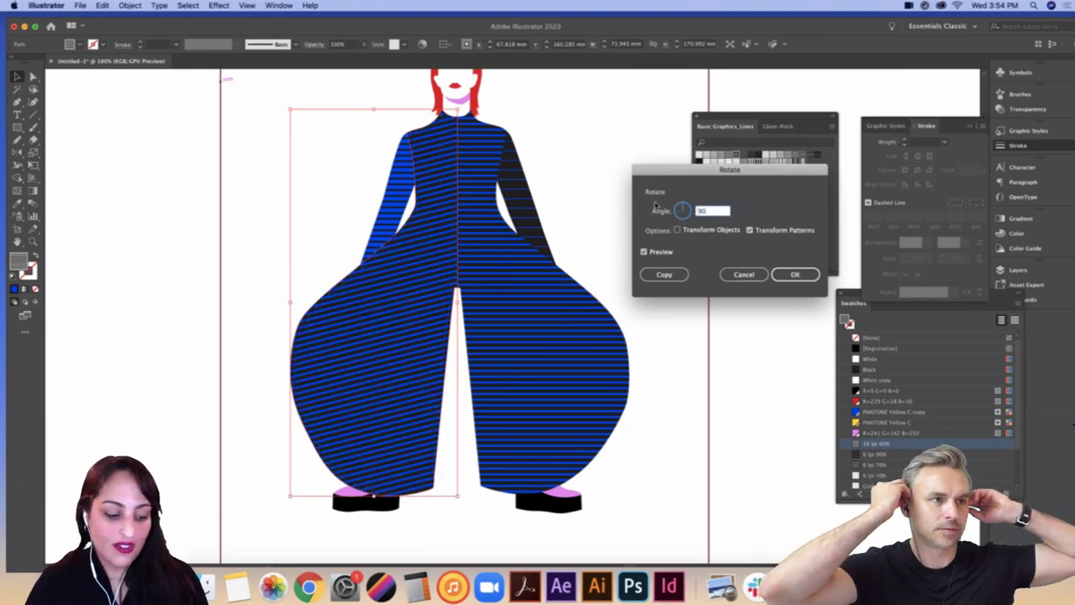
{"action": "key", "text": "Tab"}
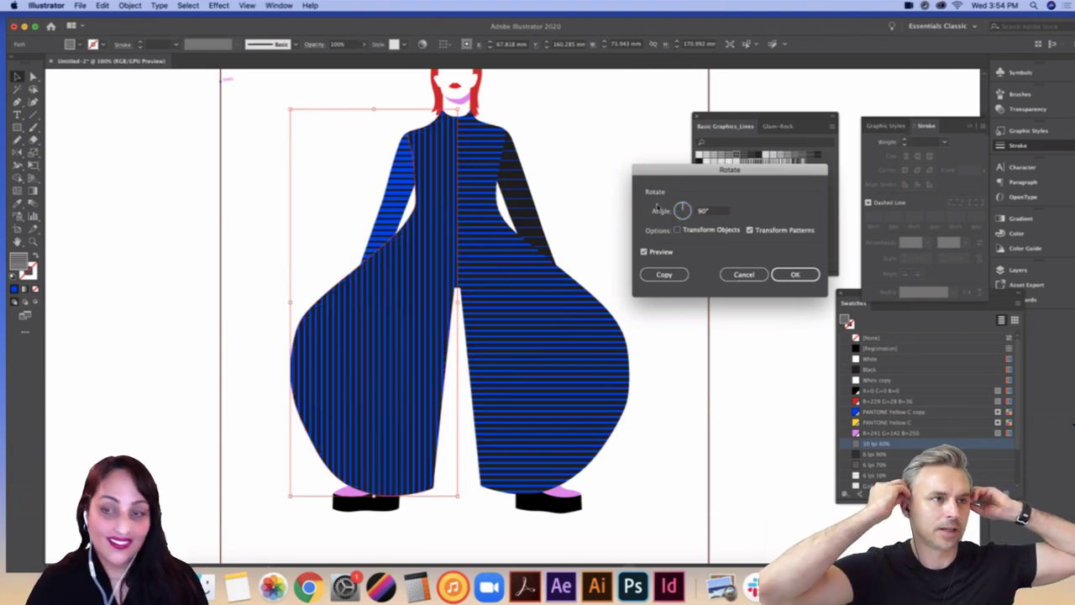
{"action": "left_click", "coordinate": [798, 275]}
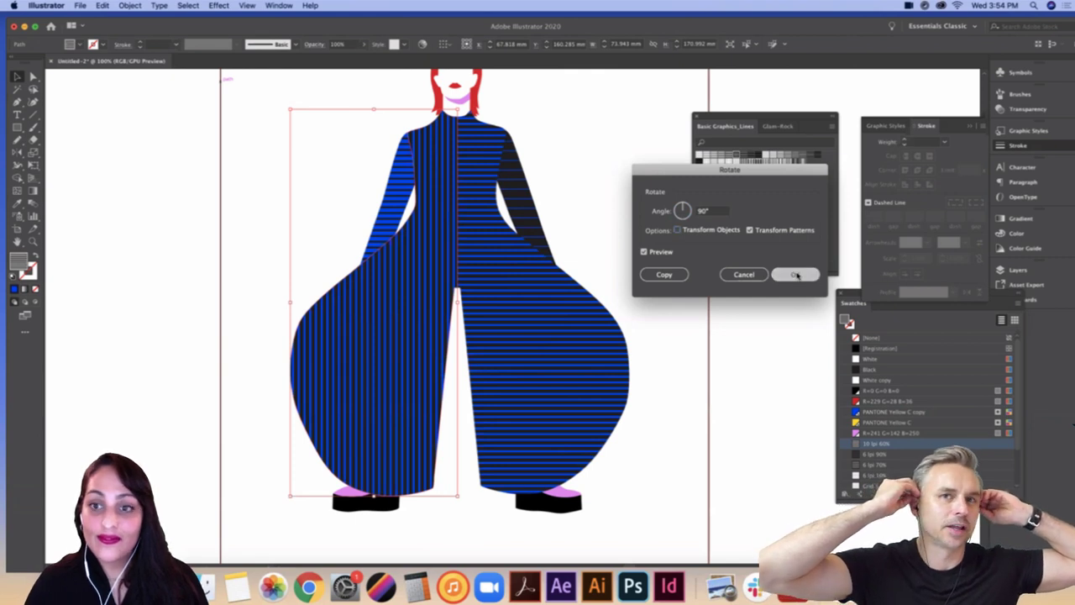
{"action": "left_click", "coordinate": [798, 276]}
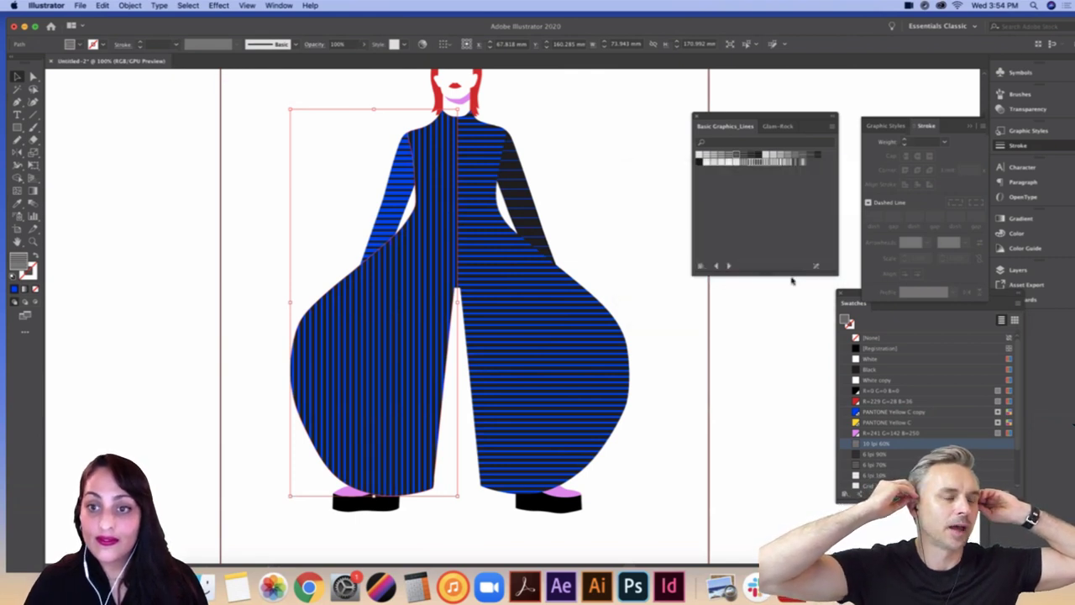
{"action": "left_click", "coordinate": [645, 229]}
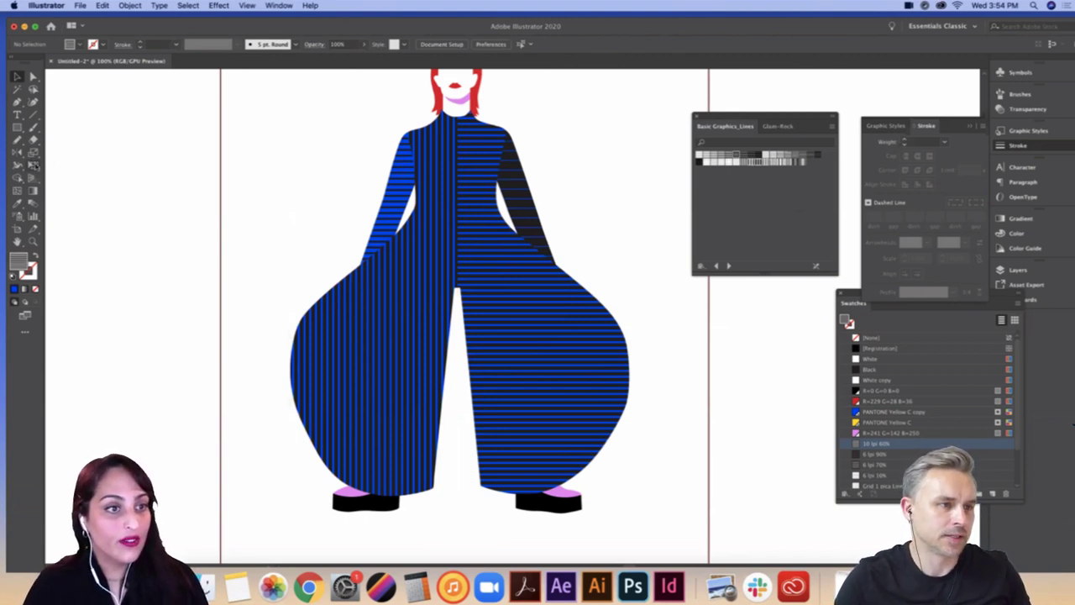
Step: Try rotating the left jumpsuit half's line pattern freehand with the Rotate tool
{"action": "left_click", "coordinate": [35, 171]}
{"action": "left_click", "coordinate": [34, 153]}
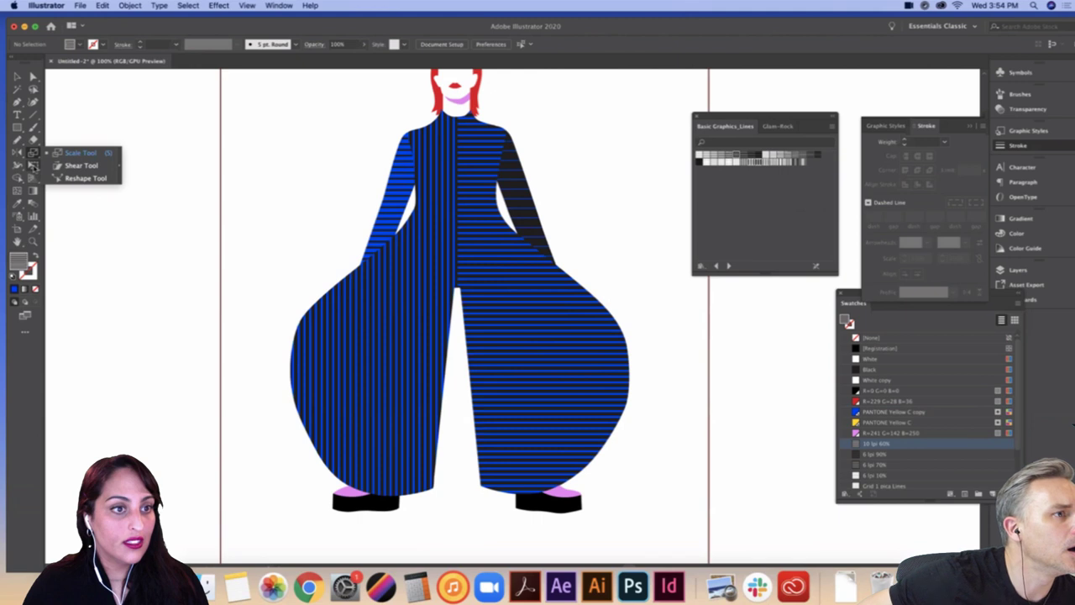
{"action": "left_click", "coordinate": [33, 165]}
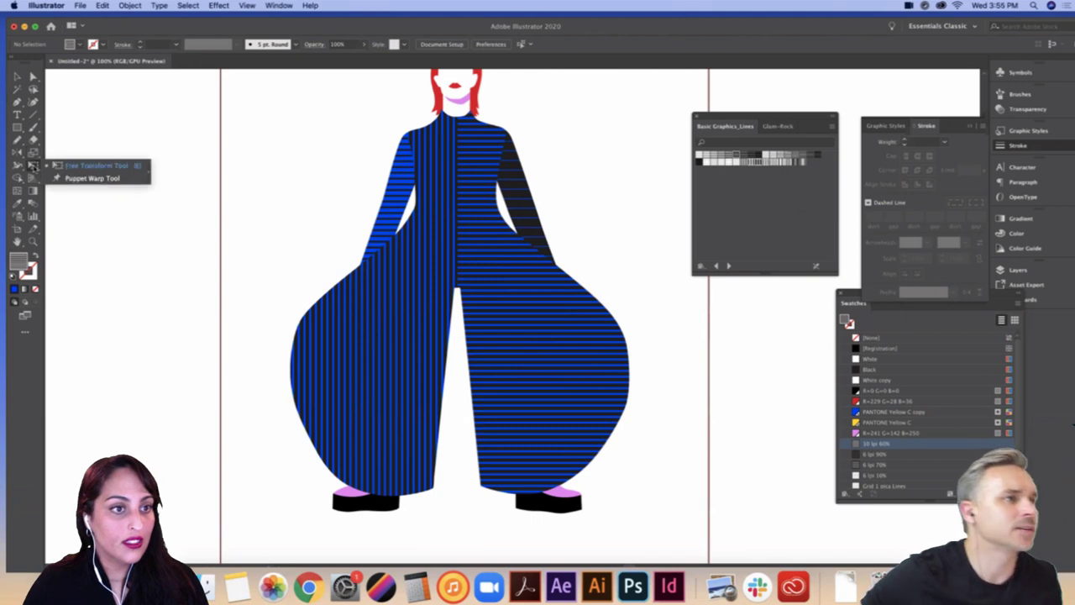
{"action": "left_click", "coordinate": [20, 153]}
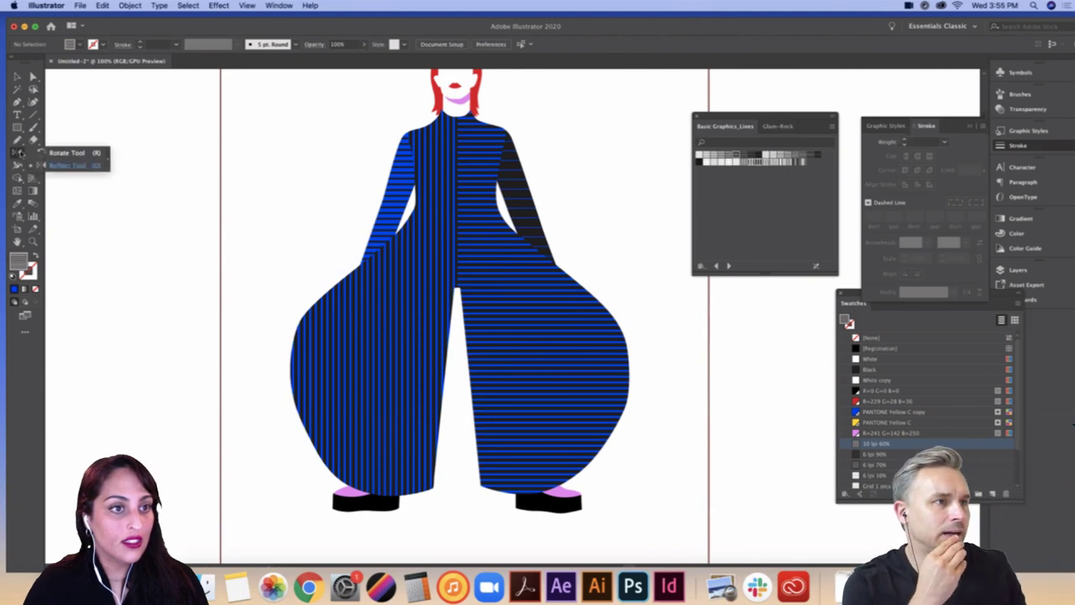
{"action": "left_click", "coordinate": [61, 153]}
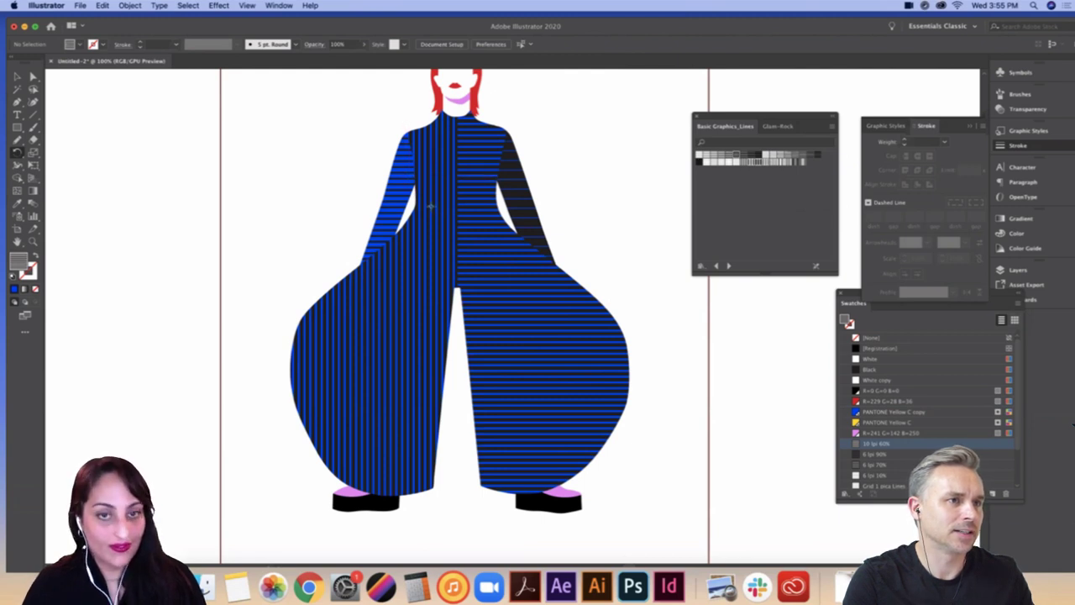
{"action": "left_click", "coordinate": [17, 76]}
{"action": "left_click", "coordinate": [424, 181]}
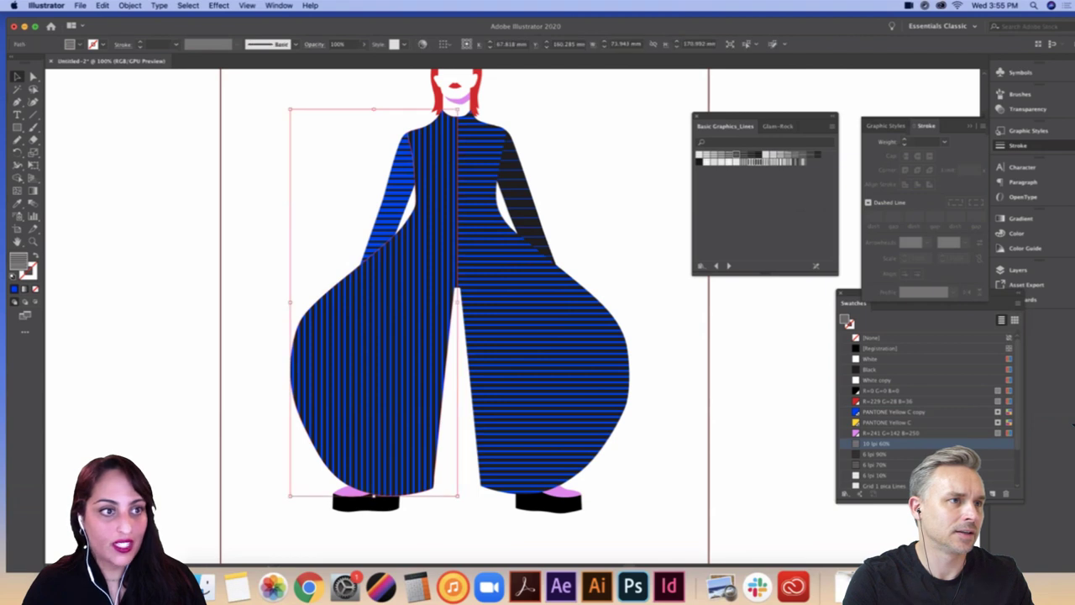
{"action": "key", "text": "q"}
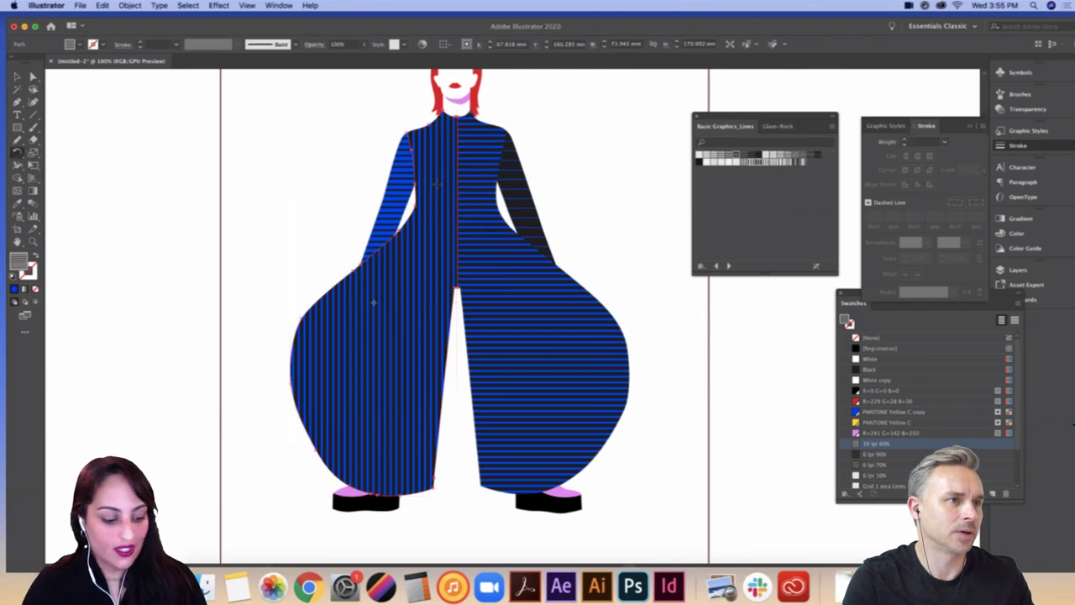
{"action": "mouse_move", "coordinate": [437, 183]}
{"action": "left_mouse_down"}
{"action": "mouse_move", "coordinate": [411, 180]}
{"action": "mouse_move", "coordinate": [438, 173]}
{"action": "left_mouse_up"}
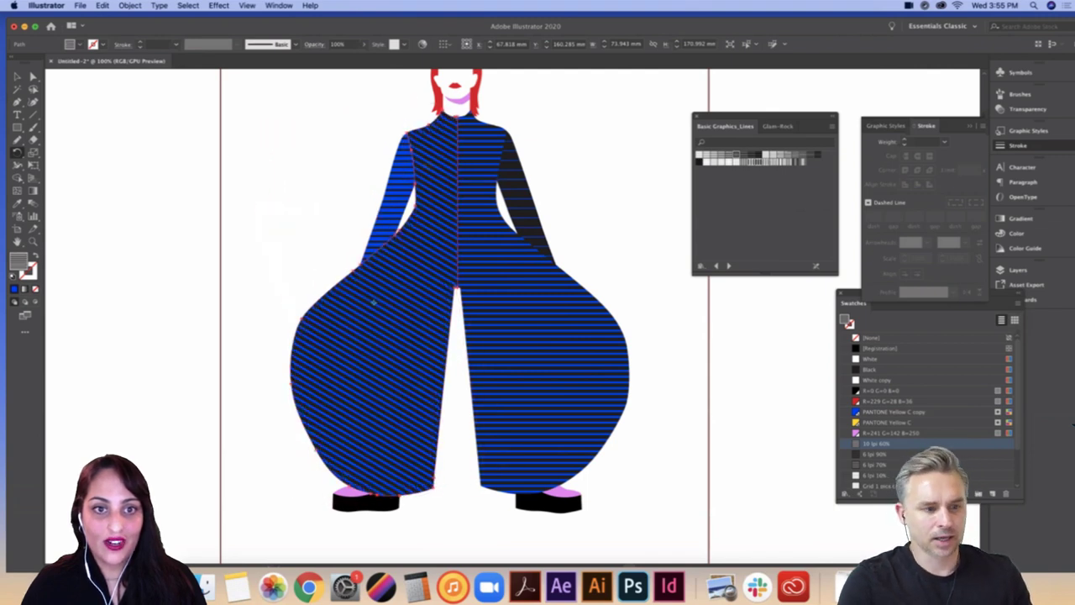
{"action": "left_click_drag", "start_coordinate": [401, 208], "coordinate": [353, 202]}
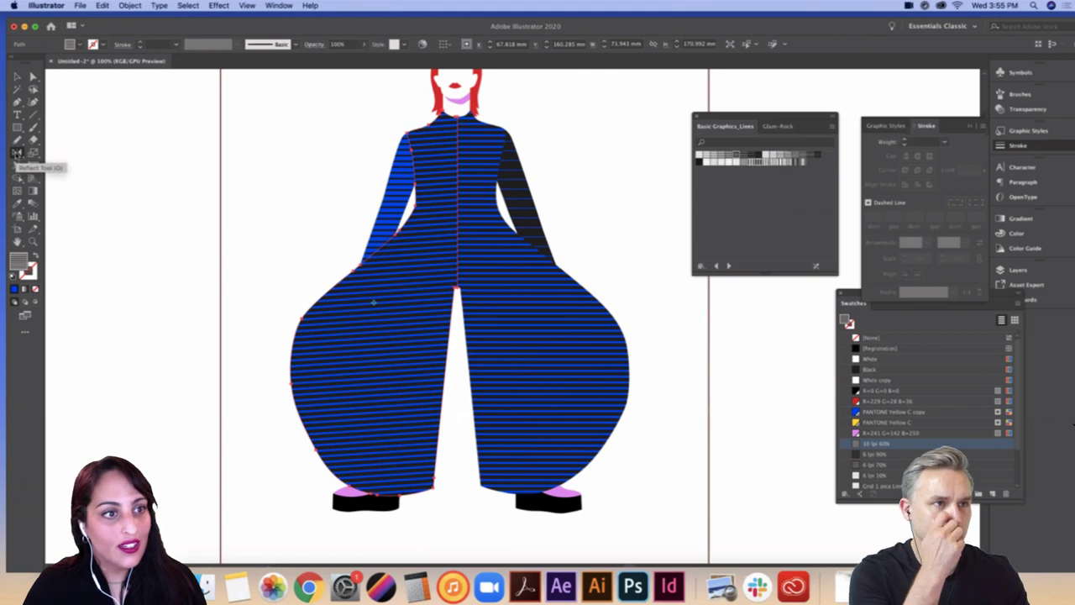
Step: Open the Rotate options for the left jumpsuit half, cancel them, and undo the freehand pattern rotations
{"action": "left_click", "coordinate": [16, 153]}
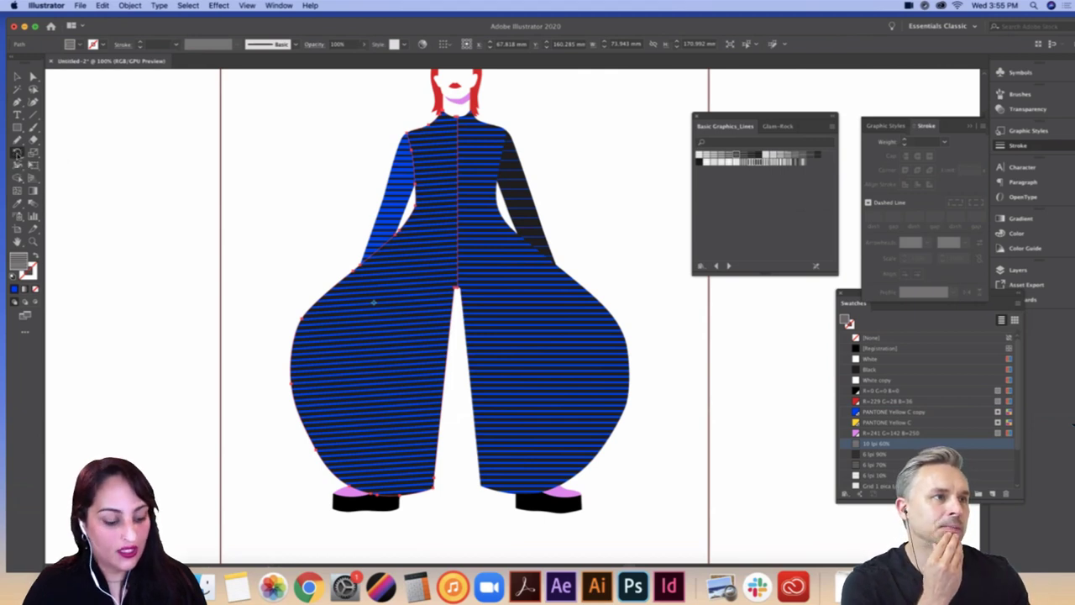
{"action": "double_click", "coordinate": [17, 154]}
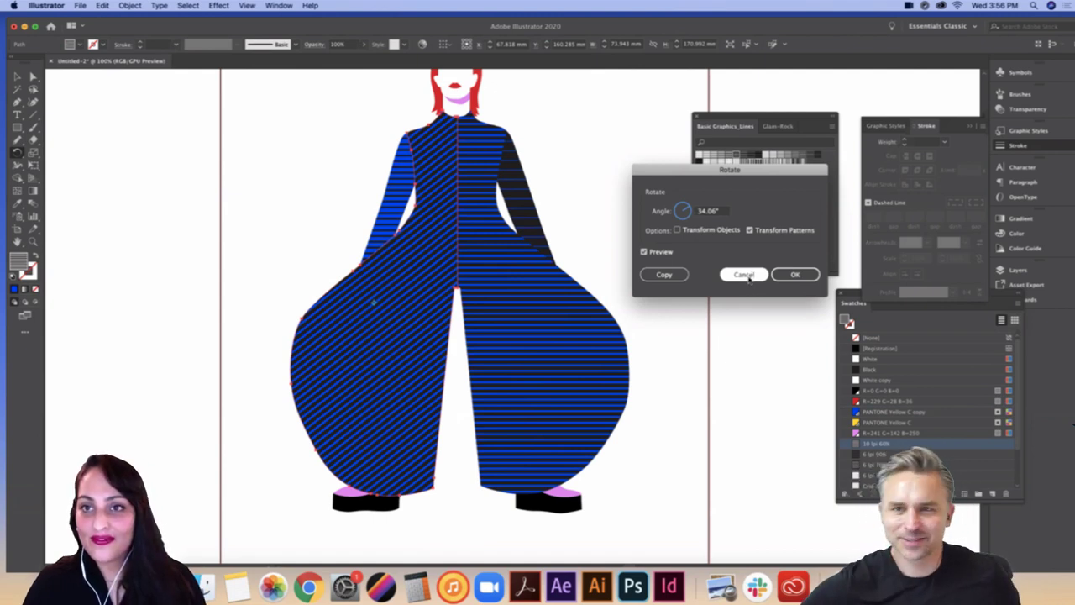
{"action": "left_click", "coordinate": [747, 275]}
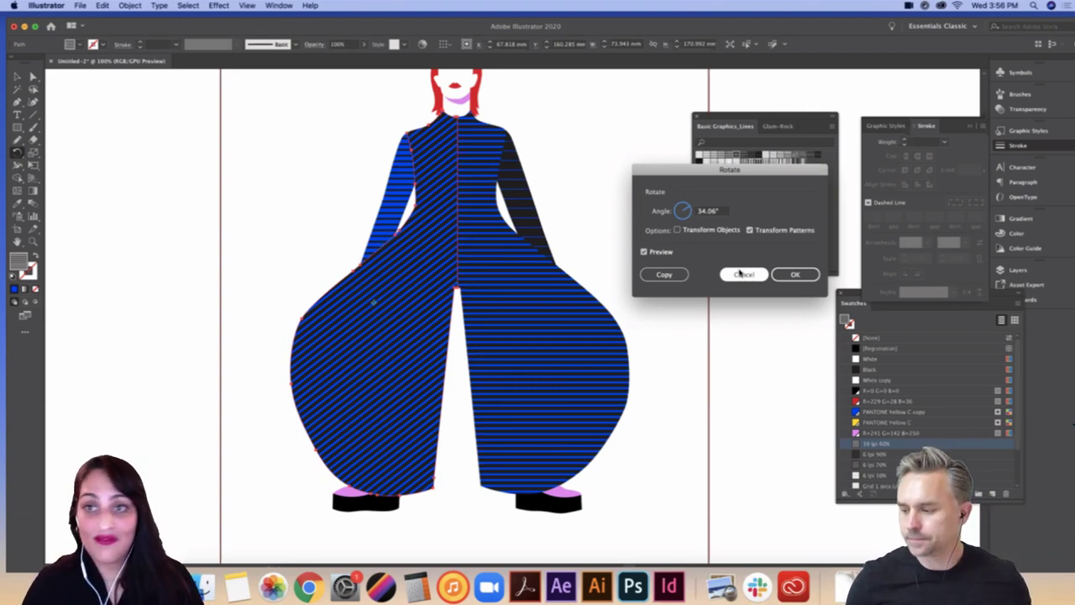
{"action": "left_click", "coordinate": [747, 275]}
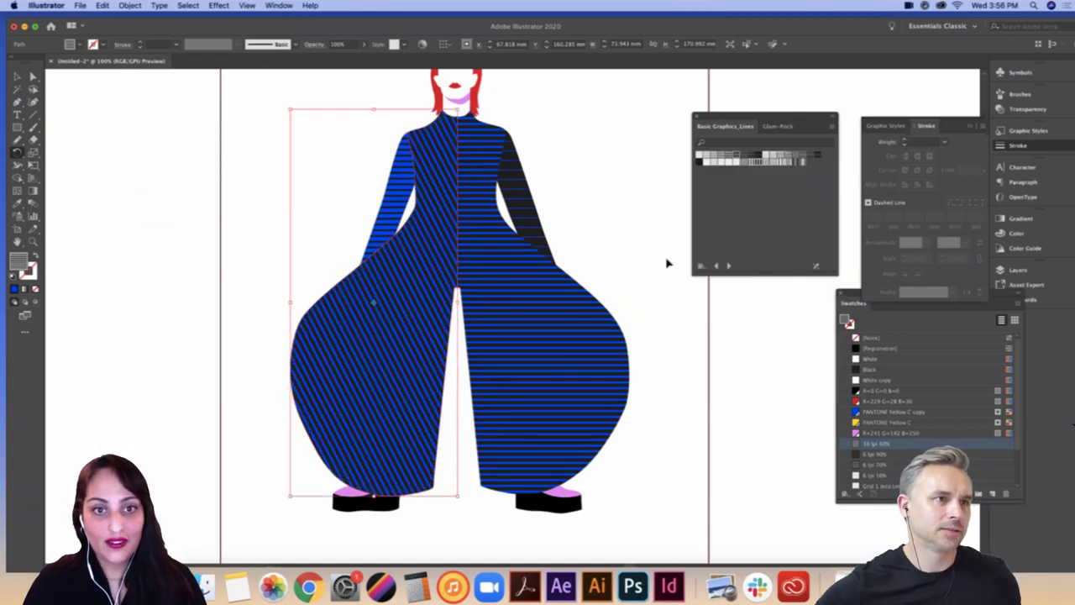
{"action": "left_click", "coordinate": [664, 261]}
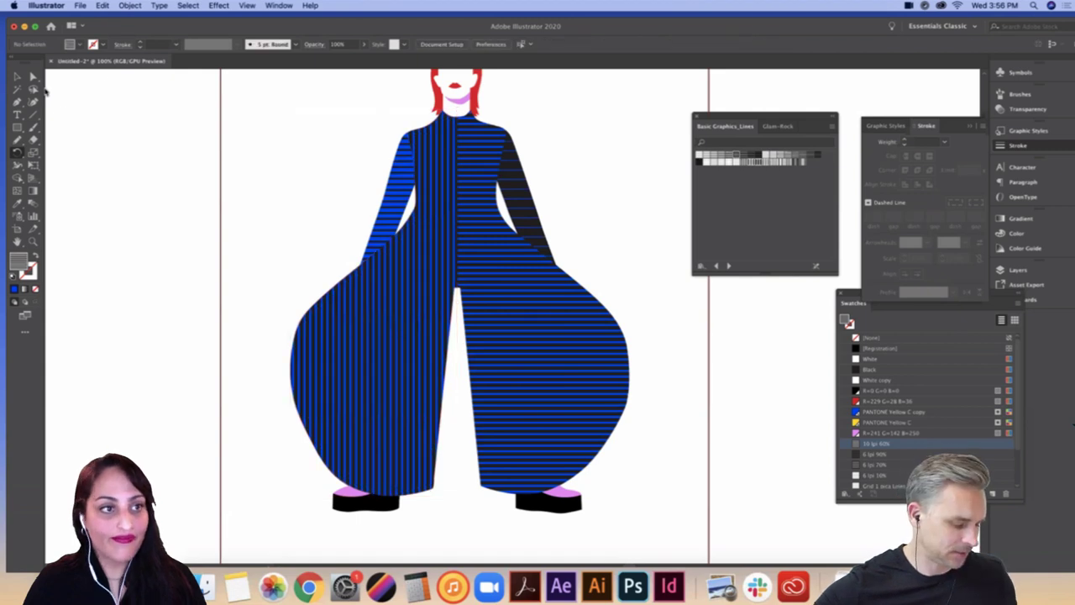
Step: Cover the whole artboard with a red 215.9 × 279.4 mm rectangle without a stroke and send it behind the figure
{"action": "left_click", "coordinate": [17, 76]}
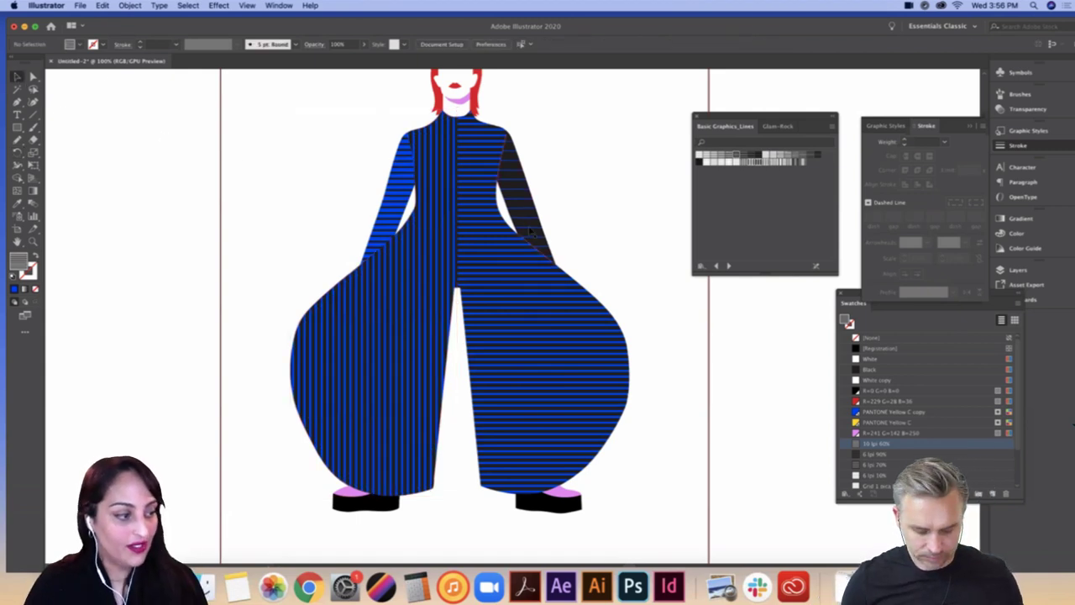
{"action": "scroll", "coordinate": [592, 195], "scroll_direction": "down", "scroll_amount": 3}
{"action": "scroll", "coordinate": [592, 195], "scroll_direction": "up", "scroll_amount": 3}
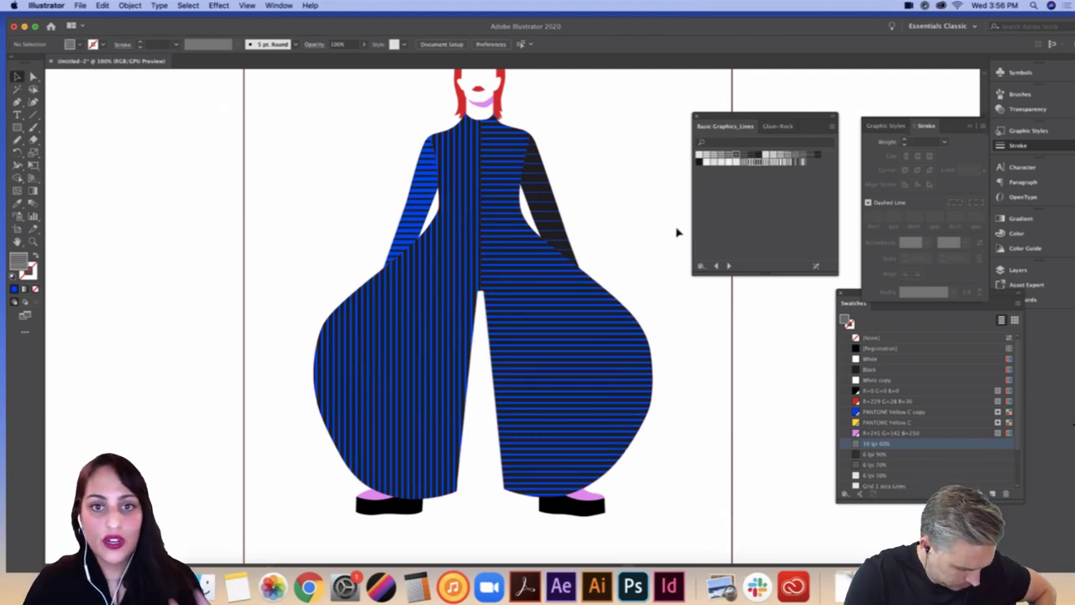
{"action": "key", "text": "super+minus"}
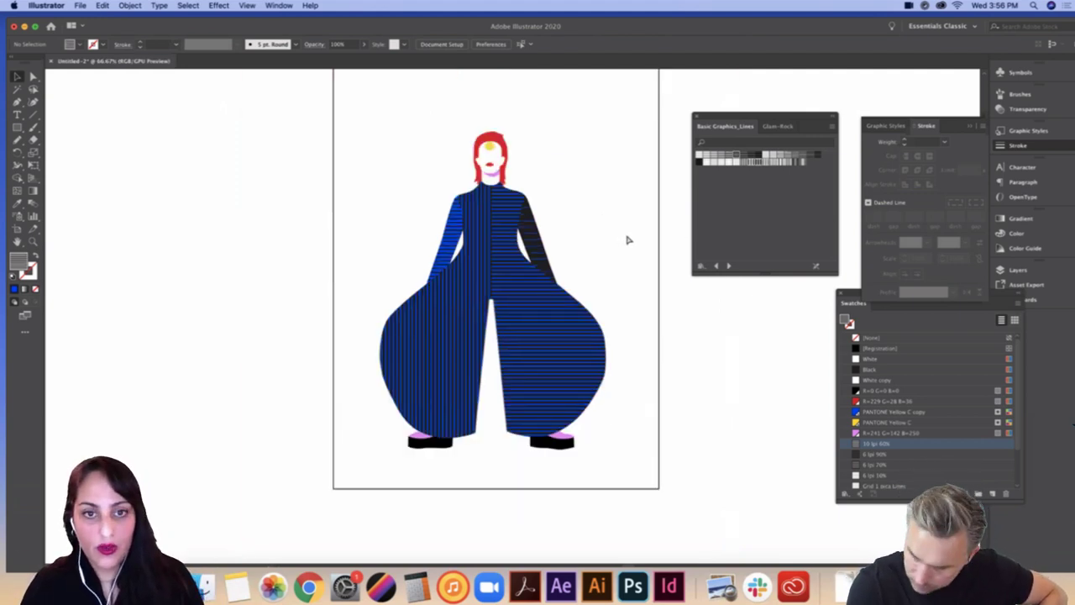
{"action": "scroll", "coordinate": [614, 211], "scroll_direction": "right", "scroll_amount": 3}
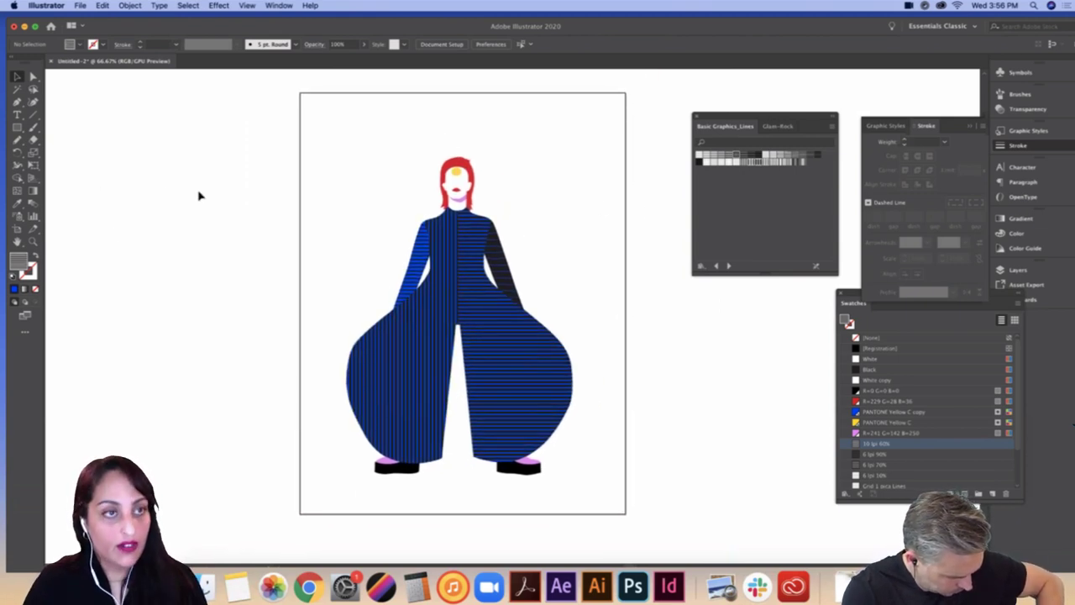
{"action": "left_click", "coordinate": [17, 126]}
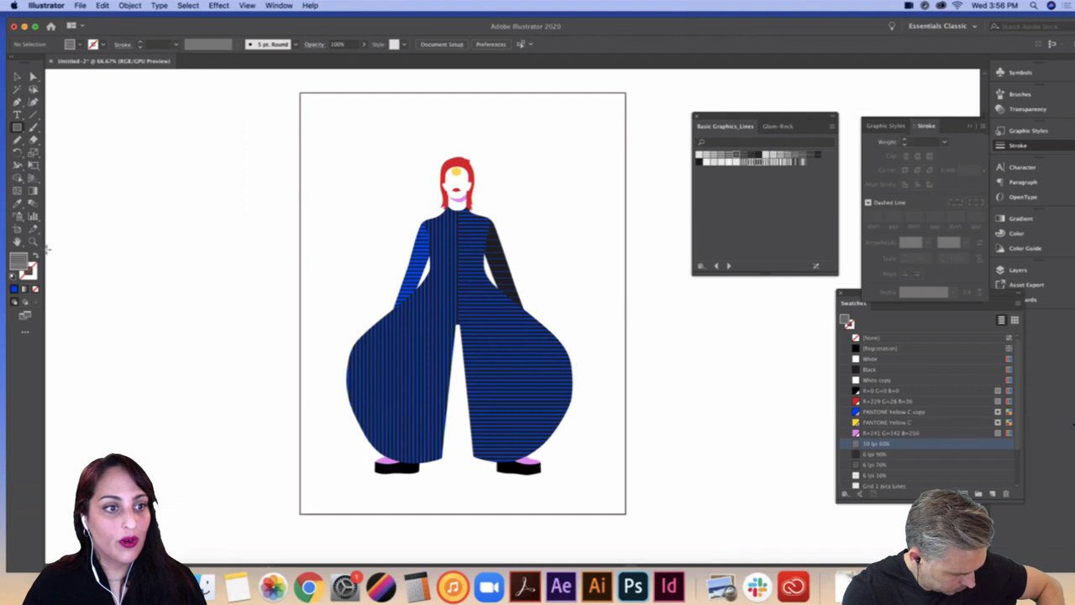
{"action": "left_click", "coordinate": [912, 401]}
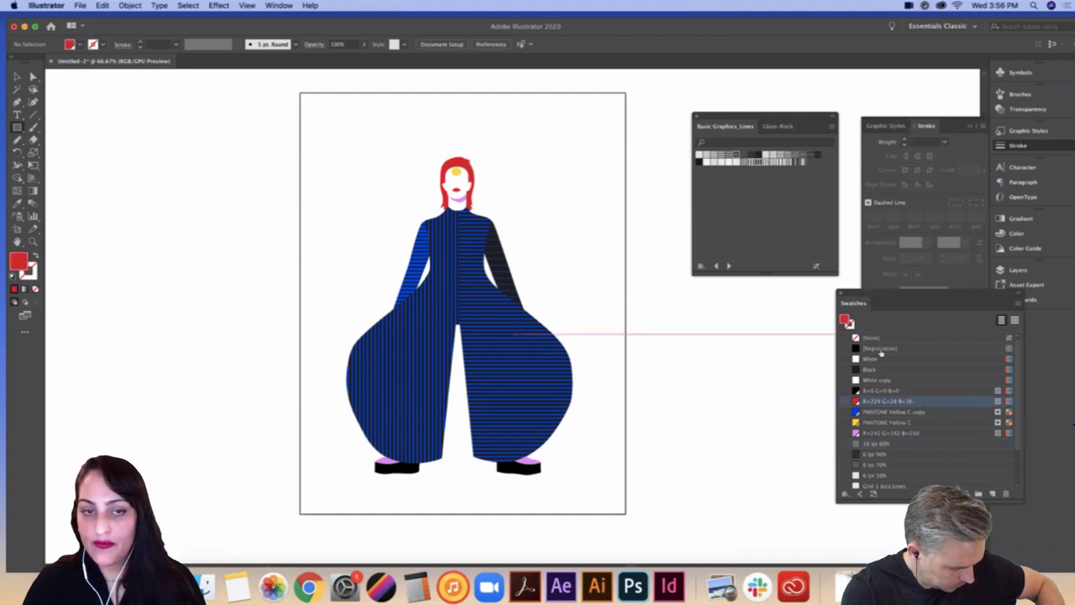
{"action": "left_click_drag", "start_coordinate": [300, 92], "coordinate": [625, 514]}
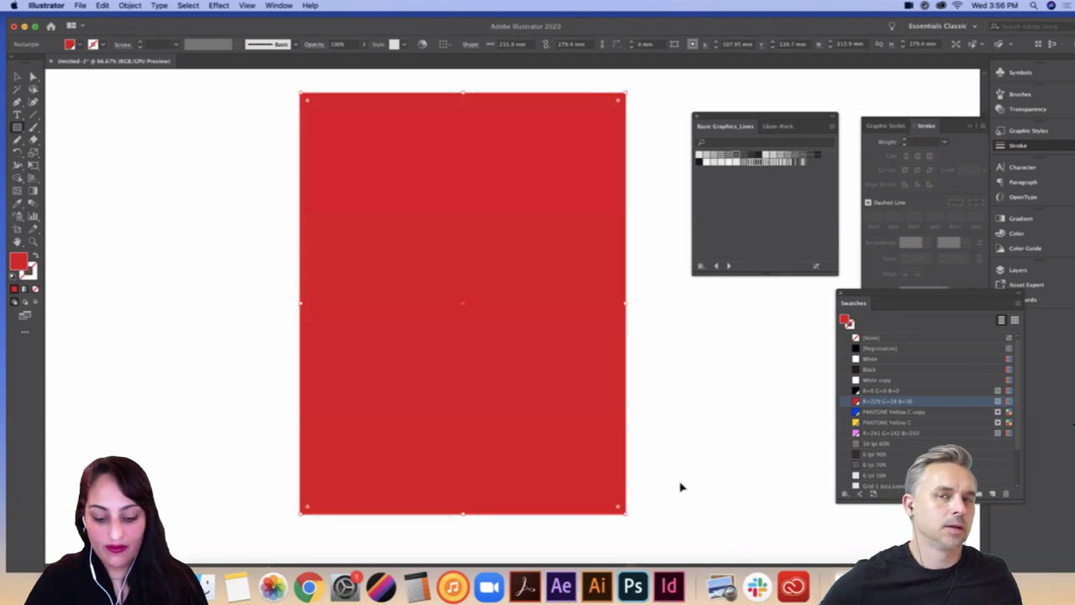
{"action": "key", "text": "super+shift+bracketleft"}
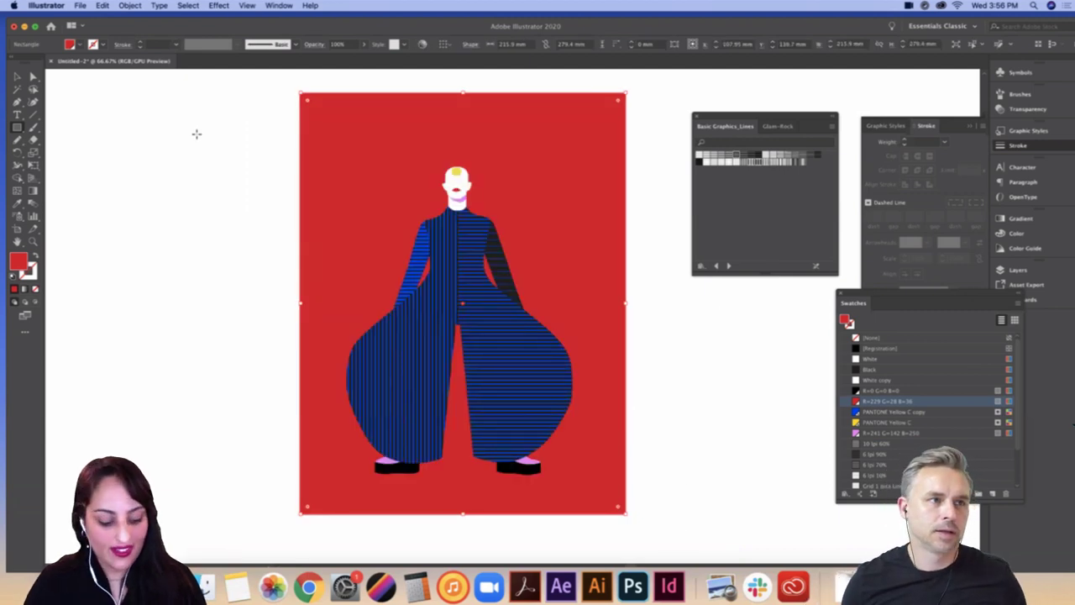
{"action": "key", "text": "v"}
{"action": "left_click", "coordinate": [217, 179]}
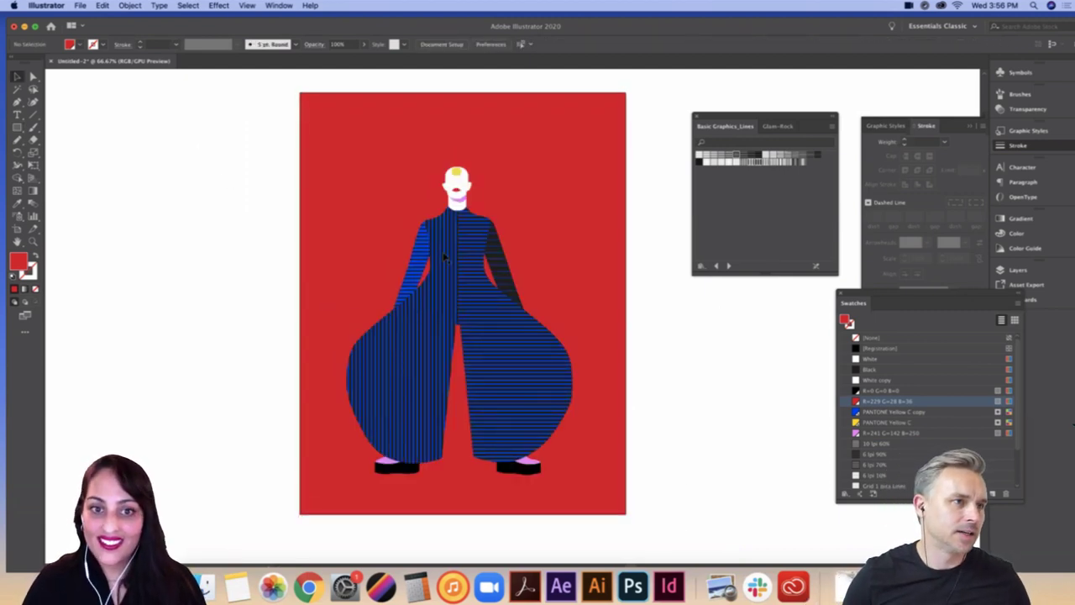
Step: Fill the figure's hair with the pink R=241 G=142 B=250 swatch
{"action": "scroll", "coordinate": [715, 384], "scroll_direction": "down", "scroll_amount": 1}
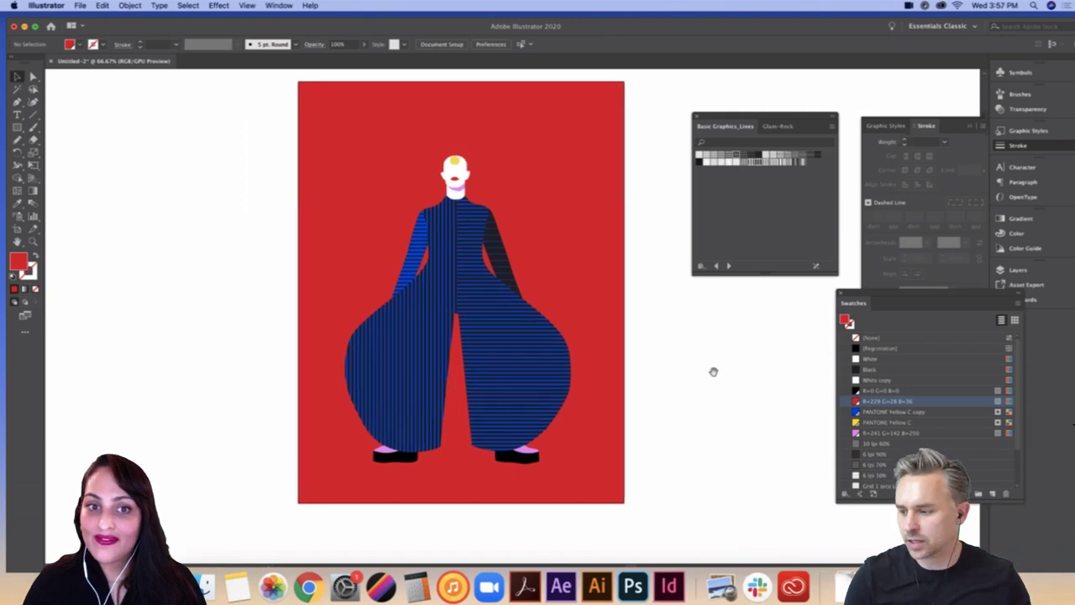
{"action": "left_click", "coordinate": [466, 160]}
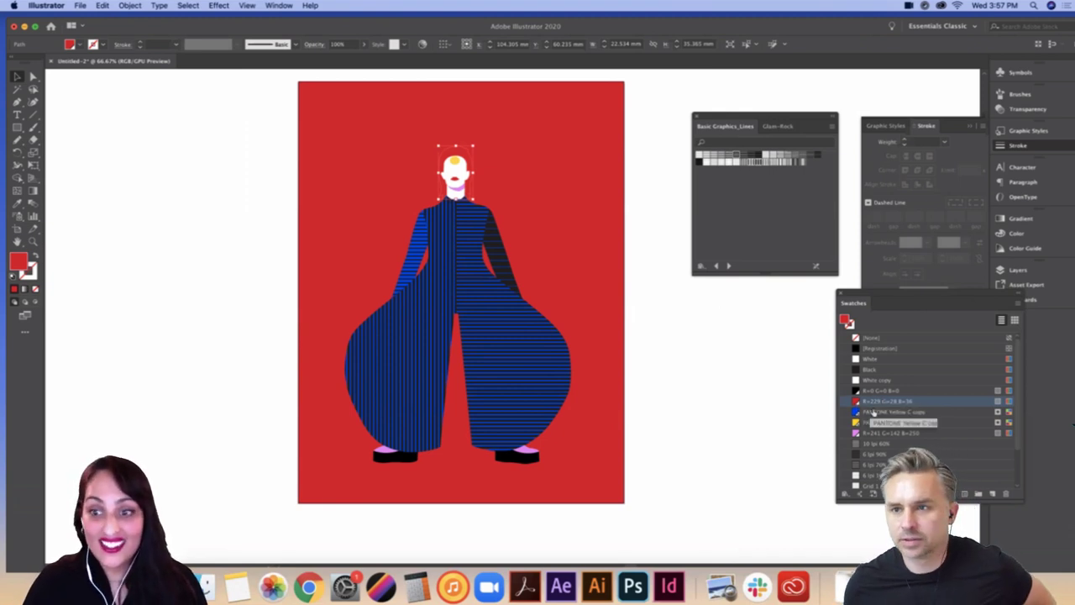
{"action": "left_click", "coordinate": [856, 432]}
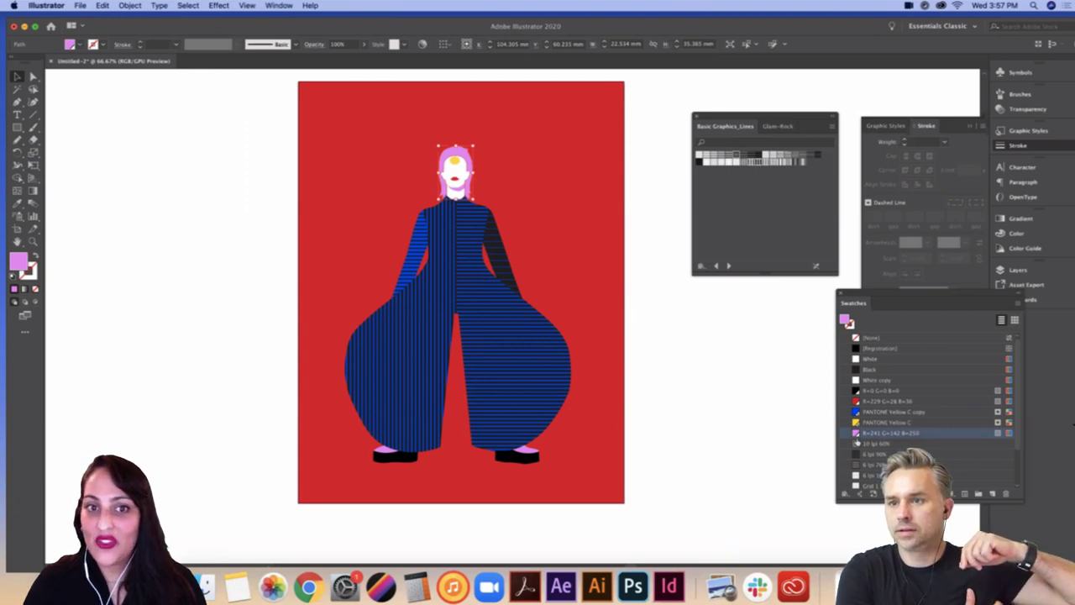
{"action": "left_click", "coordinate": [790, 439]}
{"action": "scroll", "coordinate": [751, 389], "scroll_direction": "up", "scroll_amount": 1}
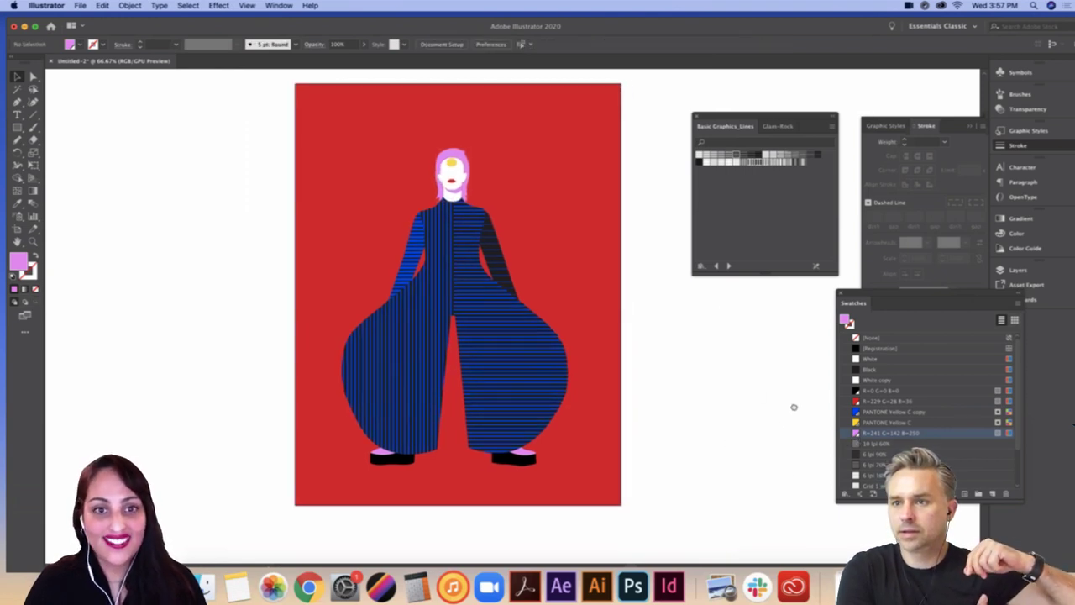
Step: Fill both shoe soles with the blue PANTONE Yellow C copy swatch and open the Basic Graphics_Dots pattern library
{"action": "left_click", "coordinate": [514, 465]}
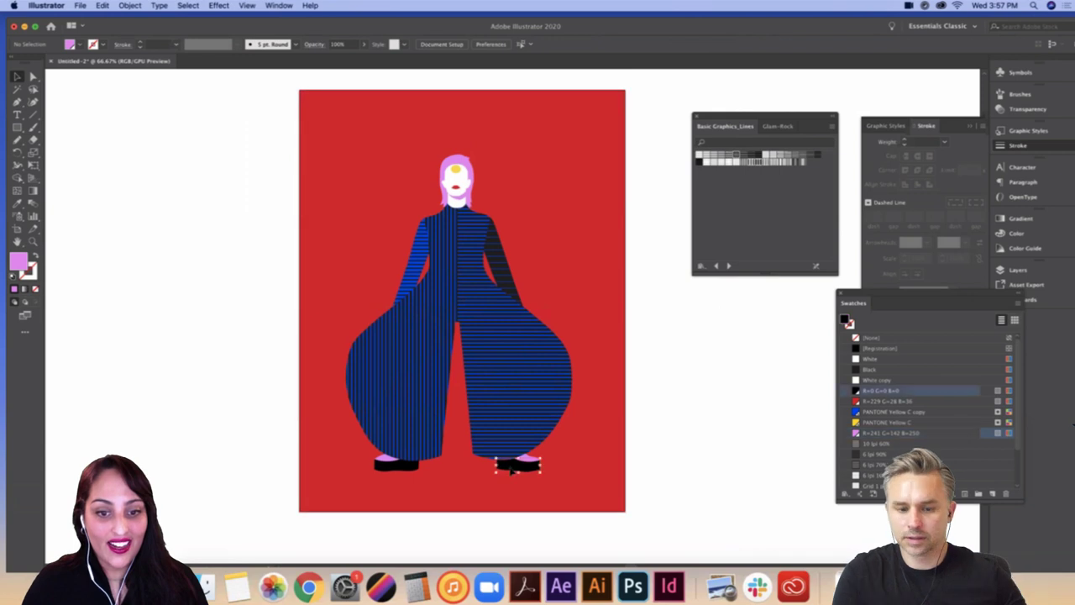
{"action": "left_click", "coordinate": [405, 471], "text": "shift"}
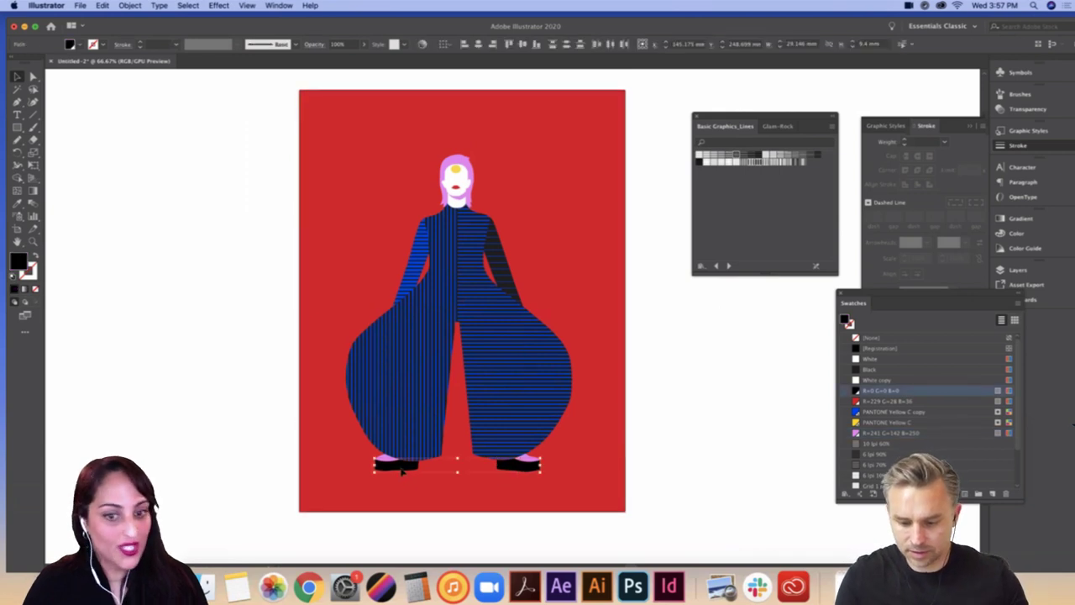
{"action": "left_click", "coordinate": [882, 413]}
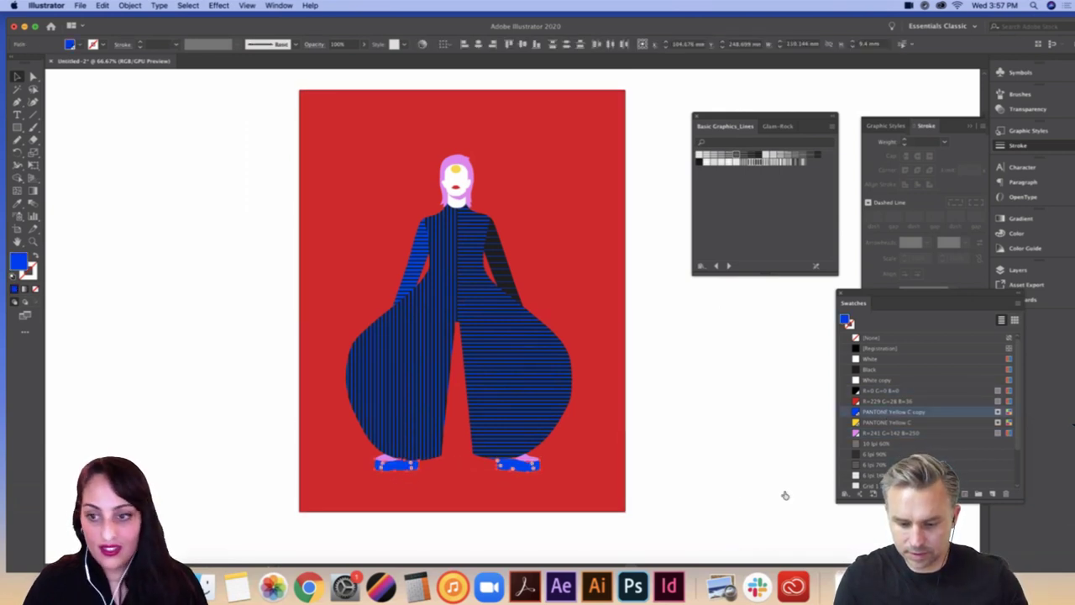
{"action": "left_click", "coordinate": [716, 265]}
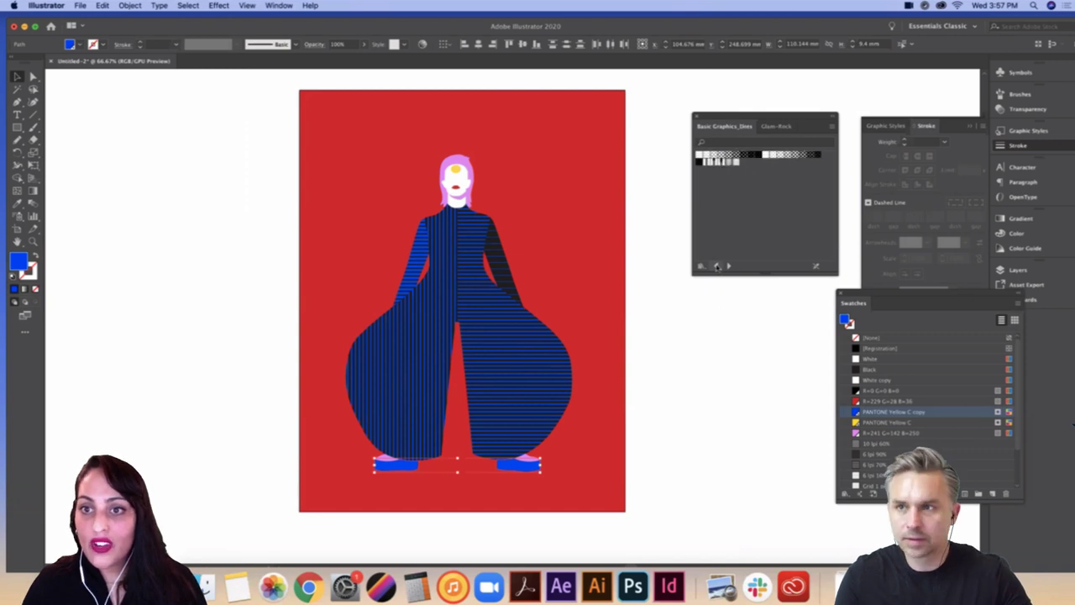
Step: Try the 6 dpi 80%, 70% and 60%, 10 dpi 90% and 6 dpi 90% dot patterns on the shoe soles
{"action": "left_click", "coordinate": [819, 157]}
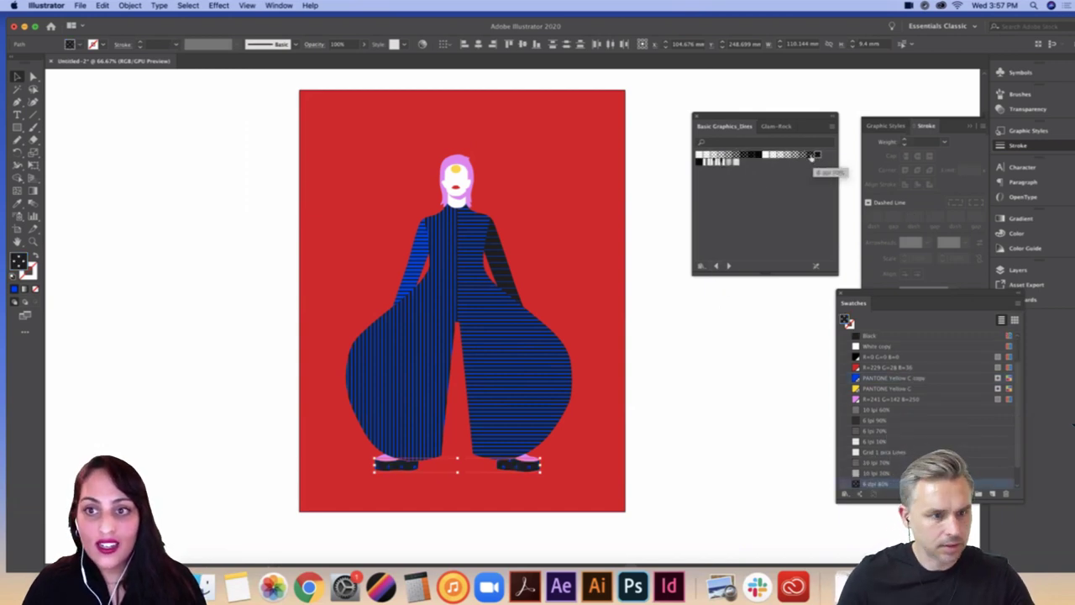
{"action": "left_click", "coordinate": [811, 157]}
{"action": "left_click", "coordinate": [804, 157]}
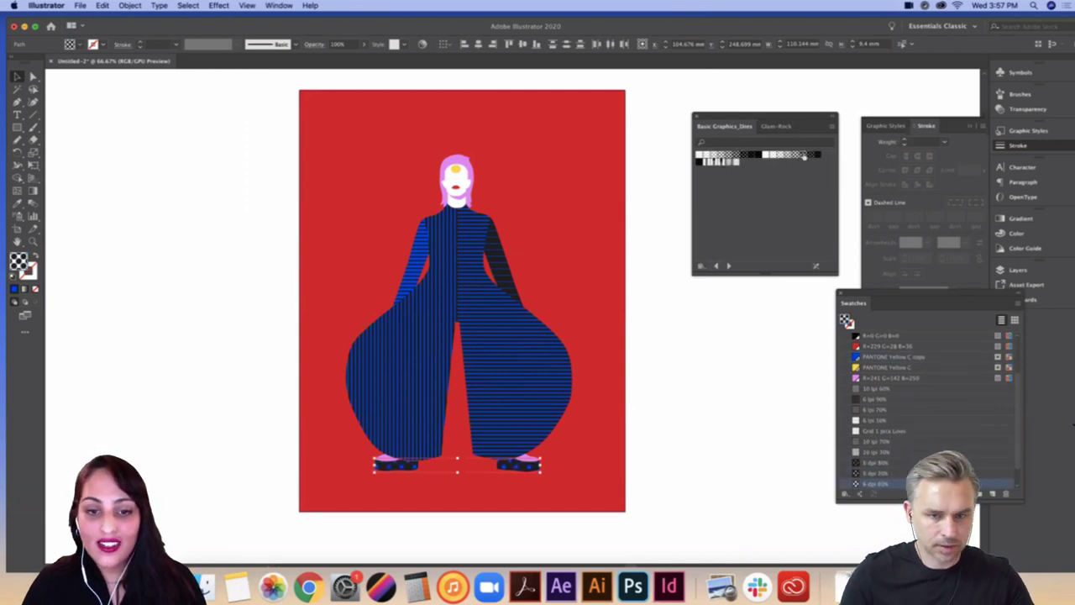
{"action": "left_click", "coordinate": [760, 158]}
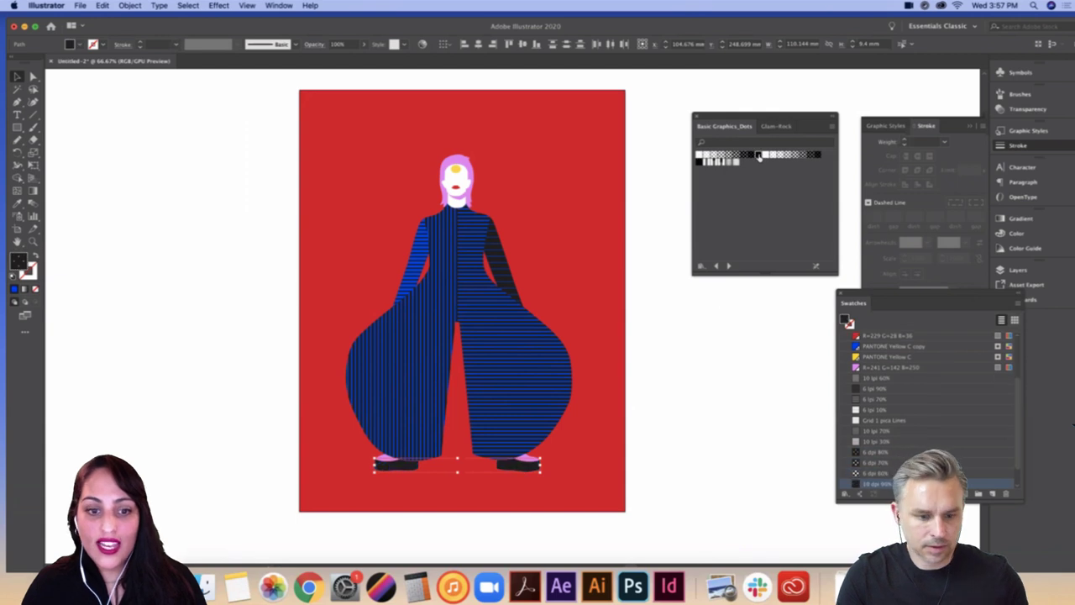
{"action": "left_click", "coordinate": [699, 164]}
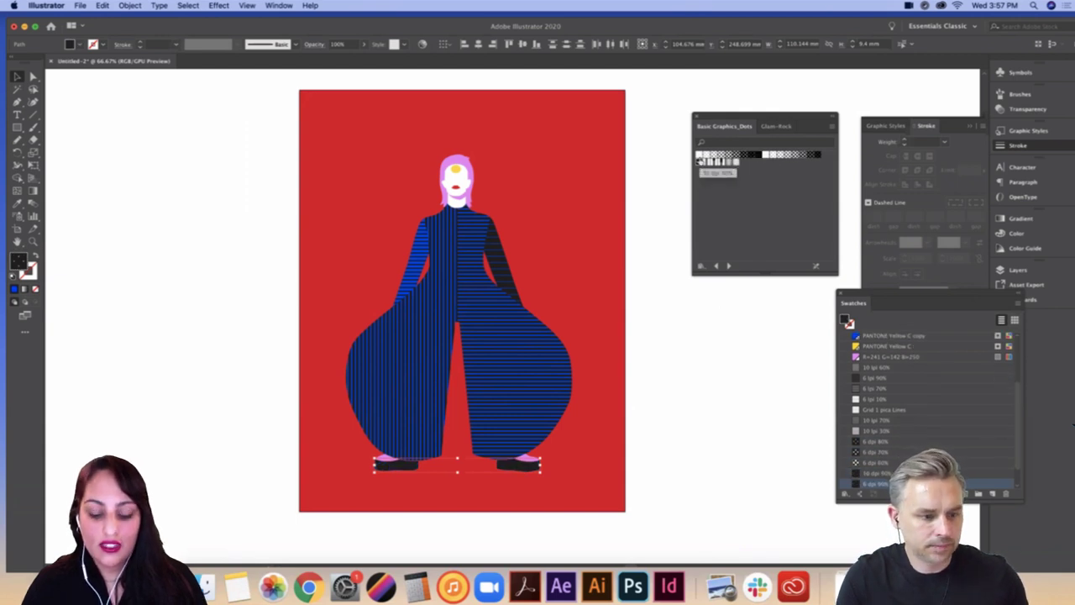
Step: Compare the 6 dpi 80% dot pattern on the shoe soles, and settle on the 10 dpi 80% pattern
{"action": "key", "text": "super+equal"}
{"action": "left_click_drag", "start_coordinate": [638, 177], "coordinate": [573, 288]}
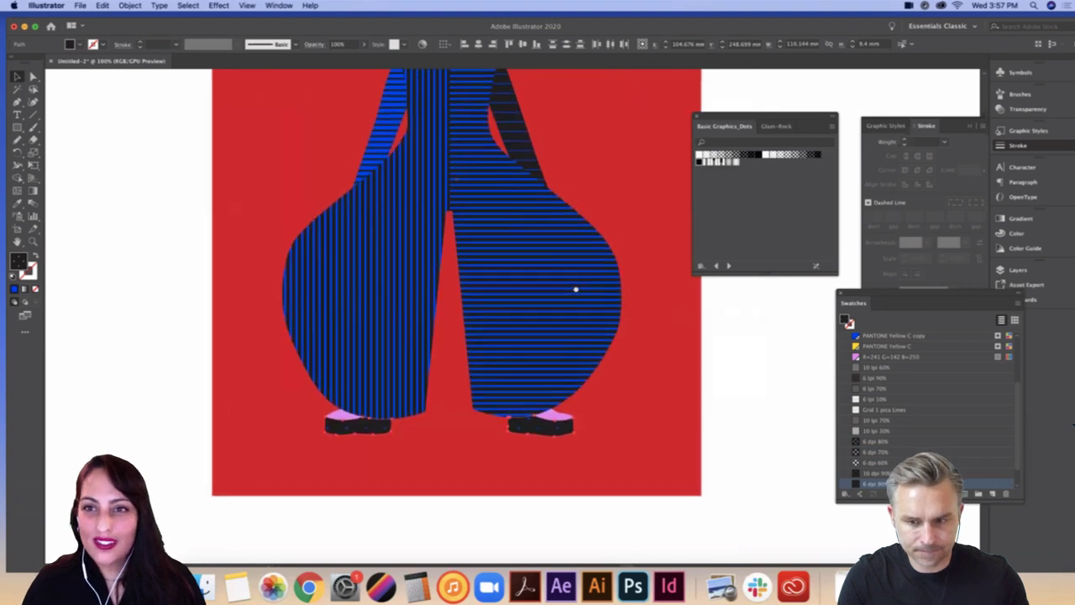
{"action": "left_click", "coordinate": [817, 157]}
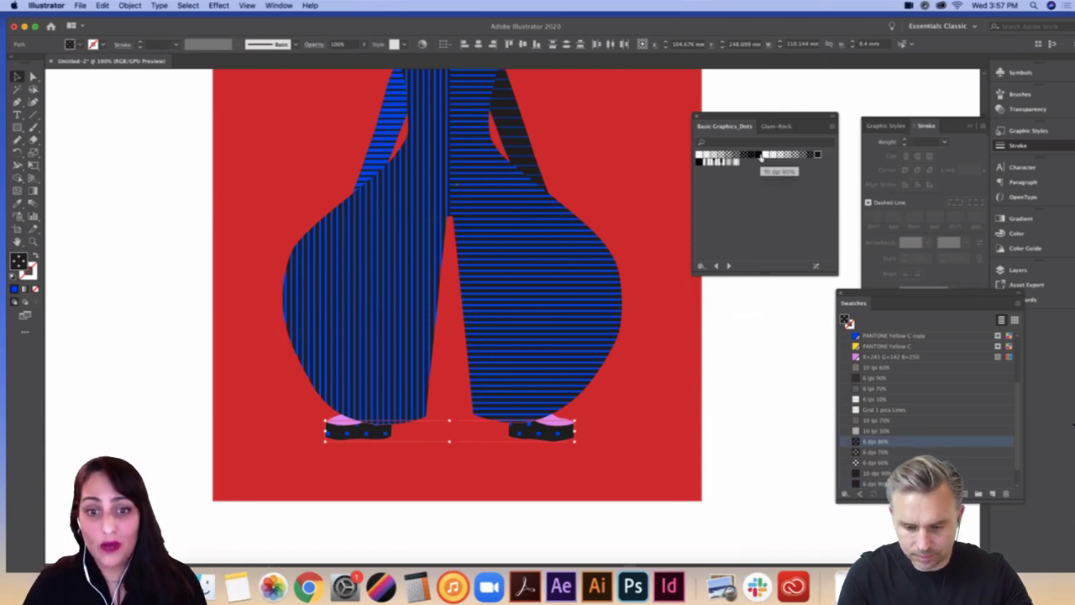
{"action": "left_click", "coordinate": [760, 157]}
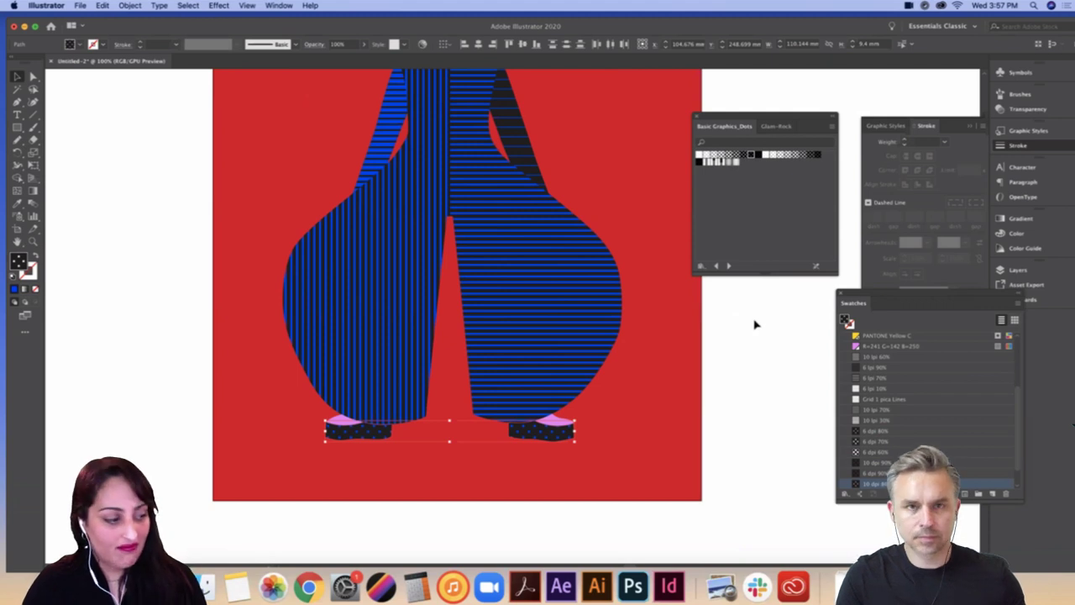
{"action": "left_click", "coordinate": [793, 397]}
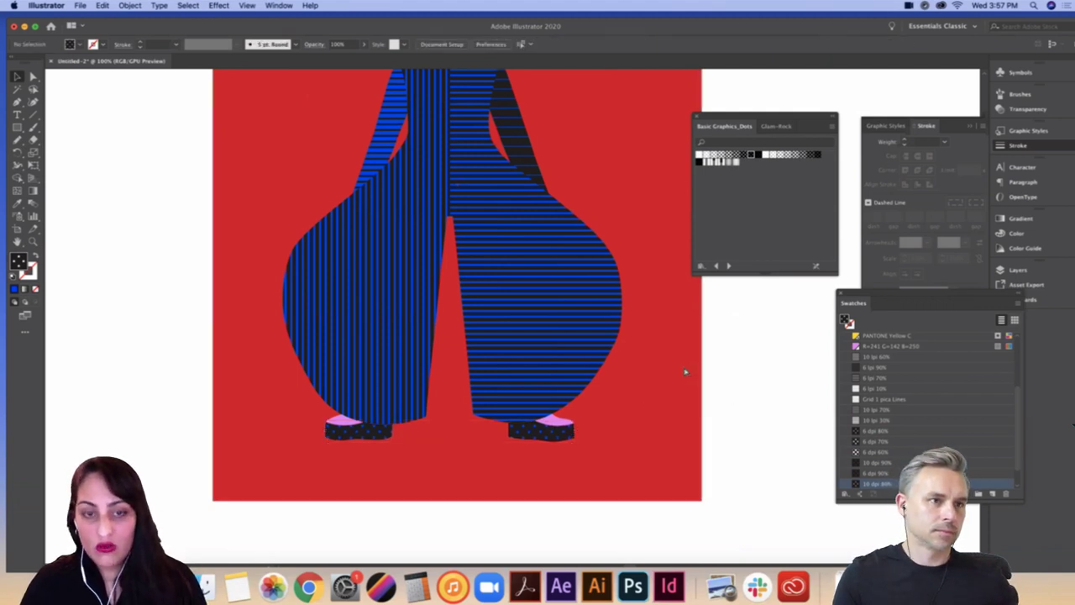
{"action": "key", "text": "super+minus"}
{"action": "left_click_drag", "start_coordinate": [671, 365], "coordinate": [663, 373]}
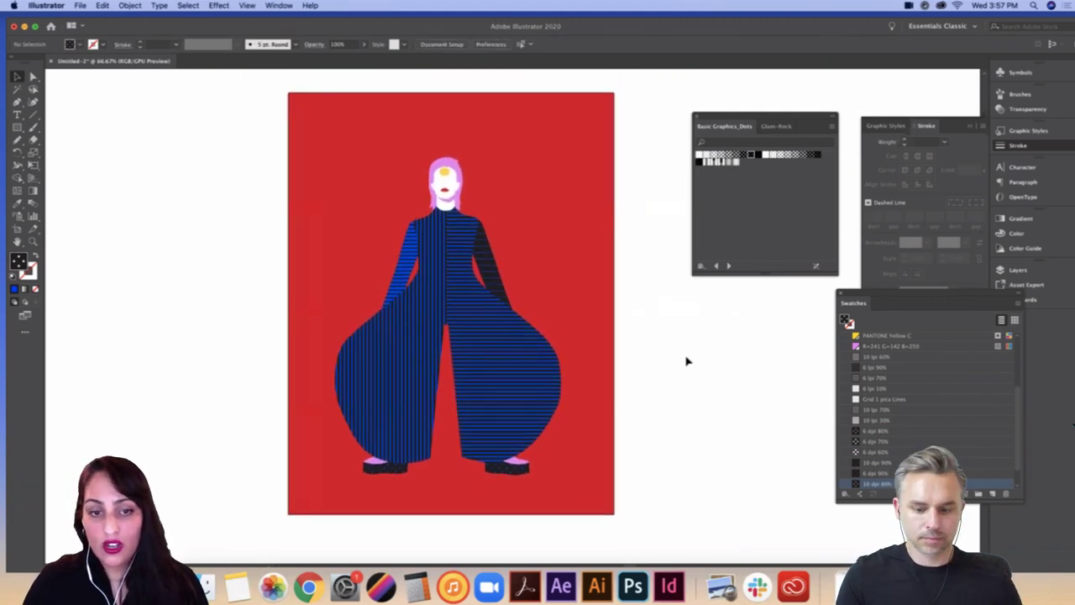
Step: Draw a circle about 147 mm wide centred on the chest, fill it pink, and place it between the red background and the figure
{"action": "key", "text": "super+minus"}
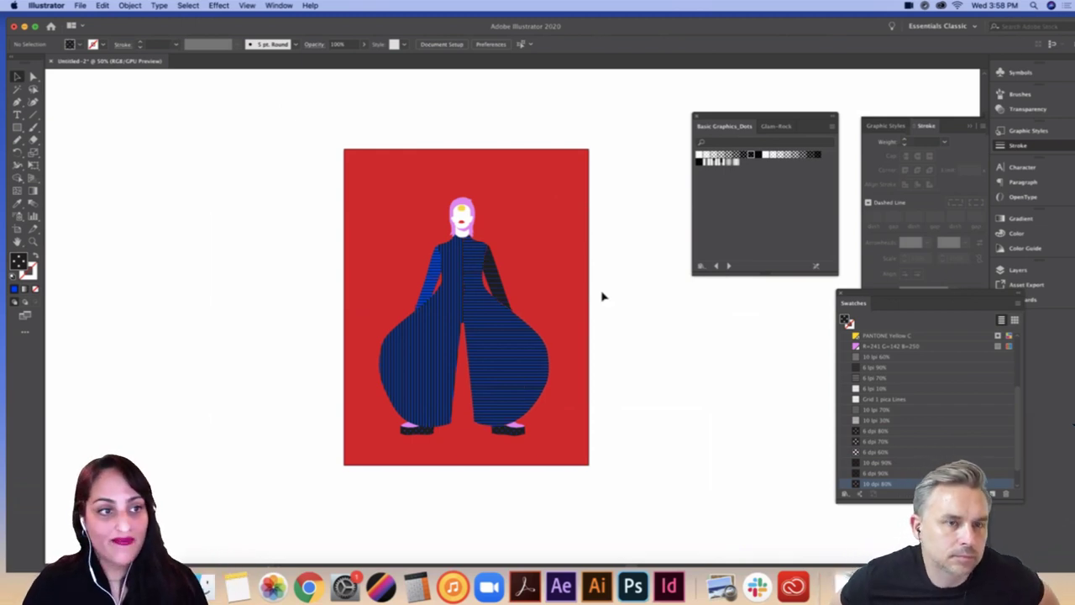
{"action": "key", "text": "l"}
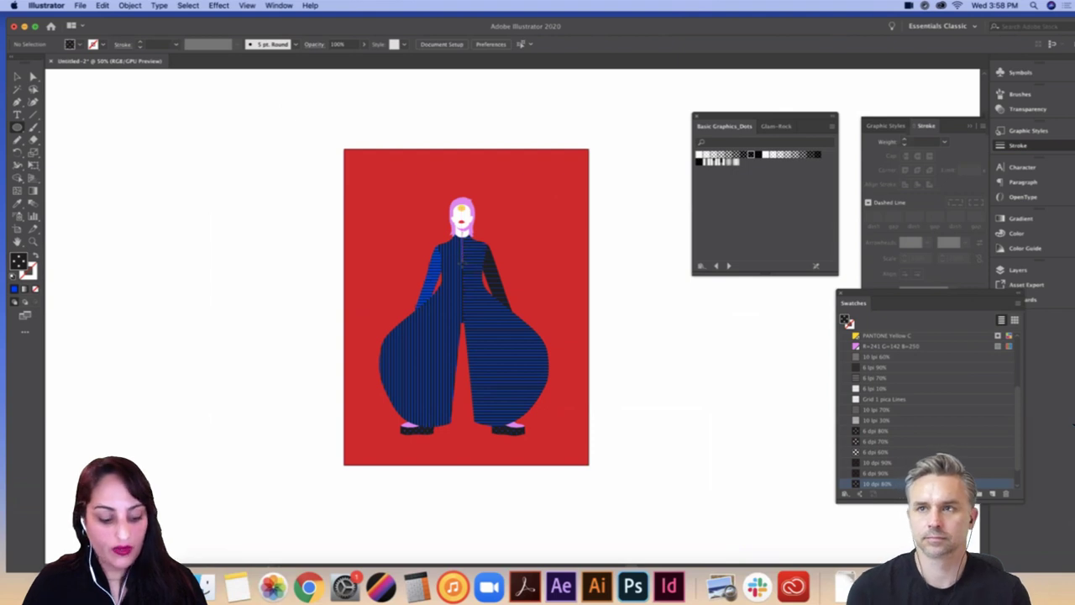
{"action": "left_click_drag", "start_coordinate": [461, 263], "coordinate": [410, 181]}
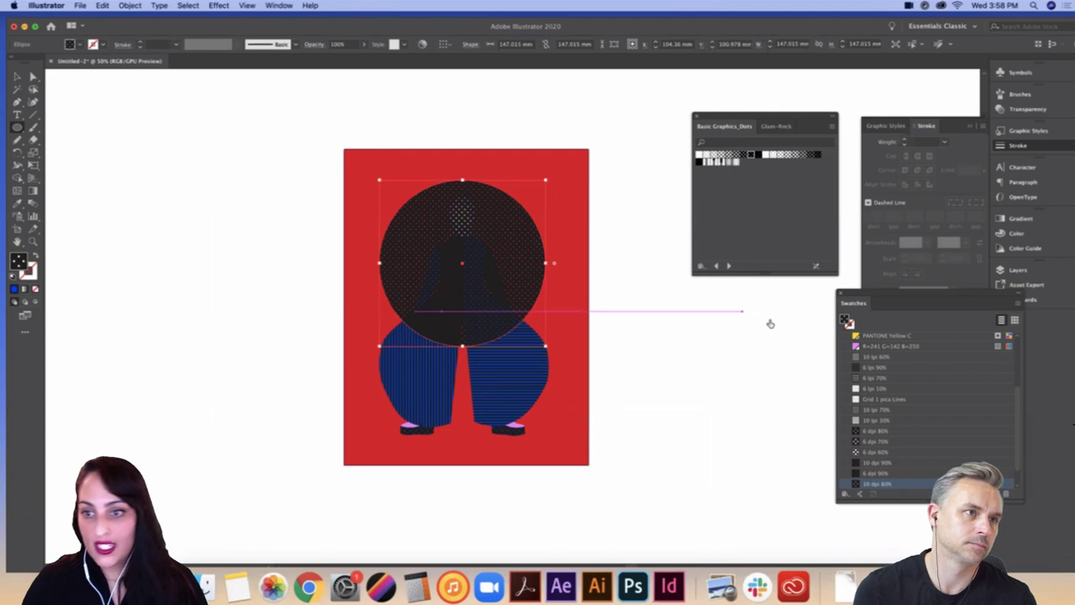
{"action": "left_click", "coordinate": [874, 347]}
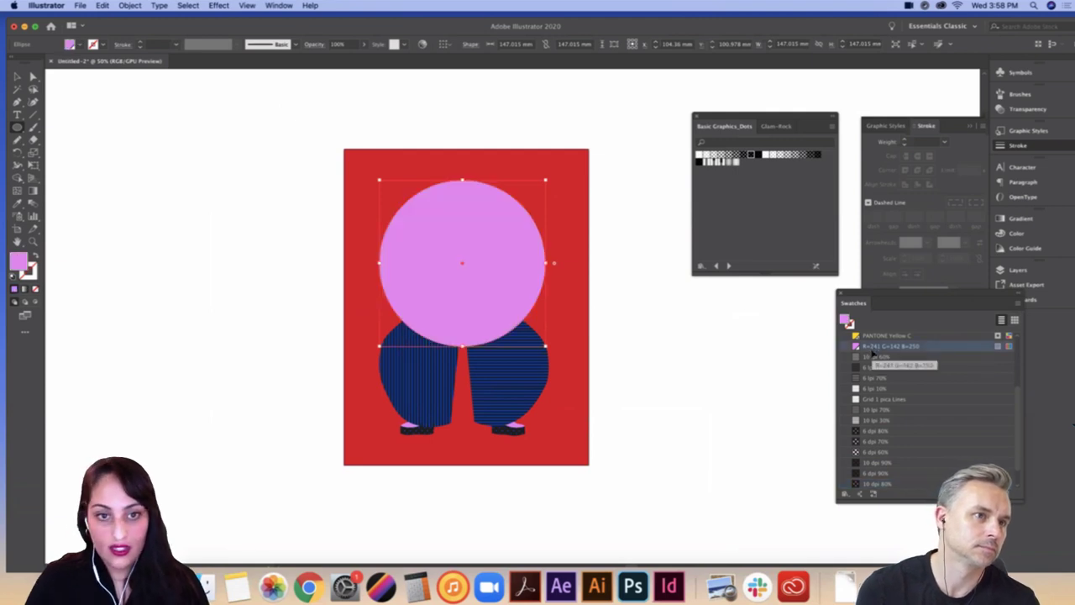
{"action": "key", "text": "super+shift+bracketleft"}
{"action": "key", "text": "super+bracketright"}
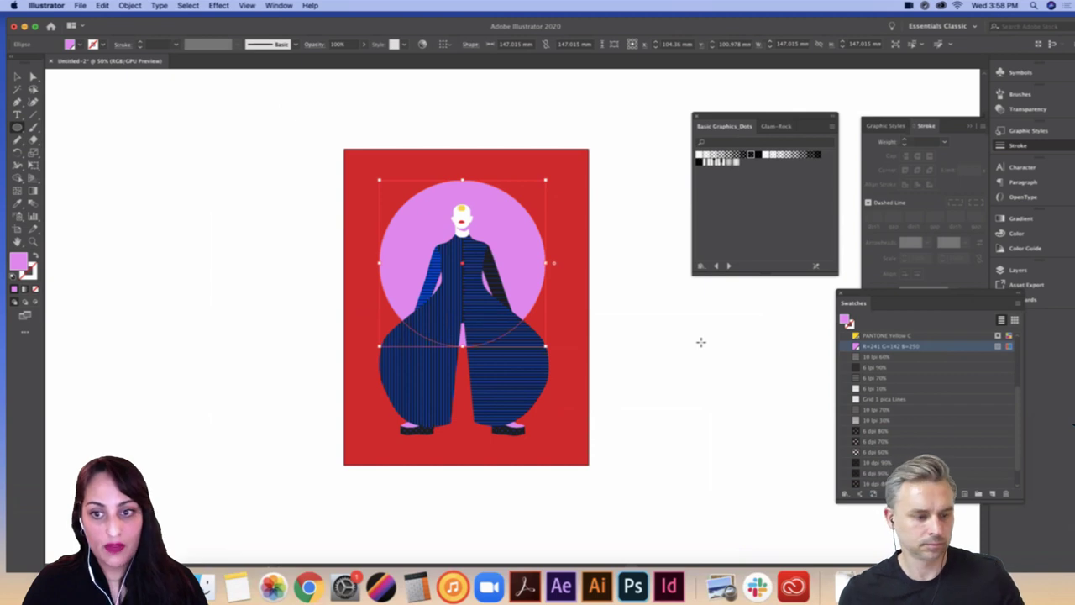
{"action": "key", "text": "v"}
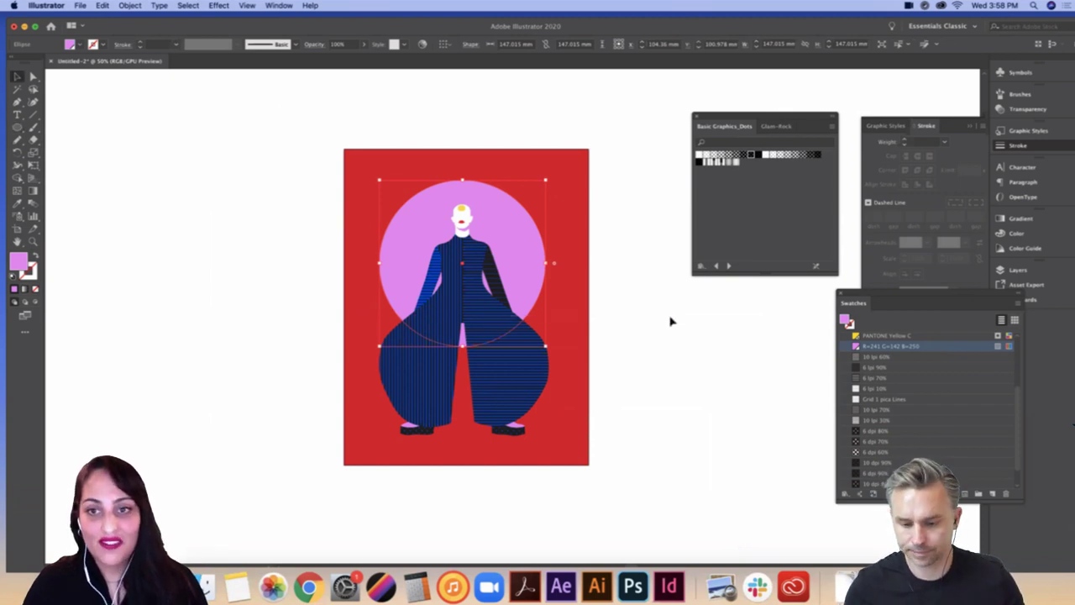
{"action": "left_click", "coordinate": [671, 320]}
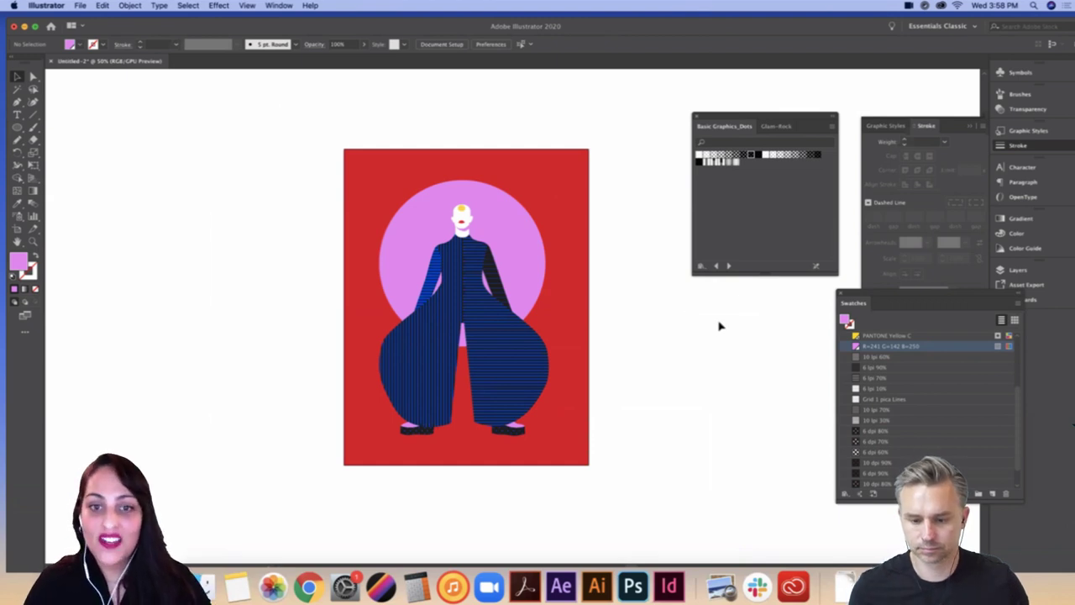
Step: Fill the figure's hair with the red R=229 G=28 B=30 swatch
{"action": "left_click", "coordinate": [475, 210]}
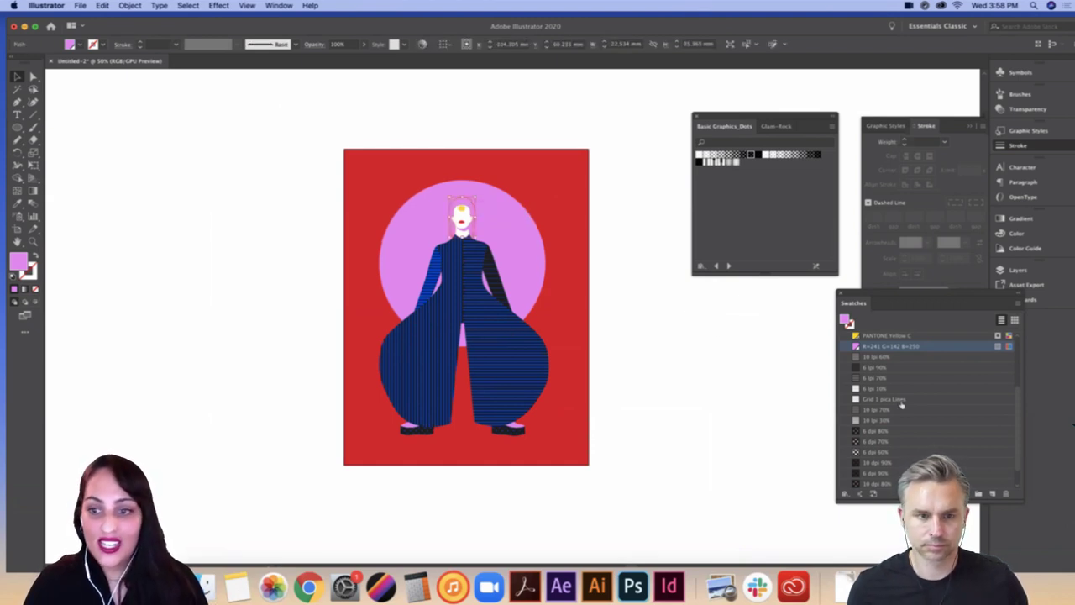
{"action": "scroll", "coordinate": [901, 405], "scroll_direction": "up", "scroll_amount": 5}
{"action": "left_click", "coordinate": [876, 401]}
{"action": "left_click", "coordinate": [749, 374]}
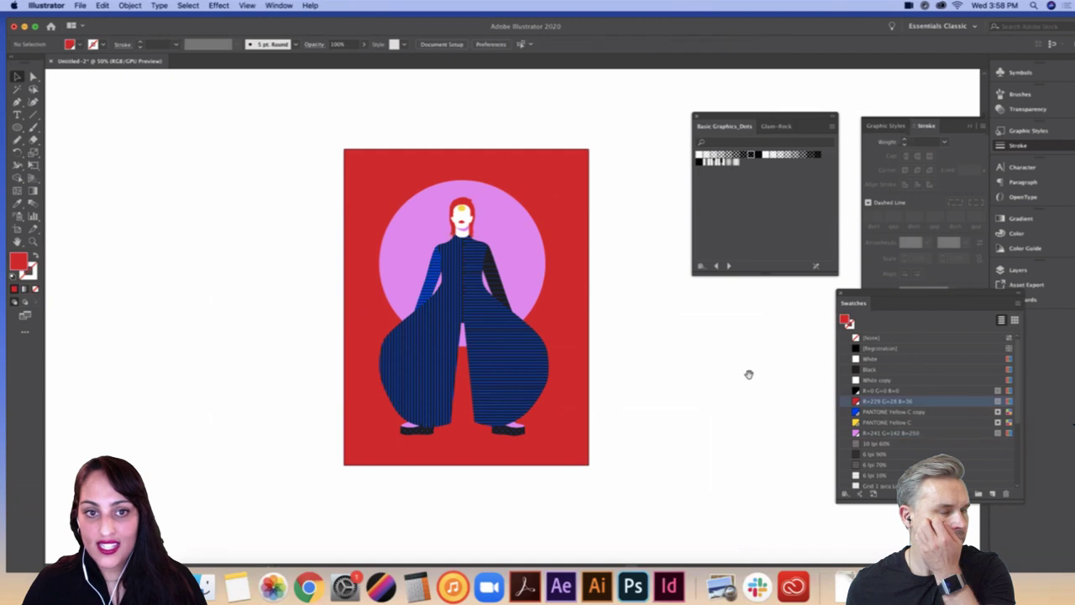
{"action": "left_click_drag", "start_coordinate": [748, 374], "coordinate": [747, 360]}
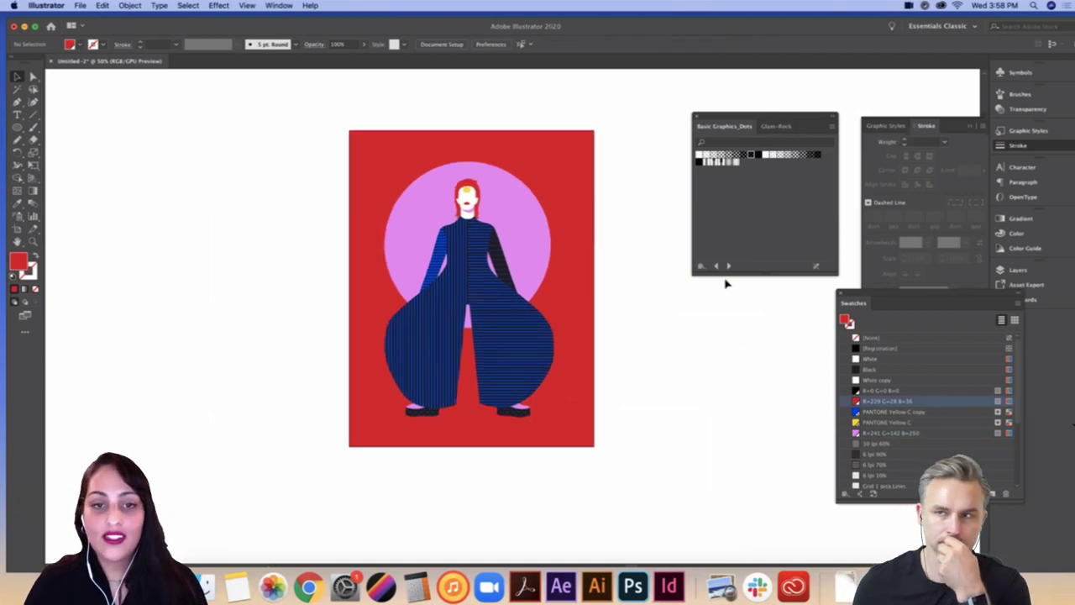
Step: Try the 6 lpi 70% and 6 lpi 90% line patterns on the circle behind the figure
{"action": "key", "text": "super+equal"}
{"action": "key", "text": "super+equal"}
{"action": "scroll", "coordinate": [698, 311], "scroll_direction": "up", "scroll_amount": 4}
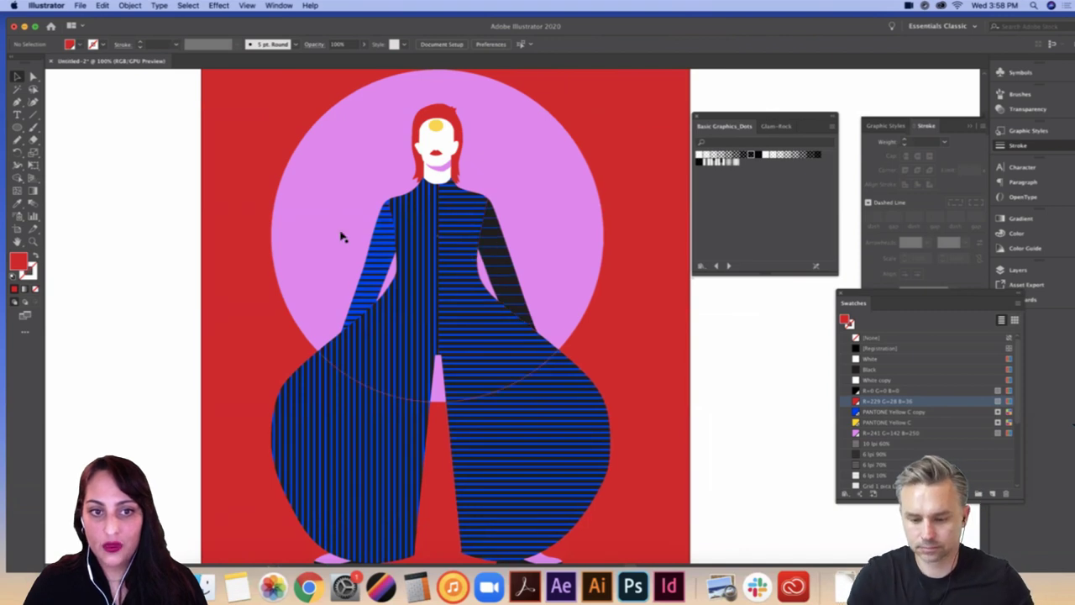
{"action": "left_click", "coordinate": [564, 249]}
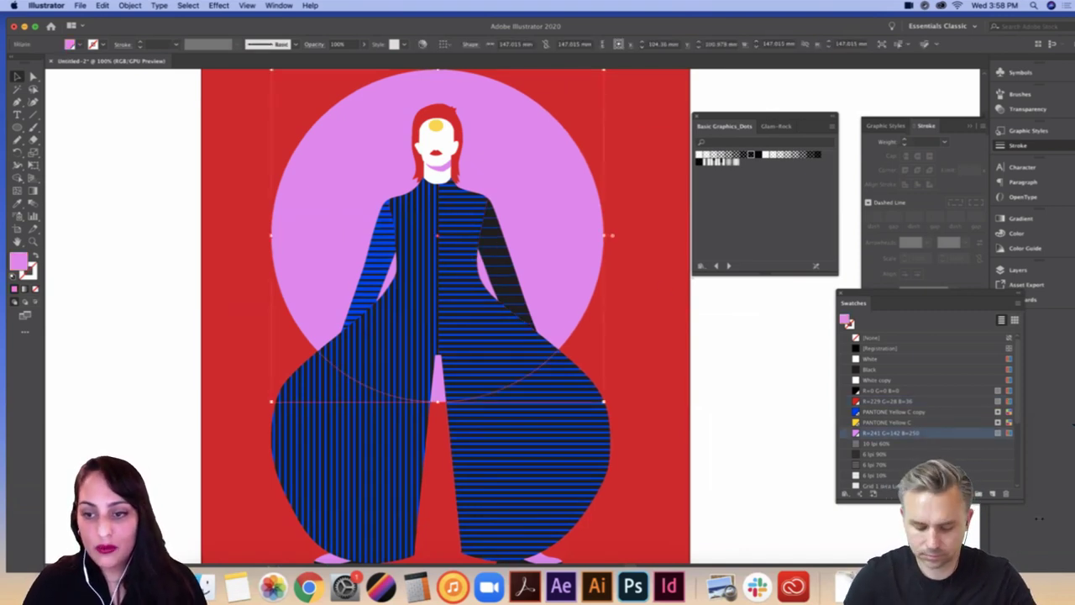
{"action": "left_click", "coordinate": [876, 465]}
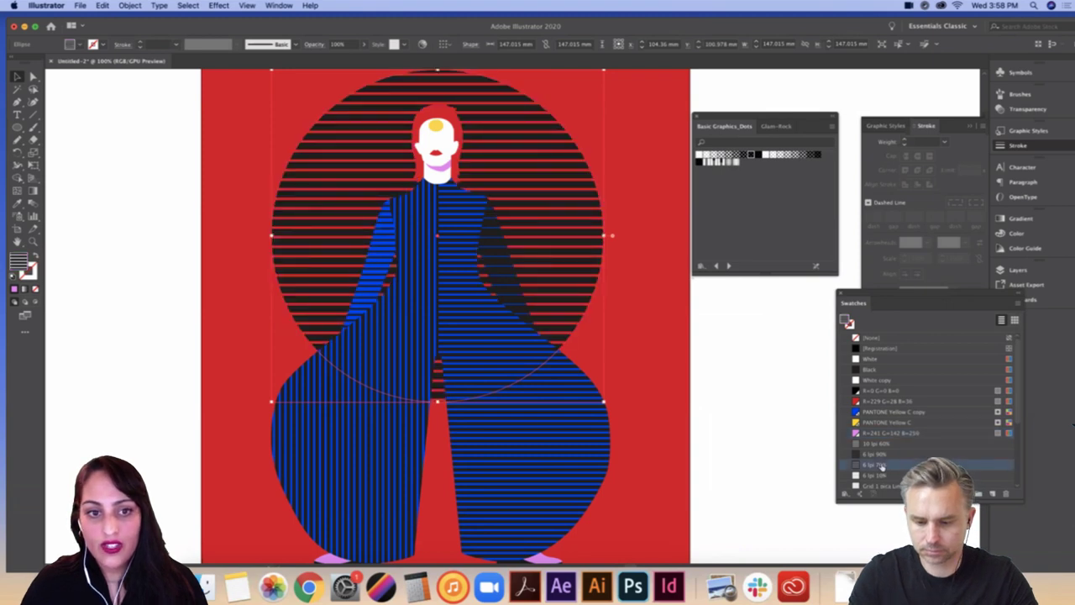
{"action": "left_click", "coordinate": [872, 454]}
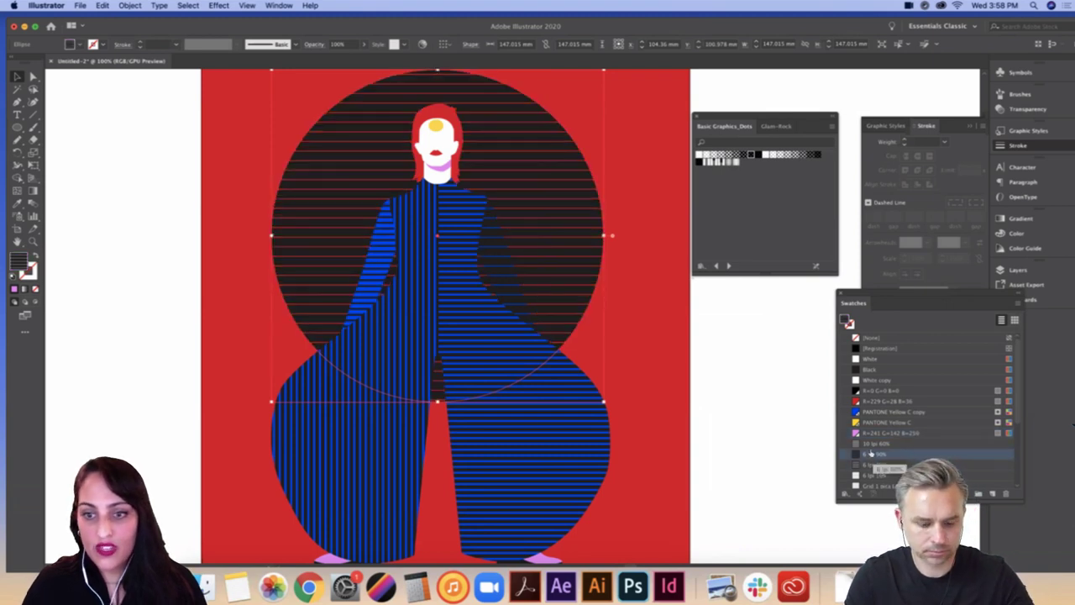
Step: Try the 10 lpi 80% and 10 lpi 70% line patterns from the Basic Graphics_Lines library on the background circle
{"action": "left_click", "coordinate": [716, 266]}
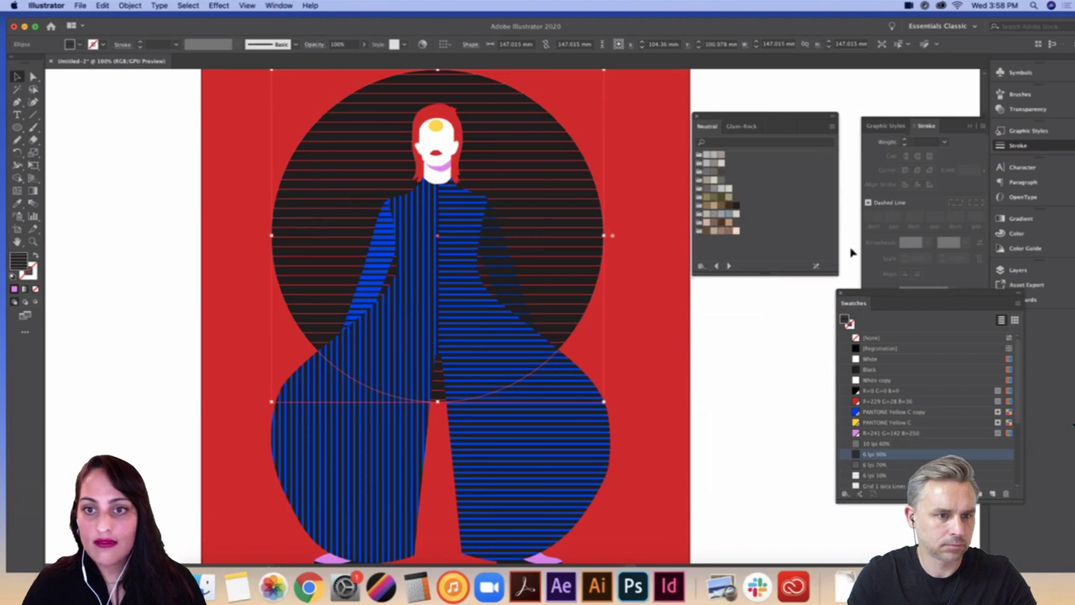
{"action": "left_click", "coordinate": [728, 267]}
{"action": "left_click", "coordinate": [728, 266]}
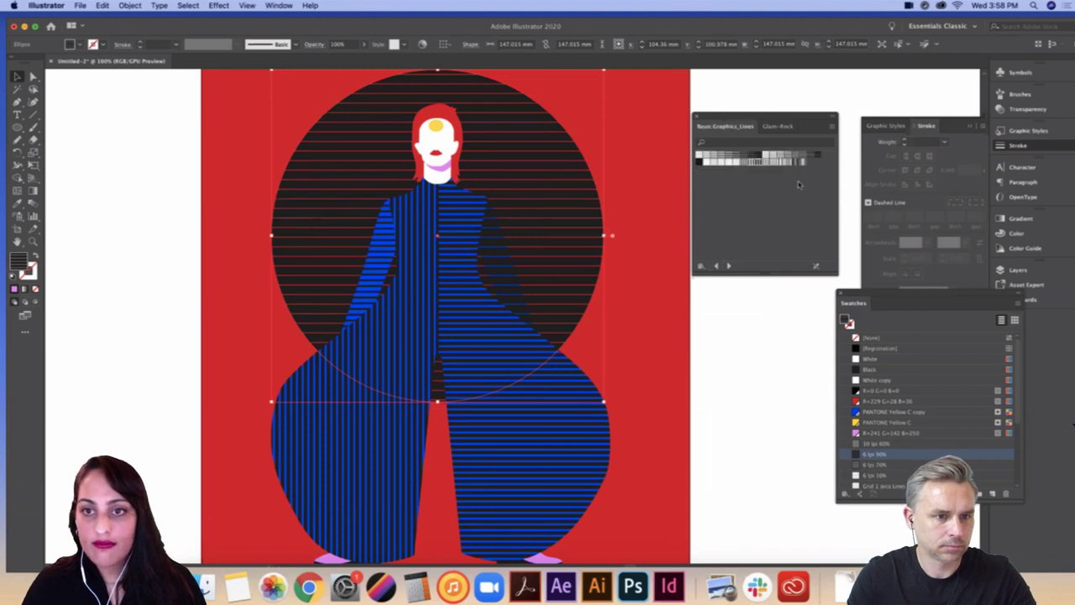
{"action": "left_click", "coordinate": [748, 158]}
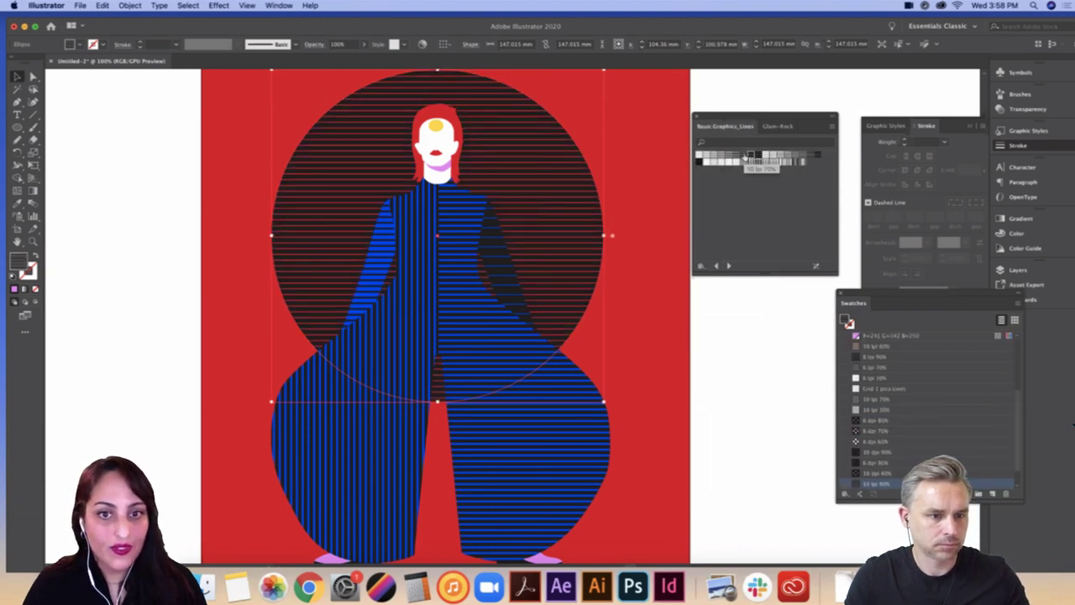
{"action": "left_click", "coordinate": [745, 158]}
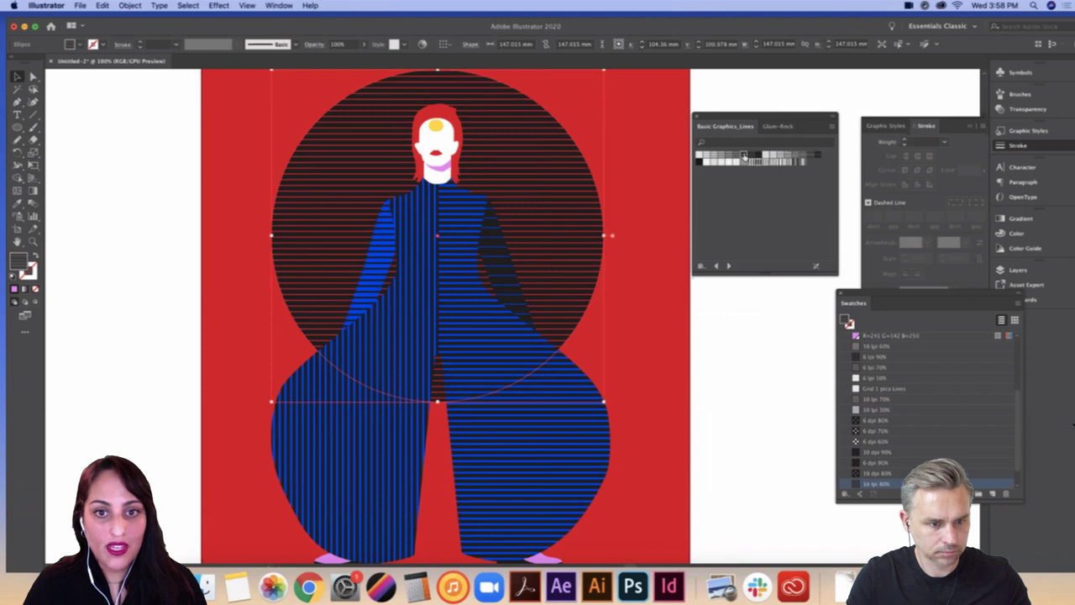
Step: Fill the circle behind the figure with the 6 lpi 50% line pattern and duplicate that pattern swatch
{"action": "left_click", "coordinate": [798, 159]}
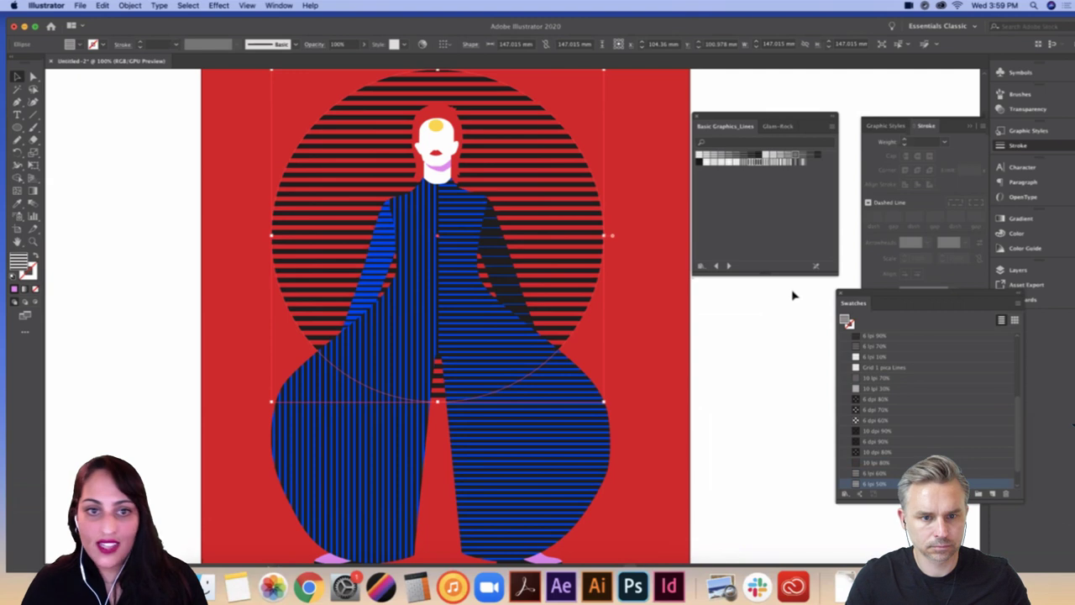
{"action": "key", "text": "super+minus"}
{"action": "key", "text": "v"}
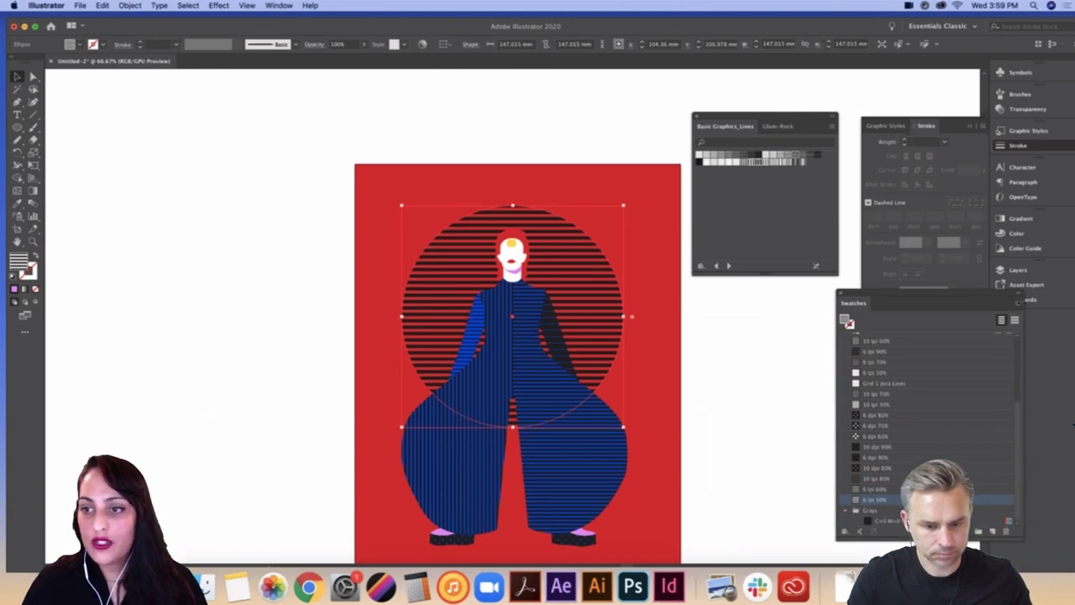
{"action": "left_click", "coordinate": [1019, 303]}
{"action": "left_click", "coordinate": [983, 324]}
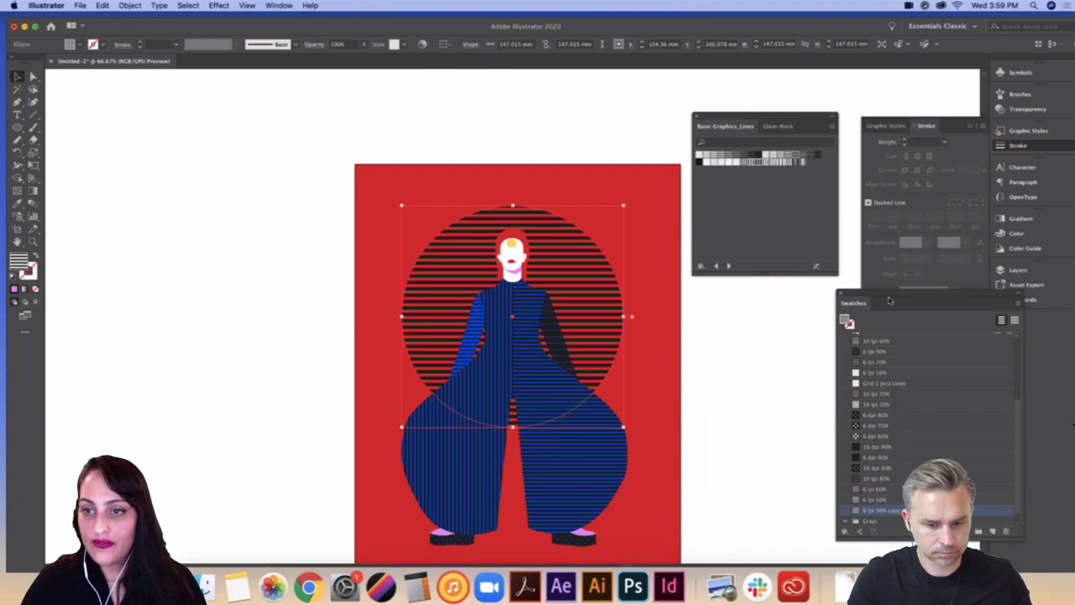
Step: Edit the 6 lpi 50% copy pattern, recolouring all its line strokes with the pink R=241 G=142 B=250 swatch
{"action": "left_click_drag", "start_coordinate": [890, 300], "coordinate": [812, 218]}
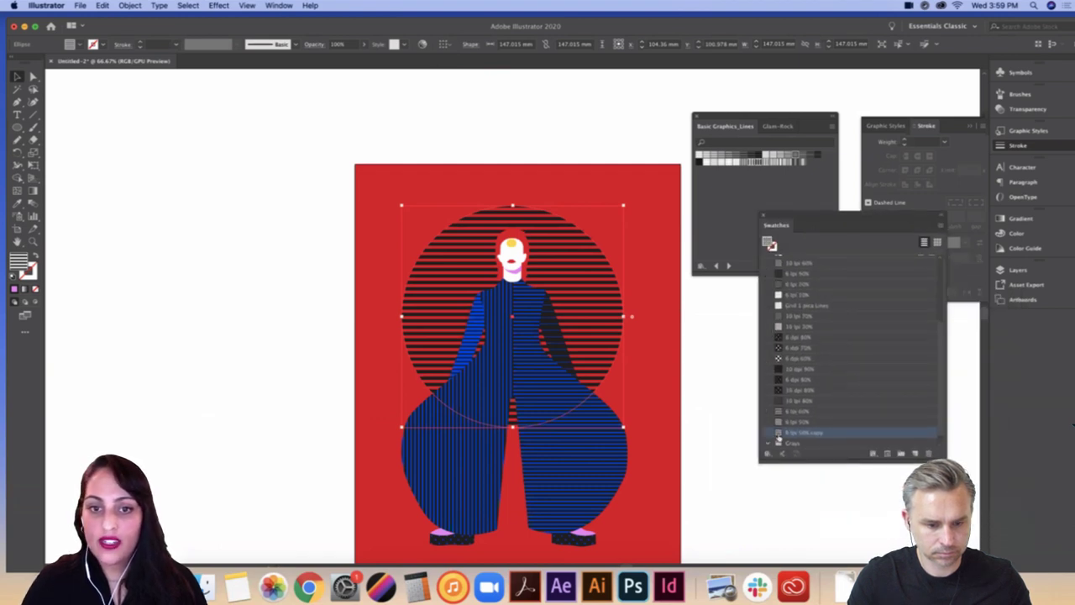
{"action": "double_click", "coordinate": [778, 437]}
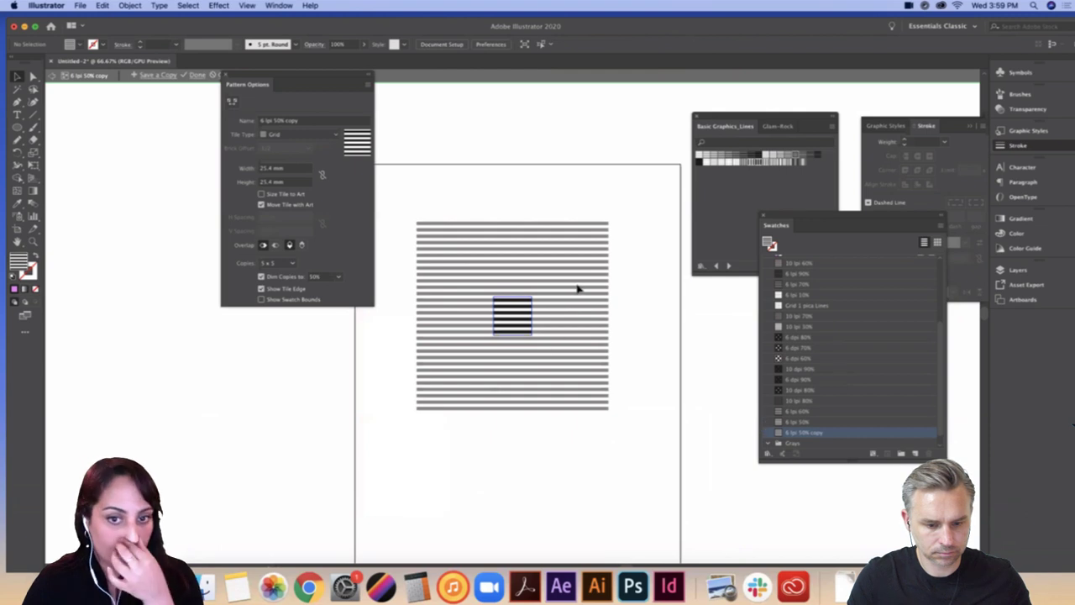
{"action": "key", "text": "super+a"}
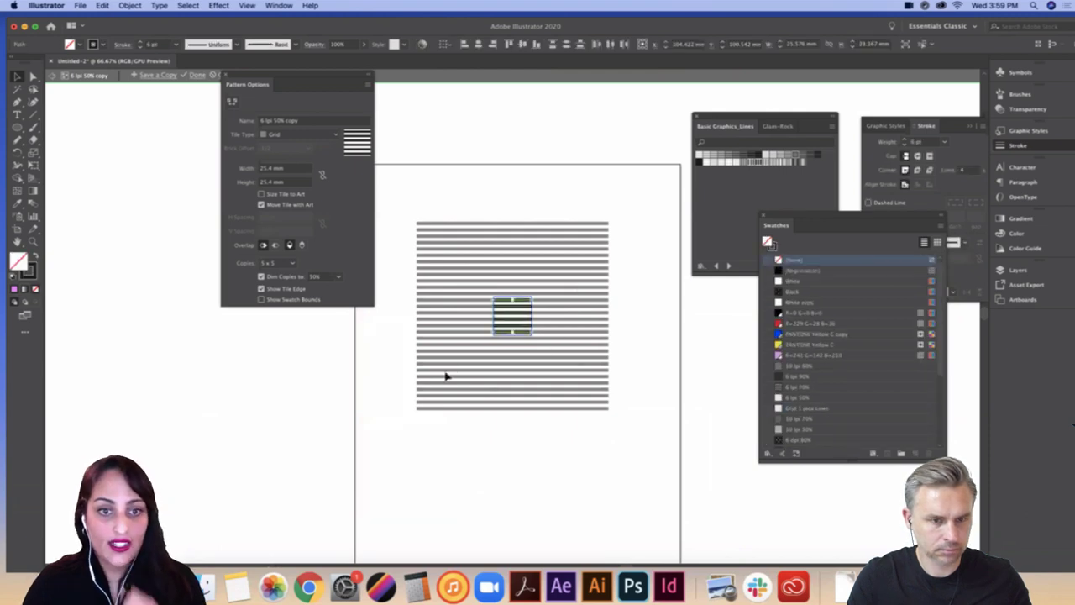
{"action": "left_click", "coordinate": [29, 274]}
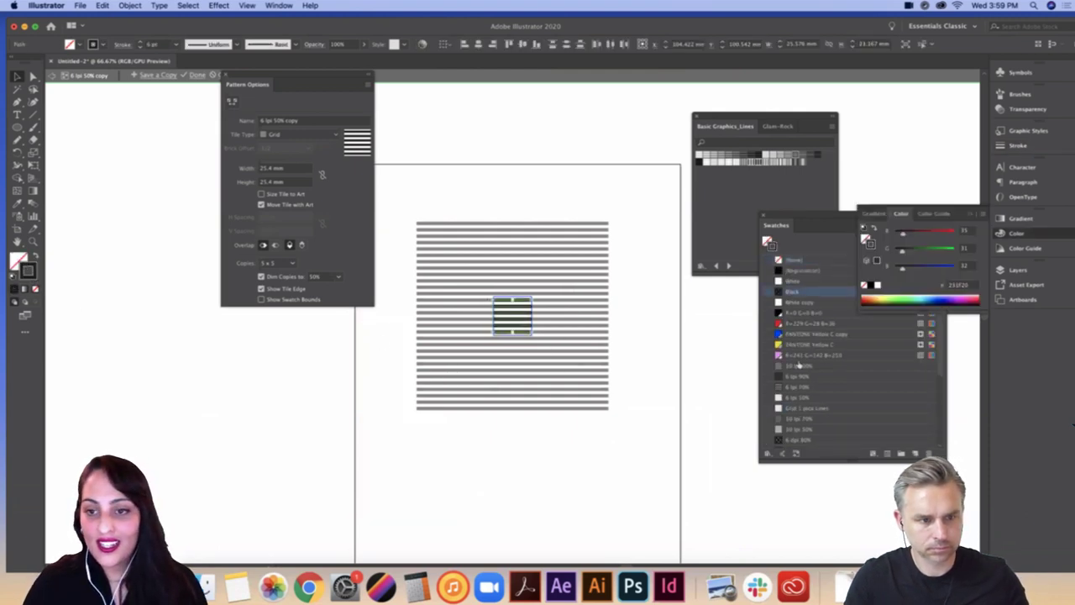
{"action": "left_click", "coordinate": [787, 357]}
{"action": "key", "text": "Escape"}
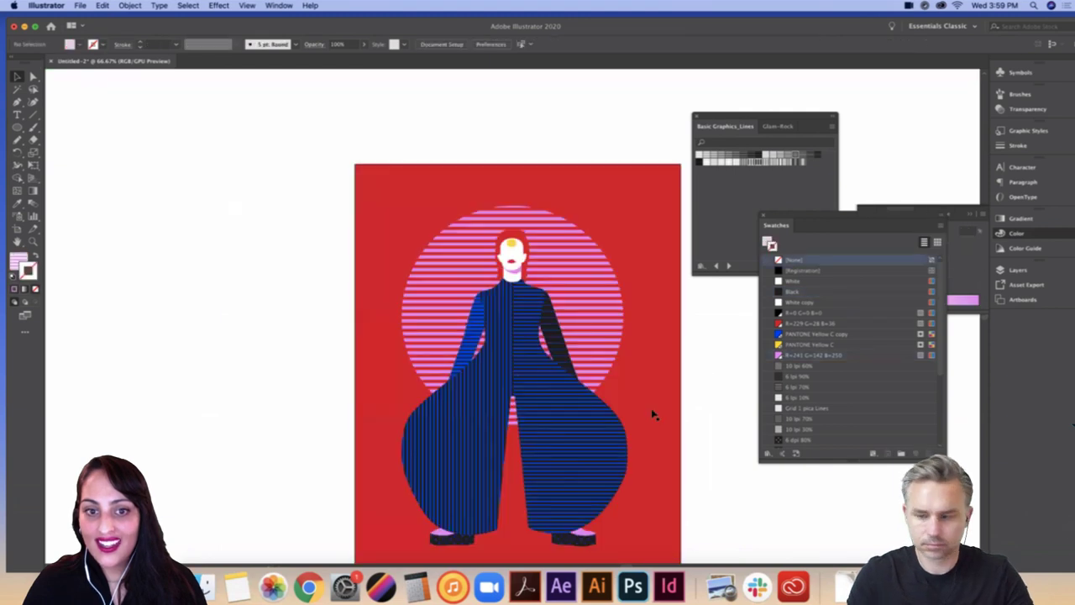
Step: Shrink the Swatches panel and place it directly beneath the Basic Graphics_Lines library, clear of the poster
{"action": "left_click_drag", "start_coordinate": [736, 390], "coordinate": [673, 325]}
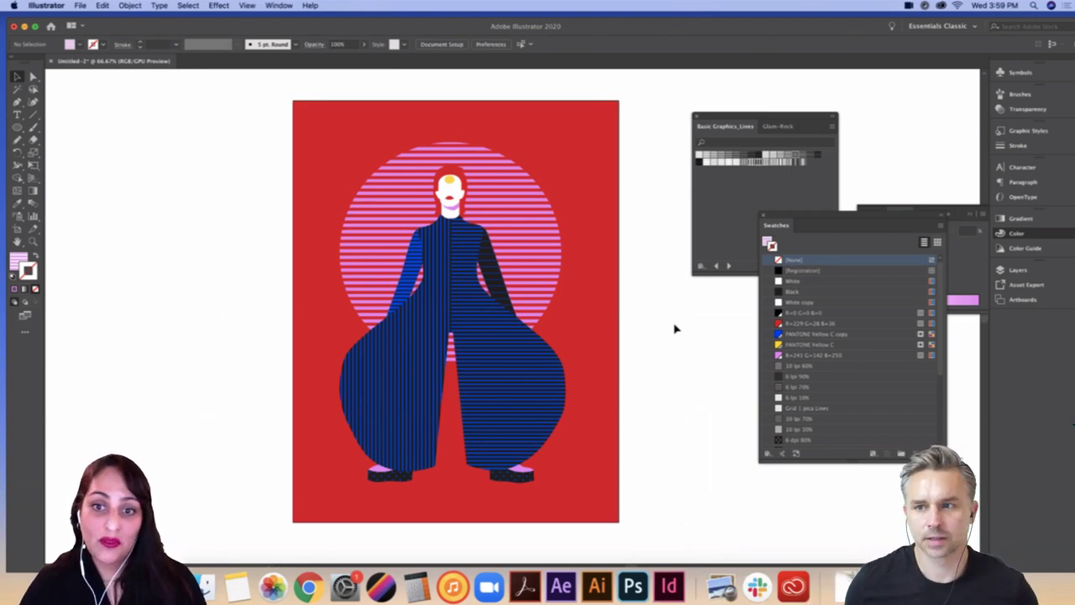
{"action": "left_click_drag", "start_coordinate": [694, 329], "coordinate": [631, 308]}
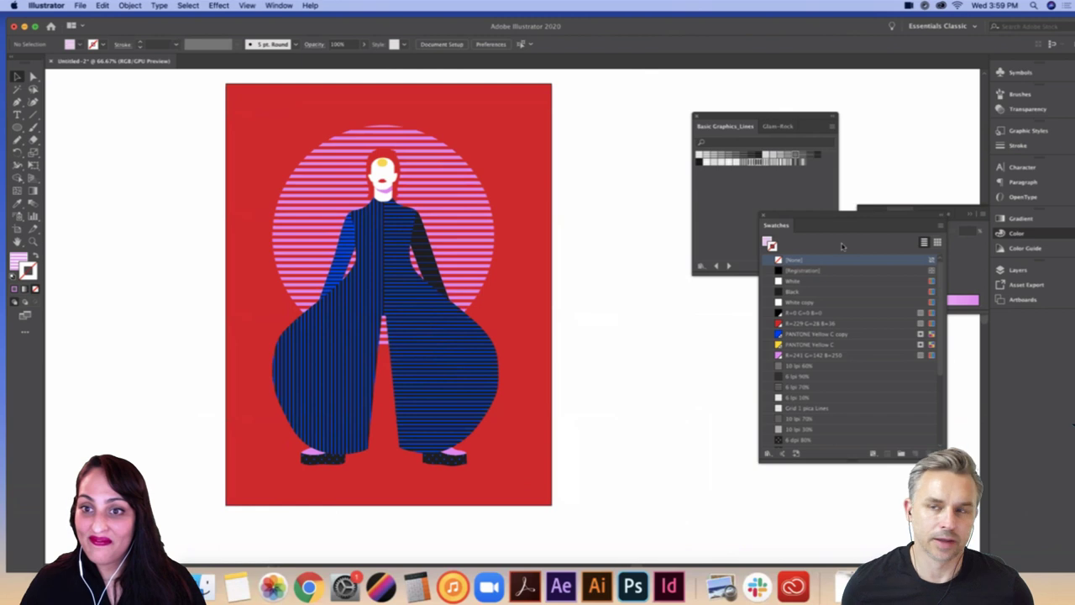
{"action": "left_click_drag", "start_coordinate": [759, 215], "coordinate": [666, 286]}
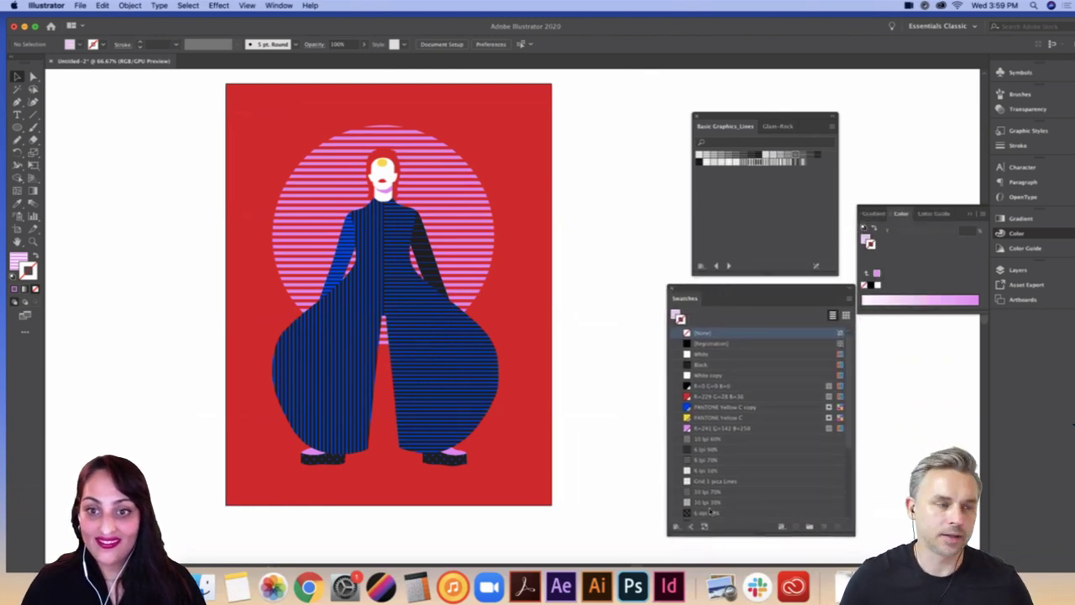
{"action": "left_click_drag", "start_coordinate": [854, 534], "coordinate": [824, 520]}
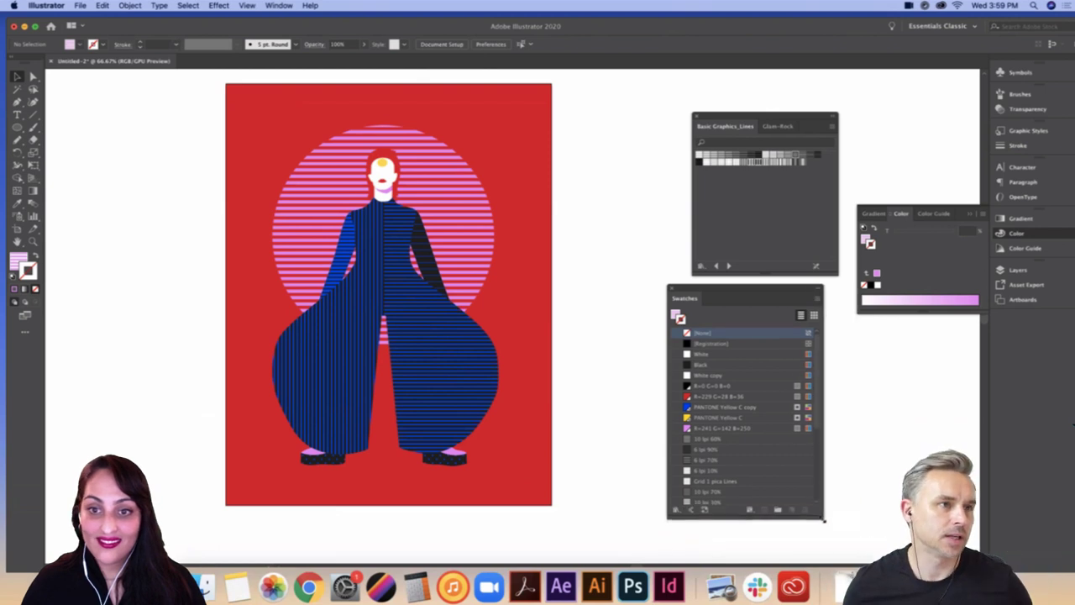
{"action": "left_click_drag", "start_coordinate": [733, 289], "coordinate": [754, 288]}
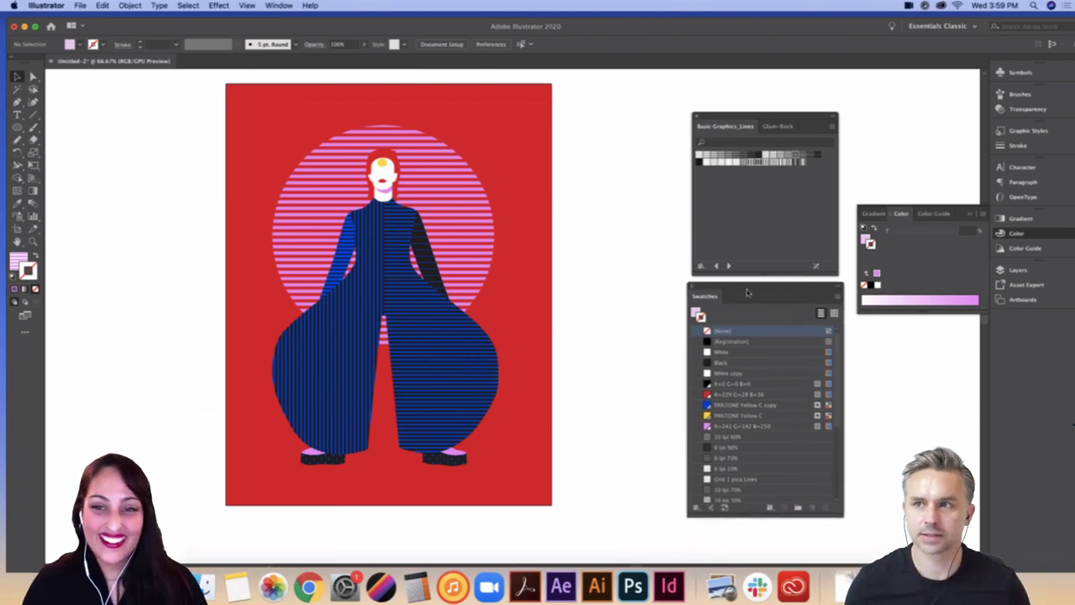
Step: Duplicate the complete poster artwork and place the copy beside the original, leaving a narrow gap between them
{"action": "scroll", "coordinate": [648, 305], "scroll_direction": "right", "scroll_amount": 5}
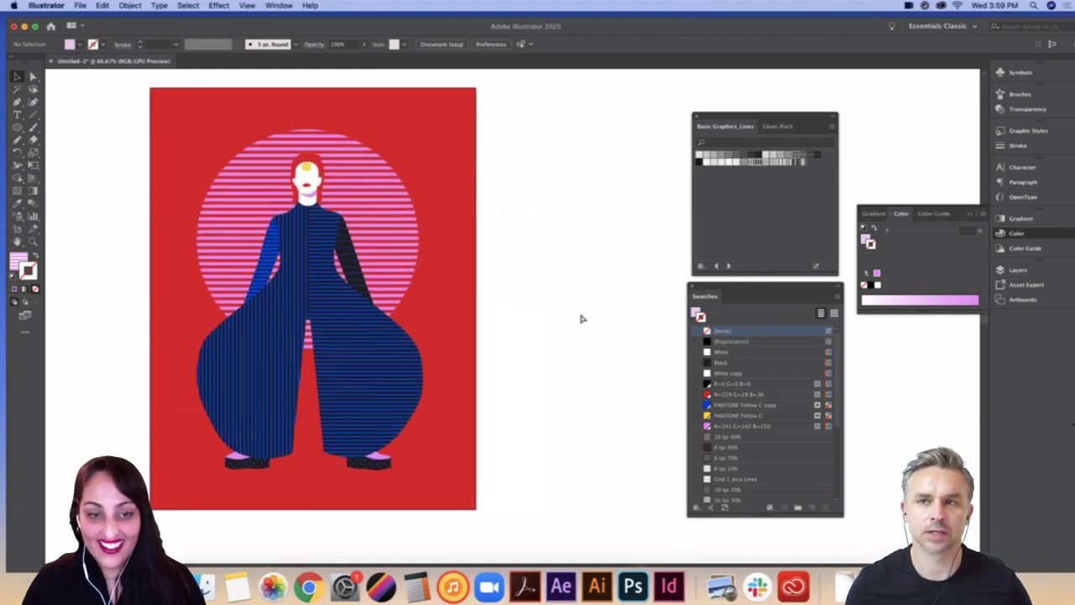
{"action": "key", "text": "super+minus"}
{"action": "left_click_drag", "start_coordinate": [521, 143], "coordinate": [440, 517]}
{"action": "left_click_drag", "start_coordinate": [621, 454], "coordinate": [326, 453]}
{"action": "scroll", "coordinate": [343, 514], "scroll_direction": "left", "scroll_amount": 3}
{"action": "left_click", "coordinate": [342, 516]}
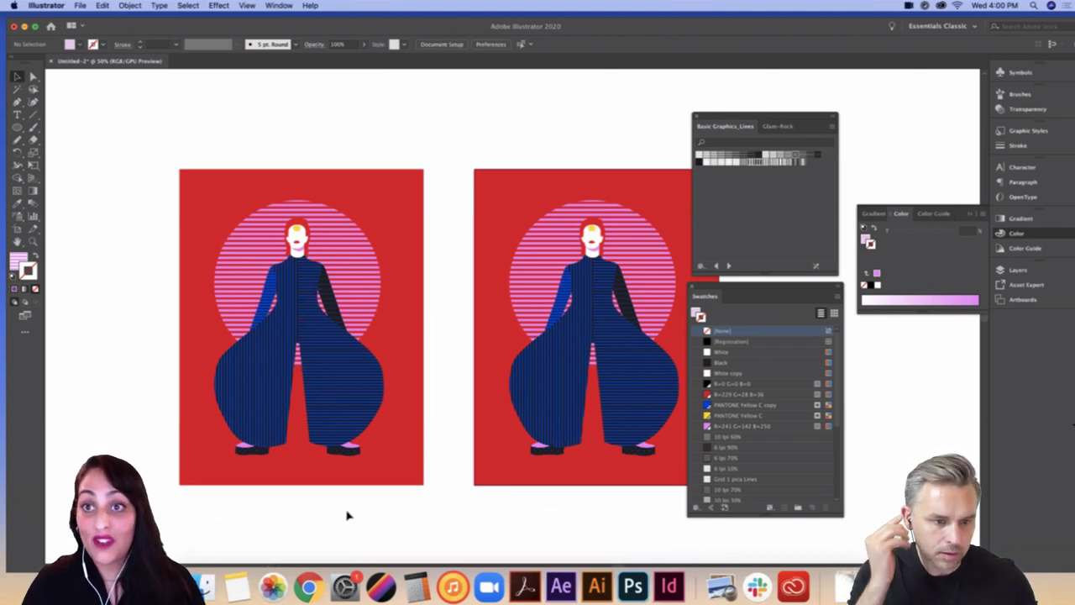
Step: Fill the horizontally striped half of the jumpsuit on the copied poster with the 6 lpi 90% line pattern
{"action": "left_click", "coordinate": [370, 418]}
{"action": "left_click", "coordinate": [724, 450]}
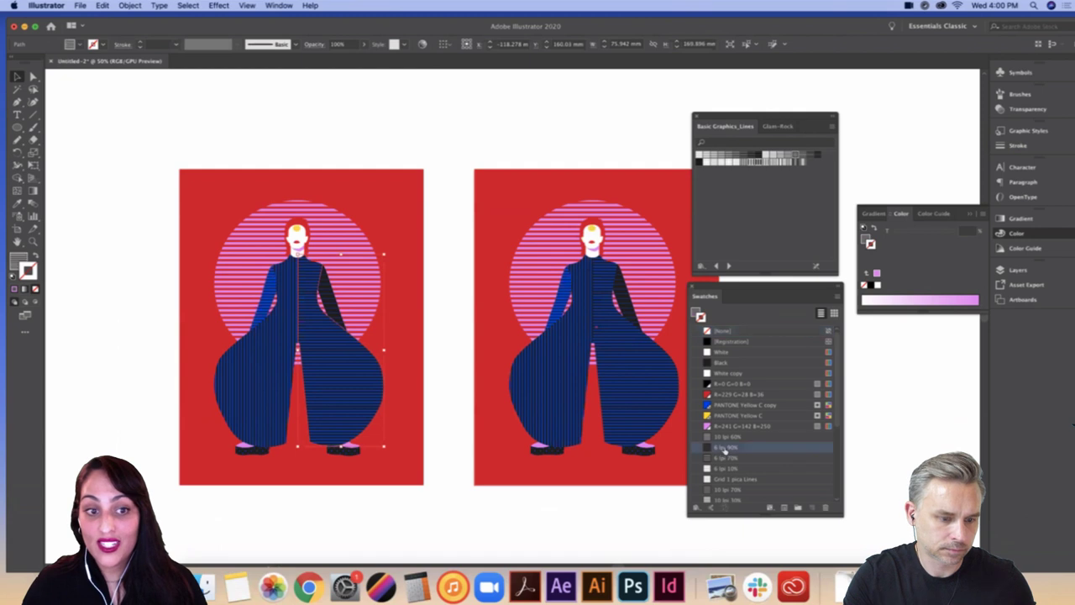
{"action": "left_click", "coordinate": [59, 274]}
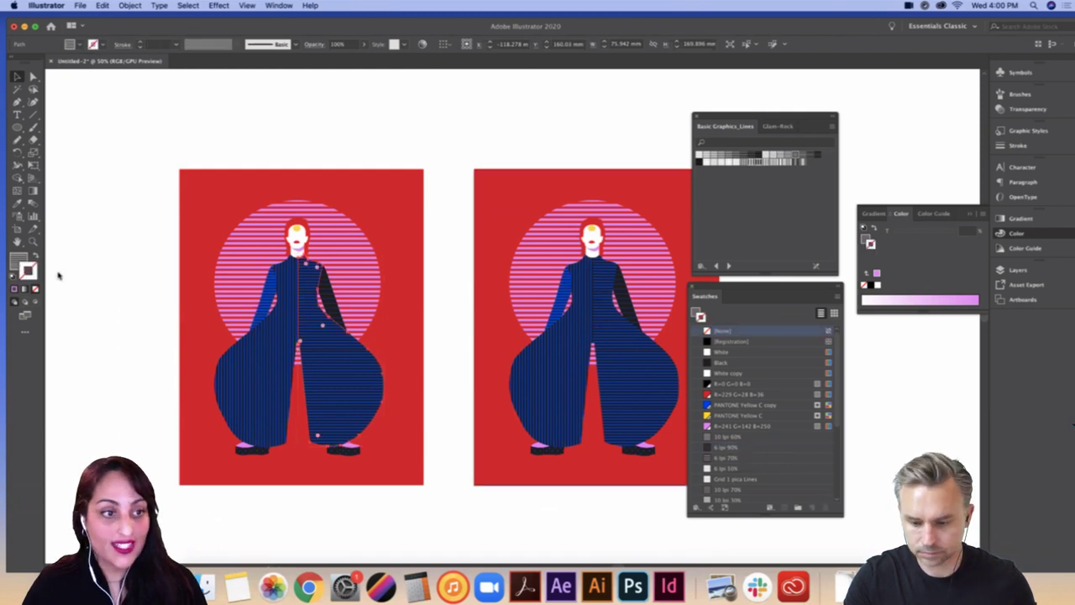
{"action": "left_click", "coordinate": [353, 386]}
{"action": "left_click", "coordinate": [725, 448]}
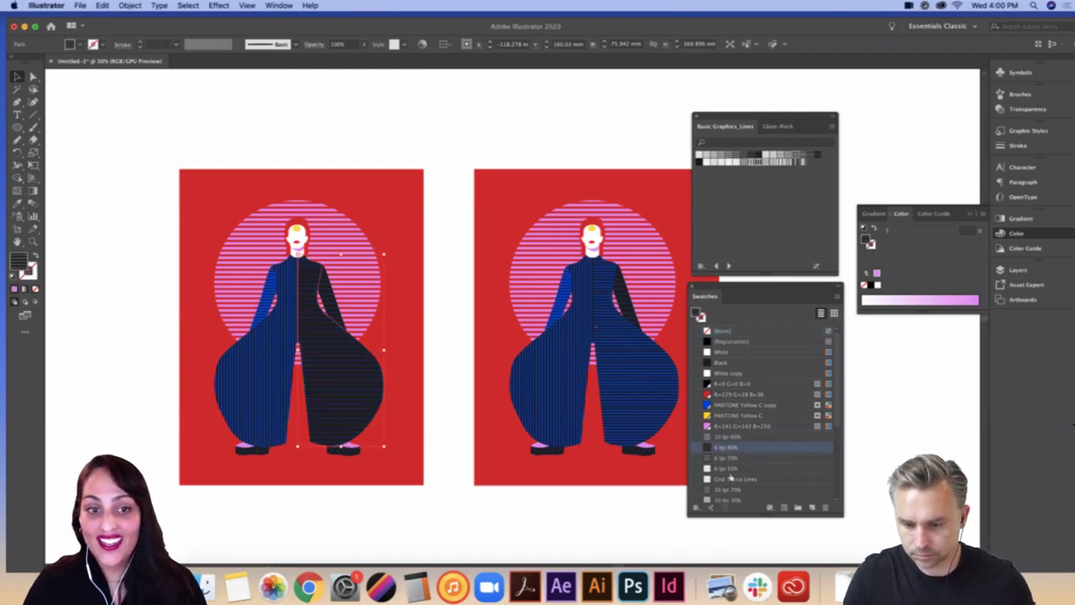
{"action": "left_click", "coordinate": [442, 478]}
Step: Fill the dark sleeve on the copied poster with a 10 dpi dot pattern from the Basic Graphics_Dots library
{"action": "left_click", "coordinate": [333, 303]}
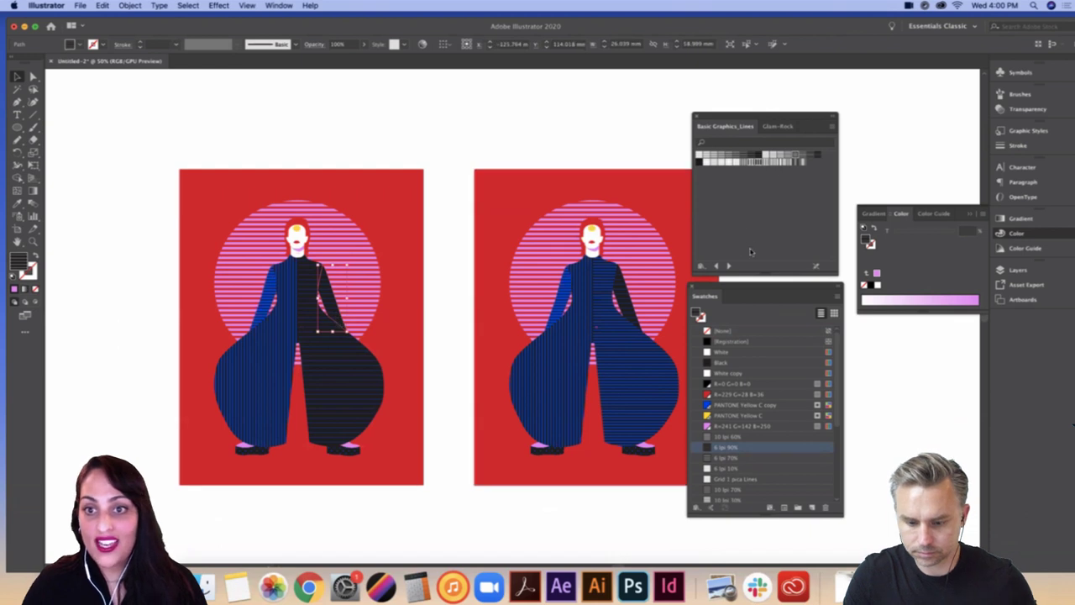
{"action": "left_click", "coordinate": [716, 265]}
{"action": "left_click", "coordinate": [730, 159]}
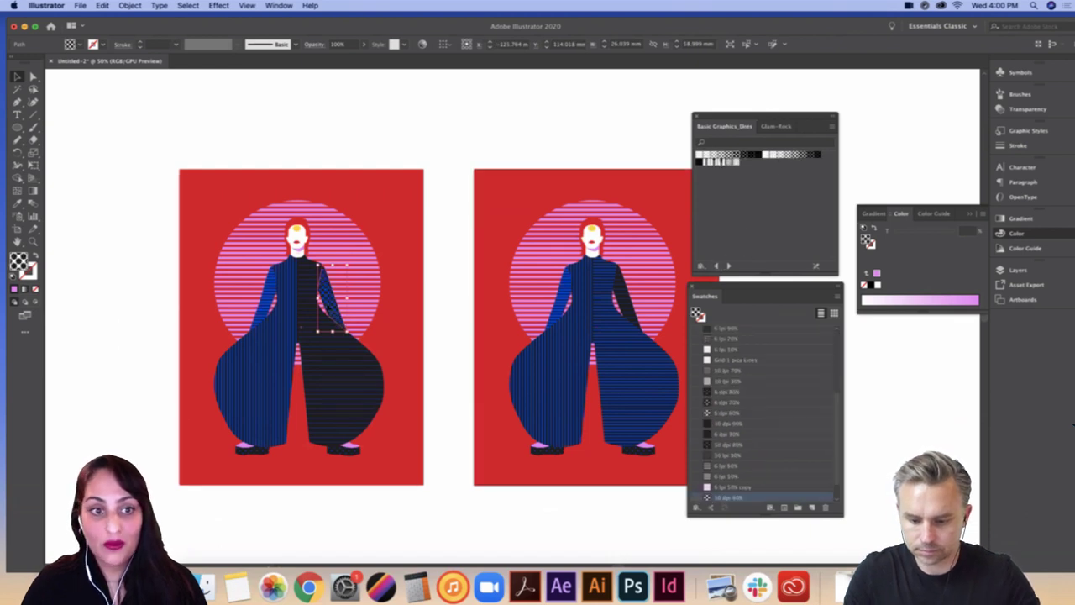
Step: Fill the unpatterned left-hand sleeve of the figure on the leftmost poster with the 10 dpi 70% dot pattern
{"action": "left_click", "coordinate": [271, 301]}
{"action": "left_click", "coordinate": [743, 158]}
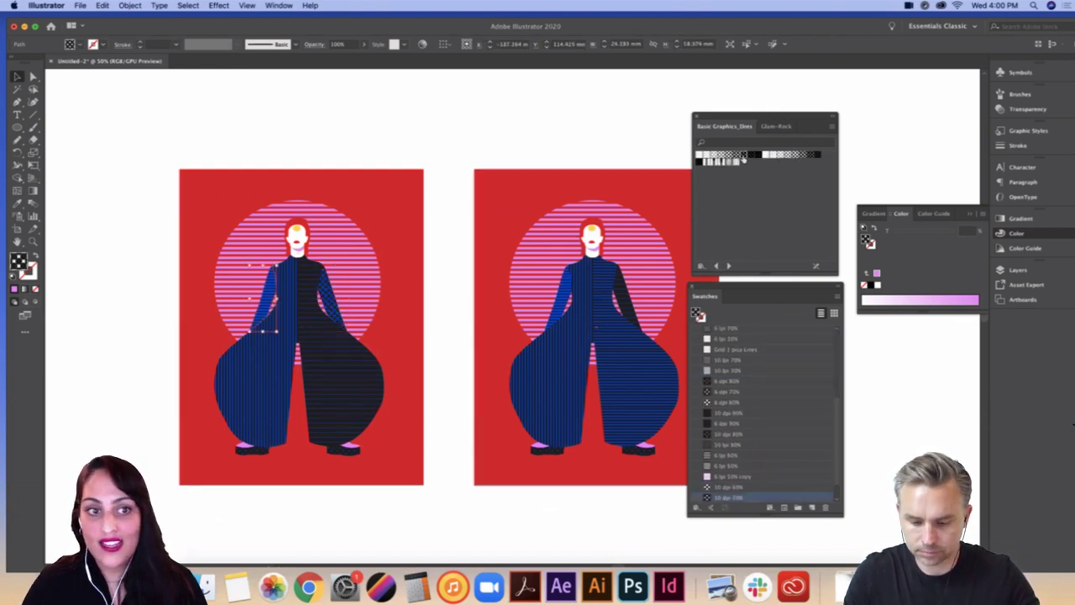
{"action": "left_click", "coordinate": [409, 224]}
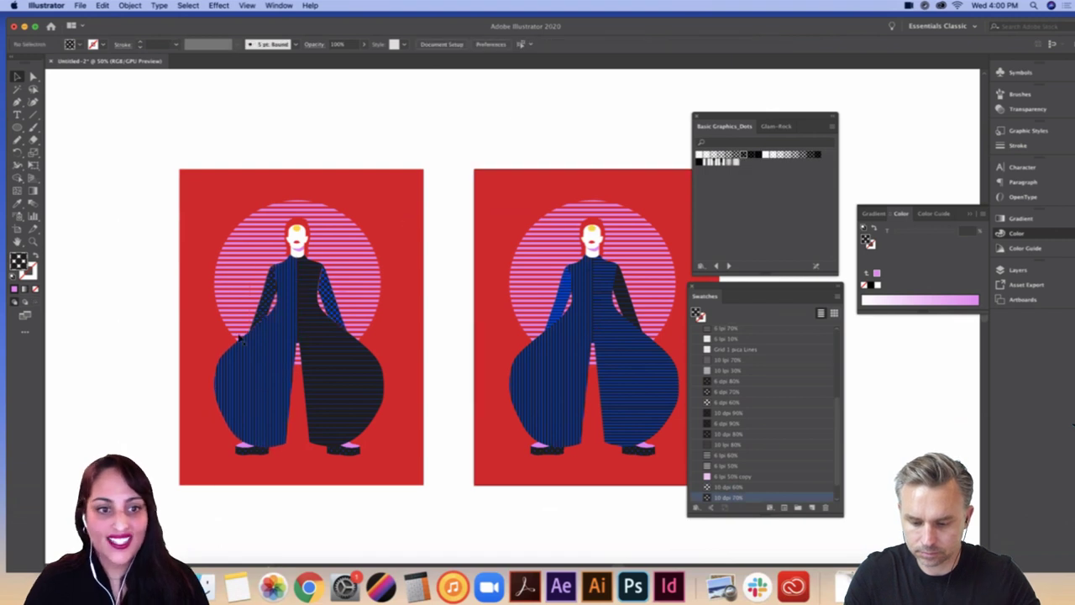
{"action": "key", "text": "super+plus"}
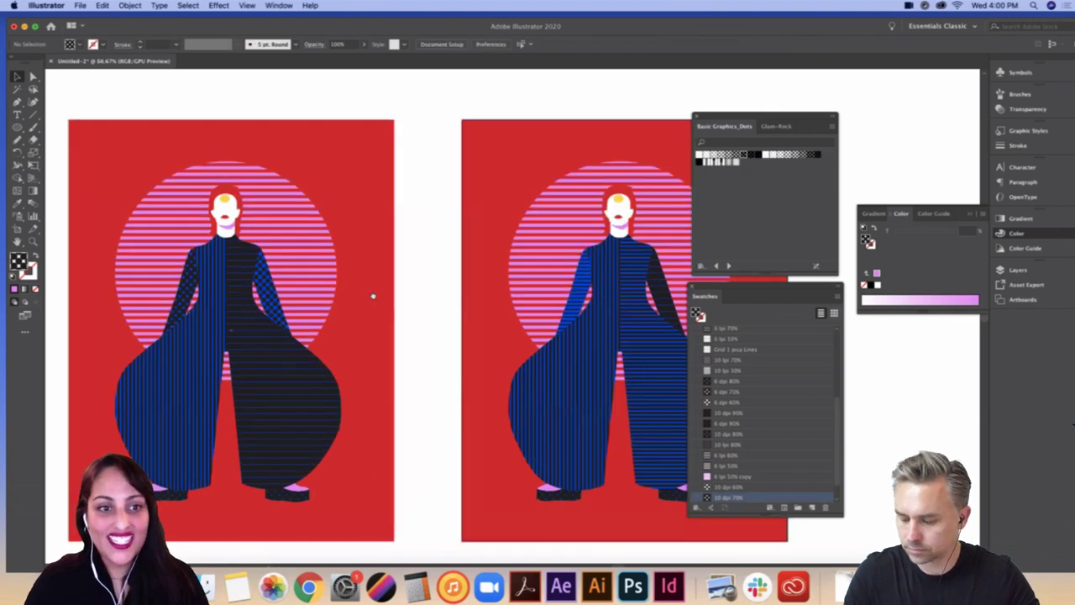
{"action": "scroll", "coordinate": [372, 295], "scroll_direction": "left", "scroll_amount": 3}
{"action": "scroll", "coordinate": [372, 295], "scroll_direction": "down", "scroll_amount": 1}
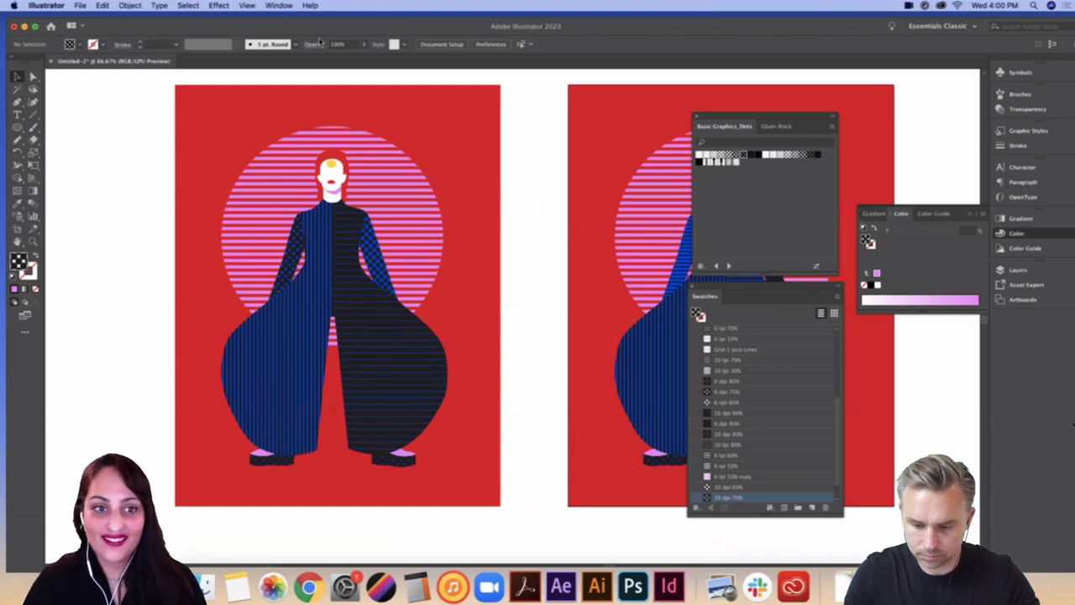
Step: Preview the photo of the performer in the feathered costume from the Images for Illustration folder
{"action": "scroll", "coordinate": [470, 172], "scroll_direction": "right", "scroll_amount": 3}
{"action": "key", "text": "super+minus"}
{"action": "key", "text": "super+minus"}
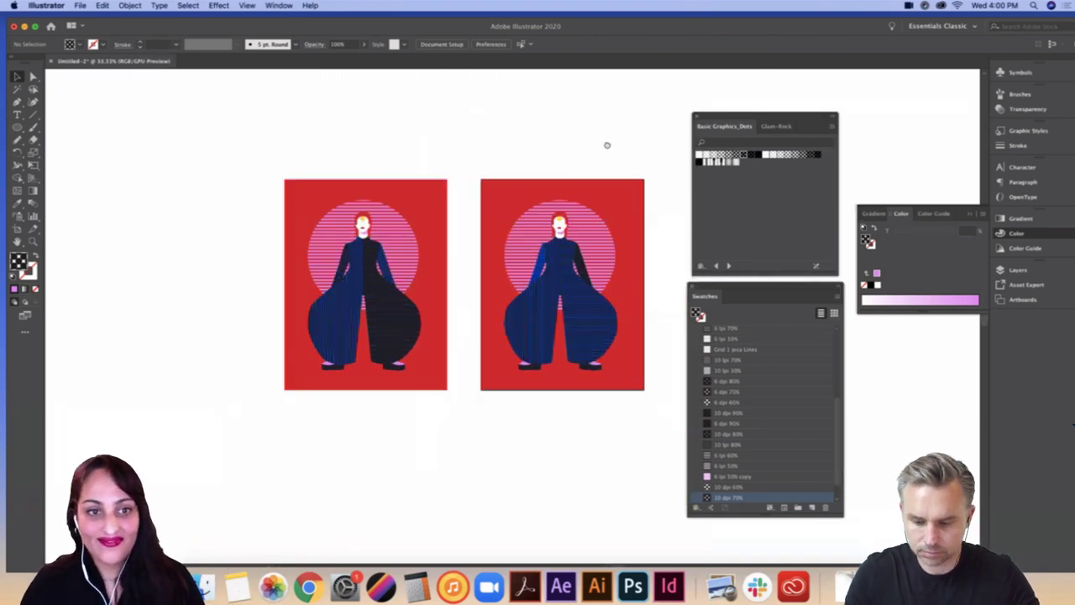
{"action": "scroll", "coordinate": [607, 145], "scroll_direction": "right", "scroll_amount": 5}
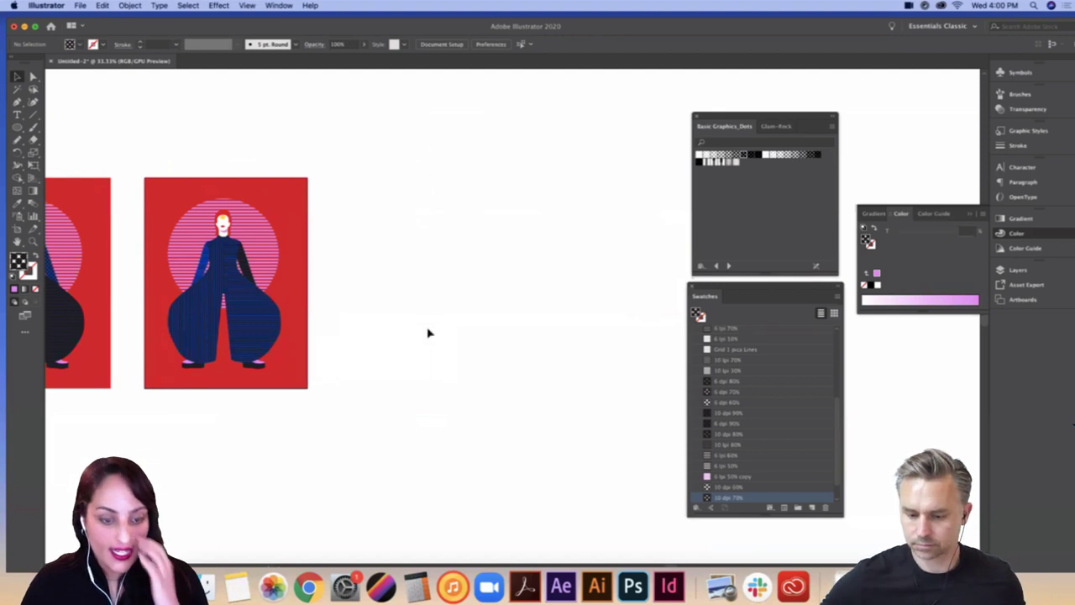
{"action": "scroll", "coordinate": [463, 425], "scroll_direction": "right", "scroll_amount": 1}
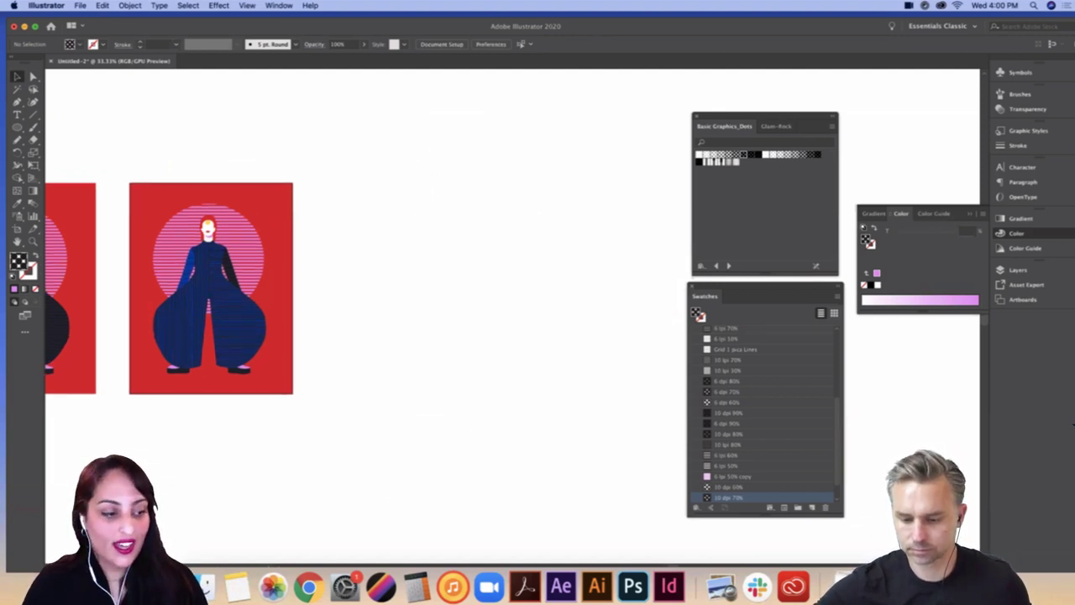
{"action": "left_click", "coordinate": [204, 586]}
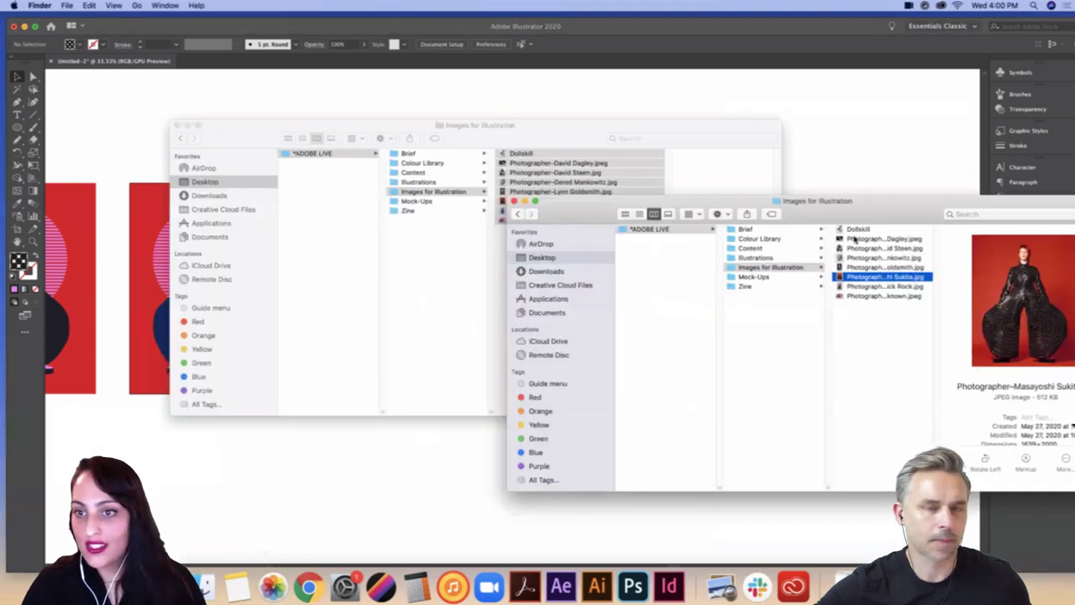
{"action": "left_click", "coordinate": [855, 239]}
{"action": "key", "text": "space"}
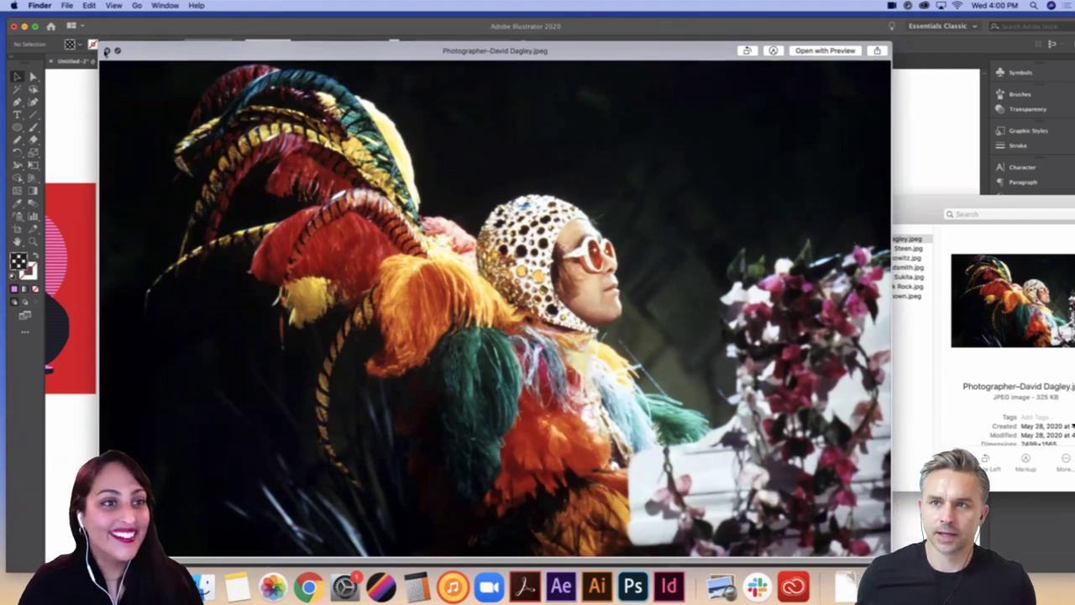
{"action": "left_click", "coordinate": [107, 51]}
{"action": "left_click", "coordinate": [241, 105]}
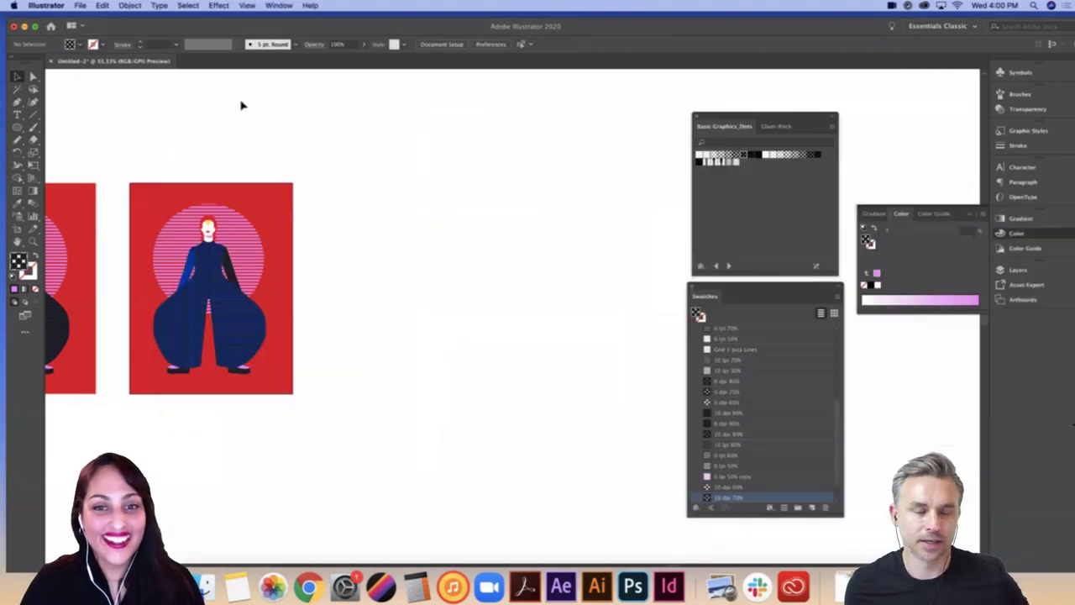
Step: Duplicate the right poster's artboard with its artwork to the empty area on its right and widen the copy to double width
{"action": "scroll", "coordinate": [432, 160], "scroll_direction": "right", "scroll_amount": 2}
{"action": "scroll", "coordinate": [432, 162], "scroll_direction": "left", "scroll_amount": 1}
{"action": "key", "text": "shift+o"}
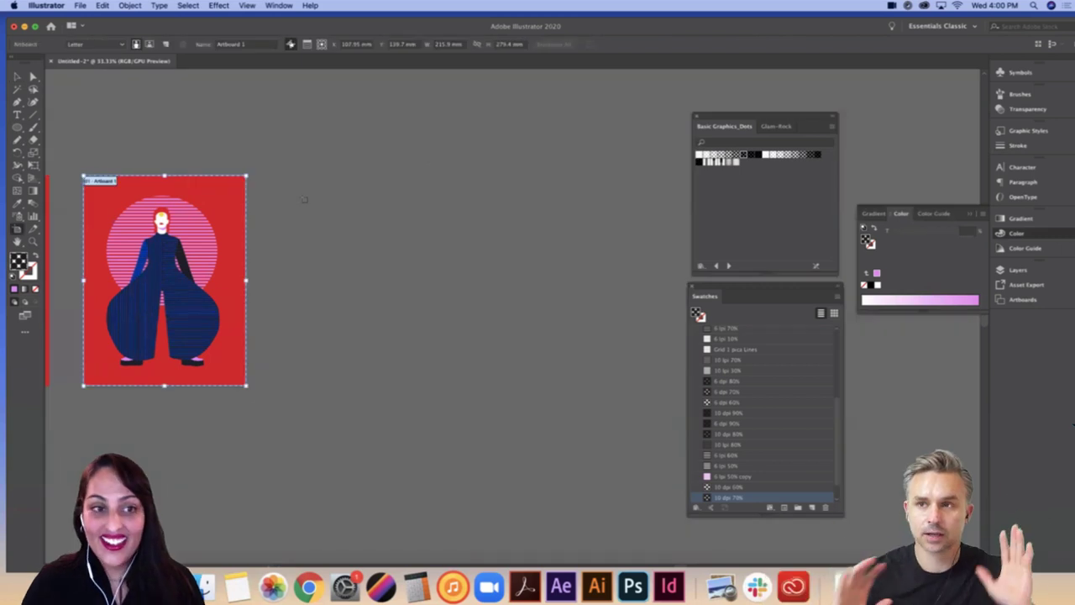
{"action": "left_click_drag", "start_coordinate": [93, 277], "coordinate": [513, 293]}
{"action": "scroll", "coordinate": [288, 272], "scroll_direction": "right", "scroll_amount": 8}
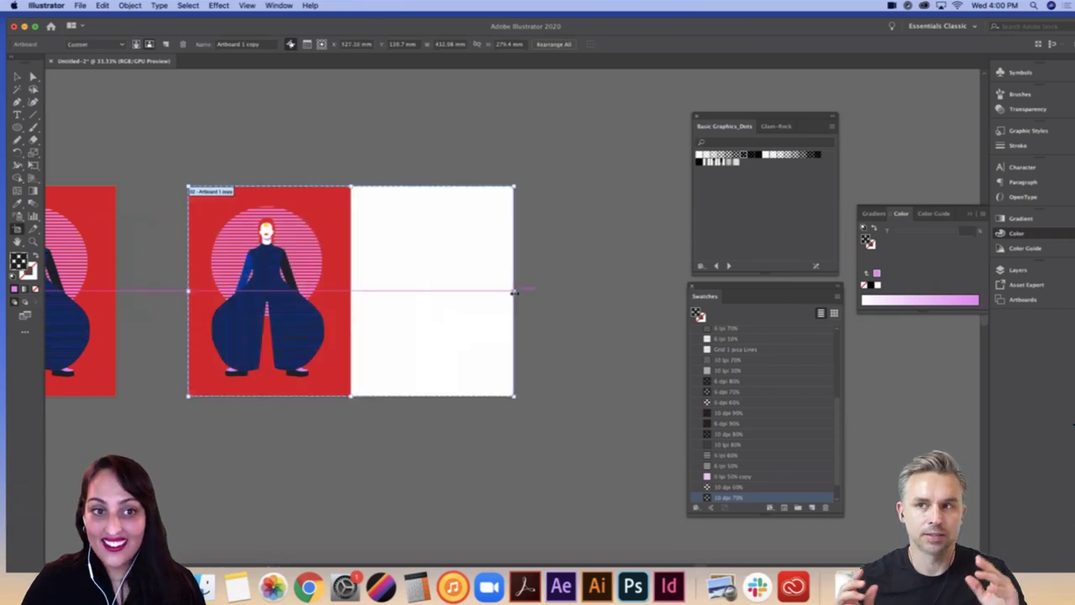
Step: Delete the copied figure, circle and red background from the wide artboard
{"action": "key", "text": "Escape"}
{"action": "left_click_drag", "start_coordinate": [381, 180], "coordinate": [190, 431]}
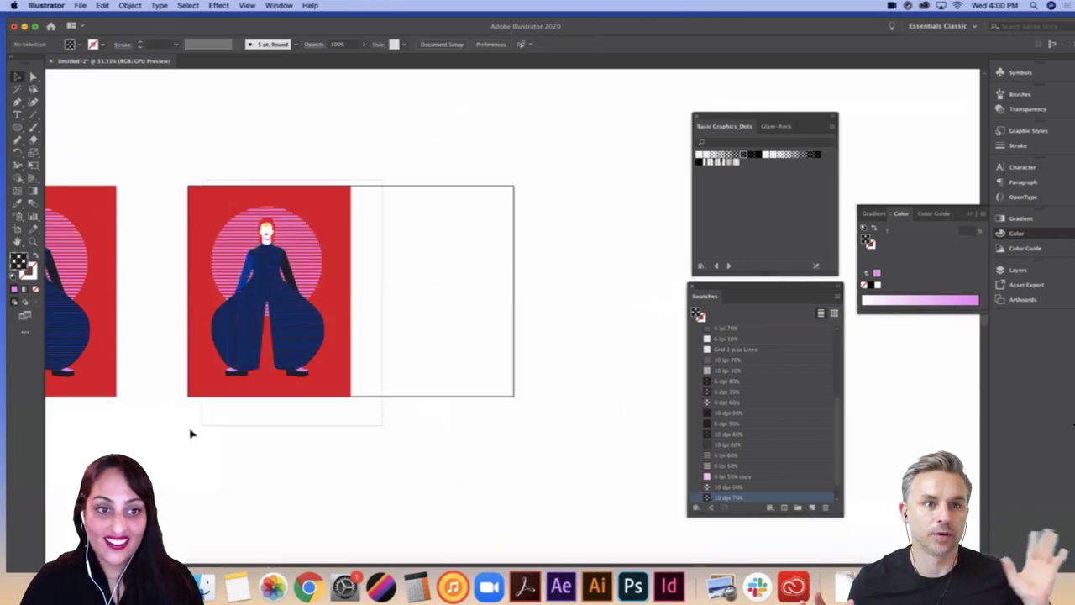
{"action": "key", "text": "Delete"}
Step: Place the feathered-costume photo from the Images for Illustration folder and move it over the wide artboard
{"action": "left_click", "coordinate": [201, 585]}
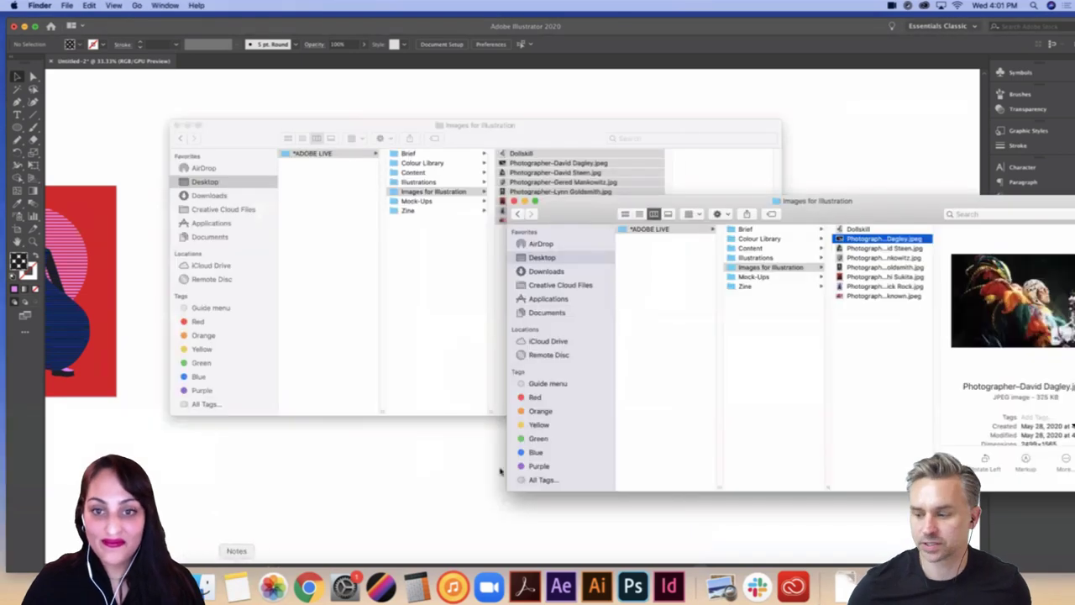
{"action": "left_click_drag", "start_coordinate": [844, 241], "coordinate": [307, 477]}
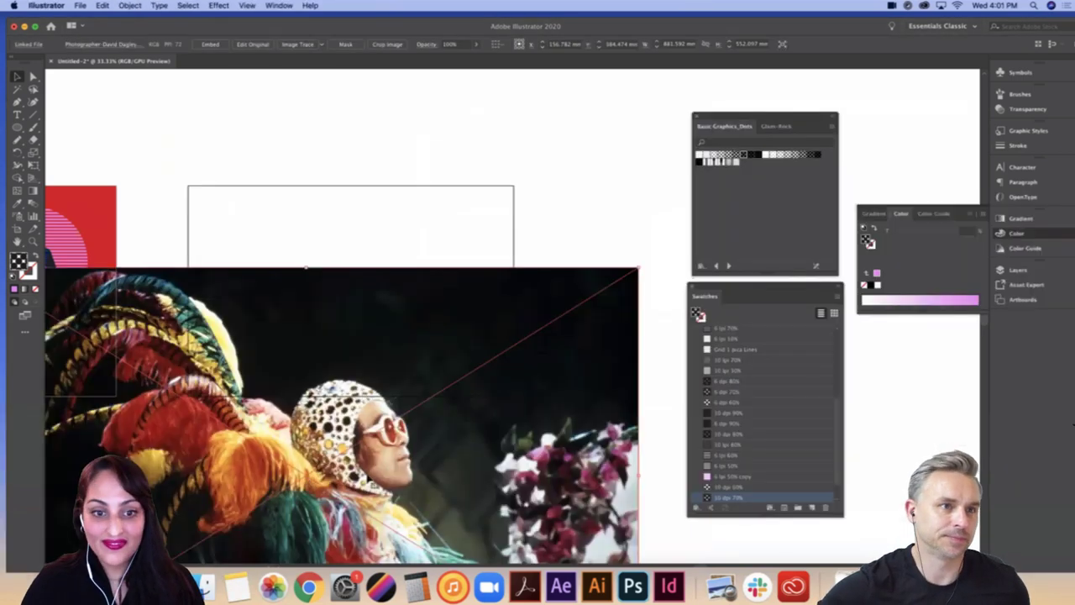
{"action": "left_click_drag", "start_coordinate": [190, 475], "coordinate": [376, 312]}
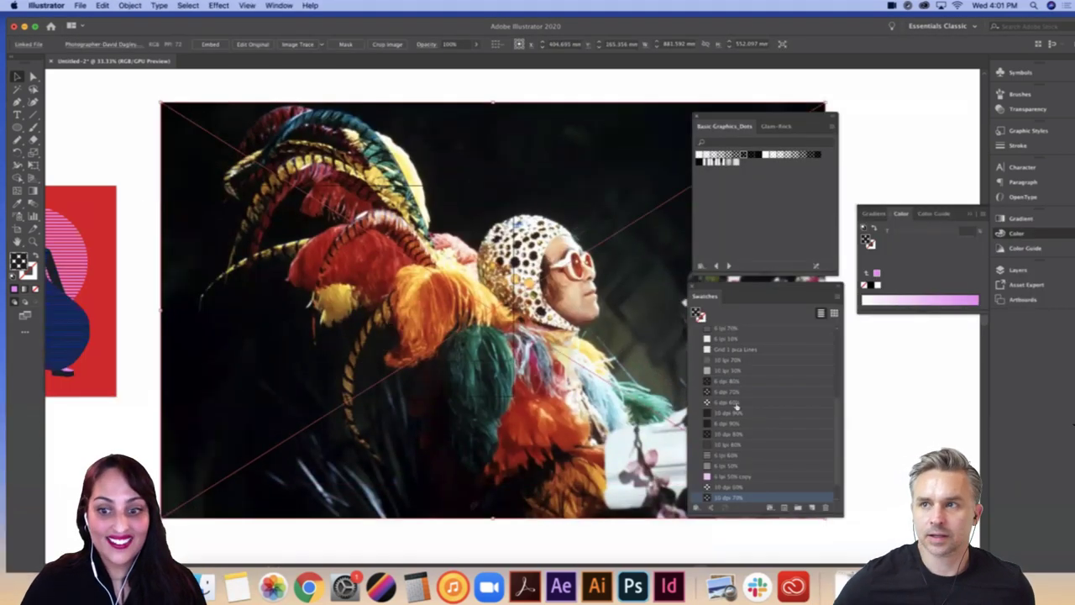
Step: Move the floating dot pattern library and Swatches clear of the photo, beside the docked panels
{"action": "left_click_drag", "start_coordinate": [744, 116], "coordinate": [896, 98]}
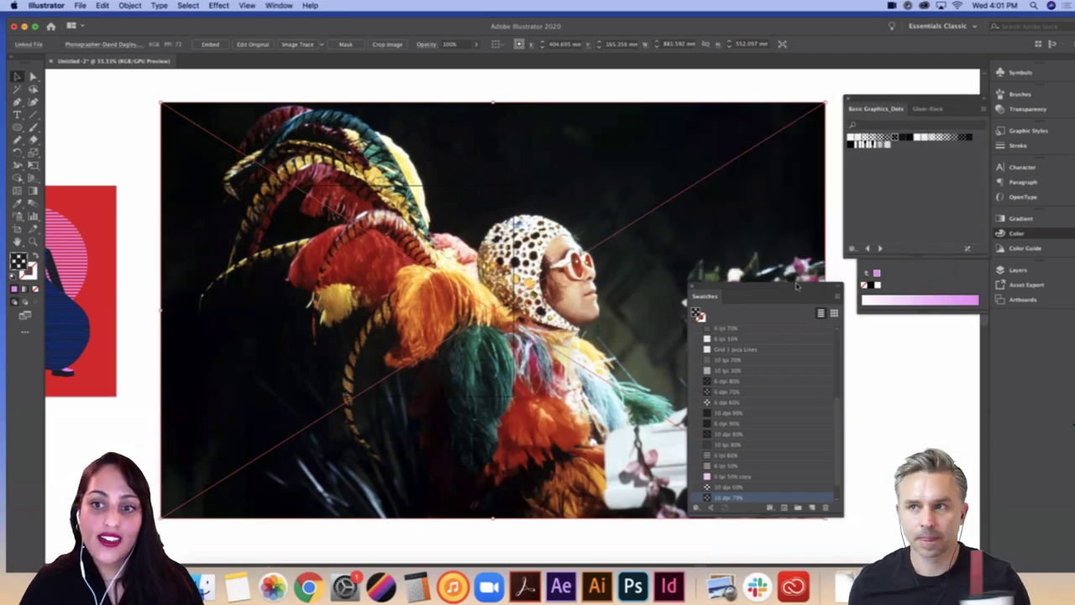
{"action": "left_click_drag", "start_coordinate": [767, 286], "coordinate": [877, 313]}
{"action": "left_click_drag", "start_coordinate": [931, 275], "coordinate": [948, 270]}
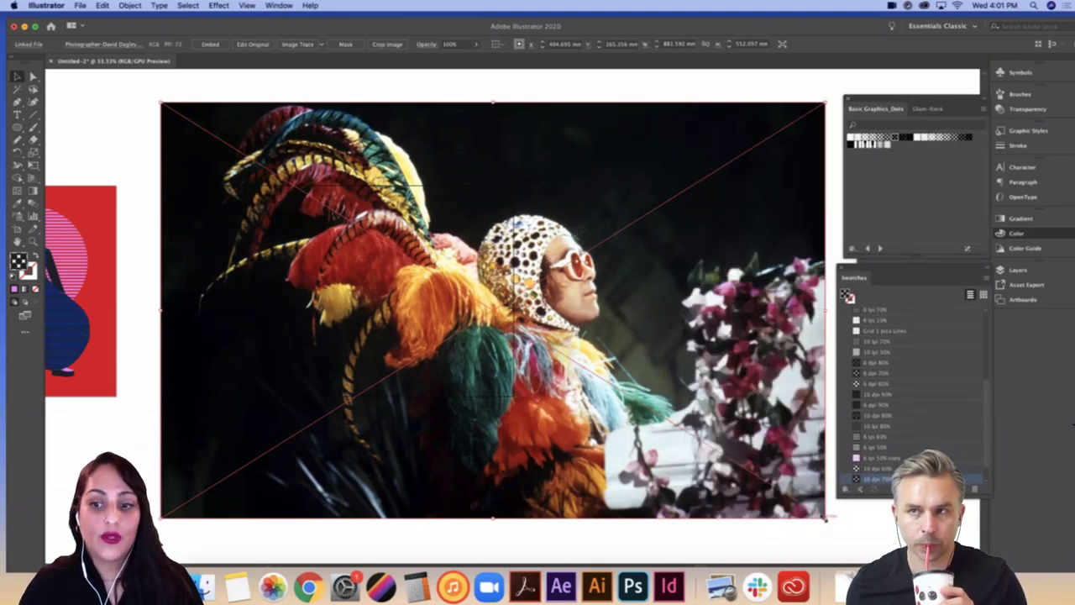
Step: Scale the photo down proportionally to about 553 mm wide over the wide artboard
{"action": "left_click_drag", "start_coordinate": [825, 518], "coordinate": [627, 393]}
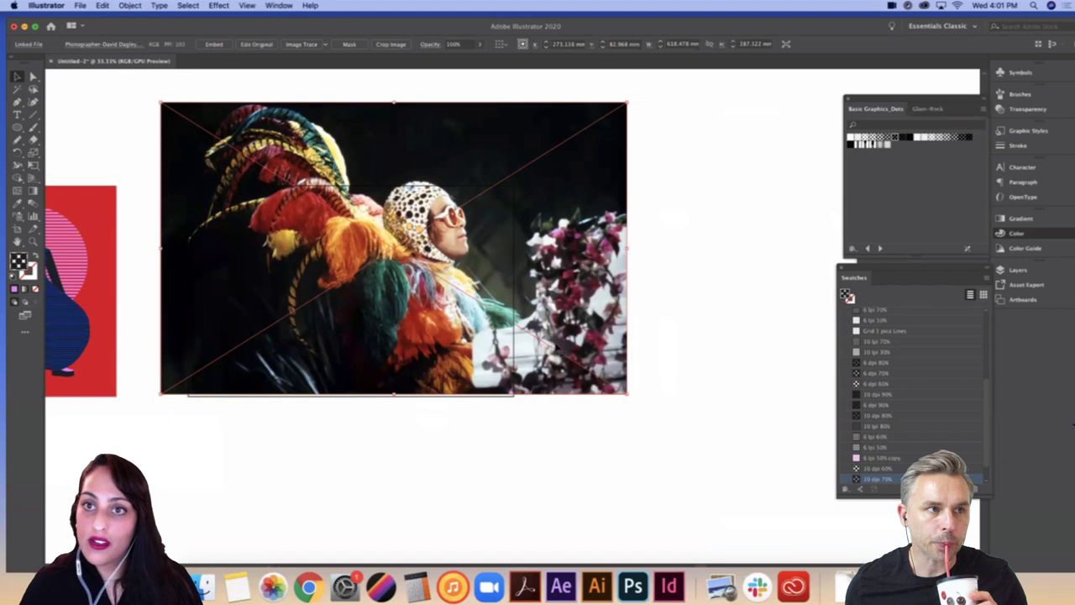
{"action": "left_click_drag", "start_coordinate": [429, 139], "coordinate": [549, 156]}
{"action": "left_click_drag", "start_coordinate": [343, 171], "coordinate": [341, 203]}
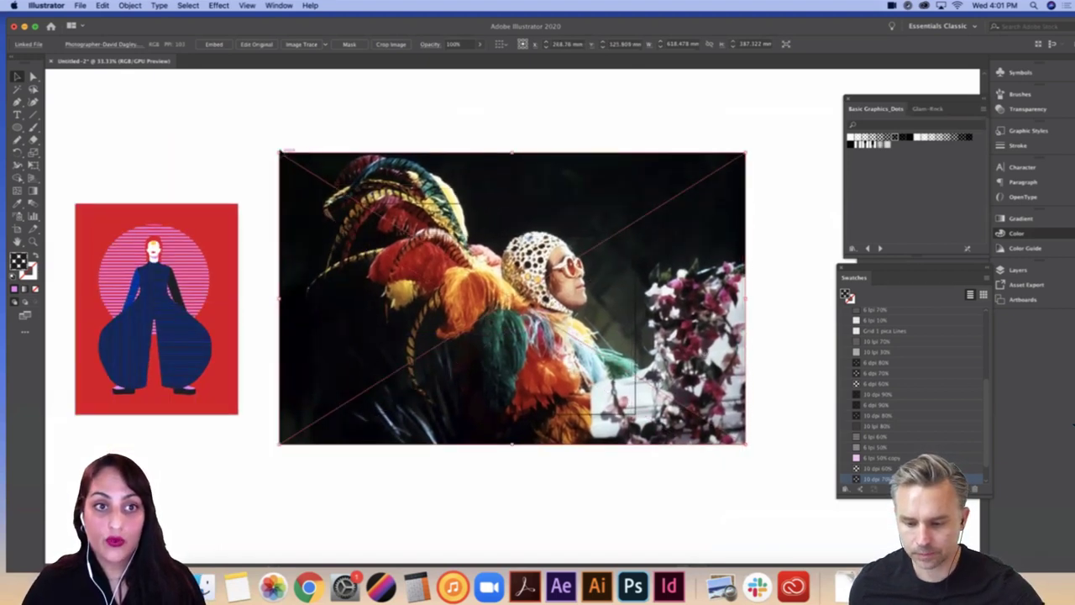
{"action": "left_click_drag", "start_coordinate": [277, 151], "coordinate": [330, 180]}
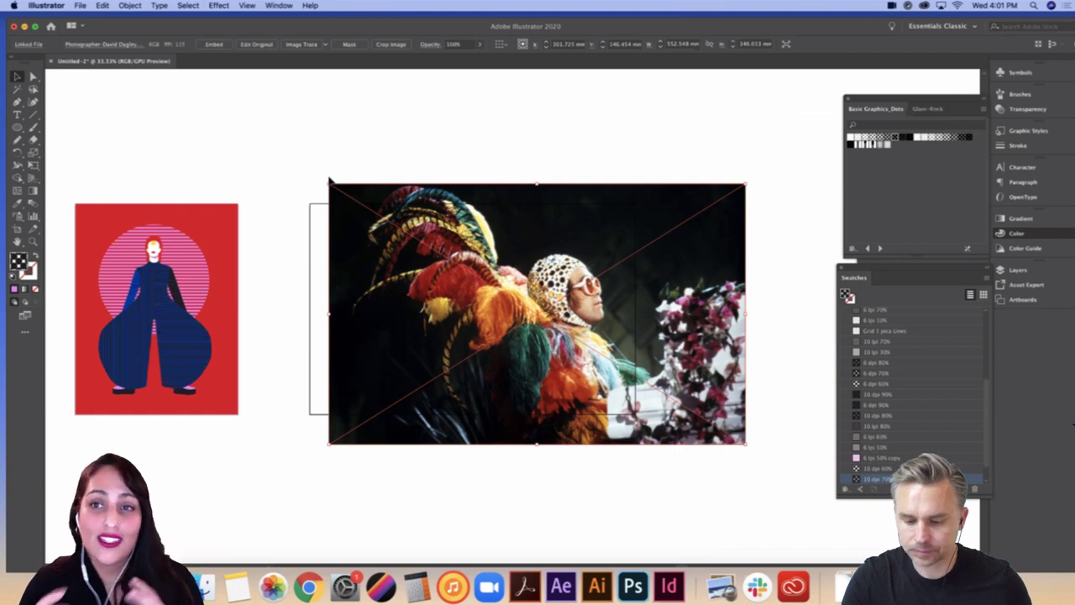
Step: Scale the photo down to about 453 mm wide and position it toward the right side of the wide artboard
{"action": "key", "text": "super+equal"}
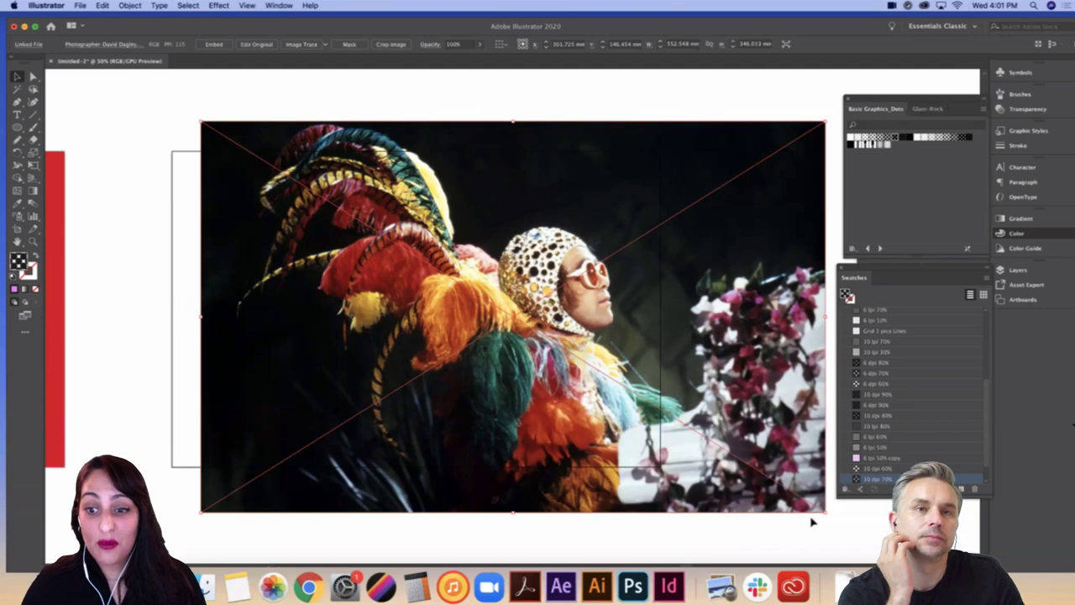
{"action": "left_click_drag", "start_coordinate": [827, 512], "coordinate": [714, 442]}
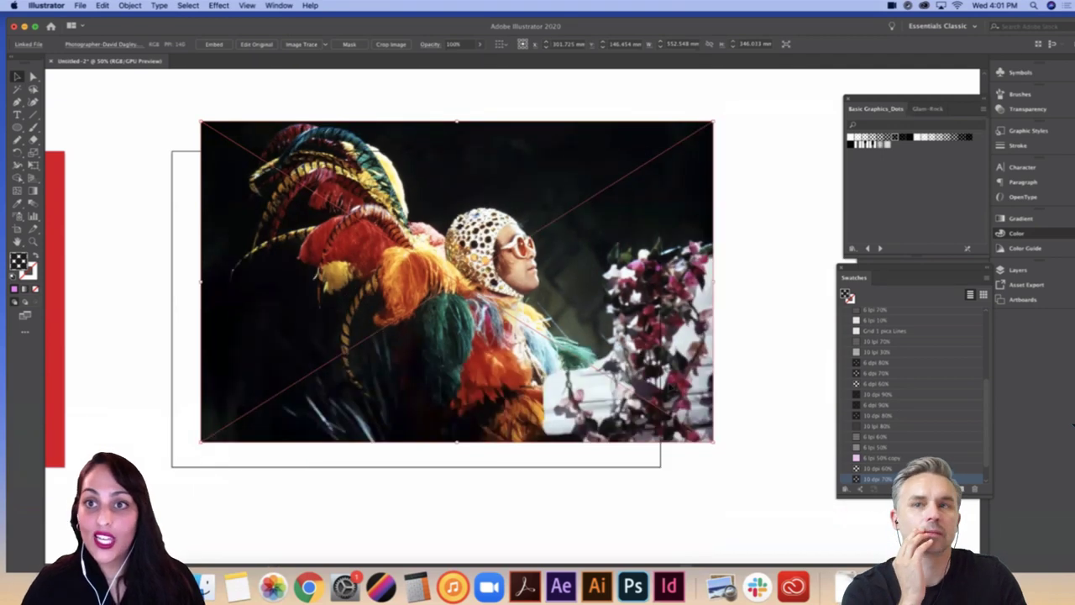
{"action": "left_click_drag", "start_coordinate": [457, 282], "coordinate": [438, 320]}
{"action": "left_click_drag", "start_coordinate": [680, 462], "coordinate": [679, 435]}
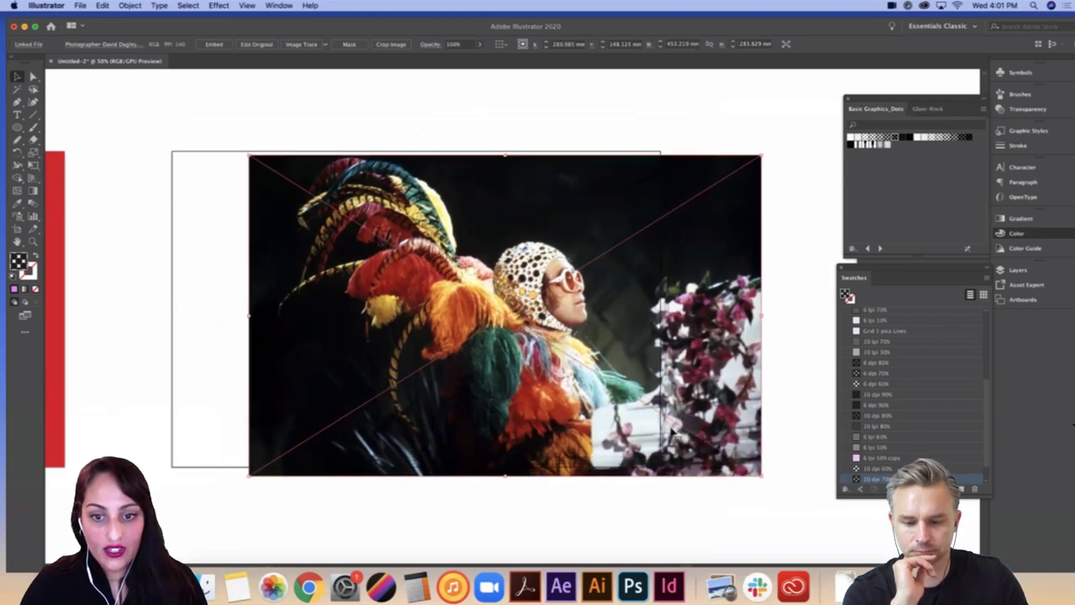
{"action": "left_click", "coordinate": [445, 123]}
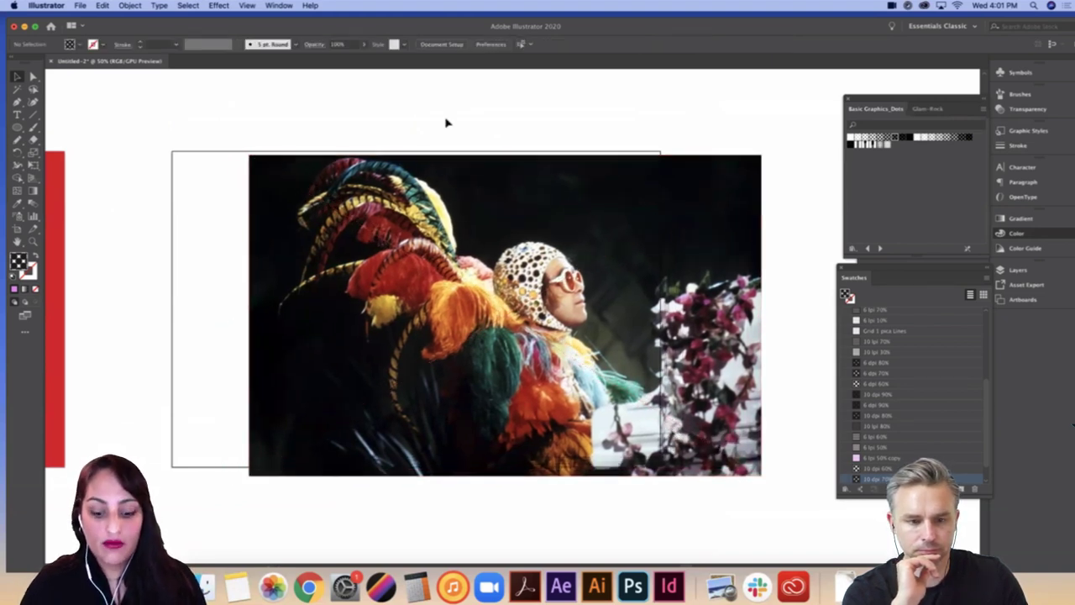
Step: Move the photo off the wide artboard into the empty space below it
{"action": "key", "text": "super+minus"}
{"action": "scroll", "coordinate": [494, 153], "scroll_direction": "left", "scroll_amount": 5}
{"action": "left_click_drag", "start_coordinate": [451, 245], "coordinate": [389, 463]}
{"action": "scroll", "coordinate": [370, 339], "scroll_direction": "left", "scroll_amount": 3}
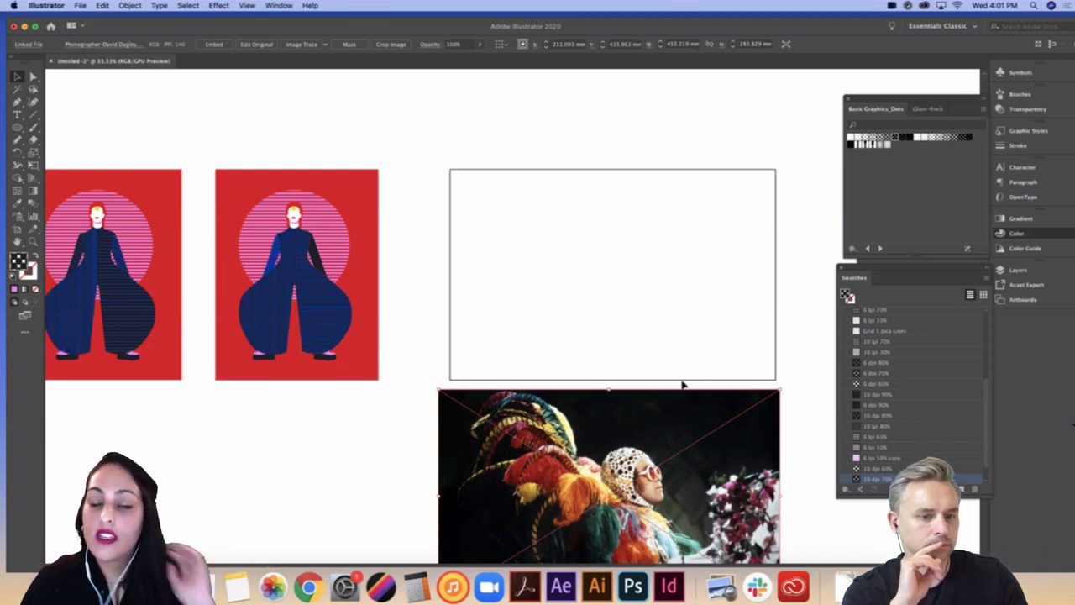
Step: Move the photo back over the right part of the wide artboard and scale it down slightly, leaving empty space above it
{"action": "left_click_drag", "start_coordinate": [749, 350], "coordinate": [655, 343]}
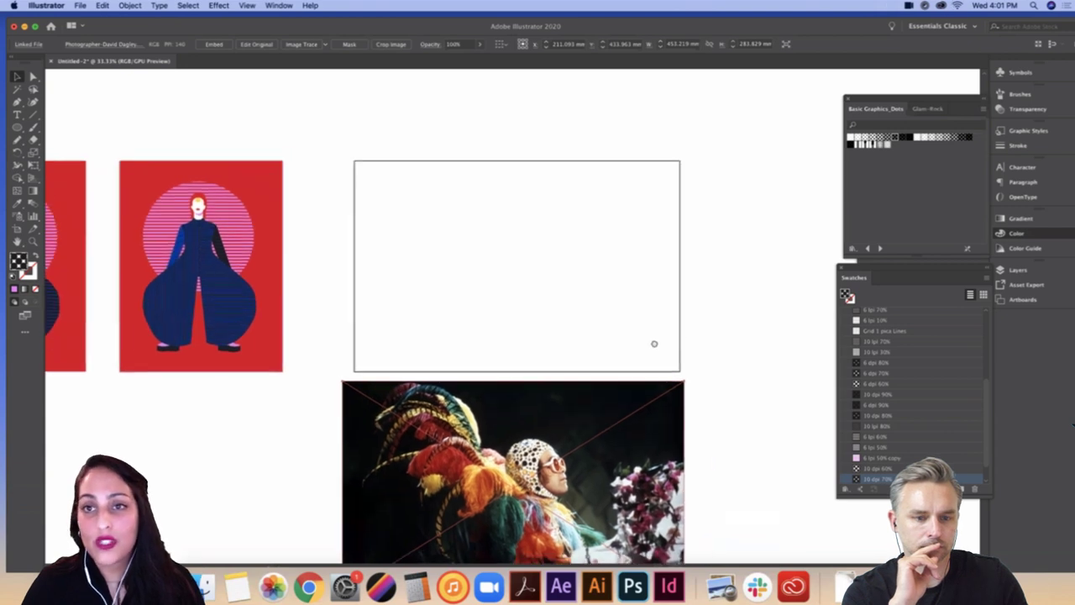
{"action": "left_click_drag", "start_coordinate": [614, 458], "coordinate": [664, 239]}
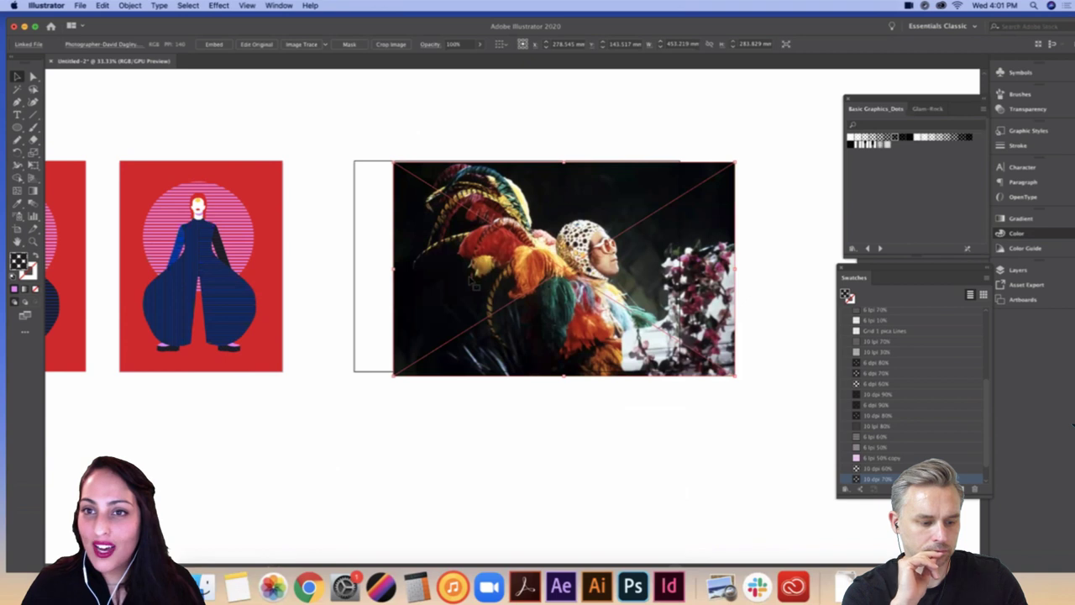
{"action": "left_click_drag", "start_coordinate": [393, 162], "coordinate": [439, 193]}
{"action": "left_click_drag", "start_coordinate": [578, 266], "coordinate": [588, 290]}
{"action": "left_click", "coordinate": [774, 327]}
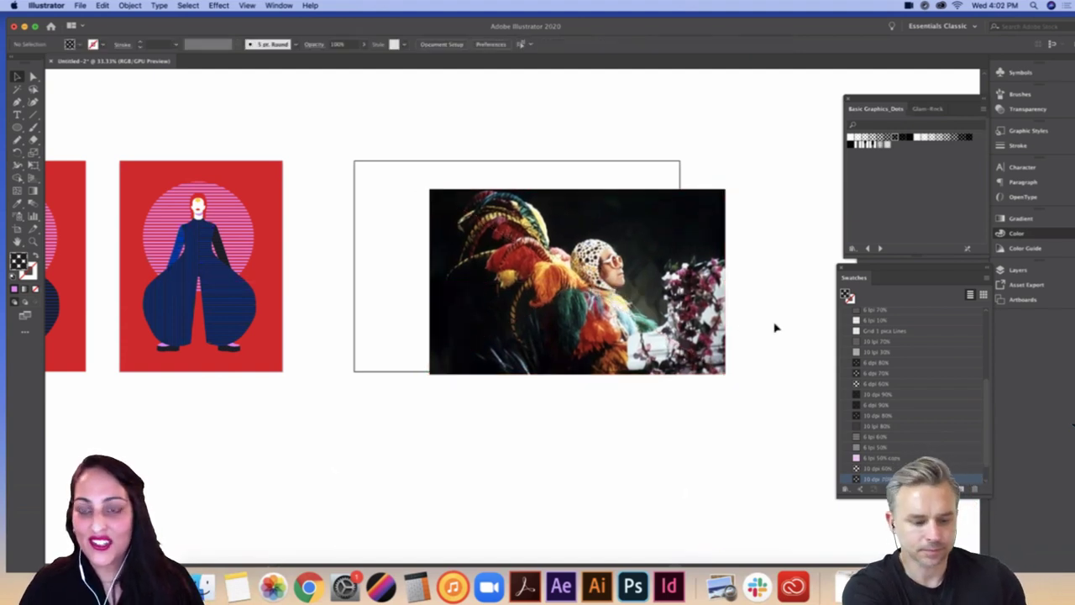
Step: Move the photo from the Art layer to the Reference layer and lock the Reference layer
{"action": "key", "text": "super+plus"}
{"action": "left_click_drag", "start_coordinate": [786, 292], "coordinate": [682, 307]}
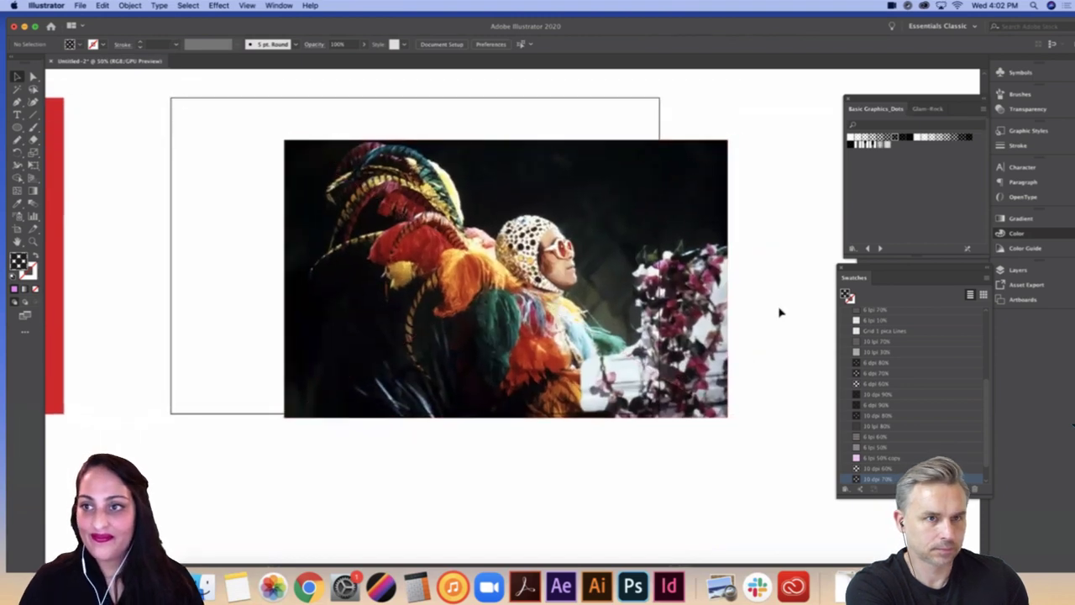
{"action": "left_click", "coordinate": [1011, 276]}
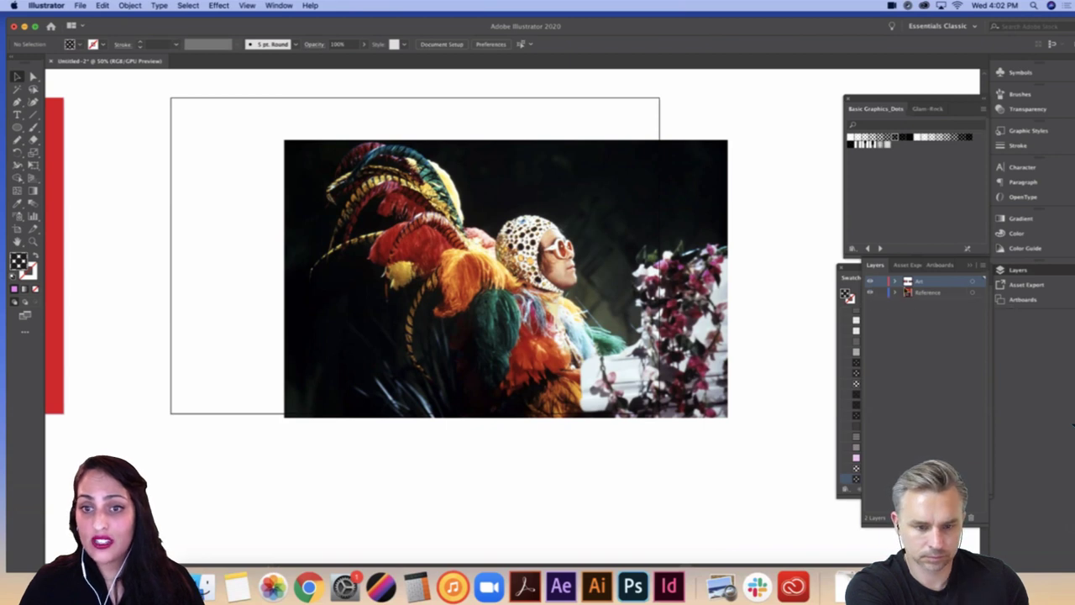
{"action": "left_click", "coordinate": [972, 292]}
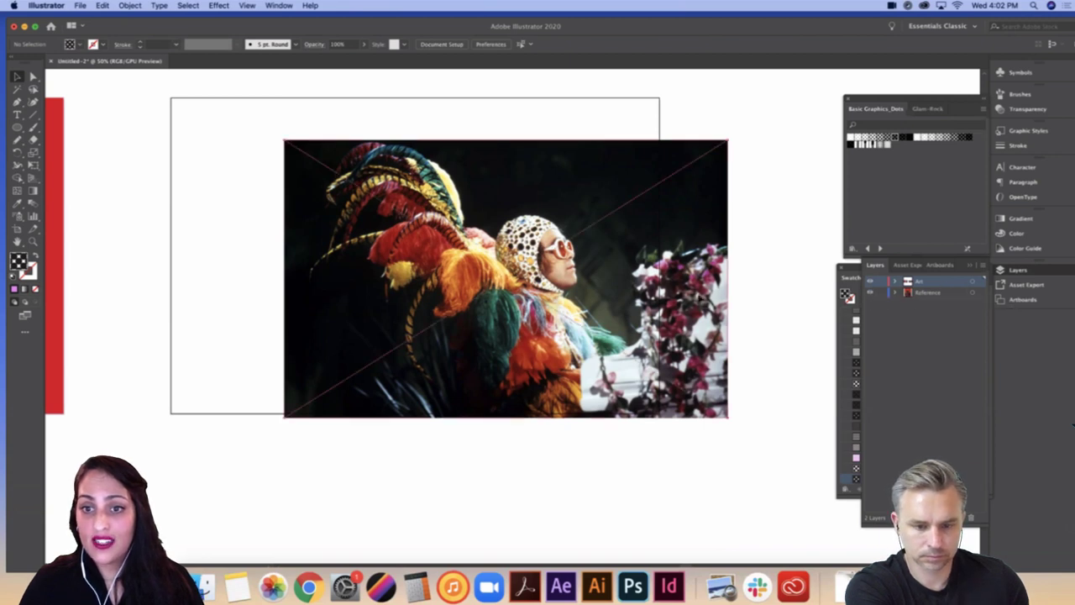
{"action": "left_click", "coordinate": [978, 293]}
{"action": "left_click", "coordinate": [881, 292]}
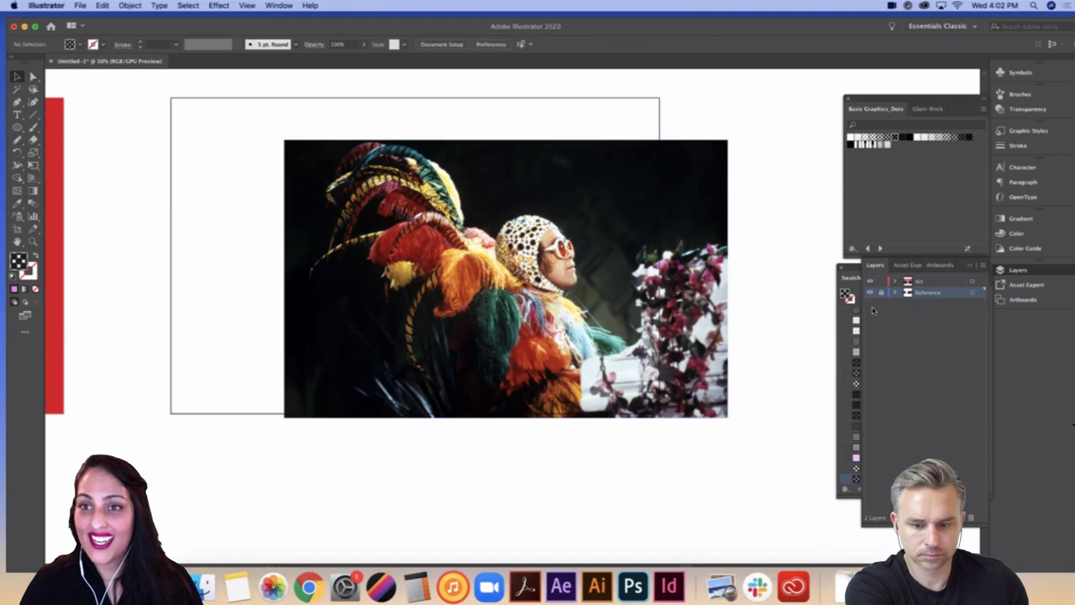
Step: Make the Art layer active for drawing over the photo's feathered figure
{"action": "left_click", "coordinate": [924, 280]}
{"action": "left_click_drag", "start_coordinate": [777, 270], "coordinate": [879, 285]}
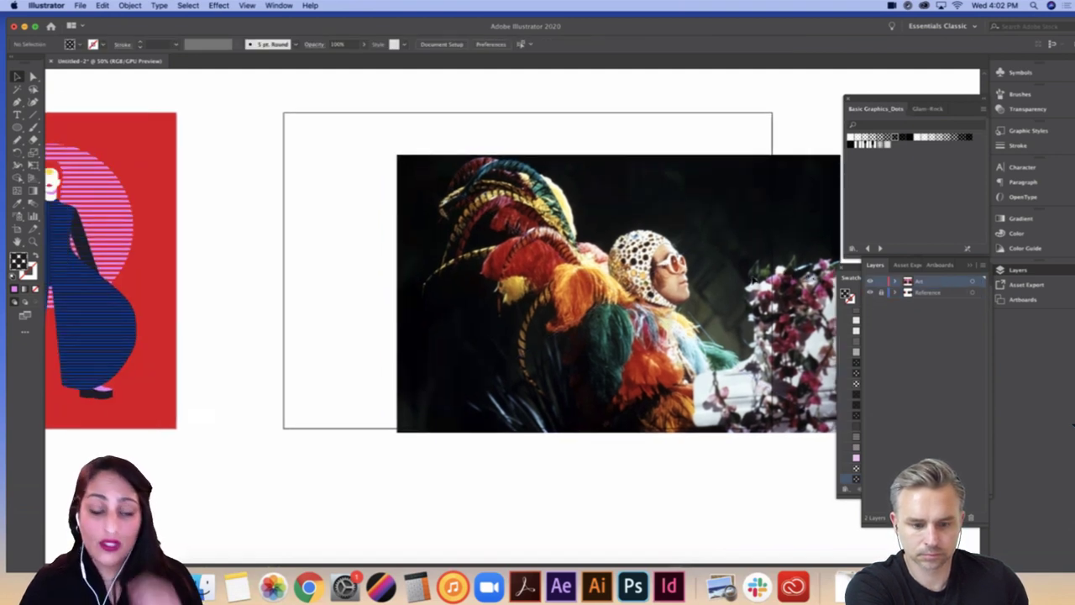
{"action": "key", "text": "super+="}
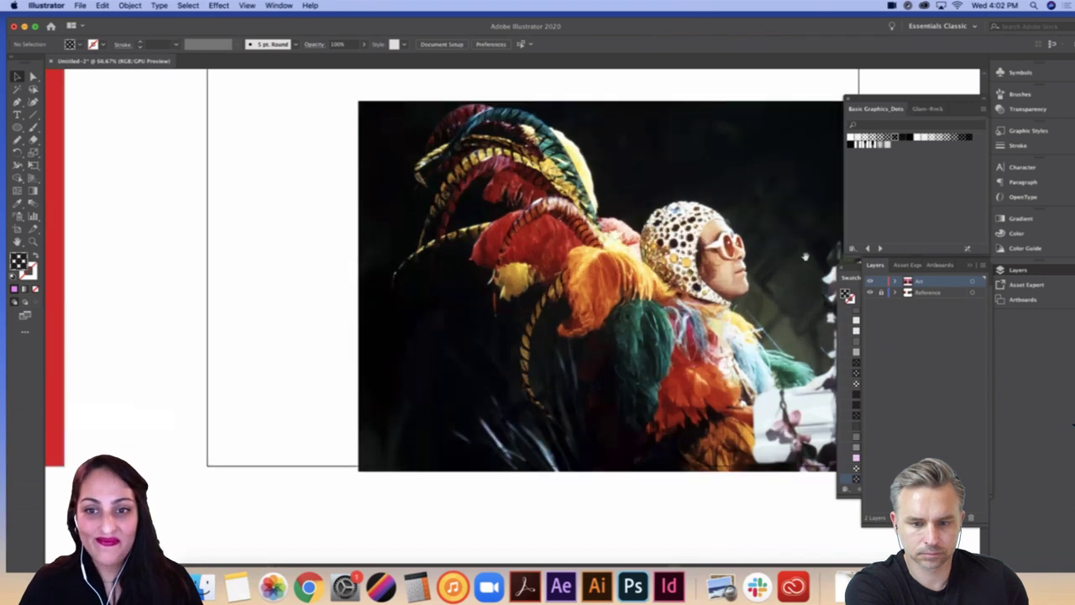
Step: Prepare the Pen tool for tracing with no fill and a PANTONE Yellow C stroke, keeping the swatch list within reach
{"action": "left_click_drag", "start_coordinate": [800, 258], "coordinate": [646, 290]}
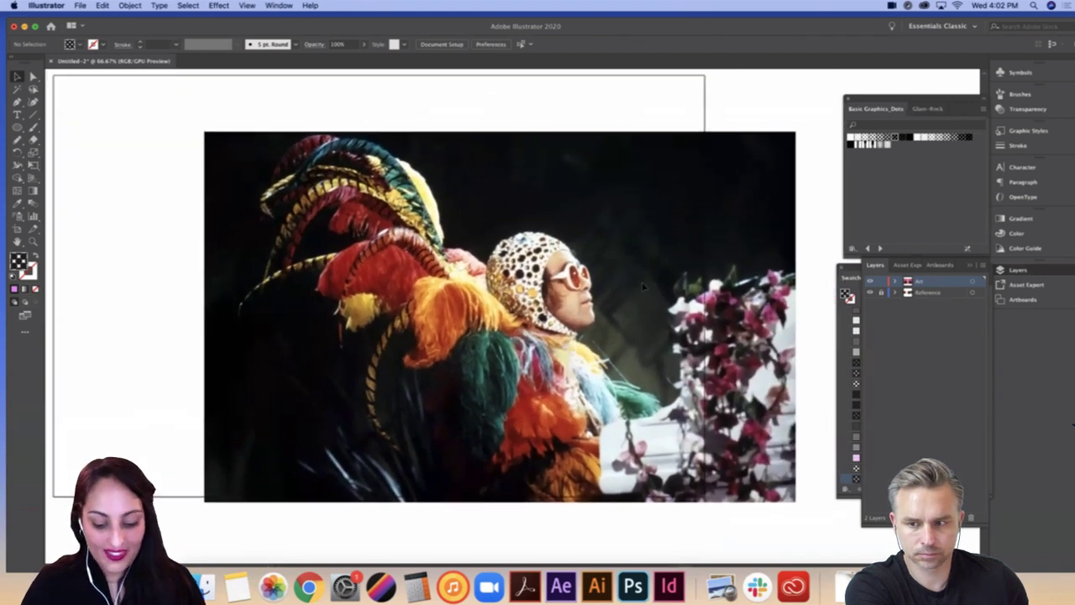
{"action": "scroll", "coordinate": [636, 290], "scroll_direction": "up", "scroll_amount": 2}
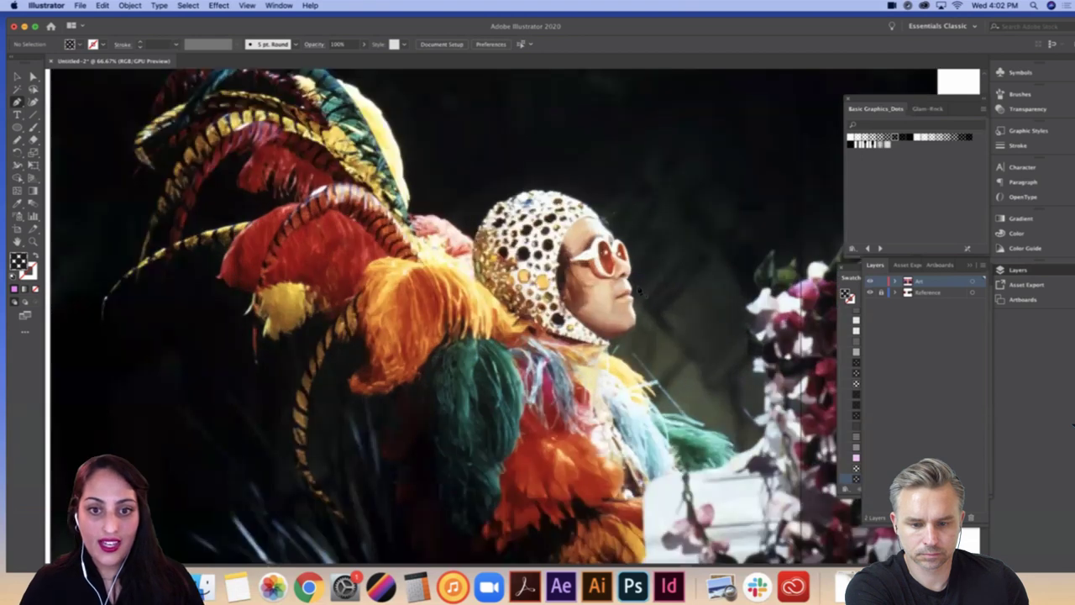
{"action": "scroll", "coordinate": [653, 282], "scroll_direction": "down", "scroll_amount": 3}
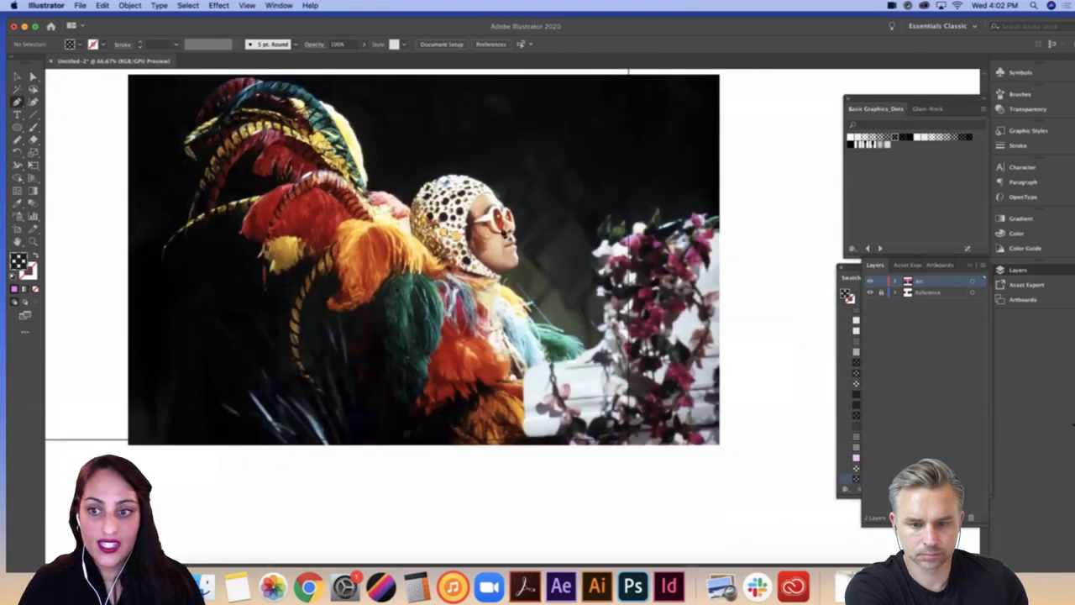
{"action": "key", "text": "/"}
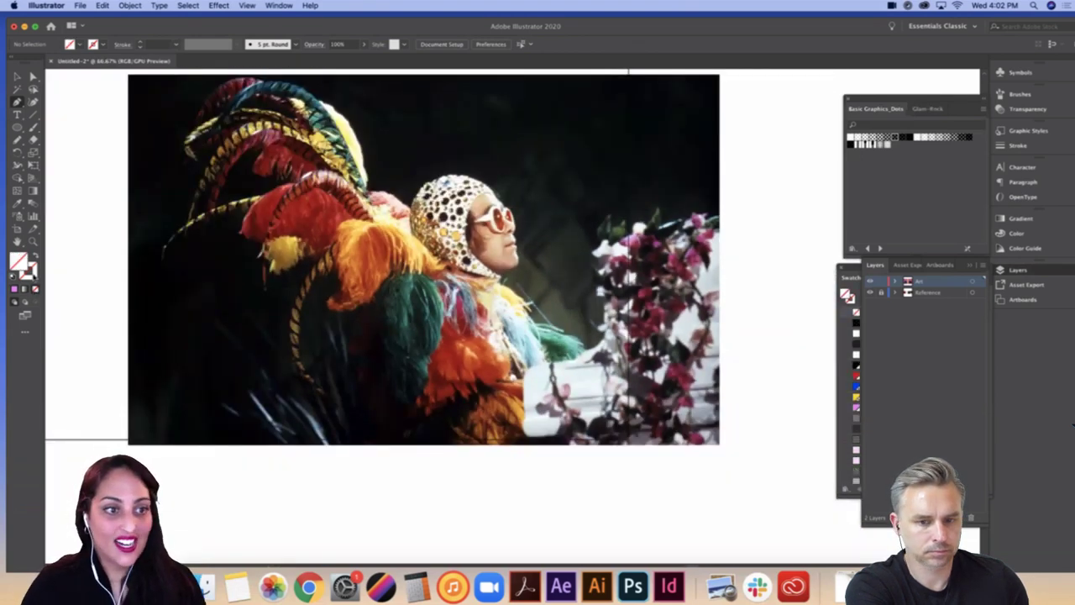
{"action": "left_click", "coordinate": [32, 275]}
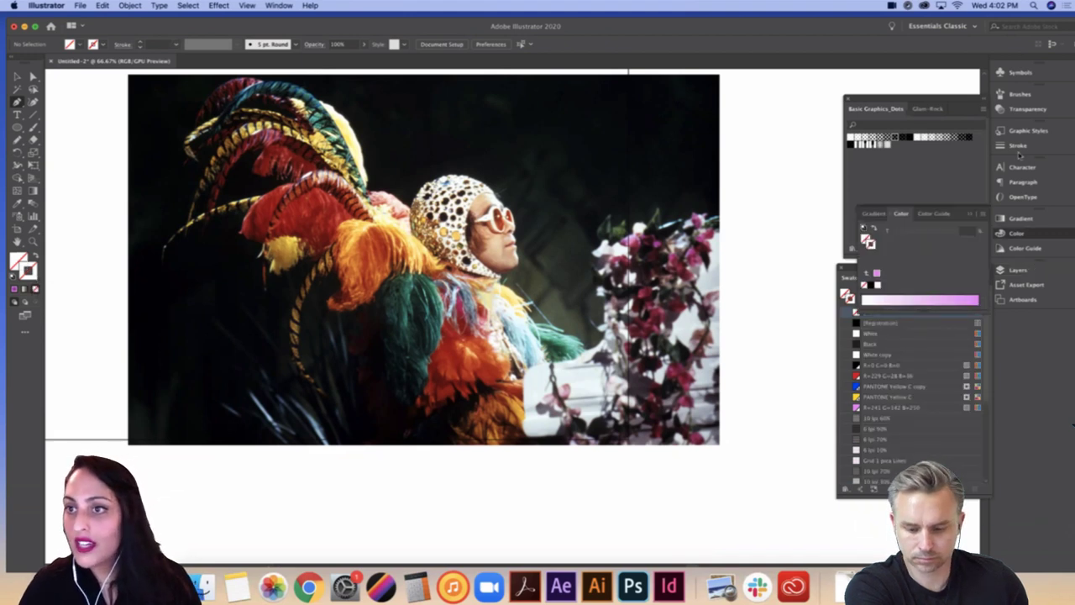
{"action": "left_click", "coordinate": [971, 213]}
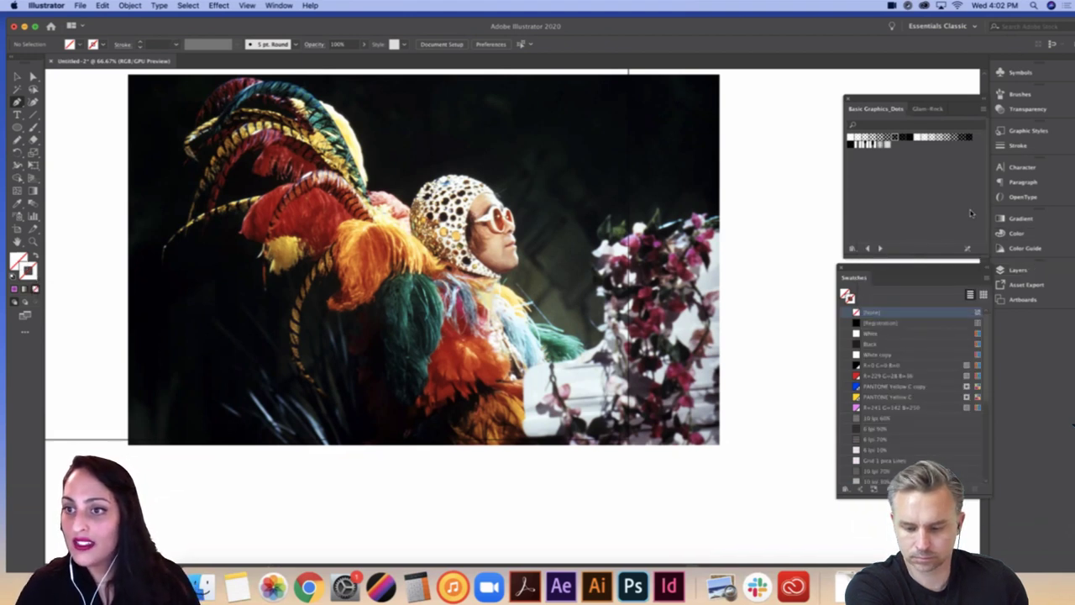
{"action": "left_click", "coordinate": [1040, 231]}
{"action": "left_click", "coordinate": [1042, 232]}
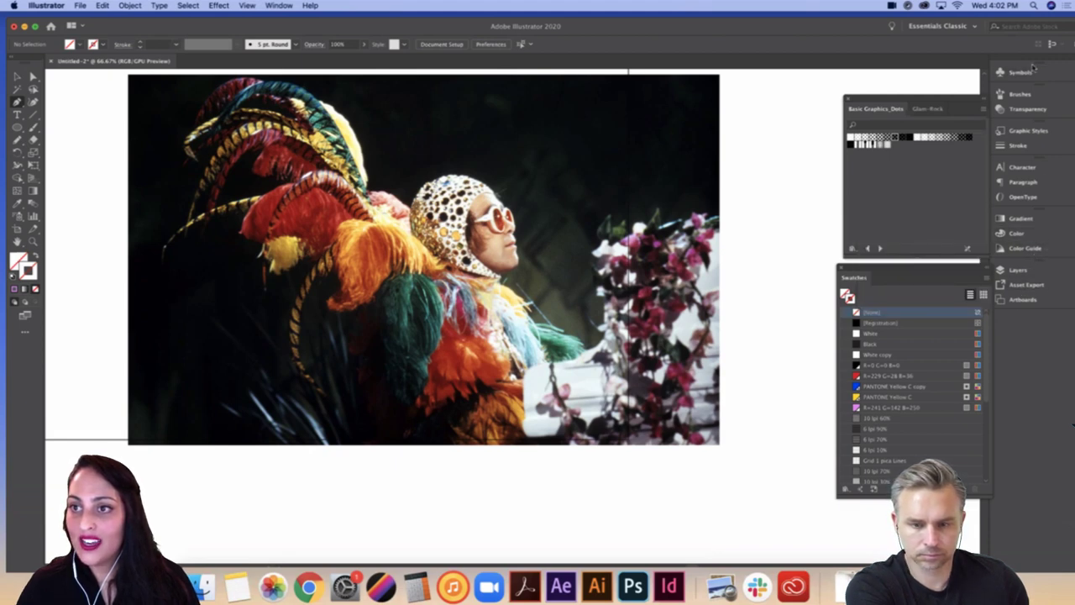
{"action": "left_click_drag", "start_coordinate": [966, 271], "coordinate": [951, 261]}
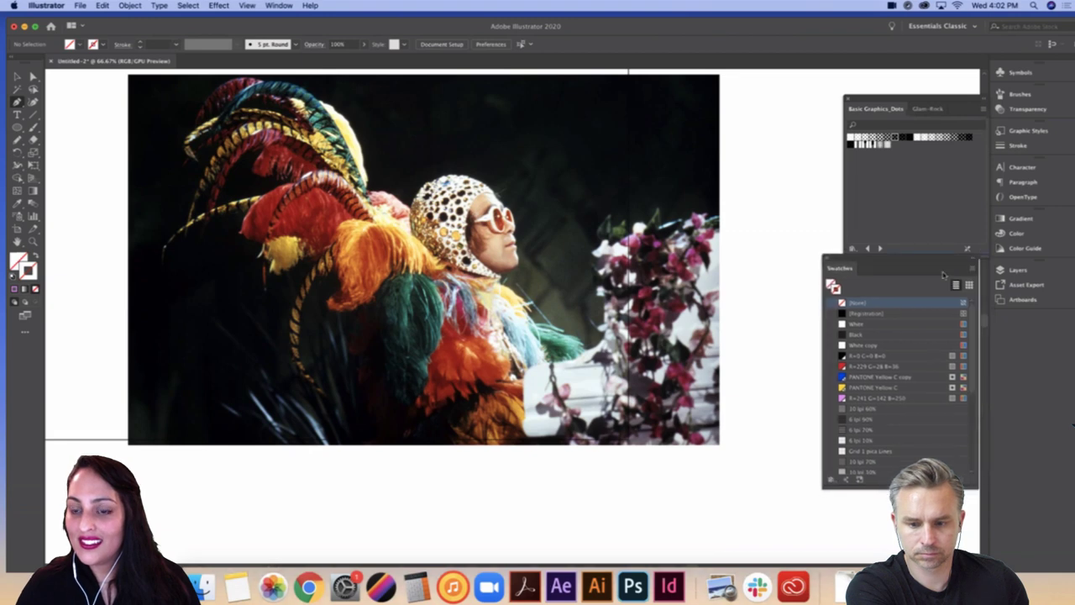
{"action": "left_click", "coordinate": [862, 388]}
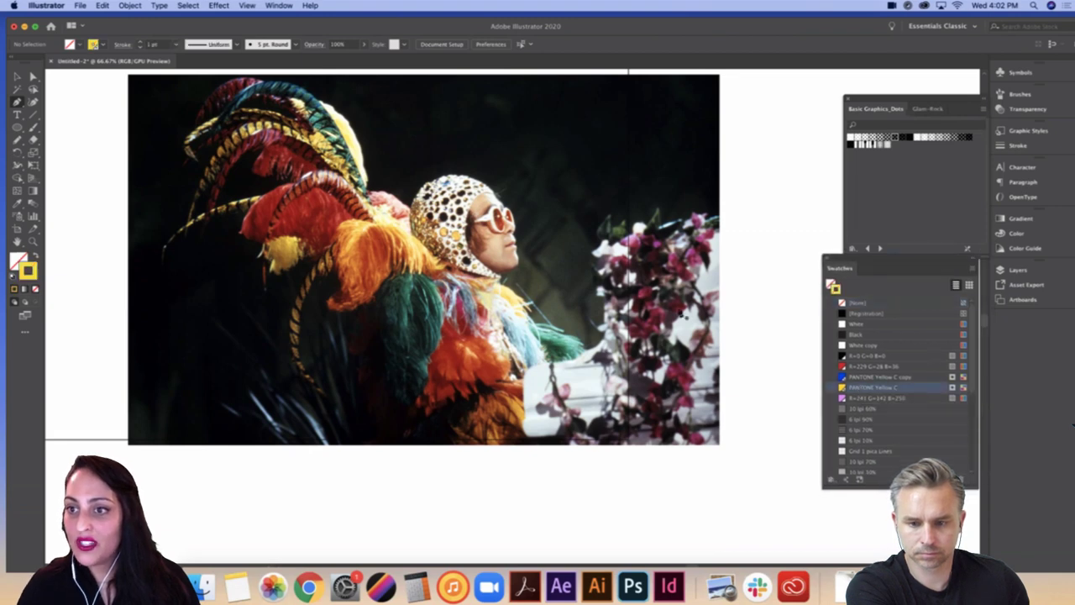
Step: Trace the jewelled helmet's face opening with a curved path from the forehead down to the tip under the chin
{"action": "key", "text": "super+="}
{"action": "key", "text": "super+="}
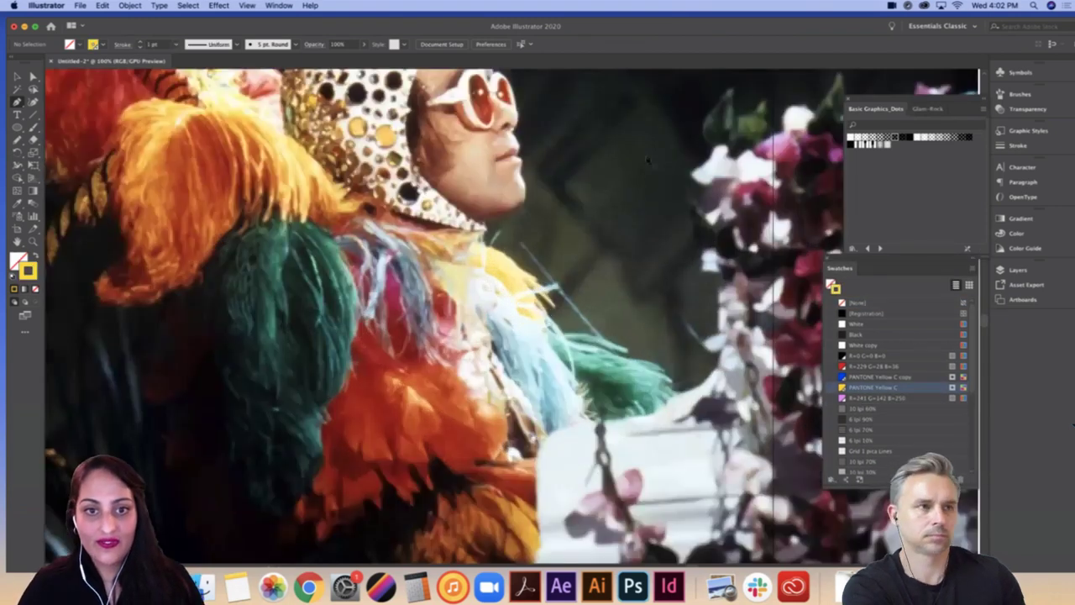
{"action": "scroll", "coordinate": [686, 351], "scroll_direction": "up", "scroll_amount": 5}
{"action": "scroll", "coordinate": [711, 335], "scroll_direction": "up", "scroll_amount": 3}
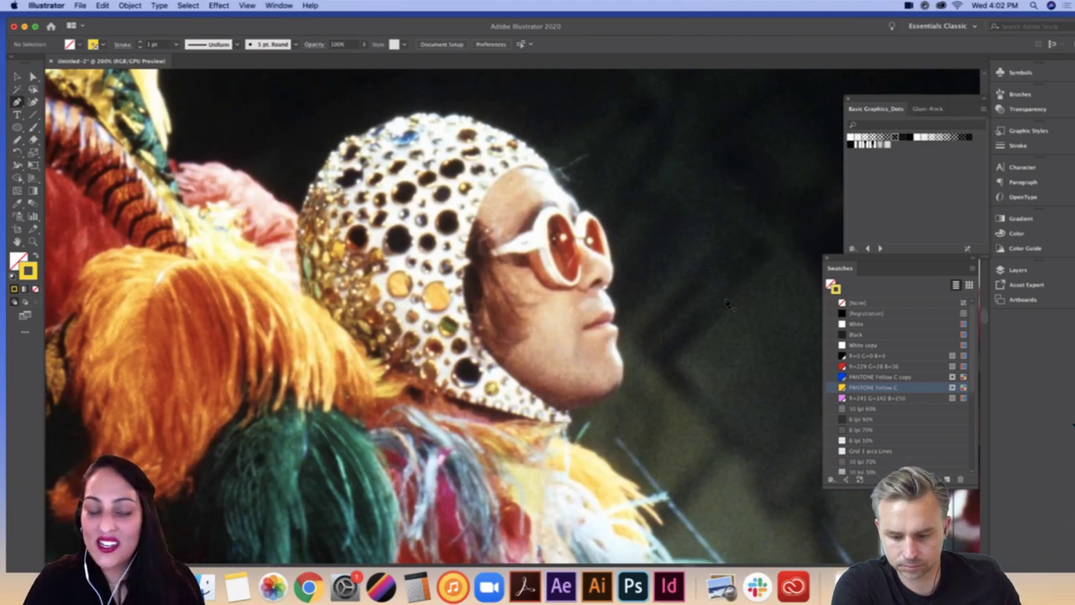
{"action": "scroll", "coordinate": [648, 281], "scroll_direction": "up", "scroll_amount": 4}
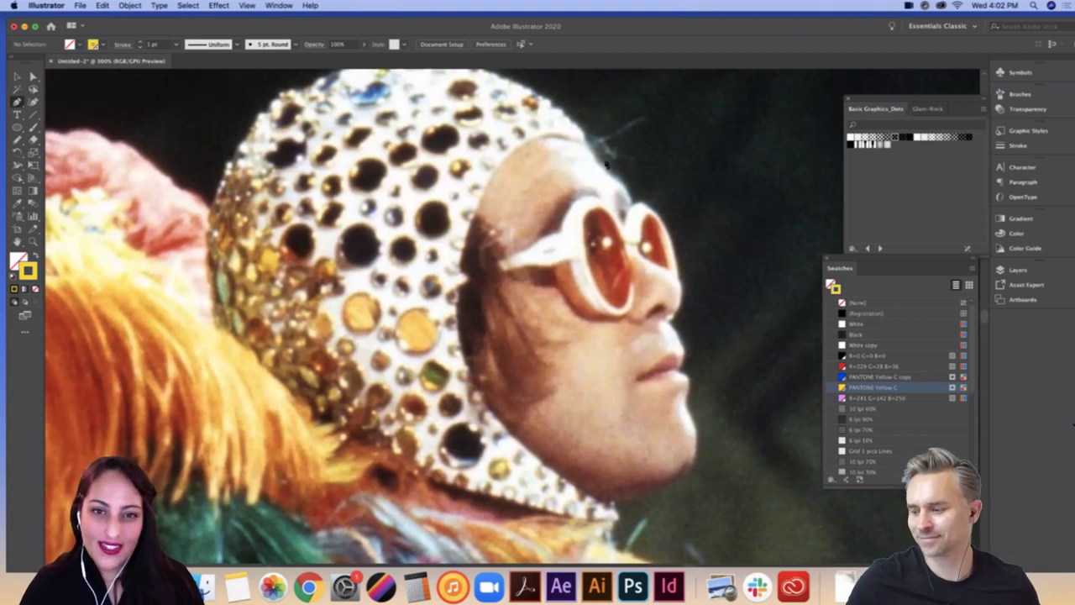
{"action": "scroll", "coordinate": [673, 157], "scroll_direction": "left", "scroll_amount": 4}
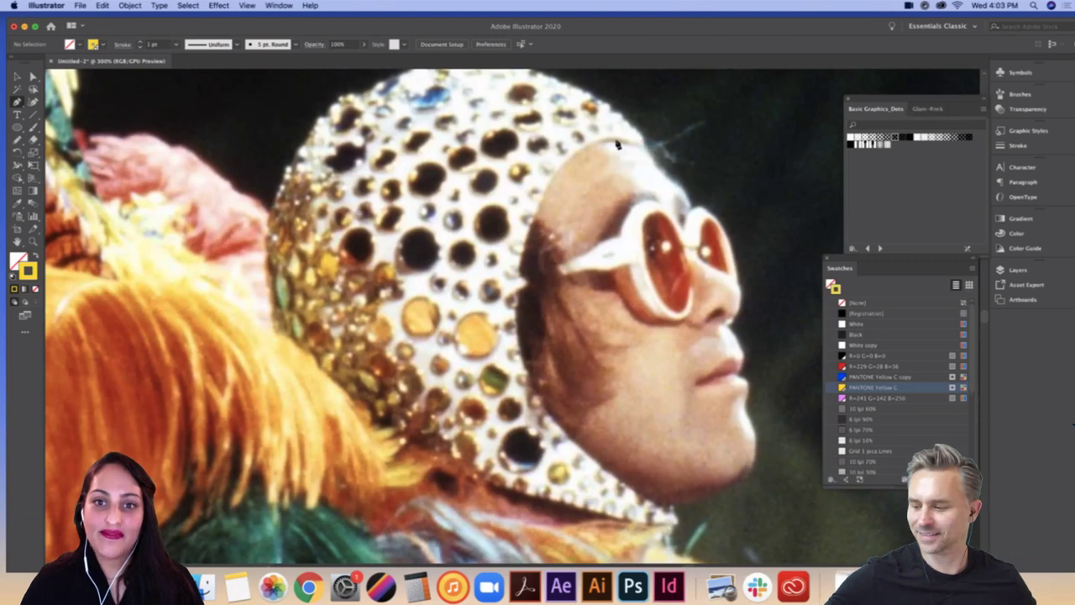
{"action": "left_click", "coordinate": [643, 141]}
{"action": "left_click_drag", "start_coordinate": [527, 244], "coordinate": [514, 357]}
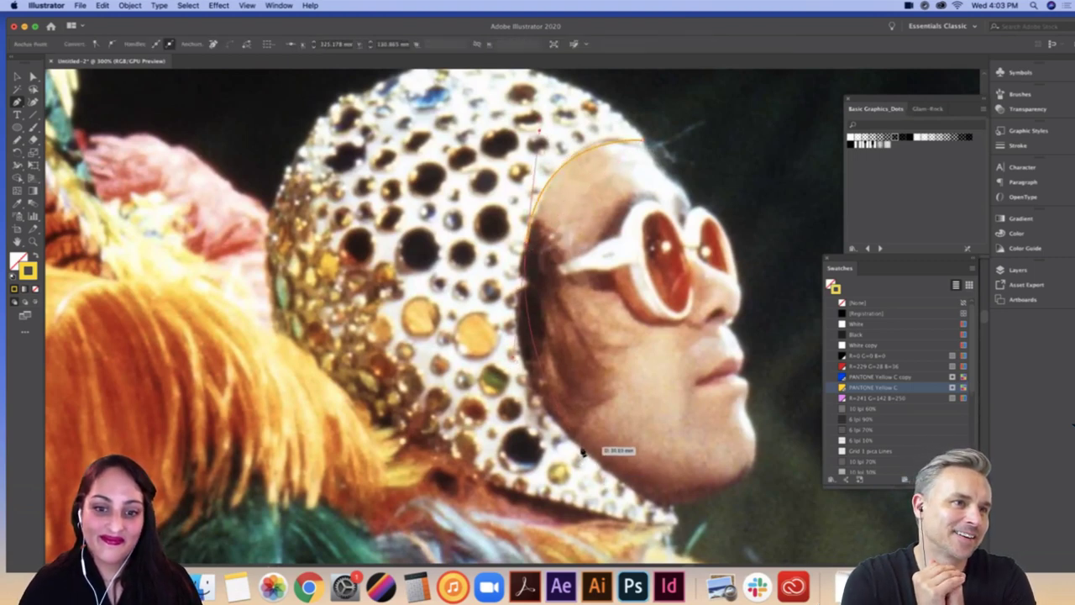
{"action": "left_click_drag", "start_coordinate": [583, 452], "coordinate": [634, 492]}
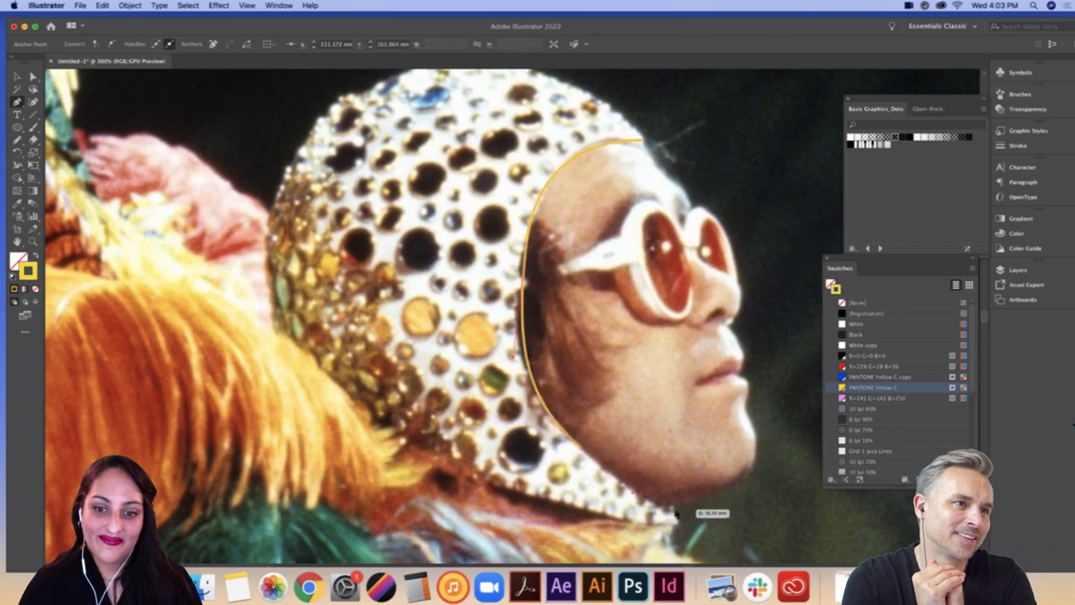
{"action": "left_click", "coordinate": [672, 510]}
Step: Continue the helmet path along its lower edge, up the back and over the crown, closing it at the forehead
{"action": "left_click_drag", "start_coordinate": [670, 528], "coordinate": [670, 527]}
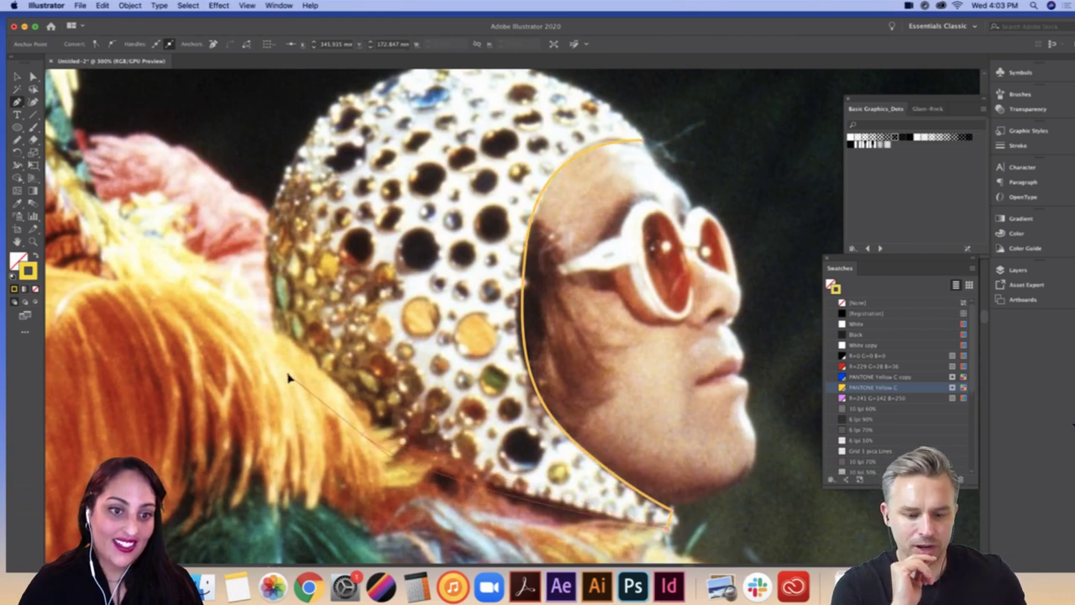
{"action": "left_click_drag", "start_coordinate": [288, 377], "coordinate": [288, 374]}
{"action": "left_click_drag", "start_coordinate": [290, 162], "coordinate": [315, 110]}
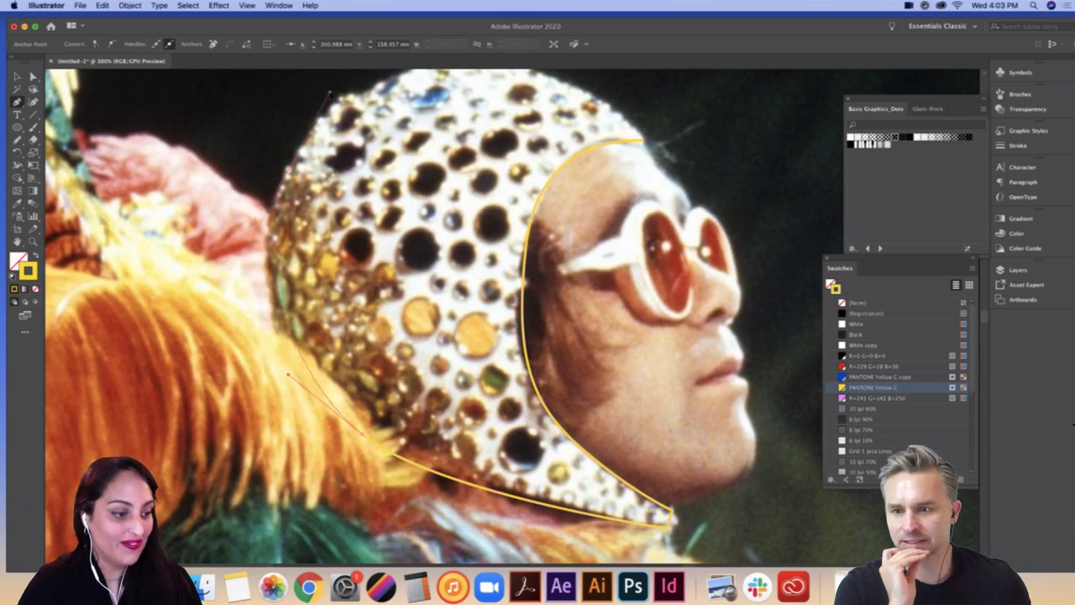
{"action": "left_click_drag", "start_coordinate": [336, 88], "coordinate": [336, 85]}
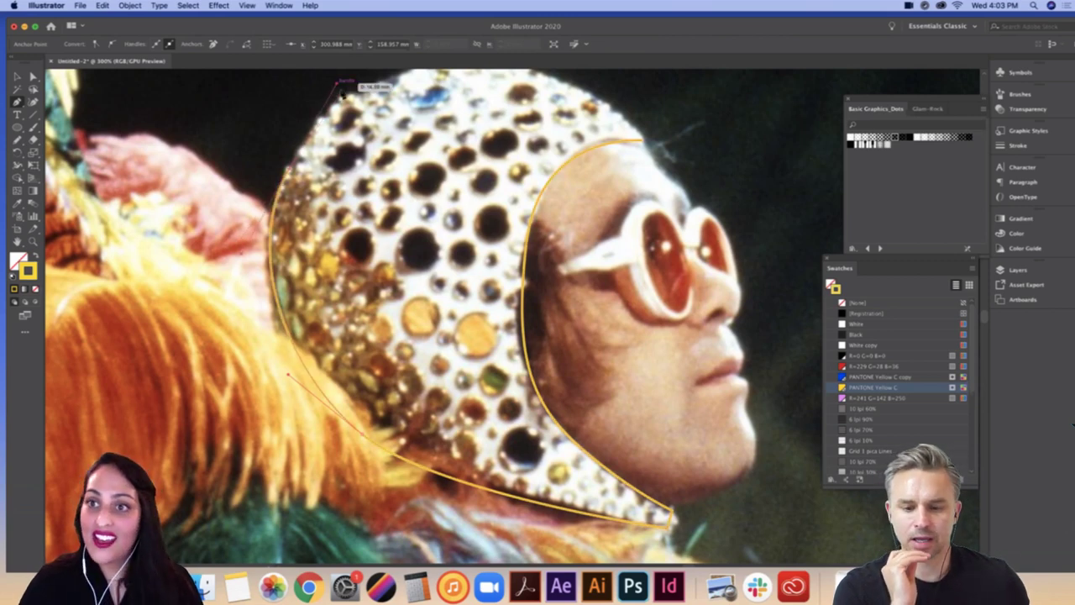
{"action": "key", "text": "space"}
{"action": "left_click_drag", "start_coordinate": [434, 125], "coordinate": [457, 237]}
{"action": "left_click_drag", "start_coordinate": [519, 179], "coordinate": [601, 185]}
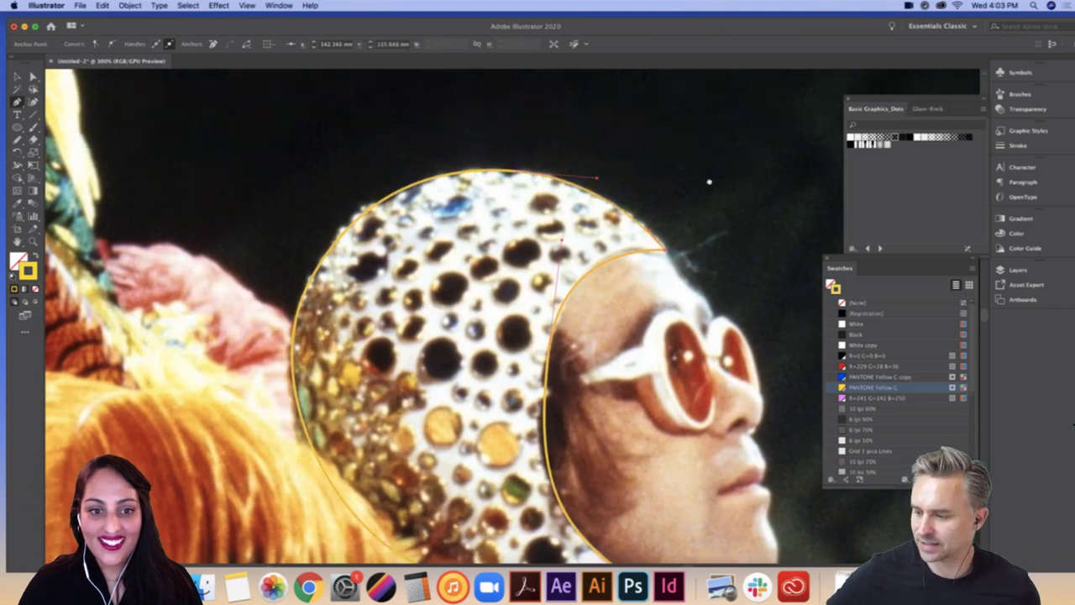
Step: Select the anchor point at the helmet outline's lower back and examine how the outline fits the photo
{"action": "scroll", "coordinate": [708, 179], "scroll_direction": "down", "scroll_amount": 5}
{"action": "scroll", "coordinate": [708, 179], "scroll_direction": "right", "scroll_amount": 2}
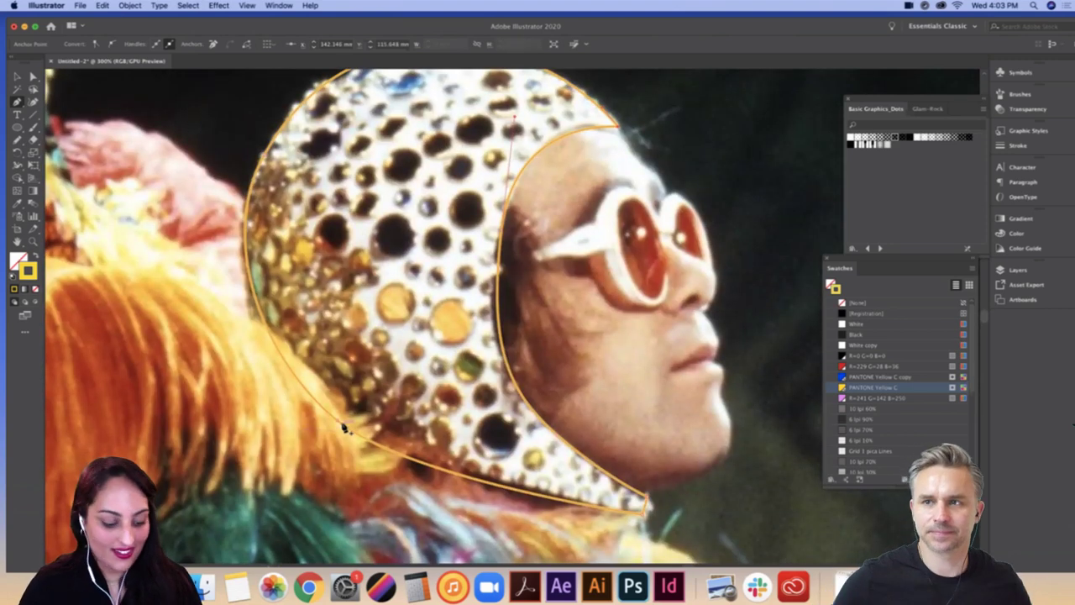
{"action": "key", "text": "a"}
{"action": "left_click", "coordinate": [339, 421]}
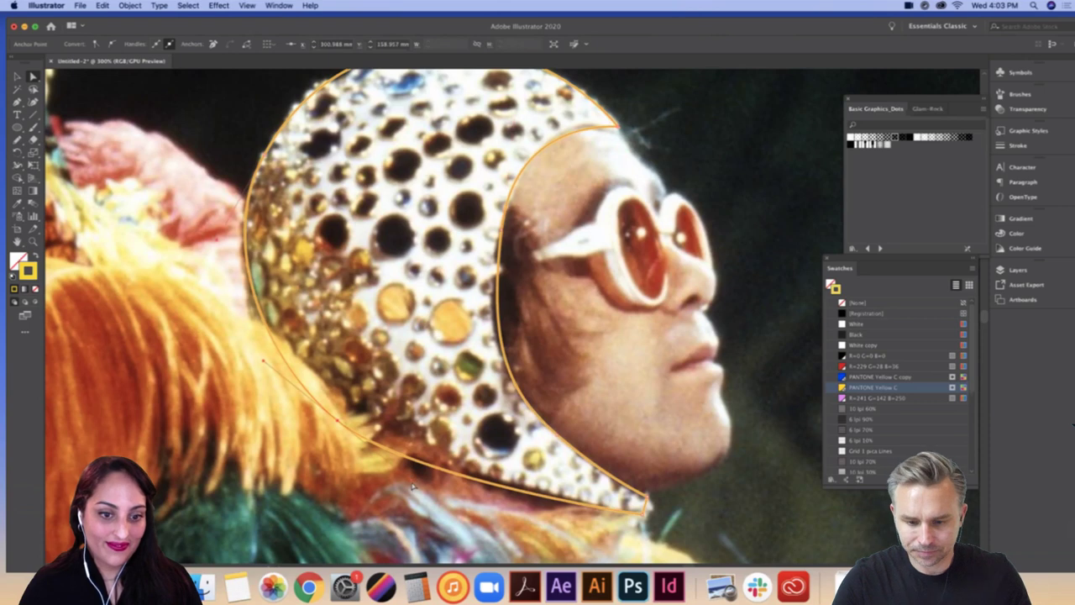
{"action": "scroll", "coordinate": [483, 445], "scroll_direction": "down", "scroll_amount": 2}
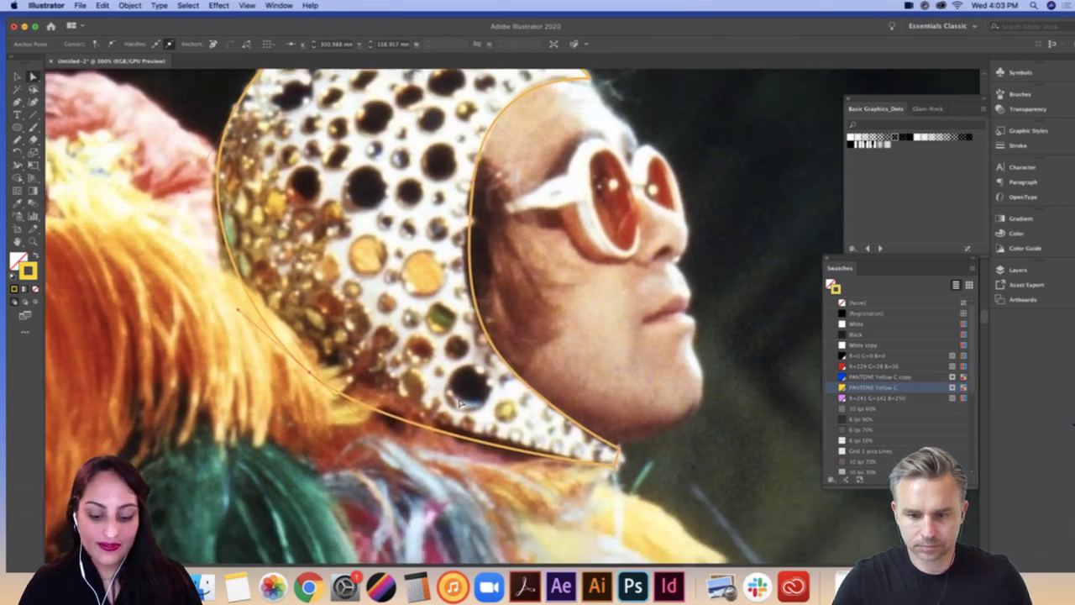
{"action": "key", "text": "super+minus"}
{"action": "key", "text": "super+minus"}
{"action": "scroll", "coordinate": [685, 326], "scroll_direction": "right", "scroll_amount": 2}
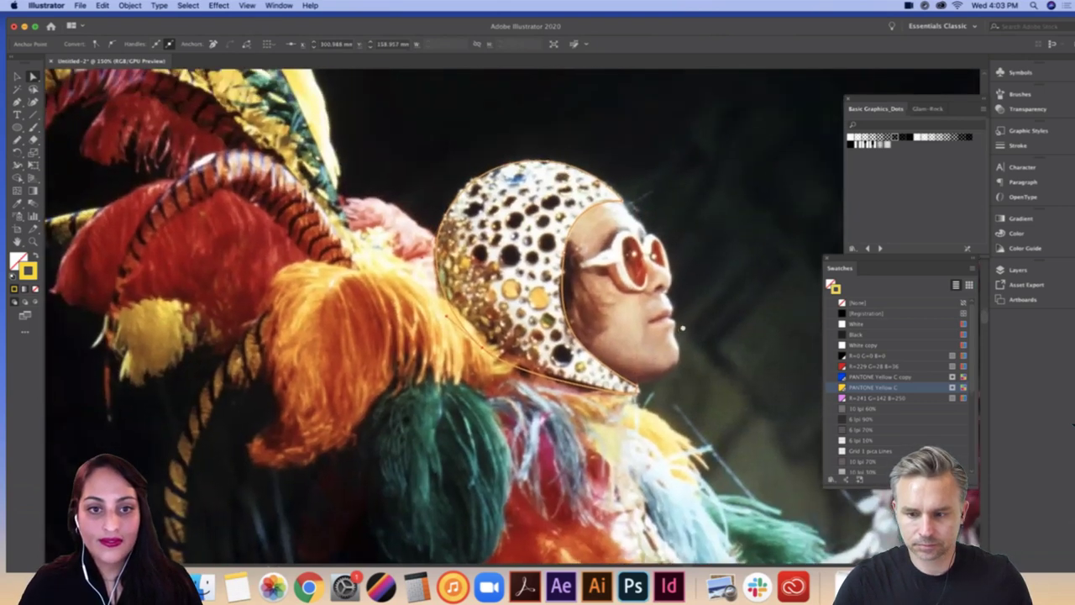
{"action": "scroll", "coordinate": [672, 332], "scroll_direction": "up", "scroll_amount": 2}
{"action": "key", "text": "super+equal"}
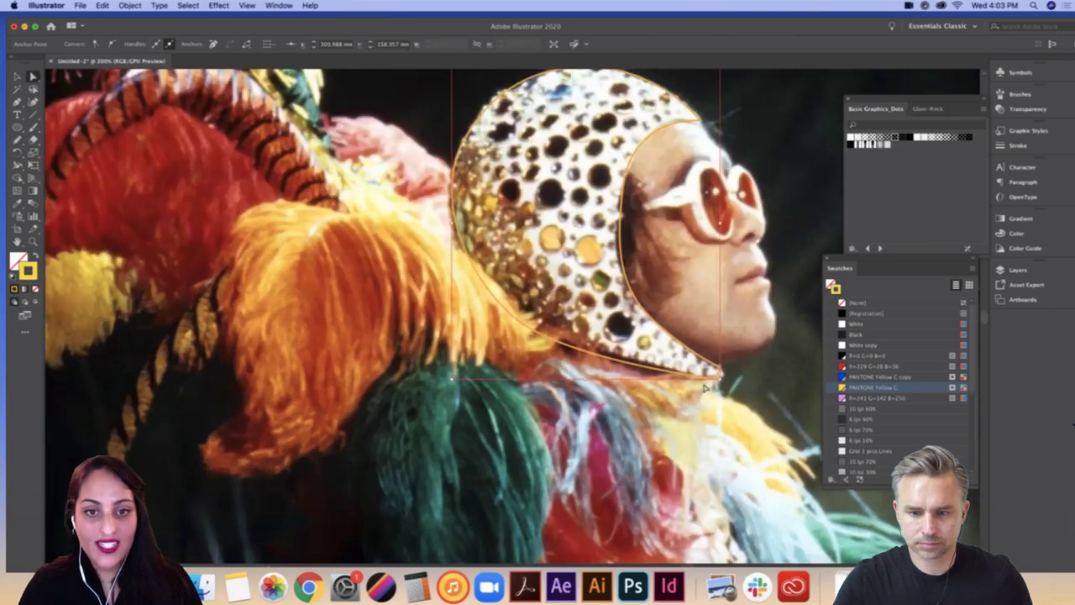
{"action": "scroll", "coordinate": [445, 317], "scroll_direction": "up", "scroll_amount": 2}
{"action": "scroll", "coordinate": [445, 317], "scroll_direction": "right", "scroll_amount": 2}
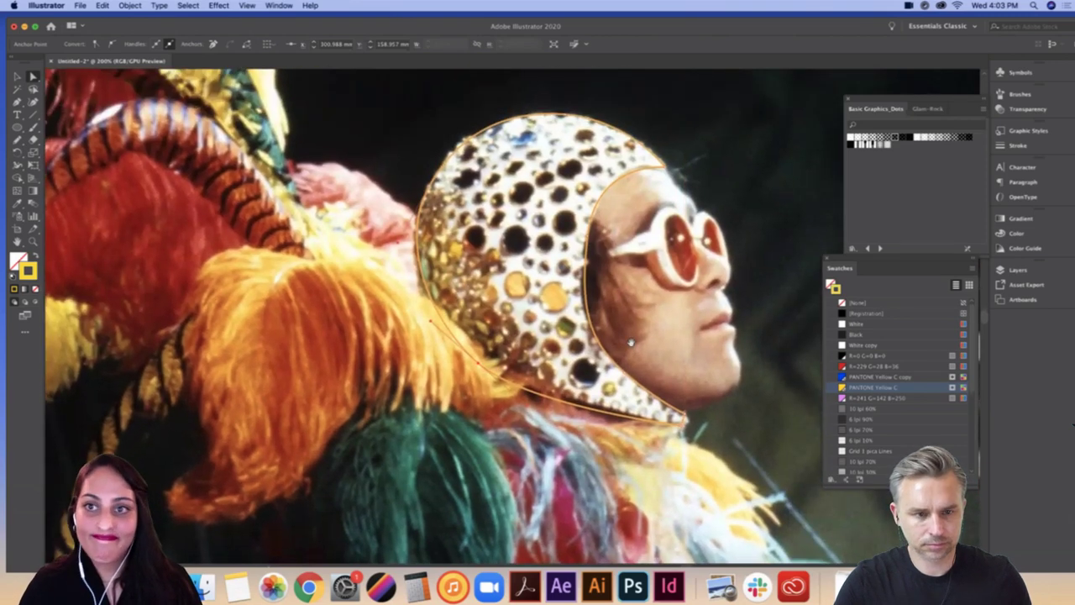
{"action": "scroll", "coordinate": [690, 325], "scroll_direction": "right", "scroll_amount": 2}
{"action": "scroll", "coordinate": [691, 325], "scroll_direction": "up", "scroll_amount": 1}
{"action": "key", "text": "super+equal"}
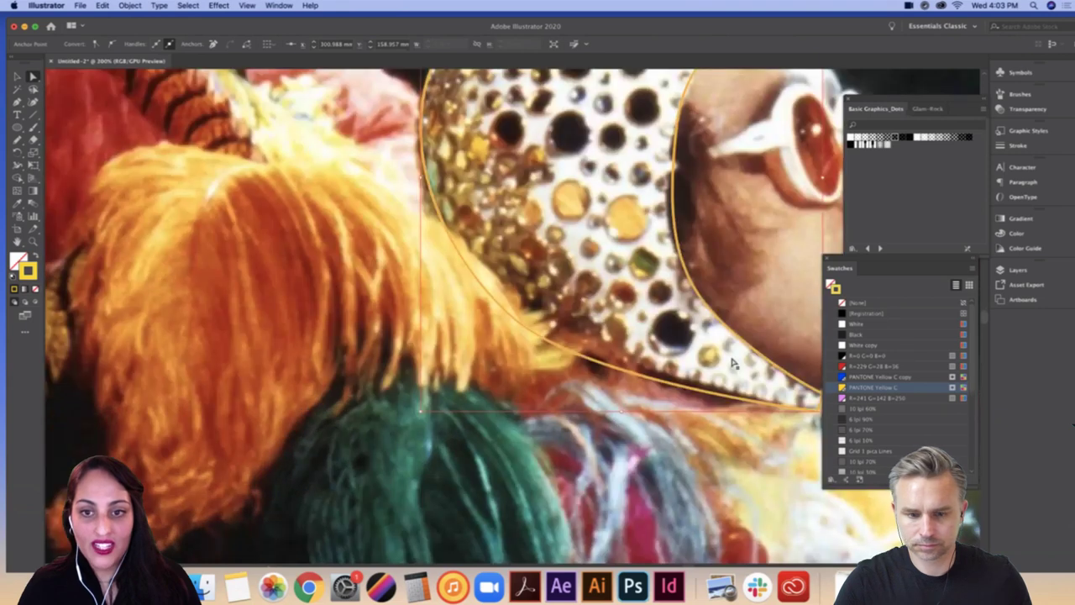
{"action": "scroll", "coordinate": [499, 386], "scroll_direction": "right", "scroll_amount": 6}
{"action": "scroll", "coordinate": [499, 386], "scroll_direction": "up", "scroll_amount": 3}
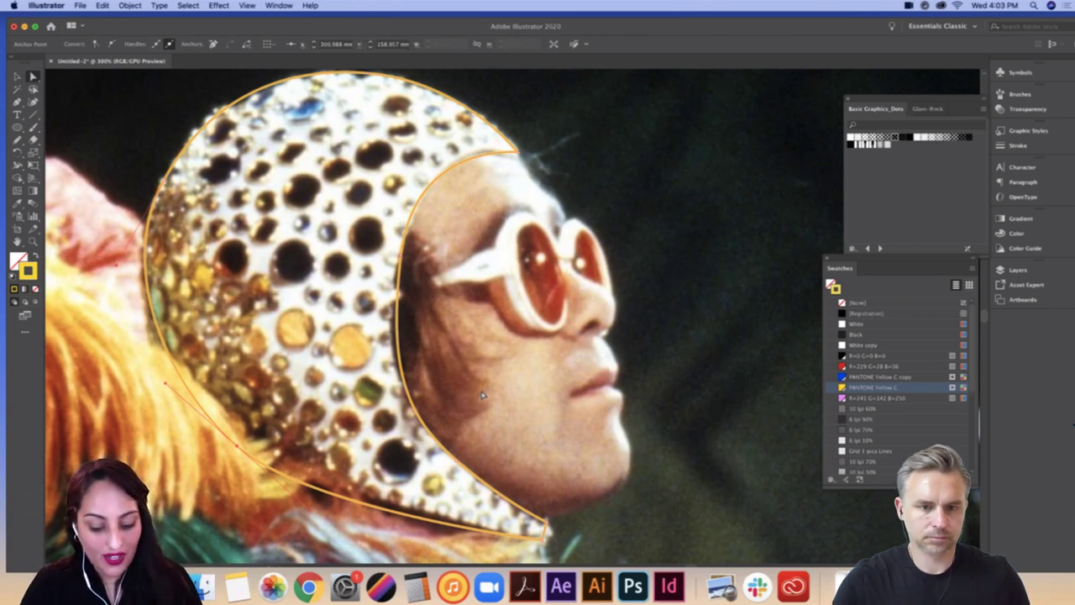
Step: Trace the face profile with the Pen tool from the helmet's forehead edge over the far rim and nose to below the lips
{"action": "key", "text": "p"}
{"action": "scroll", "coordinate": [689, 335], "scroll_direction": "down", "scroll_amount": 5}
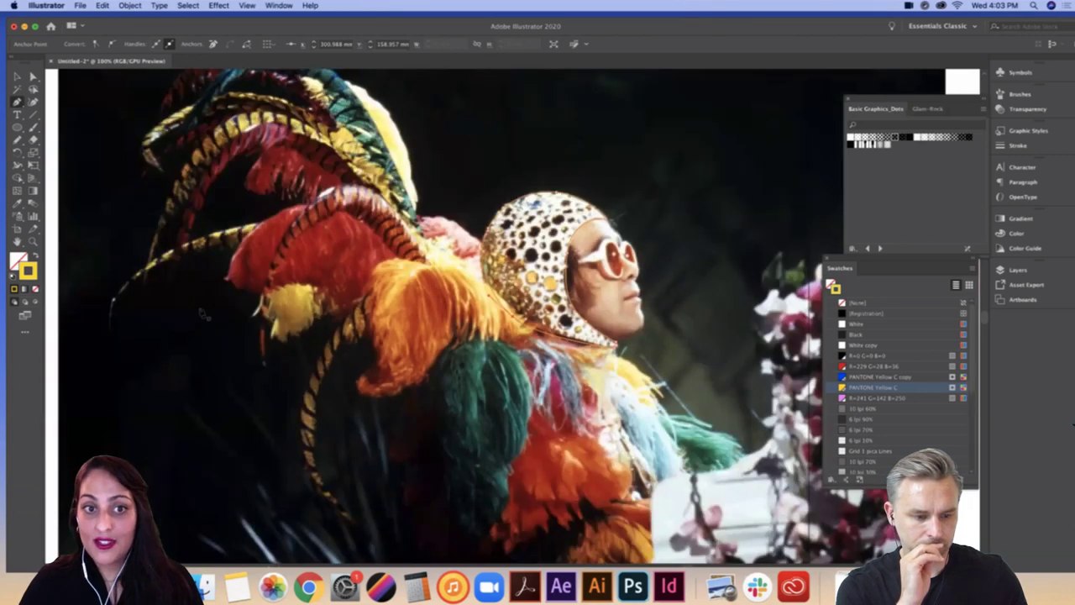
{"action": "scroll", "coordinate": [418, 363], "scroll_direction": "up", "scroll_amount": 5}
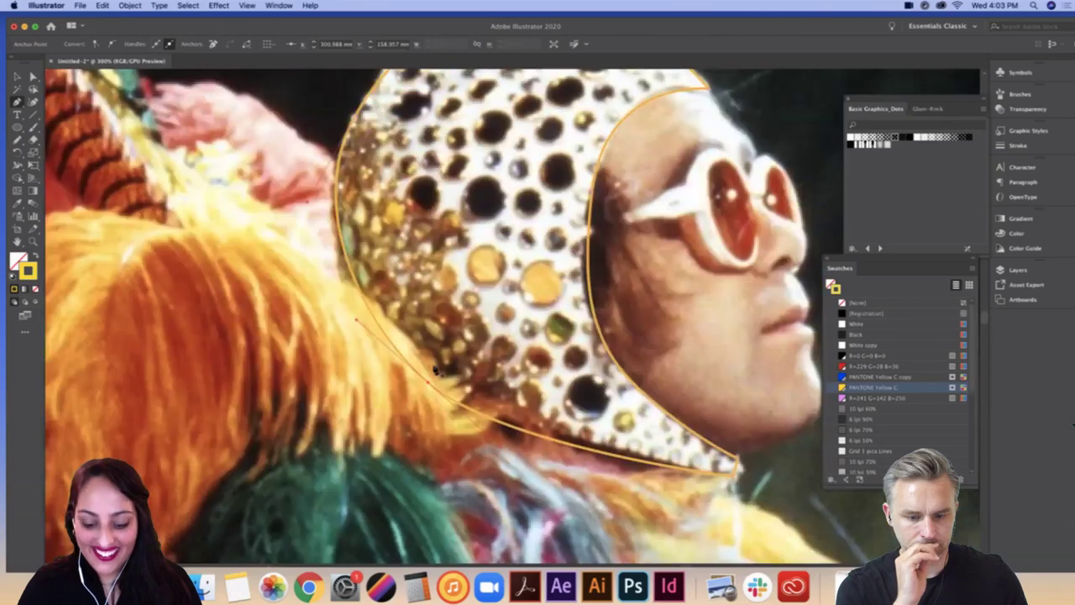
{"action": "left_click_drag", "start_coordinate": [741, 263], "coordinate": [528, 348]}
{"action": "key", "text": "super+plus"}
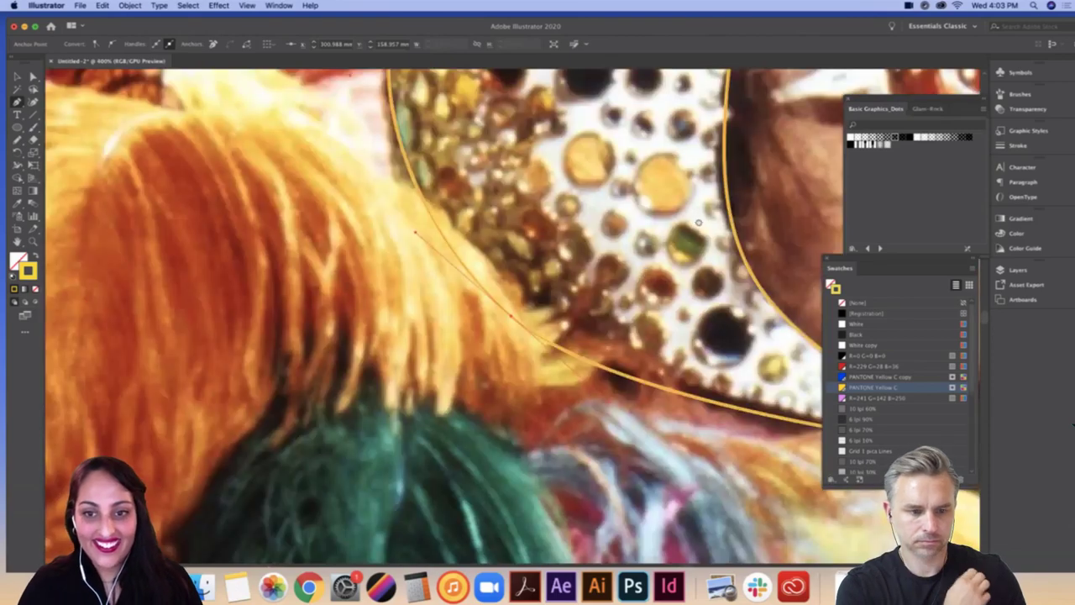
{"action": "left_click_drag", "start_coordinate": [691, 254], "coordinate": [294, 421]}
{"action": "scroll", "coordinate": [361, 285], "scroll_direction": "up", "scroll_amount": 2}
{"action": "scroll", "coordinate": [426, 147], "scroll_direction": "right", "scroll_amount": 1}
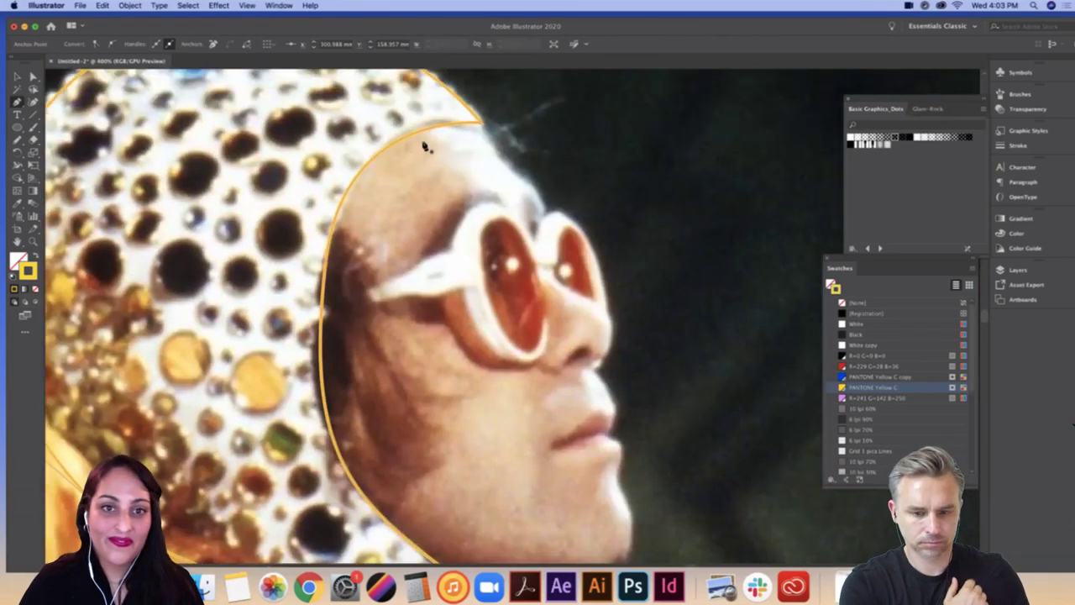
{"action": "left_click", "coordinate": [454, 107]}
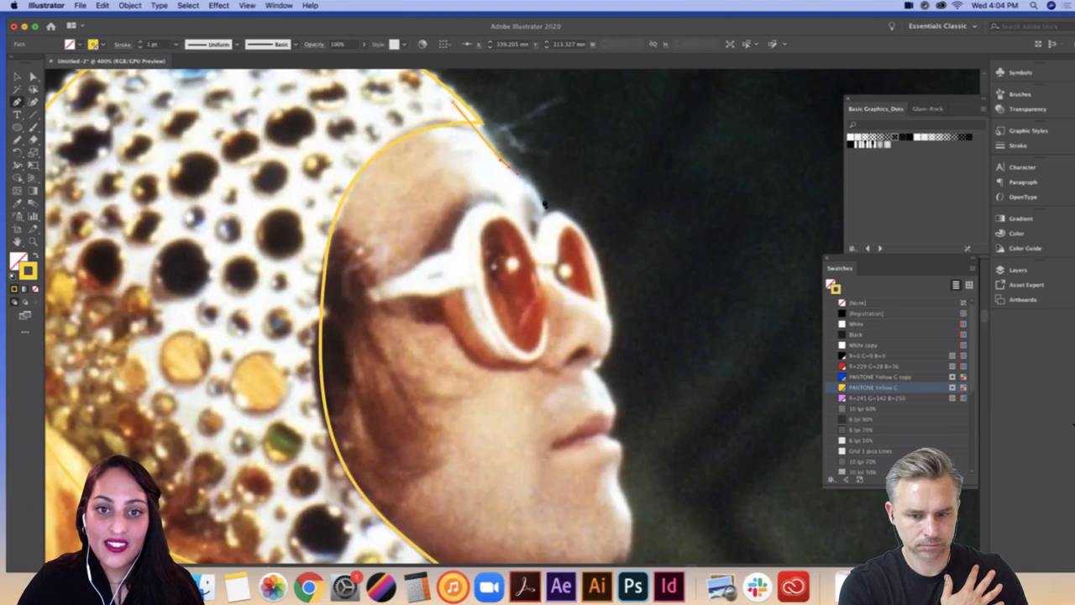
{"action": "left_click_drag", "start_coordinate": [544, 204], "coordinate": [551, 218]}
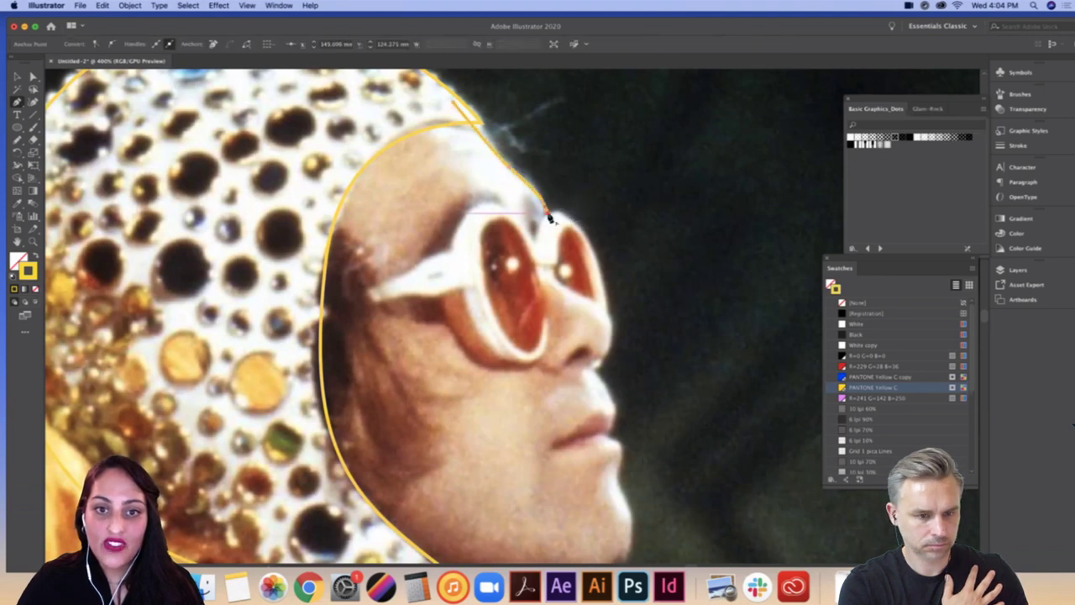
{"action": "left_click_drag", "start_coordinate": [592, 250], "coordinate": [622, 457]}
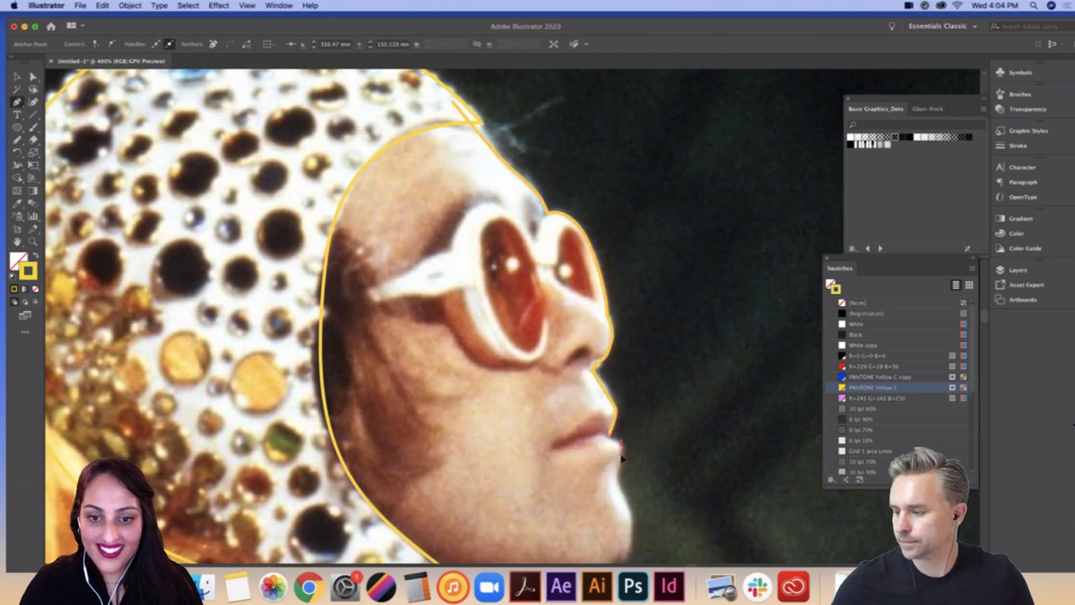
Step: Continue the profile path around the chin and along the jaw, ending just inside the helmet's tip
{"action": "scroll", "coordinate": [639, 407], "scroll_direction": "down", "scroll_amount": 5}
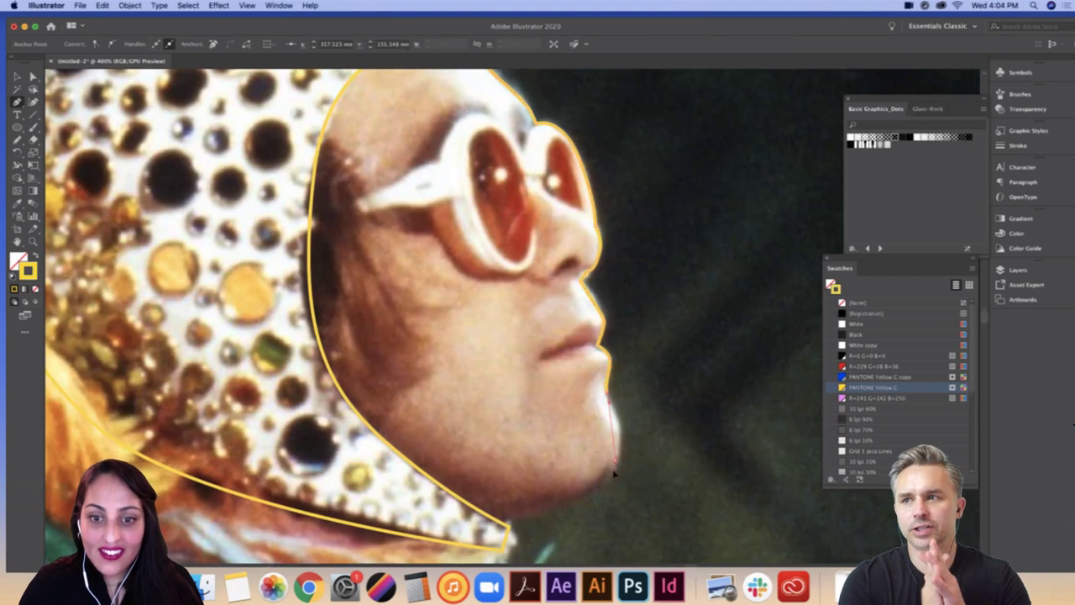
{"action": "left_click", "coordinate": [605, 495]}
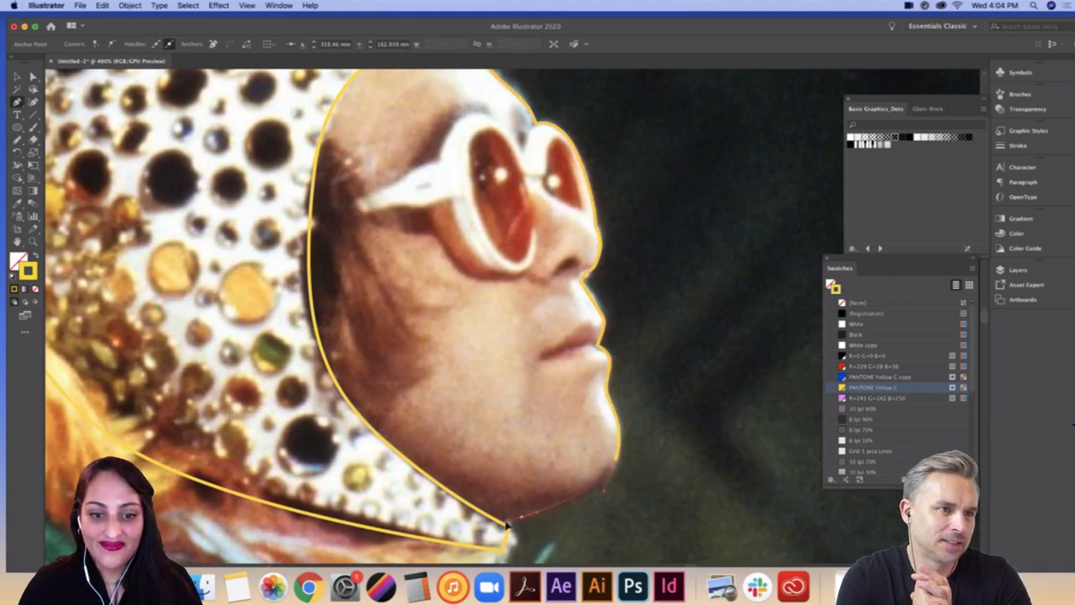
{"action": "left_click", "coordinate": [506, 525]}
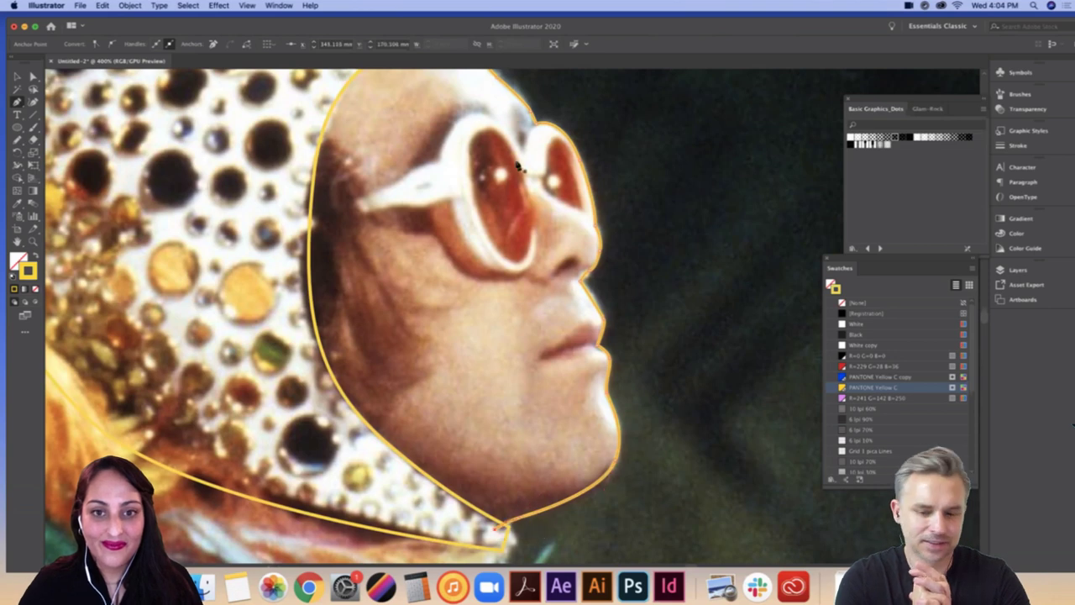
Step: Trace the glasses' upper edge from inside the helmet along the temple arm, over the near rim and bridge, to just past the profile
{"action": "left_click_drag", "start_coordinate": [451, 176], "coordinate": [593, 252]}
{"action": "key", "text": "super+plus"}
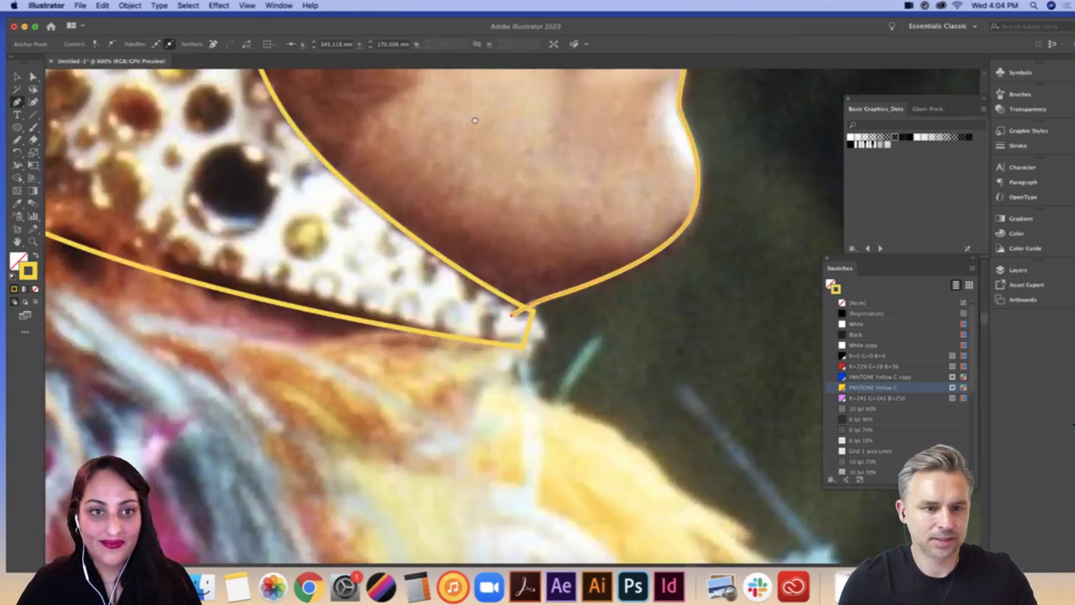
{"action": "scroll", "coordinate": [475, 120], "scroll_direction": "up", "scroll_amount": 5}
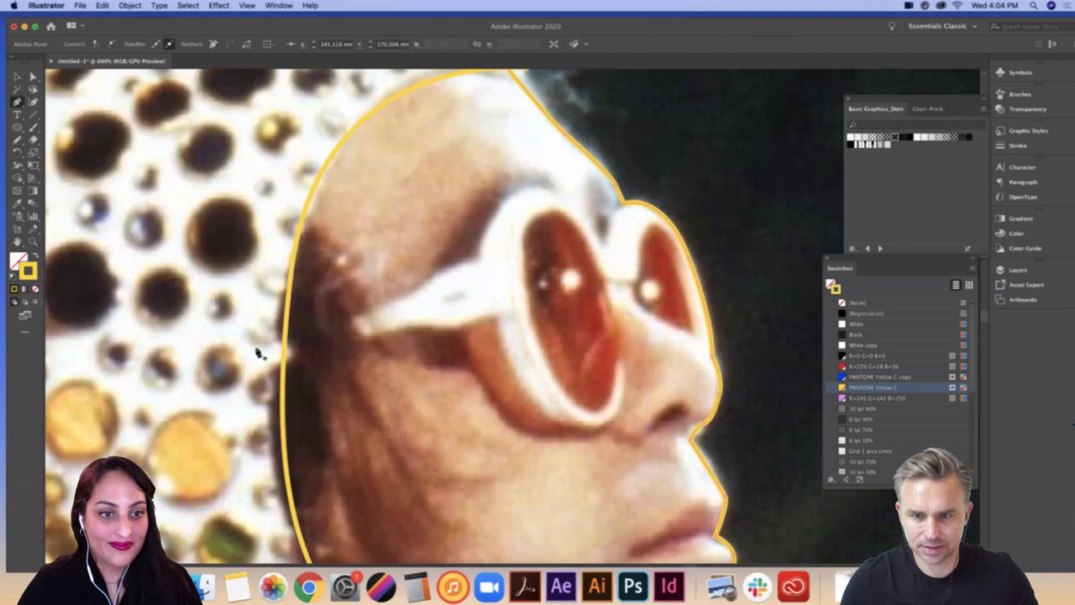
{"action": "left_click_drag", "start_coordinate": [256, 349], "coordinate": [475, 254]}
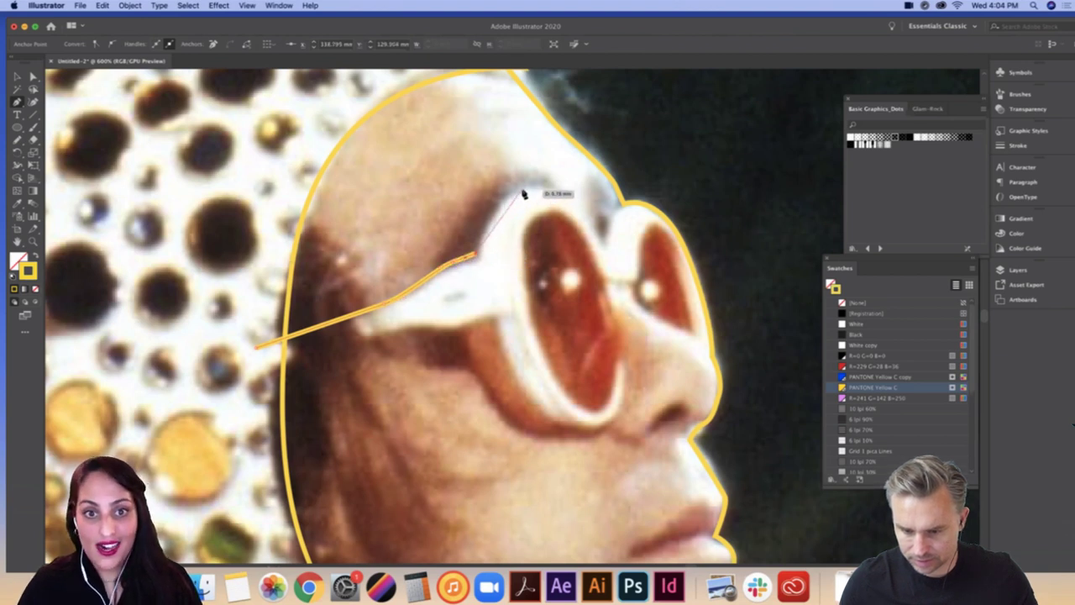
{"action": "left_click_drag", "start_coordinate": [522, 191], "coordinate": [645, 195]}
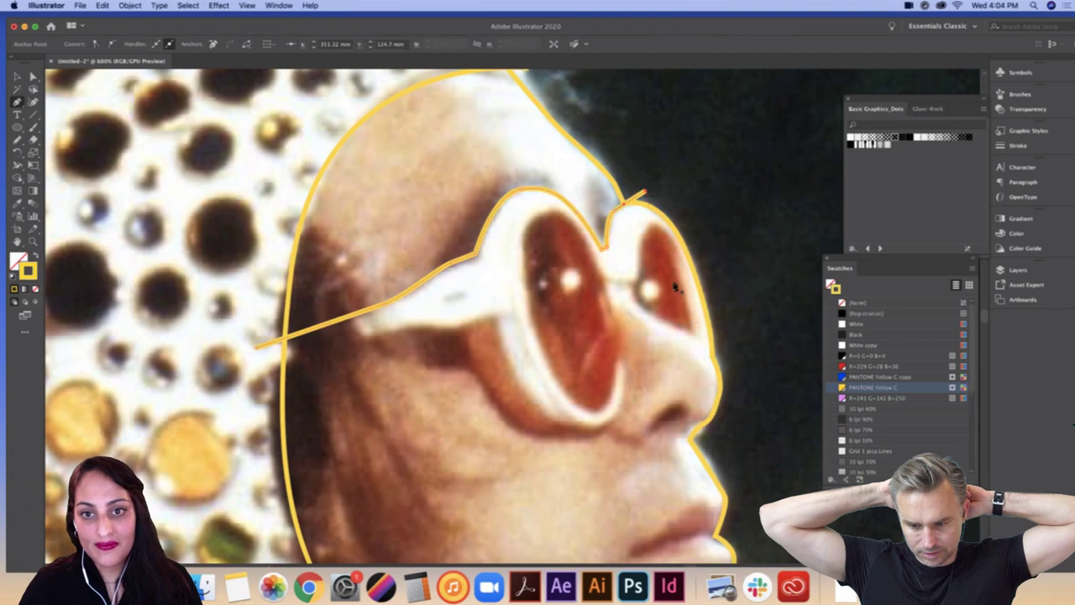
Step: Adjust the anchor point near the far end of the glasses' upper path to fit the far rim
{"action": "key", "text": "a"}
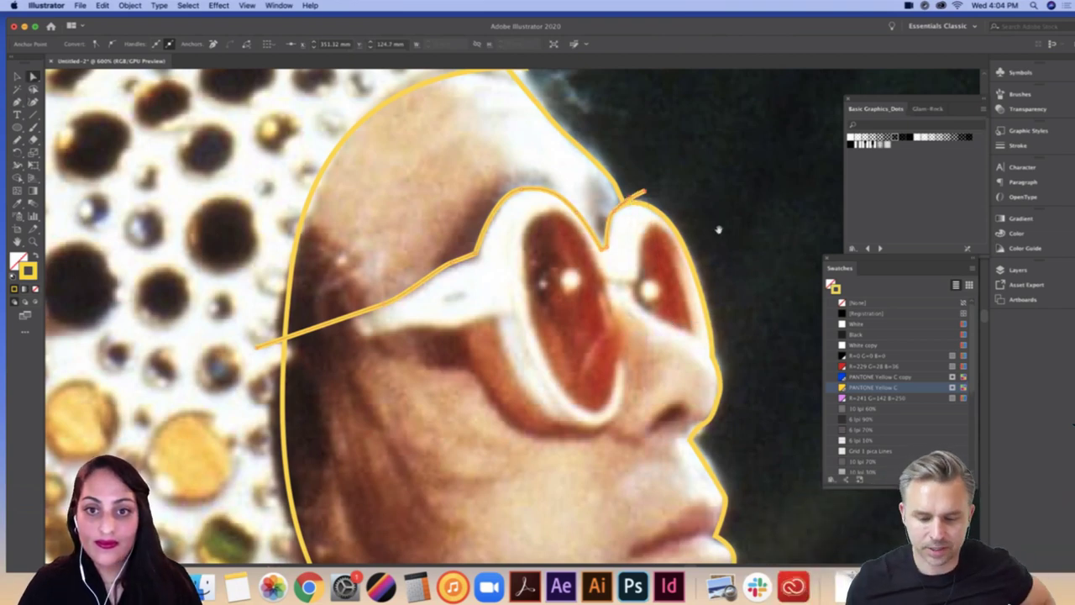
{"action": "left_click_drag", "start_coordinate": [719, 228], "coordinate": [696, 206]}
{"action": "left_click_drag", "start_coordinate": [599, 187], "coordinate": [586, 183]}
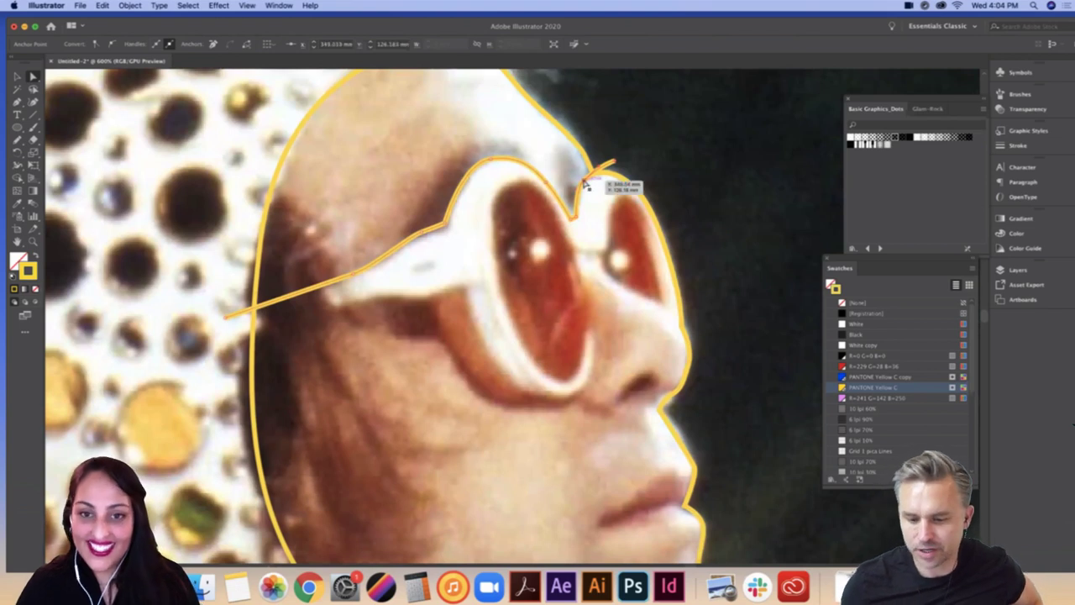
{"action": "left_click", "coordinate": [585, 183]}
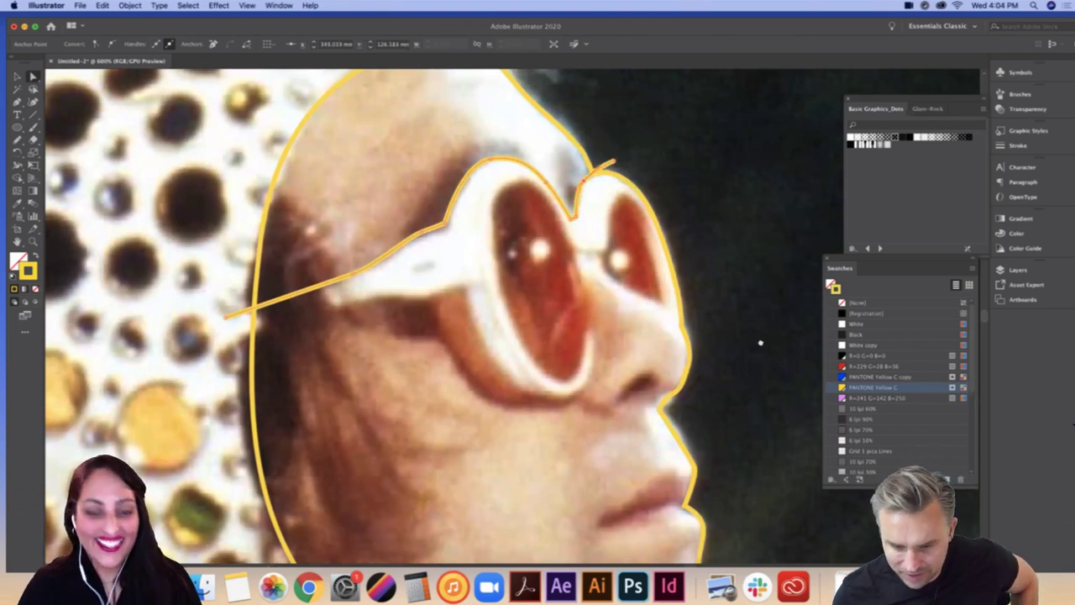
Step: Trace the glasses' lower edge from inside the helmet along the temple arm, around the near rim, to the bridge and past the profile
{"action": "left_click_drag", "start_coordinate": [761, 342], "coordinate": [756, 322]}
{"action": "key", "text": "p"}
{"action": "key", "text": "space"}
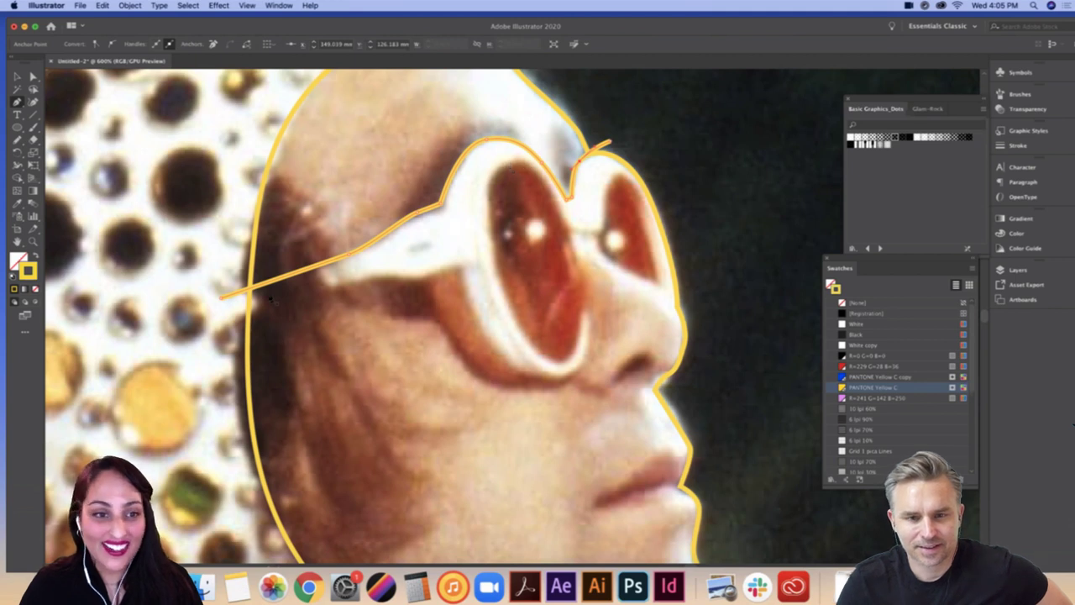
{"action": "mouse_move", "coordinate": [227, 335]}
{"action": "left_mouse_down"}
{"action": "mouse_move", "coordinate": [334, 289]}
{"action": "mouse_move", "coordinate": [423, 287]}
{"action": "mouse_move", "coordinate": [463, 273]}
{"action": "left_mouse_up"}
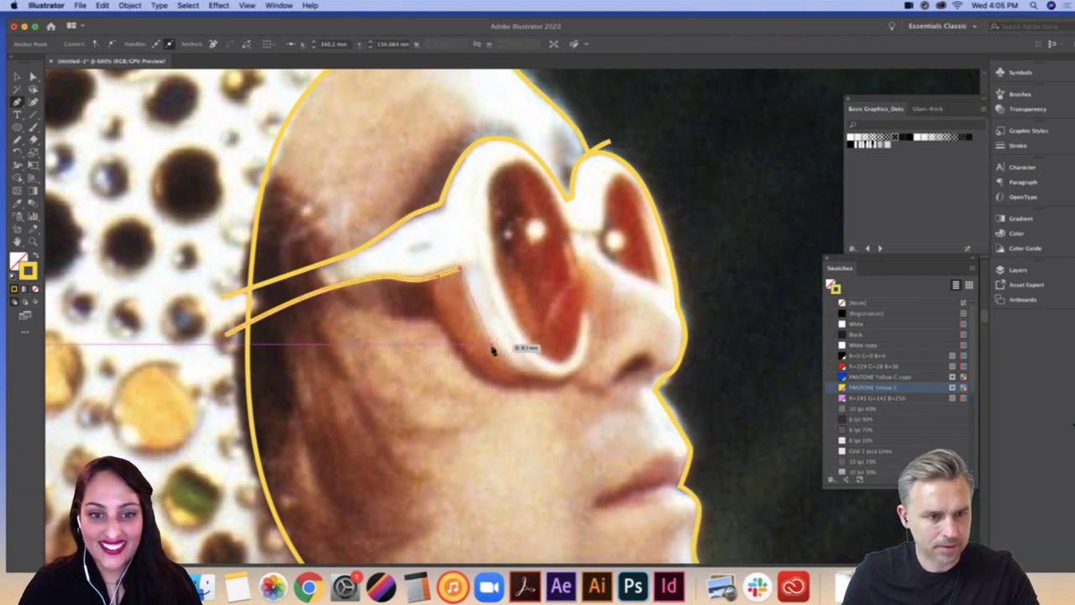
{"action": "left_click_drag", "start_coordinate": [493, 348], "coordinate": [594, 308]}
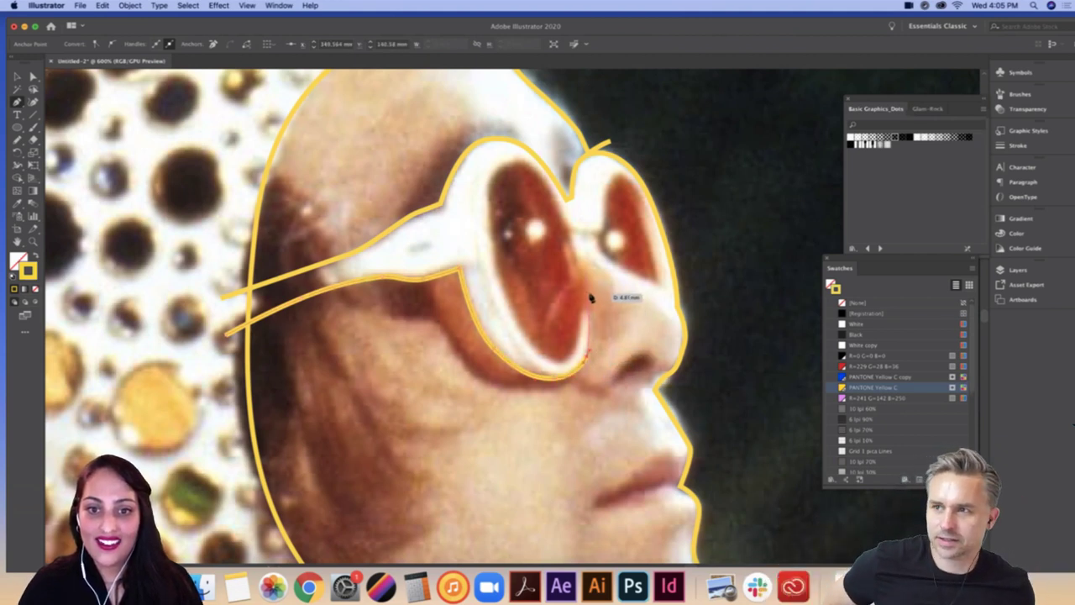
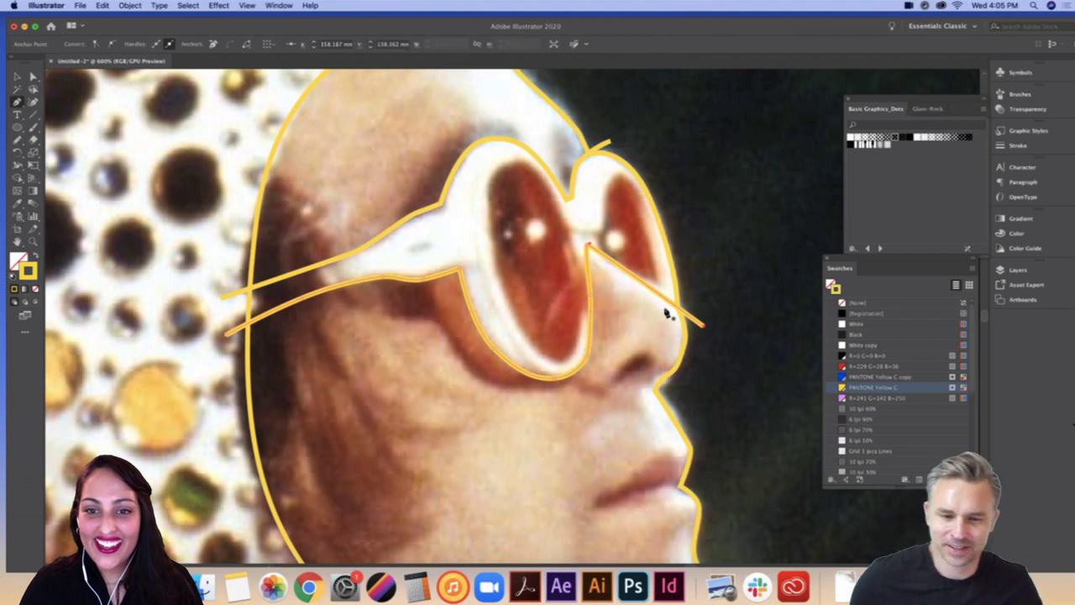
Step: Trace the far lens as an open curve, starting and ending below the glasses' lower edge
{"action": "left_click", "coordinate": [664, 308]}
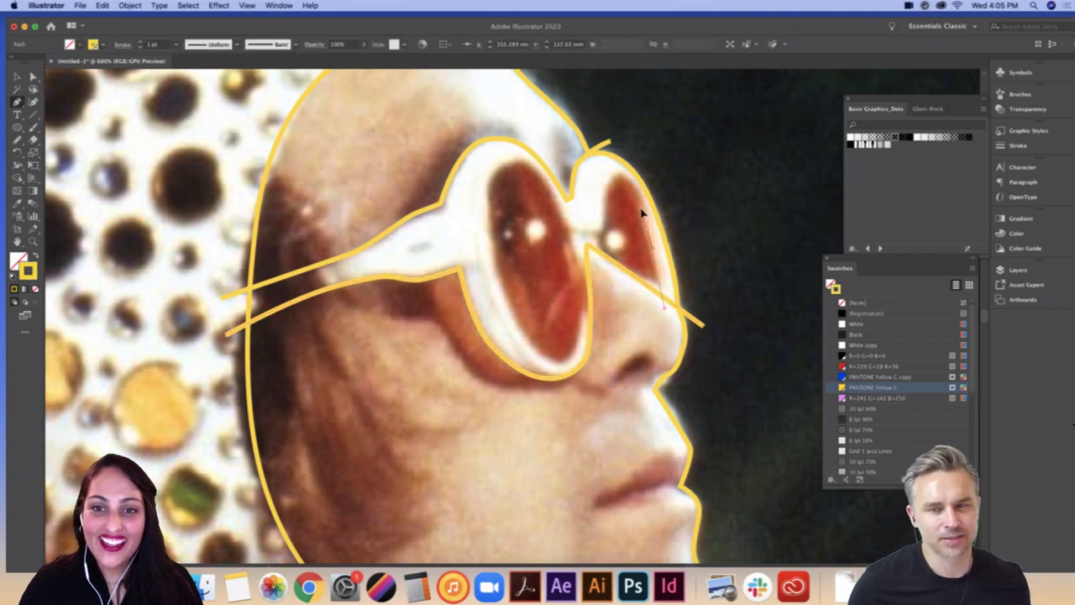
{"action": "left_click", "coordinate": [625, 177]}
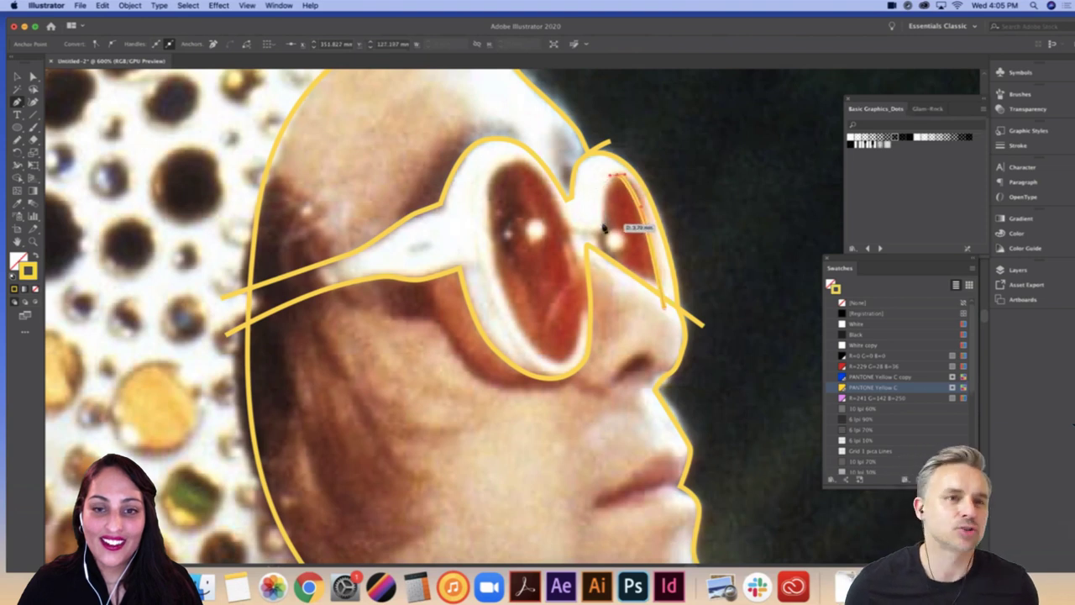
{"action": "left_click", "coordinate": [612, 280]}
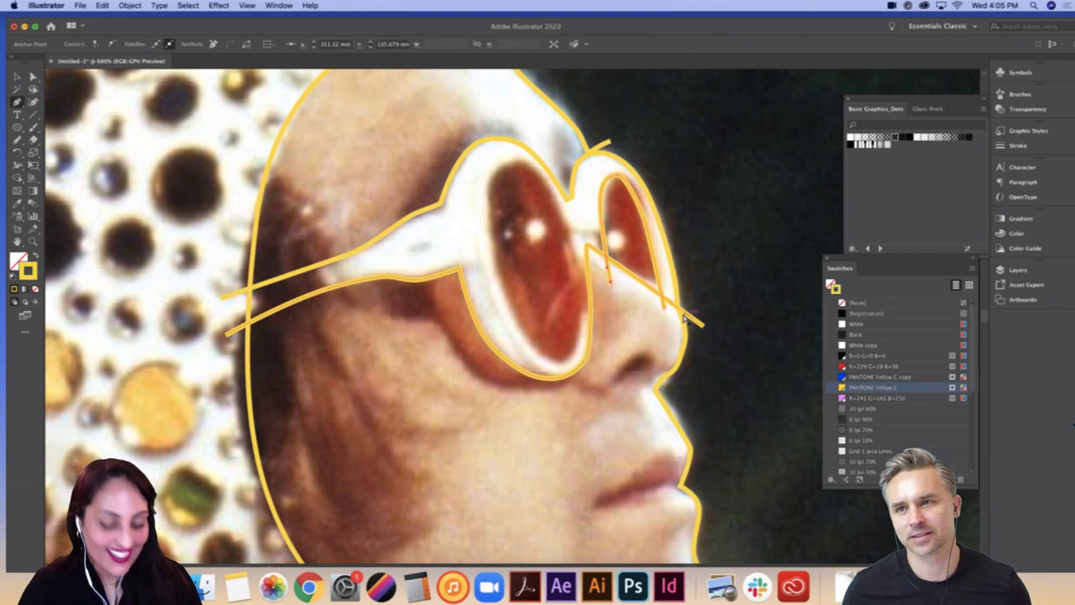
Step: Shift the far lens curve's outer end point slightly outward to follow the rim, and deselect the path
{"action": "key", "text": "a"}
{"action": "left_click_drag", "start_coordinate": [663, 309], "coordinate": [668, 315]}
{"action": "key", "text": "Right"}
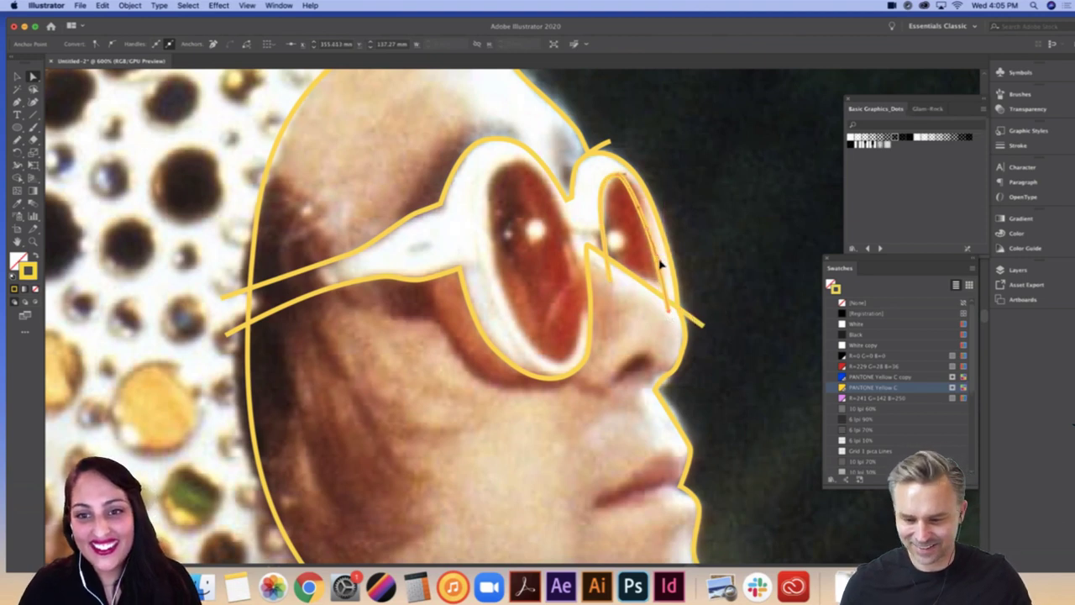
{"action": "left_click", "coordinate": [731, 274]}
Step: Trace the near lens as a closed oval path inside the rim, undoing and redrawing curve points that do not fit
{"action": "key", "text": "p"}
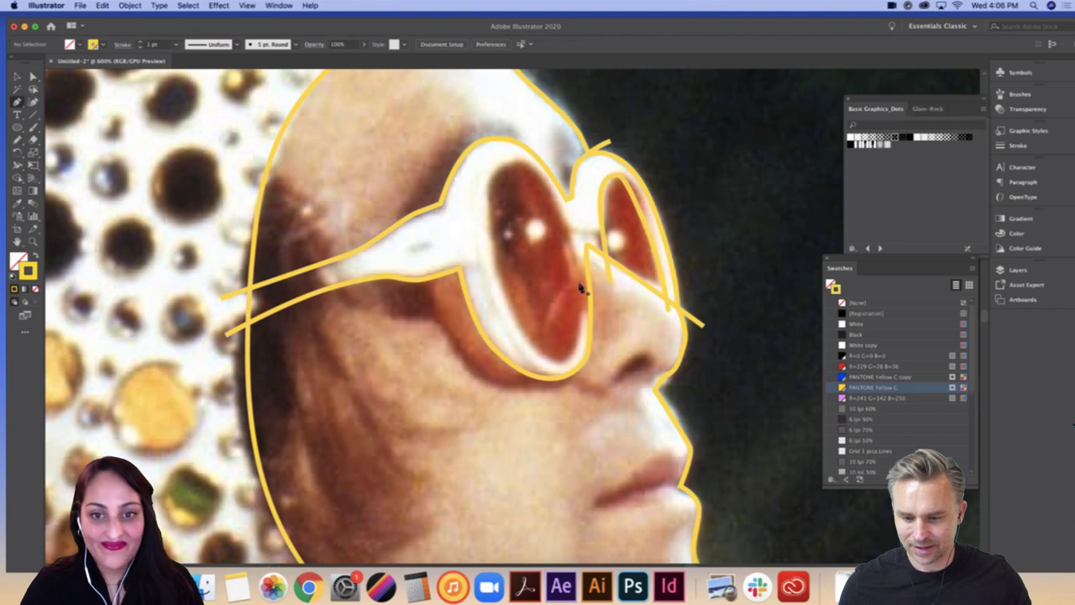
{"action": "left_click", "coordinate": [506, 167]}
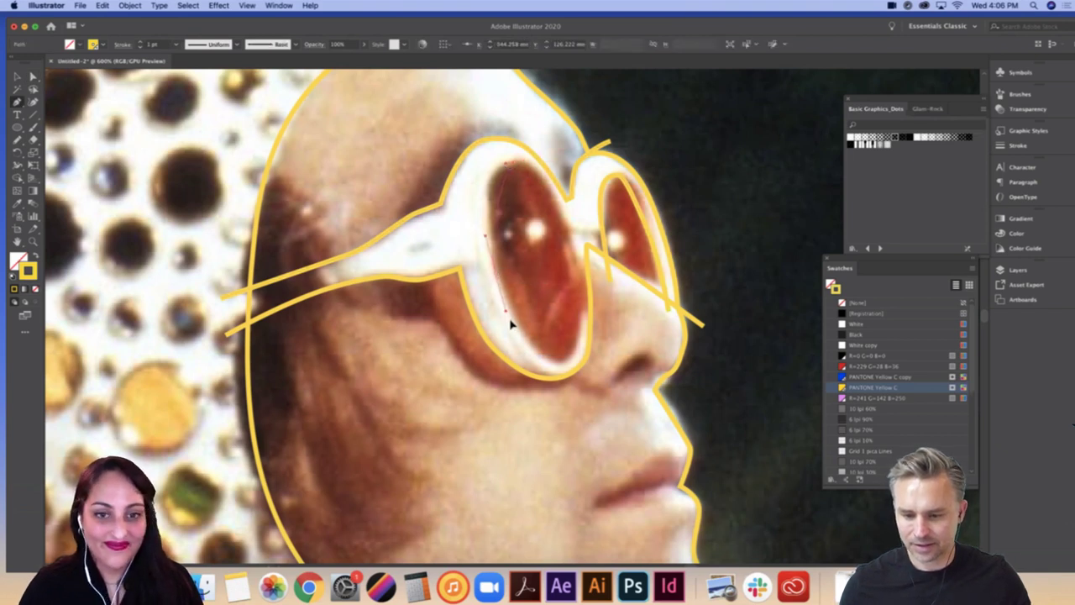
{"action": "left_click_drag", "start_coordinate": [510, 321], "coordinate": [518, 343]}
{"action": "key", "text": "super+z"}
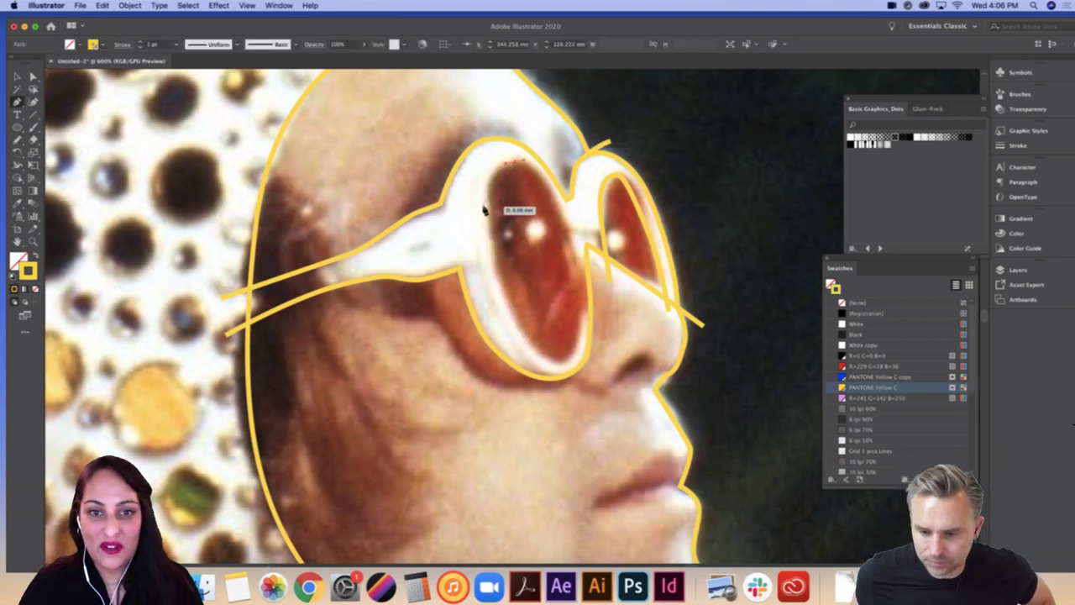
{"action": "left_click_drag", "start_coordinate": [484, 210], "coordinate": [492, 266]}
{"action": "mouse_move", "coordinate": [525, 347]}
{"action": "left_mouse_down"}
{"action": "mouse_move", "coordinate": [564, 363]}
{"action": "mouse_move", "coordinate": [586, 315]}
{"action": "mouse_move", "coordinate": [577, 273]}
{"action": "left_mouse_up"}
{"action": "key", "text": "super+z"}
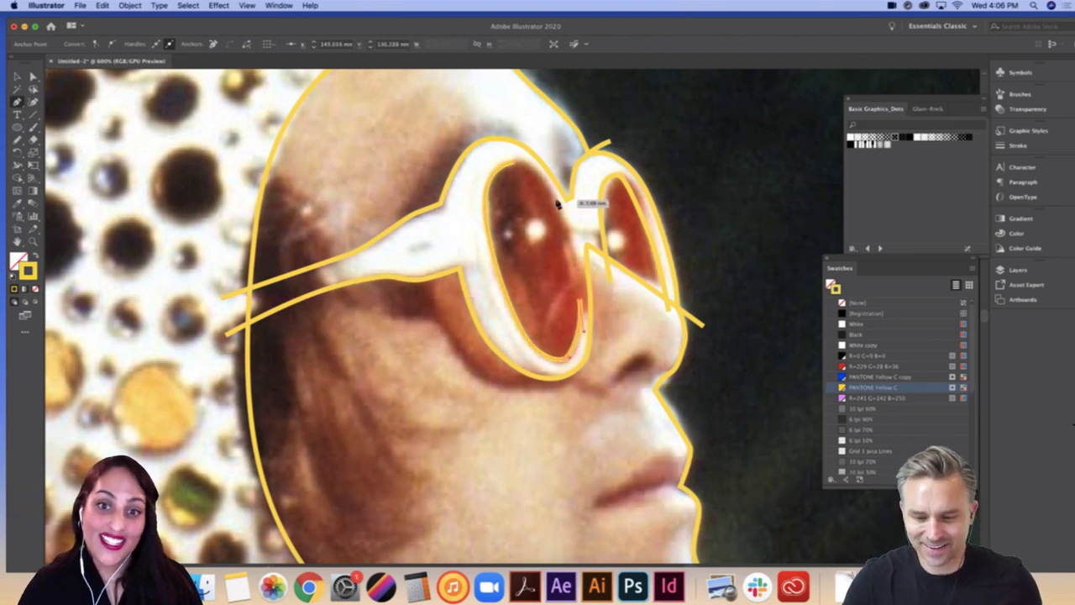
{"action": "mouse_move", "coordinate": [553, 202]}
{"action": "left_mouse_down"}
{"action": "mouse_move", "coordinate": [548, 186]}
{"action": "mouse_move", "coordinate": [505, 163]}
{"action": "left_mouse_up"}
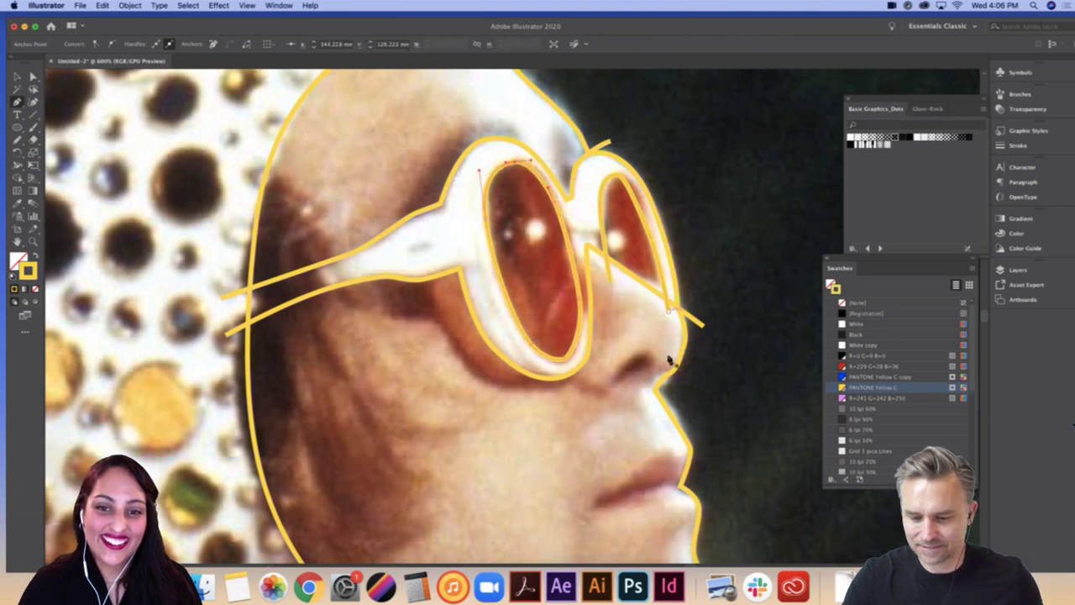
Step: Refine the near lens oval's lower and upper curves to fit the glass, and deselect the path
{"action": "left_click_drag", "start_coordinate": [567, 367], "coordinate": [576, 357]}
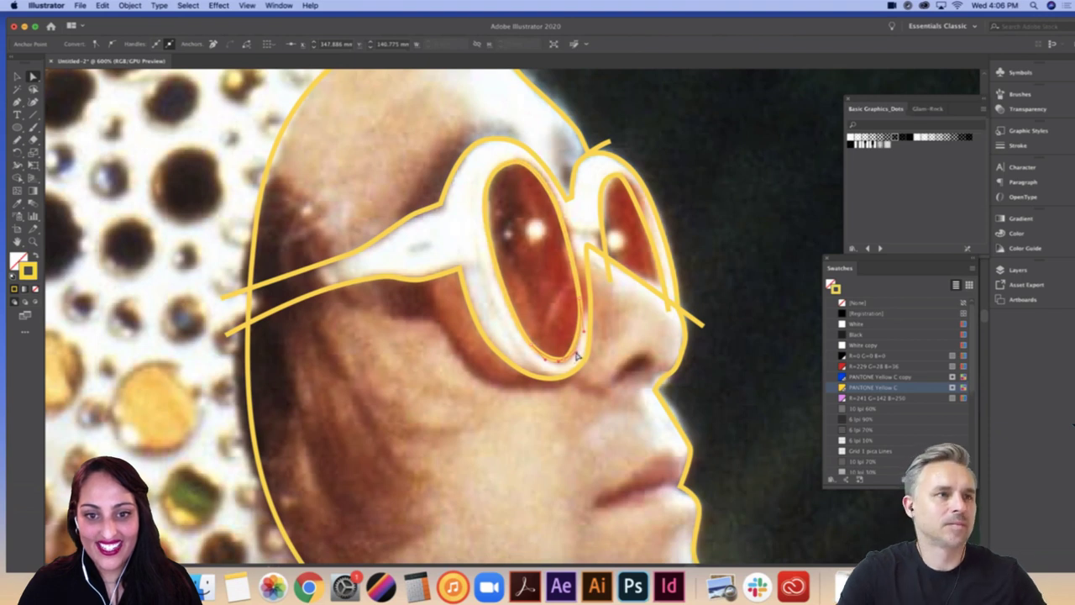
{"action": "scroll", "coordinate": [538, 269], "scroll_direction": "up", "scroll_amount": 2}
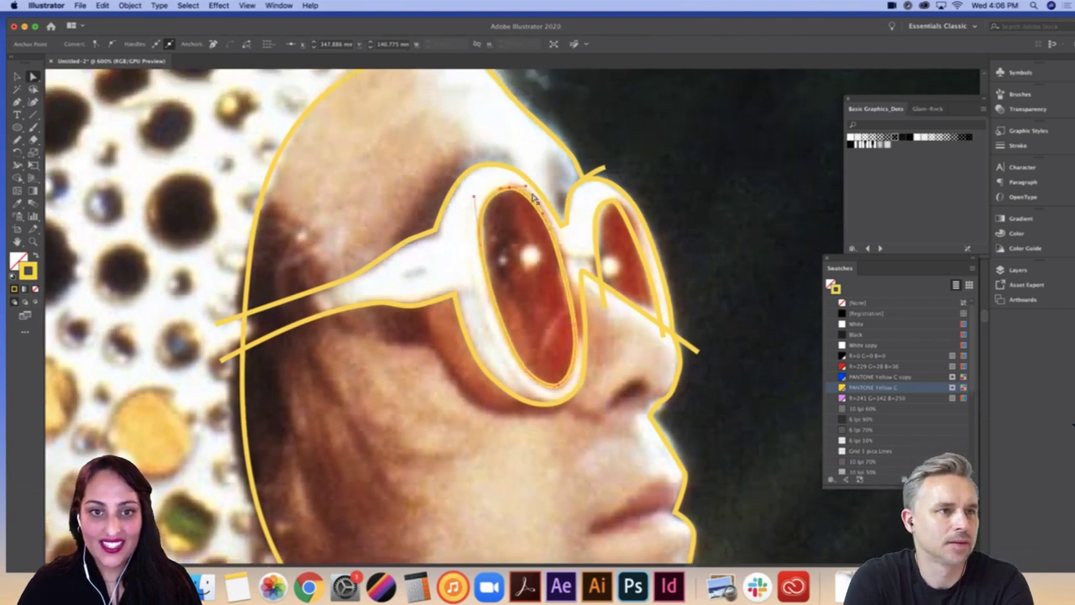
{"action": "left_click_drag", "start_coordinate": [533, 198], "coordinate": [529, 193]}
{"action": "left_click", "coordinate": [698, 231]}
Step: Trace the lips as an open path from beyond the upper lip to the mouth corner and back out past the lower lip
{"action": "left_click_drag", "start_coordinate": [779, 413], "coordinate": [740, 365]}
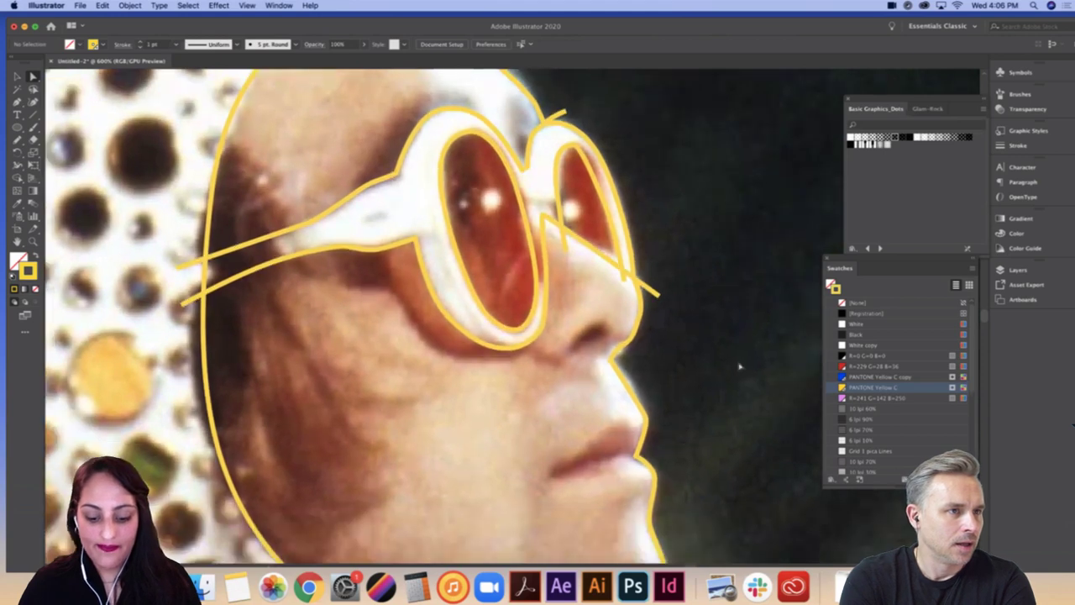
{"action": "key", "text": "super+minus"}
{"action": "left_click_drag", "start_coordinate": [699, 327], "coordinate": [688, 313]}
{"action": "scroll", "coordinate": [688, 313], "scroll_direction": "down", "scroll_amount": 2}
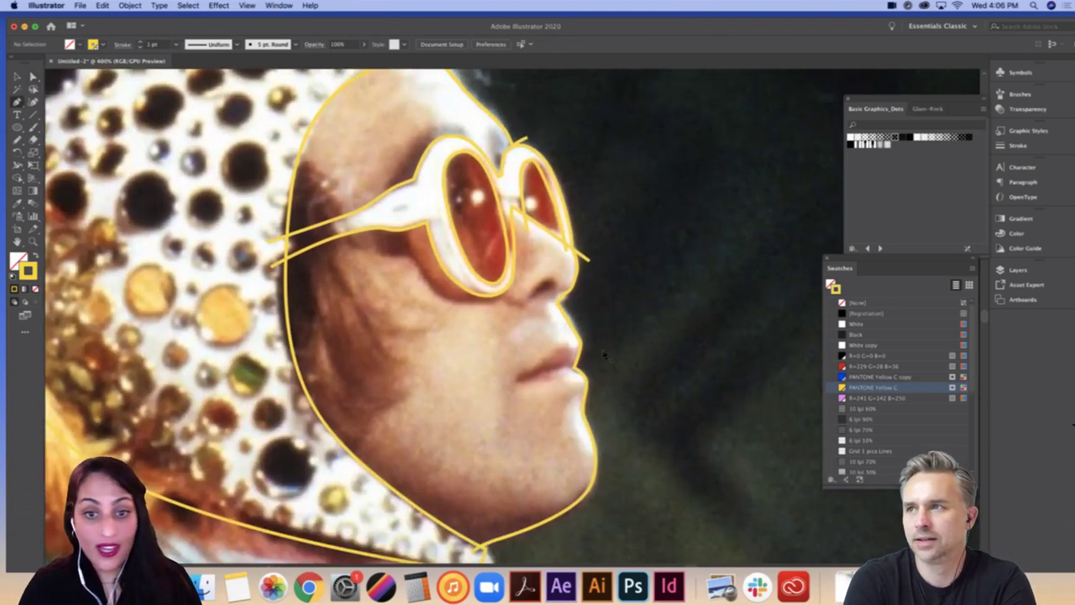
{"action": "left_click_drag", "start_coordinate": [599, 348], "coordinate": [559, 345]}
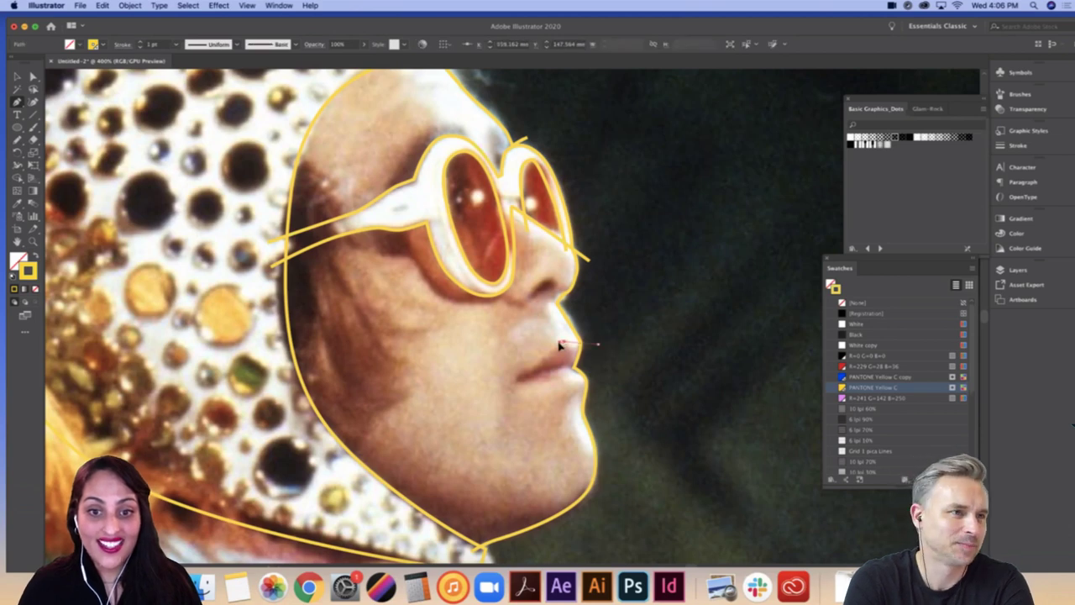
{"action": "left_click", "coordinate": [515, 378]}
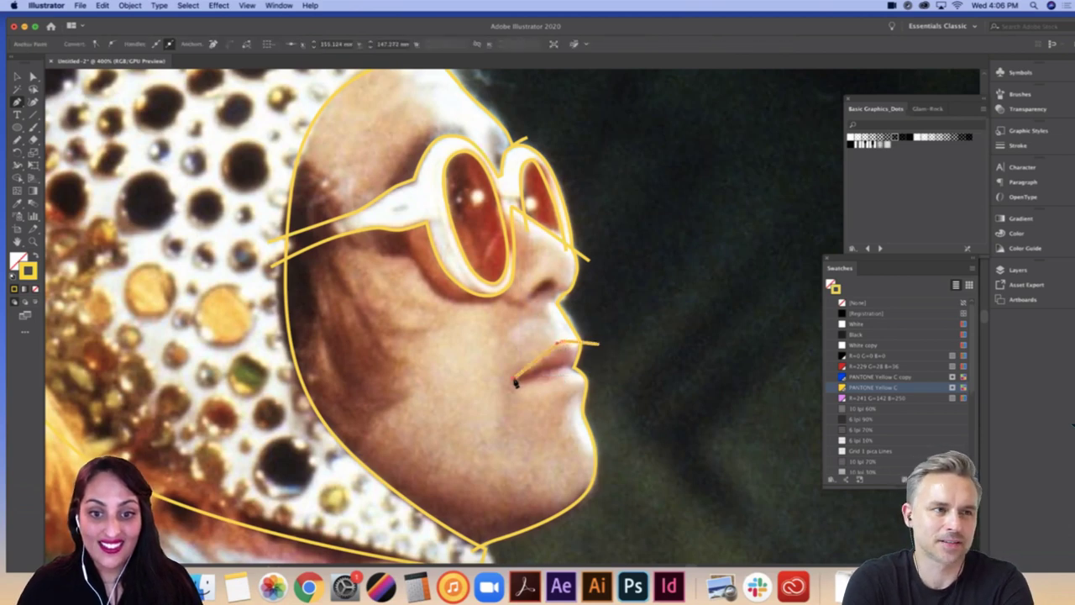
{"action": "left_click_drag", "start_coordinate": [559, 389], "coordinate": [596, 385]}
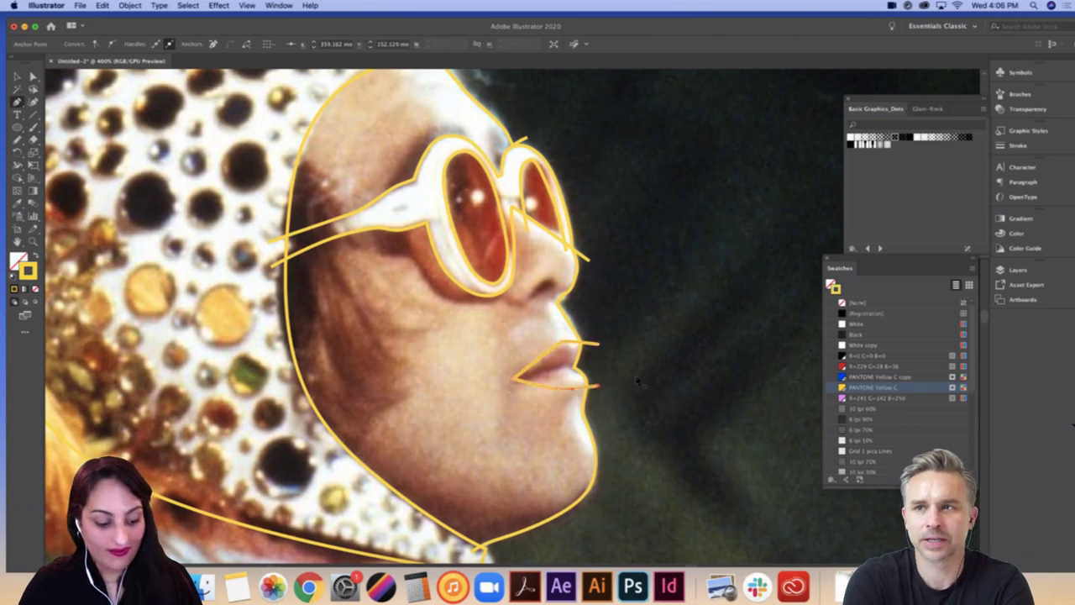
Step: Reshape the upper lip curve by adjusting its outer end point to follow the lip, and deselect the path
{"action": "key", "text": "a"}
{"action": "left_click", "coordinate": [564, 343]}
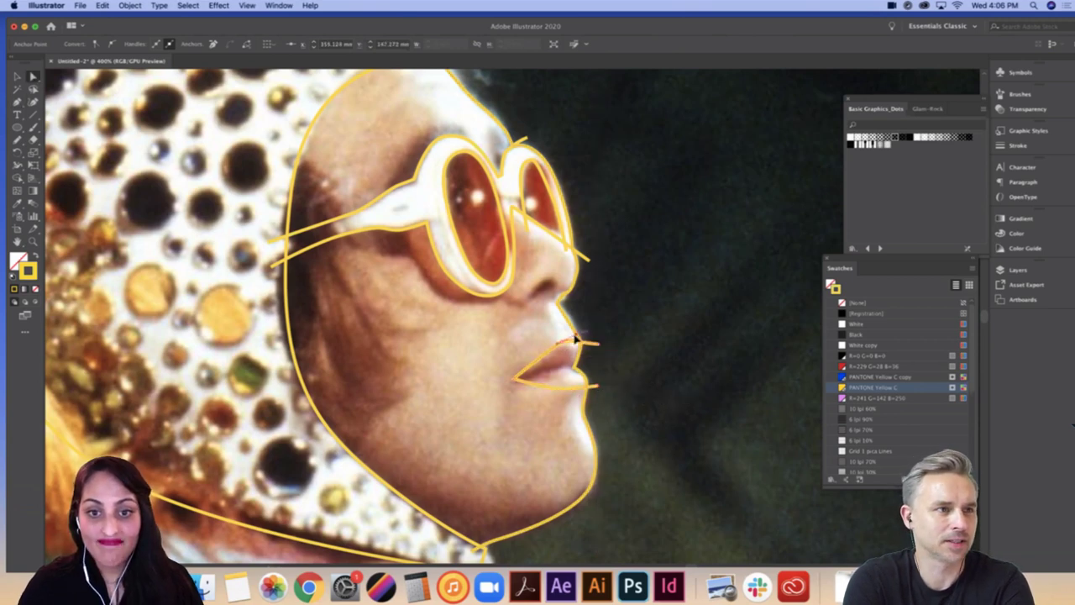
{"action": "left_click_drag", "start_coordinate": [575, 338], "coordinate": [605, 350]}
{"action": "left_click", "coordinate": [600, 409]}
Step: Trace the edge of the flower-covered white bench as an open path, from the upper blossoms down to just below the photo's lower edge
{"action": "left_click_drag", "start_coordinate": [693, 325], "coordinate": [723, 178]}
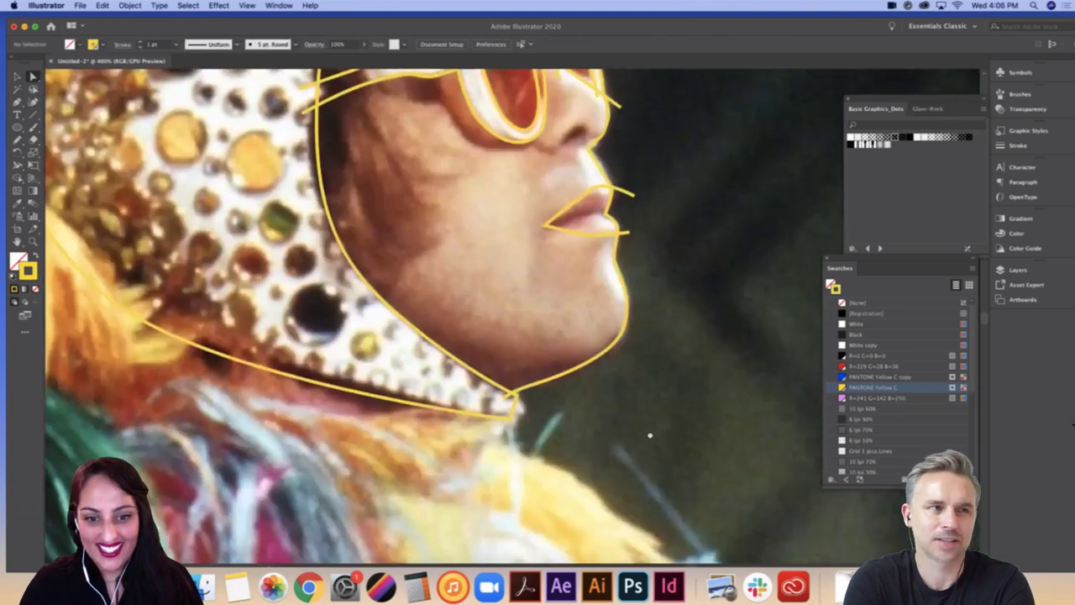
{"action": "left_click_drag", "start_coordinate": [650, 434], "coordinate": [674, 312]}
{"action": "key", "text": "super+minus"}
{"action": "left_click_drag", "start_coordinate": [680, 260], "coordinate": [686, 247]}
{"action": "scroll", "coordinate": [685, 246], "scroll_direction": "down", "scroll_amount": 5}
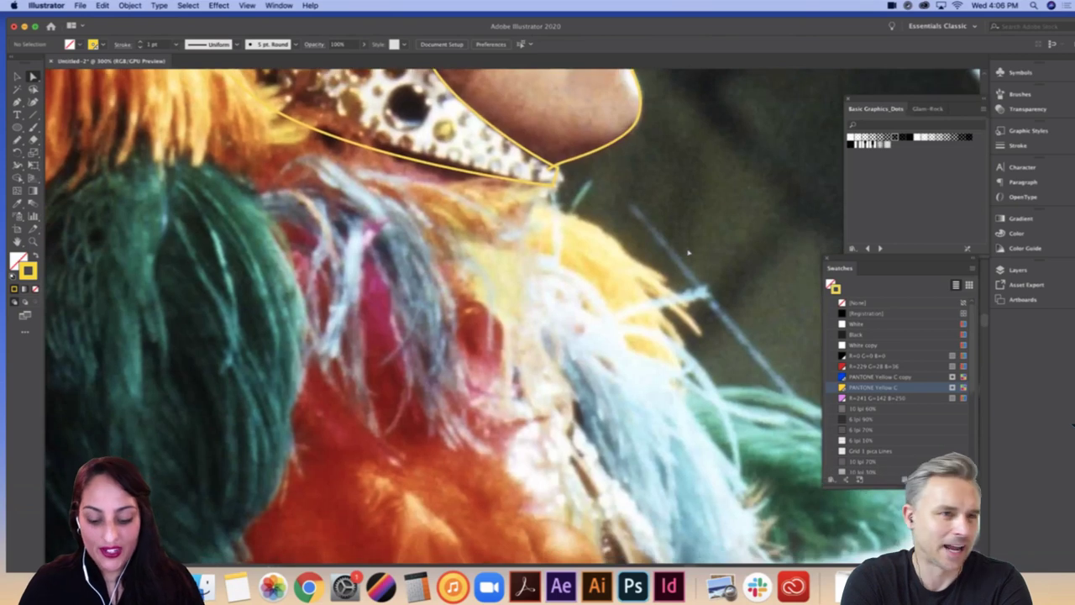
{"action": "key", "text": "super+minus"}
{"action": "key", "text": "super+minus"}
{"action": "key", "text": "super+minus"}
{"action": "key", "text": "super+minus"}
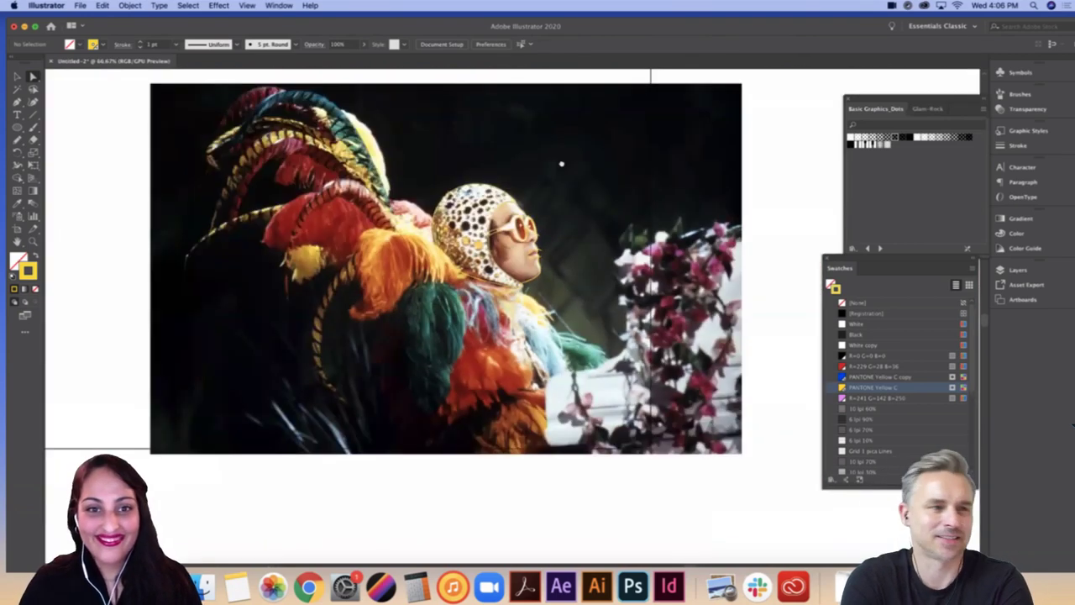
{"action": "scroll", "coordinate": [509, 152], "scroll_direction": "left", "scroll_amount": 2}
{"action": "scroll", "coordinate": [509, 151], "scroll_direction": "right", "scroll_amount": 1}
{"action": "key", "text": "super+plus"}
{"action": "key", "text": "super+plus"}
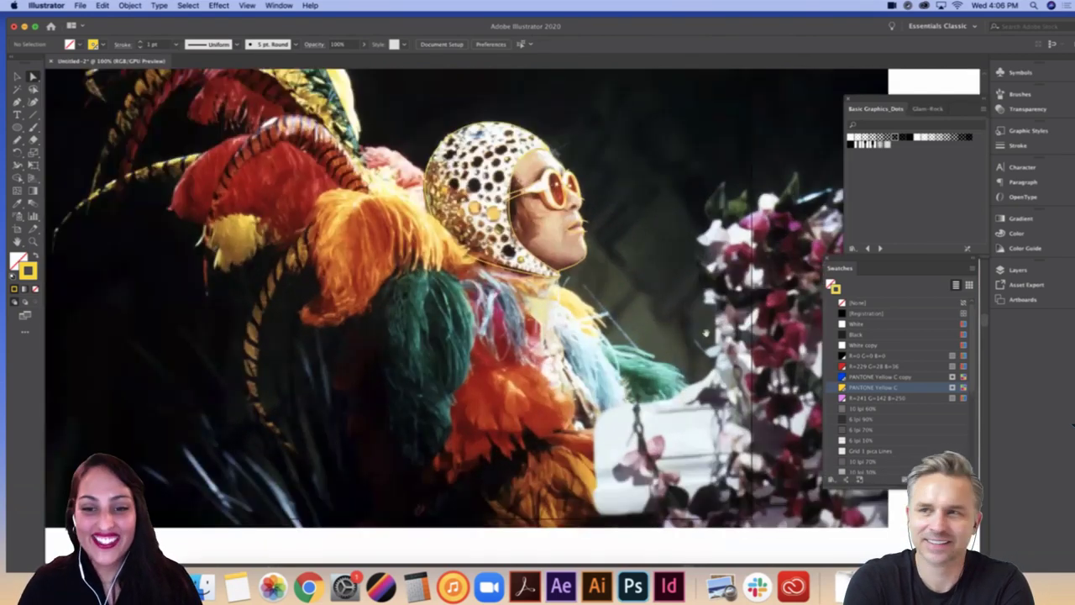
{"action": "scroll", "coordinate": [469, 302], "scroll_direction": "right", "scroll_amount": 4}
{"action": "scroll", "coordinate": [536, 262], "scroll_direction": "up", "scroll_amount": 2}
{"action": "scroll", "coordinate": [536, 262], "scroll_direction": "right", "scroll_amount": 2}
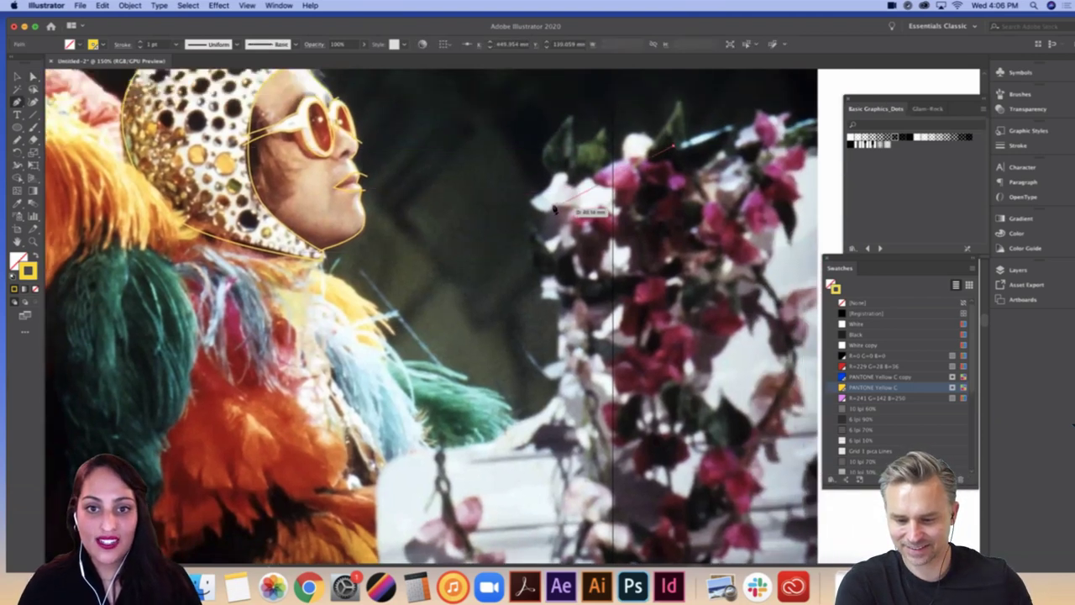
{"action": "left_click_drag", "start_coordinate": [558, 210], "coordinate": [558, 252]}
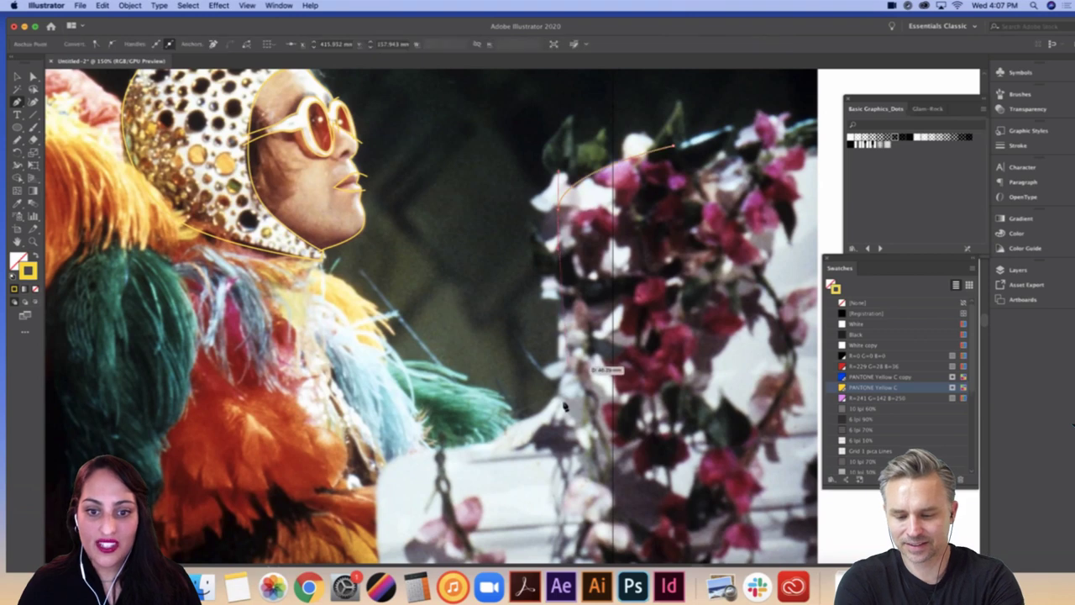
{"action": "left_click_drag", "start_coordinate": [553, 398], "coordinate": [378, 516]}
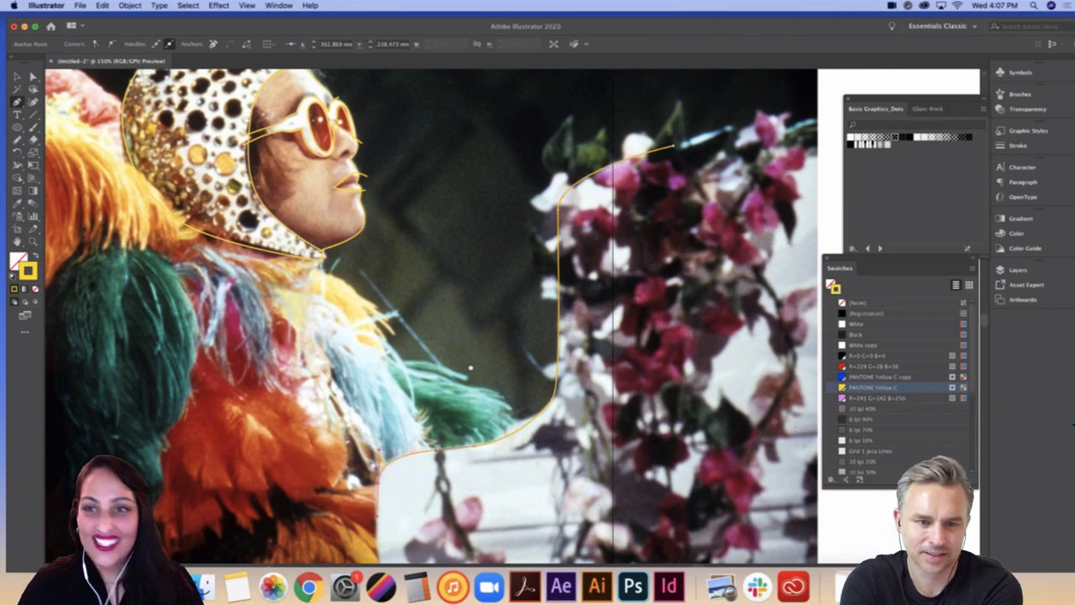
{"action": "scroll", "coordinate": [470, 367], "scroll_direction": "down", "scroll_amount": 5}
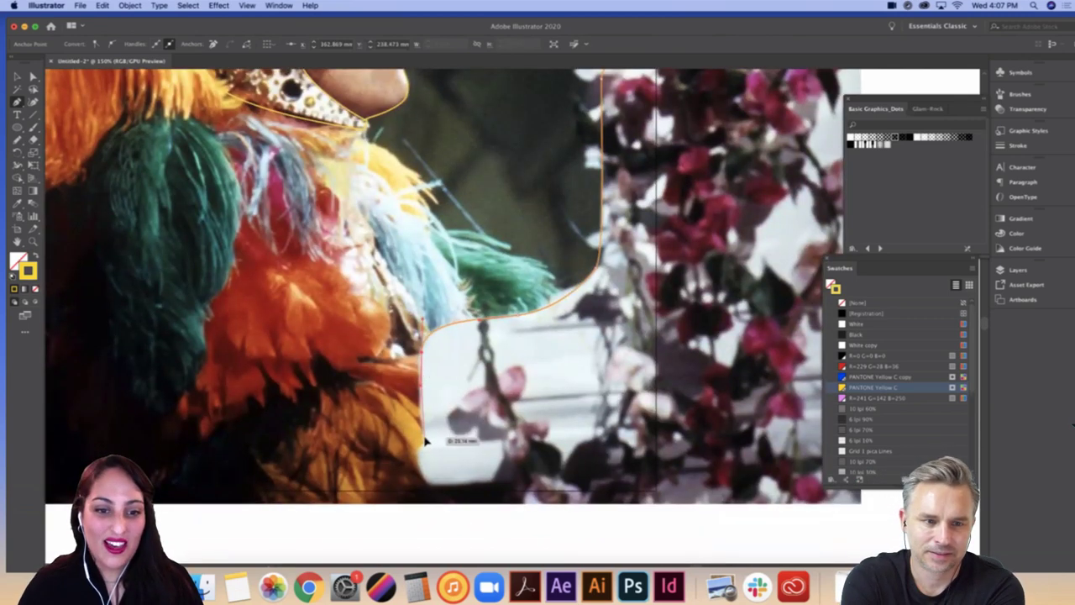
{"action": "left_click_drag", "start_coordinate": [426, 441], "coordinate": [429, 480]}
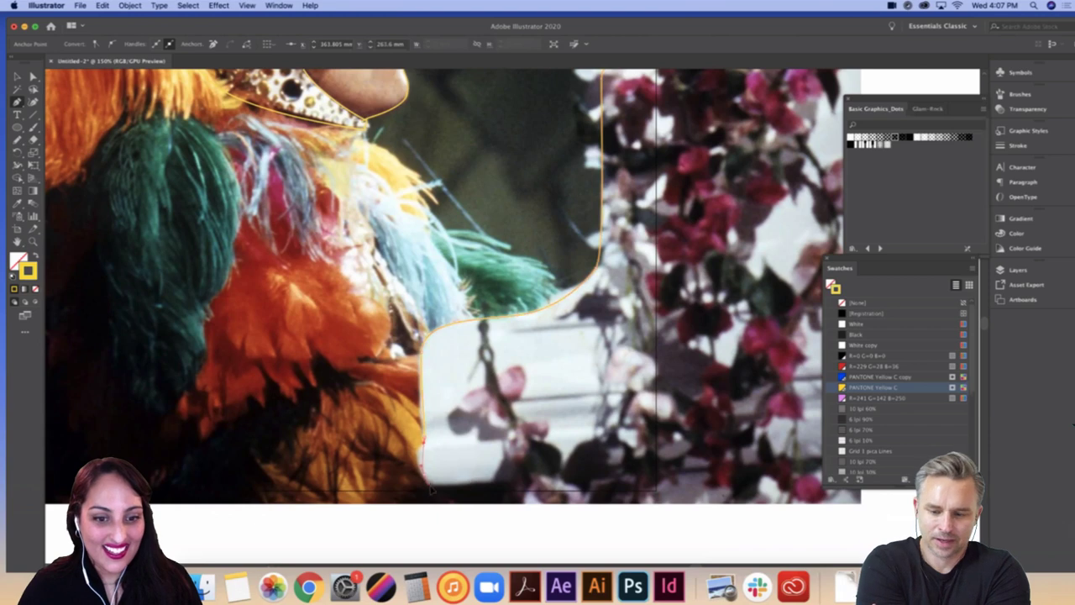
{"action": "left_click", "coordinate": [430, 508]}
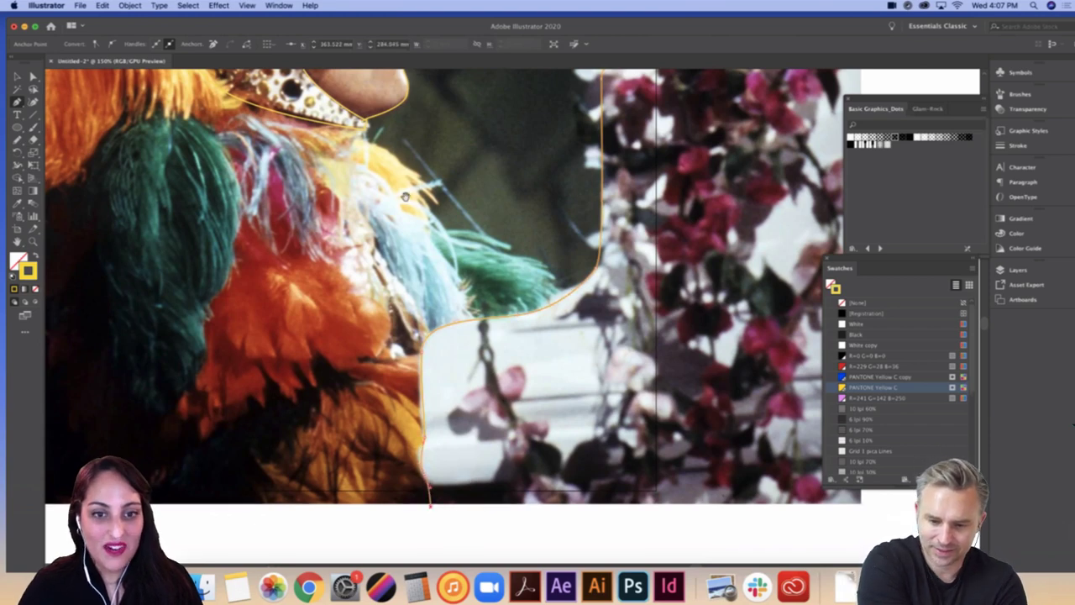
Step: Trace the large orange feather plume behind the helmet as an open path, from the helmet's back around the plume tip to the helmet's lower edge
{"action": "scroll", "coordinate": [496, 268], "scroll_direction": "up", "scroll_amount": 1}
{"action": "scroll", "coordinate": [497, 267], "scroll_direction": "left", "scroll_amount": 3}
{"action": "scroll", "coordinate": [496, 267], "scroll_direction": "up", "scroll_amount": 2}
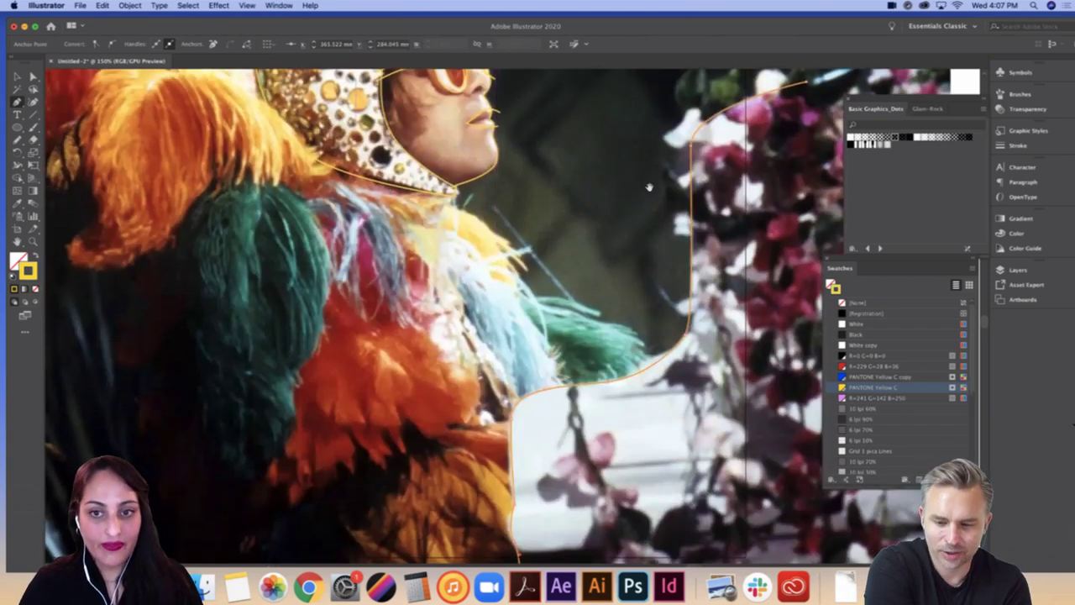
{"action": "left_click_drag", "start_coordinate": [620, 149], "coordinate": [593, 240]}
{"action": "key", "text": "super+minus"}
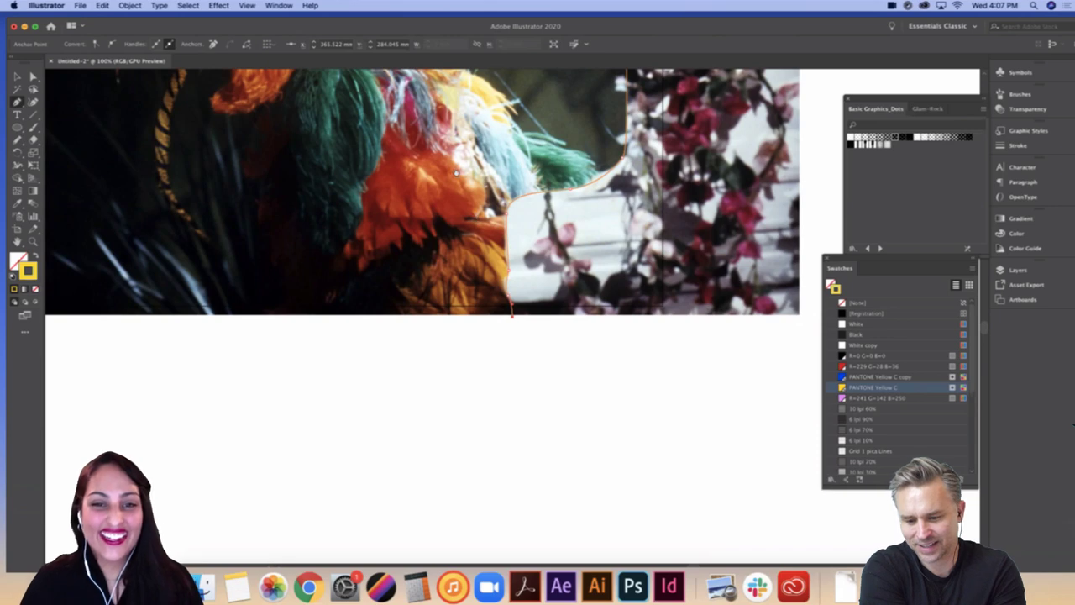
{"action": "scroll", "coordinate": [456, 173], "scroll_direction": "up", "scroll_amount": 9}
{"action": "scroll", "coordinate": [457, 173], "scroll_direction": "left", "scroll_amount": 7}
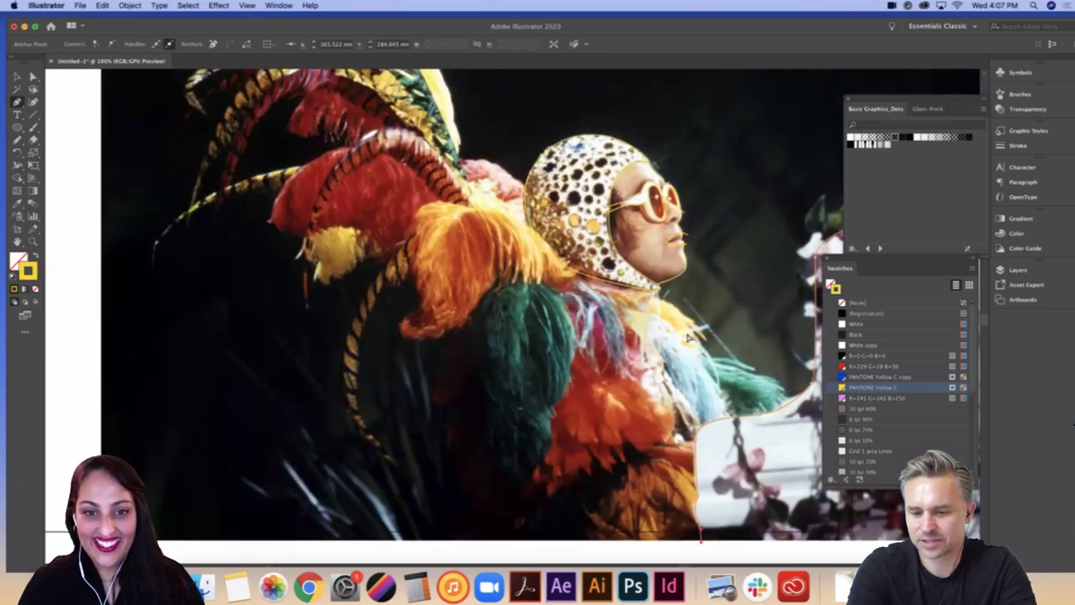
{"action": "key", "text": "super+plus"}
{"action": "left_click_drag", "start_coordinate": [524, 159], "coordinate": [584, 334]}
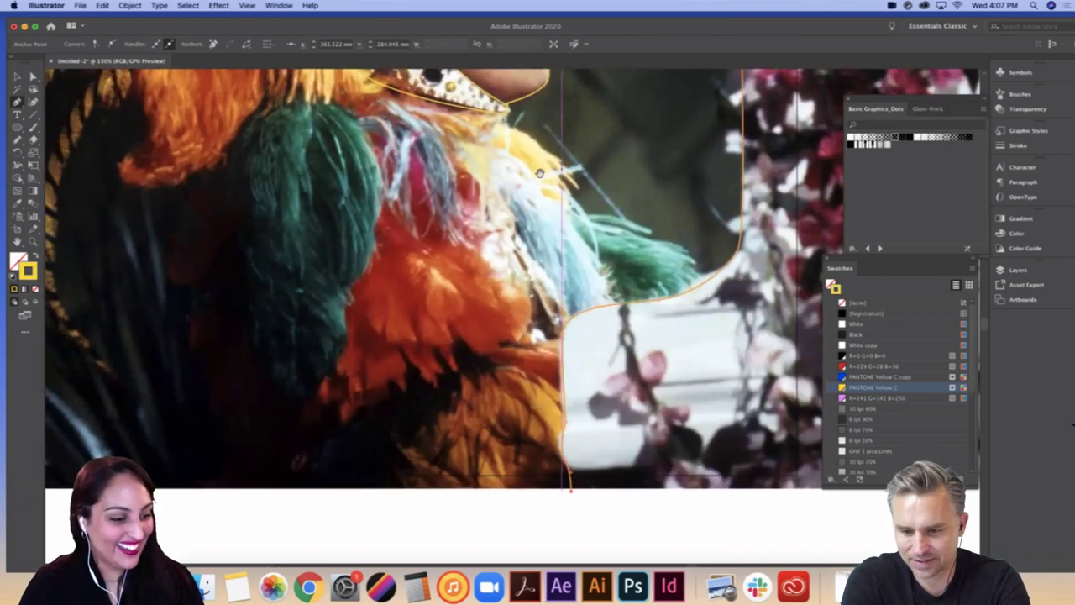
{"action": "scroll", "coordinate": [537, 174], "scroll_direction": "up", "scroll_amount": 9}
{"action": "scroll", "coordinate": [537, 174], "scroll_direction": "left", "scroll_amount": 6}
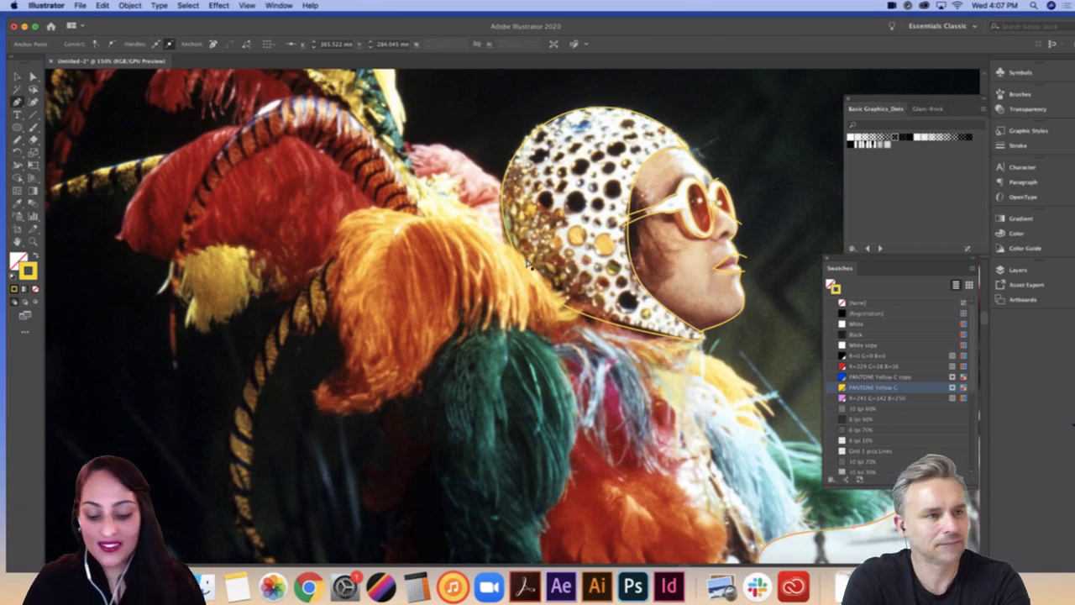
{"action": "key", "text": "super+="}
{"action": "left_click_drag", "start_coordinate": [460, 360], "coordinate": [516, 588]}
{"action": "left_click_drag", "start_coordinate": [265, 70], "coordinate": [288, 145]}
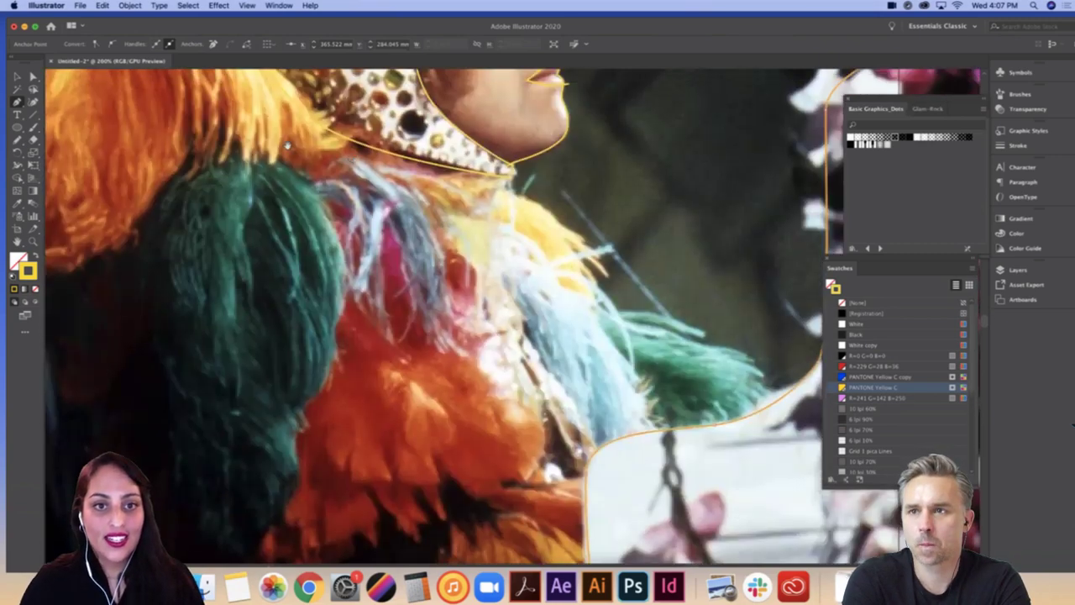
{"action": "scroll", "coordinate": [287, 144], "scroll_direction": "up", "scroll_amount": 8}
{"action": "scroll", "coordinate": [588, 311], "scroll_direction": "left", "scroll_amount": 8}
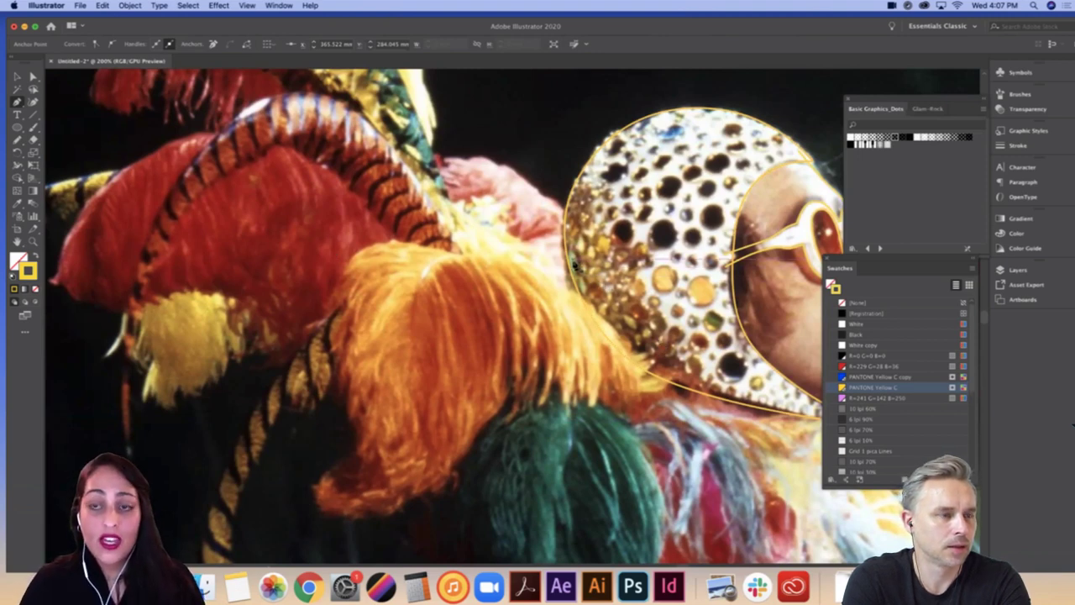
{"action": "left_click_drag", "start_coordinate": [458, 243], "coordinate": [444, 260]}
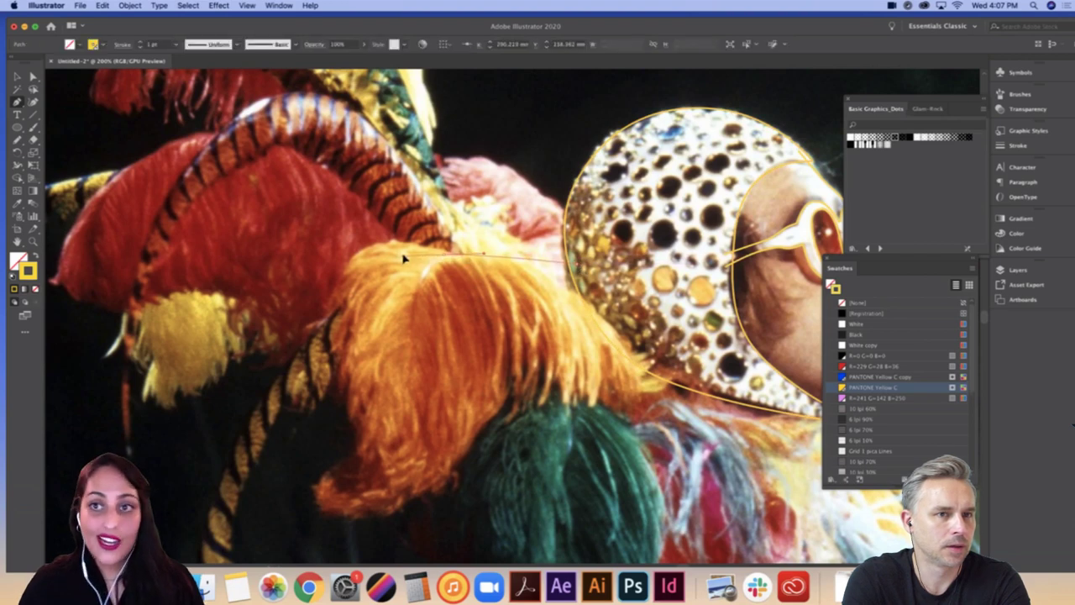
{"action": "left_click_drag", "start_coordinate": [393, 255], "coordinate": [368, 328]}
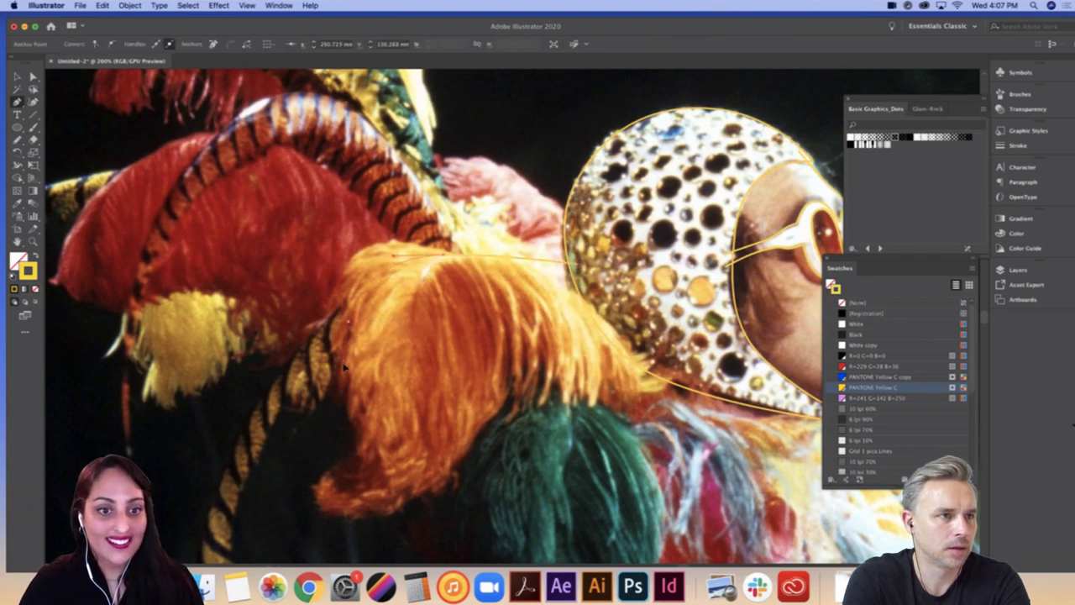
{"action": "left_click_drag", "start_coordinate": [356, 424], "coordinate": [304, 484]}
{"action": "left_click_drag", "start_coordinate": [388, 510], "coordinate": [518, 388]}
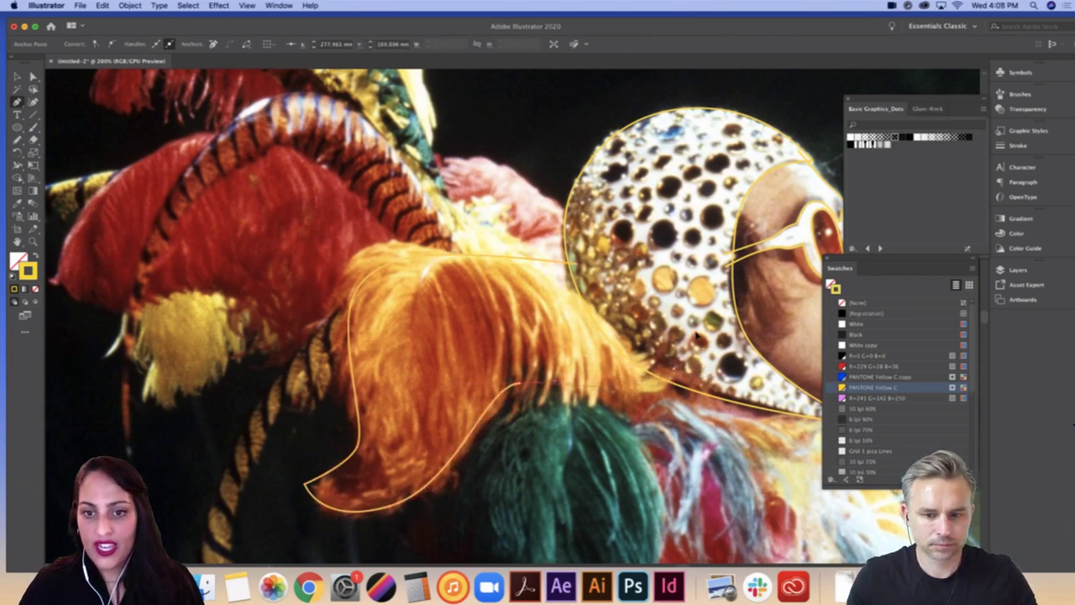
{"action": "left_click_drag", "start_coordinate": [698, 328], "coordinate": [695, 335]}
Step: Lower the anchor on the orange plume's underside to meet the green feathers, smooth the adjoining curve, and deselect the path
{"action": "left_click_drag", "start_coordinate": [640, 465], "coordinate": [509, 289]}
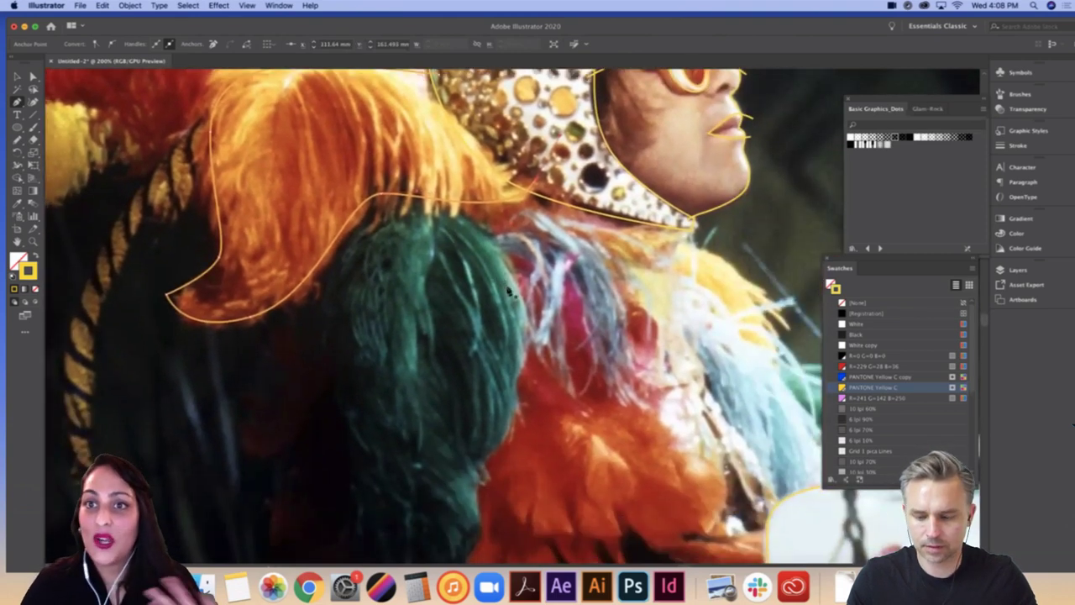
{"action": "key", "text": "a"}
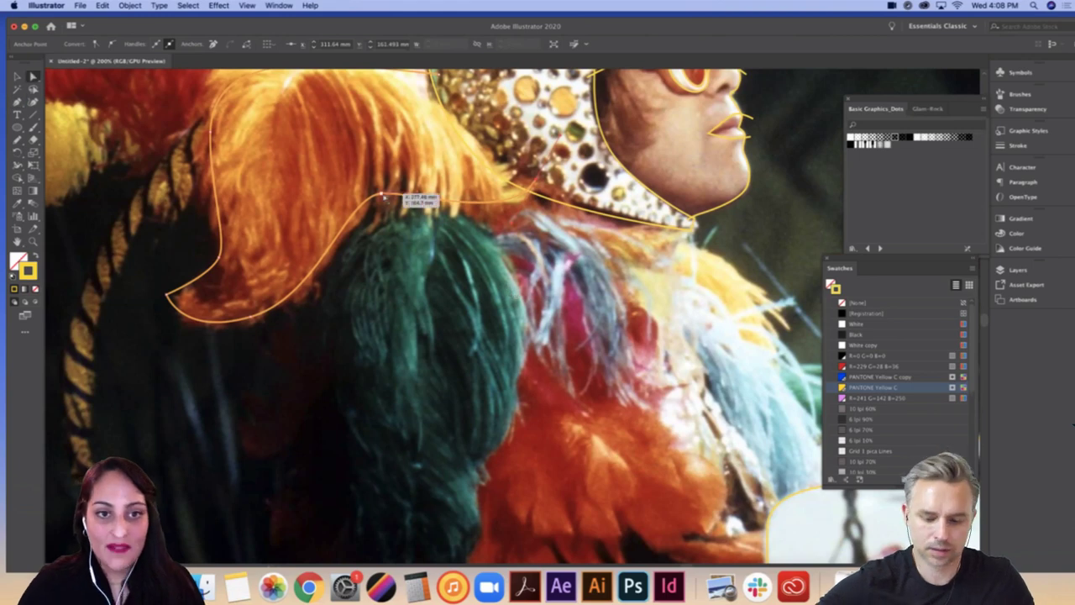
{"action": "left_click_drag", "start_coordinate": [380, 194], "coordinate": [395, 214]}
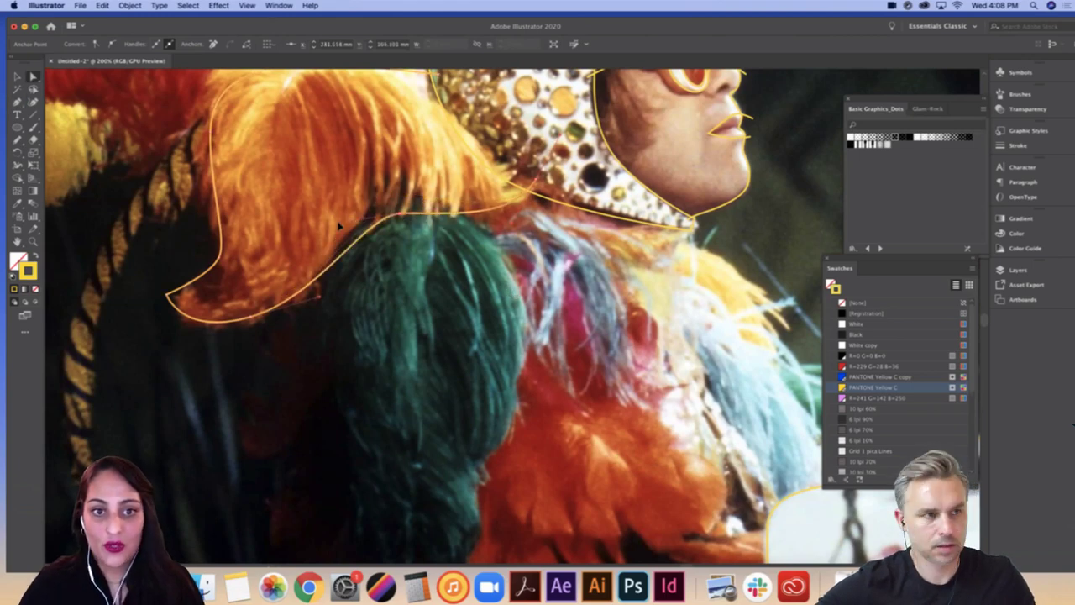
{"action": "left_click", "coordinate": [438, 208]}
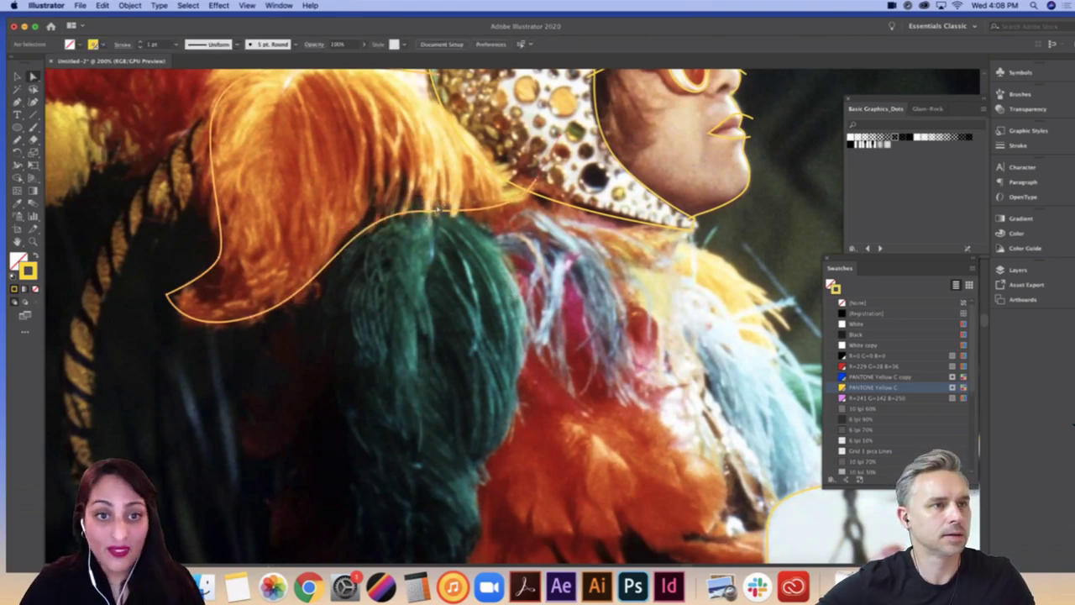
Step: Trace the green feather plume as an open path, down its inner edge to a pointed tip and back up past the orange plume's outline
{"action": "scroll", "coordinate": [529, 271], "scroll_direction": "down", "scroll_amount": 2}
{"action": "key", "text": "p"}
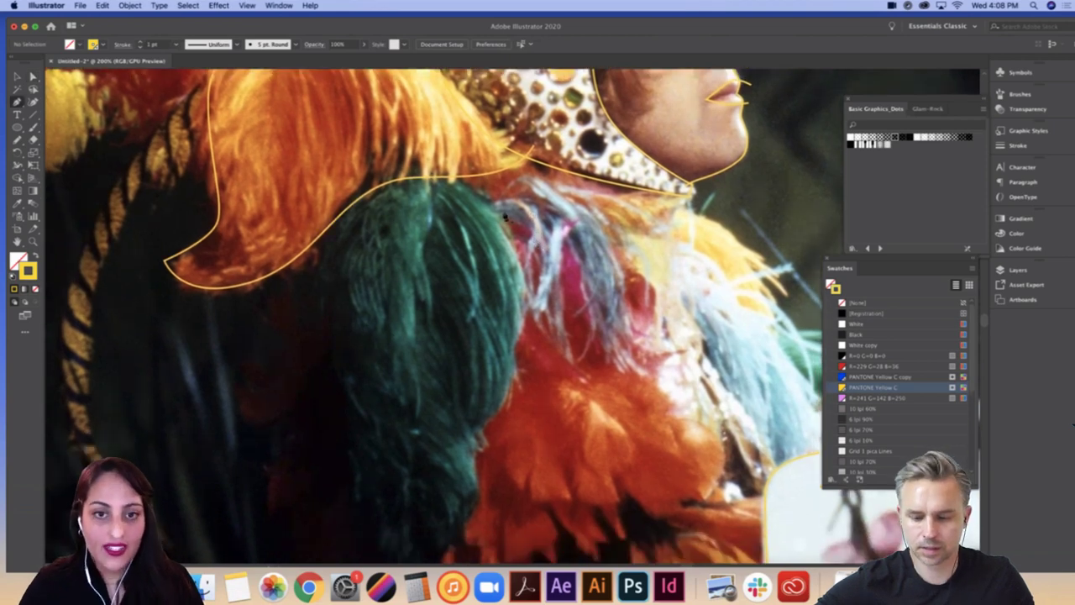
{"action": "left_click_drag", "start_coordinate": [503, 202], "coordinate": [538, 341]}
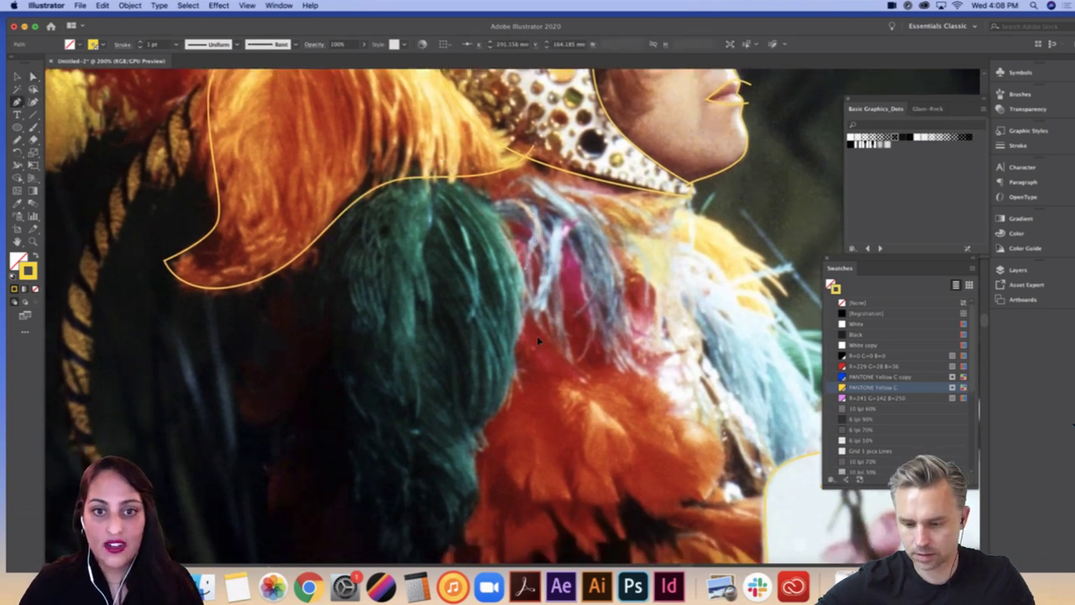
{"action": "left_click", "coordinate": [534, 321]}
{"action": "scroll", "coordinate": [525, 361], "scroll_direction": "down", "scroll_amount": 6}
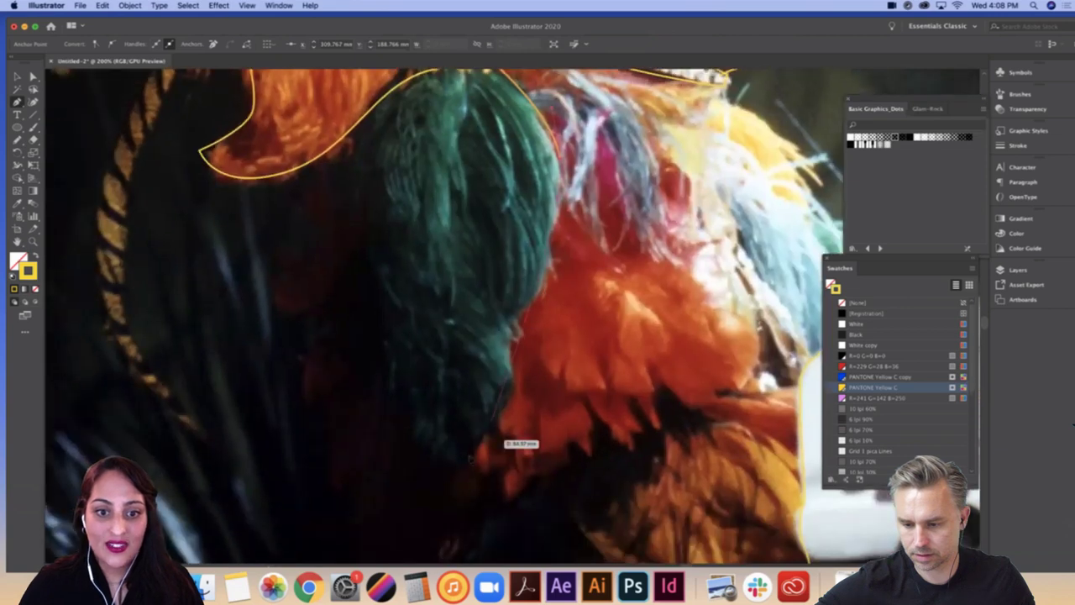
{"action": "left_click", "coordinate": [438, 521]}
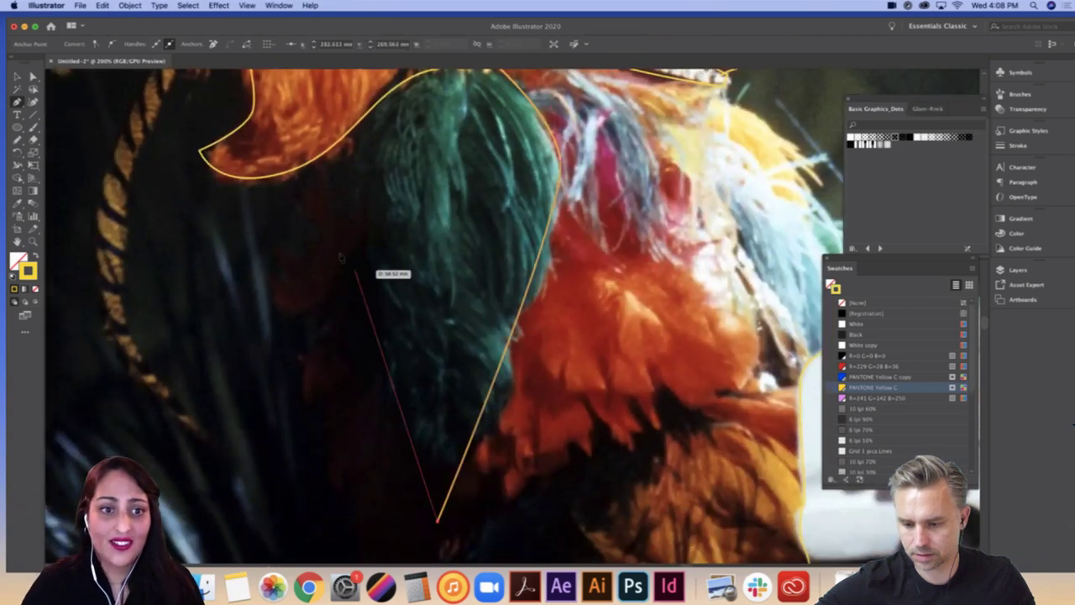
{"action": "left_click_drag", "start_coordinate": [336, 274], "coordinate": [343, 142]}
{"action": "scroll", "coordinate": [479, 145], "scroll_direction": "up", "scroll_amount": 3}
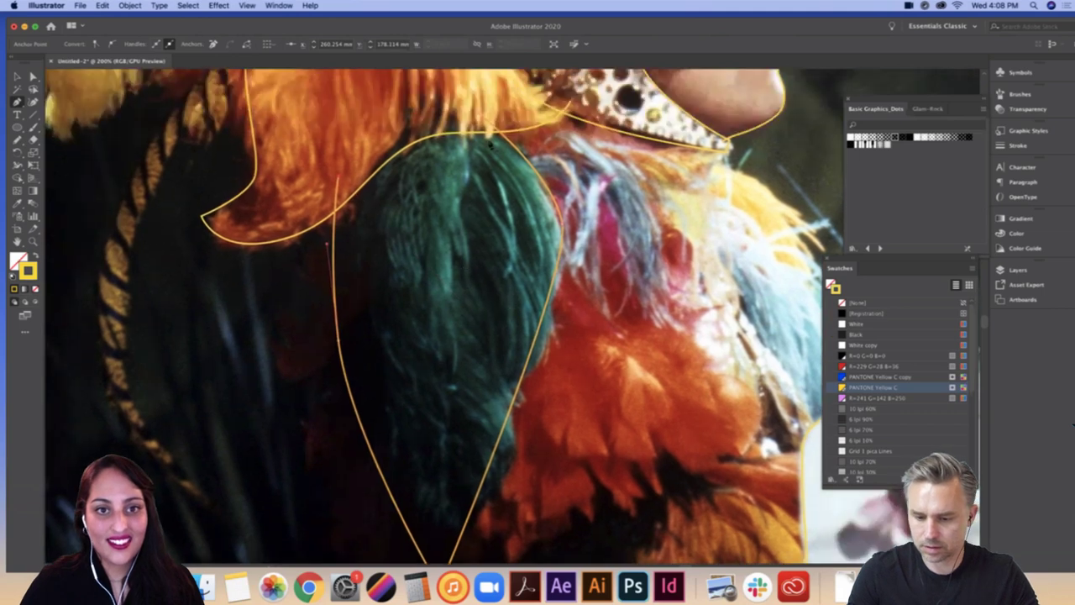
Step: Draw a centre line down the green feather plume, from its upper edge to just below its pointed tip
{"action": "left_click_drag", "start_coordinate": [454, 260], "coordinate": [435, 460]}
{"action": "scroll", "coordinate": [448, 401], "scroll_direction": "down", "scroll_amount": 5}
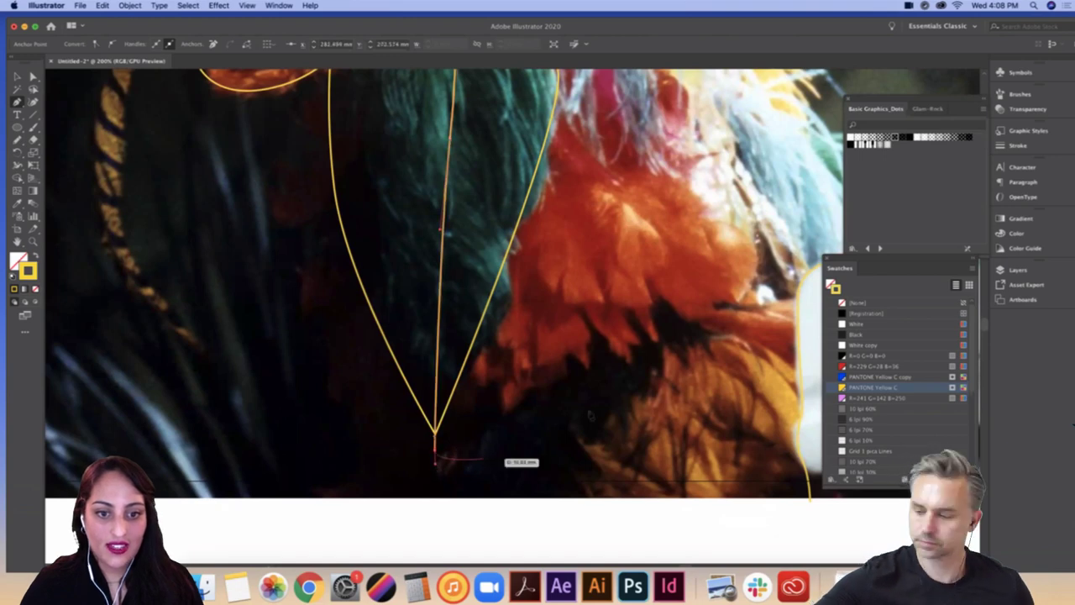
{"action": "key", "text": "super+minus"}
Step: Trace the pink-and-blue feather section beside the green plume as an open path, from below the helmet to a corner and back to the plume
{"action": "left_click_drag", "start_coordinate": [656, 151], "coordinate": [445, 348]}
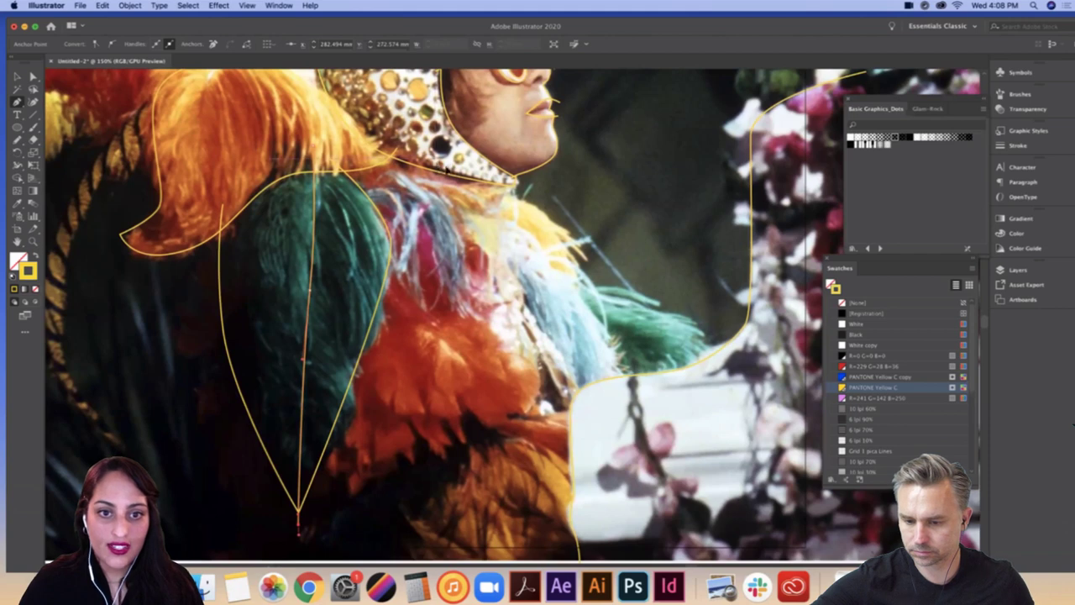
{"action": "left_click_drag", "start_coordinate": [474, 174], "coordinate": [474, 296]}
{"action": "left_click", "coordinate": [476, 300]}
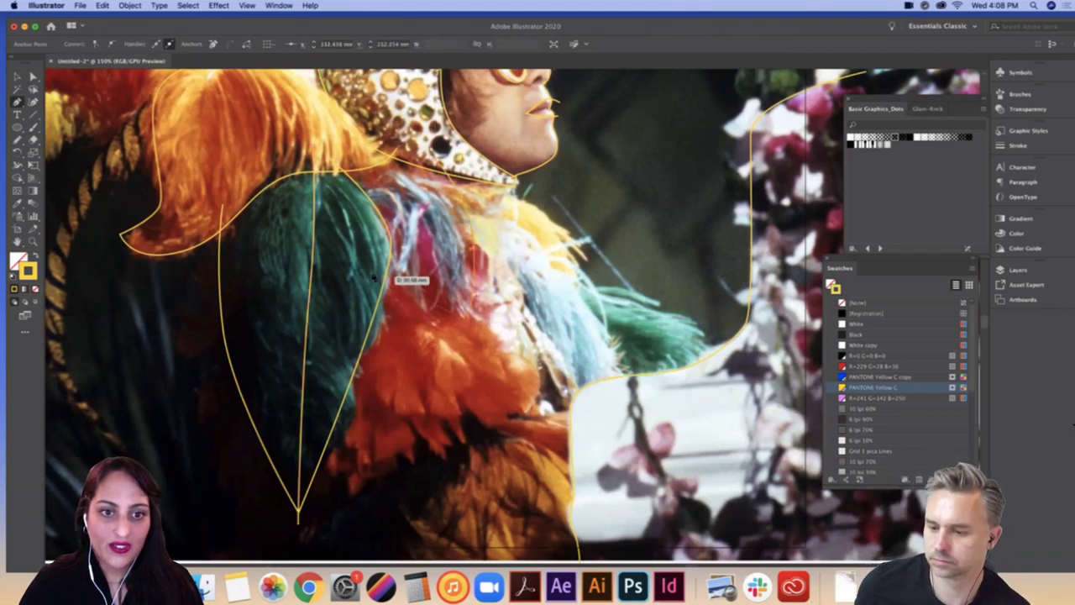
{"action": "left_click_drag", "start_coordinate": [372, 276], "coordinate": [357, 241]}
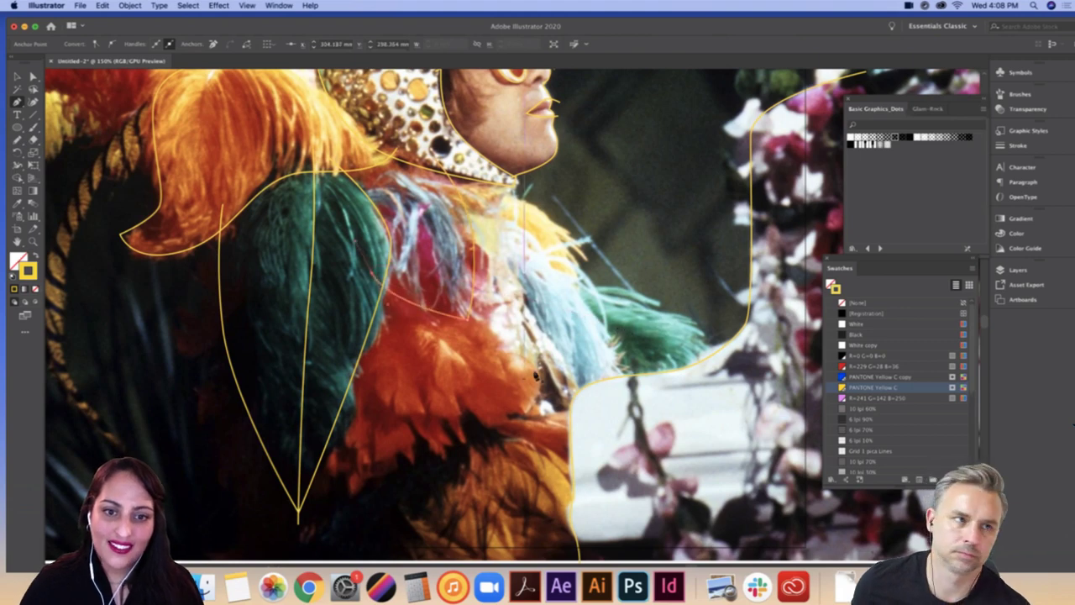
Step: Trace the yellow feather below the chin as a narrow open path, running to its tip and back up to the helmet strap
{"action": "left_click", "coordinate": [486, 178]}
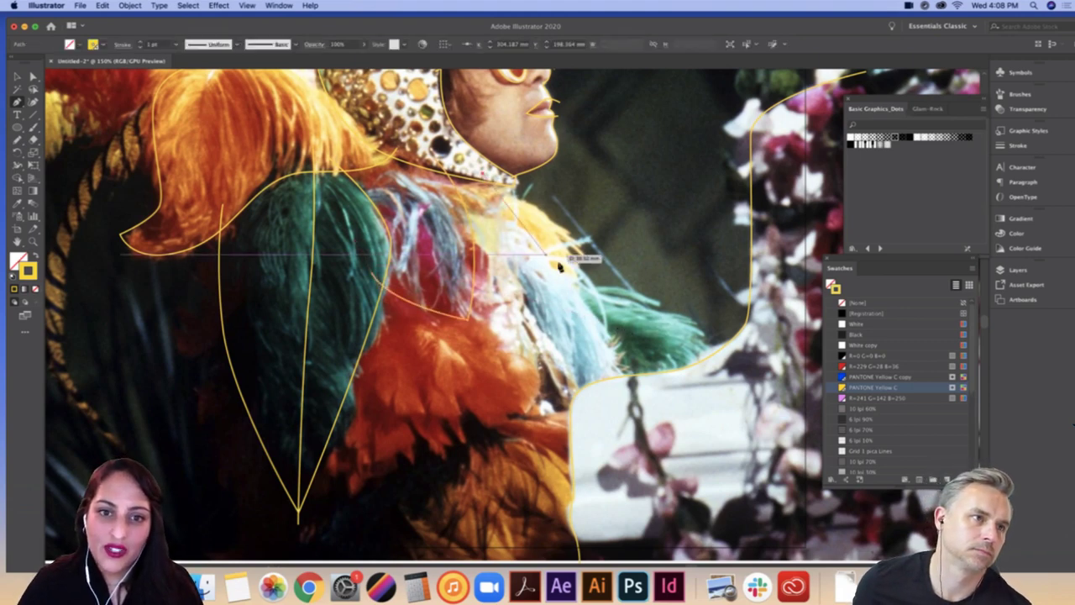
{"action": "left_click", "coordinate": [579, 285]}
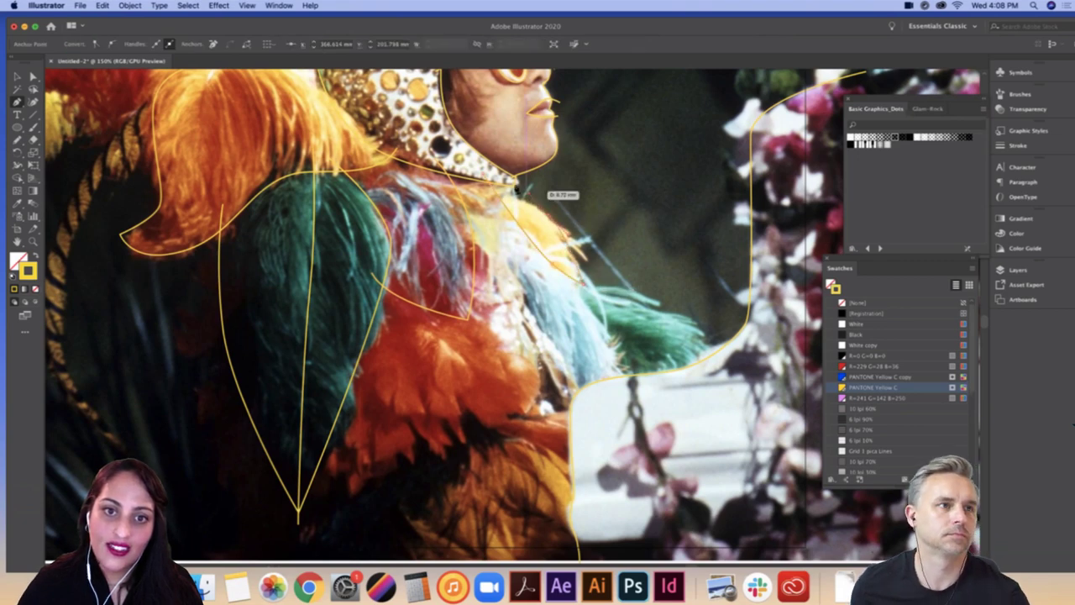
{"action": "left_click", "coordinate": [509, 180]}
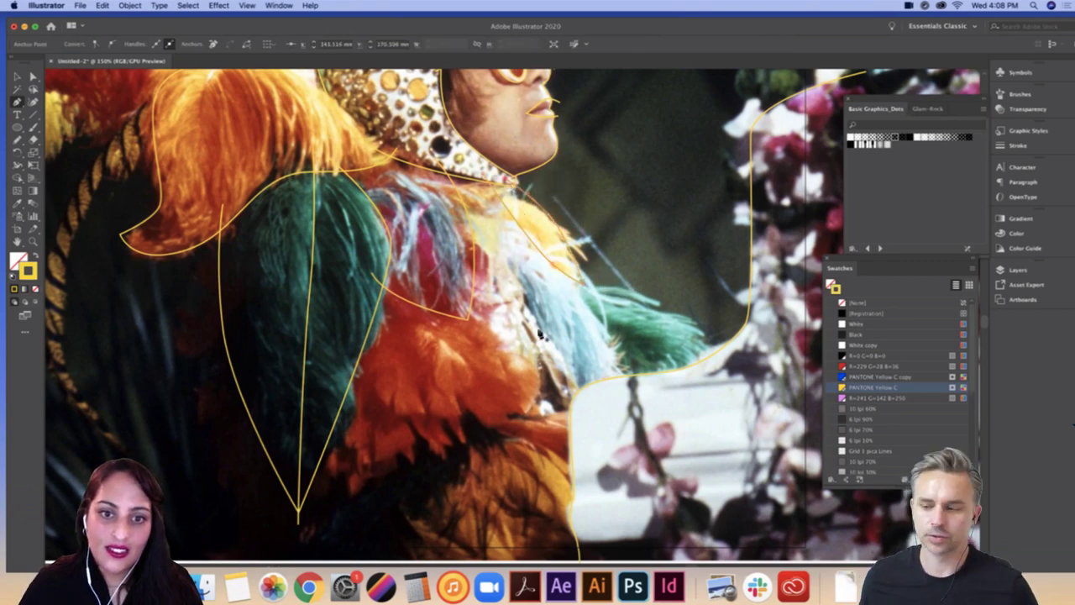
Step: Trace the orange chest plume as an open path, from the green plume's lower inner edge around its underside and up toward the neck
{"action": "scroll", "coordinate": [361, 372], "scroll_direction": "down", "scroll_amount": 3}
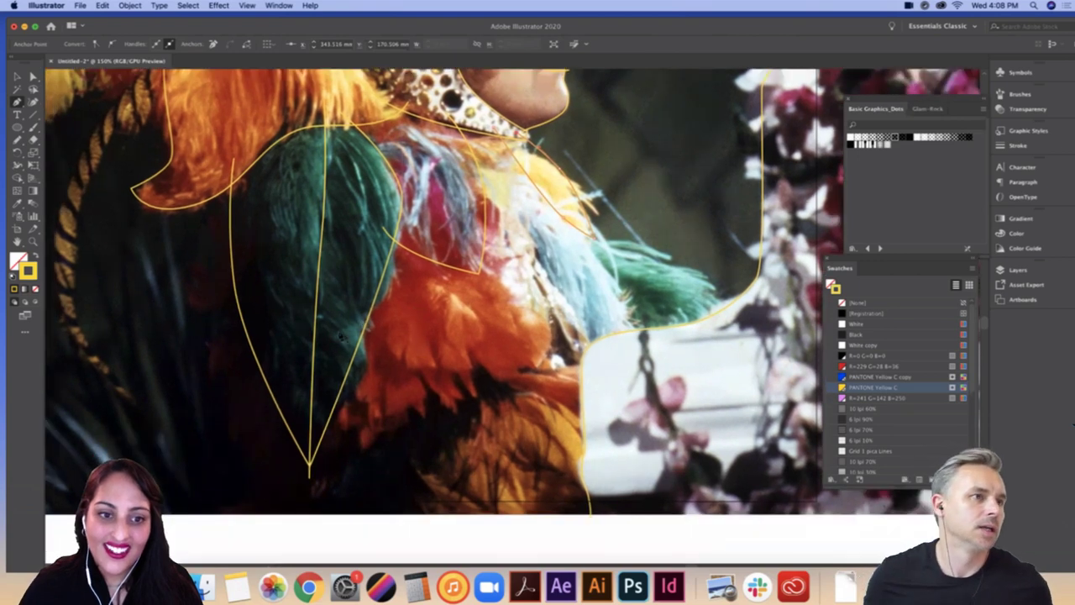
{"action": "left_click", "coordinate": [338, 331]}
{"action": "left_click_drag", "start_coordinate": [353, 442], "coordinate": [367, 467]}
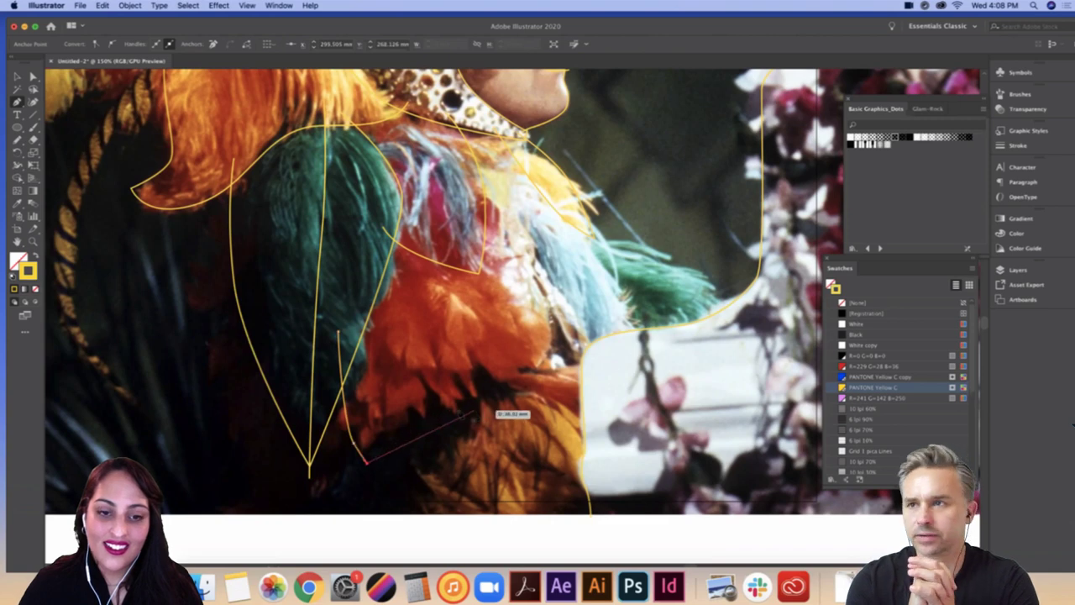
{"action": "key", "text": "super+z"}
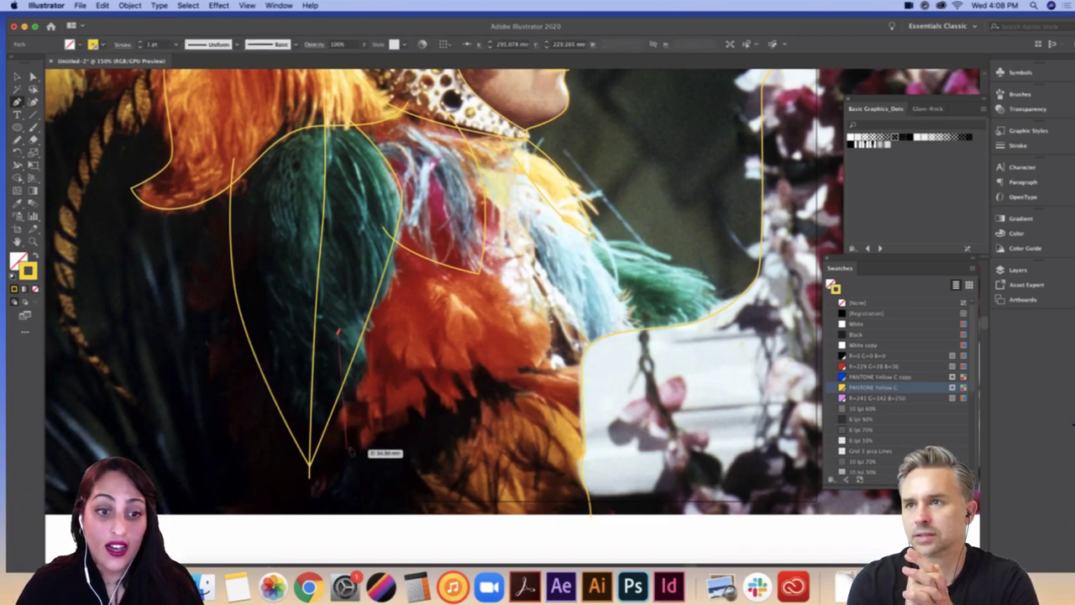
{"action": "left_click", "coordinate": [365, 477]}
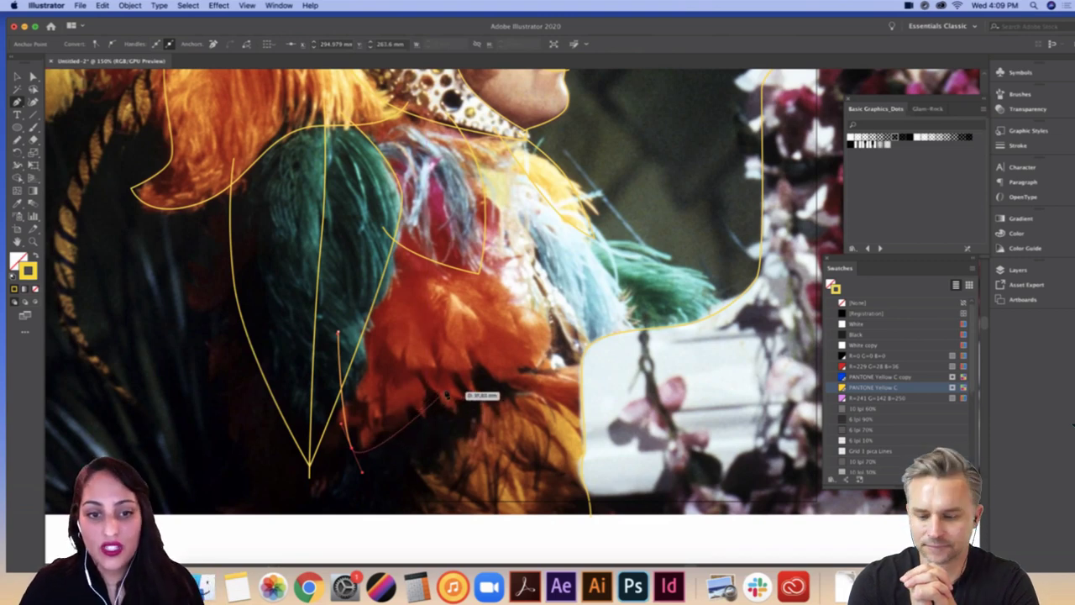
{"action": "key", "text": "super+z"}
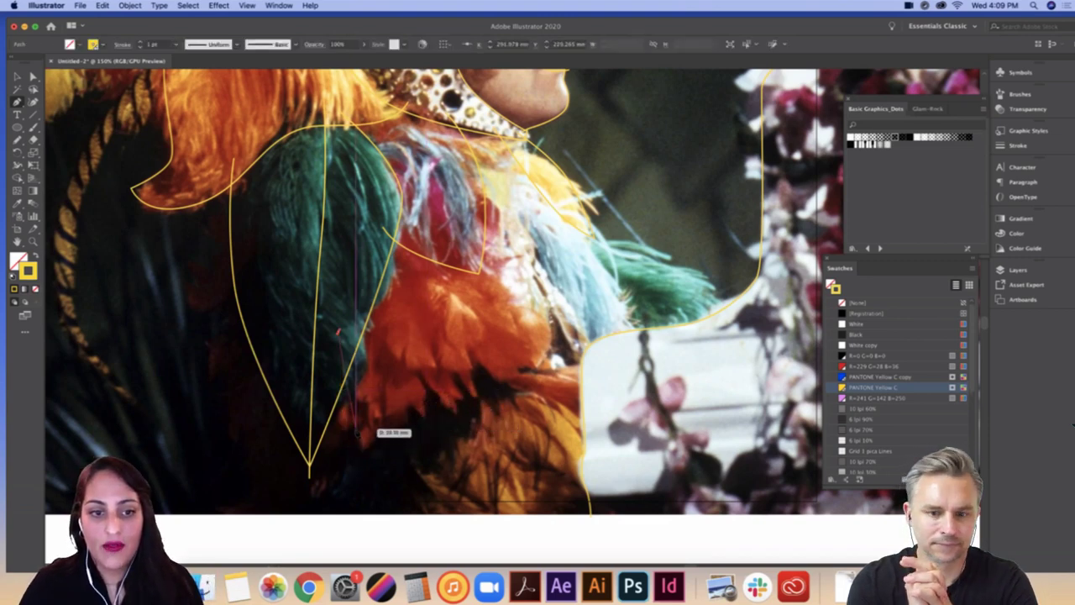
{"action": "left_click_drag", "start_coordinate": [356, 429], "coordinate": [366, 446]}
{"action": "left_click", "coordinate": [368, 443]}
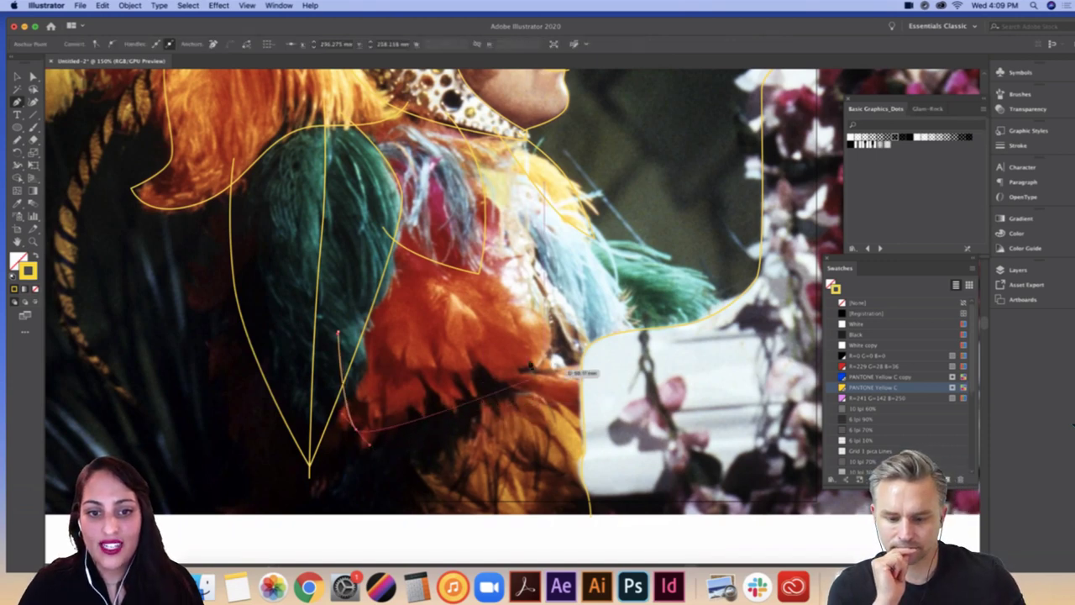
{"action": "left_click_drag", "start_coordinate": [515, 362], "coordinate": [540, 298]}
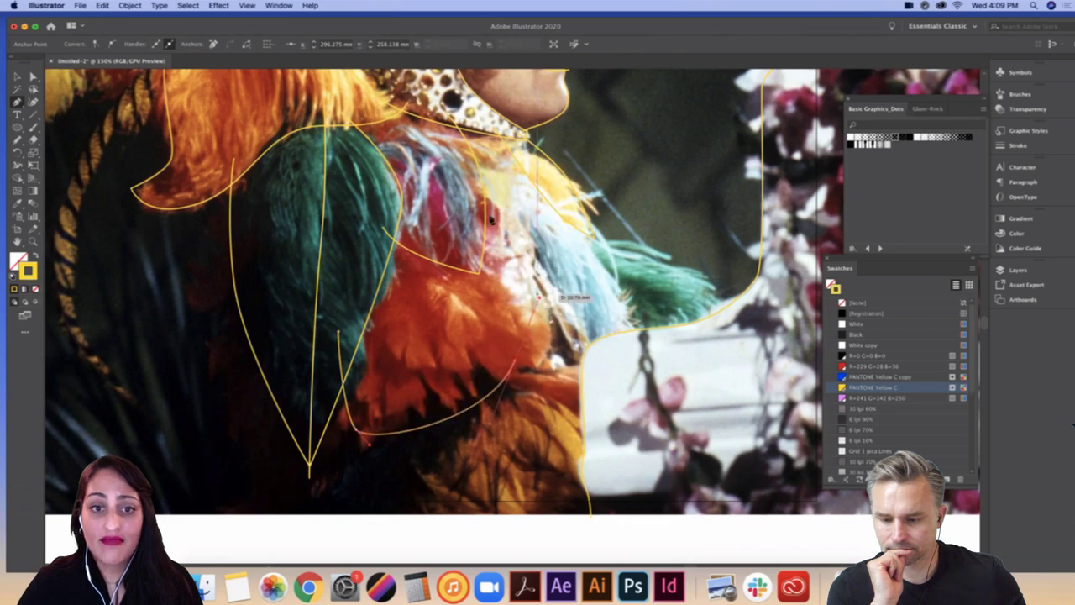
{"action": "left_click", "coordinate": [476, 210]}
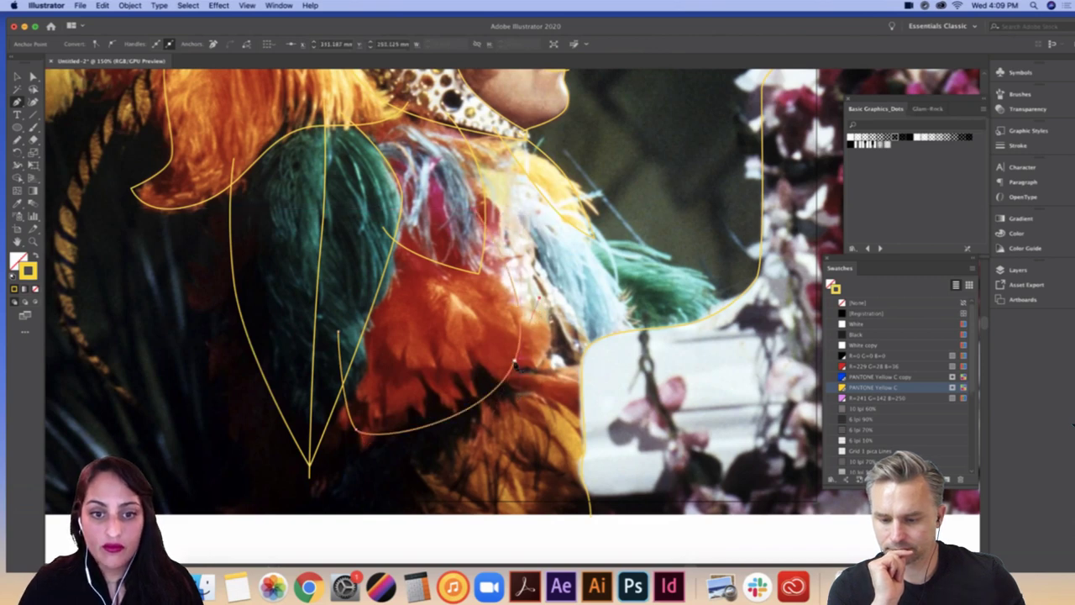
Step: Move the orange chest plume's side anchor slightly inward and up, smooth its lower curve, and deselect the path
{"action": "key", "text": "a"}
{"action": "left_click_drag", "start_coordinate": [514, 362], "coordinate": [502, 344]}
{"action": "left_click_drag", "start_coordinate": [478, 408], "coordinate": [487, 424]}
{"action": "left_click", "coordinate": [534, 431]}
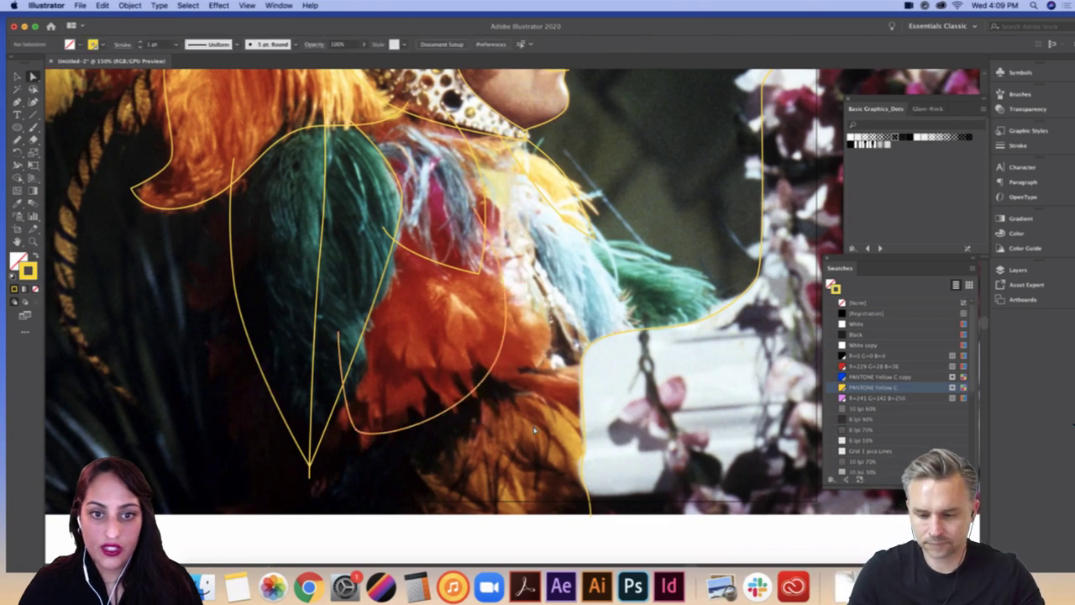
Step: Toggle the Reference layer's visibility off and on at 100% zoom to examine the traced line art alone
{"action": "key", "text": "super+0"}
{"action": "key", "text": "super+1"}
{"action": "left_click", "coordinate": [1019, 270]}
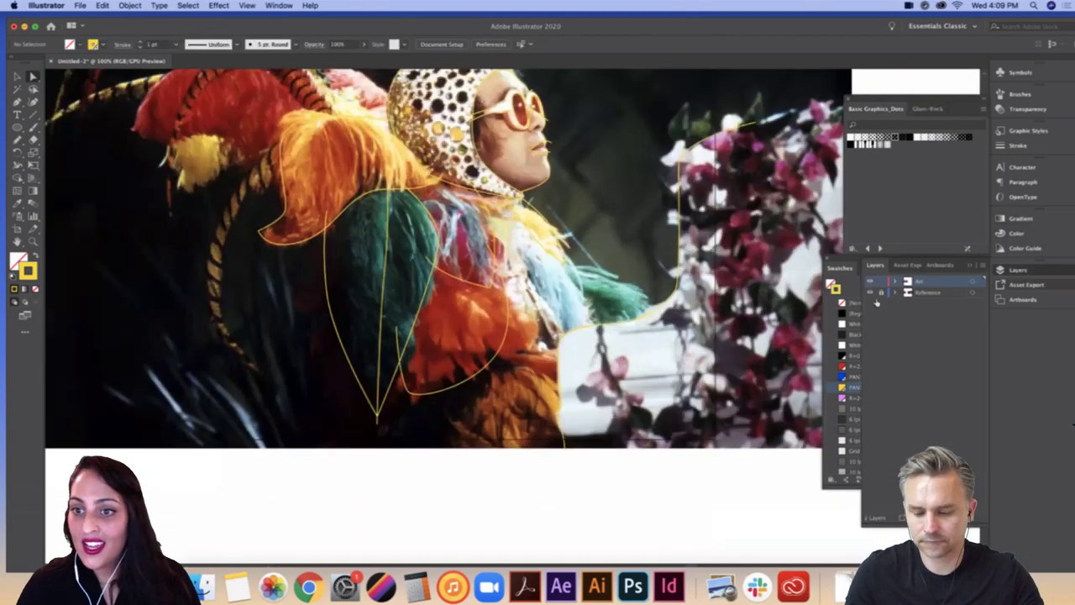
{"action": "left_click", "coordinate": [870, 292]}
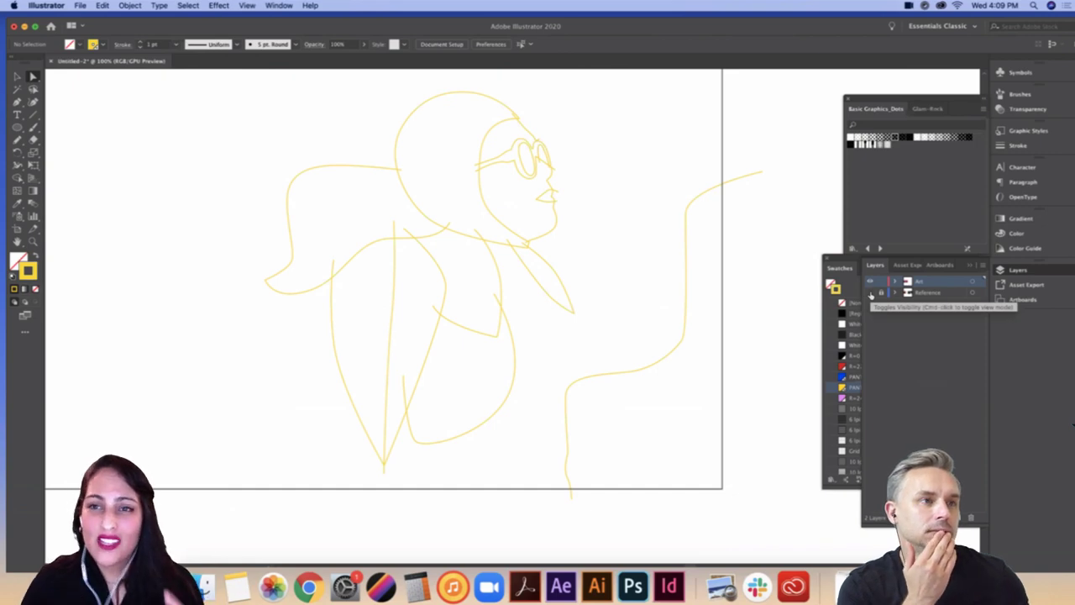
{"action": "left_click", "coordinate": [870, 291]}
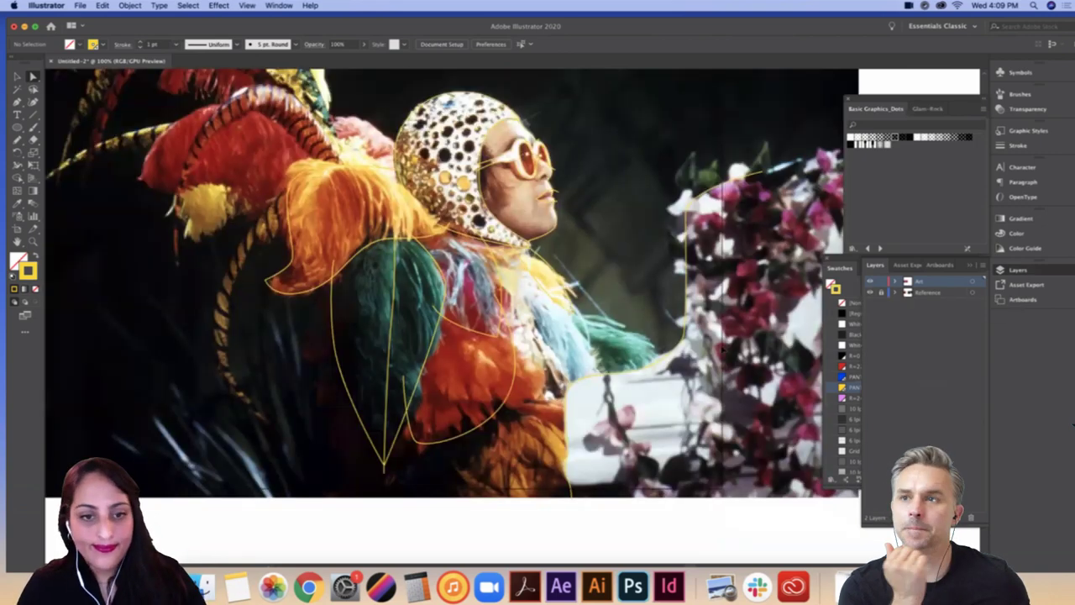
Step: Reshape the orange chest plume's outer curve and lower corner to follow the feathers more closely, and deselect the path
{"action": "key", "text": "super+equal"}
{"action": "key", "text": "super+equal"}
{"action": "left_click_drag", "start_coordinate": [503, 452], "coordinate": [531, 226]}
{"action": "left_click", "coordinate": [546, 308]}
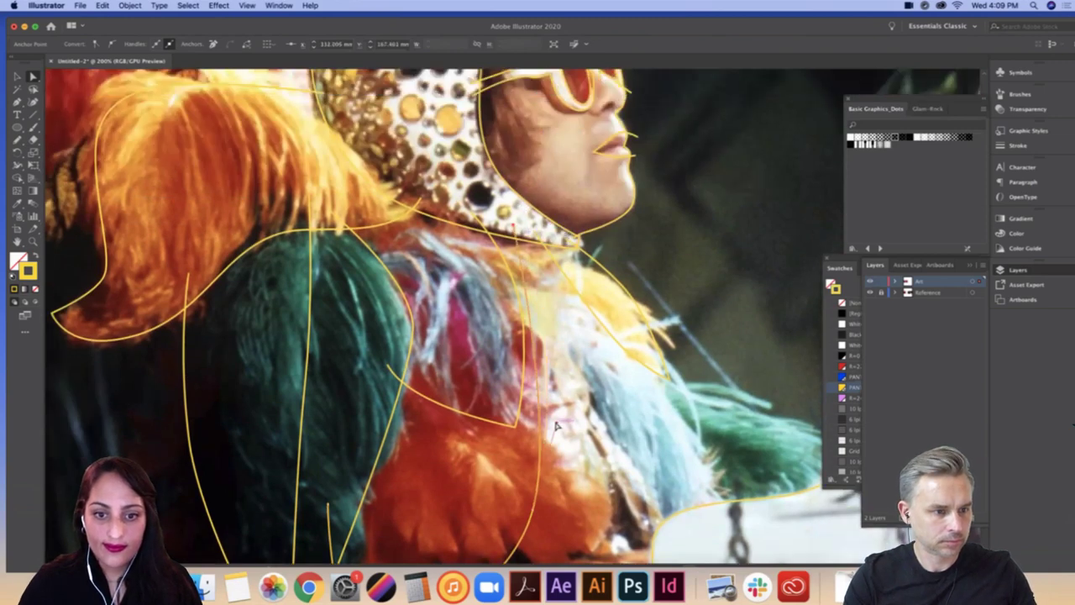
{"action": "scroll", "coordinate": [556, 429], "scroll_direction": "down", "scroll_amount": 5}
{"action": "scroll", "coordinate": [556, 429], "scroll_direction": "left", "scroll_amount": 2}
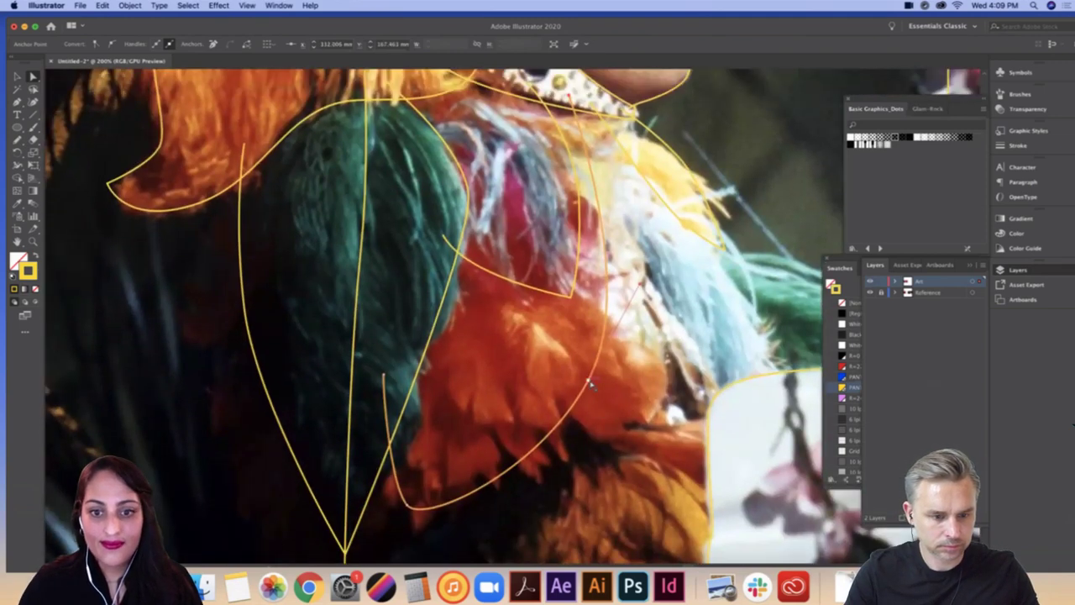
{"action": "left_click_drag", "start_coordinate": [590, 384], "coordinate": [693, 361]}
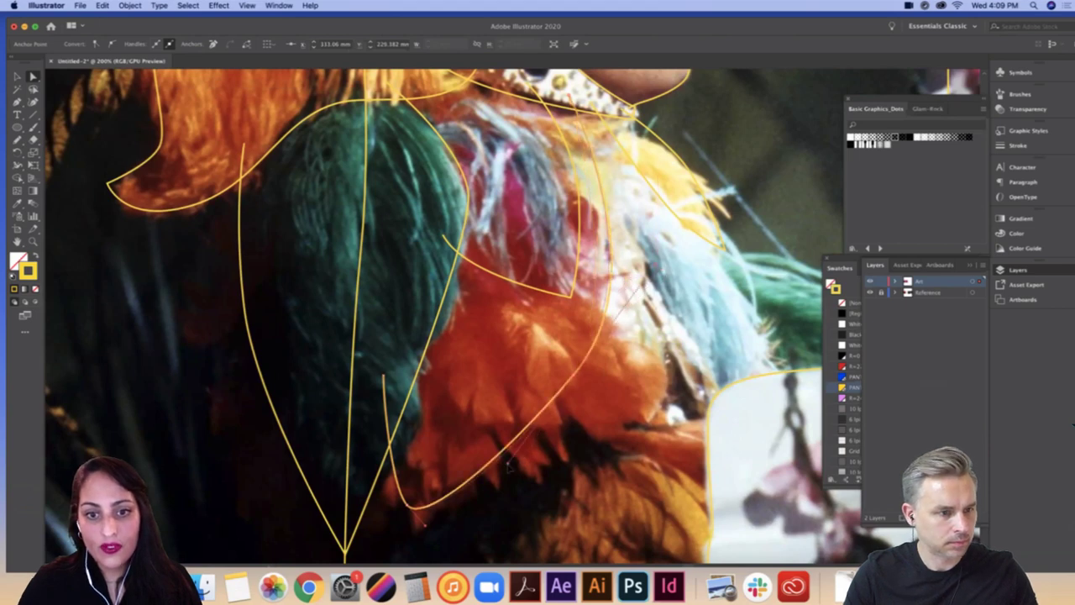
{"action": "scroll", "coordinate": [435, 494], "scroll_direction": "down", "scroll_amount": 2}
{"action": "scroll", "coordinate": [435, 494], "scroll_direction": "left", "scroll_amount": 1}
{"action": "left_click_drag", "start_coordinate": [435, 494], "coordinate": [418, 473]}
{"action": "left_click_drag", "start_coordinate": [520, 450], "coordinate": [535, 446]}
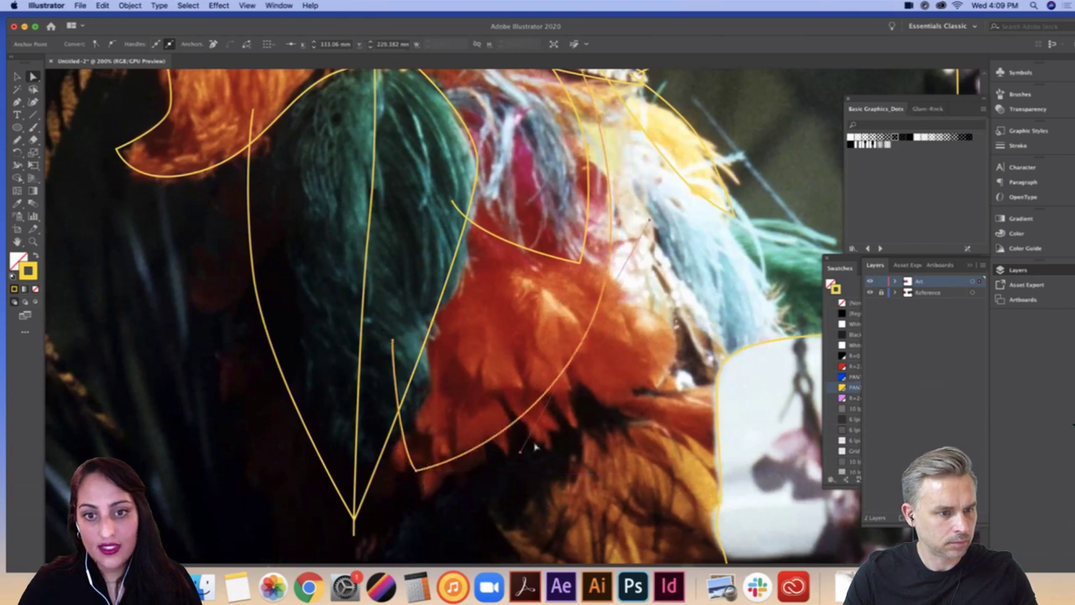
{"action": "left_click", "coordinate": [601, 445]}
Step: Trace the underside of the lowest orange-brown feathers as an open curve, from just past the bench edge up to the chest plume's lower corner
{"action": "key", "text": "super+minus"}
{"action": "key", "text": "super+minus"}
{"action": "left_click_drag", "start_coordinate": [603, 315], "coordinate": [580, 322]}
{"action": "key", "text": "p"}
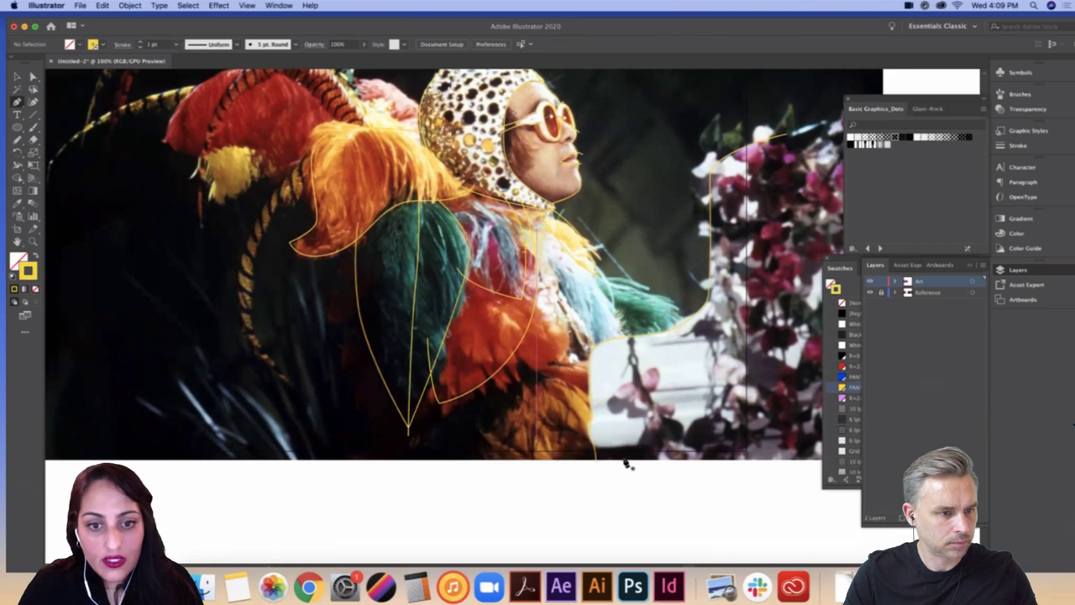
{"action": "left_click_drag", "start_coordinate": [616, 460], "coordinate": [438, 391]}
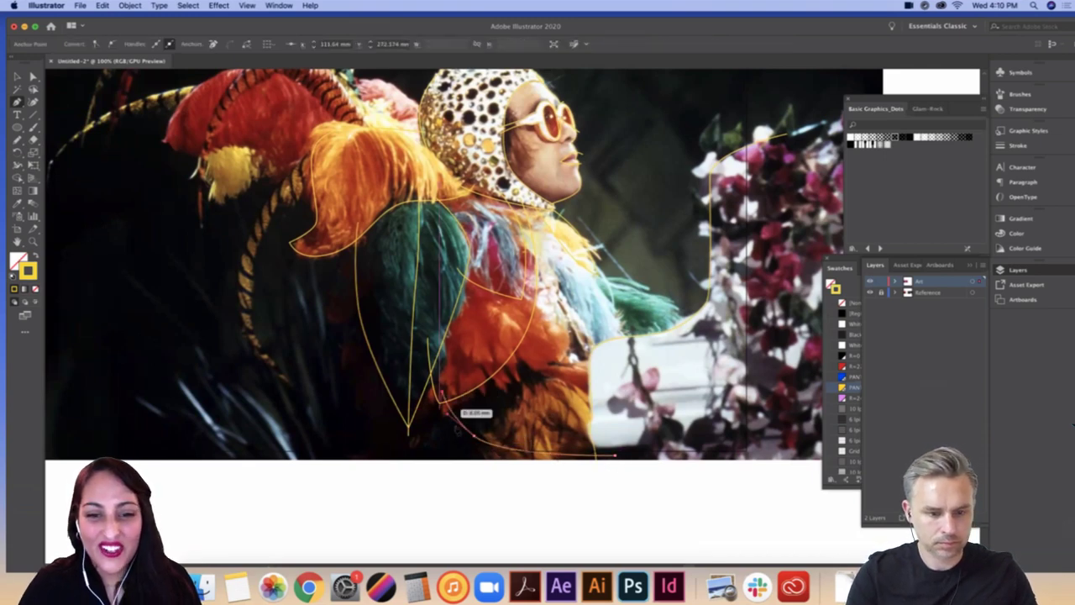
Step: Draw a nearly horizontal line from the bench across to the orange chest plume, and a curve down the jacket's front edge
{"action": "left_click", "coordinate": [624, 378]}
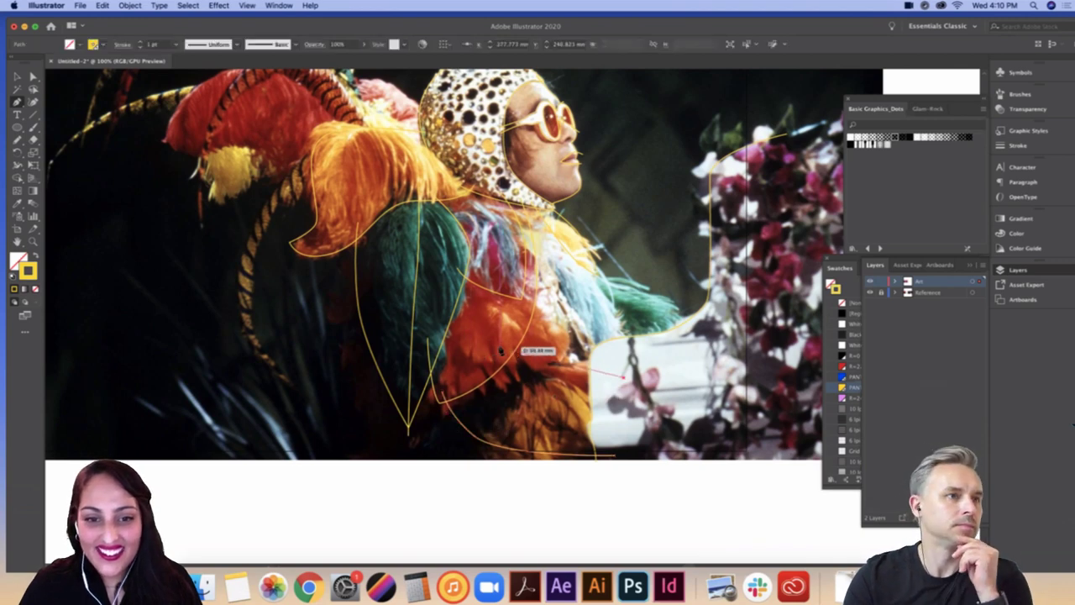
{"action": "left_click_drag", "start_coordinate": [525, 351], "coordinate": [439, 385]}
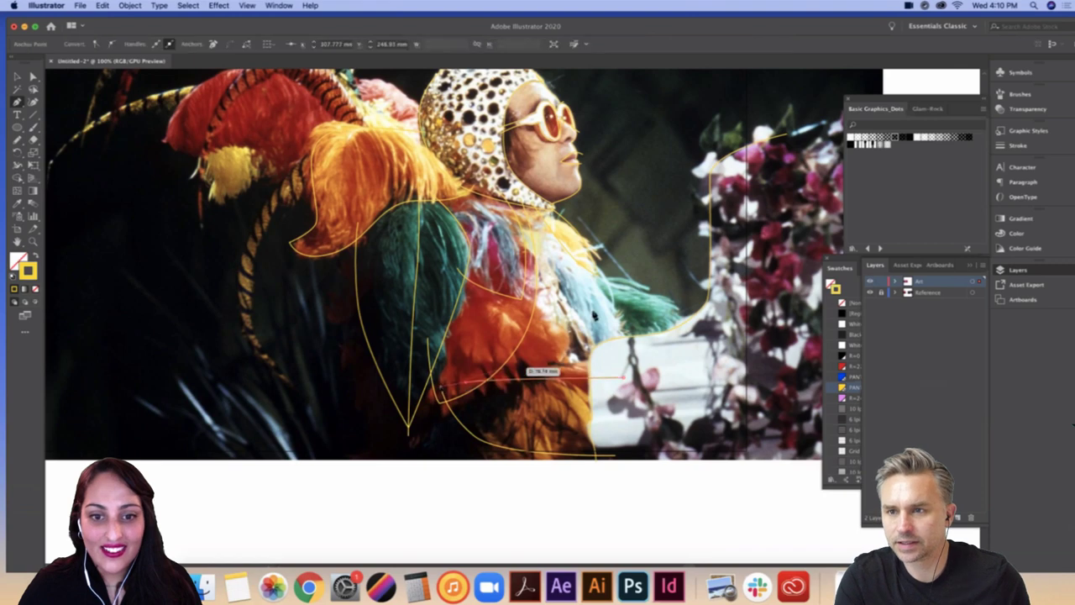
{"action": "left_click", "coordinate": [535, 257]}
{"action": "left_click", "coordinate": [654, 335]}
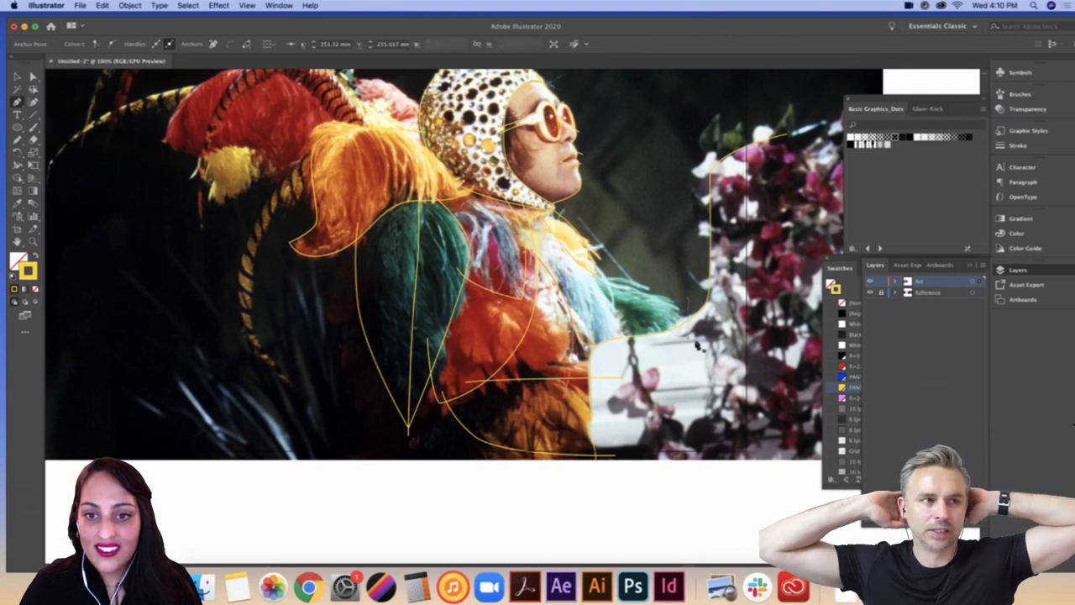
{"action": "left_click", "coordinate": [680, 323]}
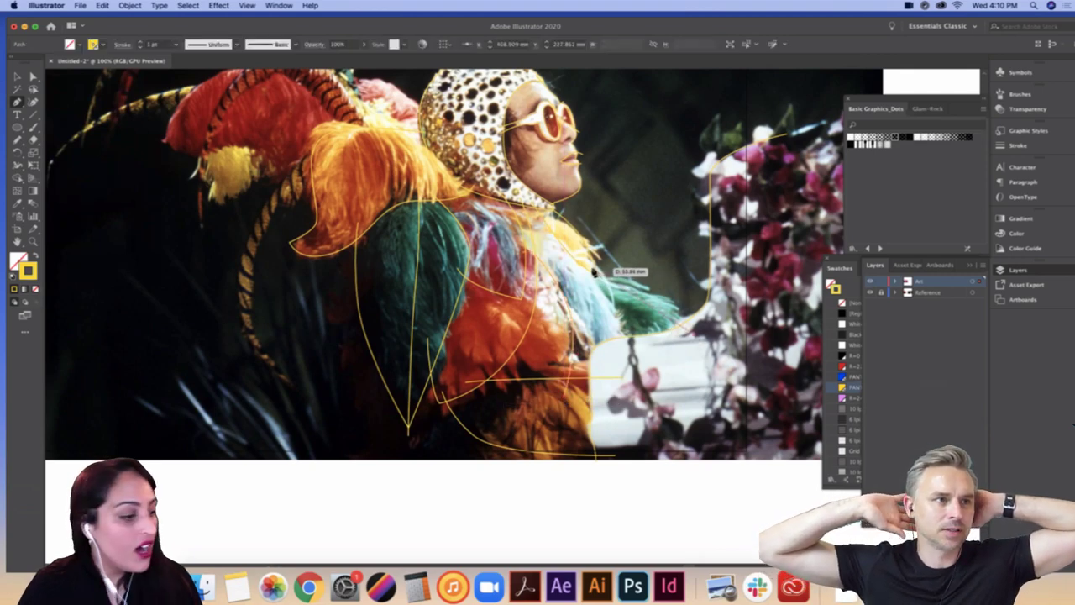
Step: Select all the traced paths and give them the red R=229 G=28 B=36 swatch as stroke colour, with a 2 pt stroke weight
{"action": "left_click", "coordinate": [17, 76]}
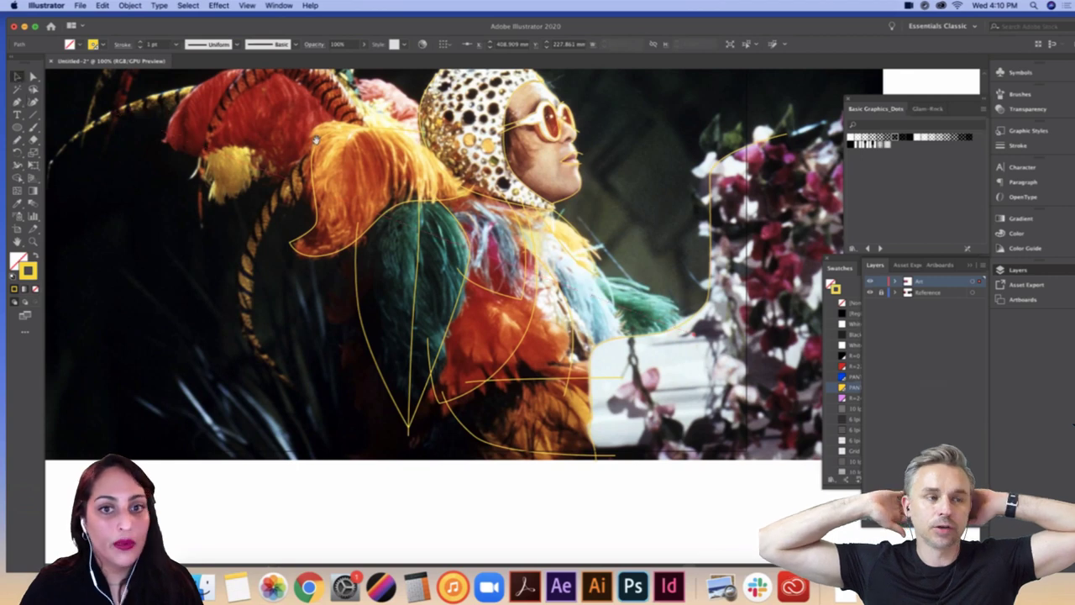
{"action": "scroll", "coordinate": [701, 511], "scroll_direction": "up", "scroll_amount": 3}
{"action": "mouse_move", "coordinate": [701, 511]}
{"action": "left_mouse_down"}
{"action": "mouse_move", "coordinate": [835, 533]}
{"action": "mouse_move", "coordinate": [823, 535]}
{"action": "left_mouse_up"}
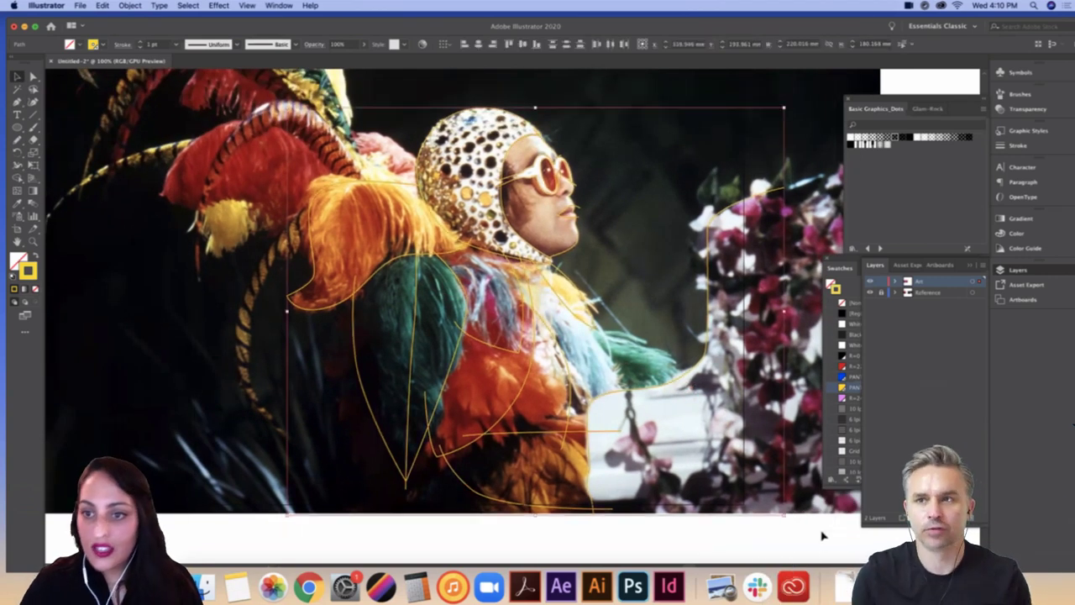
{"action": "left_click", "coordinate": [848, 368]}
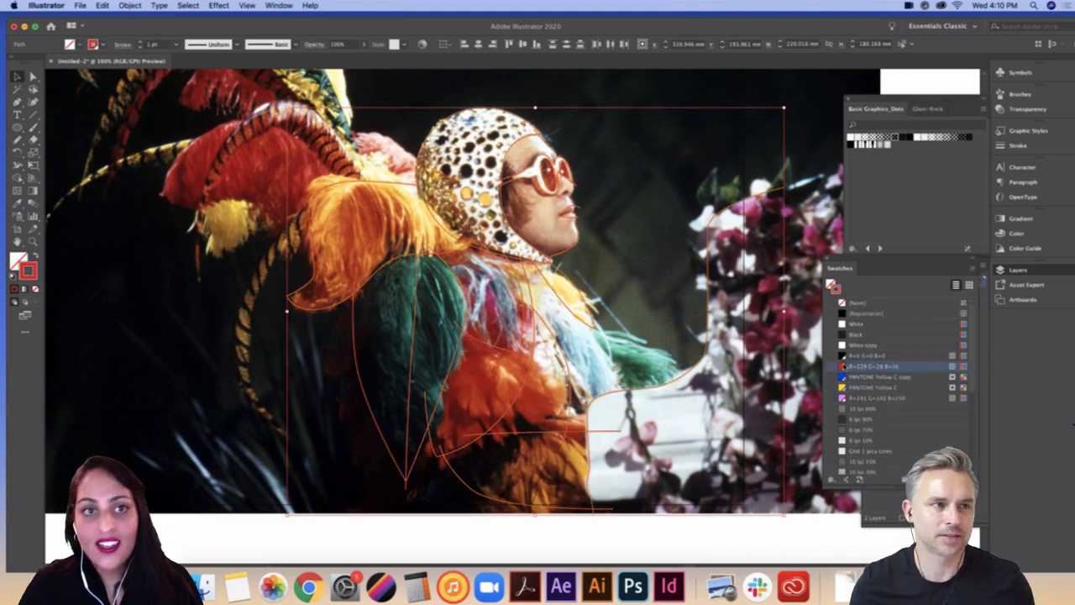
{"action": "left_click", "coordinate": [140, 42]}
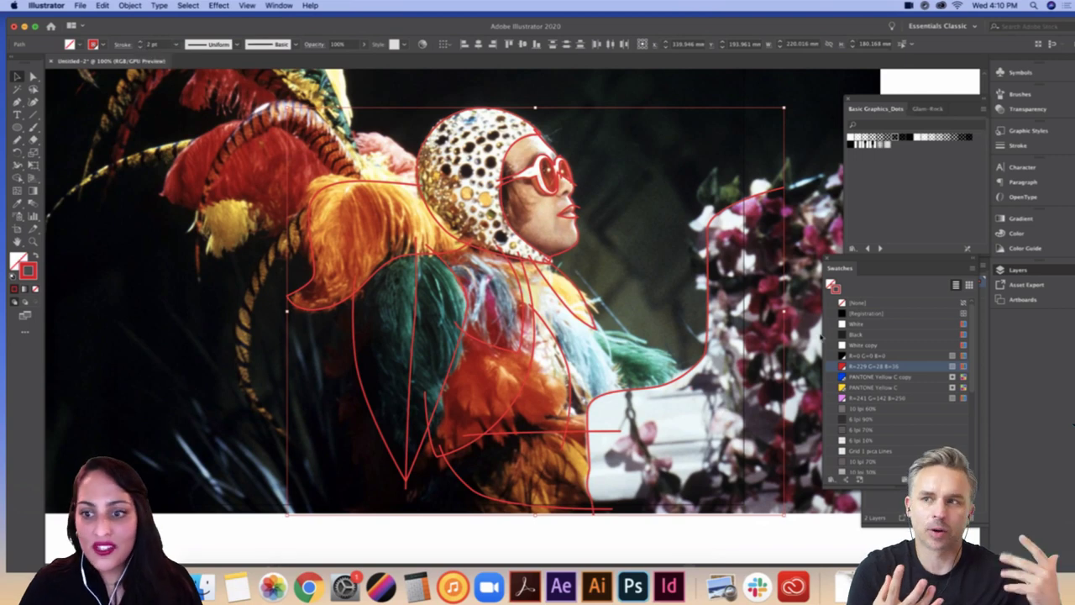
{"action": "scroll", "coordinate": [664, 353], "scroll_direction": "down", "scroll_amount": 2}
{"action": "scroll", "coordinate": [664, 353], "scroll_direction": "right", "scroll_amount": 1}
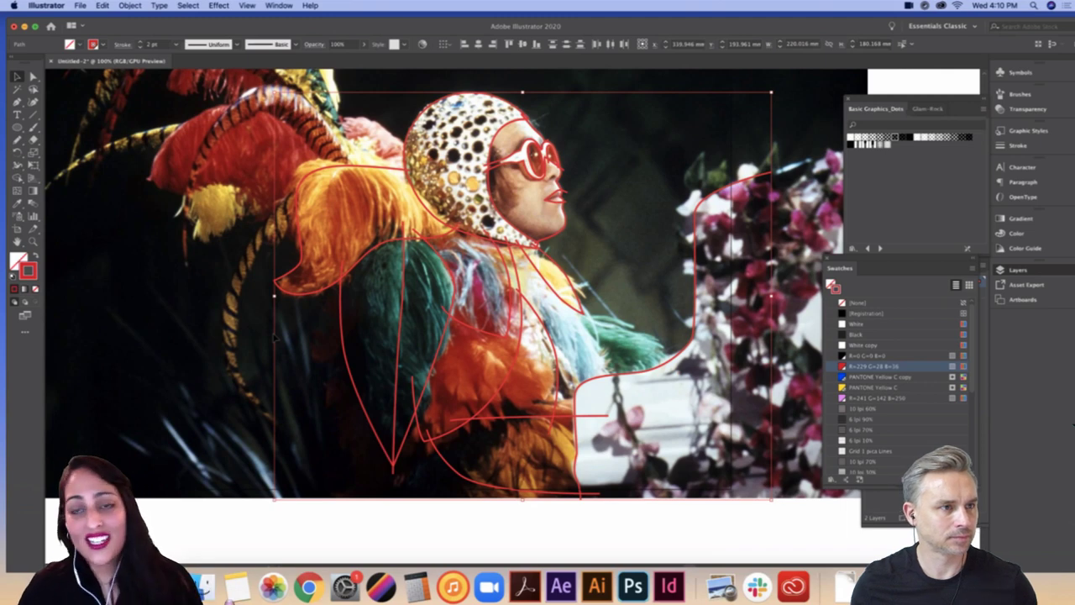
{"action": "key", "text": "a"}
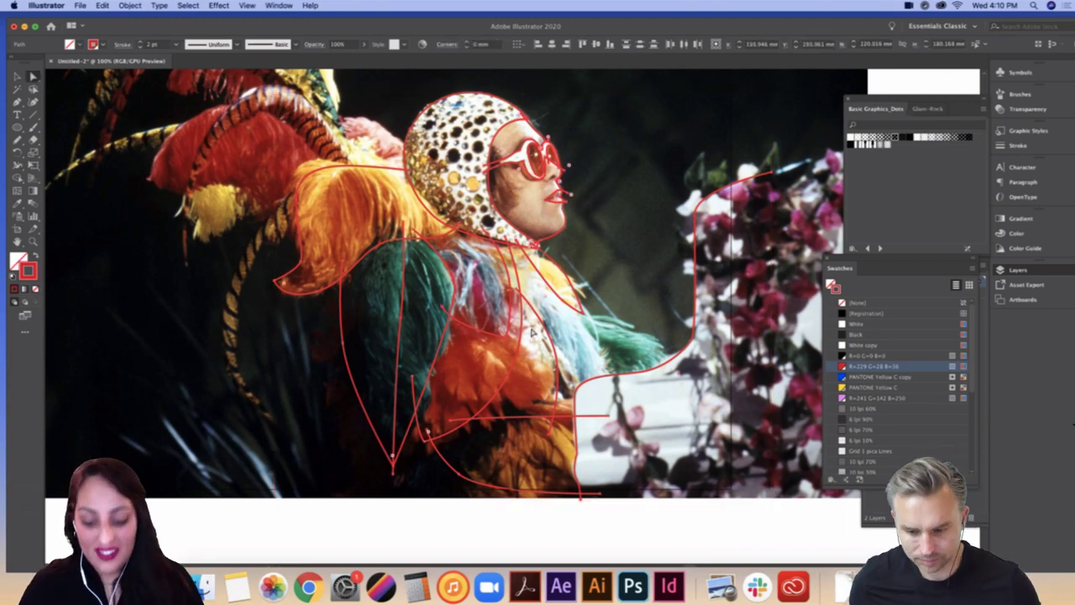
Step: Trace the front edge of the pale blue chest feathers as a curve from the yellow feather's lower point down past the bench edge
{"action": "key", "text": "super+="}
{"action": "left_click_drag", "start_coordinate": [574, 300], "coordinate": [511, 239]}
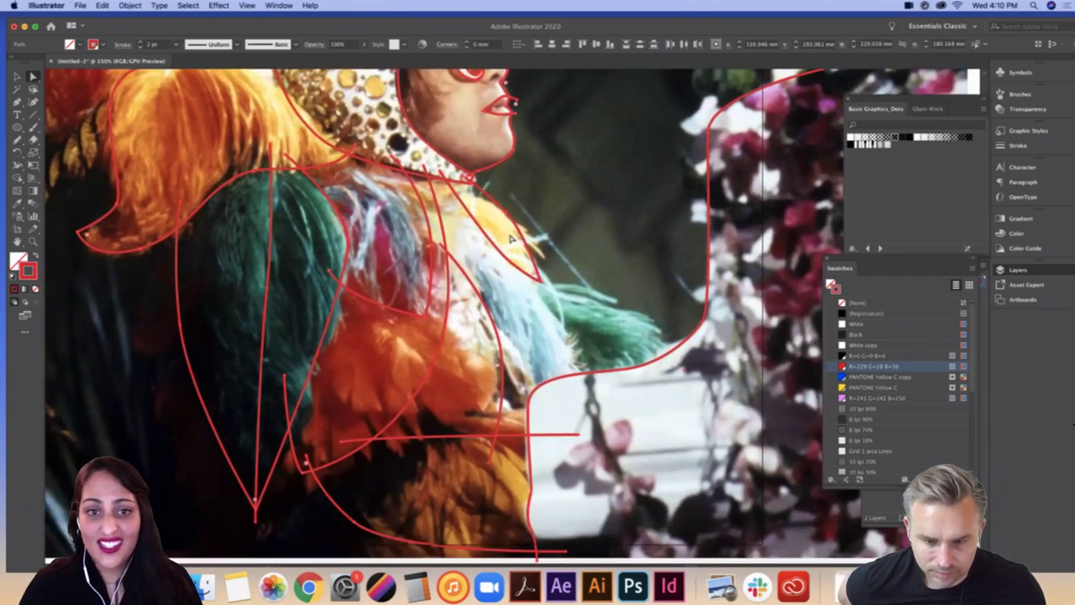
{"action": "left_click", "coordinate": [686, 252]}
{"action": "key", "text": "p"}
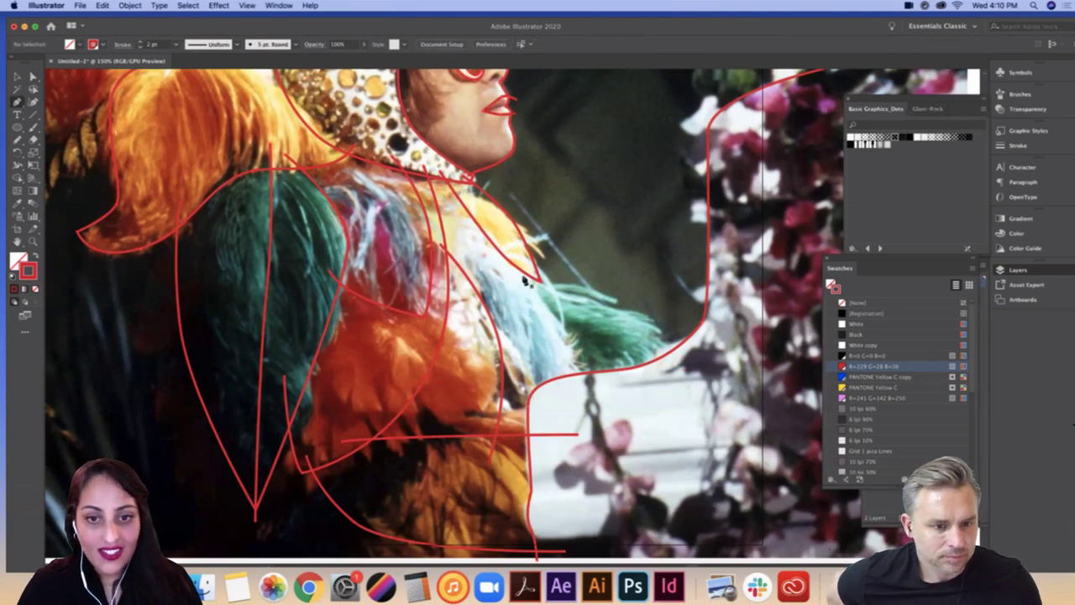
{"action": "left_click", "coordinate": [527, 277]}
{"action": "left_click_drag", "start_coordinate": [568, 349], "coordinate": [581, 387]}
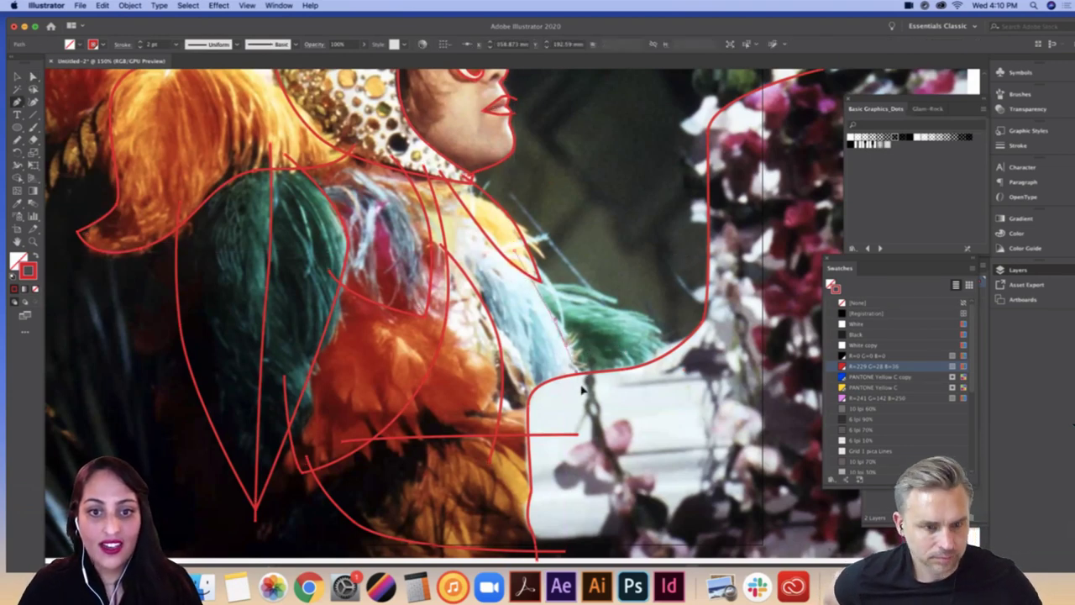
{"action": "left_click", "coordinate": [588, 407]}
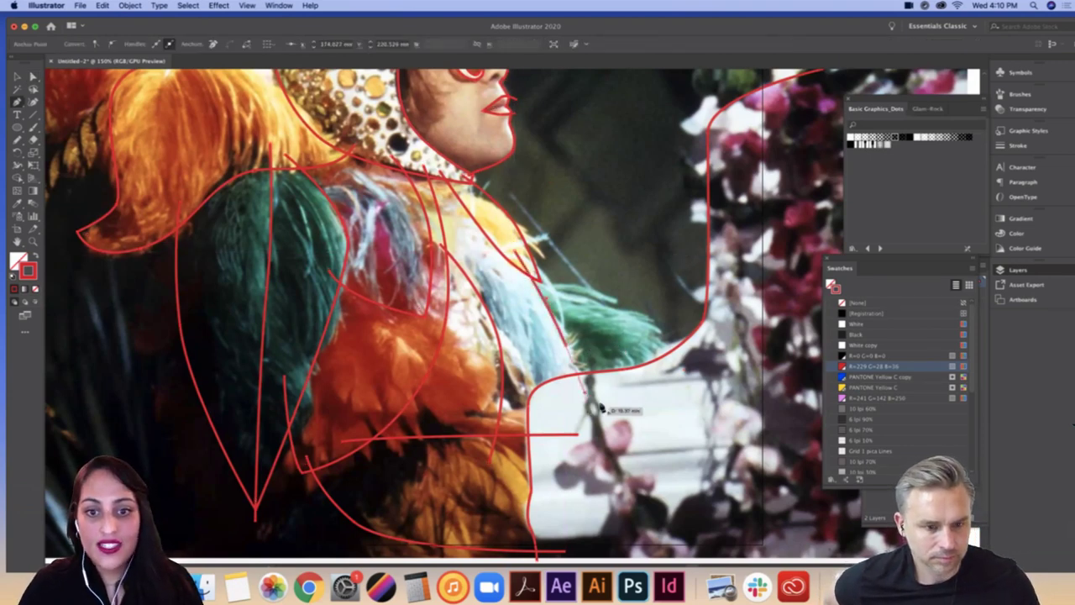
Step: Trace the upper edge of the green arm feathers as a gently curved line from the bench back across the chest, and deselect it
{"action": "left_click", "coordinate": [711, 351]}
{"action": "left_click_drag", "start_coordinate": [528, 265], "coordinate": [479, 253]}
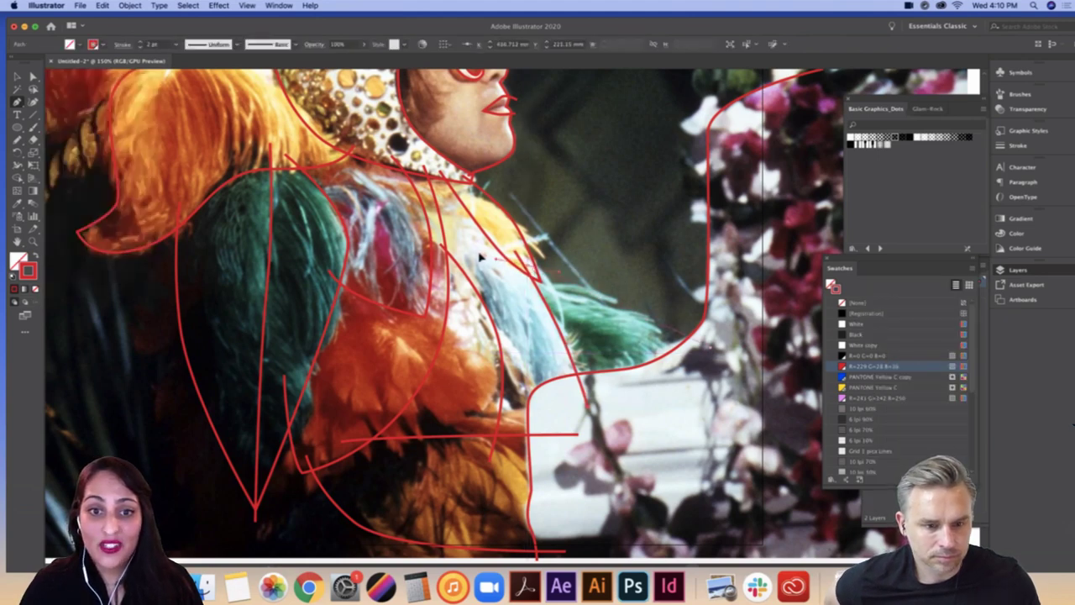
{"action": "left_click", "coordinate": [464, 249]}
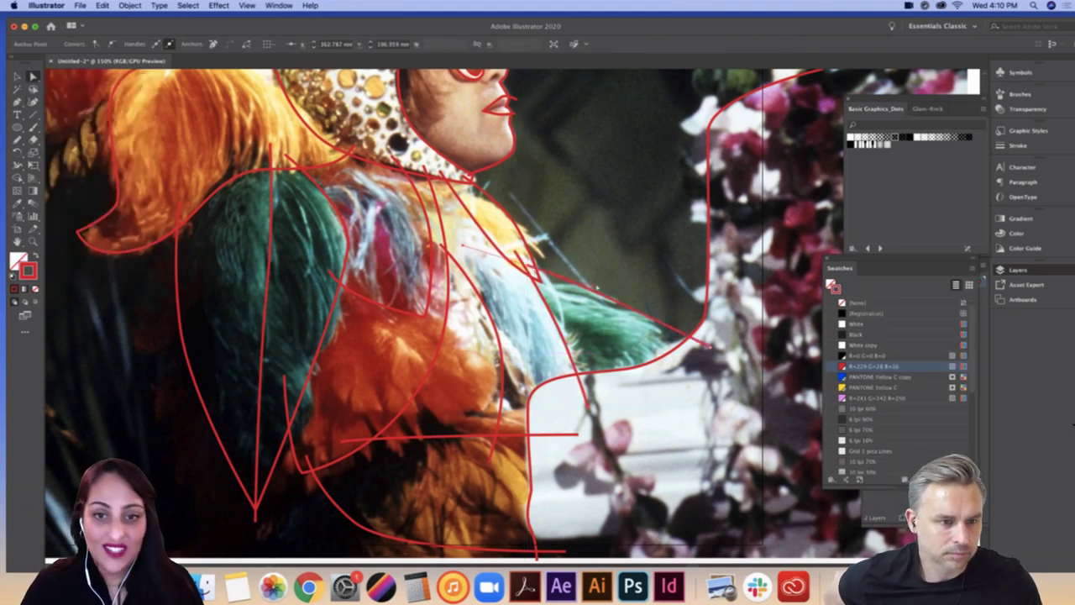
{"action": "left_click_drag", "start_coordinate": [607, 290], "coordinate": [643, 286]}
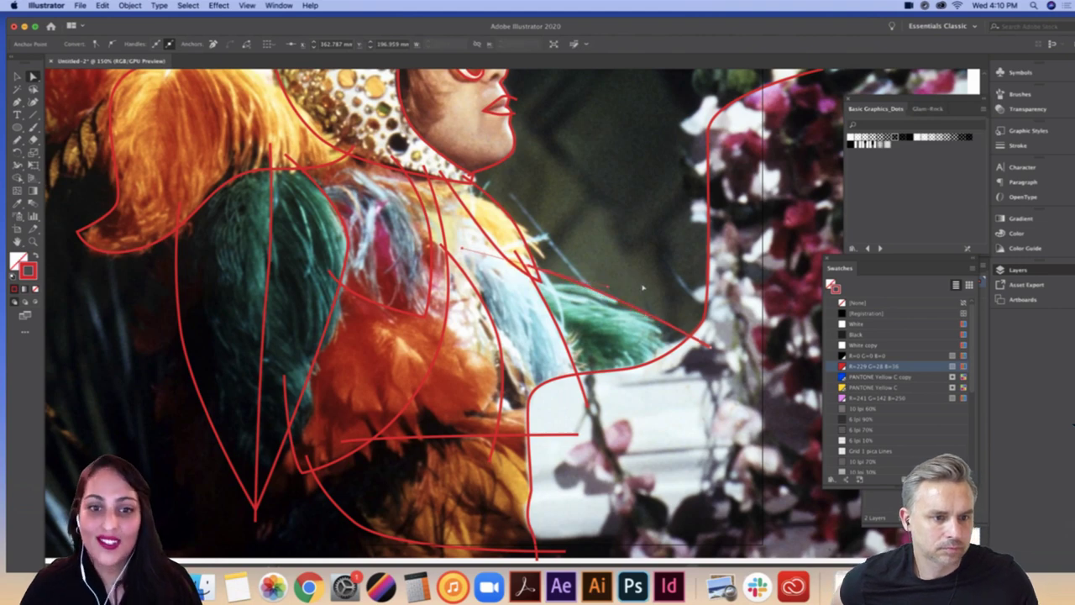
{"action": "left_click", "coordinate": [644, 286]}
{"action": "scroll", "coordinate": [626, 294], "scroll_direction": "left", "scroll_amount": 3}
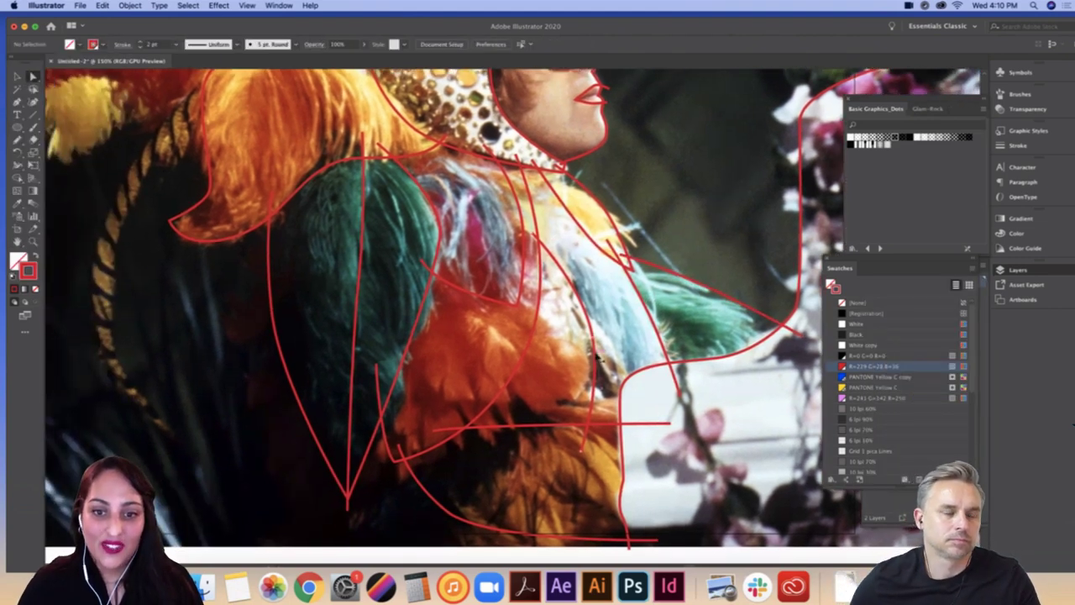
Step: Reshape the jacket's front-edge curve by moving its lower end slightly inward and adjusting its bend, and deselect it
{"action": "left_click_drag", "start_coordinate": [580, 450], "coordinate": [569, 457]}
{"action": "mouse_move", "coordinate": [592, 338]}
{"action": "left_mouse_down"}
{"action": "mouse_move", "coordinate": [579, 337]}
{"action": "mouse_move", "coordinate": [588, 337]}
{"action": "left_mouse_up"}
{"action": "left_click", "coordinate": [608, 342], "text": "super"}
{"action": "scroll", "coordinate": [613, 332], "scroll_direction": "left", "scroll_amount": 2}
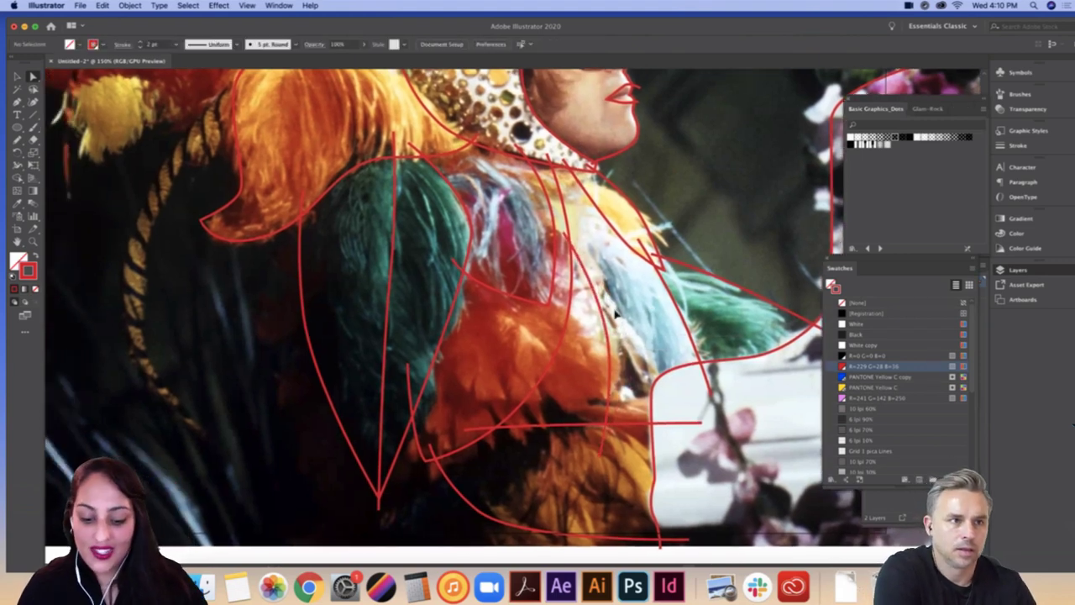
Step: Trace the outer edge of the arched red striped plume from the orange shoulder feathers over its crest and down its far side
{"action": "key", "text": "super+minus"}
{"action": "scroll", "coordinate": [616, 313], "scroll_direction": "left", "scroll_amount": 4}
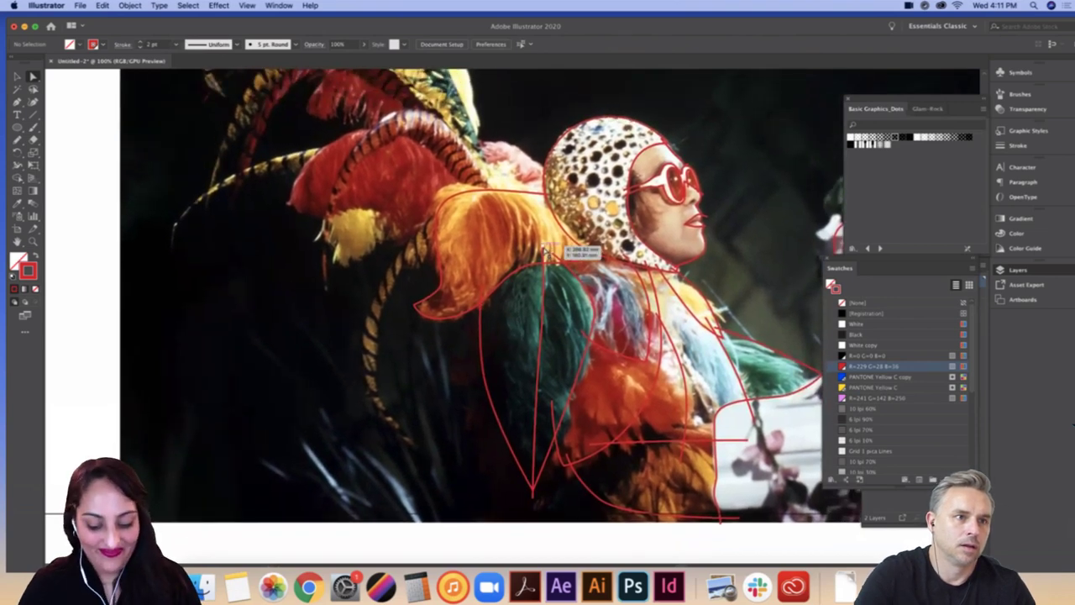
{"action": "key", "text": "p"}
{"action": "scroll", "coordinate": [554, 277], "scroll_direction": "up", "scroll_amount": 3}
{"action": "scroll", "coordinate": [555, 277], "scroll_direction": "left", "scroll_amount": 2}
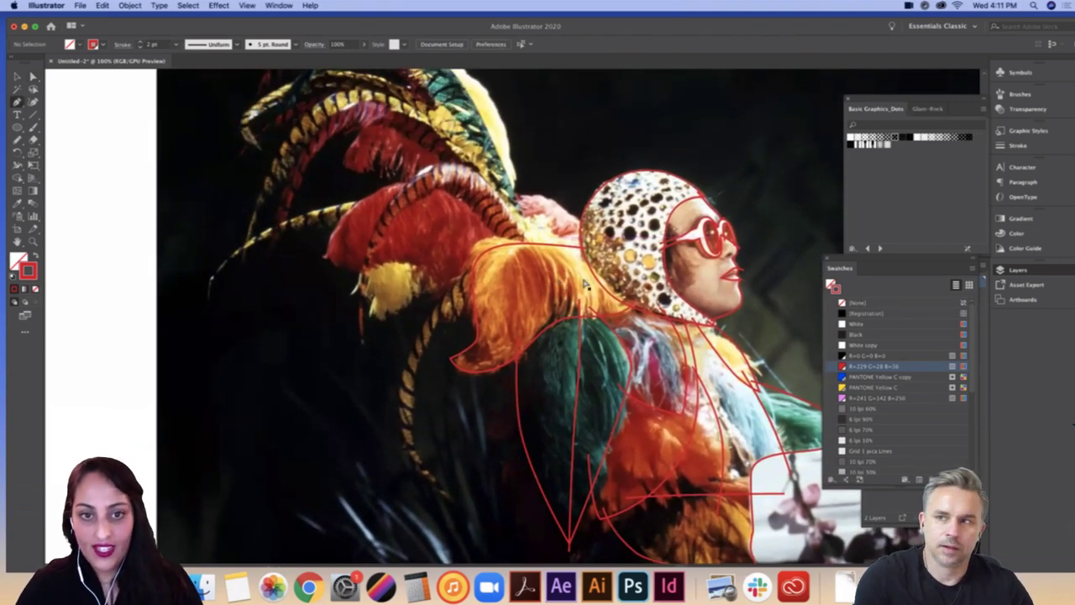
{"action": "key", "text": "super+="}
{"action": "left_click_drag", "start_coordinate": [557, 185], "coordinate": [392, 180]}
{"action": "scroll", "coordinate": [596, 224], "scroll_direction": "left", "scroll_amount": 4}
{"action": "scroll", "coordinate": [596, 224], "scroll_direction": "up", "scroll_amount": 3}
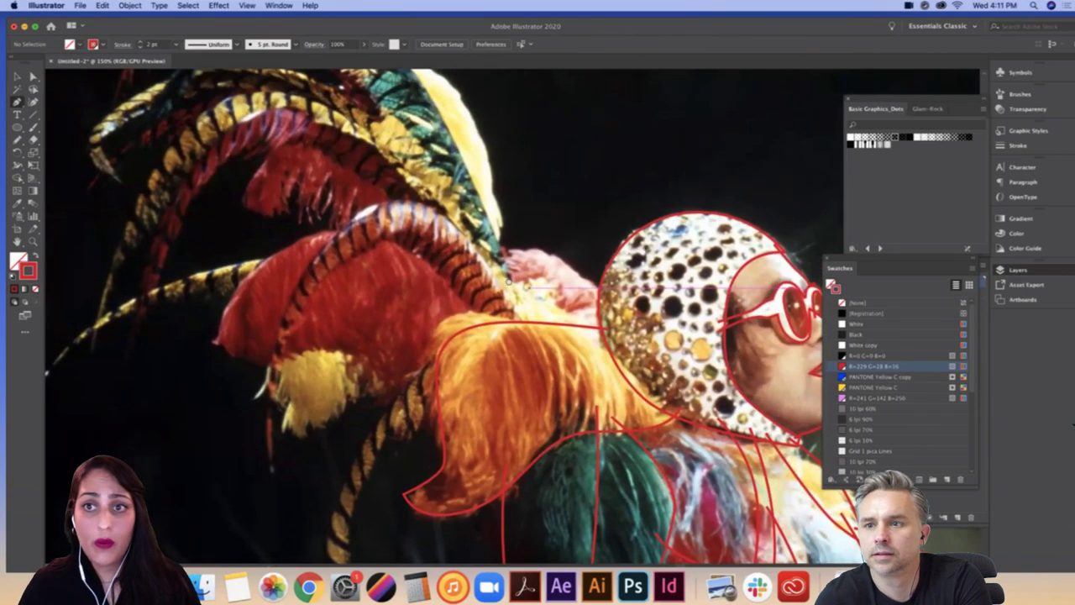
{"action": "scroll", "coordinate": [567, 241], "scroll_direction": "left", "scroll_amount": 2}
{"action": "scroll", "coordinate": [567, 241], "scroll_direction": "up", "scroll_amount": 1}
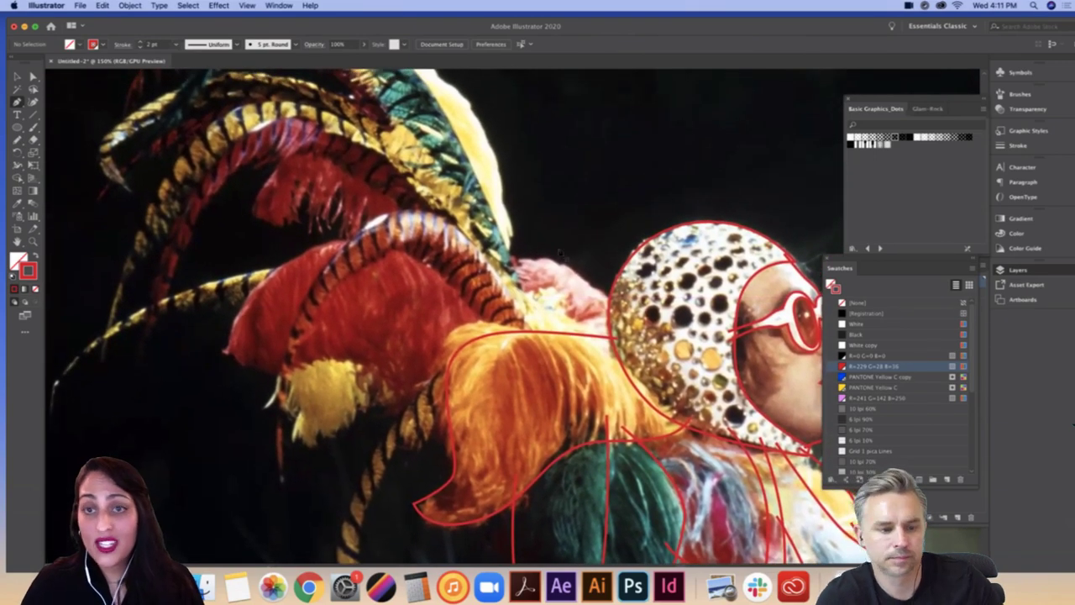
{"action": "scroll", "coordinate": [437, 344], "scroll_direction": "left", "scroll_amount": 2}
{"action": "scroll", "coordinate": [437, 344], "scroll_direction": "up", "scroll_amount": 2}
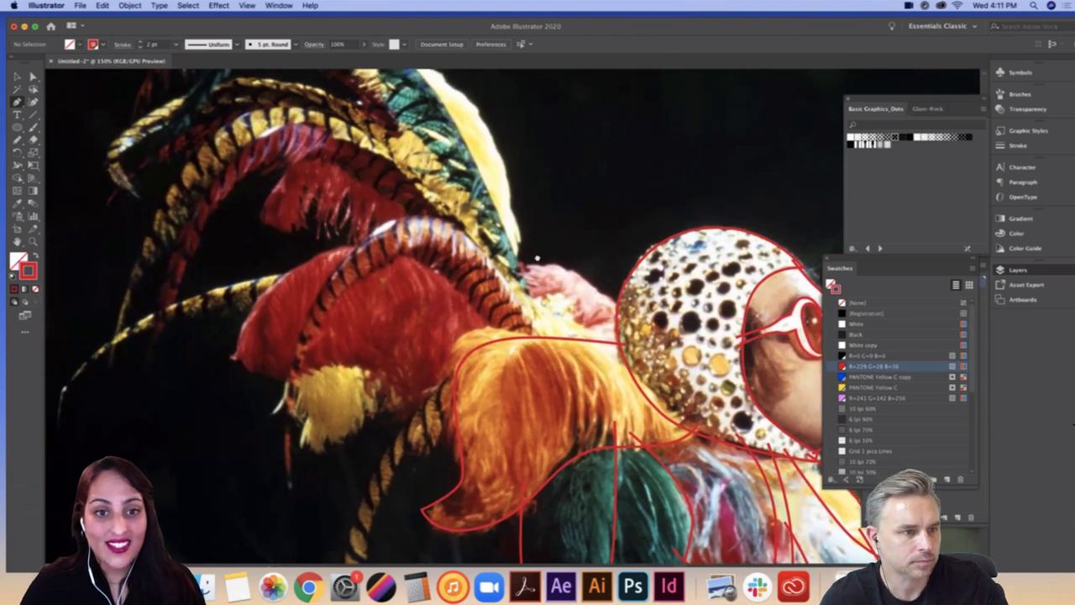
{"action": "left_click", "coordinate": [609, 371]}
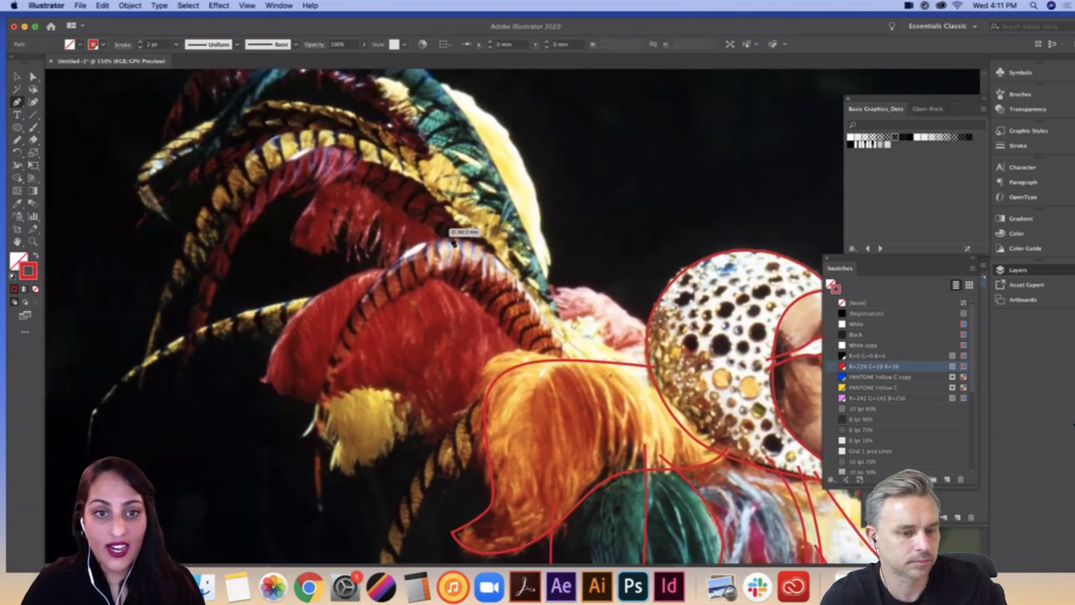
{"action": "left_click_drag", "start_coordinate": [410, 241], "coordinate": [409, 238]}
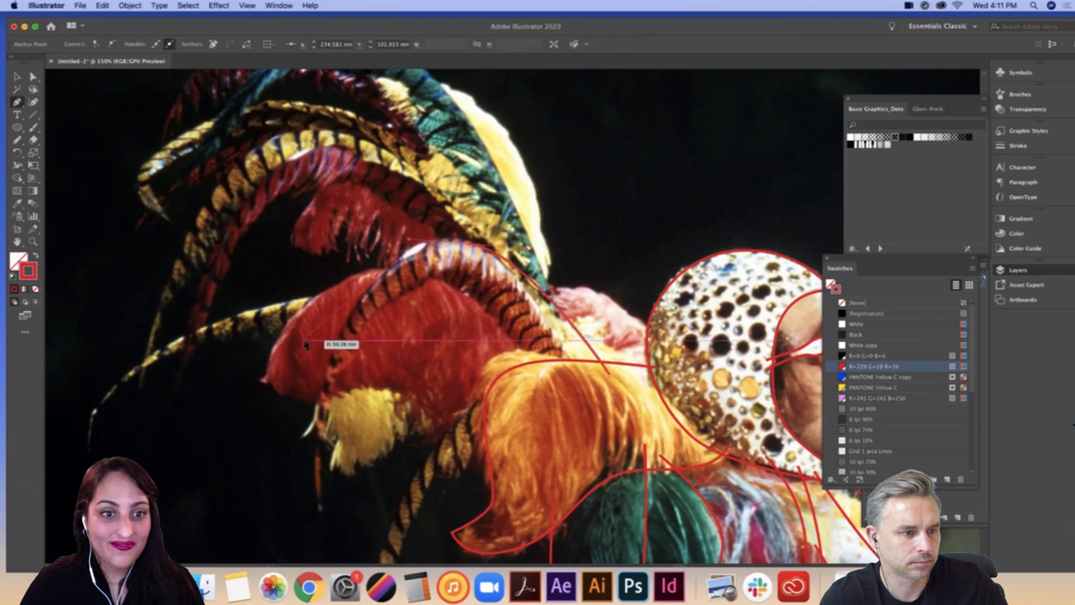
{"action": "left_click_drag", "start_coordinate": [324, 357], "coordinate": [323, 403]}
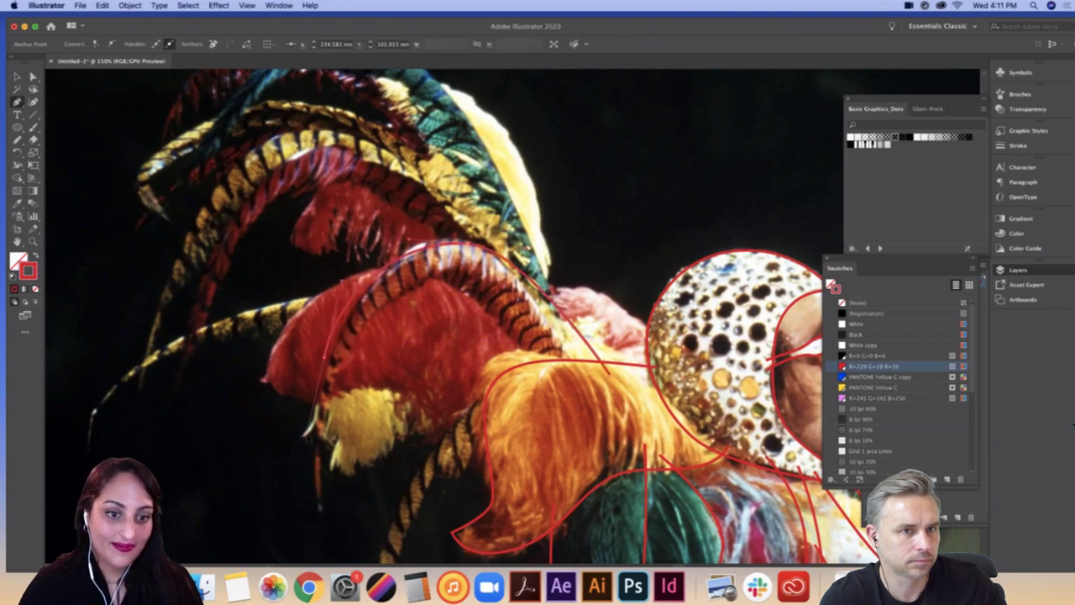
Step: Continue the striped plume's path through its hanging tip and back along the inner edge to the orange feathers, refining the inner arch
{"action": "left_click_drag", "start_coordinate": [320, 510], "coordinate": [363, 346]}
{"action": "left_click_drag", "start_coordinate": [424, 290], "coordinate": [528, 352]}
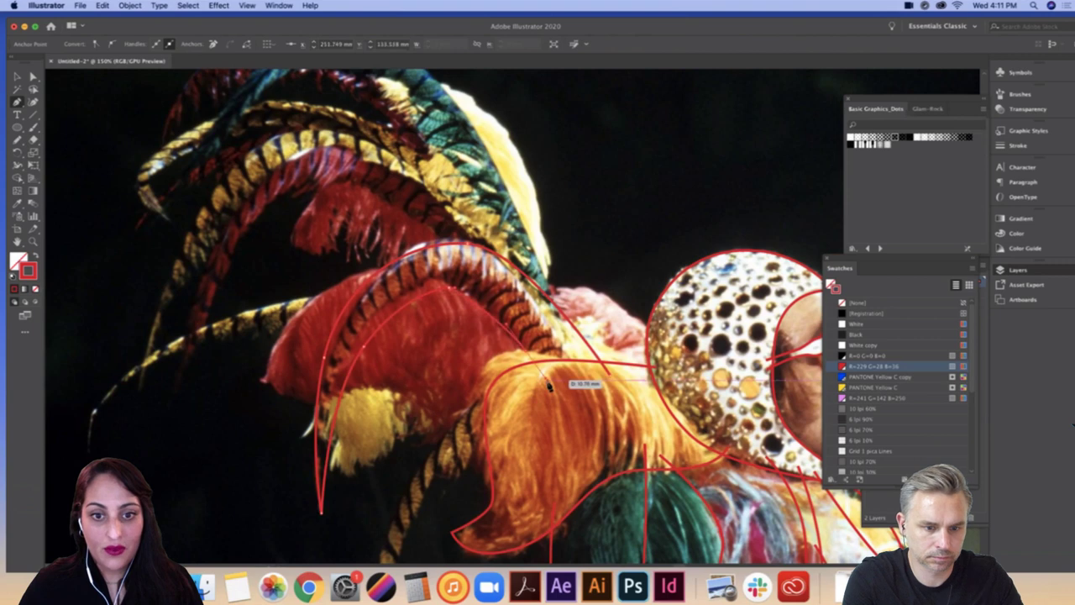
{"action": "key", "text": "a"}
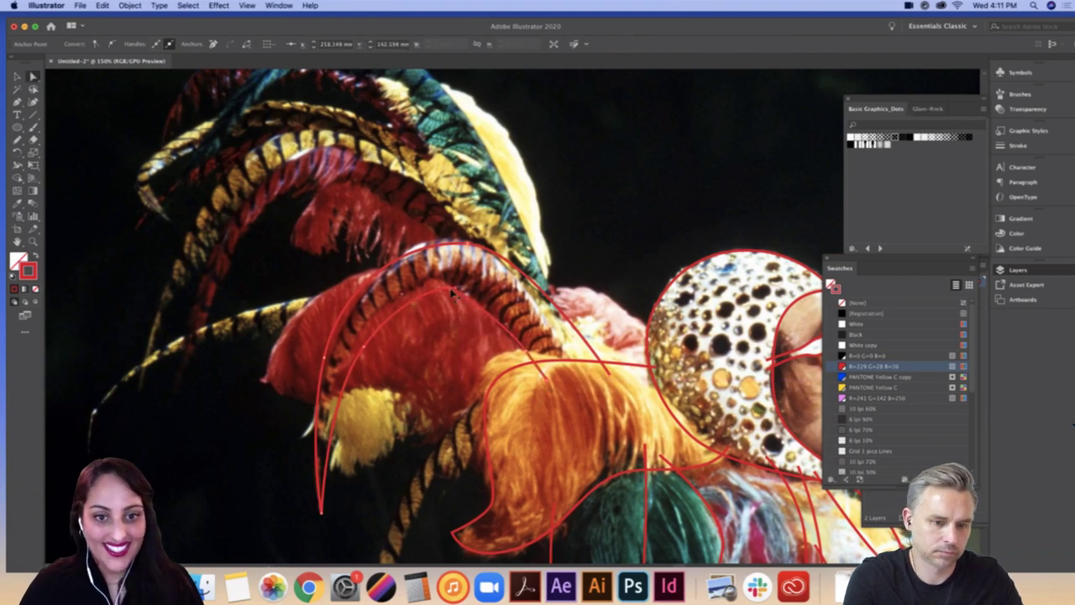
{"action": "left_click_drag", "start_coordinate": [438, 290], "coordinate": [461, 297]}
{"action": "left_click", "coordinate": [545, 317]}
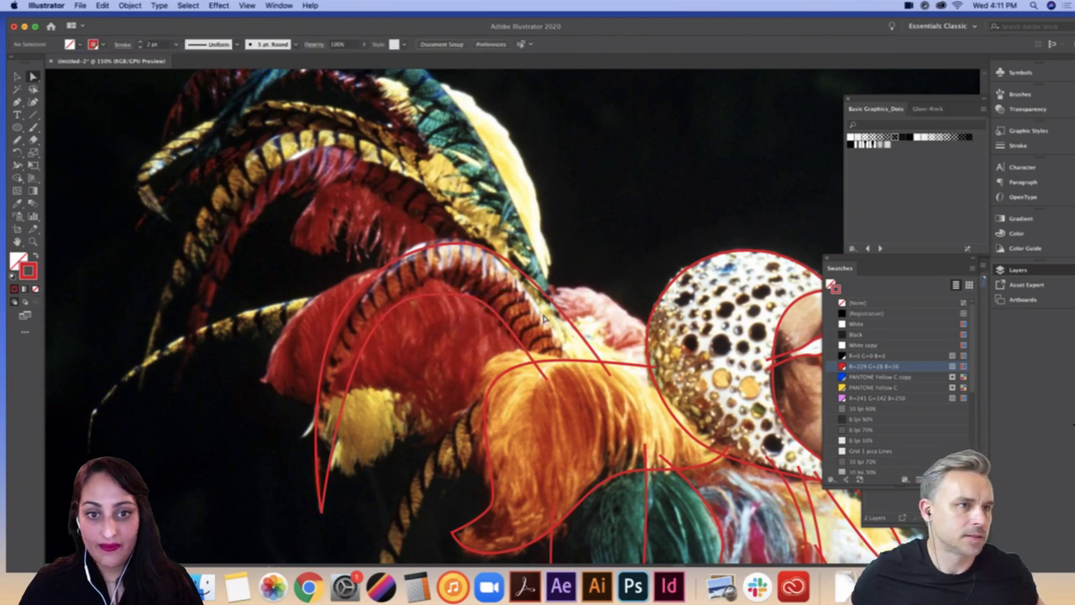
{"action": "left_click_drag", "start_coordinate": [523, 314], "coordinate": [500, 296]}
{"action": "key", "text": "super+minus"}
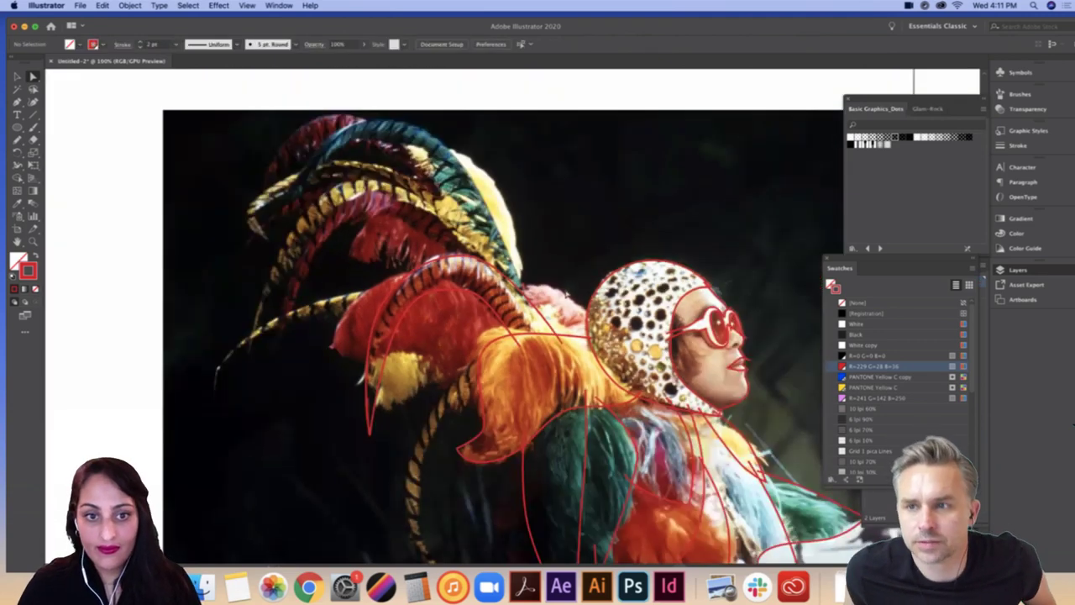
{"action": "left_click", "coordinate": [464, 293]}
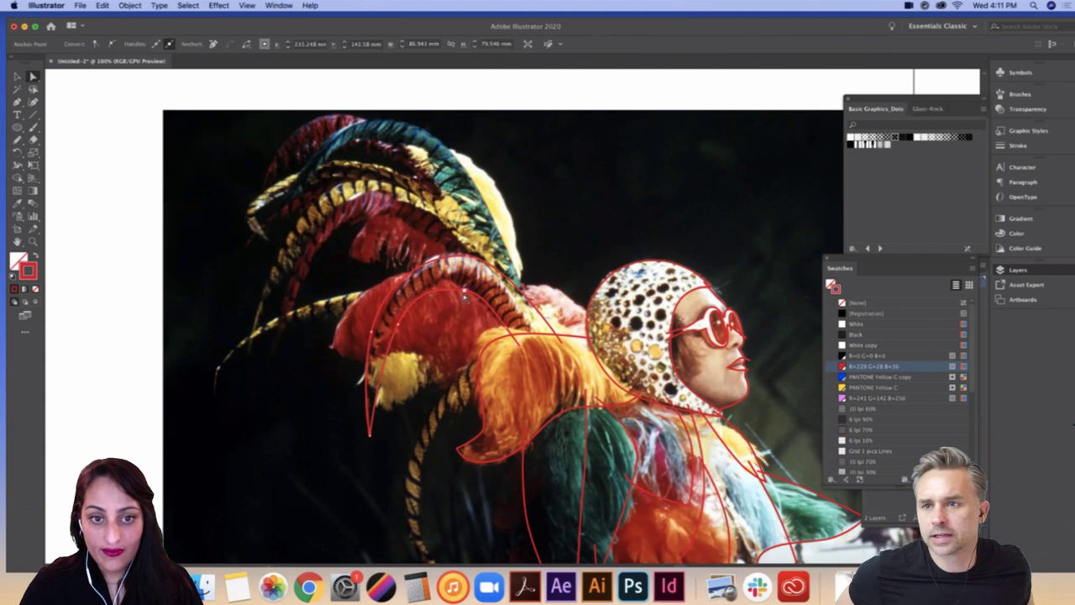
{"action": "left_click", "coordinate": [583, 267]}
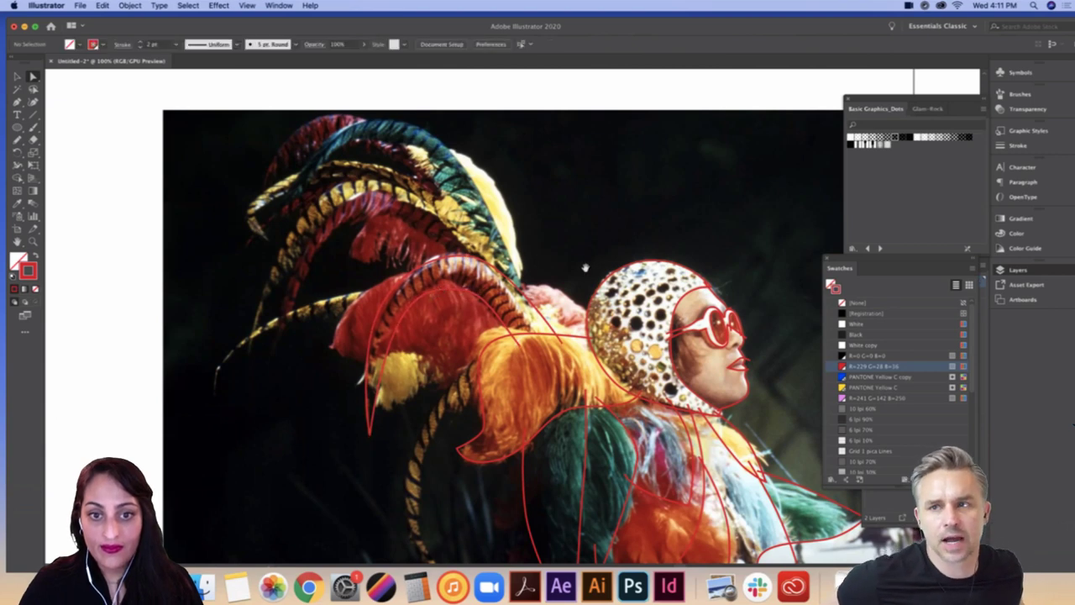
Step: Move the overshooting end anchor below the blue and red chest feathers onto the green plume's outline, and adjust its direction handle
{"action": "left_click_drag", "start_coordinate": [583, 267], "coordinate": [499, 185]}
{"action": "scroll", "coordinate": [499, 185], "scroll_direction": "down", "scroll_amount": 3}
{"action": "scroll", "coordinate": [499, 185], "scroll_direction": "right", "scroll_amount": 3}
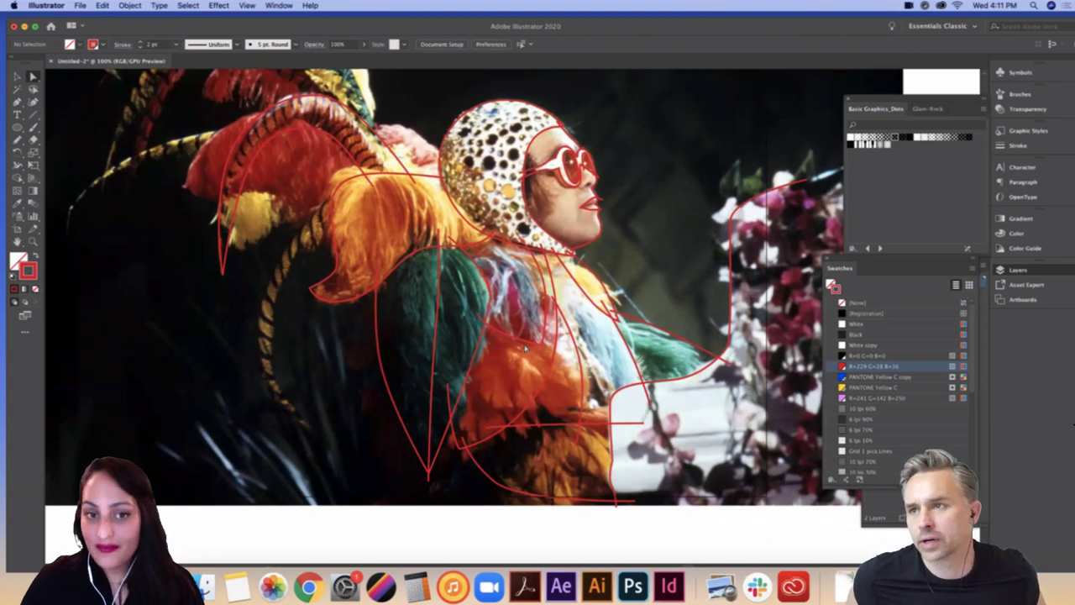
{"action": "left_click", "coordinate": [496, 307]}
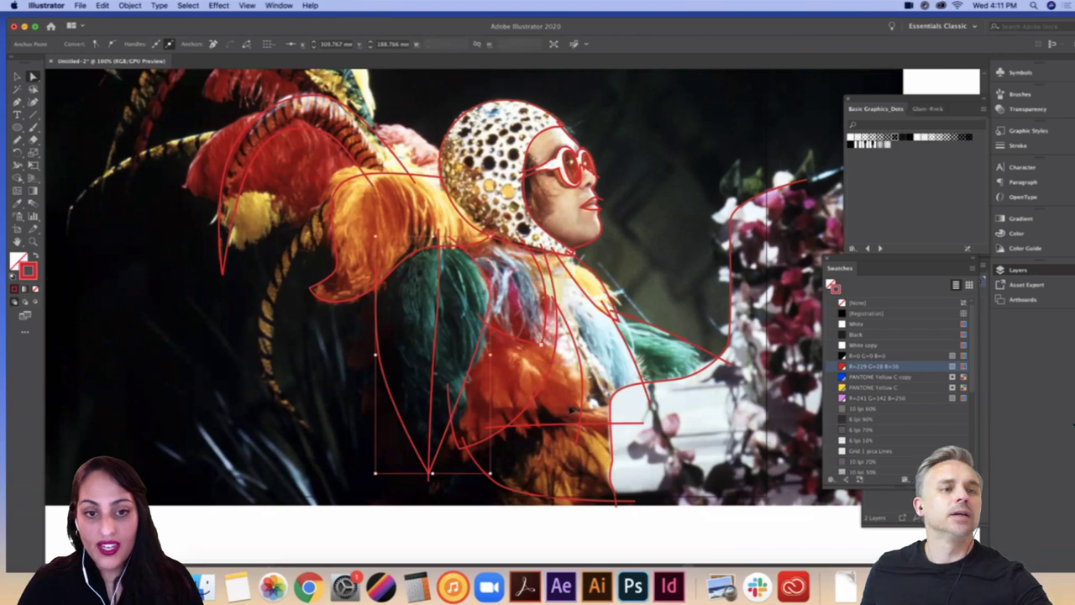
{"action": "key", "text": "super+plus"}
{"action": "key", "text": "super+plus"}
{"action": "left_click_drag", "start_coordinate": [582, 399], "coordinate": [573, 257]}
{"action": "scroll", "coordinate": [574, 256], "scroll_direction": "up", "scroll_amount": 1}
{"action": "scroll", "coordinate": [574, 256], "scroll_direction": "right", "scroll_amount": 1}
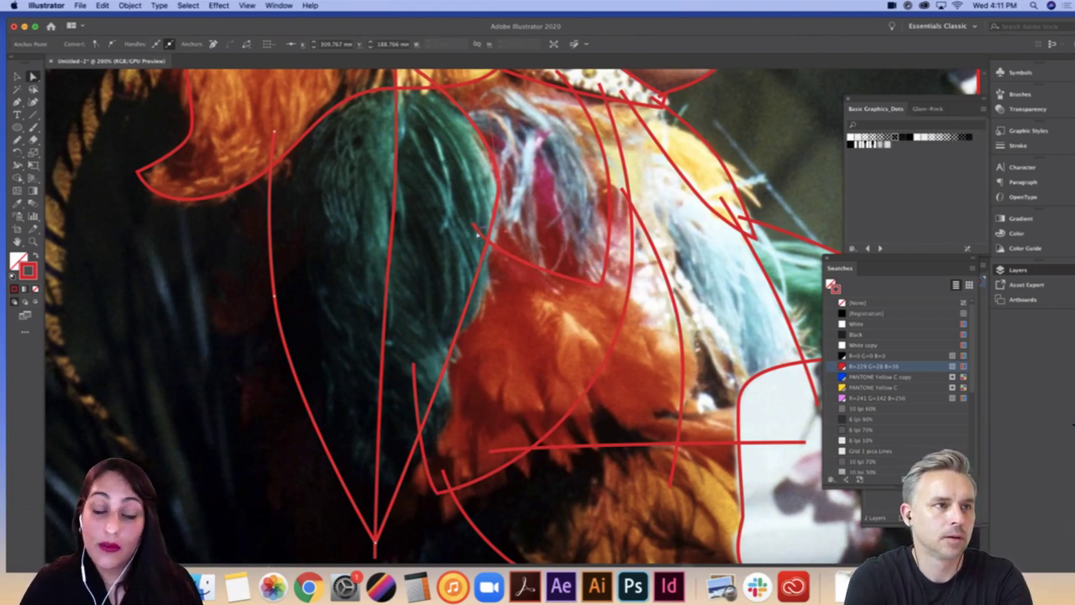
{"action": "left_click", "coordinate": [503, 252]}
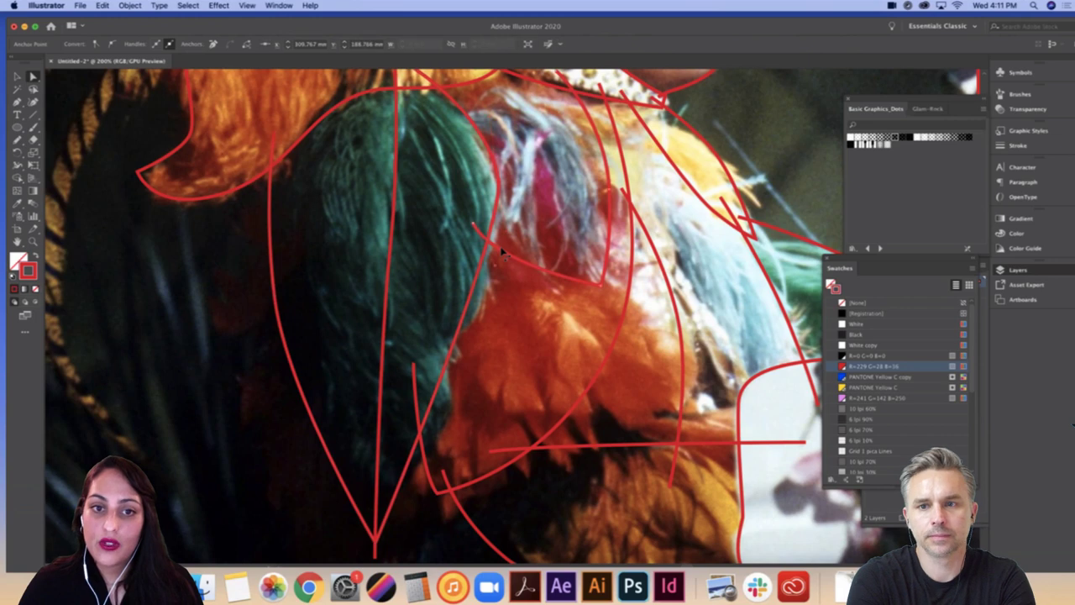
{"action": "key", "text": "super+plus"}
{"action": "key", "text": "super+plus"}
{"action": "key", "text": "super+plus"}
{"action": "key", "text": "super+plus"}
{"action": "left_click_drag", "start_coordinate": [377, 236], "coordinate": [510, 308]}
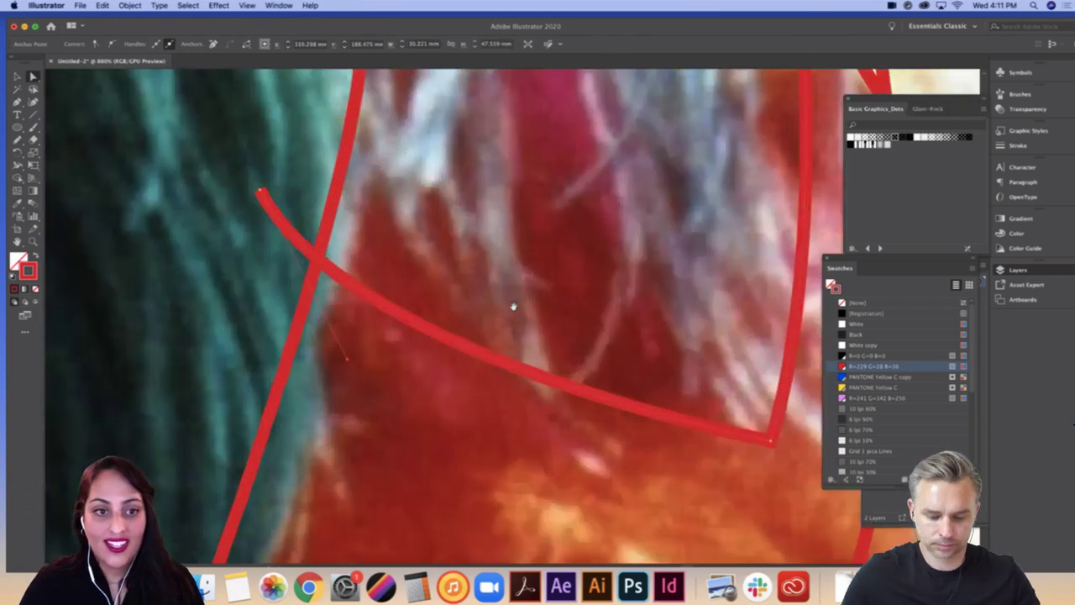
{"action": "left_click_drag", "start_coordinate": [392, 264], "coordinate": [452, 336]}
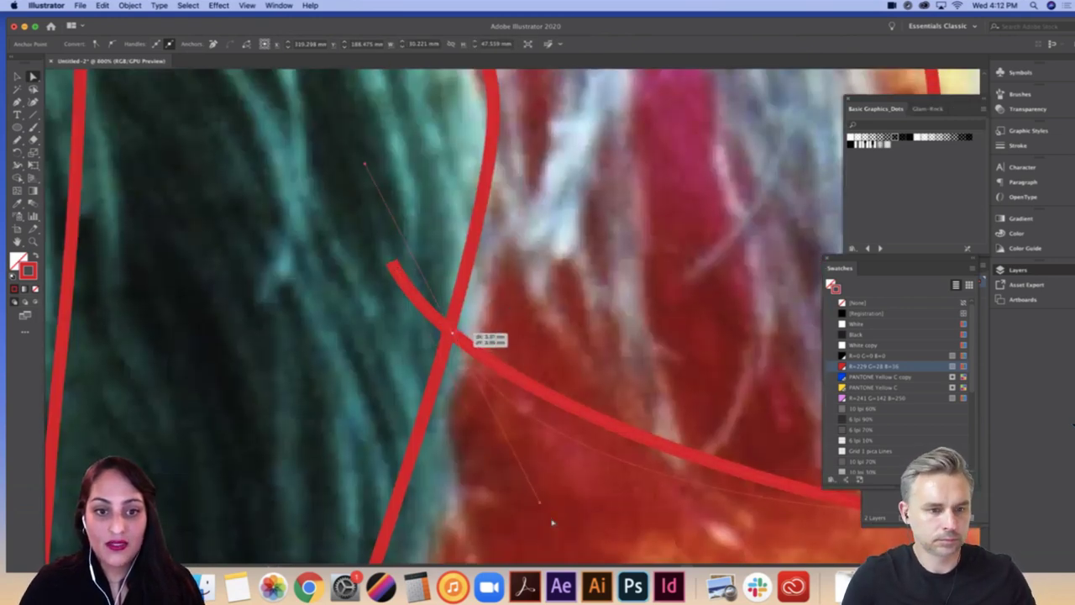
{"action": "left_click_drag", "start_coordinate": [541, 504], "coordinate": [554, 420]}
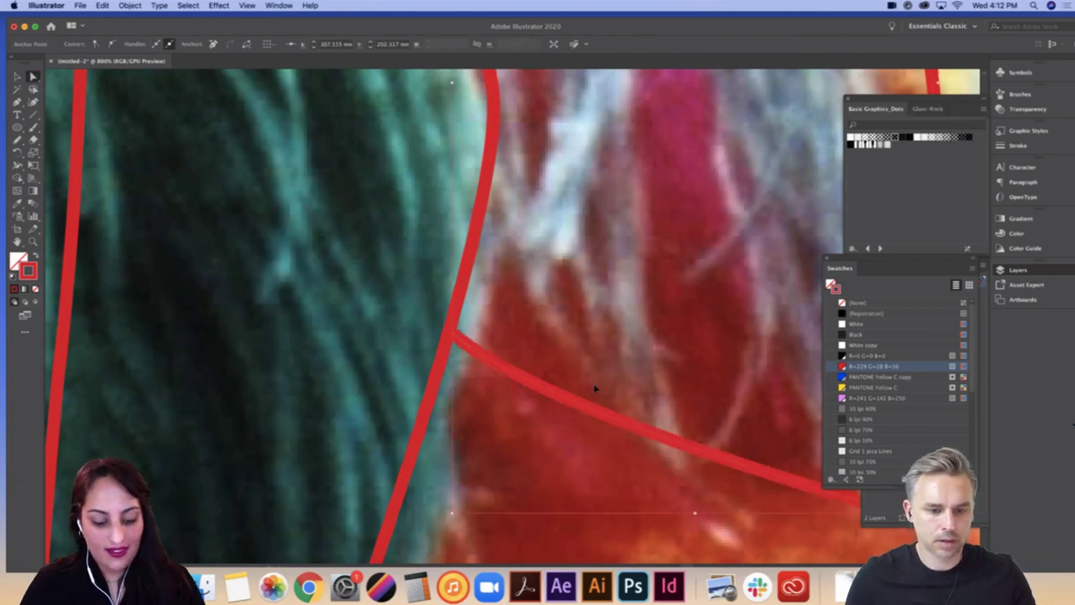
Step: Compare preview and outline views at the moved anchor, zooming in to 2400% to examine whether it meets the green plume's path
{"action": "key", "text": "super+y"}
{"action": "left_click", "coordinate": [512, 346]}
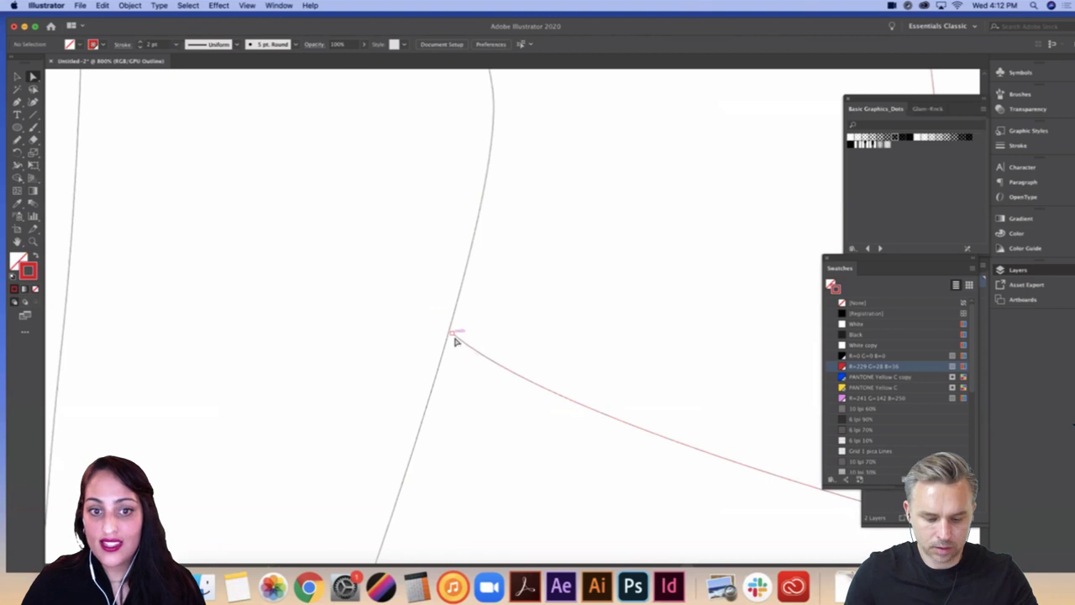
{"action": "key", "text": "super+y"}
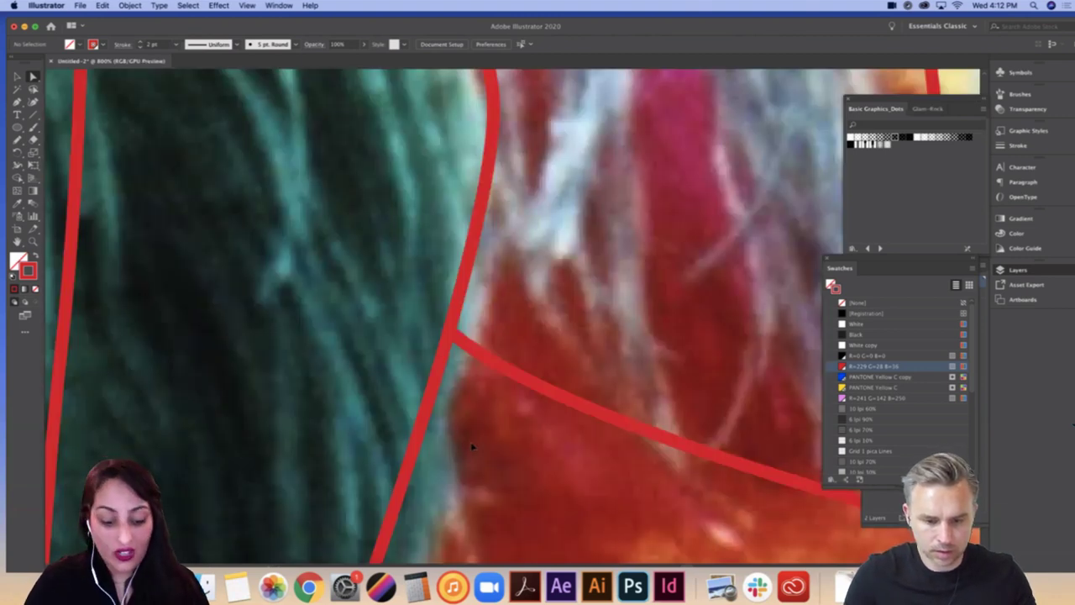
{"action": "key", "text": "super+y"}
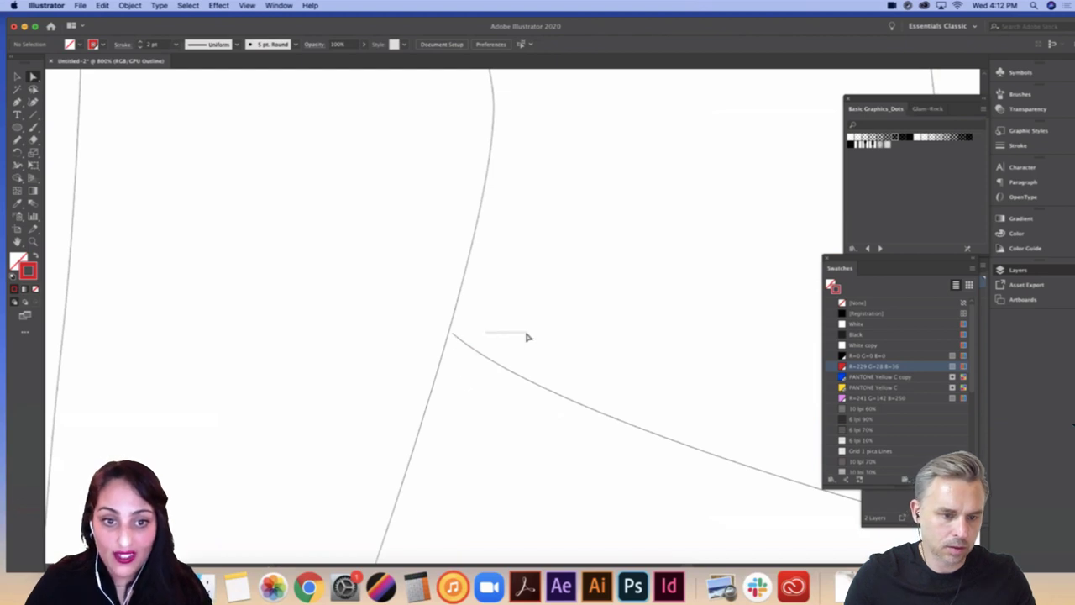
{"action": "left_click", "coordinate": [452, 336]}
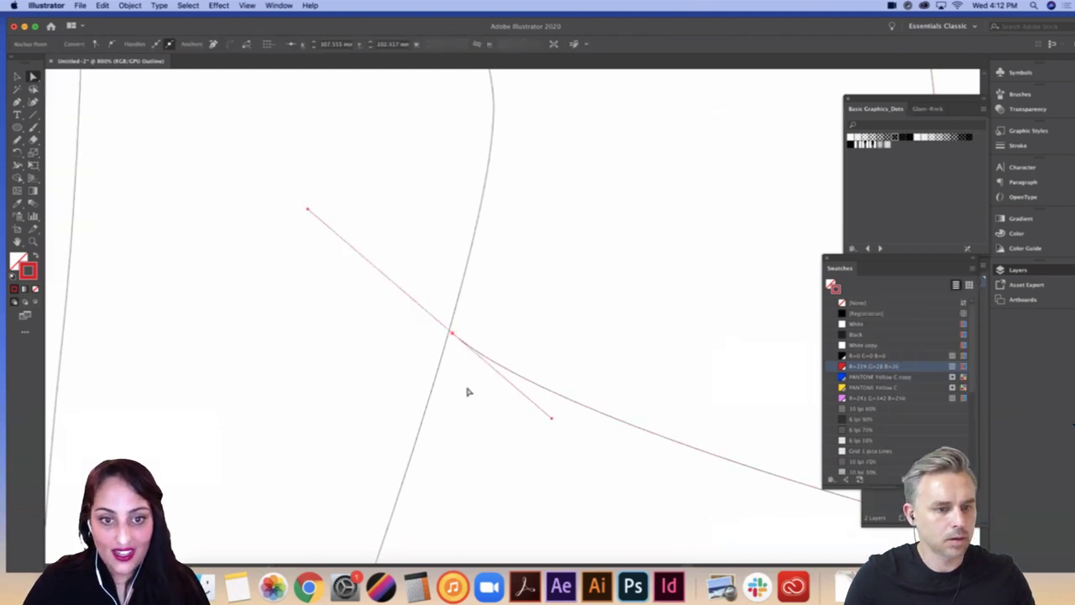
{"action": "key", "text": "super"}
{"action": "key", "text": "super+equal"}
{"action": "key", "text": "super+equal"}
{"action": "key", "text": "super+equal"}
{"action": "key", "text": "super+equal"}
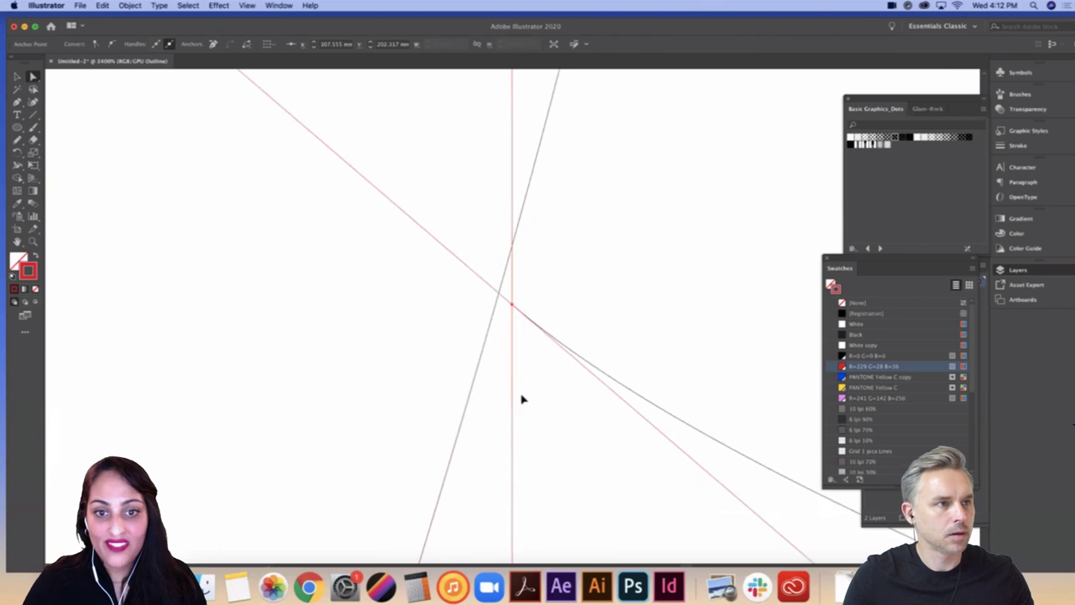
Step: Extend the chest feathers' end anchor past the green plume's outline so the two paths cross, and check the overlap in preview view
{"action": "left_click", "coordinate": [504, 399]}
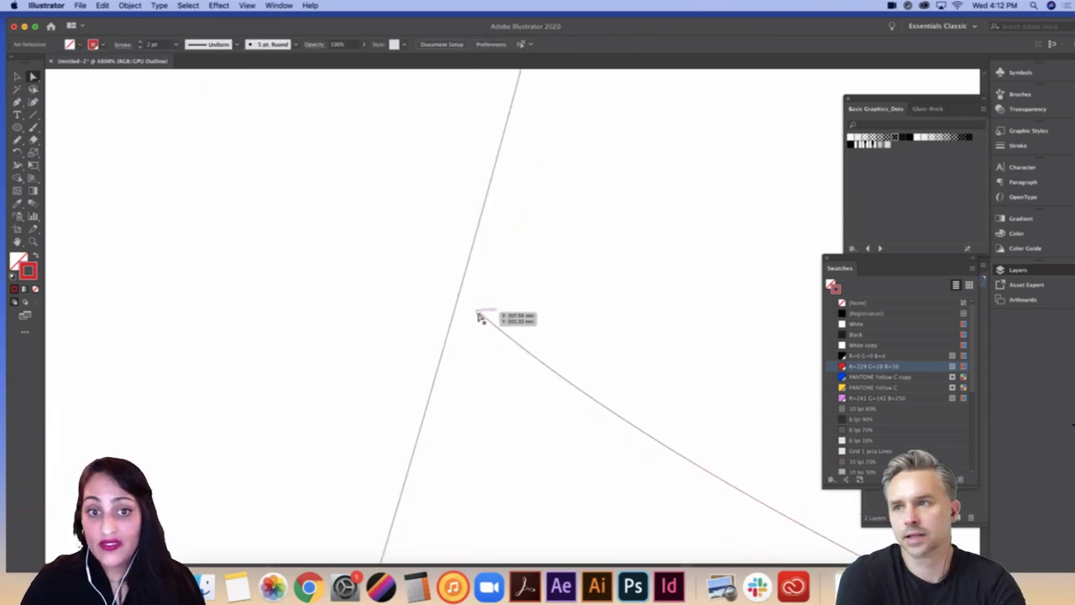
{"action": "left_click_drag", "start_coordinate": [479, 316], "coordinate": [401, 255]}
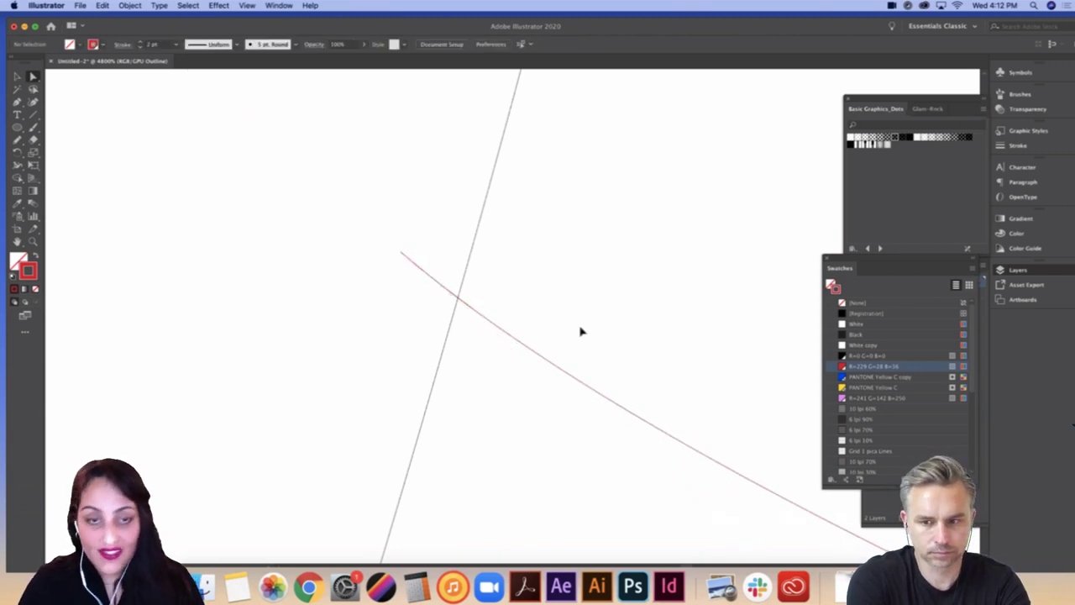
{"action": "key", "text": "super+minus"}
{"action": "key", "text": "super+minus"}
{"action": "key", "text": "super+minus"}
{"action": "key", "text": "super+y"}
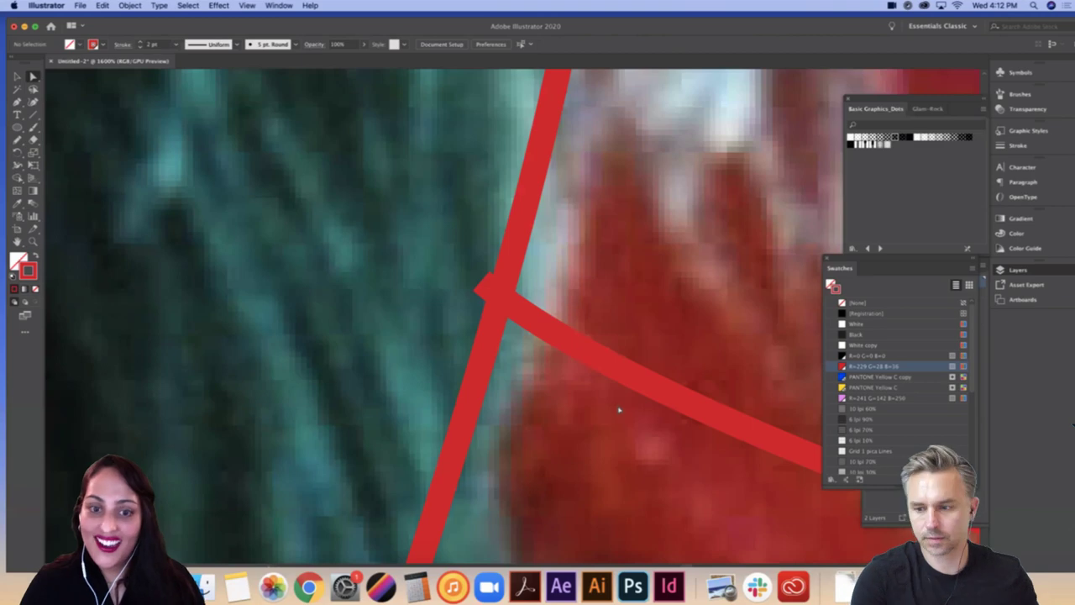
{"action": "key", "text": "super+minus"}
{"action": "key", "text": "super+minus"}
{"action": "key", "text": "super+minus"}
{"action": "key", "text": "super+minus"}
{"action": "key", "text": "super+minus"}
{"action": "key", "text": "super+minus"}
{"action": "key", "text": "super+minus"}
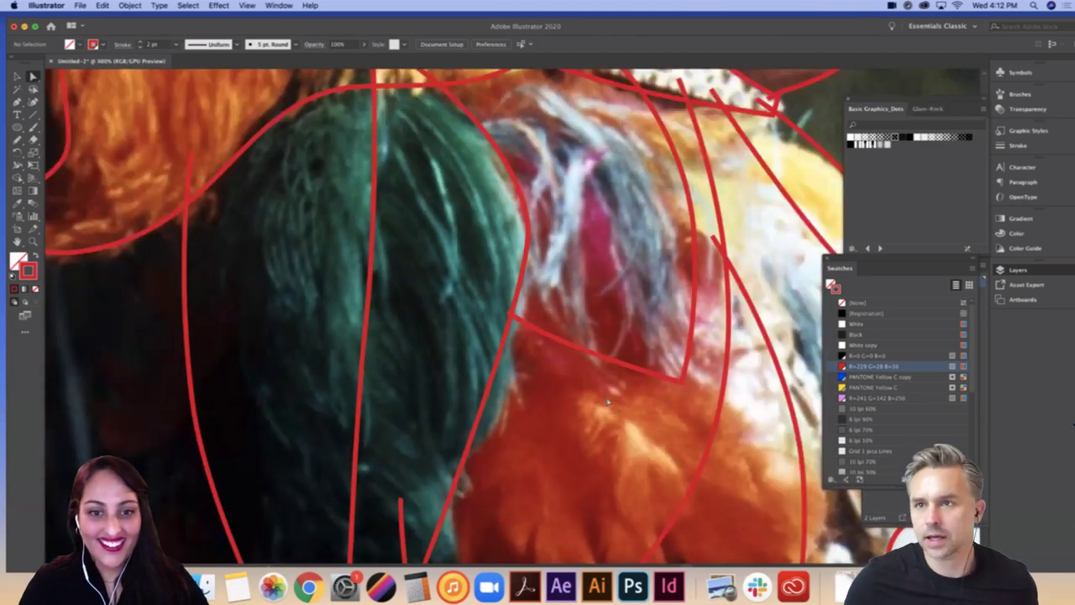
{"action": "key", "text": "super+minus"}
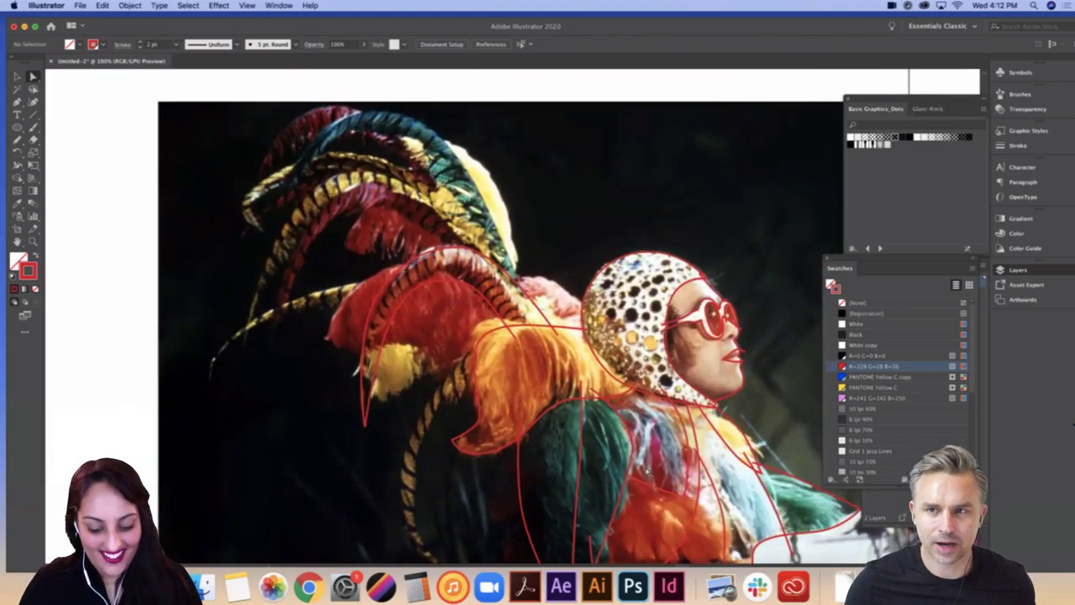
Step: Ready the Pen tool over the upper arched plumes
{"action": "key", "text": "p"}
{"action": "key", "text": "super+plus"}
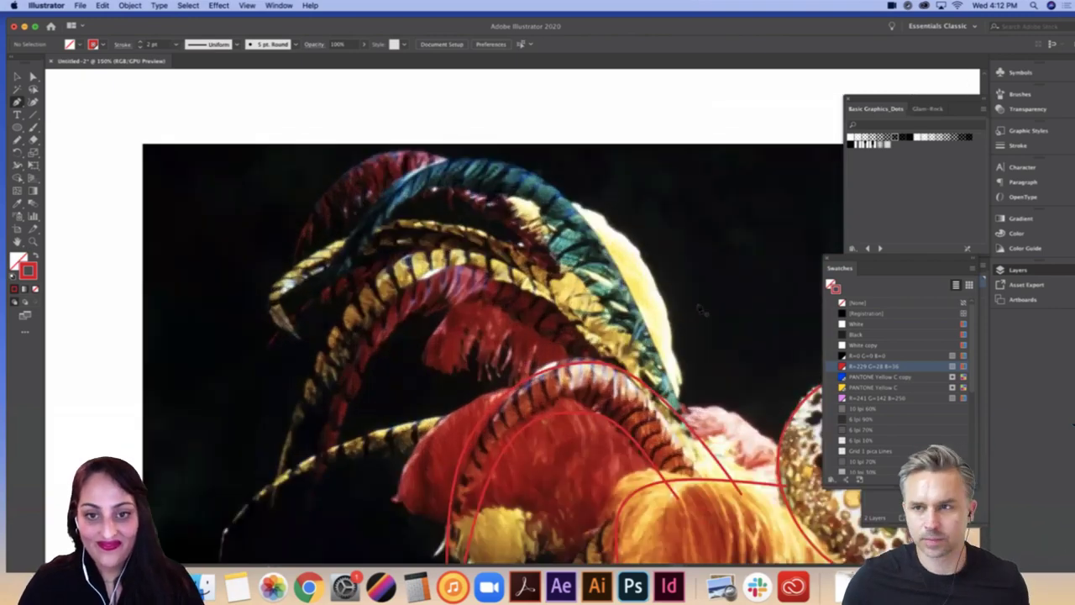
{"action": "left_click_drag", "start_coordinate": [701, 309], "coordinate": [626, 324]}
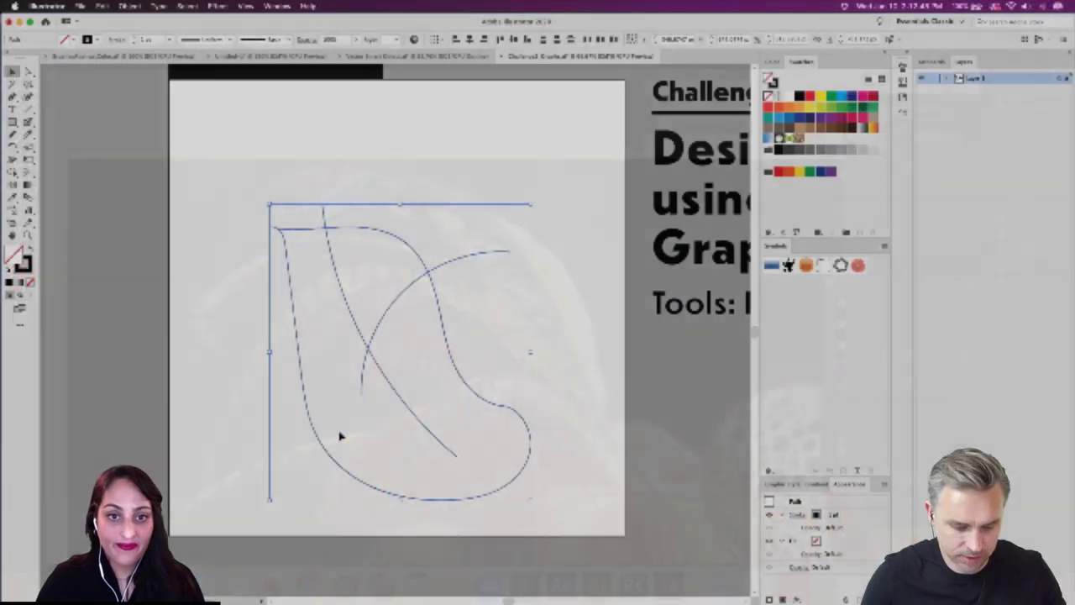
Step: Shift the open arc down and left across the curved practice shape and diagonal line, and select all the paths
{"action": "key", "text": "super+plus"}
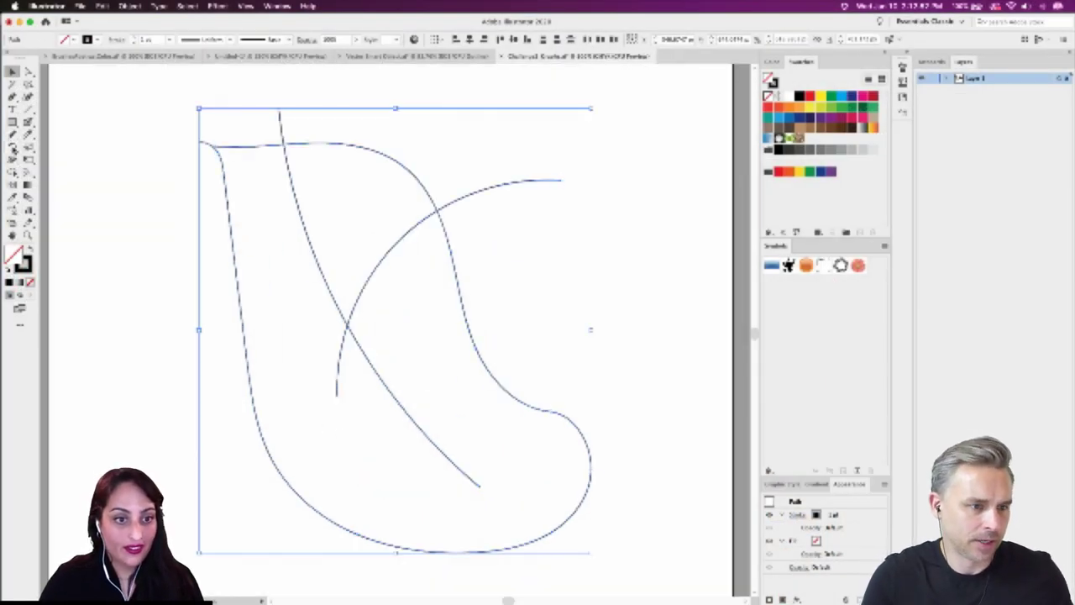
{"action": "left_click", "coordinate": [397, 147]}
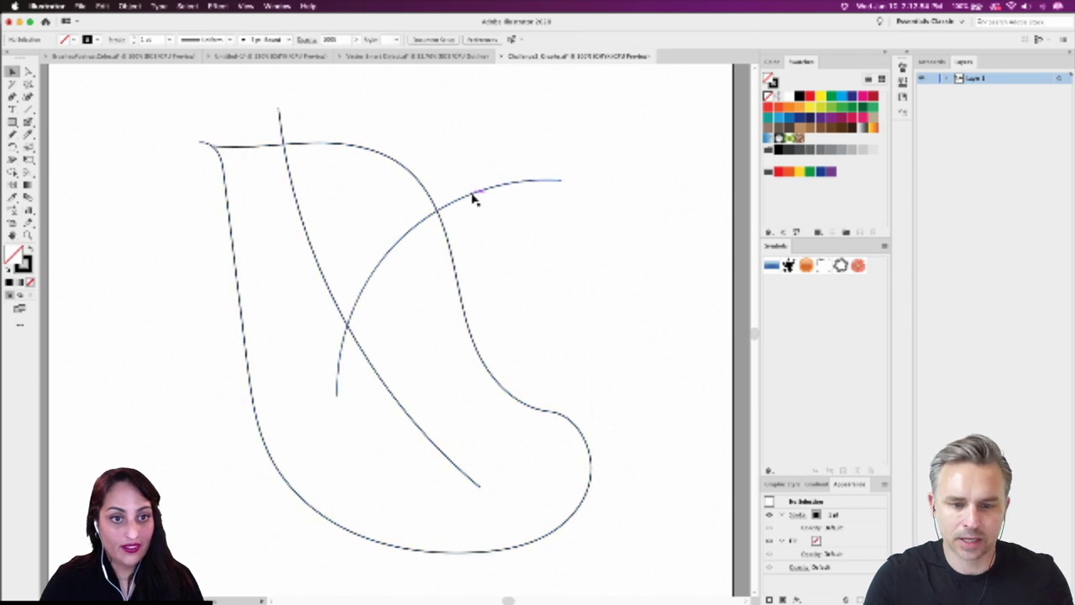
{"action": "left_click_drag", "start_coordinate": [472, 198], "coordinate": [442, 214]}
{"action": "left_click_drag", "start_coordinate": [106, 95], "coordinate": [695, 595]}
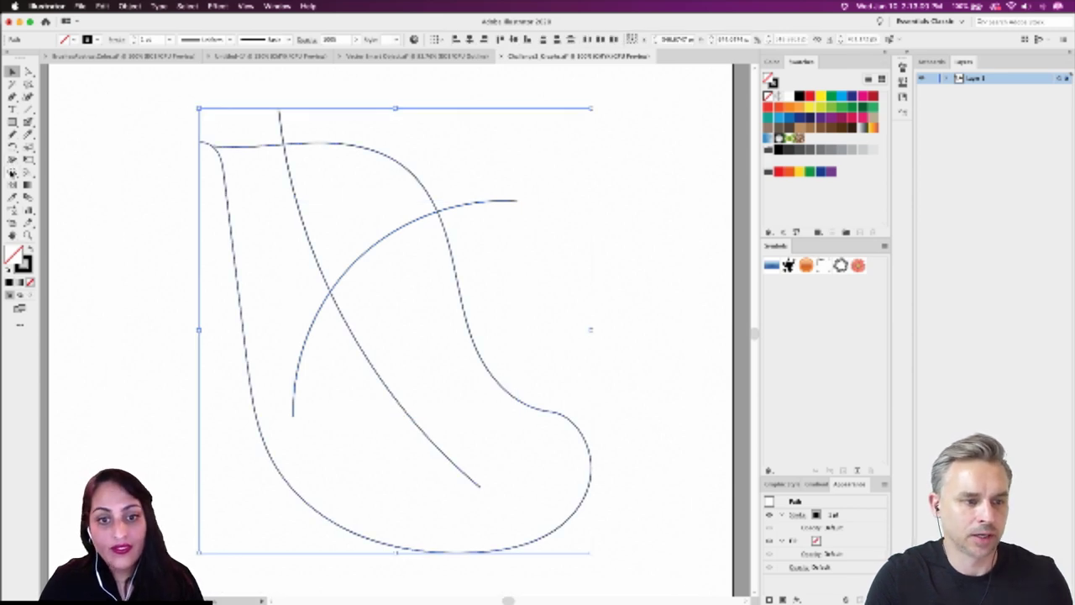
Step: Erase the inner curves' ends overshooting the practice shape with the Shape Builder, and undo a further erase at the shape's pointed corner
{"action": "left_click", "coordinate": [12, 172]}
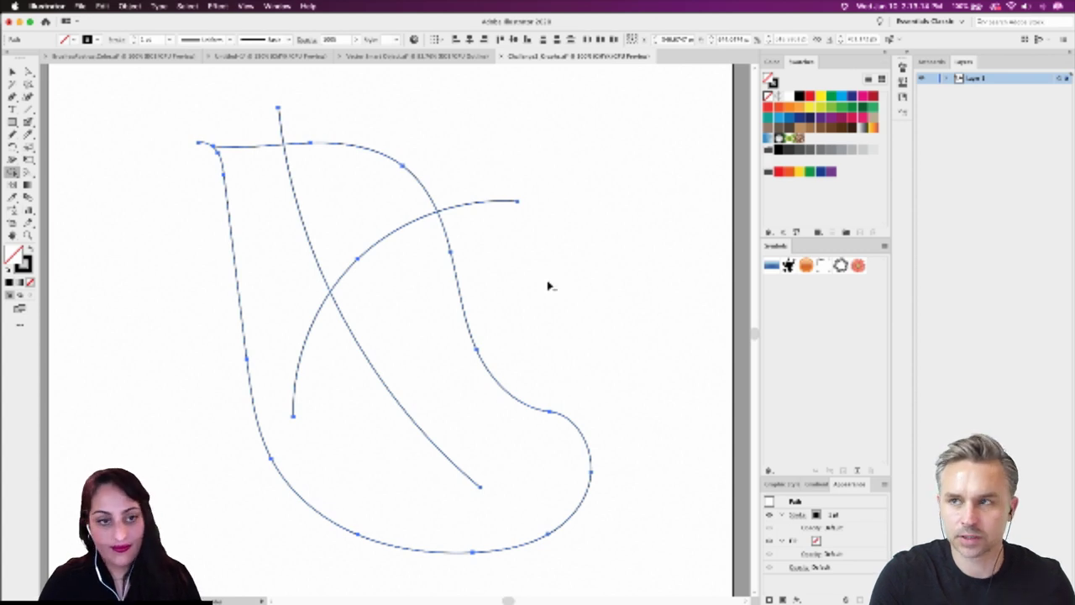
{"action": "left_click_drag", "start_coordinate": [498, 206], "coordinate": [475, 156]}
{"action": "left_click_drag", "start_coordinate": [330, 120], "coordinate": [203, 117]}
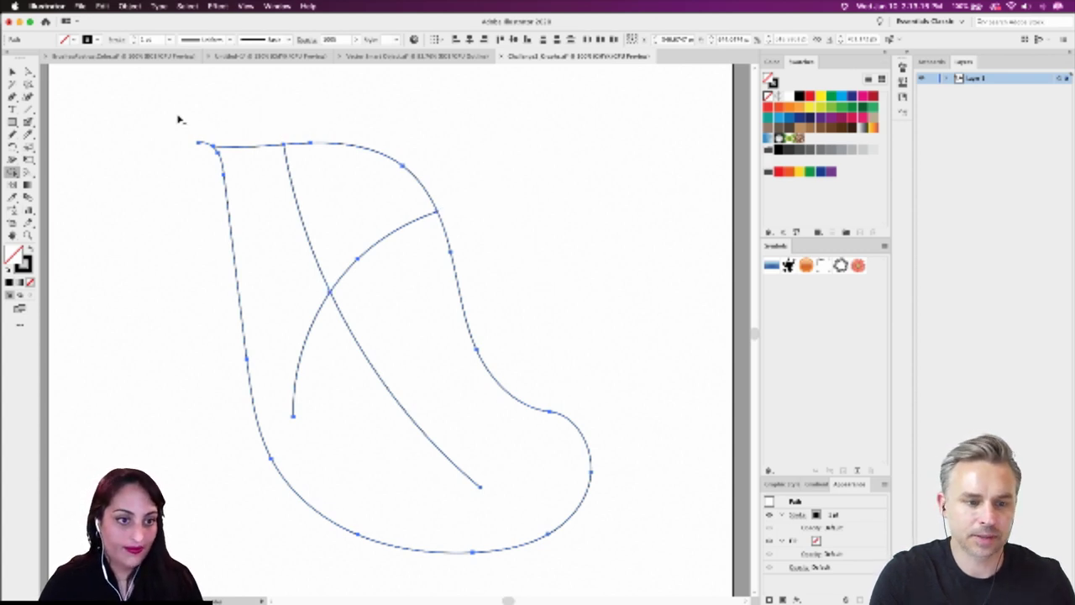
{"action": "left_click_drag", "start_coordinate": [188, 163], "coordinate": [210, 115]}
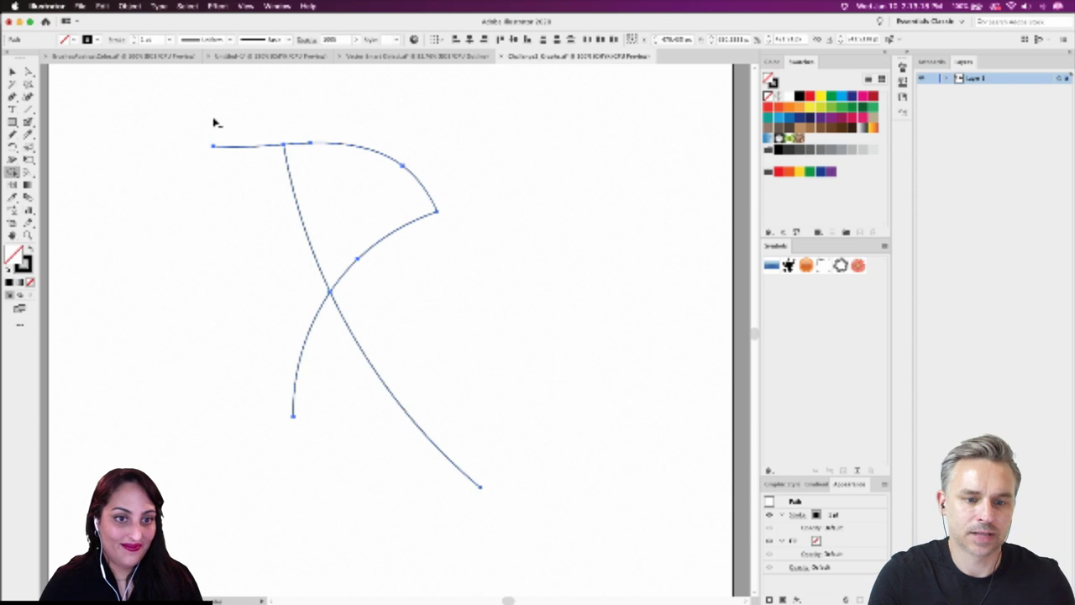
{"action": "key", "text": "super+z"}
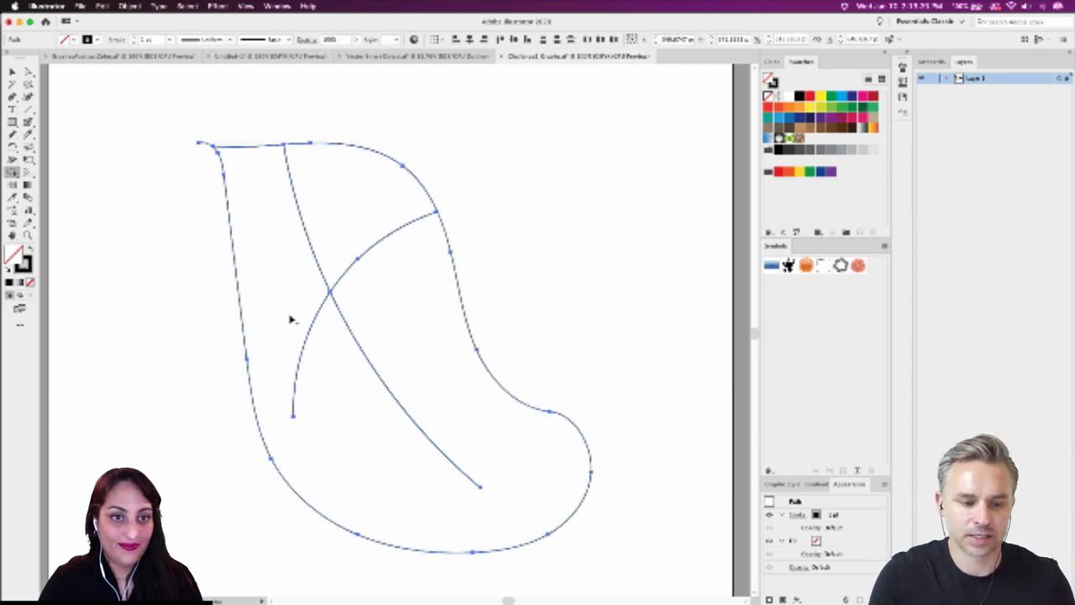
Step: Erase the arc's segment extending beyond the diagonal curve with the Shape Builder, and return to the Selection tool
{"action": "left_click_drag", "start_coordinate": [290, 316], "coordinate": [324, 387]}
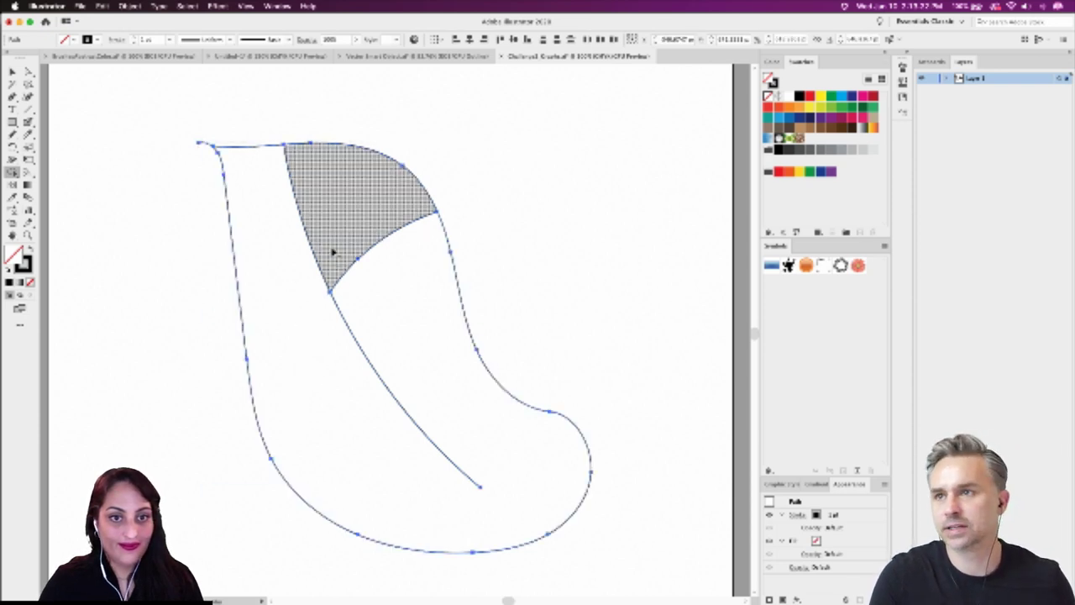
{"action": "key", "text": "v"}
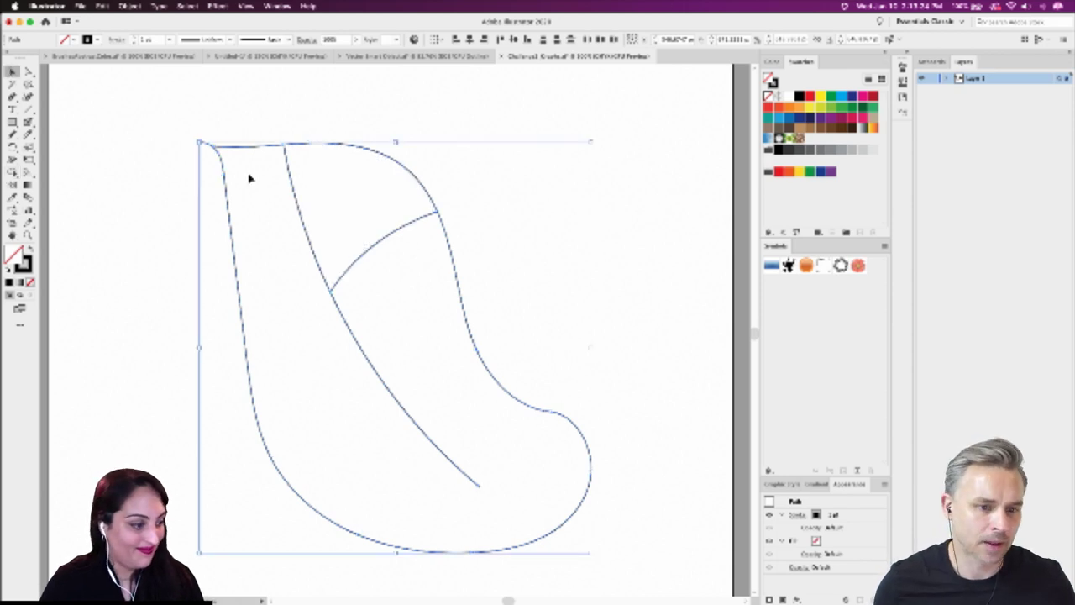
{"action": "left_click", "coordinate": [290, 110]}
{"action": "left_click", "coordinate": [289, 155]}
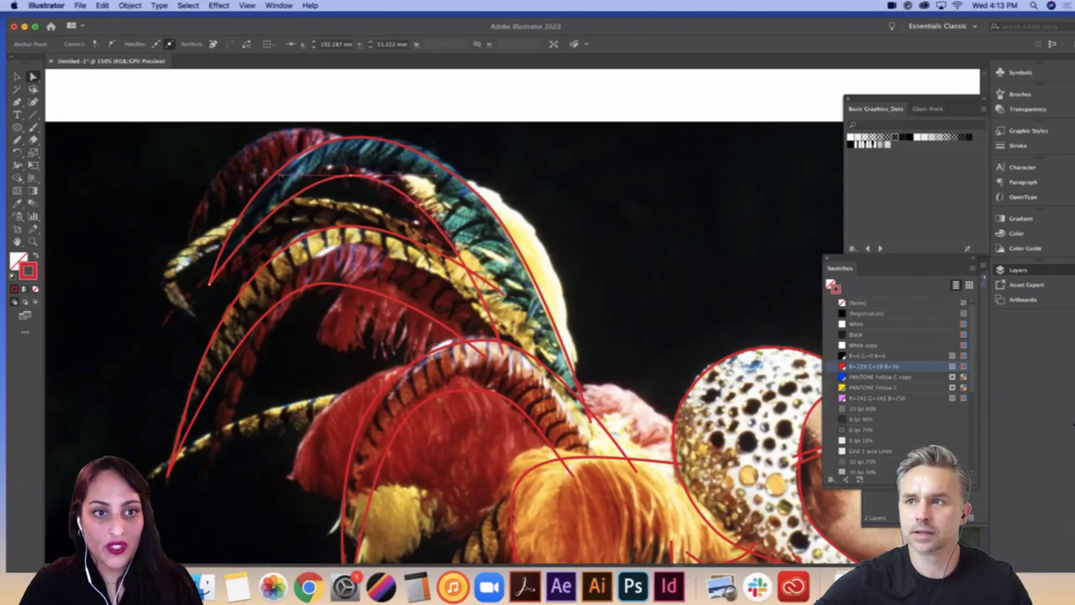
Step: Adjust the outline curve near the teal plume's crest in the feather tracing, and deselect the path
{"action": "left_click_drag", "start_coordinate": [281, 177], "coordinate": [267, 176]}
{"action": "left_click", "coordinate": [596, 192]}
{"action": "left_click_drag", "start_coordinate": [637, 242], "coordinate": [574, 177]}
{"action": "key", "text": "super+minus"}
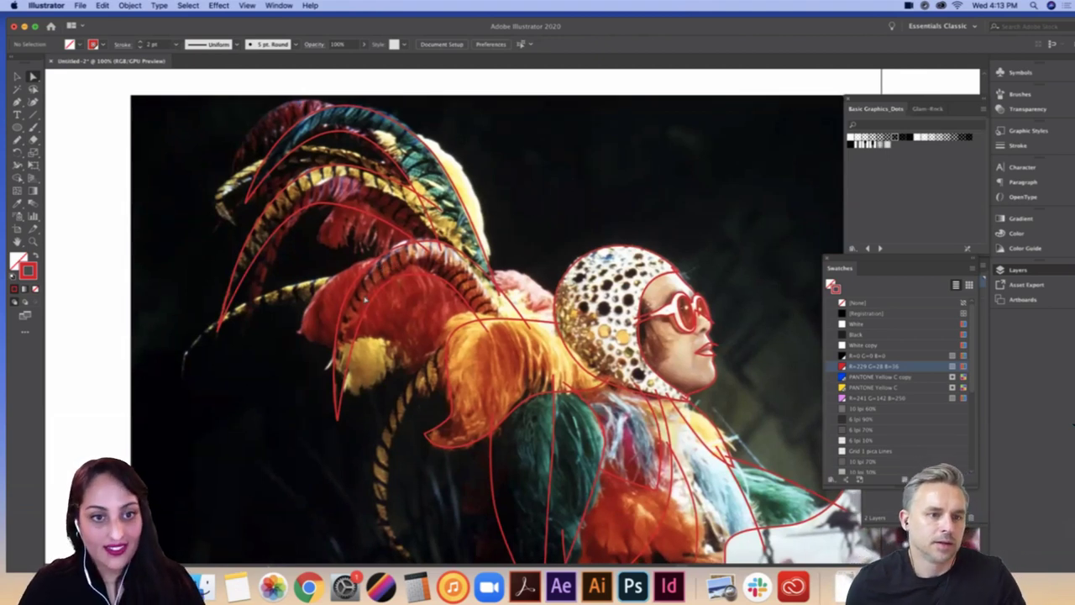
Step: Trace the large red feathers from the orange shoulder feathers along their lower edge to the tip, and back up to the striped plume
{"action": "key", "text": "p"}
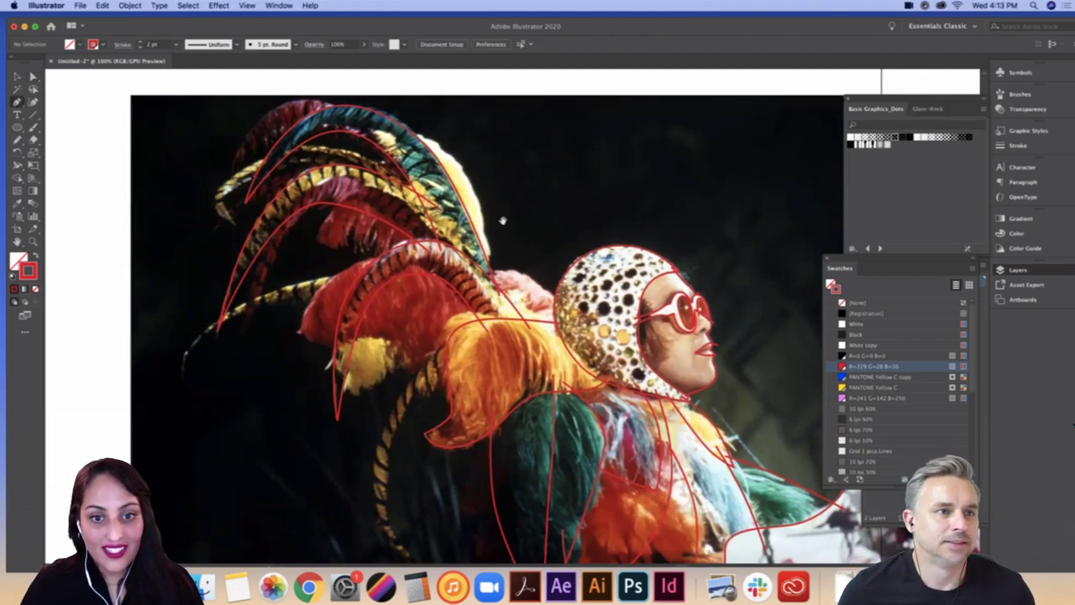
{"action": "scroll", "coordinate": [428, 319], "scroll_direction": "down", "scroll_amount": 1}
{"action": "scroll", "coordinate": [427, 320], "scroll_direction": "right", "scroll_amount": 2}
{"action": "left_click", "coordinate": [433, 332]}
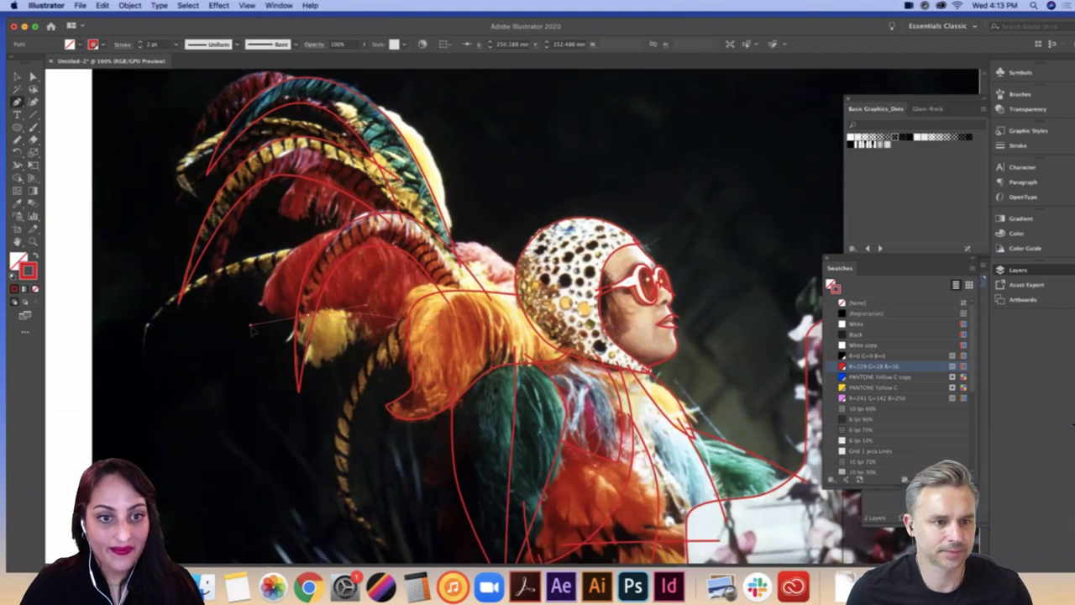
{"action": "left_click_drag", "start_coordinate": [245, 327], "coordinate": [378, 223]}
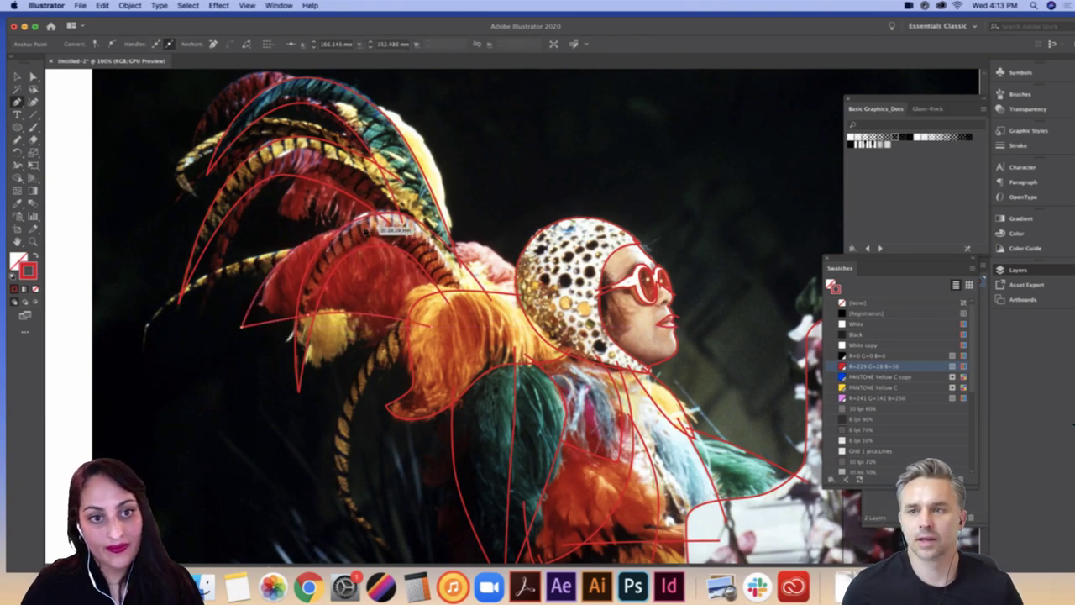
Step: Draw a straight path between the pale yellow feather's crest and the hood, and adjust the orange feathers' end anchor at the hood
{"action": "key", "text": "Escape"}
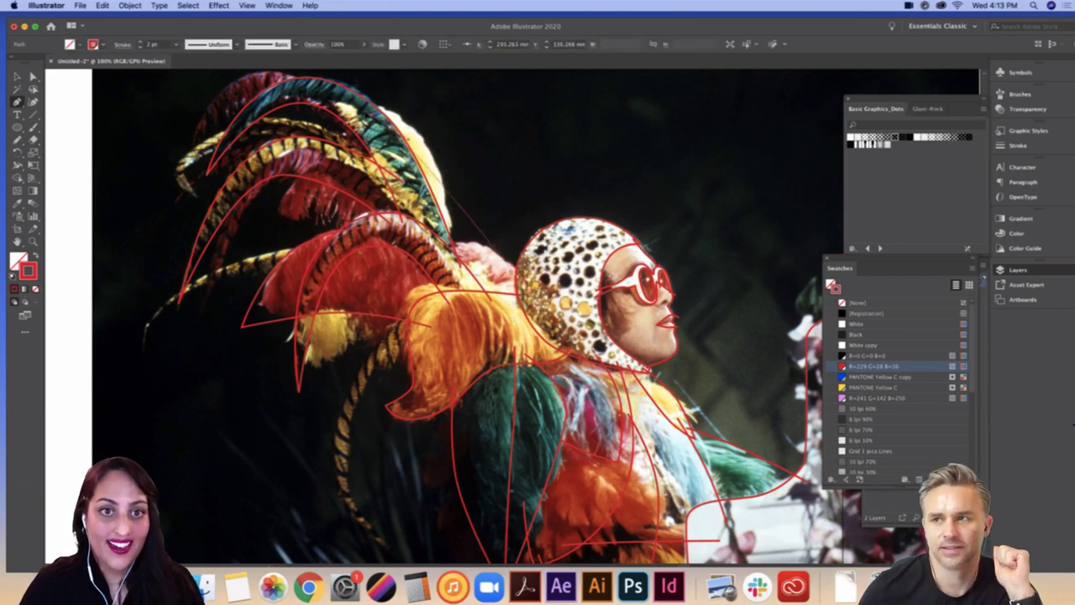
{"action": "left_click", "coordinate": [386, 111]}
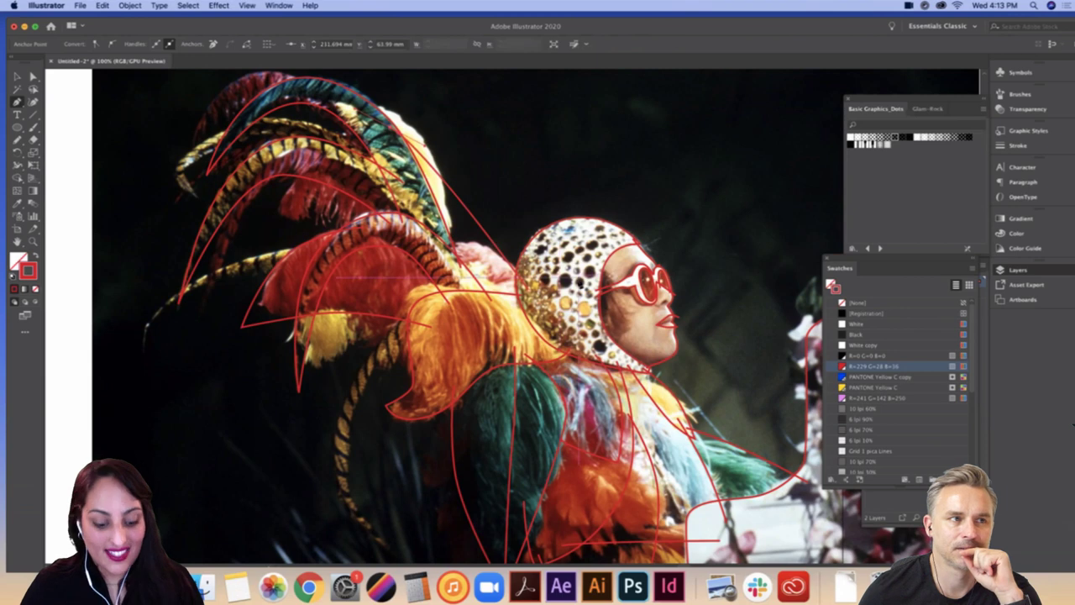
{"action": "key", "text": "a"}
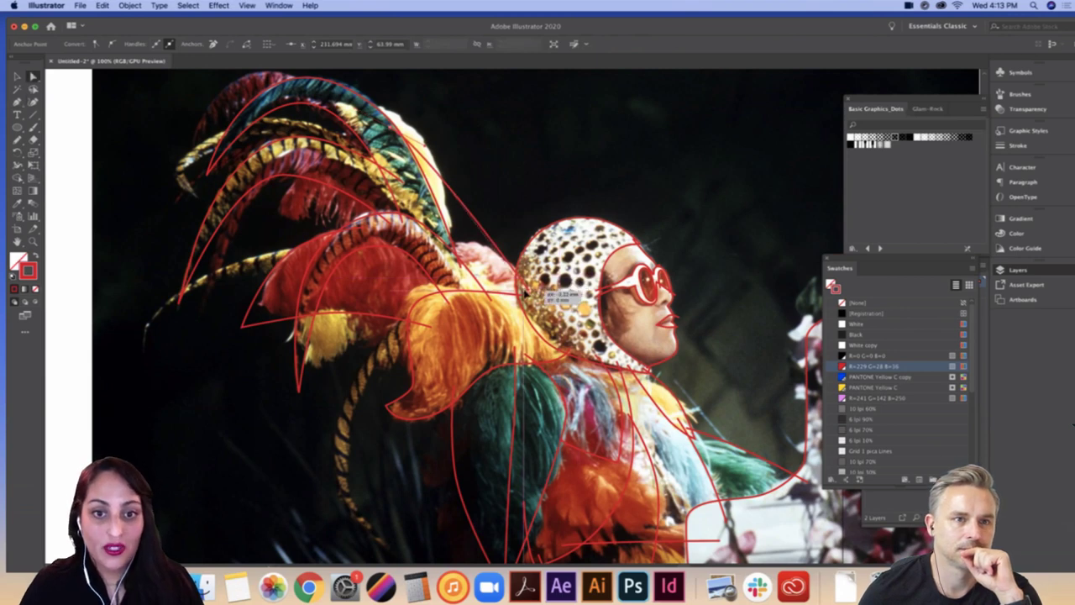
{"action": "left_click_drag", "start_coordinate": [532, 177], "coordinate": [579, 212]}
{"action": "scroll", "coordinate": [509, 228], "scroll_direction": "down", "scroll_amount": 2}
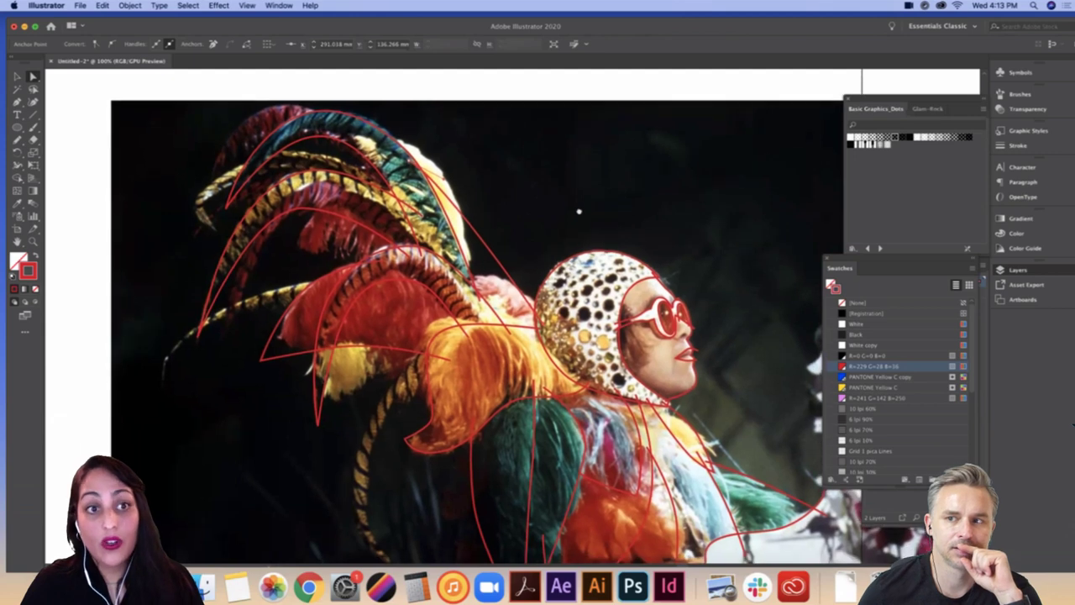
Step: Draw a curved path for the upper red feathers' lower edge, from the red striped plume out to the arched yellow plume
{"action": "key", "text": "p"}
{"action": "scroll", "coordinate": [580, 215], "scroll_direction": "up", "scroll_amount": 4}
{"action": "scroll", "coordinate": [579, 215], "scroll_direction": "left", "scroll_amount": 5}
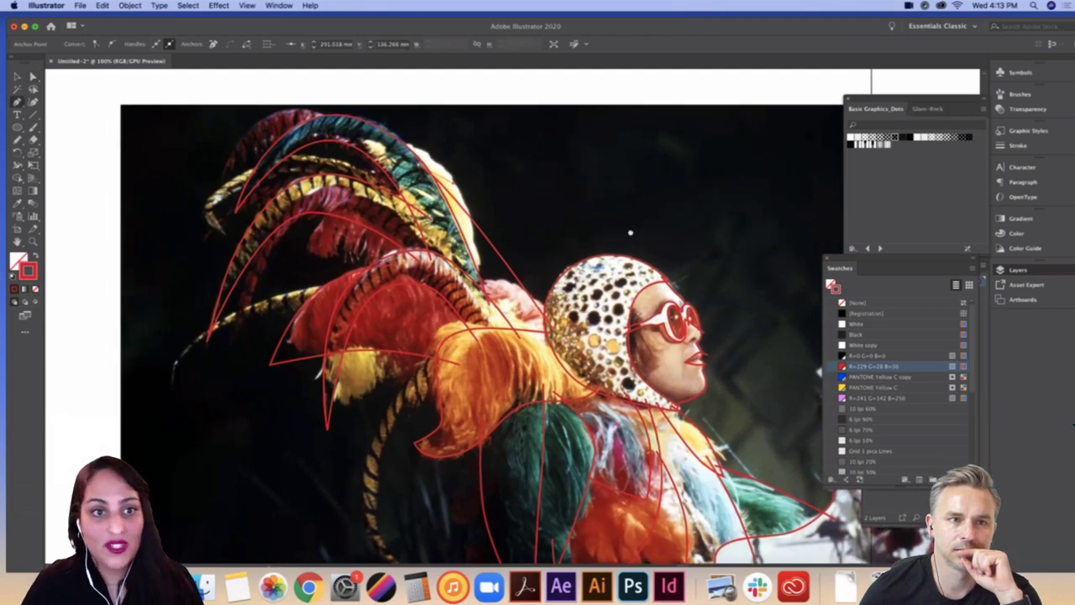
{"action": "key", "text": "super+plus"}
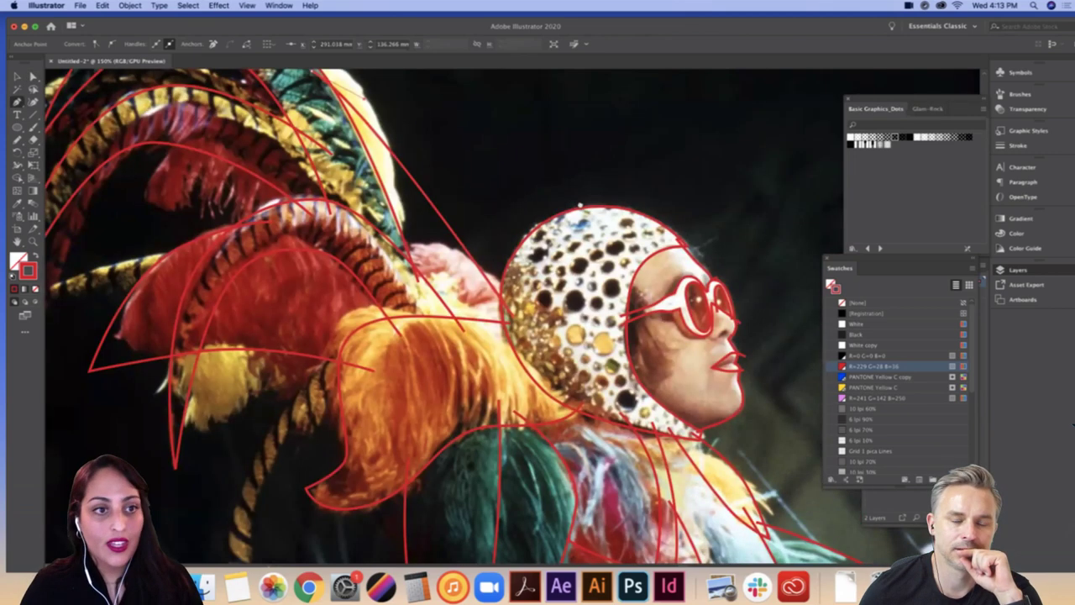
{"action": "scroll", "coordinate": [588, 210], "scroll_direction": "up", "scroll_amount": 4}
{"action": "scroll", "coordinate": [588, 210], "scroll_direction": "left", "scroll_amount": 6}
{"action": "scroll", "coordinate": [649, 221], "scroll_direction": "down", "scroll_amount": 2}
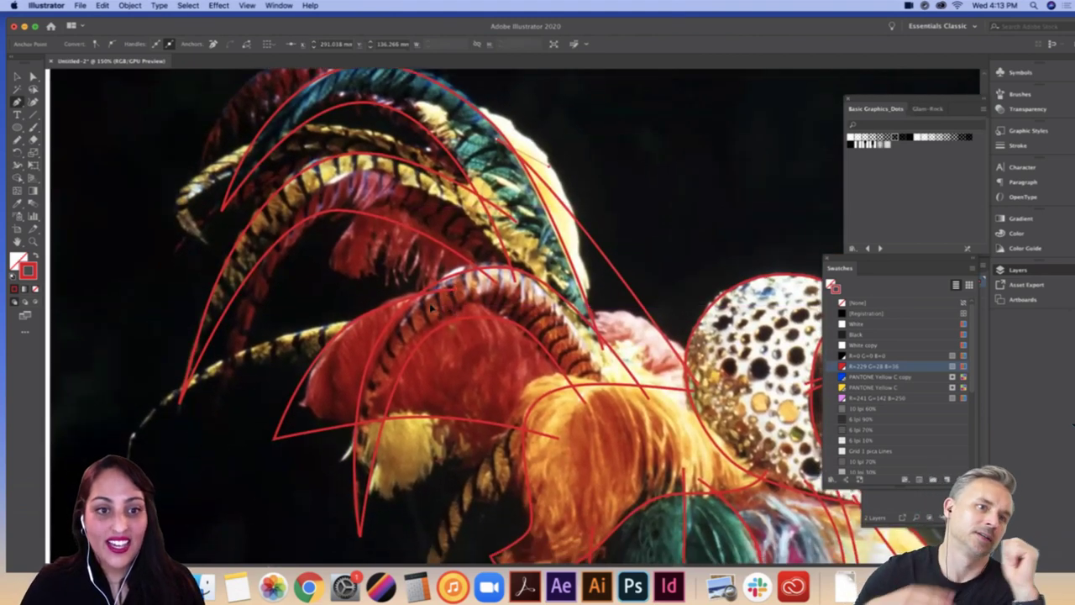
{"action": "left_click", "coordinate": [436, 308]}
{"action": "left_click_drag", "start_coordinate": [243, 268], "coordinate": [164, 300]}
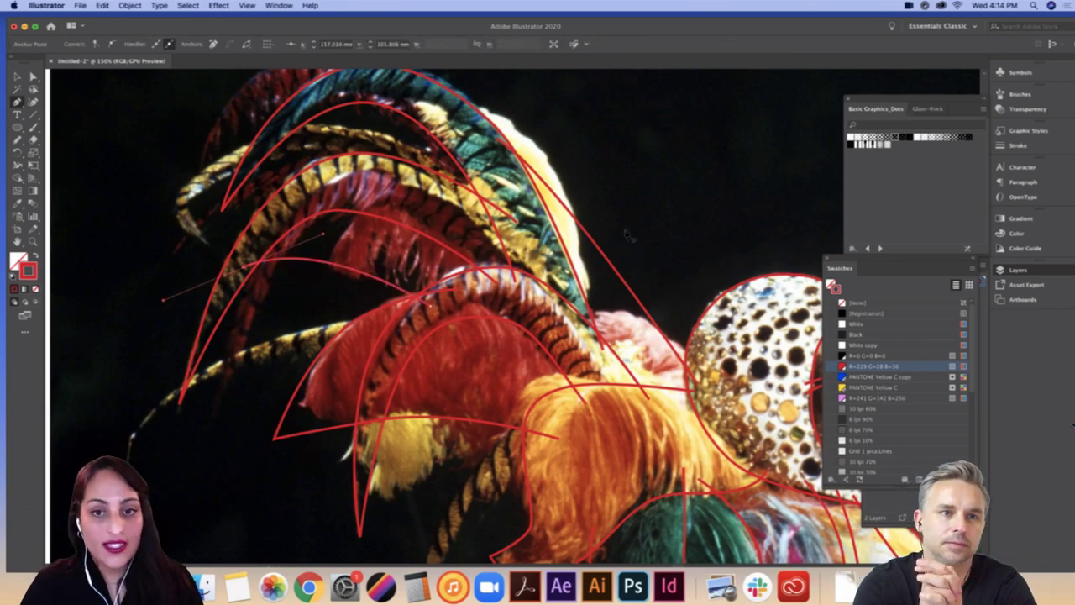
Step: Trace both edges of the drooping yellow-and-black striped plume below the orange shoulder feathers, overlapping the orange feathers at both ends
{"action": "key", "text": "a"}
{"action": "scroll", "coordinate": [604, 202], "scroll_direction": "down", "scroll_amount": 5}
{"action": "scroll", "coordinate": [605, 201], "scroll_direction": "right", "scroll_amount": 3}
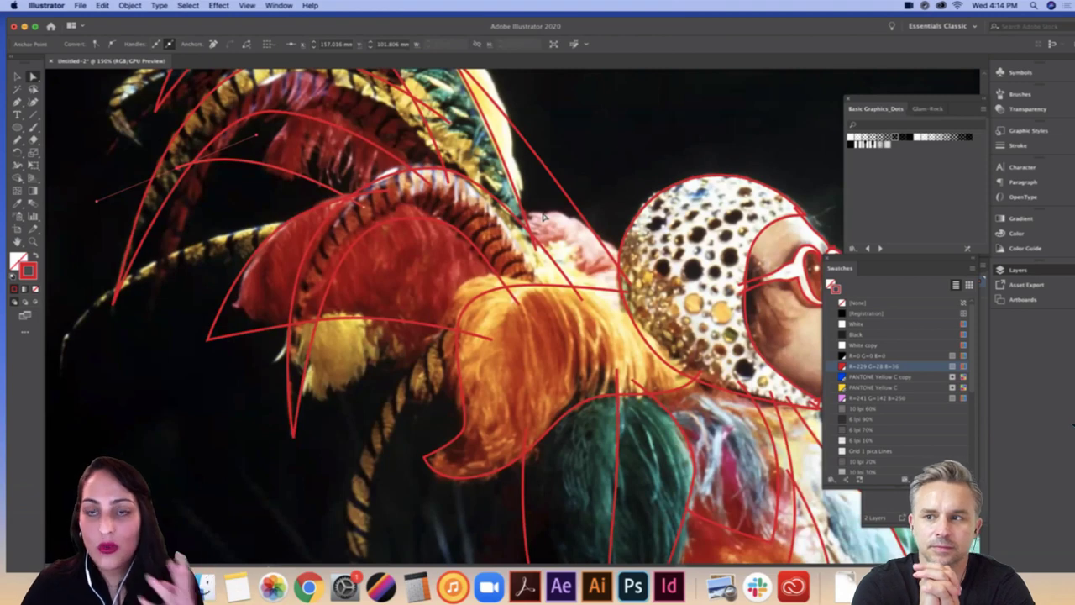
{"action": "left_click_drag", "start_coordinate": [544, 360], "coordinate": [523, 295]}
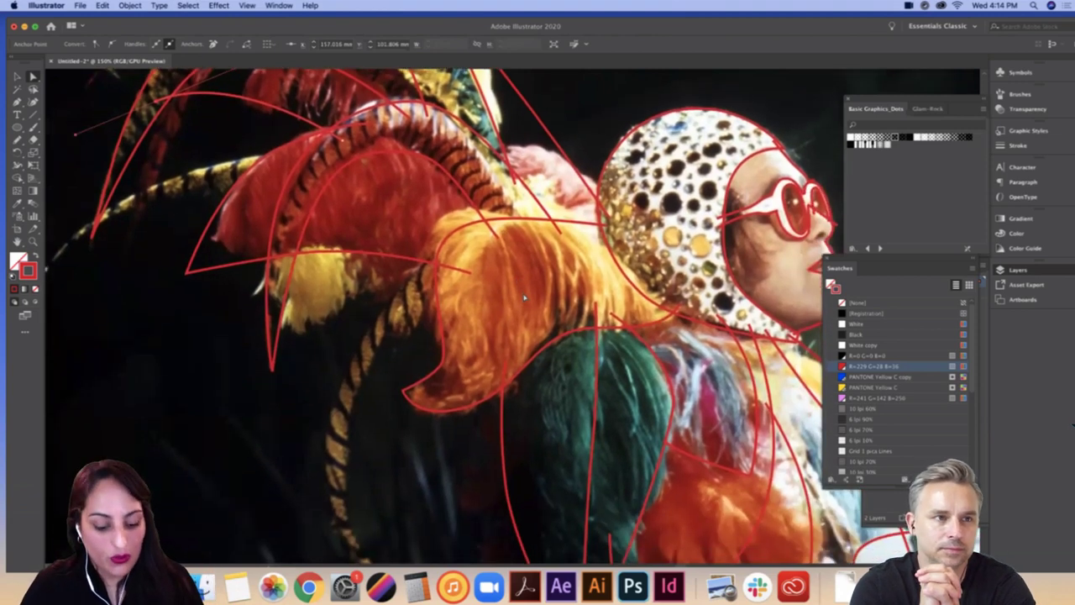
{"action": "key", "text": "p"}
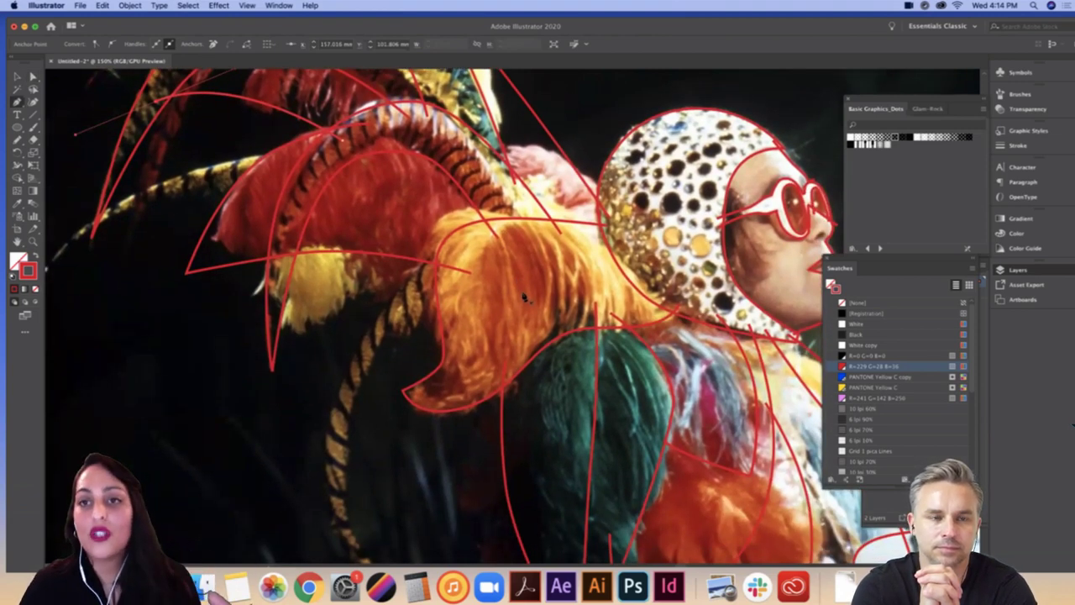
{"action": "left_click", "coordinate": [456, 316]}
{"action": "left_click_drag", "start_coordinate": [349, 403], "coordinate": [345, 511]}
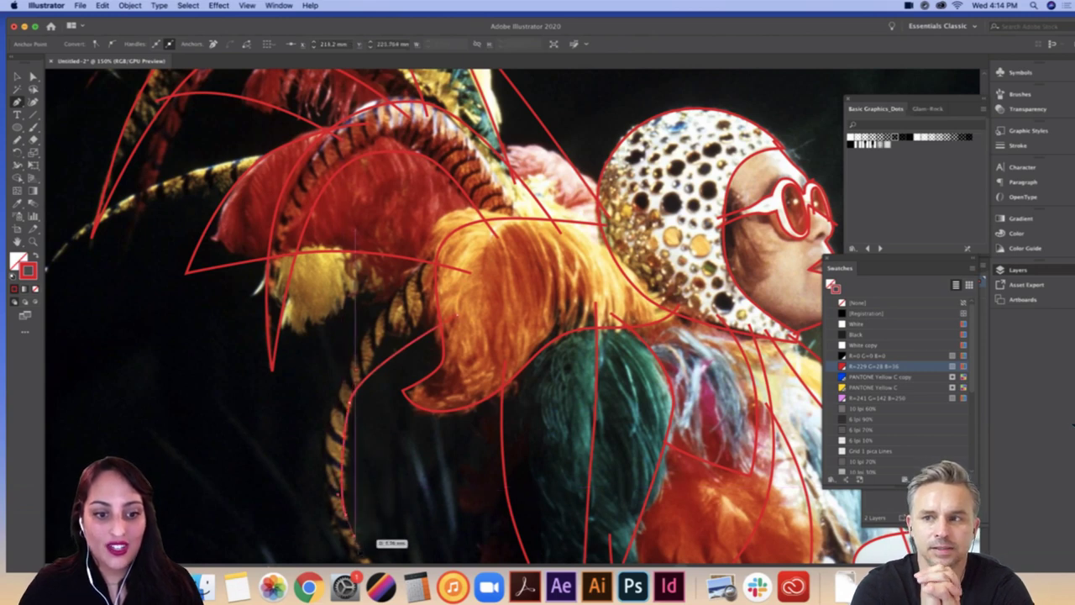
{"action": "left_click", "coordinate": [357, 547]}
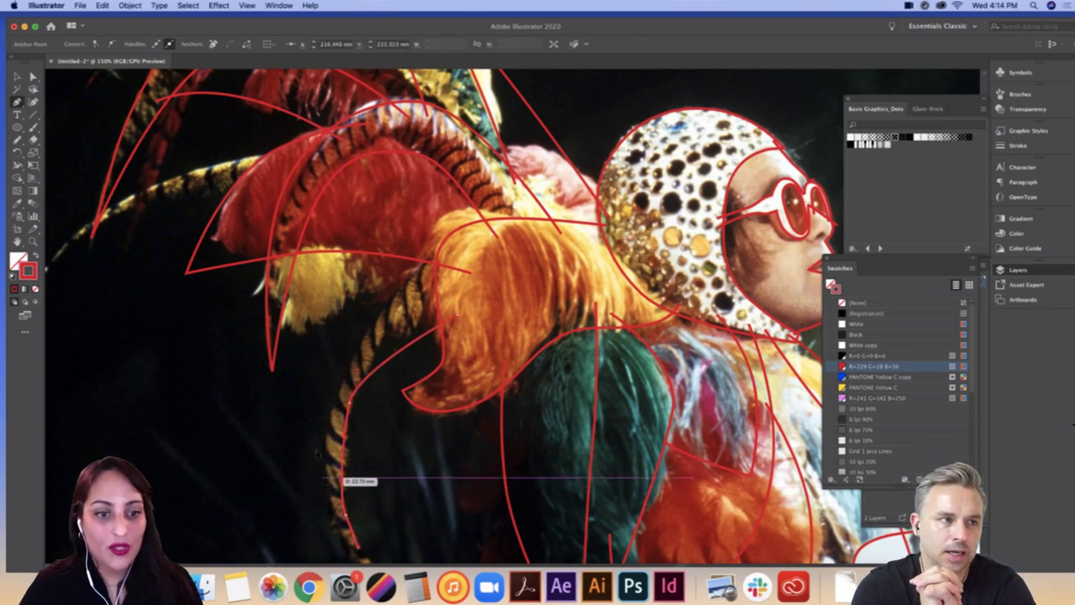
{"action": "left_click_drag", "start_coordinate": [324, 478], "coordinate": [347, 309]}
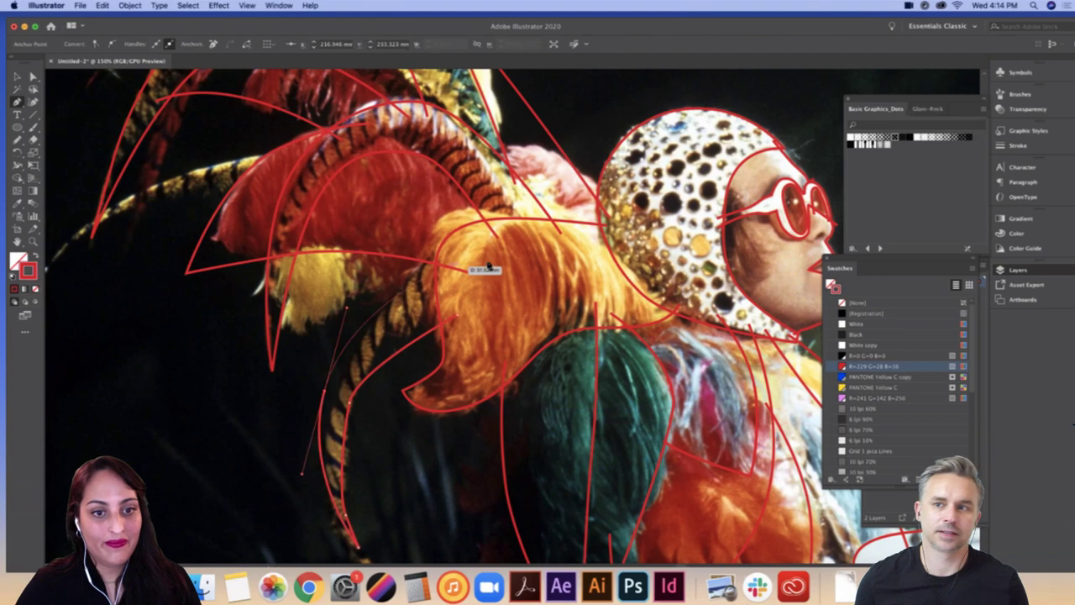
{"action": "left_click", "coordinate": [466, 275]}
{"action": "left_click_drag", "start_coordinate": [472, 280], "coordinate": [476, 307]}
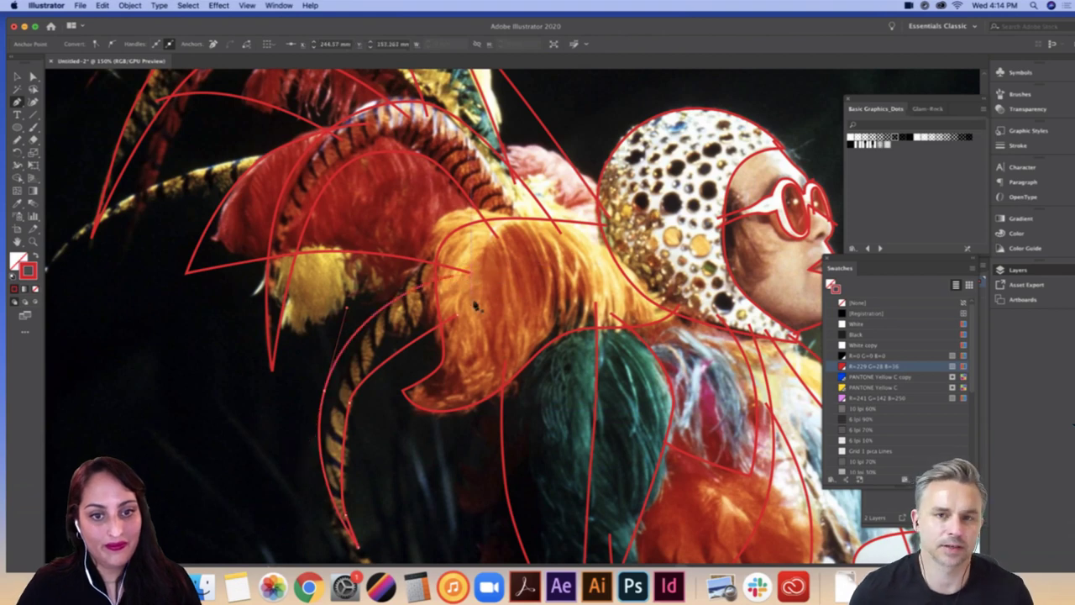
Step: Adjust the drooping striped plume's inner edge and its anchor inside the orange feathers, and deselect the path
{"action": "key", "text": "a"}
{"action": "left_click_drag", "start_coordinate": [350, 403], "coordinate": [365, 386]}
{"action": "left_click_drag", "start_coordinate": [458, 316], "coordinate": [467, 330]}
{"action": "left_click", "coordinate": [492, 326]}
{"action": "scroll", "coordinate": [497, 326], "scroll_direction": "down", "scroll_amount": 2}
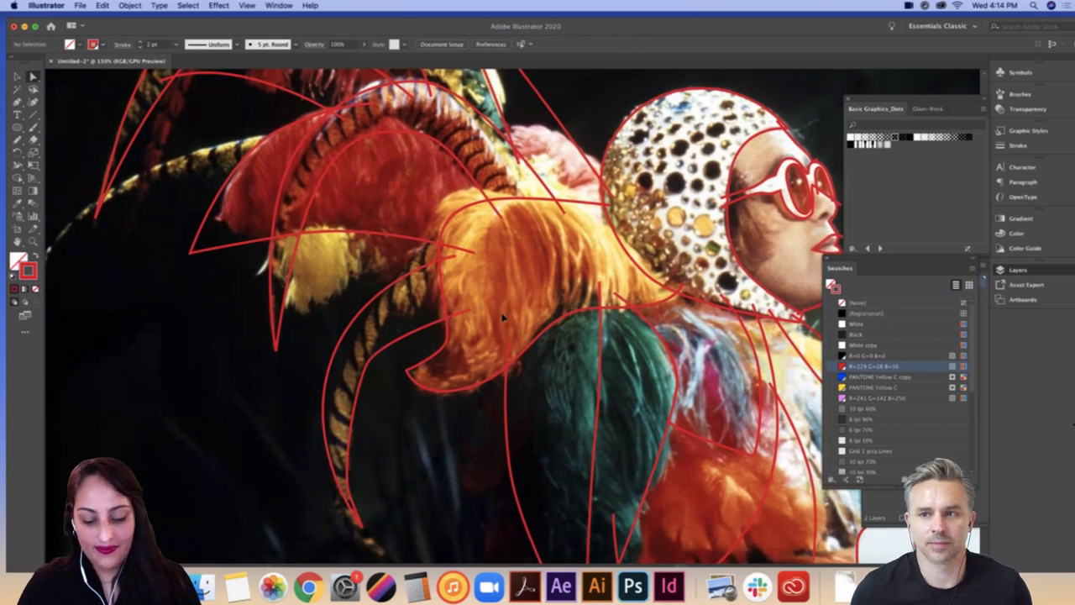
Step: Trace the yellow striped plume beneath the teal plume out to its tip and back along its lower edge, and end the path
{"action": "key", "text": "super+minus"}
{"action": "key", "text": "super+minus"}
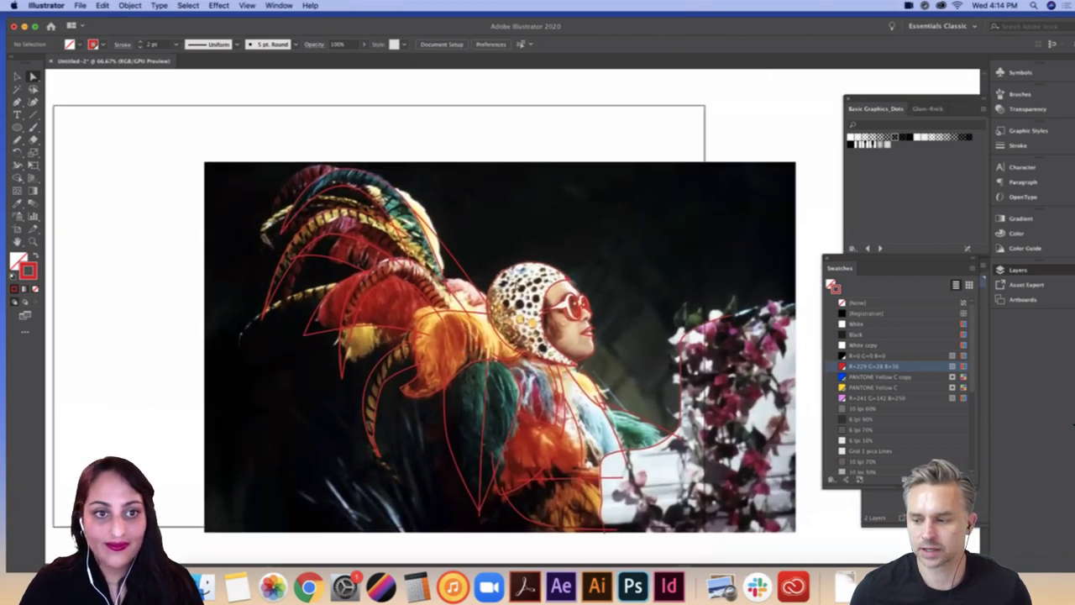
{"action": "scroll", "coordinate": [533, 247], "scroll_direction": "up", "scroll_amount": 5}
{"action": "scroll", "coordinate": [532, 247], "scroll_direction": "left", "scroll_amount": 5}
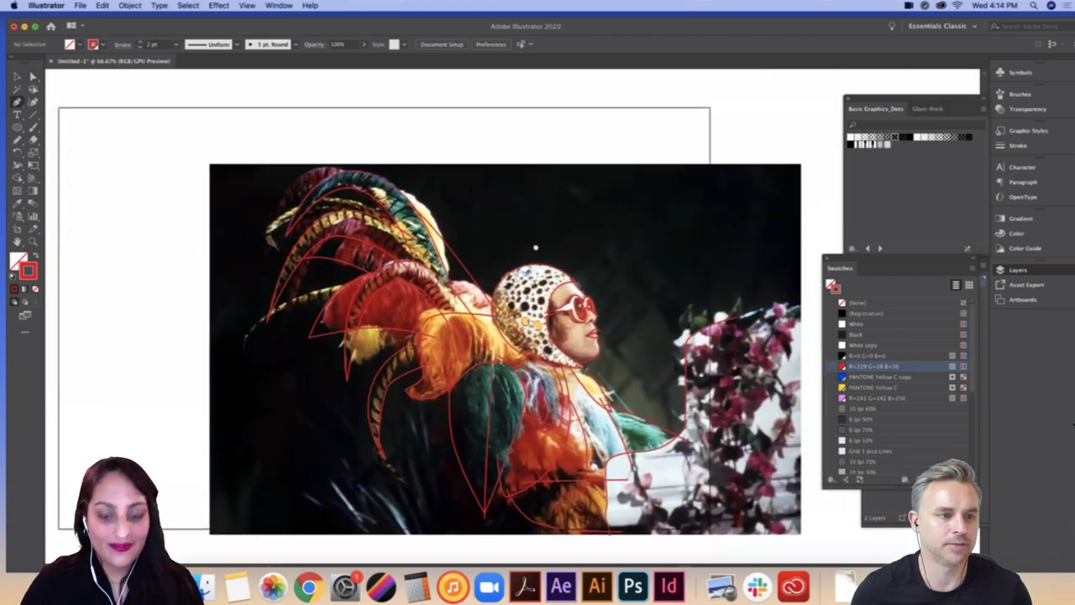
{"action": "key", "text": "super+equal"}
{"action": "key", "text": "super+equal"}
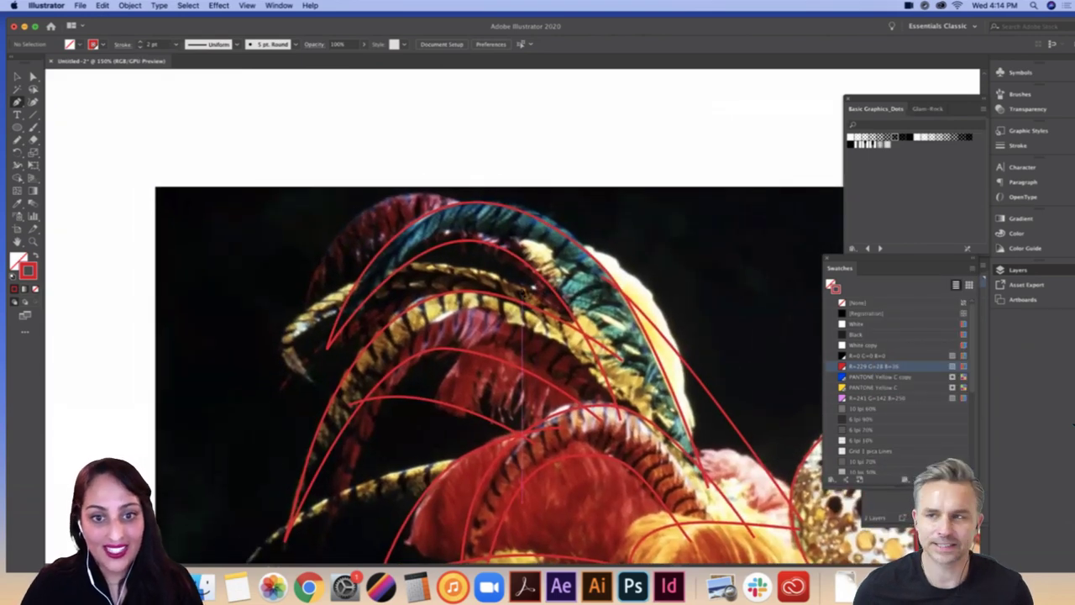
{"action": "left_click", "coordinate": [550, 327]}
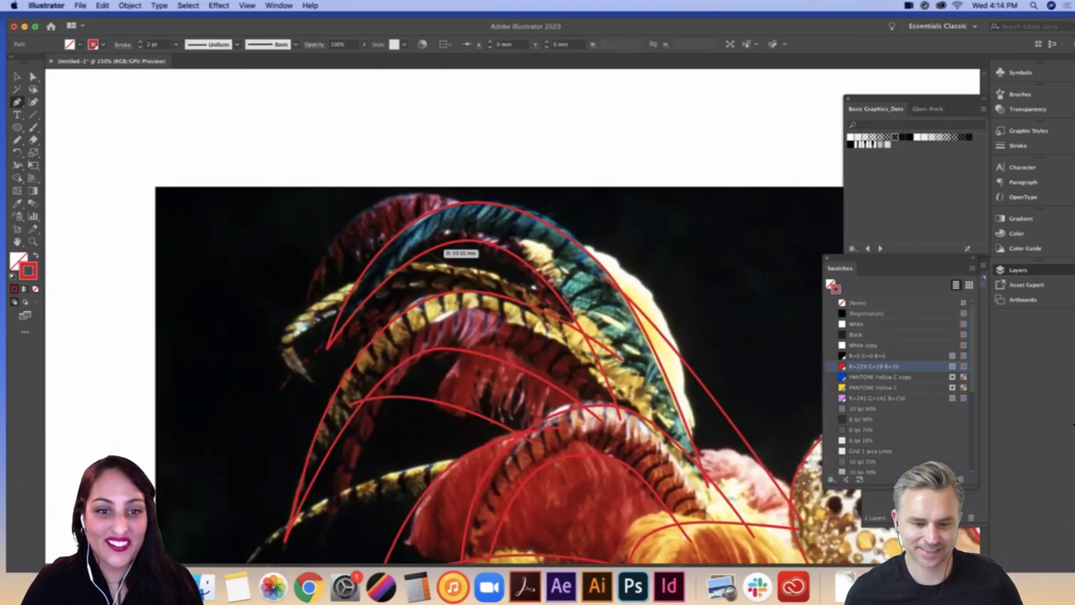
{"action": "left_click_drag", "start_coordinate": [400, 261], "coordinate": [280, 331]}
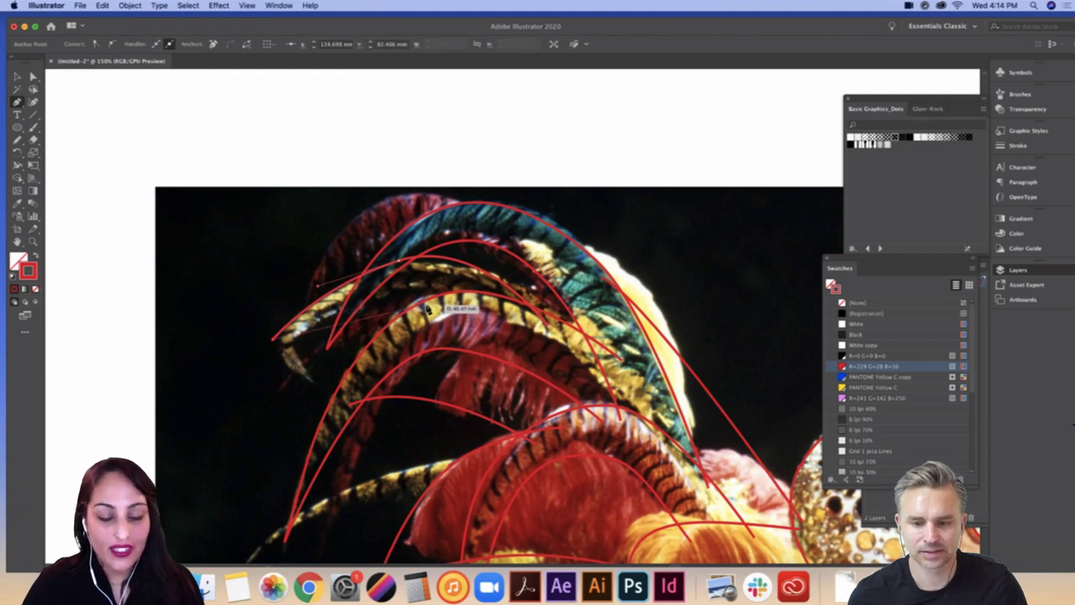
{"action": "left_click_drag", "start_coordinate": [426, 307], "coordinate": [490, 324]}
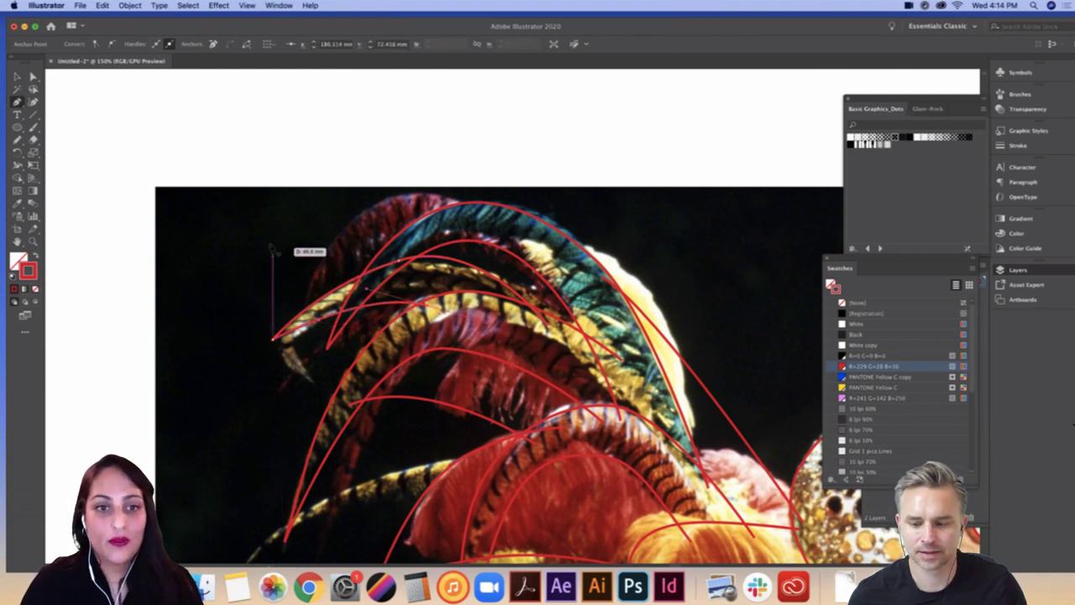
{"action": "left_click_drag", "start_coordinate": [582, 206], "coordinate": [604, 231]}
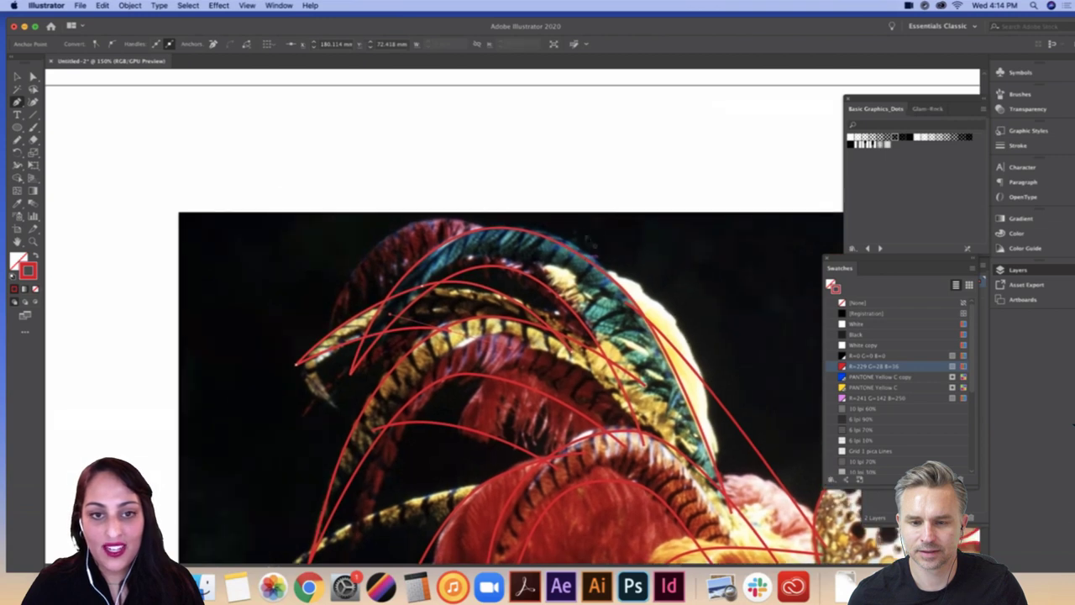
{"action": "key", "text": "Escape"}
Step: Trace the dark red plume's outer edge from its crest behind the teal plume down to the yellow striped plume, and reshape its curve
{"action": "left_click_drag", "start_coordinate": [410, 224], "coordinate": [362, 234]}
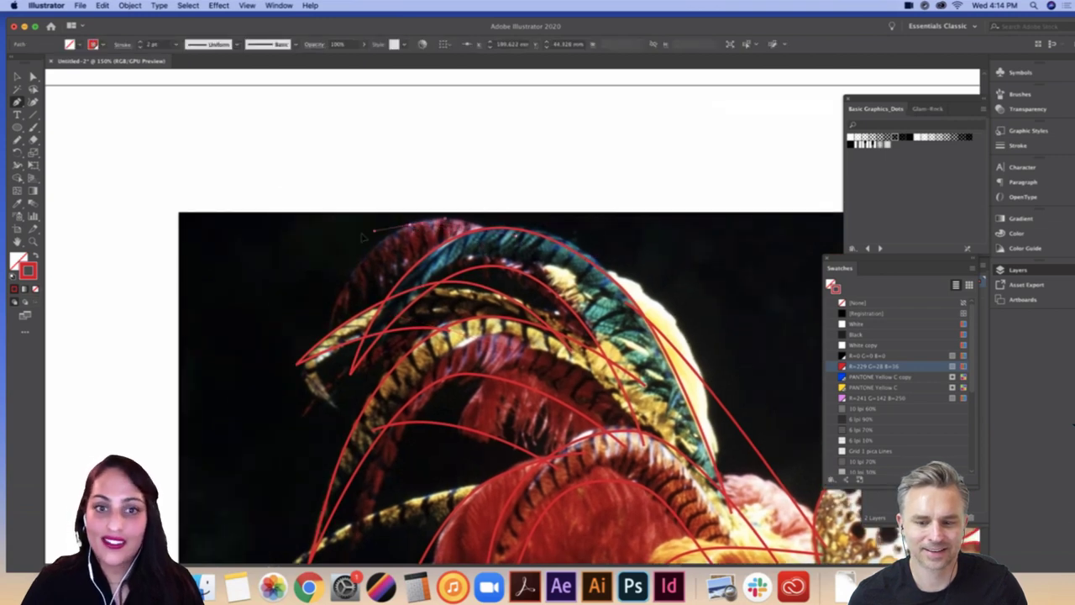
{"action": "left_click", "coordinate": [364, 236]}
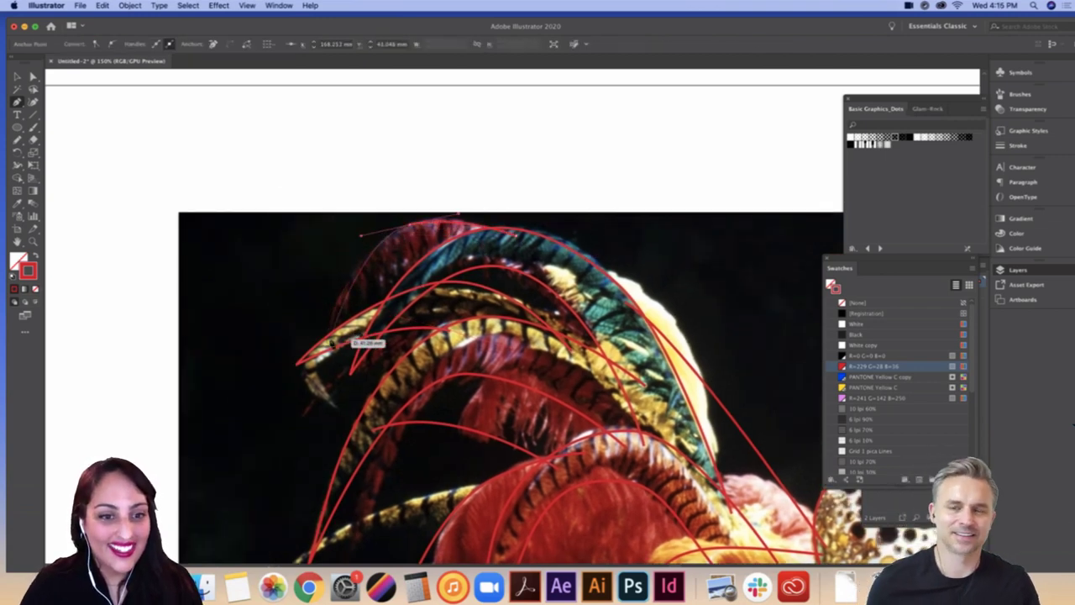
{"action": "left_click", "coordinate": [334, 330]}
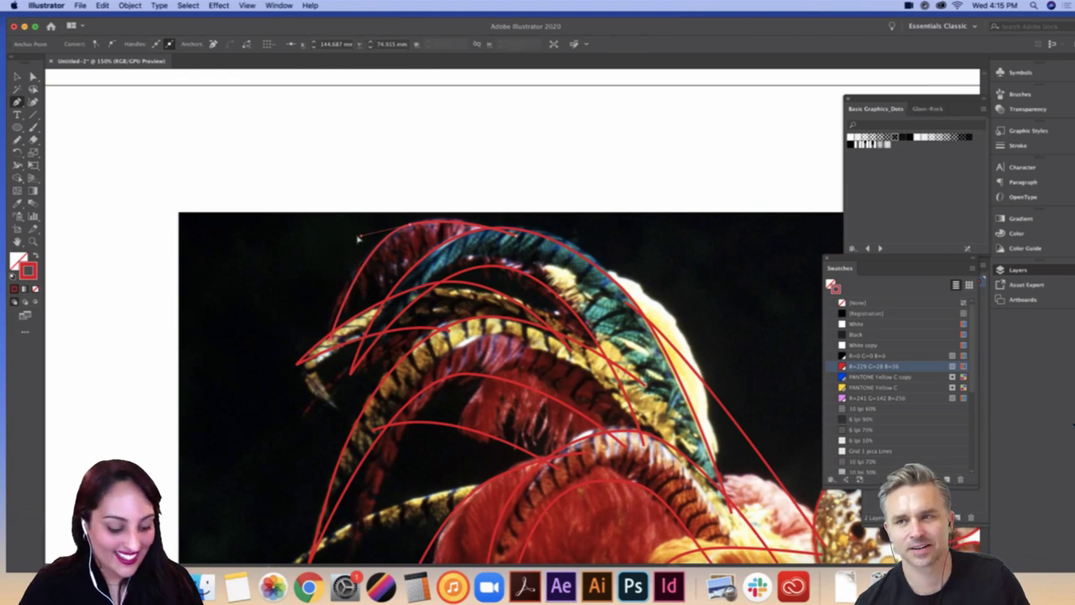
{"action": "key", "text": "a"}
{"action": "left_click_drag", "start_coordinate": [361, 240], "coordinate": [342, 248]}
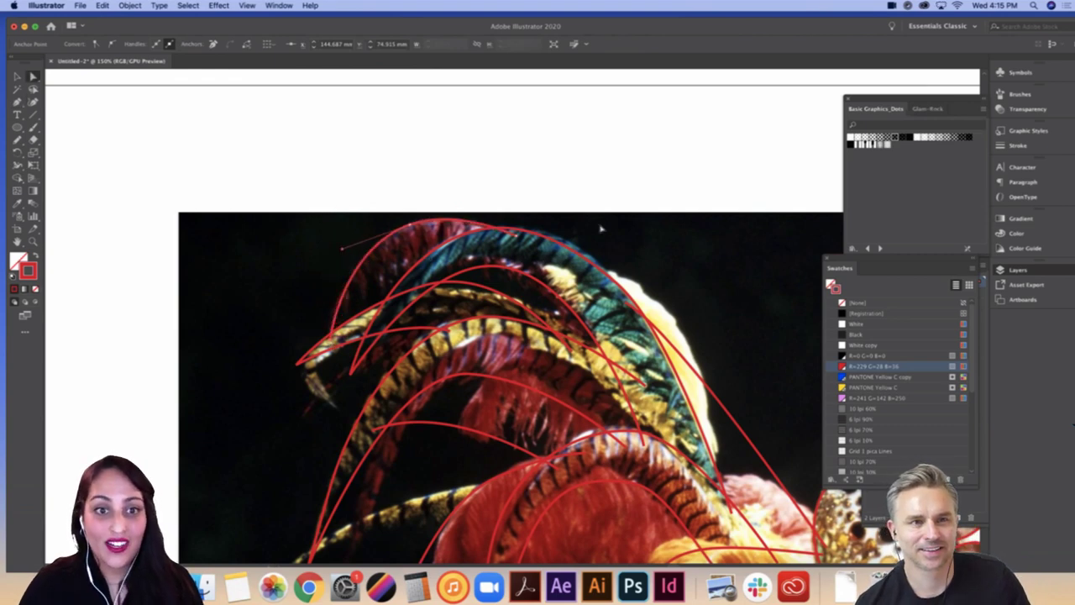
Step: Examine the traced outlines of the plumes, hood and shoulder feathers across the photo, with the paths deselected
{"action": "left_click_drag", "start_coordinate": [680, 251], "coordinate": [465, 159]}
{"action": "key", "text": "super+minus"}
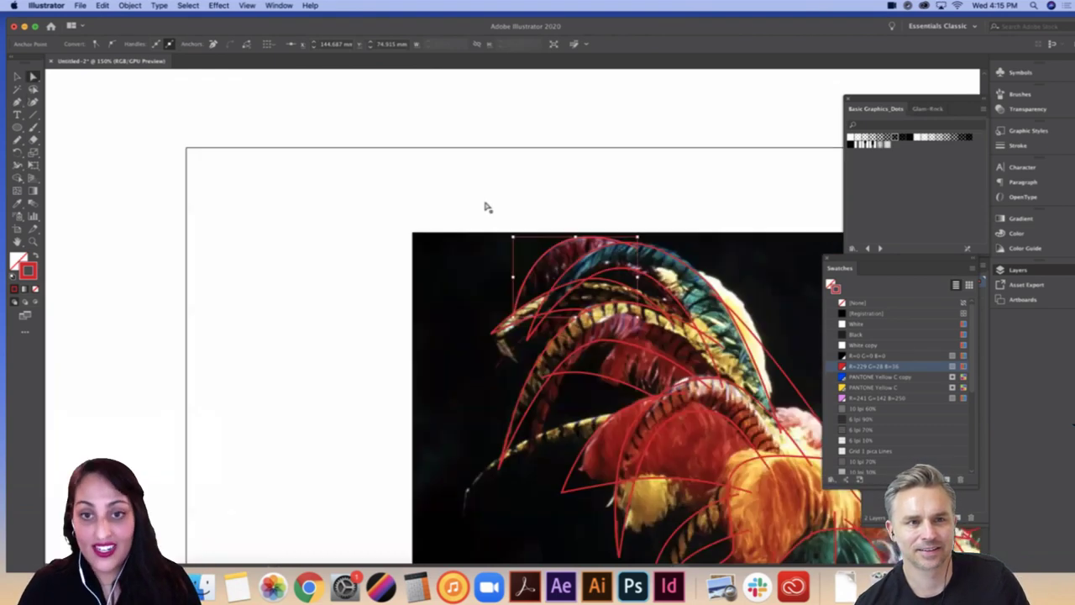
{"action": "left_click_drag", "start_coordinate": [721, 328], "coordinate": [389, 214]}
{"action": "scroll", "coordinate": [444, 336], "scroll_direction": "up", "scroll_amount": 1}
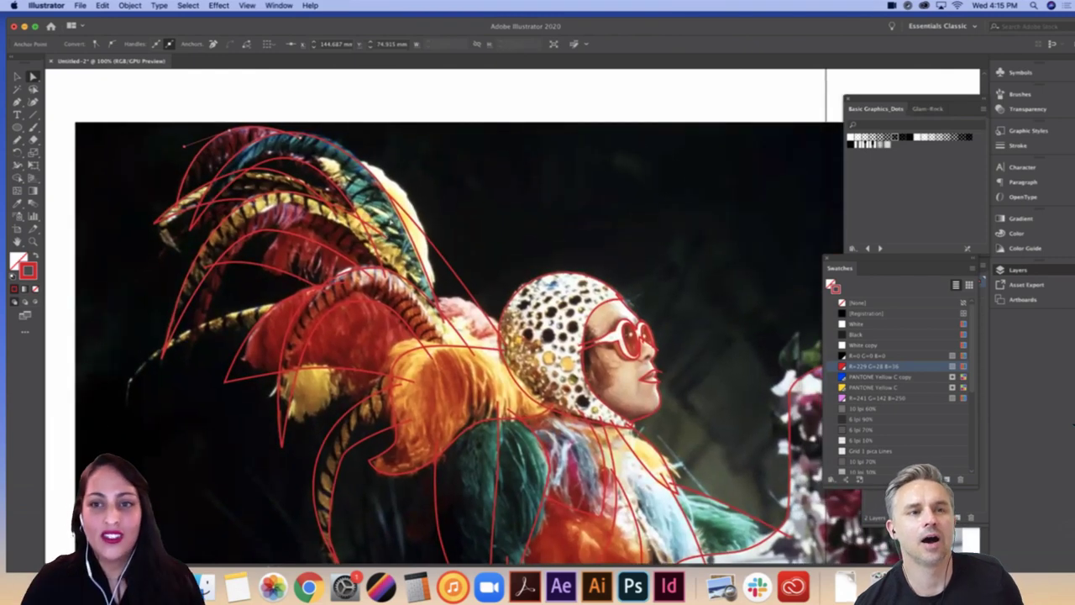
{"action": "left_click_drag", "start_coordinate": [566, 237], "coordinate": [567, 191]}
{"action": "left_click", "coordinate": [508, 270]}
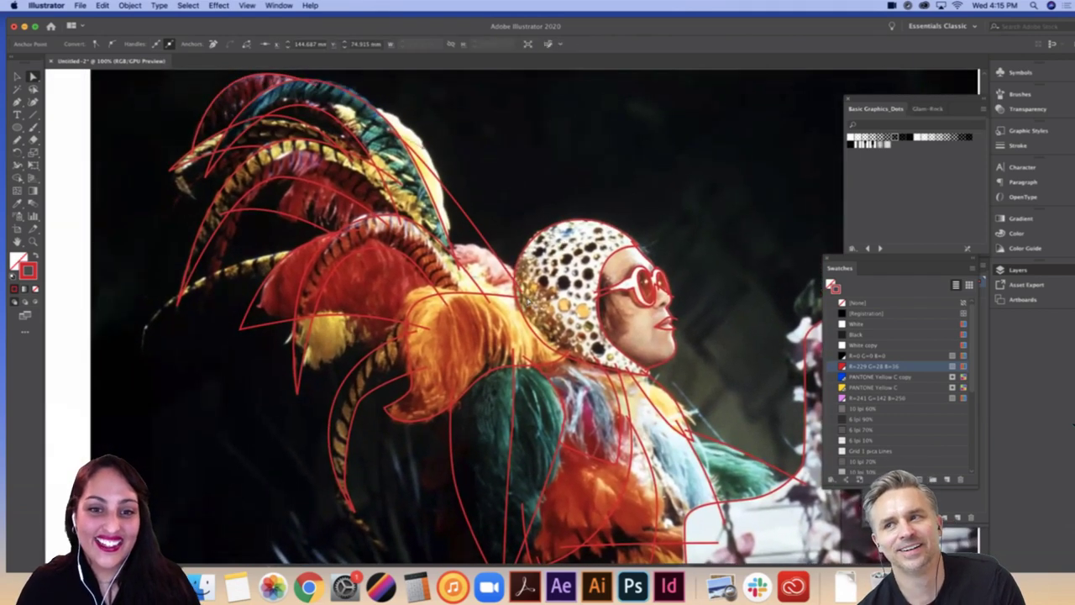
{"action": "left_click", "coordinate": [531, 306]}
{"action": "left_click_drag", "start_coordinate": [532, 304], "coordinate": [532, 305]}
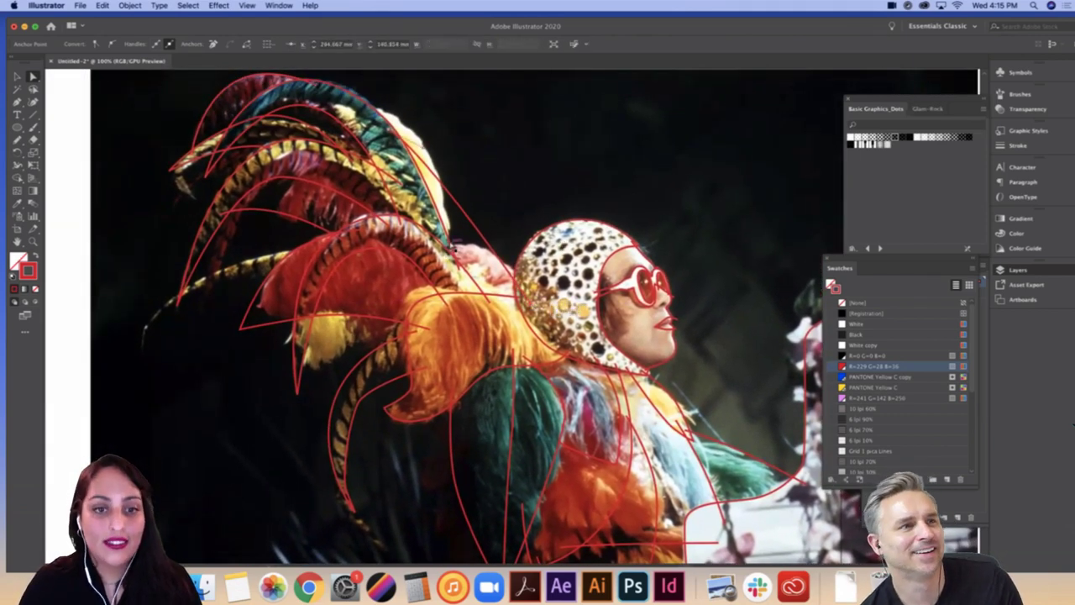
{"action": "left_click", "coordinate": [531, 192]}
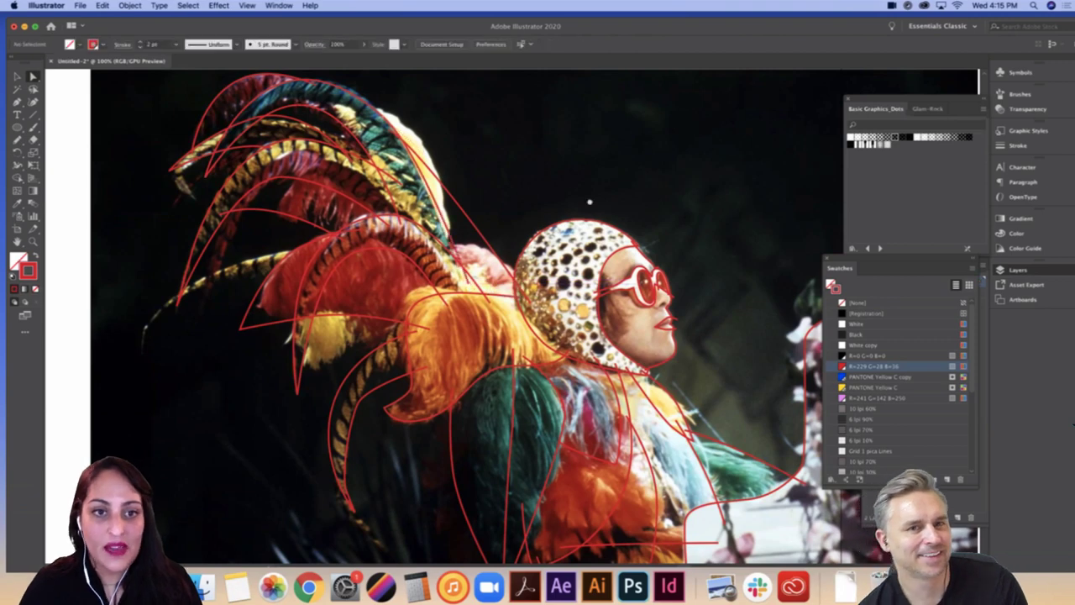
{"action": "scroll", "coordinate": [590, 202], "scroll_direction": "left", "scroll_amount": 3}
{"action": "scroll", "coordinate": [589, 202], "scroll_direction": "up", "scroll_amount": 1}
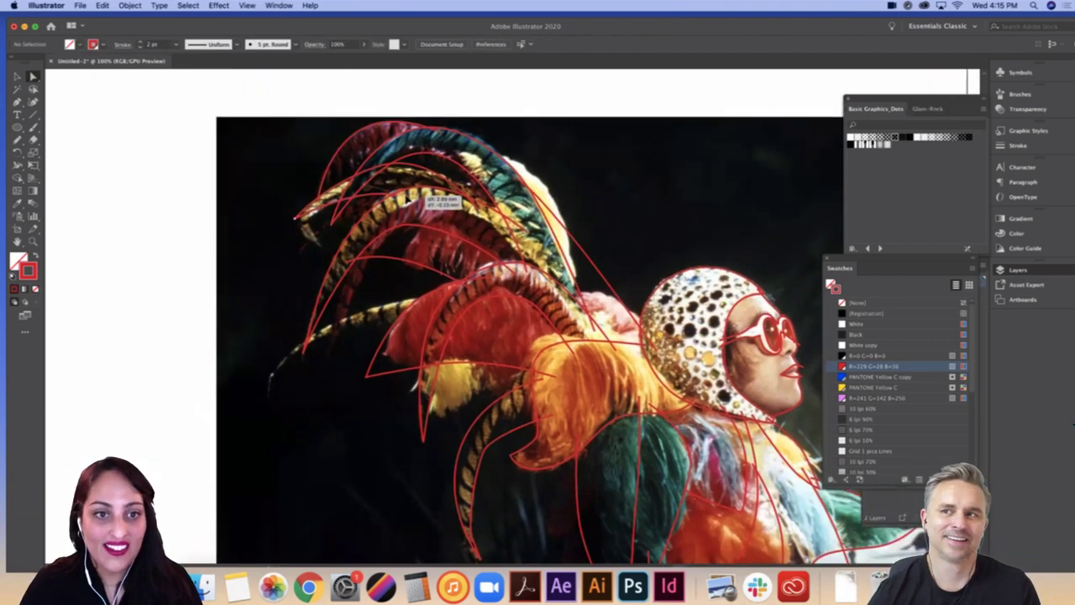
{"action": "scroll", "coordinate": [571, 151], "scroll_direction": "down", "scroll_amount": 2}
{"action": "scroll", "coordinate": [571, 151], "scroll_direction": "right", "scroll_amount": 3}
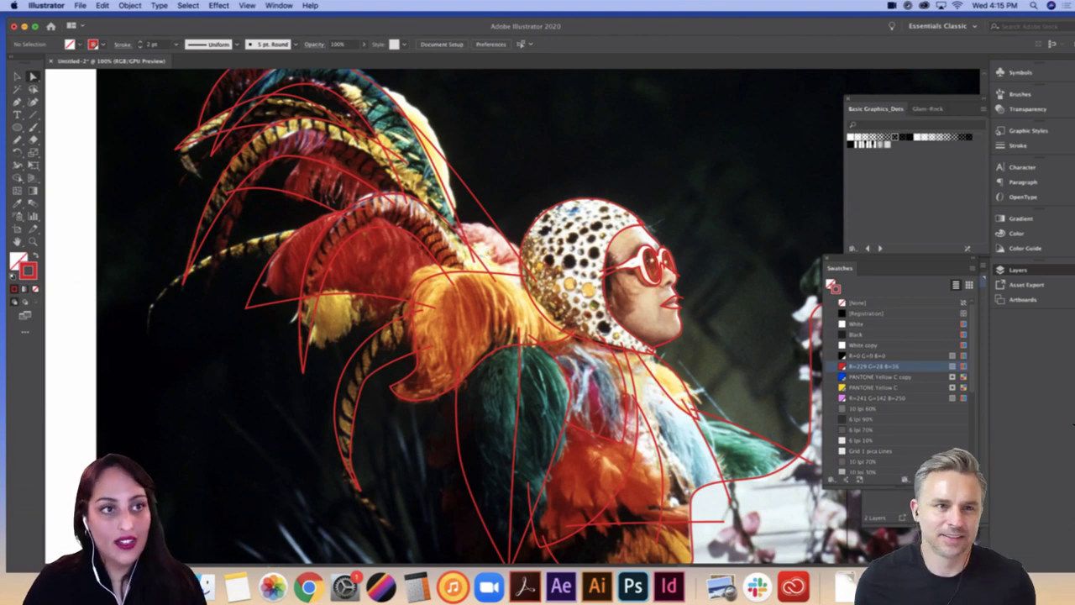
Step: Save the document to the Desktop as Glam Rock.ai in Adobe Illustrator format, using the Illustrator 2020 version options
{"action": "left_click", "coordinate": [80, 5]}
{"action": "left_click", "coordinate": [117, 97]}
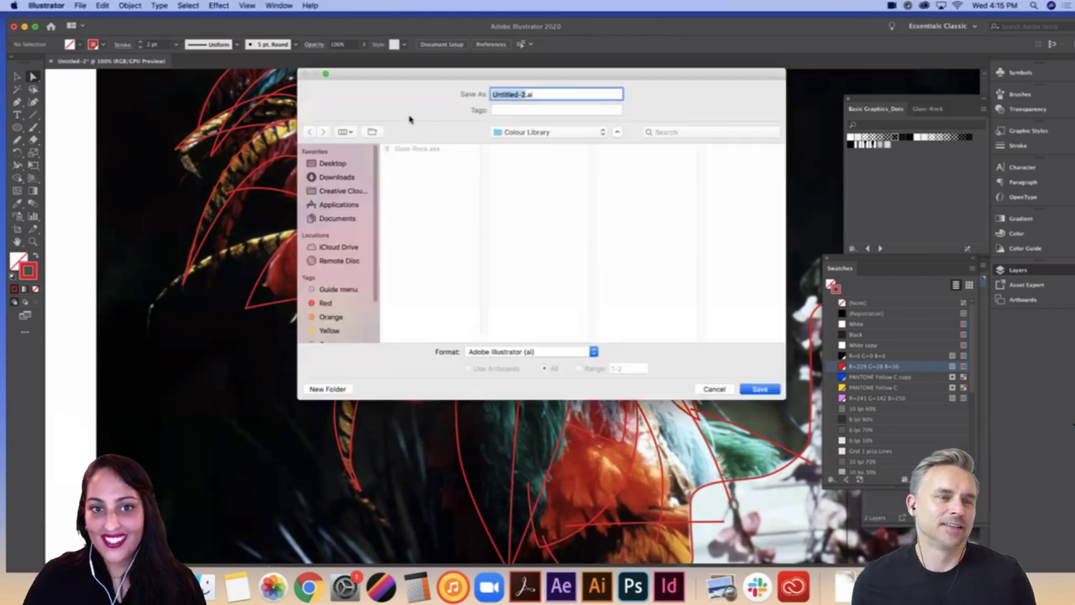
{"action": "left_click", "coordinate": [332, 163]}
{"action": "type", "text": "Glam Rock"}
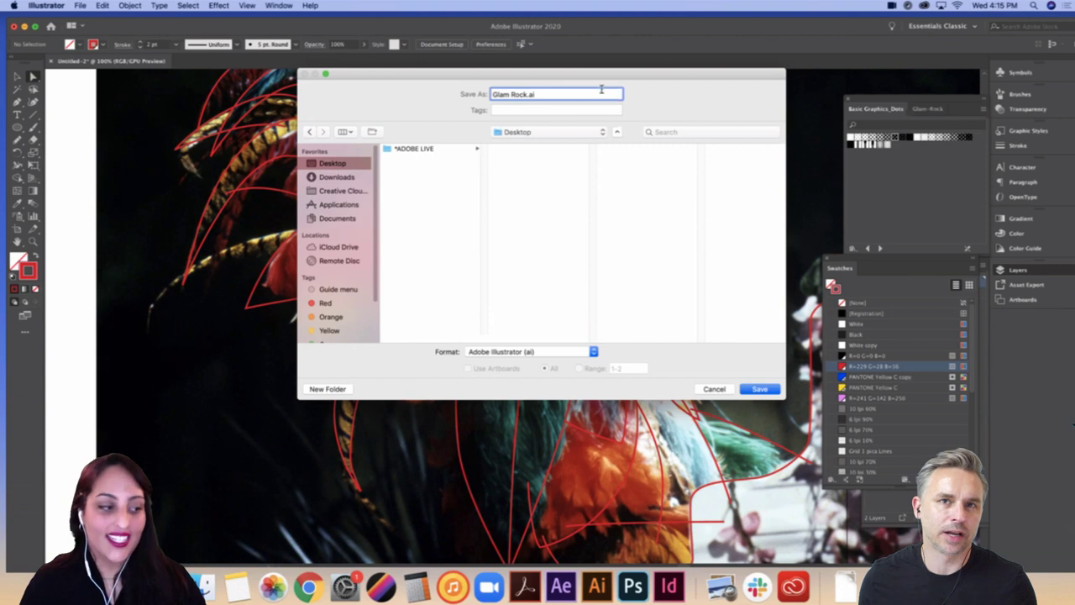
{"action": "left_click", "coordinate": [760, 390]}
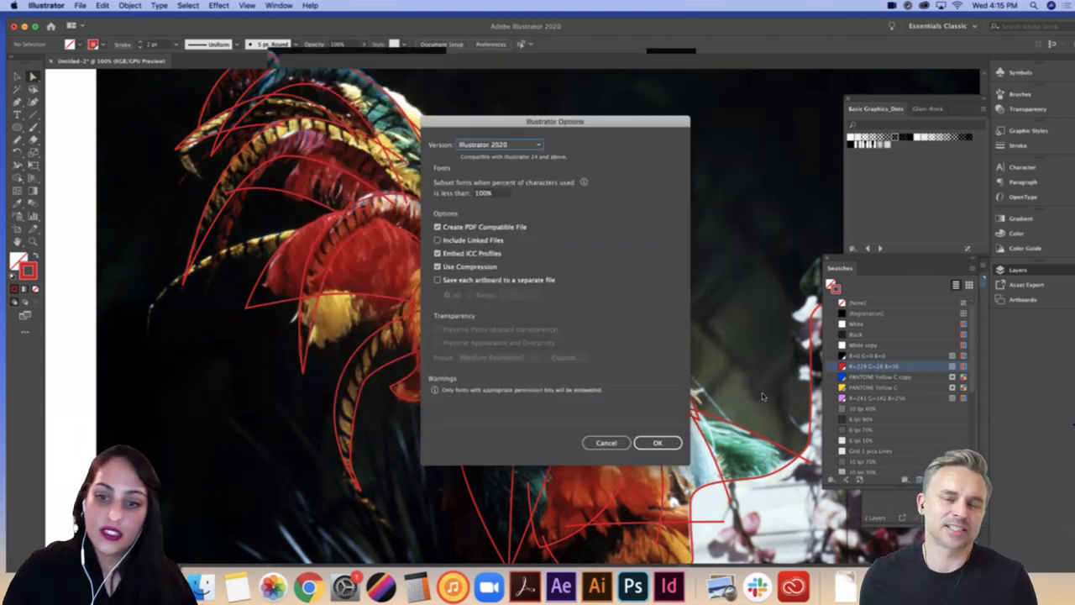
{"action": "left_click", "coordinate": [657, 445]}
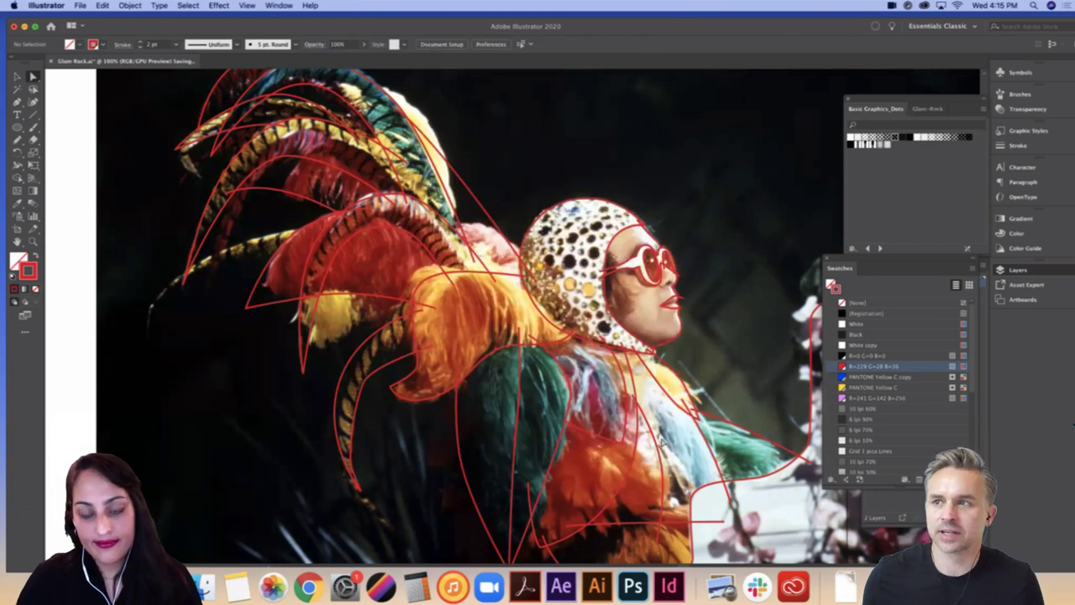
Step: Try to select all the traced outlines across the photo with a marquee, and clear the selection
{"action": "left_click_drag", "start_coordinate": [707, 350], "coordinate": [765, 385]}
{"action": "key", "text": "super+minus"}
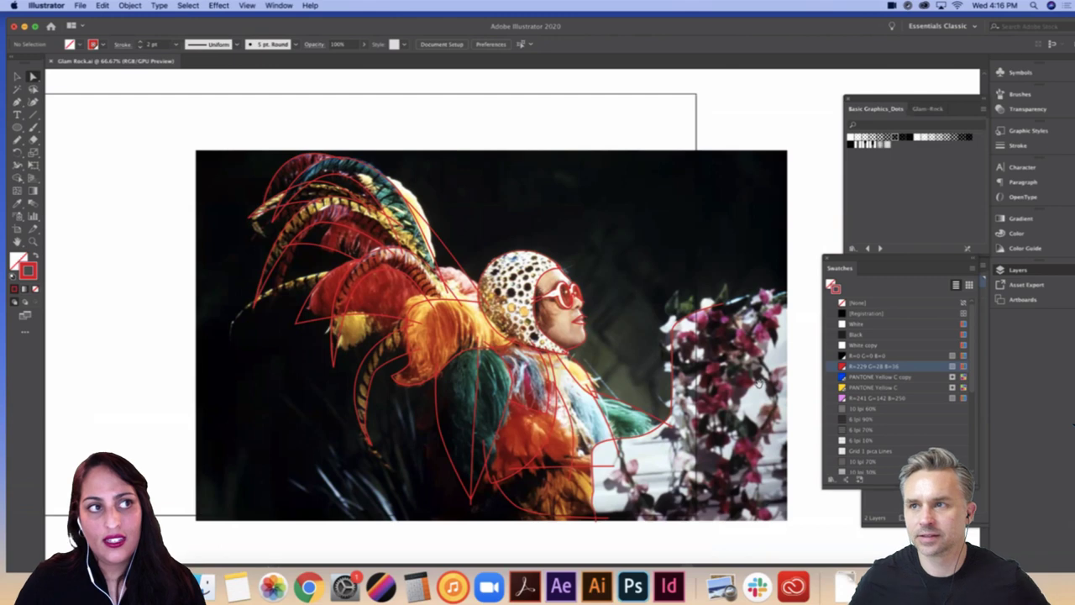
{"action": "left_click_drag", "start_coordinate": [759, 383], "coordinate": [733, 392]}
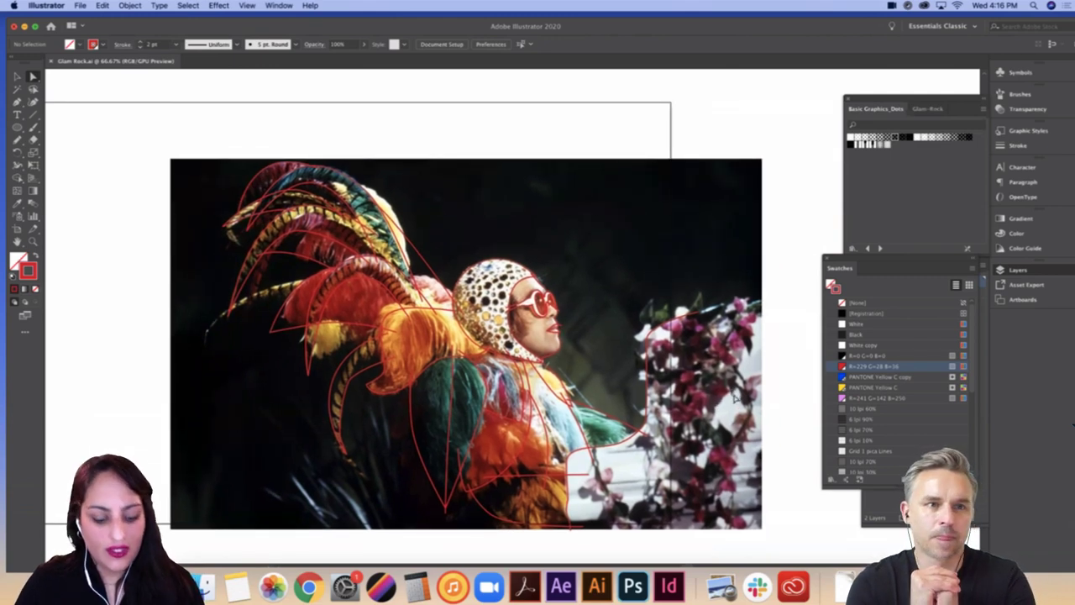
{"action": "key", "text": "p"}
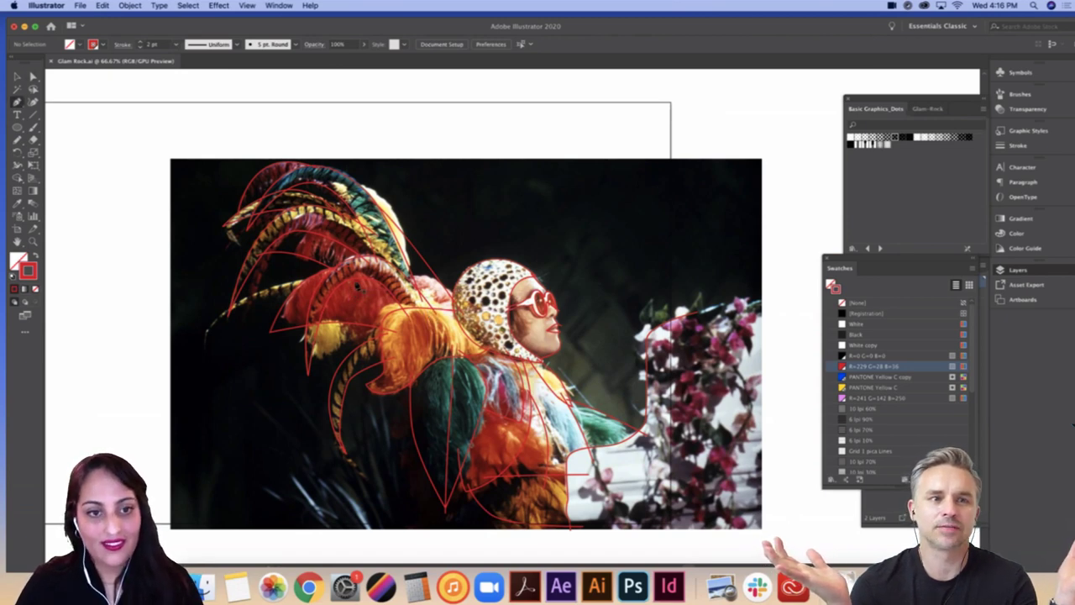
{"action": "key", "text": "v"}
{"action": "left_click_drag", "start_coordinate": [180, 126], "coordinate": [779, 544]}
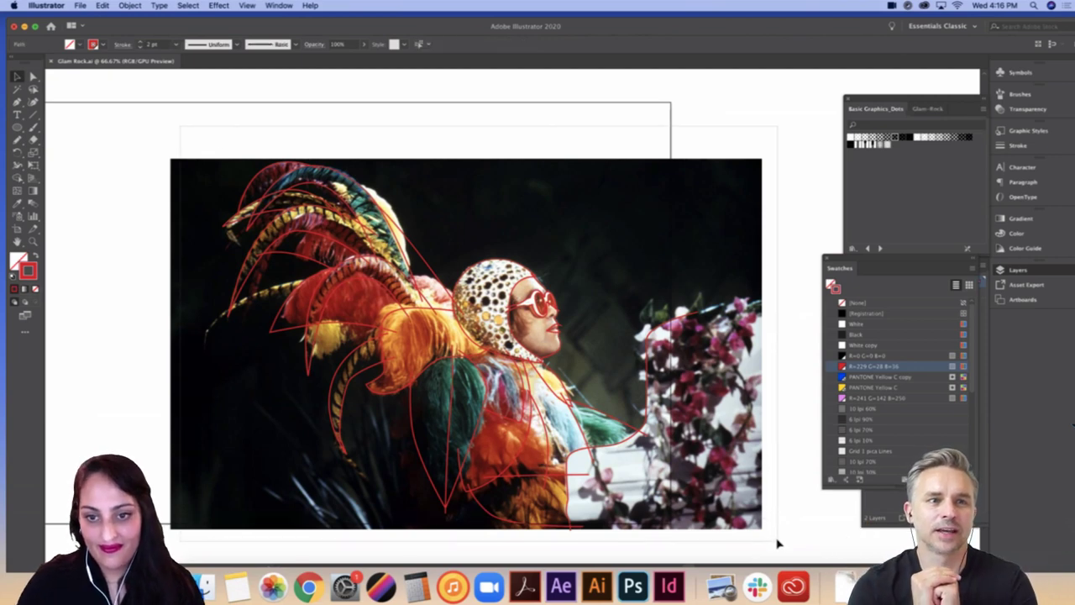
{"action": "left_click", "coordinate": [672, 509]}
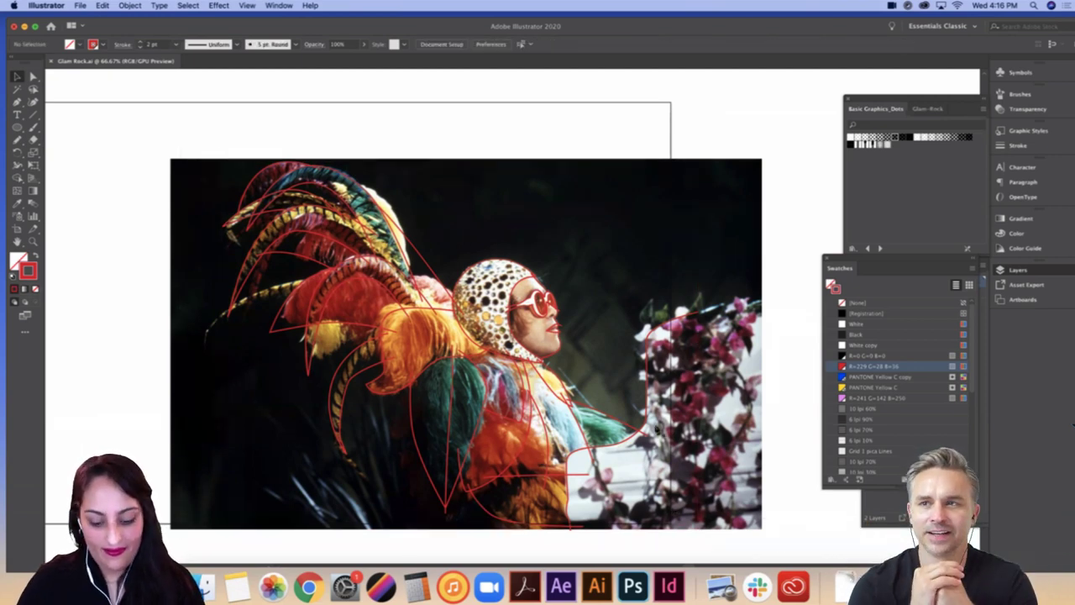
Step: Extend the bench outline with straight segments down through the flowers and along the photo's lower edge to beneath the figure
{"action": "key", "text": "p"}
{"action": "left_click", "coordinate": [670, 303]}
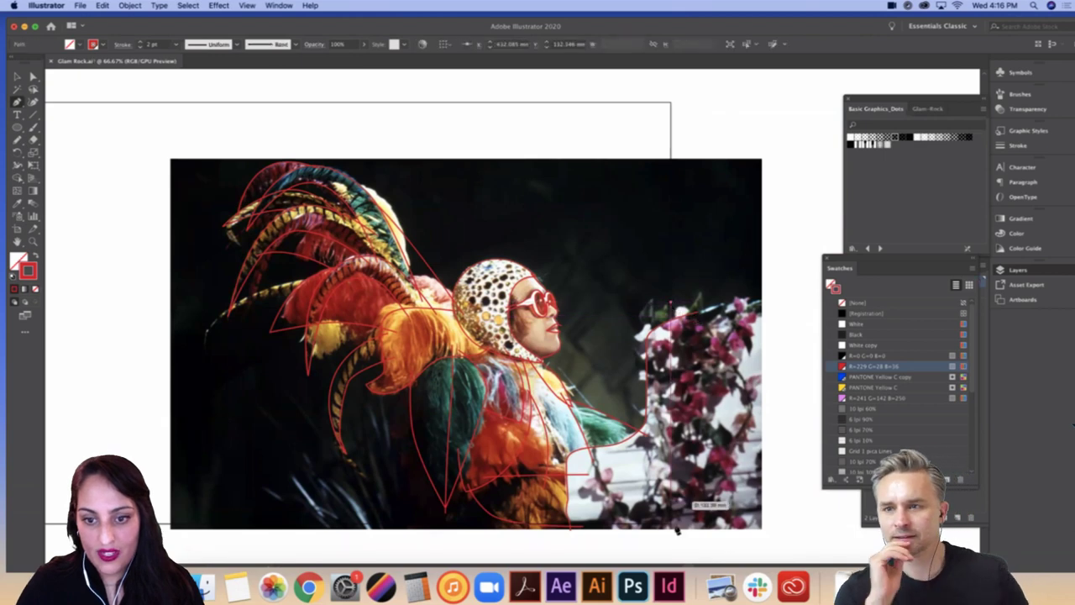
{"action": "left_click", "coordinate": [670, 528]}
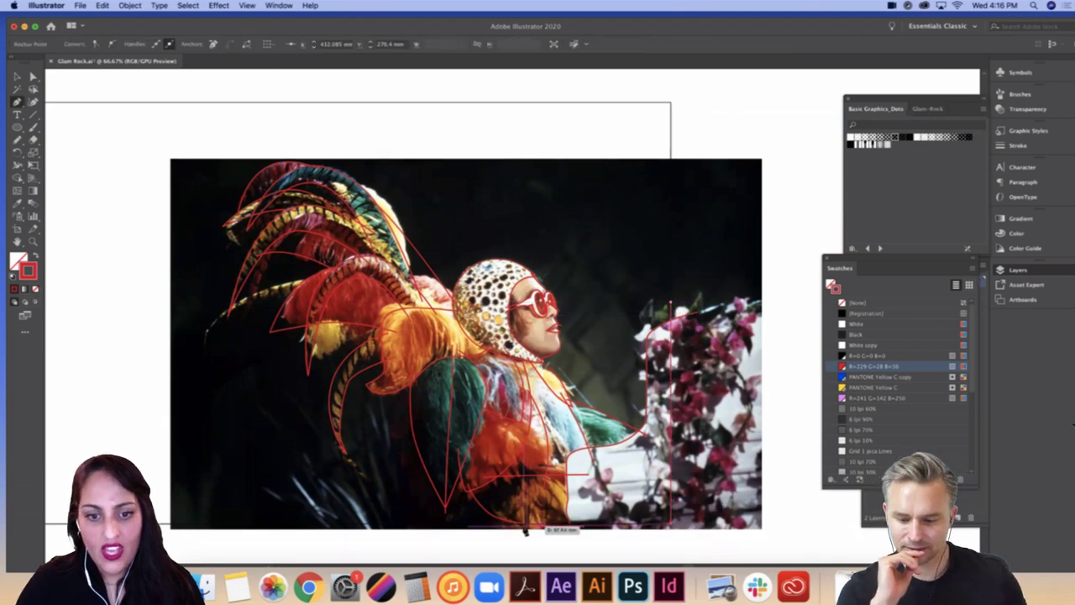
{"action": "left_click", "coordinate": [484, 529]}
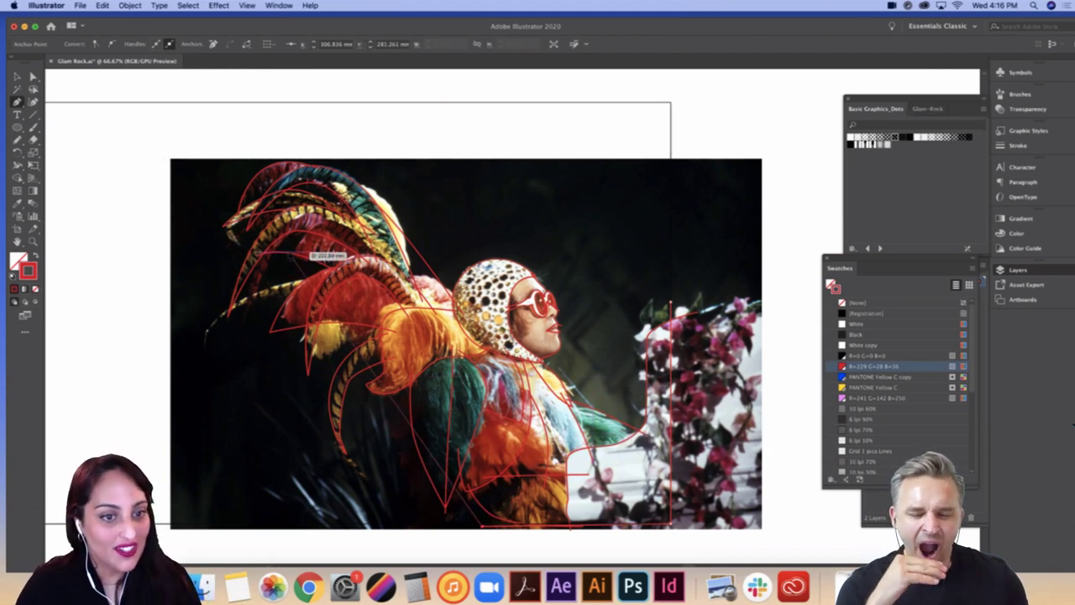
Step: Select all the traced outlines and fill the hood with PANTONE Yellow C using the Shape Builder tool
{"action": "key", "text": "v"}
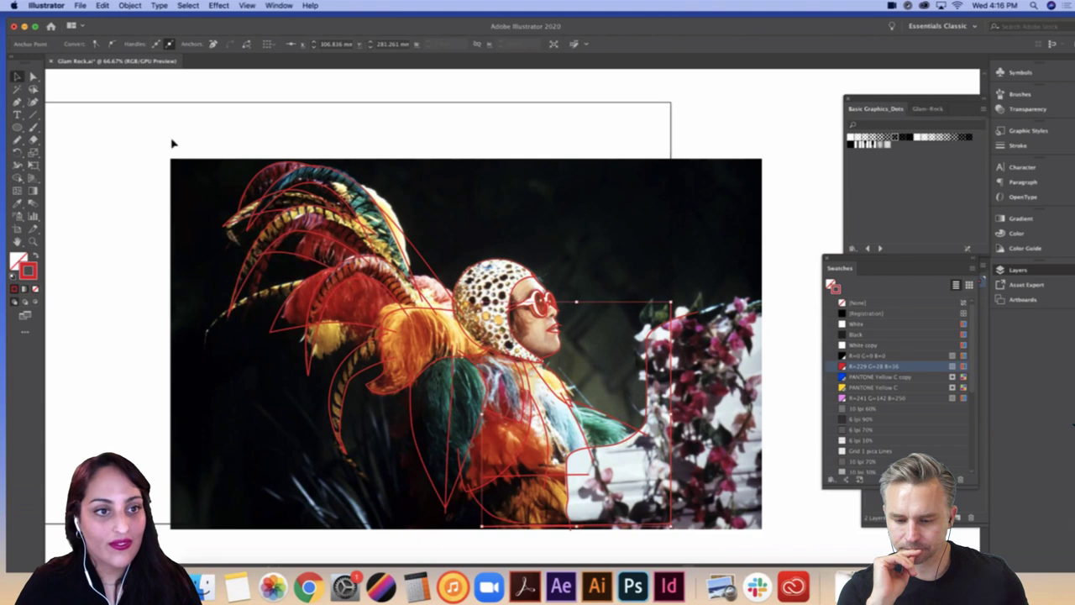
{"action": "mouse_move", "coordinate": [171, 143]}
{"action": "left_mouse_down"}
{"action": "mouse_move", "coordinate": [783, 523]}
{"action": "mouse_move", "coordinate": [771, 538]}
{"action": "mouse_move", "coordinate": [765, 531]}
{"action": "left_mouse_up"}
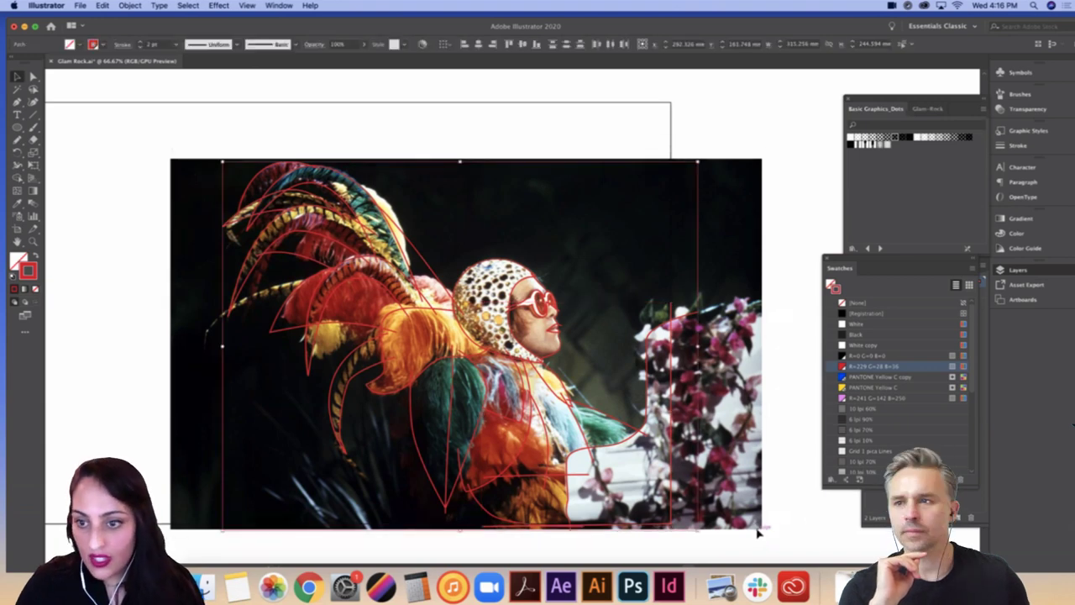
{"action": "key", "text": "shift+m"}
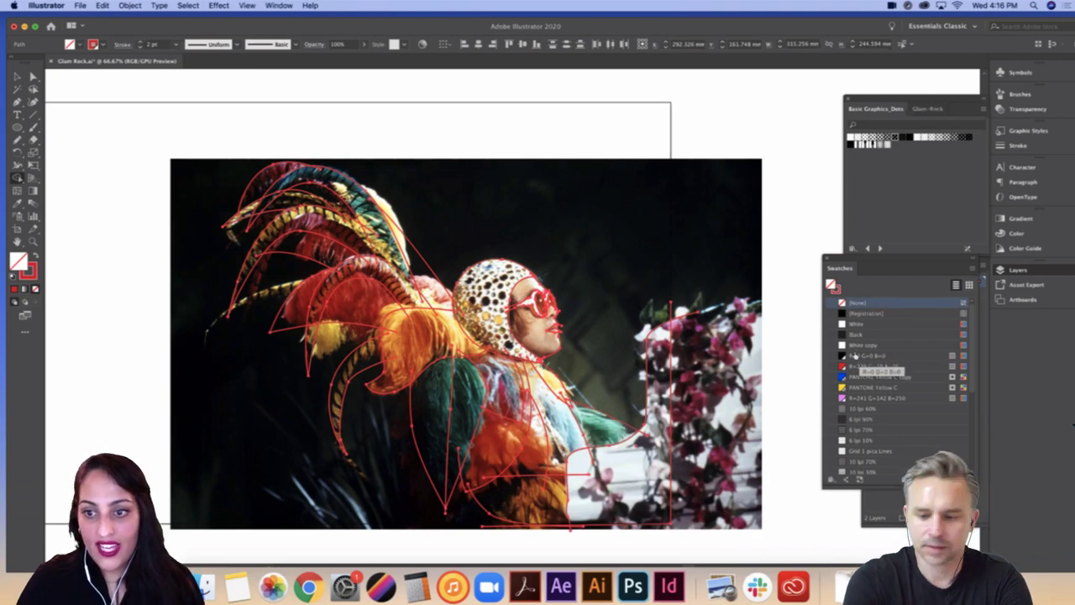
{"action": "left_click", "coordinate": [873, 387]}
{"action": "left_click", "coordinate": [494, 327]}
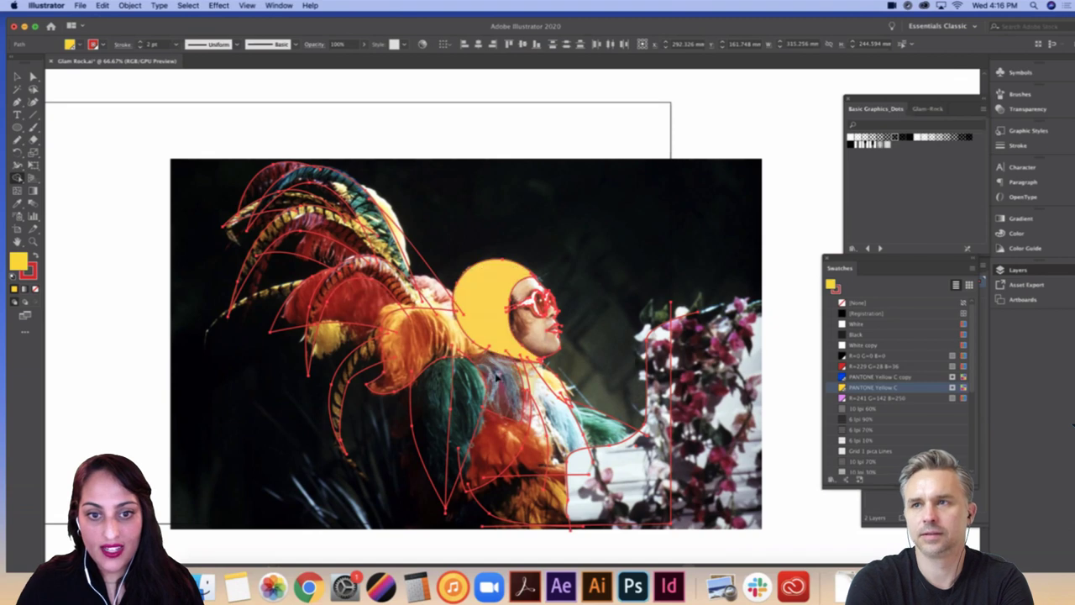
Step: Fill the face areas below and above the sunglasses with the White copy swatch
{"action": "left_click", "coordinate": [861, 344]}
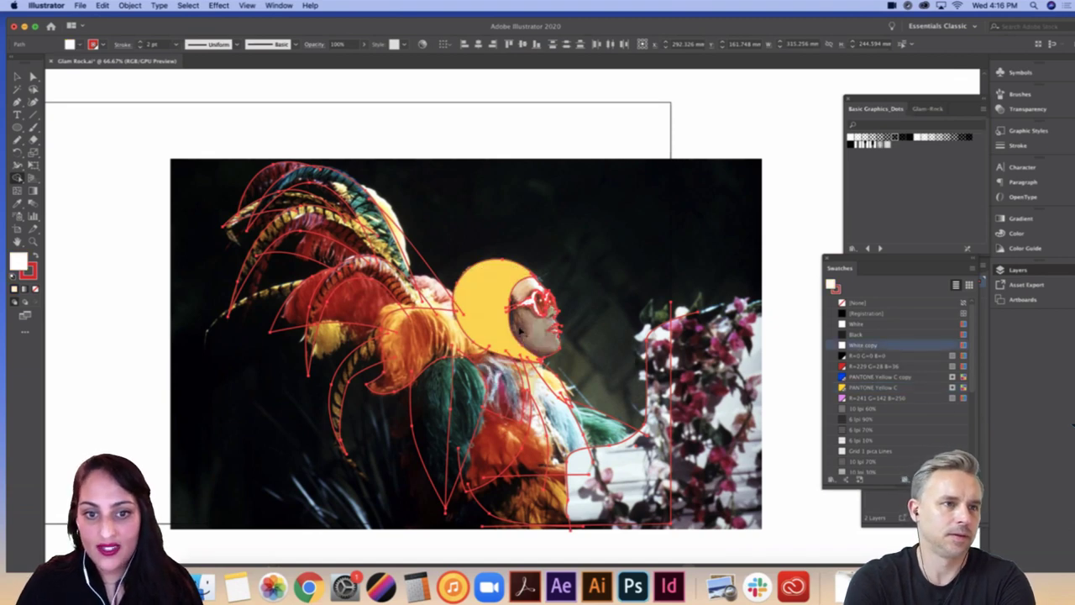
{"action": "left_click", "coordinate": [521, 340]}
{"action": "left_click", "coordinate": [865, 389]}
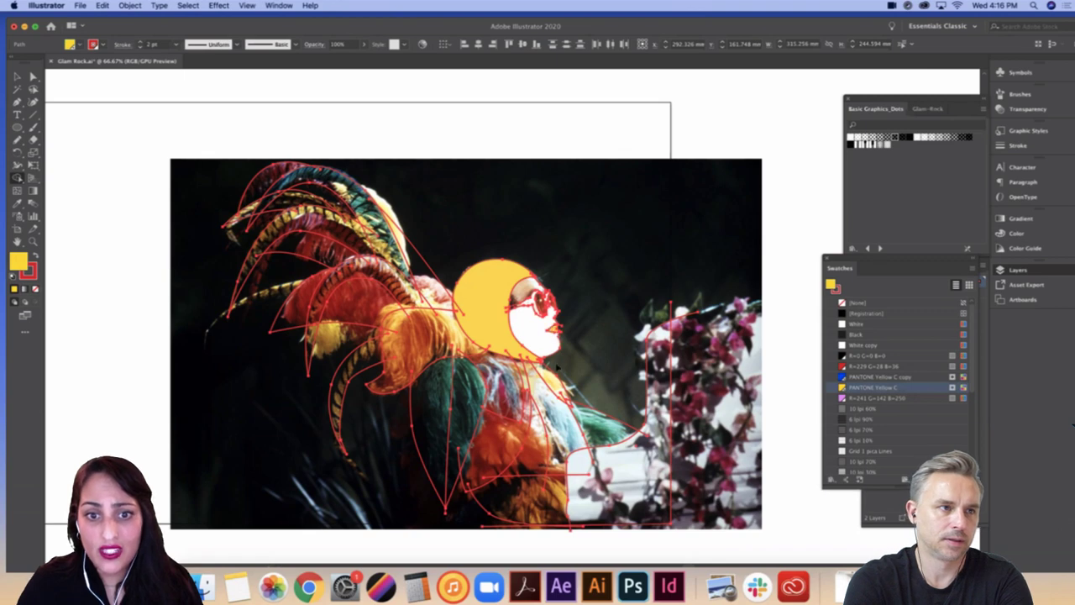
{"action": "left_click", "coordinate": [847, 345]}
{"action": "left_click", "coordinate": [524, 293]}
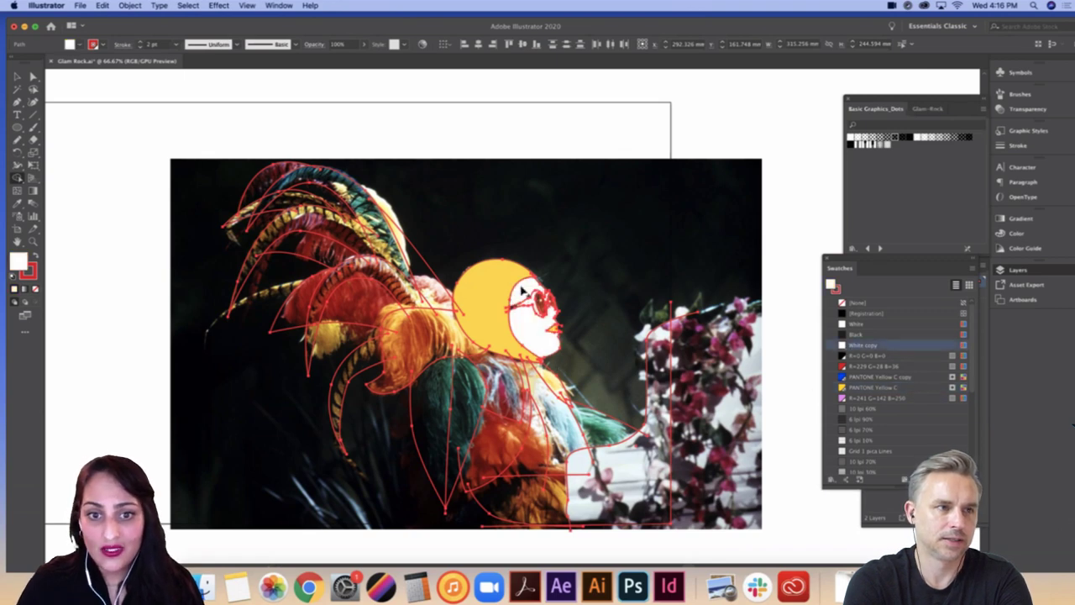
Step: Fill the sunglasses frame with blue PANTONE Yellow C copy and both lenses with pink R=241 G=142 B=250
{"action": "key", "text": "super+="}
{"action": "key", "text": "super+equal"}
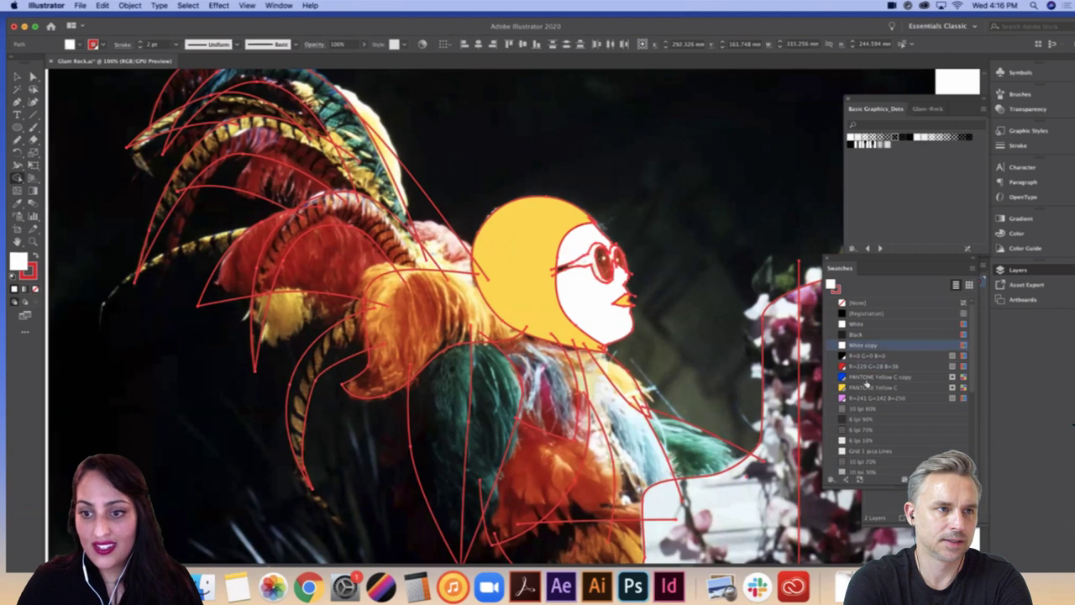
{"action": "left_click", "coordinate": [874, 376]}
{"action": "left_click", "coordinate": [591, 265]}
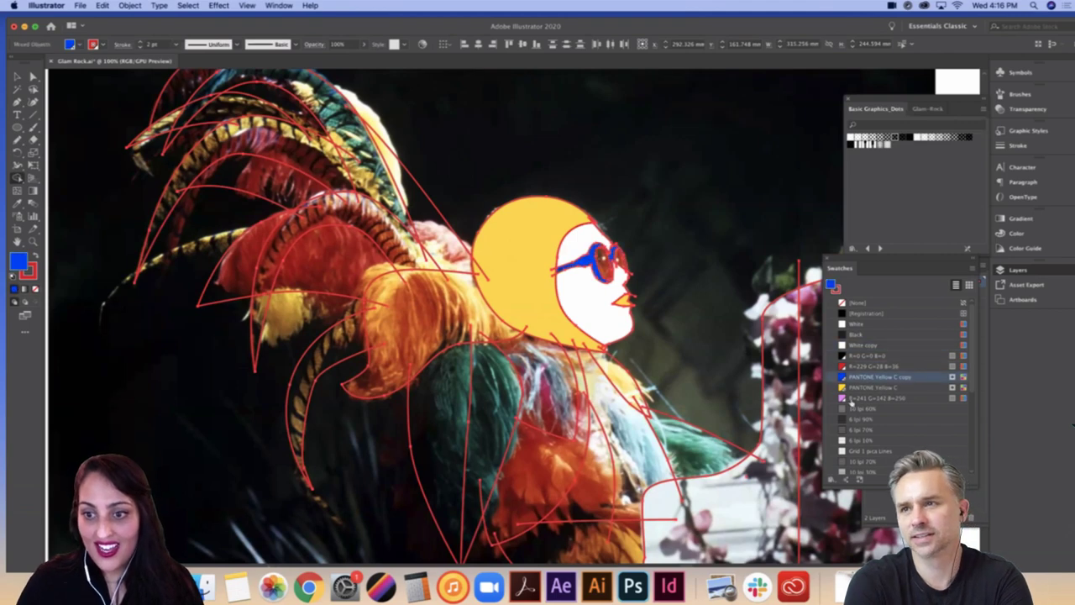
{"action": "left_click", "coordinate": [849, 398]}
{"action": "left_click", "coordinate": [603, 261]}
{"action": "left_click", "coordinate": [625, 264]}
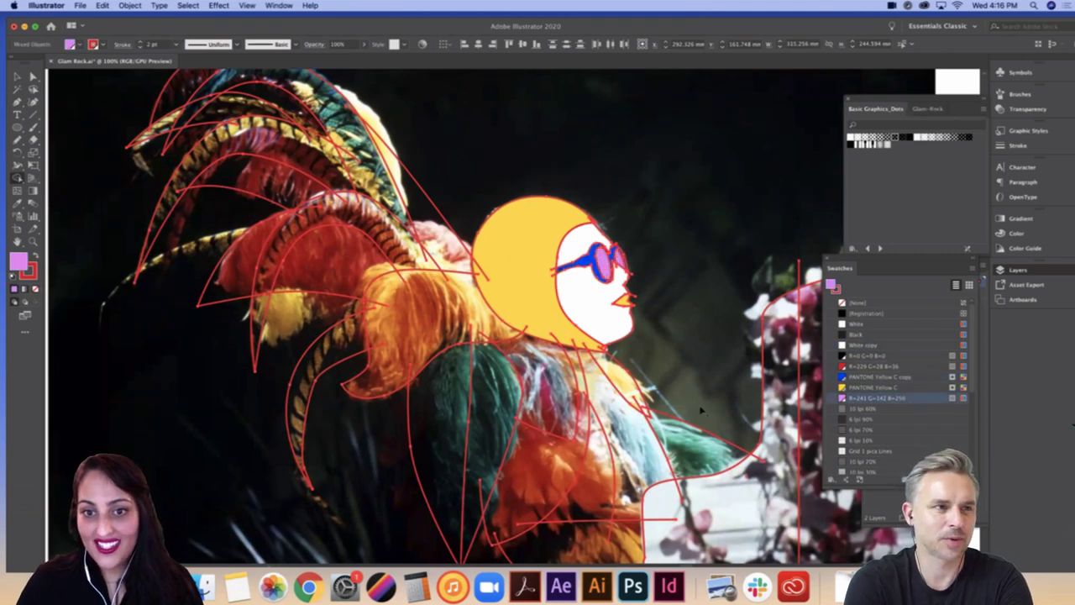
Step: Fill the front of the torso with red R=229 G=28 B=36 and the bench with black R=0 G=0 B=0
{"action": "scroll", "coordinate": [701, 410], "scroll_direction": "down", "scroll_amount": 3}
{"action": "scroll", "coordinate": [702, 410], "scroll_direction": "right", "scroll_amount": 2}
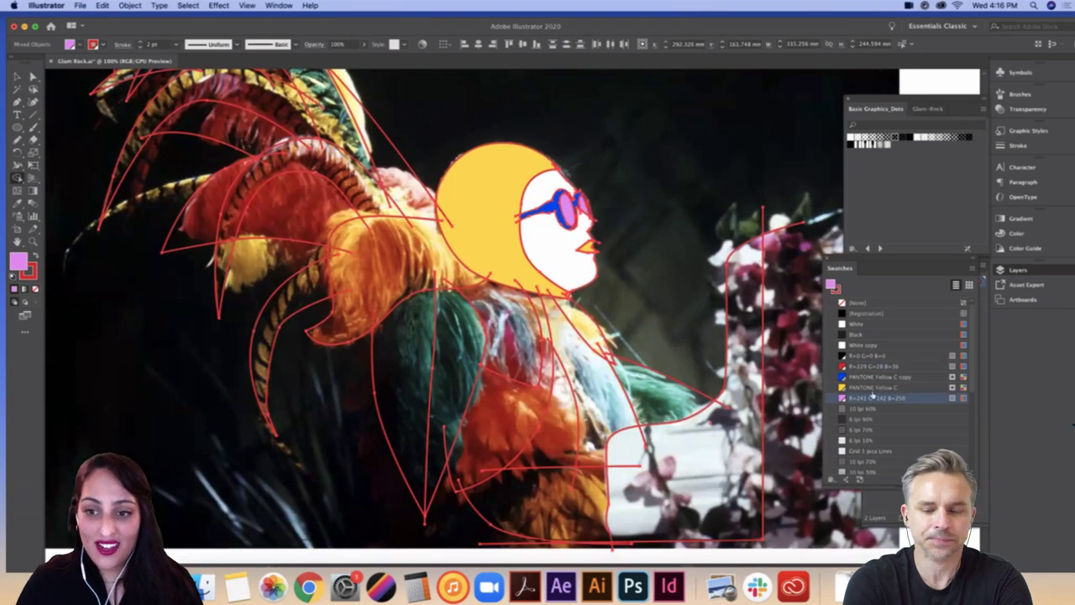
{"action": "left_click", "coordinate": [865, 367]}
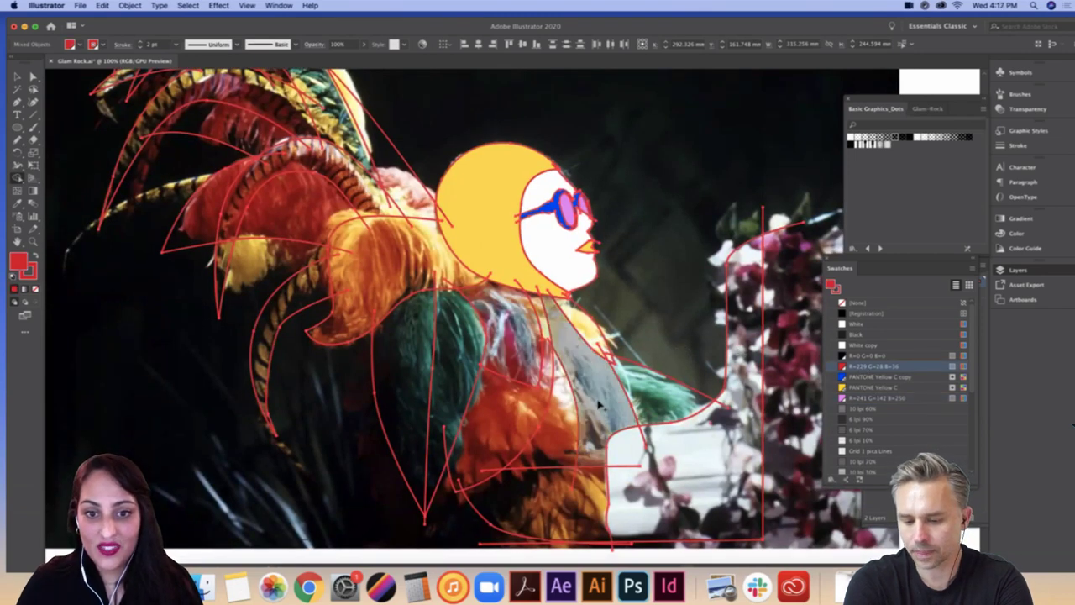
{"action": "left_click", "coordinate": [632, 435]}
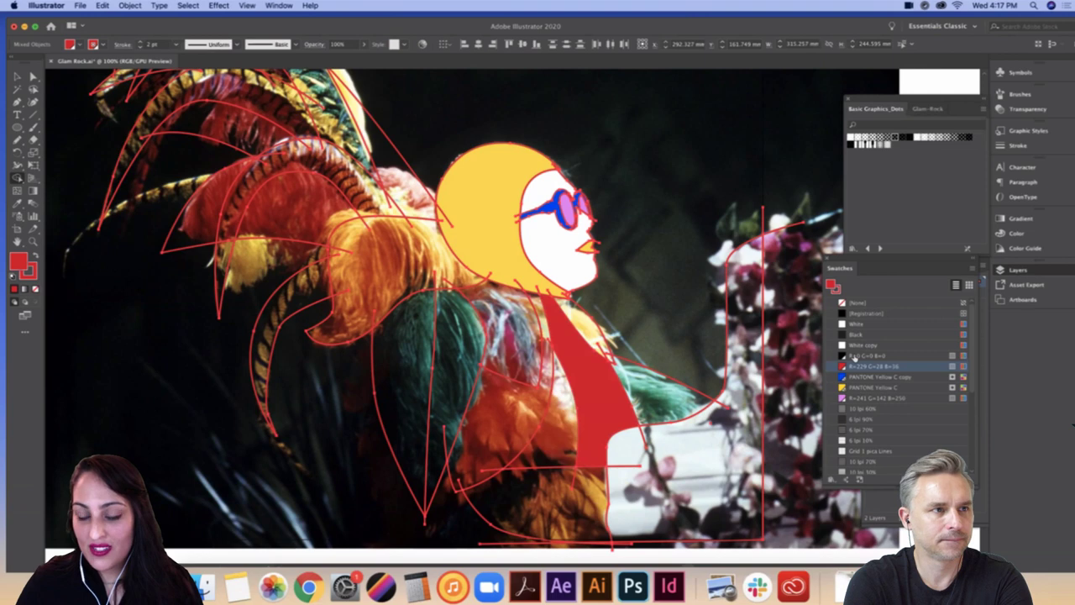
{"action": "left_click", "coordinate": [853, 357]}
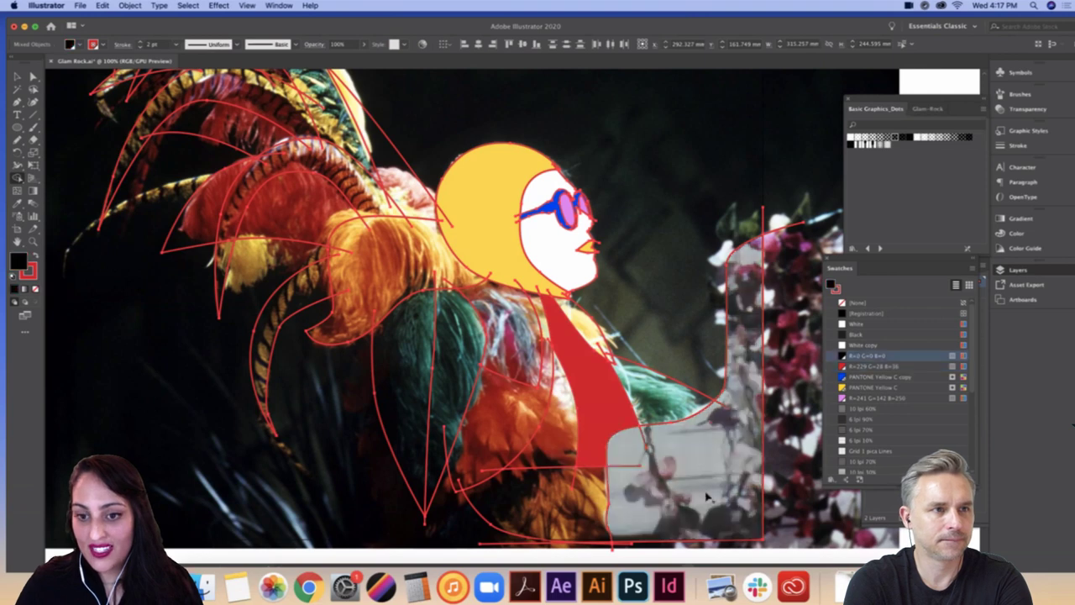
Step: Fill the green sleeve, the front half of the teal shoulder feather and the orange panel beside it with pink R=241 G=142 B=250
{"action": "left_click", "coordinate": [865, 397]}
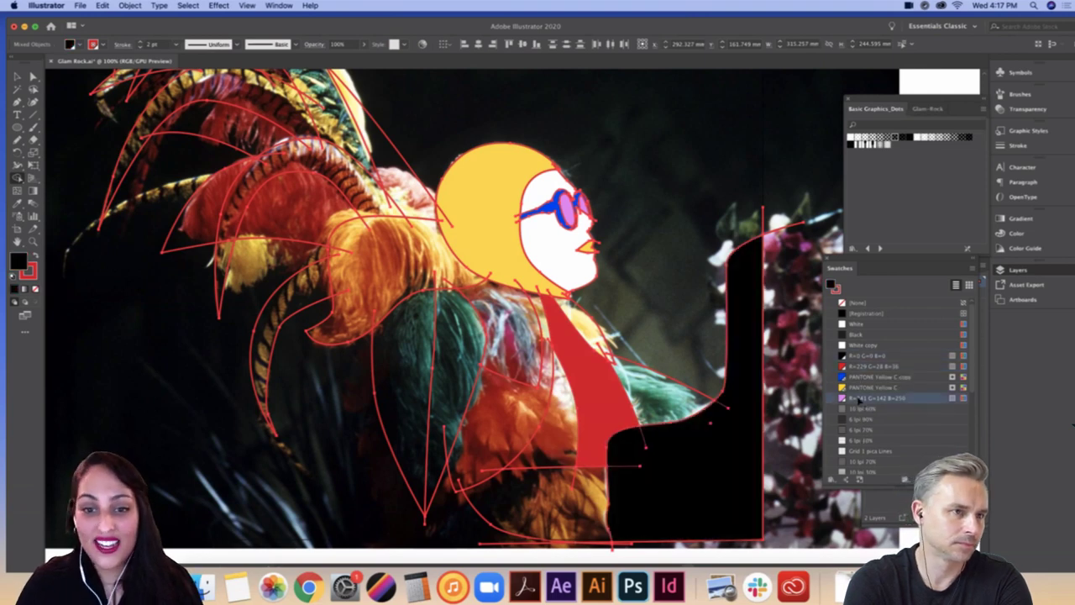
{"action": "left_click", "coordinate": [689, 405]}
{"action": "scroll", "coordinate": [571, 438], "scroll_direction": "left", "scroll_amount": 5}
{"action": "scroll", "coordinate": [571, 439], "scroll_direction": "up", "scroll_amount": 3}
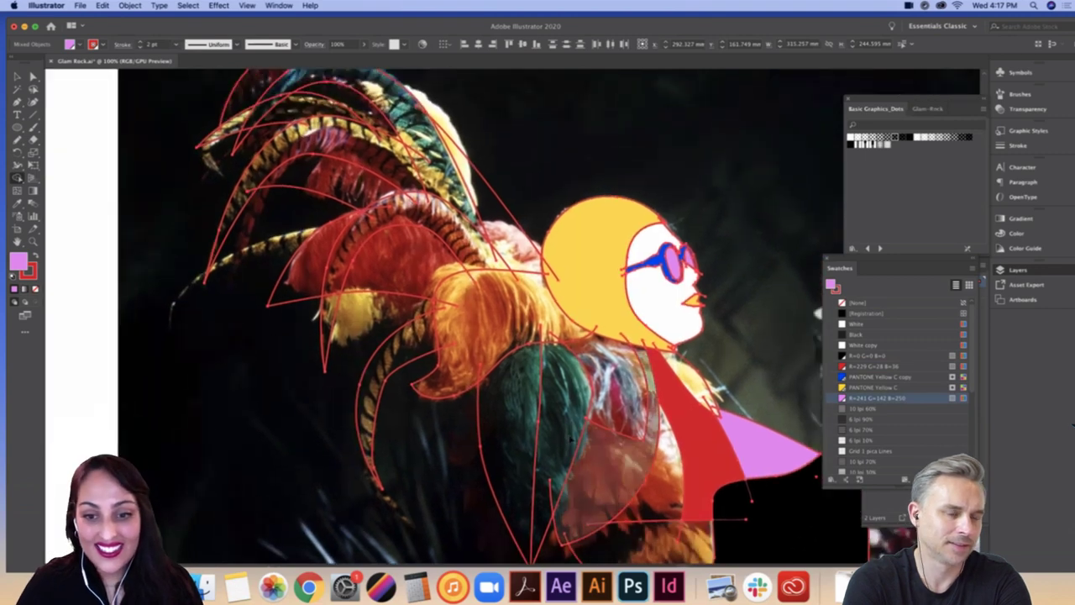
{"action": "left_click", "coordinate": [570, 438]}
{"action": "scroll", "coordinate": [572, 439], "scroll_direction": "down", "scroll_amount": 3}
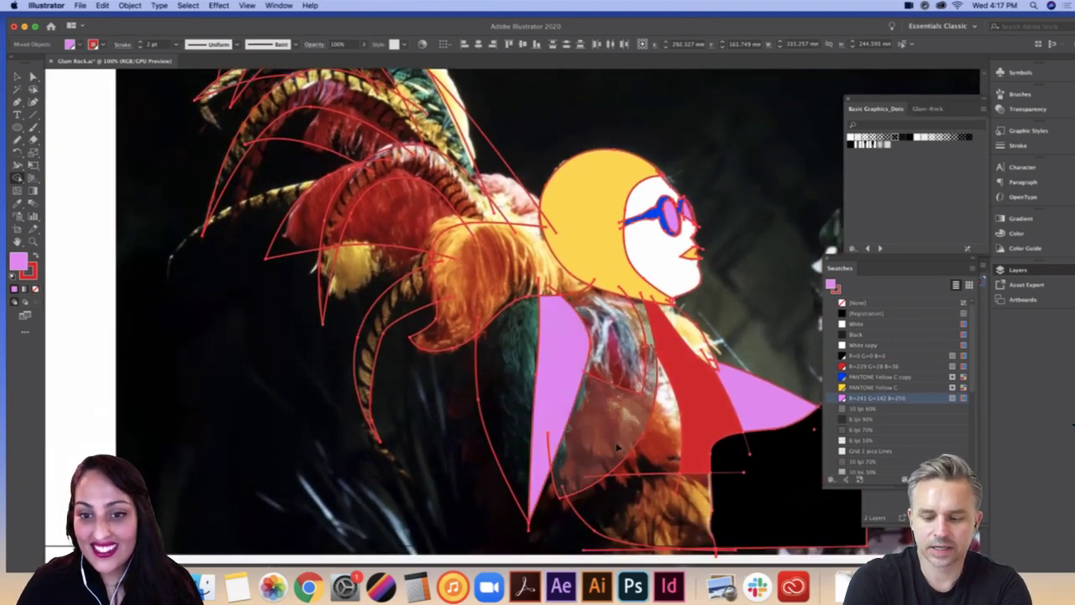
{"action": "left_click", "coordinate": [617, 446]}
Step: Recolor the front half of the teal shoulder feather blue and fill the feathers beneath the hood with red R=229 G=28 B=36
{"action": "left_click", "coordinate": [869, 377]}
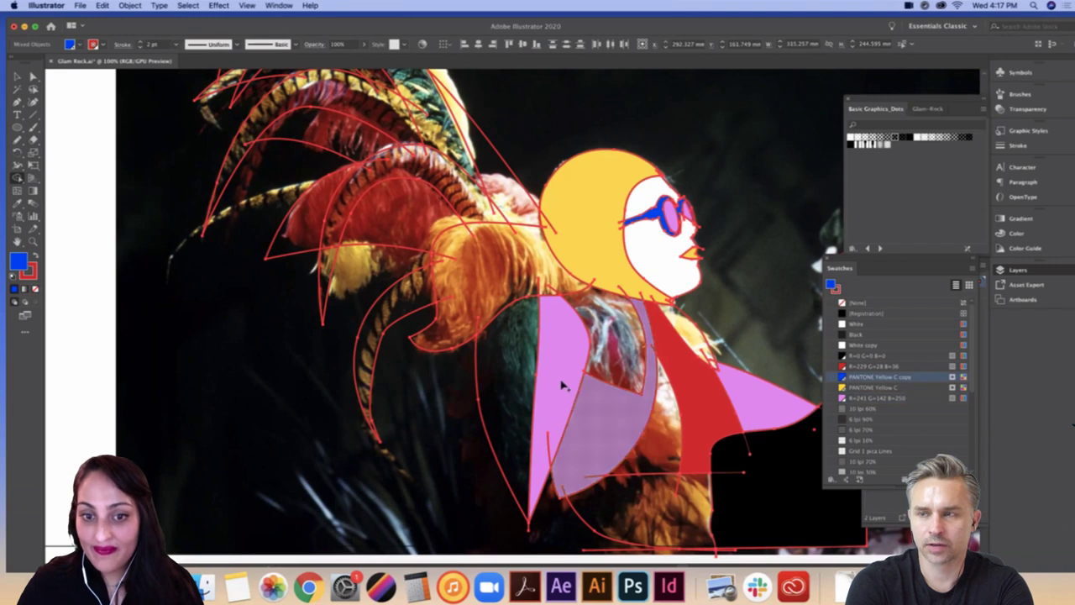
{"action": "left_click", "coordinate": [562, 384]}
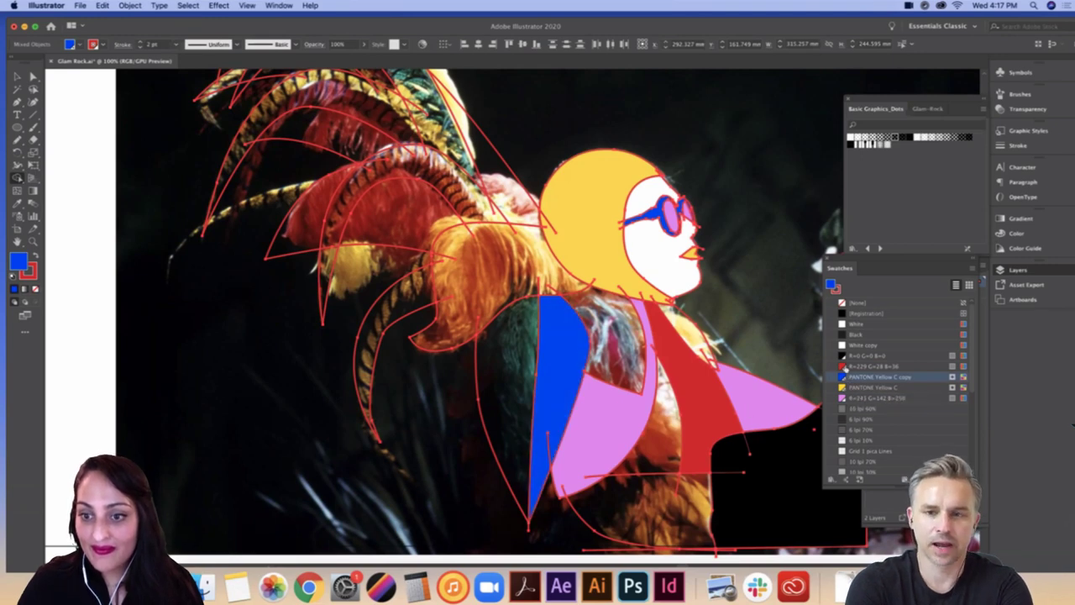
{"action": "left_click", "coordinate": [841, 368]}
{"action": "left_click", "coordinate": [605, 343]}
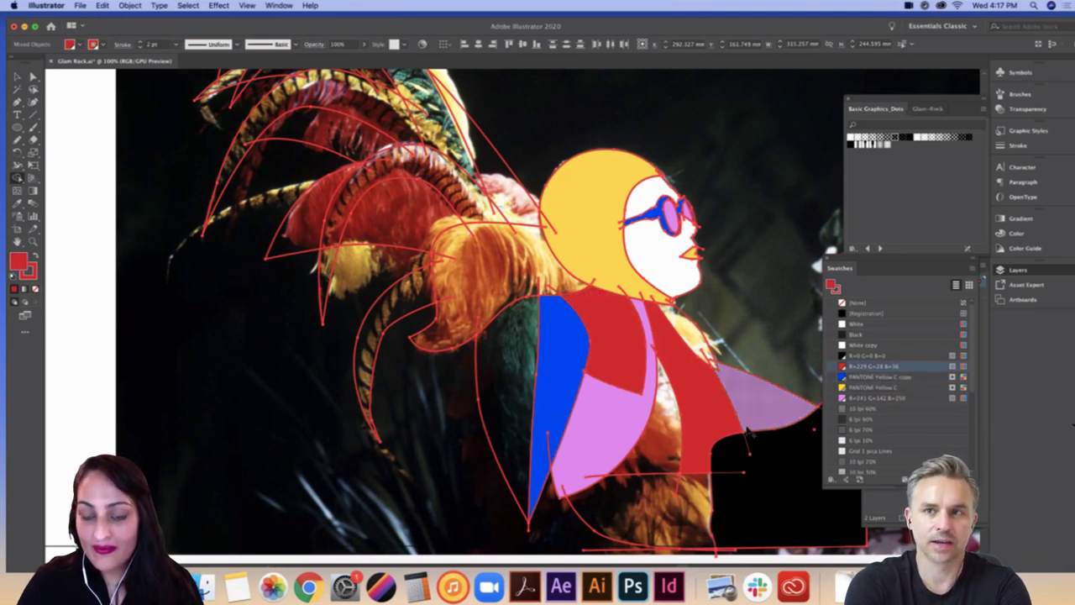
Step: Fill the narrow torso panel with PANTONE Yellow C, and the far shoulder and the lower body beside the bench with blue
{"action": "key", "text": "Right"}
{"action": "key", "text": "Right"}
{"action": "left_click", "coordinate": [667, 456]}
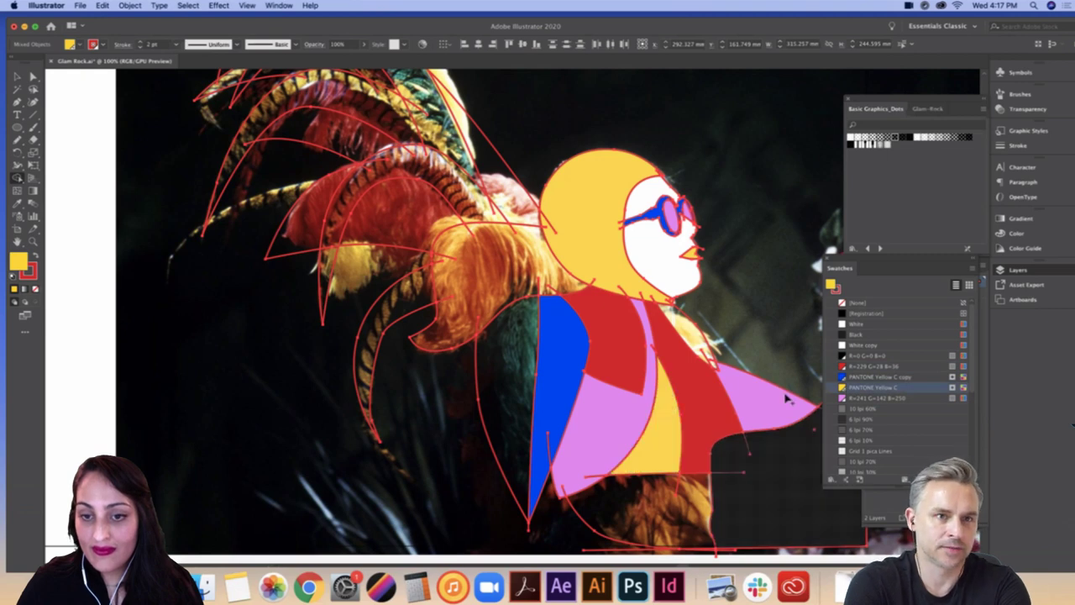
{"action": "key", "text": "Left"}
{"action": "left_click", "coordinate": [689, 333]}
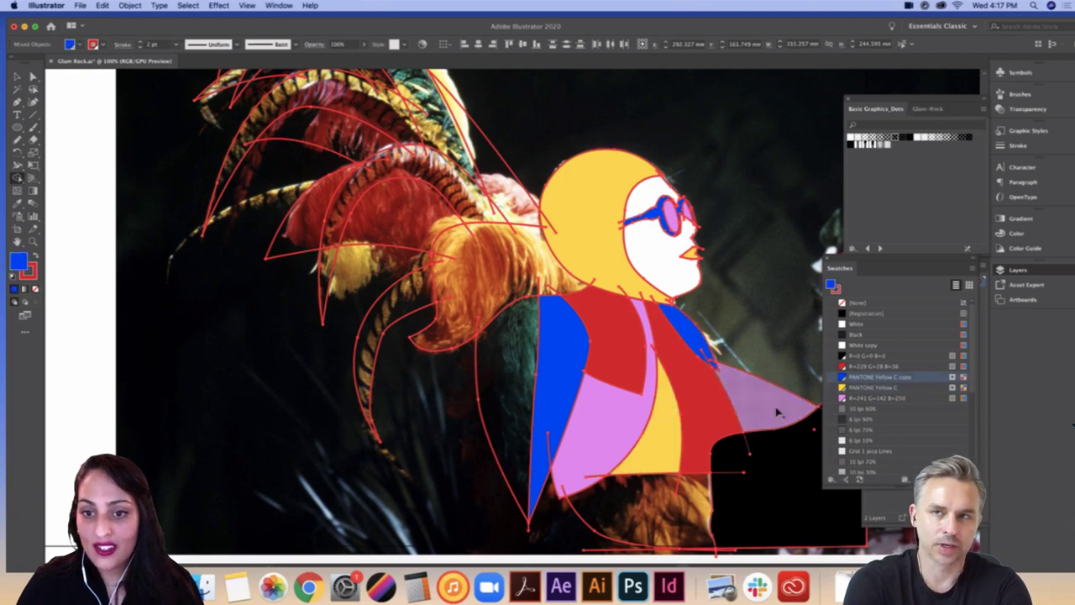
{"action": "scroll", "coordinate": [781, 403], "scroll_direction": "down", "scroll_amount": 3}
{"action": "left_click", "coordinate": [671, 480]}
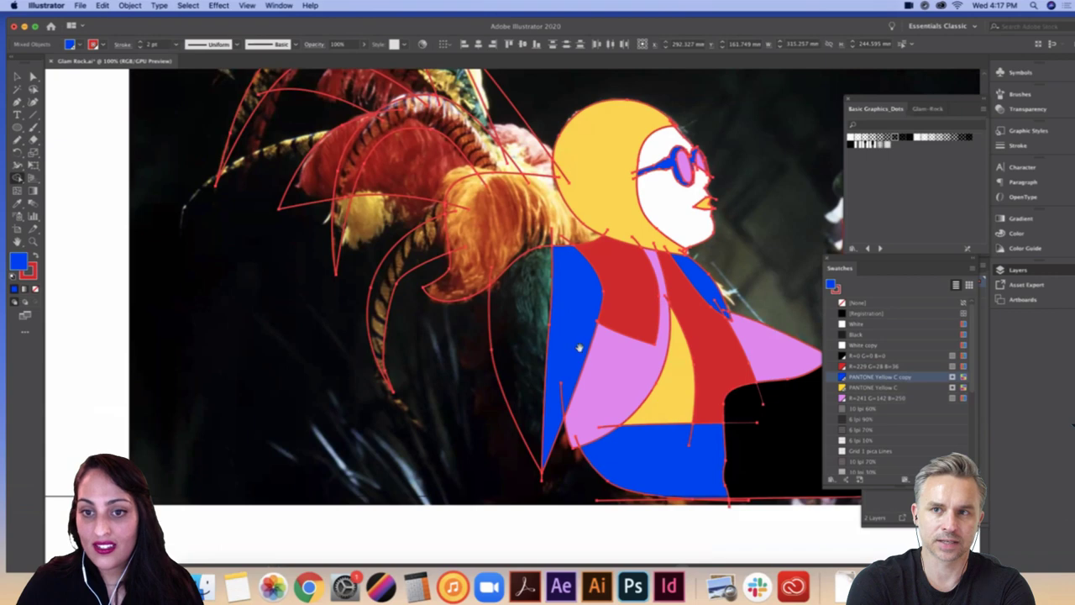
Step: Fill the rear half of the teal shoulder feather with PANTONE Yellow C
{"action": "scroll", "coordinate": [712, 416], "scroll_direction": "left", "scroll_amount": 5}
{"action": "scroll", "coordinate": [712, 415], "scroll_direction": "up", "scroll_amount": 3}
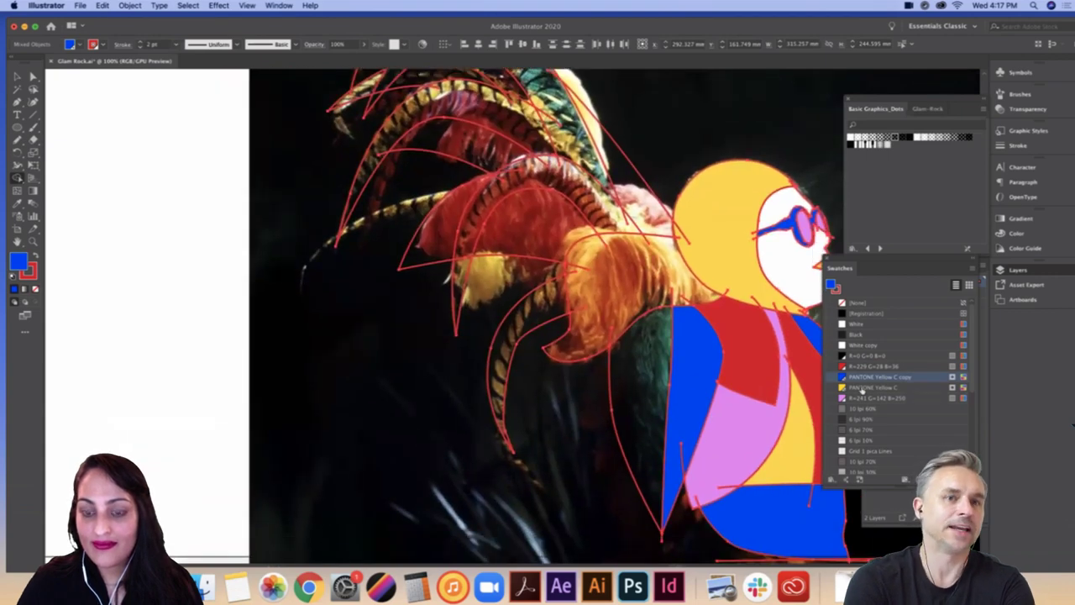
{"action": "left_click", "coordinate": [861, 388]}
{"action": "left_click", "coordinate": [643, 404]}
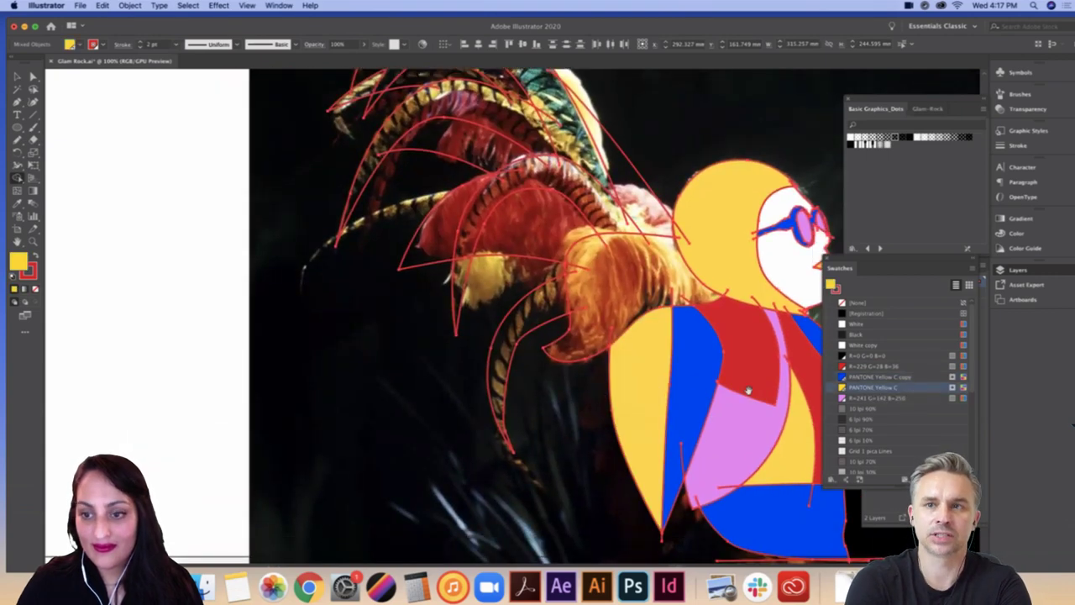
Step: Fill the large orange shoulder feather behind the hood with pink R=241 G=142 B=250
{"action": "left_click", "coordinate": [873, 398]}
{"action": "left_click", "coordinate": [618, 282]}
{"action": "scroll", "coordinate": [630, 365], "scroll_direction": "up", "scroll_amount": 5}
{"action": "scroll", "coordinate": [630, 366], "scroll_direction": "left", "scroll_amount": 2}
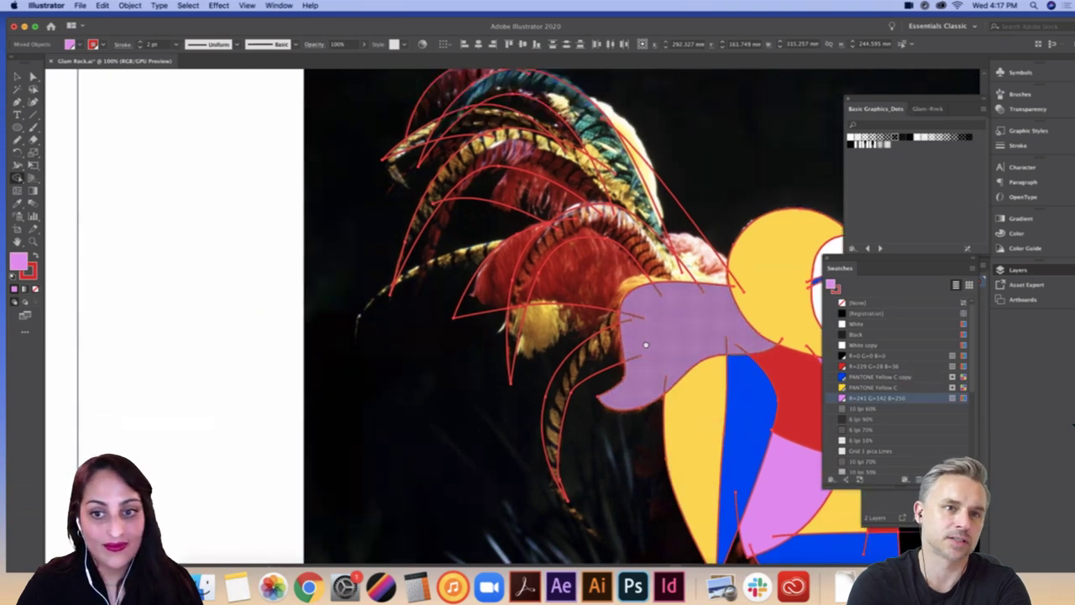
{"action": "scroll", "coordinate": [630, 365], "scroll_direction": "up", "scroll_amount": 2}
{"action": "scroll", "coordinate": [630, 366], "scroll_direction": "right", "scroll_amount": 1}
{"action": "left_click", "coordinate": [632, 369]}
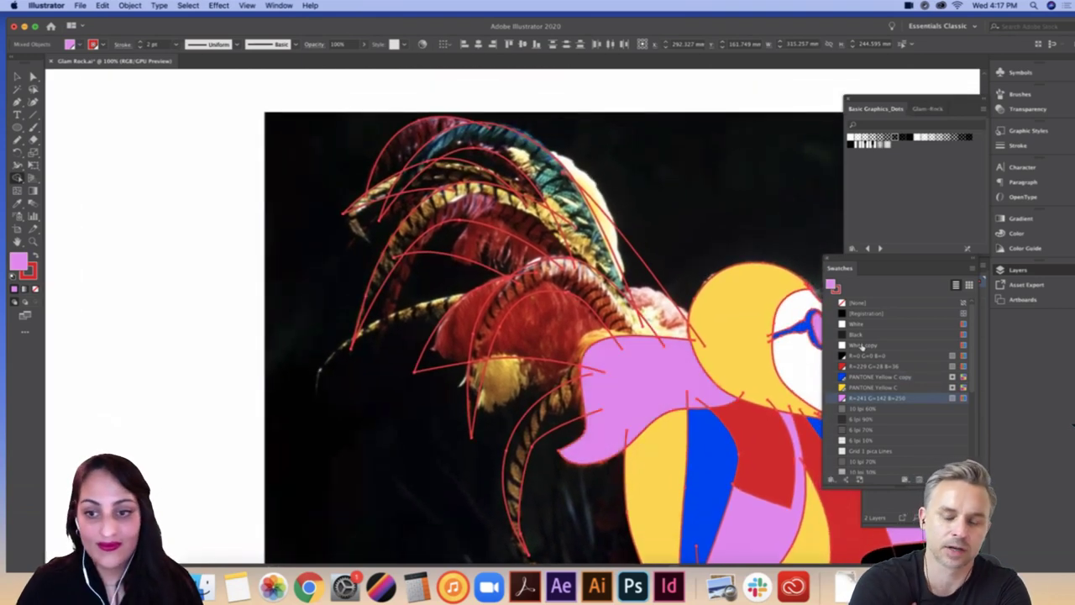
Step: Fill the teal plume and the dark red plume beneath the yellow striped one with pink, leaving the lower red striped plume unfilled
{"action": "left_click", "coordinate": [609, 294]}
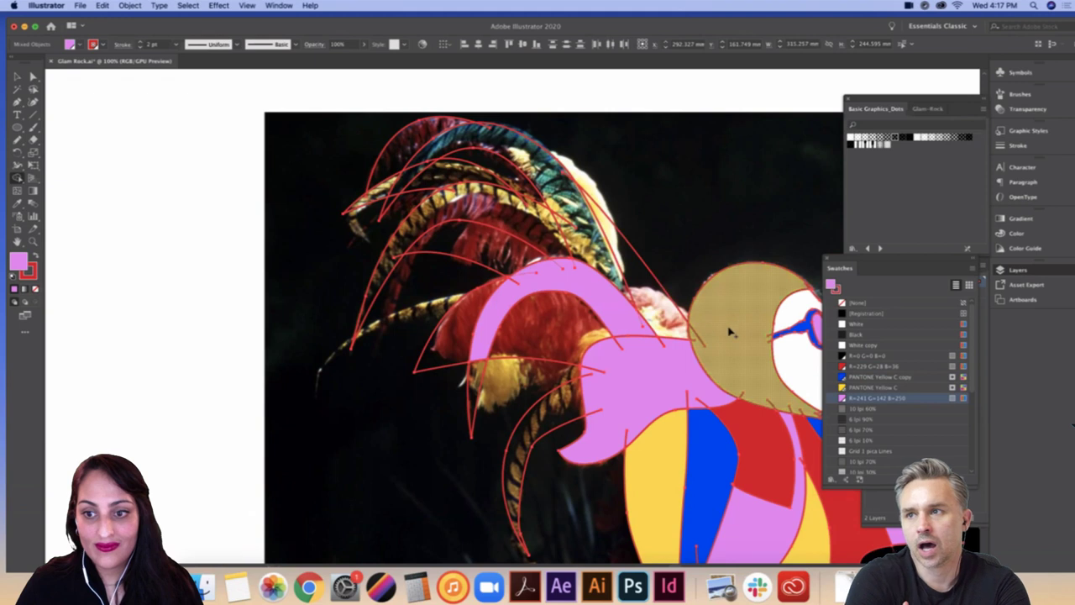
{"action": "key", "text": "super+z"}
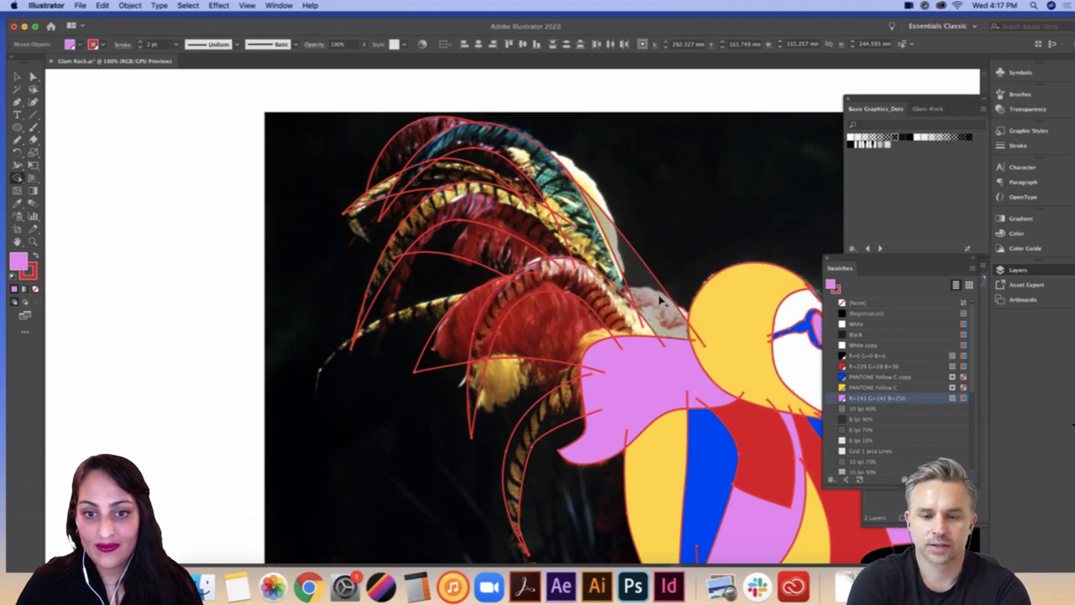
{"action": "left_click", "coordinate": [509, 252]}
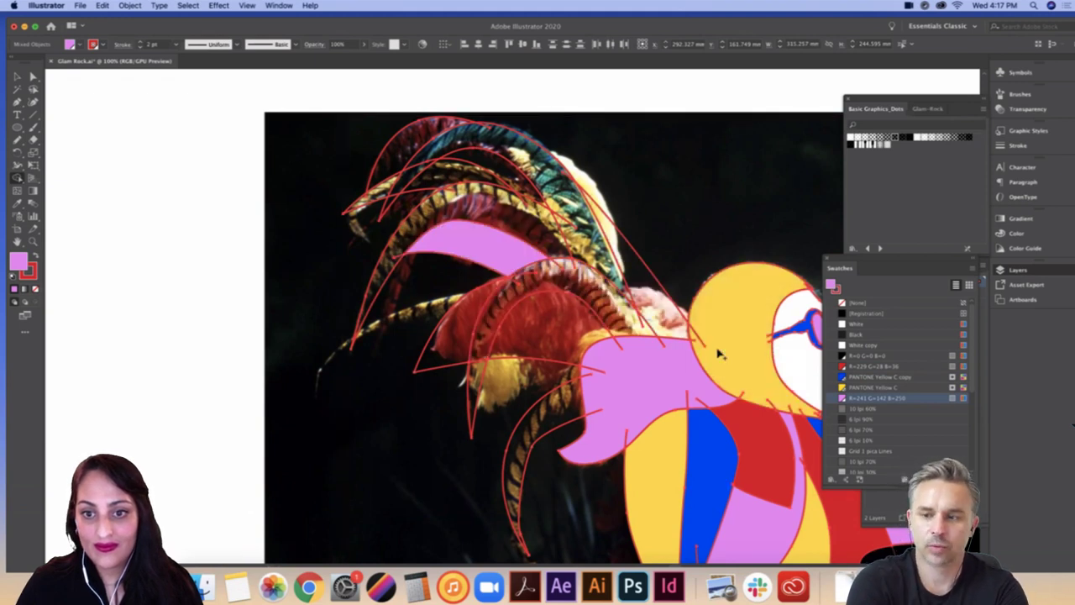
{"action": "left_click", "coordinate": [599, 257]}
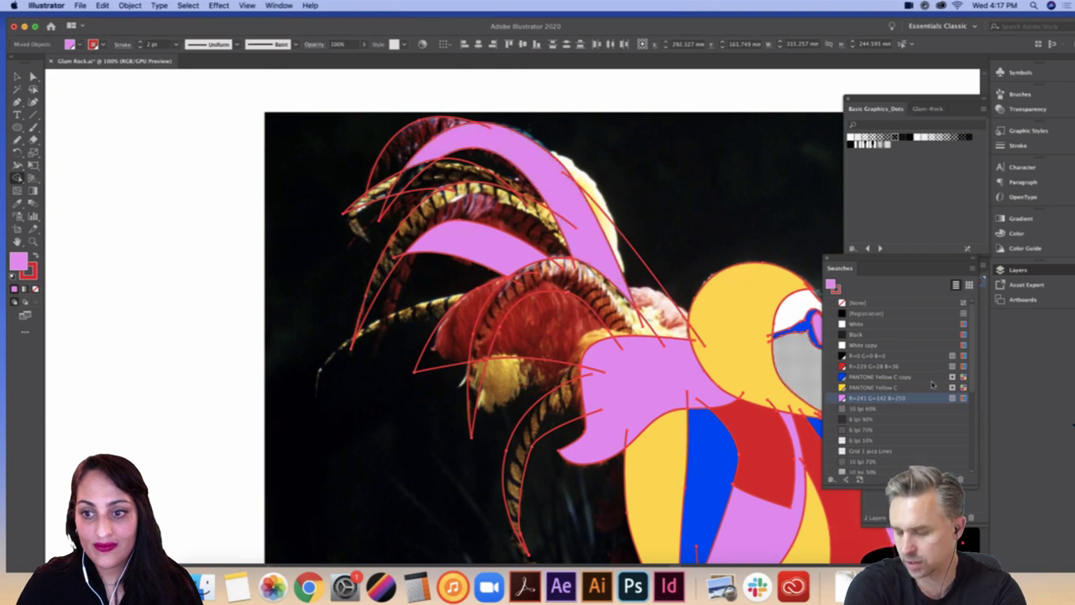
Step: Fill the area between the teal plume and the hood with red R=229 G=28 B=36
{"action": "left_click", "coordinate": [868, 368]}
{"action": "left_click", "coordinate": [653, 308]}
{"action": "key", "text": "Right"}
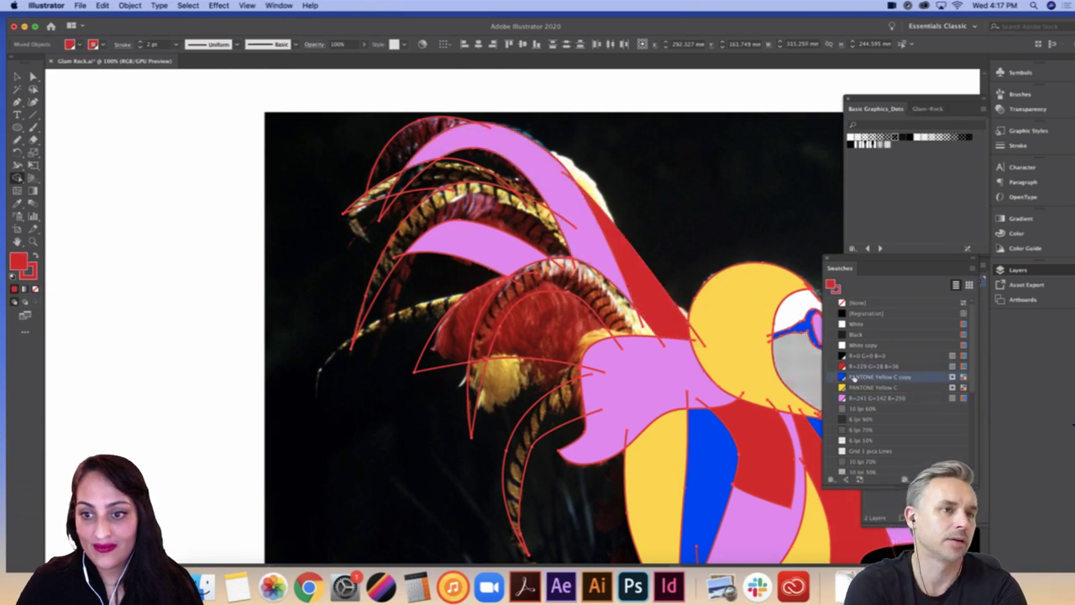
Step: Fill the lower red striped plume with blue PANTONE Yellow C copy and the red feather areas on both sides of it with PANTONE Yellow C
{"action": "left_click", "coordinate": [617, 308]}
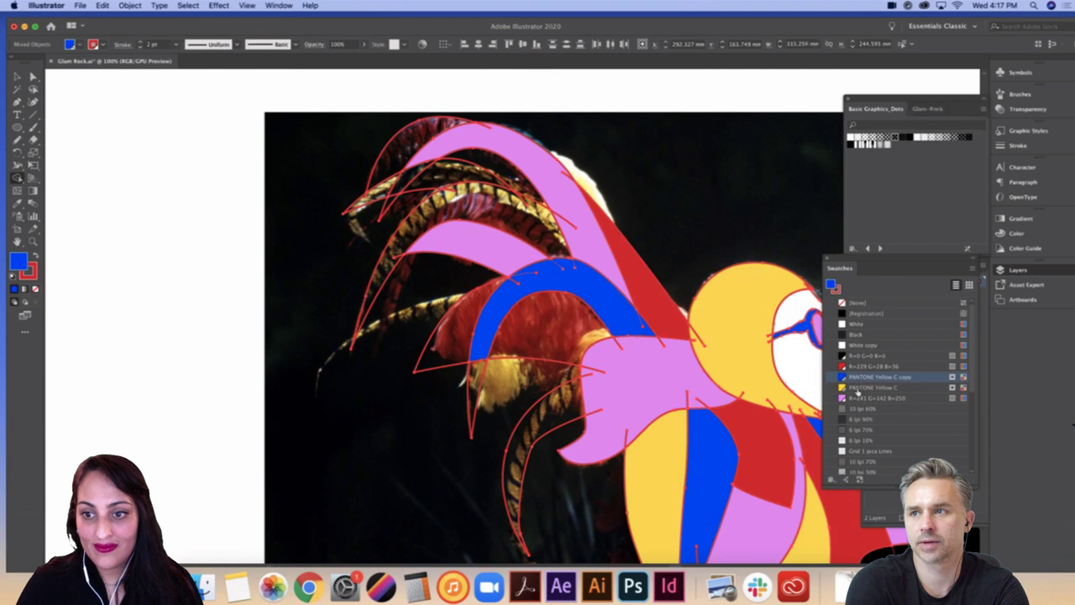
{"action": "left_click", "coordinate": [859, 388]}
{"action": "left_click", "coordinate": [537, 329]}
{"action": "left_click", "coordinate": [458, 338]}
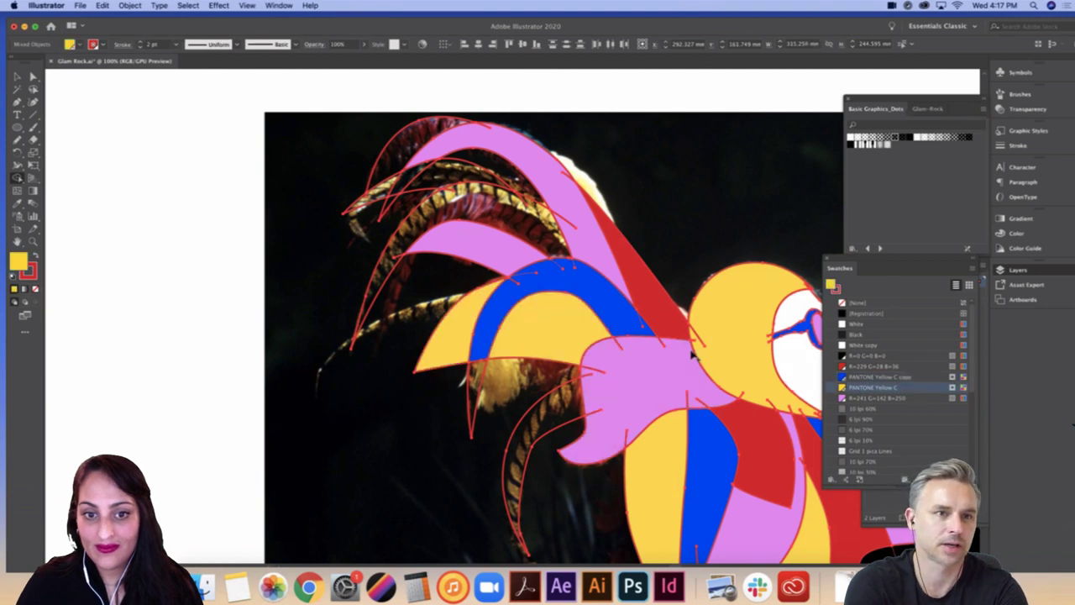
Step: Merge the lower blue plume with its unfilled pointed tip and fill the whole shape with PANTONE Yellow C copy
{"action": "key", "text": "Left"}
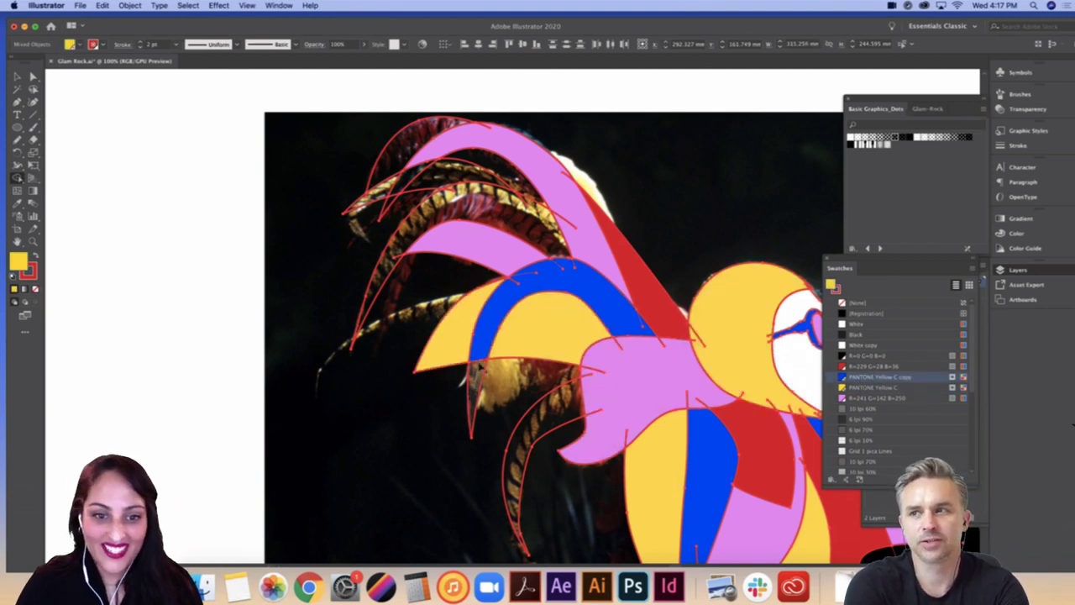
{"action": "left_click_drag", "start_coordinate": [481, 355], "coordinate": [477, 415]}
{"action": "left_click", "coordinate": [855, 378]}
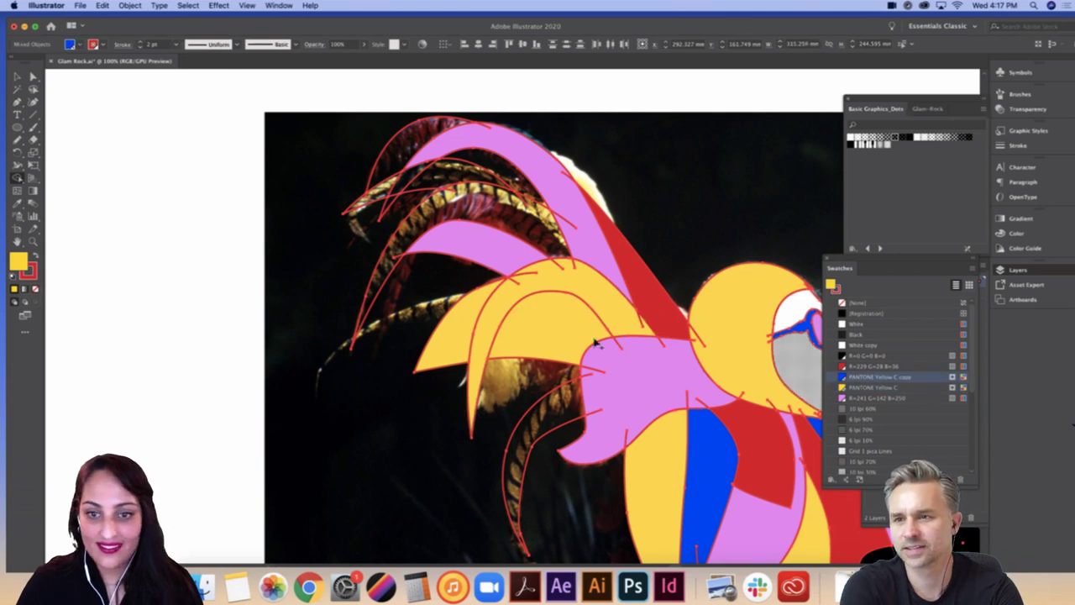
{"action": "left_click", "coordinate": [509, 303]}
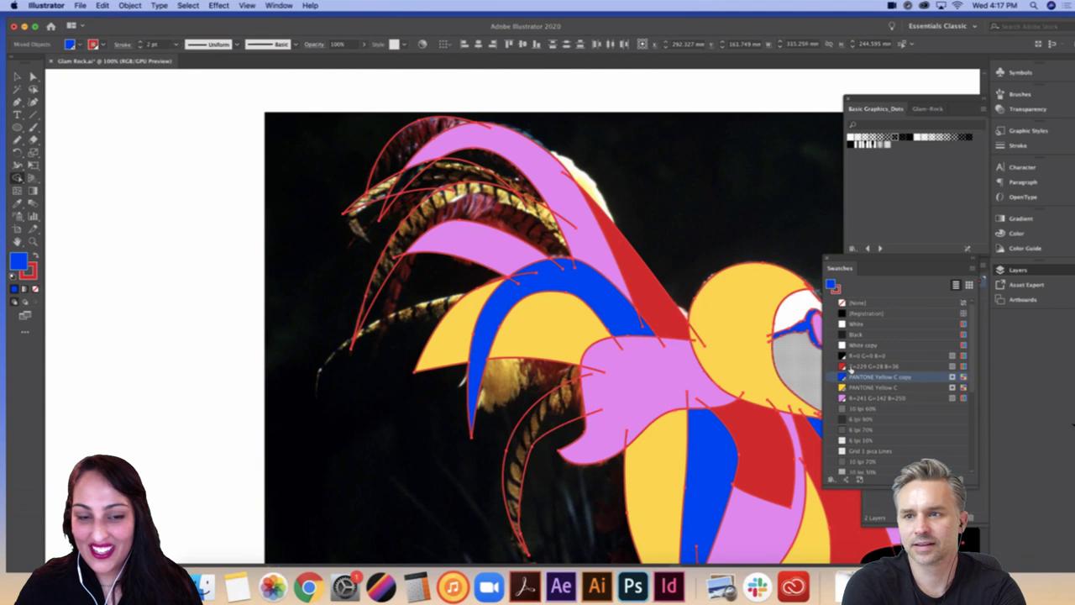
Step: Fill the lowest hanging striped plume and the large yellow striped plume with red R=229 G=28 B=36
{"action": "left_click", "coordinate": [850, 367]}
{"action": "left_click", "coordinate": [555, 424]}
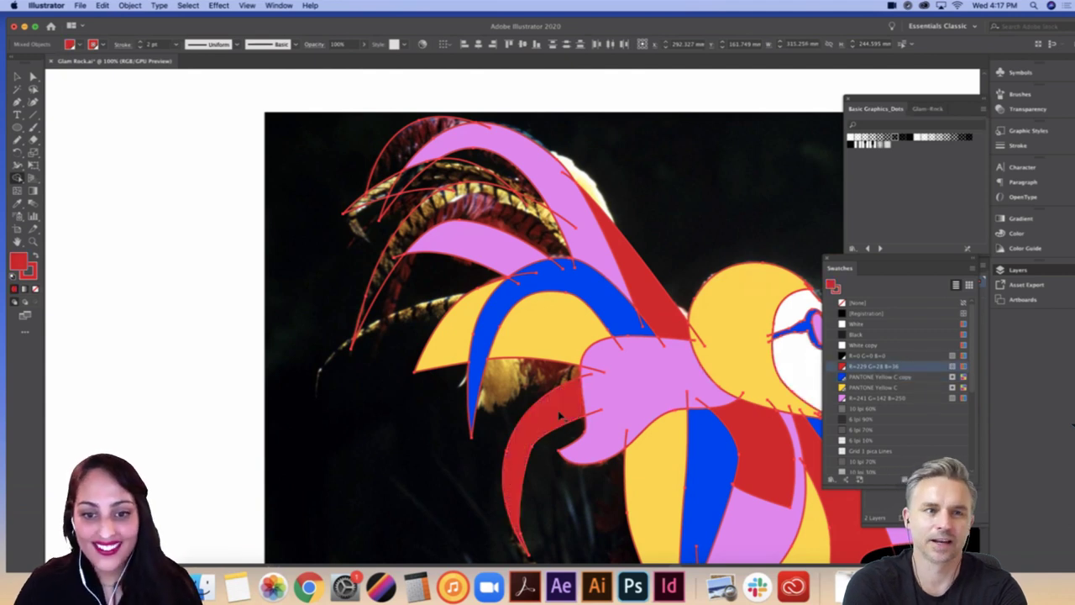
{"action": "left_click", "coordinate": [475, 204]}
{"action": "scroll", "coordinate": [485, 220], "scroll_direction": "up", "scroll_amount": 1}
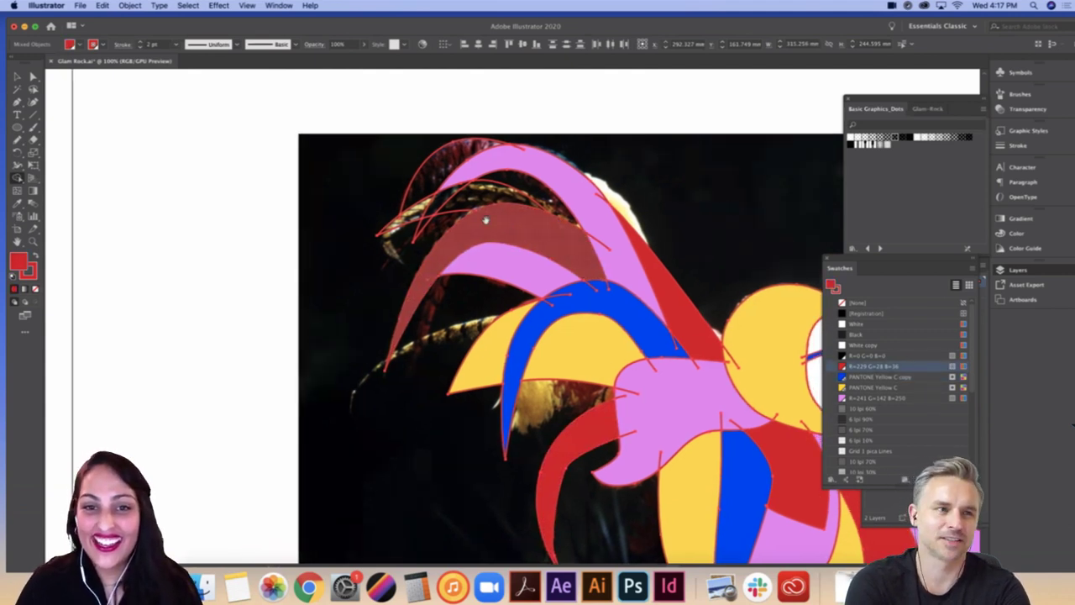
Step: Fill the gap beneath the topmost pink plume and the dark red plume behind it with blue PANTONE Yellow C copy
{"action": "left_click", "coordinate": [933, 377]}
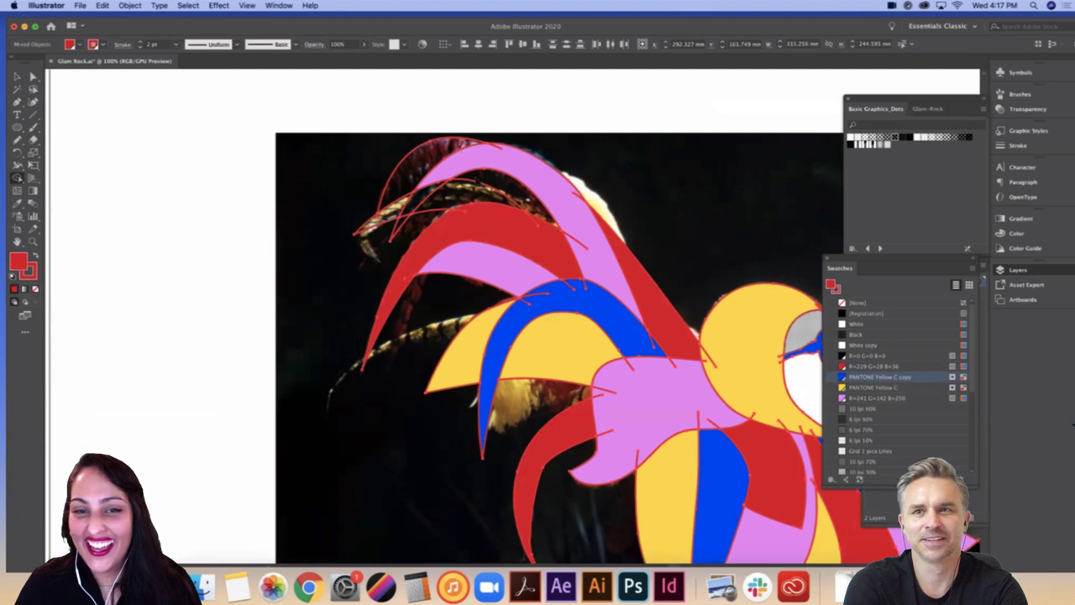
{"action": "left_click", "coordinate": [508, 185]}
{"action": "left_click", "coordinate": [401, 175]}
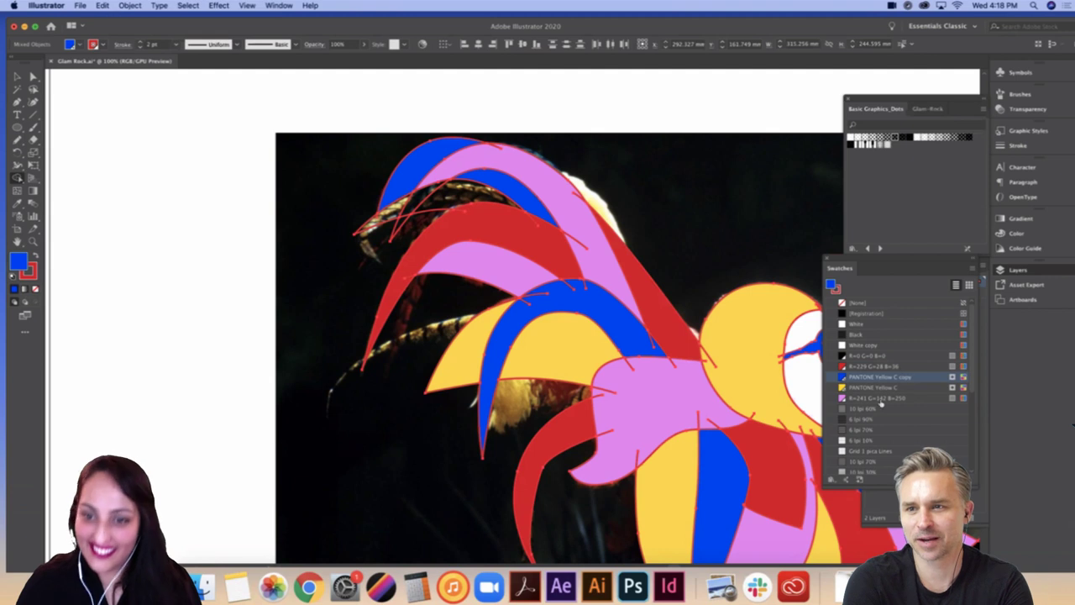
Step: Extend the topmost plume to its tip in pink R=241 G=142 B=250 and fill the striped plume beneath it with PANTONE Yellow C
{"action": "left_click", "coordinate": [873, 399]}
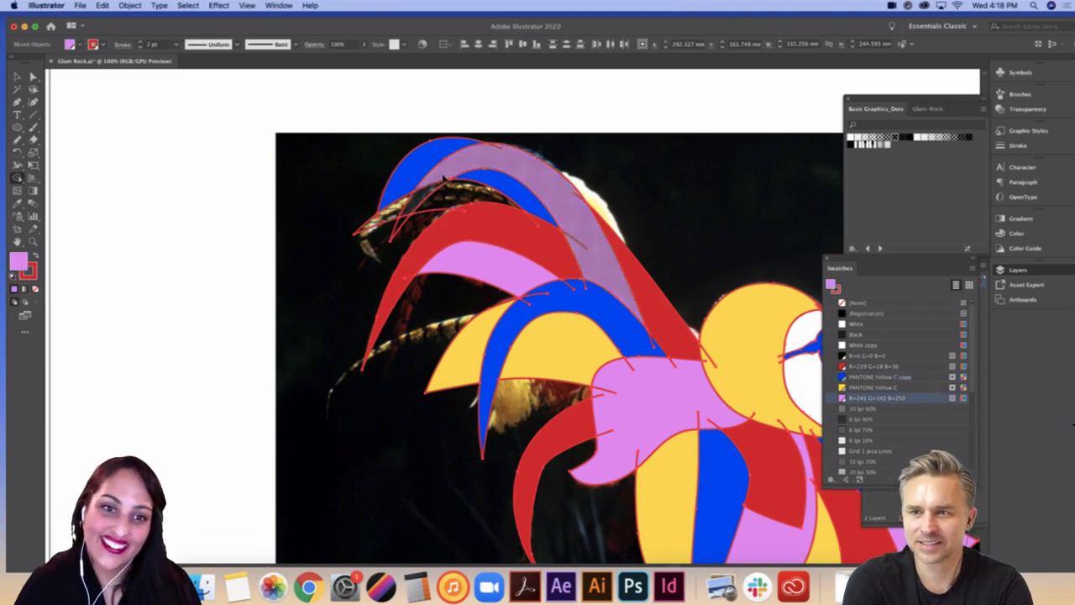
{"action": "left_click", "coordinate": [443, 176]}
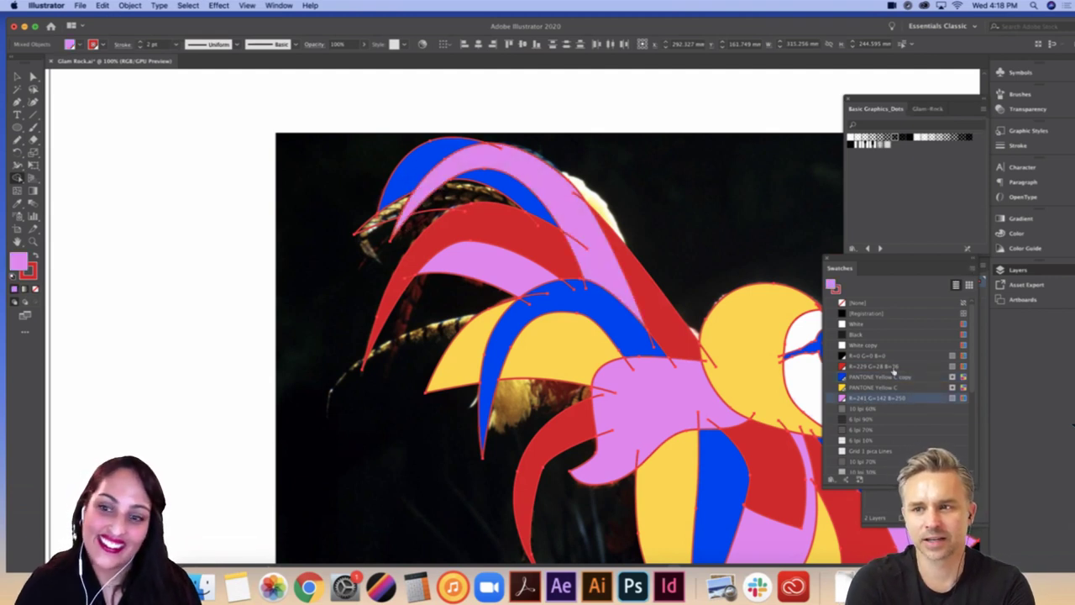
{"action": "left_click", "coordinate": [870, 388]}
{"action": "left_click", "coordinate": [462, 200]}
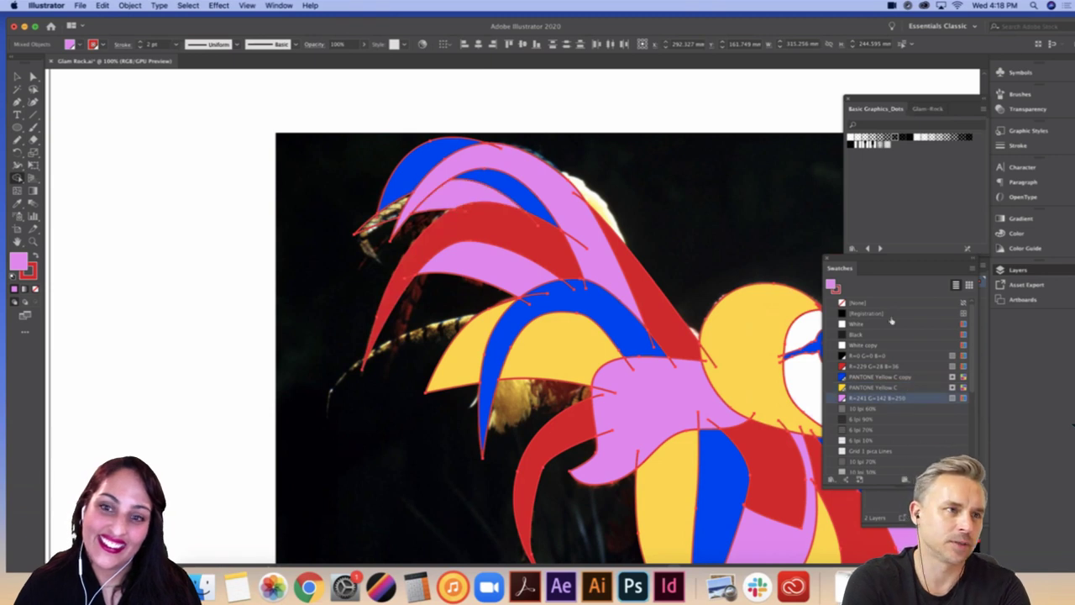
{"action": "left_click", "coordinate": [863, 387]}
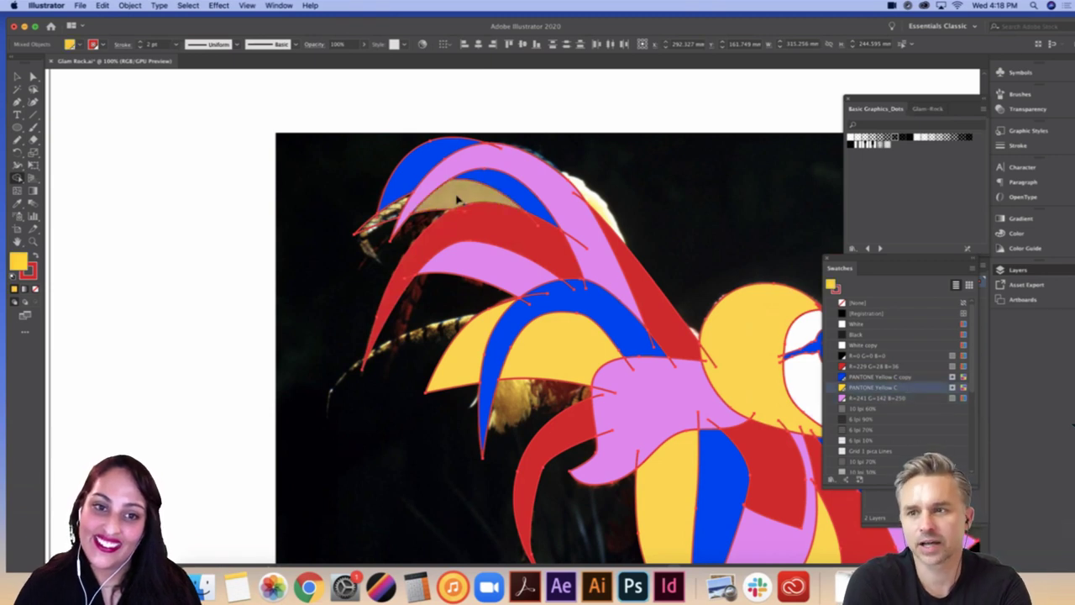
{"action": "left_click", "coordinate": [458, 199]}
Step: Select all the traced shapes of the figure and bench, set their stroke to None, and deselect the artwork
{"action": "scroll", "coordinate": [538, 202], "scroll_direction": "down", "scroll_amount": 3}
{"action": "scroll", "coordinate": [538, 201], "scroll_direction": "right", "scroll_amount": 2}
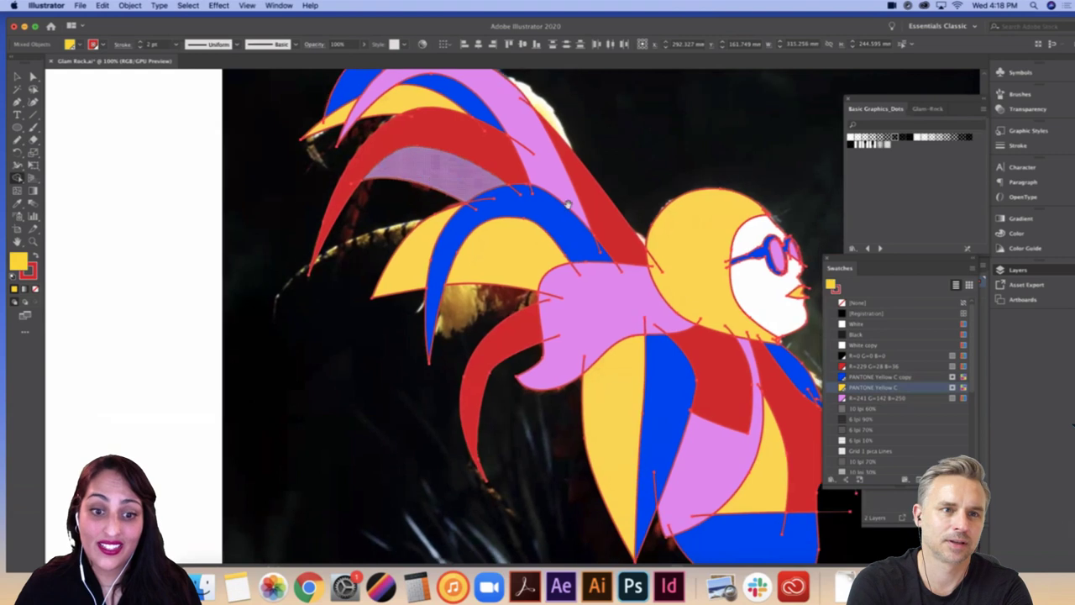
{"action": "left_click_drag", "start_coordinate": [568, 204], "coordinate": [446, 149]}
{"action": "key", "text": "super+minus"}
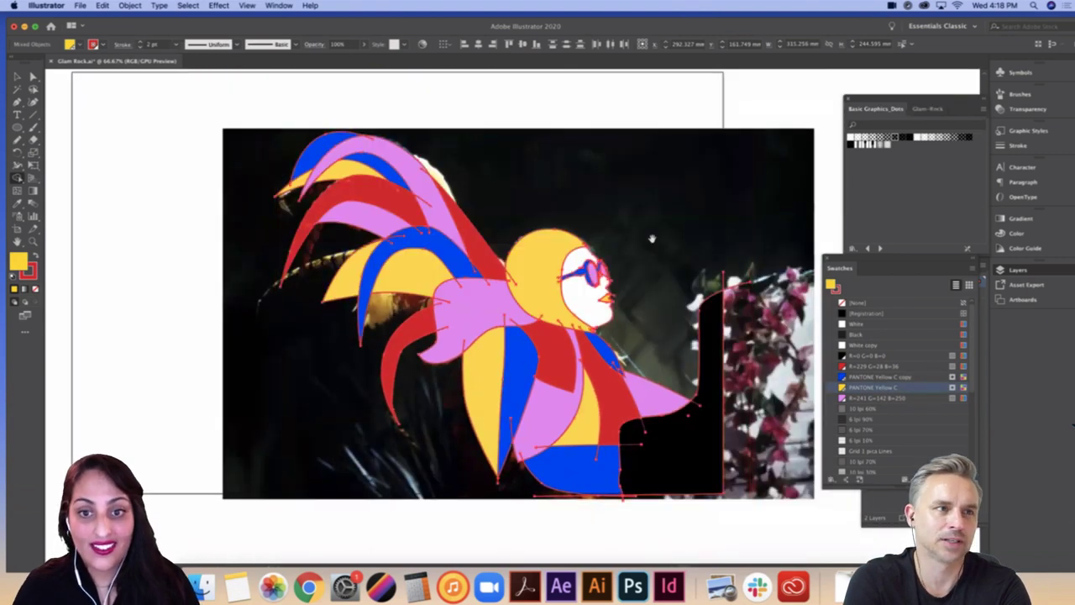
{"action": "scroll", "coordinate": [664, 241], "scroll_direction": "right", "scroll_amount": 2}
{"action": "scroll", "coordinate": [664, 241], "scroll_direction": "down", "scroll_amount": 1}
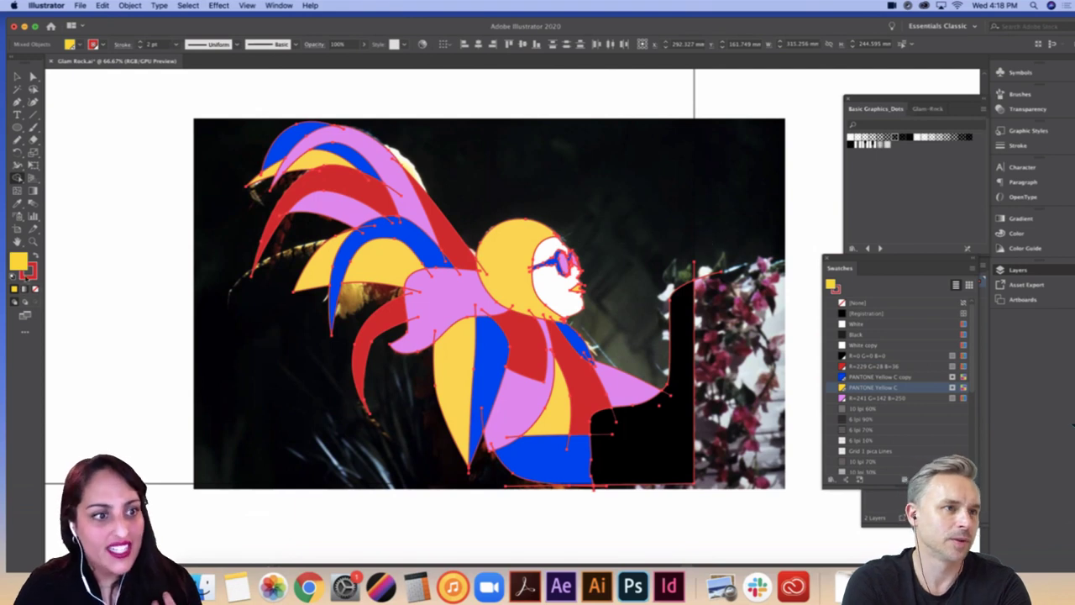
{"action": "left_click", "coordinate": [31, 273]}
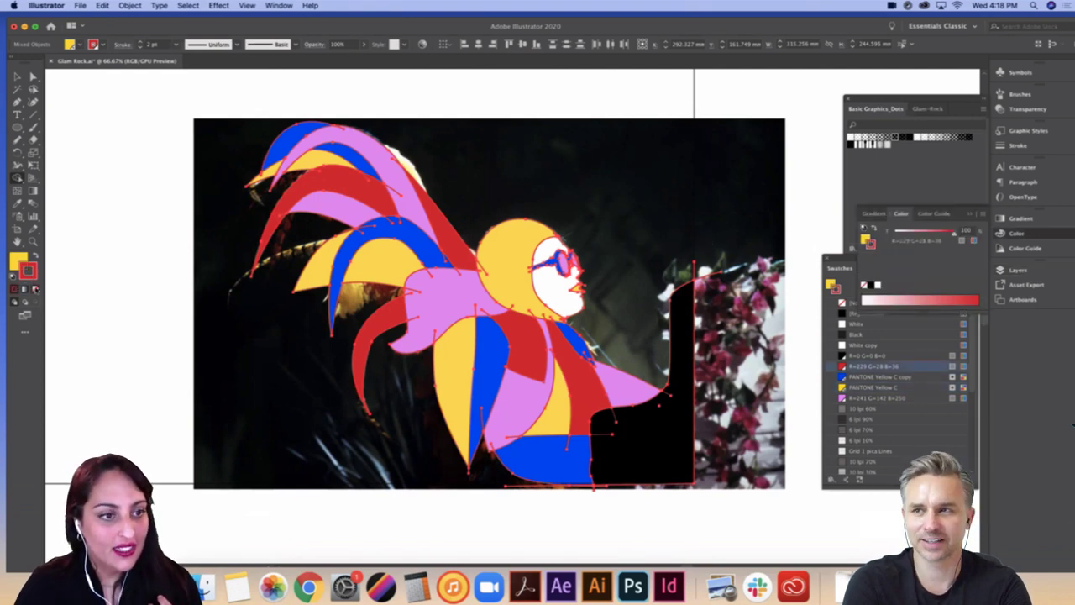
{"action": "left_click", "coordinate": [34, 288]}
{"action": "left_click", "coordinate": [17, 76]}
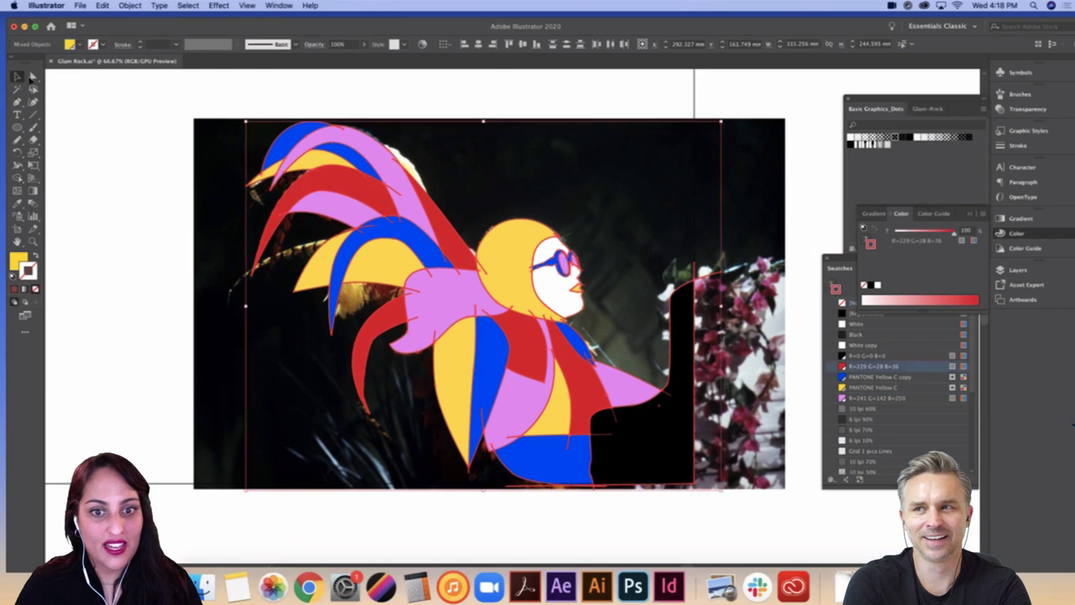
{"action": "left_click", "coordinate": [137, 124]}
{"action": "left_click_drag", "start_coordinate": [191, 114], "coordinate": [727, 512]}
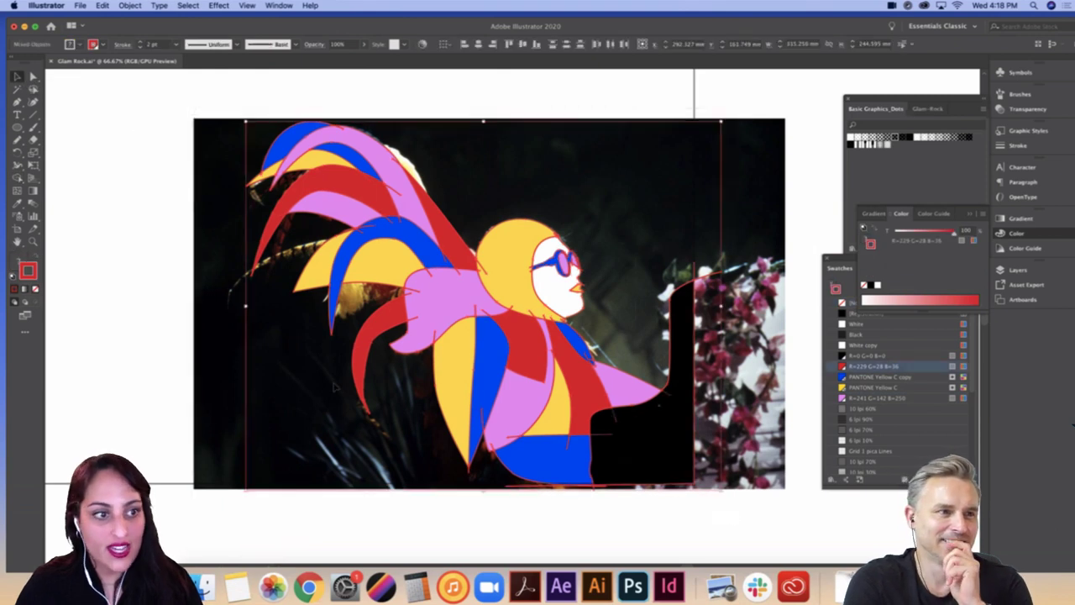
{"action": "left_click", "coordinate": [109, 372]}
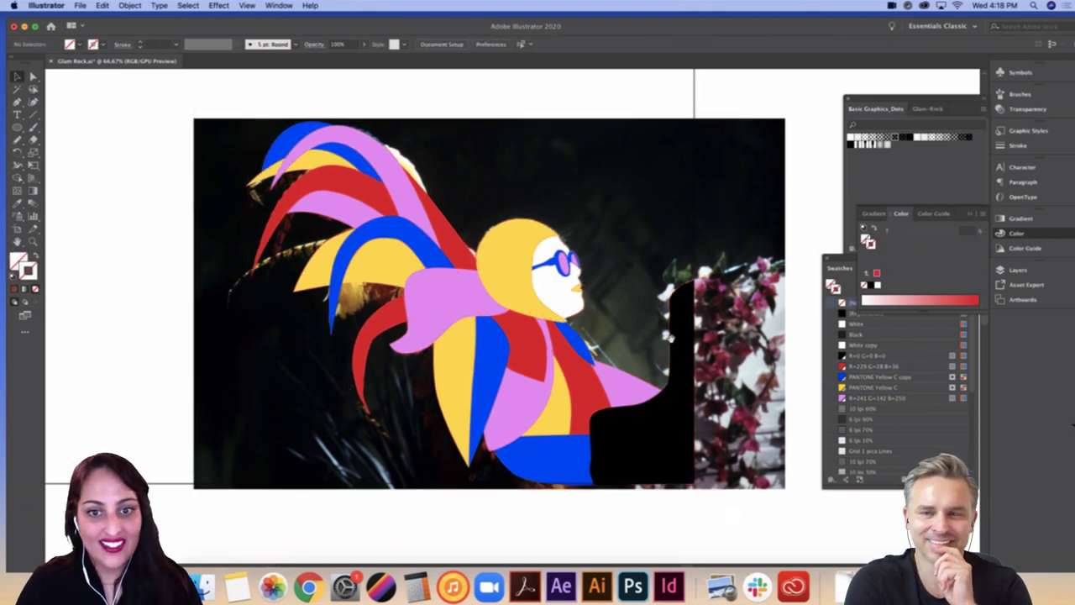
Step: Bring up the list of the document's layers
{"action": "left_click_drag", "start_coordinate": [672, 339], "coordinate": [693, 331]}
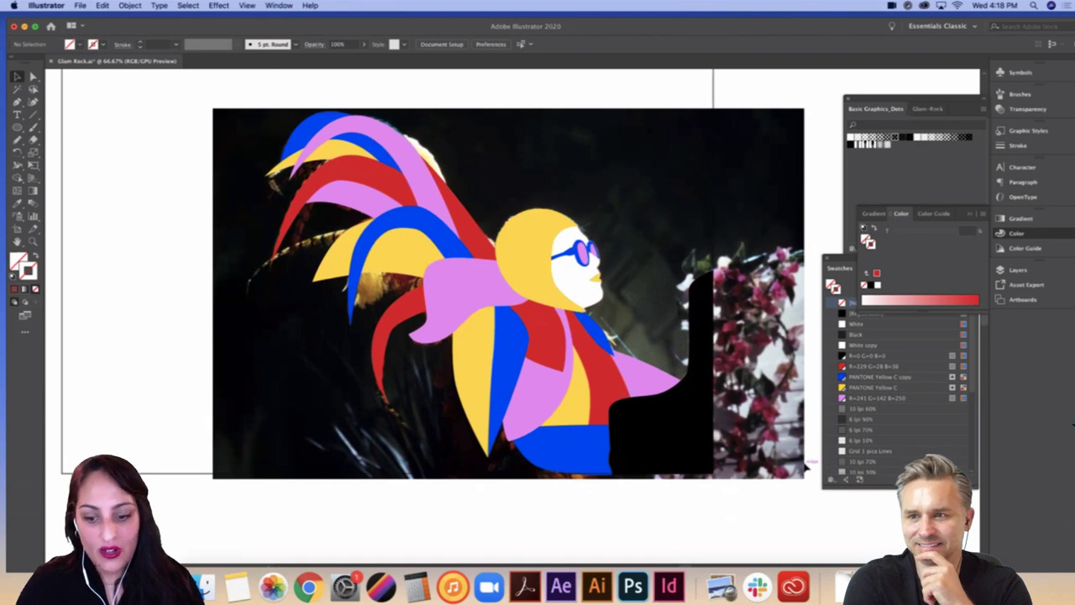
{"action": "left_click", "coordinate": [1017, 273]}
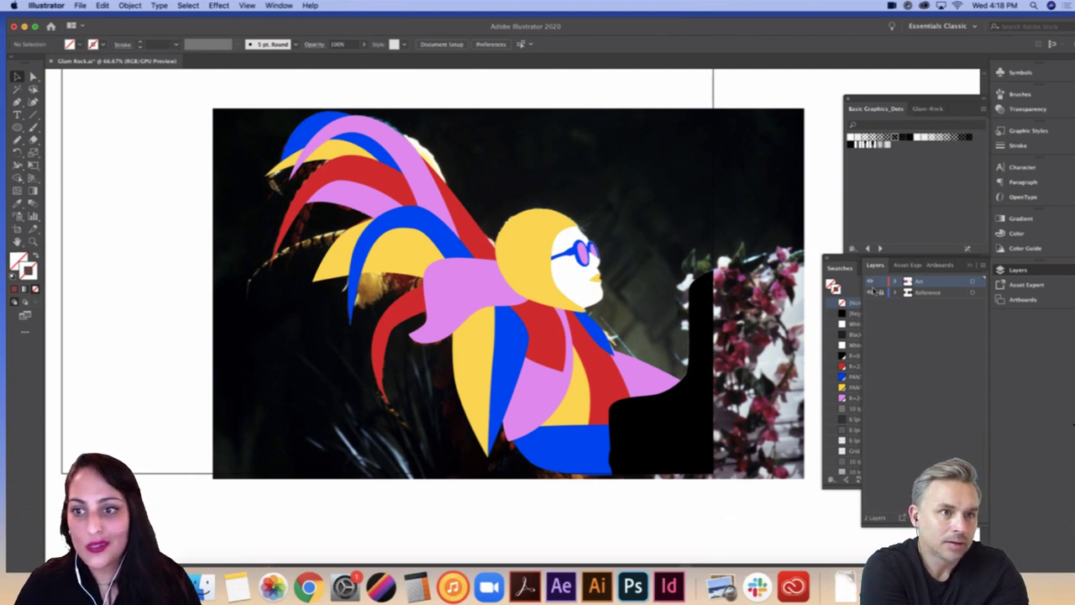
Step: Hide the Reference layer and draw a rectangle covering the feathered figure's whole artboard, about 432 by 279.4 mm
{"action": "left_click", "coordinate": [870, 292]}
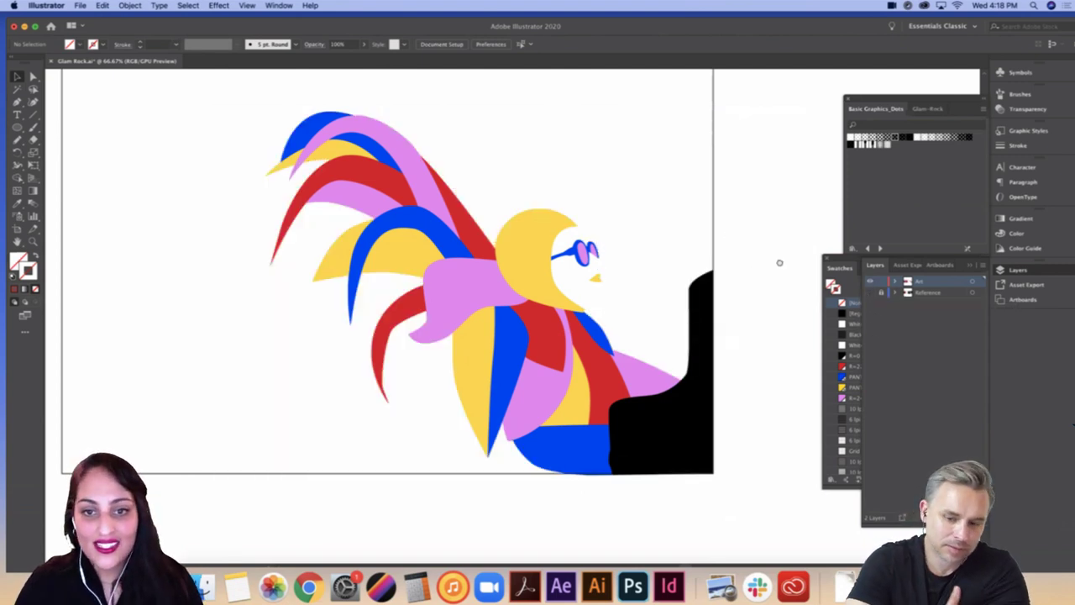
{"action": "scroll", "coordinate": [774, 274], "scroll_direction": "up", "scroll_amount": 3}
{"action": "key", "text": "super+minus"}
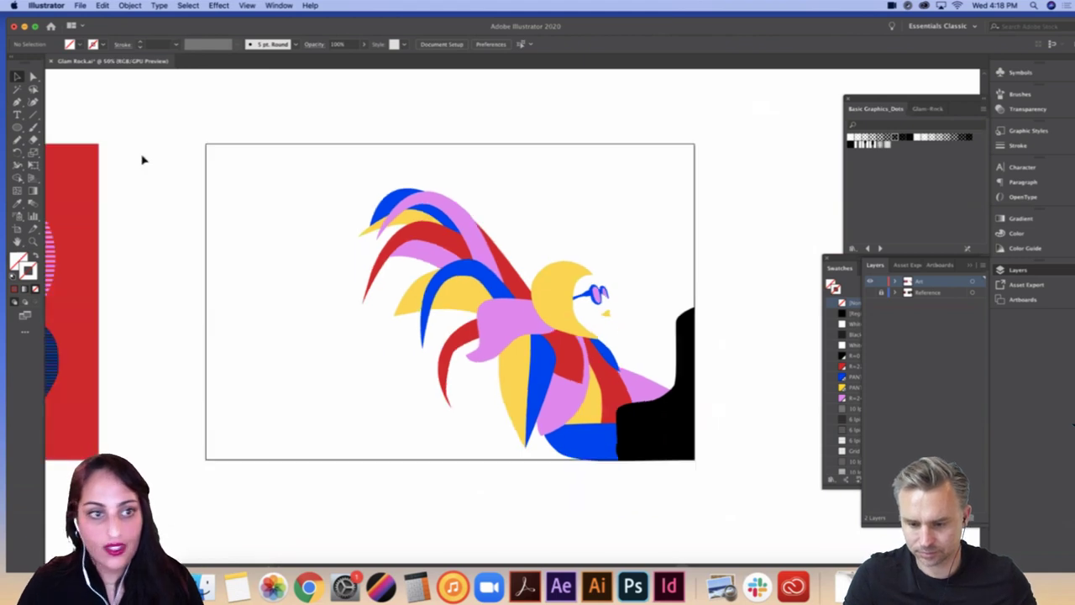
{"action": "left_click_drag", "start_coordinate": [17, 127], "coordinate": [64, 126]}
{"action": "left_click_drag", "start_coordinate": [206, 144], "coordinate": [695, 460]}
Step: Give the rectangle a black fill with no stroke, send it behind the feathered figure and deselect it
{"action": "left_click", "coordinate": [845, 357]}
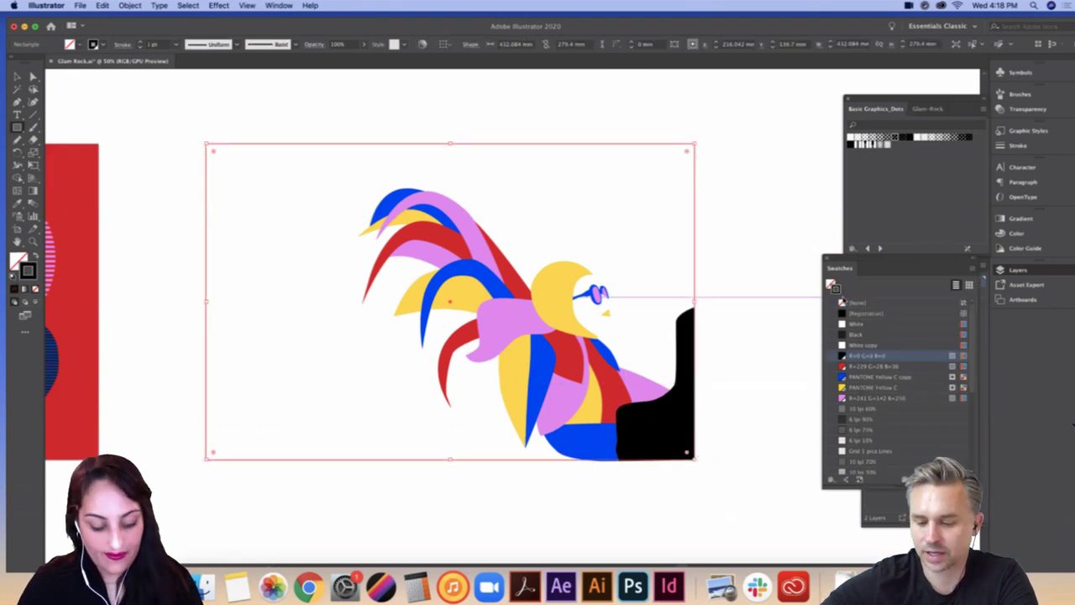
{"action": "left_click", "coordinate": [837, 284]}
{"action": "key", "text": "super+shift+bracketleft"}
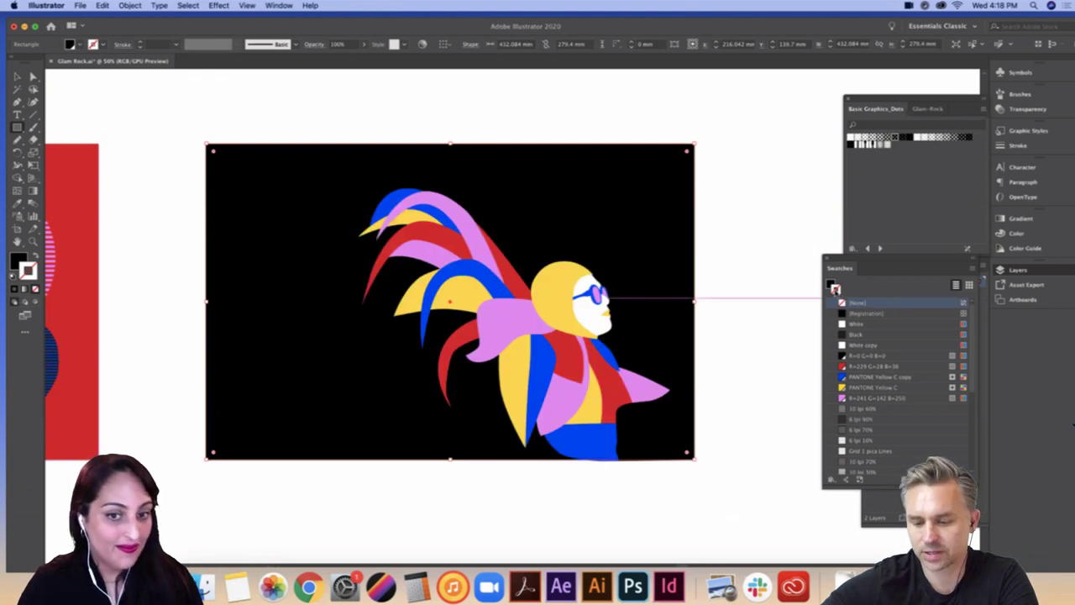
{"action": "key", "text": "a"}
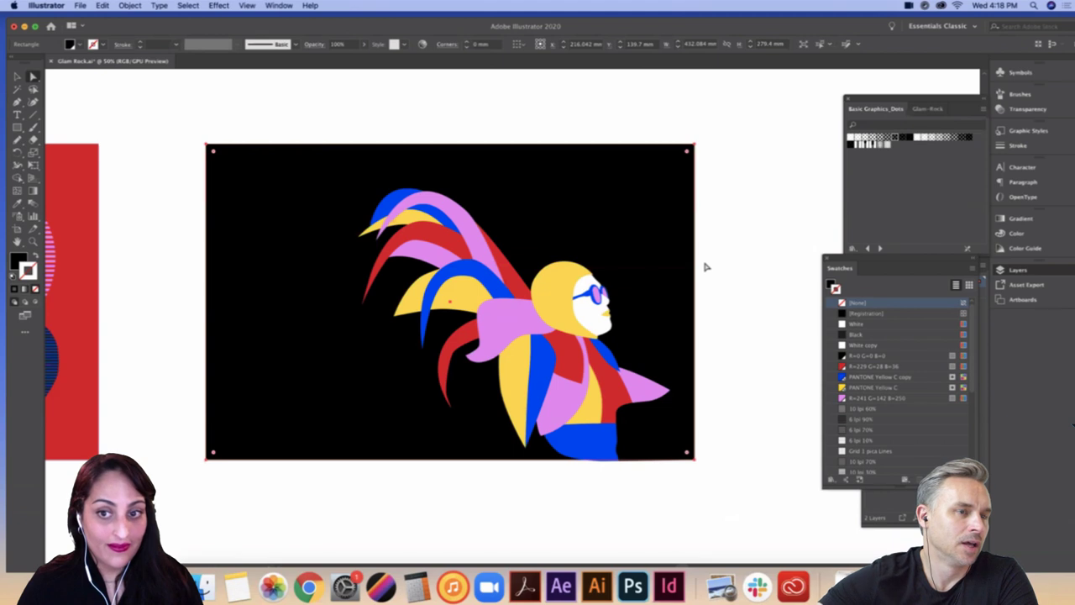
{"action": "left_click", "coordinate": [705, 267]}
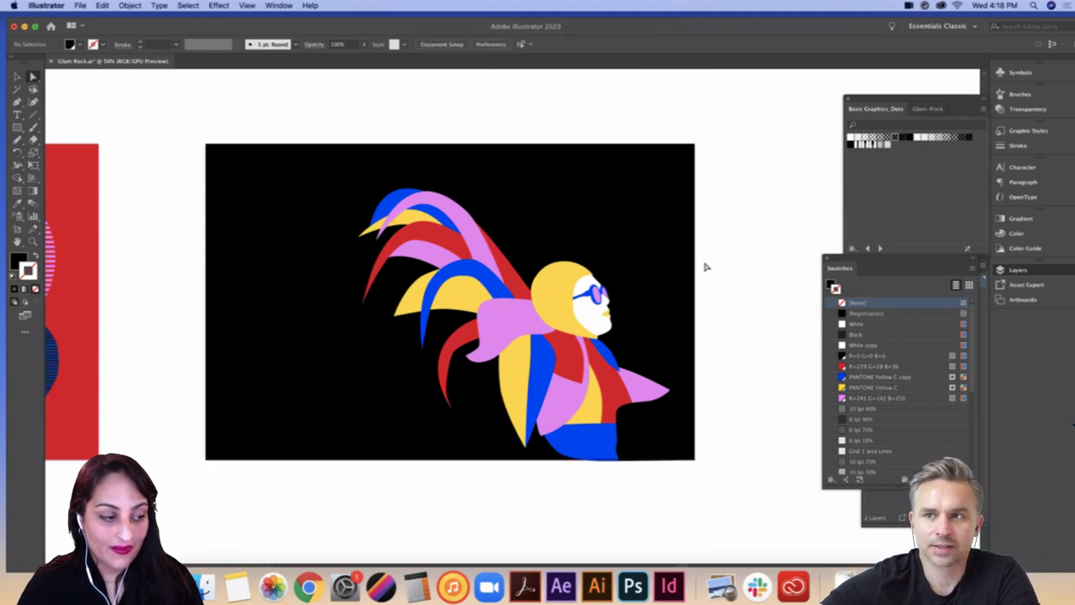
Step: Draw an open, black-filled freeform path of curved lobes with the Pen tool on the blank canvas beside the artboard
{"action": "left_click_drag", "start_coordinate": [742, 277], "coordinate": [602, 286]}
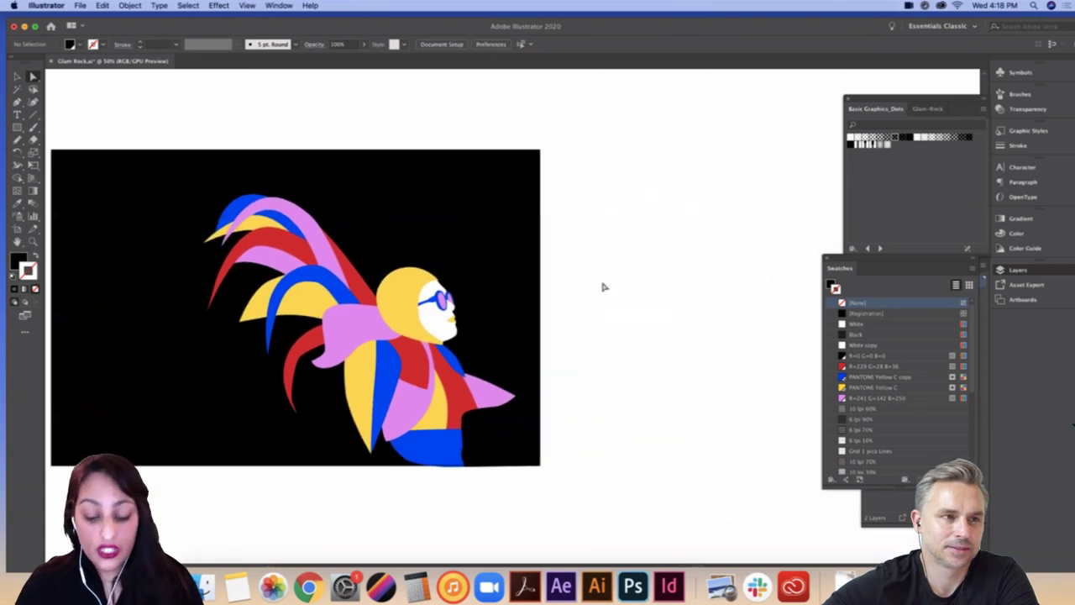
{"action": "key", "text": "super+equal"}
{"action": "left_click_drag", "start_coordinate": [739, 295], "coordinate": [658, 287]}
{"action": "key", "text": "p"}
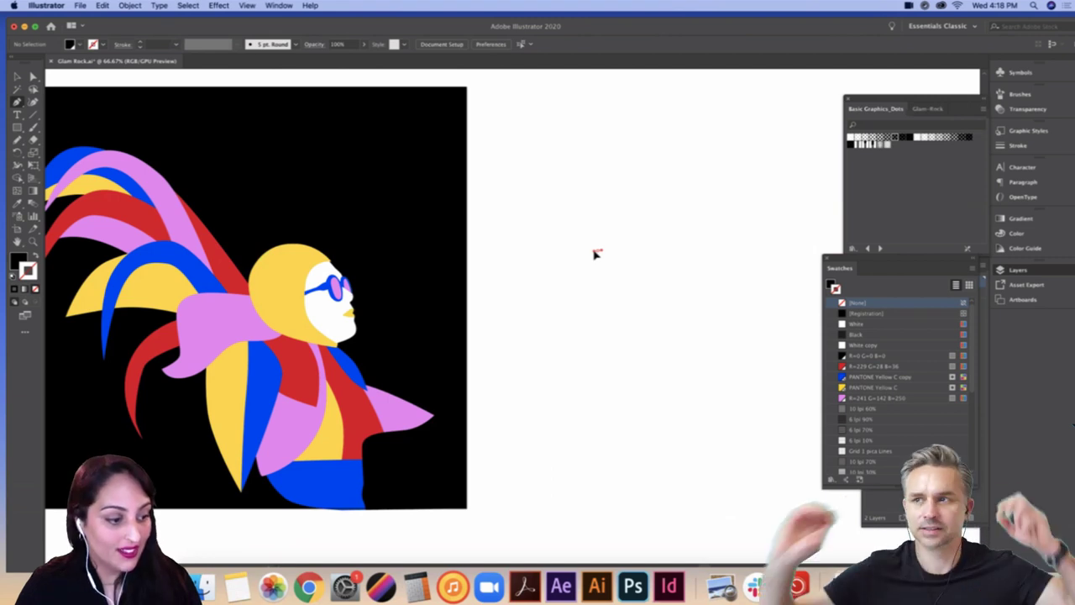
{"action": "left_click_drag", "start_coordinate": [598, 251], "coordinate": [580, 250]}
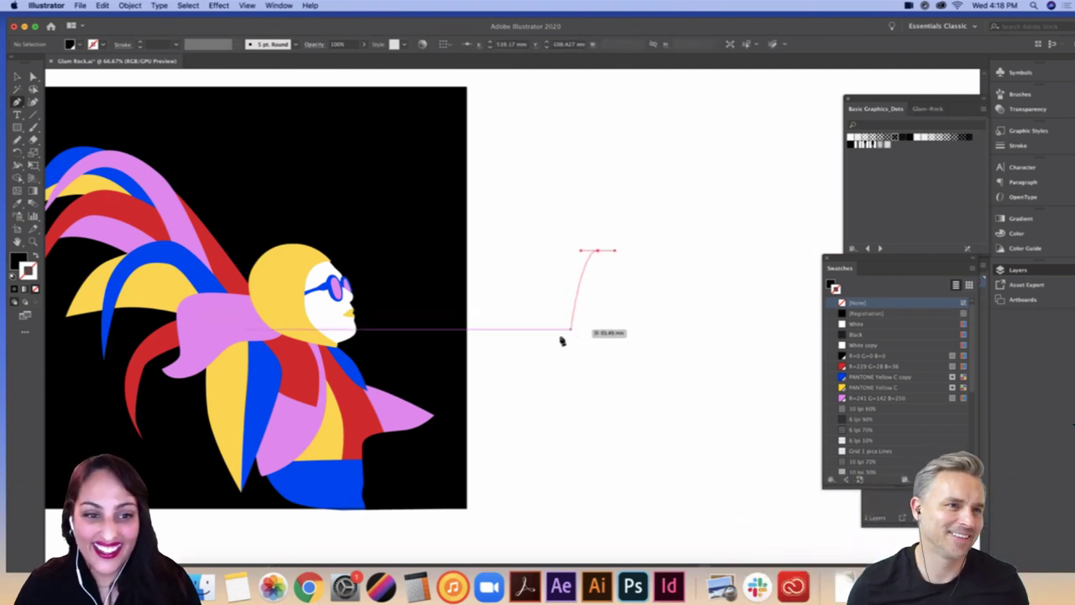
{"action": "left_click_drag", "start_coordinate": [562, 335], "coordinate": [612, 409]}
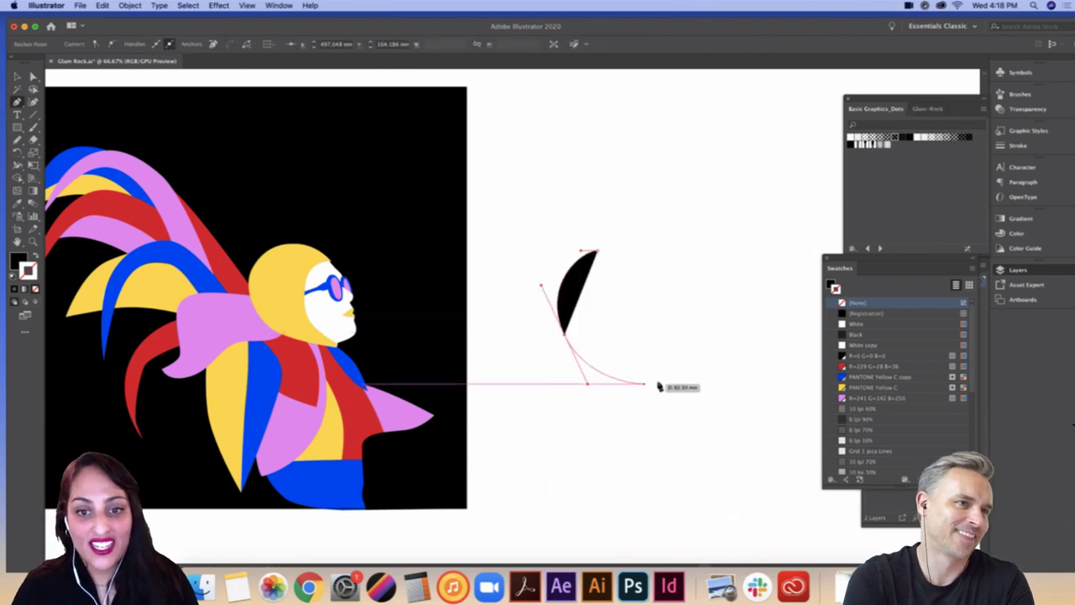
{"action": "left_click_drag", "start_coordinate": [655, 362], "coordinate": [694, 350]}
{"action": "left_click_drag", "start_coordinate": [637, 262], "coordinate": [708, 261]}
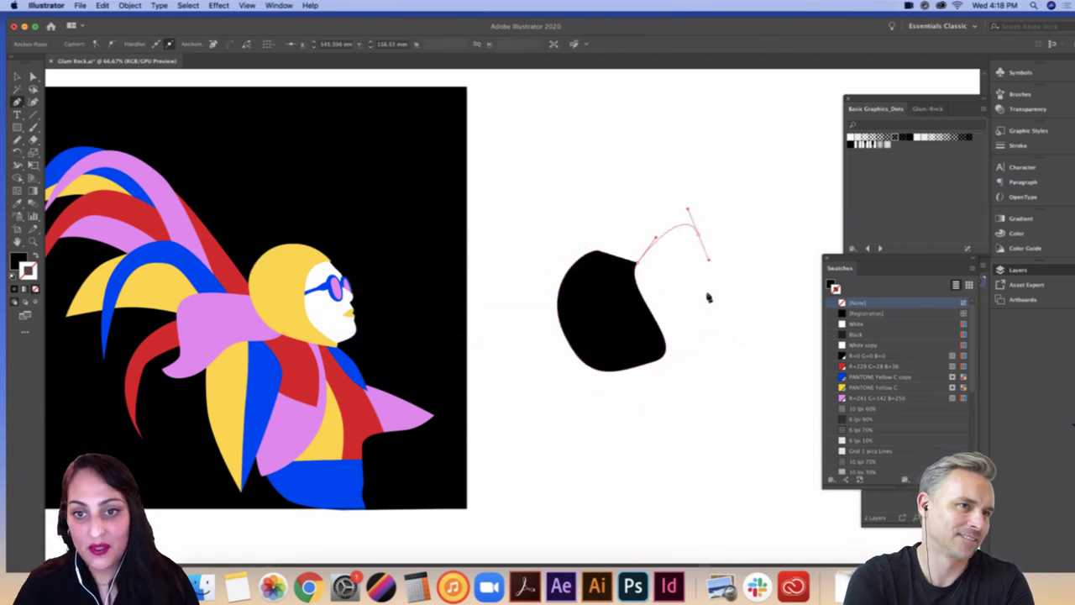
{"action": "left_click_drag", "start_coordinate": [691, 308], "coordinate": [694, 321]}
{"action": "left_click_drag", "start_coordinate": [768, 333], "coordinate": [785, 302]}
{"action": "left_click_drag", "start_coordinate": [775, 194], "coordinate": [758, 183]}
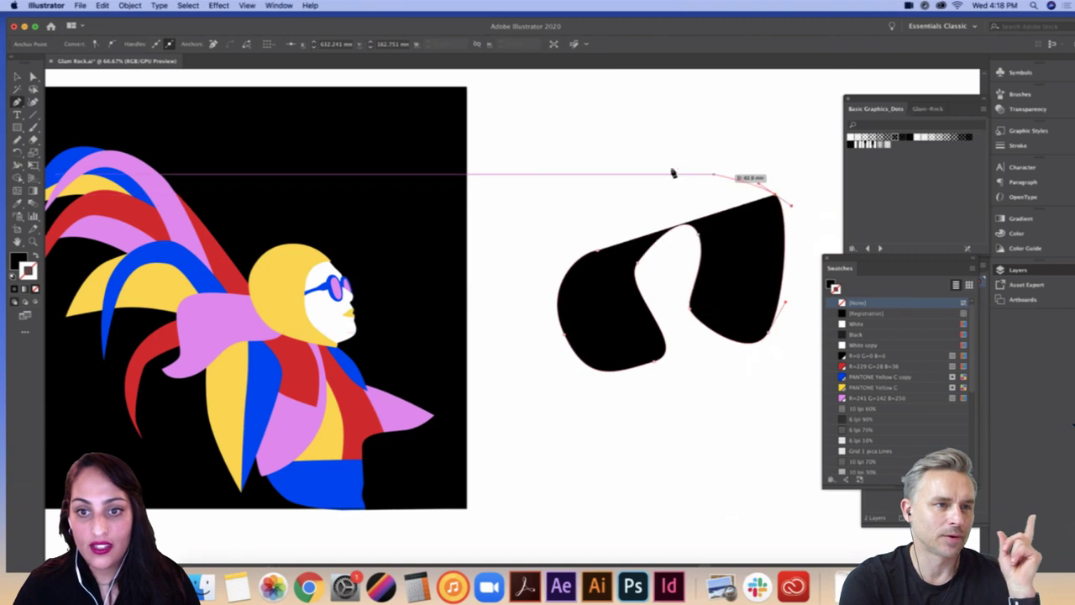
{"action": "left_click", "coordinate": [666, 172]}
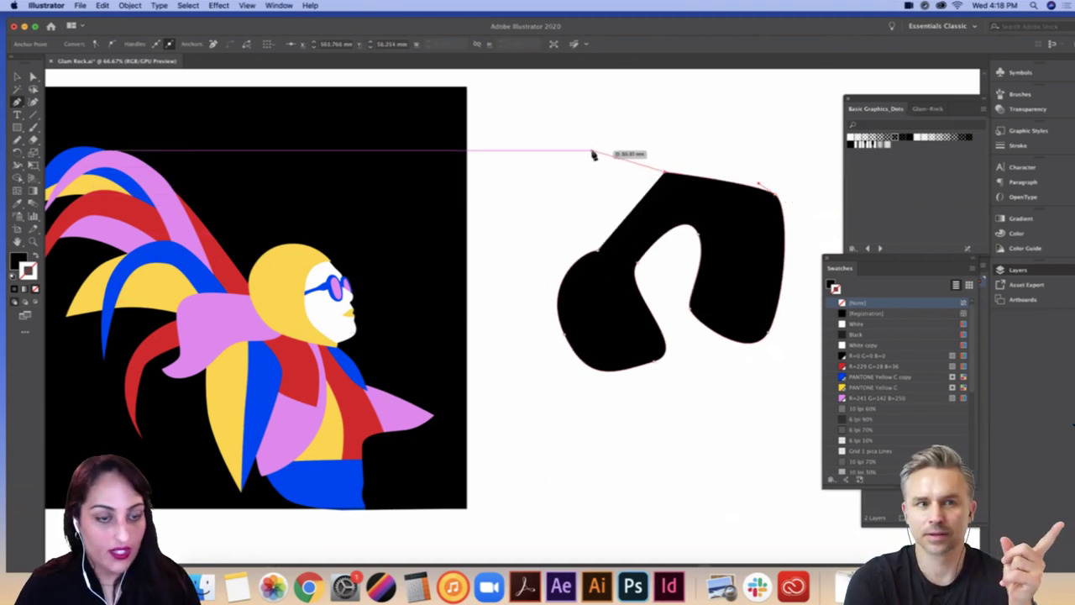
Step: Swap the fill and stroke of the freeform path, giving it a black stroke and no fill
{"action": "scroll", "coordinate": [593, 155], "scroll_direction": "left", "scroll_amount": 5}
{"action": "left_click_drag", "start_coordinate": [638, 168], "coordinate": [640, 168]}
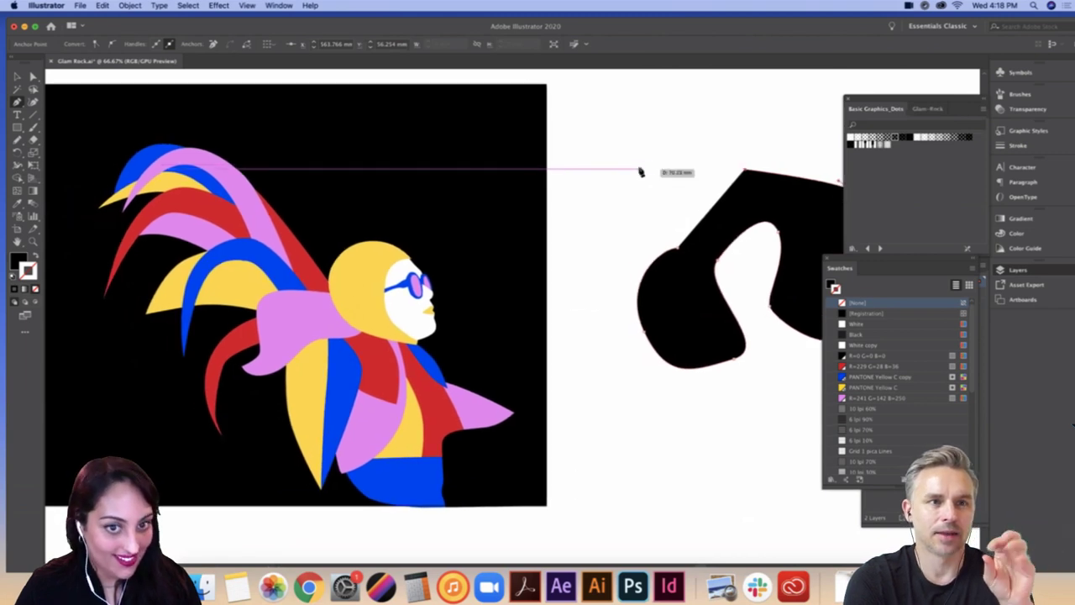
{"action": "left_click", "coordinate": [35, 255]}
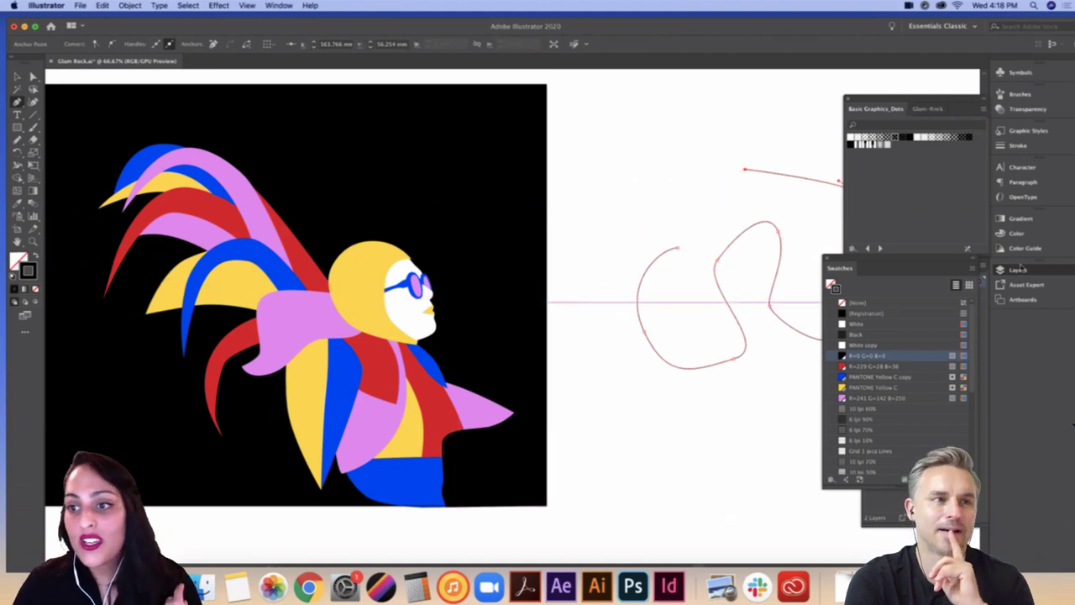
Step: Move the swatches aside, float the layer list over the artwork, then unlock and show the Reference layer
{"action": "left_click_drag", "start_coordinate": [914, 264], "coordinate": [798, 374]}
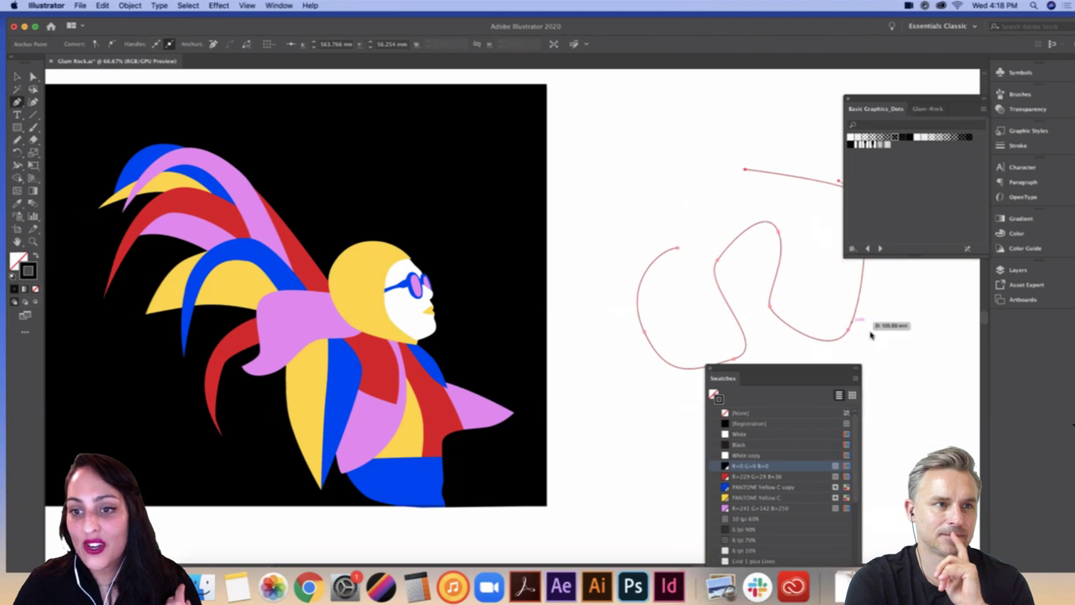
{"action": "left_click", "coordinate": [1019, 271]}
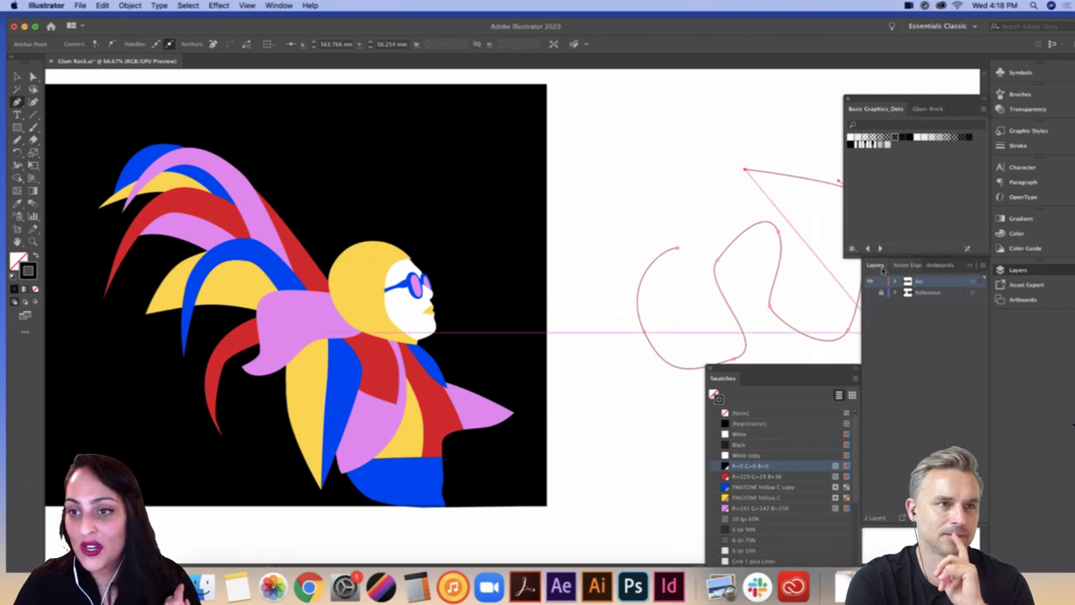
{"action": "left_click_drag", "start_coordinate": [875, 265], "coordinate": [622, 223]}
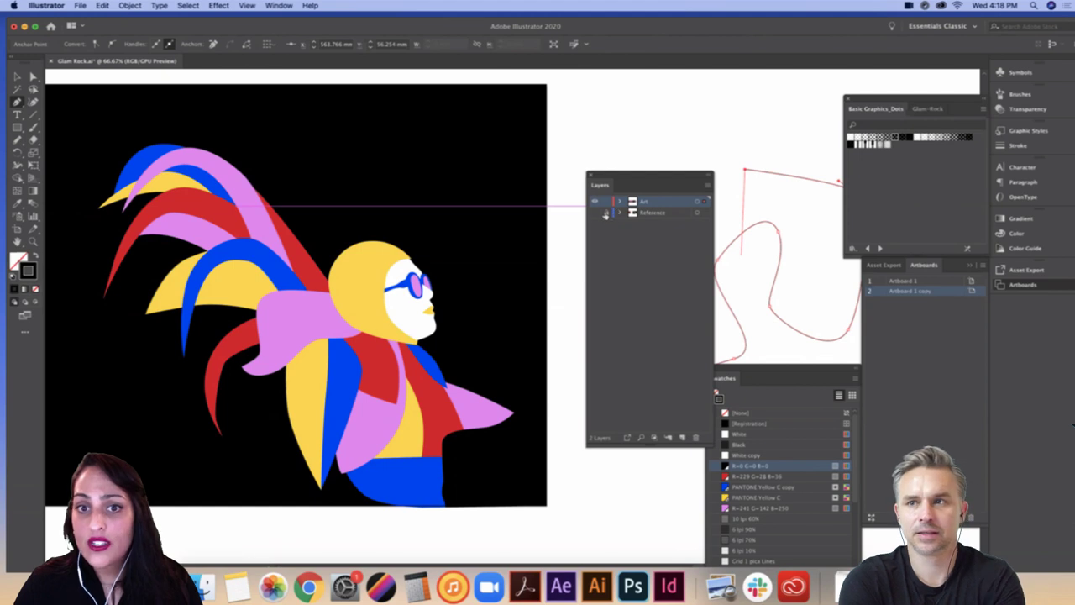
{"action": "left_click_drag", "start_coordinate": [673, 181], "coordinate": [495, 168]}
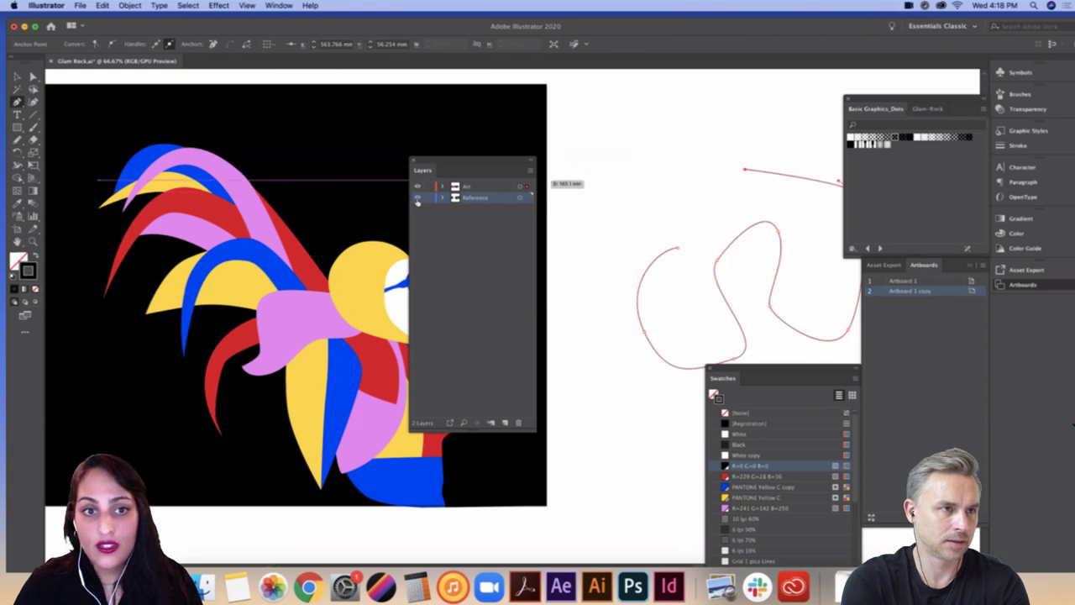
{"action": "left_click", "coordinate": [418, 198]}
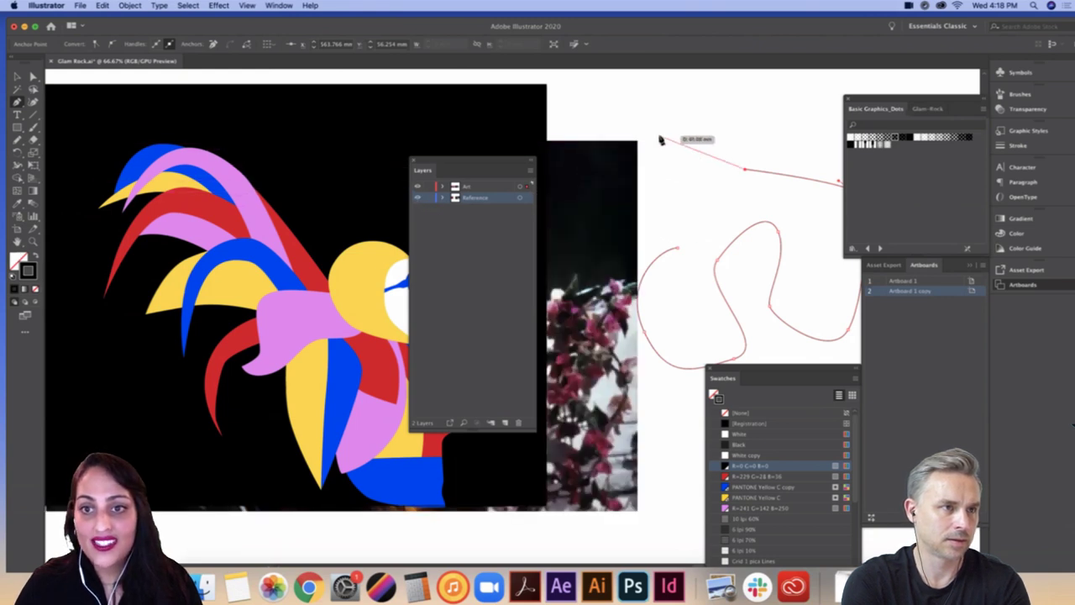
{"action": "key", "text": "Escape"}
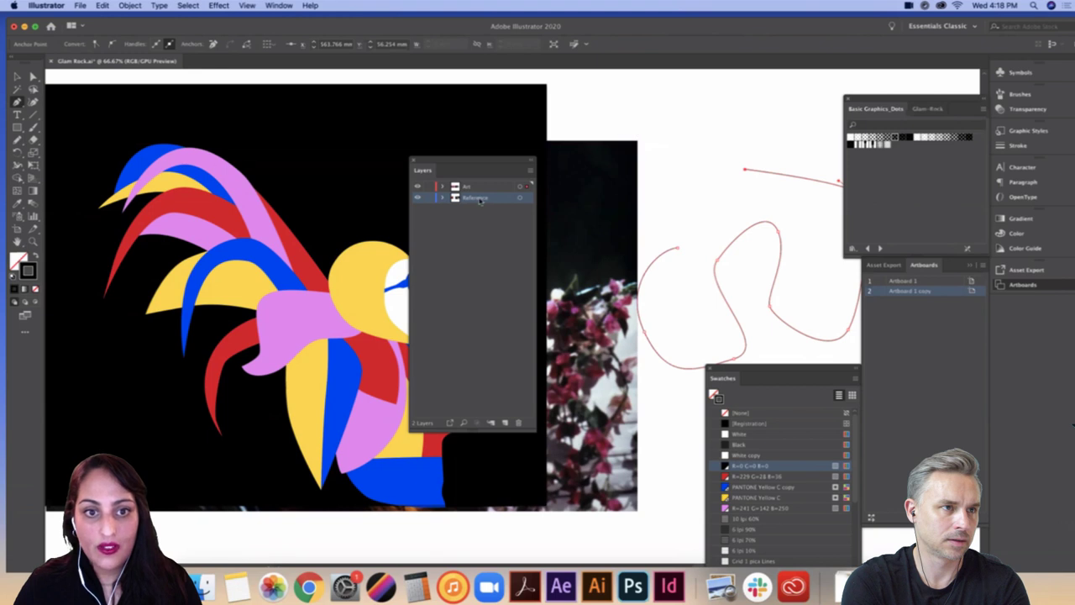
{"action": "left_click", "coordinate": [692, 115]}
{"action": "mouse_move", "coordinate": [646, 157]}
{"action": "left_mouse_down"}
{"action": "mouse_move", "coordinate": [664, 189]}
{"action": "mouse_move", "coordinate": [722, 129]}
{"action": "mouse_move", "coordinate": [693, 129]}
{"action": "mouse_move", "coordinate": [667, 173]}
{"action": "mouse_move", "coordinate": [668, 197]}
{"action": "mouse_move", "coordinate": [630, 208]}
{"action": "left_mouse_up"}
{"action": "key", "text": "BackSpace"}
{"action": "key", "text": "BackSpace"}
Step: Draw an open, looping path with the Pen tool on the Reference layer, near the photo's upper corner beside the artboard
{"action": "left_click", "coordinate": [477, 197]}
{"action": "left_click", "coordinate": [612, 180]}
{"action": "left_click", "coordinate": [608, 130]}
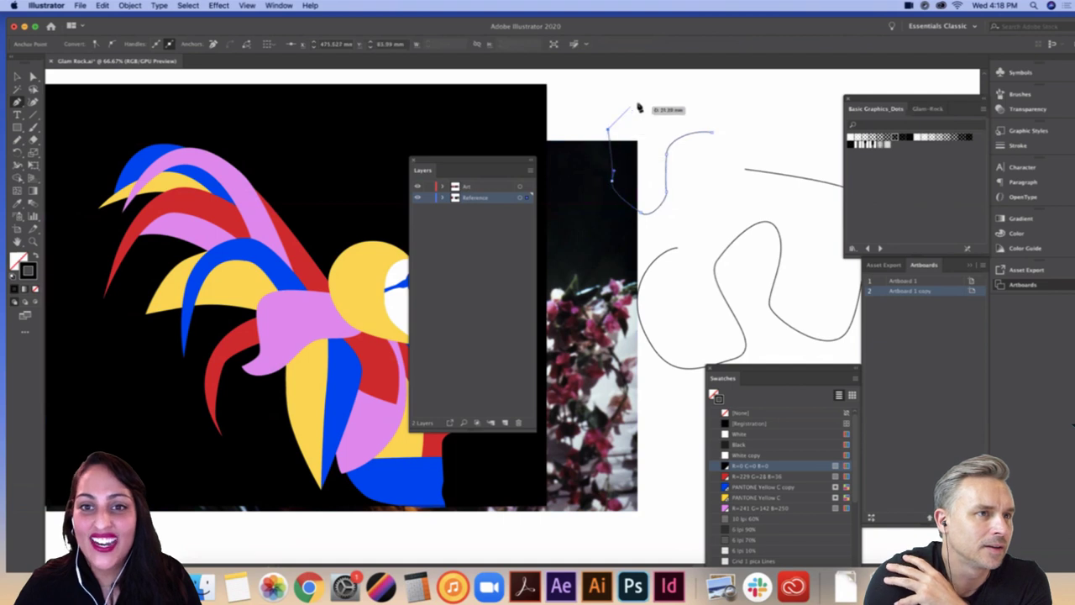
{"action": "left_click_drag", "start_coordinate": [637, 103], "coordinate": [677, 98]}
{"action": "left_click", "coordinate": [728, 106]}
{"action": "left_click", "coordinate": [738, 151]}
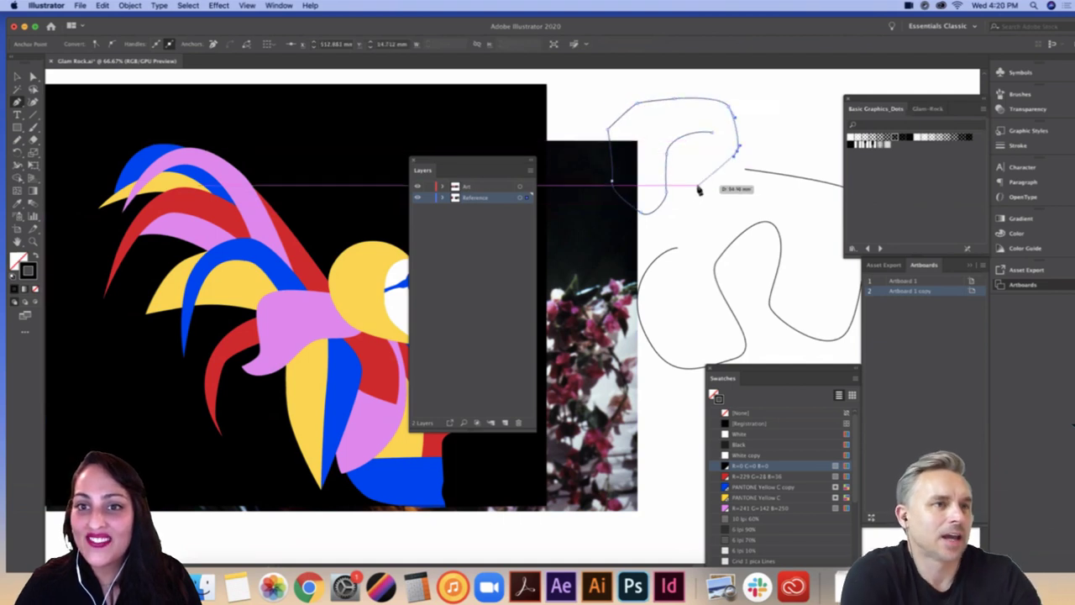
{"action": "left_click", "coordinate": [694, 188]}
{"action": "left_click_drag", "start_coordinate": [688, 217], "coordinate": [687, 222]}
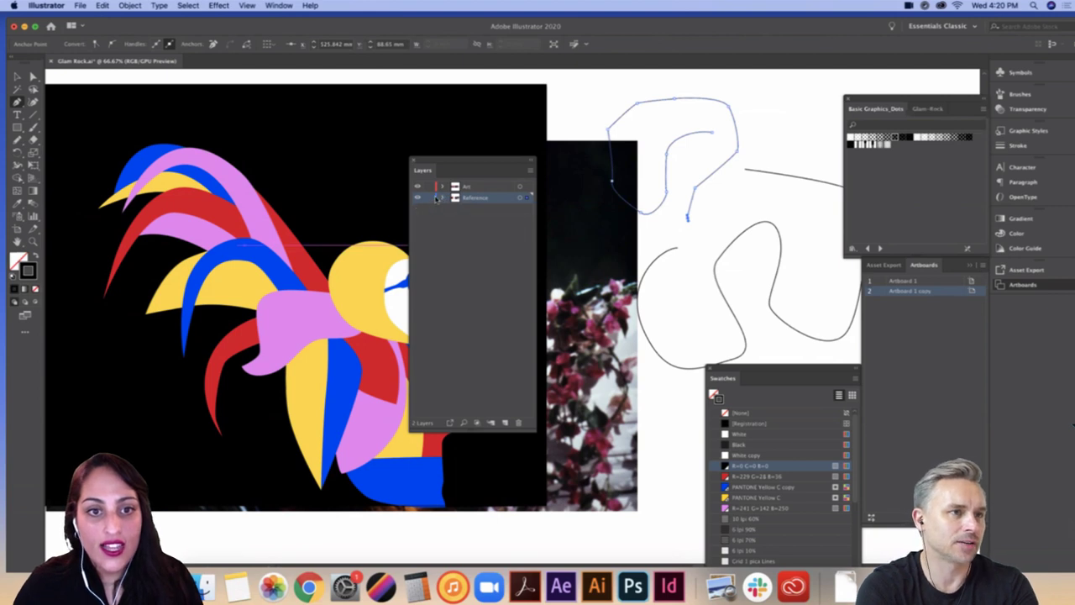
Step: Set the Reference layer's colour to Green in its layer options
{"action": "left_click", "coordinate": [531, 171]}
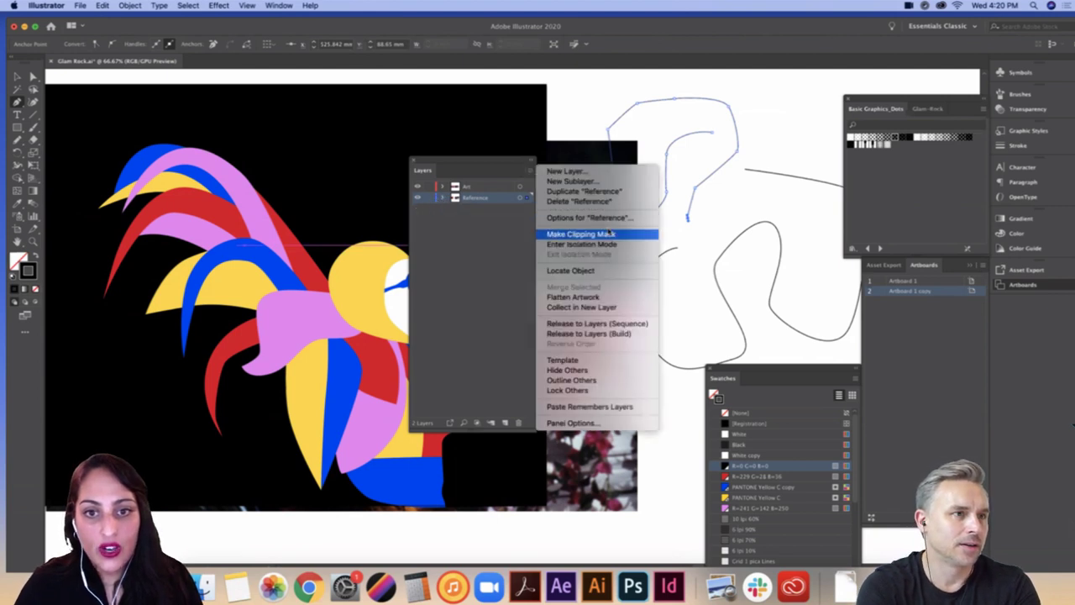
{"action": "left_click", "coordinate": [605, 219]}
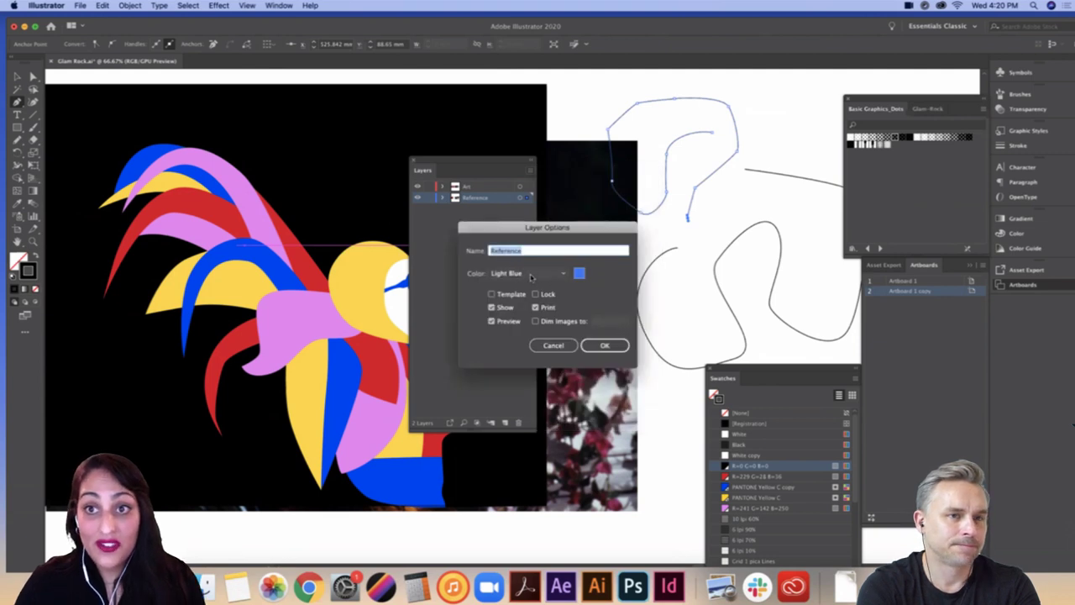
{"action": "left_click", "coordinate": [563, 273]}
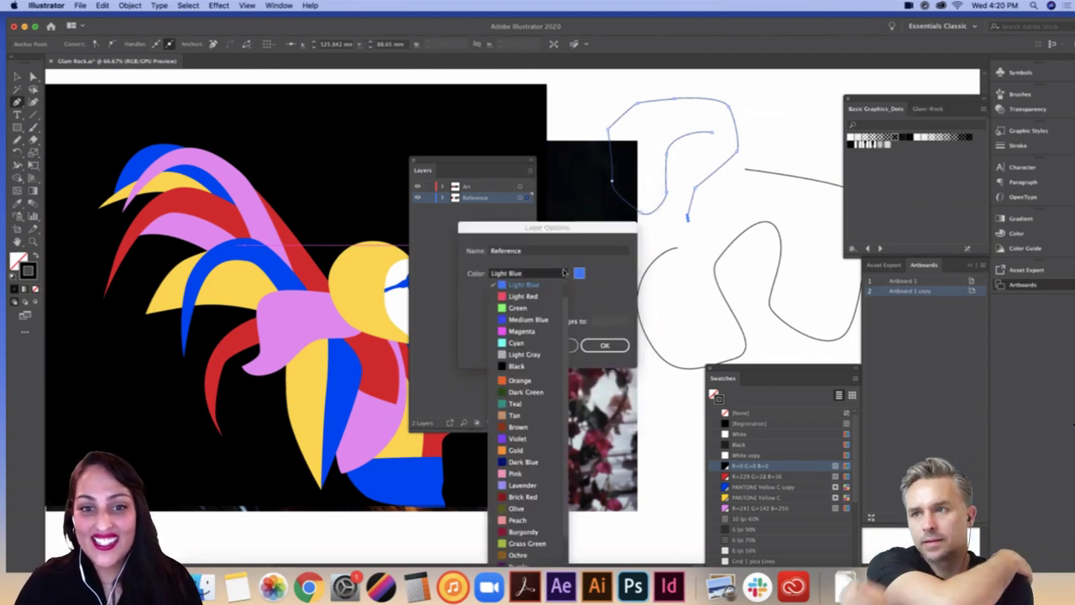
{"action": "left_click", "coordinate": [516, 307]}
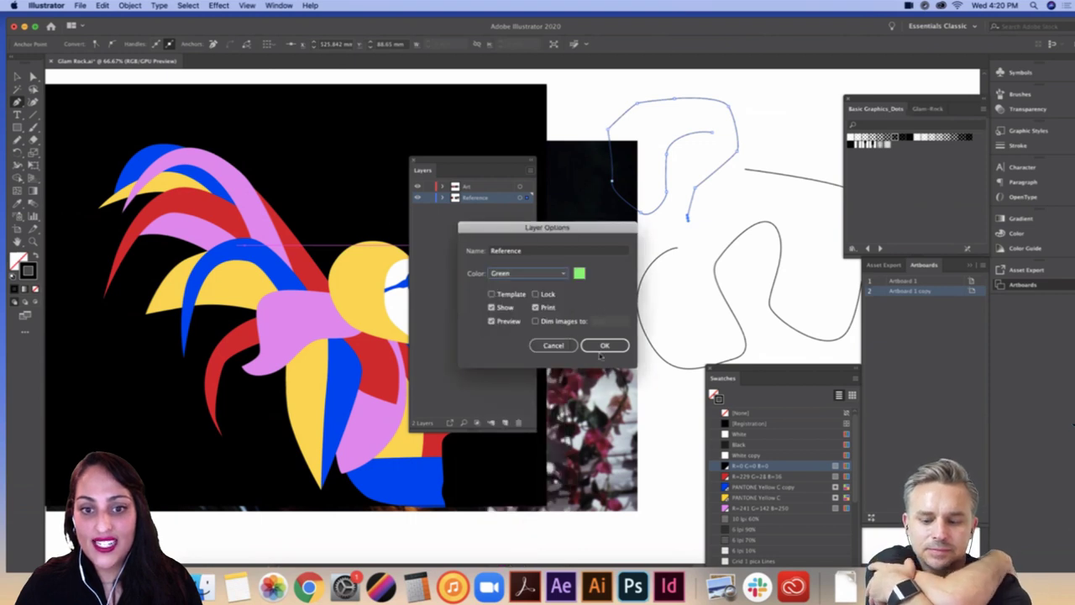
{"action": "left_click", "coordinate": [605, 345]}
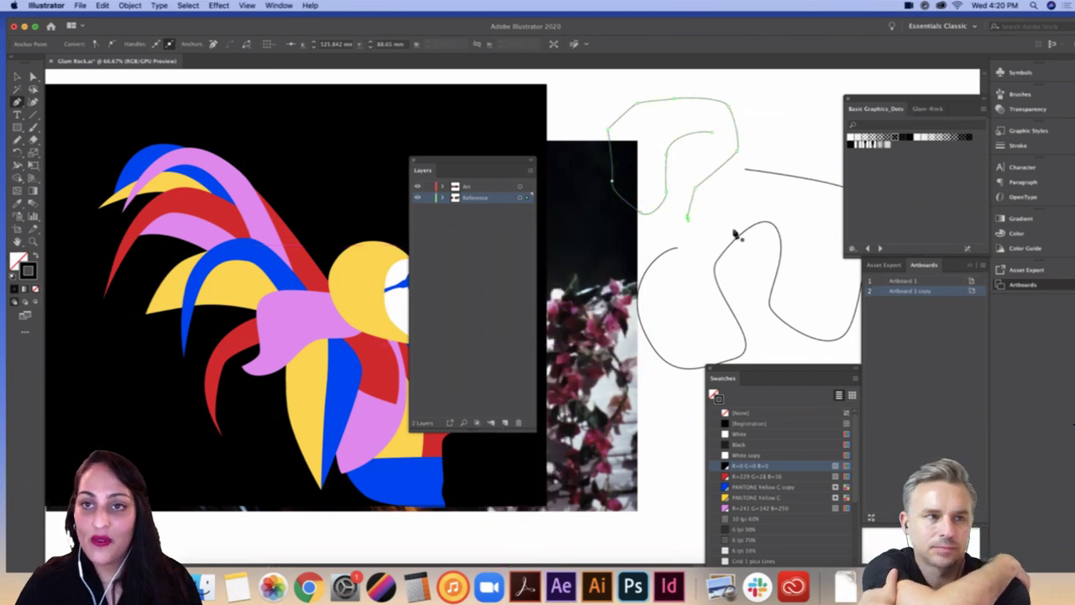
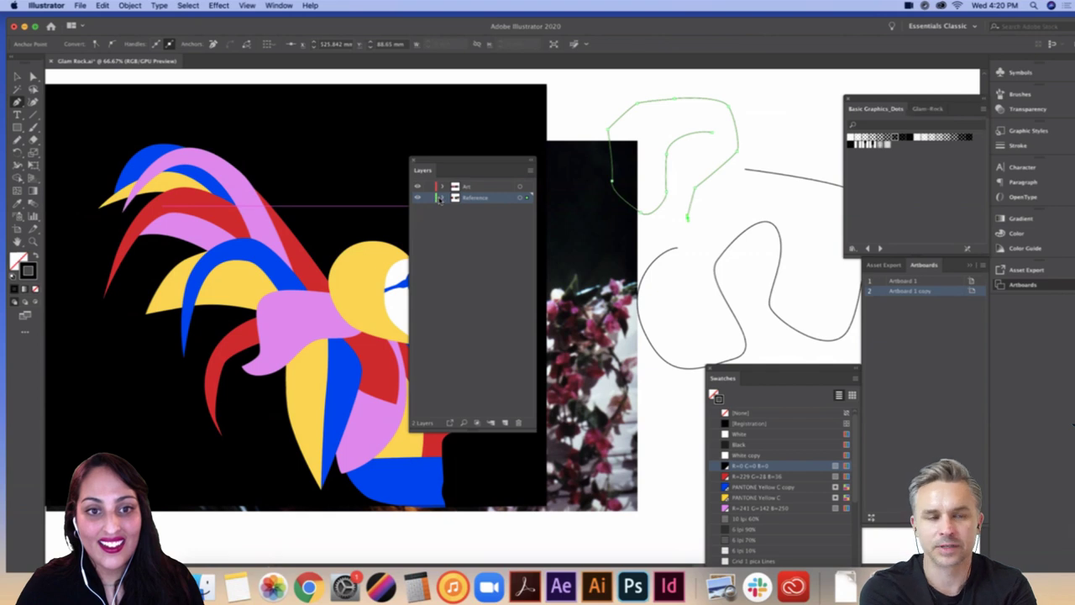
Step: Expand the Reference layer to examine the objects it contains, then collapse it
{"action": "left_click", "coordinate": [441, 198]}
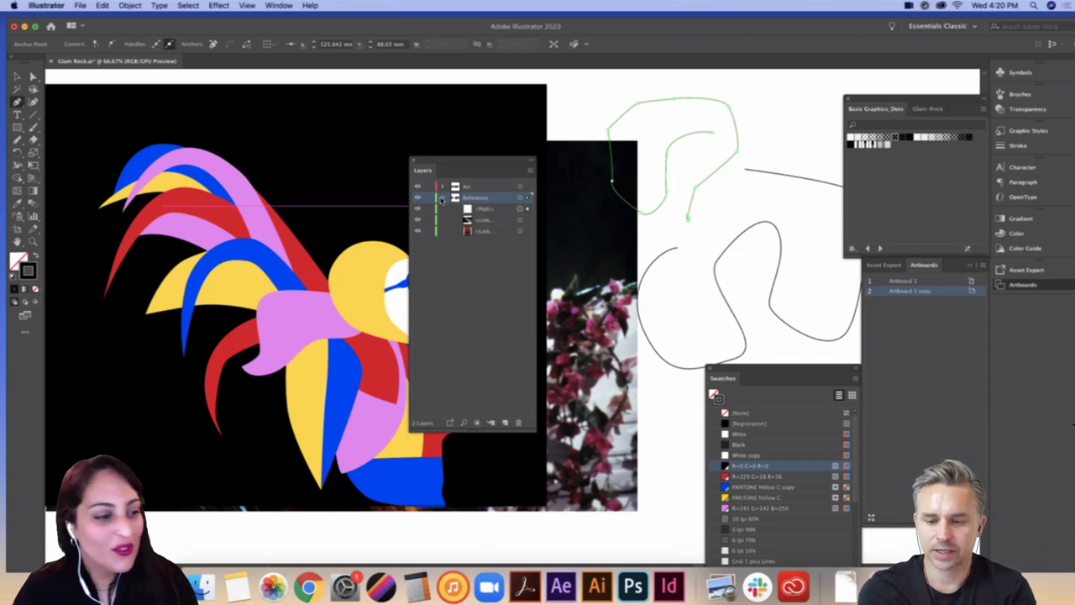
{"action": "left_click", "coordinate": [441, 197]}
{"action": "left_click", "coordinate": [441, 197]}
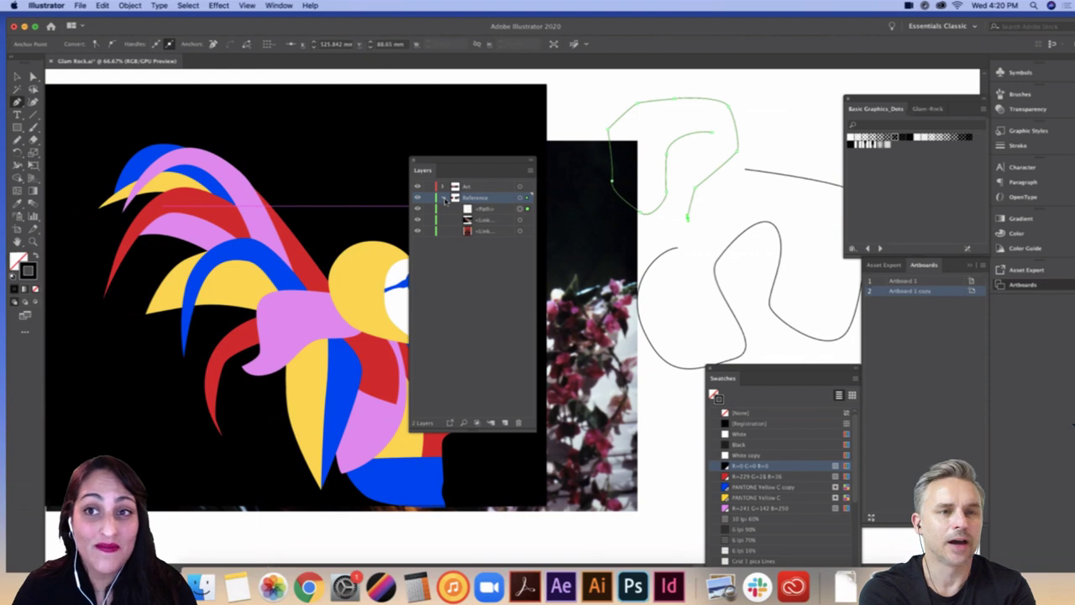
{"action": "left_click", "coordinate": [442, 198]}
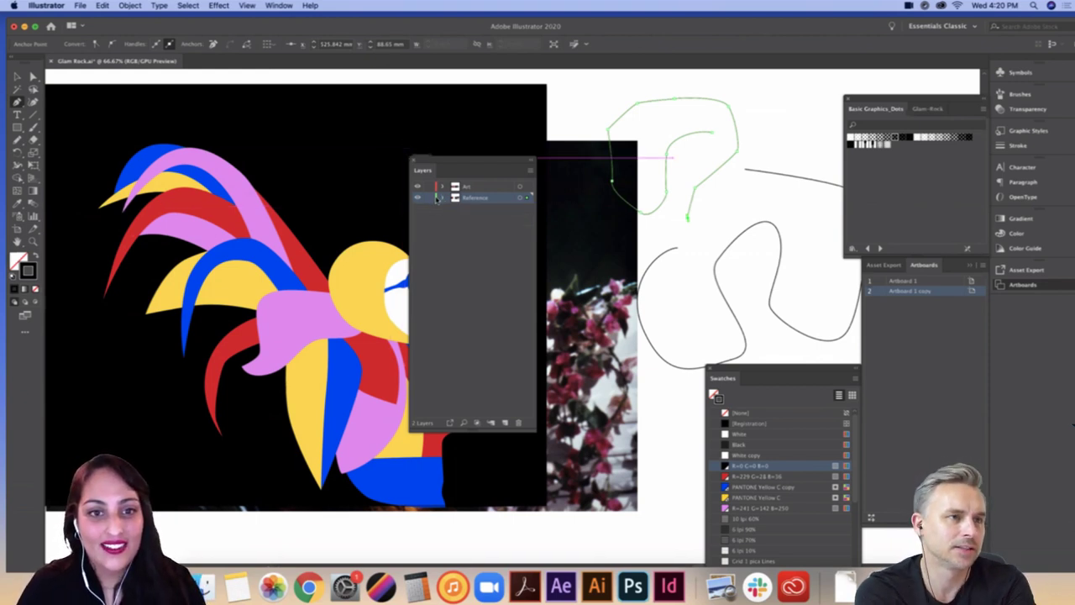
Step: Set the Reference layer's colour to Cyan in its layer options
{"action": "left_click", "coordinate": [527, 171]}
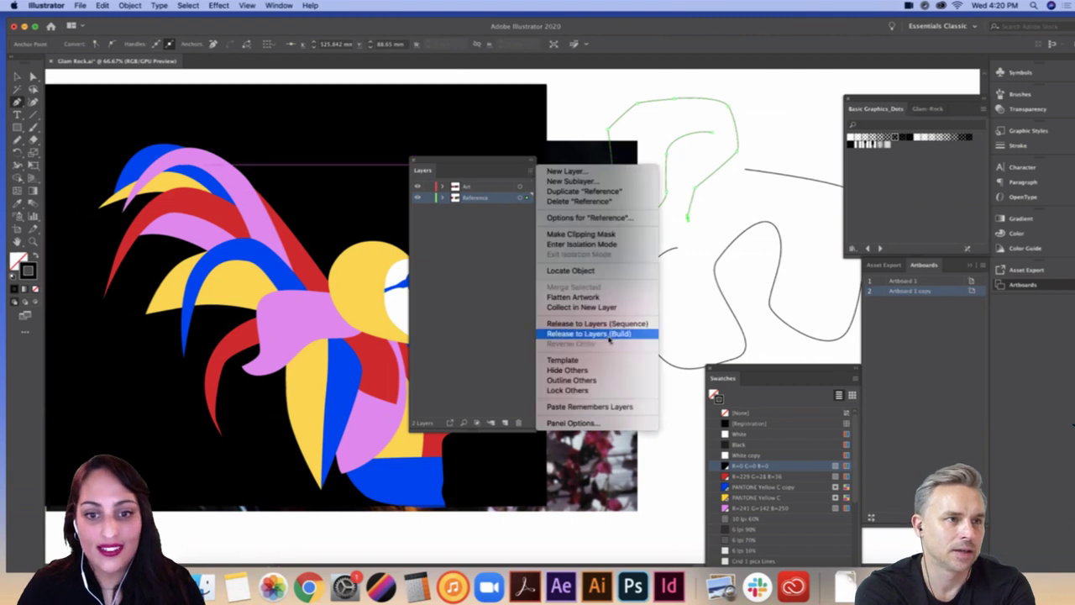
{"action": "left_click", "coordinate": [613, 218]}
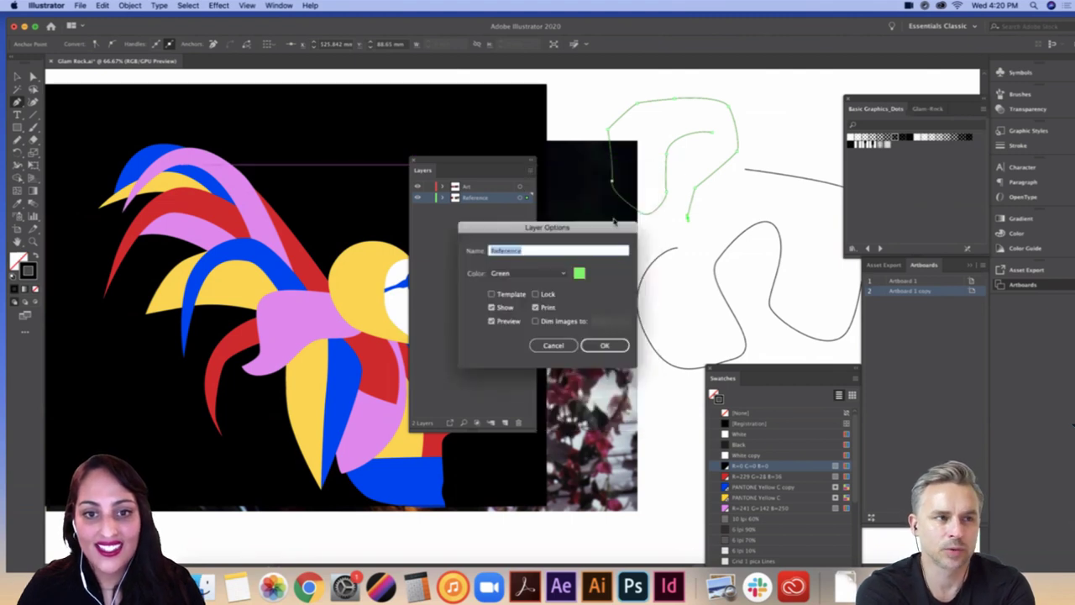
{"action": "double_click", "coordinate": [579, 273]}
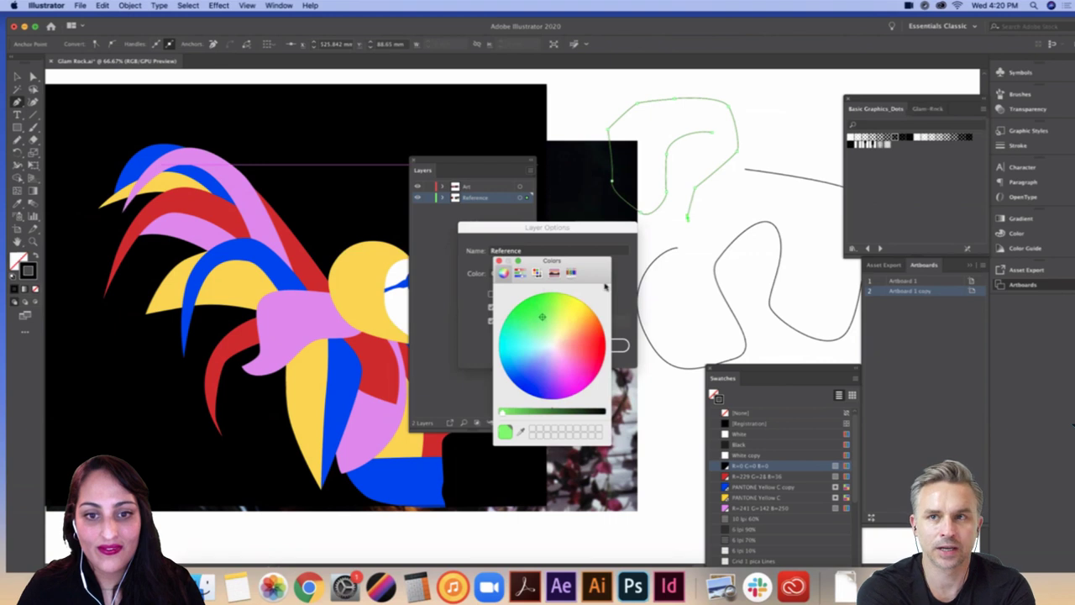
{"action": "left_click", "coordinate": [499, 261]}
{"action": "left_click", "coordinate": [527, 273]}
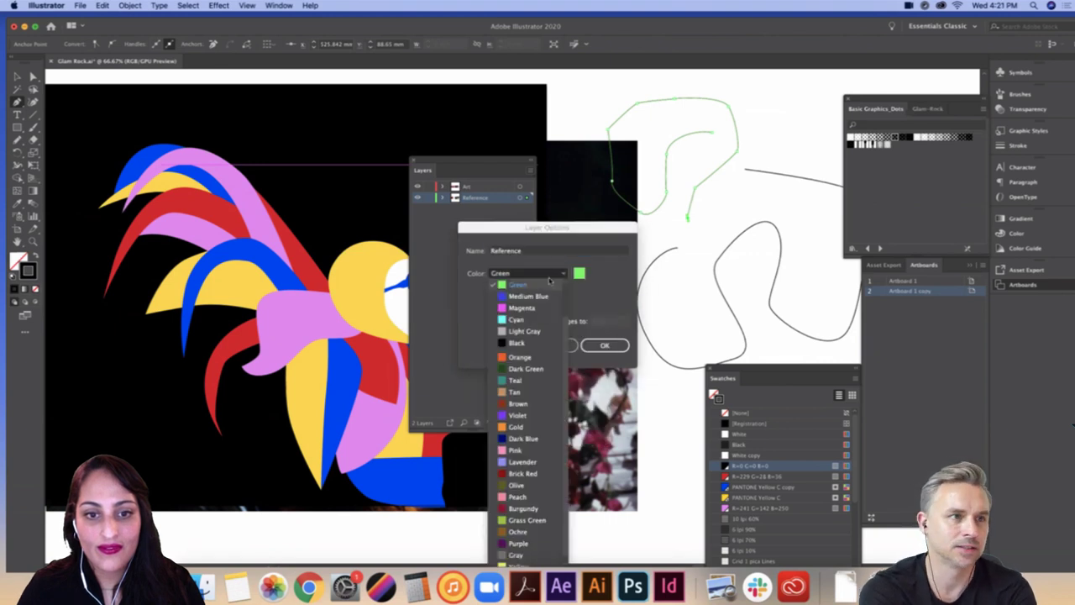
{"action": "left_click", "coordinate": [525, 317]}
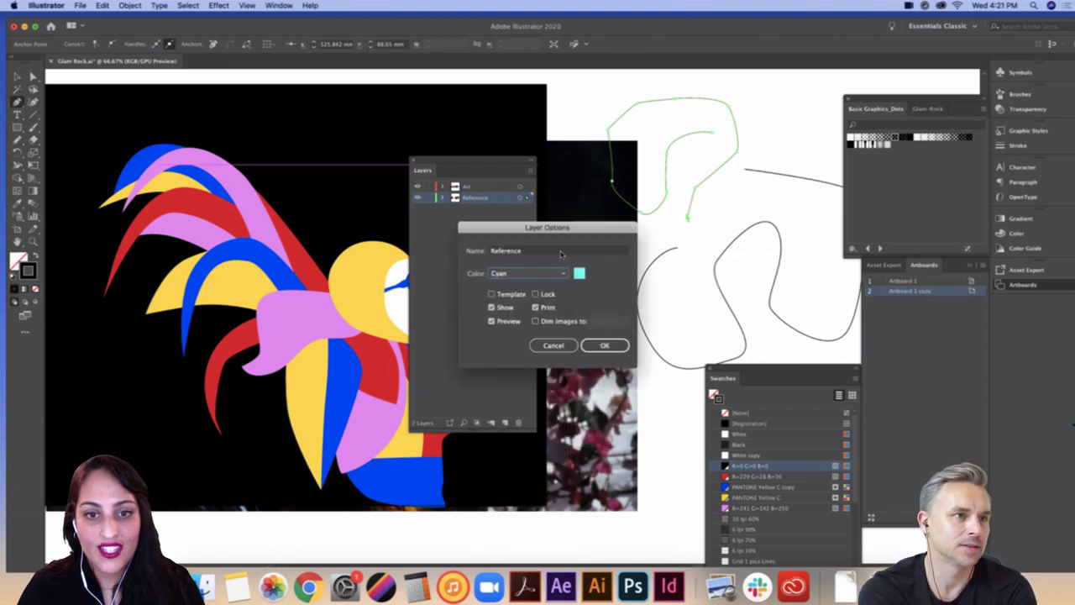
{"action": "left_click", "coordinate": [610, 347]}
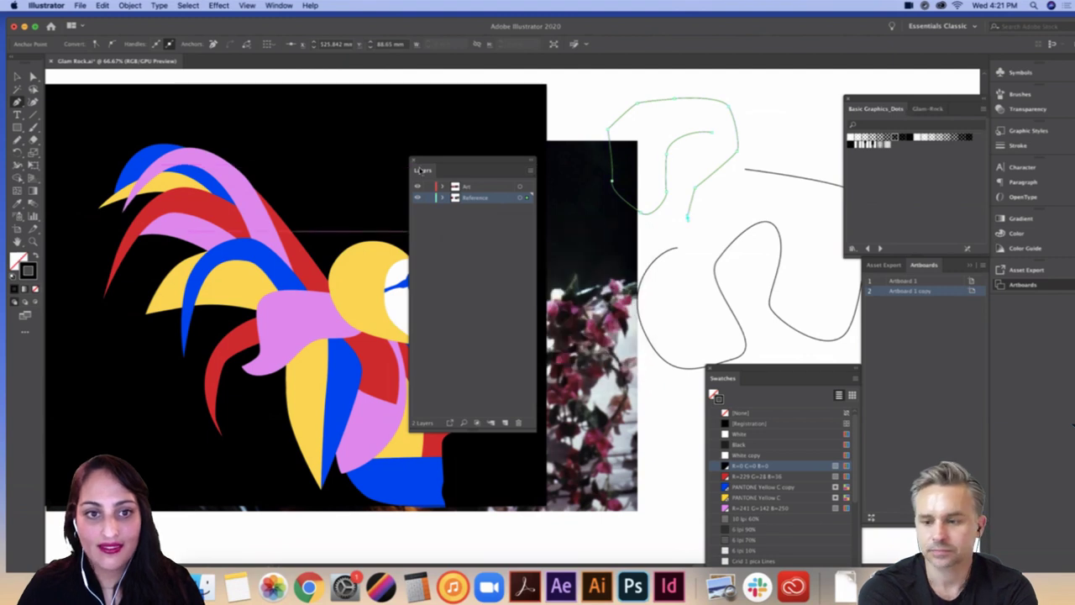
Step: Deselect everything and delete the practice paths drawn beside the artboard
{"action": "left_click", "coordinate": [430, 198]}
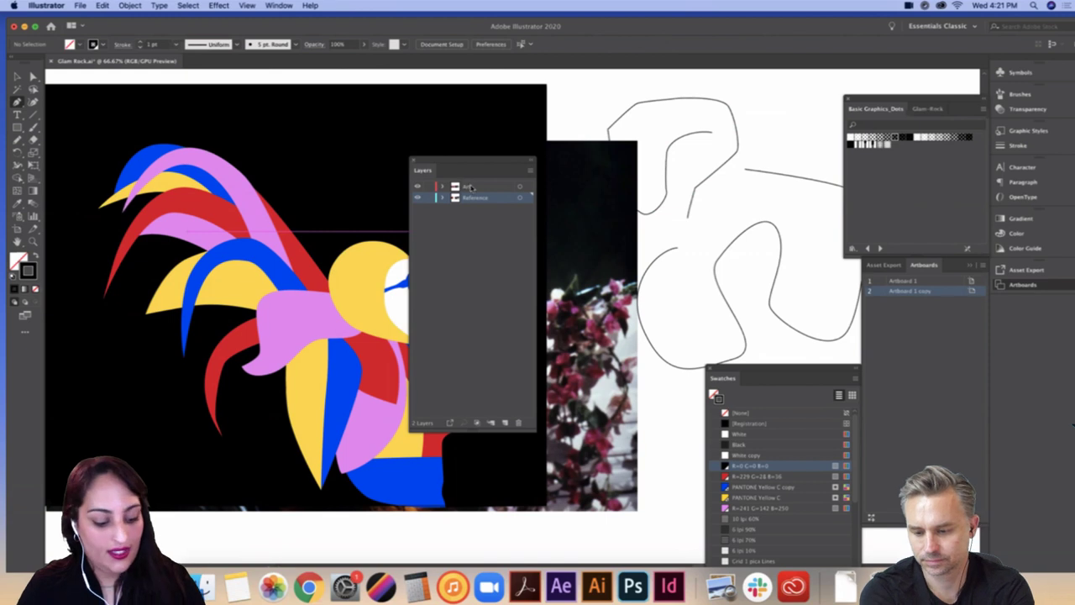
{"action": "key", "text": "v"}
{"action": "left_click", "coordinate": [696, 210]}
{"action": "key", "text": "Delete"}
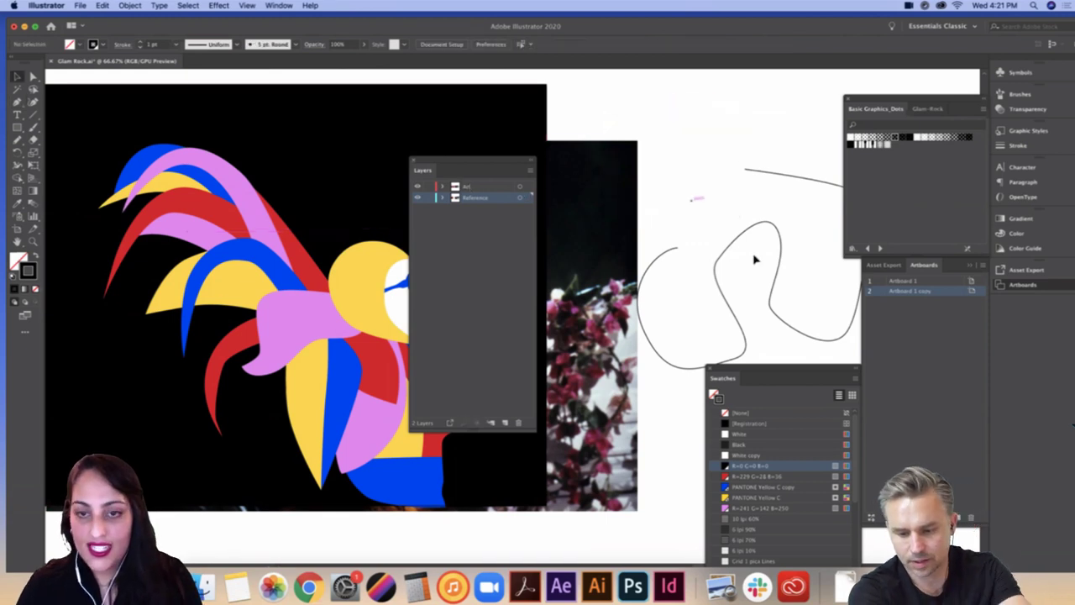
{"action": "left_click", "coordinate": [740, 246]}
{"action": "key", "text": "Delete"}
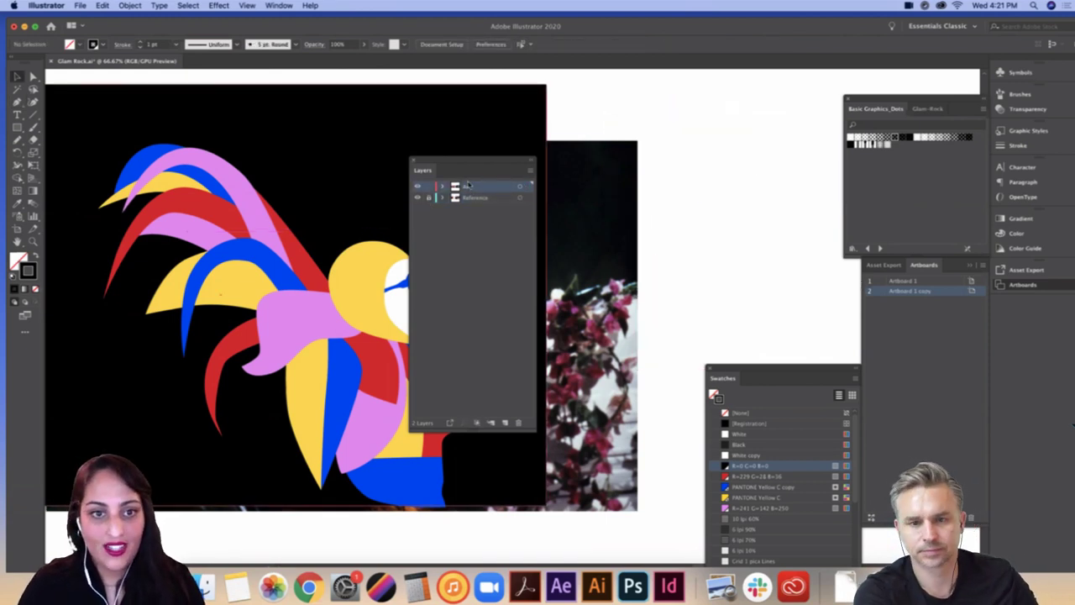
Step: Hide the Reference layer and move the floating layer list clear of the figure
{"action": "left_click", "coordinate": [418, 198]}
{"action": "left_click_drag", "start_coordinate": [446, 160], "coordinate": [698, 170]}
{"action": "left_click_drag", "start_coordinate": [529, 196], "coordinate": [781, 191]}
{"action": "scroll", "coordinate": [605, 173], "scroll_direction": "right", "scroll_amount": 4}
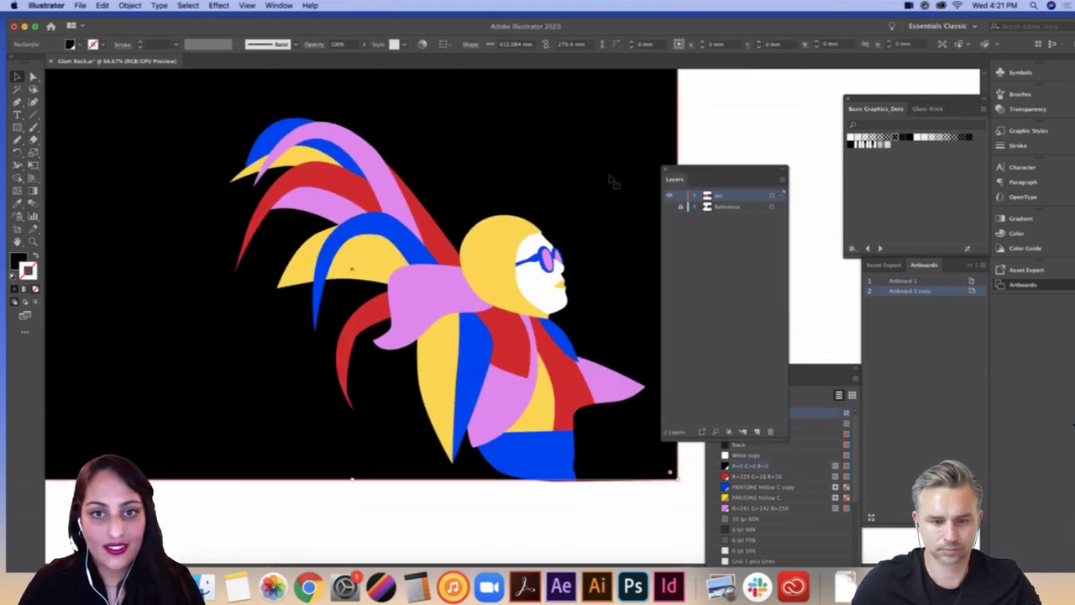
Step: Lock the large black background rectangle behind the figure
{"action": "left_click", "coordinate": [581, 208]}
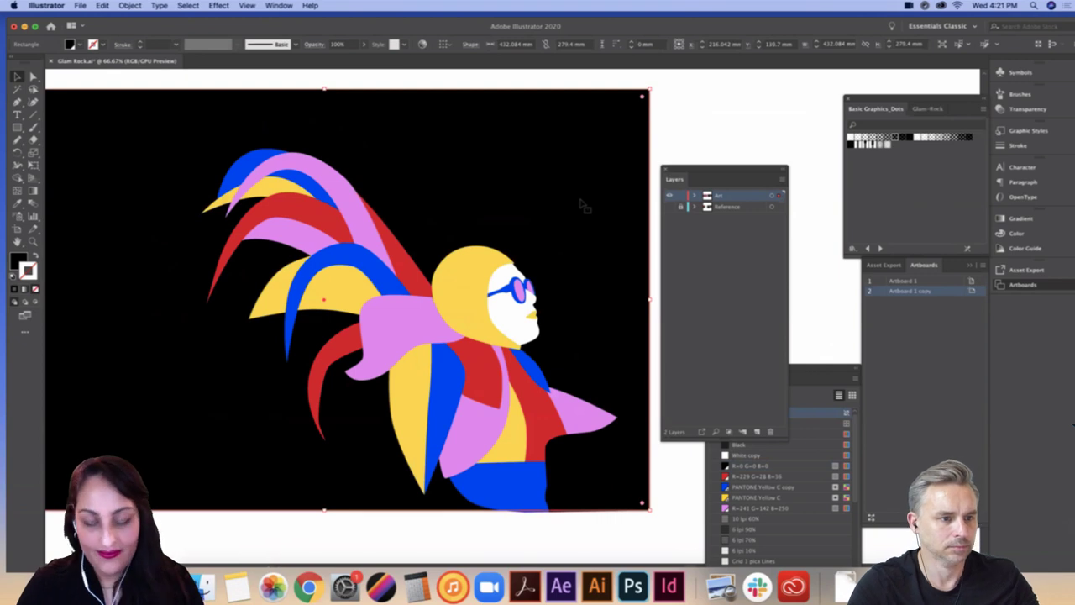
{"action": "key", "text": "super+2"}
{"action": "mouse_move", "coordinate": [550, 189]}
{"action": "left_mouse_down"}
{"action": "mouse_move", "coordinate": [502, 156]}
{"action": "mouse_move", "coordinate": [563, 185]}
{"action": "left_mouse_up"}
Step: Fill the black shape beneath the figure's outstretched arm with White copy and give it no stroke
{"action": "left_click", "coordinate": [590, 430]}
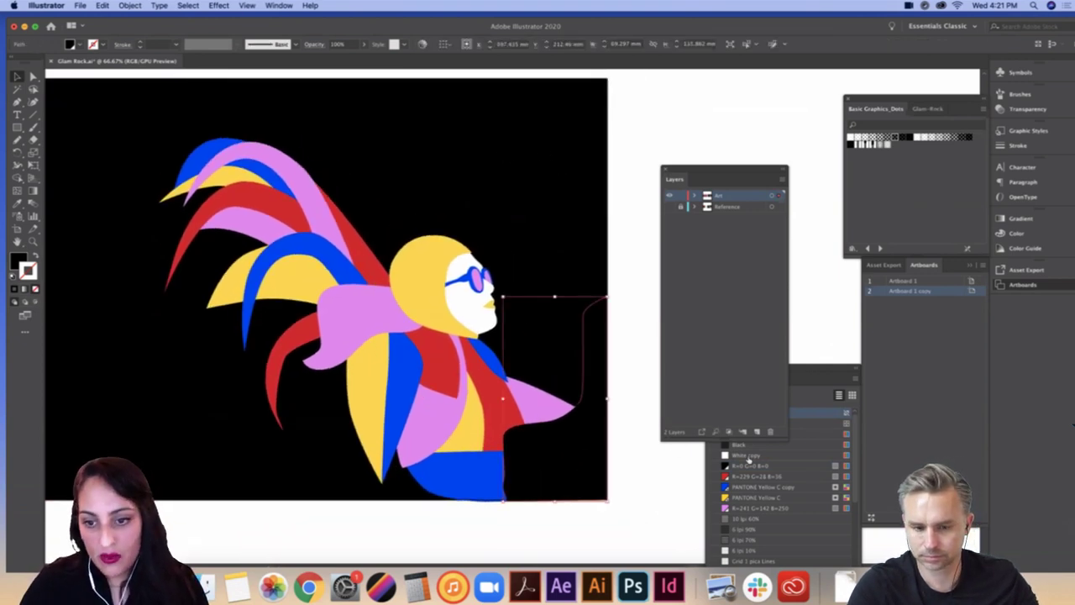
{"action": "left_click", "coordinate": [748, 456]}
{"action": "left_click", "coordinate": [37, 258]}
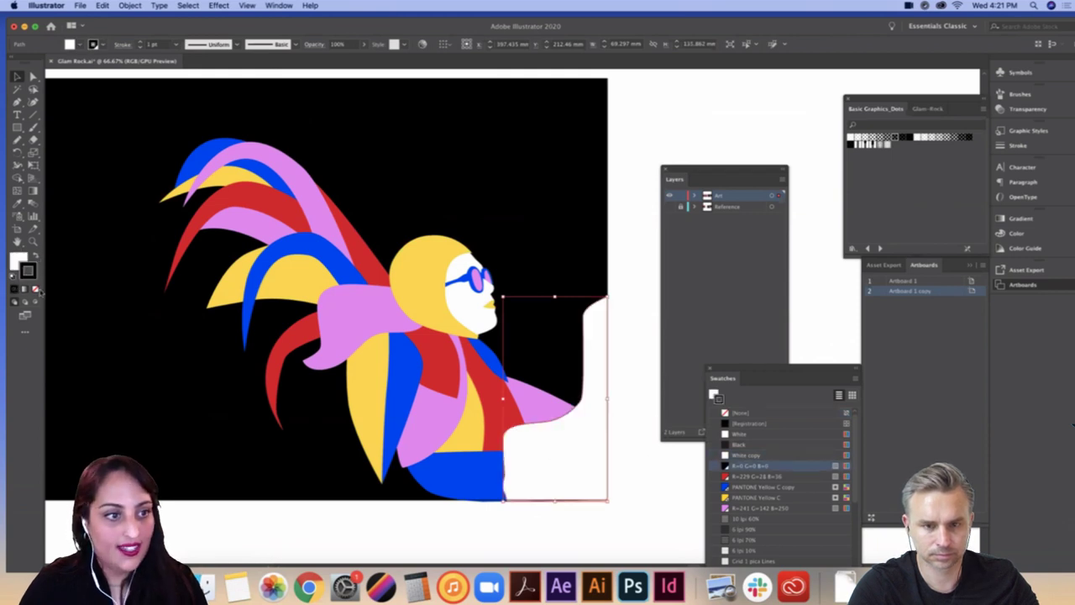
{"action": "left_click", "coordinate": [336, 535]}
{"action": "left_click_drag", "start_coordinate": [315, 531], "coordinate": [333, 532]}
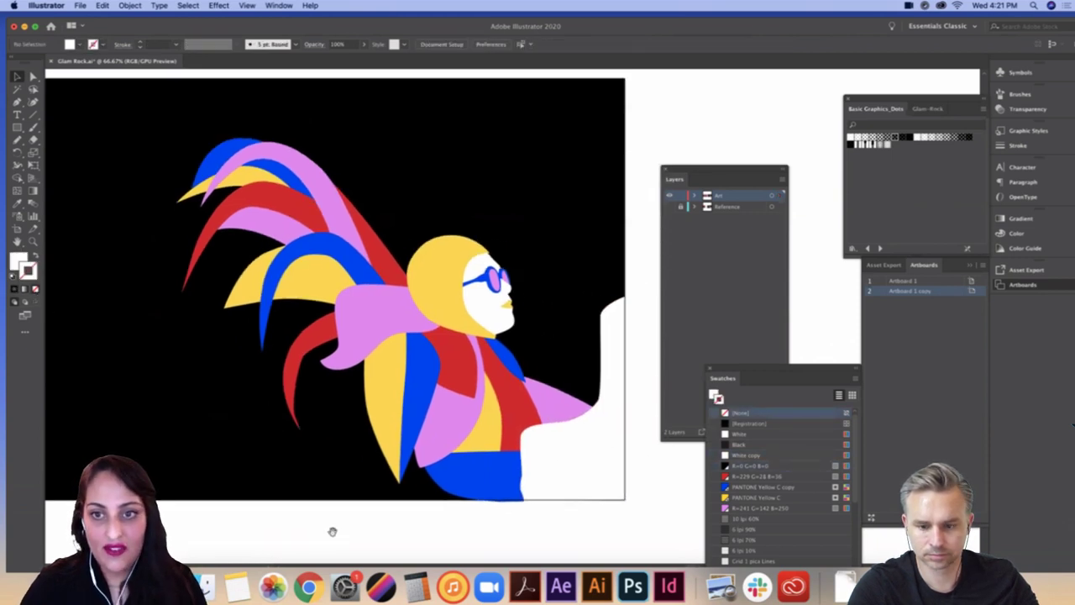
Step: Move the layer list further aside and draw a Pen segment about 40 mm long down from the blue feather's tip, with white stroke and no fill
{"action": "left_click_drag", "start_coordinate": [729, 180], "coordinate": [784, 158]}
{"action": "scroll", "coordinate": [571, 304], "scroll_direction": "left", "scroll_amount": 2}
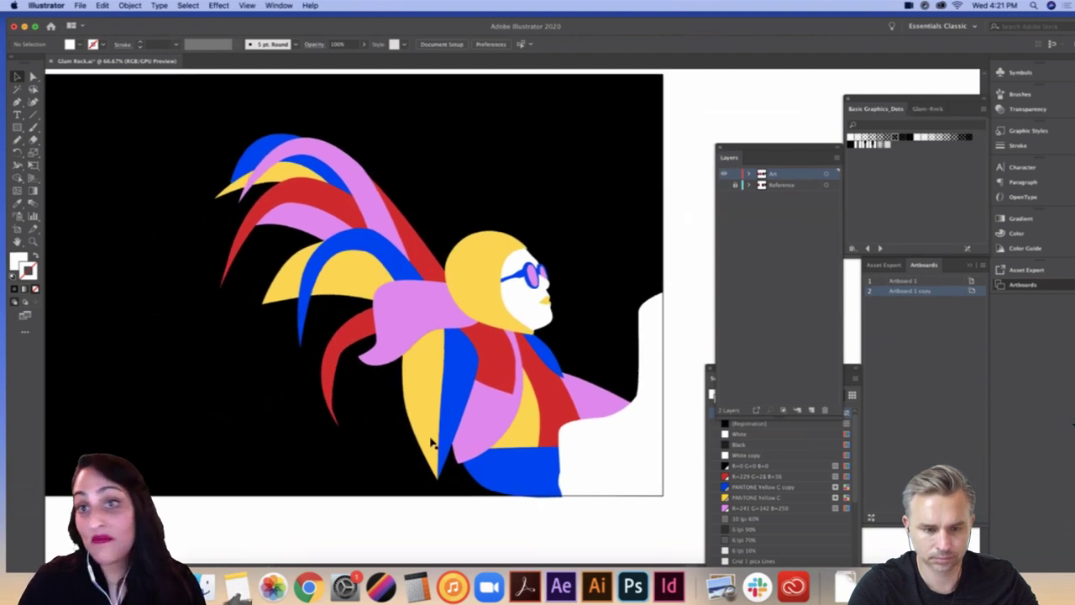
{"action": "key", "text": "p"}
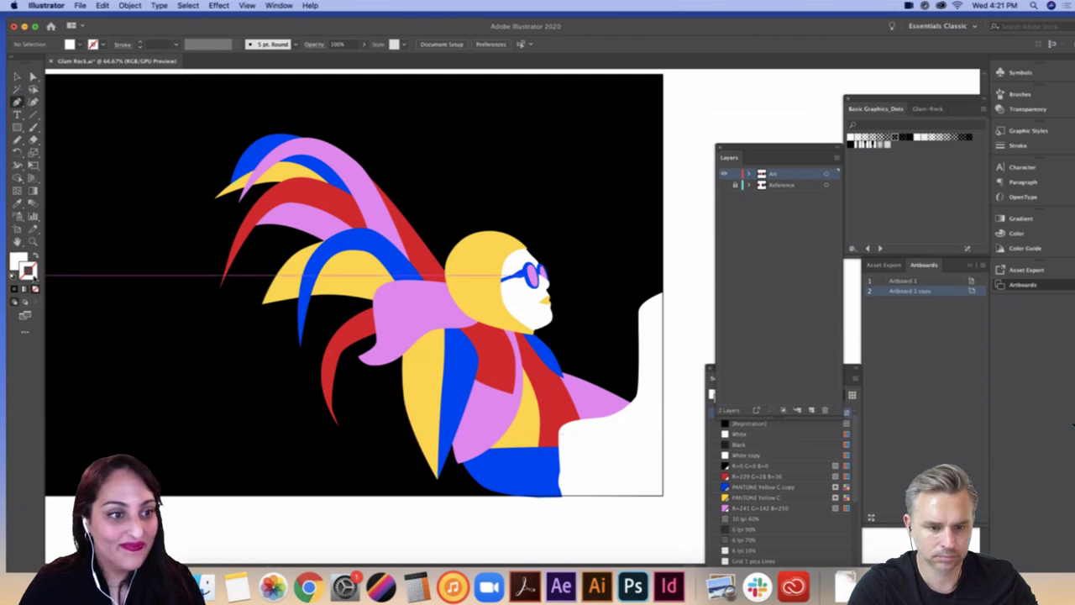
{"action": "key", "text": "shift+x"}
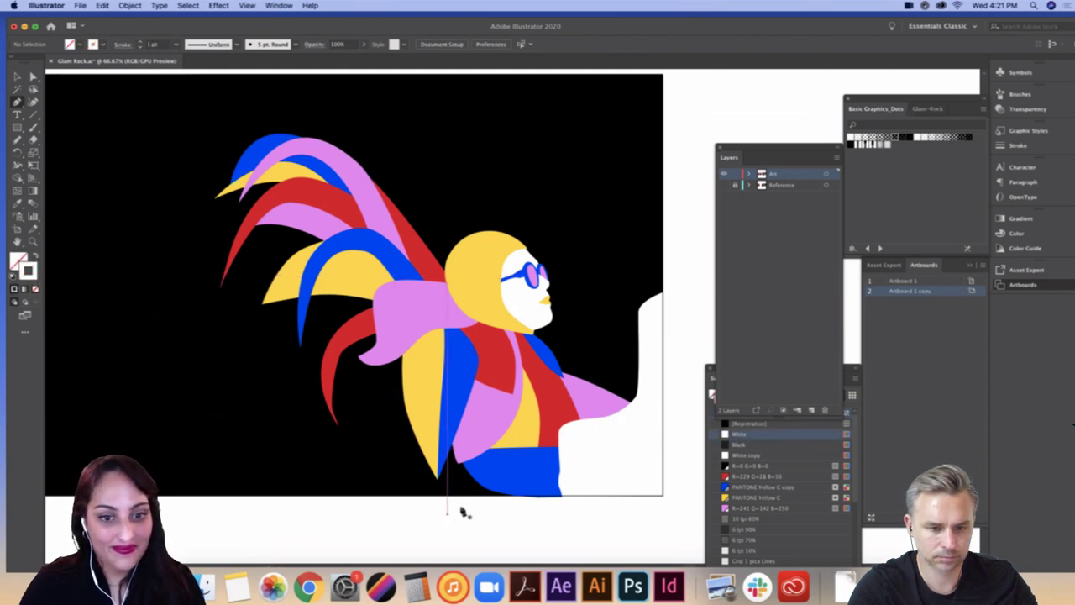
{"action": "left_click", "coordinate": [443, 447]}
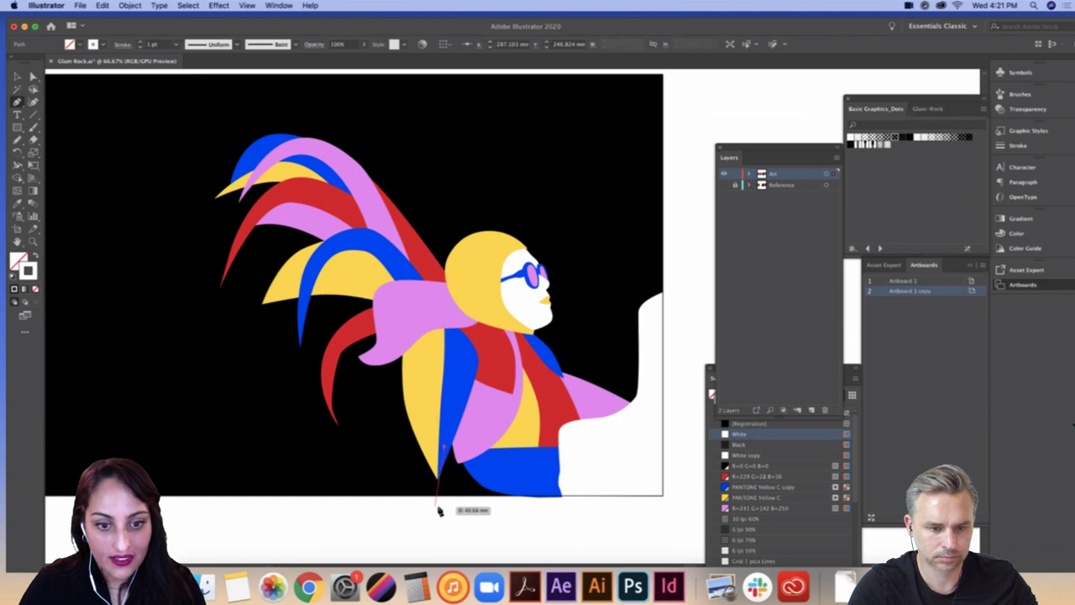
{"action": "left_click", "coordinate": [437, 517]}
{"action": "left_click_drag", "start_coordinate": [440, 520], "coordinate": [439, 527]}
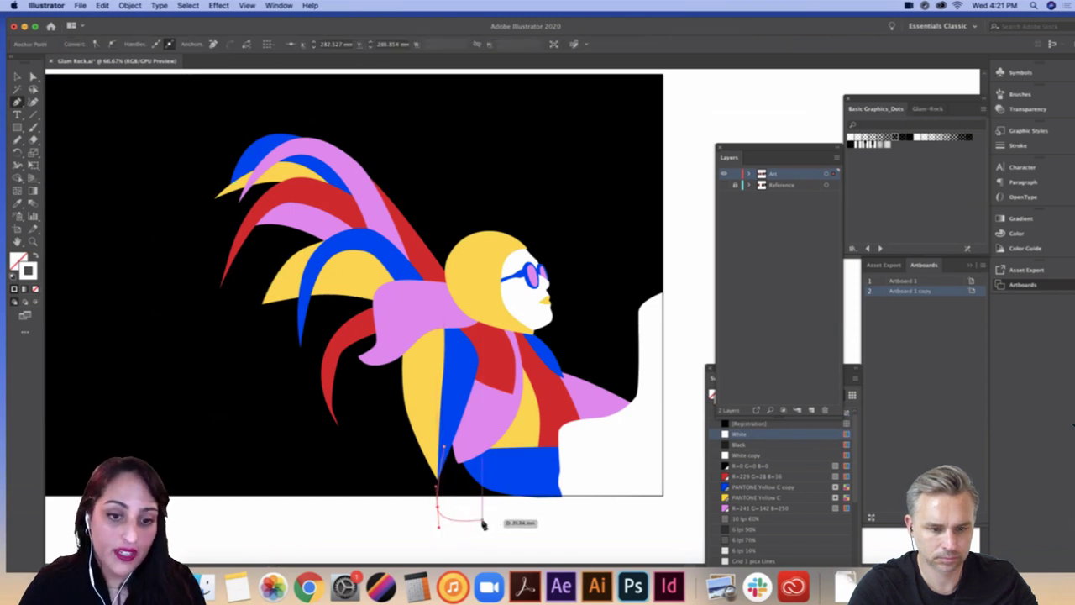
Step: Shift the segment's lower anchor so the line runs nearly vertical, and extend the path beneath the waist and up into the blue shape
{"action": "key", "text": "Escape"}
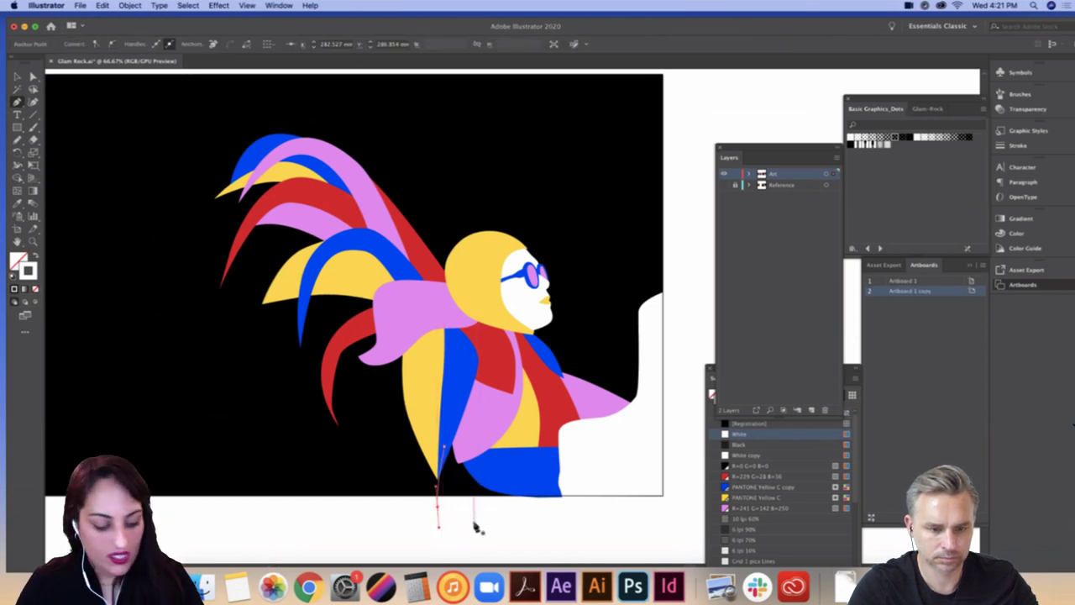
{"action": "key", "text": "a"}
{"action": "left_click_drag", "start_coordinate": [438, 509], "coordinate": [445, 508]}
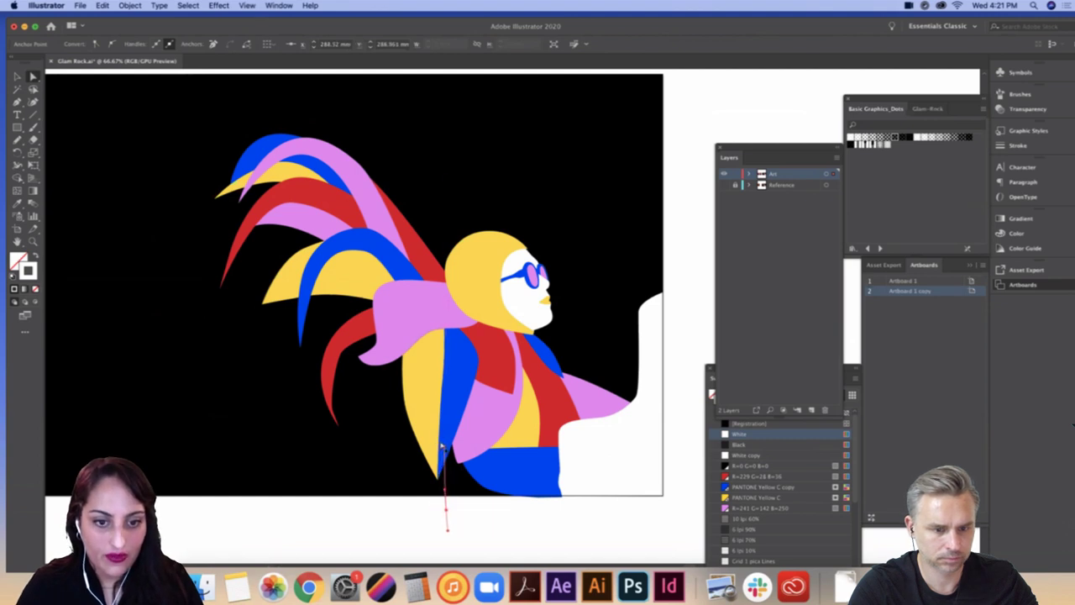
{"action": "key", "text": "p"}
{"action": "left_click", "coordinate": [446, 509]}
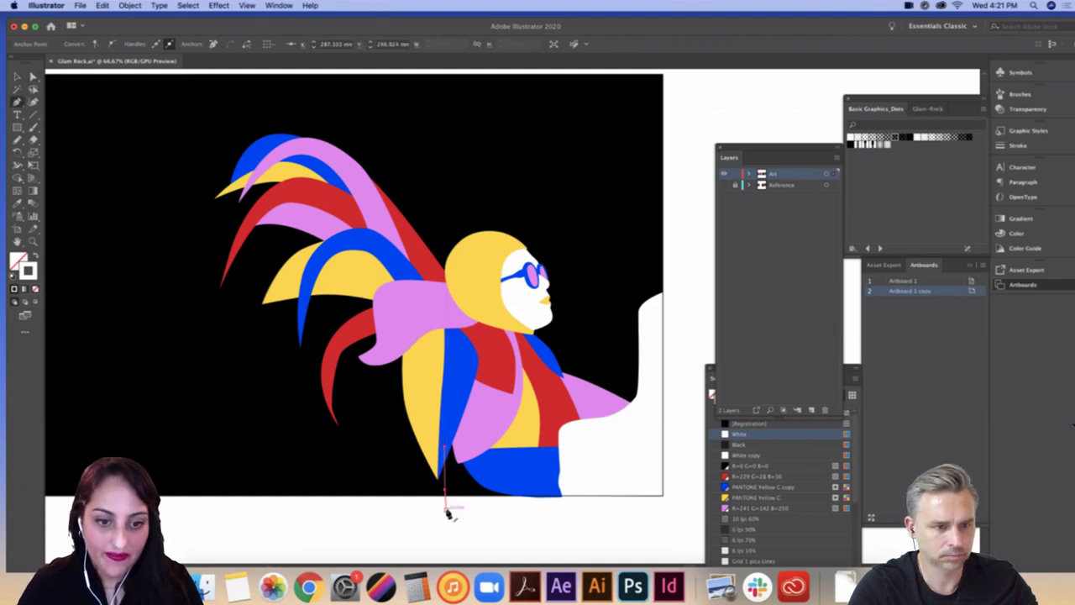
{"action": "left_click", "coordinate": [546, 510]}
{"action": "left_click", "coordinate": [550, 476]}
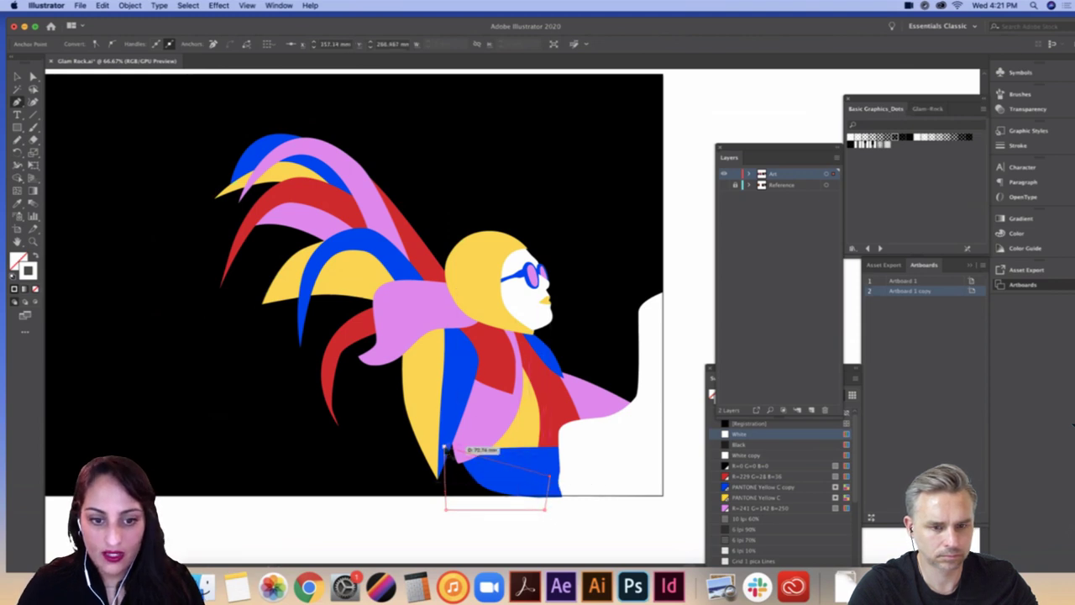
{"action": "left_click", "coordinate": [445, 449]}
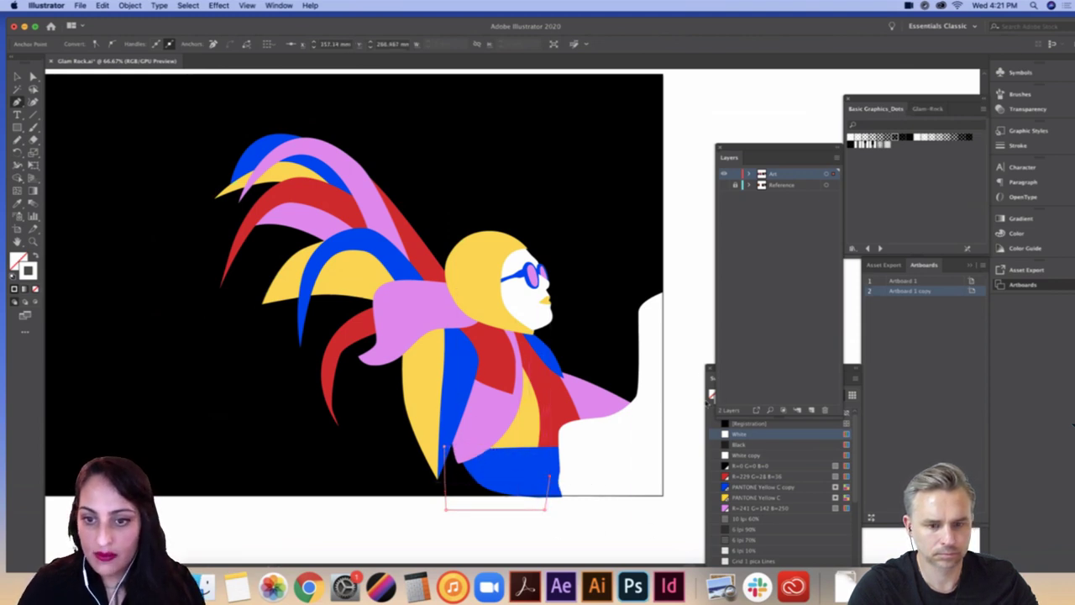
Step: Set the open path's stroke to the red swatch R=229 G=28 B=36 and move the swatches up over the layer list
{"action": "left_click", "coordinate": [706, 385]}
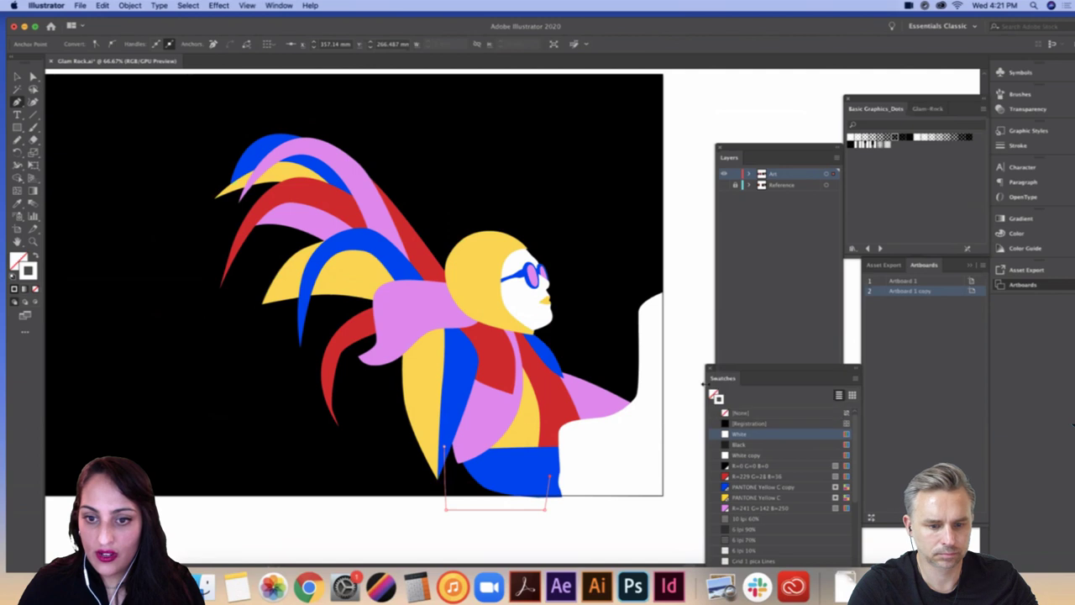
{"action": "left_click", "coordinate": [738, 477]}
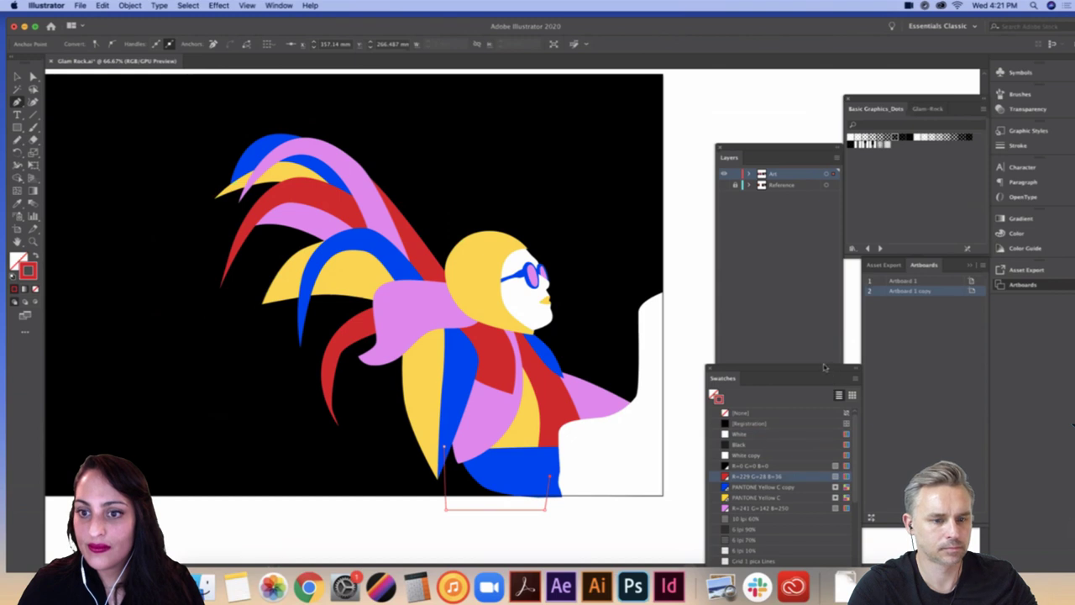
{"action": "left_click_drag", "start_coordinate": [824, 367], "coordinate": [813, 249]}
{"action": "left_click", "coordinate": [630, 403]}
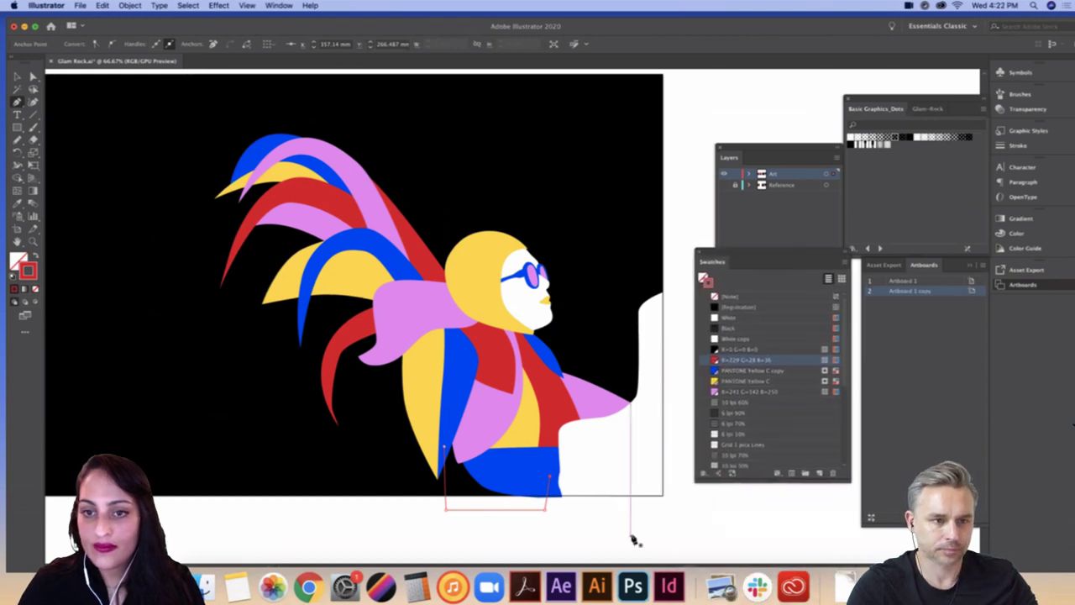
{"action": "left_click_drag", "start_coordinate": [677, 535], "coordinate": [703, 535]}
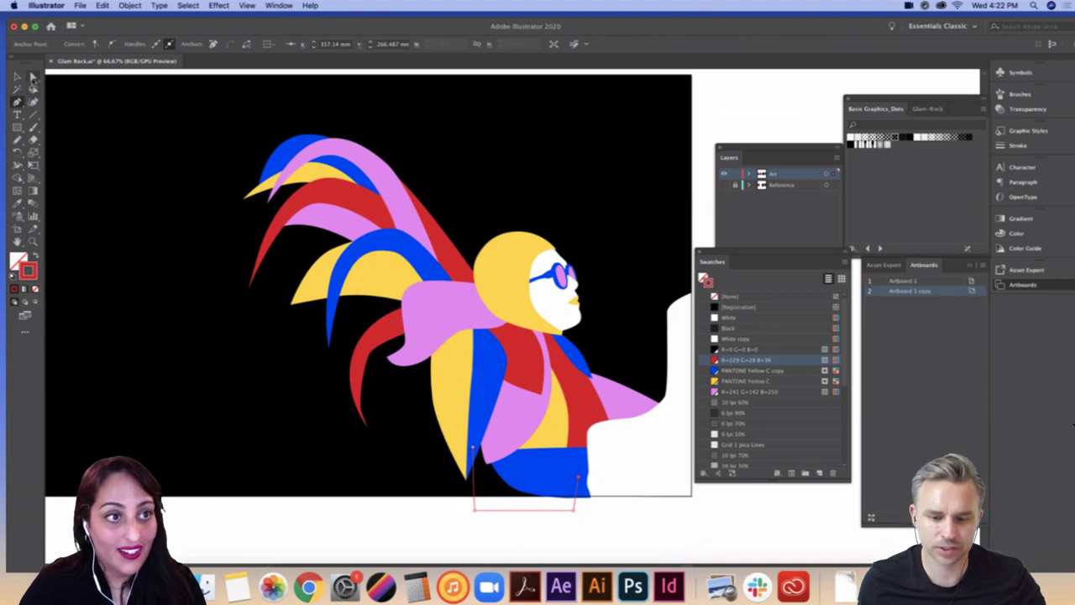
Step: Reshape the inner curve of the lowest red feather by adjusting its anchor points and handles with Direct Selection, and deselect it
{"action": "left_click", "coordinate": [33, 77]}
{"action": "left_click", "coordinate": [374, 359]}
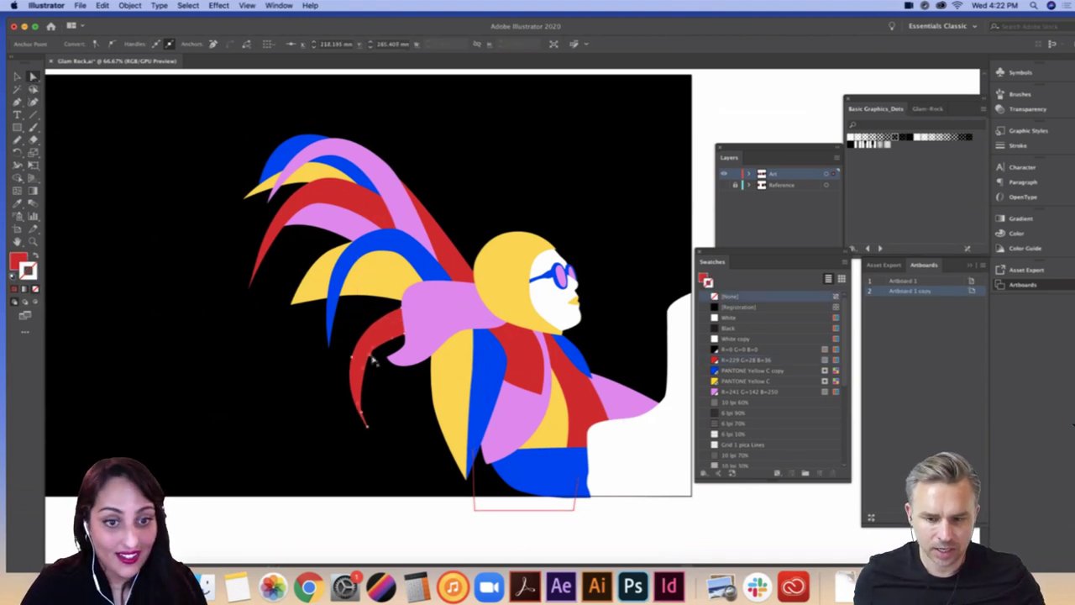
{"action": "key", "text": "super+equal"}
{"action": "key", "text": "super+equal"}
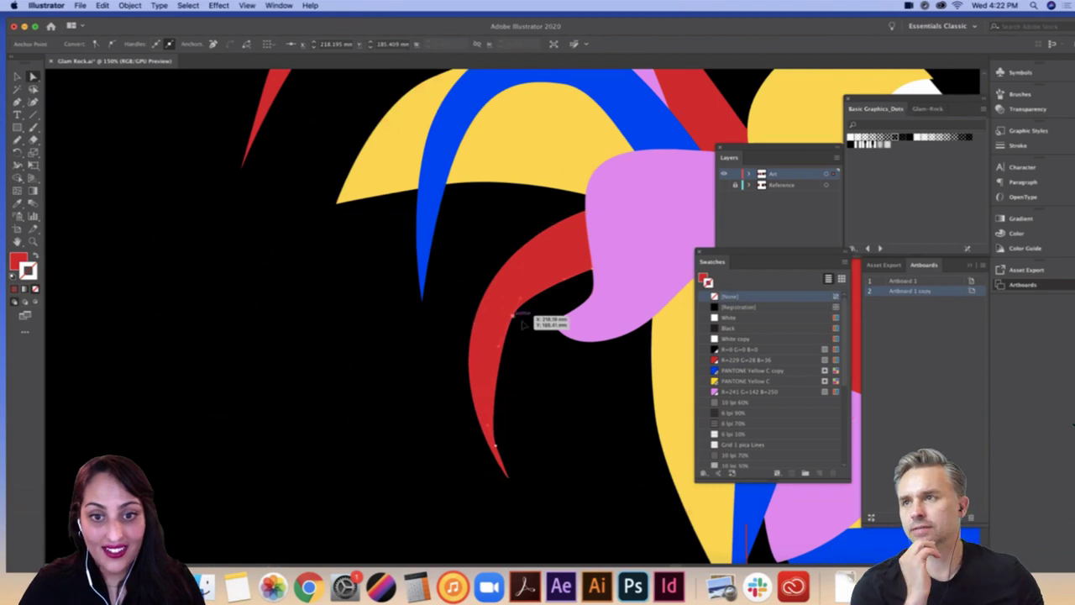
{"action": "left_click_drag", "start_coordinate": [513, 317], "coordinate": [538, 301]}
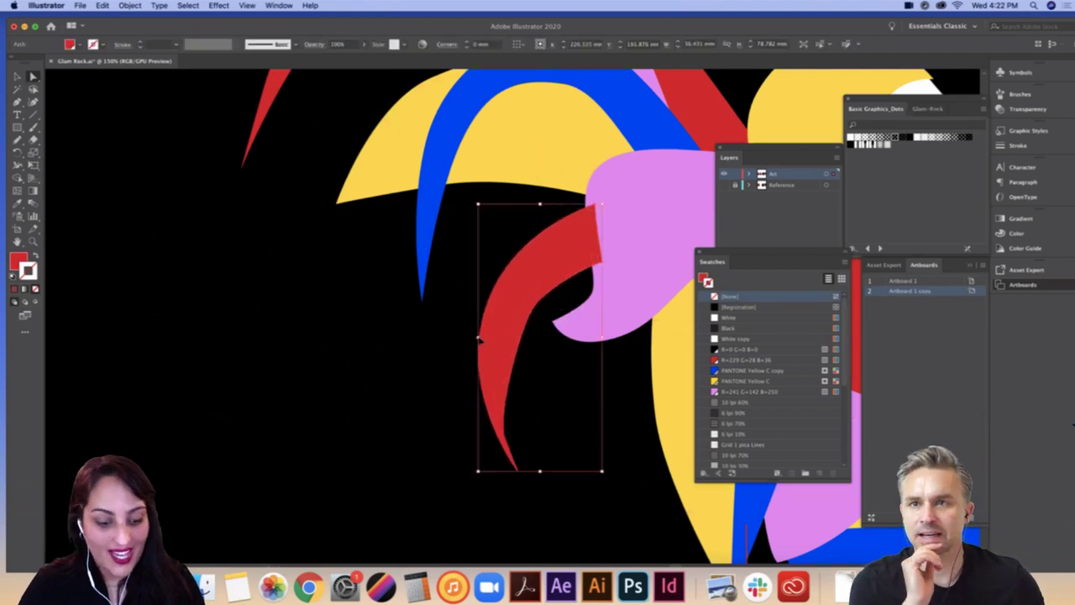
{"action": "key", "text": "super+z"}
{"action": "left_click", "coordinate": [521, 320]}
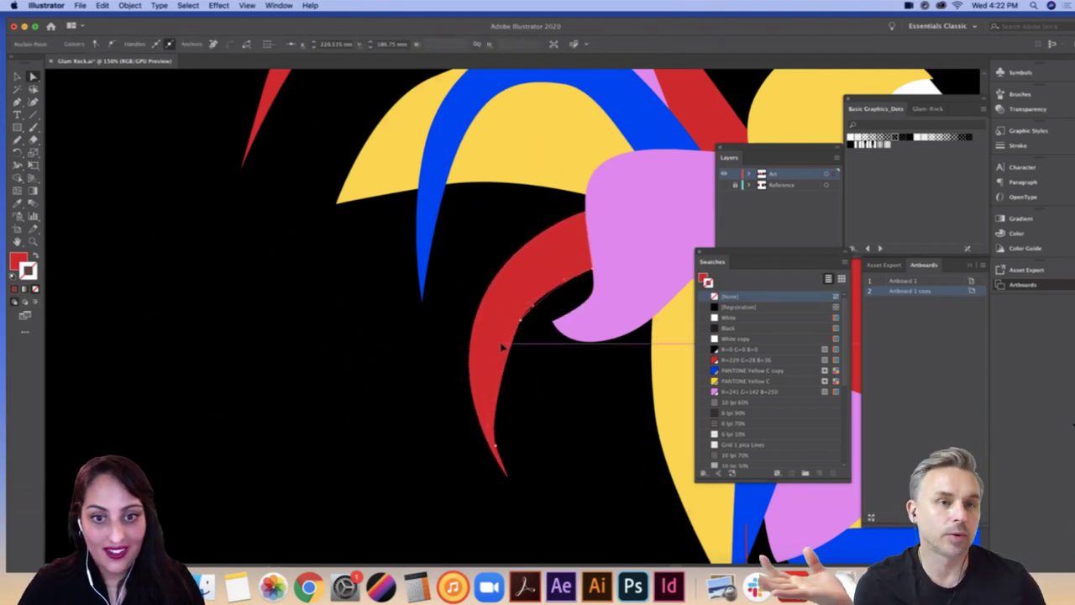
{"action": "left_click_drag", "start_coordinate": [501, 344], "coordinate": [503, 344]}
{"action": "left_click_drag", "start_coordinate": [496, 445], "coordinate": [498, 411]}
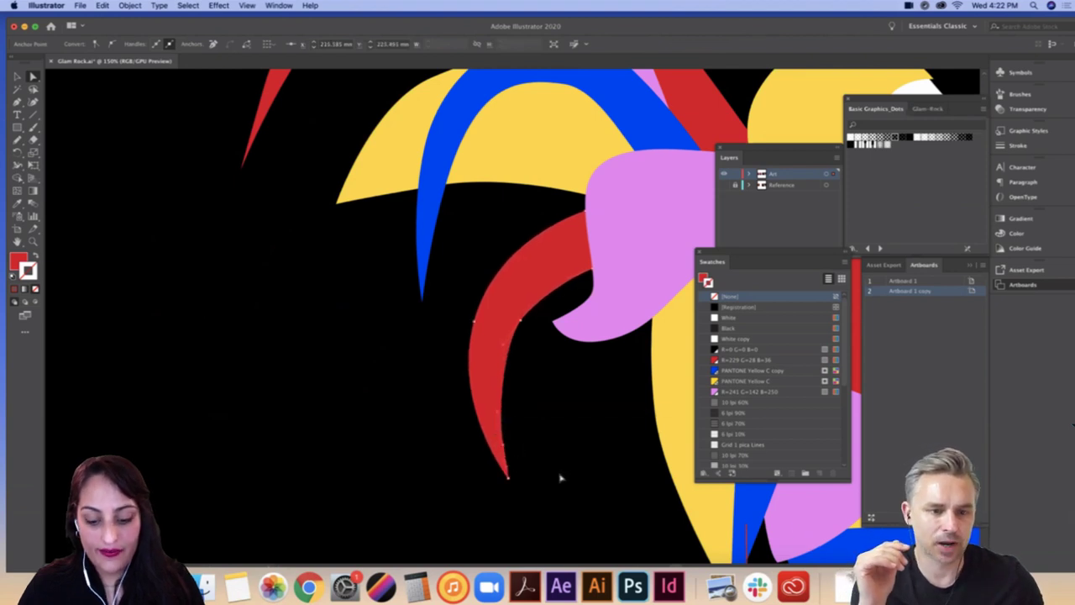
{"action": "key", "text": "super+minus"}
{"action": "key", "text": "super+minus"}
{"action": "left_click", "coordinate": [523, 507]}
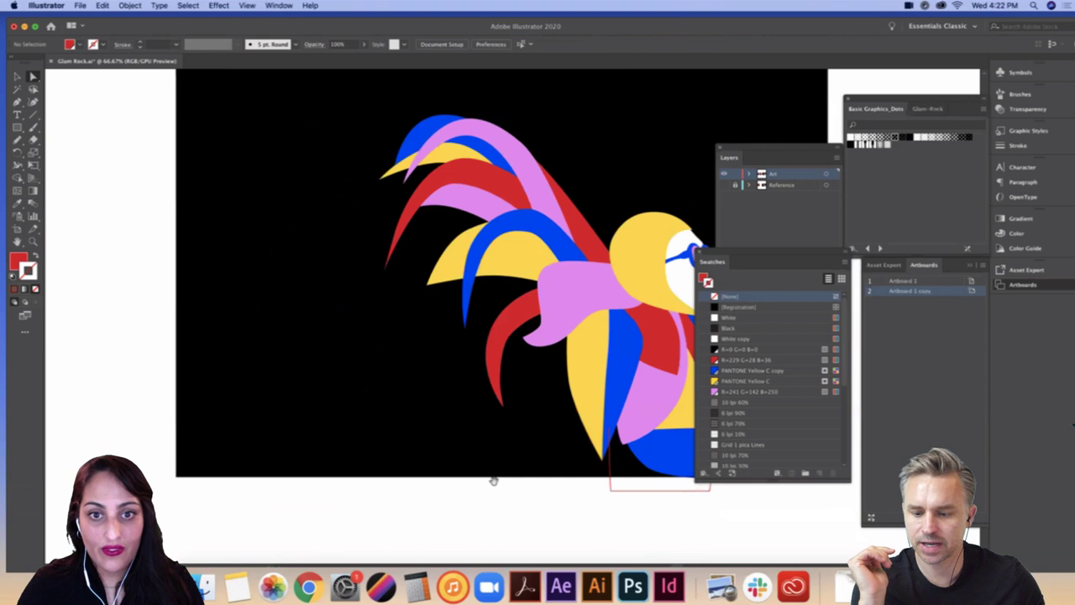
{"action": "scroll", "coordinate": [494, 480], "scroll_direction": "right", "scroll_amount": 3}
{"action": "scroll", "coordinate": [494, 480], "scroll_direction": "up", "scroll_amount": 1}
{"action": "left_click_drag", "start_coordinate": [497, 519], "coordinate": [471, 515]}
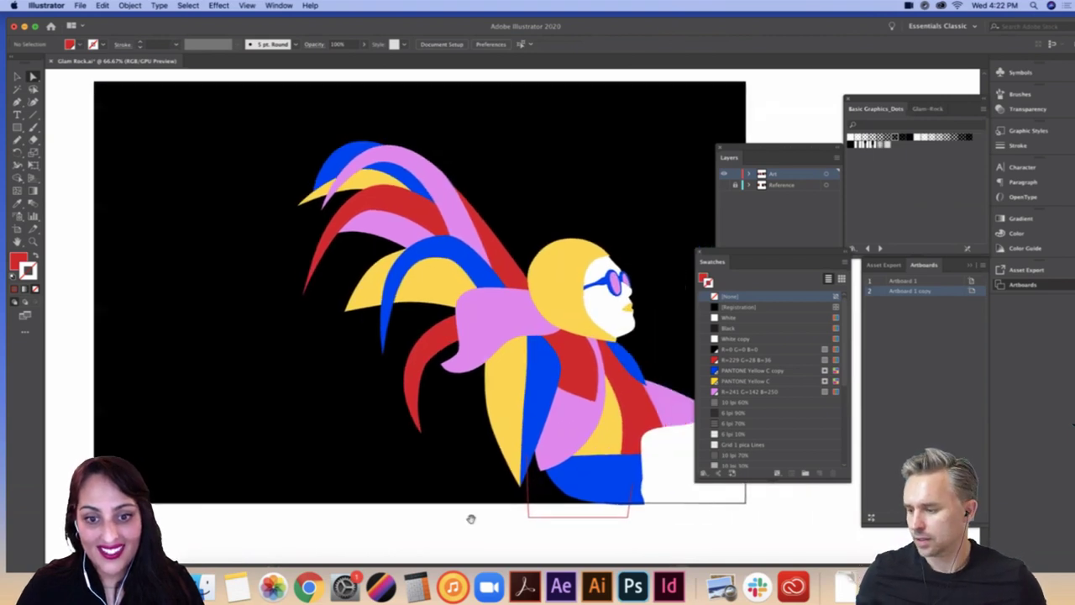
Step: Draw a closed curved feather with the Pen tool between the blue feather and the lowest red feather, using the red fill and no stroke
{"action": "left_click", "coordinate": [561, 372]}
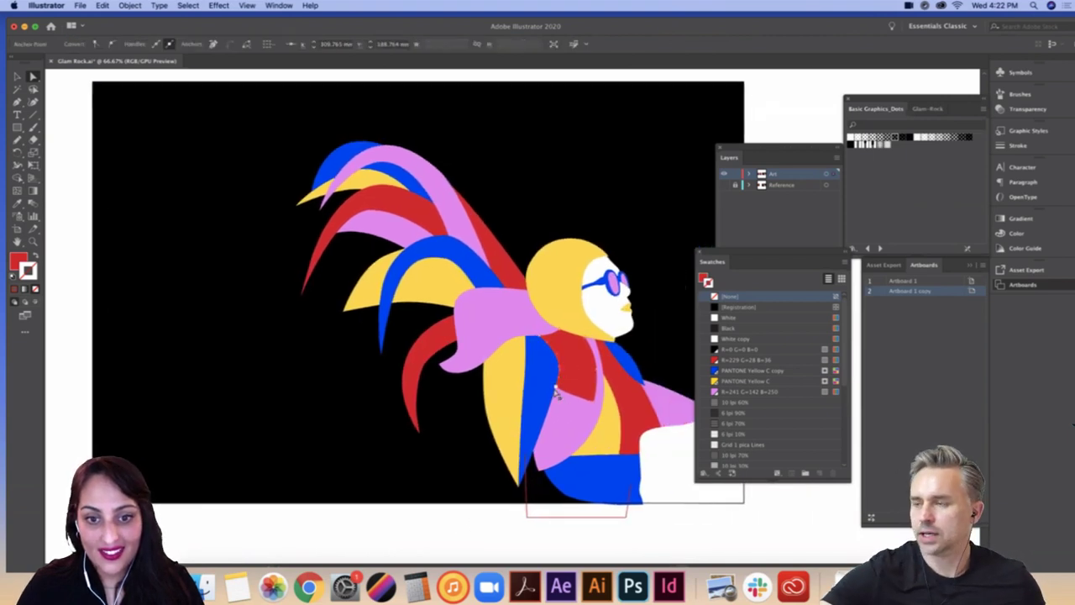
{"action": "left_click", "coordinate": [469, 519]}
{"action": "scroll", "coordinate": [456, 515], "scroll_direction": "right", "scroll_amount": 1}
{"action": "scroll", "coordinate": [456, 516], "scroll_direction": "up", "scroll_amount": 1}
{"action": "key", "text": "p"}
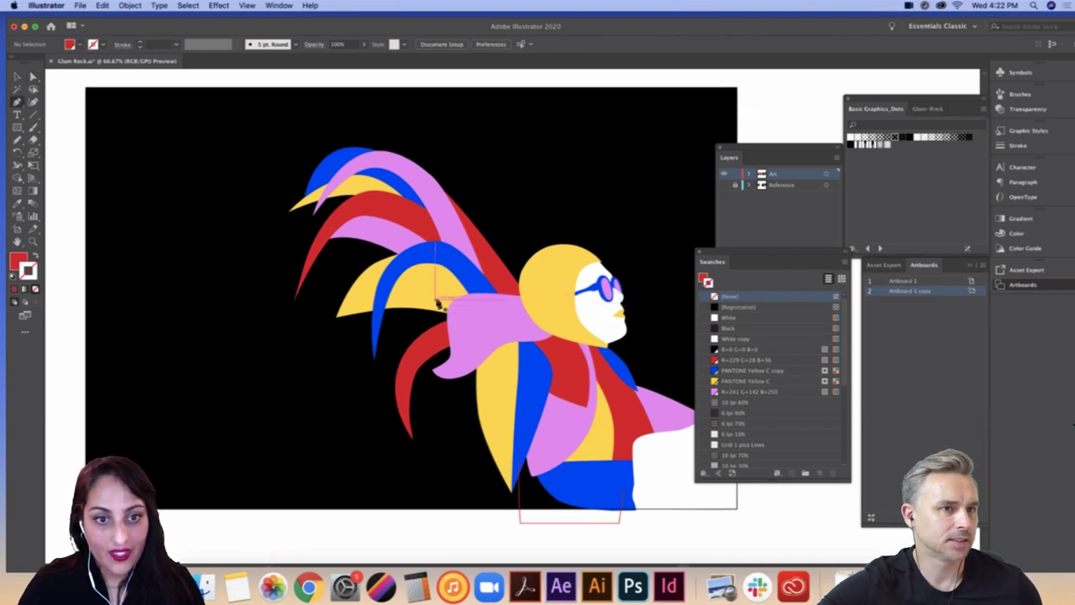
{"action": "left_click", "coordinate": [438, 302]}
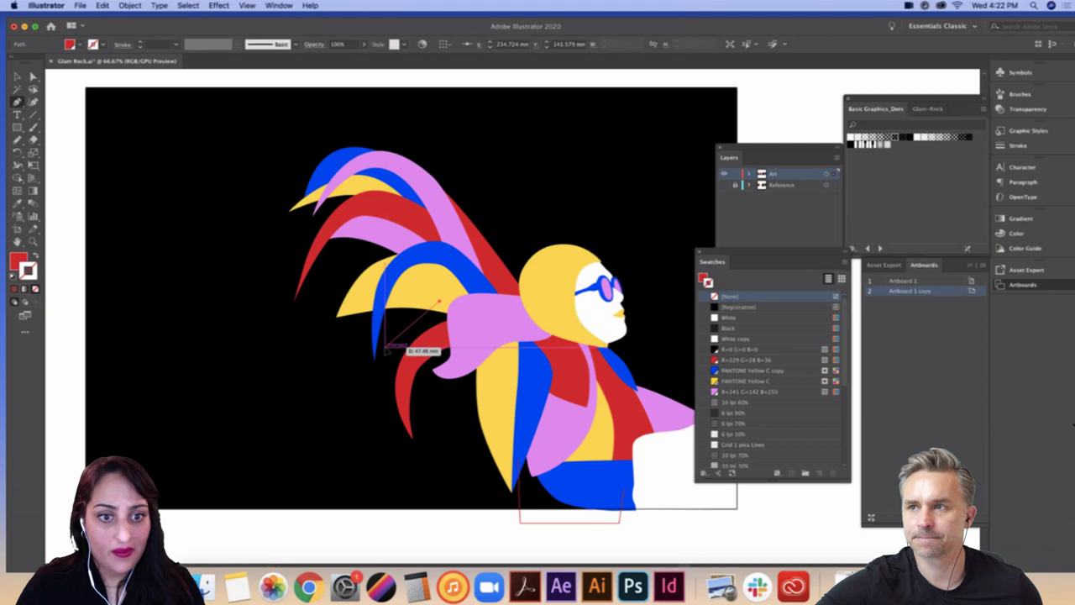
{"action": "left_click", "coordinate": [385, 347]}
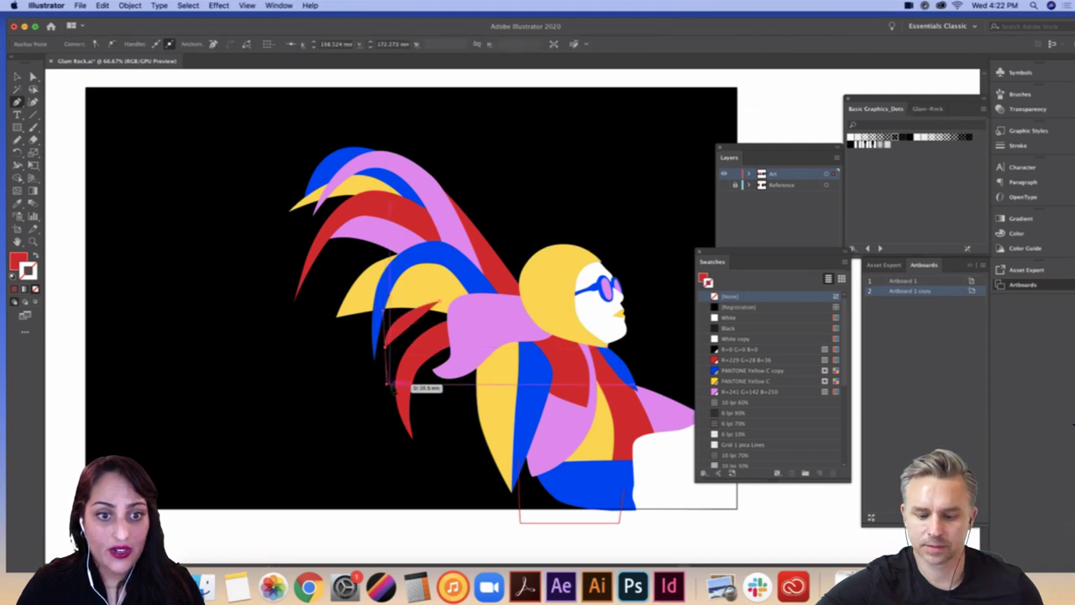
{"action": "left_click", "coordinate": [388, 385]}
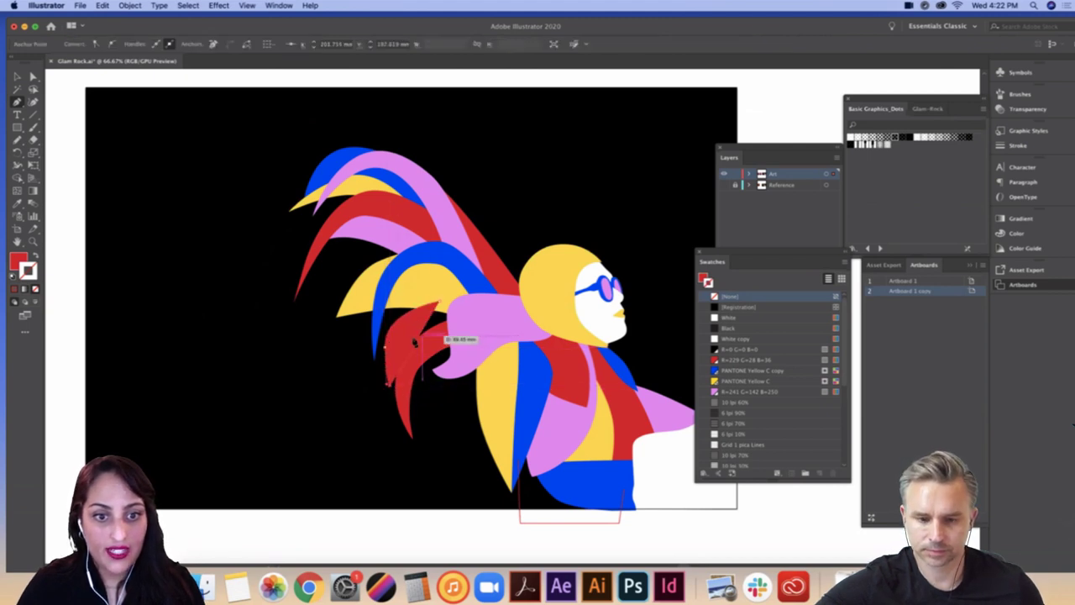
{"action": "left_click_drag", "start_coordinate": [418, 339], "coordinate": [444, 348]}
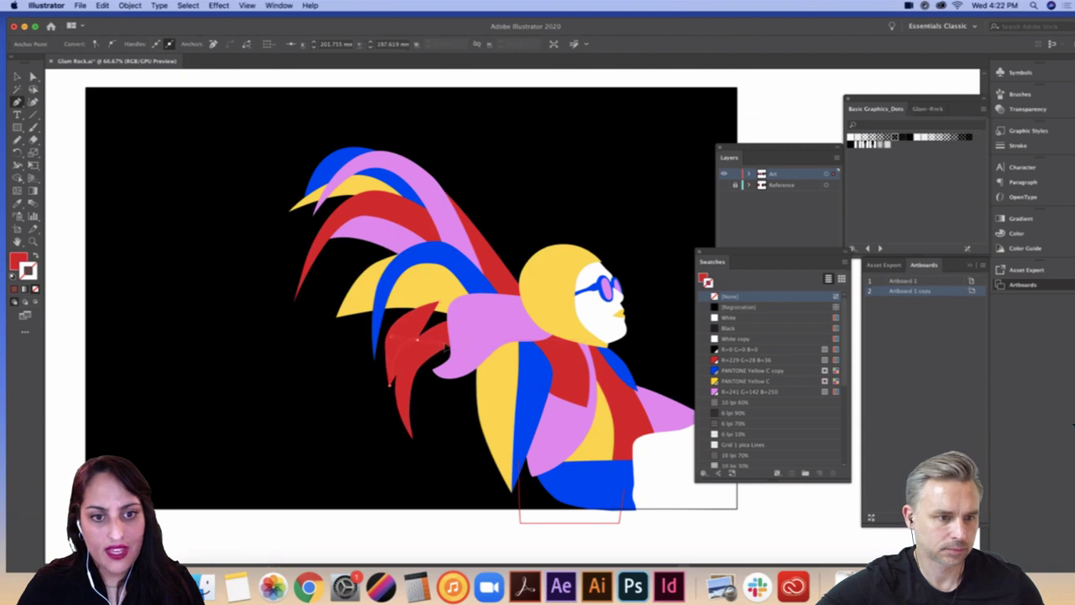
{"action": "left_click", "coordinate": [465, 334]}
{"action": "left_click", "coordinate": [442, 301]}
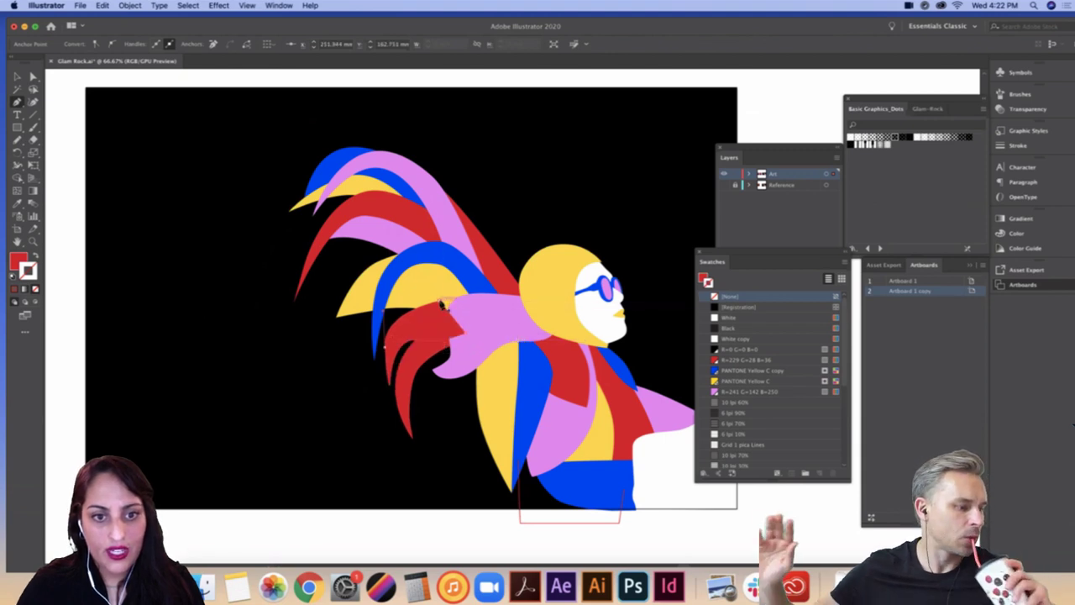
{"action": "left_click", "coordinate": [443, 307]}
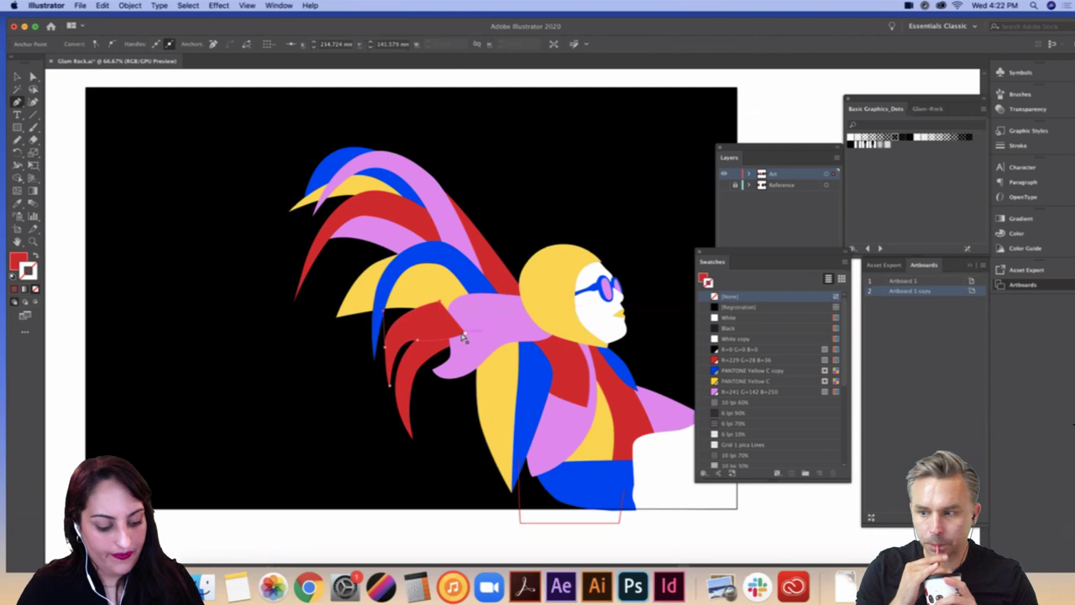
Step: Reposition the new red feather, adjust its outer curve, and rotate it so its wide end overlaps the pink scarf
{"action": "key", "text": "a"}
{"action": "left_click_drag", "start_coordinate": [434, 323], "coordinate": [436, 311]}
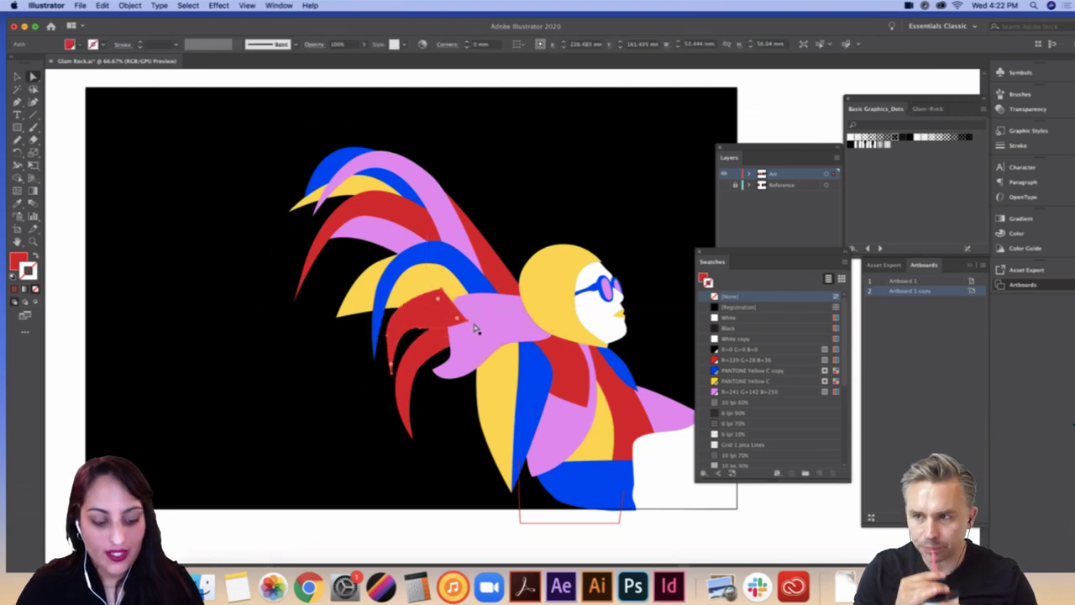
{"action": "key", "text": "super"}
{"action": "key", "text": "super"}
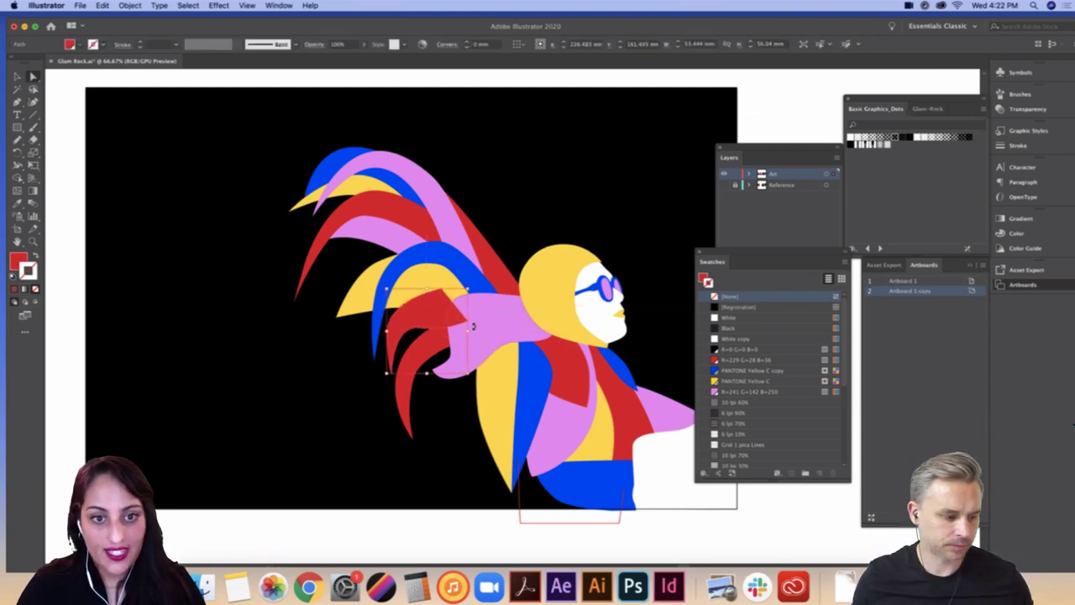
{"action": "key", "text": "super+t"}
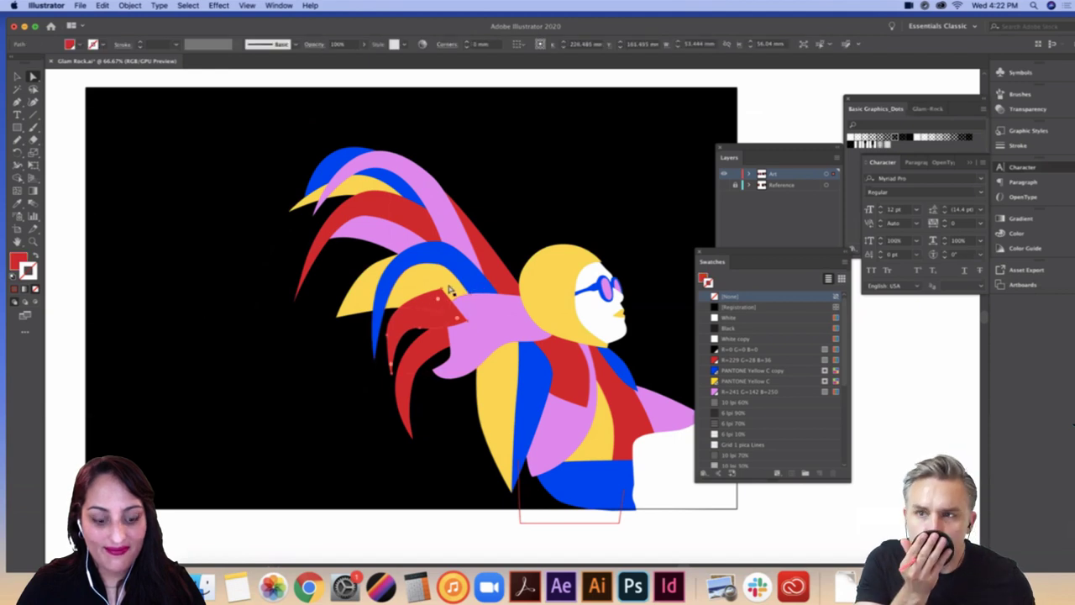
{"action": "key", "text": "super+t"}
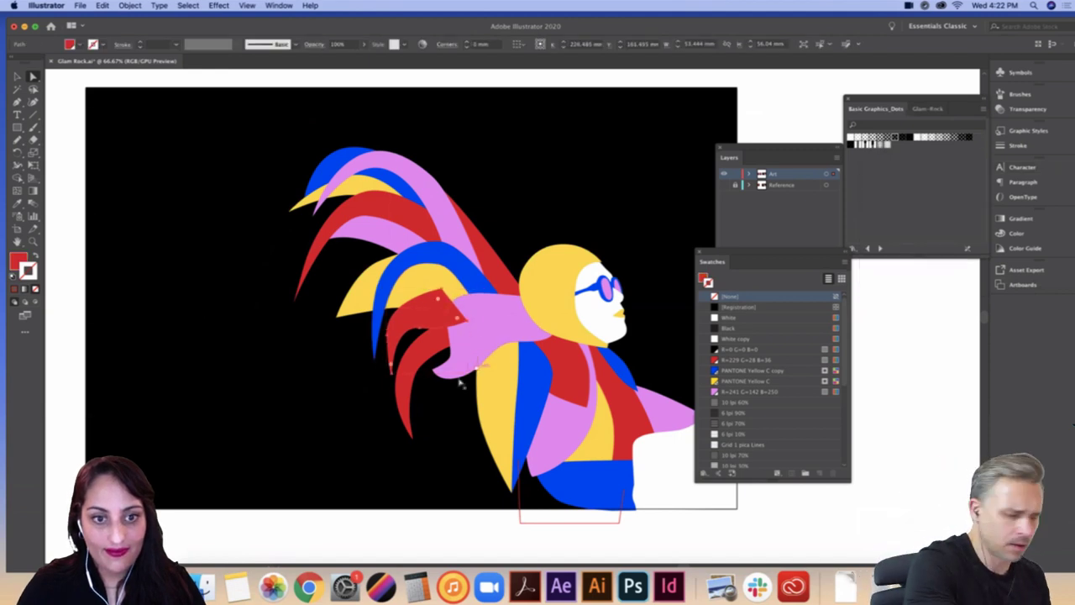
{"action": "left_click", "coordinate": [399, 319]}
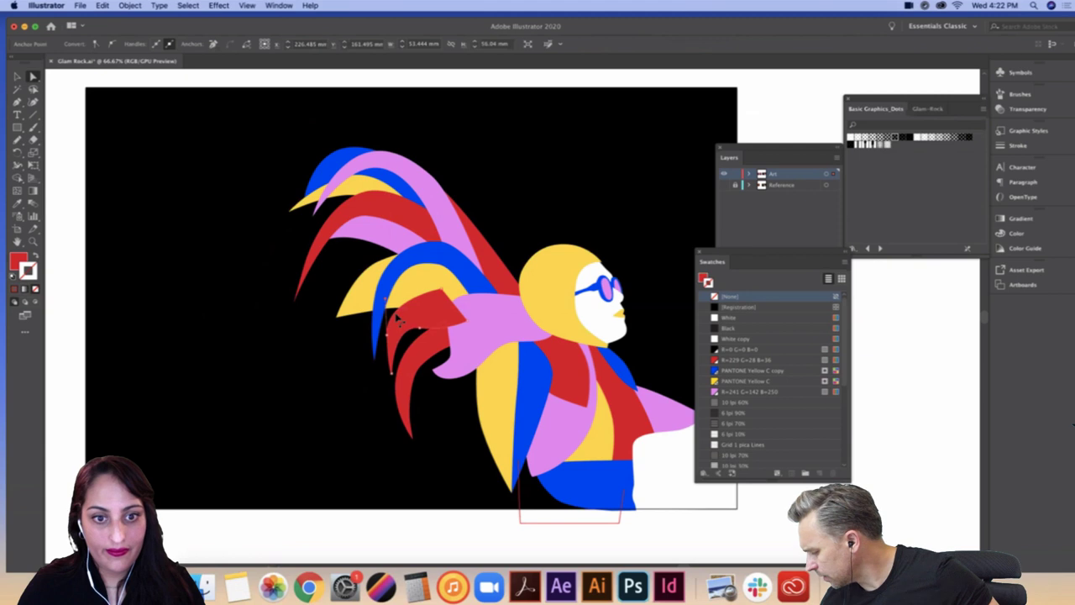
{"action": "left_click", "coordinate": [399, 319]}
{"action": "key", "text": "v"}
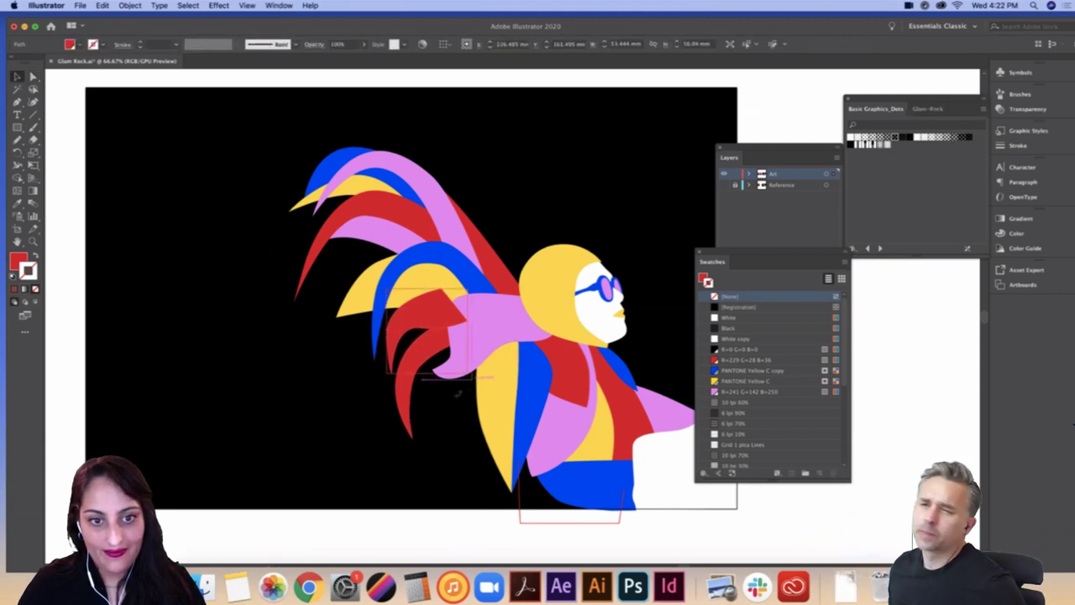
{"action": "left_click_drag", "start_coordinate": [471, 378], "coordinate": [425, 308]}
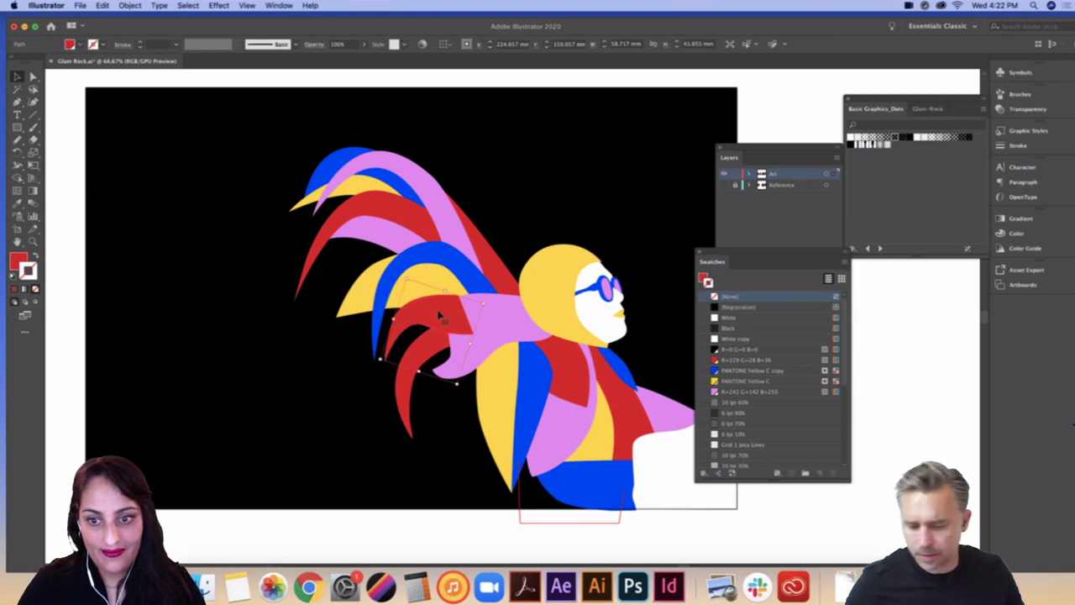
Step: Recolour the new feather with the blue PANTONE Yellow C copy fill and no stroke, and arrange it behind the pink scarf
{"action": "left_click", "coordinate": [748, 391]}
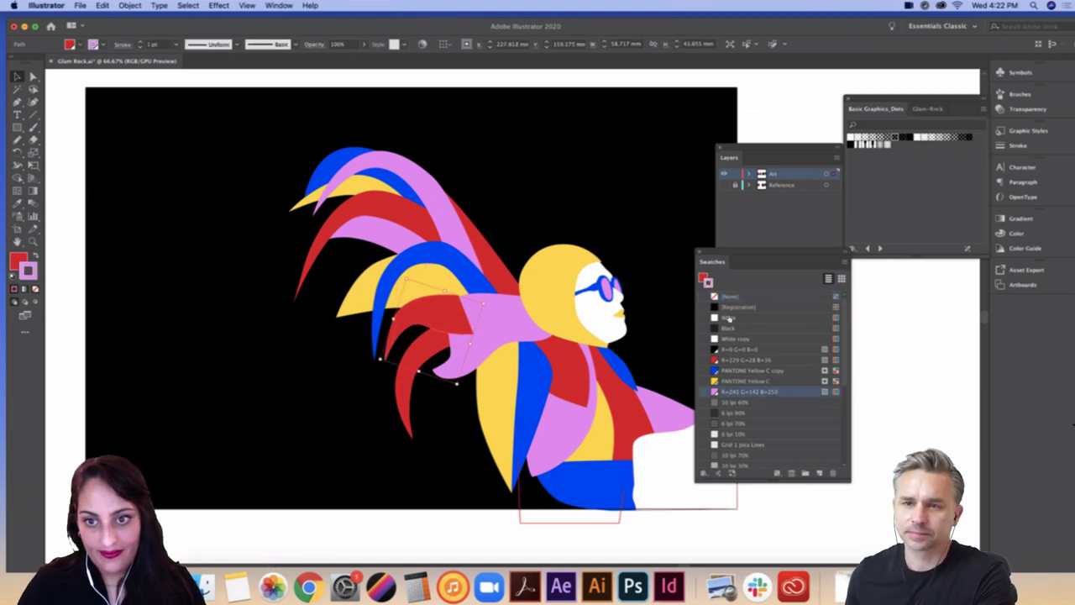
{"action": "left_click", "coordinate": [727, 296]}
{"action": "left_click", "coordinate": [703, 279]}
{"action": "left_click", "coordinate": [724, 392]}
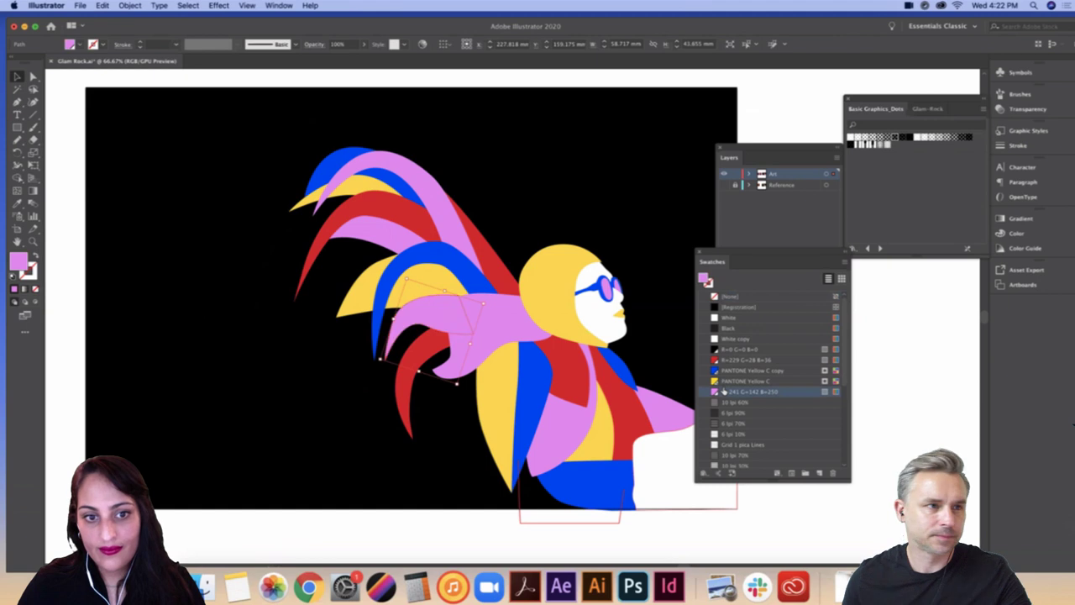
{"action": "key", "text": "super+["}
{"action": "key", "text": "super+["}
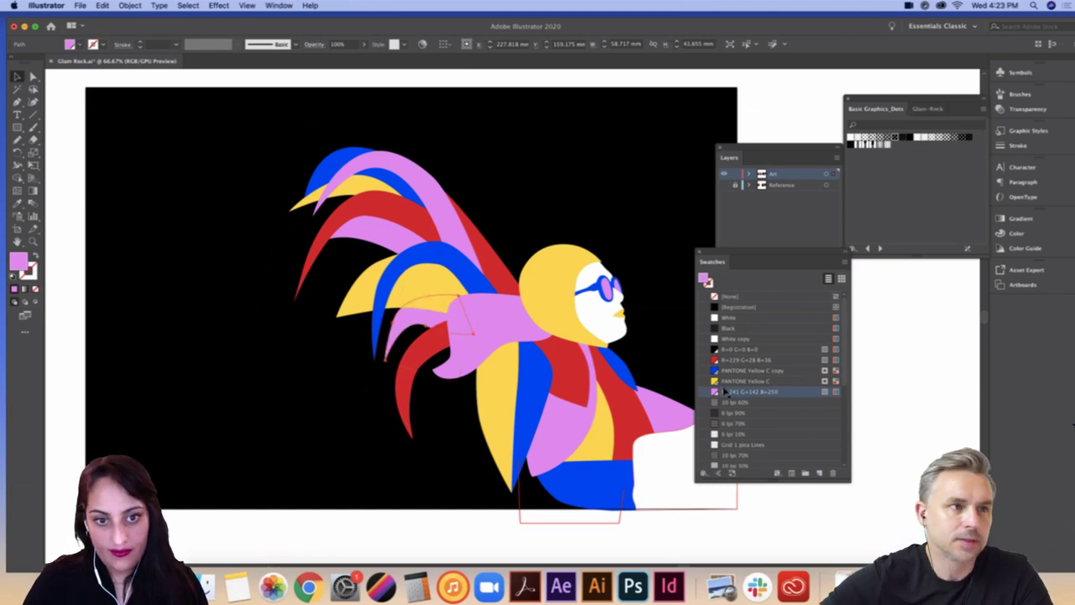
{"action": "left_click", "coordinate": [720, 371]}
{"action": "left_click", "coordinate": [823, 527]}
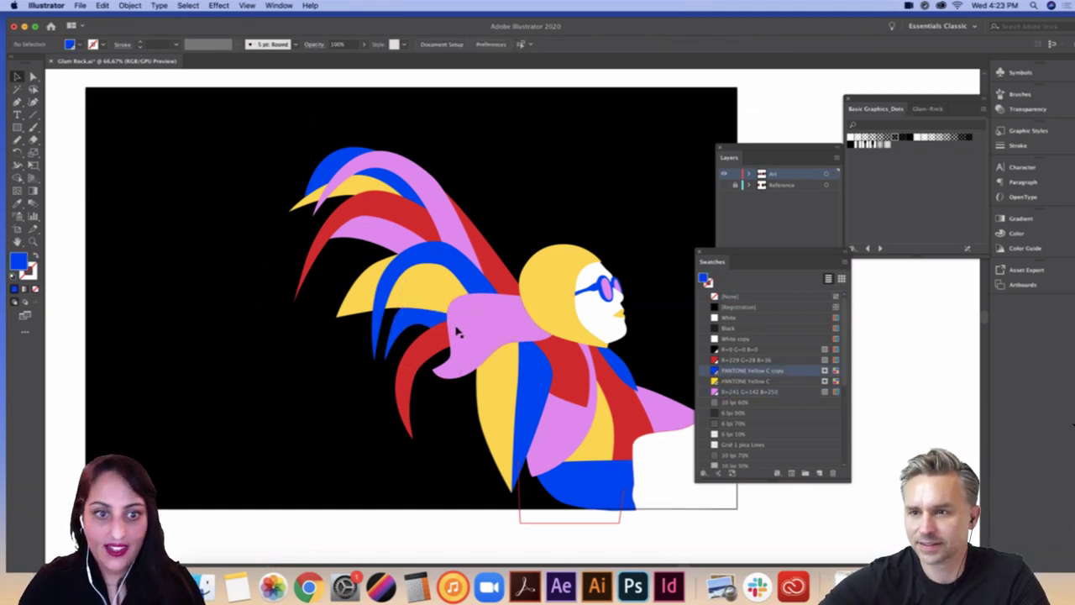
Step: Adjust the blue feather's placement and duplicate it below the upper pink feather and beside the yellow wing
{"action": "left_click", "coordinate": [458, 320]}
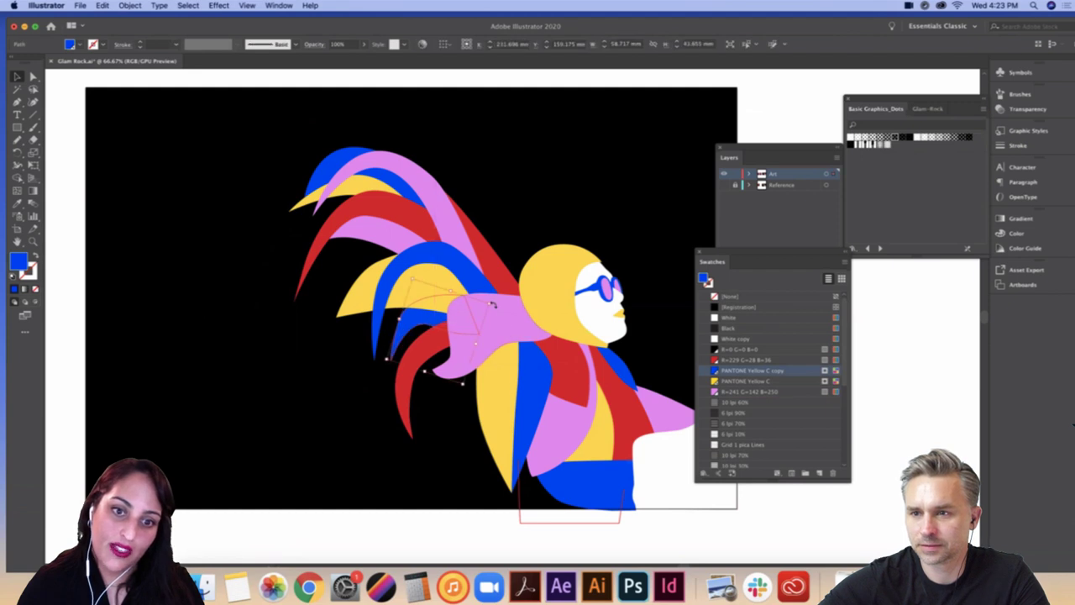
{"action": "left_click_drag", "start_coordinate": [493, 304], "coordinate": [427, 283]}
{"action": "left_click_drag", "start_coordinate": [382, 256], "coordinate": [493, 384]}
Step: Rotate the lower blue copy so it hangs beside the yellow wing, place it behind the pink scarf, and deselect it
{"action": "left_click_drag", "start_coordinate": [538, 352], "coordinate": [509, 329]}
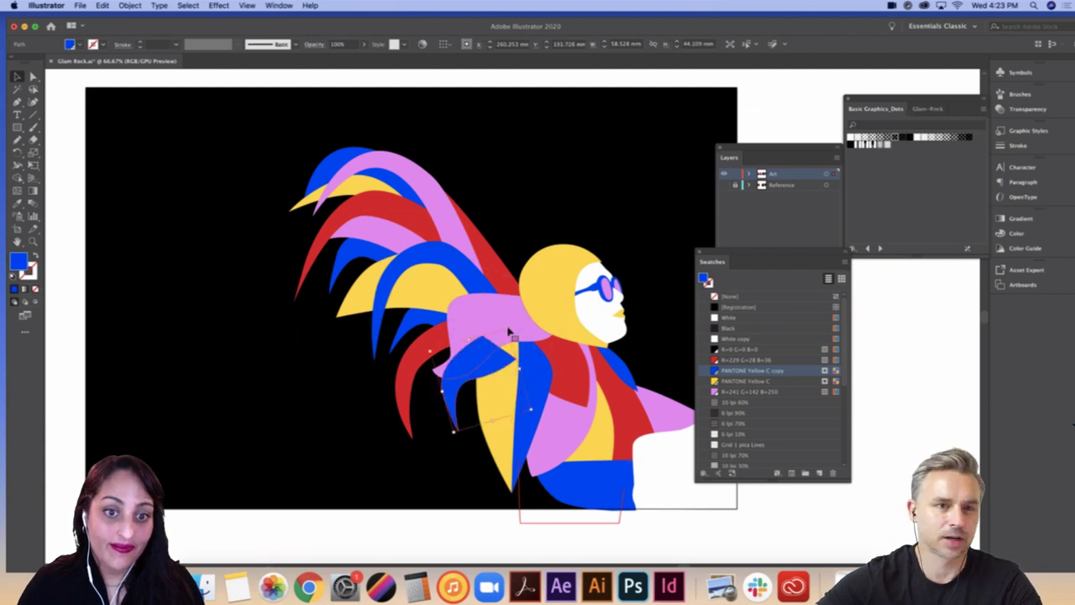
{"action": "left_click_drag", "start_coordinate": [483, 370], "coordinate": [510, 367]}
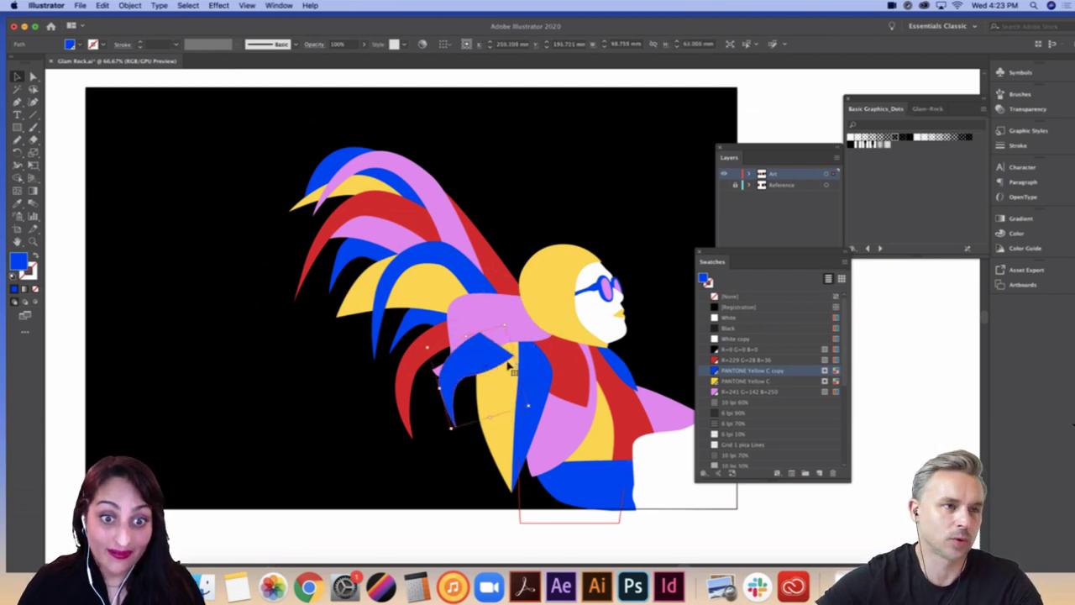
{"action": "key", "text": "super+shift+bracketleft"}
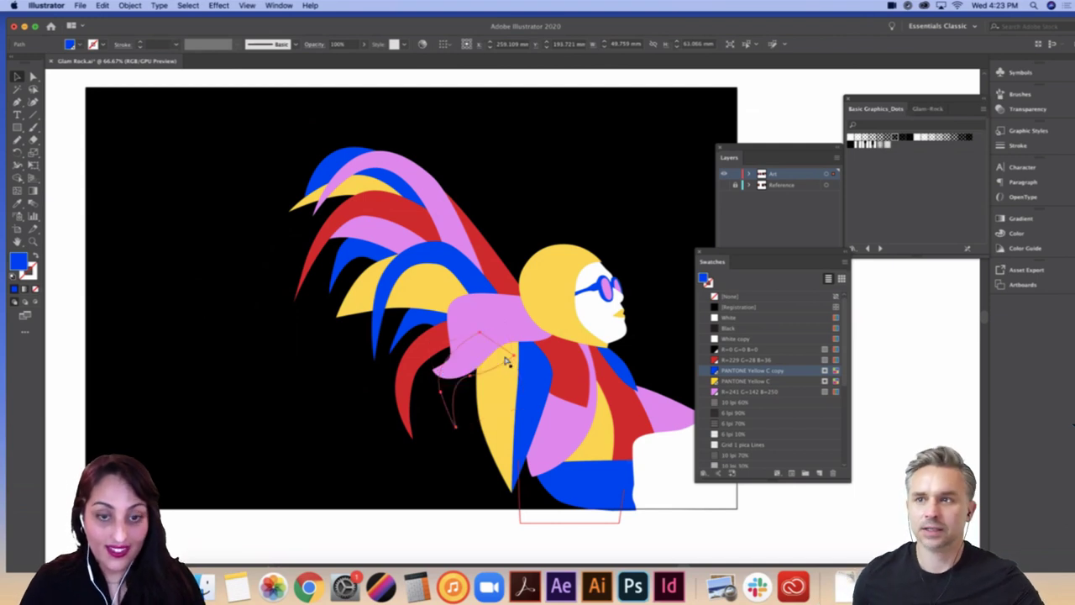
{"action": "left_click_drag", "start_coordinate": [507, 359], "coordinate": [446, 393]}
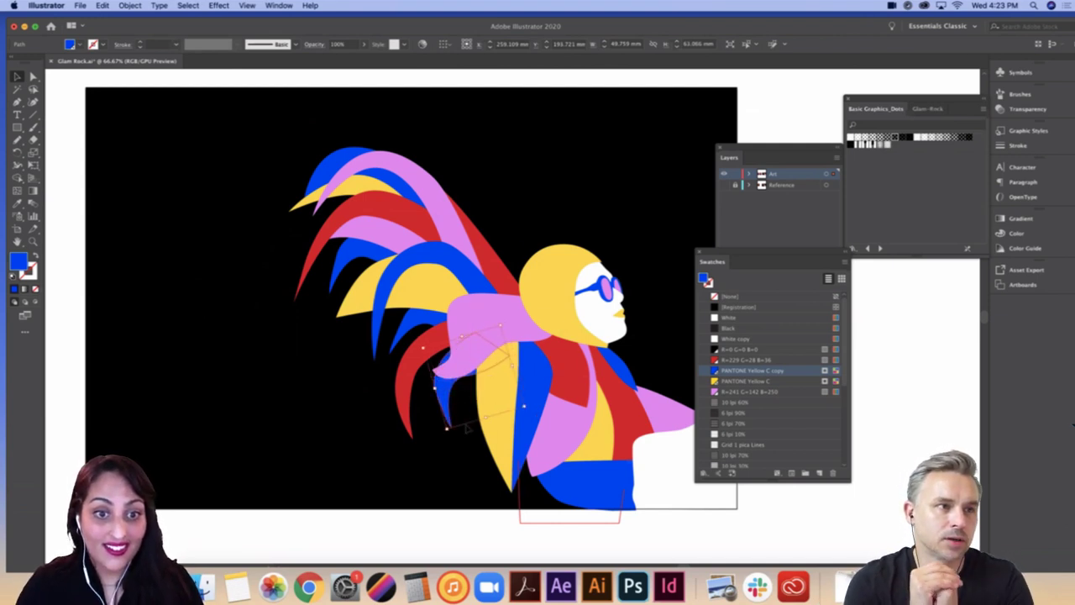
{"action": "left_click", "coordinate": [448, 515]}
Step: Lengthen the tip of the lowest blue feather and reshape its curves by adjusting anchor points with Direct Selection
{"action": "key", "text": "a"}
{"action": "mouse_move", "coordinate": [457, 428]}
{"action": "left_mouse_down"}
{"action": "mouse_move", "coordinate": [454, 449]}
{"action": "mouse_move", "coordinate": [444, 433]}
{"action": "left_mouse_up"}
{"action": "left_click_drag", "start_coordinate": [436, 391], "coordinate": [432, 392]}
{"action": "left_click", "coordinate": [454, 450]}
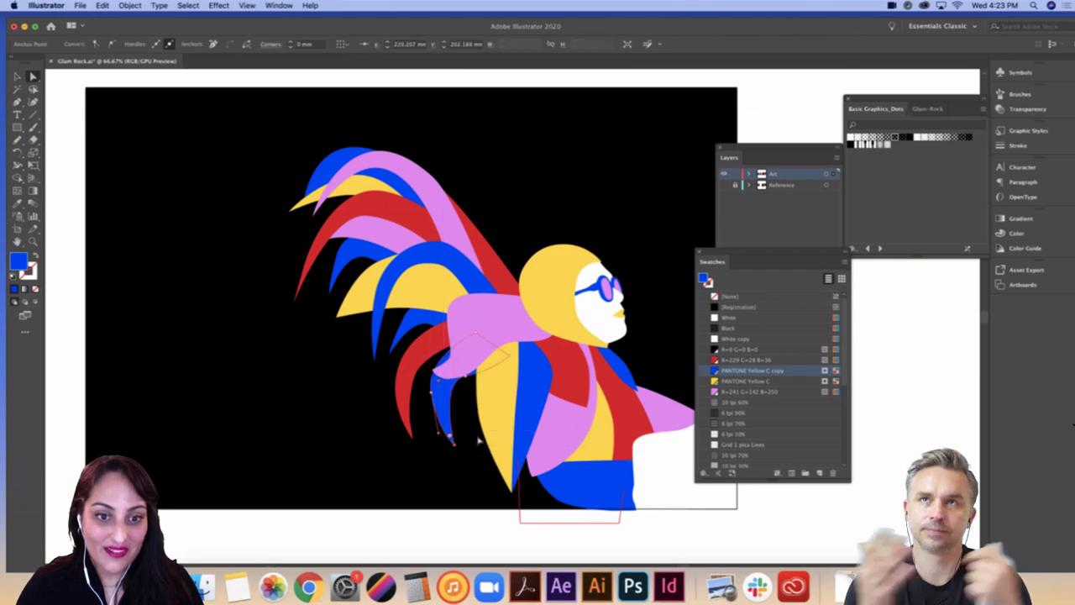
{"action": "mouse_move", "coordinate": [444, 384]}
{"action": "left_mouse_down"}
{"action": "mouse_move", "coordinate": [469, 377]}
{"action": "mouse_move", "coordinate": [450, 397]}
{"action": "left_mouse_up"}
{"action": "left_click", "coordinate": [499, 514]}
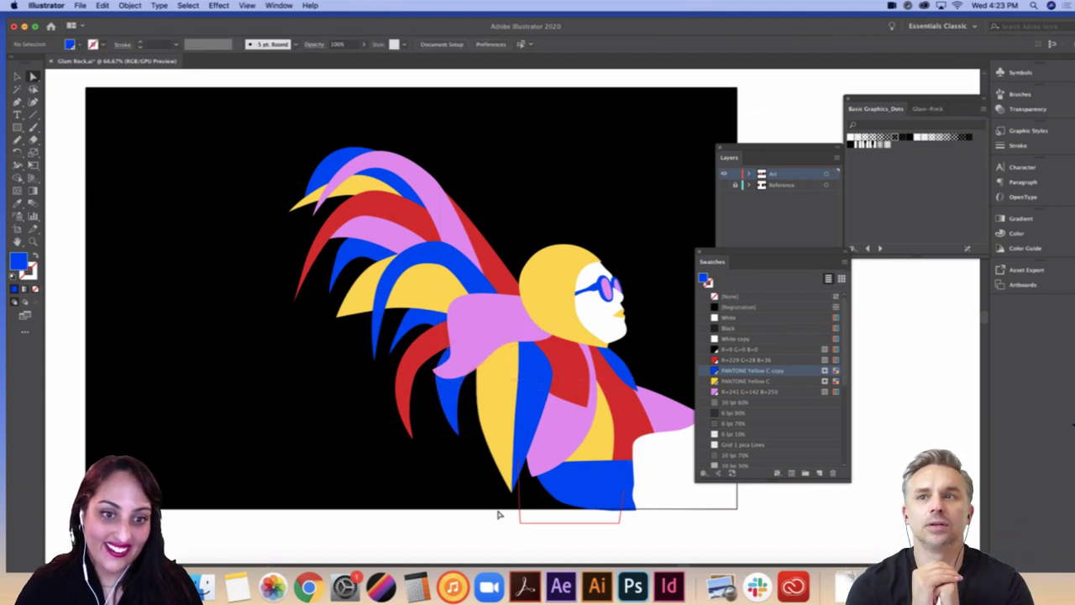
Step: Reshape the middle blue feather above the lowest red one by adjusting its tip anchor and curve handles
{"action": "left_click_drag", "start_coordinate": [392, 353], "coordinate": [389, 355]}
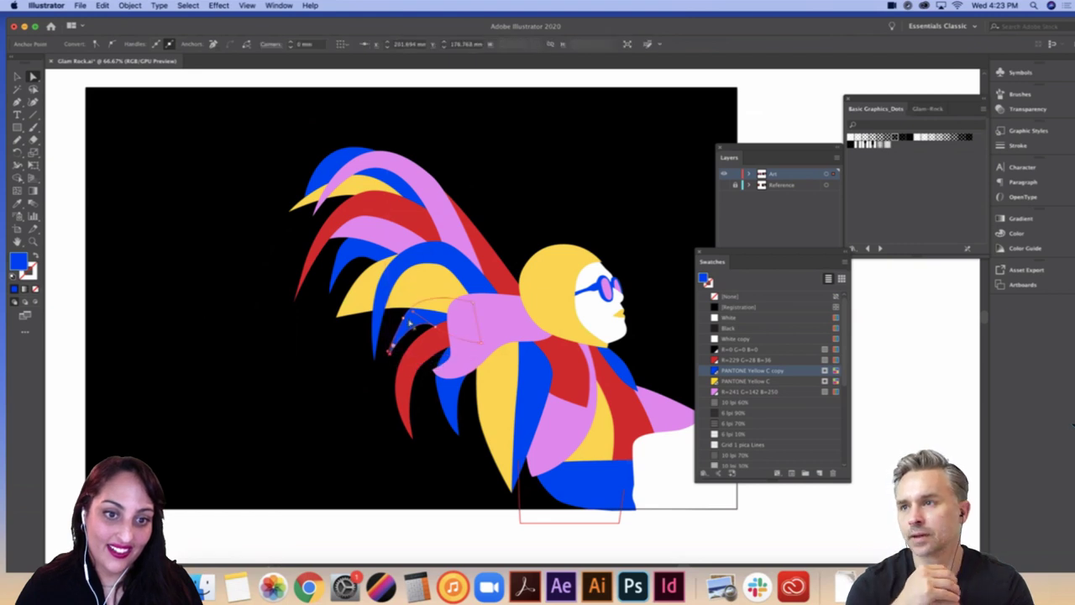
{"action": "left_click_drag", "start_coordinate": [404, 319], "coordinate": [412, 317]}
{"action": "left_click_drag", "start_coordinate": [391, 353], "coordinate": [439, 279]}
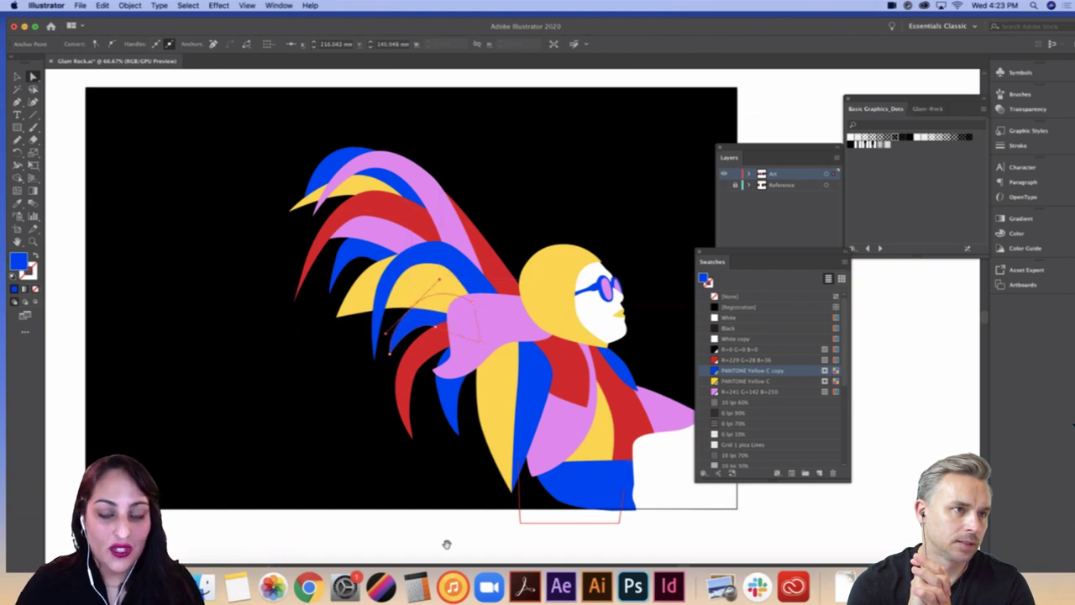
Step: Reshape the small blue feather under the upper pink feather by moving its tip and outer anchors and adjusting its inner curve
{"action": "left_click_drag", "start_coordinate": [446, 545], "coordinate": [491, 549]}
{"action": "left_click", "coordinate": [376, 299]}
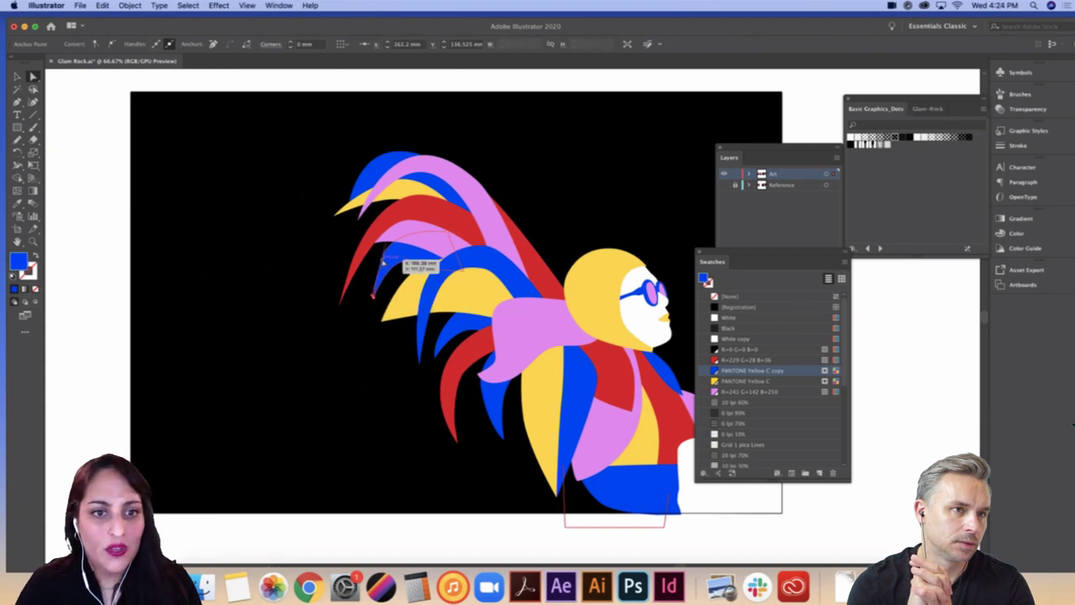
{"action": "left_click", "coordinate": [391, 232]}
{"action": "left_click_drag", "start_coordinate": [399, 224], "coordinate": [381, 252]}
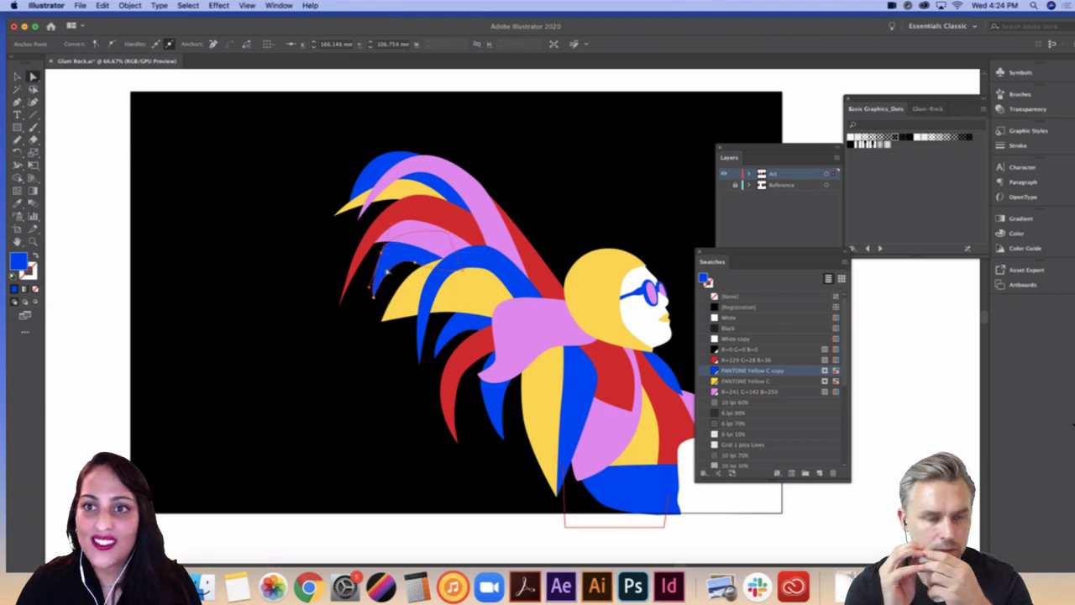
{"action": "left_click_drag", "start_coordinate": [369, 290], "coordinate": [425, 263]}
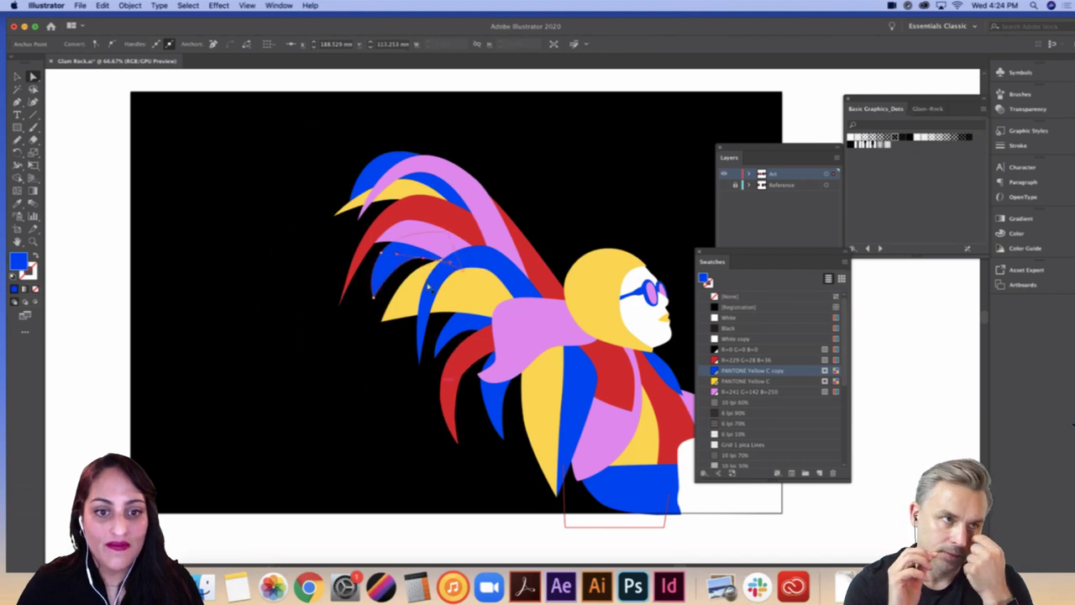
{"action": "left_click", "coordinate": [561, 521]}
Step: Close the open waist path below the blue belt with the Pen tool and fill it with PANTONE Yellow C
{"action": "scroll", "coordinate": [561, 521], "scroll_direction": "right", "scroll_amount": 5}
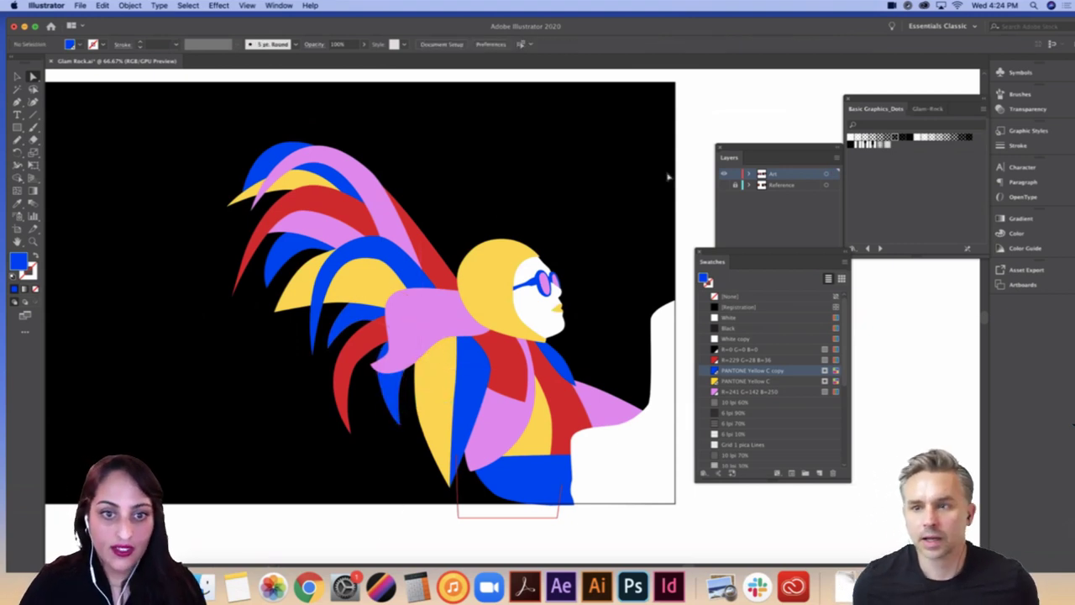
{"action": "left_click_drag", "start_coordinate": [655, 292], "coordinate": [628, 277]}
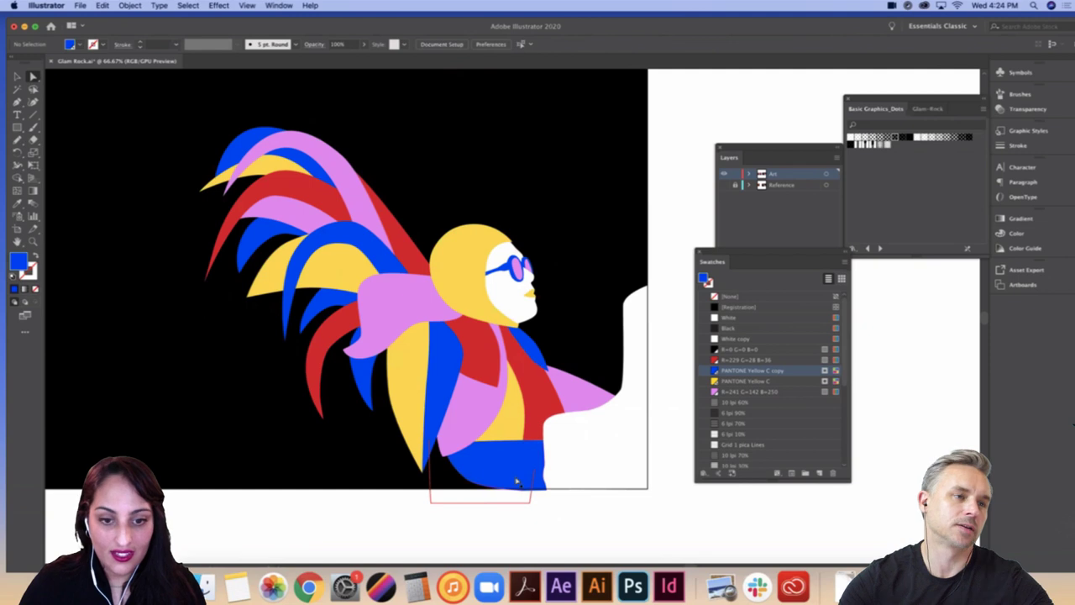
{"action": "left_click", "coordinate": [489, 506]}
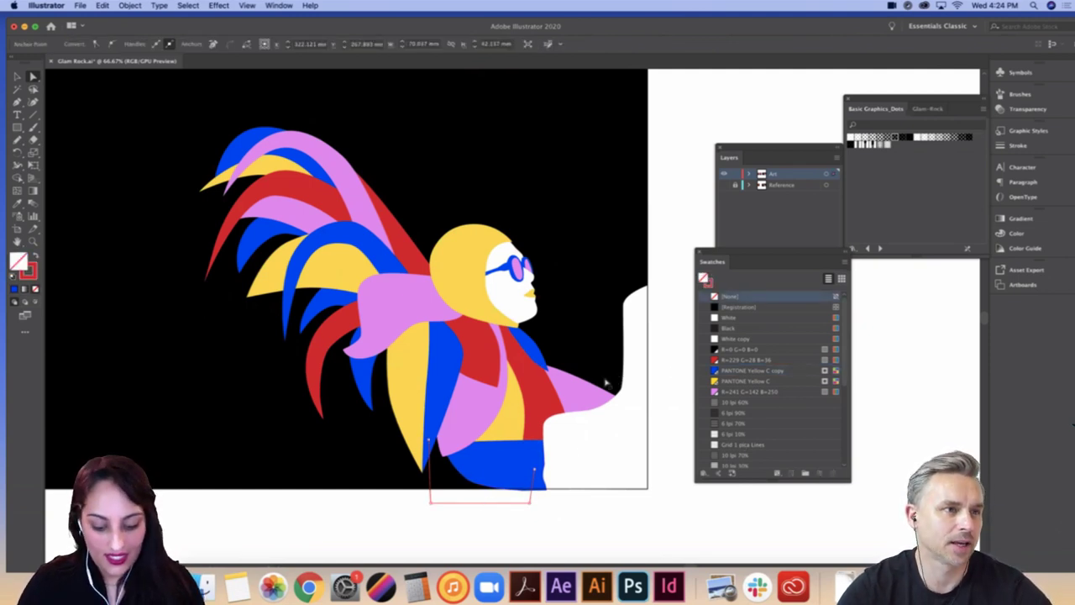
{"action": "key", "text": "p"}
{"action": "left_click", "coordinate": [534, 469]}
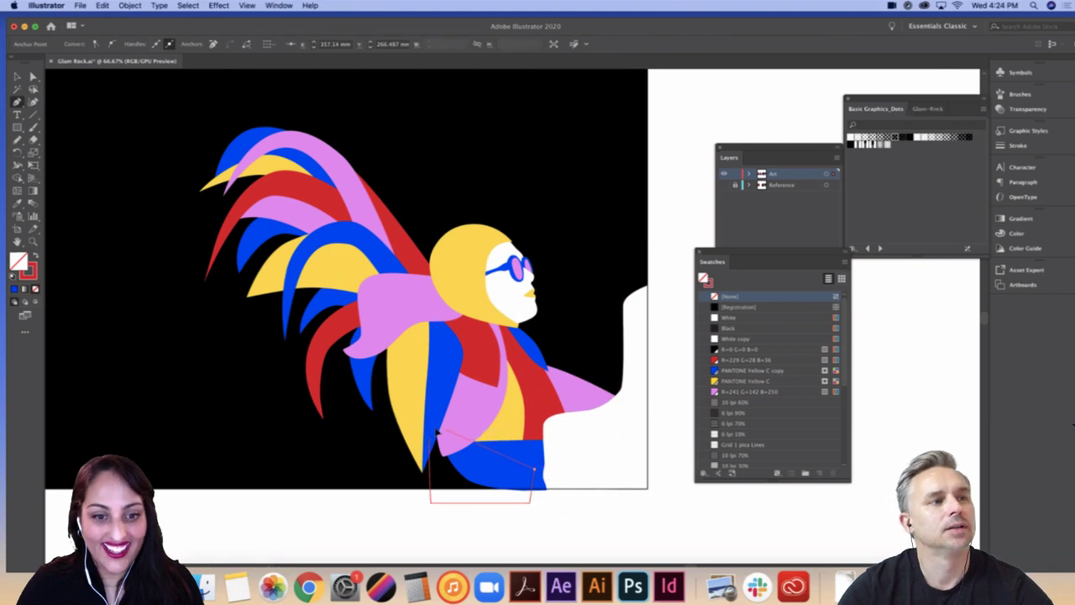
{"action": "left_click", "coordinate": [429, 439]}
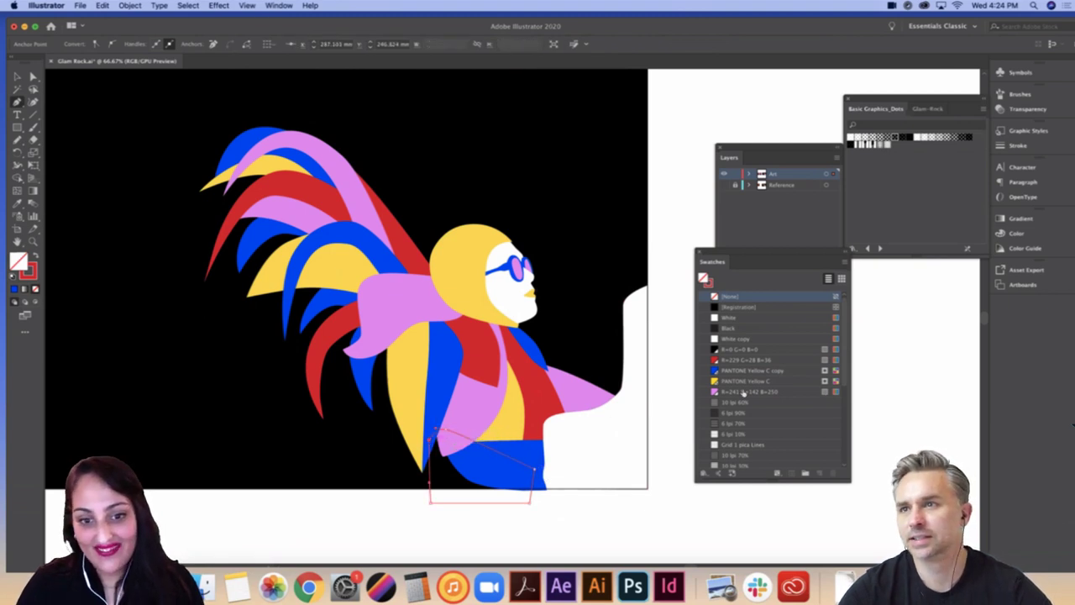
{"action": "left_click", "coordinate": [732, 382]}
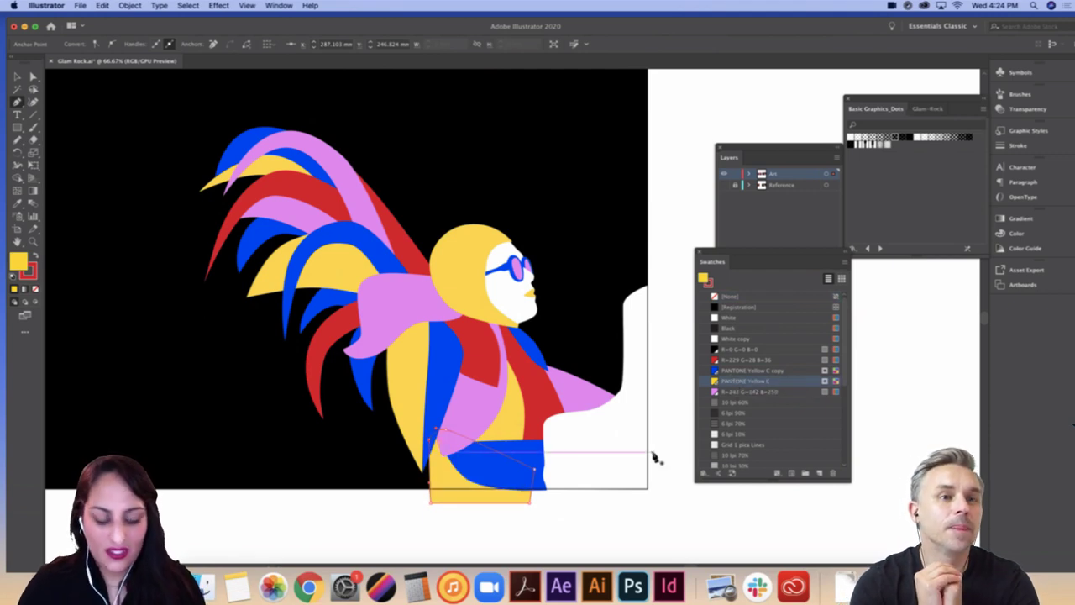
{"action": "key", "text": "a"}
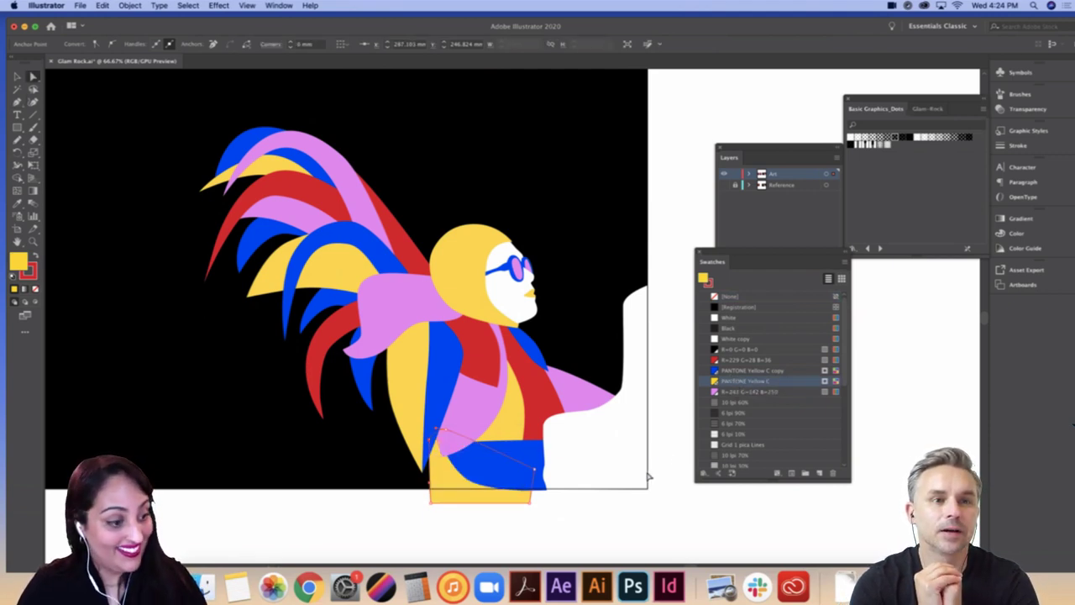
Step: Reshape the base of the yellow waist shape by raising its lower edge and extending its lower front corner under the blue belt
{"action": "left_click", "coordinate": [480, 520]}
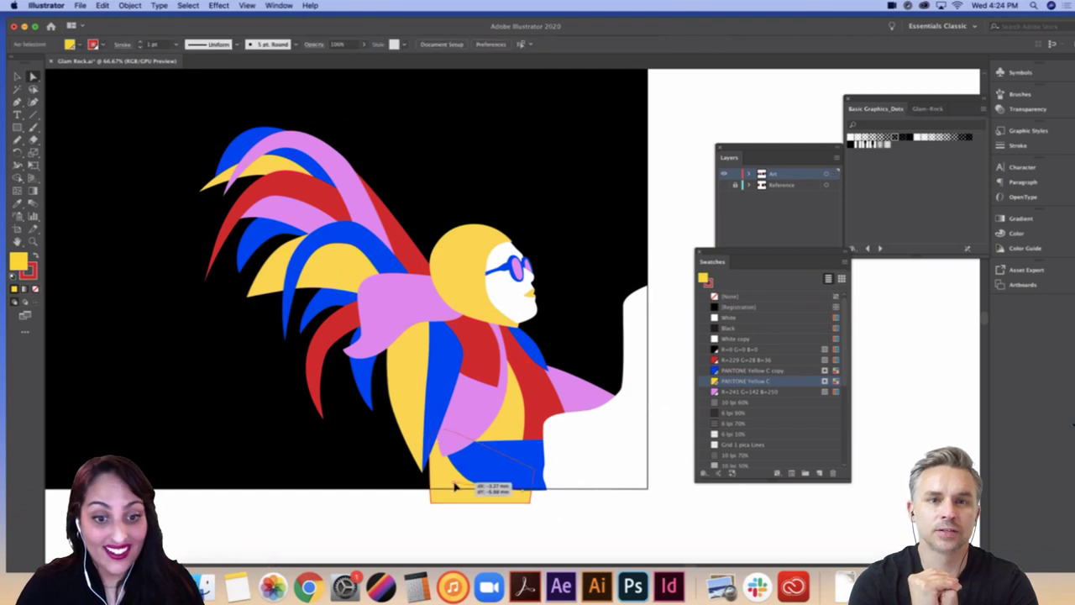
{"action": "left_click", "coordinate": [454, 484]}
{"action": "left_click", "coordinate": [537, 515]}
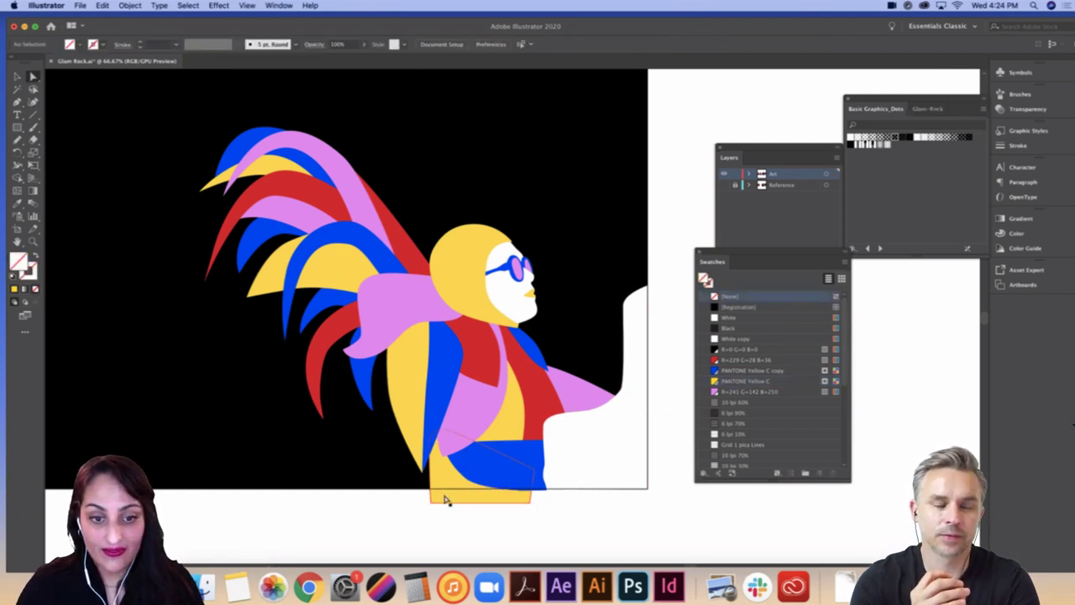
{"action": "left_click_drag", "start_coordinate": [445, 499], "coordinate": [572, 527]}
{"action": "left_click", "coordinate": [564, 521]}
{"action": "left_click", "coordinate": [578, 524]}
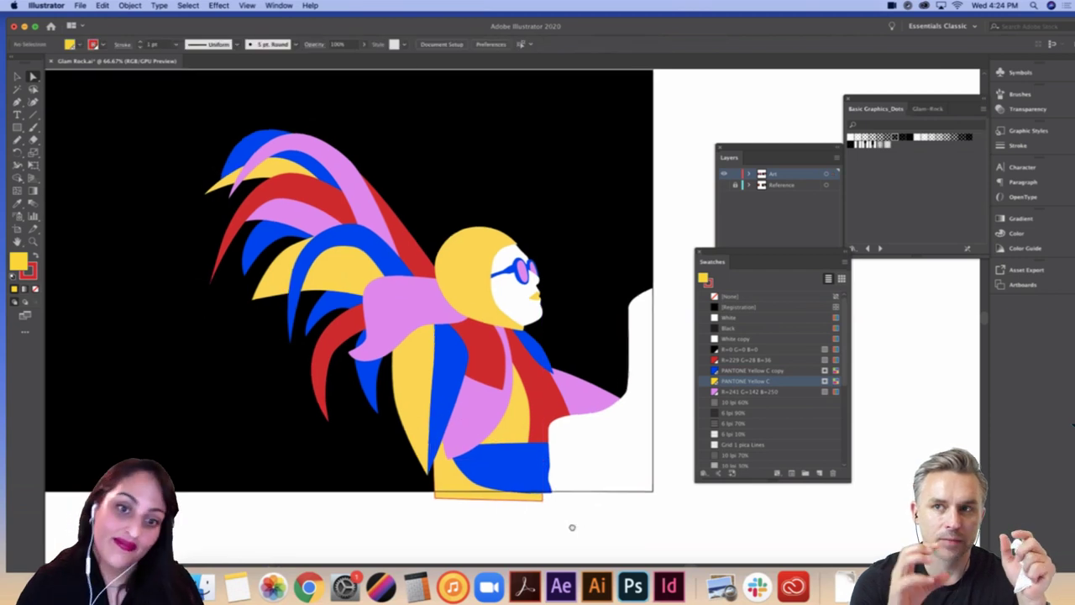
{"action": "mouse_move", "coordinate": [496, 514]}
{"action": "left_mouse_down"}
{"action": "mouse_move", "coordinate": [481, 522]}
{"action": "mouse_move", "coordinate": [514, 509]}
{"action": "left_mouse_up"}
{"action": "left_click", "coordinate": [495, 504]}
Step: Recolour the yellow wing with the red R=229 G=28 B=36 swatch, deselect it, and move the Swatches panel clear of the artwork
{"action": "left_click", "coordinate": [527, 555]}
{"action": "left_click_drag", "start_coordinate": [501, 551], "coordinate": [527, 538]}
{"action": "left_click", "coordinate": [523, 432]}
{"action": "left_click", "coordinate": [739, 360]}
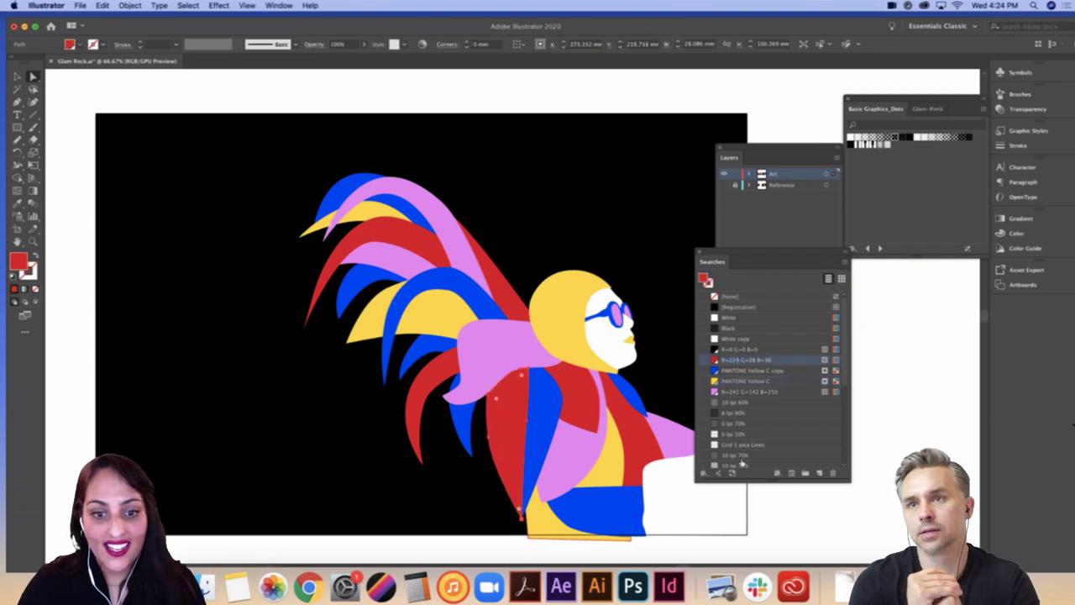
{"action": "left_click", "coordinate": [843, 518]}
{"action": "left_click_drag", "start_coordinate": [845, 519], "coordinate": [786, 524]}
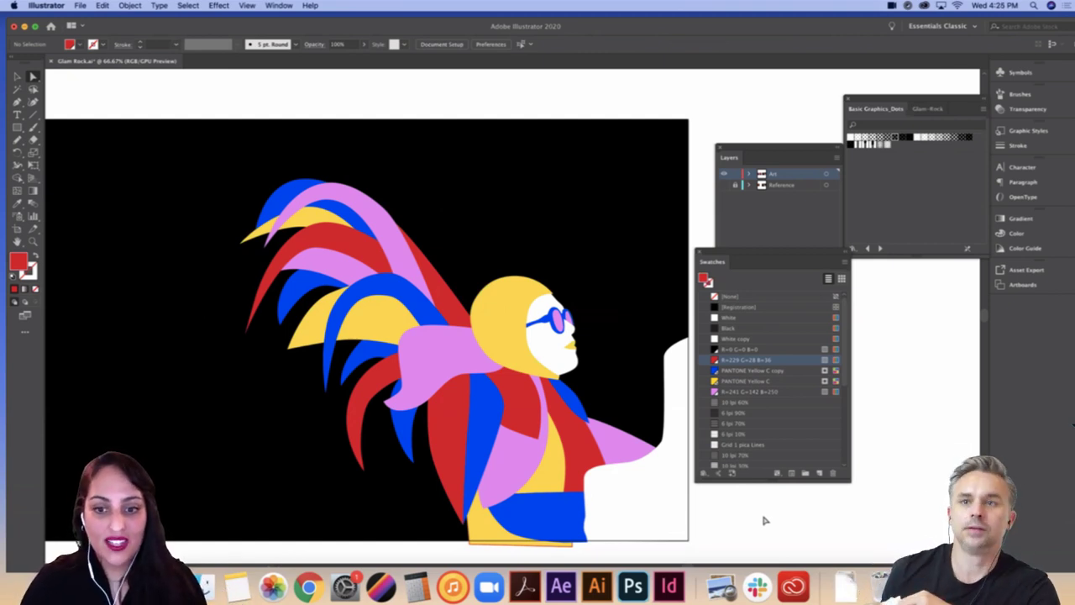
{"action": "left_click_drag", "start_coordinate": [759, 518], "coordinate": [799, 480]}
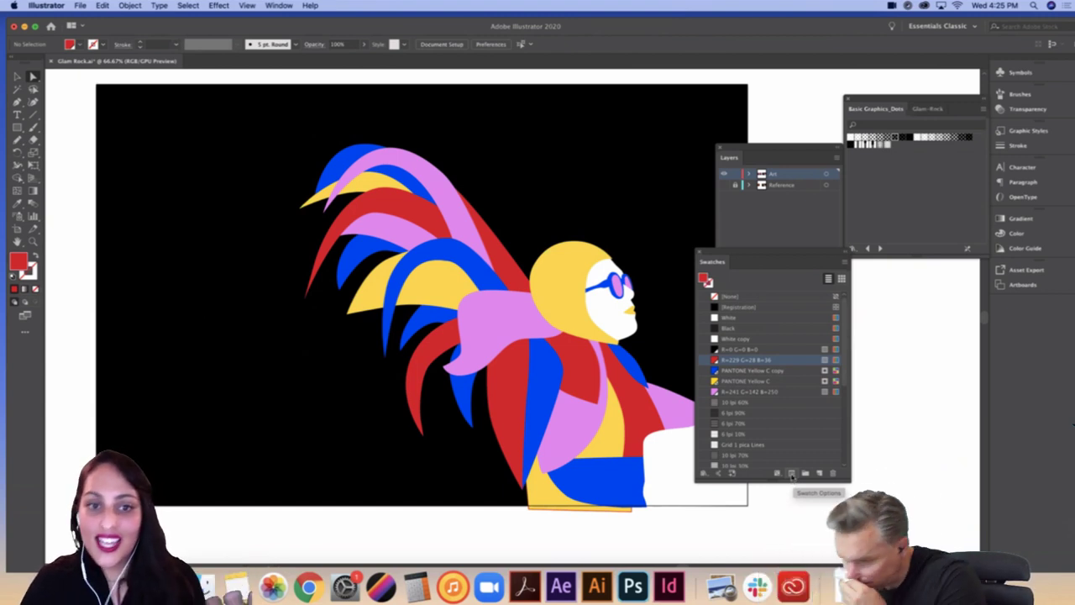
{"action": "left_click_drag", "start_coordinate": [762, 249], "coordinate": [854, 269]}
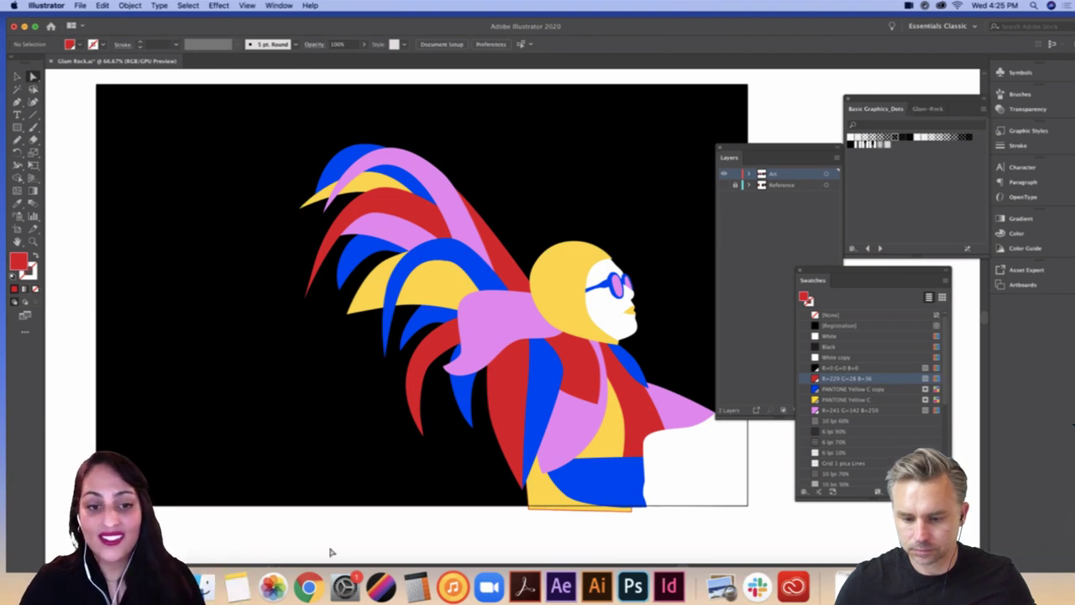
Step: Examine the whole feathered figure on its artboard alongside the neighbouring red illustration
{"action": "scroll", "coordinate": [383, 516], "scroll_direction": "right", "scroll_amount": 3}
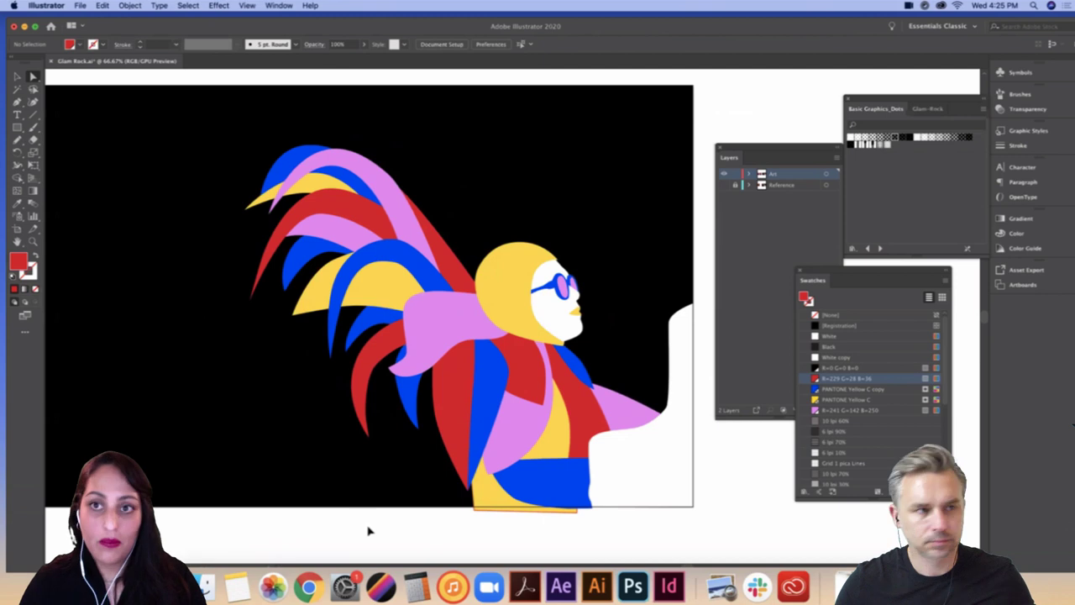
{"action": "key", "text": "super+minus"}
{"action": "scroll", "coordinate": [429, 521], "scroll_direction": "left", "scroll_amount": 6}
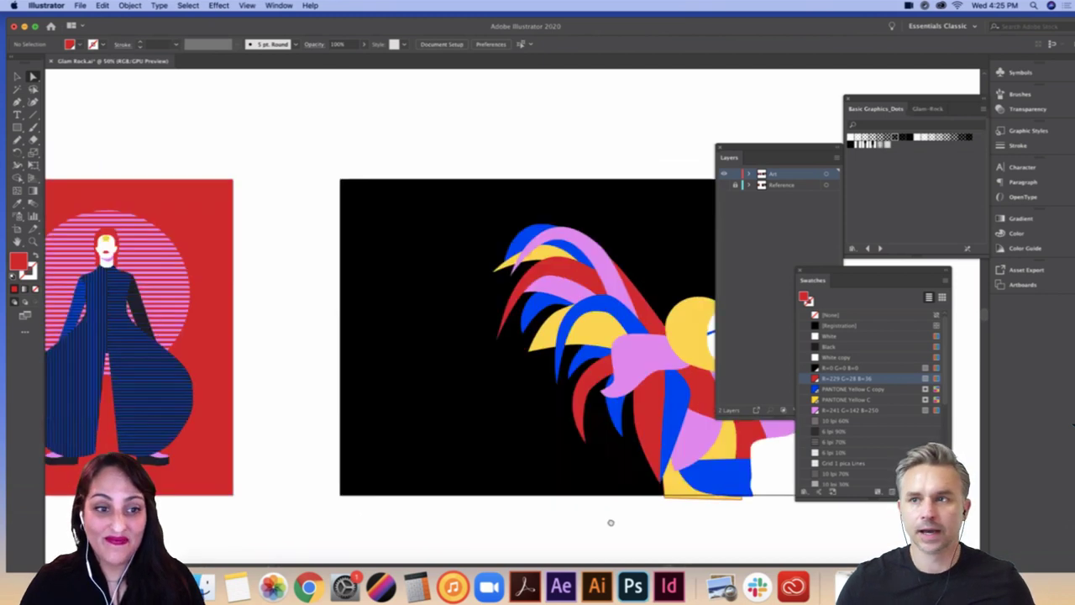
{"action": "scroll", "coordinate": [486, 517], "scroll_direction": "right", "scroll_amount": 3}
{"action": "scroll", "coordinate": [583, 518], "scroll_direction": "right", "scroll_amount": 4}
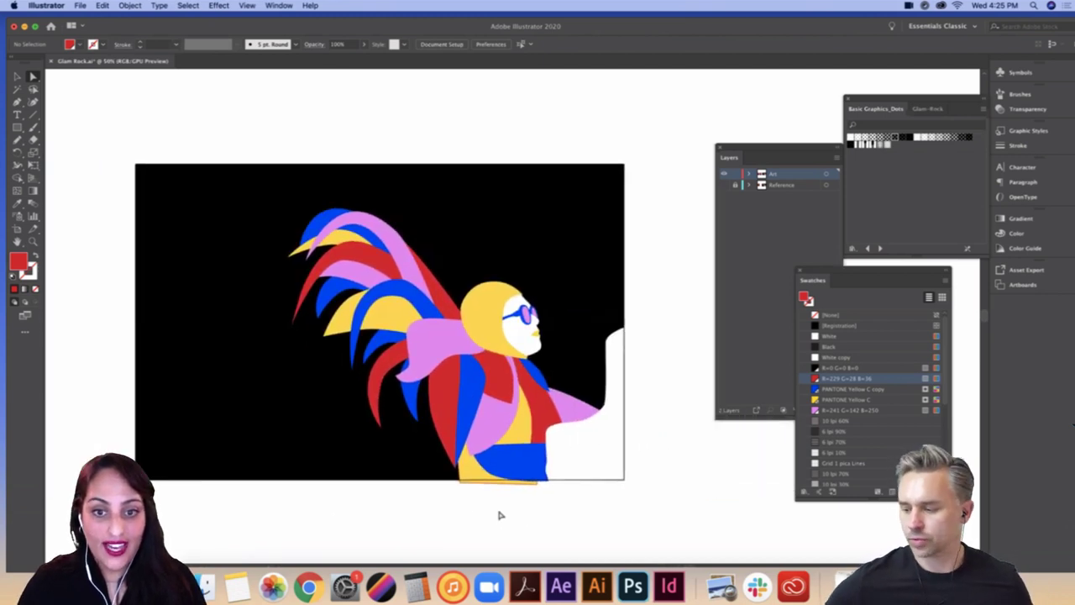
{"action": "key", "text": "p"}
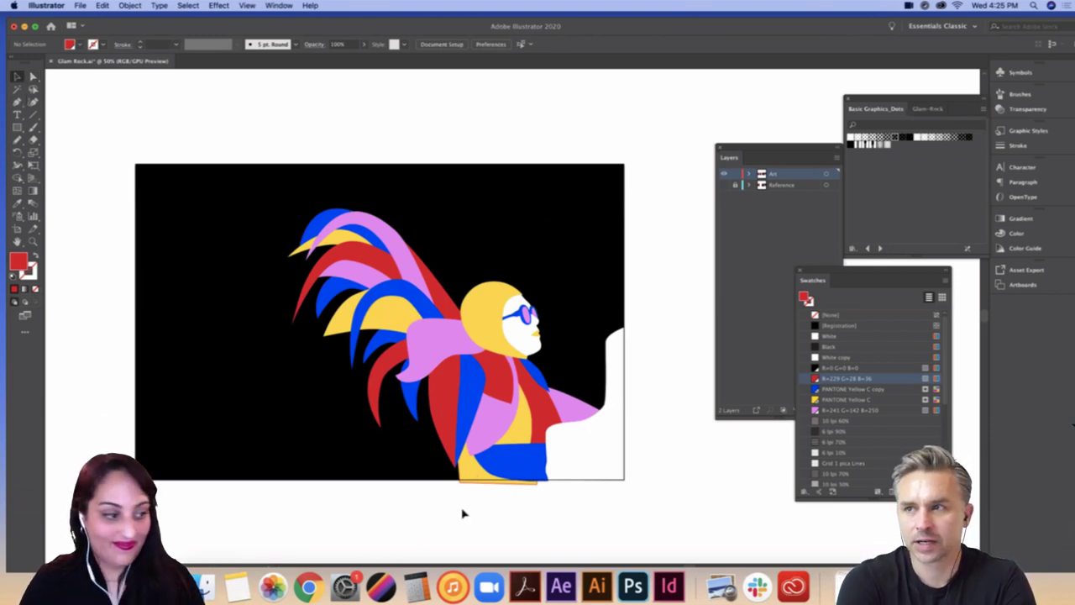
{"action": "left_click_drag", "start_coordinate": [431, 493], "coordinate": [443, 499]}
{"action": "key", "text": "super+equal"}
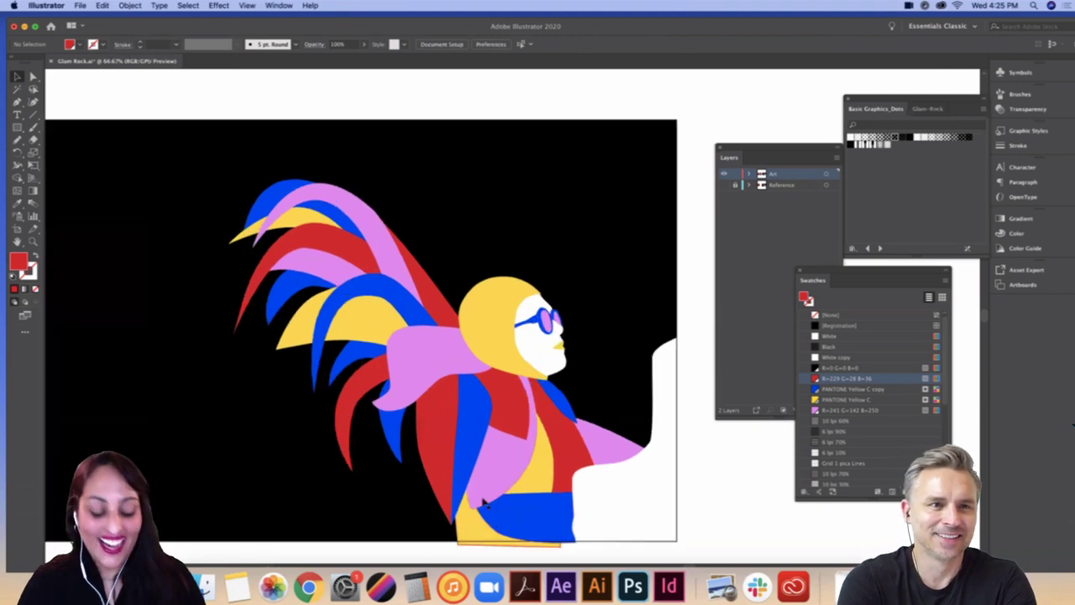
Step: Inspect the red chest panel, the blue wing and the adjoining torso shapes up close
{"action": "key", "text": "a"}
{"action": "left_click", "coordinate": [495, 406]}
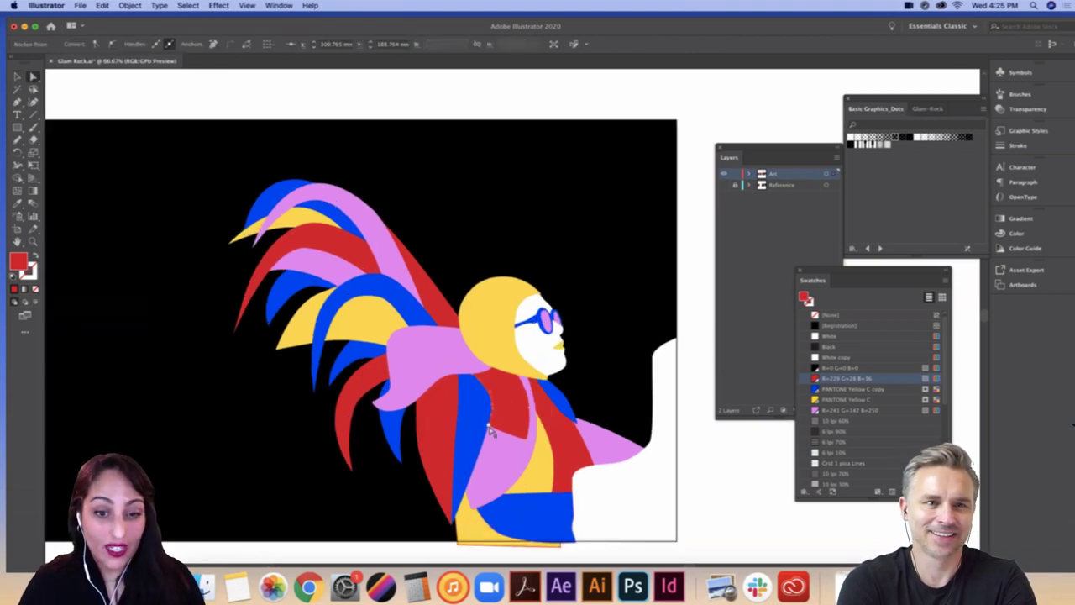
{"action": "key", "text": "super+equal"}
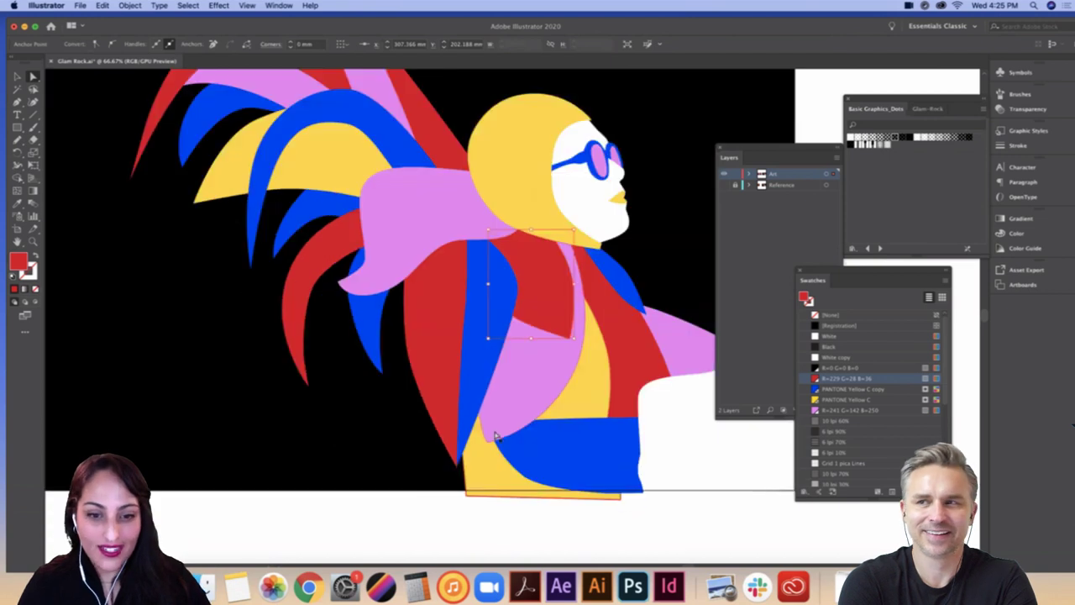
{"action": "scroll", "coordinate": [672, 548], "scroll_direction": "right", "scroll_amount": 2}
{"action": "left_click", "coordinate": [417, 324]}
{"action": "left_click", "coordinate": [450, 332]}
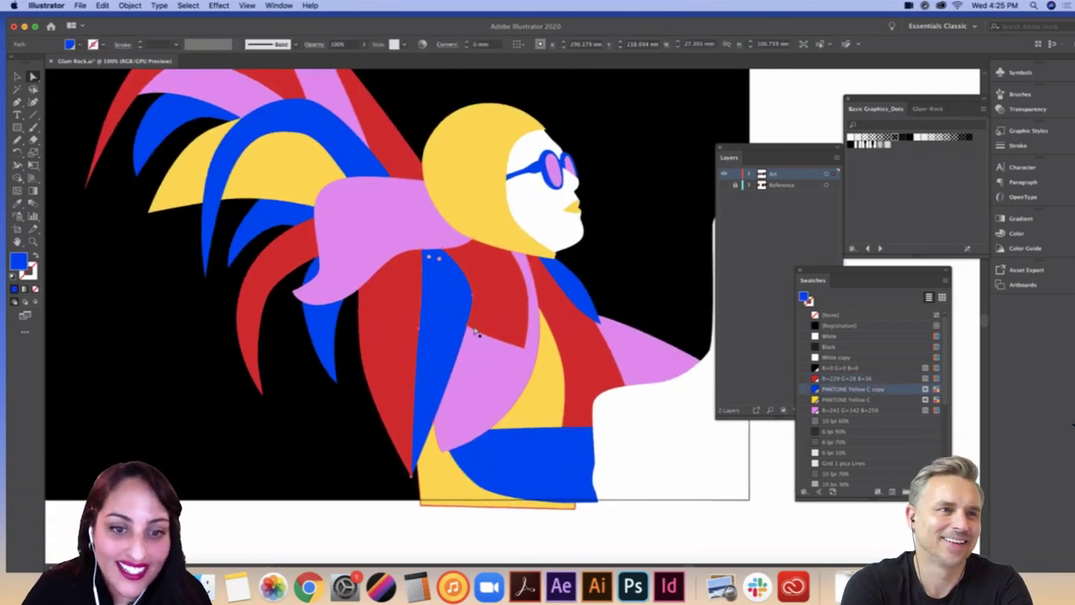
{"action": "left_click", "coordinate": [758, 550]}
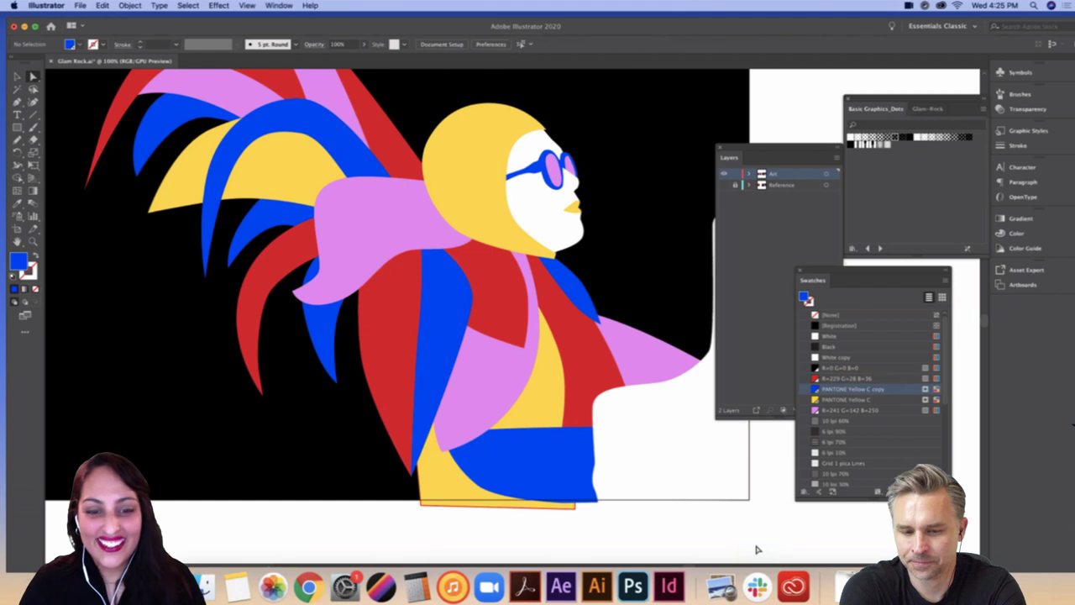
{"action": "left_click_drag", "start_coordinate": [680, 473], "coordinate": [679, 478]}
{"action": "scroll", "coordinate": [685, 496], "scroll_direction": "up", "scroll_amount": 1}
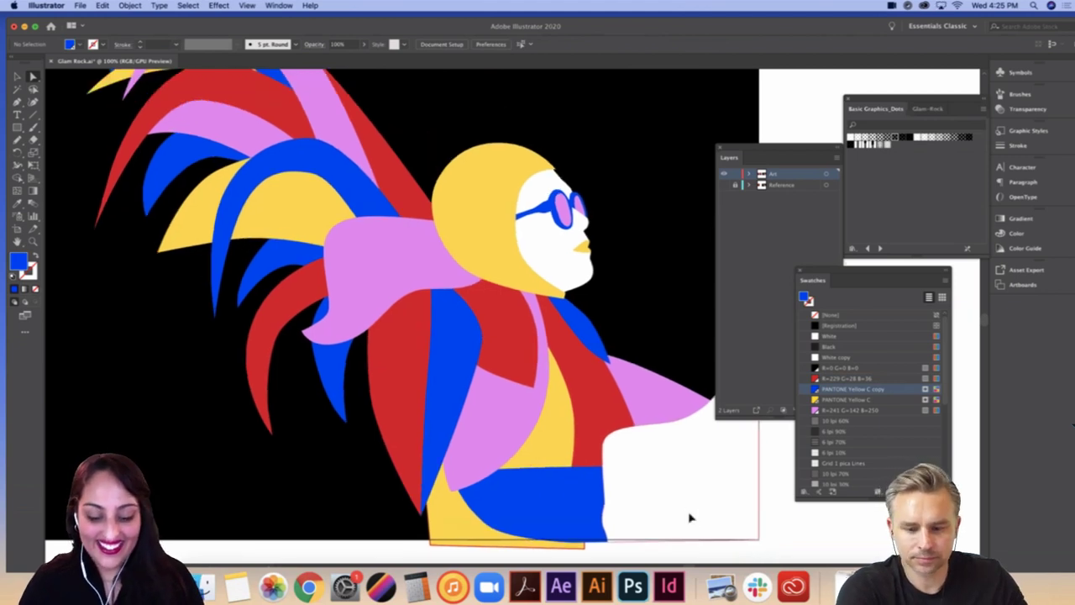
Step: Overlay the yellow hood with the black 6 dpi 50% dot pattern on a copy in front, then deselect it
{"action": "key", "text": "super+minus"}
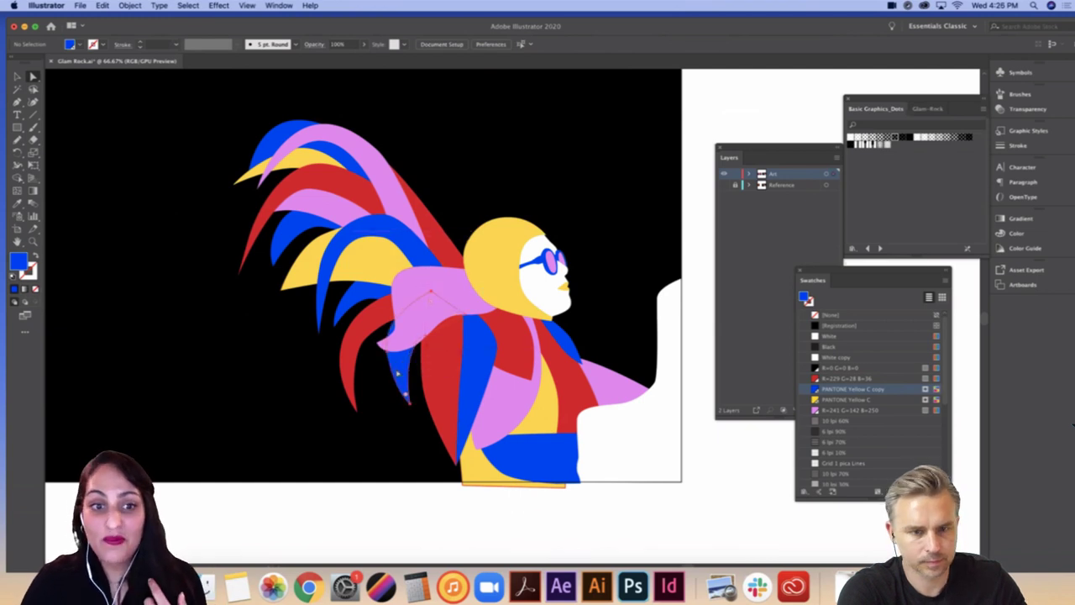
{"action": "left_click", "coordinate": [399, 365]}
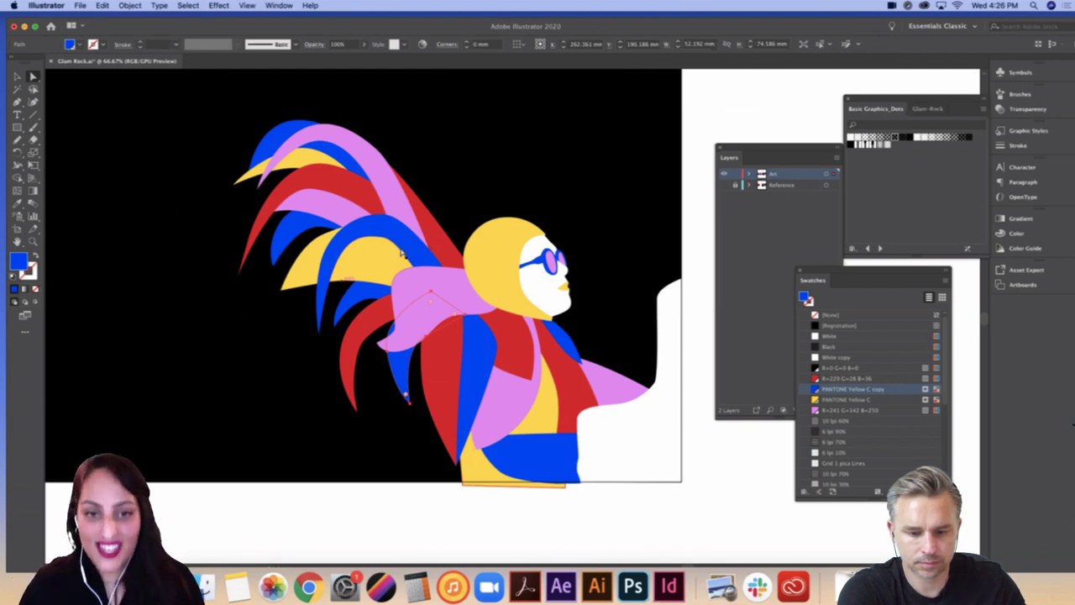
{"action": "left_click", "coordinate": [495, 264]}
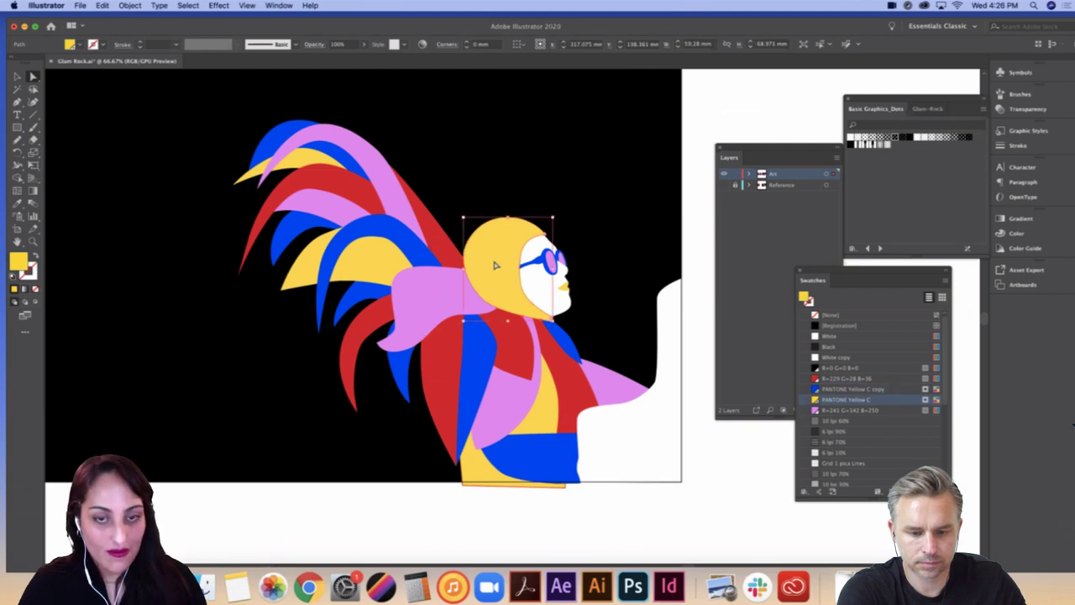
{"action": "key", "text": "a"}
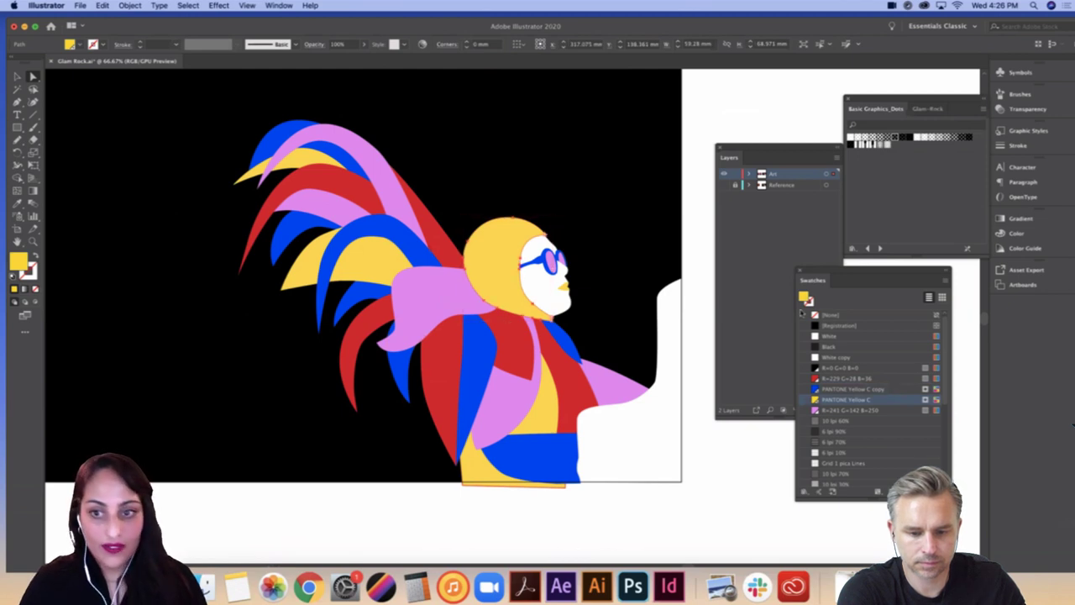
{"action": "left_click", "coordinate": [950, 141]}
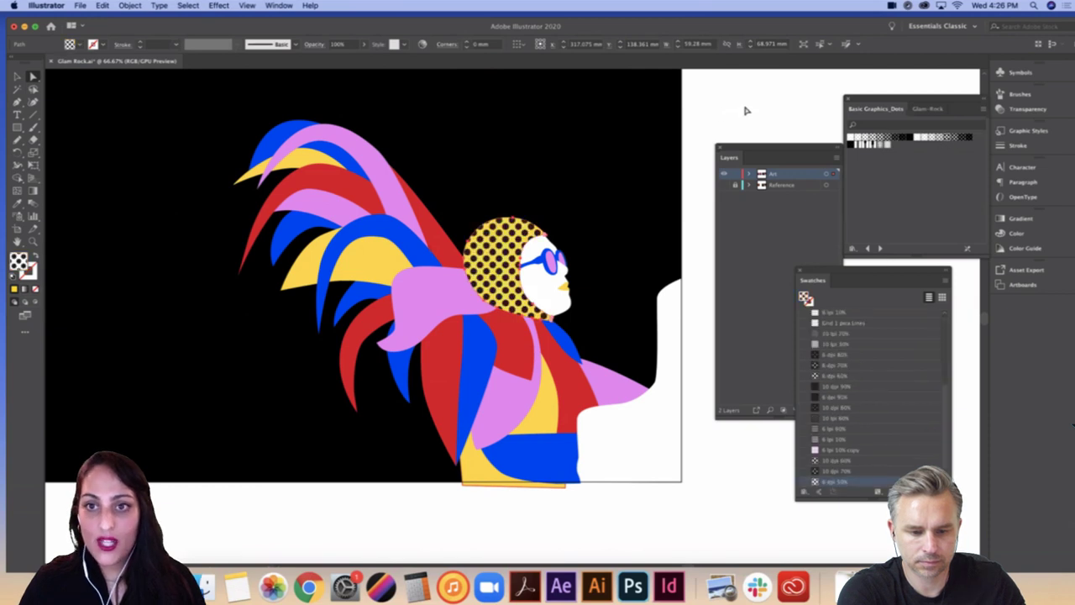
{"action": "left_click", "coordinate": [745, 110]}
{"action": "left_click_drag", "start_coordinate": [739, 109], "coordinate": [716, 120]}
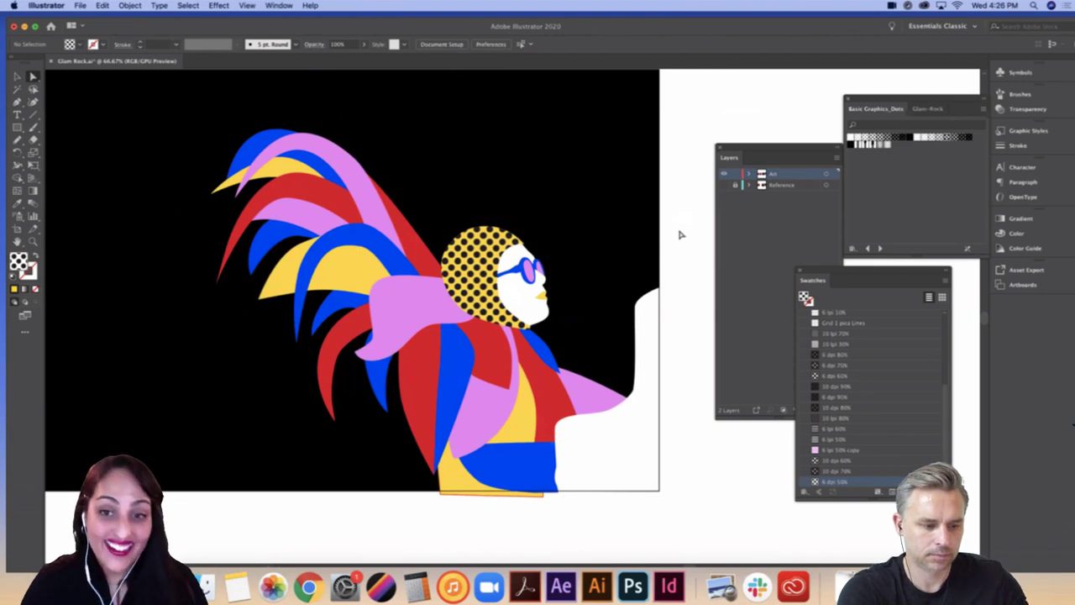
Step: Overlay the large upper red feather with the same 6 dpi 50% dot pattern on a copy in front, then deselect it
{"action": "key", "text": "p"}
{"action": "key", "text": "v"}
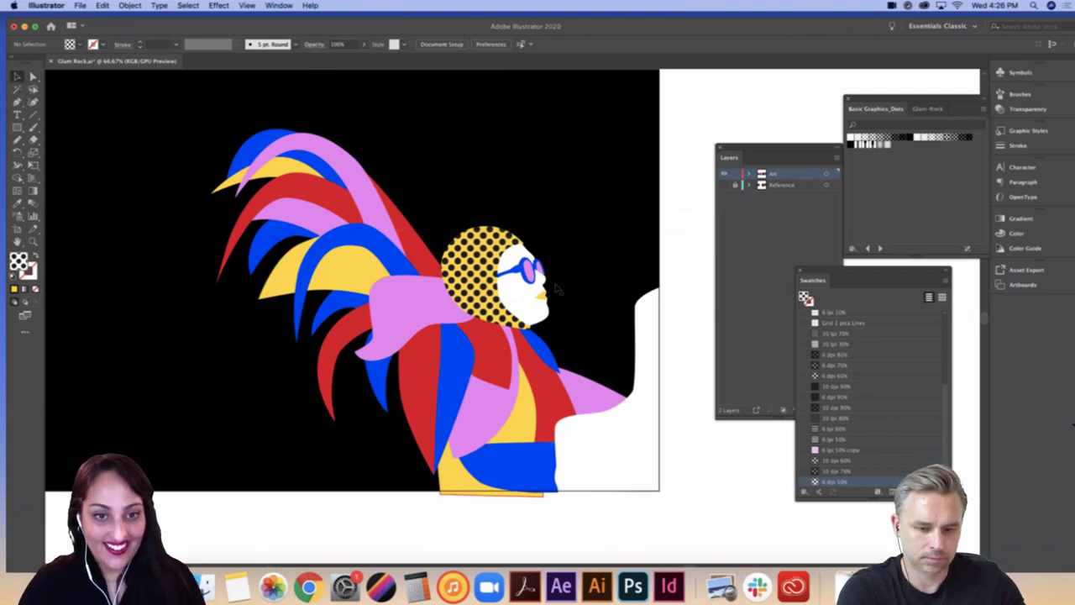
{"action": "left_click", "coordinate": [340, 283]}
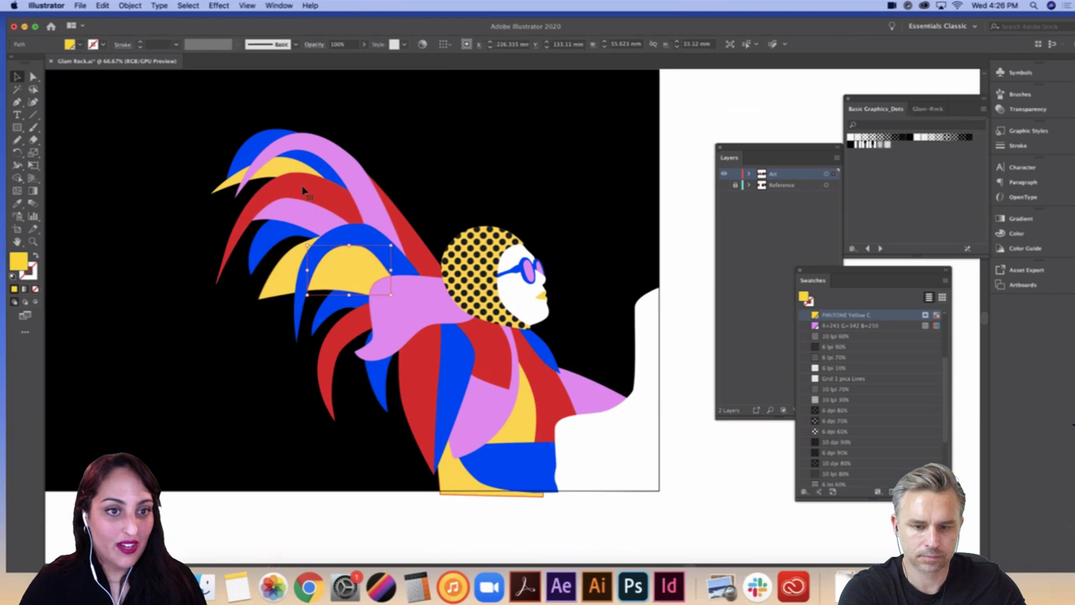
{"action": "left_click", "coordinate": [278, 180]}
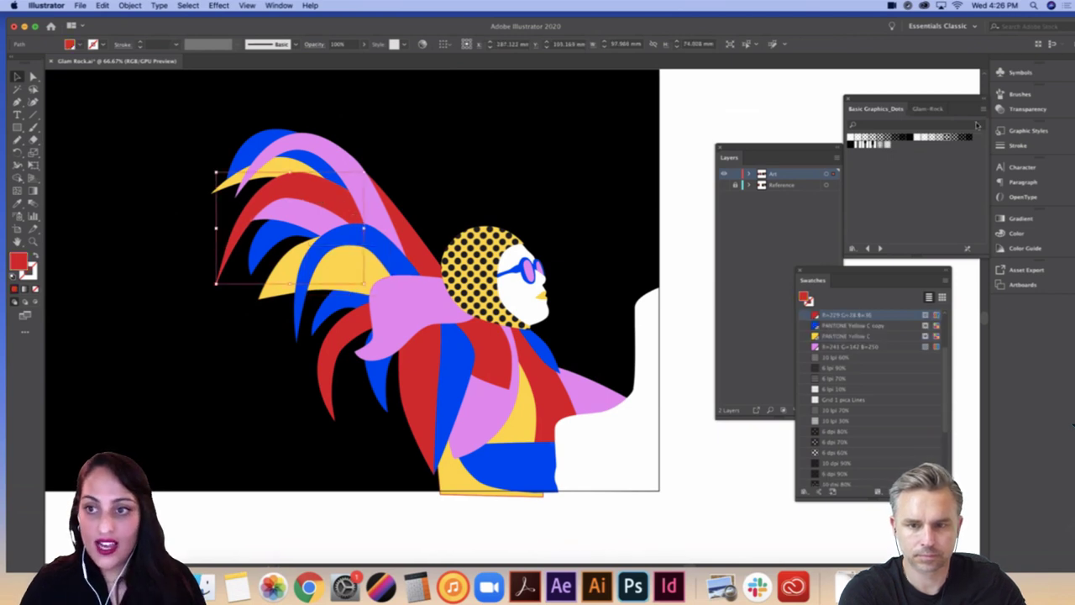
{"action": "left_click", "coordinate": [948, 139]}
{"action": "left_click", "coordinate": [788, 112]}
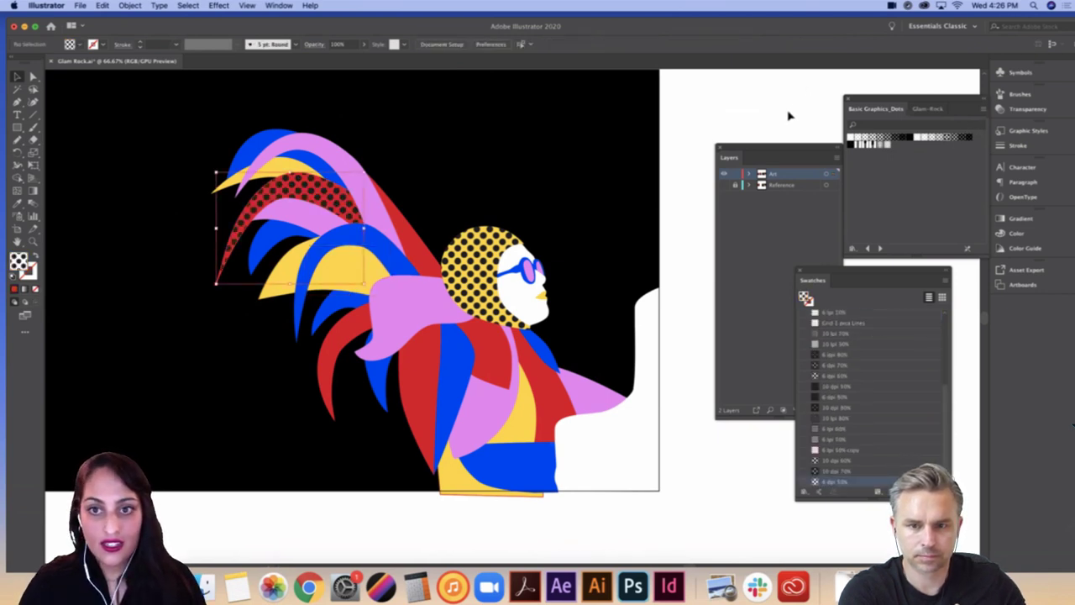
Step: Overlay the pink torso shape with the 10 dpi 20% dot pattern on a copy in front, after trying 6 dpi 20%
{"action": "left_click", "coordinate": [501, 413]}
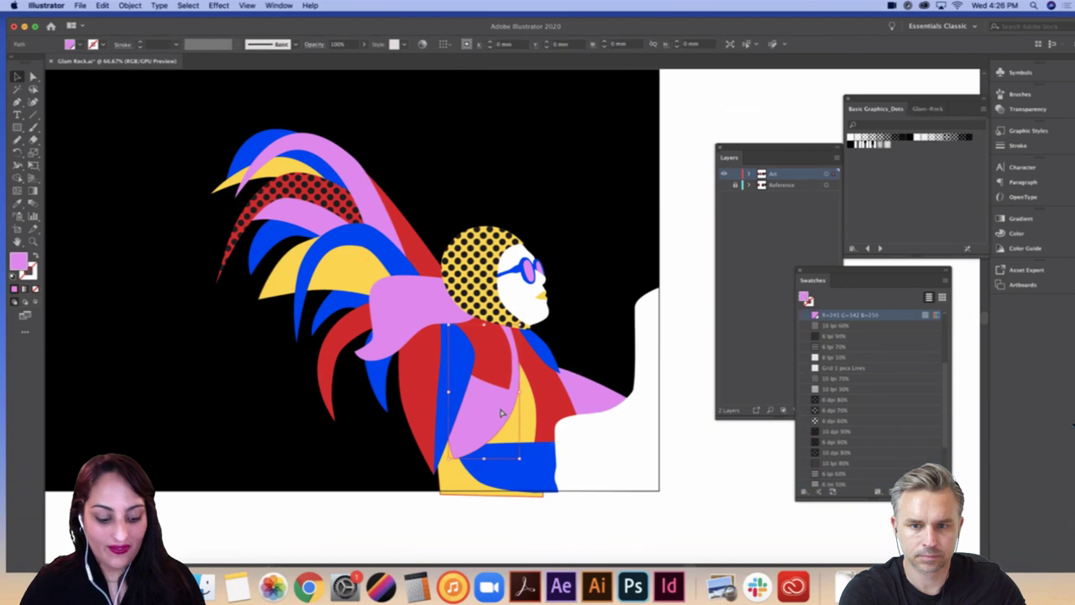
{"action": "left_click", "coordinate": [926, 139]}
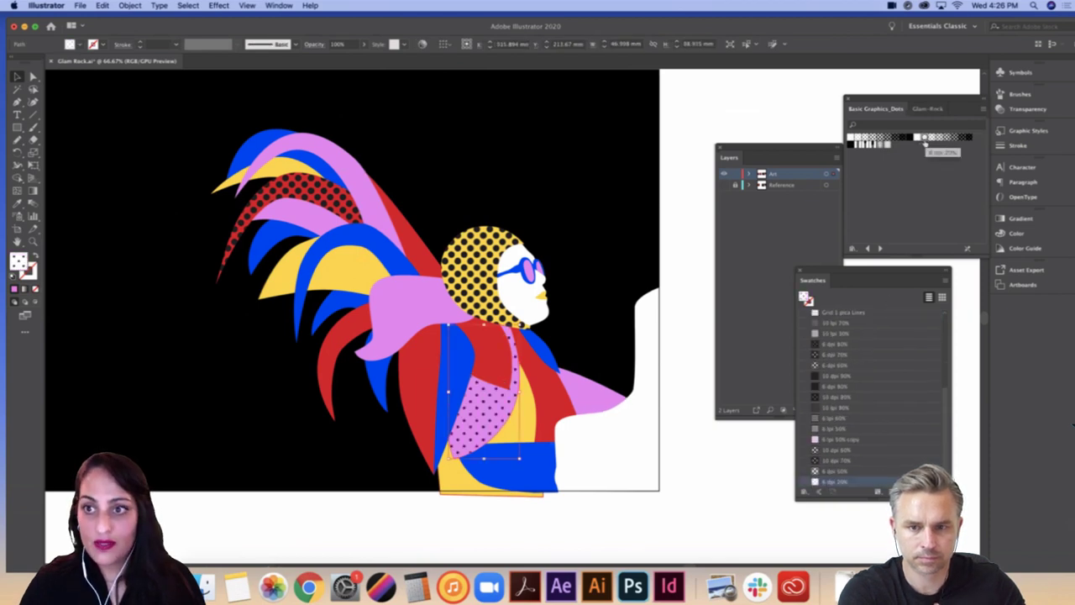
{"action": "left_click", "coordinate": [888, 140]}
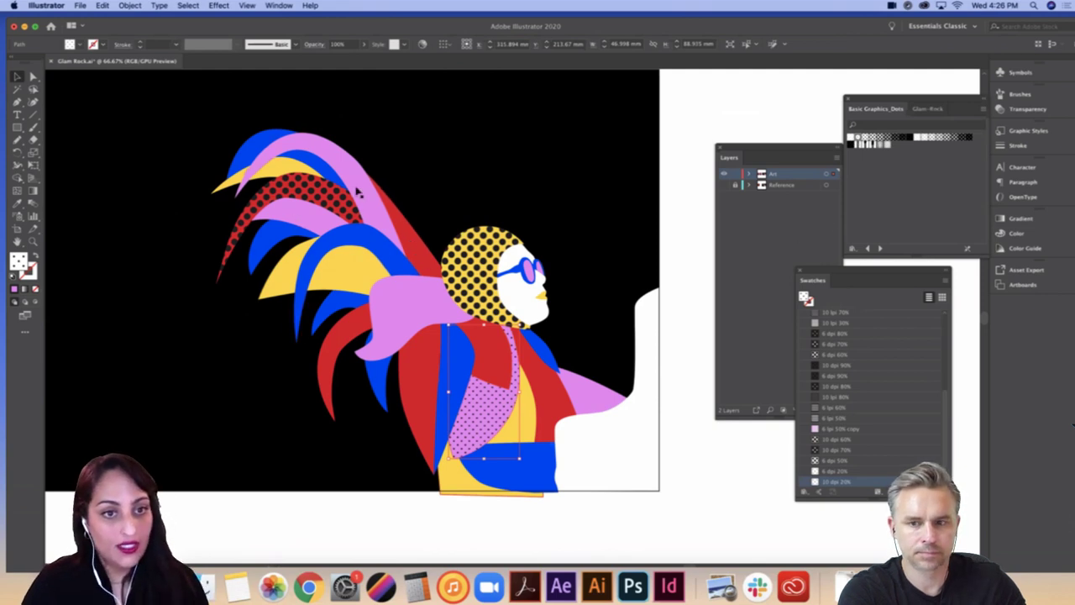
Step: Overlay the topmost blue feather shapes with the 10 dpi 20% dot pattern on copies in front and deselect them
{"action": "left_click", "coordinate": [317, 160]}
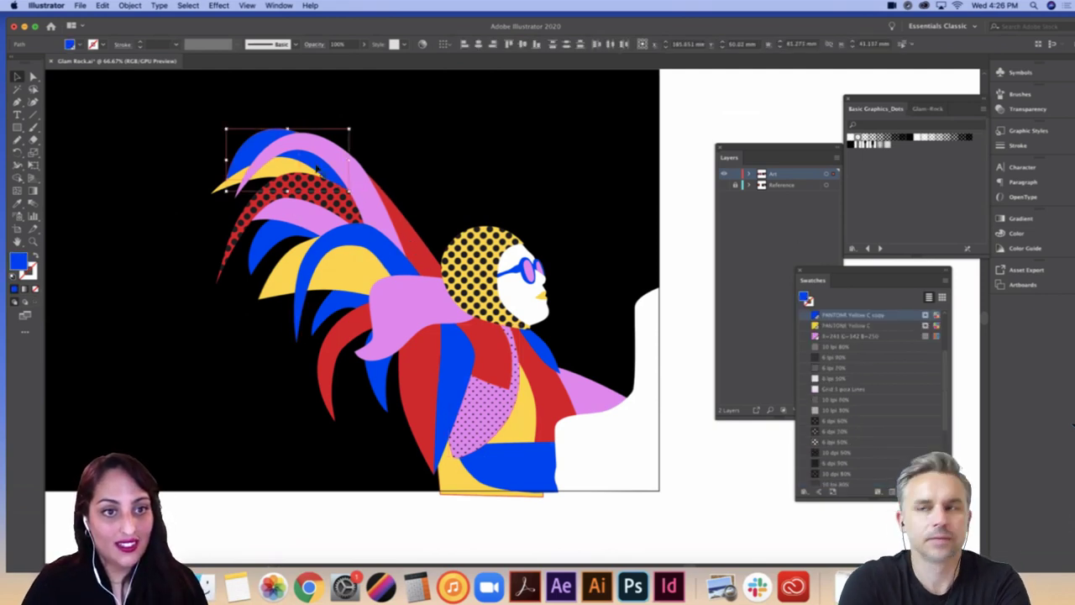
{"action": "left_click", "coordinate": [857, 142]}
{"action": "left_click", "coordinate": [737, 471]}
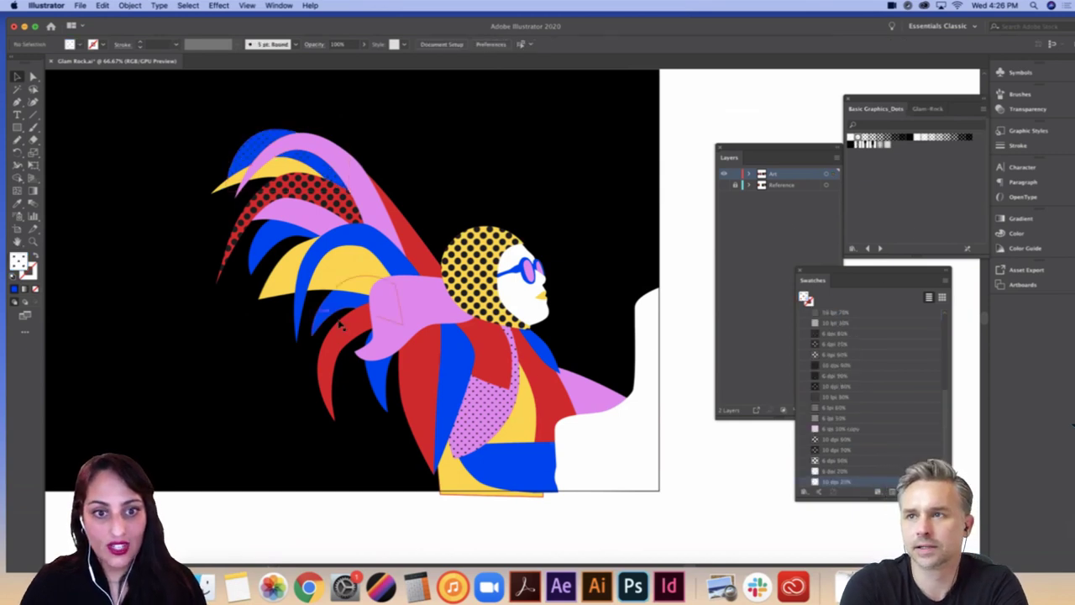
Step: Overlay the pink collar behind the hood with the 6 lpi 70% line pattern on a copy in front, after trying 6 lpi 90%
{"action": "left_click", "coordinate": [404, 314]}
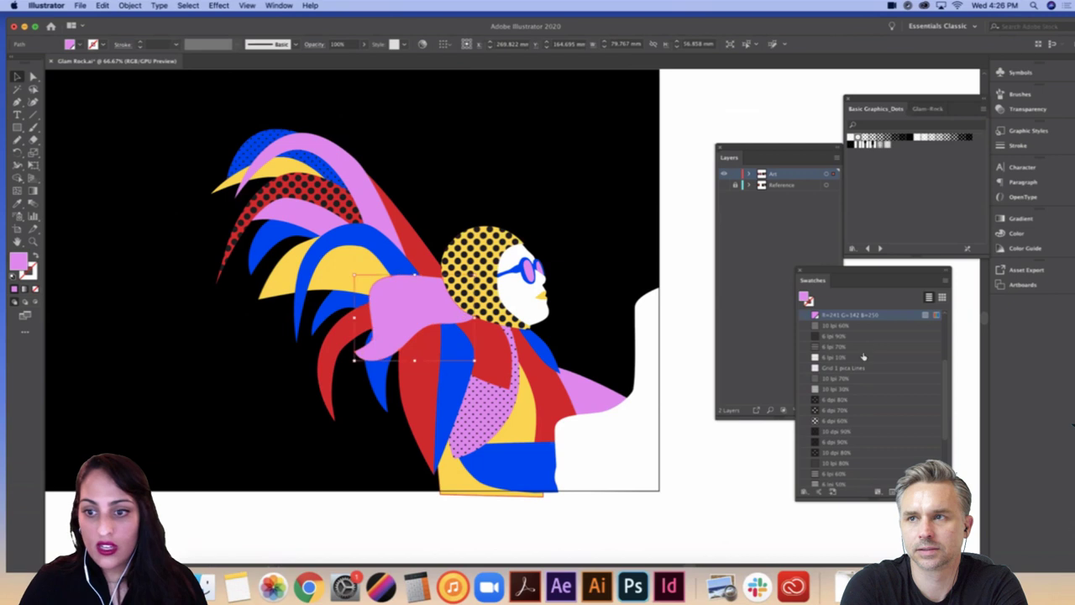
{"action": "left_click", "coordinate": [830, 337]}
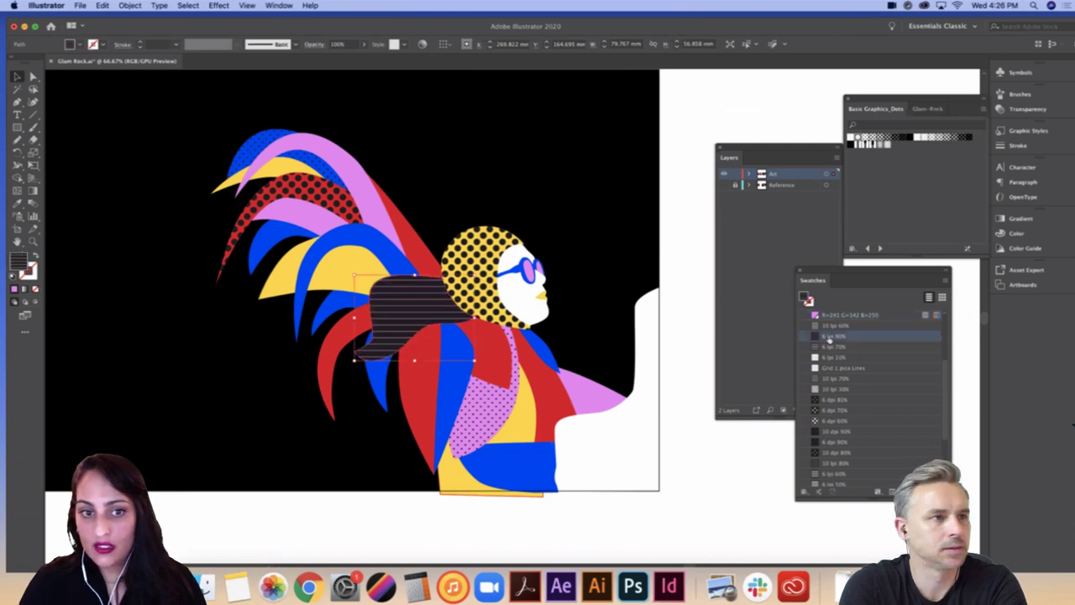
{"action": "scroll", "coordinate": [935, 366], "scroll_direction": "up", "scroll_amount": 4}
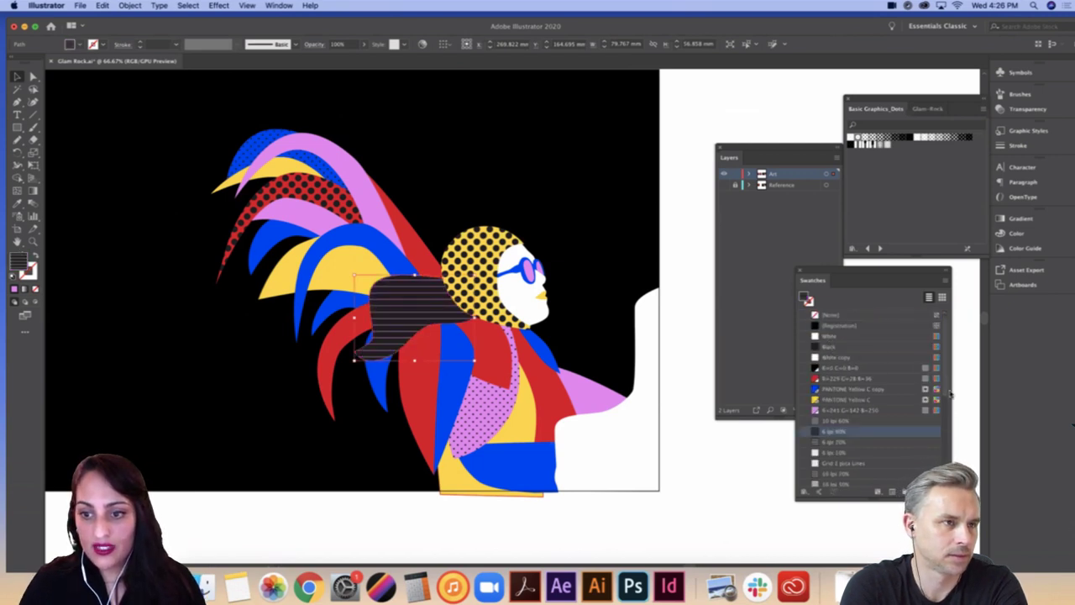
{"action": "left_click", "coordinate": [837, 443]}
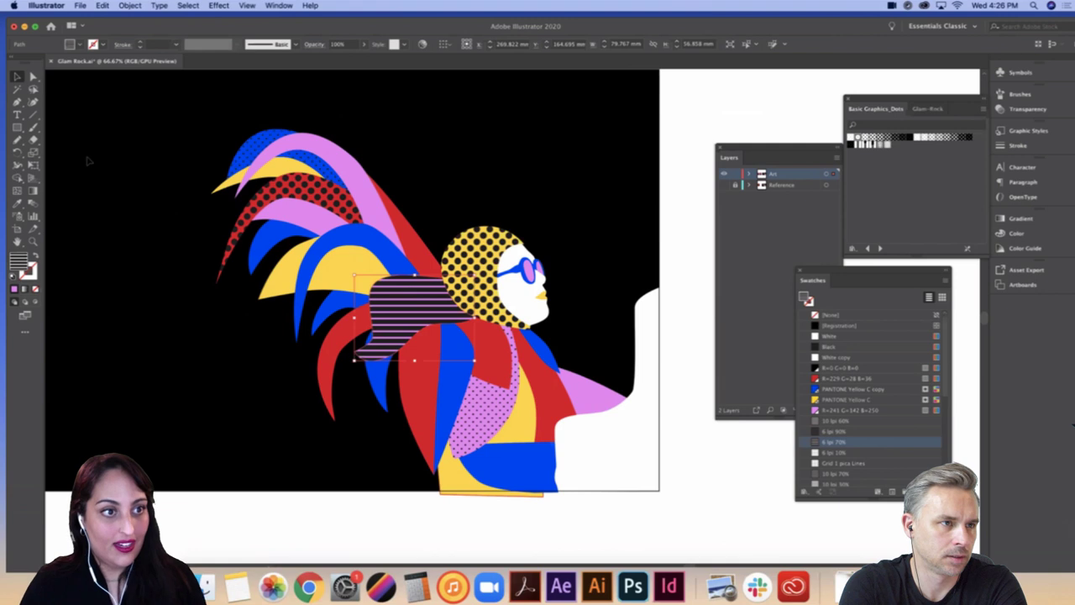
Step: Rotate only the line pattern on the pink collar by 90°, leaving the object itself untransformed
{"action": "left_click", "coordinate": [20, 155]}
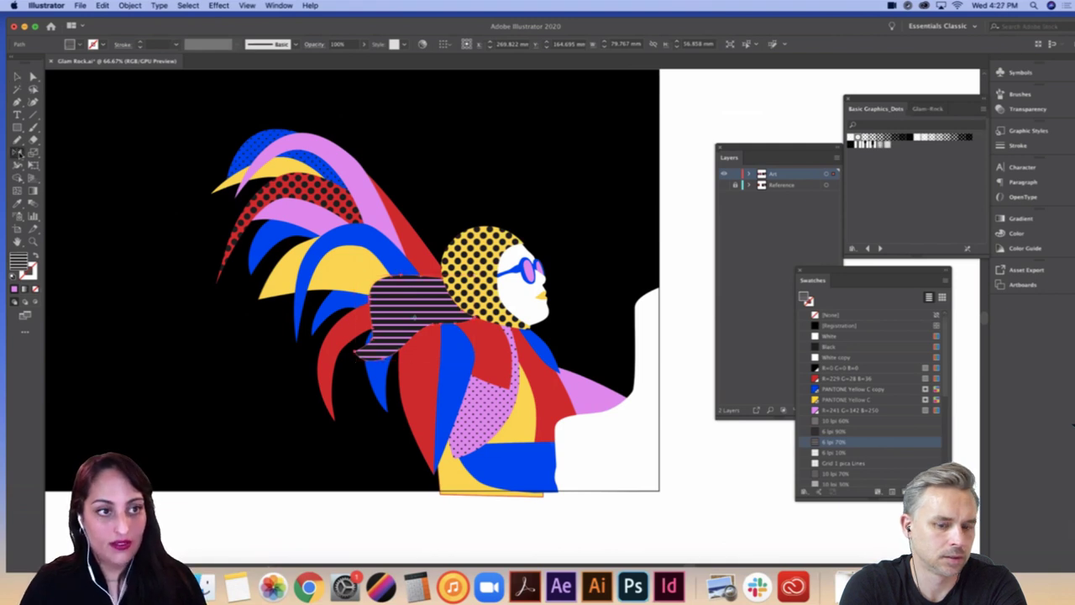
{"action": "double_click", "coordinate": [18, 154]}
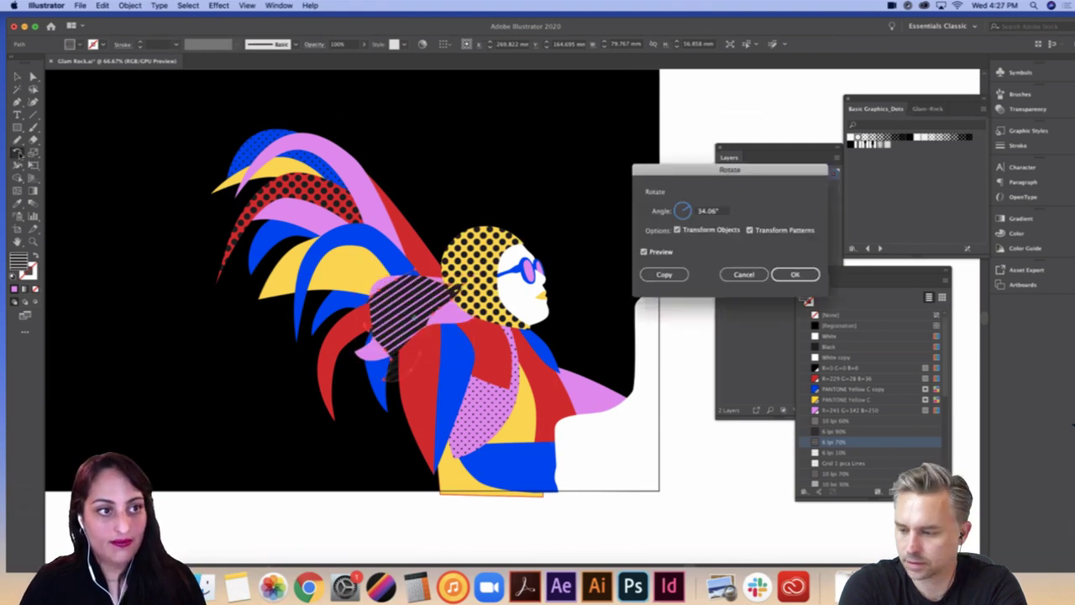
{"action": "left_click", "coordinate": [677, 230]}
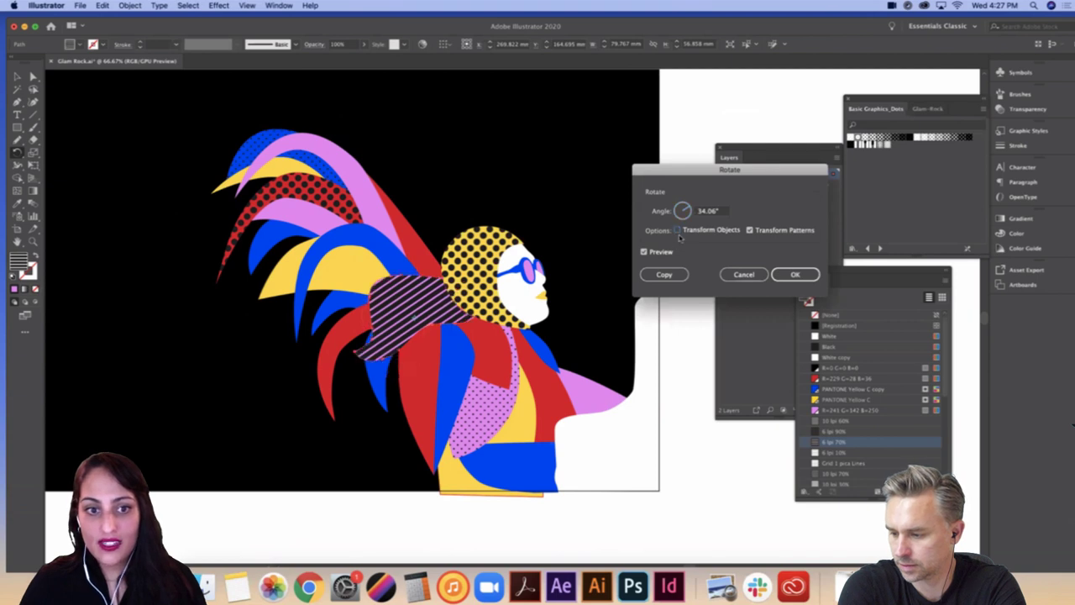
{"action": "left_click_drag", "start_coordinate": [718, 213], "coordinate": [630, 205]}
{"action": "type", "text": "90"}
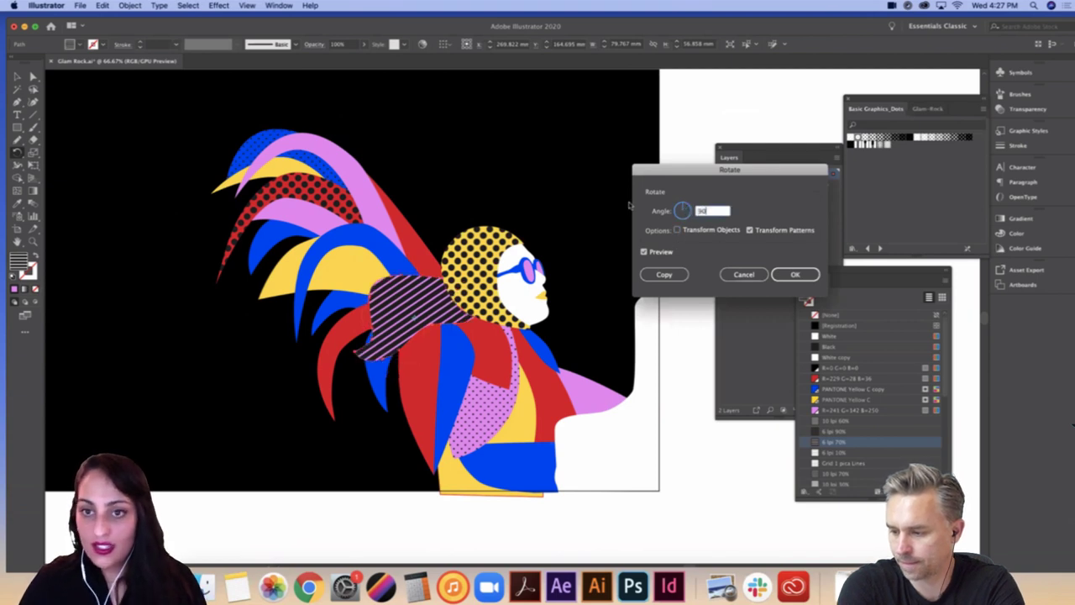
{"action": "key", "text": "Tab"}
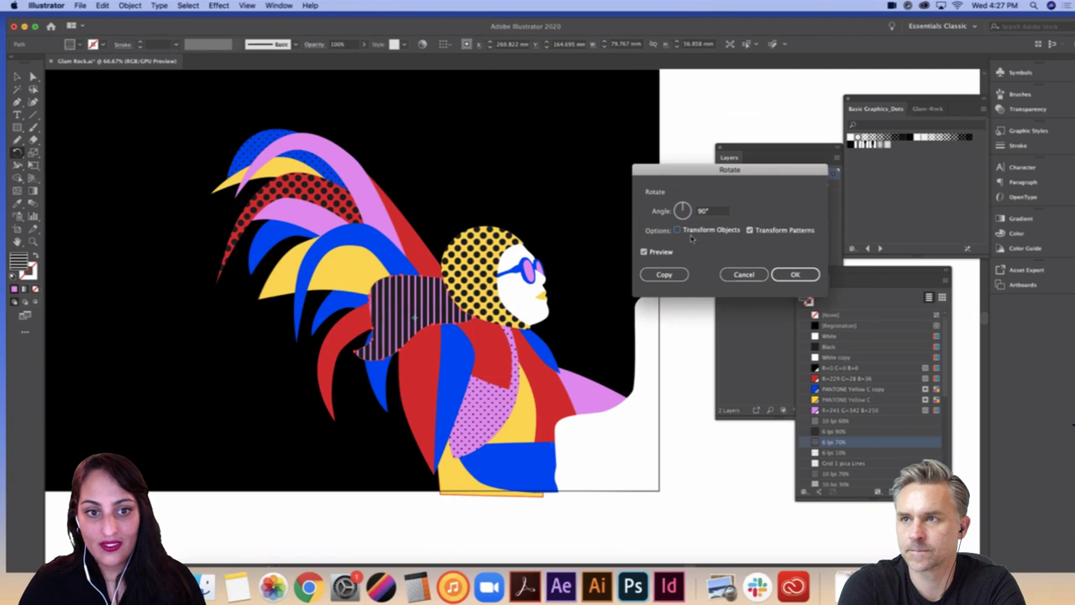
{"action": "left_click", "coordinate": [794, 275]}
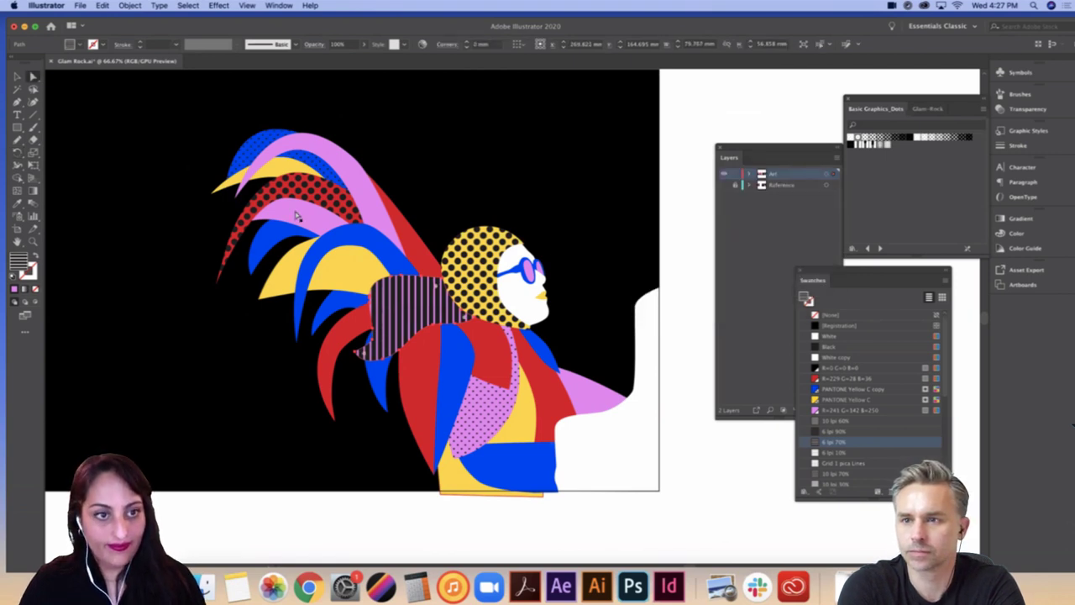
{"action": "key", "text": "v"}
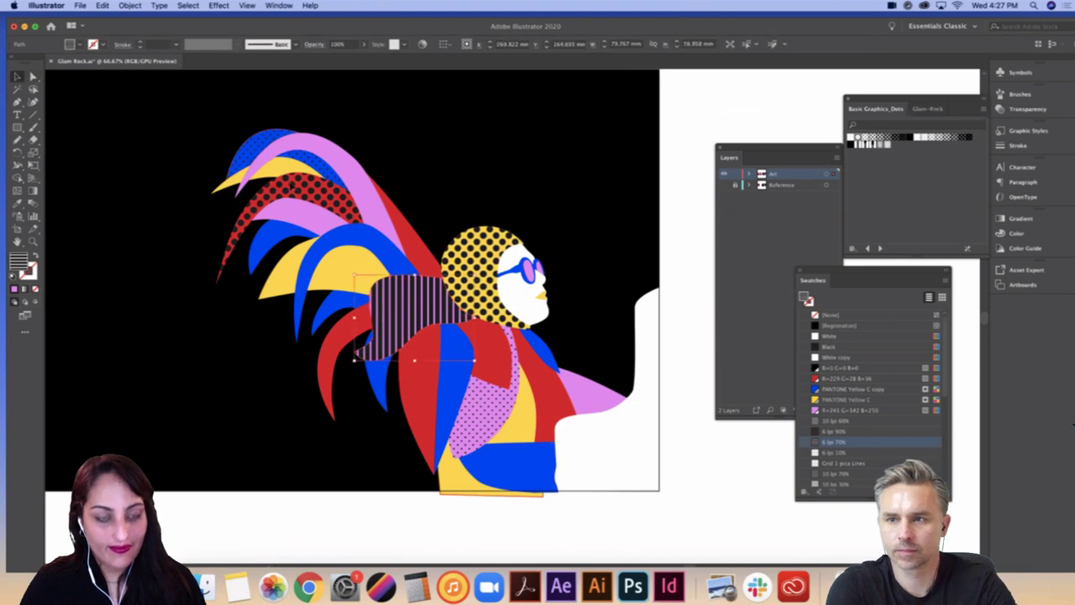
Step: Overlay the pink feather below the dotted red one with the 10 lpi 70% line pattern, undoing a trial of 6 lpi 70%
{"action": "left_click", "coordinate": [307, 218]}
{"action": "left_click", "coordinate": [827, 442]}
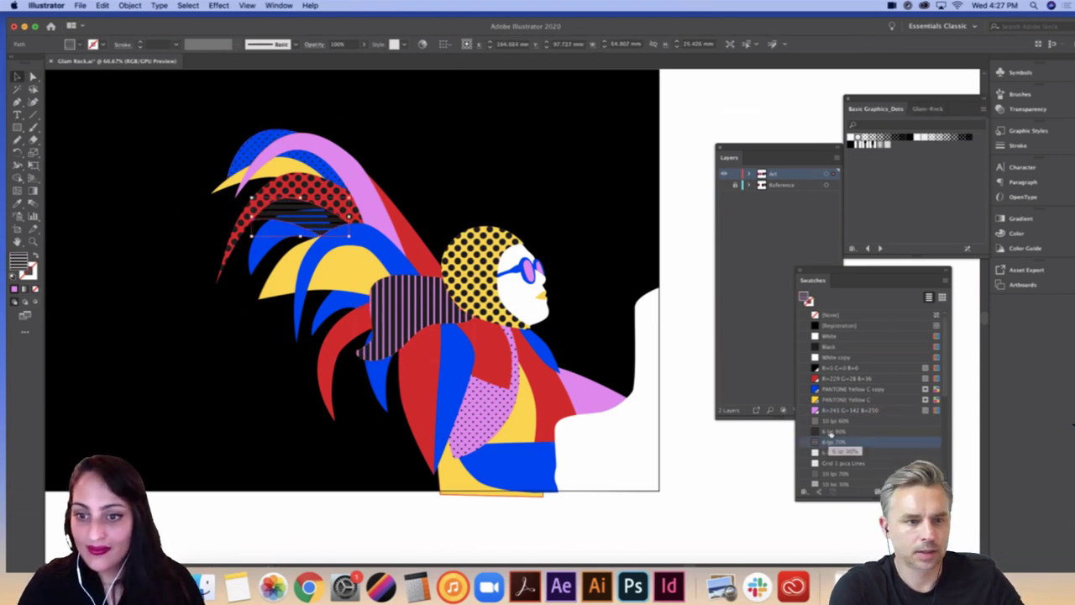
{"action": "key", "text": "ctrl+z"}
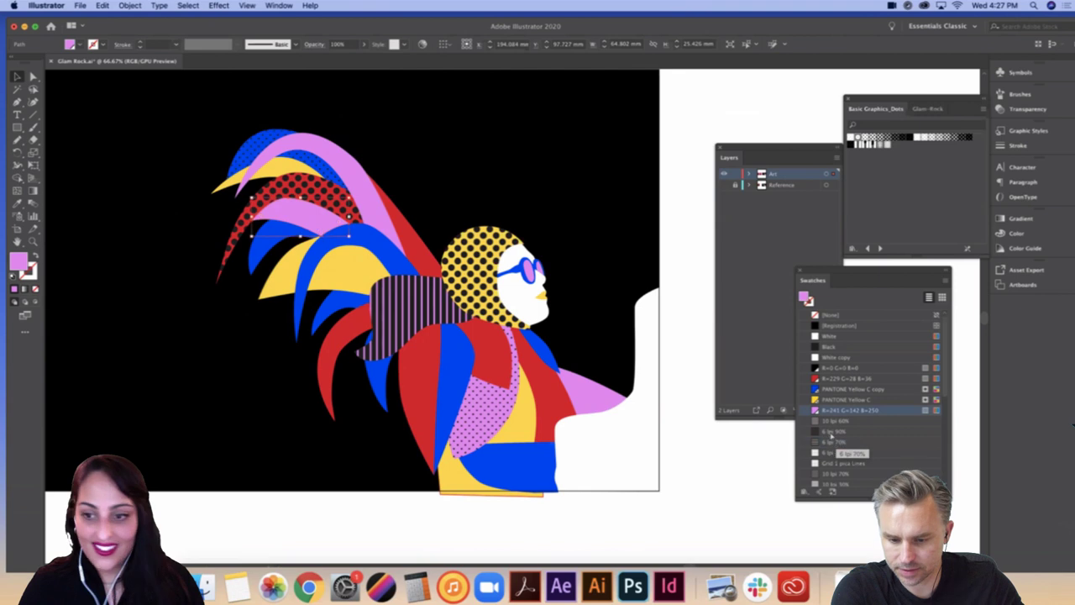
{"action": "left_click", "coordinate": [838, 474]}
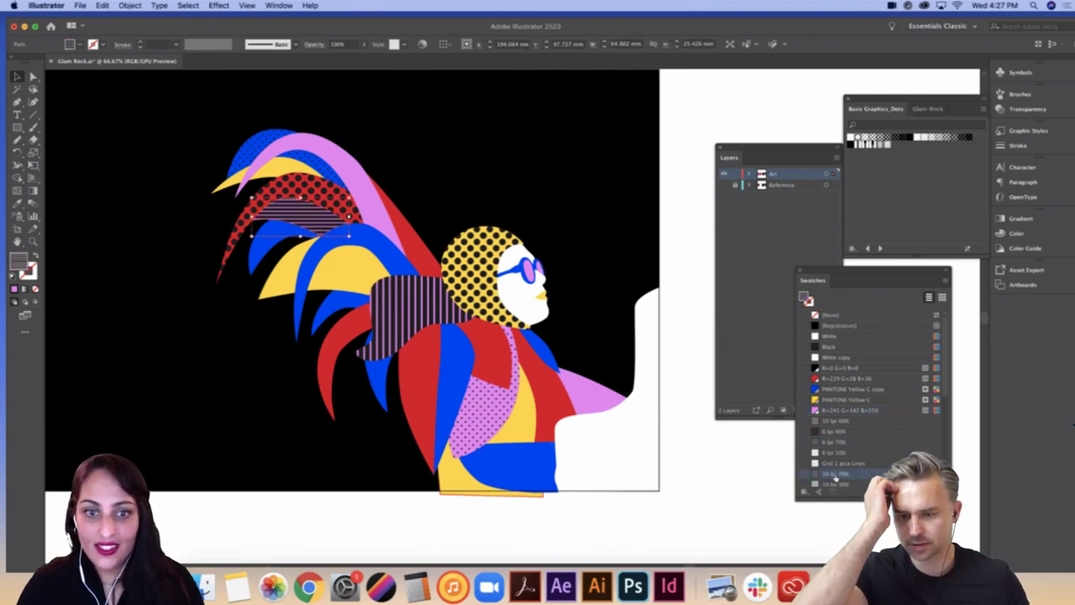
{"action": "left_click", "coordinate": [838, 483]}
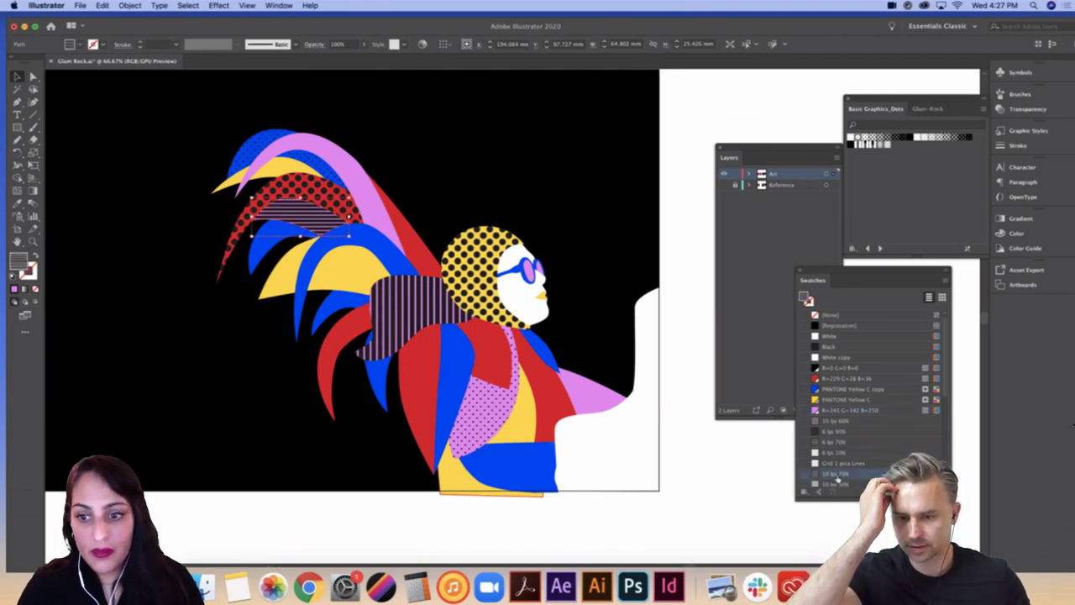
Step: Overlay the blue waist band with the 10 lpi 60% line pattern on a copy in front, after trying 10 lpi 70% and 6 lpi 90%
{"action": "scroll", "coordinate": [763, 461], "scroll_direction": "down", "scroll_amount": 2}
{"action": "left_click", "coordinate": [535, 439]}
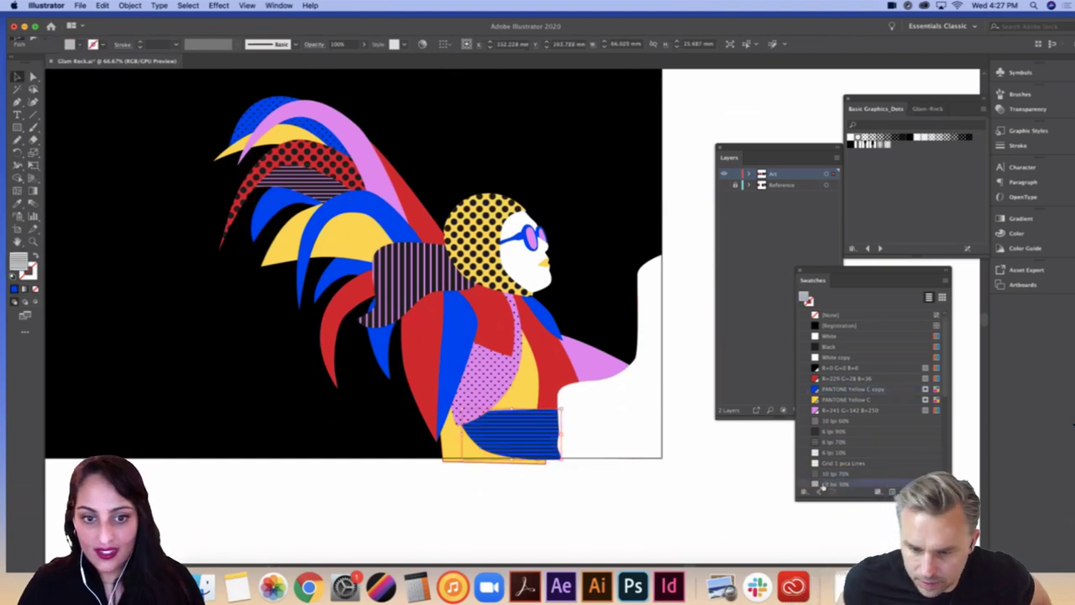
{"action": "left_click", "coordinate": [825, 474]}
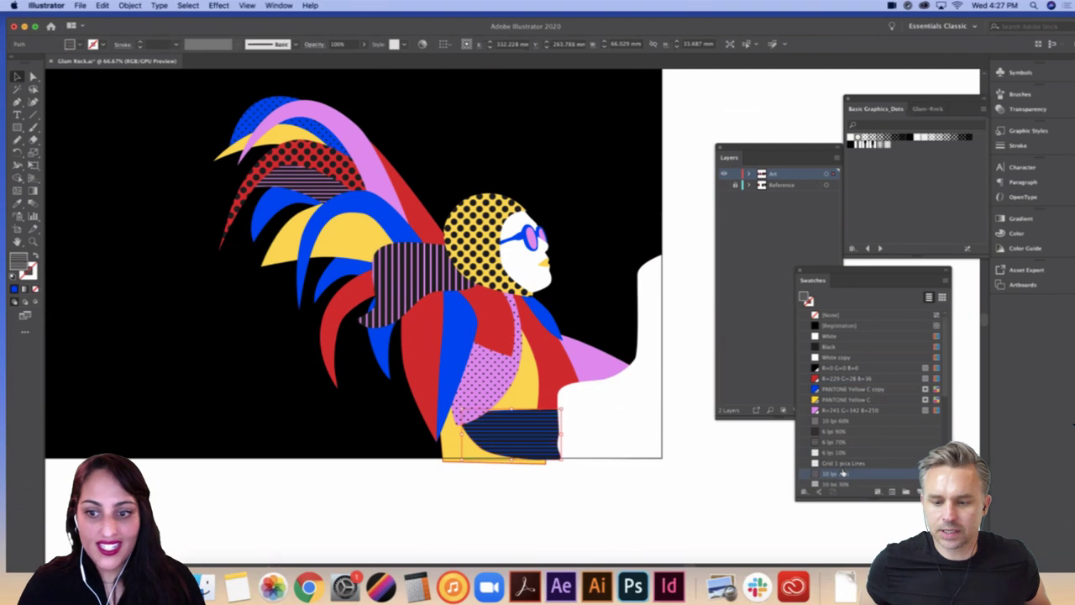
{"action": "scroll", "coordinate": [946, 397], "scroll_direction": "down", "scroll_amount": 1}
{"action": "scroll", "coordinate": [947, 396], "scroll_direction": "down", "scroll_amount": 2}
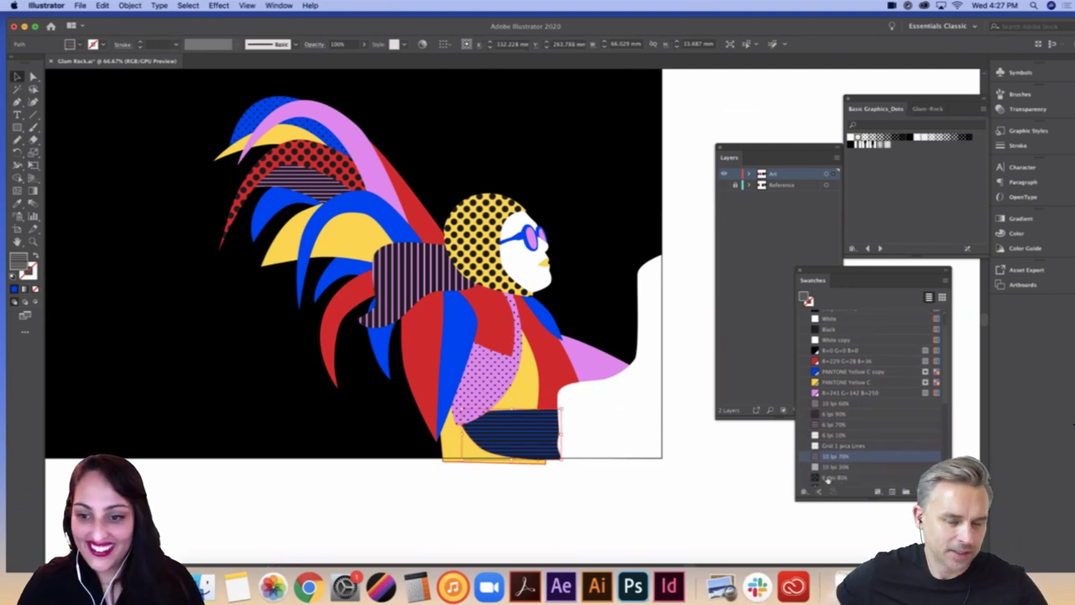
{"action": "left_click", "coordinate": [837, 424]}
{"action": "left_click", "coordinate": [835, 414]}
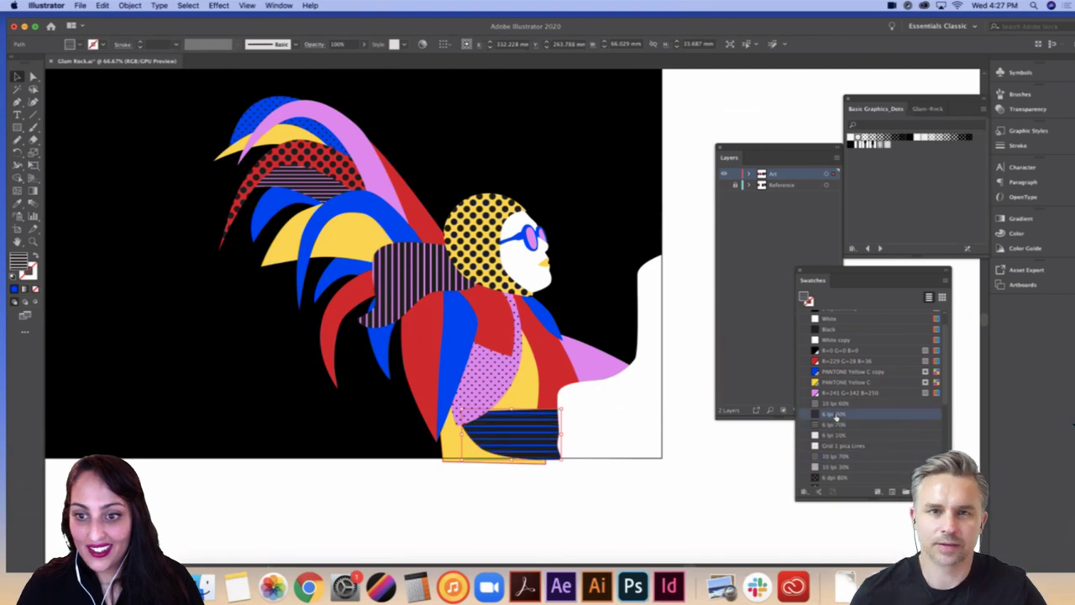
{"action": "left_click", "coordinate": [834, 404]}
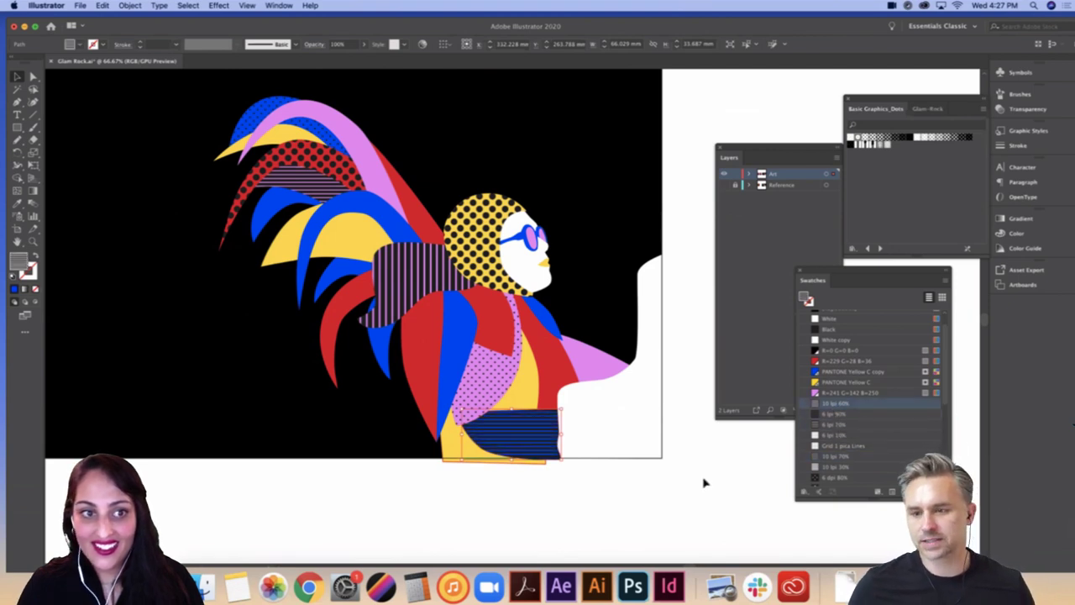
Step: Overlay the red feather directly behind the hood with the 10 dpi 20% dot pattern on a copy in front and deselect it
{"action": "scroll", "coordinate": [706, 483], "scroll_direction": "up", "scroll_amount": 2}
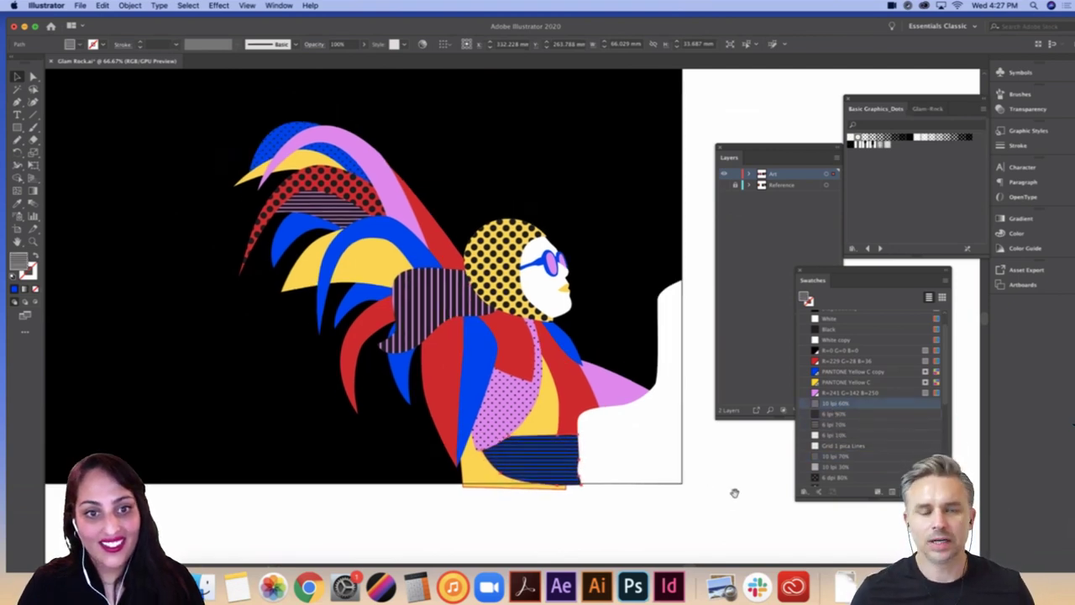
{"action": "left_click", "coordinate": [447, 253]}
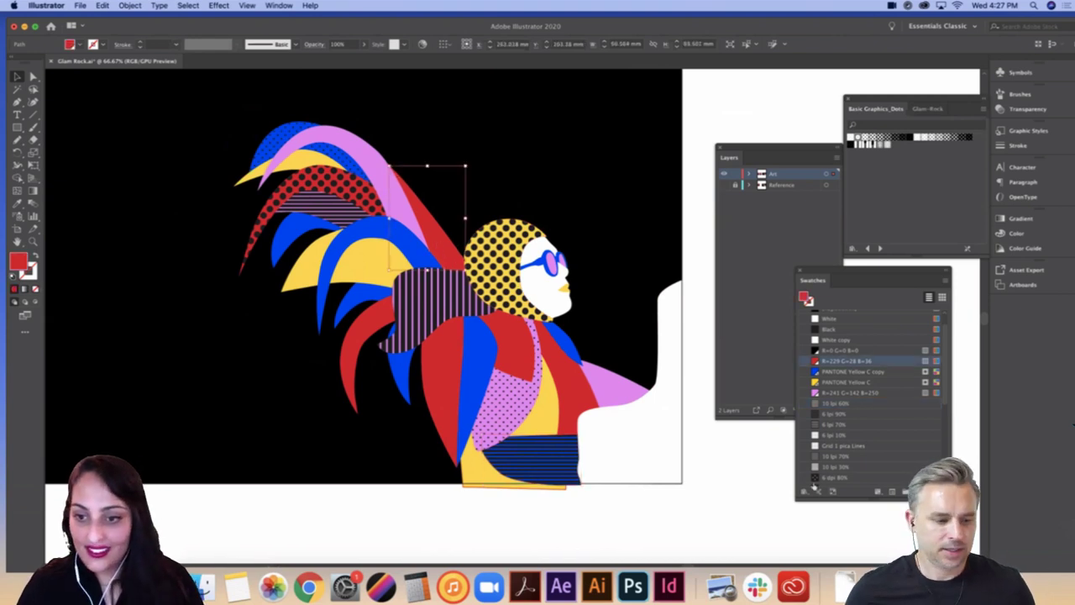
{"action": "scroll", "coordinate": [834, 480], "scroll_direction": "down", "scroll_amount": 2}
{"action": "scroll", "coordinate": [830, 471], "scroll_direction": "down", "scroll_amount": 5}
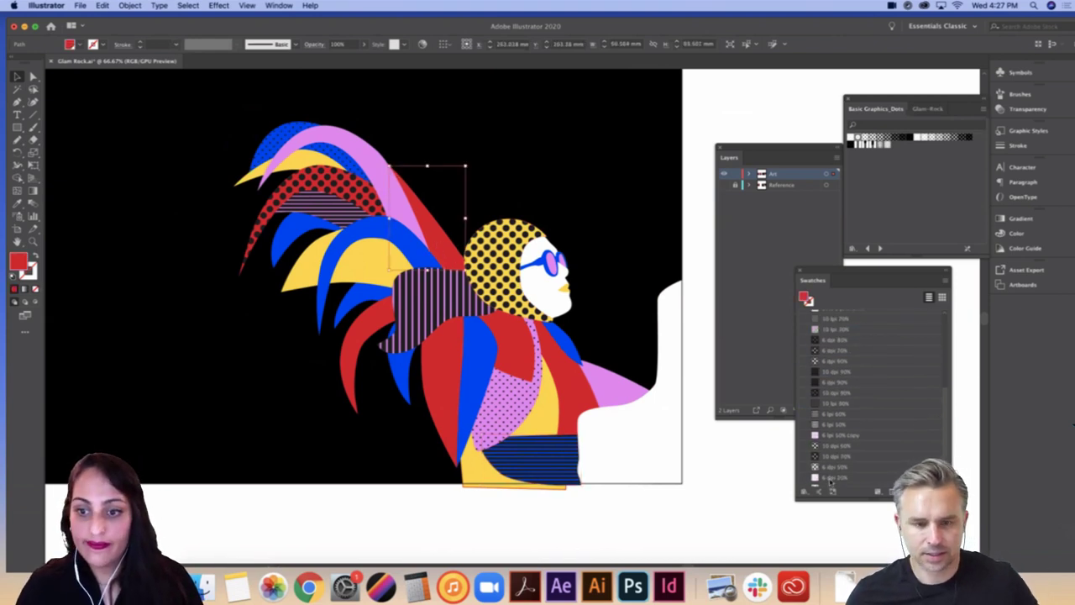
{"action": "left_click", "coordinate": [832, 460]}
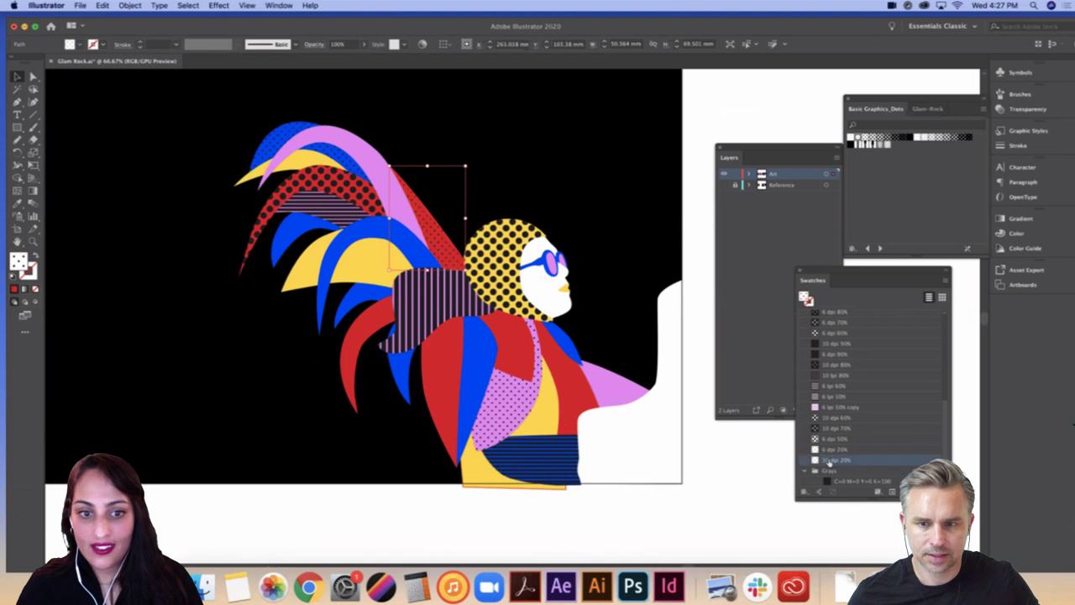
{"action": "left_click", "coordinate": [696, 475]}
Step: Overlay the long upper pink feather with the 10 lpi 30% line pattern on a copy in front
{"action": "left_click_drag", "start_coordinate": [711, 435], "coordinate": [764, 481]}
{"action": "left_click", "coordinate": [411, 194]}
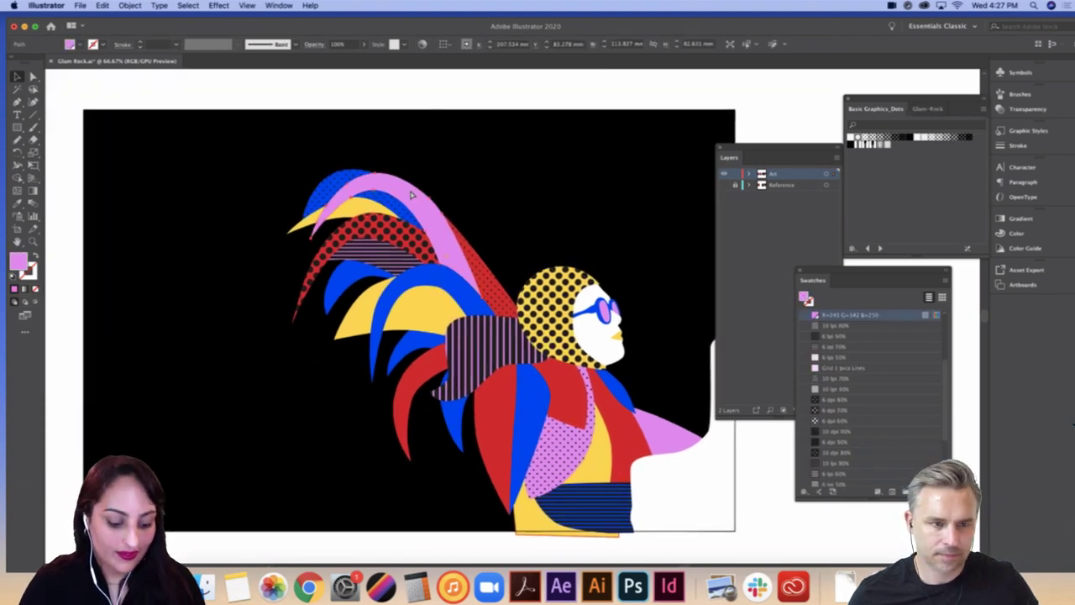
{"action": "left_click", "coordinate": [836, 390]}
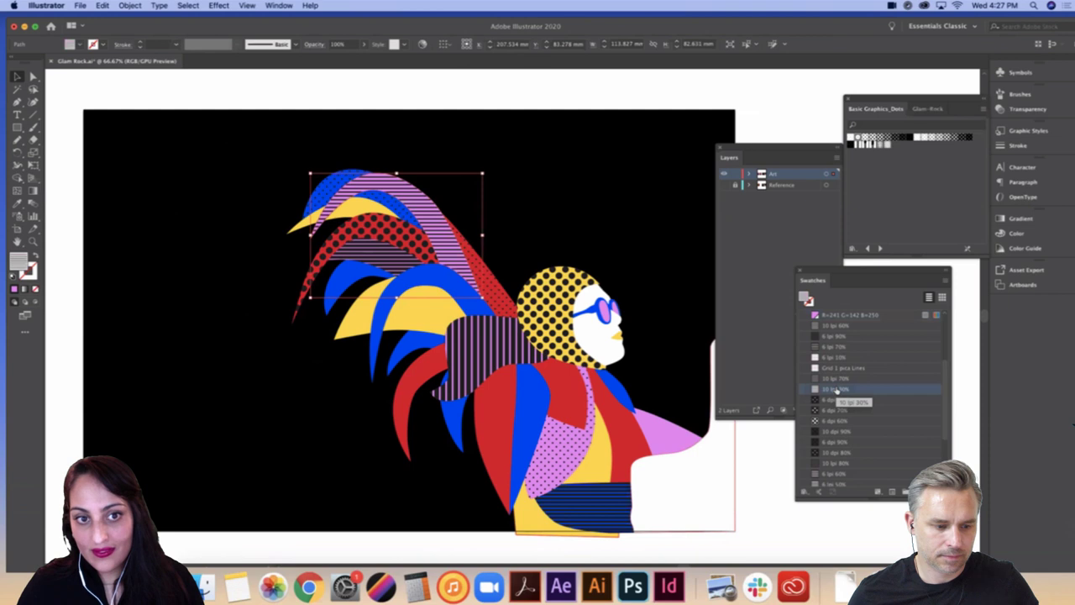
Step: Overlay the yellow shape at the figure's bottom hem with the 10 lpi 70% line pattern, undoing a trial of 10 lpi 80%
{"action": "scroll", "coordinate": [787, 456], "scroll_direction": "down", "scroll_amount": 3}
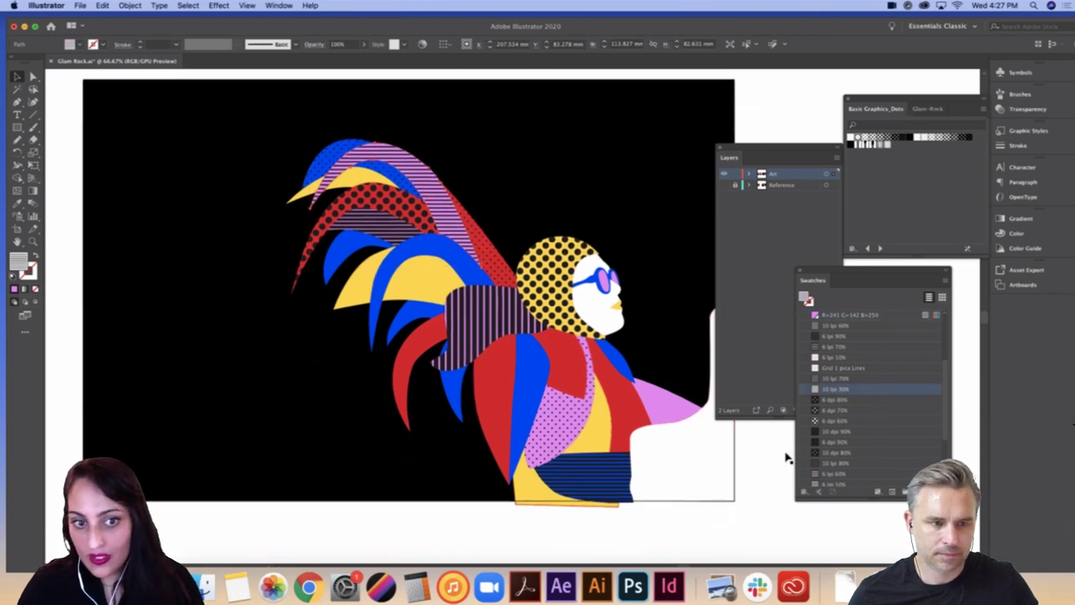
{"action": "left_click", "coordinate": [534, 495]}
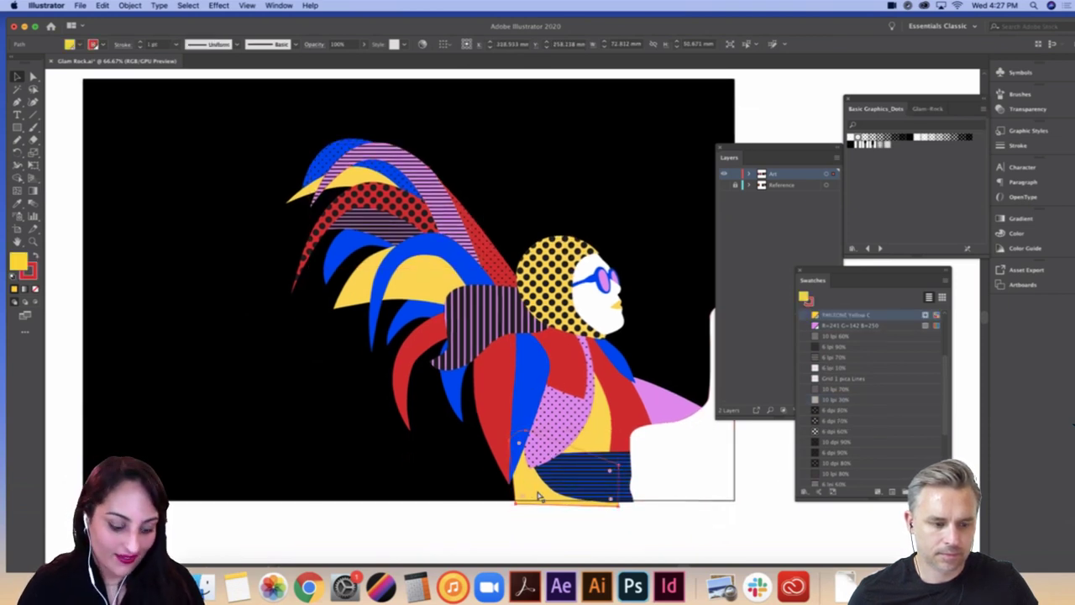
{"action": "left_click", "coordinate": [835, 475]}
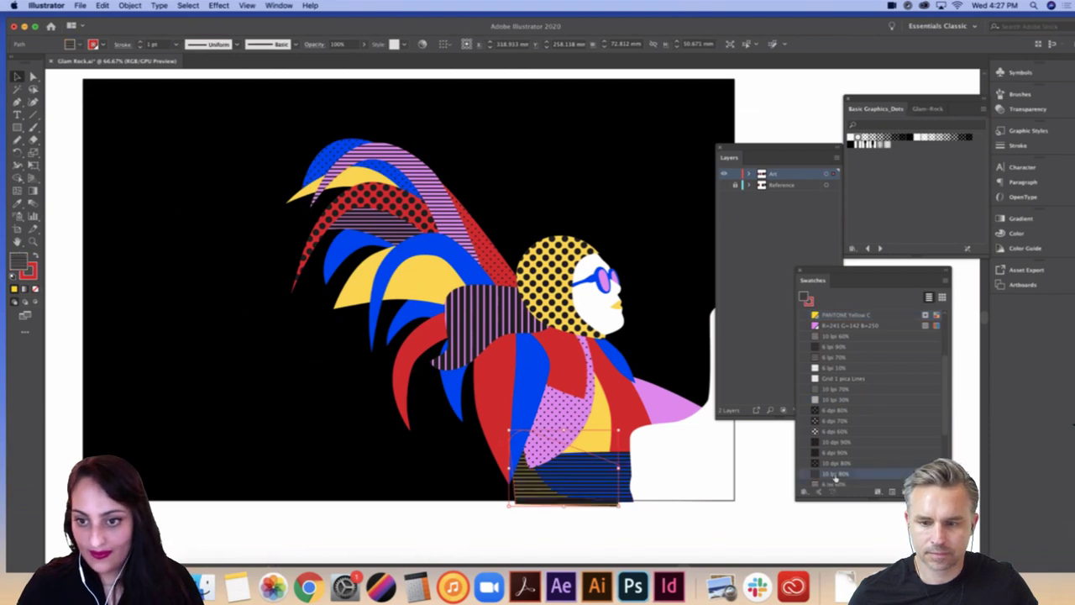
{"action": "key", "text": "super+z"}
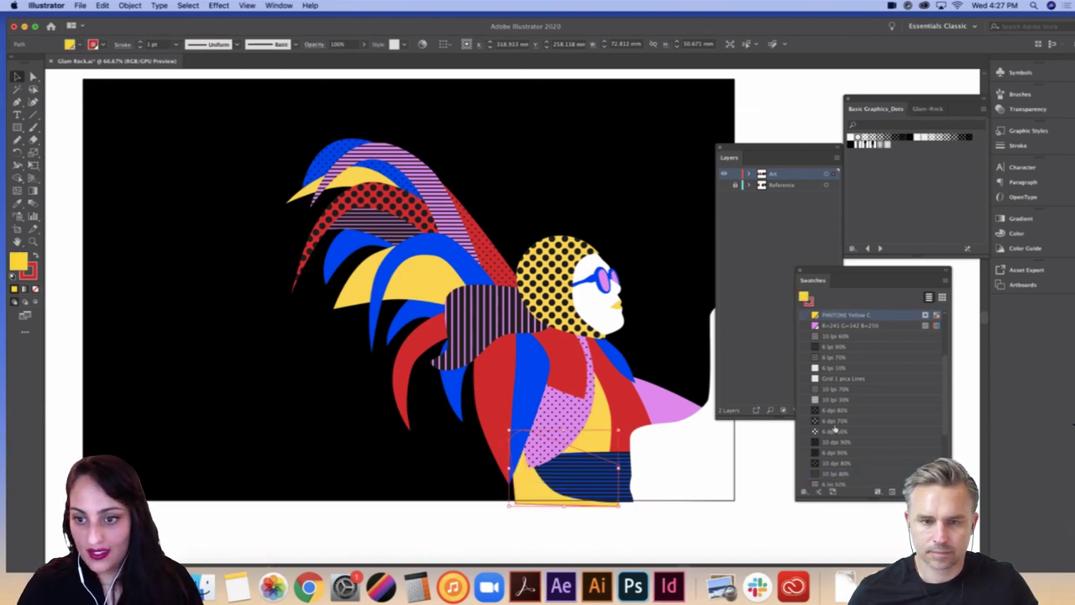
{"action": "left_click", "coordinate": [826, 389]}
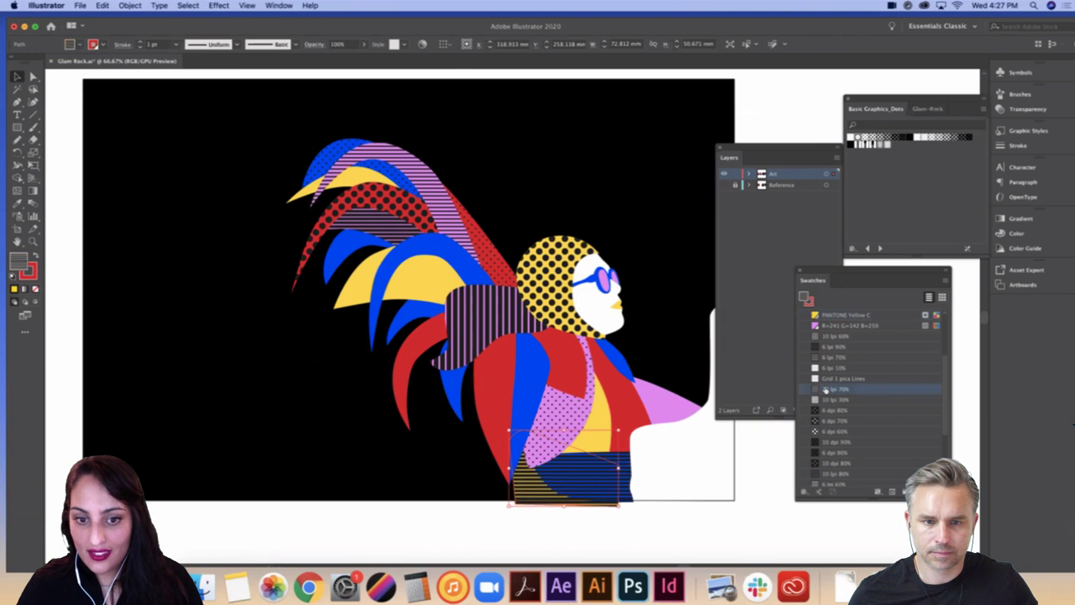
Step: Change the pattern overlay on the blue waist band to the 6 dpi 60% dots and deselect it
{"action": "left_click", "coordinate": [594, 481]}
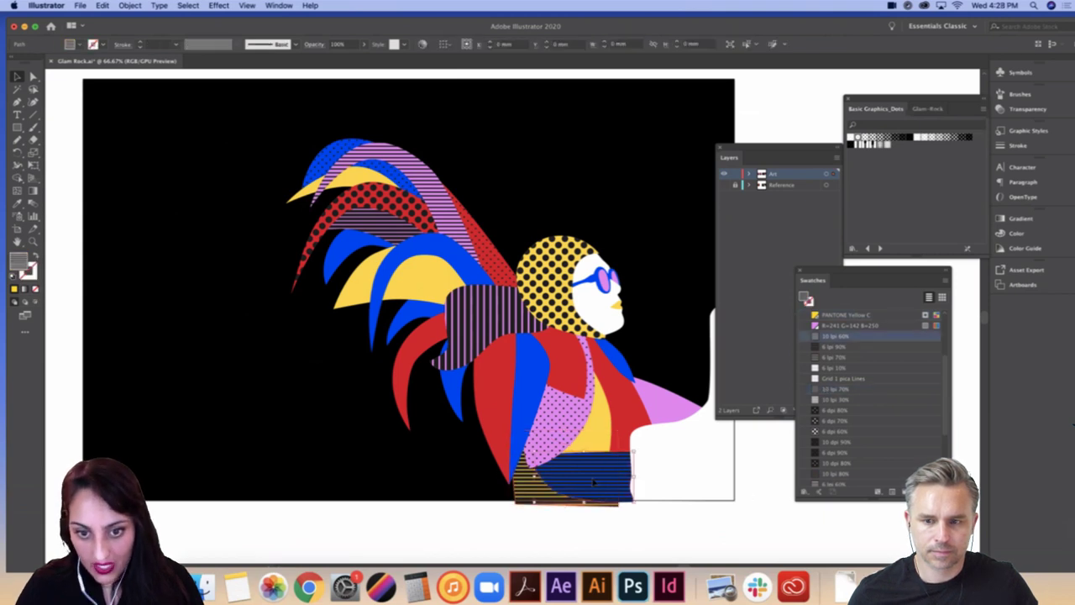
{"action": "left_click", "coordinate": [834, 431]}
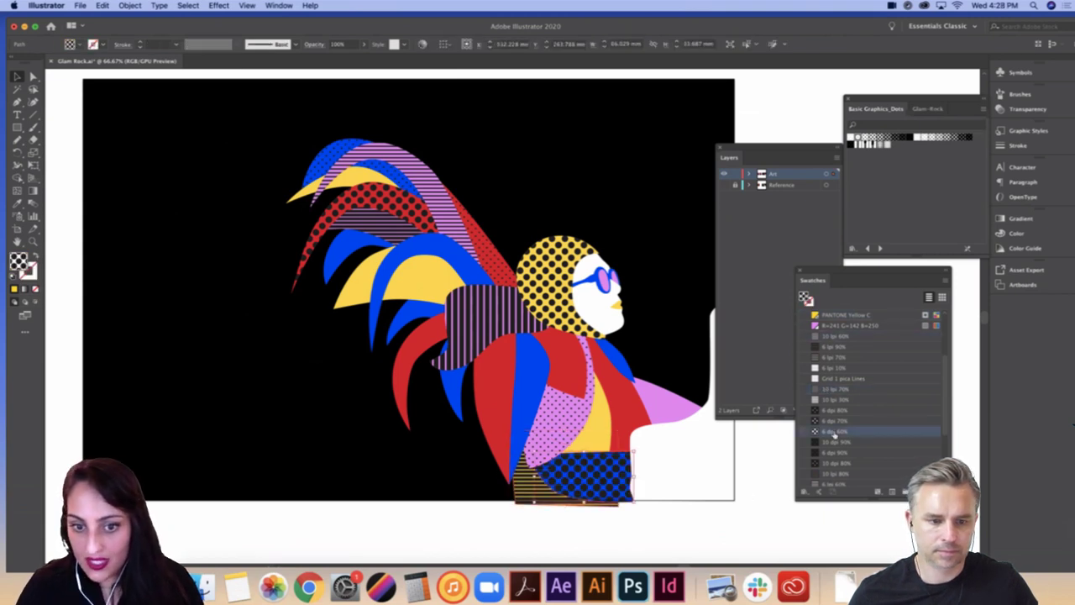
{"action": "left_click", "coordinate": [730, 514]}
Step: Overlay the long red shape at the figure's back, beside the blue strip, with the 10 dpi 20% dot pattern
{"action": "left_click_drag", "start_coordinate": [721, 474], "coordinate": [689, 511]}
{"action": "left_click", "coordinate": [460, 430]}
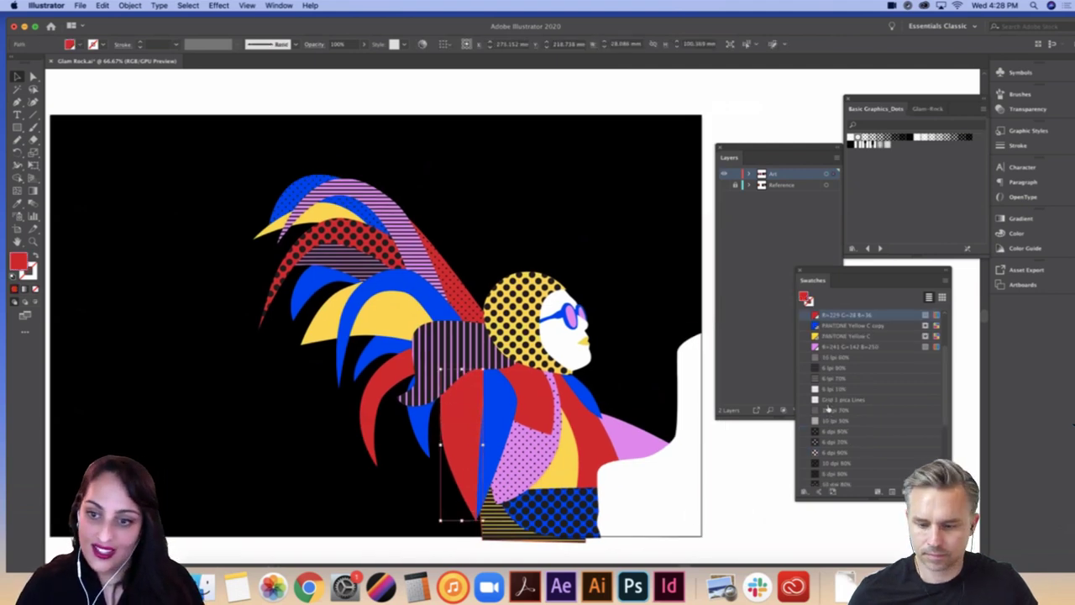
{"action": "scroll", "coordinate": [900, 464], "scroll_direction": "down", "scroll_amount": 5}
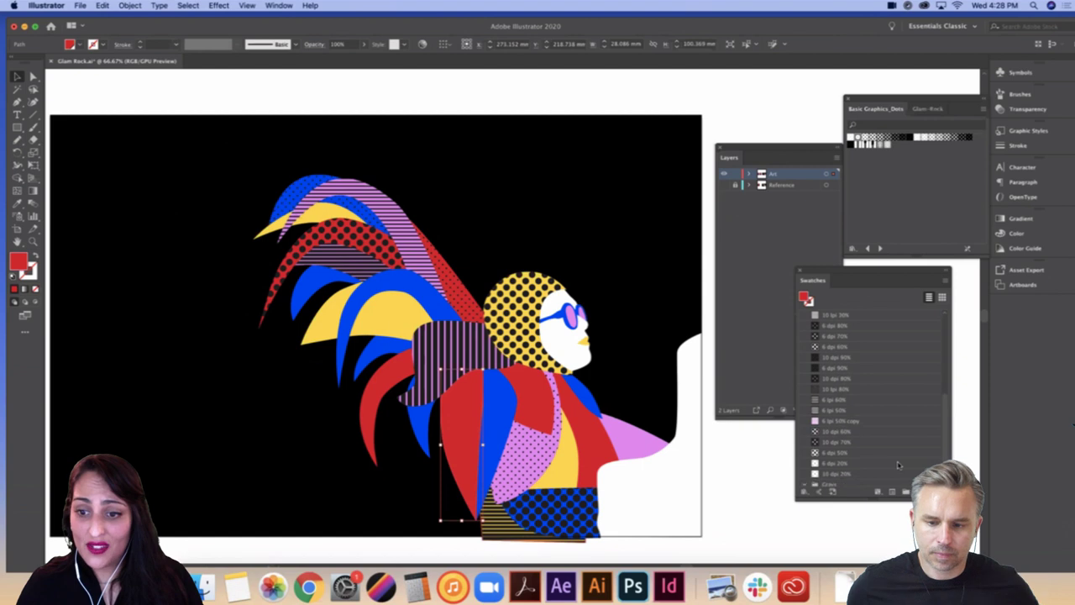
{"action": "left_click", "coordinate": [824, 473]}
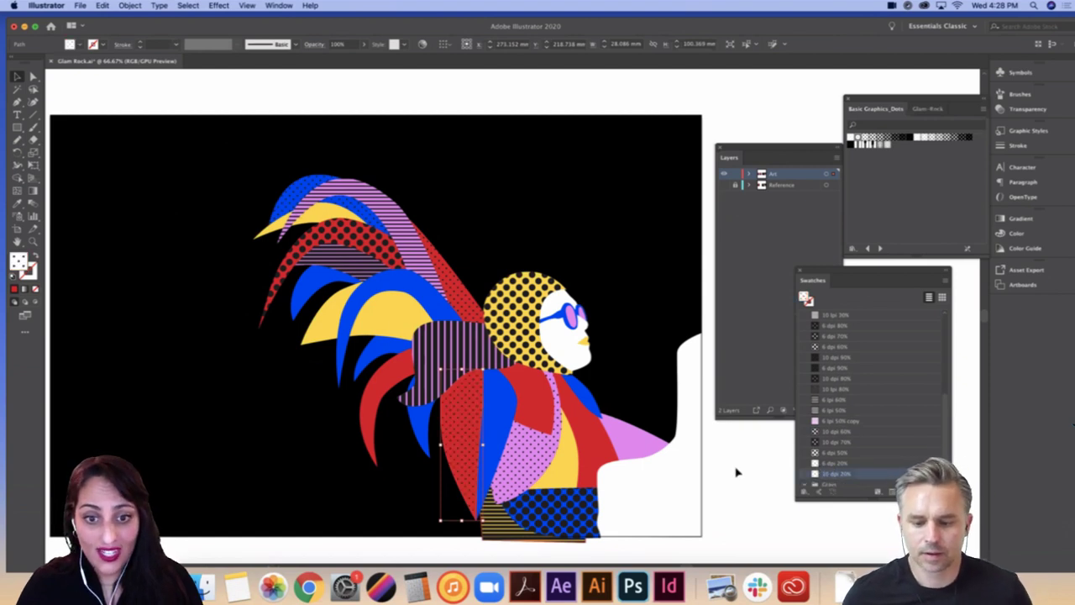
Step: Overlay the pink shape extending in front of the torso with the 6 lpi 90% line pattern
{"action": "scroll", "coordinate": [740, 475], "scroll_direction": "up", "scroll_amount": 2}
{"action": "scroll", "coordinate": [739, 475], "scroll_direction": "left", "scroll_amount": 2}
{"action": "left_click", "coordinate": [669, 472]}
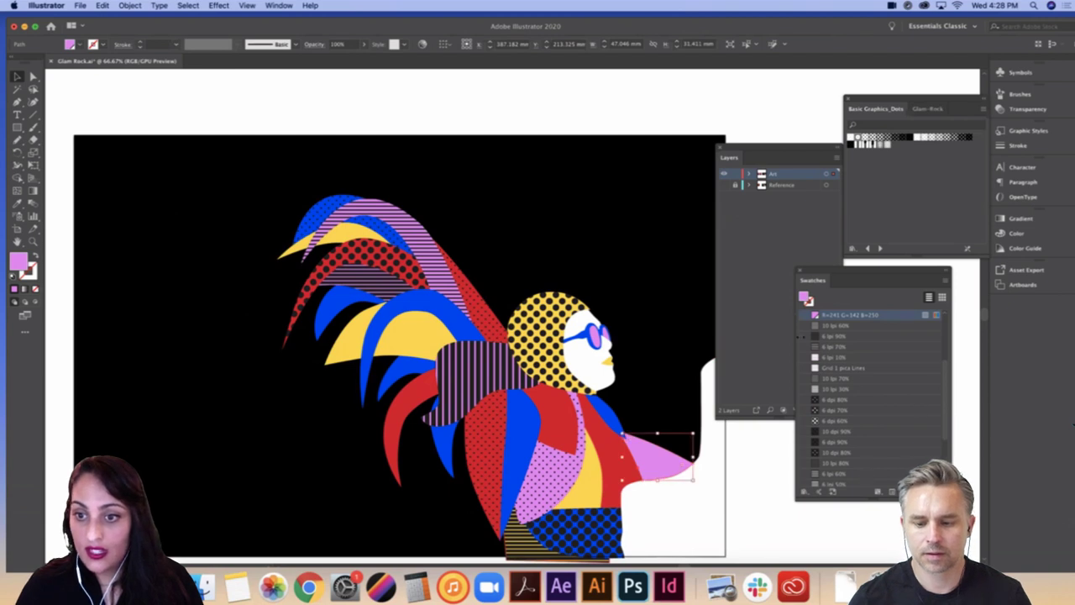
{"action": "left_click", "coordinate": [824, 338]}
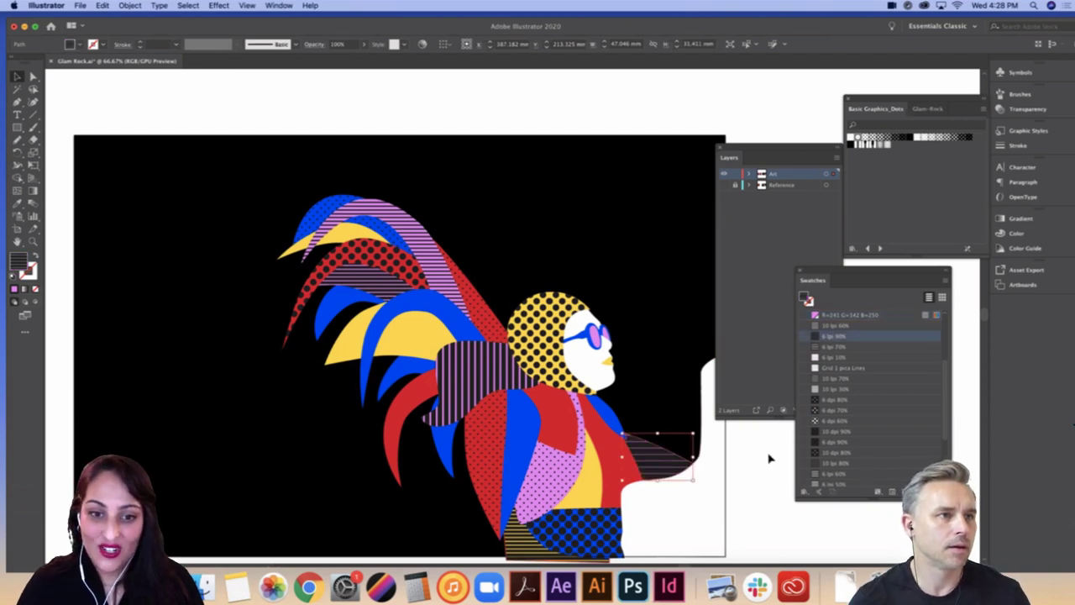
Step: Overlay the large yellow feather with the 6 lpi 90% line pattern after trying 10 lpi 80%, and deselect it
{"action": "left_click", "coordinate": [356, 344]}
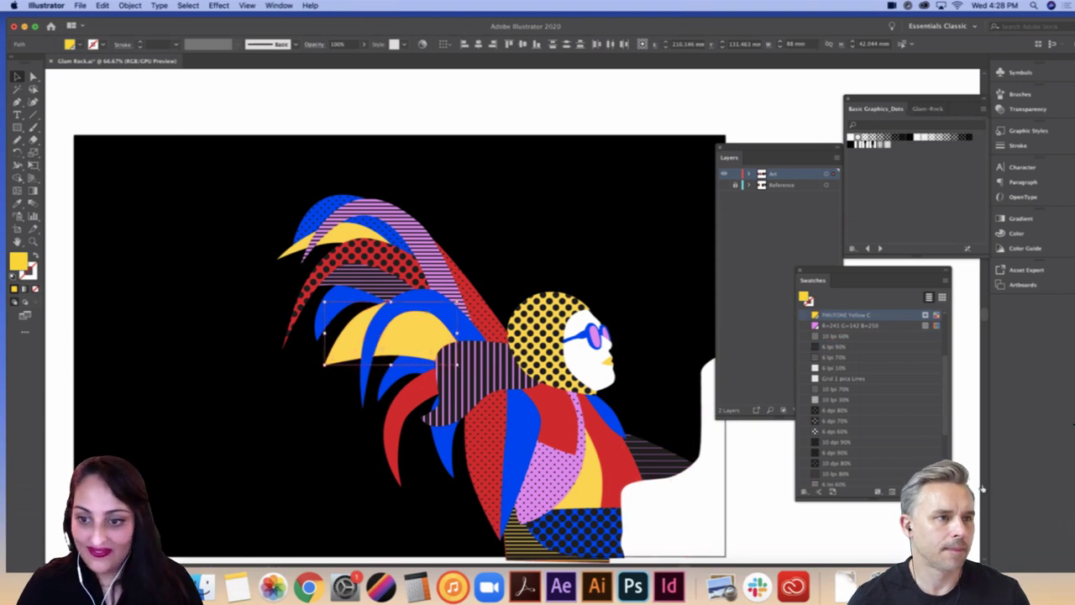
{"action": "left_click", "coordinate": [832, 475]}
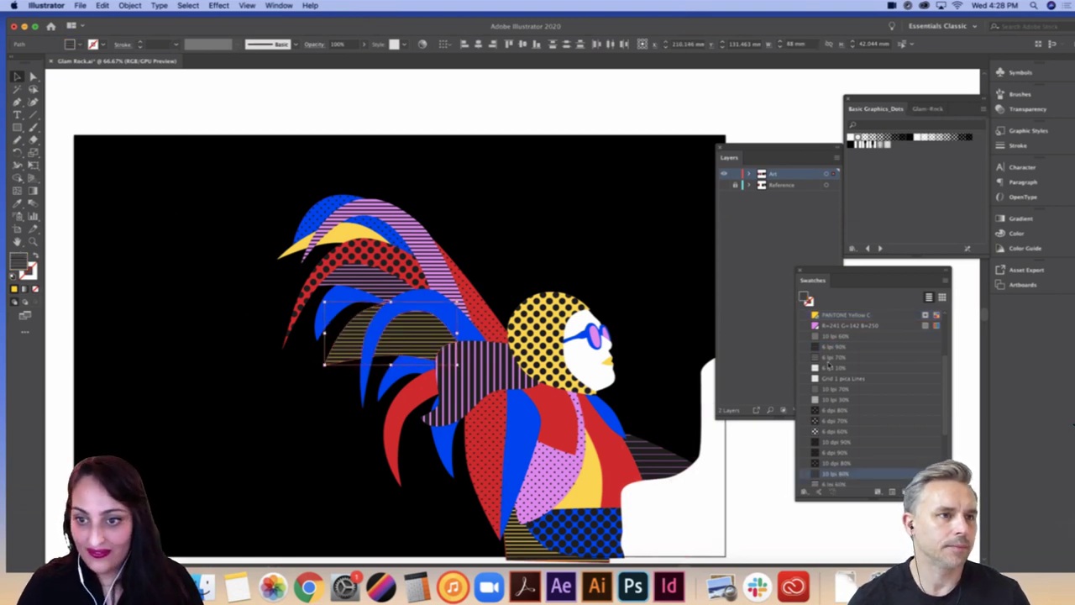
{"action": "left_click", "coordinate": [832, 347]}
{"action": "left_click_drag", "start_coordinate": [729, 475], "coordinate": [707, 445]}
{"action": "left_click", "coordinate": [726, 497]}
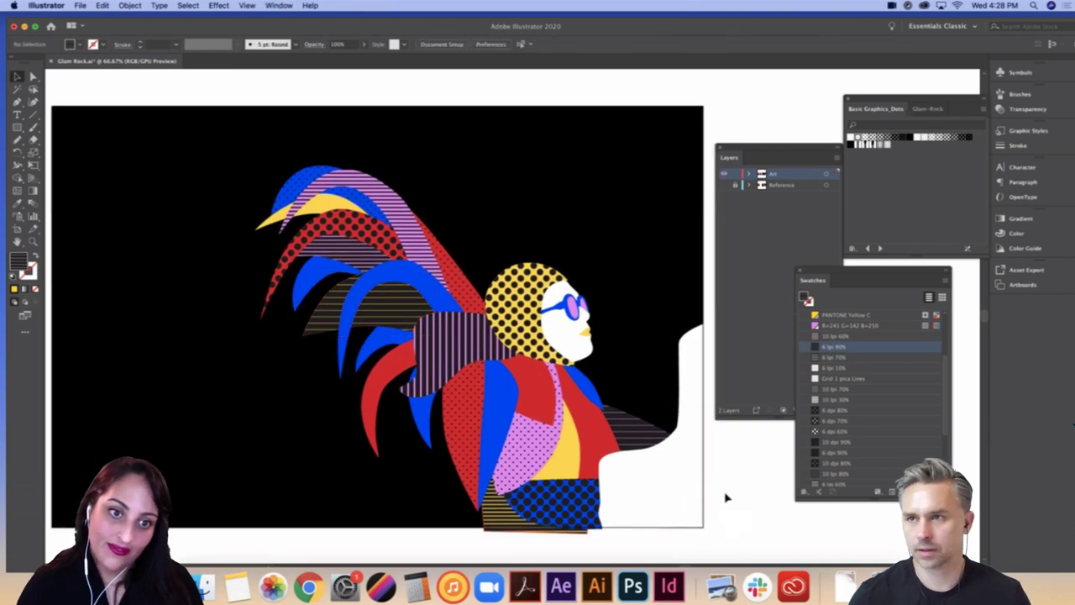
Step: Recolour the small blue feather just above the lower curved red feather with PANTONE Yellow C and deselect it
{"action": "left_click", "coordinate": [422, 307]}
{"action": "left_click", "coordinate": [383, 350]}
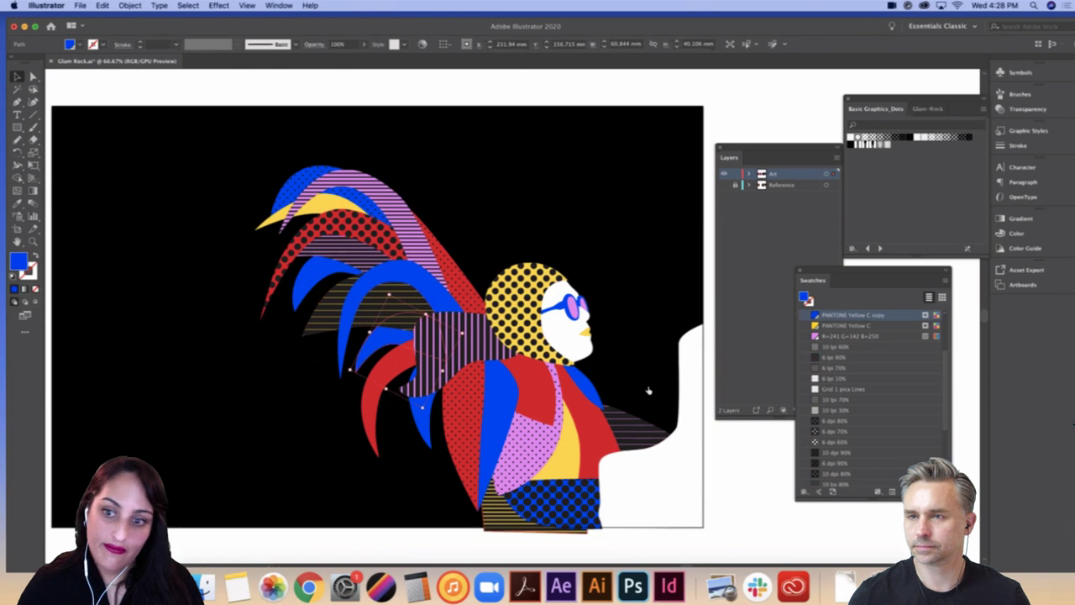
{"action": "left_click", "coordinate": [839, 325]}
{"action": "left_click", "coordinate": [758, 434]}
{"action": "scroll", "coordinate": [554, 361], "scroll_direction": "up", "scroll_amount": 1}
{"action": "scroll", "coordinate": [554, 361], "scroll_direction": "left", "scroll_amount": 1}
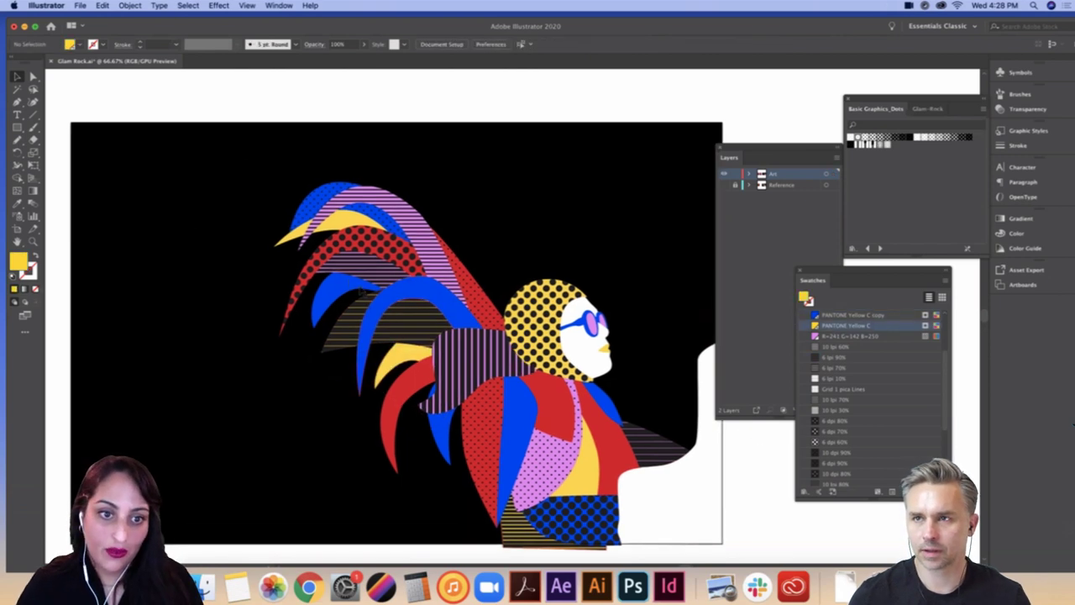
Step: Recolour the blue feather above the large striped yellow feather with PANTONE Yellow C and deselect it
{"action": "left_click", "coordinate": [332, 288]}
{"action": "left_click", "coordinate": [839, 325]}
{"action": "left_click", "coordinate": [741, 489]}
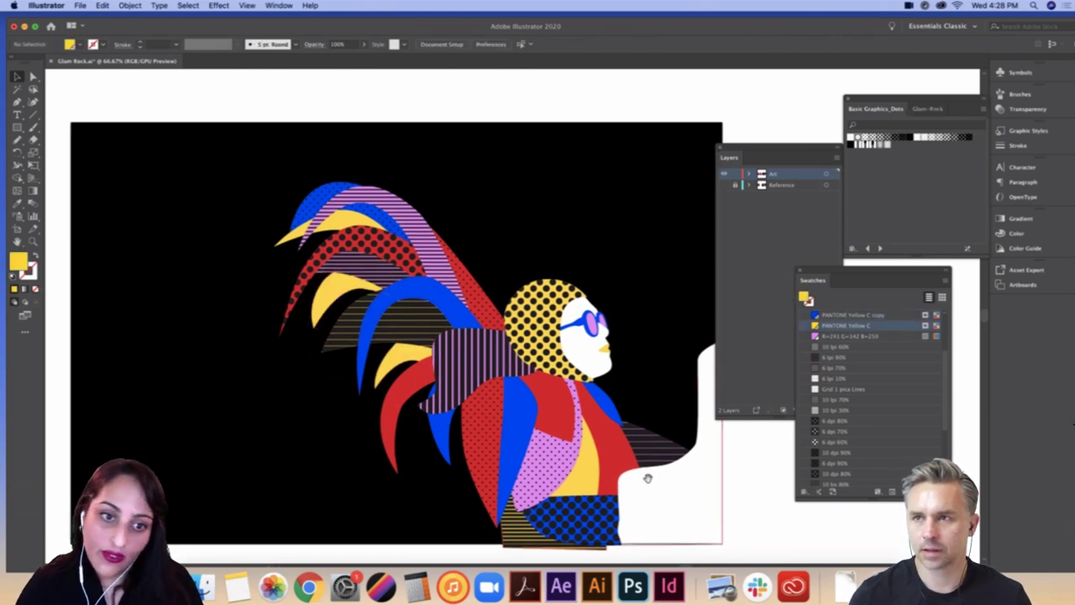
{"action": "scroll", "coordinate": [741, 489], "scroll_direction": "left", "scroll_amount": 1}
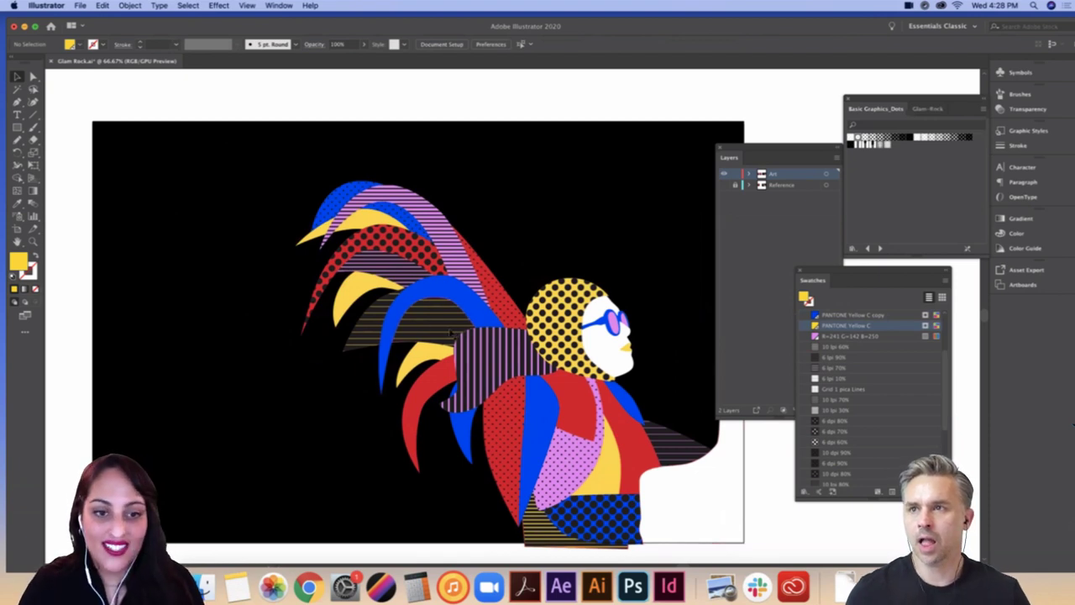
Step: Change the overlay on the pink striped collar behind the hood to 10 dpi 90% dots, after trying 6 dpi 70% and 6 dpi 90%
{"action": "left_click", "coordinate": [448, 332]}
{"action": "left_click", "coordinate": [489, 358]}
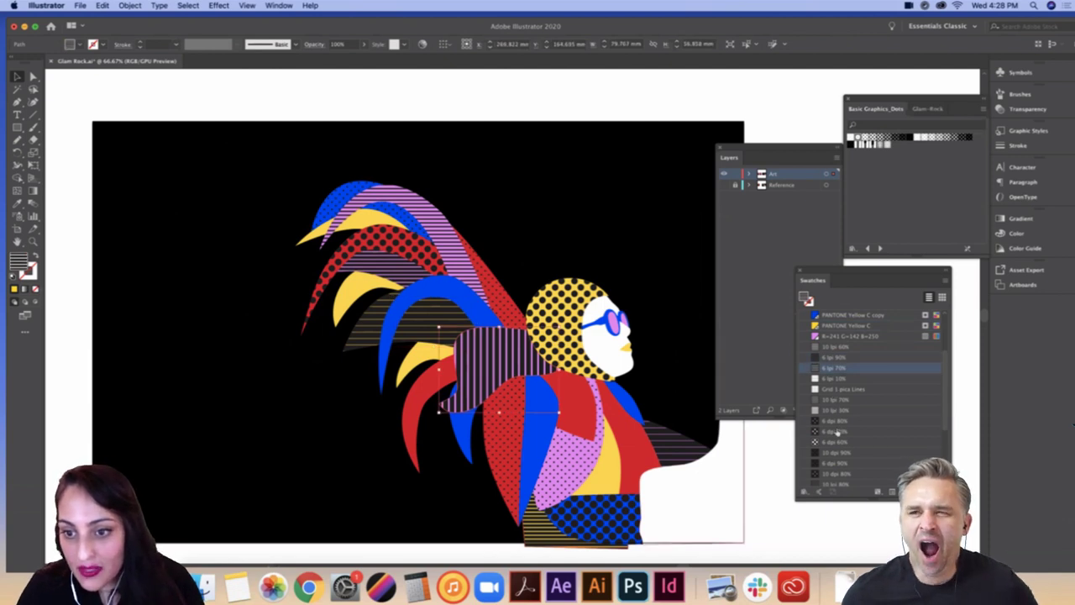
{"action": "left_click", "coordinate": [839, 431]}
{"action": "left_click", "coordinate": [833, 463]}
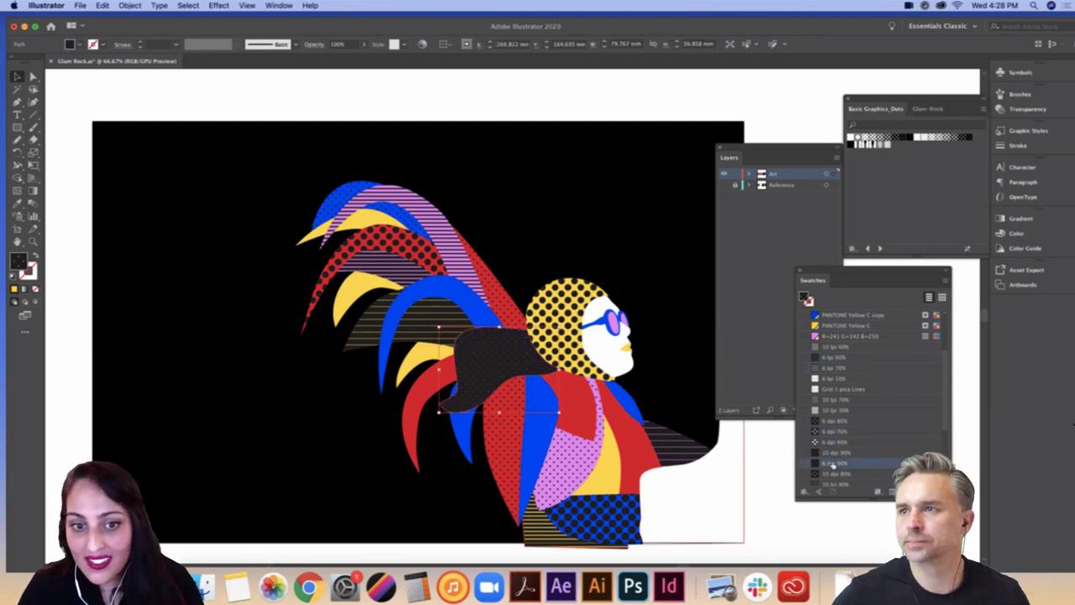
{"action": "left_click", "coordinate": [834, 453]}
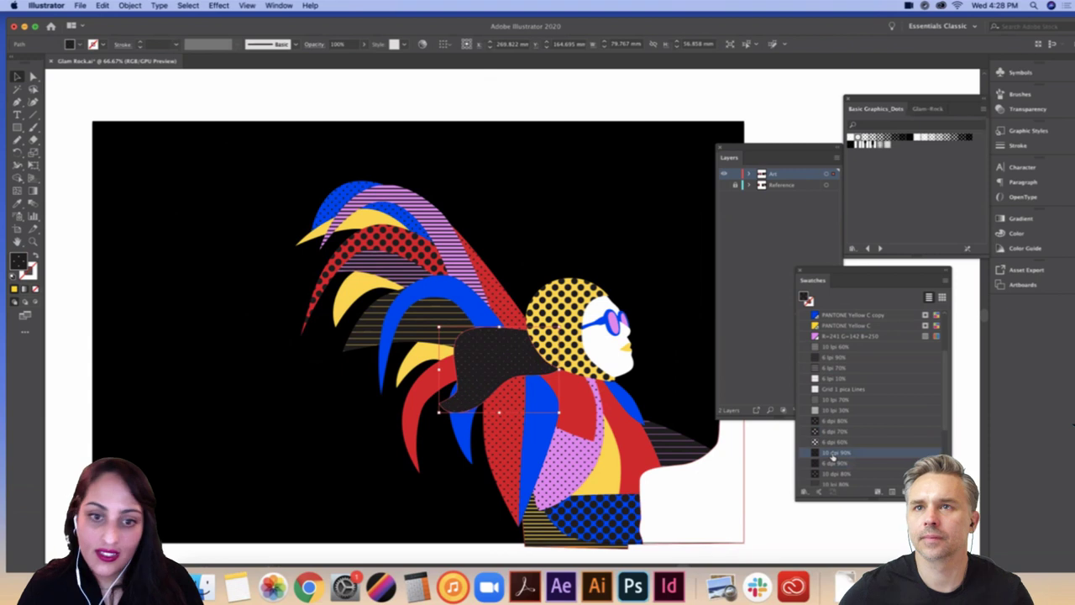
{"action": "left_click", "coordinate": [763, 473]}
{"action": "left_click_drag", "start_coordinate": [763, 473], "coordinate": [718, 455]}
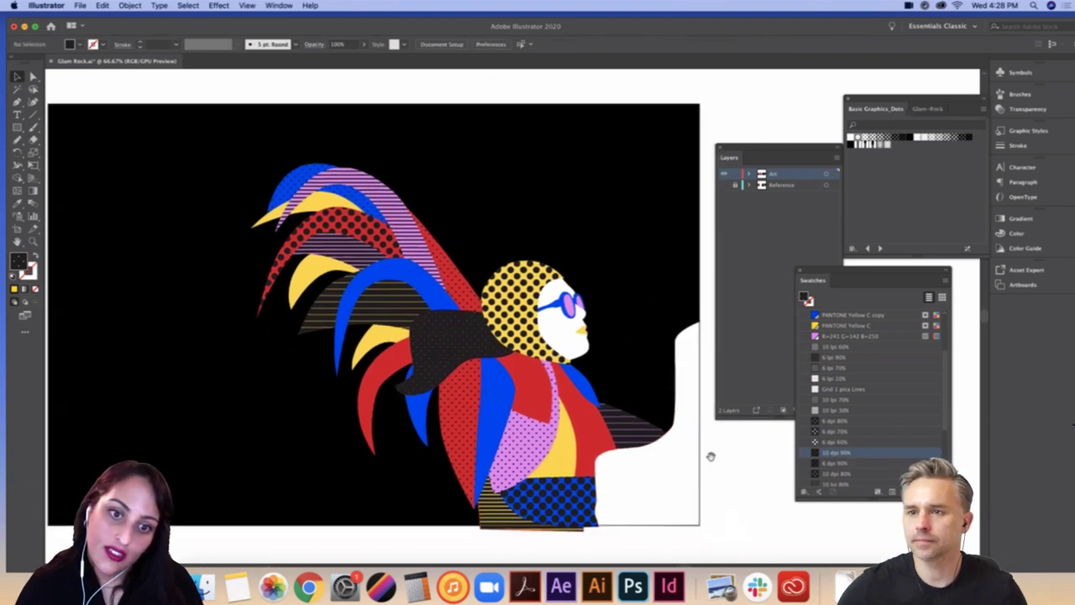
Step: Overlay the lower curved red feather with the 10 lpi 60% line pattern after trying 6 dpi 80% and 10 dpi 90% dots
{"action": "left_click", "coordinate": [395, 414]}
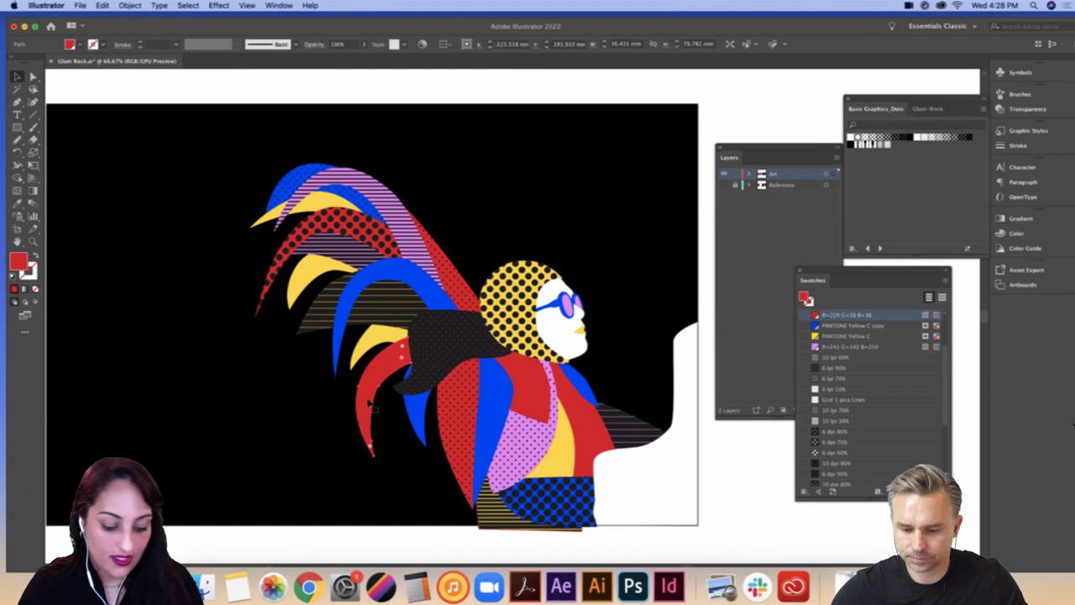
{"action": "left_click", "coordinate": [368, 410]}
{"action": "left_click", "coordinate": [829, 434]}
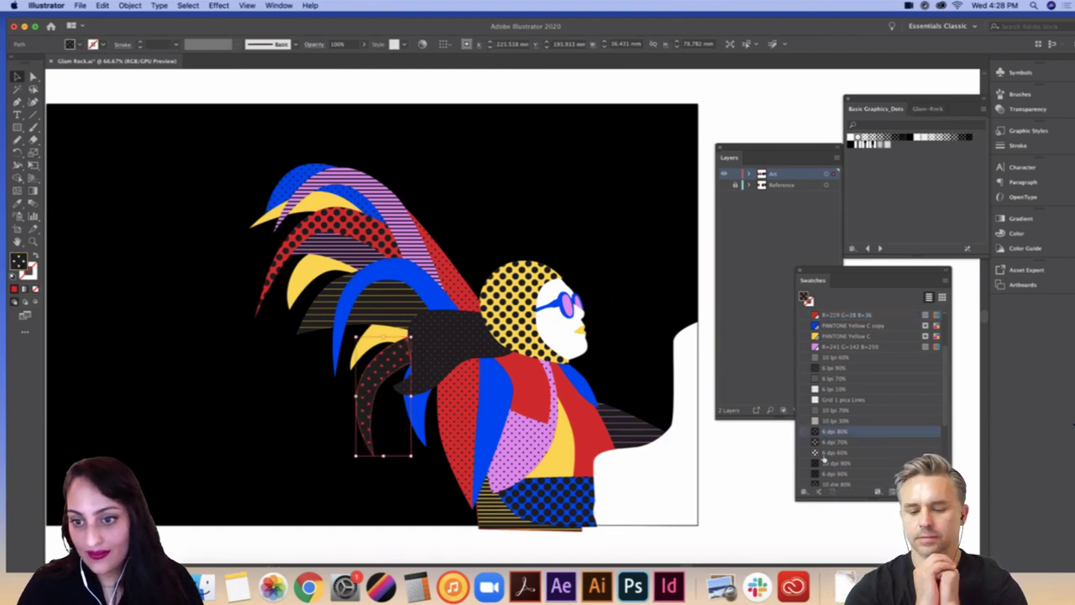
{"action": "left_click", "coordinate": [827, 462]}
{"action": "left_click", "coordinate": [832, 357]}
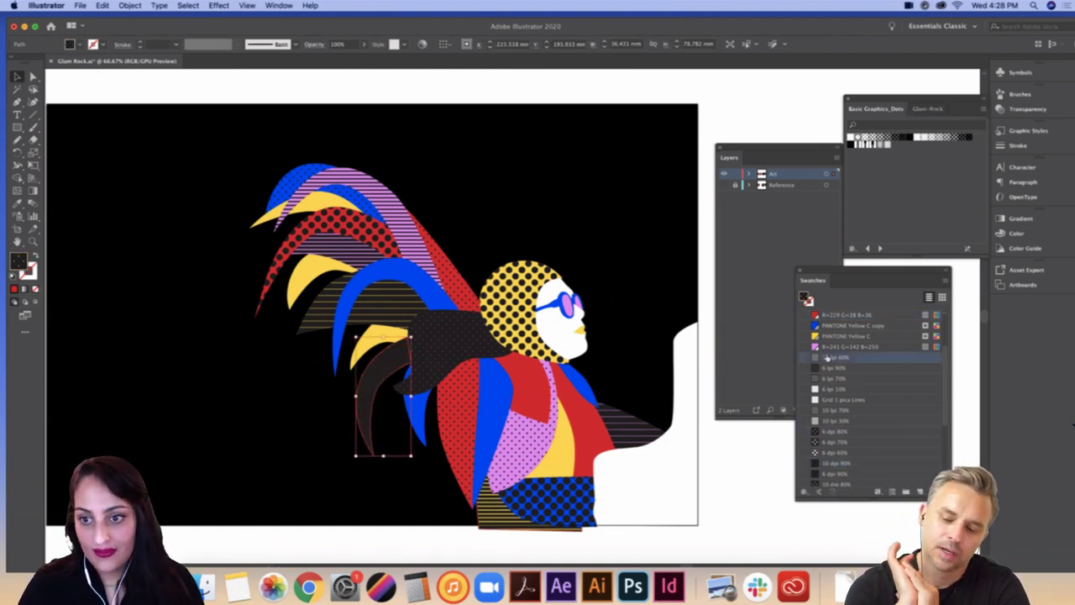
{"action": "left_click", "coordinate": [748, 454]}
Step: Overlay the front red torso panel with the 10 lpi 30% line pattern after trying 6 lpi 70%, and deselect it
{"action": "scroll", "coordinate": [739, 457], "scroll_direction": "right", "scroll_amount": 2}
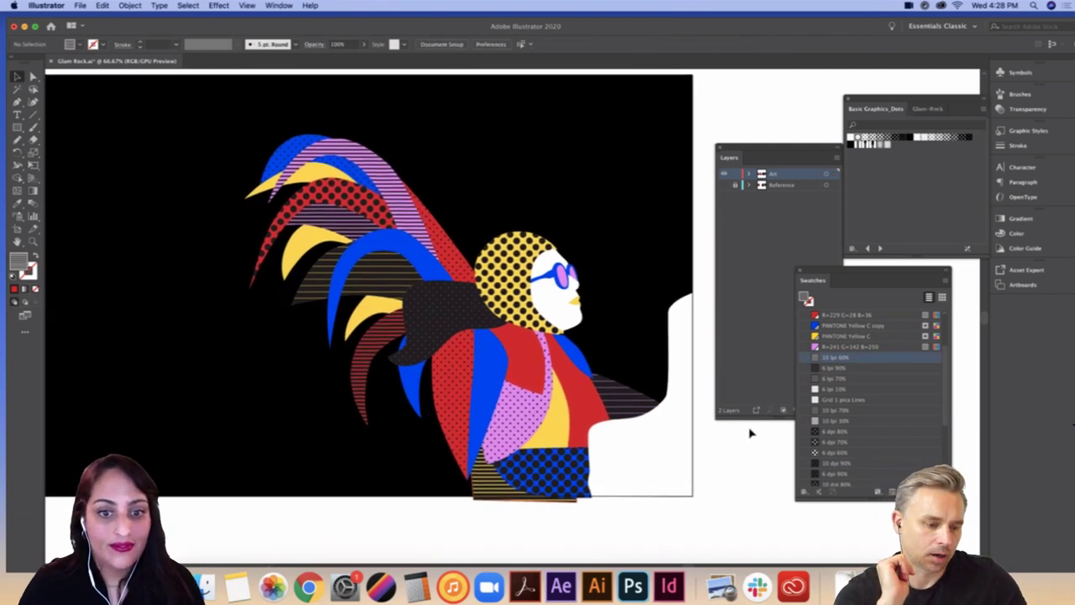
{"action": "left_click", "coordinate": [537, 366]}
{"action": "left_click", "coordinate": [537, 366]}
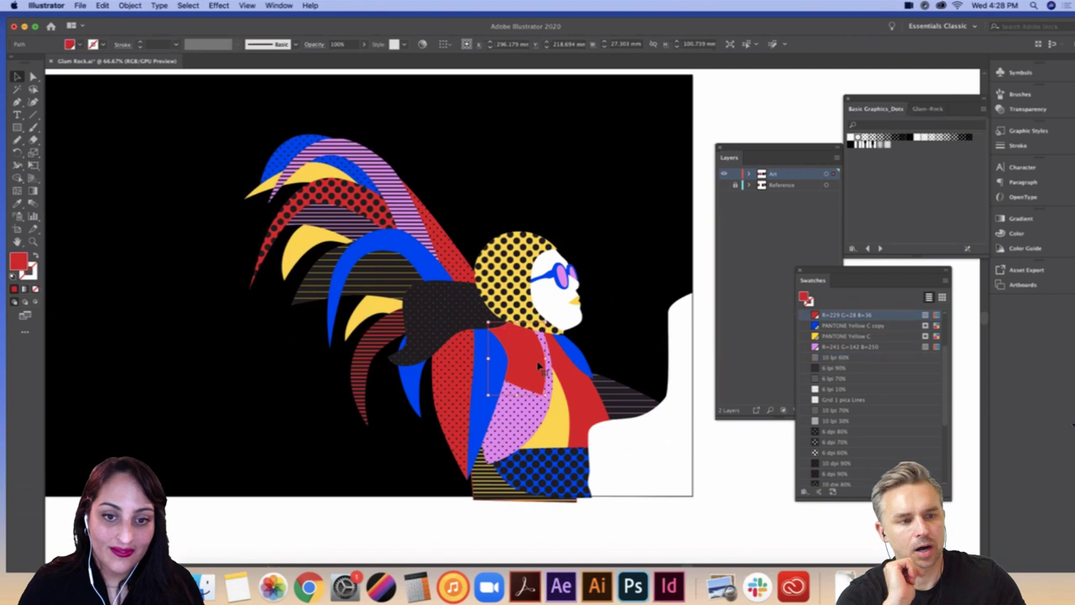
{"action": "left_click", "coordinate": [584, 405]}
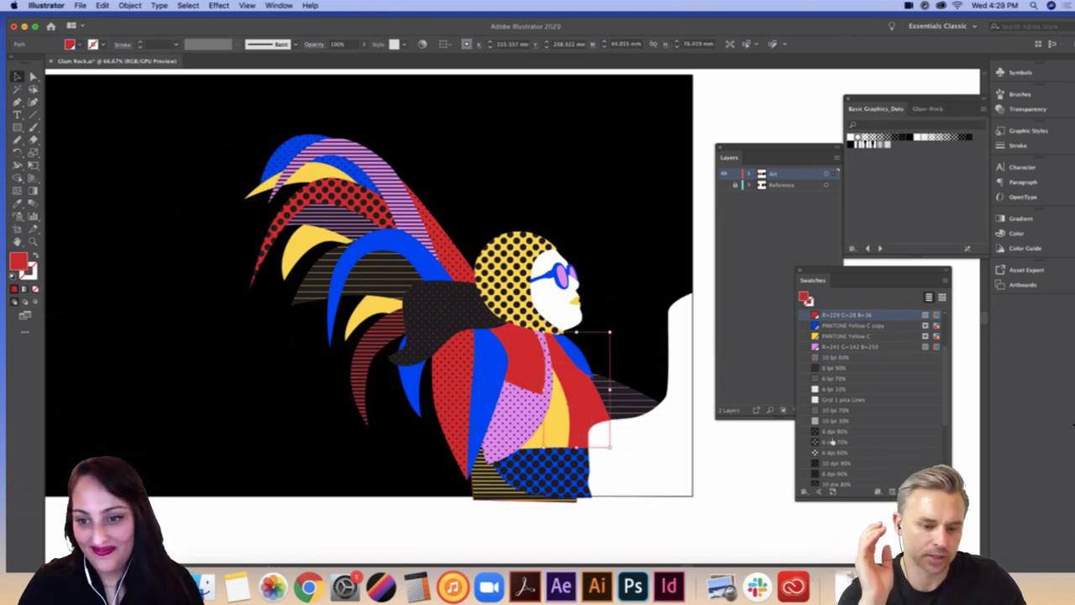
{"action": "left_click", "coordinate": [823, 380]}
{"action": "left_click", "coordinate": [825, 425]}
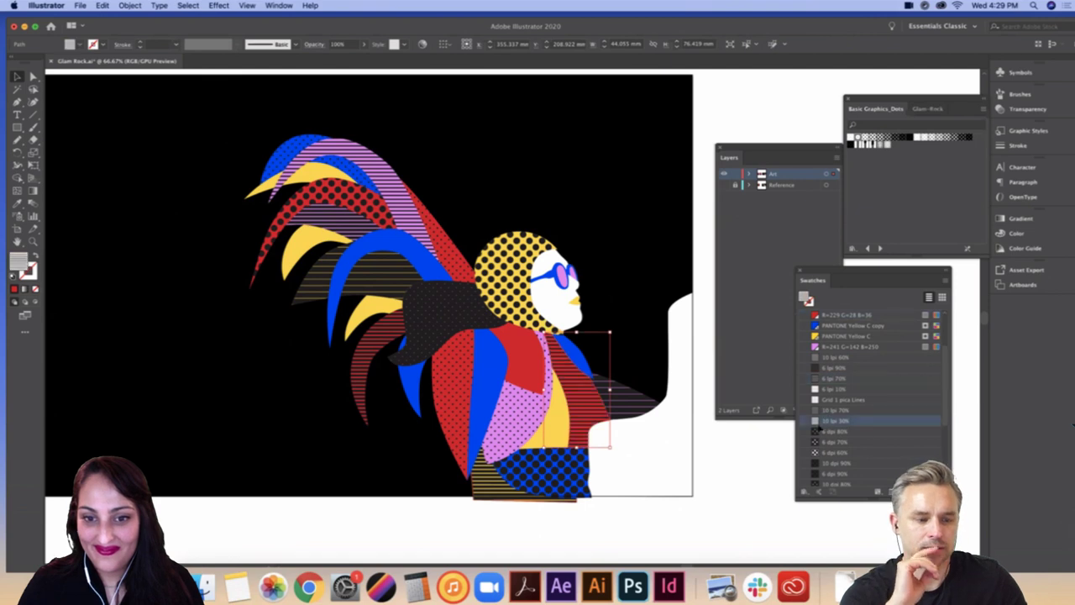
{"action": "left_click", "coordinate": [714, 469]}
Step: Match the lower curved red feather's overlay to the front torso panel's 10 lpi 30% lines using the Eyedropper, and deselect both
{"action": "left_click_drag", "start_coordinate": [728, 444], "coordinate": [750, 456]}
{"action": "left_click", "coordinate": [623, 426]}
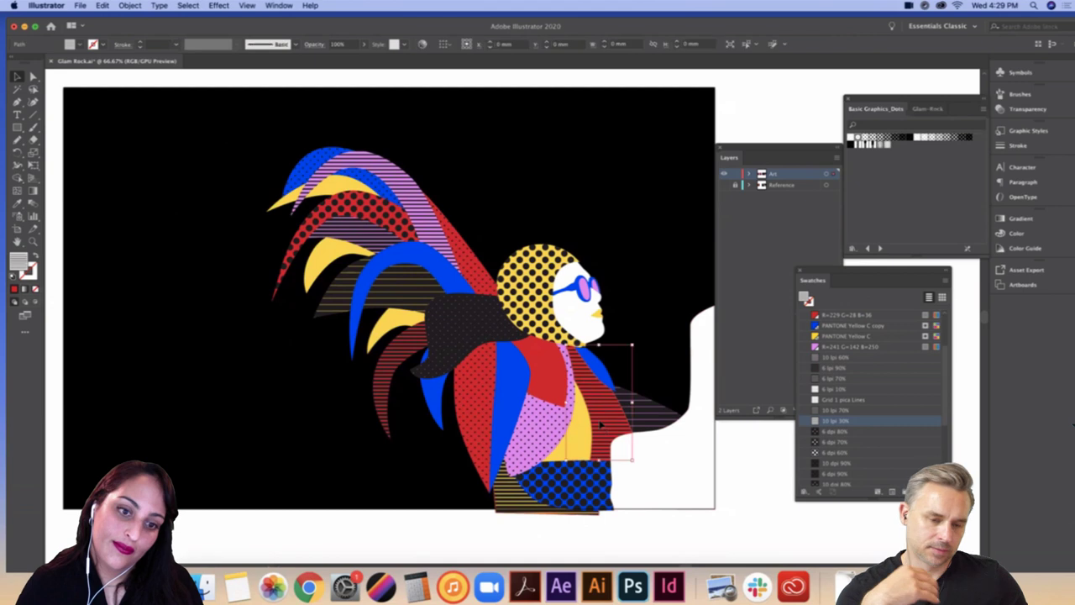
{"action": "left_click", "coordinate": [17, 203]}
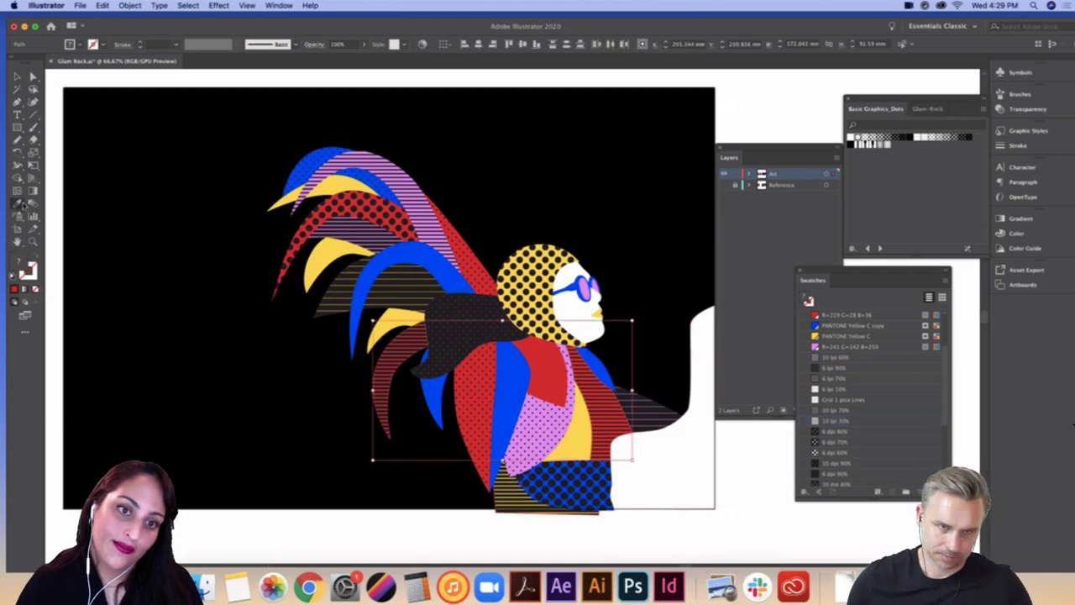
{"action": "left_click", "coordinate": [606, 403]}
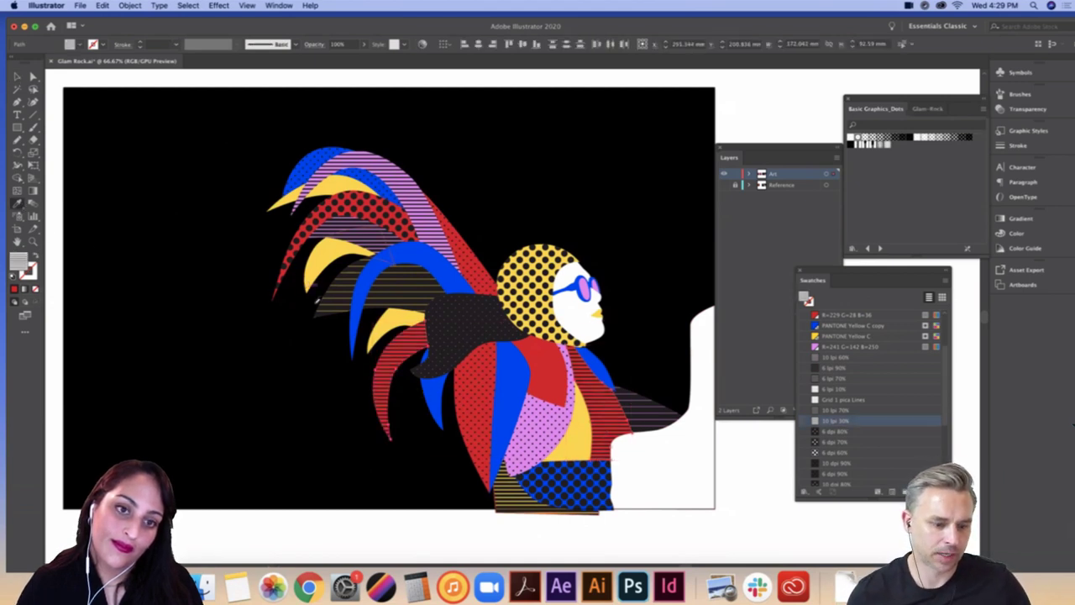
{"action": "key", "text": "v"}
{"action": "left_click", "coordinate": [411, 535]}
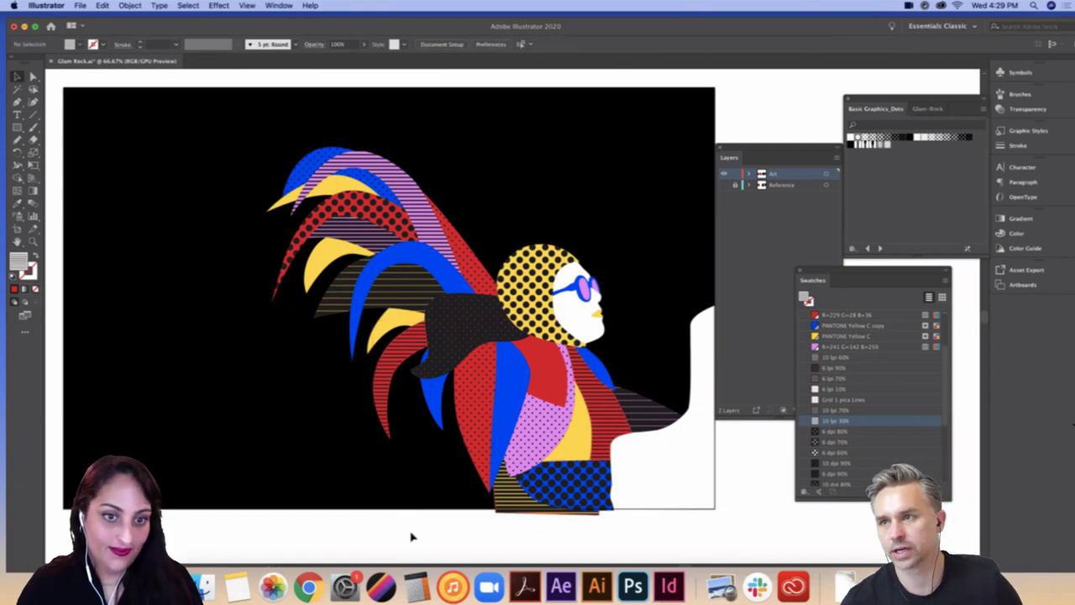
{"action": "left_click_drag", "start_coordinate": [731, 501], "coordinate": [691, 491]}
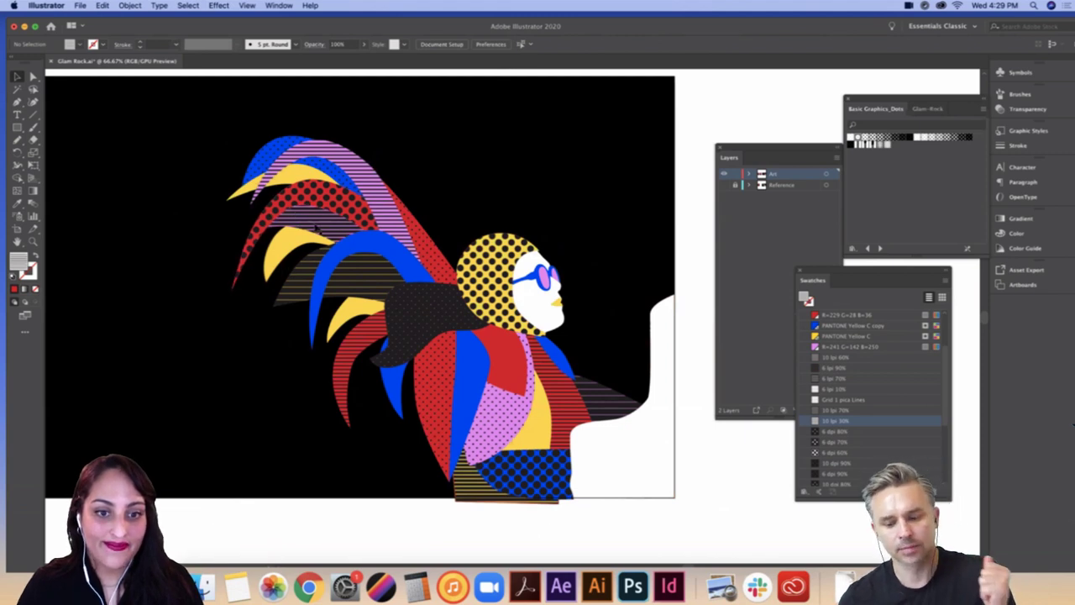
Step: Match the overlays on the long pink feather and the yellow waist panel to the inner pink feather's 10 lpi 70% lines using the Eyedropper, and deselect
{"action": "left_click", "coordinate": [320, 226]}
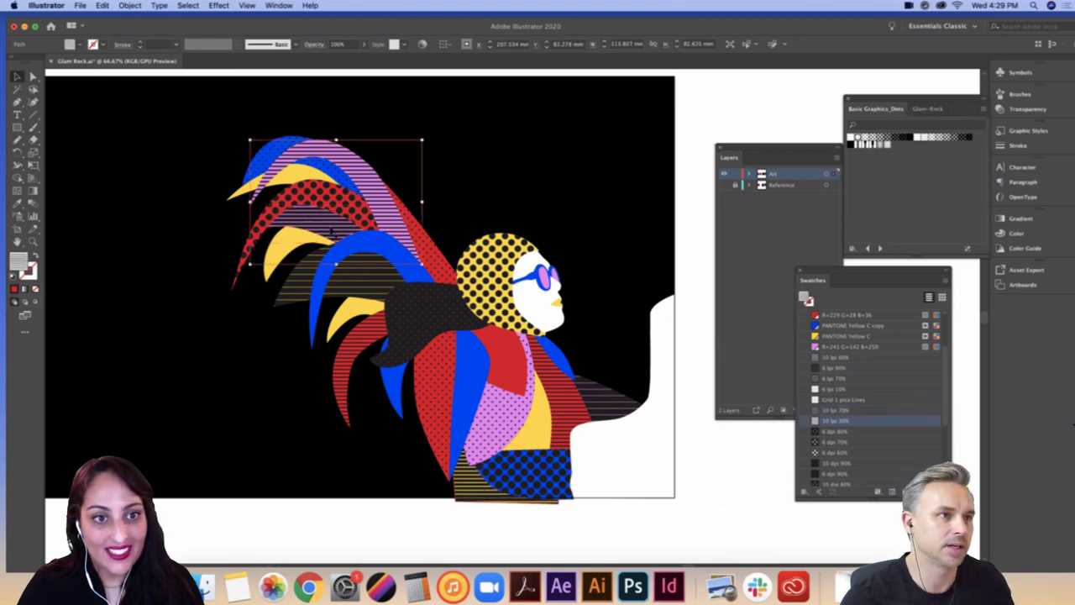
{"action": "left_click", "coordinate": [473, 486]}
{"action": "left_click", "coordinate": [17, 204]}
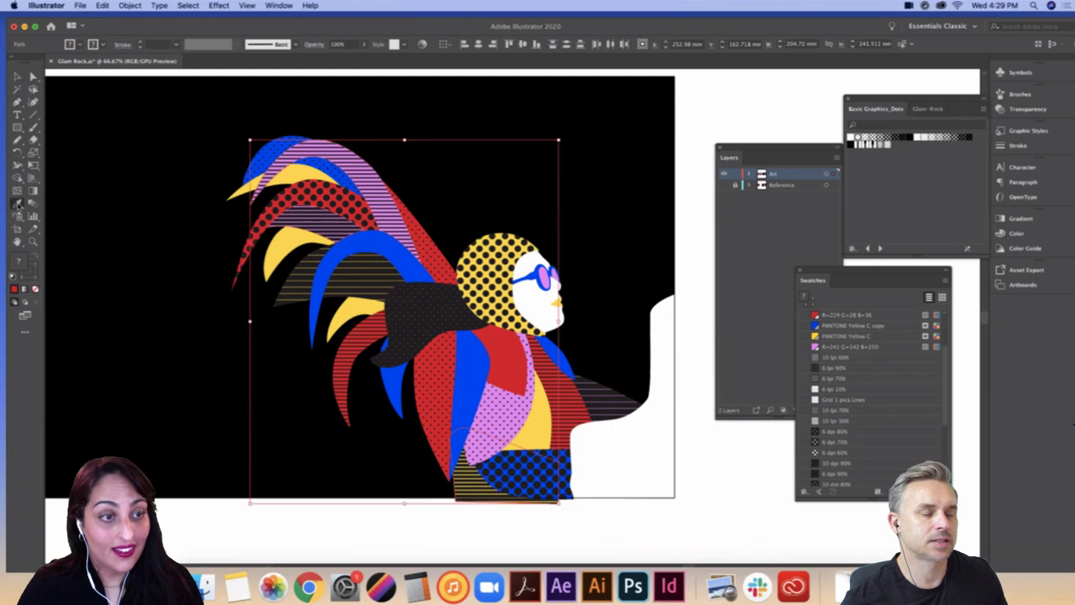
{"action": "left_click", "coordinate": [340, 222]}
{"action": "left_click", "coordinate": [16, 77]}
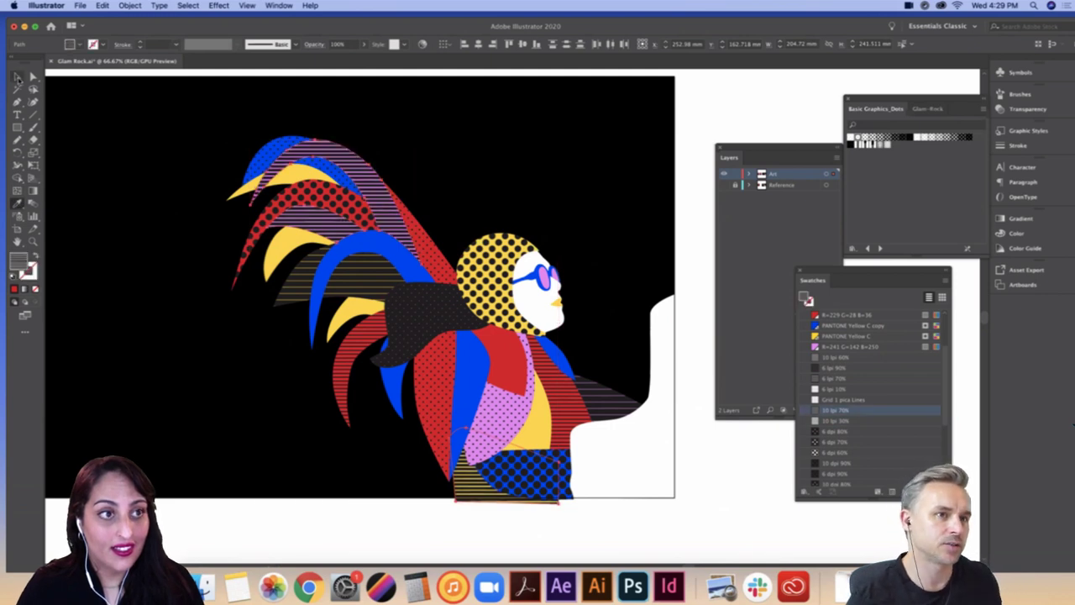
{"action": "scroll", "coordinate": [167, 95], "scroll_direction": "left", "scroll_amount": 3}
{"action": "scroll", "coordinate": [166, 95], "scroll_direction": "right", "scroll_amount": 2}
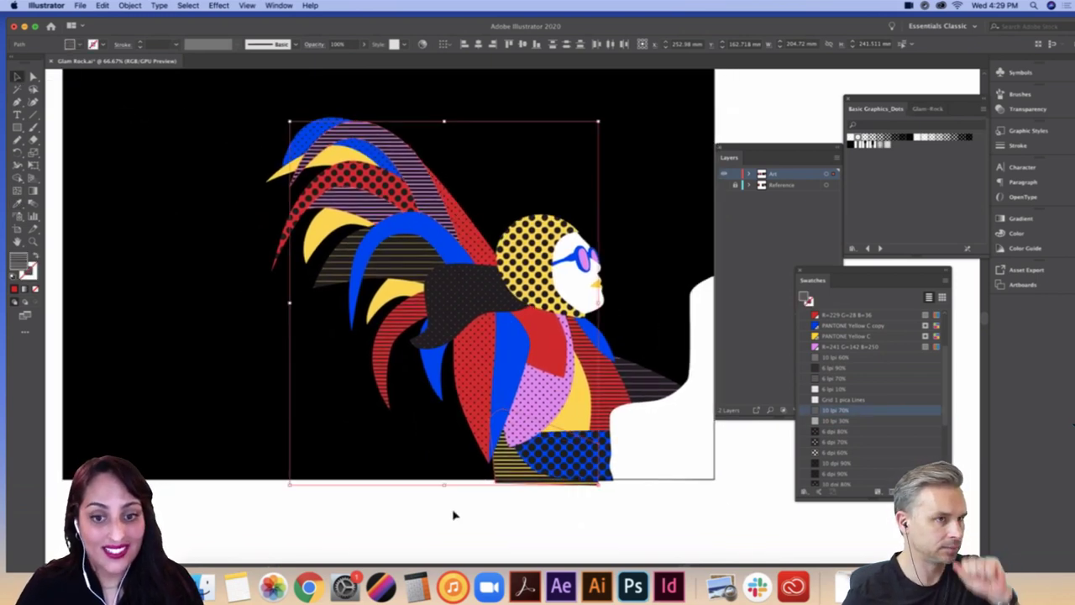
{"action": "left_click", "coordinate": [603, 509]}
Step: Rotate only the line pattern on the outstretched forearm by 90°, leaving the shape itself untransformed
{"action": "scroll", "coordinate": [581, 524], "scroll_direction": "right", "scroll_amount": 3}
{"action": "scroll", "coordinate": [581, 525], "scroll_direction": "up", "scroll_amount": 1}
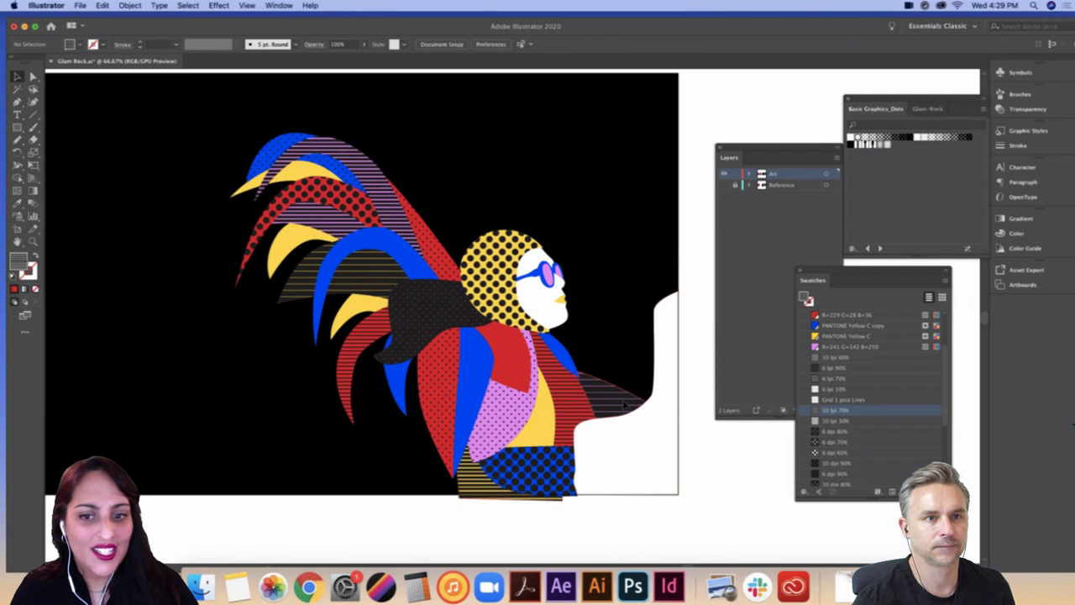
{"action": "left_click", "coordinate": [626, 406]}
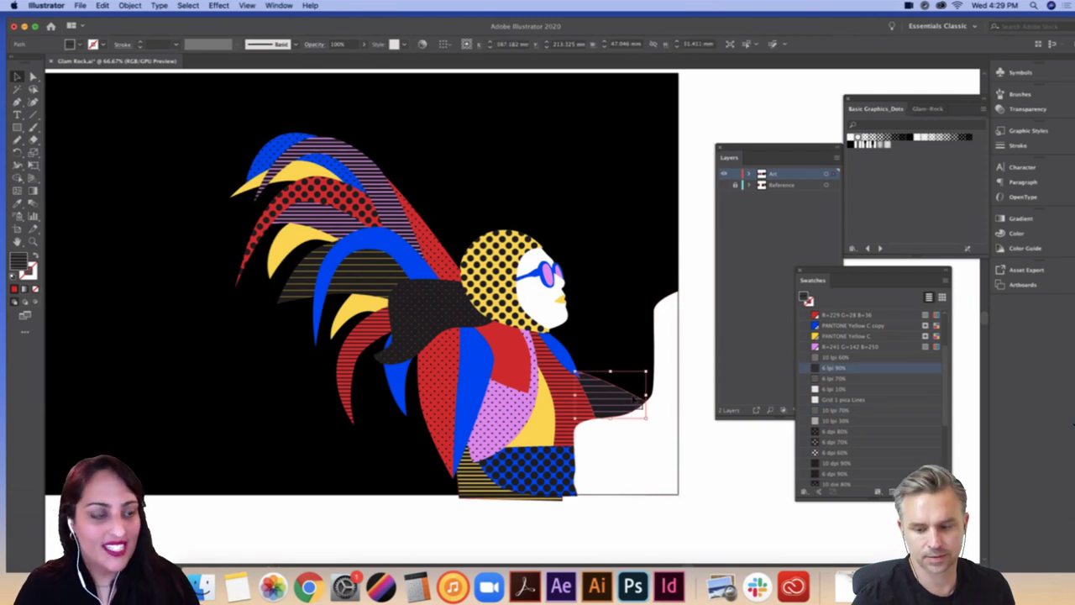
{"action": "double_click", "coordinate": [17, 152]}
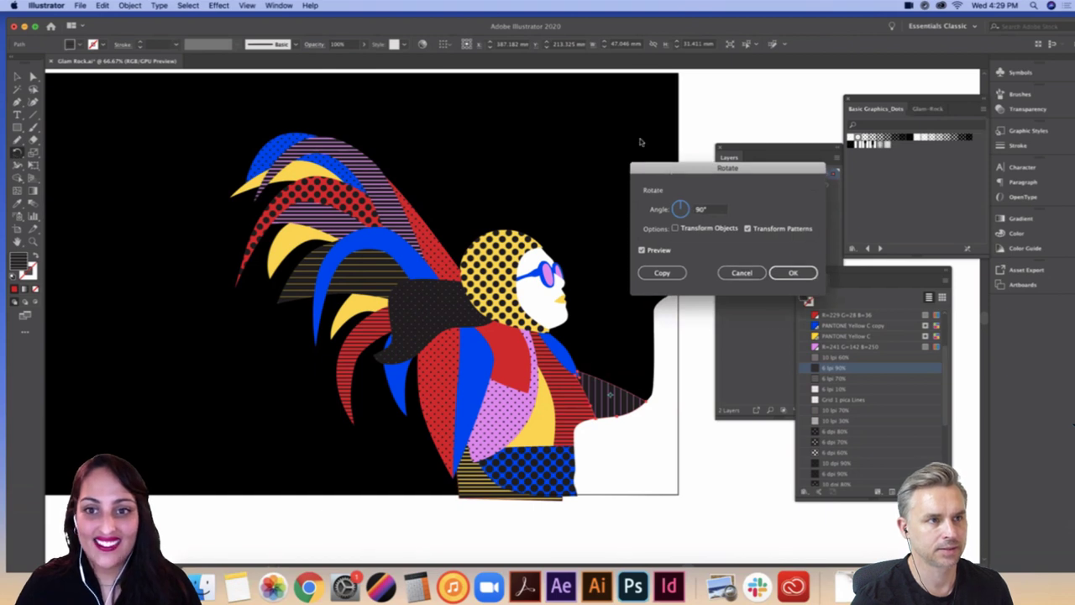
{"action": "left_click_drag", "start_coordinate": [681, 178], "coordinate": [654, 126]}
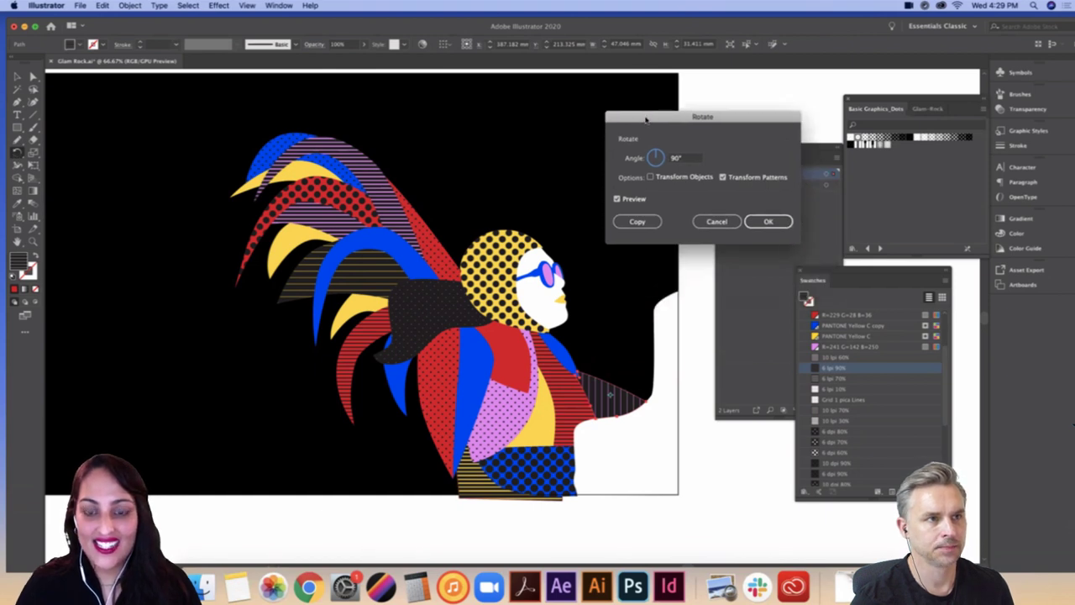
{"action": "left_click", "coordinate": [767, 223]}
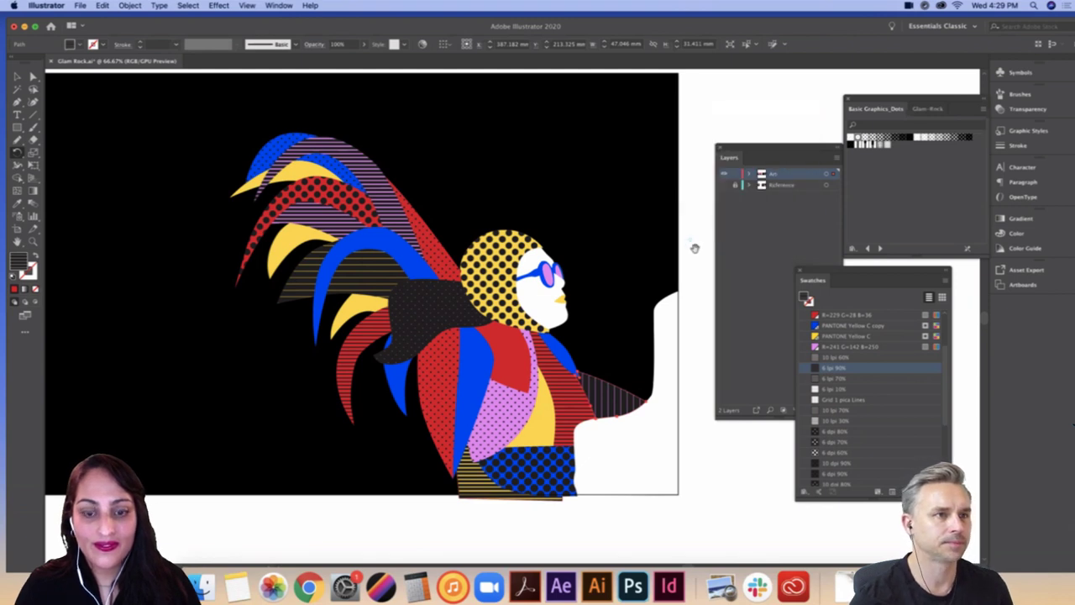
{"action": "left_click_drag", "start_coordinate": [695, 248], "coordinate": [712, 234]}
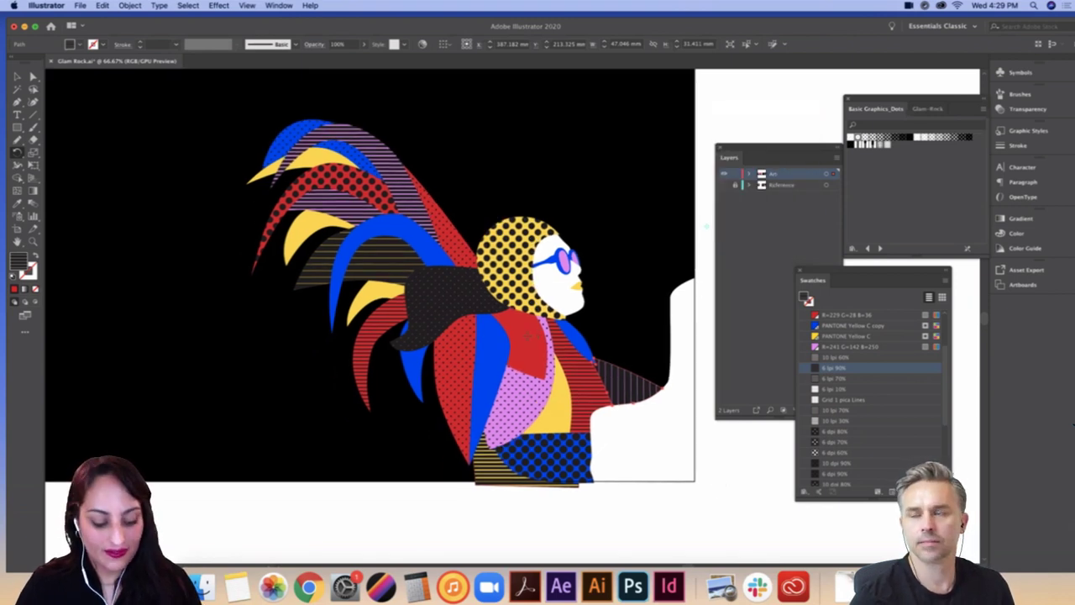
{"action": "key", "text": "a"}
{"action": "key", "text": "v"}
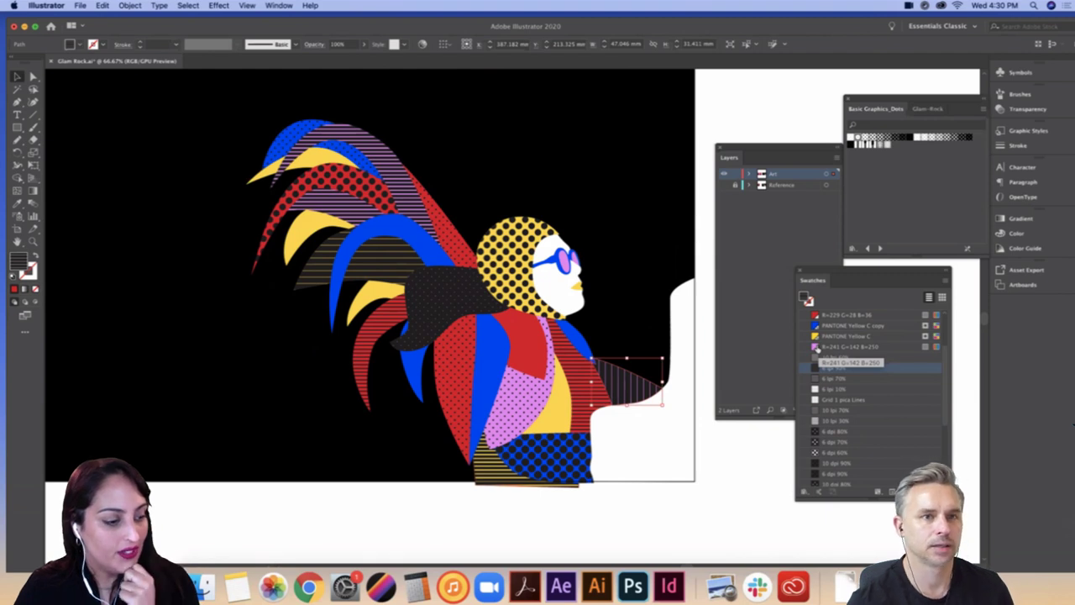
Step: Change the pink collar's overlay to 10 dpi 20% dots, after trying 10 lpi 70%, 10 lpi 60% and 6 lpi 90% lines
{"action": "left_click_drag", "start_coordinate": [816, 347], "coordinate": [444, 304]}
{"action": "left_click", "coordinate": [444, 304]}
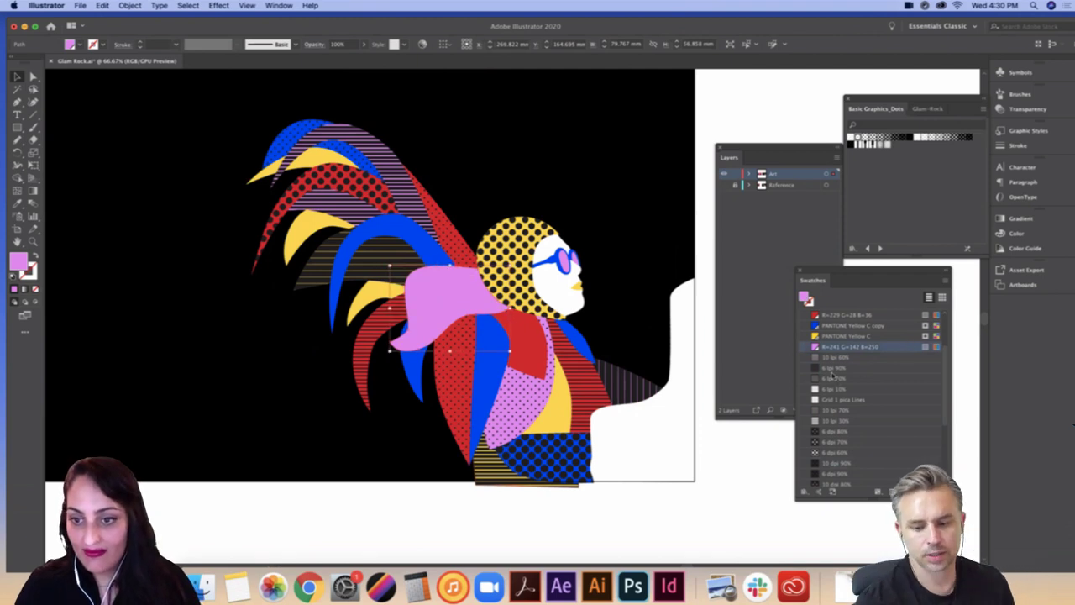
{"action": "left_click", "coordinate": [828, 431]}
{"action": "key", "text": "cmd+z"}
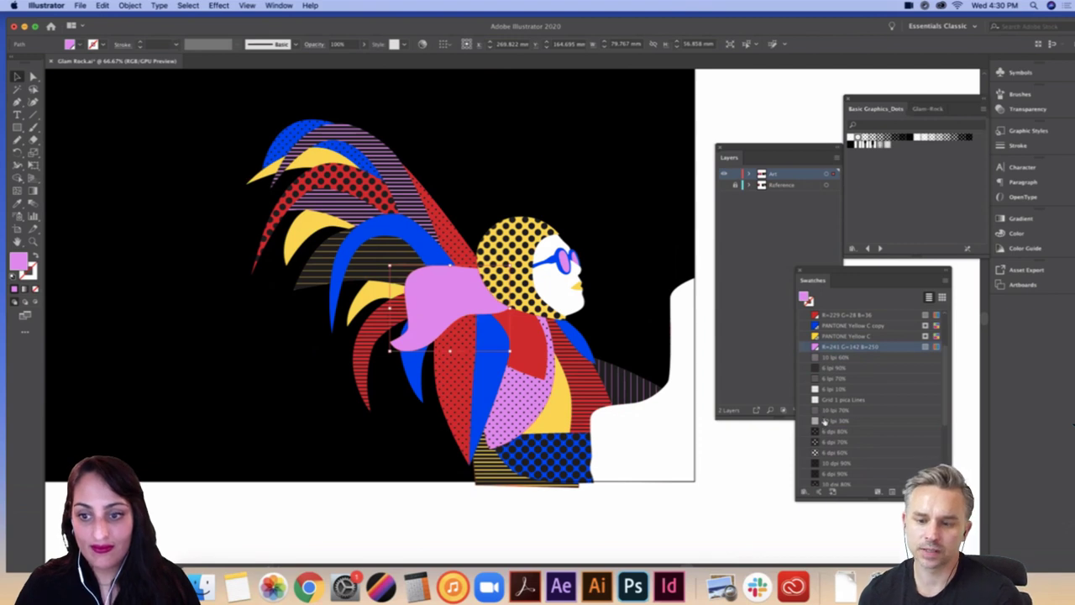
{"action": "left_click", "coordinate": [823, 411]}
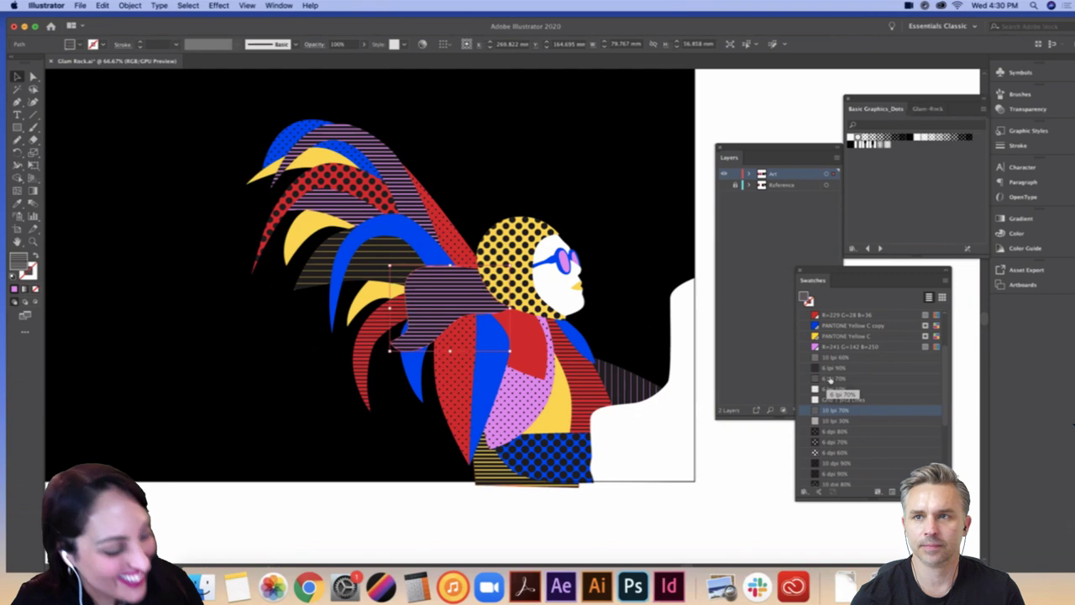
{"action": "left_click", "coordinate": [847, 360]}
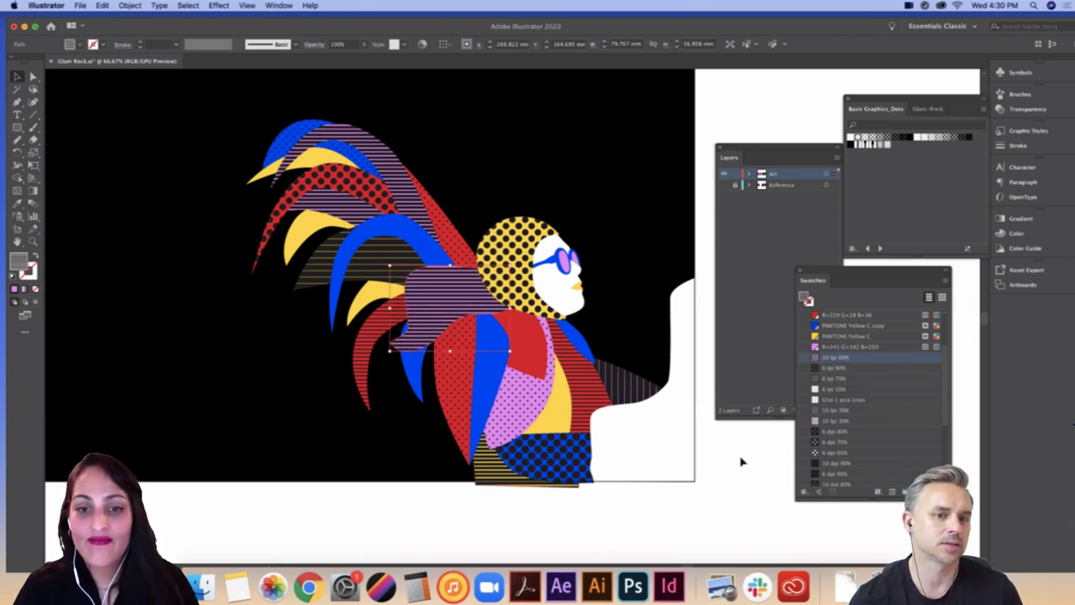
{"action": "left_click", "coordinate": [847, 367]}
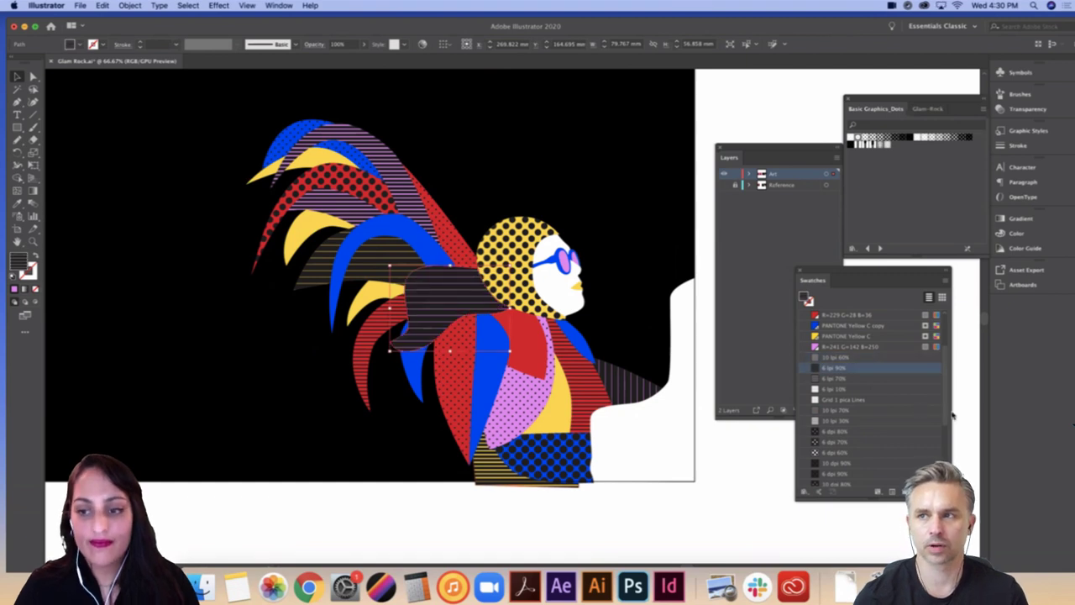
{"action": "left_click_drag", "start_coordinate": [948, 413], "coordinate": [952, 453]}
{"action": "left_click", "coordinate": [908, 458]}
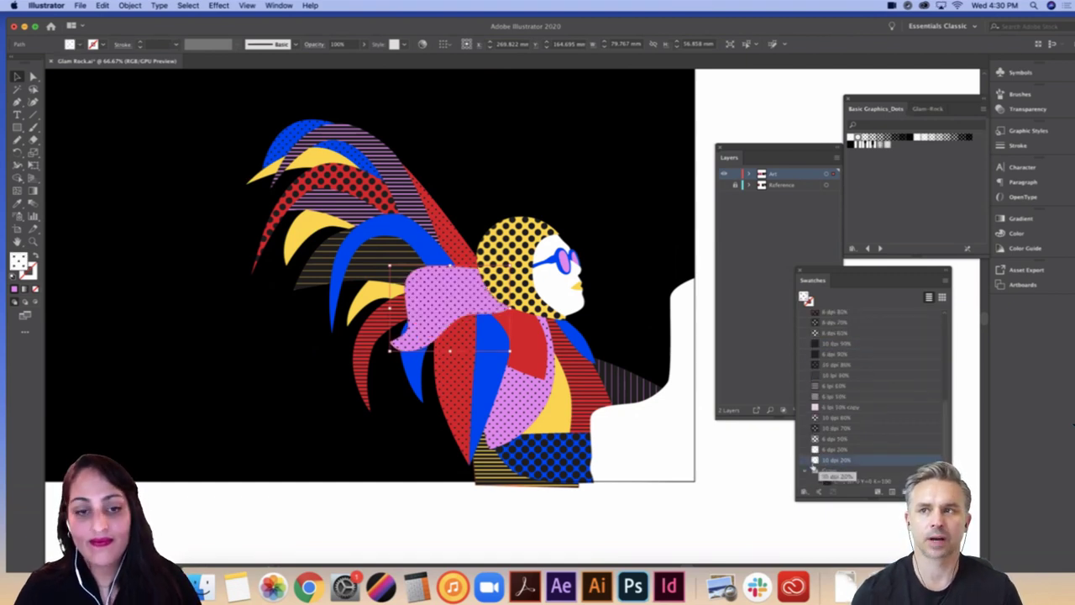
Step: Match the rear red torso panel's overlay to the yellow striped feather's 10 lpi 70% lines using the Eyedropper, and deselect it
{"action": "left_click", "coordinate": [452, 388]}
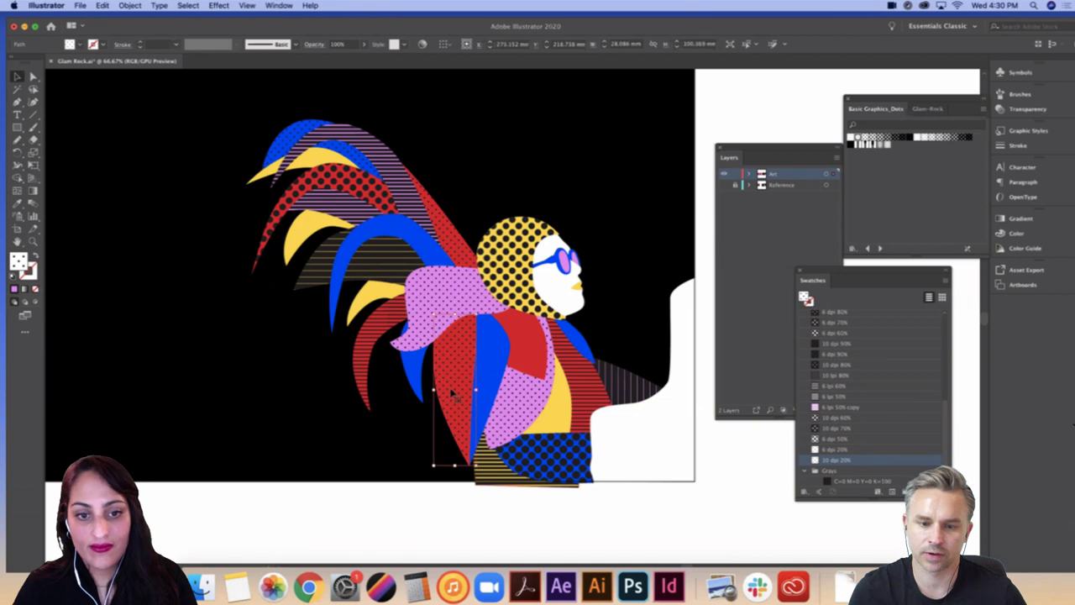
{"action": "left_click", "coordinate": [16, 203]}
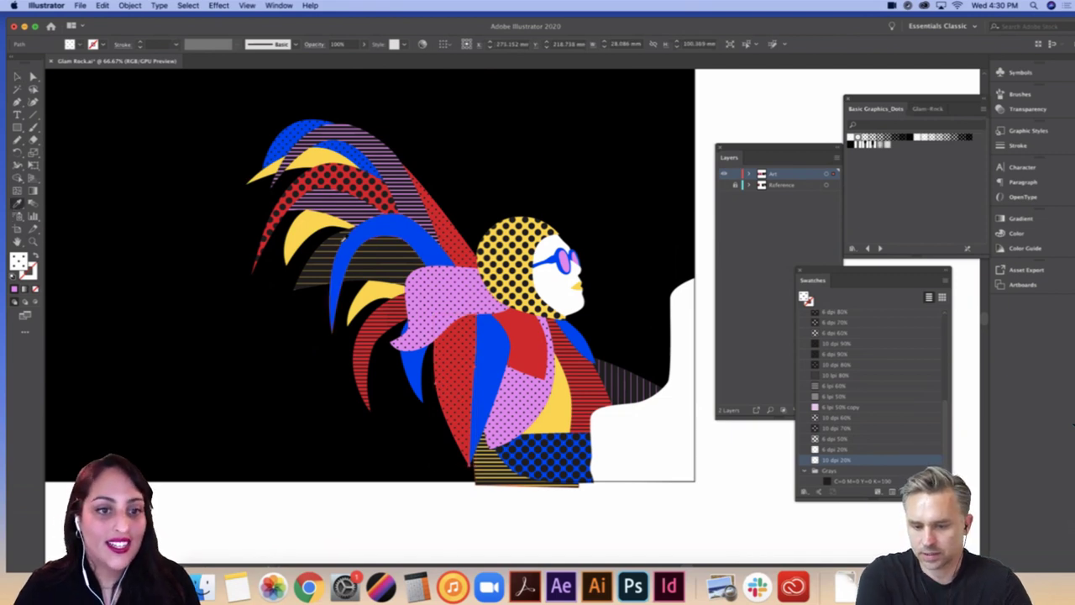
{"action": "left_click", "coordinate": [301, 278]}
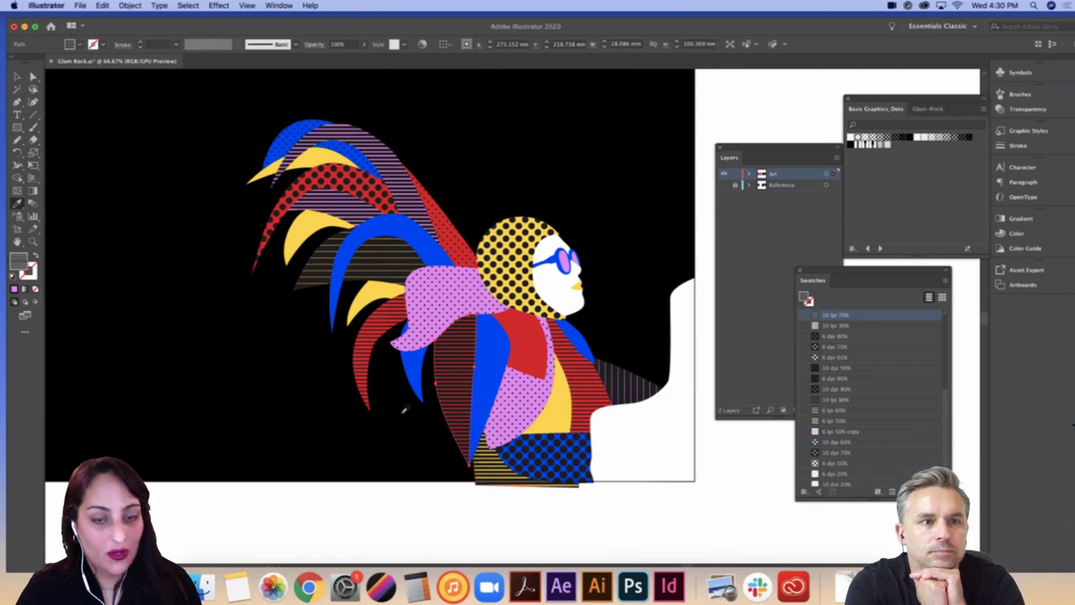
{"action": "key", "text": "a"}
{"action": "left_click", "coordinate": [389, 473]}
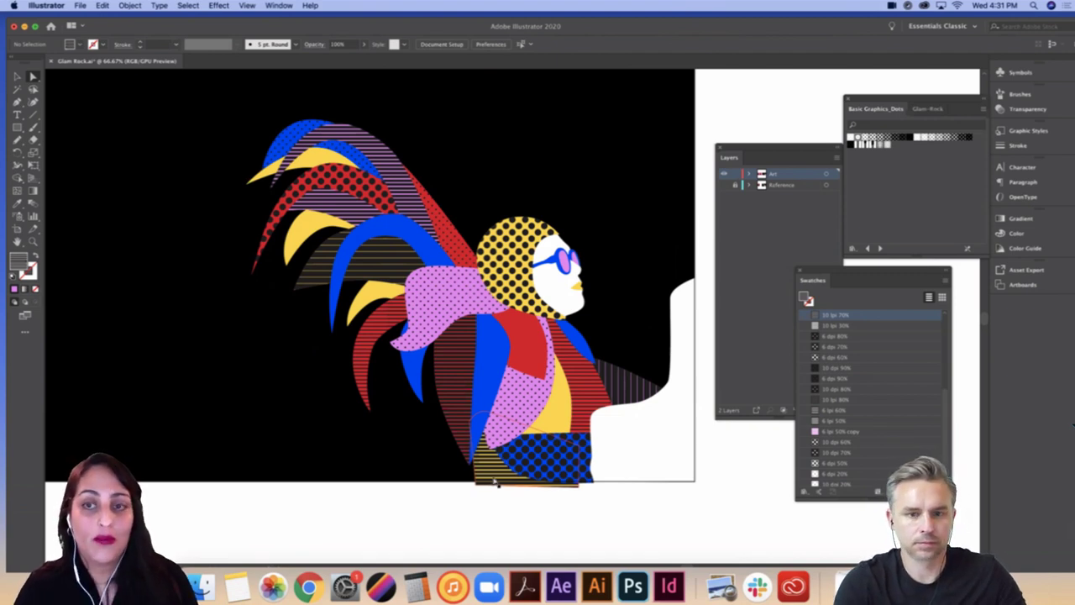
Step: Fill the white stepped shape in front of the figure with the 6 lpi 90% line pattern, and deselect it
{"action": "left_click_drag", "start_coordinate": [690, 451], "coordinate": [689, 456]}
{"action": "scroll", "coordinate": [688, 456], "scroll_direction": "up", "scroll_amount": 3}
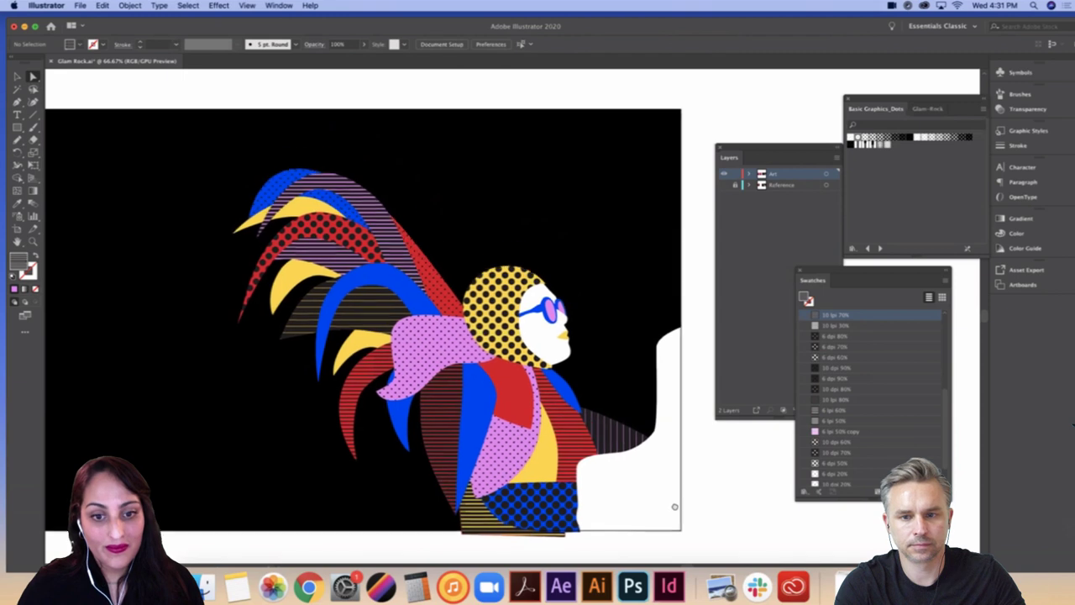
{"action": "scroll", "coordinate": [454, 345], "scroll_direction": "left", "scroll_amount": 3}
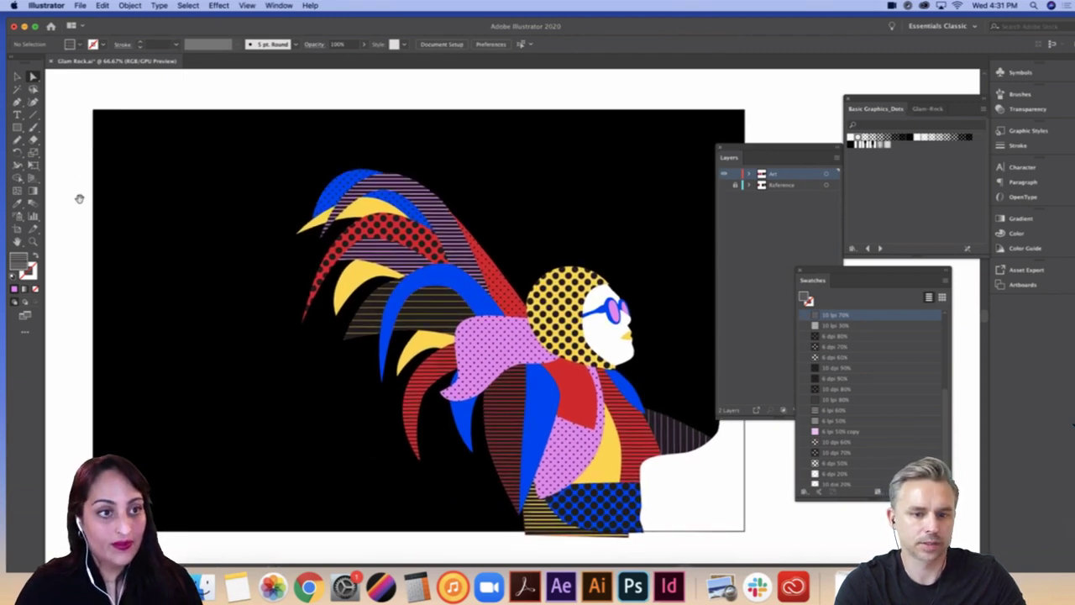
{"action": "scroll", "coordinate": [71, 160], "scroll_direction": "down", "scroll_amount": 4}
{"action": "scroll", "coordinate": [695, 492], "scroll_direction": "right", "scroll_amount": 3}
{"action": "left_click", "coordinate": [674, 425]}
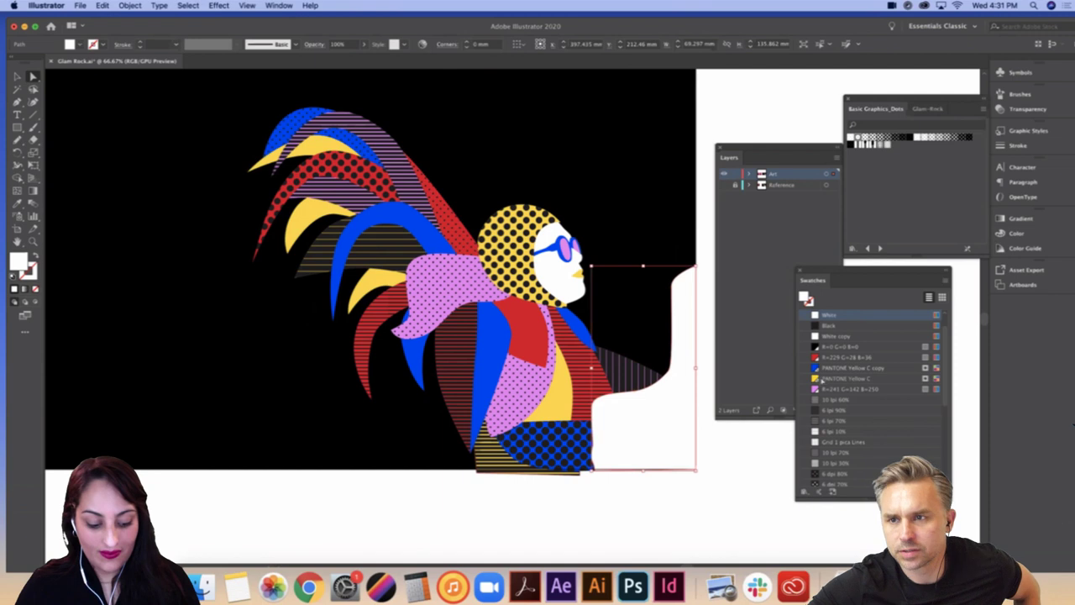
{"action": "left_click", "coordinate": [836, 411]}
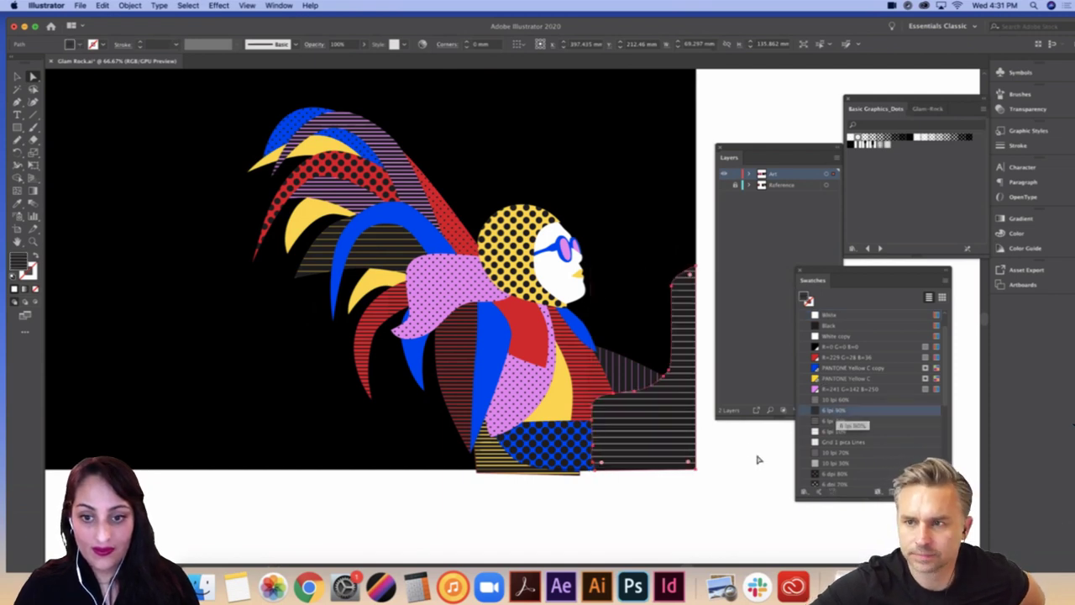
{"action": "left_click", "coordinate": [746, 445]}
Step: Replace the forearm's vertical line overlay with the collar's 10 dpi 20% dots using the Eyedropper, and deselect it
{"action": "left_click", "coordinate": [635, 381]}
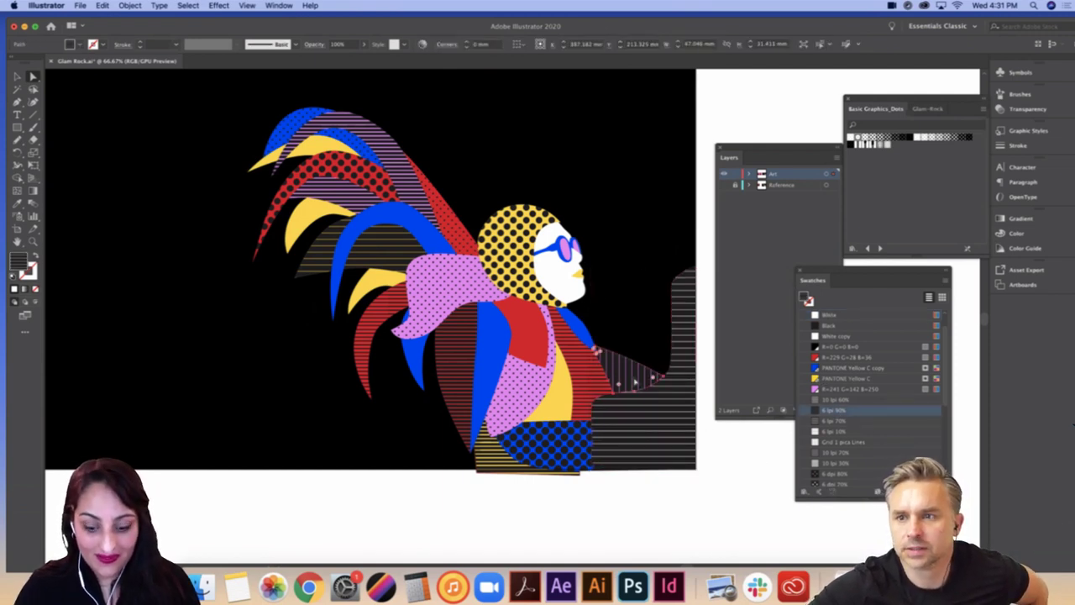
{"action": "key", "text": "Delete"}
{"action": "left_click", "coordinate": [635, 384]}
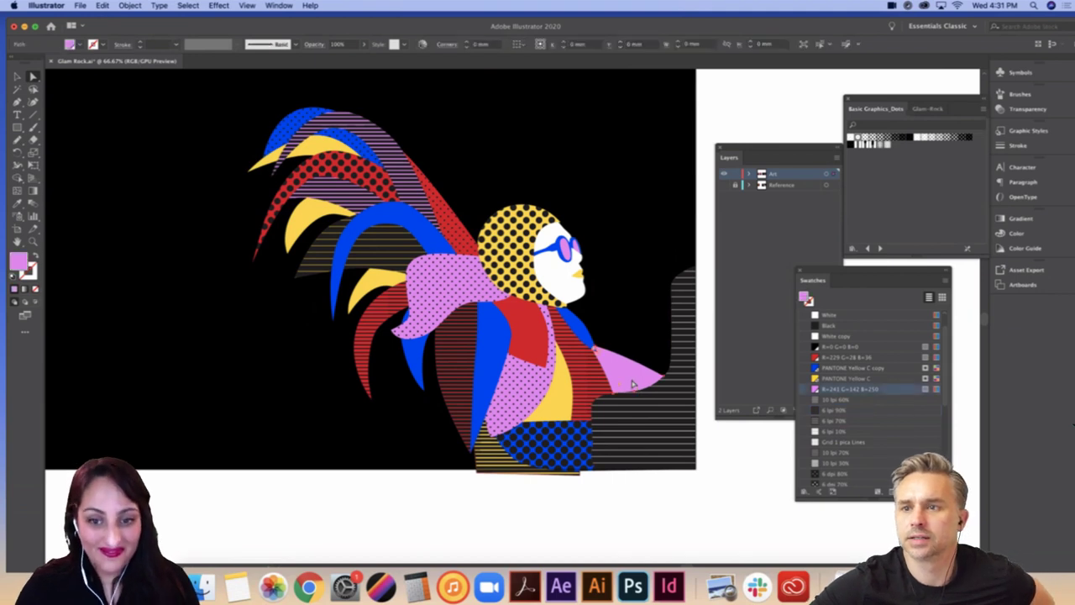
{"action": "left_click", "coordinate": [17, 204]}
{"action": "left_click", "coordinate": [461, 288]}
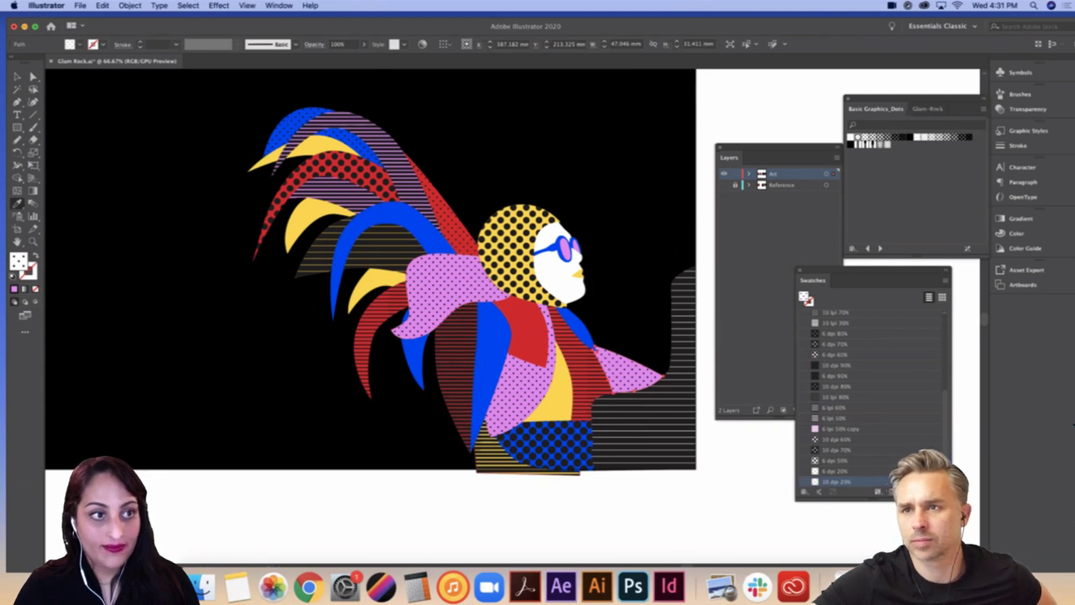
{"action": "left_click", "coordinate": [34, 76]}
{"action": "left_click", "coordinate": [95, 111]}
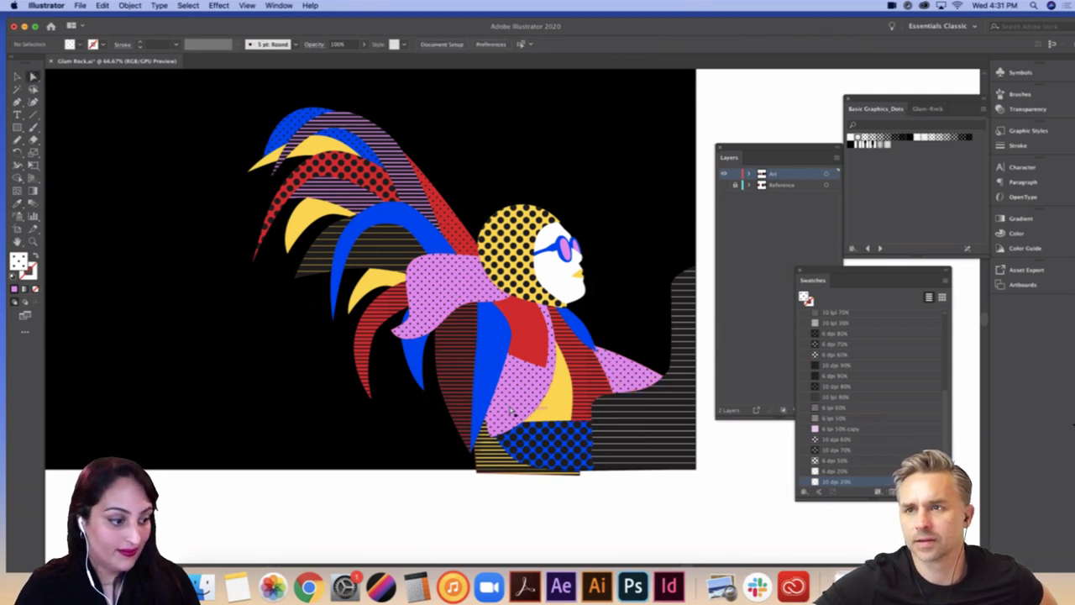
Step: Overlay the blue shoulder panel below the chin with the 10 lpi 70% line pattern, and deselect it
{"action": "left_click_drag", "start_coordinate": [290, 526], "coordinate": [324, 538]}
{"action": "left_click", "coordinate": [624, 344]}
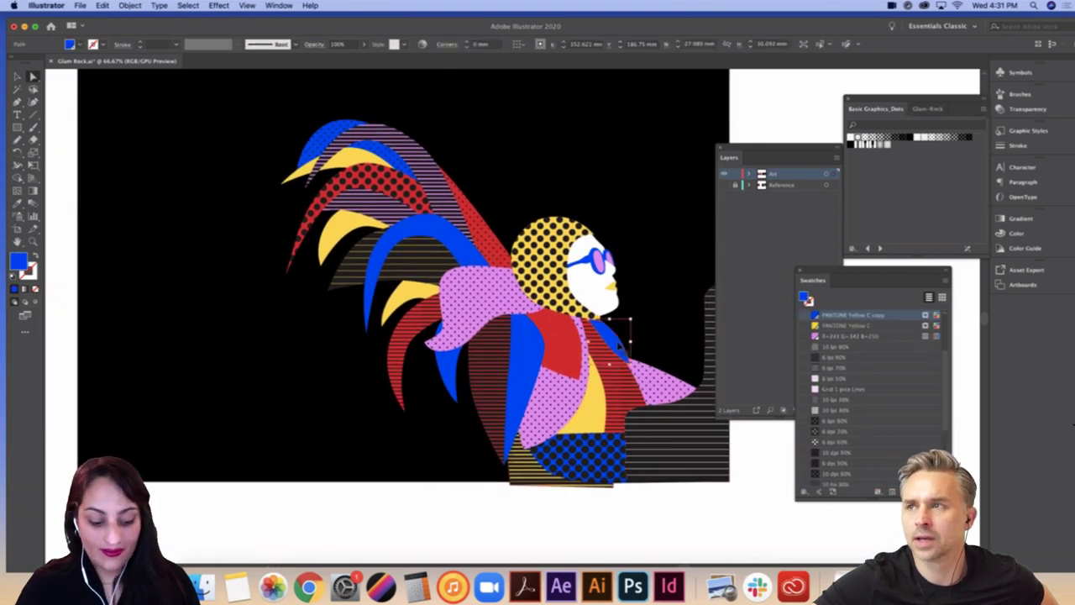
{"action": "left_click", "coordinate": [830, 400]}
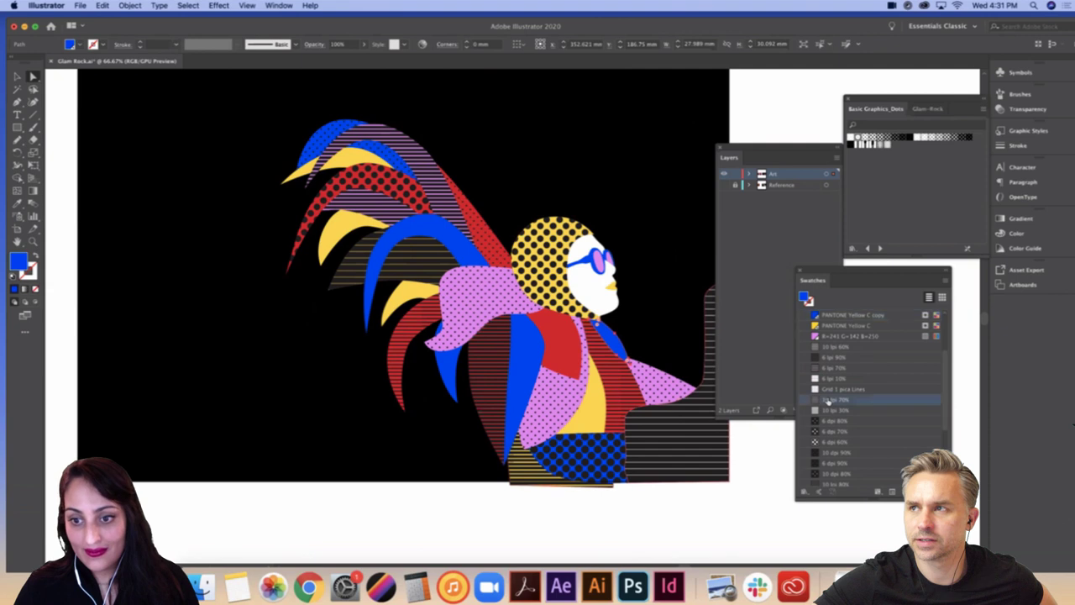
{"action": "left_click", "coordinate": [765, 480]}
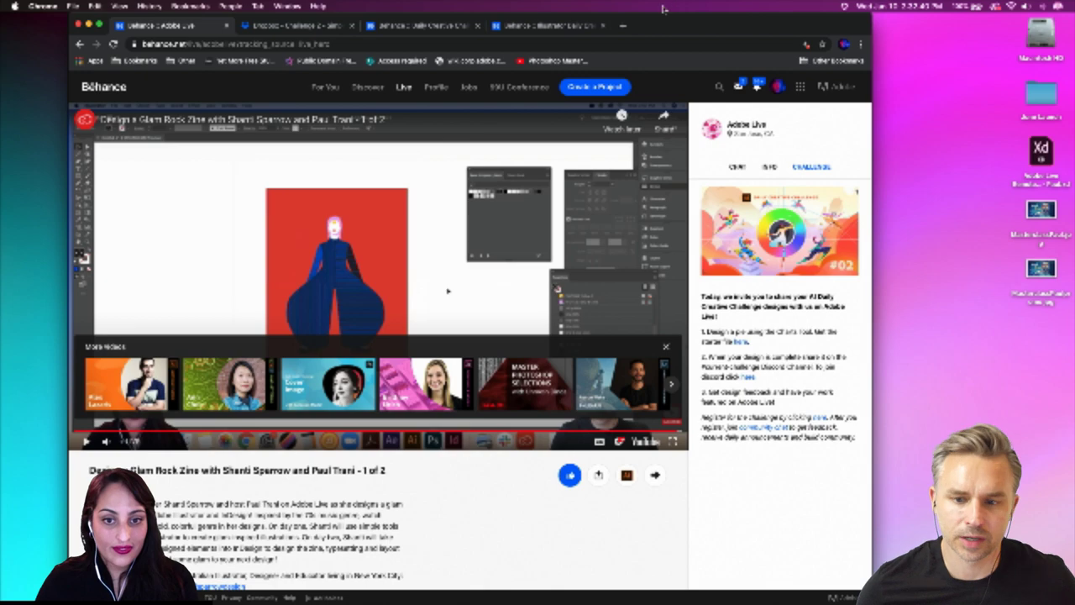
Step: Reposition the Behance browser window and bring up the Adobe Live challenge instructions to read
{"action": "left_click_drag", "start_coordinate": [659, 36], "coordinate": [743, 34]}
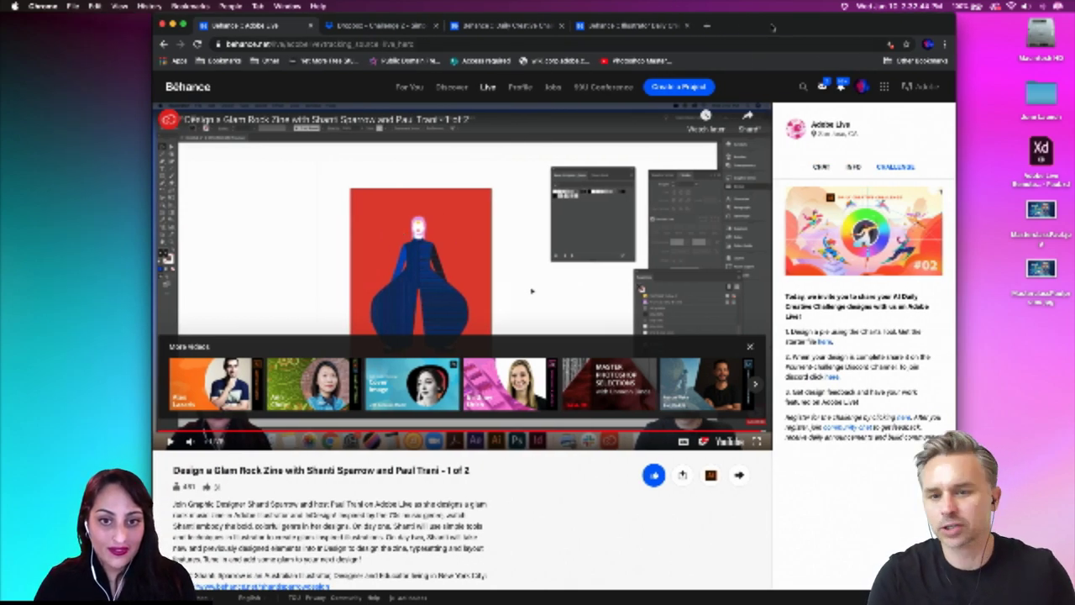
{"action": "left_click_drag", "start_coordinate": [772, 27], "coordinate": [705, 27]}
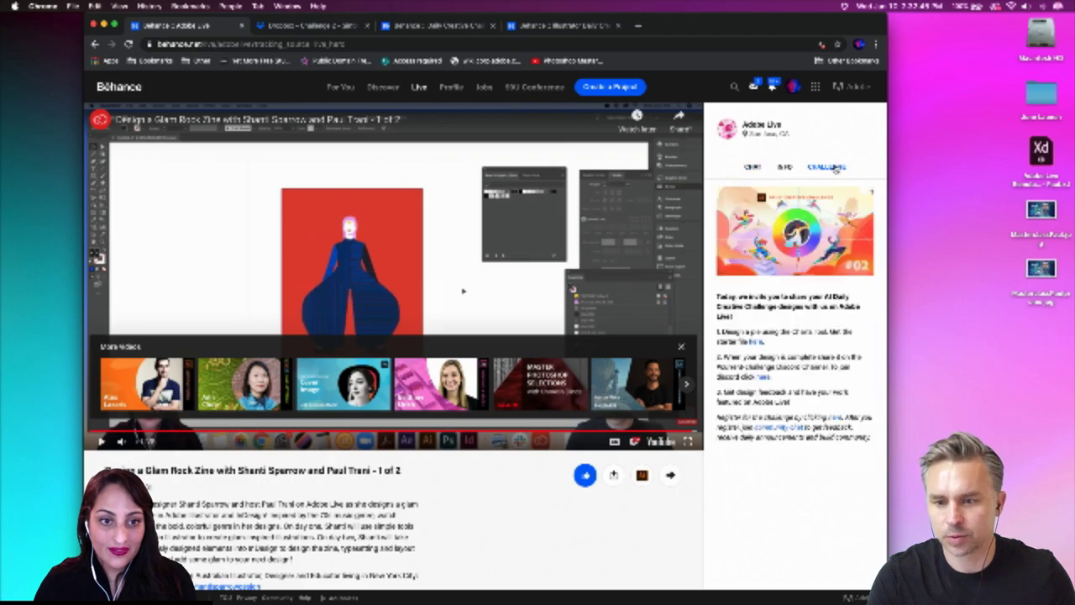
{"action": "left_click", "coordinate": [835, 168]}
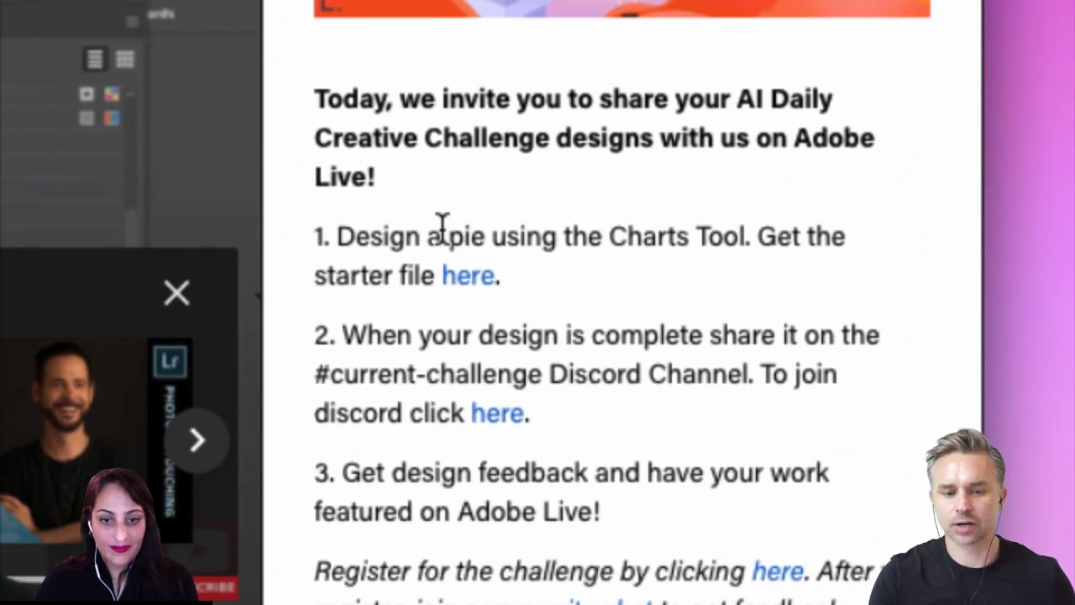
Step: Highlight "pie", "Charts" and "#current-challenge Discord Channel" while reading the Adobe Live challenge instructions
{"action": "double_click", "coordinate": [458, 236]}
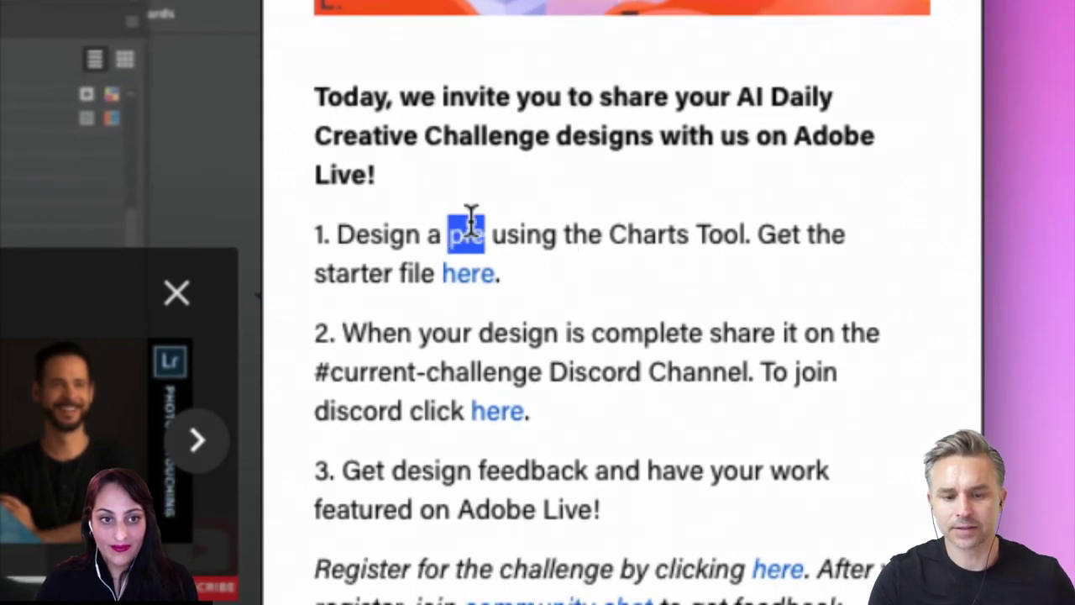
{"action": "double_click", "coordinate": [631, 234]}
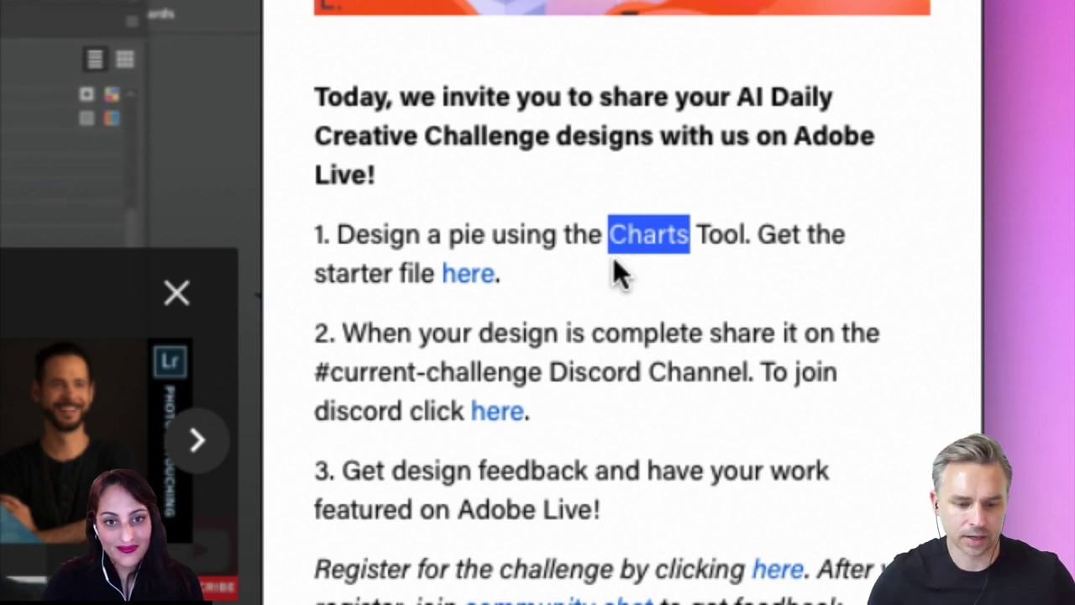
{"action": "left_click", "coordinate": [439, 322]}
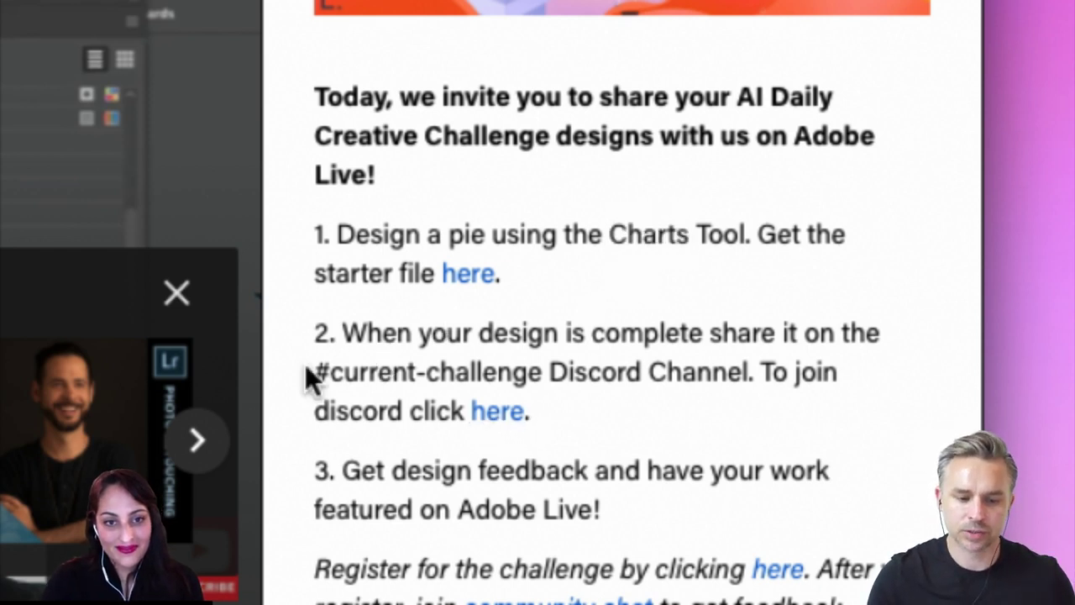
{"action": "left_click_drag", "start_coordinate": [312, 372], "coordinate": [744, 386]}
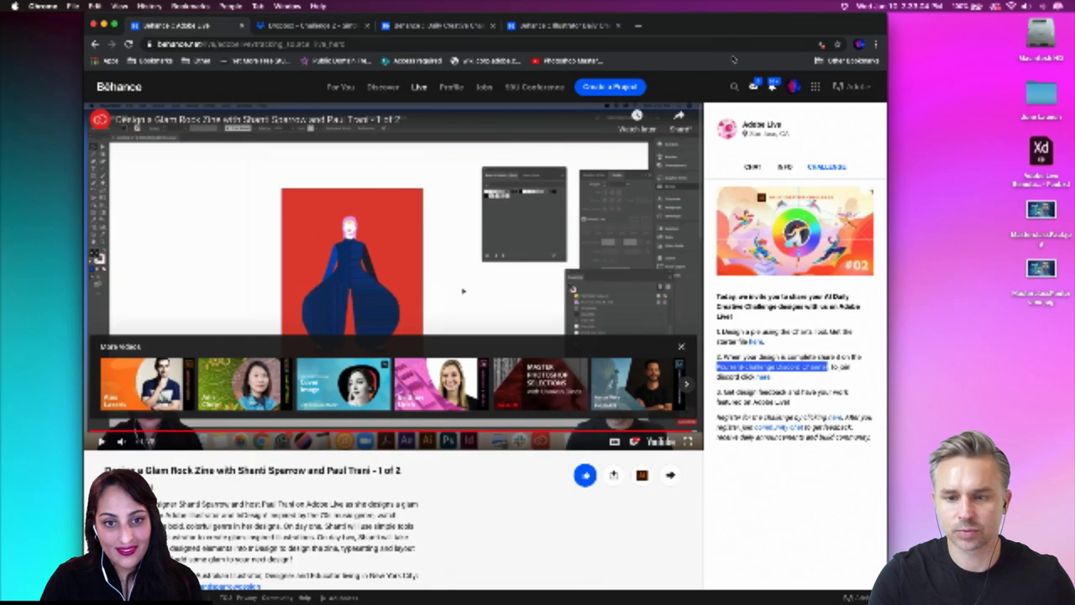
Step: Move the Behance browser window out of the way, switch to Discord, and reposition its window for full view
{"action": "left_click_drag", "start_coordinate": [741, 25], "coordinate": [340, 363]}
{"action": "mouse_move", "coordinate": [714, 603]}
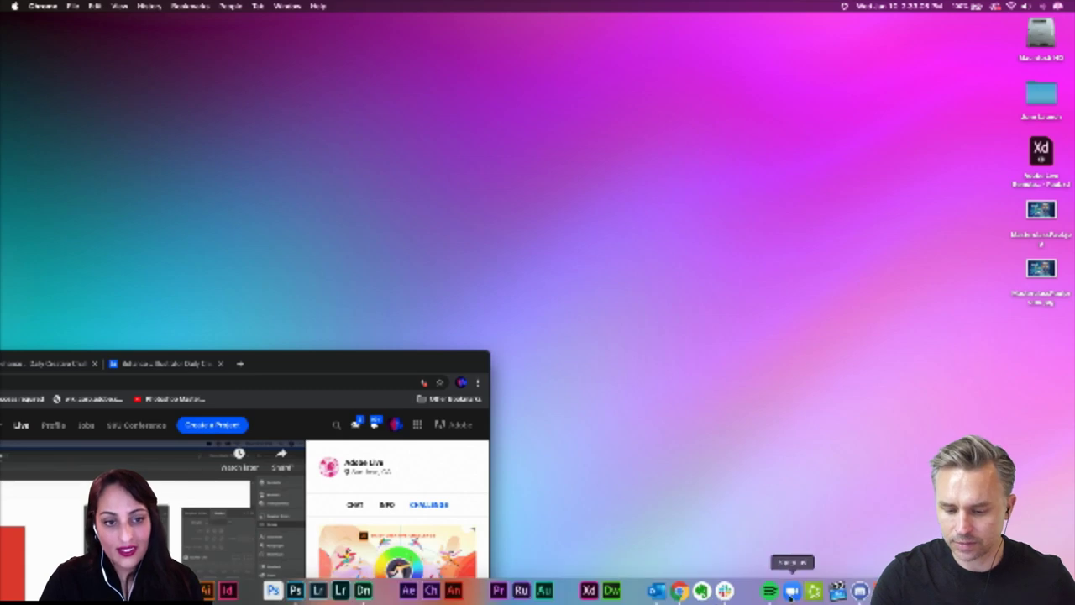
{"action": "left_click", "coordinate": [860, 593]}
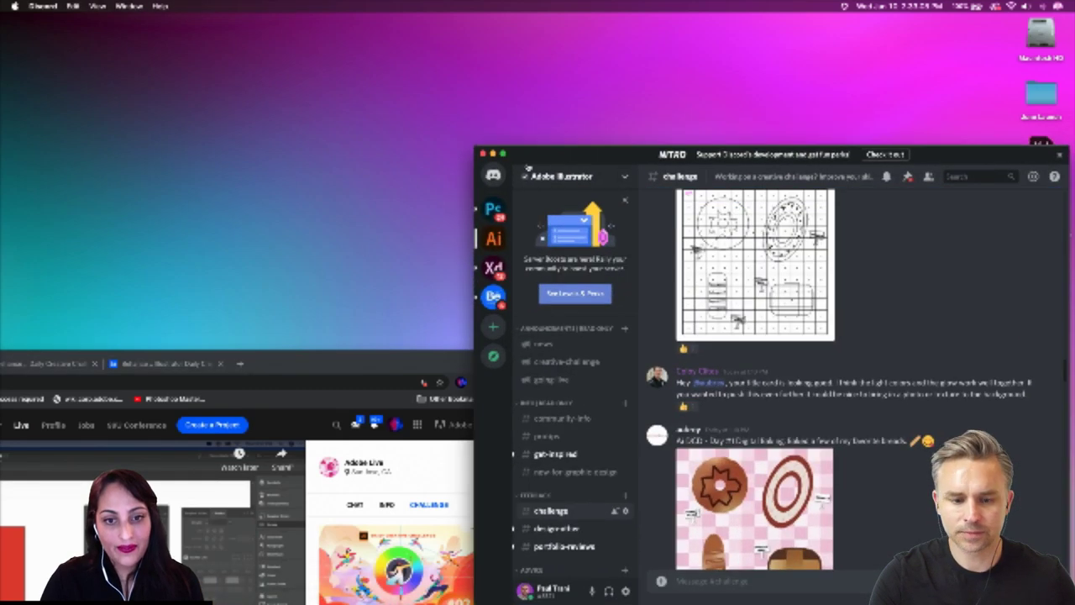
{"action": "left_click_drag", "start_coordinate": [594, 153], "coordinate": [540, 72]}
Step: Look through the Adobe Illustrator server's channel list, from the feedback channels down to the voice channels and back
{"action": "scroll", "coordinate": [747, 339], "scroll_direction": "down", "scroll_amount": 10}
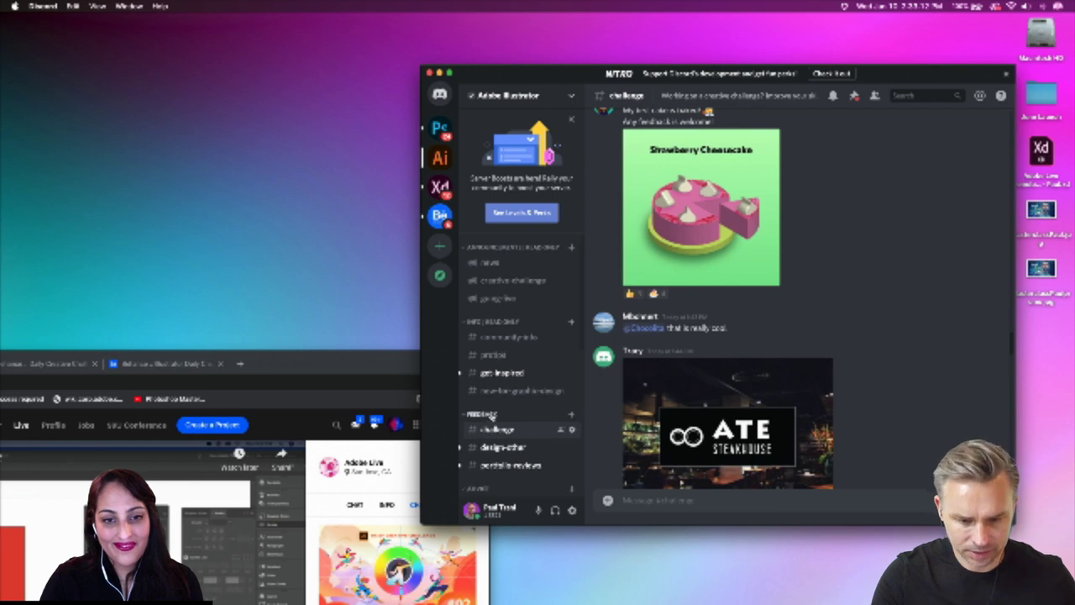
{"action": "scroll", "coordinate": [489, 428], "scroll_direction": "down", "scroll_amount": 3}
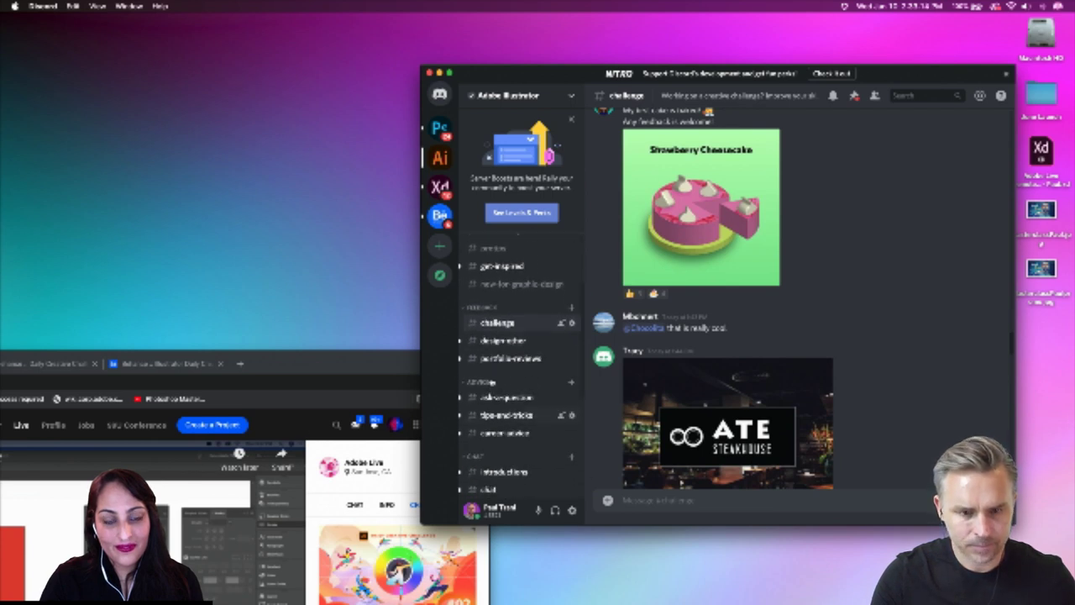
{"action": "scroll", "coordinate": [495, 405], "scroll_direction": "down", "scroll_amount": 2}
{"action": "scroll", "coordinate": [499, 392], "scroll_direction": "down", "scroll_amount": 3}
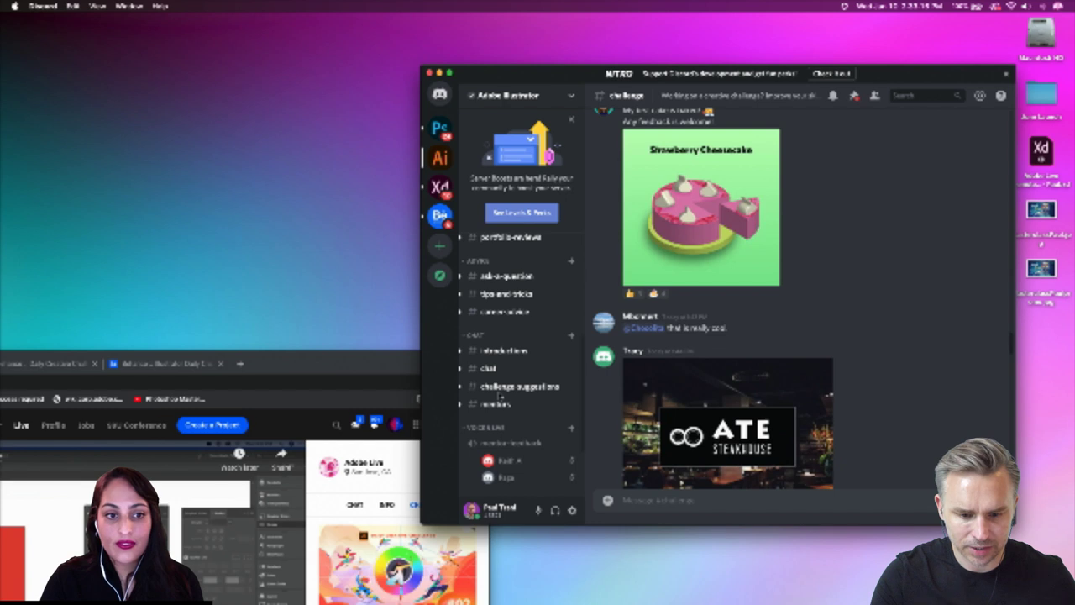
{"action": "scroll", "coordinate": [504, 370], "scroll_direction": "up", "scroll_amount": 7}
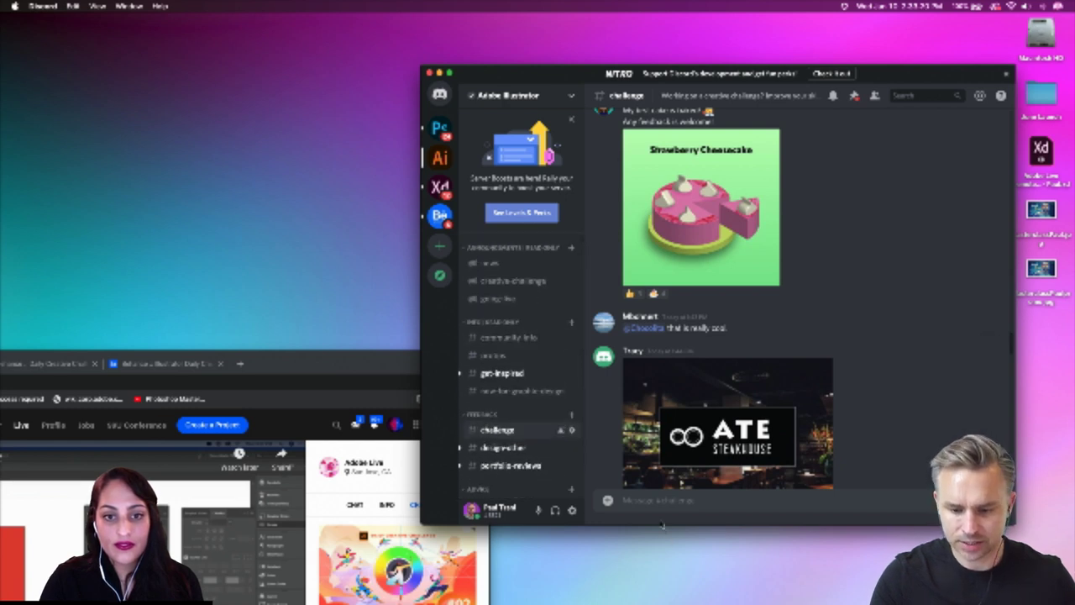
Step: Enlarge the Discord window to show the newest challenge posts, and minimize the Behance browser window
{"action": "left_click_drag", "start_coordinate": [662, 523], "coordinate": [670, 603]}
{"action": "scroll", "coordinate": [702, 406], "scroll_direction": "down", "scroll_amount": 10}
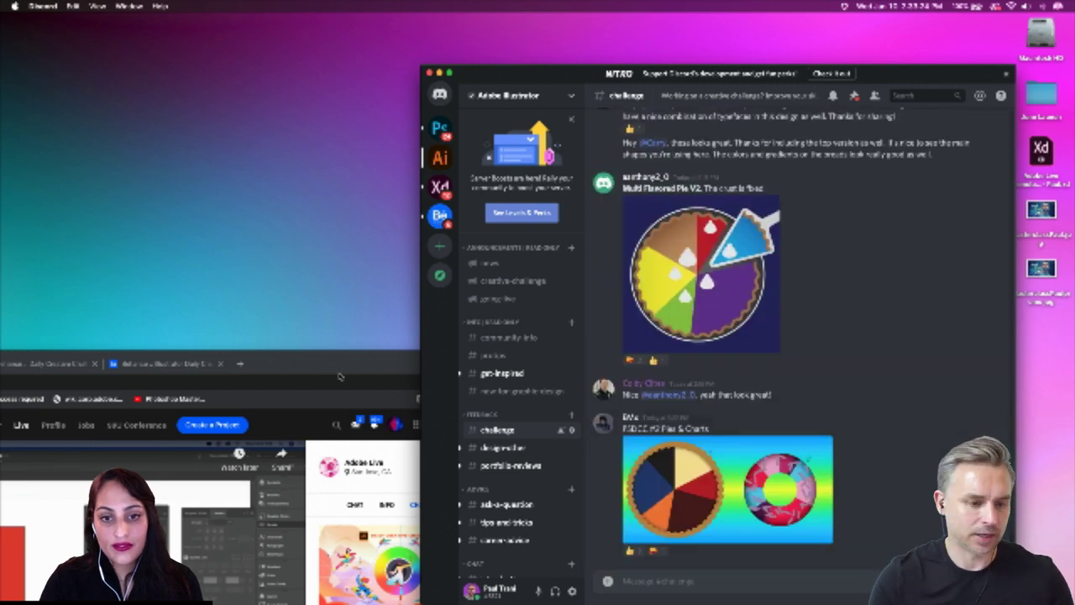
{"action": "left_click_drag", "start_coordinate": [294, 361], "coordinate": [779, 199]}
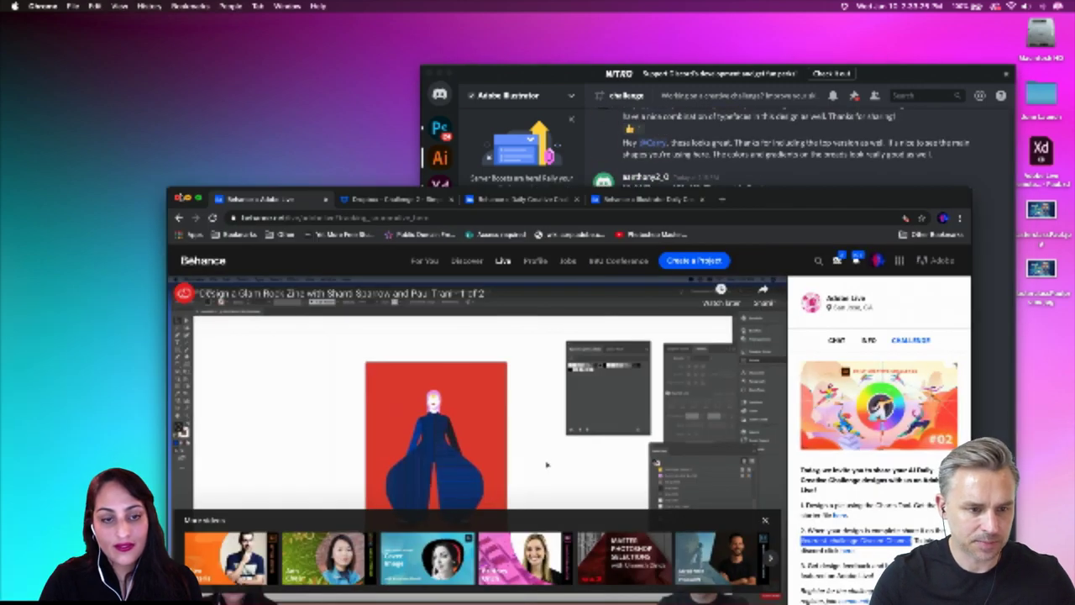
{"action": "left_click", "coordinate": [187, 198]}
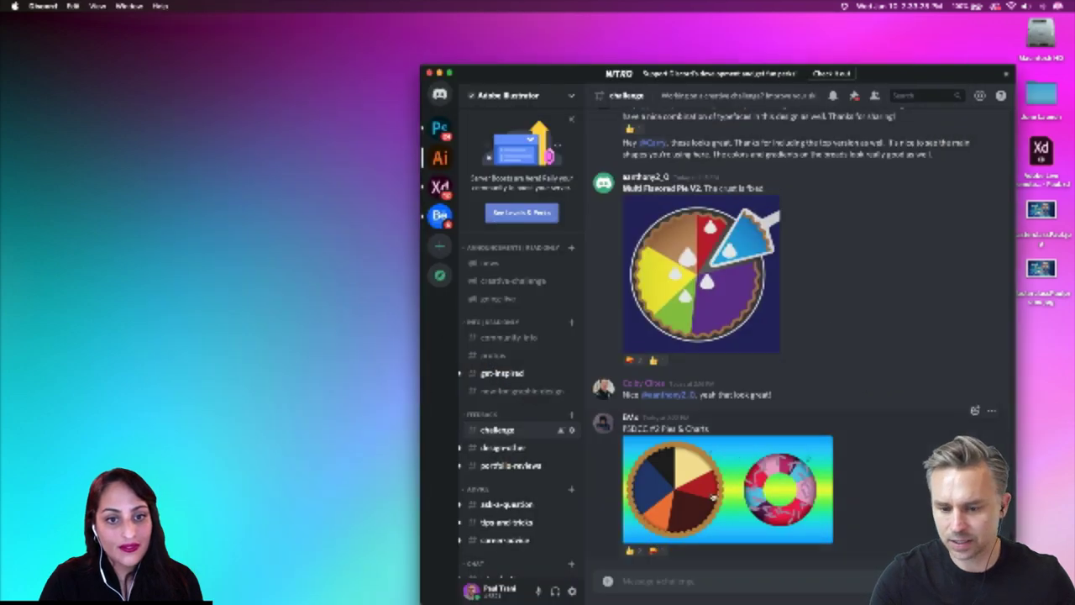
{"action": "left_click_drag", "start_coordinate": [546, 72], "coordinate": [383, 40]}
Step: View enlarged previews of the pie-and-donut challenge entry and the Multi Flavored Pie V2 entry, closing each one
{"action": "left_click", "coordinate": [544, 469]}
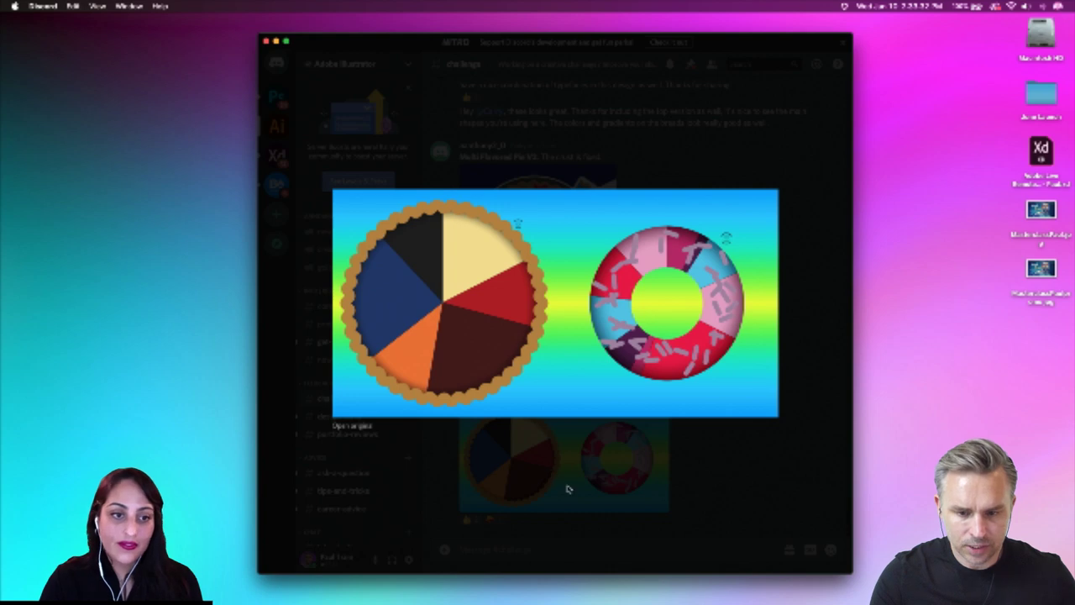
{"action": "left_click", "coordinate": [568, 489]}
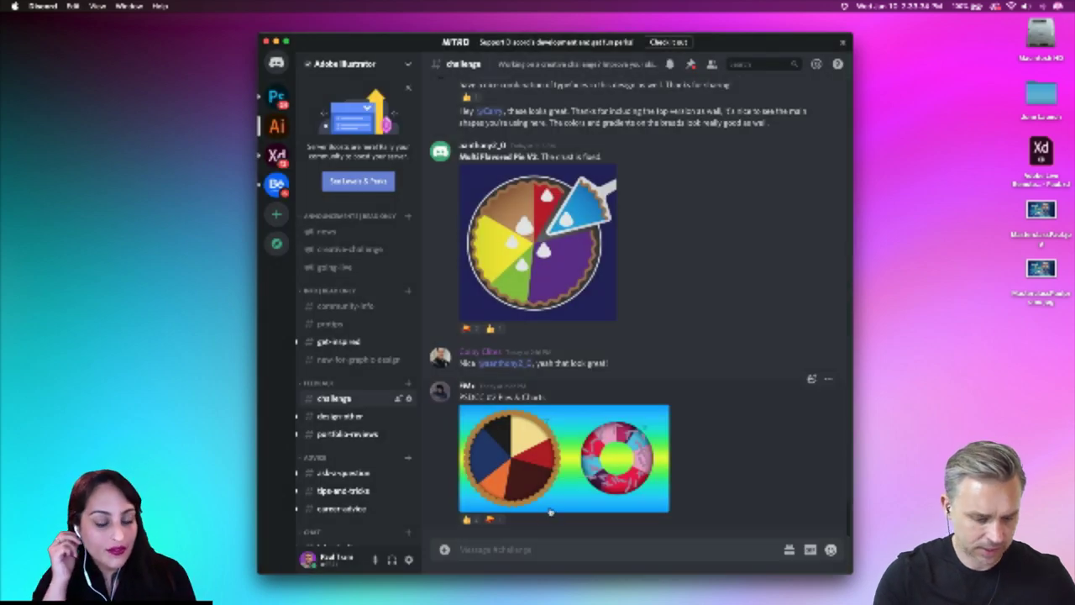
{"action": "scroll", "coordinate": [550, 504], "scroll_direction": "up", "scroll_amount": 3}
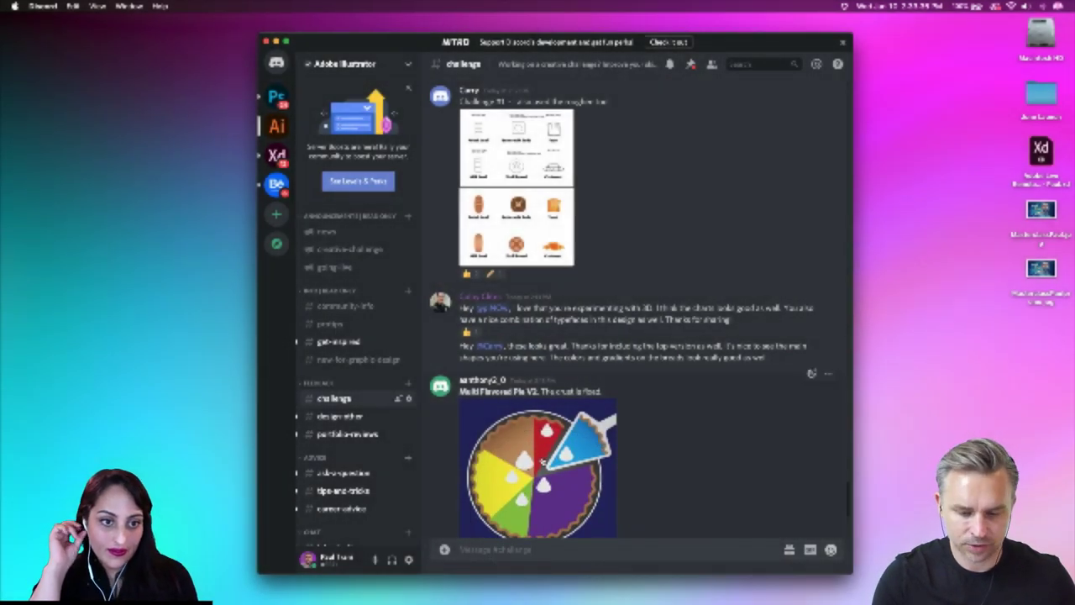
{"action": "left_click", "coordinate": [544, 461]}
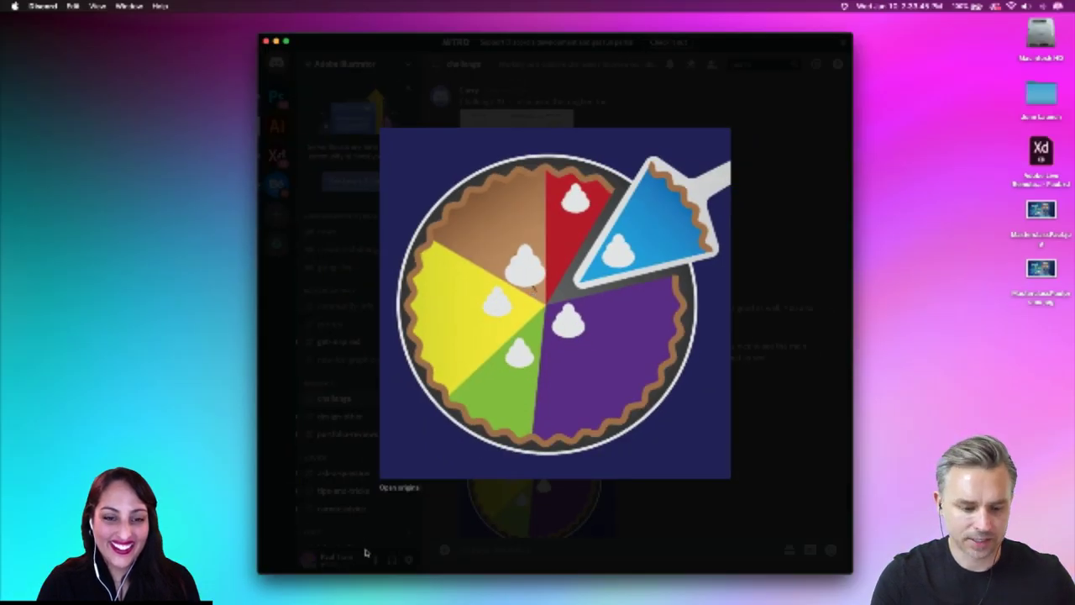
{"action": "left_click", "coordinate": [367, 554]}
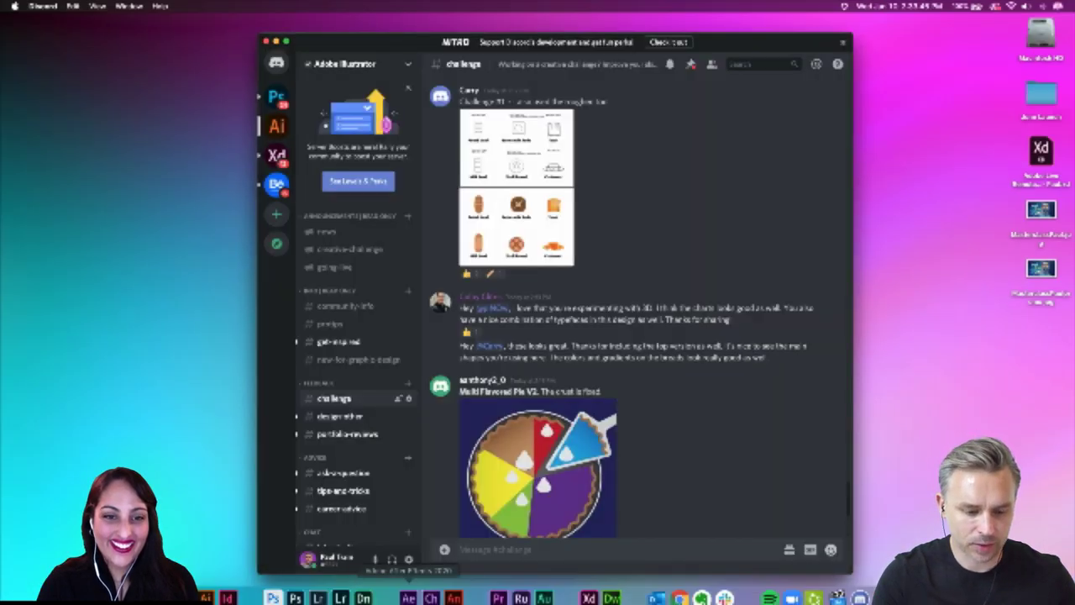
Step: Switch back to the Behance browser window, clear the text highlight, and show the Daily Creative Challenge schedule page
{"action": "left_click", "coordinate": [678, 598]}
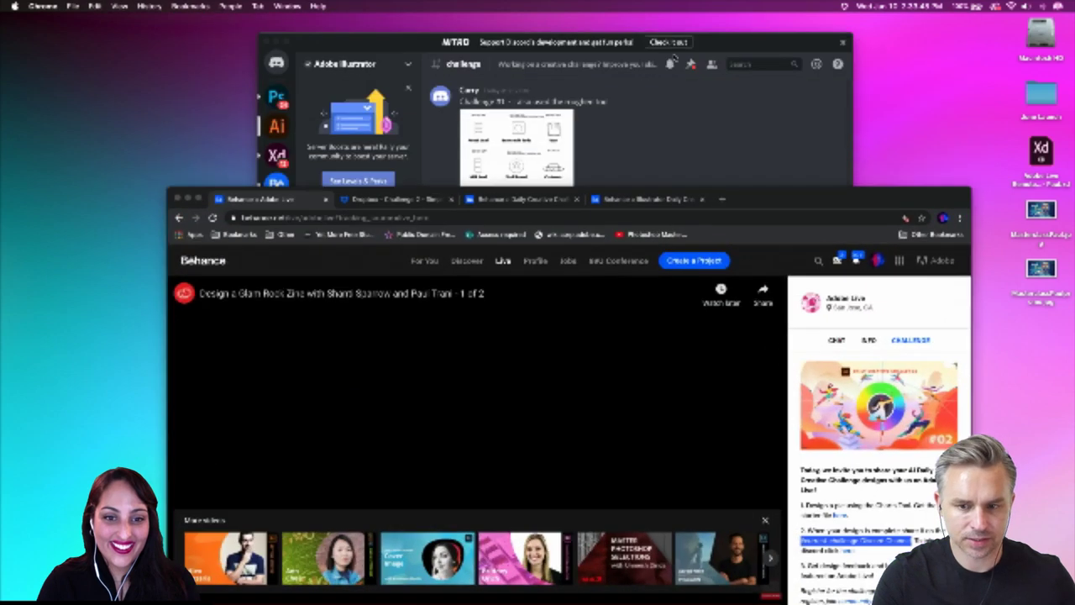
{"action": "left_click_drag", "start_coordinate": [798, 203], "coordinate": [328, 42]}
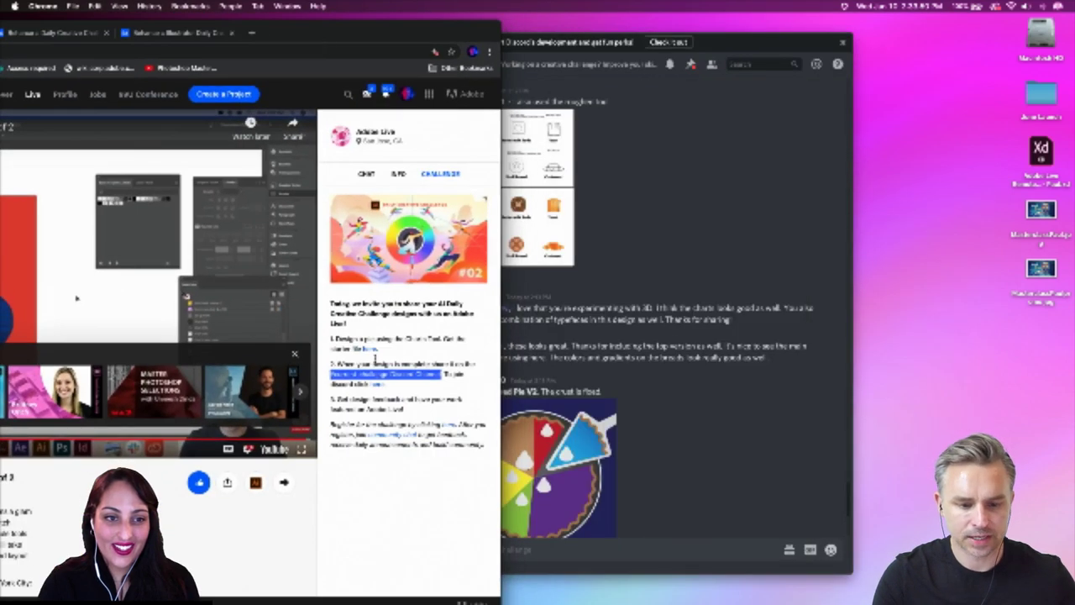
{"action": "left_click", "coordinate": [342, 325]}
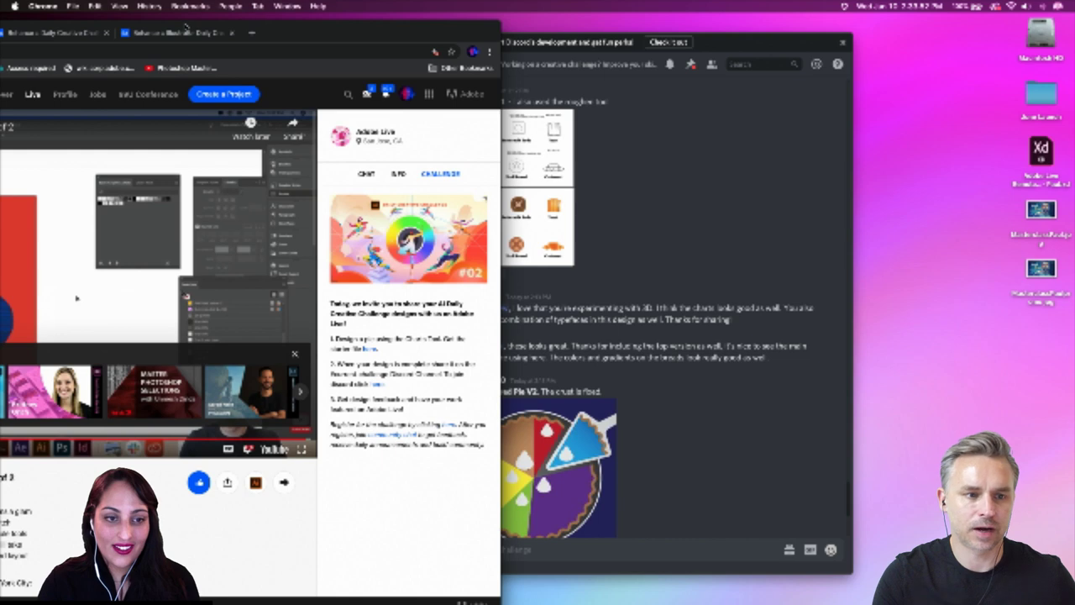
{"action": "left_click_drag", "start_coordinate": [300, 39], "coordinate": [607, 47]}
{"action": "left_click", "coordinate": [443, 42]}
{"action": "left_click", "coordinate": [369, 43]}
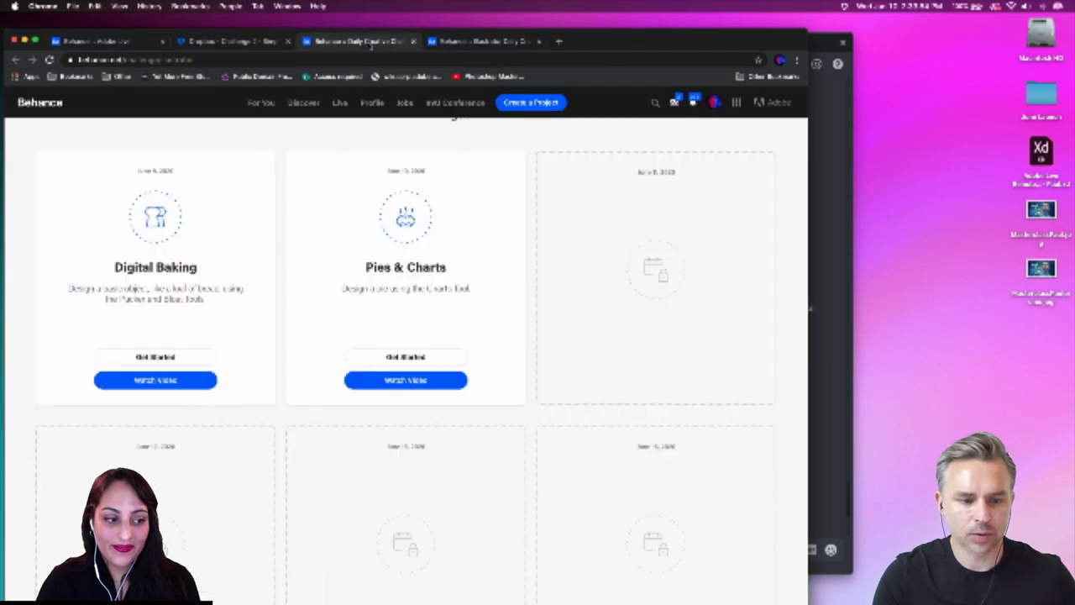
Step: Open the Illustrator Daily Creative Challenge - Pies & Charts video, dismiss its suggestions, and preview the blue pie shape section
{"action": "left_click", "coordinate": [450, 38]}
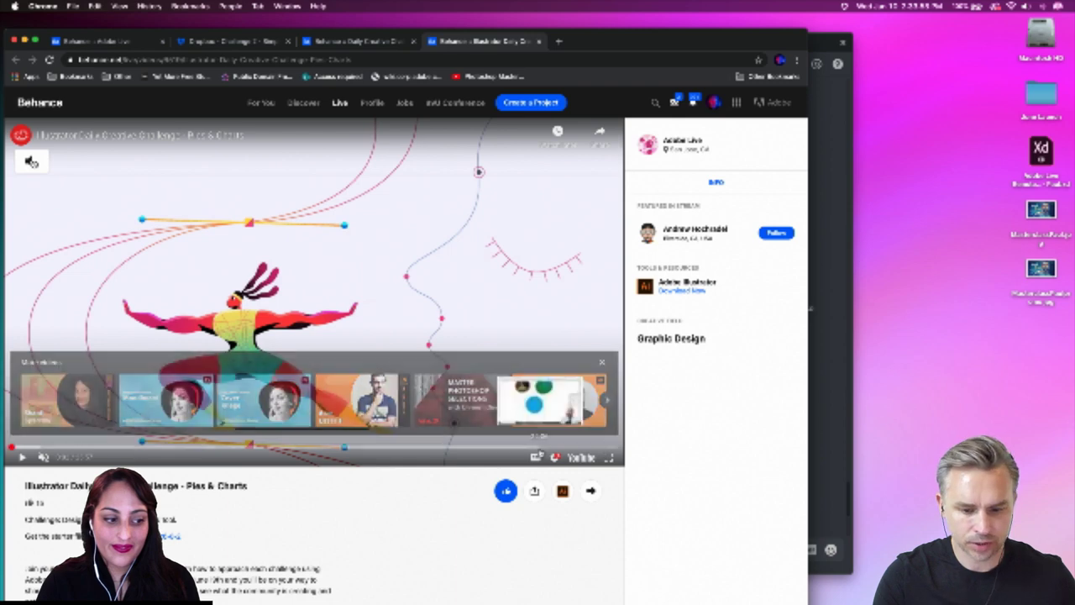
{"action": "left_click", "coordinate": [602, 362]}
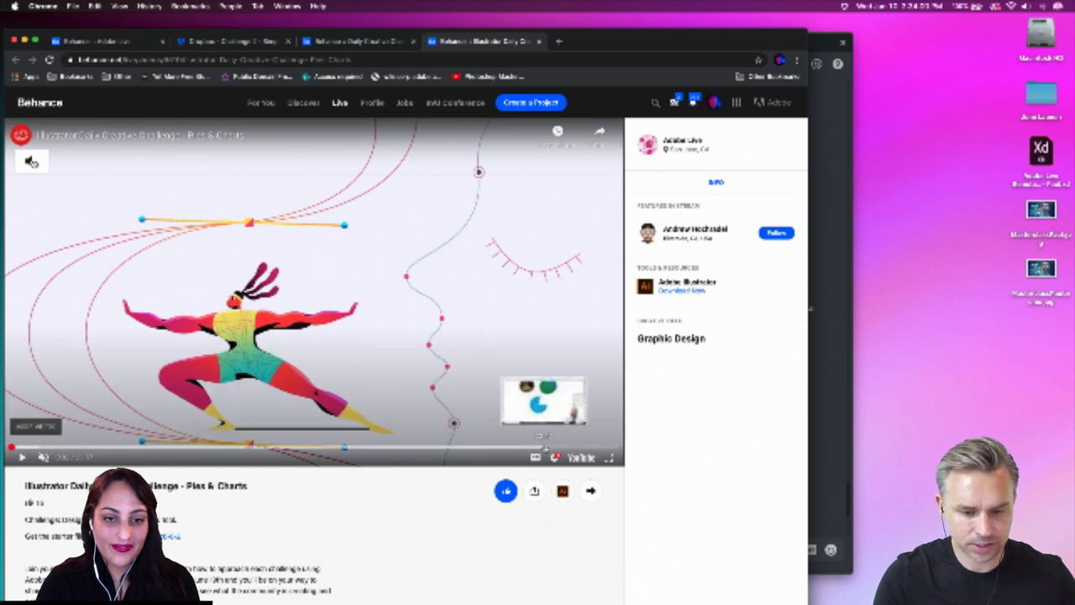
{"action": "left_click", "coordinate": [544, 447]}
{"action": "left_click_drag", "start_coordinate": [545, 449], "coordinate": [546, 450]}
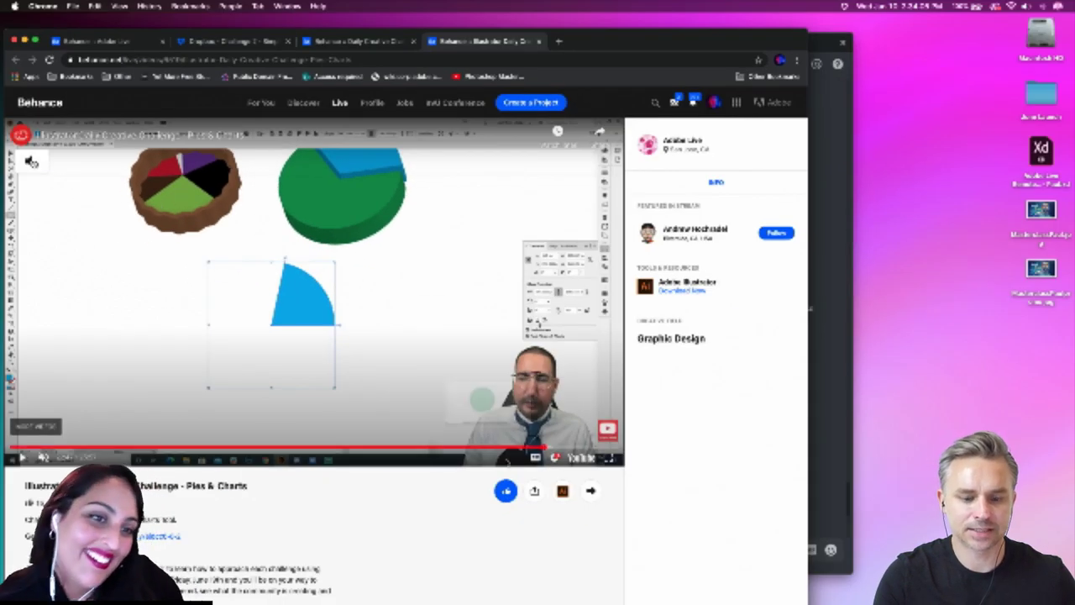
{"action": "left_click", "coordinate": [515, 447]}
{"action": "left_click", "coordinate": [538, 449]}
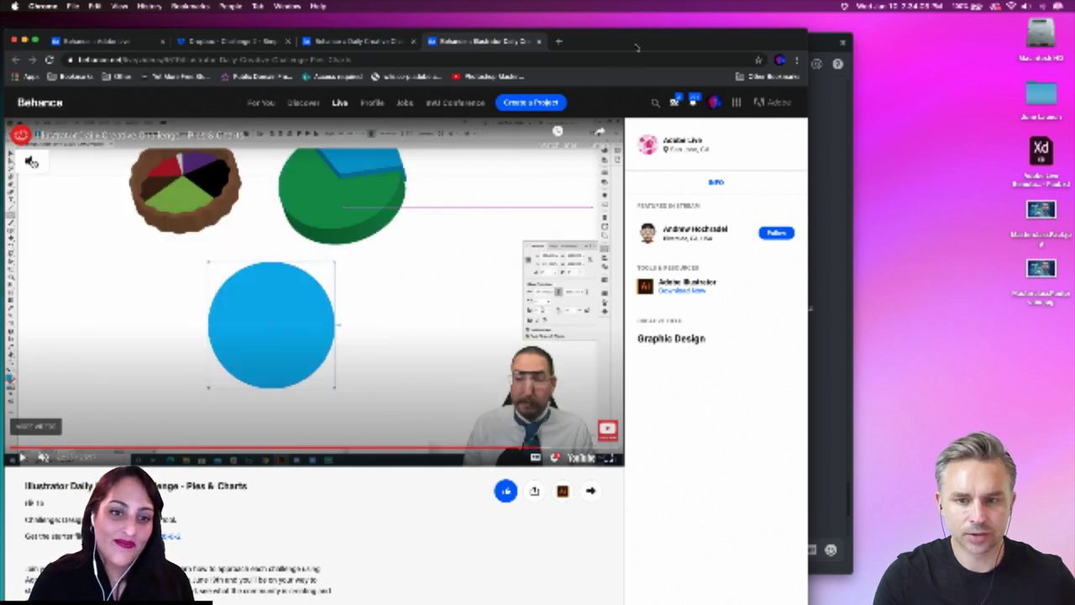
Step: Reposition the video window and jump back through the recording to the section on making the pie crust edge
{"action": "left_click_drag", "start_coordinate": [636, 45], "coordinate": [609, 95]}
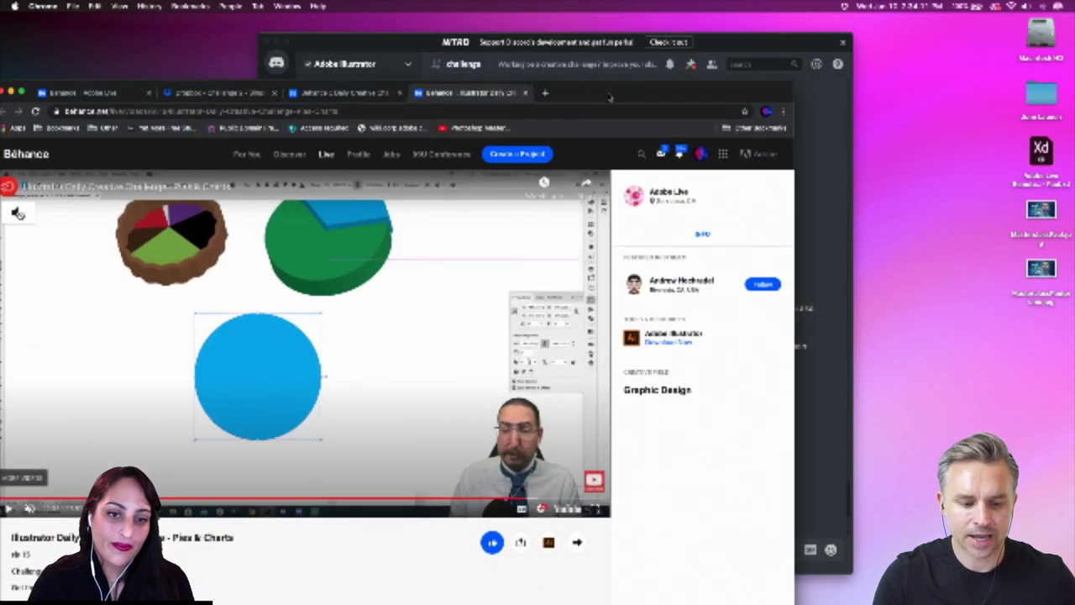
{"action": "left_click", "coordinate": [313, 503]}
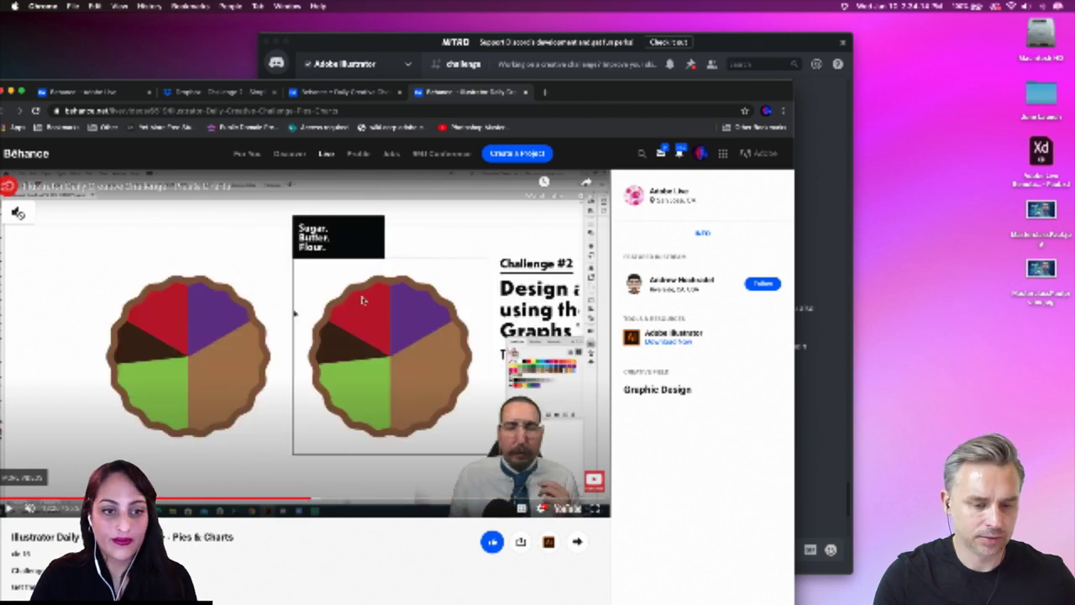
{"action": "left_click_drag", "start_coordinate": [583, 92], "coordinate": [666, 51]}
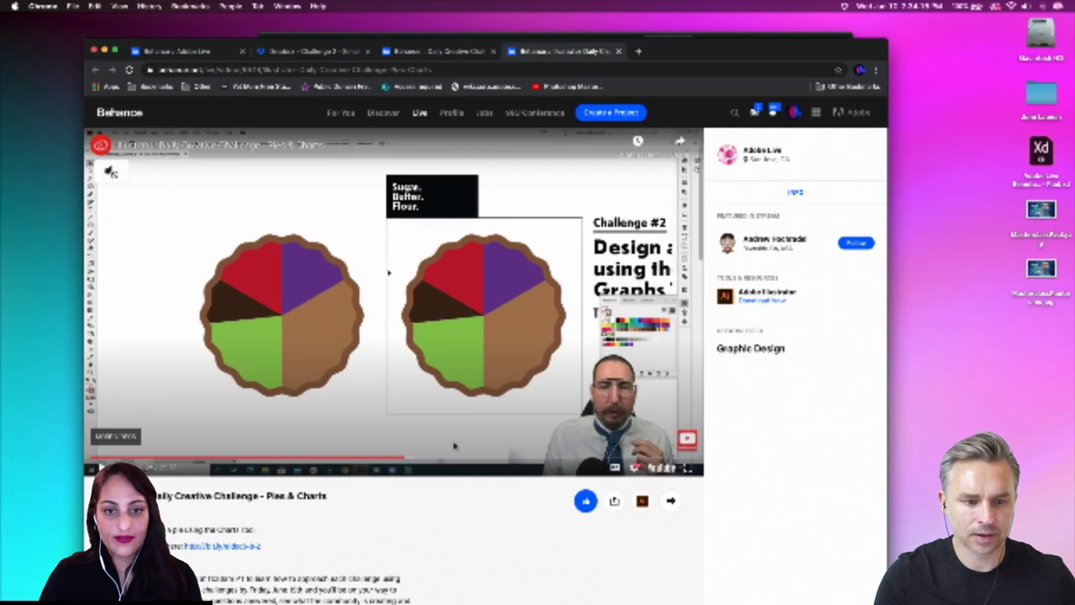
{"action": "left_click", "coordinate": [388, 458]}
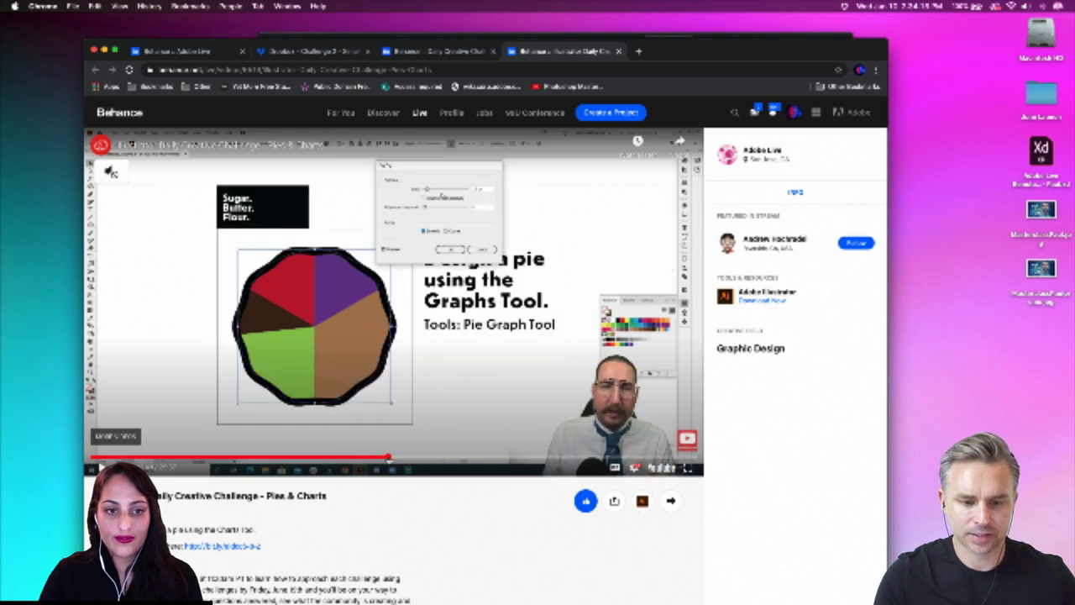
Step: Move the video window aside and return to Discord to view the Multi Flavored Pie V2 entry enlarged
{"action": "left_click_drag", "start_coordinate": [689, 55], "coordinate": [312, 400]}
{"action": "left_click", "coordinate": [644, 393]}
{"action": "left_click", "coordinate": [546, 451]}
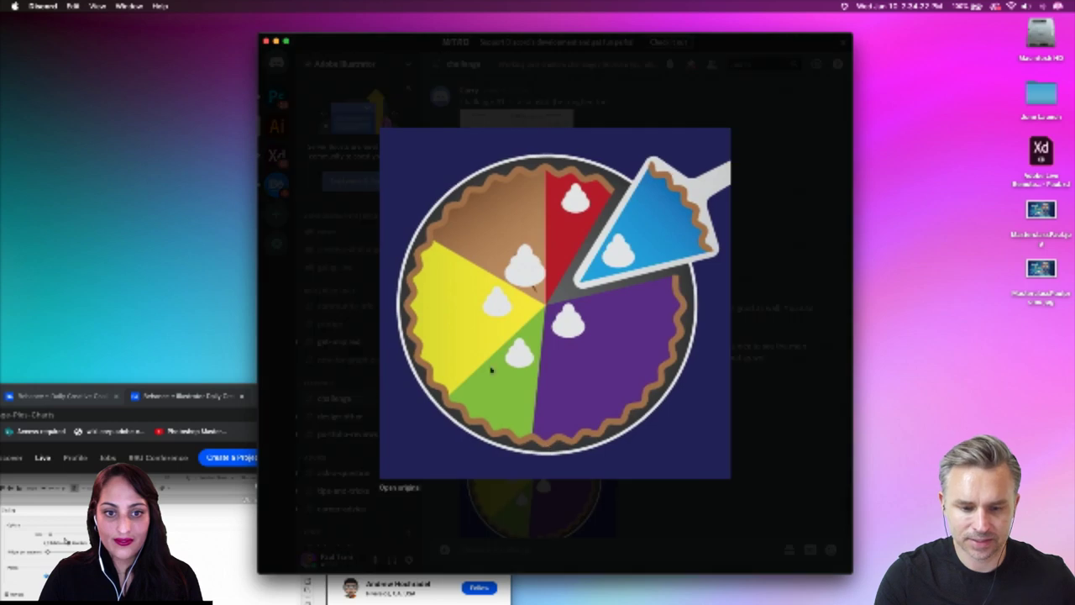
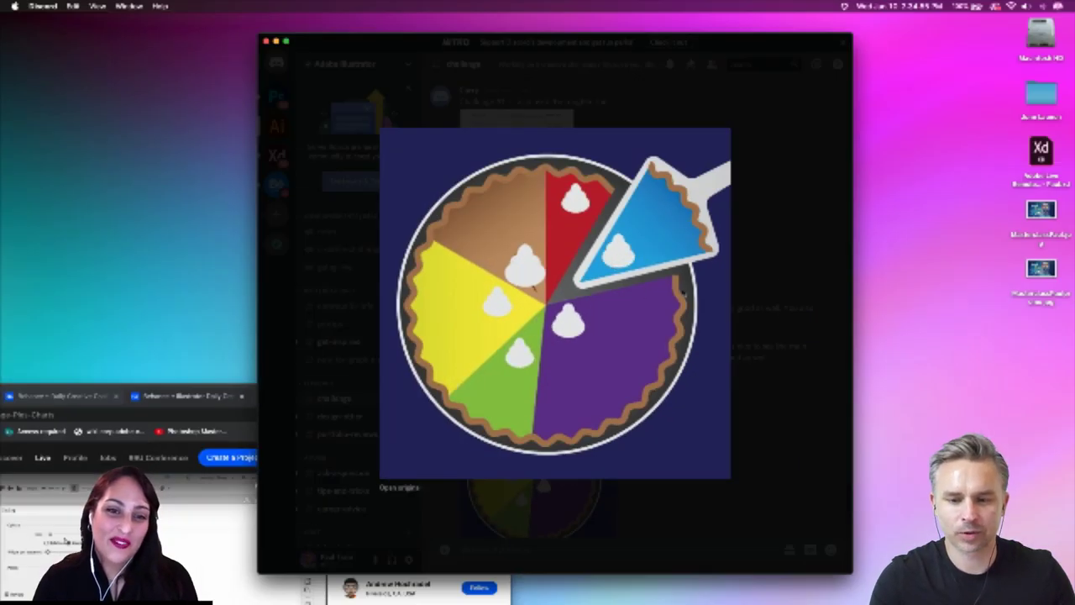
Step: Close the Multi Flavored Pie V2 preview and enlarge the newest pie-and-donut entry in the challenge channel
{"action": "left_click", "coordinate": [999, 292]}
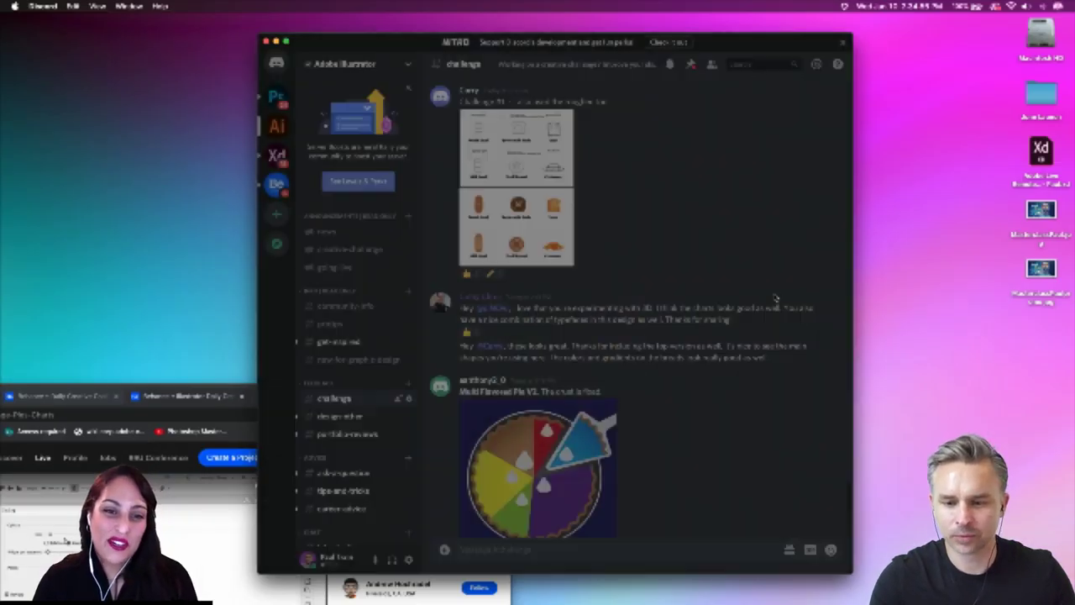
{"action": "scroll", "coordinate": [513, 436], "scroll_direction": "up", "scroll_amount": 3}
{"action": "scroll", "coordinate": [532, 372], "scroll_direction": "down", "scroll_amount": 5}
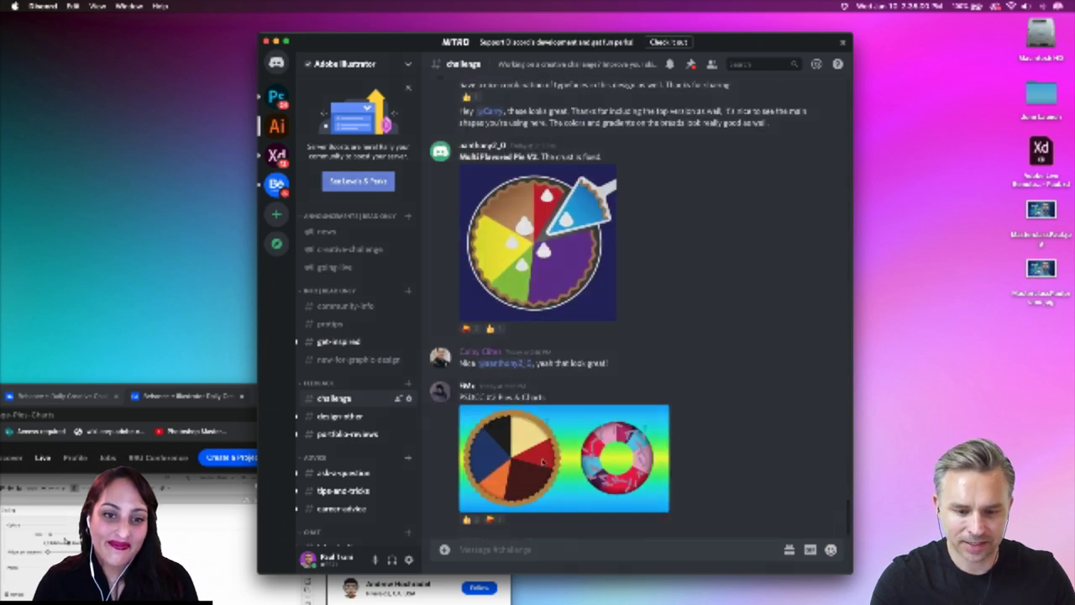
{"action": "left_click", "coordinate": [544, 463]}
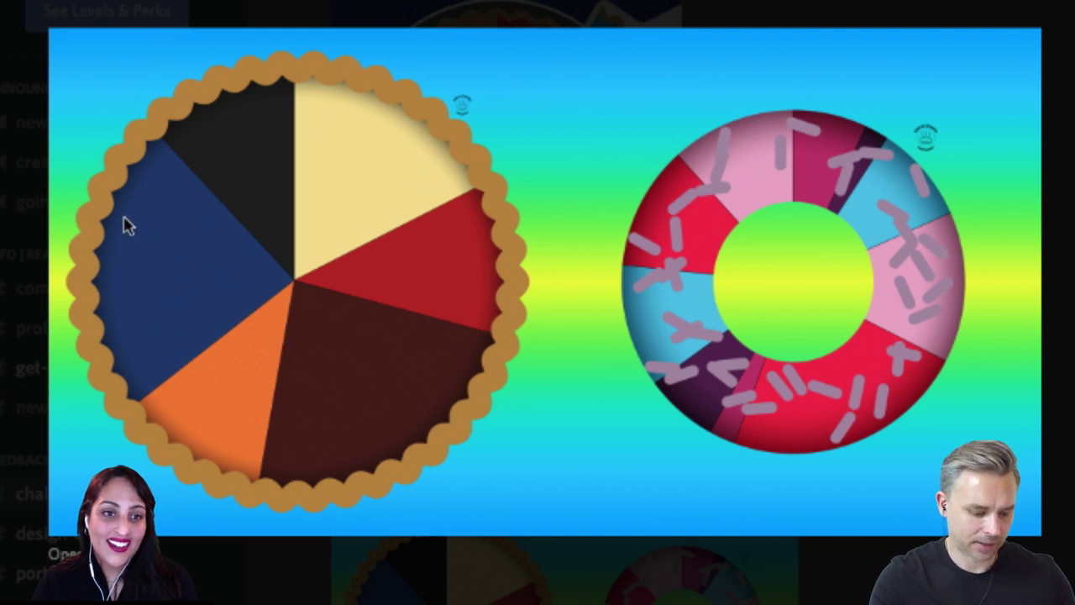
Step: Spotlight the pie crust and the sprinkled donut in the enlarged pie-and-donut entry, and close the preview
{"action": "key", "text": "F1"}
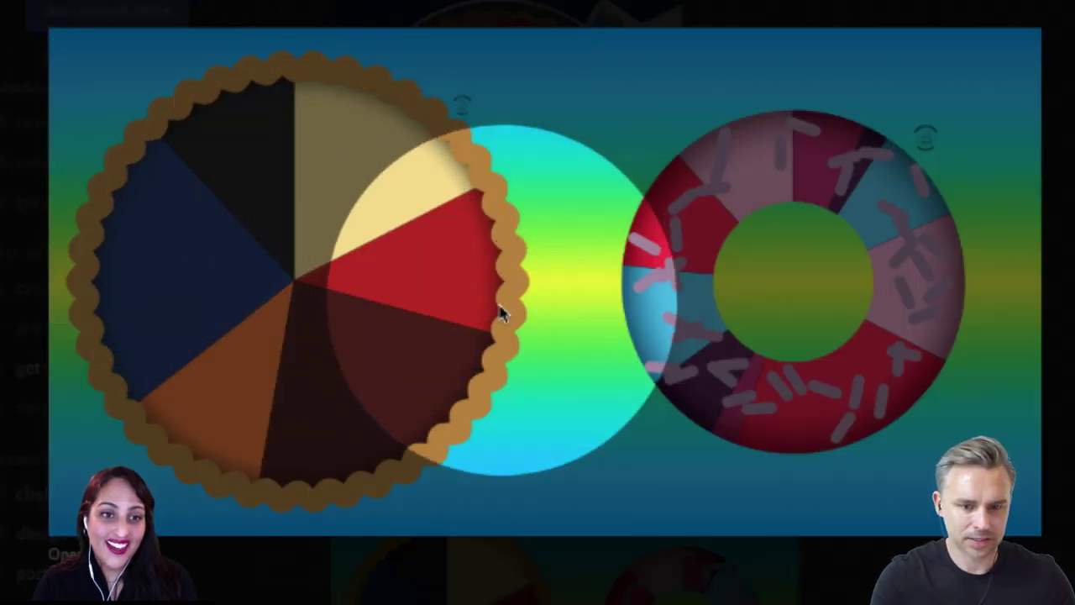
{"action": "key", "text": "F1"}
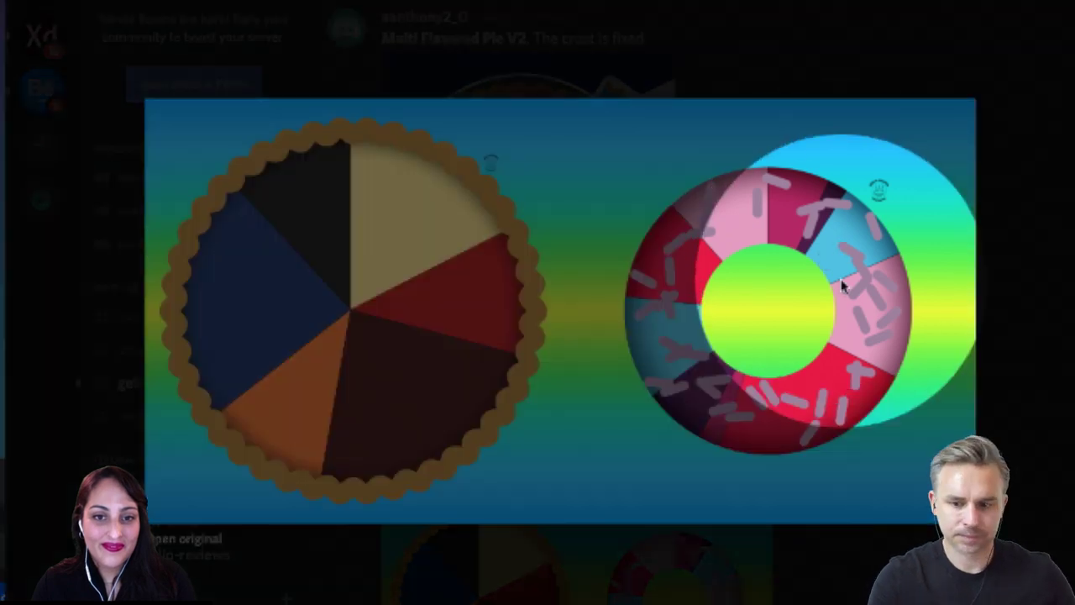
{"action": "left_click", "coordinate": [569, 123]}
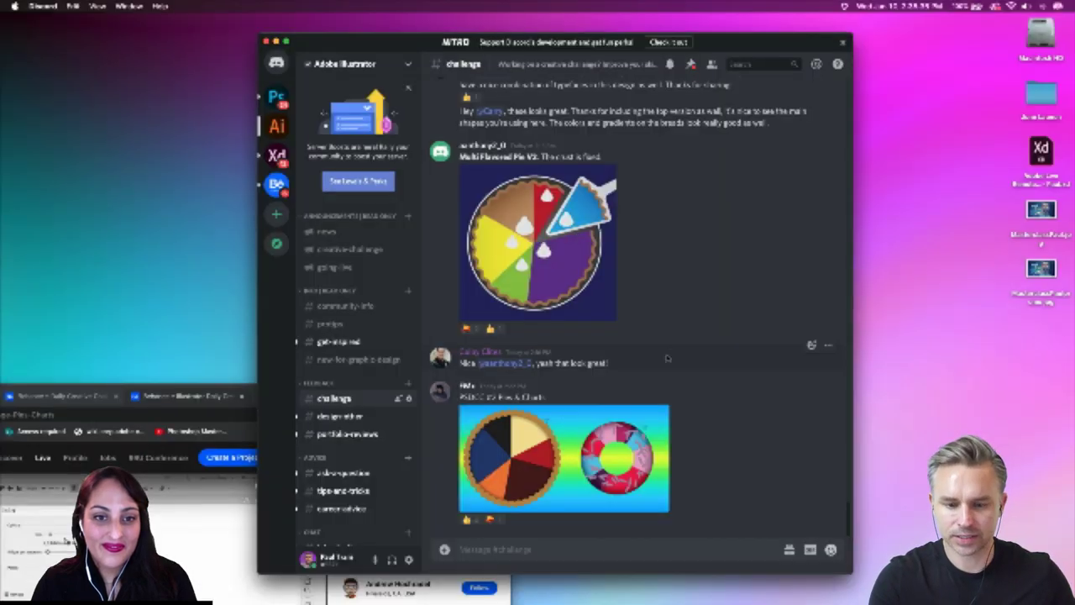
Step: Find the earlier Blueberry and Plum Pie entry in the challenge channel, view it enlarged, and close it
{"action": "scroll", "coordinate": [499, 239], "scroll_direction": "up", "scroll_amount": 8}
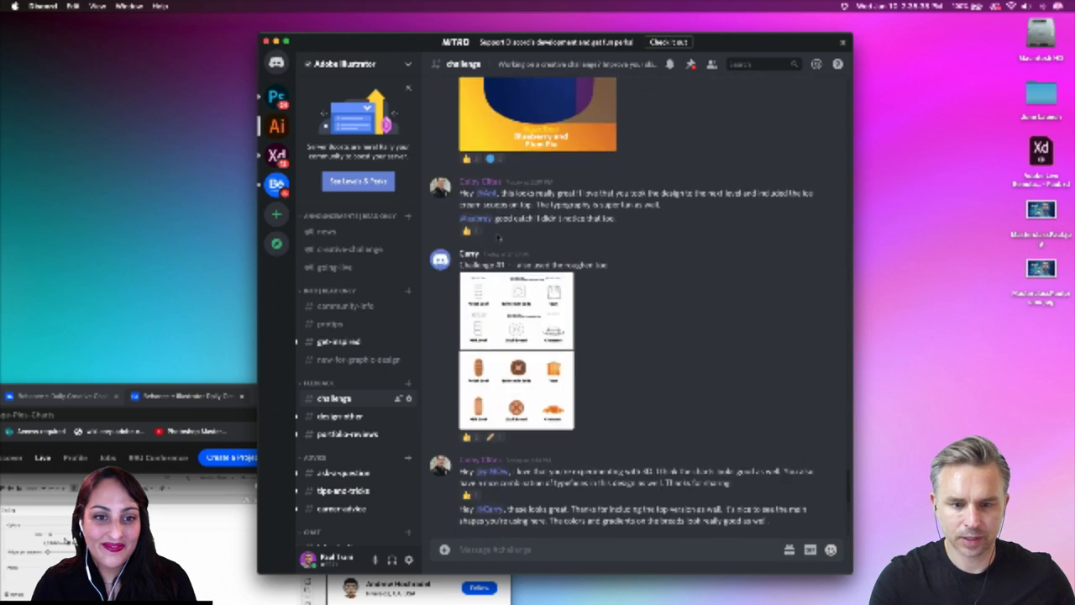
{"action": "scroll", "coordinate": [498, 238], "scroll_direction": "up", "scroll_amount": 5}
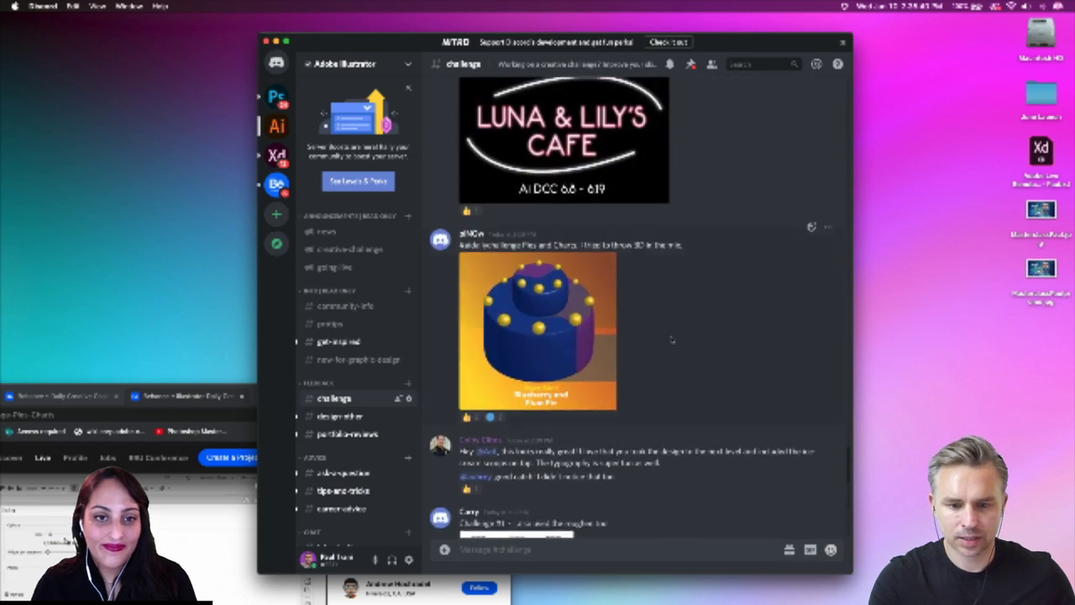
{"action": "left_click", "coordinate": [525, 341]}
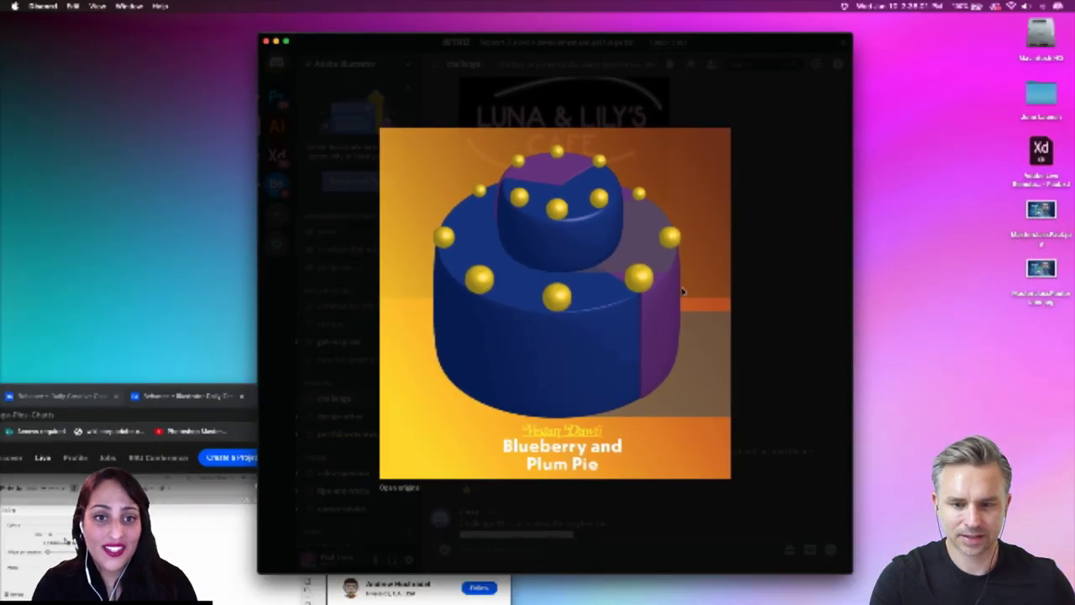
{"action": "left_click", "coordinate": [768, 307]}
Step: Find the original Multi Flavored Pie entry further back in the challenge channel, view it enlarged, and close it
{"action": "scroll", "coordinate": [527, 322], "scroll_direction": "up", "scroll_amount": 5}
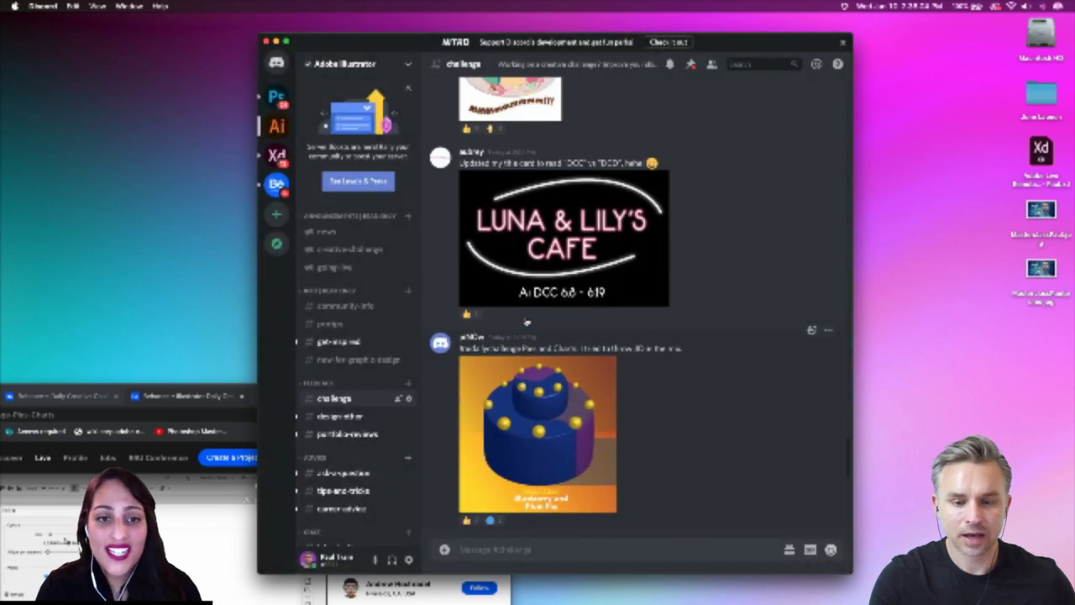
{"action": "scroll", "coordinate": [529, 319], "scroll_direction": "up", "scroll_amount": 8}
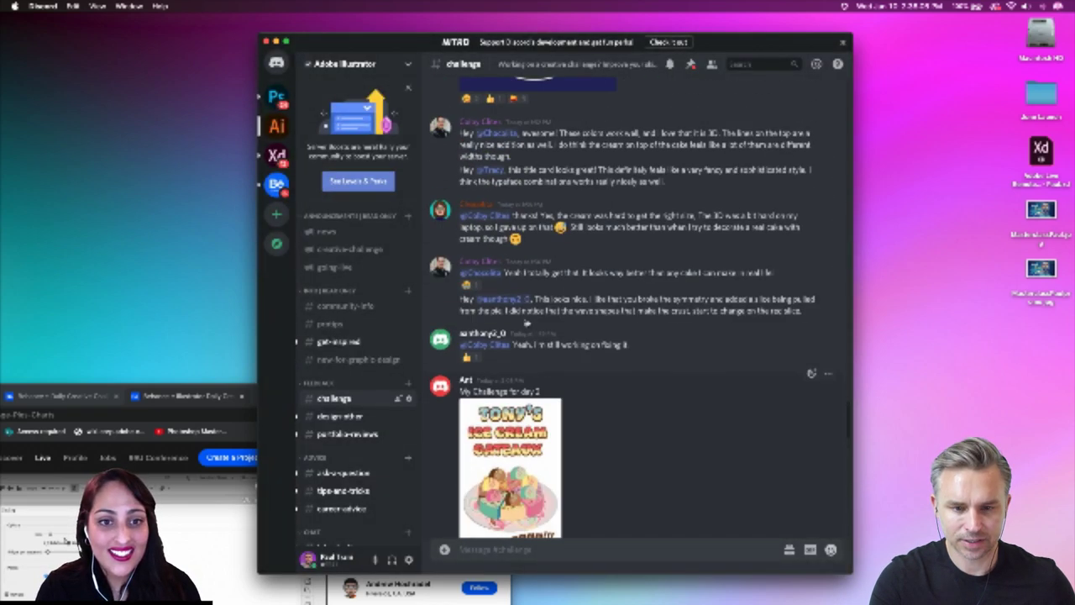
{"action": "scroll", "coordinate": [533, 266], "scroll_direction": "up", "scroll_amount": 2}
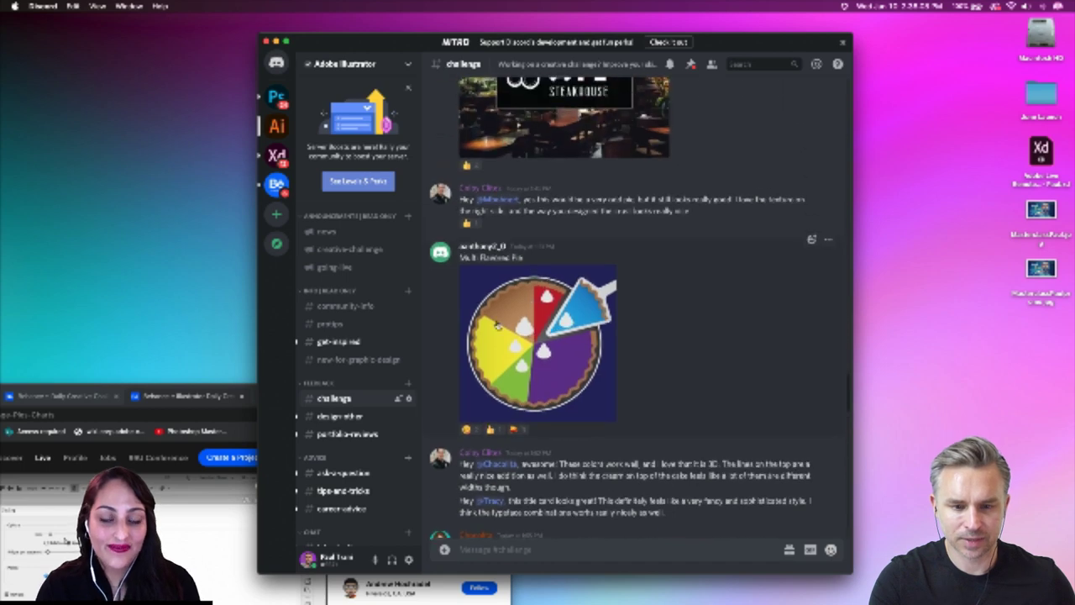
{"action": "left_click", "coordinate": [531, 357]}
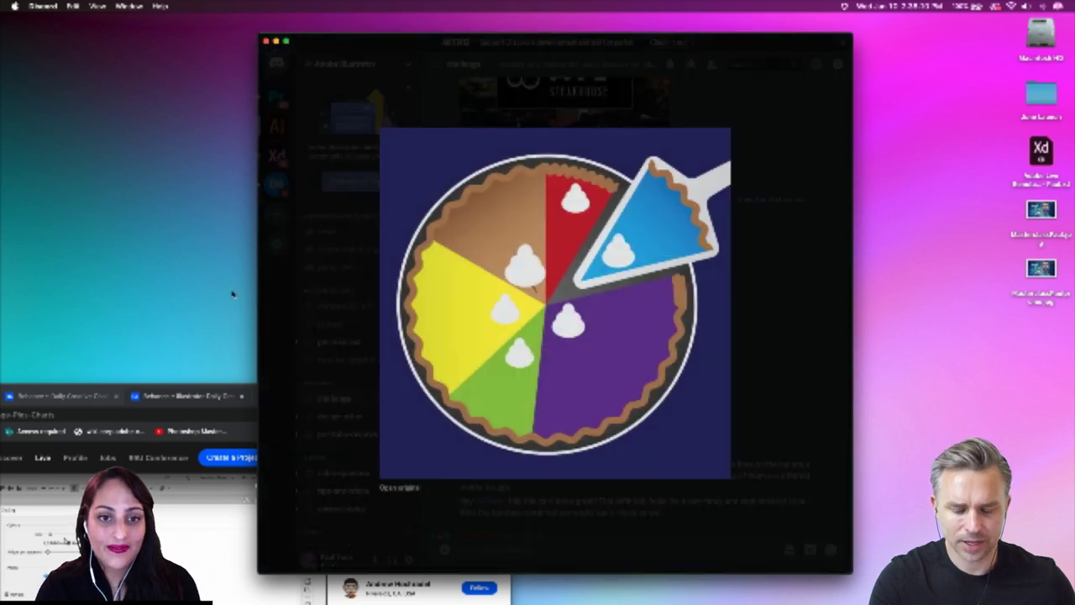
{"action": "left_click", "coordinate": [754, 331]}
Step: View the Strawberry Cheesecake entry enlarged, spotlight the cream dollops on the cake, and close the preview
{"action": "scroll", "coordinate": [518, 275], "scroll_direction": "up", "scroll_amount": 5}
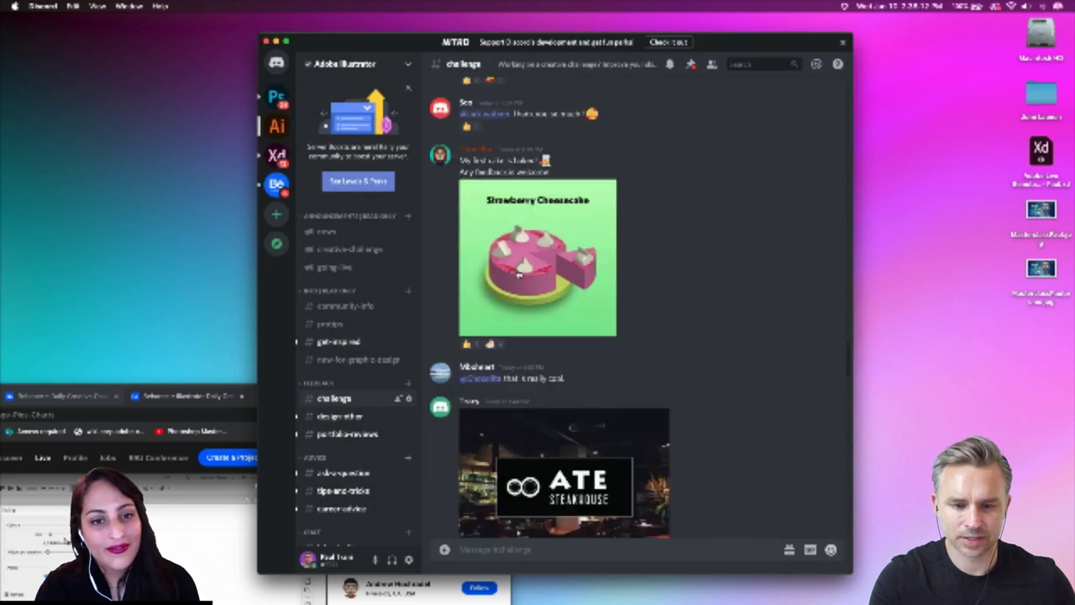
{"action": "left_click", "coordinate": [520, 250]}
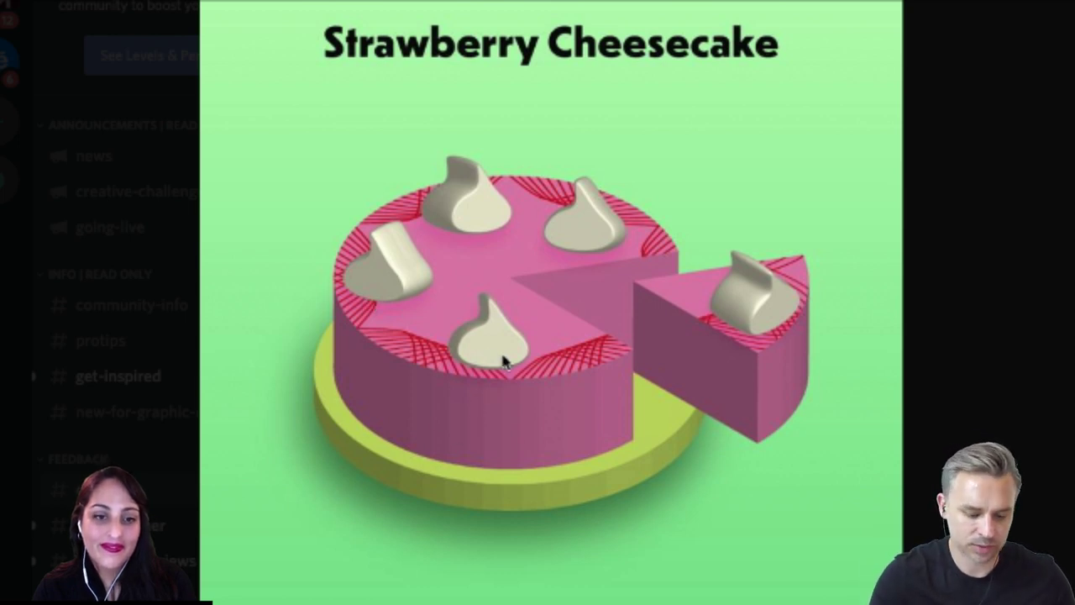
{"action": "key", "text": "F1"}
{"action": "key", "text": "F1"}
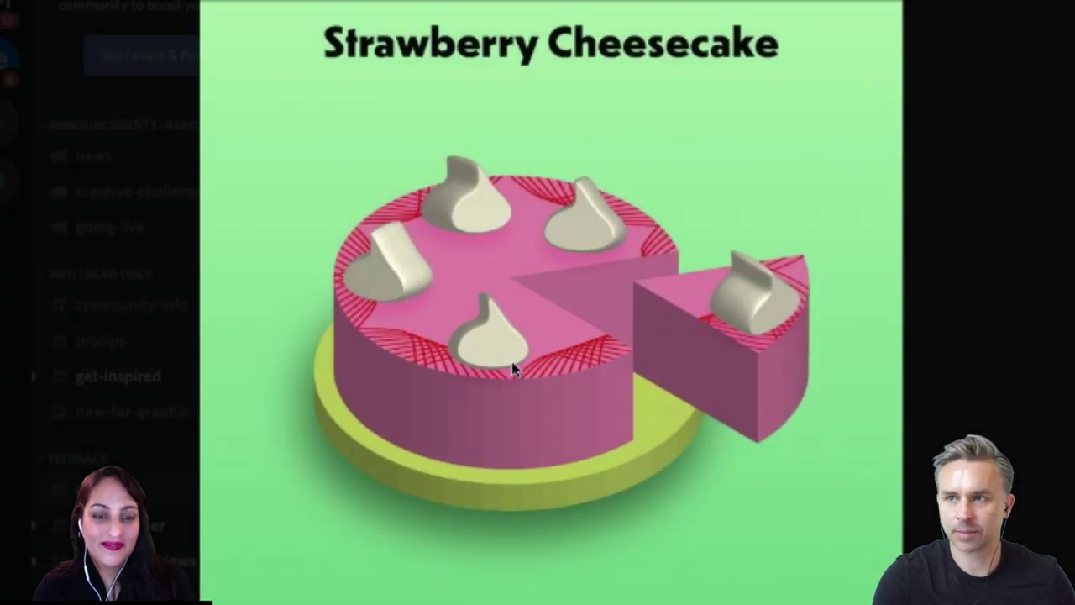
{"action": "key", "text": "F1"}
{"action": "key", "text": "F1"}
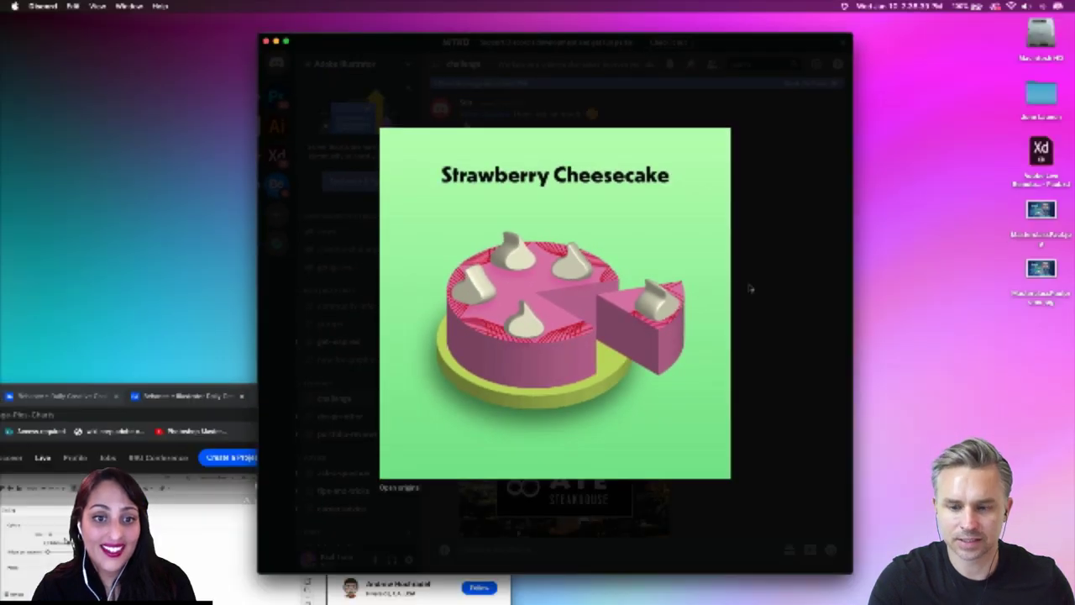
{"action": "left_click", "coordinate": [750, 288]}
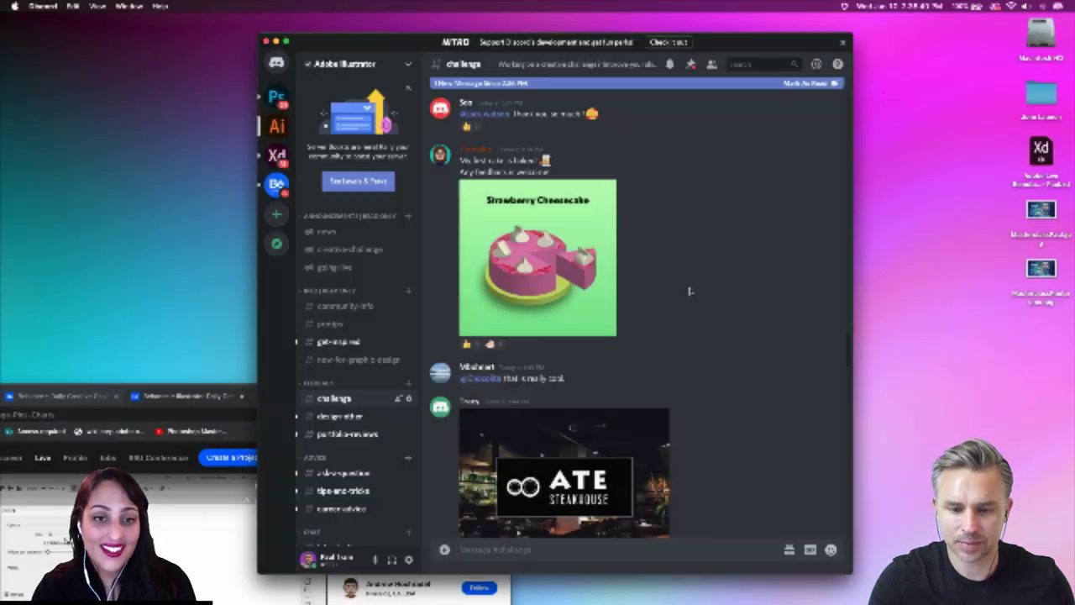
Step: View the multi-slice pie entry with the wood-textured section enlarged, and close its preview
{"action": "scroll", "coordinate": [750, 288], "scroll_direction": "up", "scroll_amount": 10}
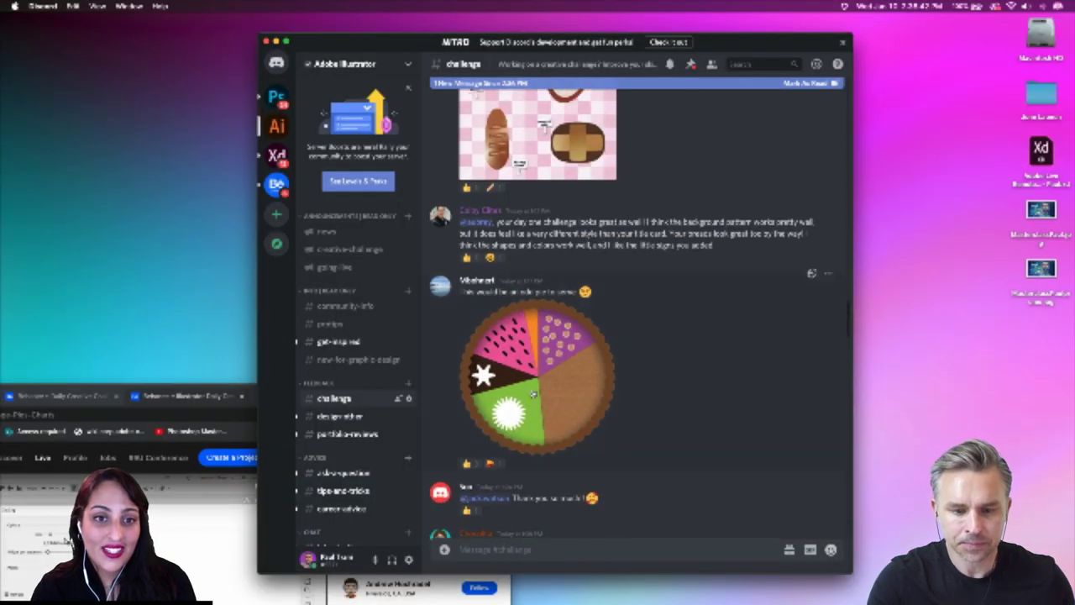
{"action": "left_click", "coordinate": [536, 387]}
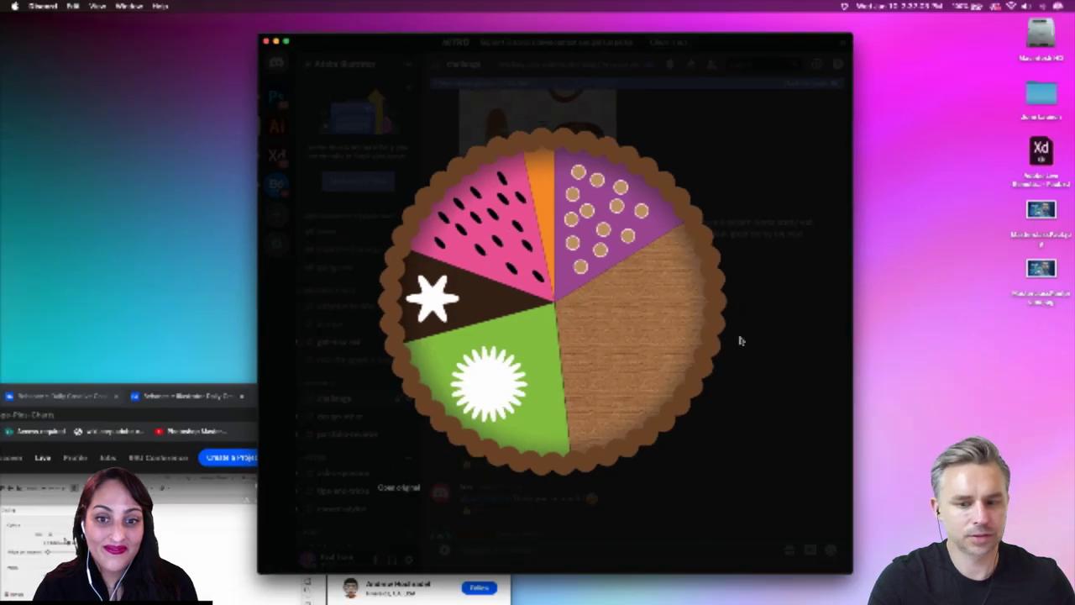
{"action": "left_click", "coordinate": [930, 420]}
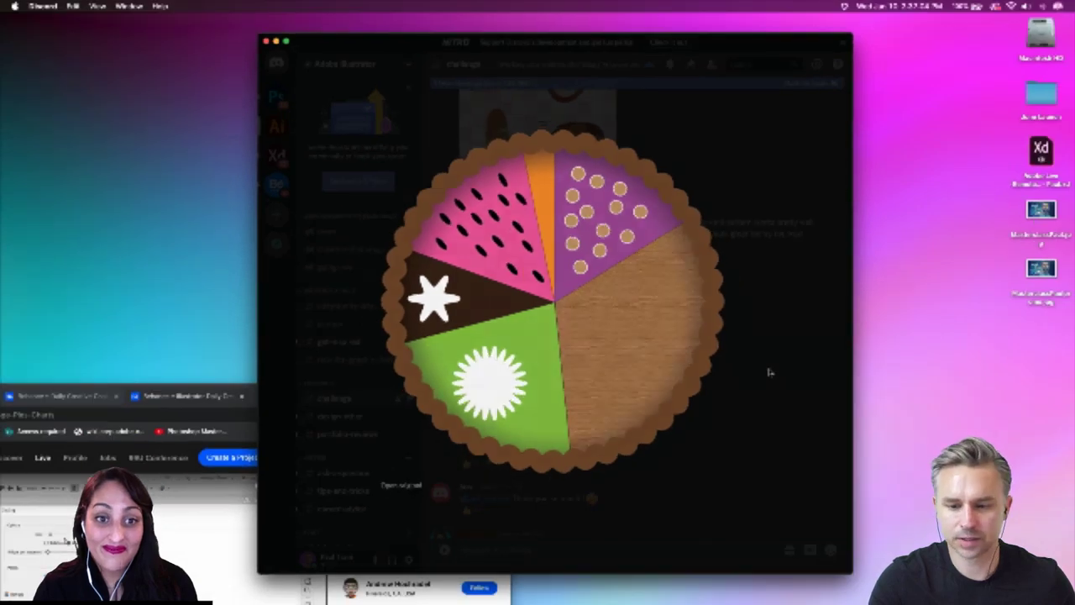
Step: Browse back through the bread entries and view the first Digital Baking post with Polish Loaf and Skull Bread enlarged
{"action": "scroll", "coordinate": [657, 331], "scroll_direction": "up", "scroll_amount": 15}
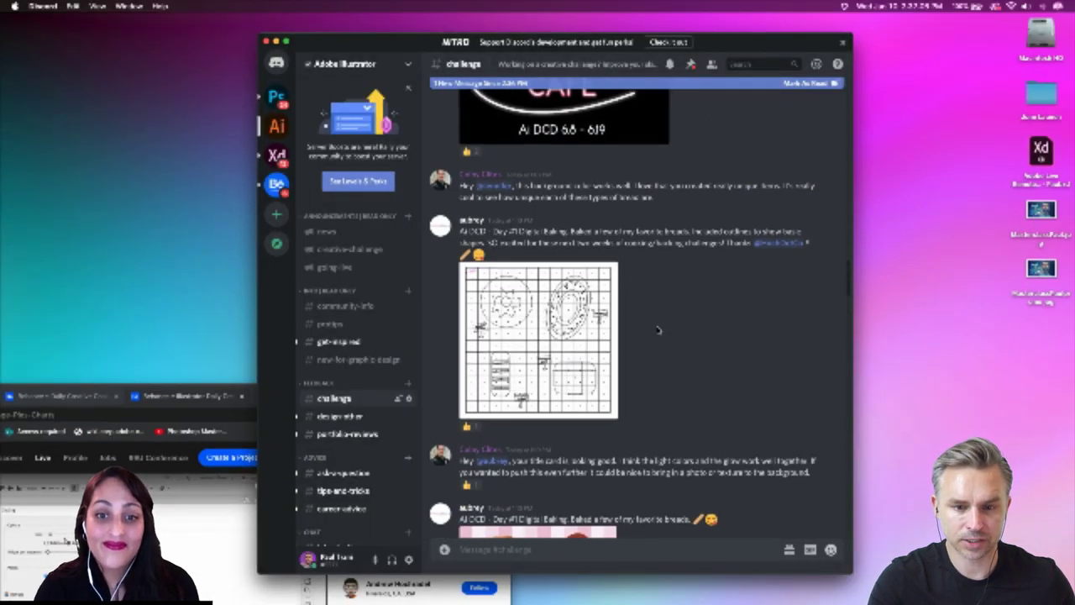
{"action": "scroll", "coordinate": [664, 327], "scroll_direction": "down", "scroll_amount": 4}
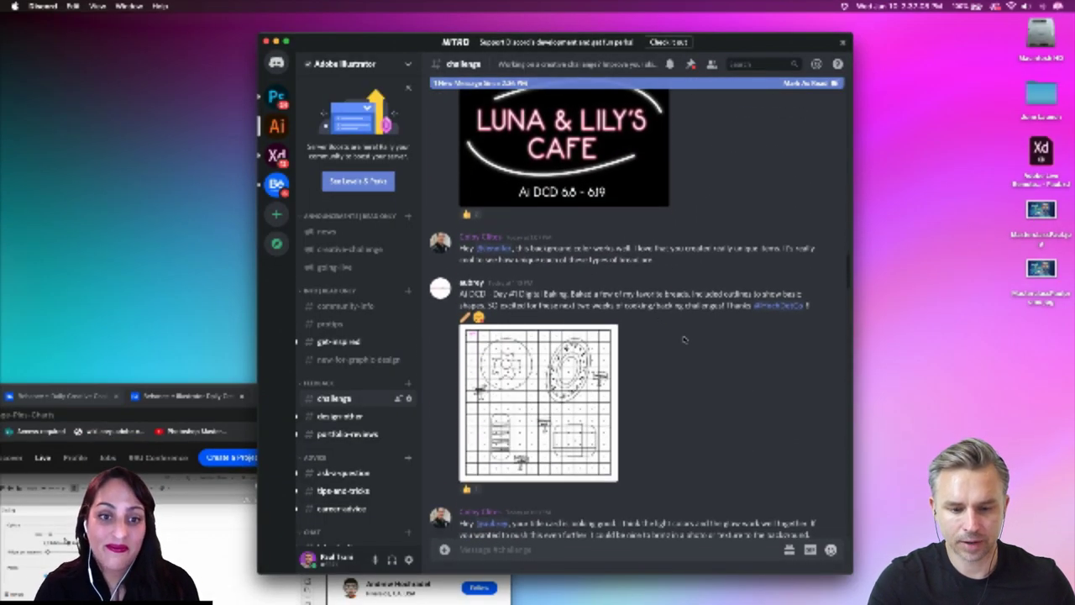
{"action": "scroll", "coordinate": [692, 344], "scroll_direction": "up", "scroll_amount": 12}
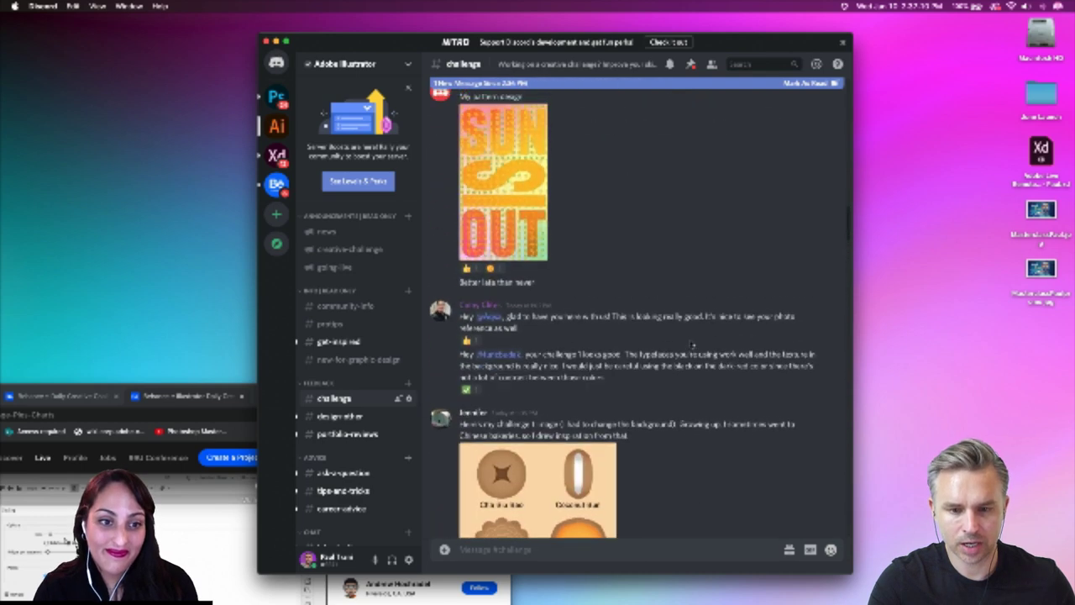
{"action": "scroll", "coordinate": [692, 344], "scroll_direction": "up", "scroll_amount": 12}
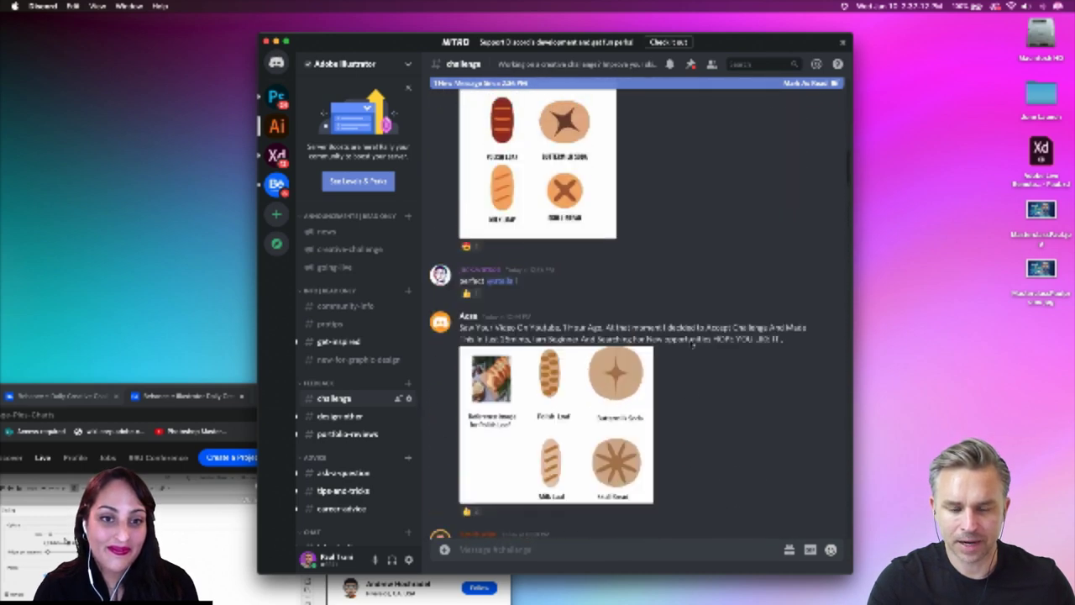
{"action": "scroll", "coordinate": [692, 344], "scroll_direction": "up", "scroll_amount": 10}
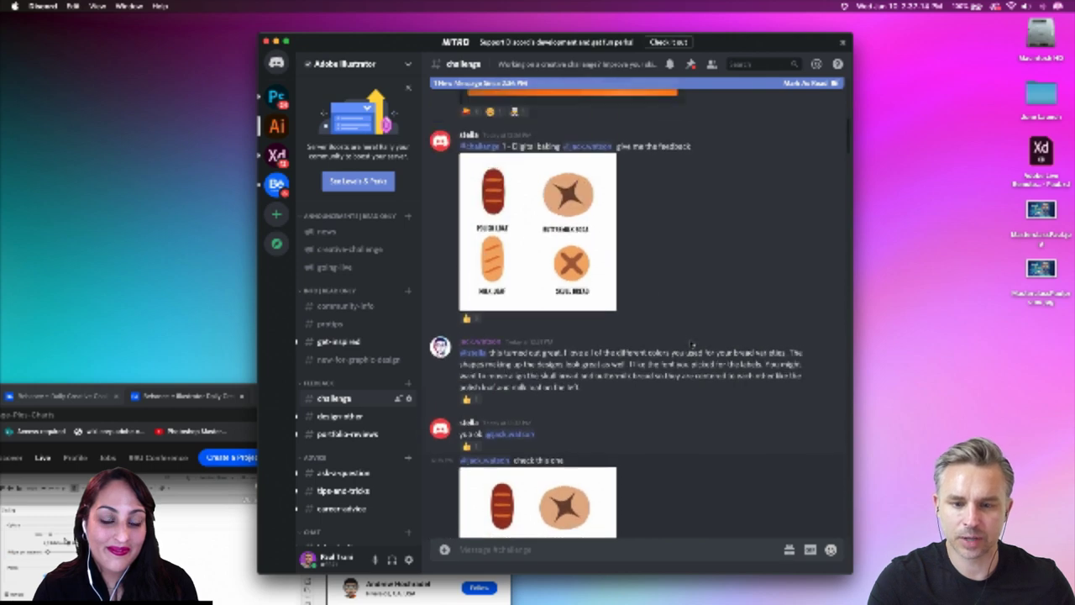
{"action": "scroll", "coordinate": [692, 344], "scroll_direction": "down", "scroll_amount": 2}
{"action": "left_click", "coordinate": [538, 317]}
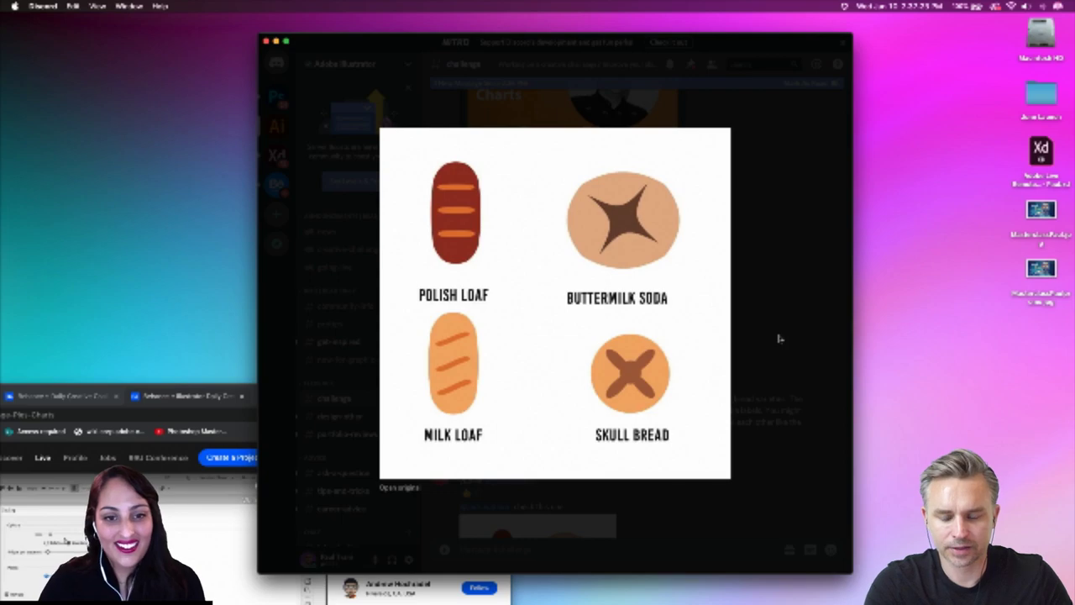
{"action": "left_click", "coordinate": [779, 339]}
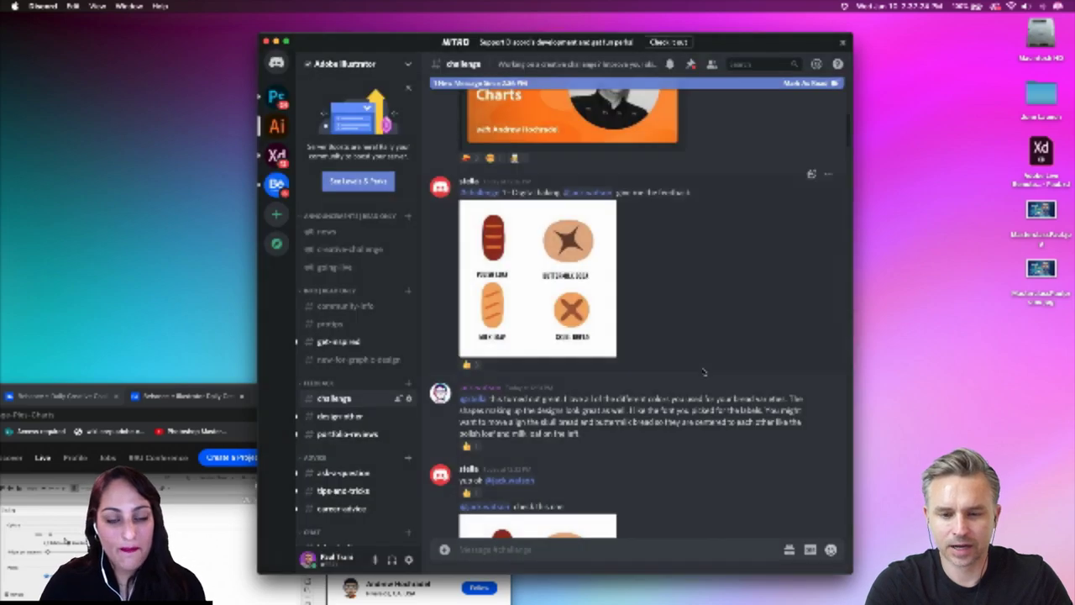
Step: Return to the newest challenge post, enlarge its chocolate cake and donut artwork, spotlight the donut, and close the preview
{"action": "scroll", "coordinate": [714, 374], "scroll_direction": "down", "scroll_amount": 10}
{"action": "scroll", "coordinate": [714, 379], "scroll_direction": "down", "scroll_amount": 15}
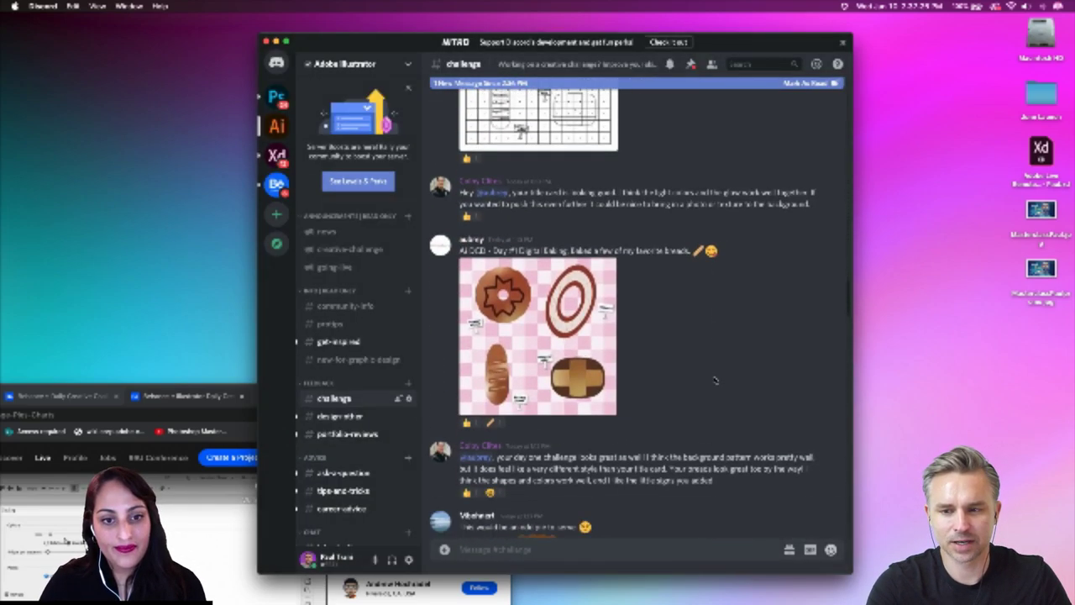
{"action": "scroll", "coordinate": [716, 383], "scroll_direction": "down", "scroll_amount": 15}
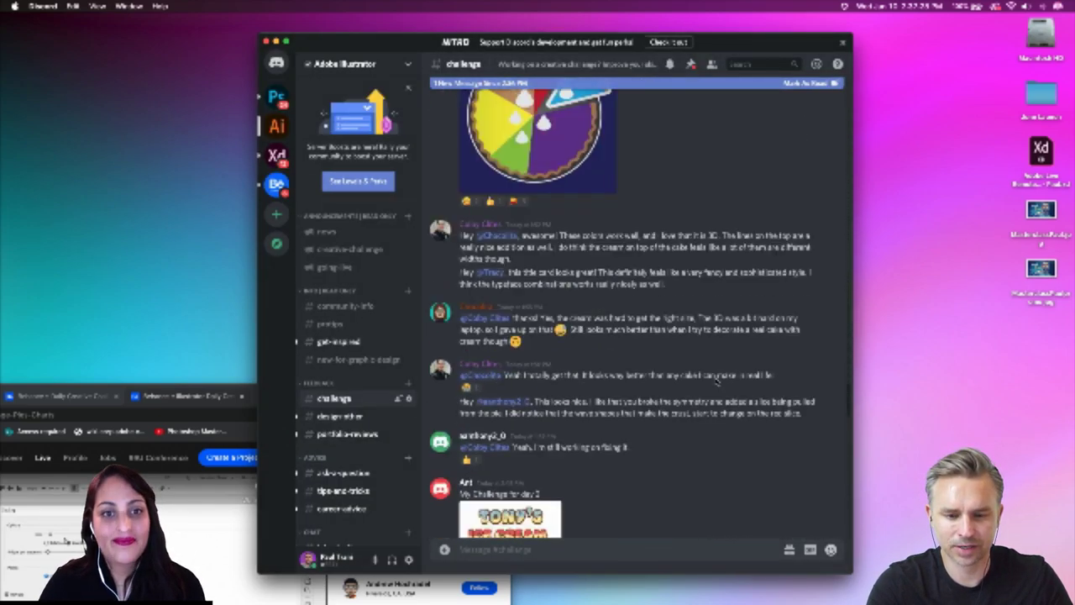
{"action": "scroll", "coordinate": [718, 382], "scroll_direction": "down", "scroll_amount": 8}
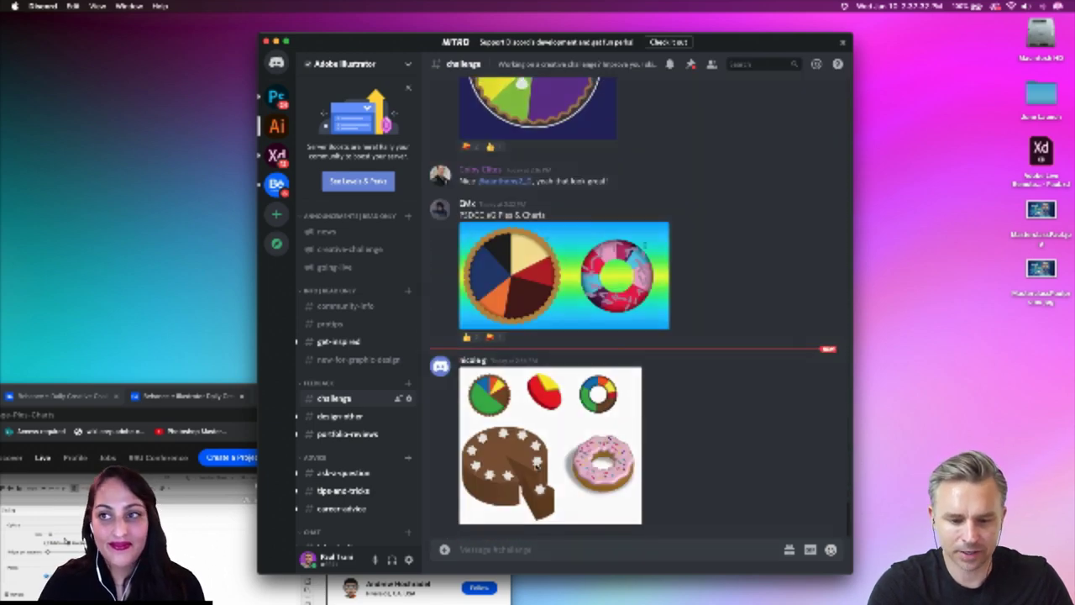
{"action": "left_click", "coordinate": [542, 460]}
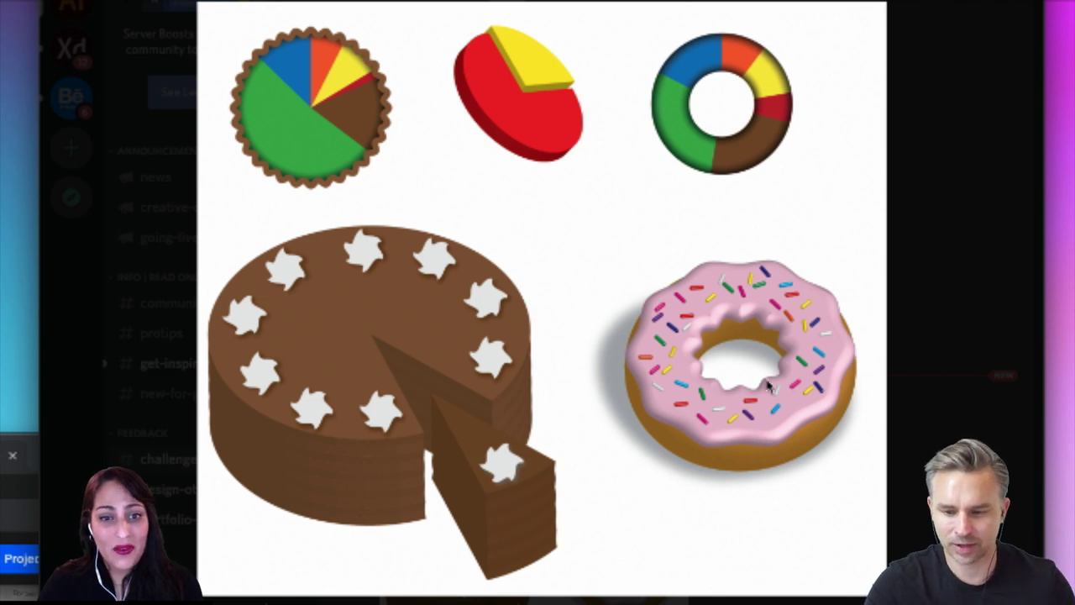
{"action": "key", "text": "F1"}
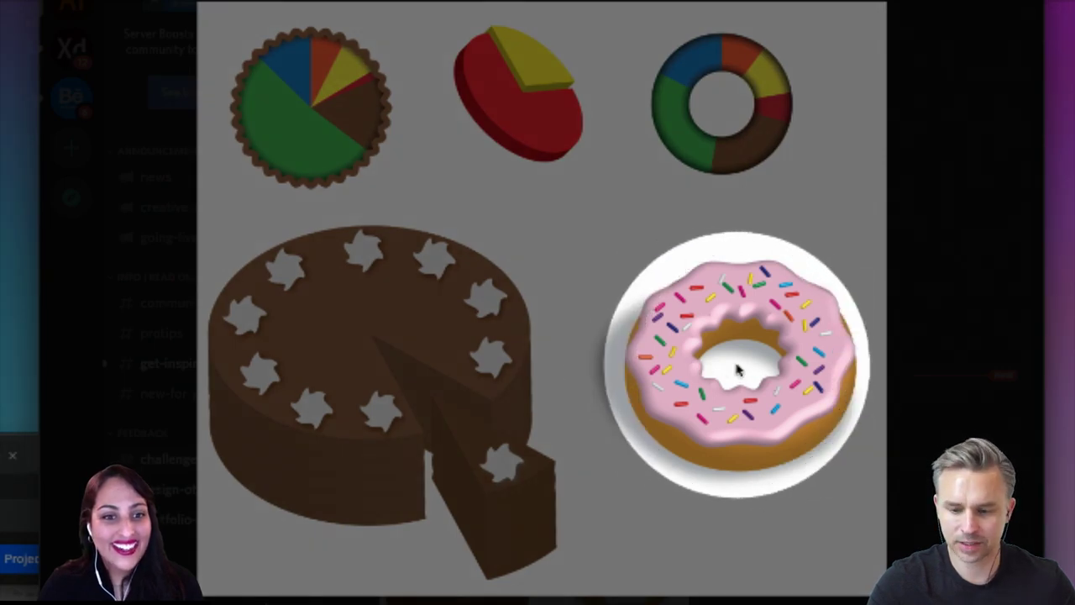
{"action": "key", "text": "F1"}
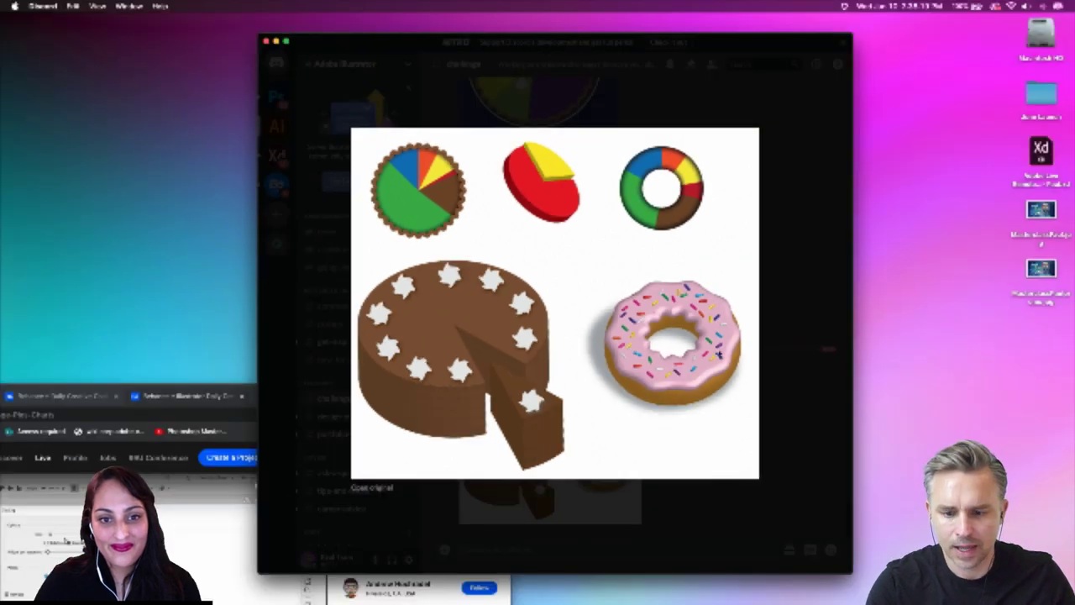
{"action": "left_click", "coordinate": [797, 356]}
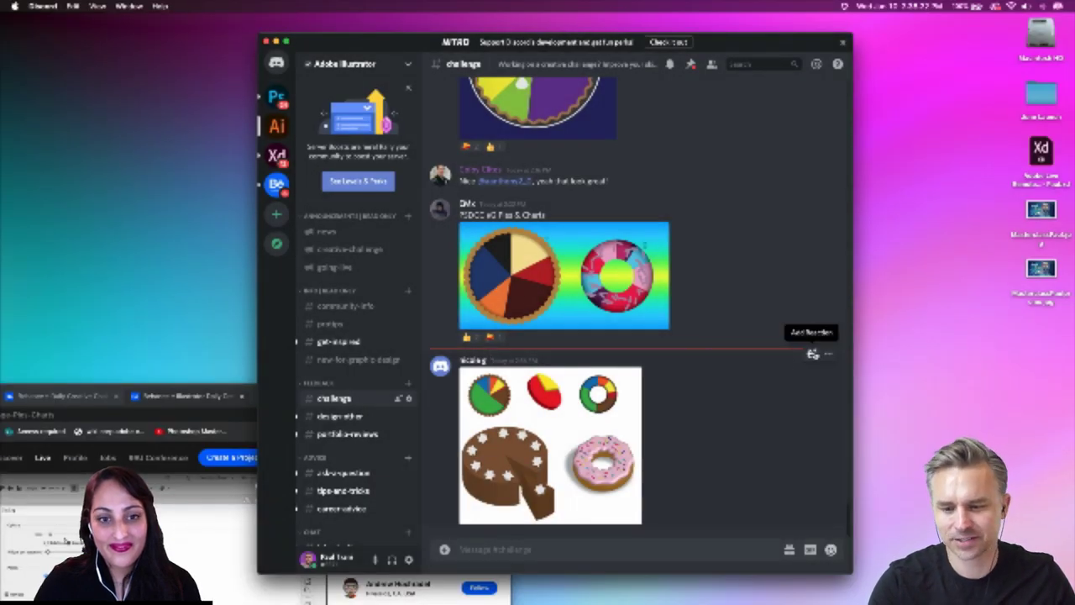
Step: Add a custom emoji reaction to the chocolate cake-and-donut entry and to the rainbow-background Pies & Charts entry above it
{"action": "left_click", "coordinate": [813, 353]}
{"action": "left_click", "coordinate": [627, 407]}
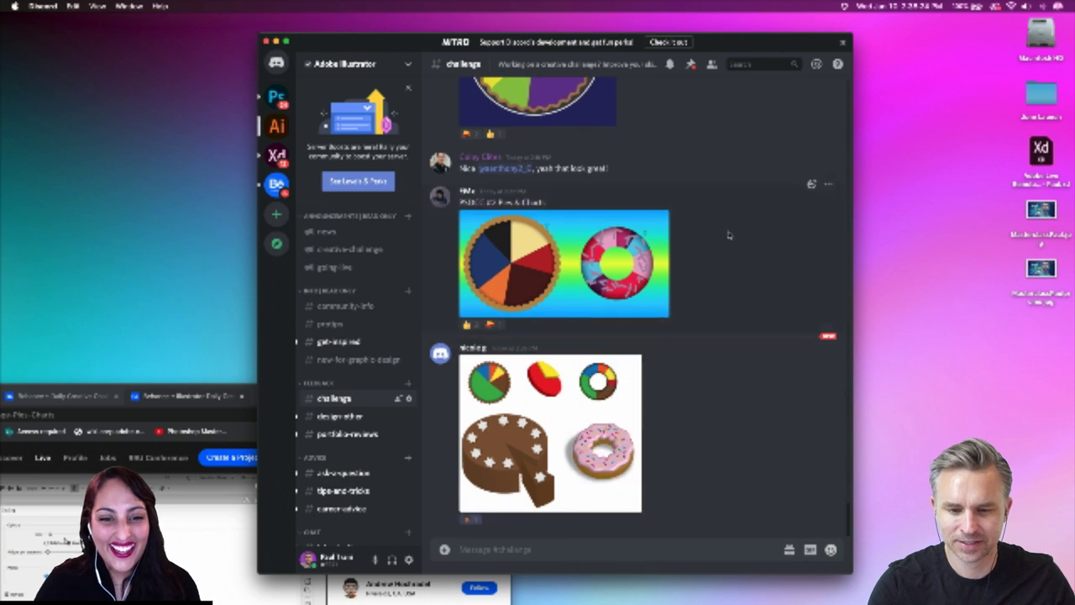
{"action": "left_click", "coordinate": [814, 185]}
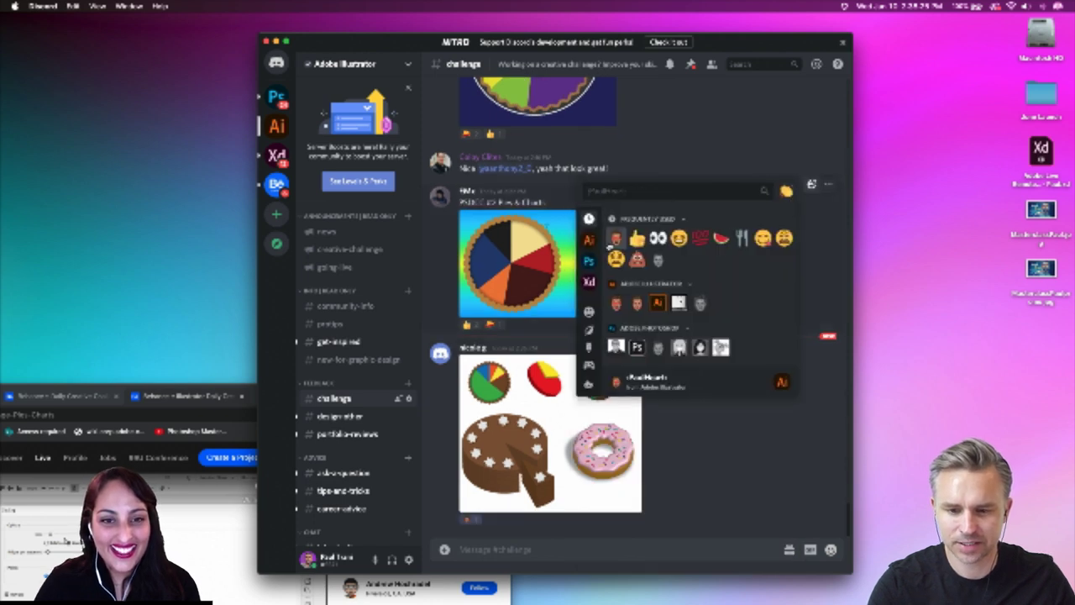
{"action": "left_click", "coordinate": [616, 238]}
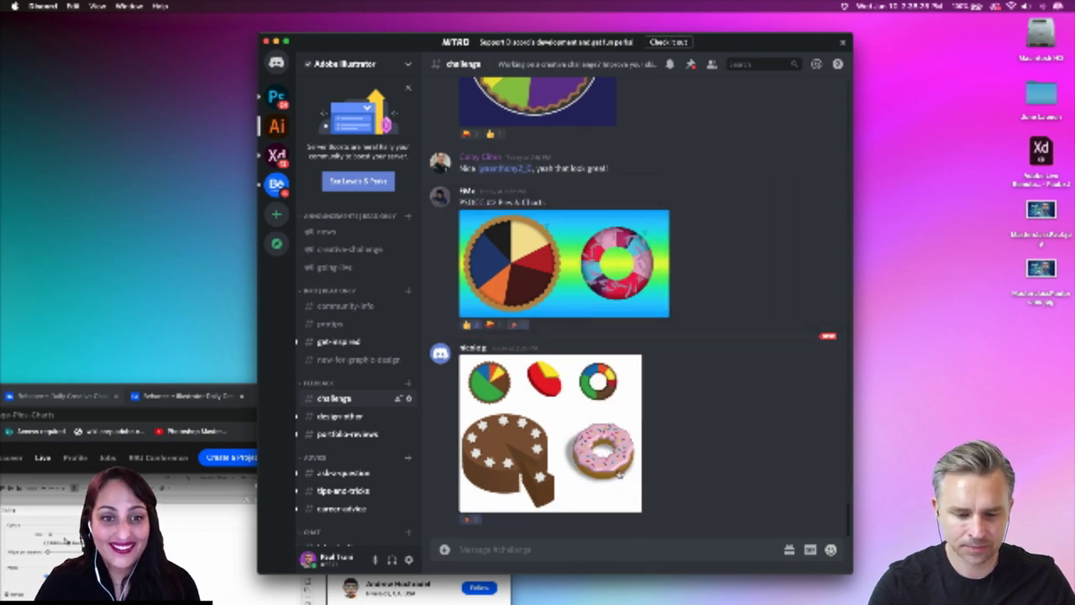
Step: Browse back through the earlier pie, cake and bread entries in the challenge channel and return toward the newest posts
{"action": "scroll", "coordinate": [621, 473], "scroll_direction": "up", "scroll_amount": 15}
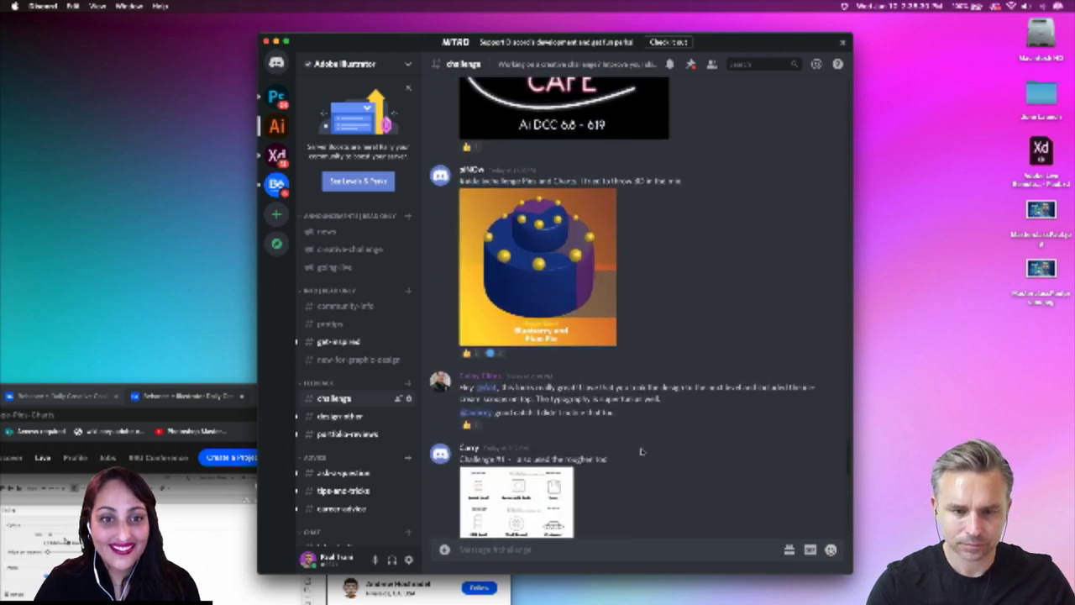
{"action": "scroll", "coordinate": [641, 451], "scroll_direction": "up", "scroll_amount": 20}
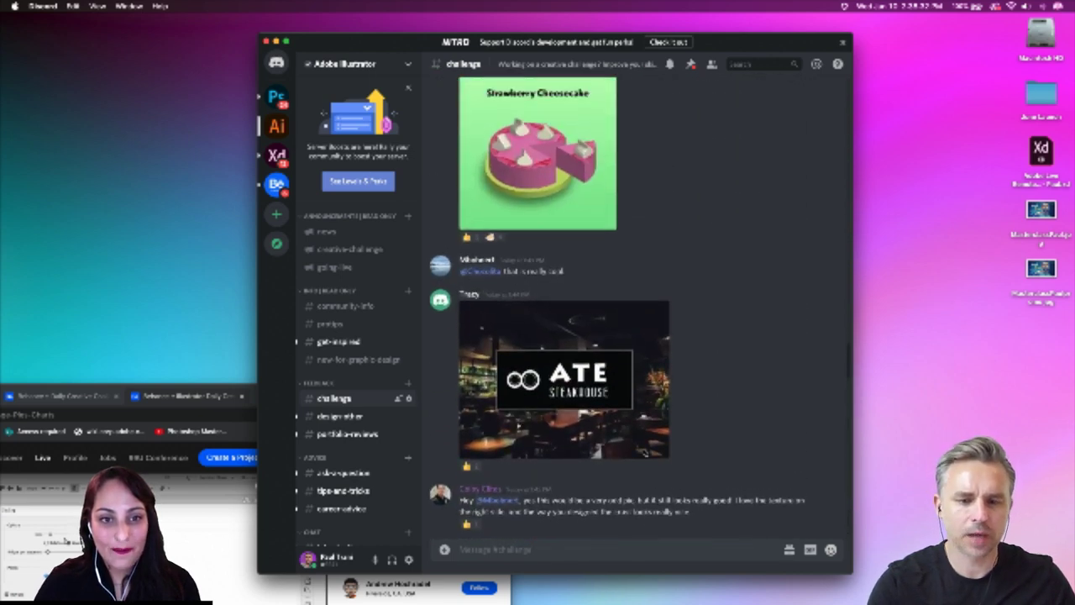
{"action": "scroll", "coordinate": [648, 445], "scroll_direction": "up", "scroll_amount": 15}
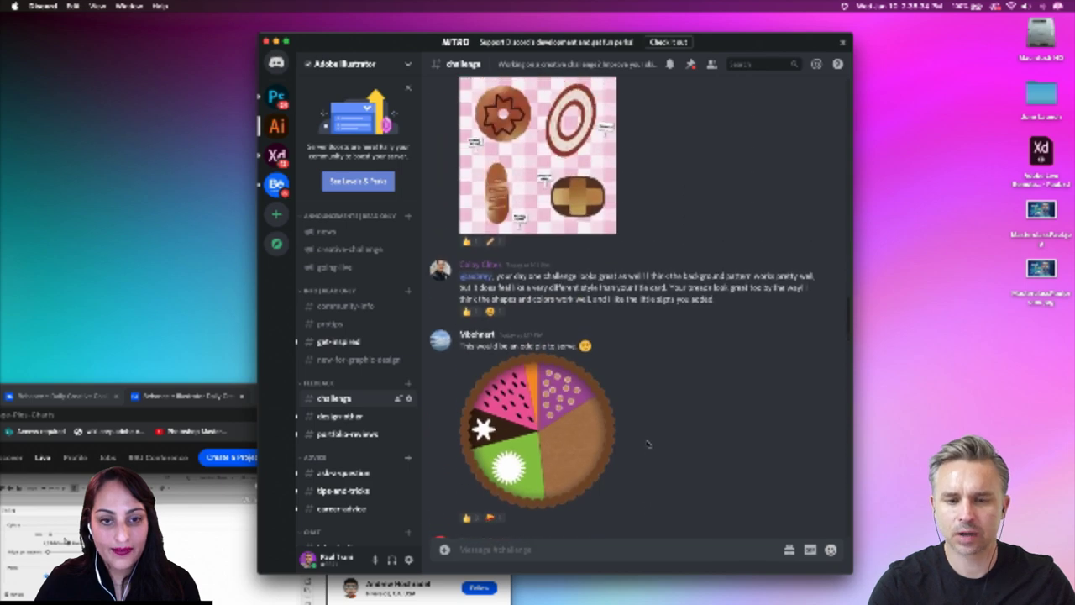
{"action": "scroll", "coordinate": [648, 444], "scroll_direction": "up", "scroll_amount": 8}
{"action": "scroll", "coordinate": [649, 445], "scroll_direction": "down", "scroll_amount": 20}
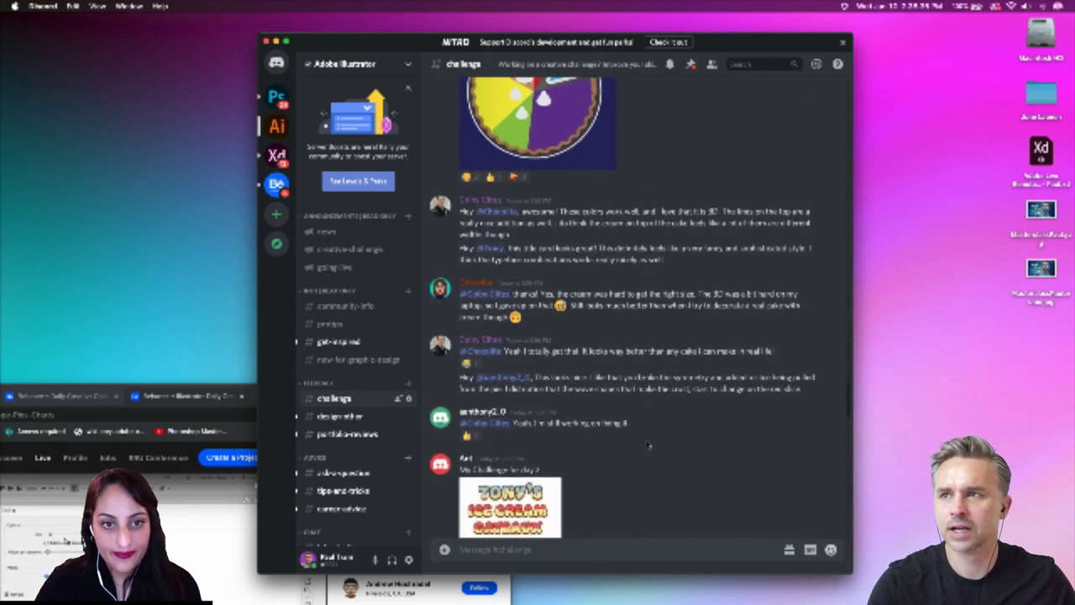
{"action": "scroll", "coordinate": [648, 446], "scroll_direction": "down", "scroll_amount": 1}
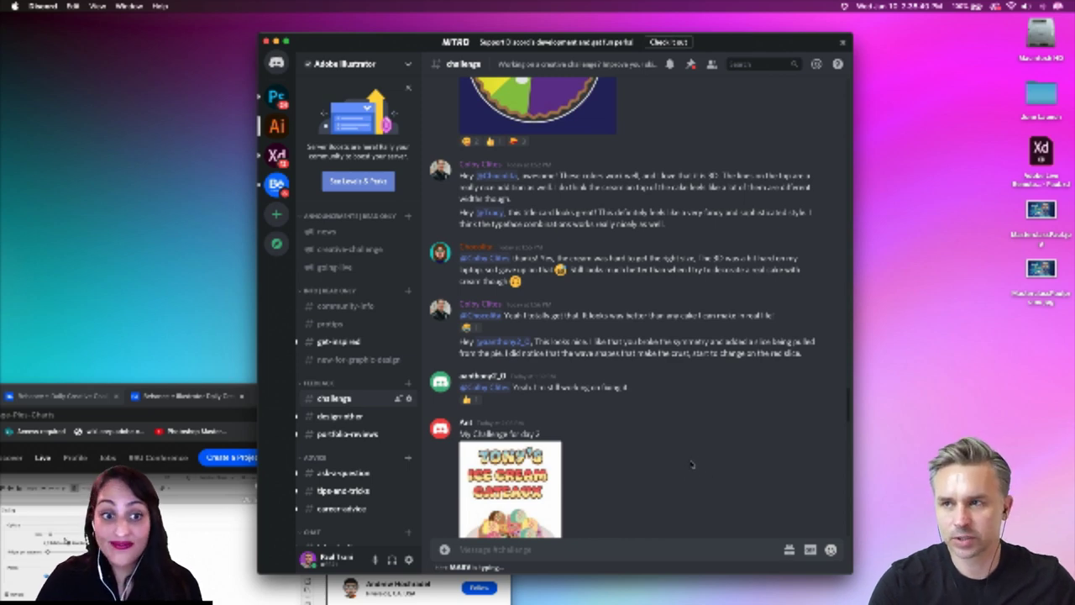
{"action": "scroll", "coordinate": [684, 459], "scroll_direction": "down", "scroll_amount": 10}
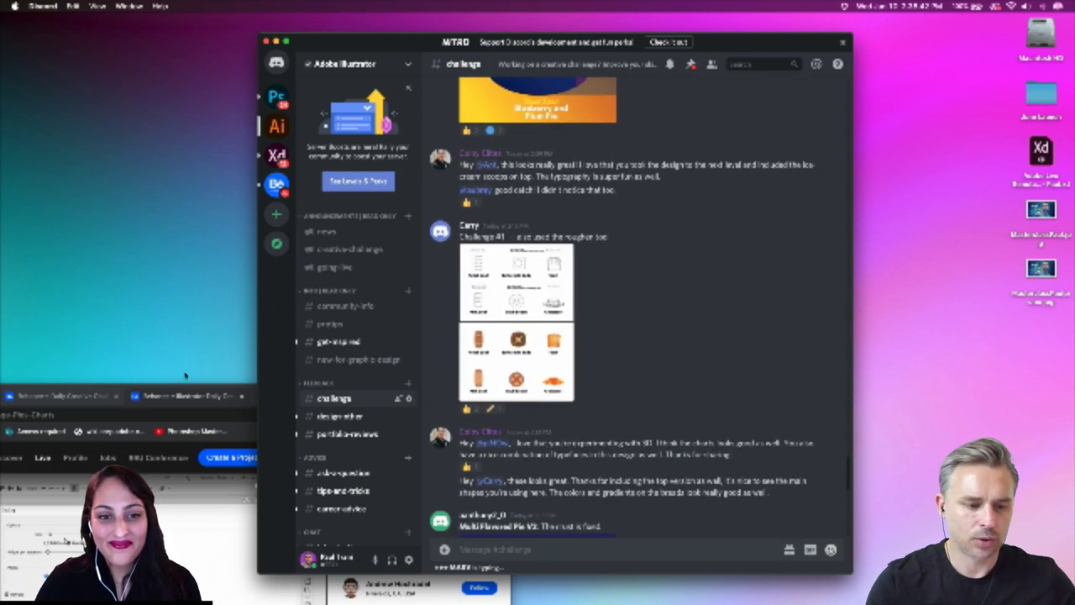
Step: Switch to the browser, show the Adobe Live page on Behance with the challenge instructions, and move the window out of the way
{"action": "left_click", "coordinate": [252, 391]}
{"action": "left_click_drag", "start_coordinate": [277, 395], "coordinate": [654, 26]}
{"action": "left_click", "coordinate": [154, 29]}
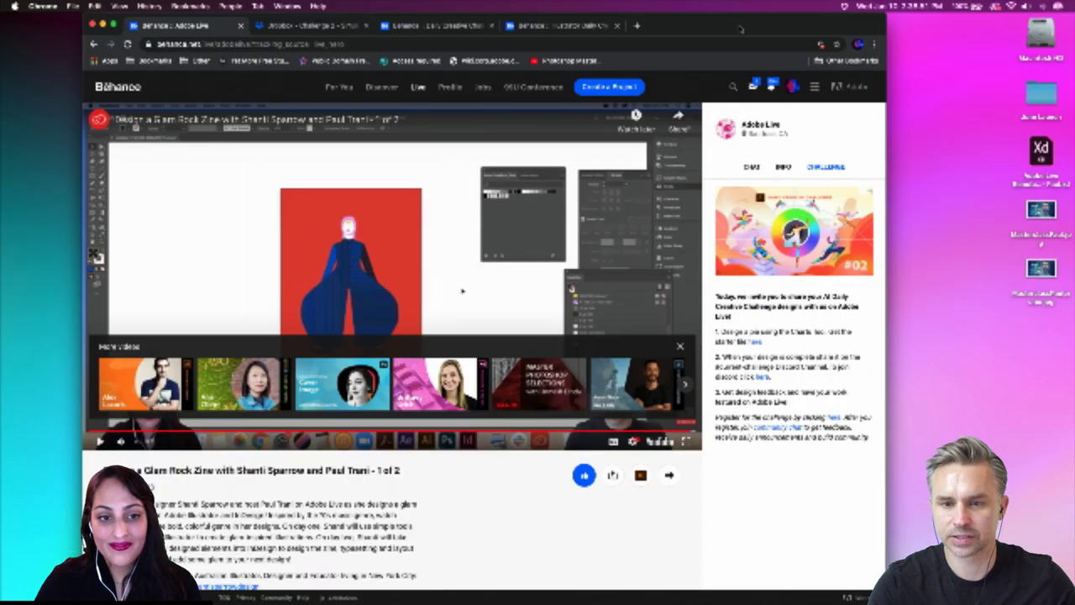
{"action": "left_click_drag", "start_coordinate": [743, 22], "coordinate": [483, 578]}
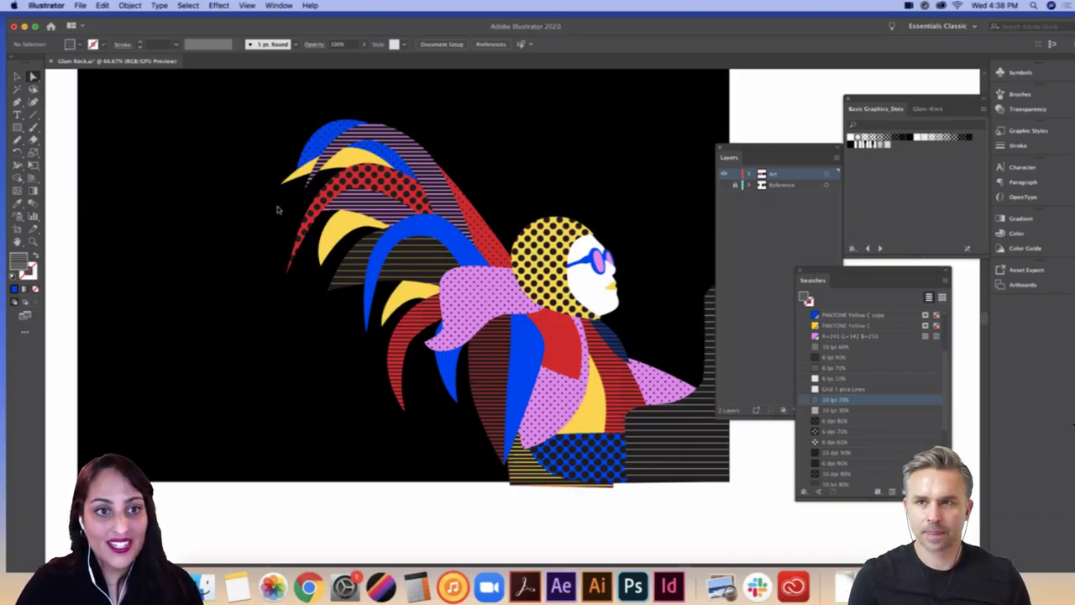
Step: Dock the Basic Graphics_Dots and Glam-Rock swatch libraries with the collapsed panels, and reposition the Layers and Swatches panels beside the artwork
{"action": "scroll", "coordinate": [648, 101], "scroll_direction": "right", "scroll_amount": 5}
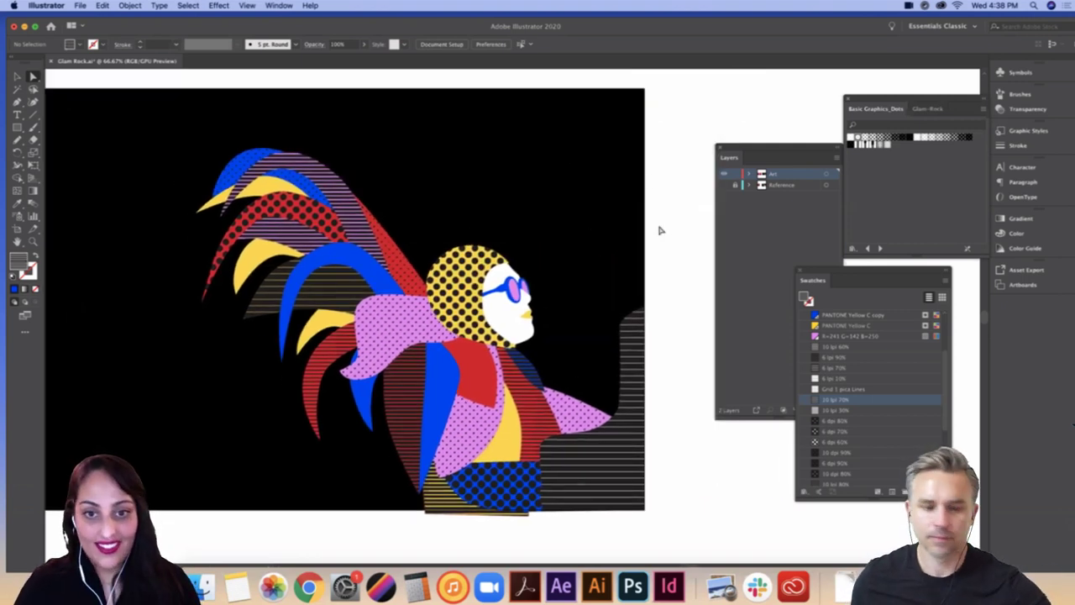
{"action": "key", "text": "v"}
{"action": "left_click_drag", "start_coordinate": [680, 242], "coordinate": [581, 238]}
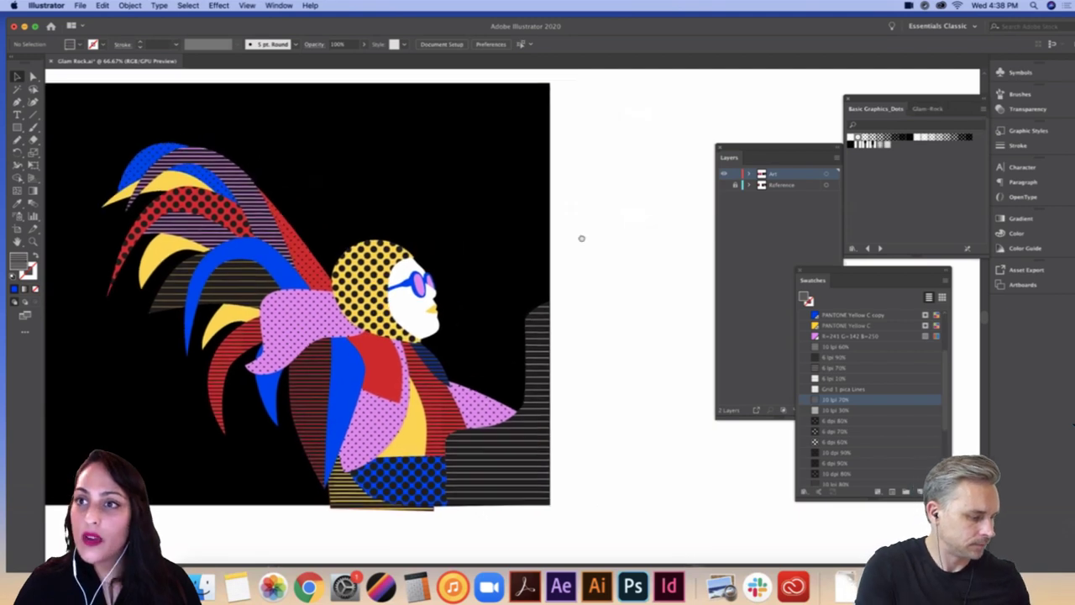
{"action": "left_click_drag", "start_coordinate": [780, 155], "coordinate": [714, 149]}
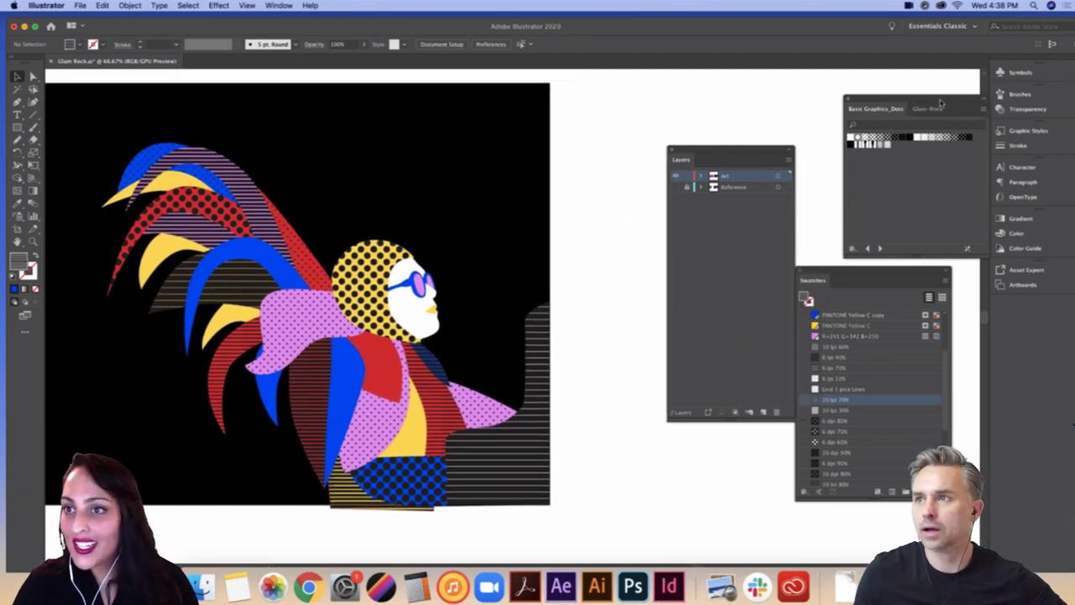
{"action": "left_click_drag", "start_coordinate": [941, 104], "coordinate": [1041, 304]}
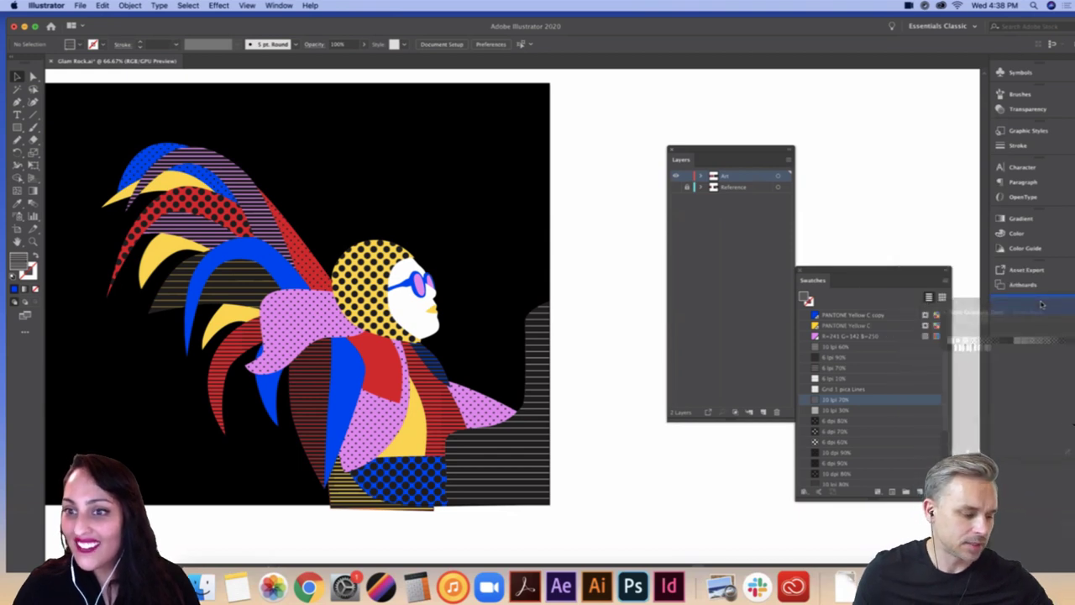
{"action": "left_click_drag", "start_coordinate": [911, 274], "coordinate": [931, 139]}
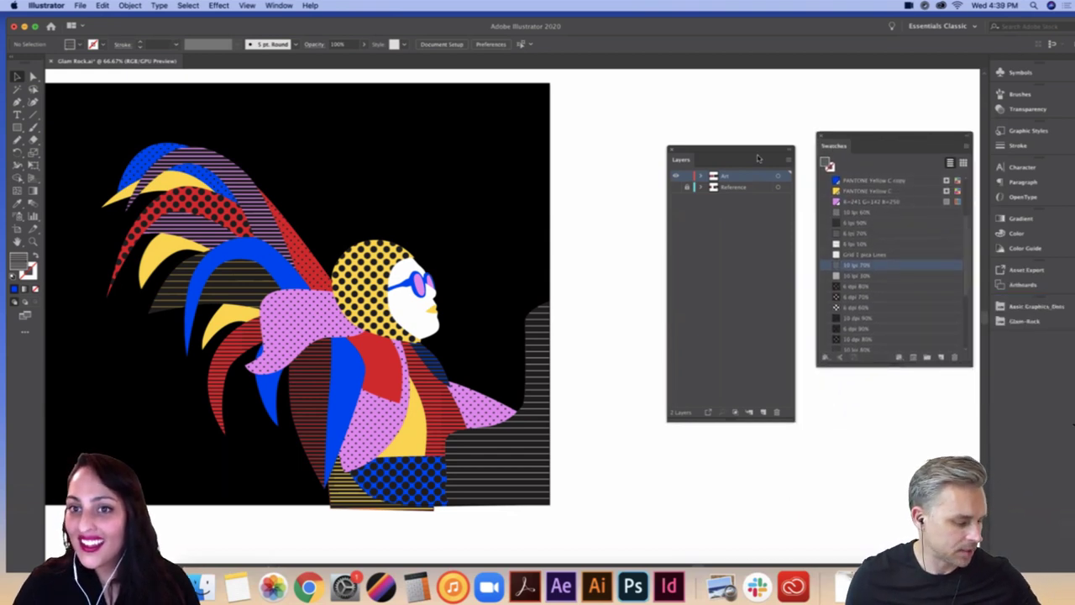
{"action": "mouse_move", "coordinate": [758, 158]}
{"action": "left_mouse_down"}
{"action": "mouse_move", "coordinate": [779, 252]}
{"action": "mouse_move", "coordinate": [764, 177]}
{"action": "left_mouse_up"}
Step: Bring the blank canvas beside the black artboard into view
{"action": "left_click_drag", "start_coordinate": [642, 196], "coordinate": [381, 202]}
{"action": "left_click_drag", "start_coordinate": [590, 207], "coordinate": [782, 199]}
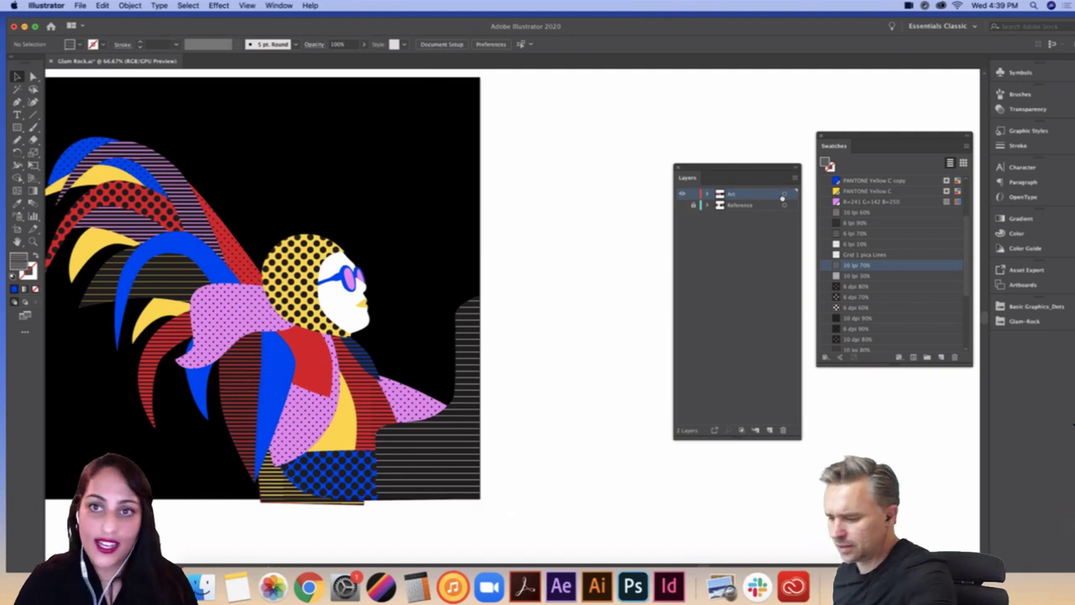
{"action": "left_click_drag", "start_coordinate": [782, 198], "coordinate": [459, 168]}
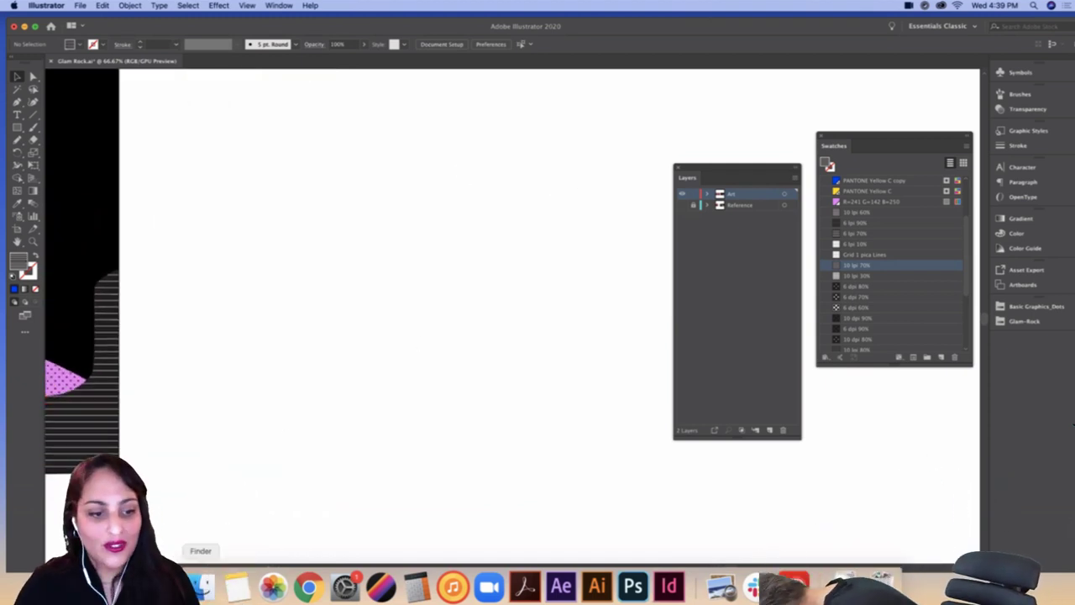
Step: Place the Dollskill boots photo from the Images for Illustration folder on the empty canvas beside the artwork
{"action": "left_click", "coordinate": [202, 586]}
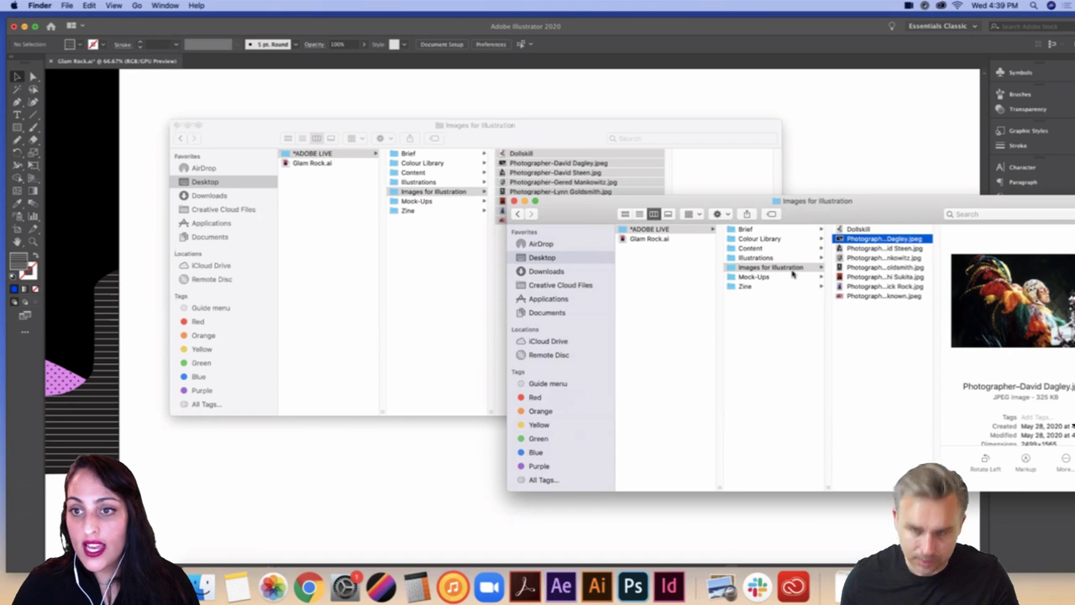
{"action": "left_click", "coordinate": [857, 229]}
{"action": "left_click_drag", "start_coordinate": [857, 228], "coordinate": [466, 100]}
{"action": "left_click_drag", "start_coordinate": [552, 271], "coordinate": [600, 409]}
{"action": "left_click_drag", "start_coordinate": [560, 302], "coordinate": [513, 375]}
{"action": "left_click_drag", "start_coordinate": [620, 273], "coordinate": [632, 207]}
{"action": "left_click_drag", "start_coordinate": [571, 277], "coordinate": [549, 297]}
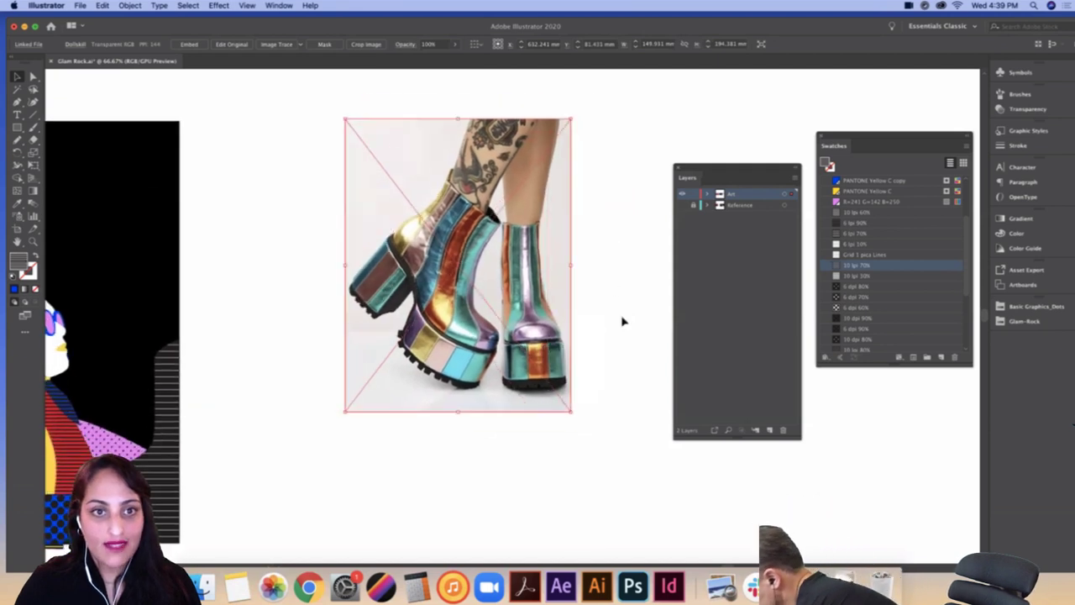
{"action": "left_click", "coordinate": [624, 320]}
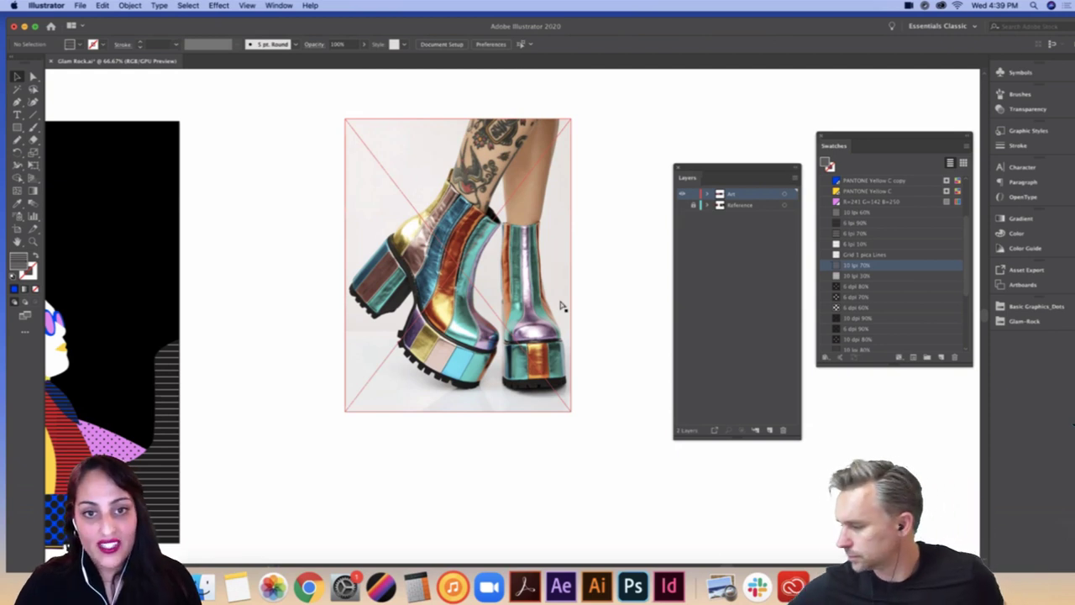
Step: Reposition the boots photo and enlarge it proportionally to about 185 by 239 mm
{"action": "left_click_drag", "start_coordinate": [560, 307], "coordinate": [550, 357]}
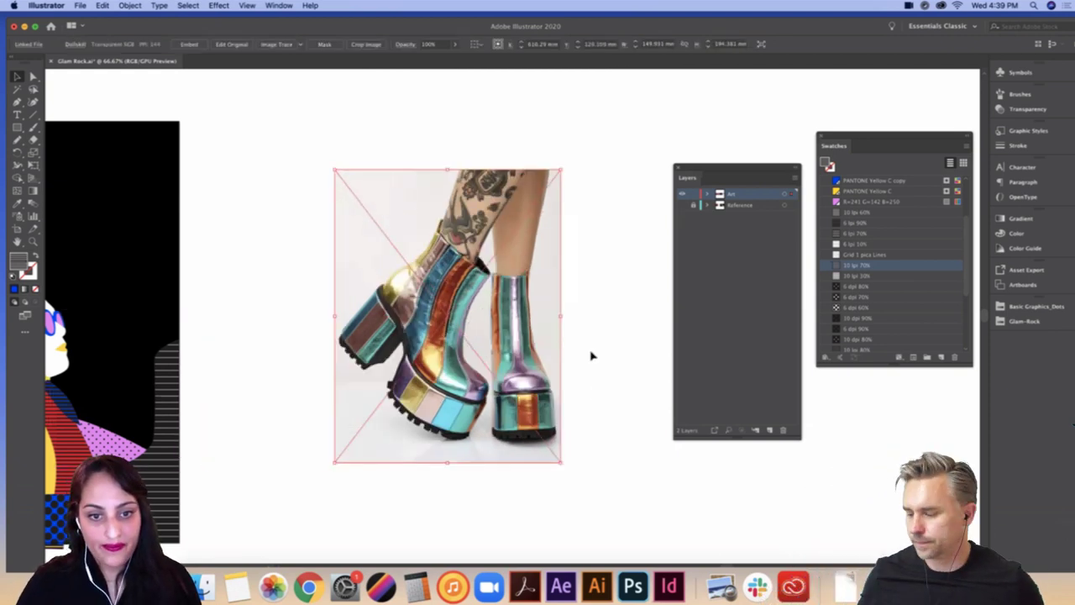
{"action": "left_click_drag", "start_coordinate": [561, 462], "coordinate": [614, 510]}
{"action": "left_click_drag", "start_coordinate": [637, 429], "coordinate": [545, 373]}
{"action": "scroll", "coordinate": [595, 329], "scroll_direction": "up", "scroll_amount": 2}
{"action": "scroll", "coordinate": [595, 329], "scroll_direction": "left", "scroll_amount": 2}
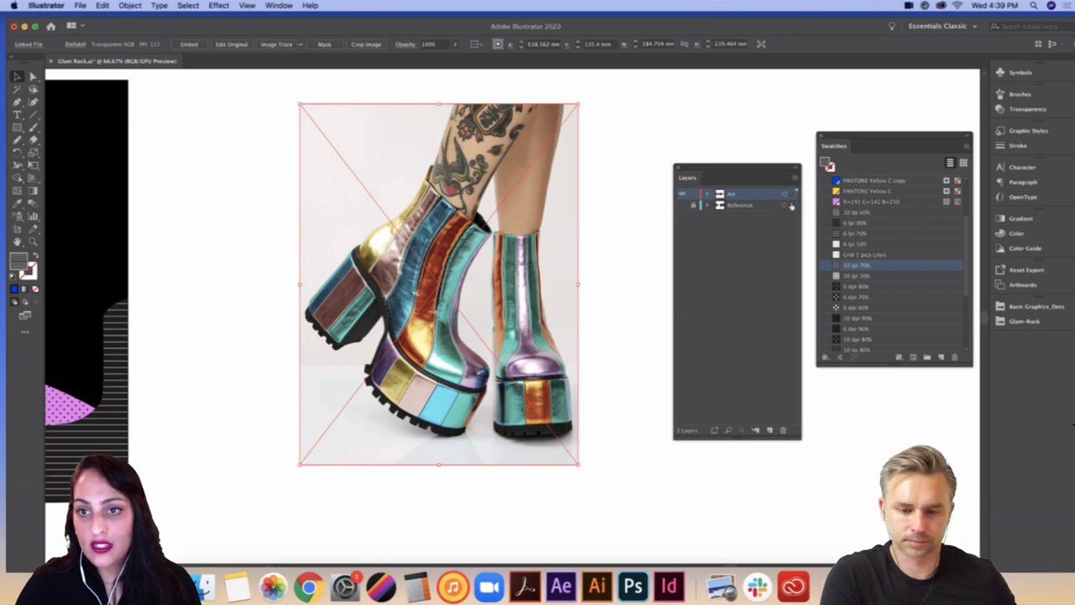
Step: Move the boots photo from the Art layer to the Reference layer, then show and lock the Reference layer
{"action": "left_click", "coordinate": [602, 314]}
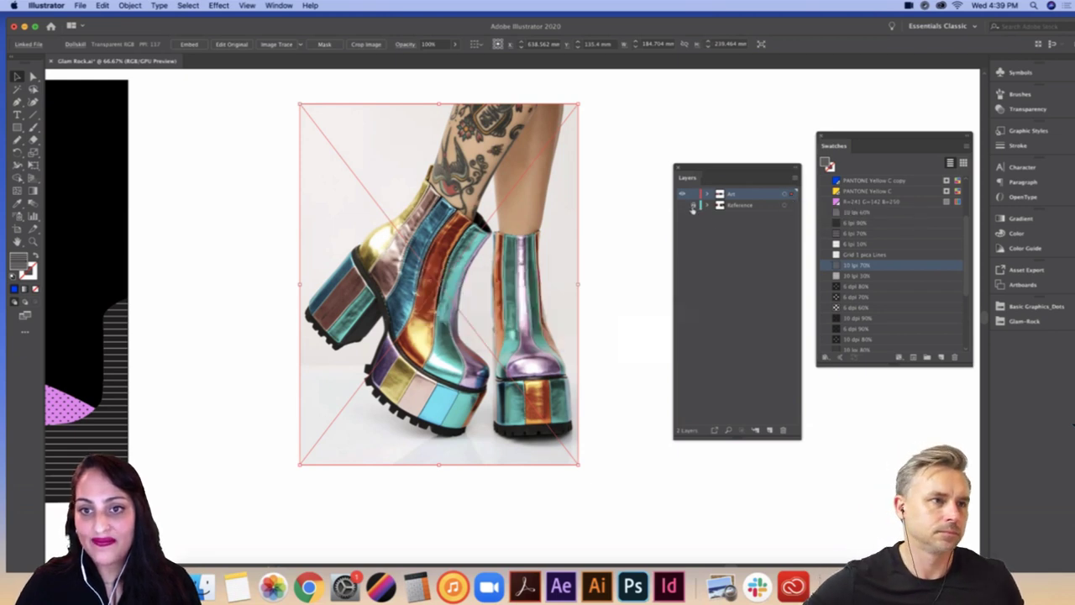
{"action": "left_click_drag", "start_coordinate": [789, 195], "coordinate": [788, 207]}
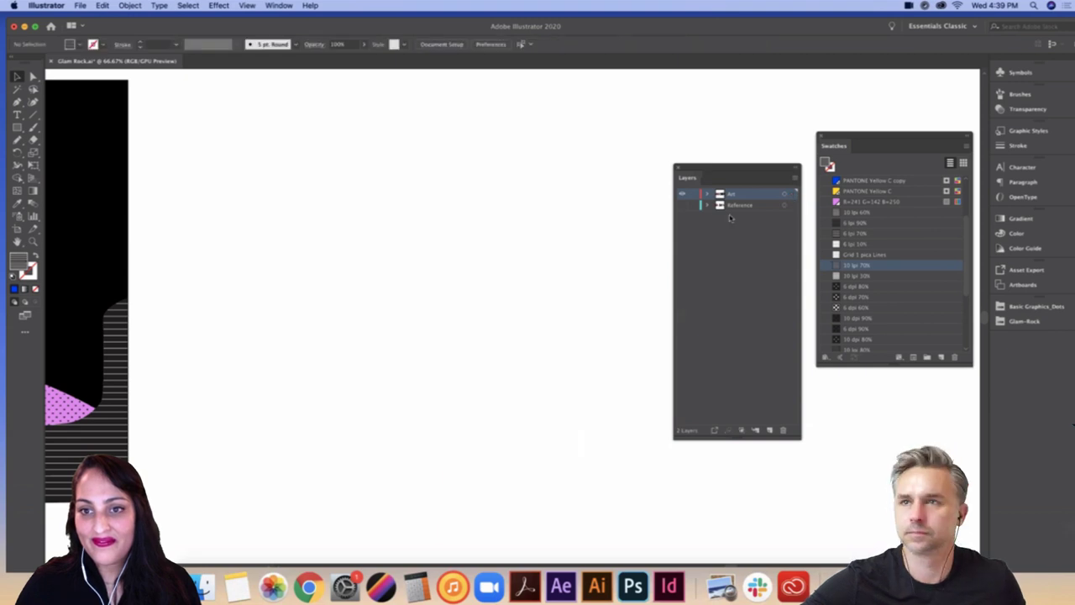
{"action": "left_click", "coordinate": [682, 206]}
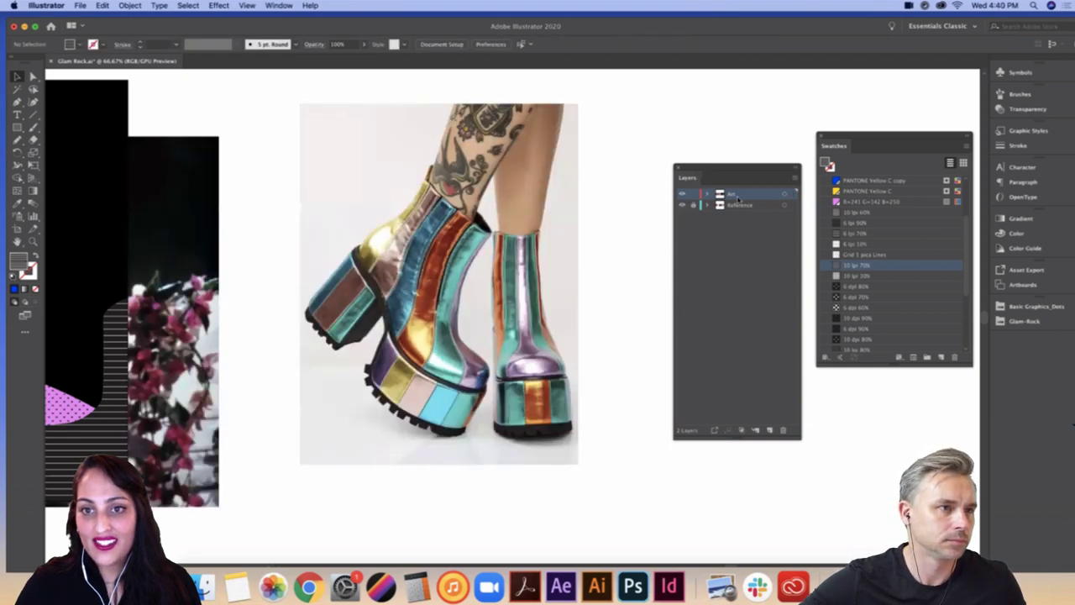
Step: Trace the upper edge of the tilted boot's collar from back to front with the Pen tool
{"action": "key", "text": "super+equal"}
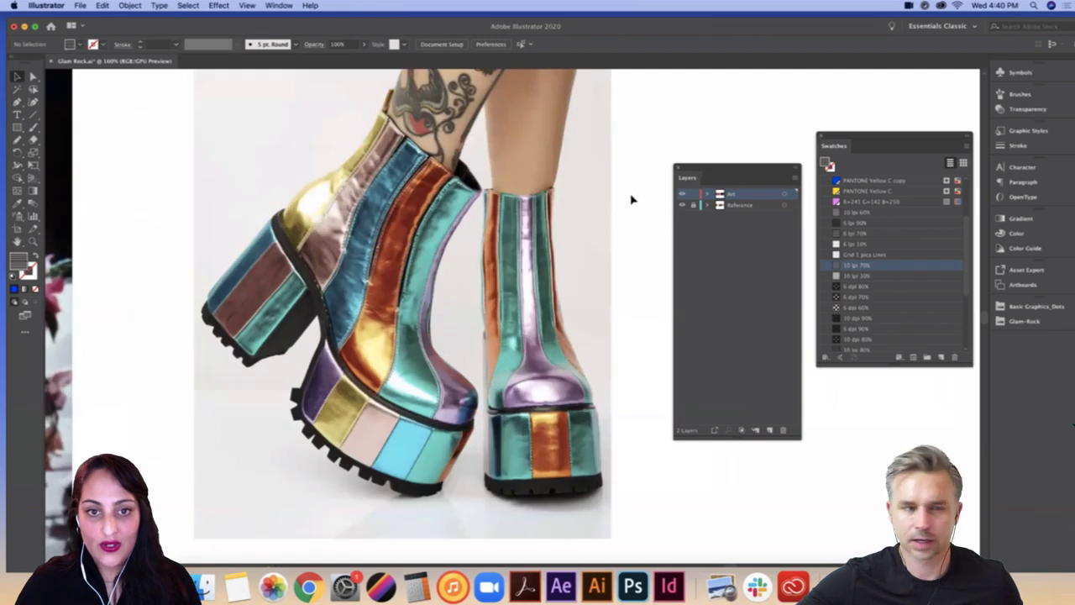
{"action": "scroll", "coordinate": [626, 193], "scroll_direction": "down", "scroll_amount": 1}
{"action": "scroll", "coordinate": [626, 194], "scroll_direction": "right", "scroll_amount": 1}
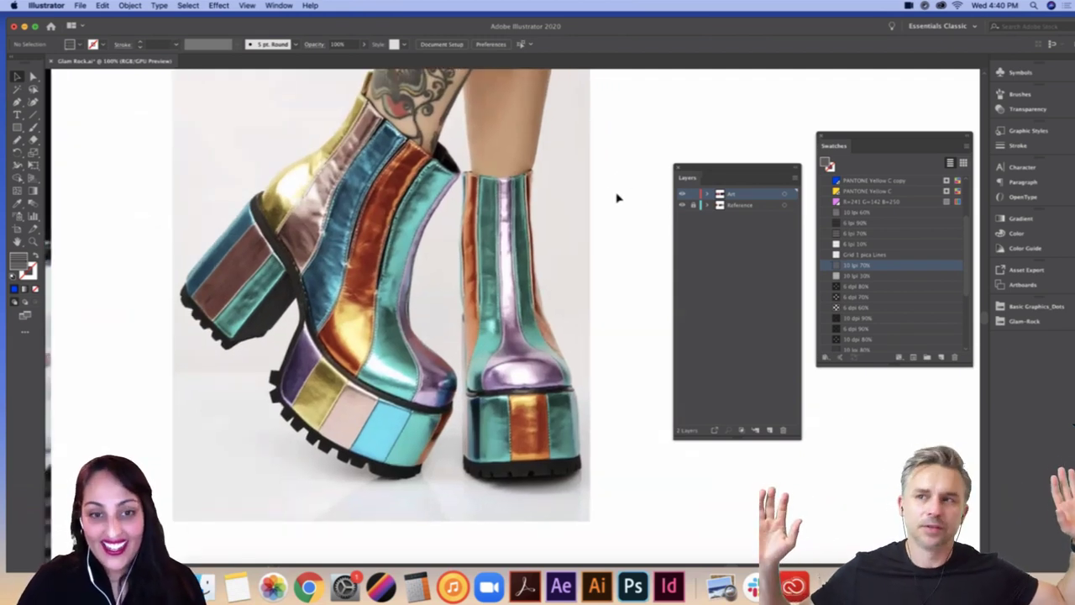
{"action": "scroll", "coordinate": [620, 210], "scroll_direction": "up", "scroll_amount": 2}
{"action": "scroll", "coordinate": [619, 210], "scroll_direction": "left", "scroll_amount": 3}
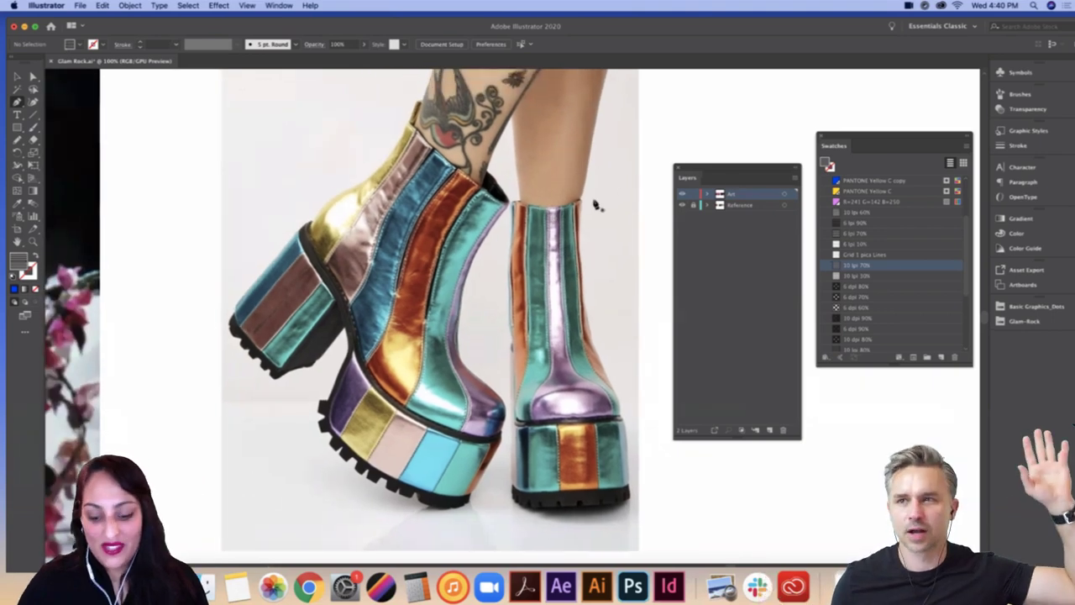
{"action": "key", "text": "super+equal"}
{"action": "scroll", "coordinate": [384, 100], "scroll_direction": "left", "scroll_amount": 2}
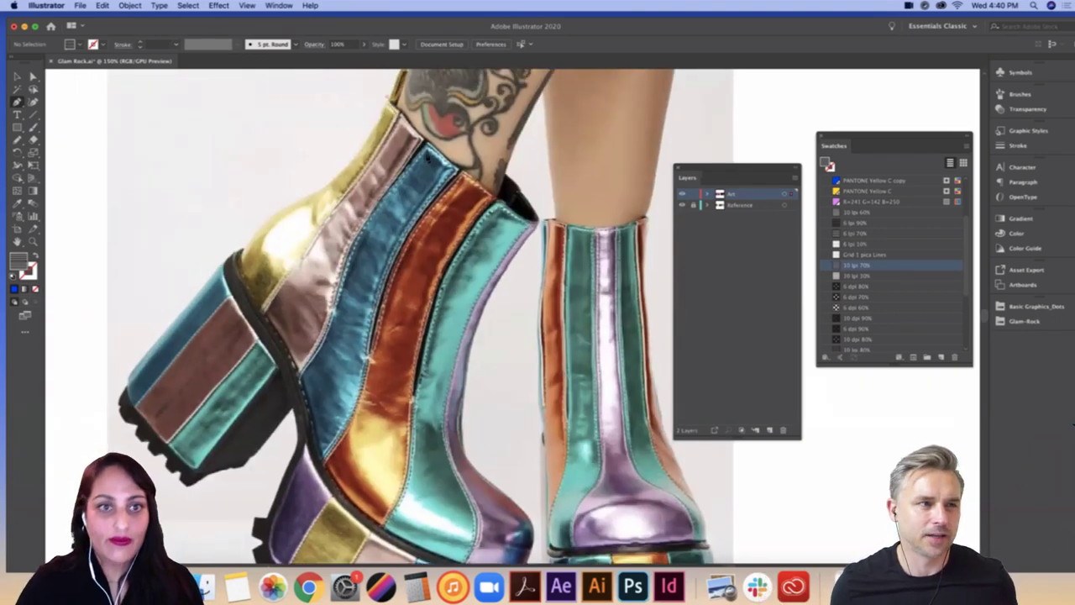
{"action": "left_click", "coordinate": [427, 156]}
{"action": "left_click", "coordinate": [502, 211]}
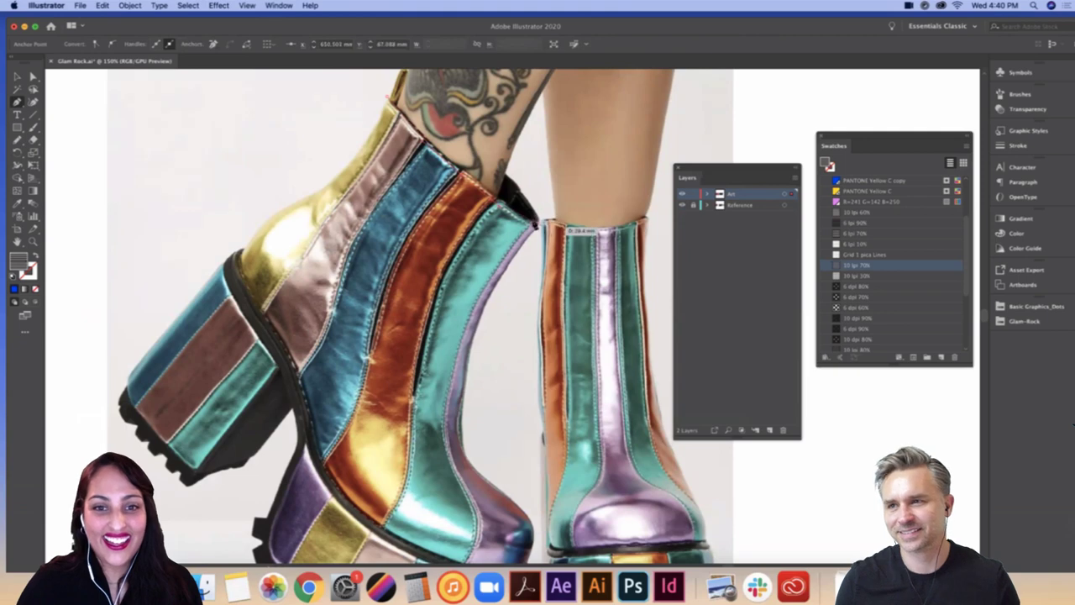
{"action": "left_click", "coordinate": [539, 221]}
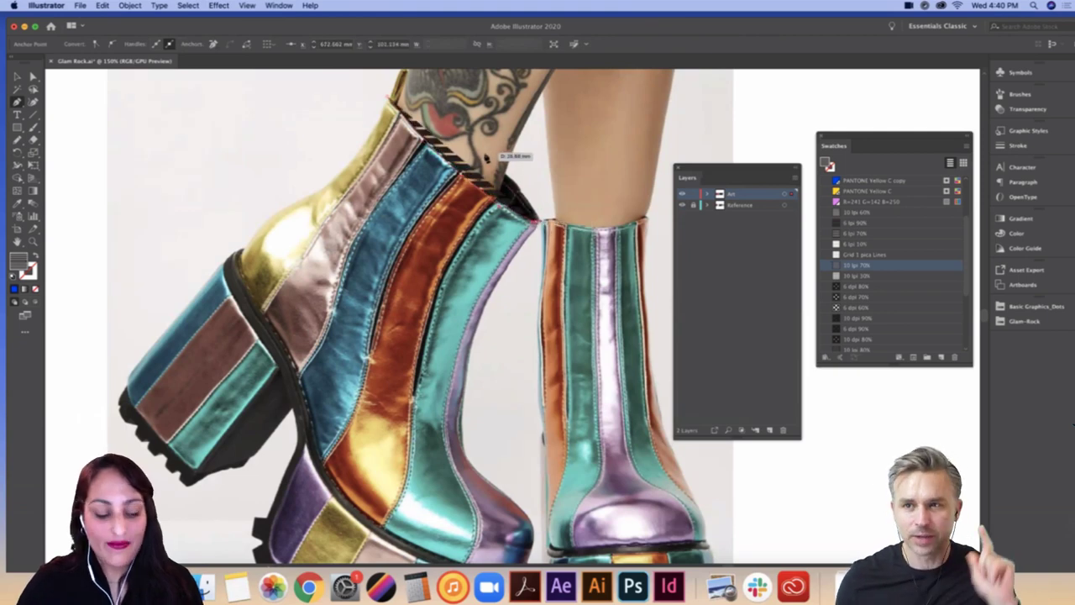
Step: Set no fill and the R=241 G=142 B=250 stroke, and trace the far rim of the collar opening
{"action": "key", "text": "slash"}
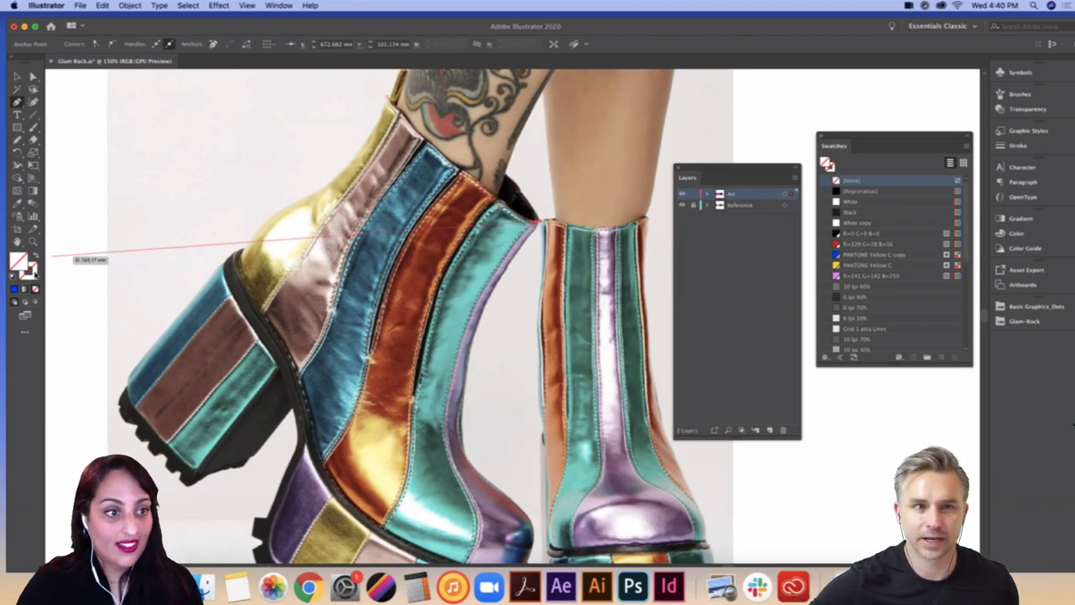
{"action": "key", "text": "F6"}
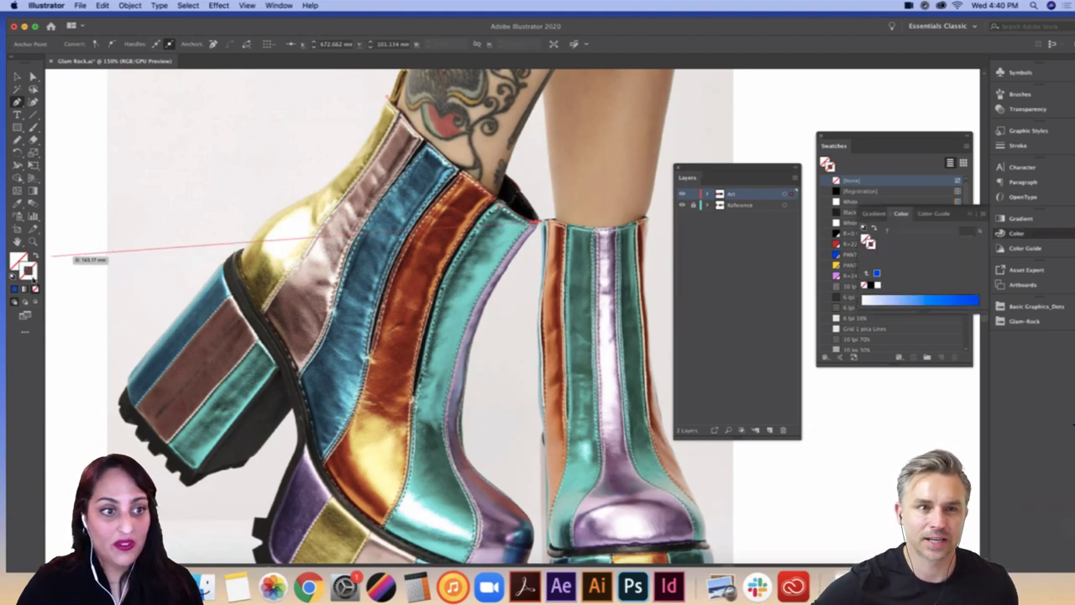
{"action": "left_click", "coordinate": [848, 212]}
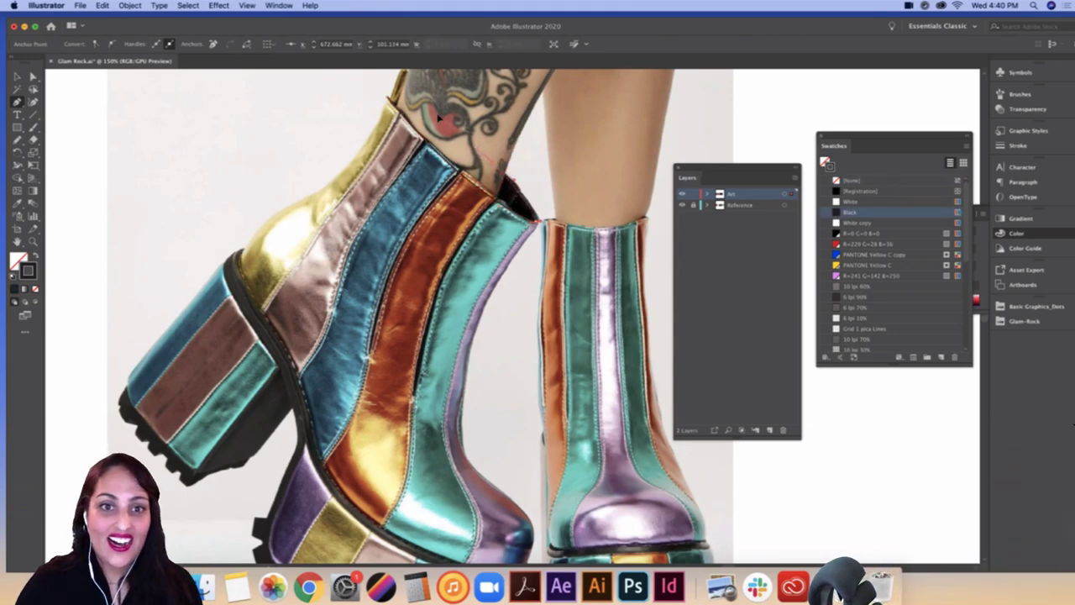
{"action": "left_click_drag", "start_coordinate": [390, 109], "coordinate": [388, 84]}
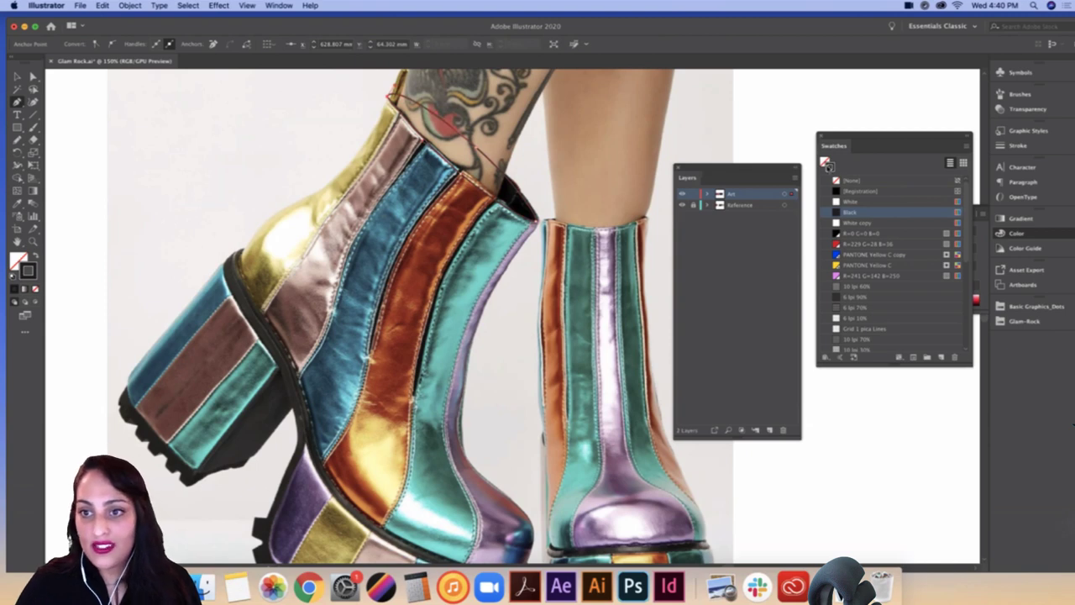
{"action": "left_click", "coordinate": [857, 275]}
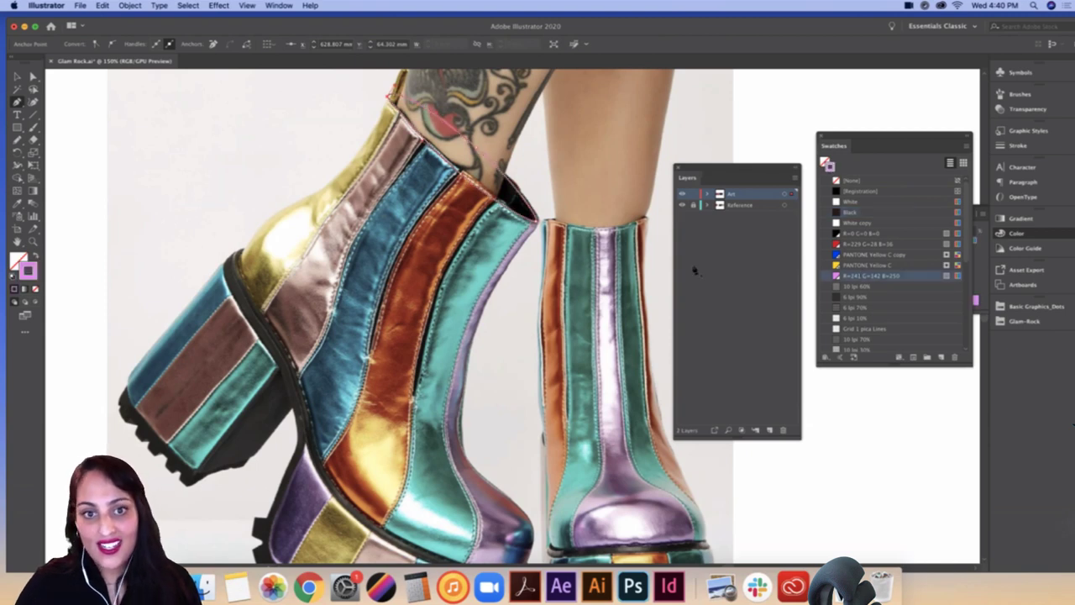
Step: Trace the tilted boot's back curve from the collar down to the heel, and outline the striped heel block
{"action": "left_click", "coordinate": [391, 102]}
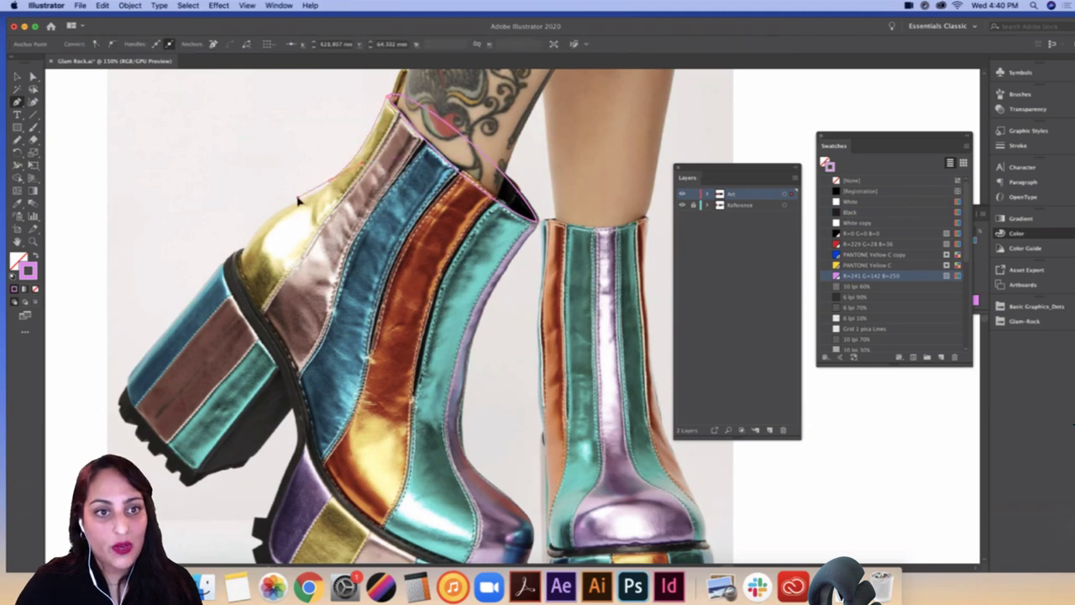
{"action": "left_click_drag", "start_coordinate": [298, 199], "coordinate": [270, 217]}
{"action": "left_click", "coordinate": [242, 252]}
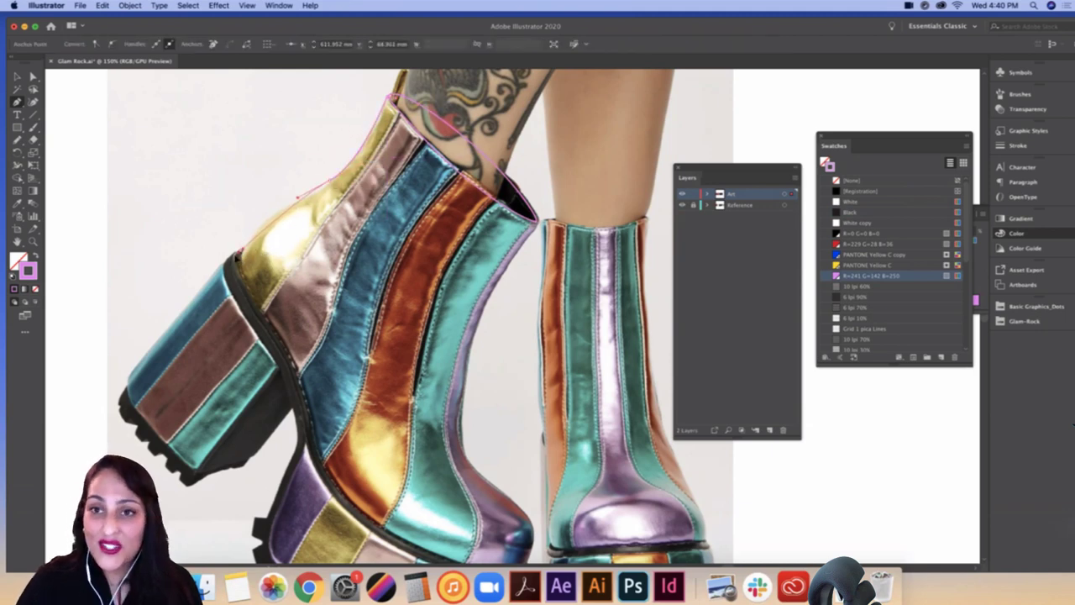
{"action": "left_click", "coordinate": [127, 379]}
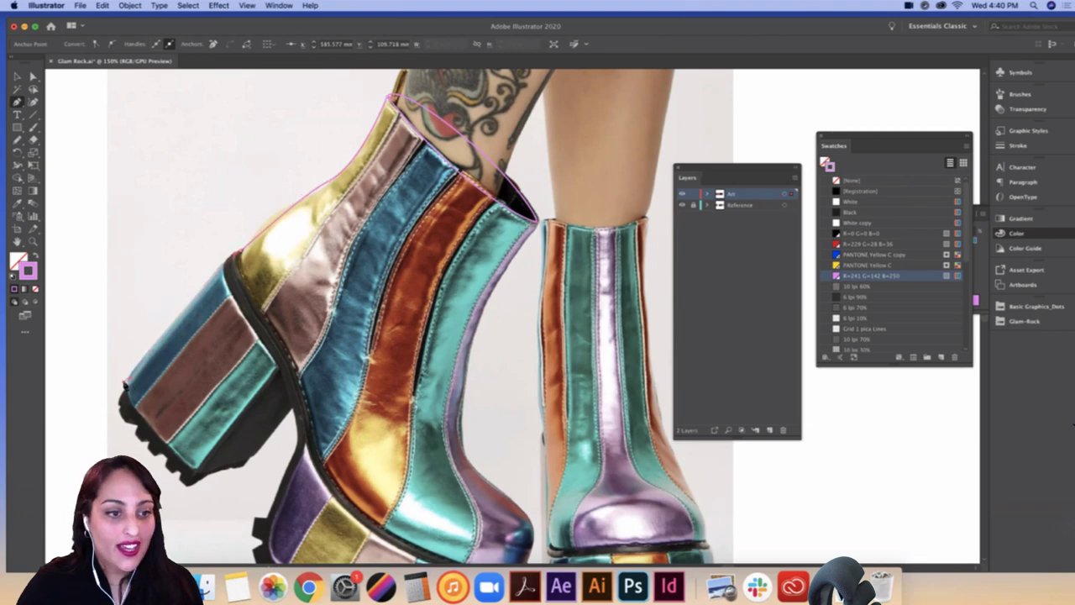
{"action": "left_click_drag", "start_coordinate": [126, 380], "coordinate": [305, 362]}
{"action": "left_click", "coordinate": [288, 356]}
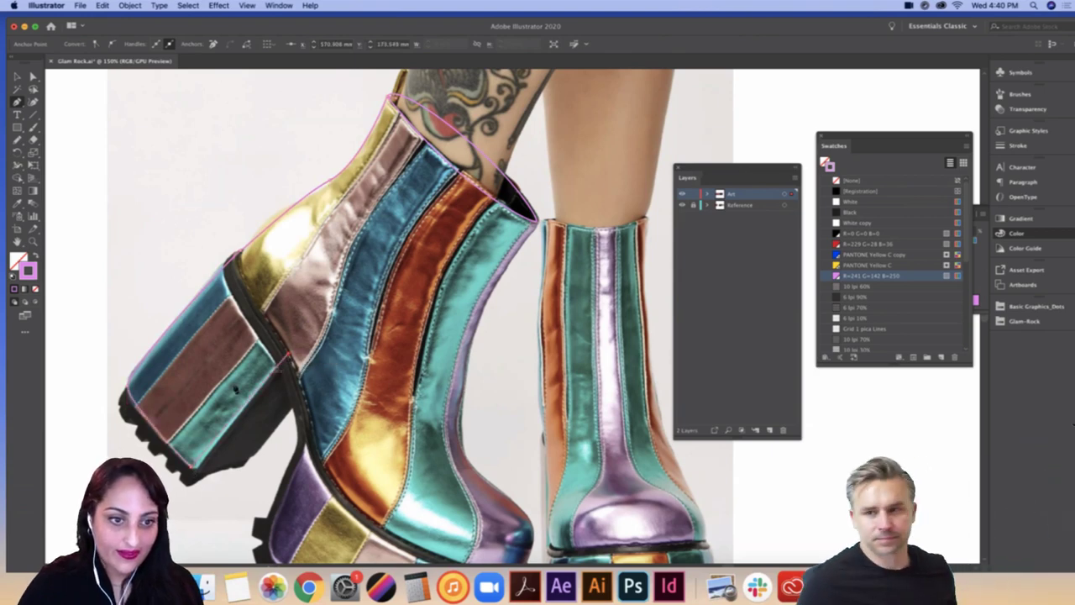
Step: Trace the curved seam between the boot's upper and its sole, from the top of the heel to the toe
{"action": "left_click", "coordinate": [248, 226]}
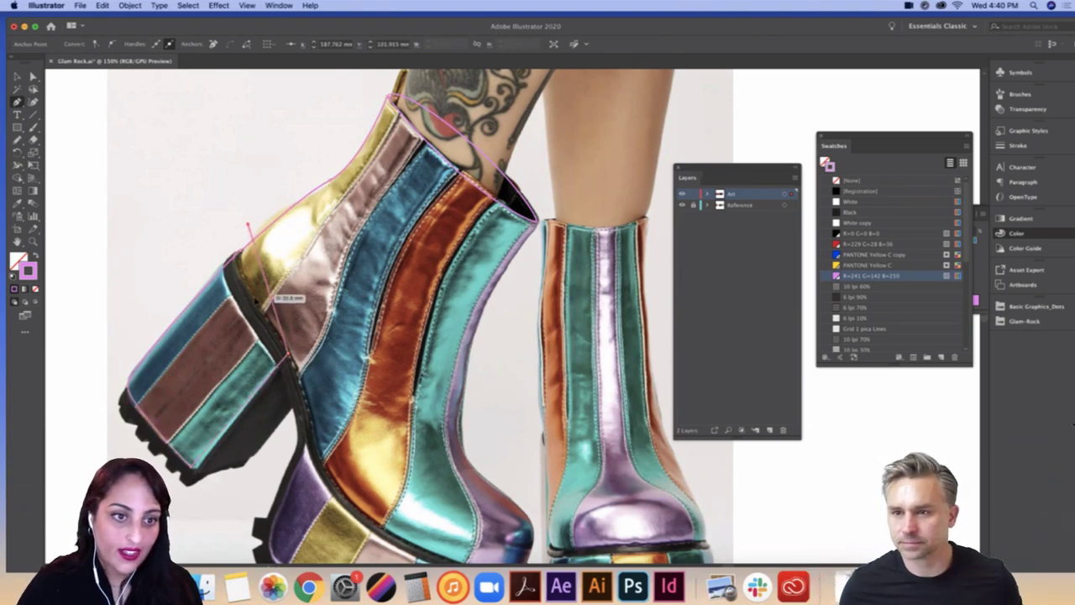
{"action": "left_click_drag", "start_coordinate": [276, 331], "coordinate": [250, 264]}
{"action": "left_click_drag", "start_coordinate": [243, 223], "coordinate": [336, 438]}
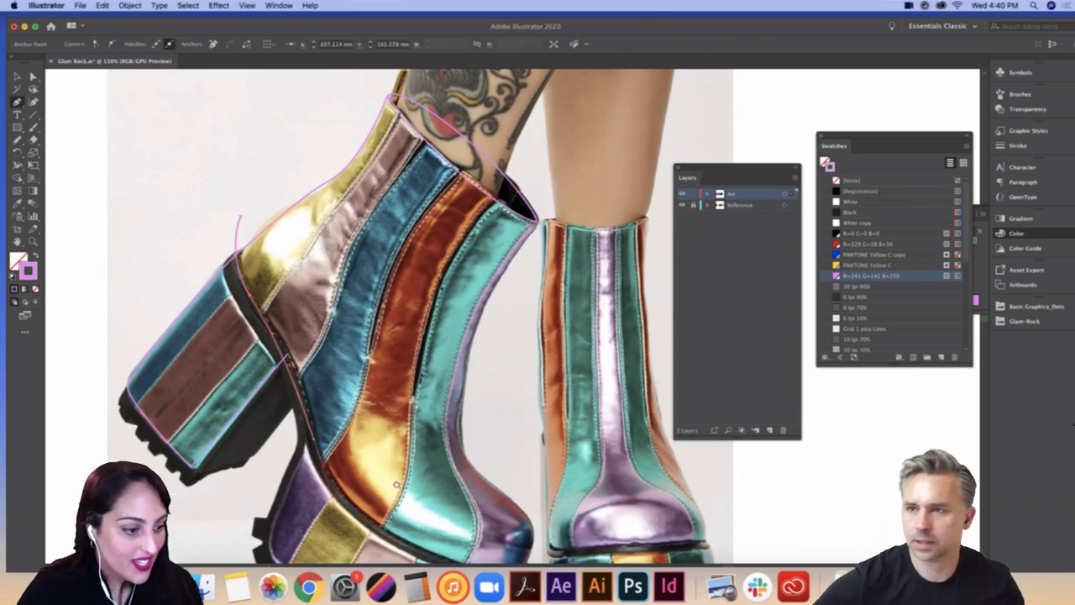
{"action": "scroll", "coordinate": [344, 510], "scroll_direction": "down", "scroll_amount": 6}
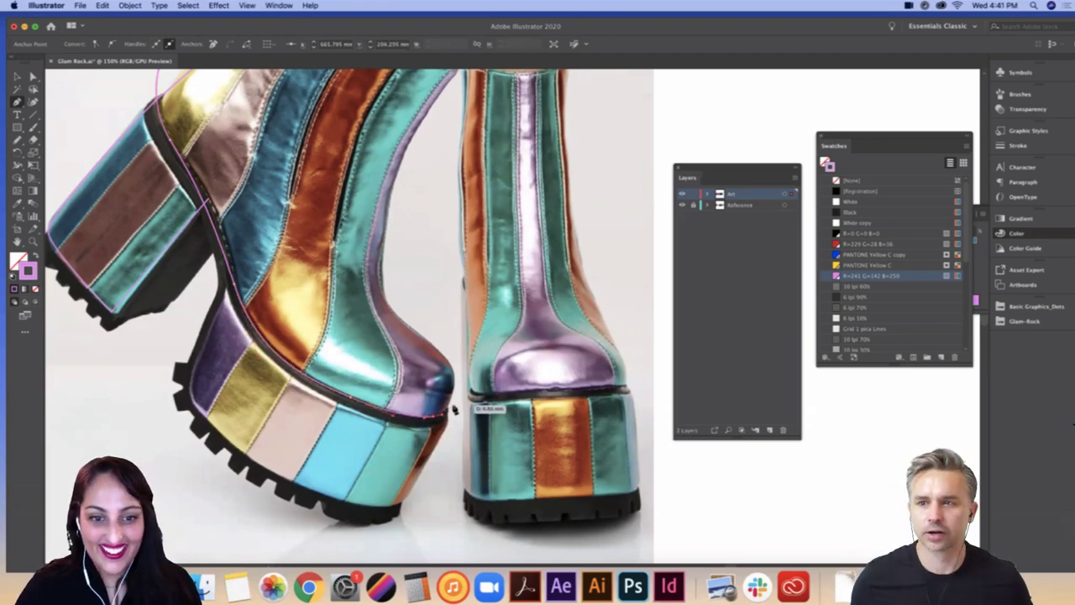
{"action": "left_click_drag", "start_coordinate": [444, 414], "coordinate": [452, 405]}
Step: Trace the tilted boot's front profile from the collar down around the toe to the sole seam
{"action": "scroll", "coordinate": [416, 310], "scroll_direction": "up", "scroll_amount": 5}
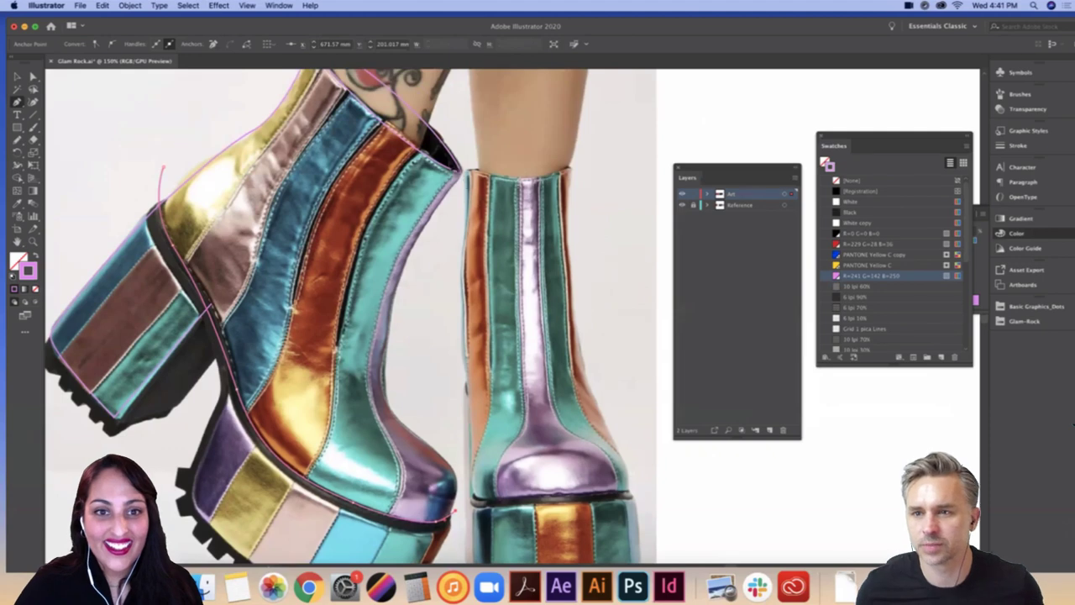
{"action": "left_click", "coordinate": [456, 172]}
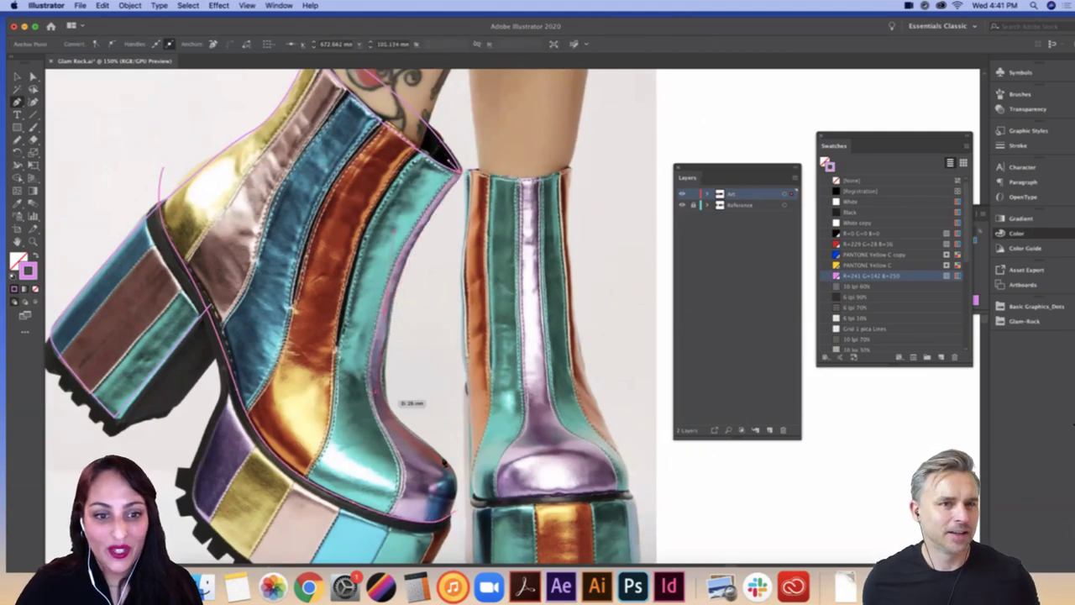
{"action": "left_click_drag", "start_coordinate": [418, 437], "coordinate": [453, 470]}
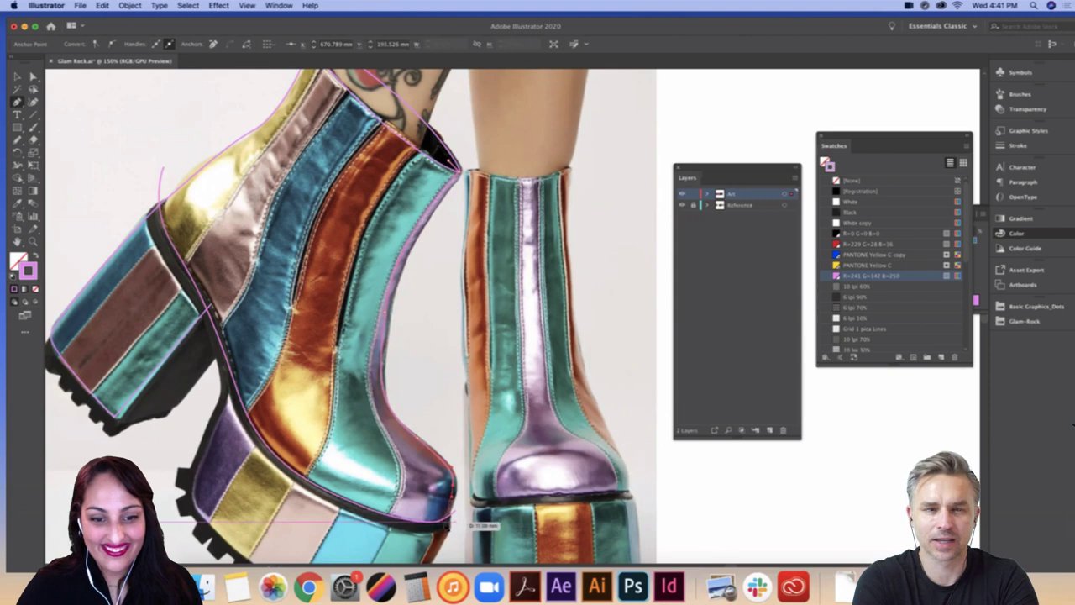
{"action": "left_click_drag", "start_coordinate": [449, 522], "coordinate": [444, 526]}
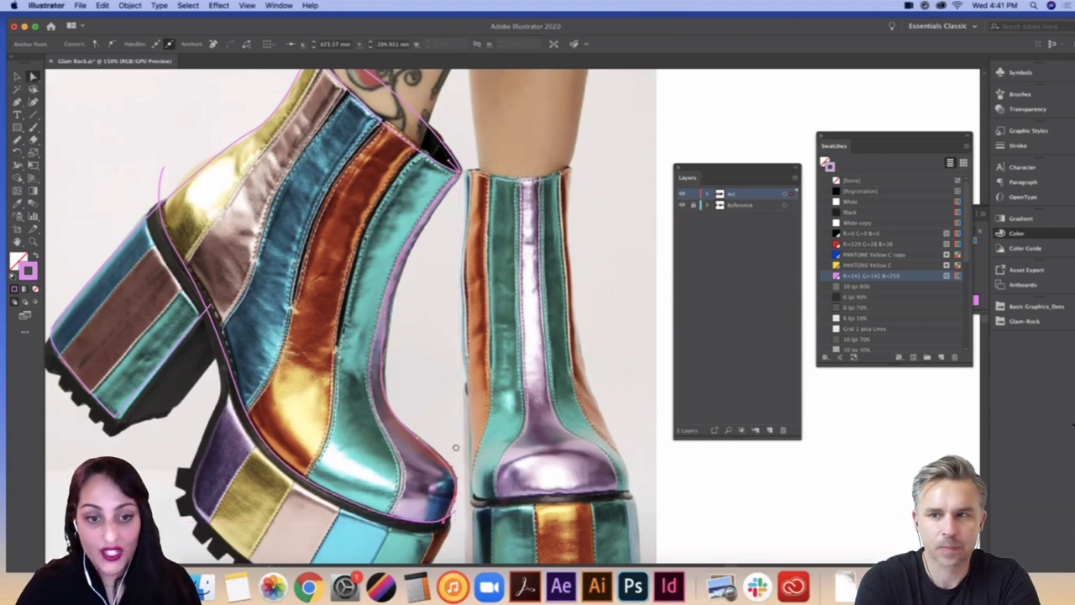
Step: Trace the tilted boot's platform sole from the toe down its front edge, along the tread and up the inner arch to the heel
{"action": "scroll", "coordinate": [455, 447], "scroll_direction": "down", "scroll_amount": 5}
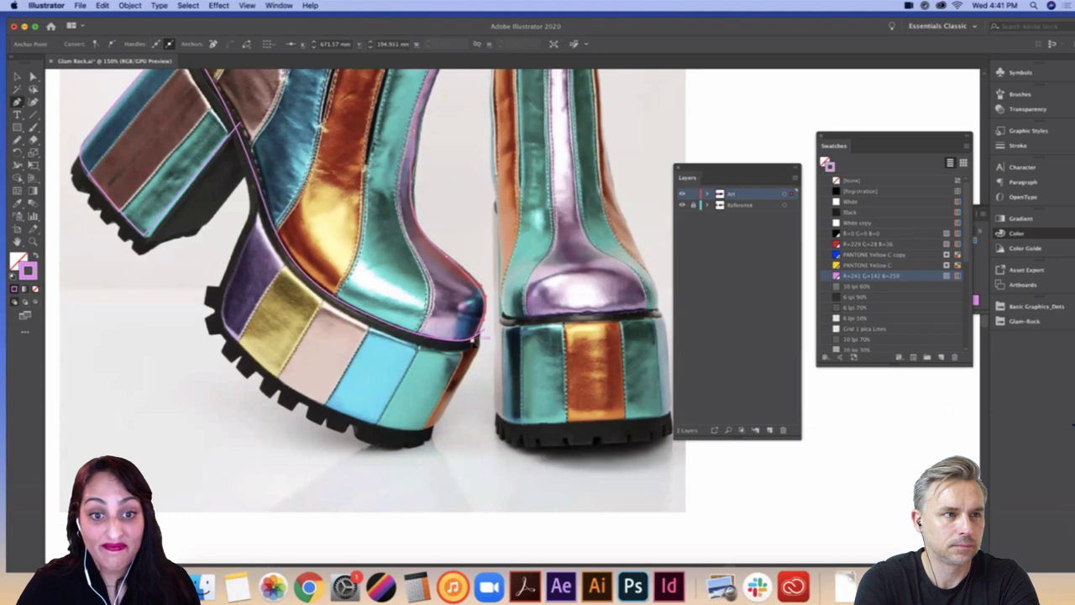
{"action": "left_click", "coordinate": [473, 340]}
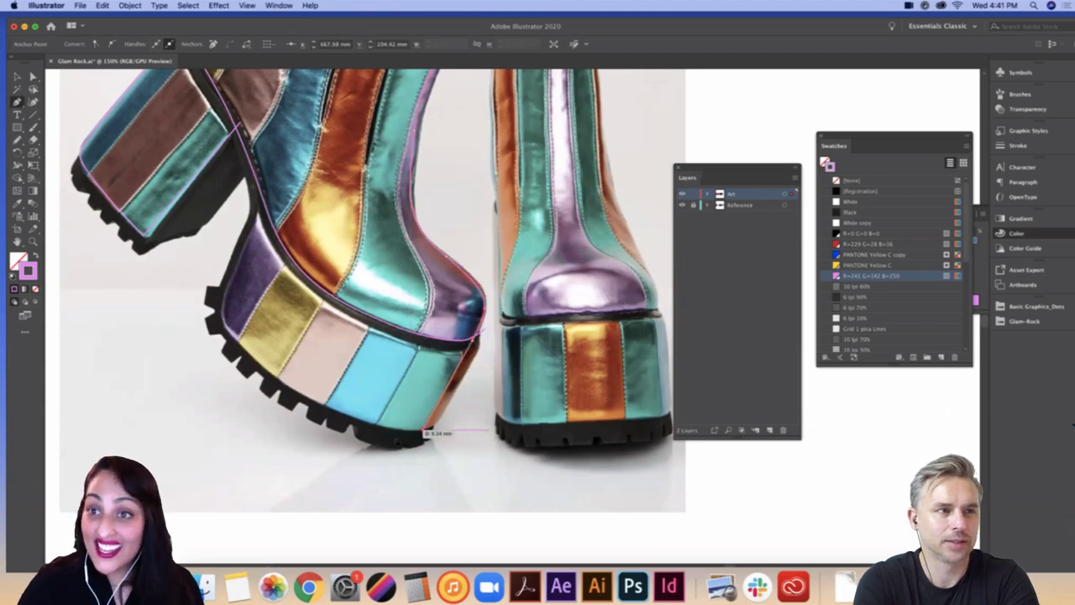
{"action": "left_click_drag", "start_coordinate": [423, 431], "coordinate": [319, 393]}
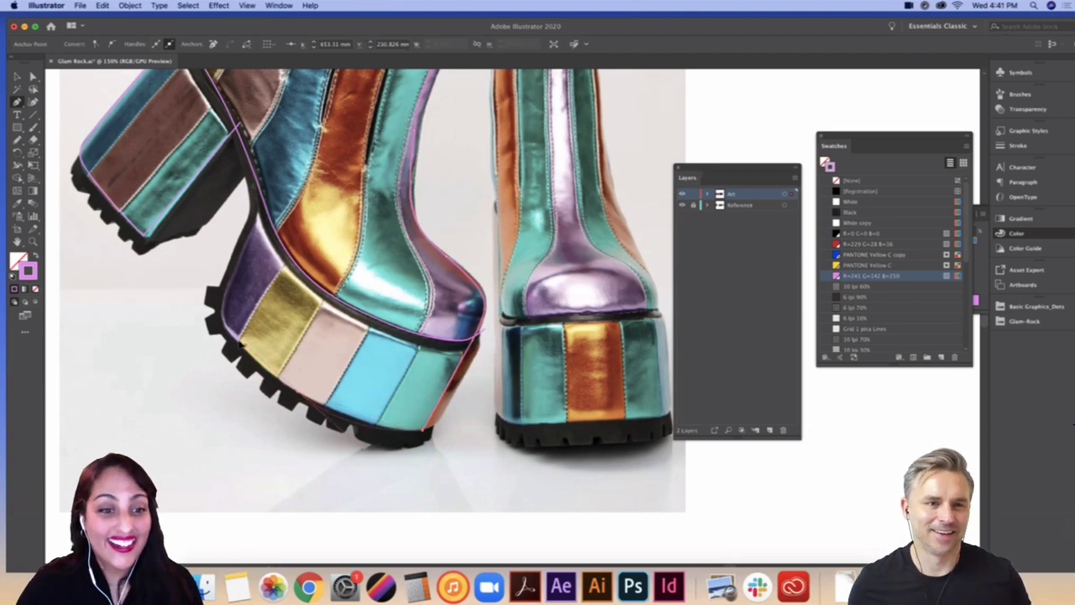
{"action": "left_click", "coordinate": [238, 348]}
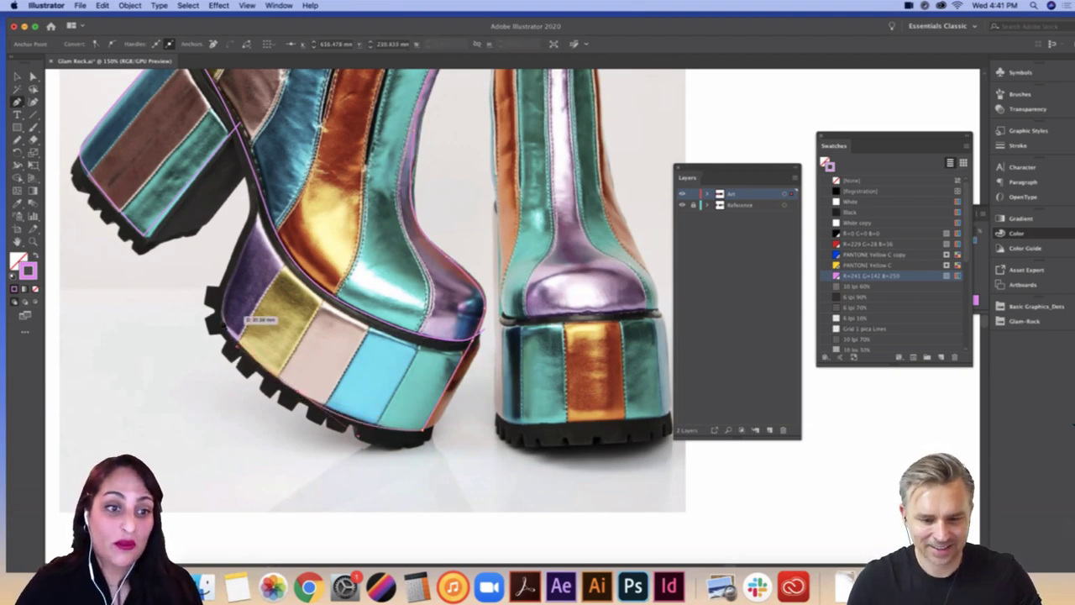
{"action": "left_click_drag", "start_coordinate": [259, 288], "coordinate": [353, 352]}
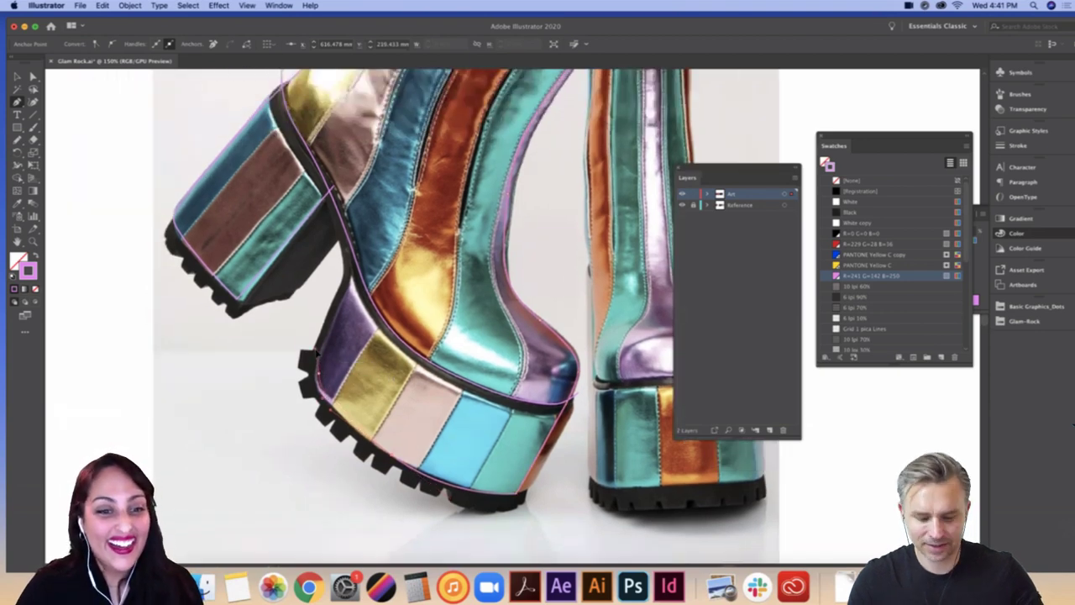
{"action": "left_click_drag", "start_coordinate": [326, 346], "coordinate": [348, 204]}
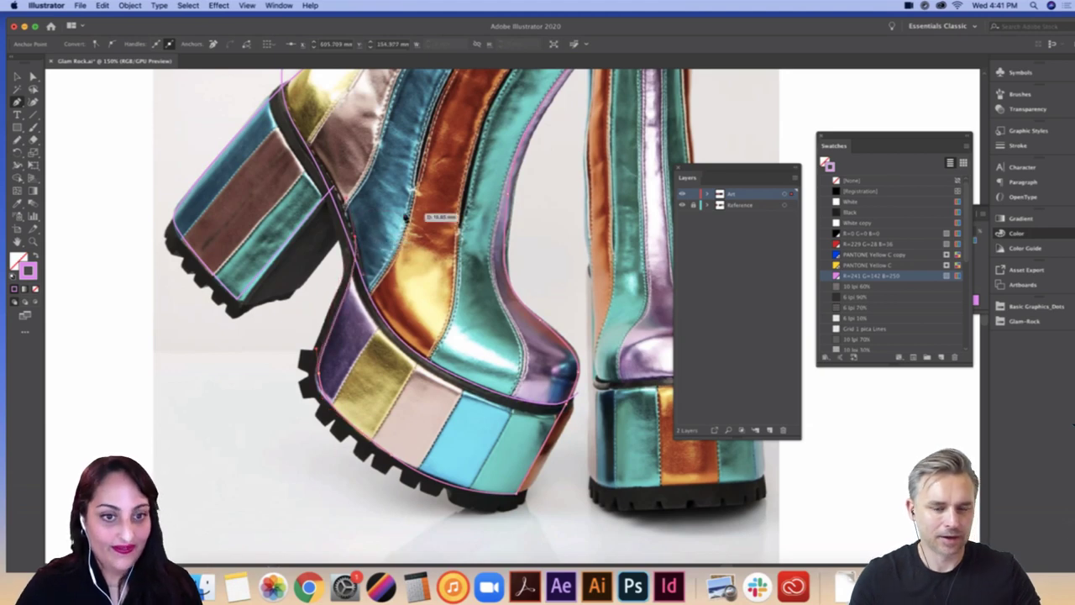
Step: Trace the gold-to-pink and pink-to-blue stripe seams on the tilted boot's upper, from the collar down to the sole
{"action": "scroll", "coordinate": [406, 217], "scroll_direction": "up", "scroll_amount": 6}
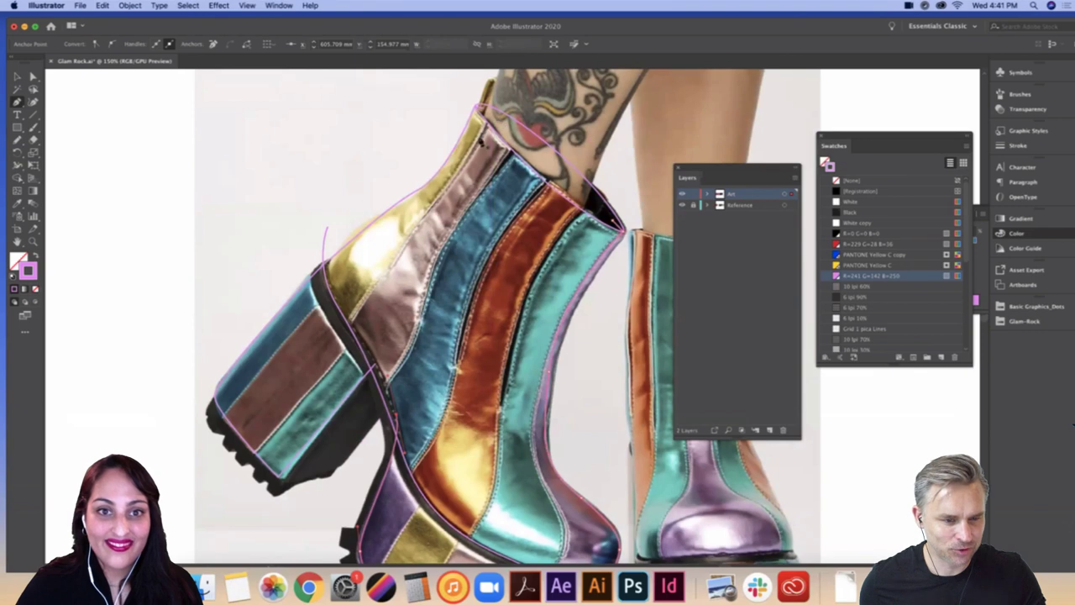
{"action": "left_click", "coordinate": [481, 141], "text": "super"}
{"action": "left_click", "coordinate": [409, 245]}
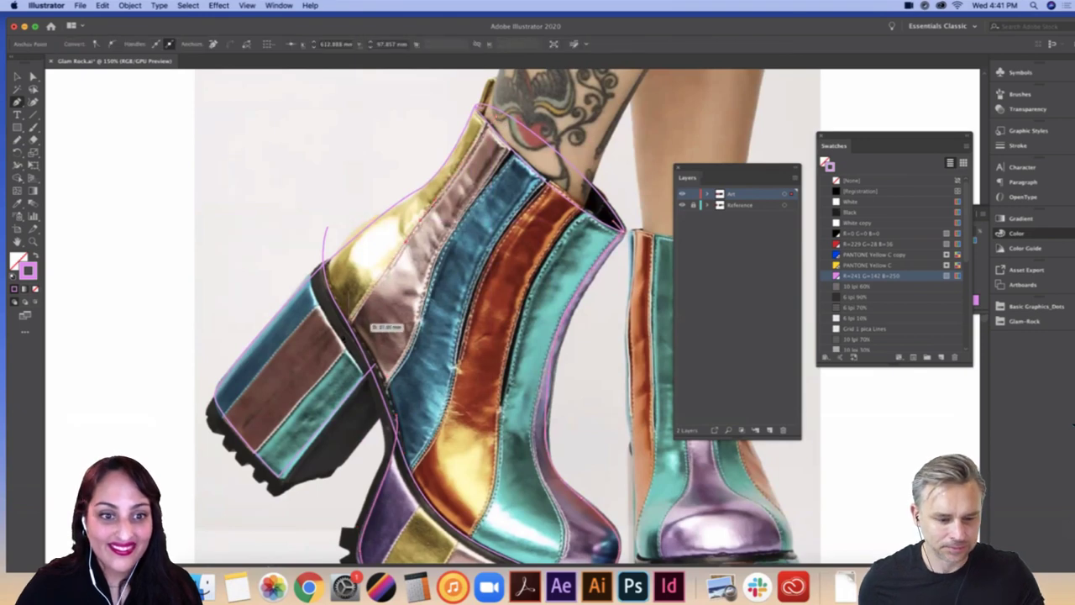
{"action": "left_click_drag", "start_coordinate": [344, 334], "coordinate": [336, 339]}
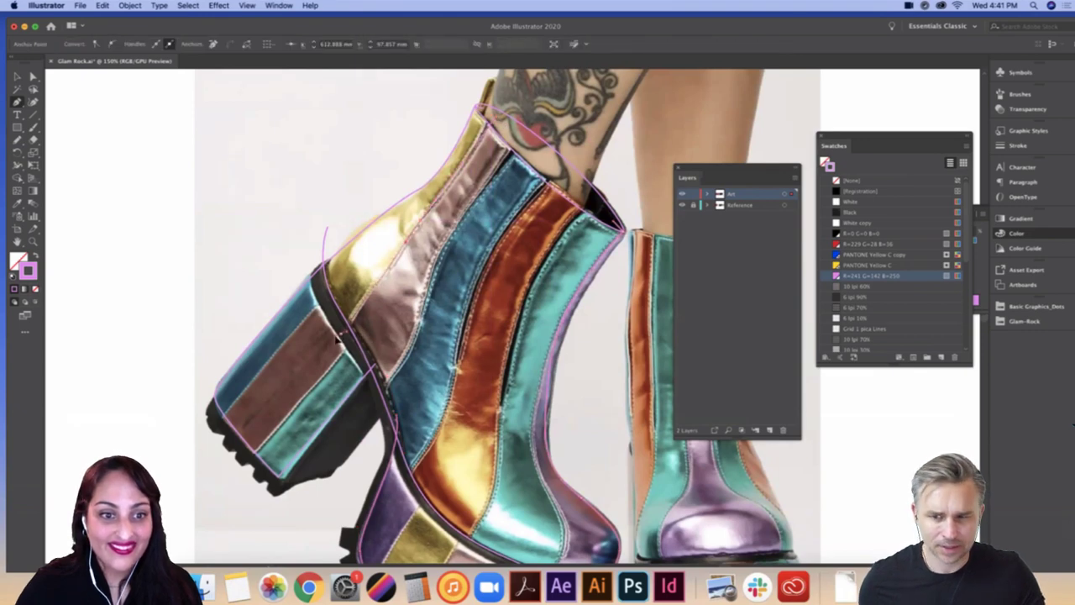
{"action": "left_click", "coordinate": [534, 149]}
{"action": "left_click_drag", "start_coordinate": [433, 288], "coordinate": [370, 404]}
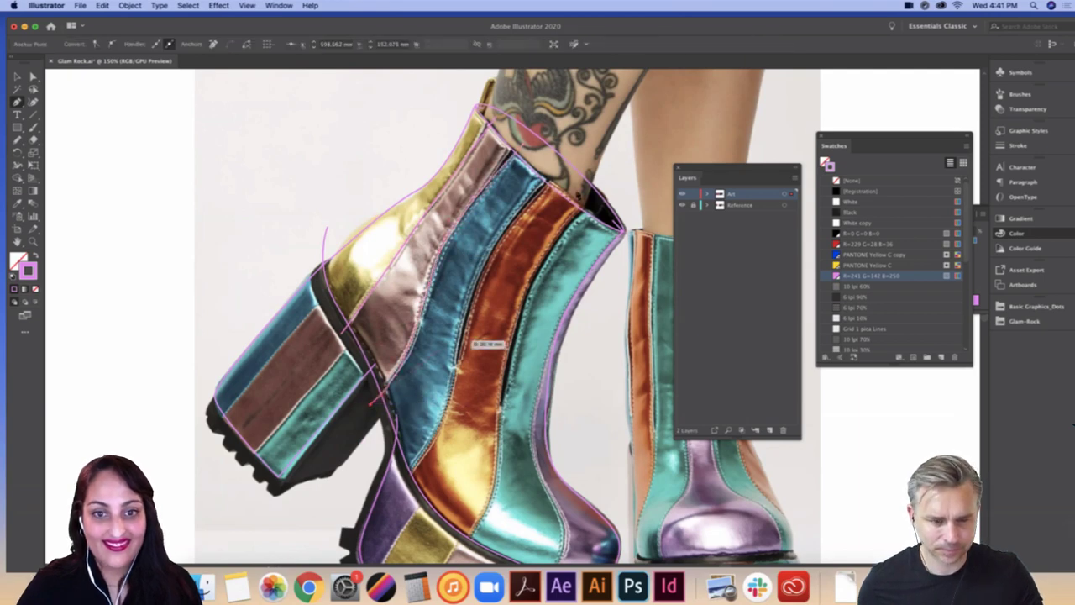
Step: Trace the blue-to-orange and orange-to-teal stripe seams from the tilted boot's collar down to the sole seam
{"action": "left_click", "coordinate": [547, 181]}
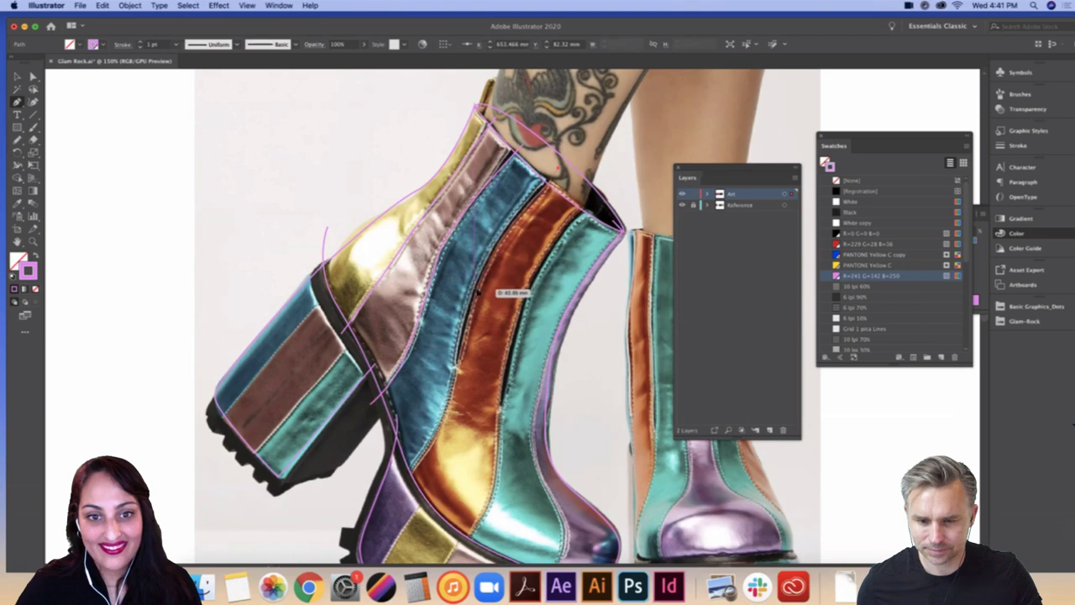
{"action": "left_click_drag", "start_coordinate": [447, 368], "coordinate": [445, 366]}
{"action": "left_click_drag", "start_coordinate": [452, 432], "coordinate": [462, 361]}
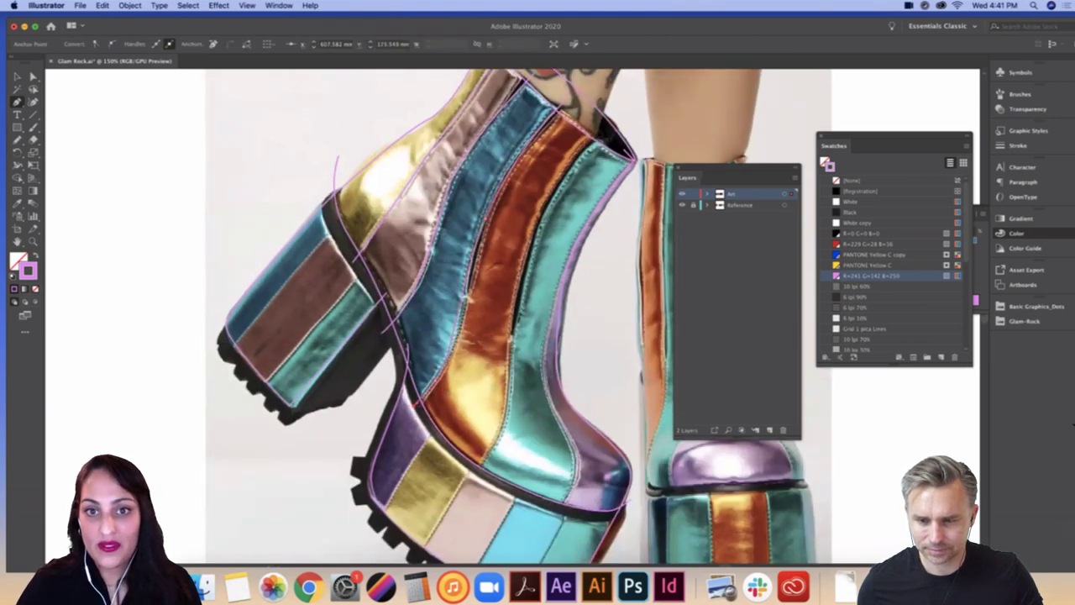
{"action": "left_click", "coordinate": [592, 137]}
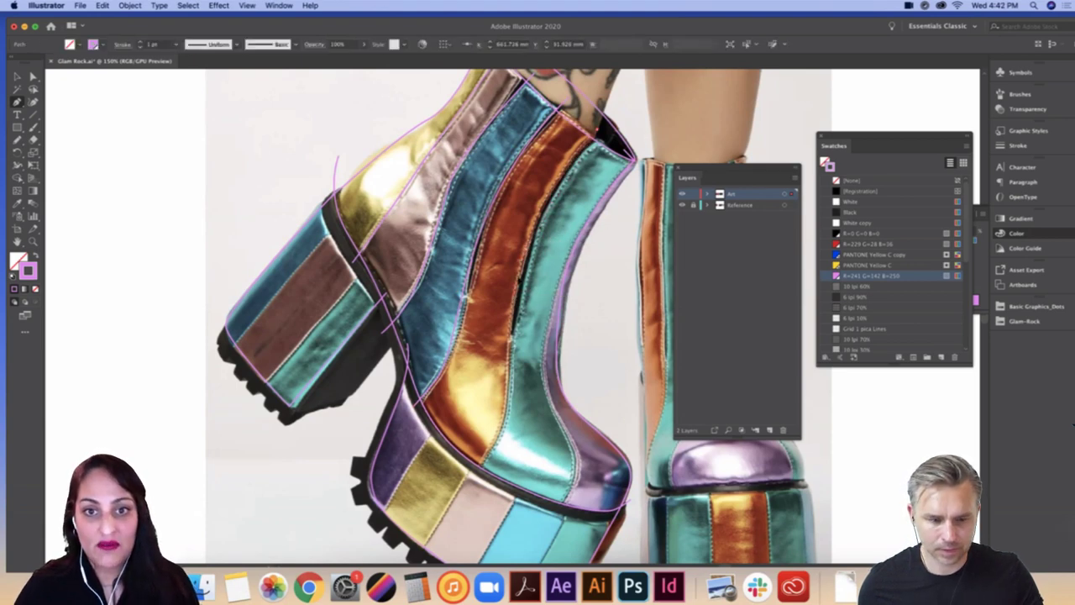
{"action": "left_click_drag", "start_coordinate": [512, 312], "coordinate": [509, 337]}
{"action": "scroll", "coordinate": [511, 317], "scroll_direction": "down", "scroll_amount": 3}
{"action": "left_click_drag", "start_coordinate": [485, 384], "coordinate": [481, 396]}
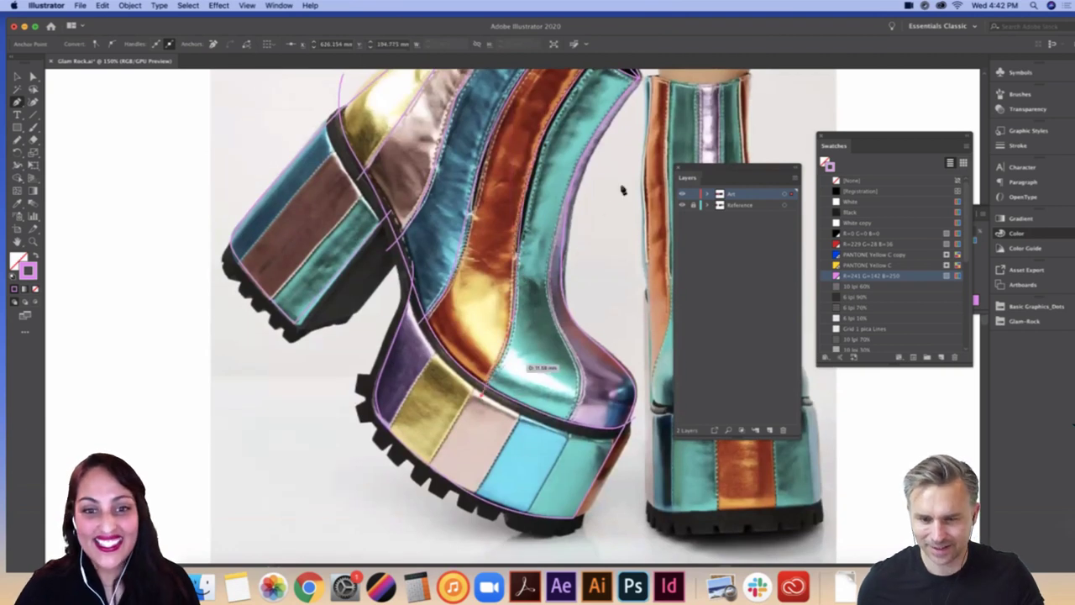
Step: Trace the teal-to-purple seam along the tilted boot's front, and reposition its middle anchor to follow the stitching
{"action": "left_click_drag", "start_coordinate": [645, 132], "coordinate": [613, 188]}
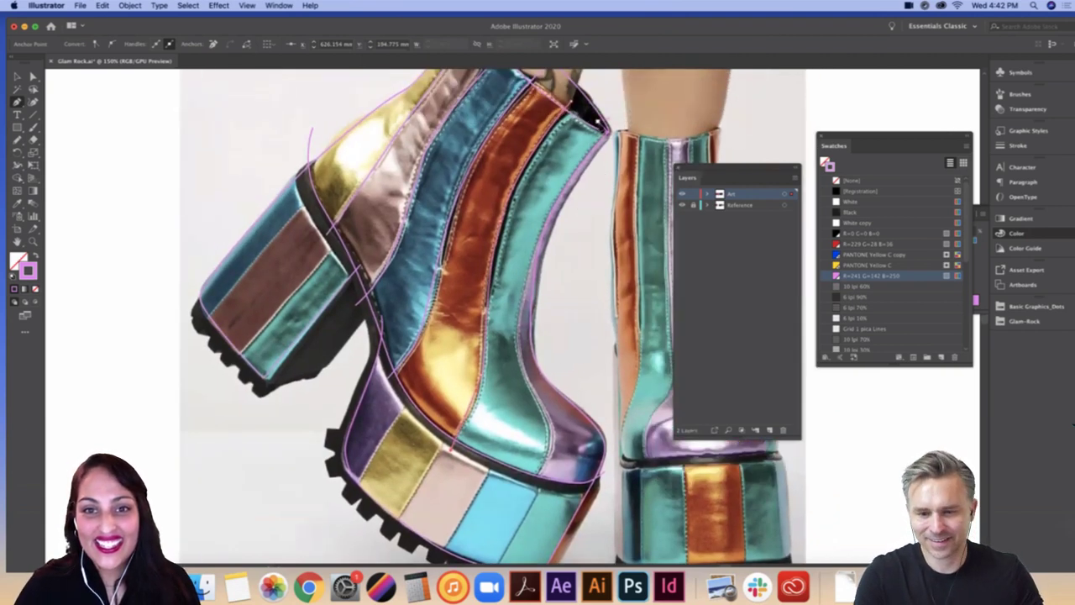
{"action": "left_click_drag", "start_coordinate": [598, 122], "coordinate": [530, 241]}
{"action": "left_click_drag", "start_coordinate": [506, 382], "coordinate": [519, 387]}
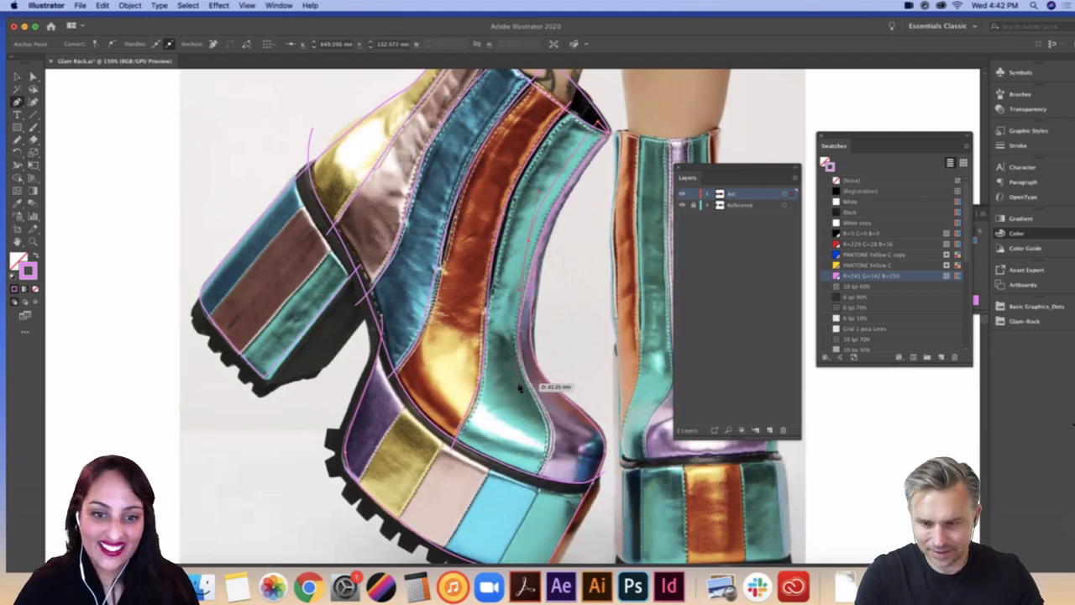
{"action": "mouse_move", "coordinate": [537, 436]}
{"action": "left_mouse_down"}
{"action": "mouse_move", "coordinate": [522, 500]}
{"action": "mouse_move", "coordinate": [541, 453]}
{"action": "left_mouse_up"}
{"action": "key", "text": "a"}
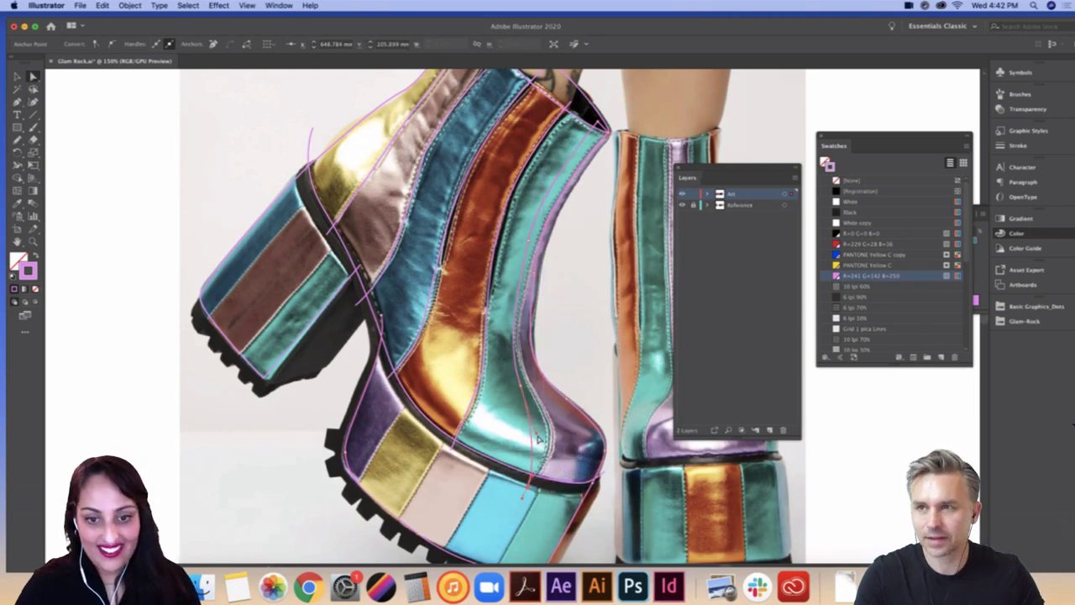
{"action": "left_click_drag", "start_coordinate": [521, 386], "coordinate": [534, 397]}
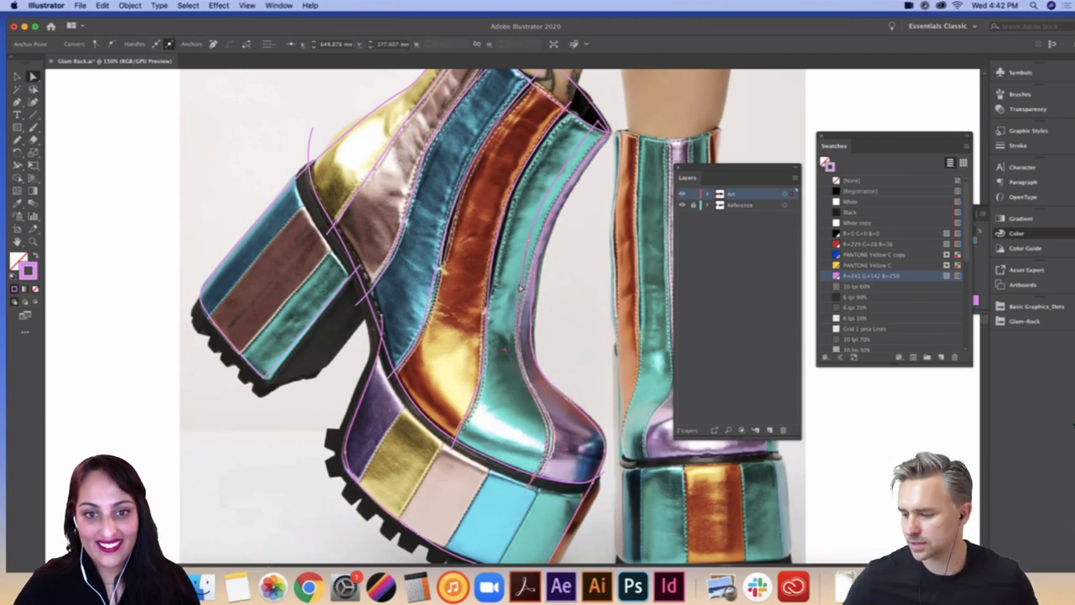
{"action": "key", "text": "s"}
{"action": "key", "text": "a"}
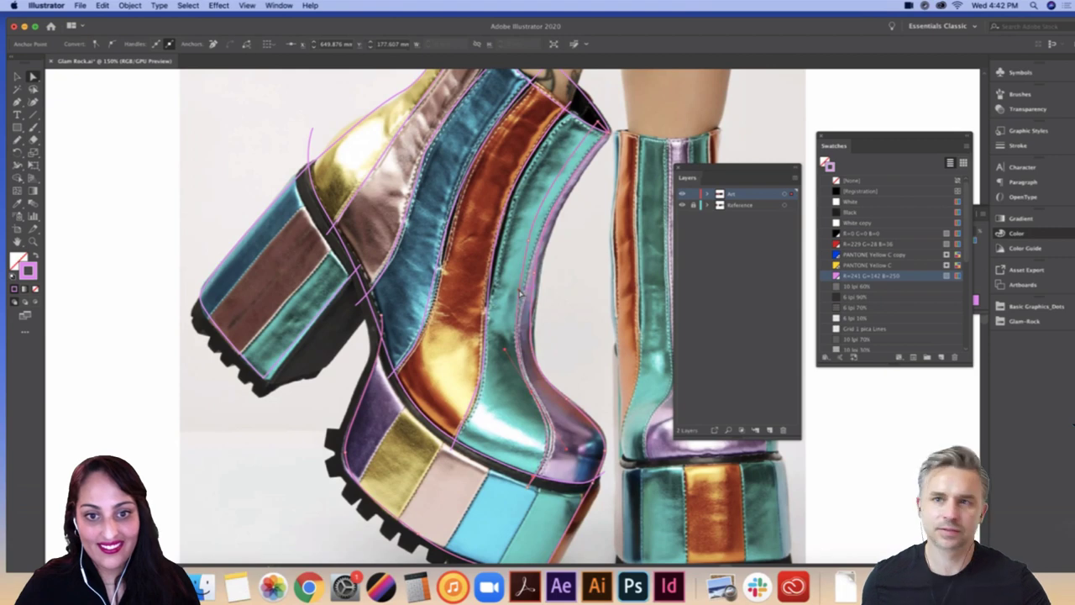
Step: Trace the straight dividing lines between the colored stripes on the tilted boot's platform sole and heel block
{"action": "scroll", "coordinate": [576, 336], "scroll_direction": "down", "scroll_amount": 2}
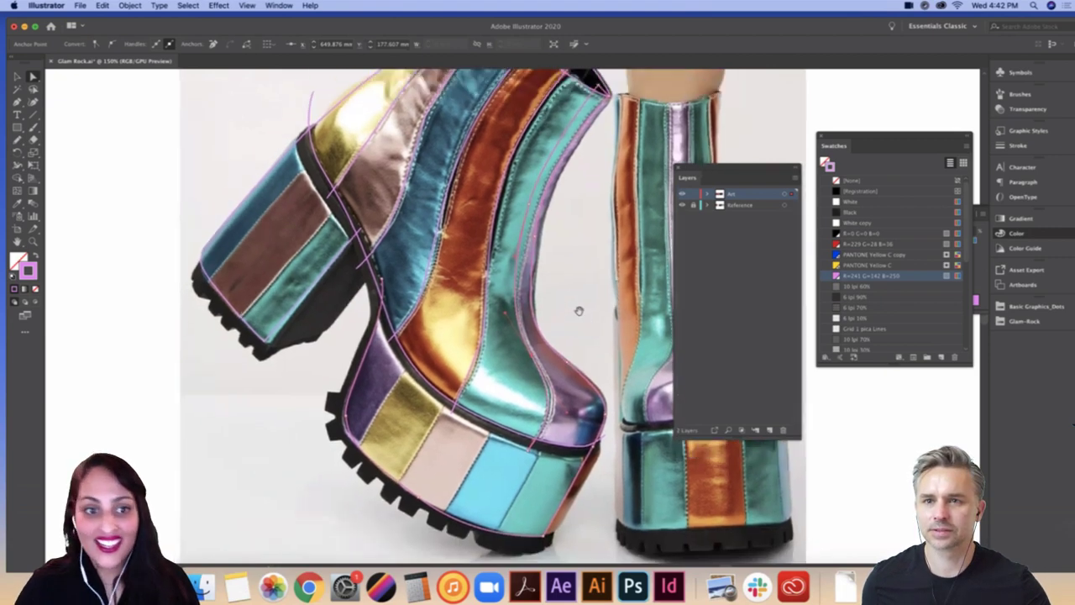
{"action": "key", "text": "p"}
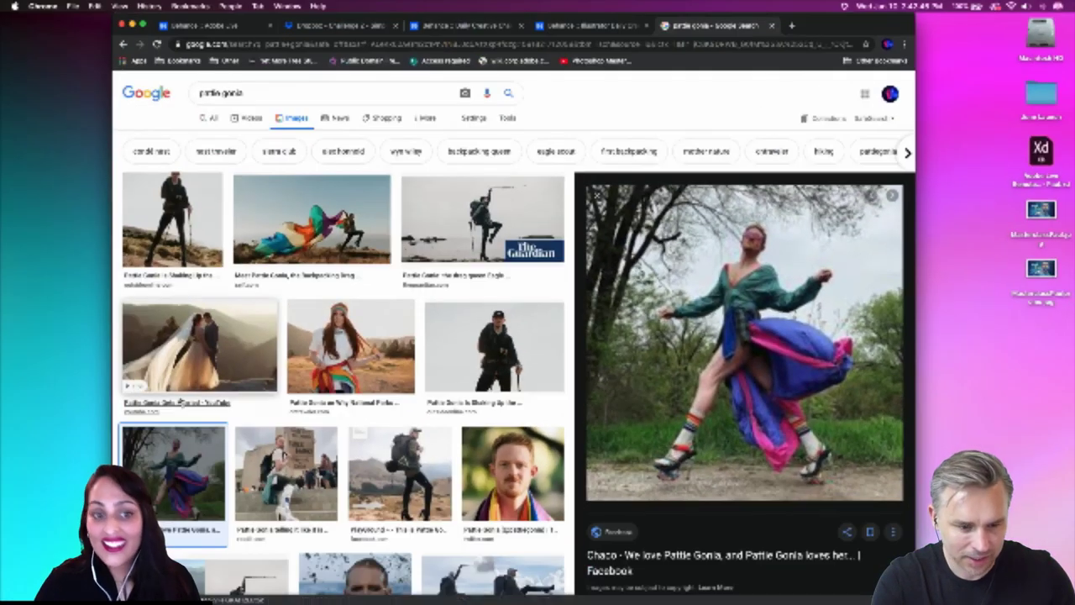
{"action": "left_click", "coordinate": [398, 487]}
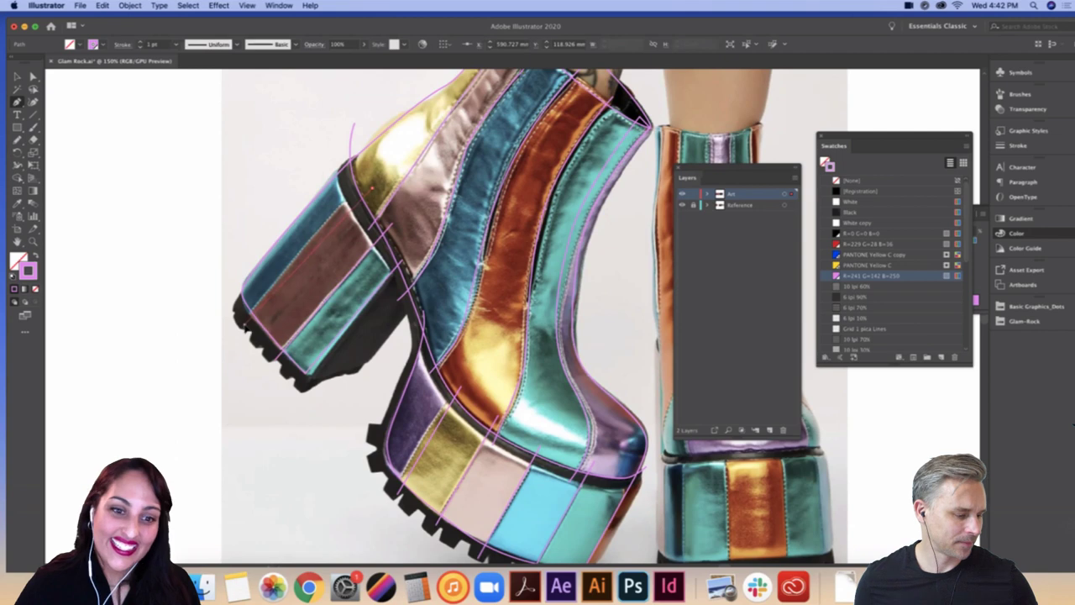
{"action": "left_click", "coordinate": [245, 326]}
{"action": "key", "text": "Escape"}
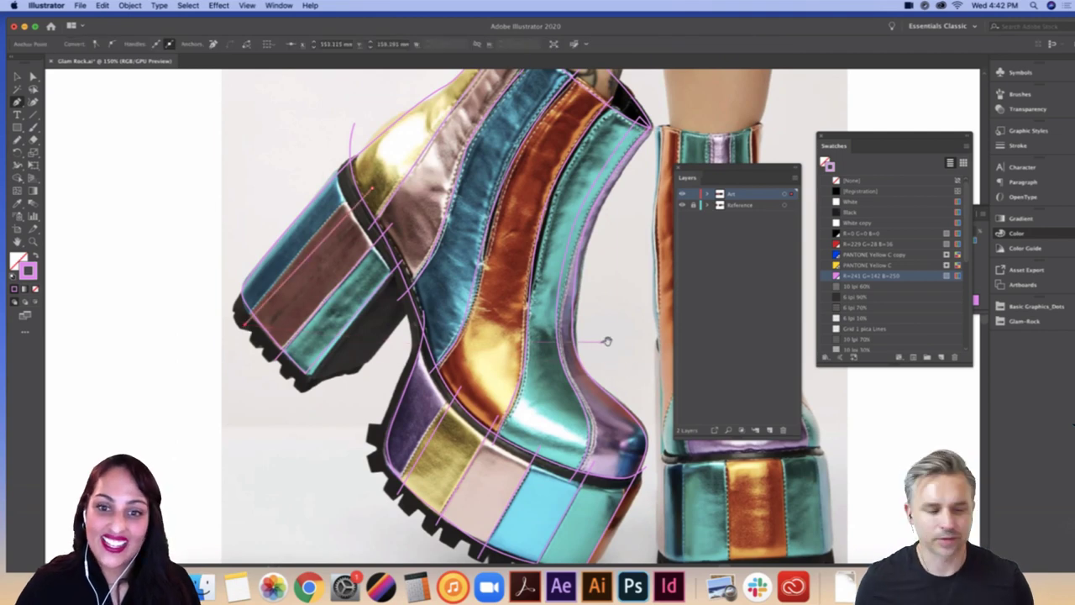
Step: Trace the collar opening of the front-facing boot as a closed shape with curved near and far rims
{"action": "scroll", "coordinate": [607, 341], "scroll_direction": "right", "scroll_amount": 10}
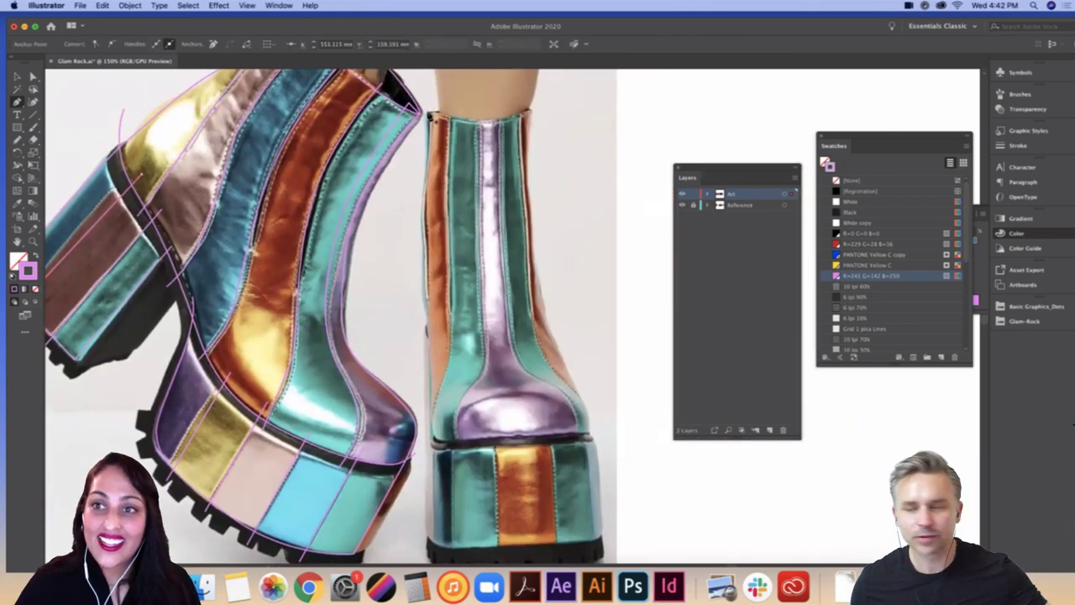
{"action": "left_click", "coordinate": [430, 115]}
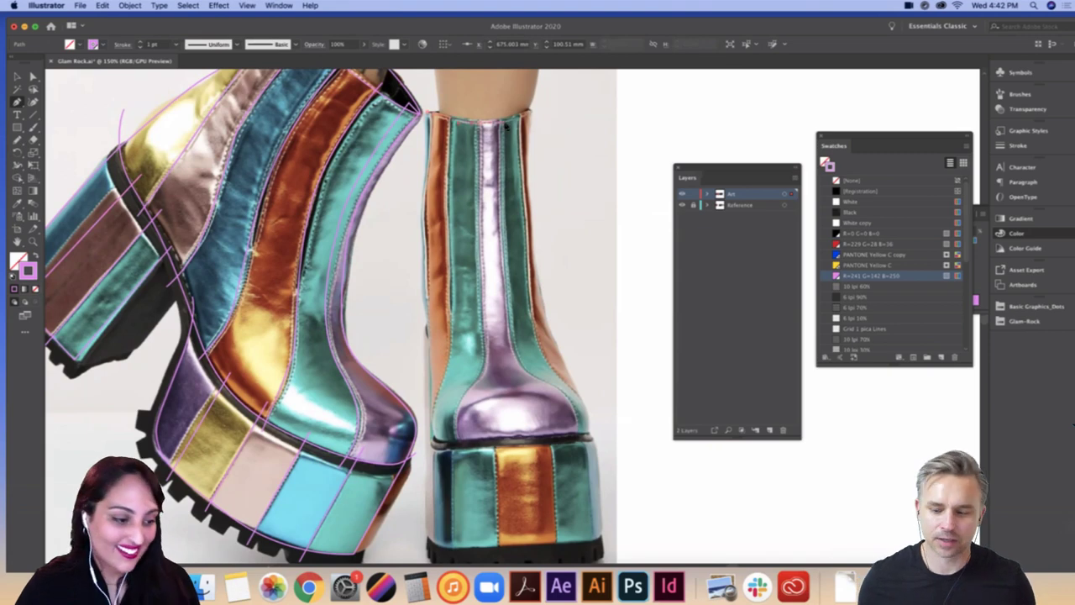
{"action": "left_click", "coordinate": [528, 111]}
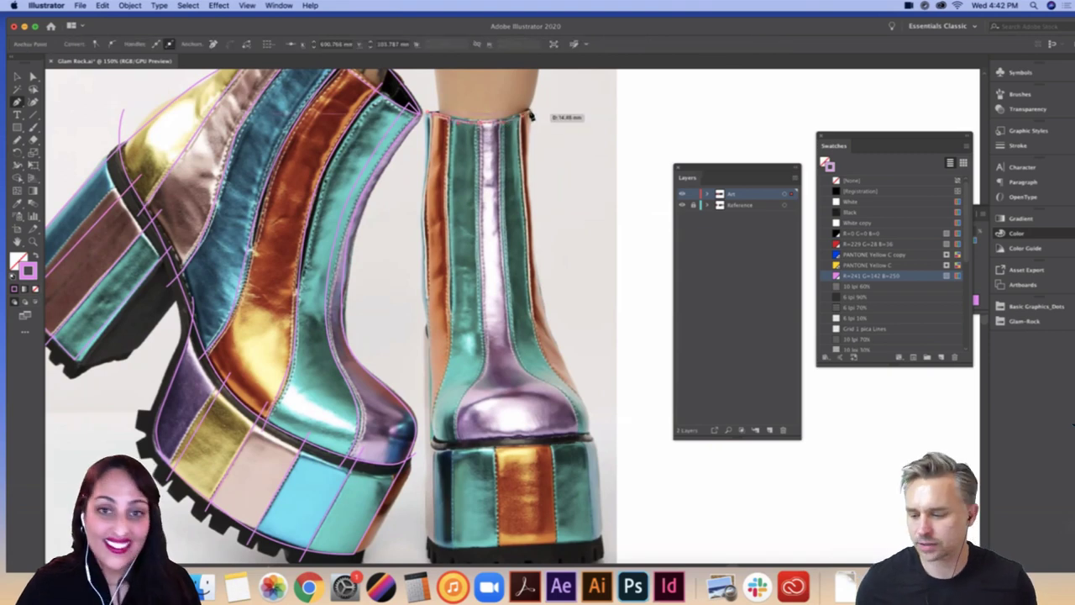
{"action": "left_click", "coordinate": [430, 115]}
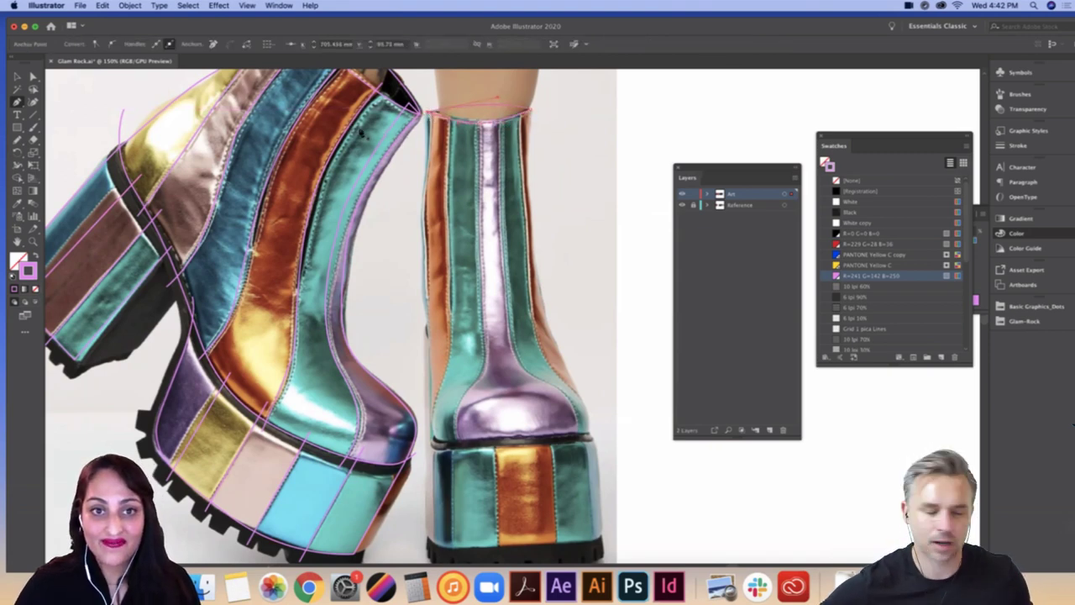
{"action": "left_click_drag", "start_coordinate": [361, 133], "coordinate": [361, 133]}
Step: Trace the front-facing boot's upper from the collar down its right side, across the sole seam and back up its left side
{"action": "left_click_drag", "start_coordinate": [529, 110], "coordinate": [530, 110]}
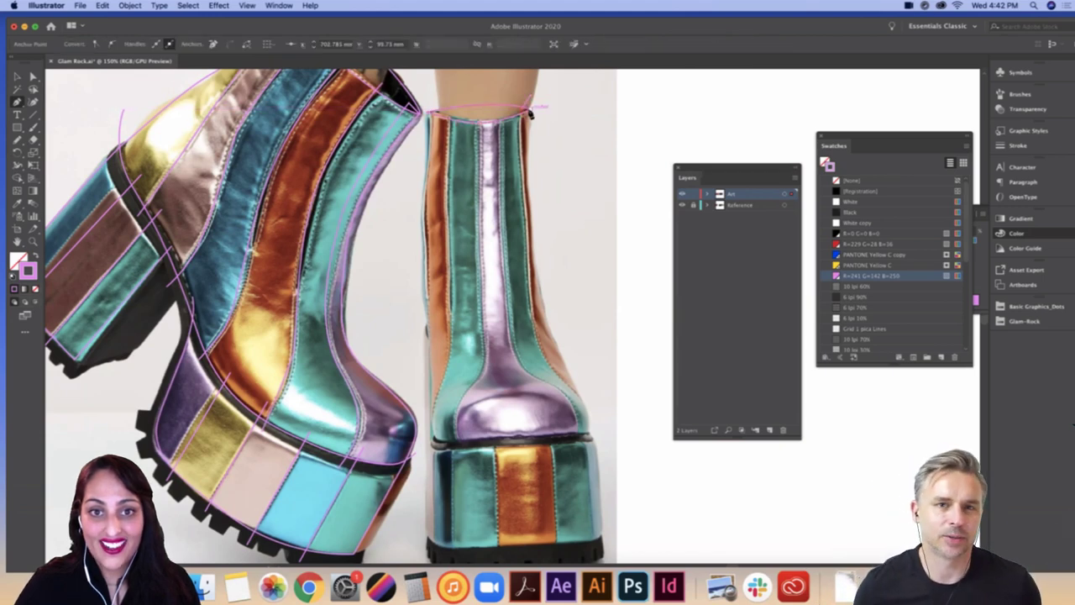
{"action": "left_click_drag", "start_coordinate": [547, 334], "coordinate": [556, 362]}
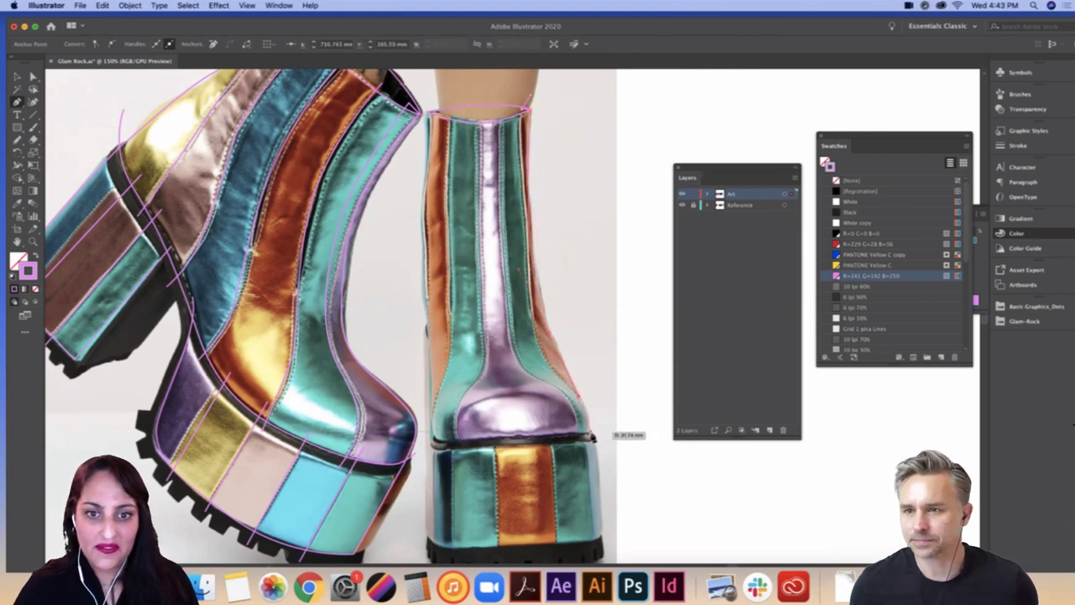
{"action": "left_click_drag", "start_coordinate": [593, 453], "coordinate": [428, 446]}
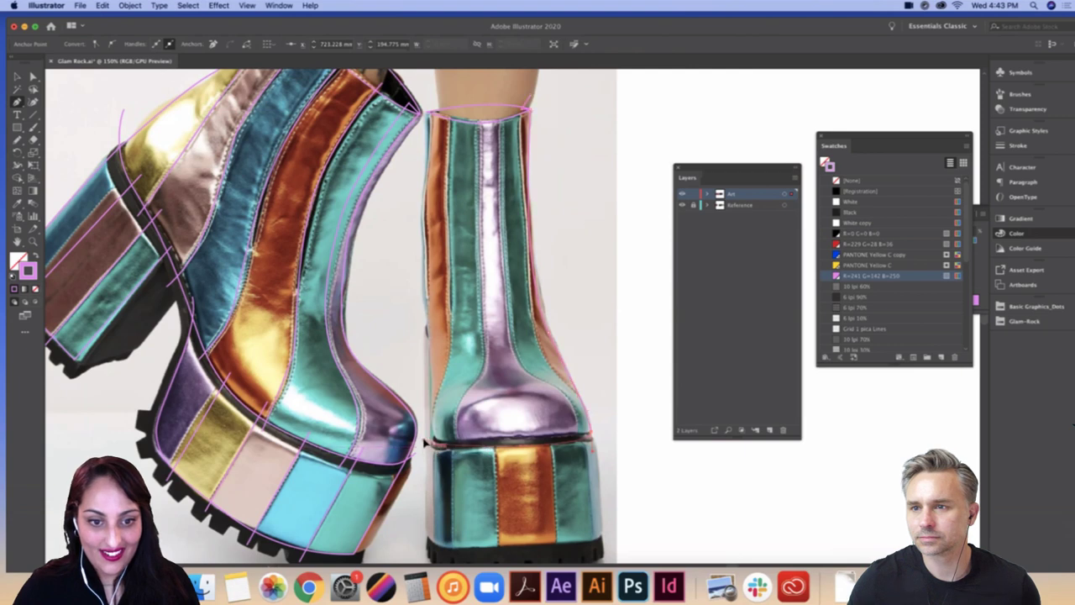
{"action": "left_click_drag", "start_coordinate": [425, 312], "coordinate": [425, 290]}
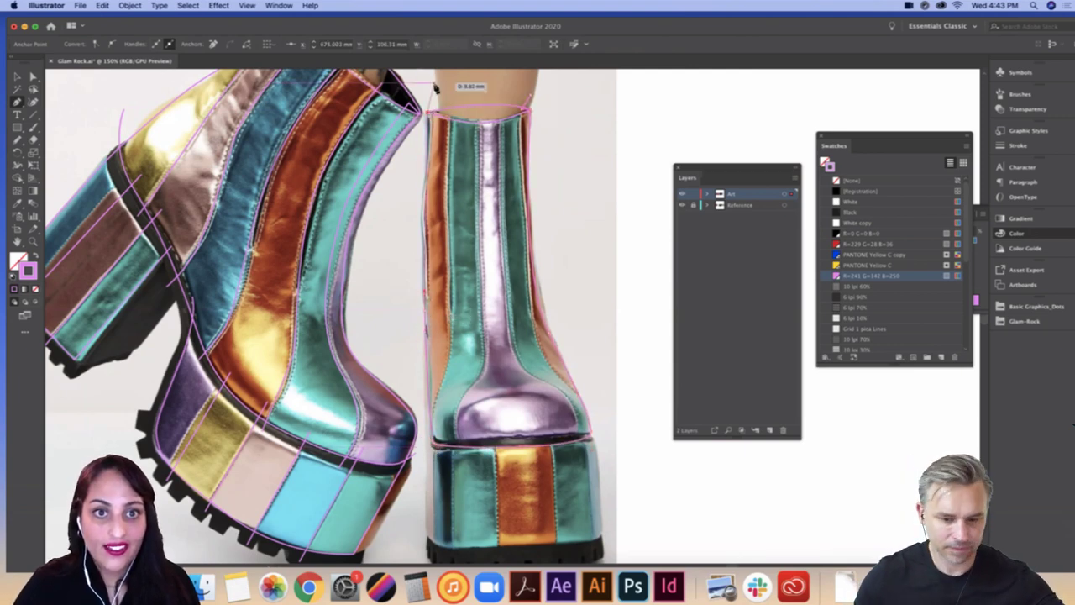
Step: Trace the seam between the orange and teal stripes on the front-facing boot's left side, from collar to sole seam
{"action": "left_click", "coordinate": [449, 109]}
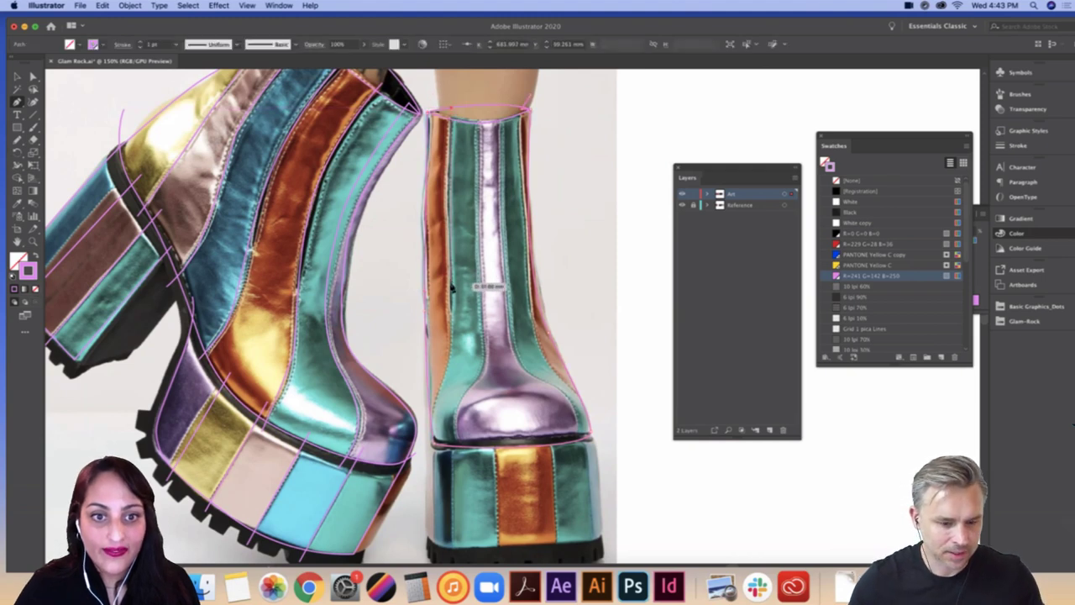
{"action": "left_click", "coordinate": [451, 337]}
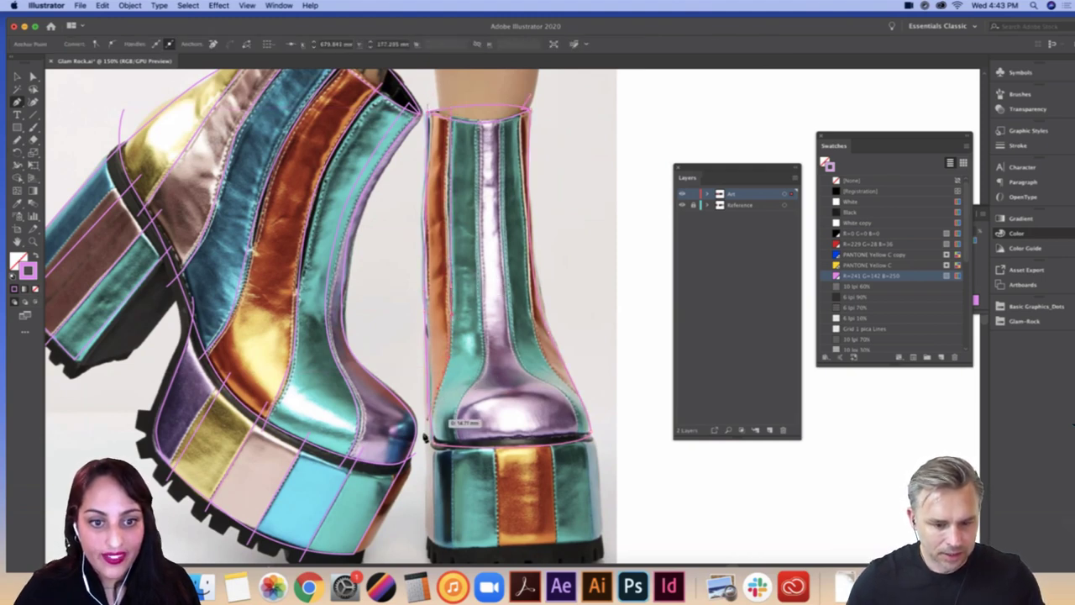
{"action": "left_click", "coordinate": [427, 442]}
Step: Trace the seam between the left teal stripe and the central purple panel on the front-facing boot, curving around the toe onto the sole
{"action": "left_click", "coordinate": [478, 111]}
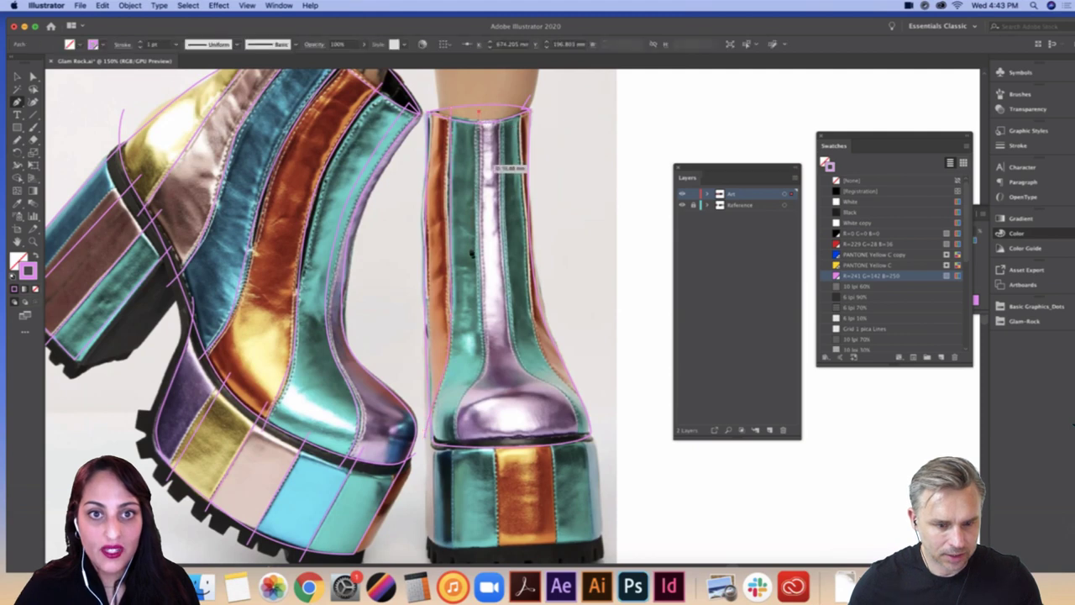
{"action": "left_click", "coordinate": [481, 286]}
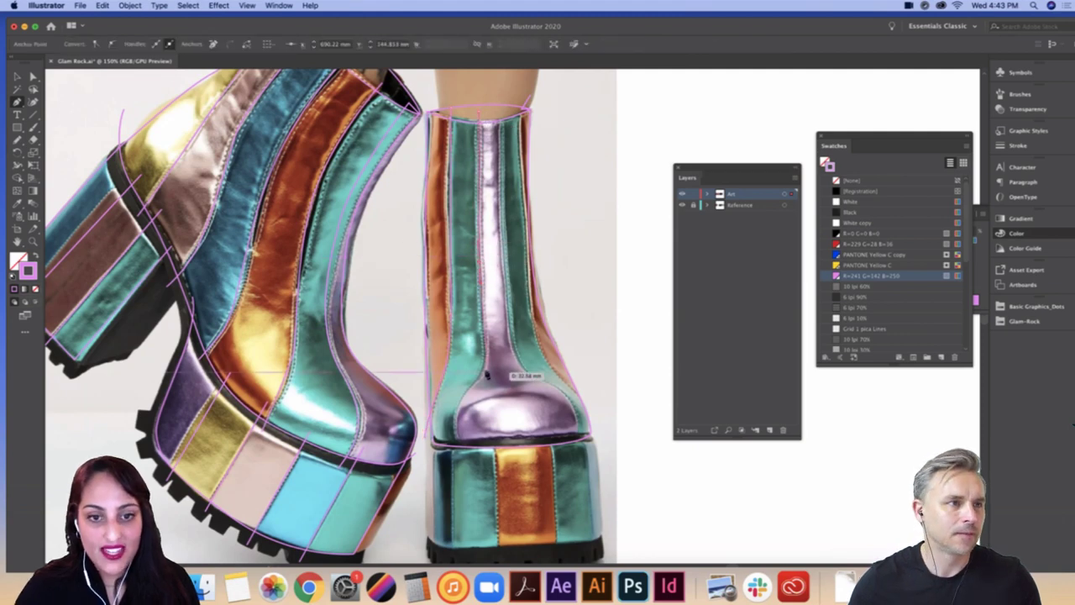
{"action": "left_click", "coordinate": [469, 399]}
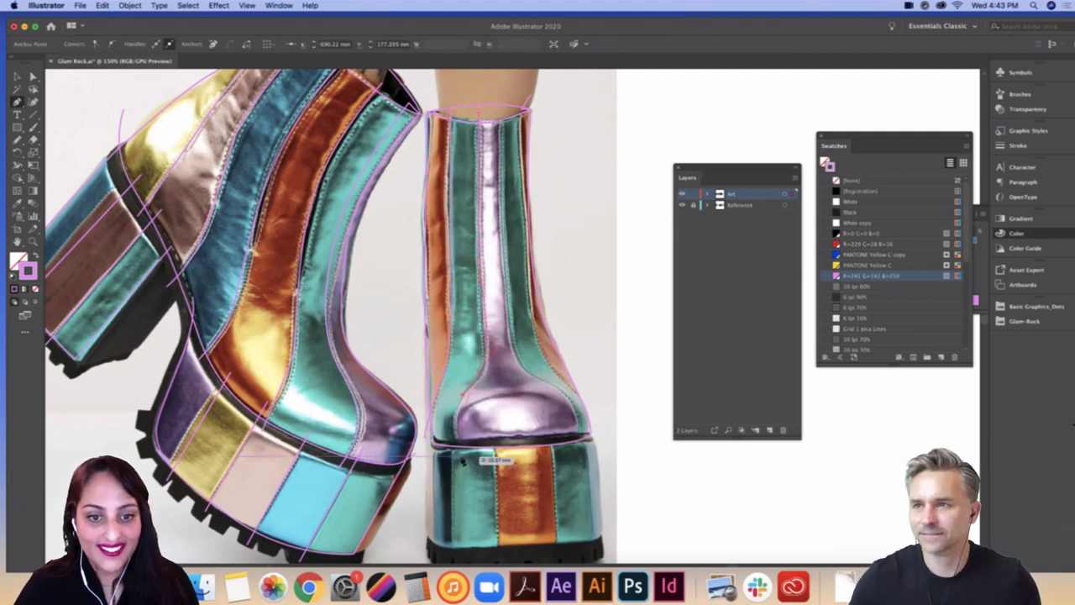
{"action": "left_click", "coordinate": [460, 487]}
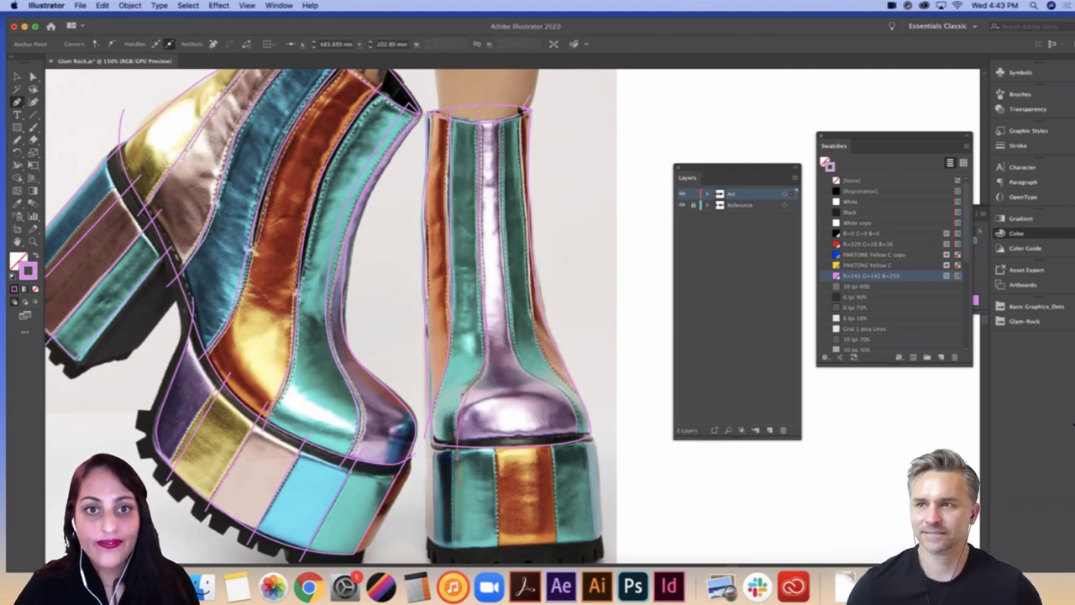
Step: Trace the matching seam between the central purple panel and the right teal stripe, from the collar around the toe onto the sole
{"action": "left_click", "coordinate": [502, 110]}
{"action": "left_click_drag", "start_coordinate": [511, 310], "coordinate": [515, 347]}
{"action": "left_click", "coordinate": [548, 391]}
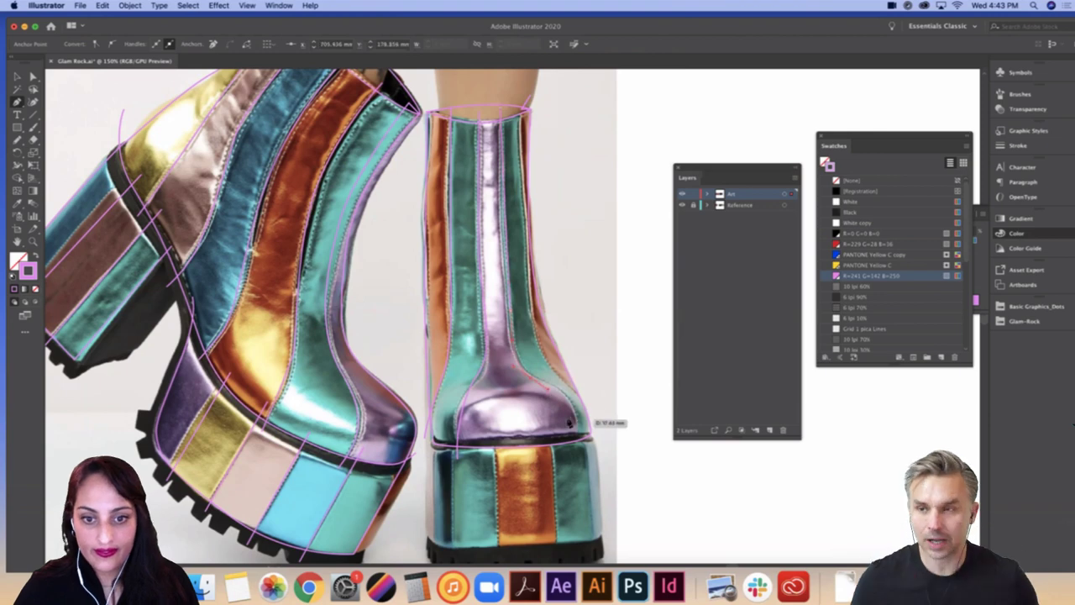
{"action": "left_click", "coordinate": [573, 456]}
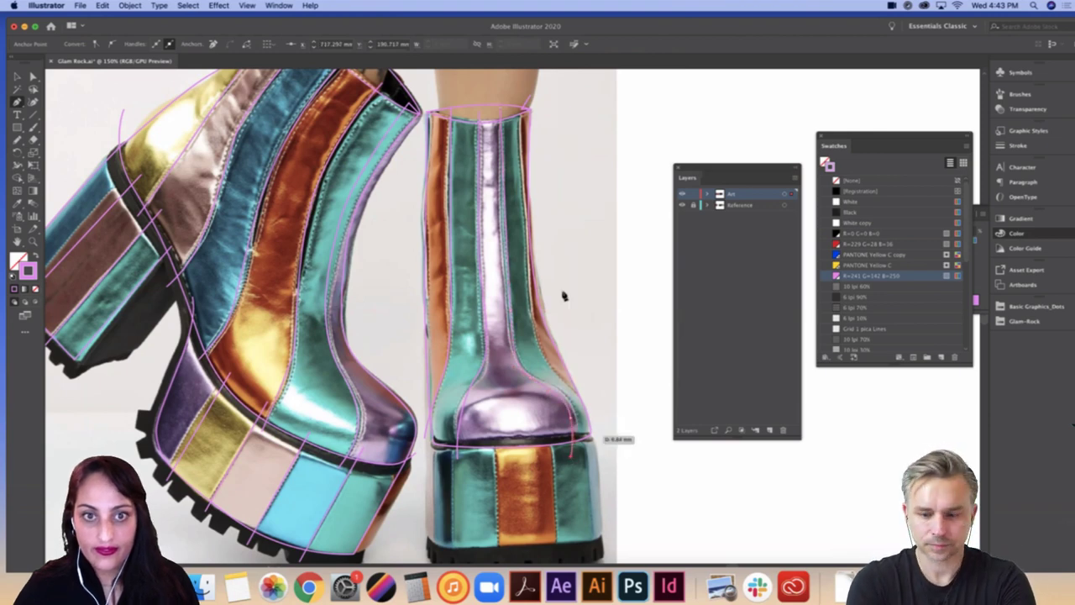
{"action": "key", "text": "Escape"}
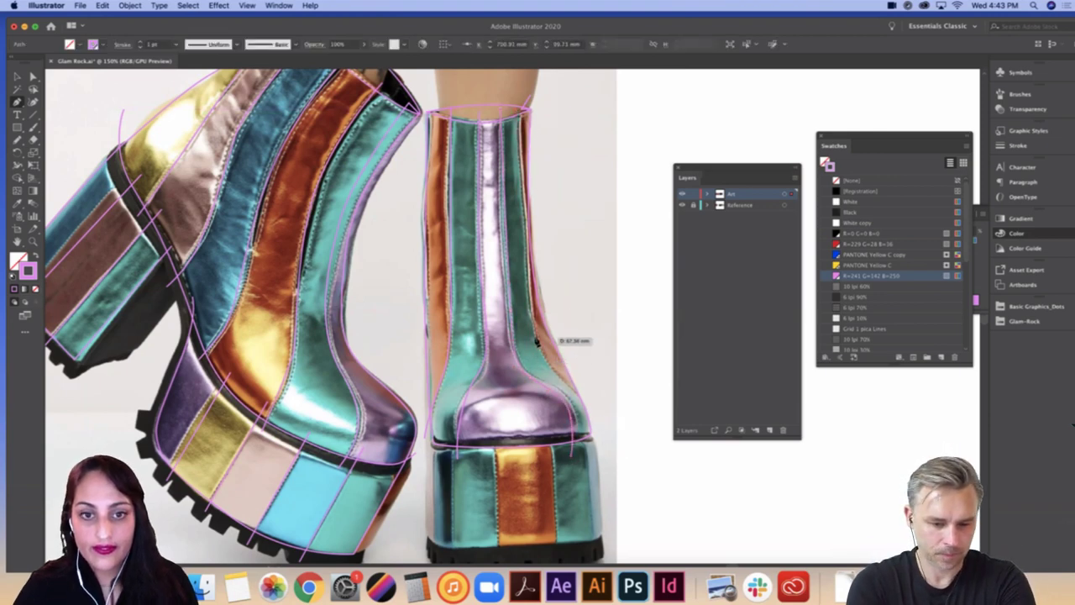
Step: Trace the curved seam between the right teal and orange stripes down to the front-facing boot's outer edge
{"action": "left_click_drag", "start_coordinate": [555, 382], "coordinate": [612, 416]}
{"action": "scroll", "coordinate": [641, 399], "scroll_direction": "down", "scroll_amount": 3}
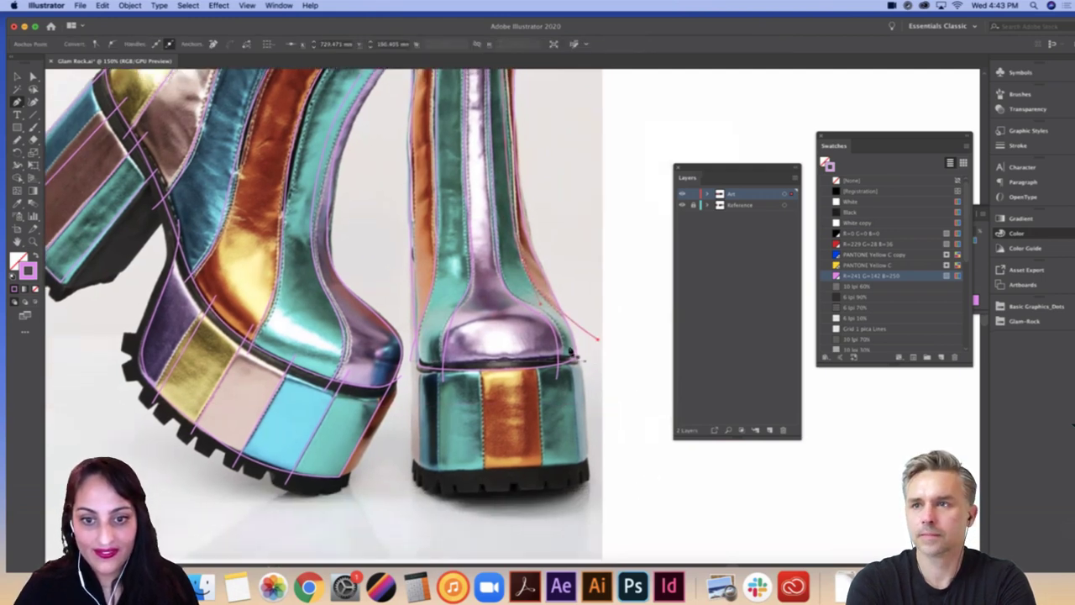
{"action": "left_click", "coordinate": [594, 351]}
Step: Trace the sides and bottom edge of the front-facing boot's platform sole, and nudge the upper-left anchor onto the boot's edge
{"action": "left_click", "coordinate": [578, 360]}
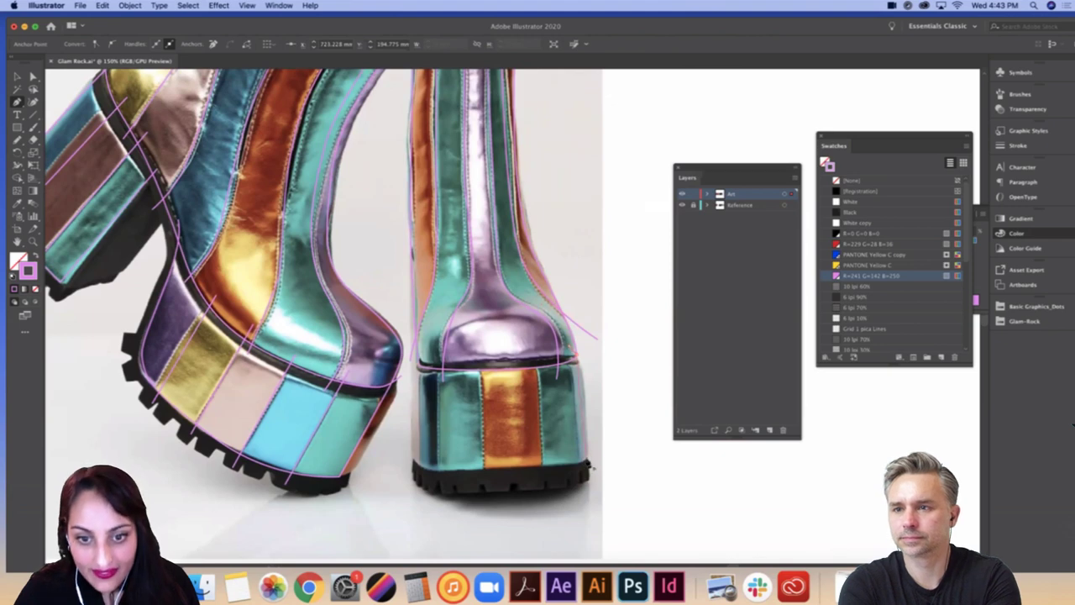
{"action": "left_click", "coordinate": [455, 473]}
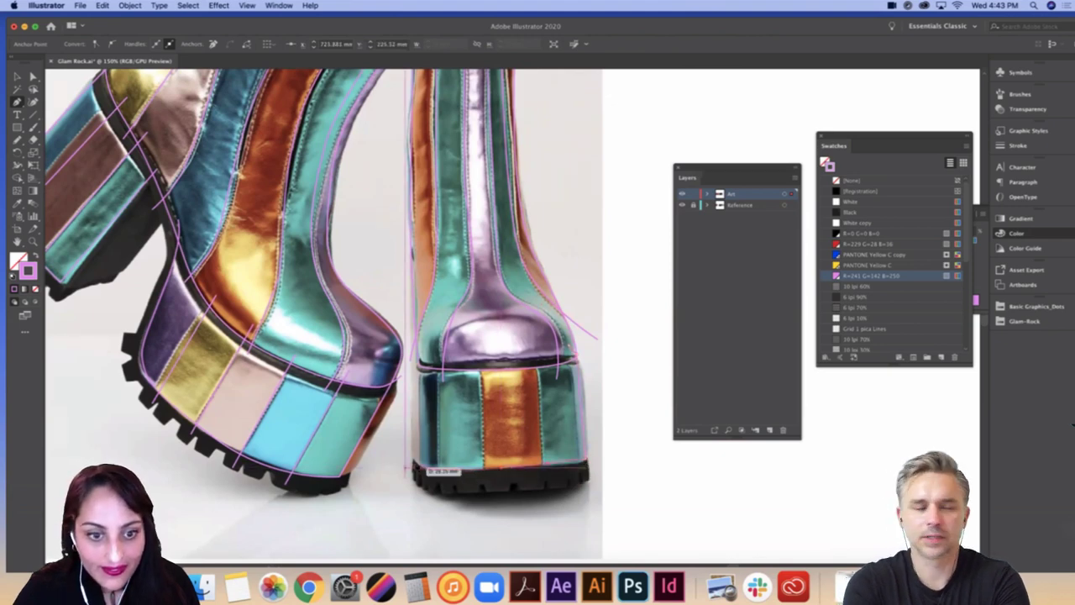
{"action": "left_click", "coordinate": [410, 456]}
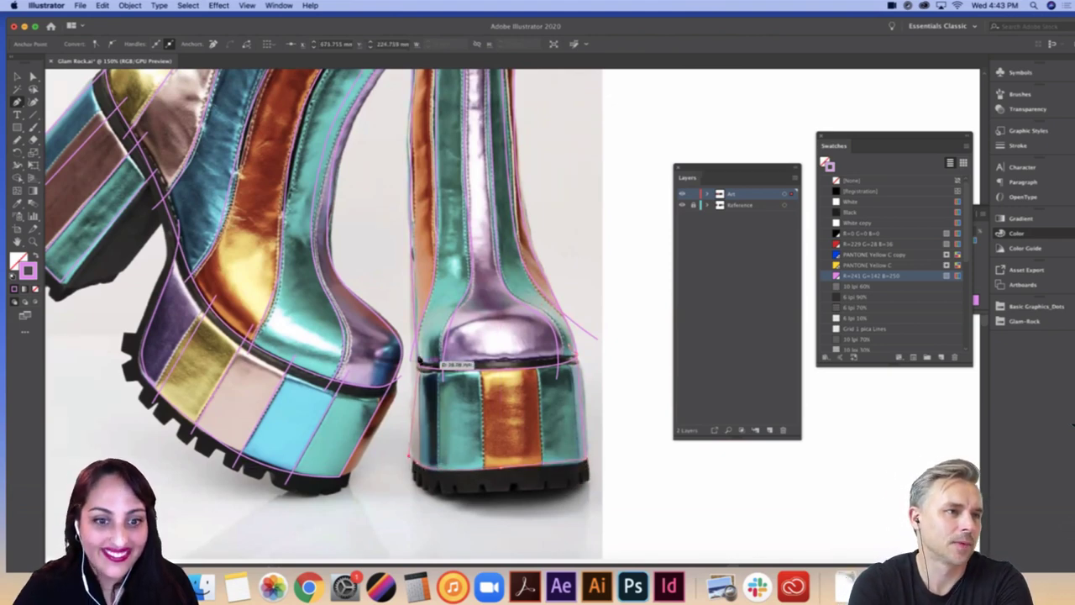
{"action": "left_click", "coordinate": [416, 462]}
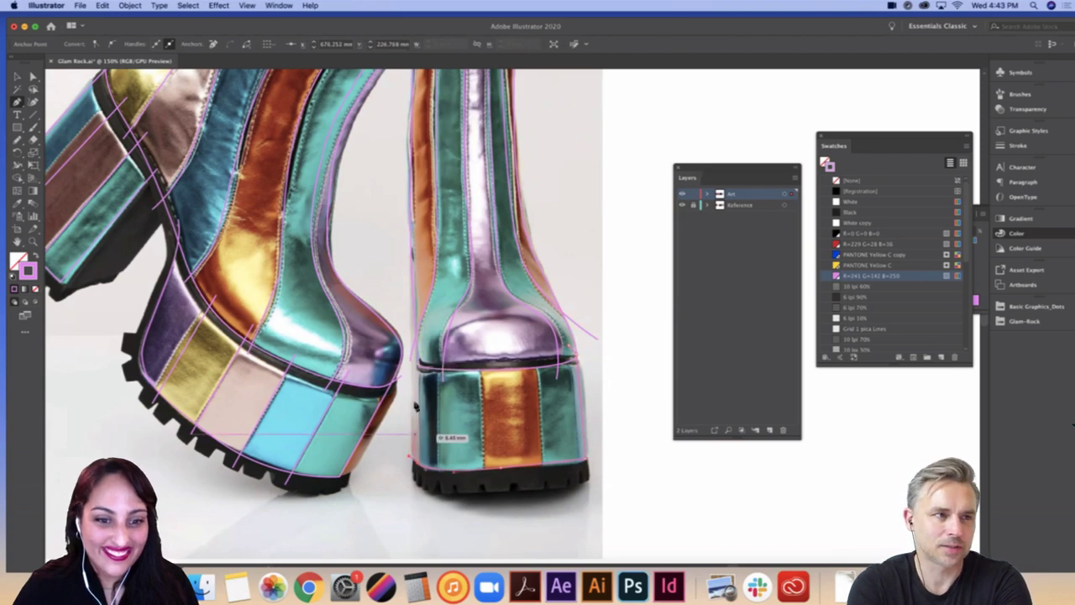
{"action": "left_click", "coordinate": [420, 346]}
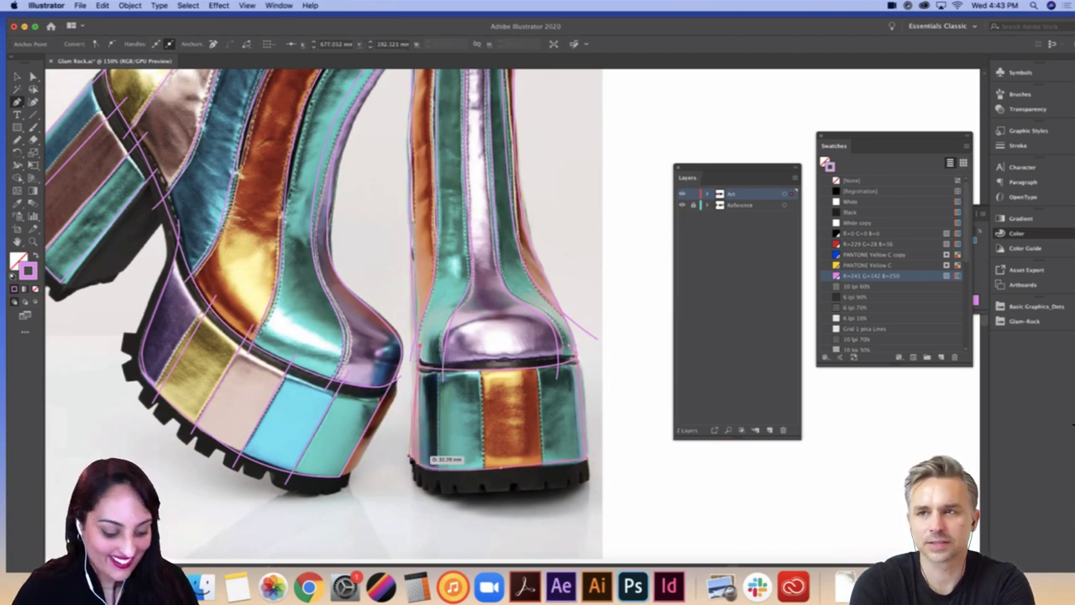
{"action": "key", "text": "a"}
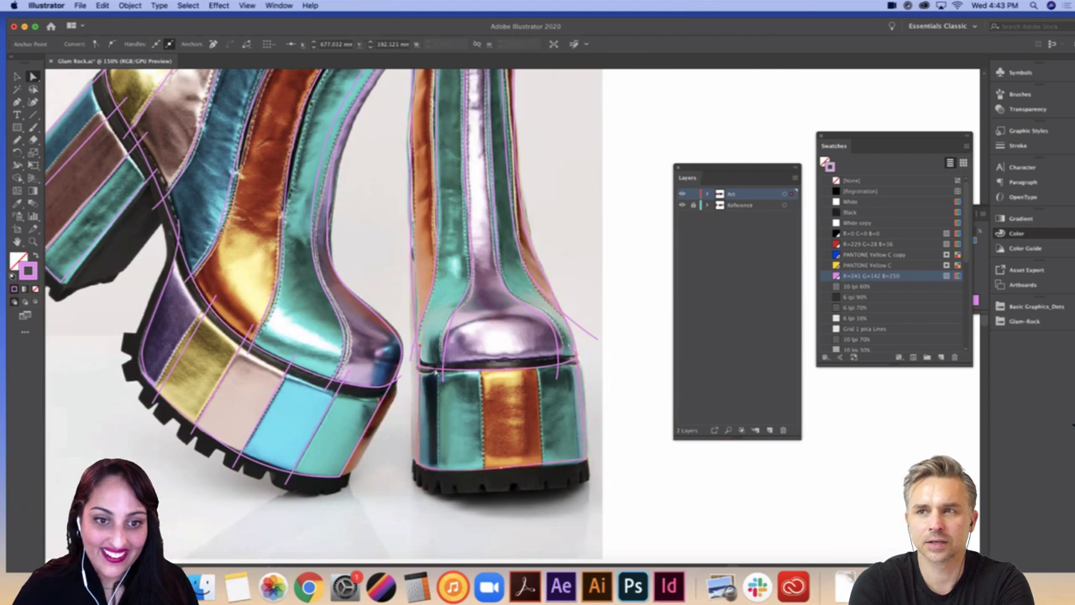
{"action": "left_click", "coordinate": [422, 351]}
{"action": "left_click_drag", "start_coordinate": [423, 351], "coordinate": [420, 350]}
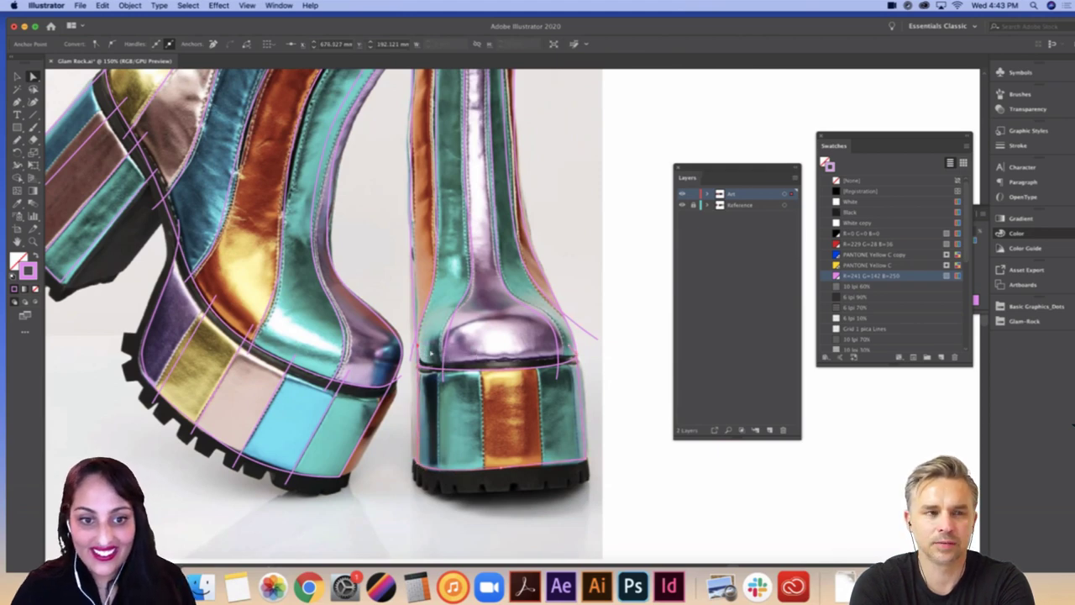
{"action": "key", "text": "super+shift+a"}
Step: Draw three straight dividing lines between the colored panels of the front-facing boot's platform sole
{"action": "key", "text": "p"}
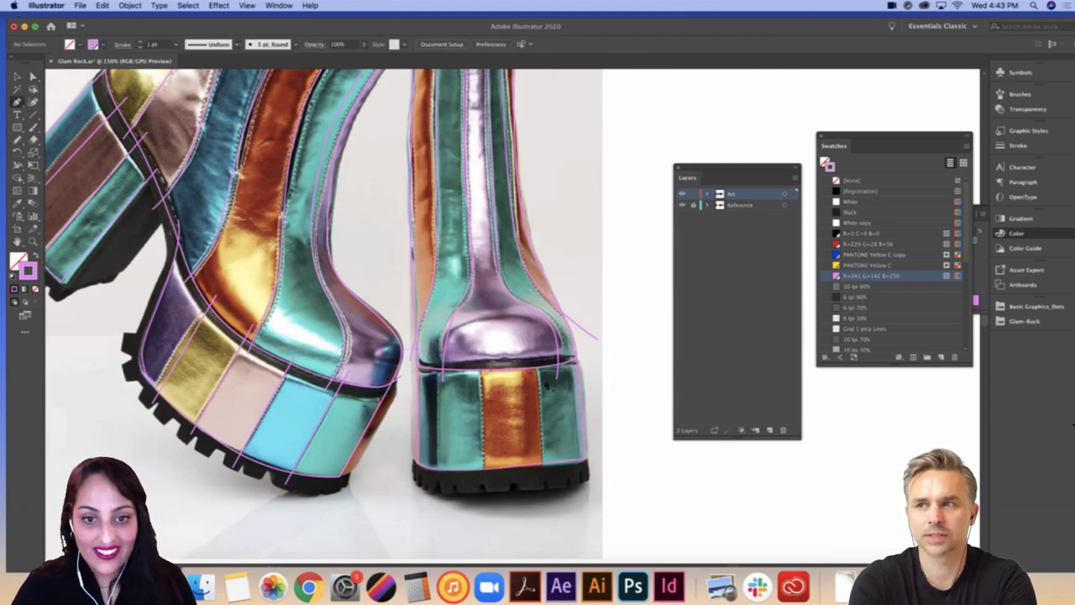
{"action": "left_click", "coordinate": [546, 357]}
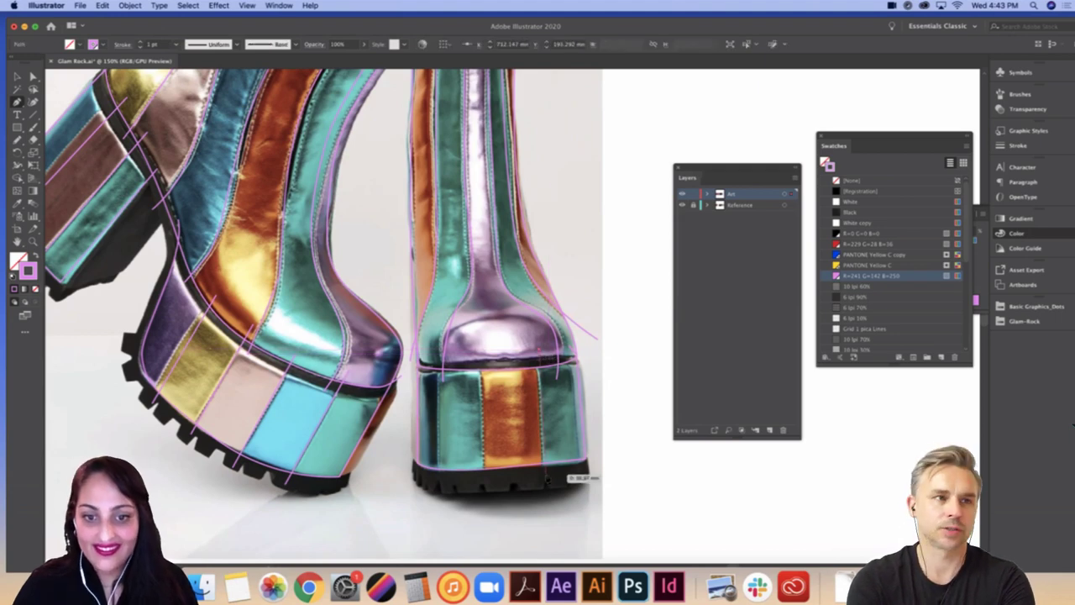
{"action": "left_click", "coordinate": [547, 478]}
{"action": "key", "text": "super+shift+a"}
{"action": "left_click", "coordinate": [483, 350]}
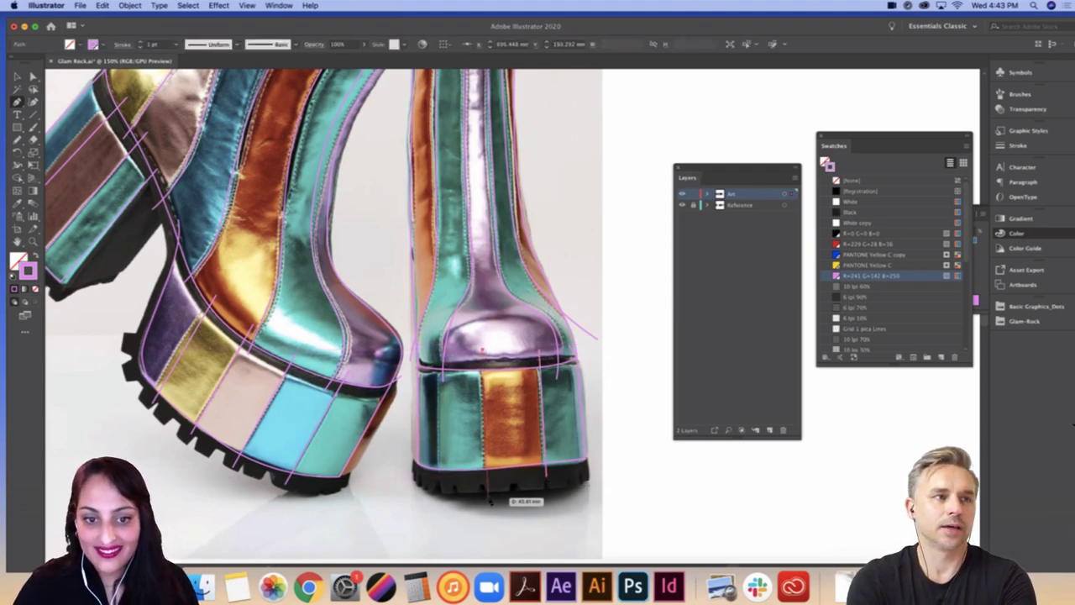
{"action": "left_click", "coordinate": [440, 361]}
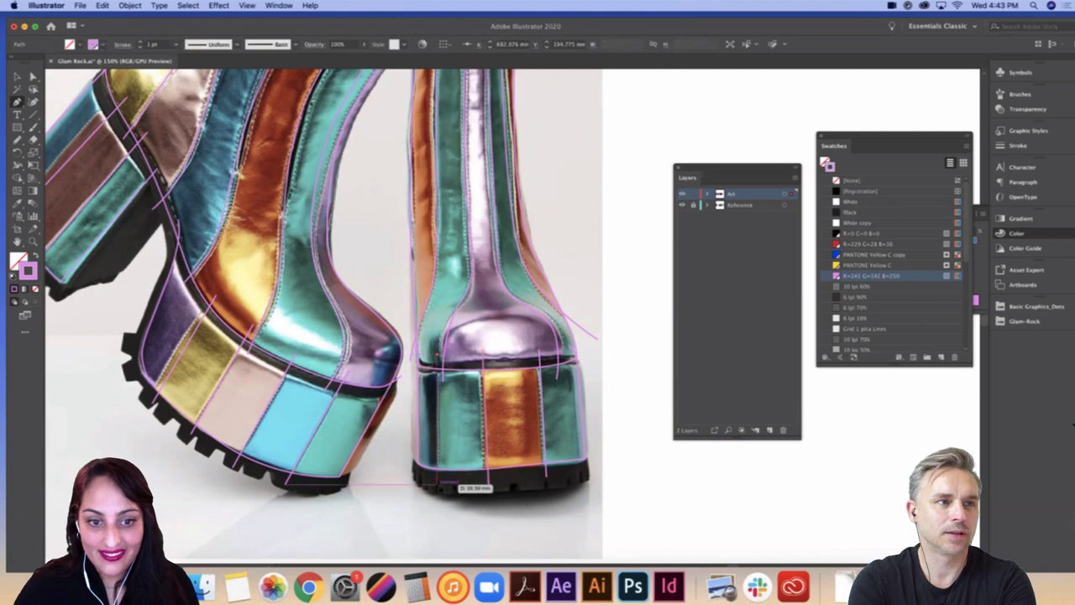
{"action": "left_click", "coordinate": [437, 486]}
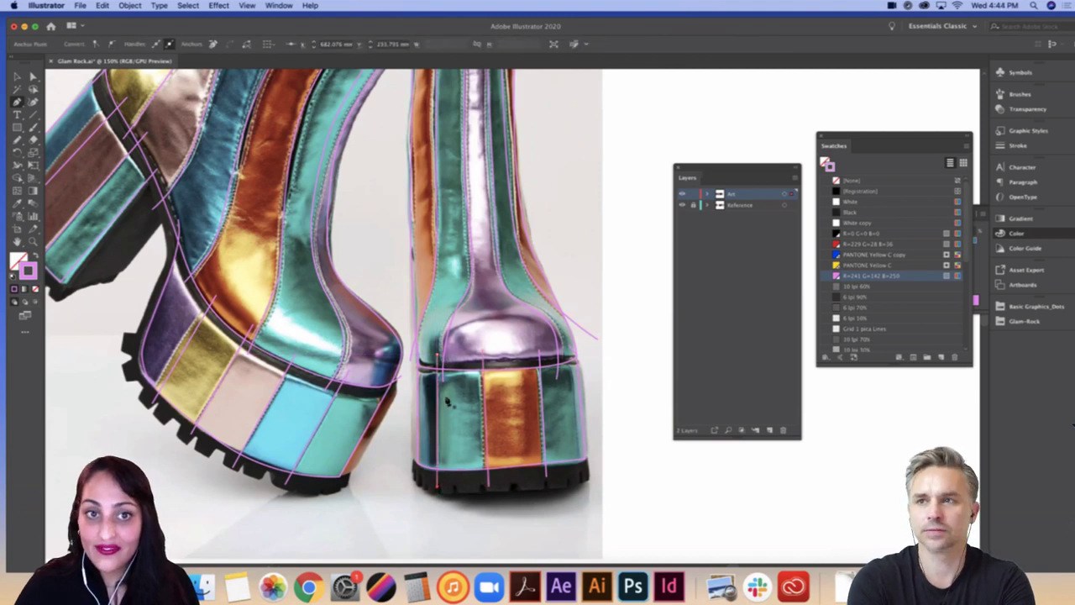
Step: Select all the traced paths of both boots together
{"action": "key", "text": "super+minus"}
{"action": "key", "text": "super+minus"}
{"action": "scroll", "coordinate": [467, 237], "scroll_direction": "up", "scroll_amount": 3}
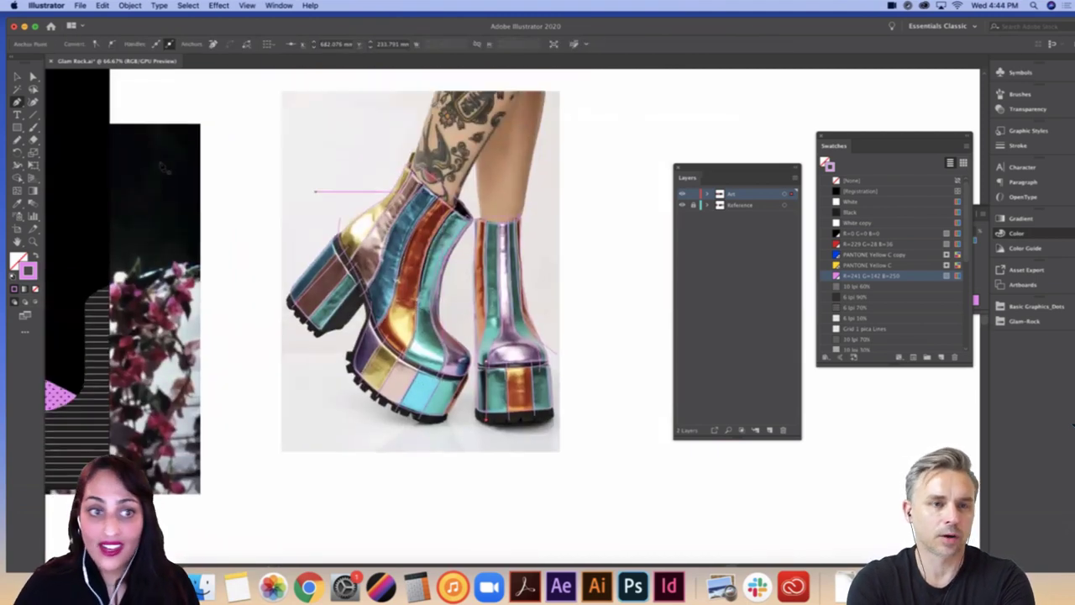
{"action": "key", "text": "a"}
{"action": "left_click_drag", "start_coordinate": [260, 120], "coordinate": [588, 444]}
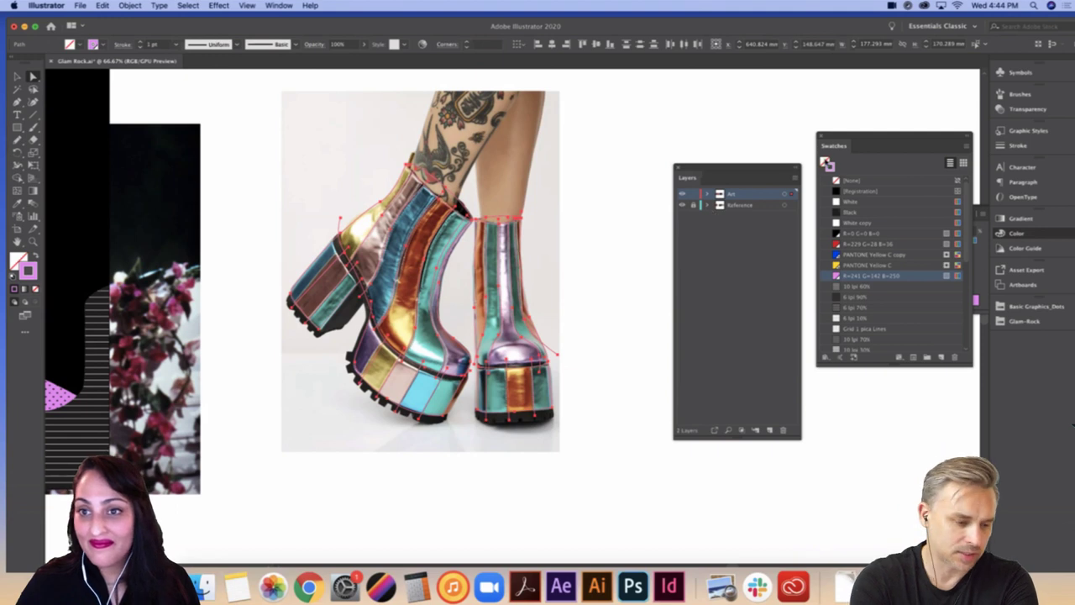
Step: Fill the front-facing boot's left teal stripe and the tilted boot's teal and rose stripes with blue PANTONE Yellow C copy using Shape Builder
{"action": "left_click", "coordinate": [826, 161]}
{"action": "key", "text": "shift+m"}
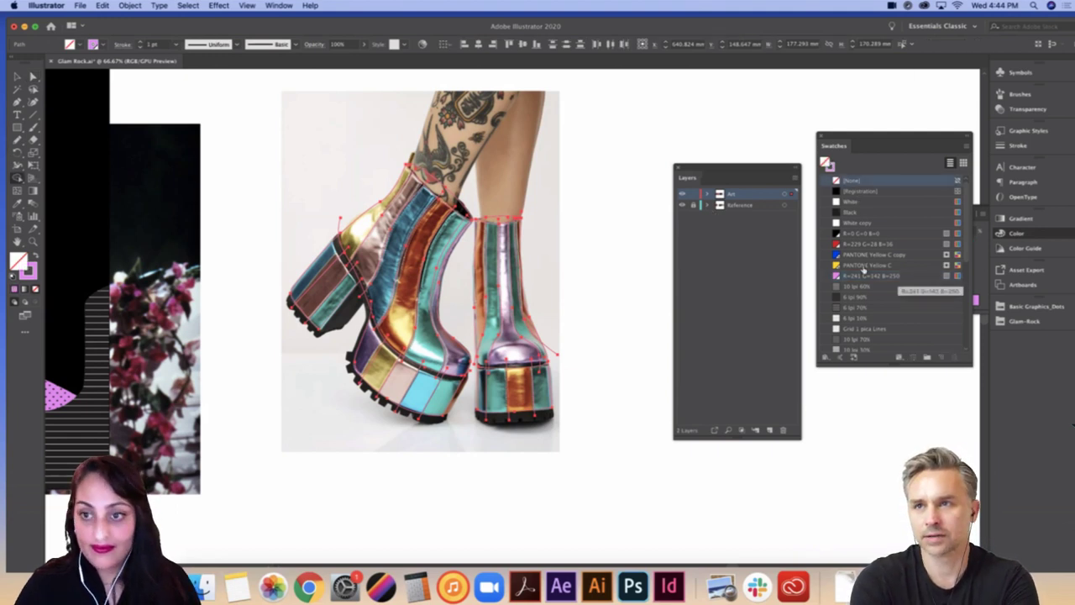
{"action": "left_click", "coordinate": [845, 255]}
{"action": "left_click", "coordinate": [484, 291]}
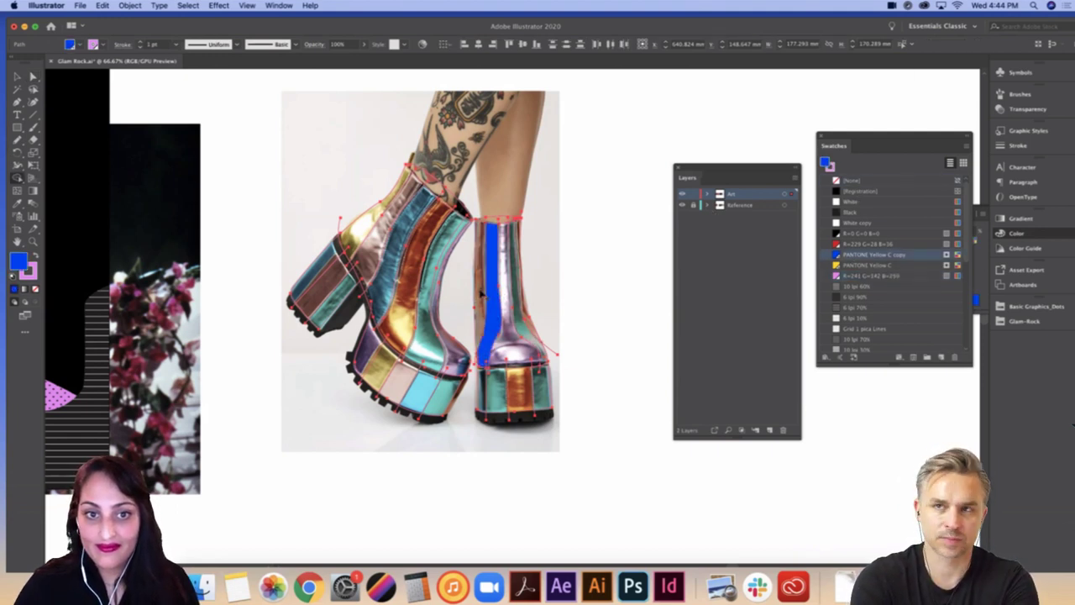
{"action": "left_click", "coordinate": [438, 241]}
{"action": "left_click", "coordinate": [383, 237]}
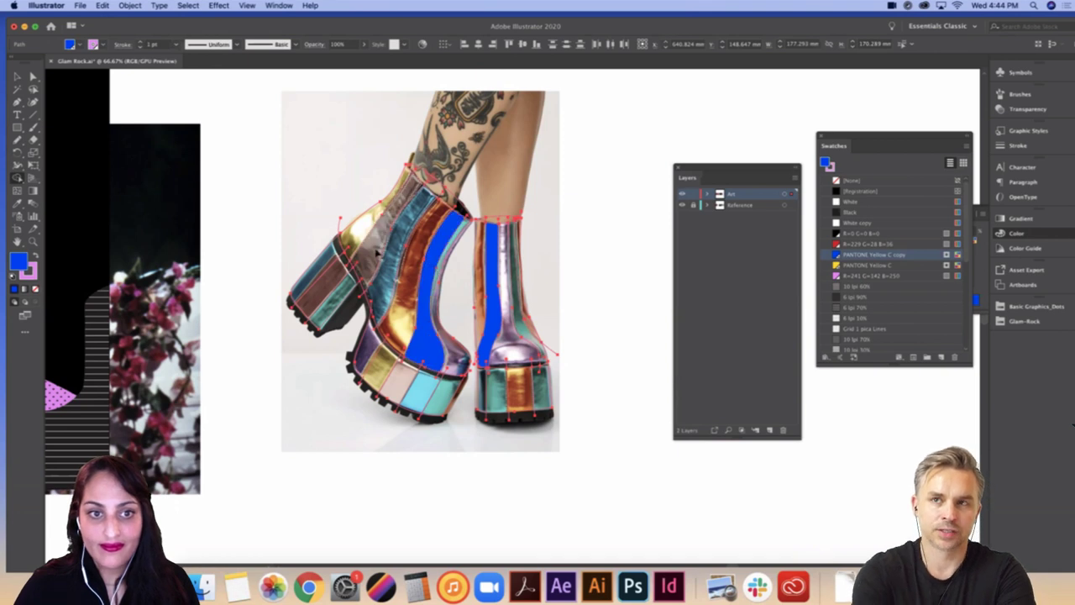
Step: Fill the heel's brown stripe, the tilted sole's purple and front teal panels, and the front-facing boot's orange sole panel and right teal stripe with blue
{"action": "left_click", "coordinate": [326, 288]}
{"action": "left_click", "coordinate": [366, 345]}
{"action": "left_click", "coordinate": [402, 384]}
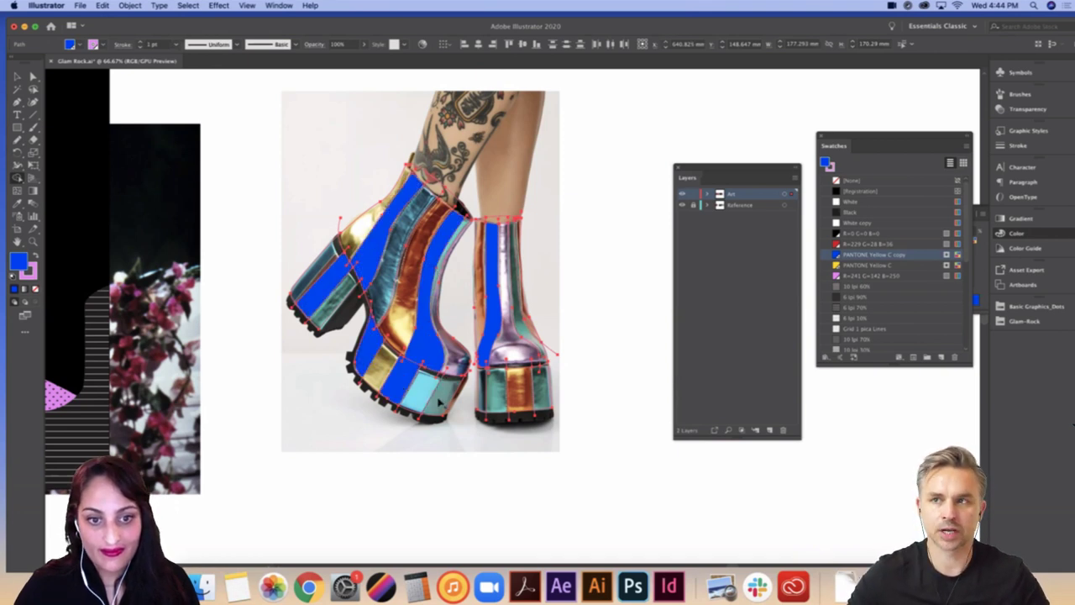
{"action": "key", "text": "super+z"}
{"action": "left_click", "coordinate": [447, 393]}
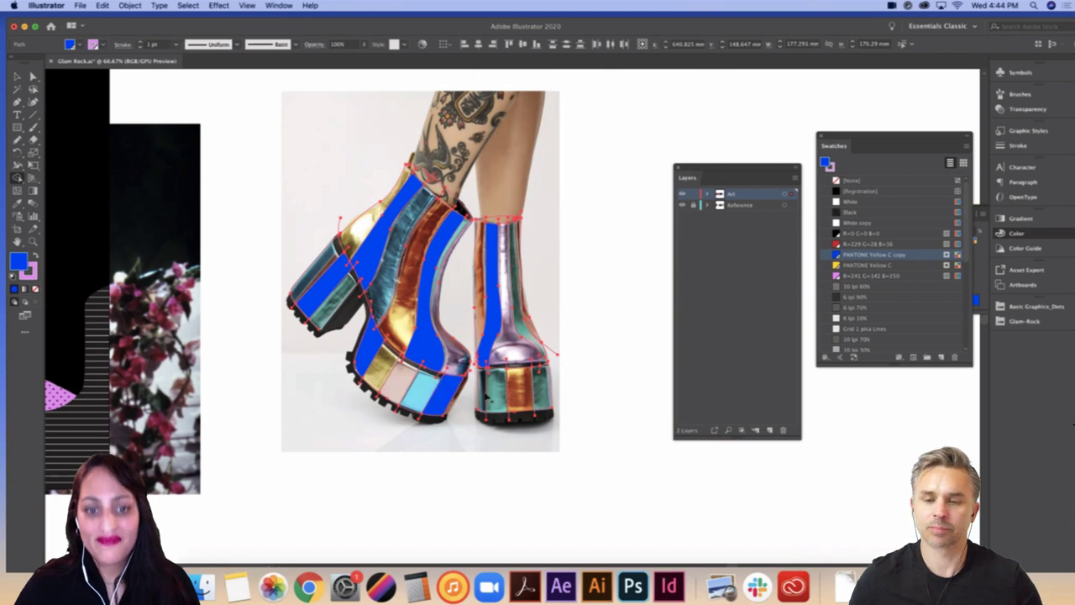
{"action": "left_click", "coordinate": [519, 387]}
{"action": "left_click", "coordinate": [534, 335]}
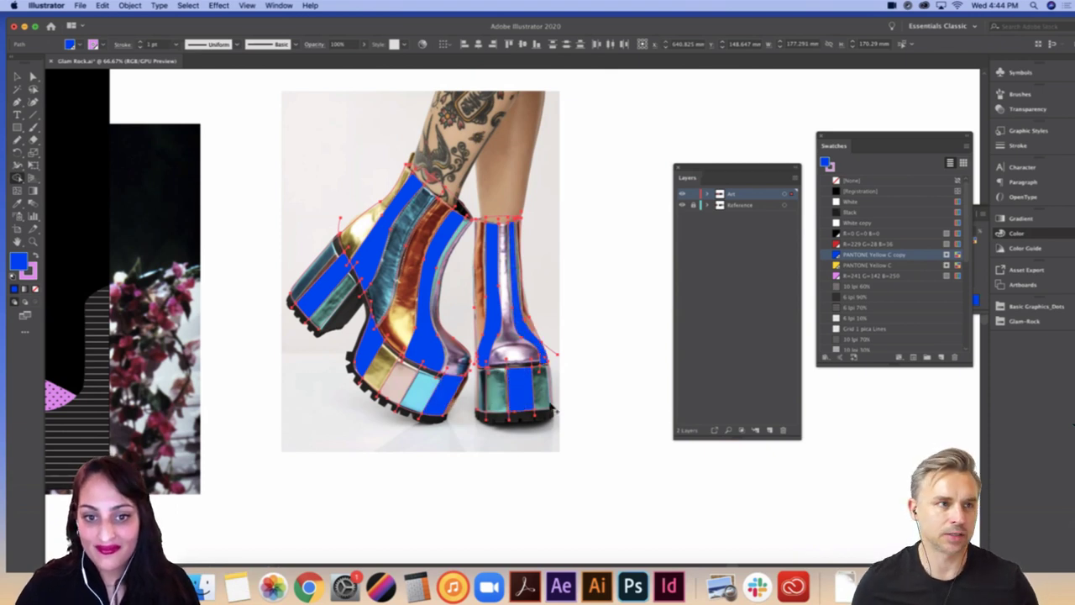
Step: Fill the tilted boot's orange and gold stripes, teal heel stripe and light-blue sole panel, plus the front-facing sole's outer panels, with R=241 G=142 B=250
{"action": "left_click", "coordinate": [870, 275]}
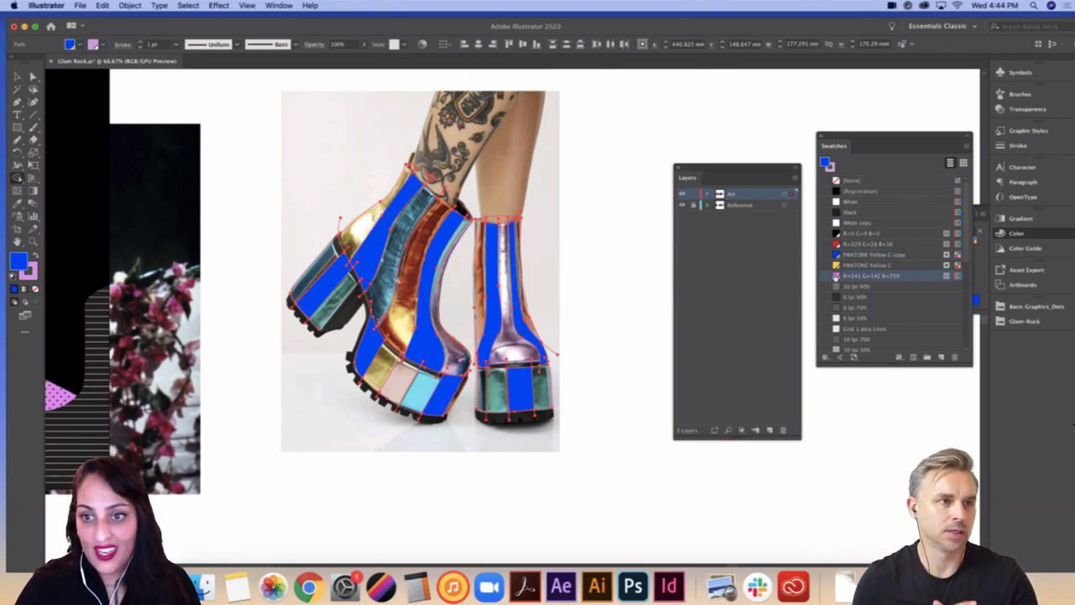
{"action": "left_click", "coordinate": [542, 388]}
{"action": "left_click", "coordinate": [404, 301]}
{"action": "left_click", "coordinate": [355, 237]}
{"action": "left_click", "coordinate": [330, 300]}
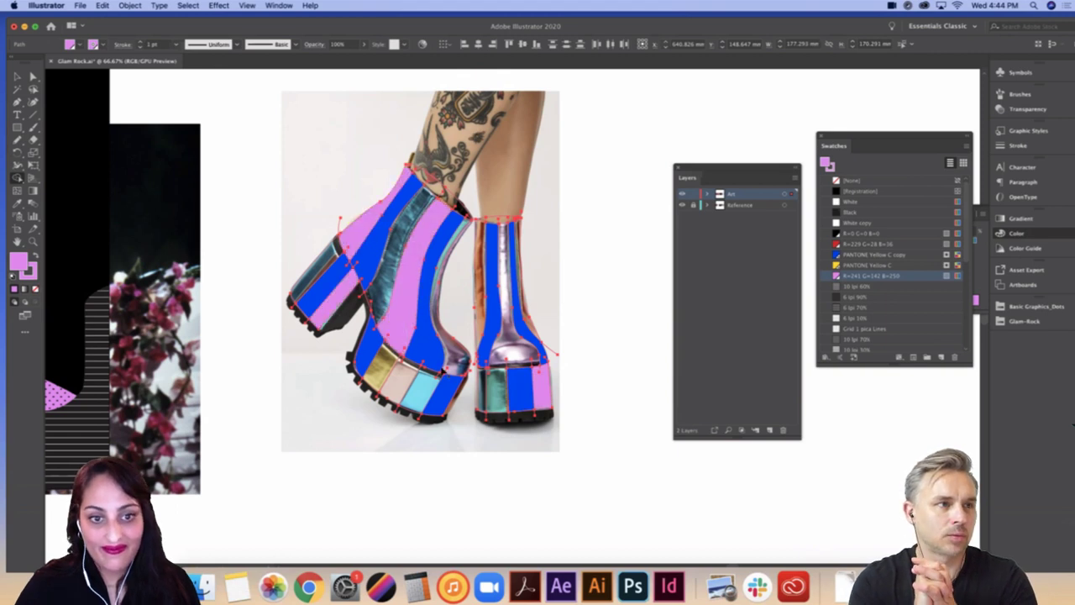
{"action": "left_click", "coordinate": [420, 403]}
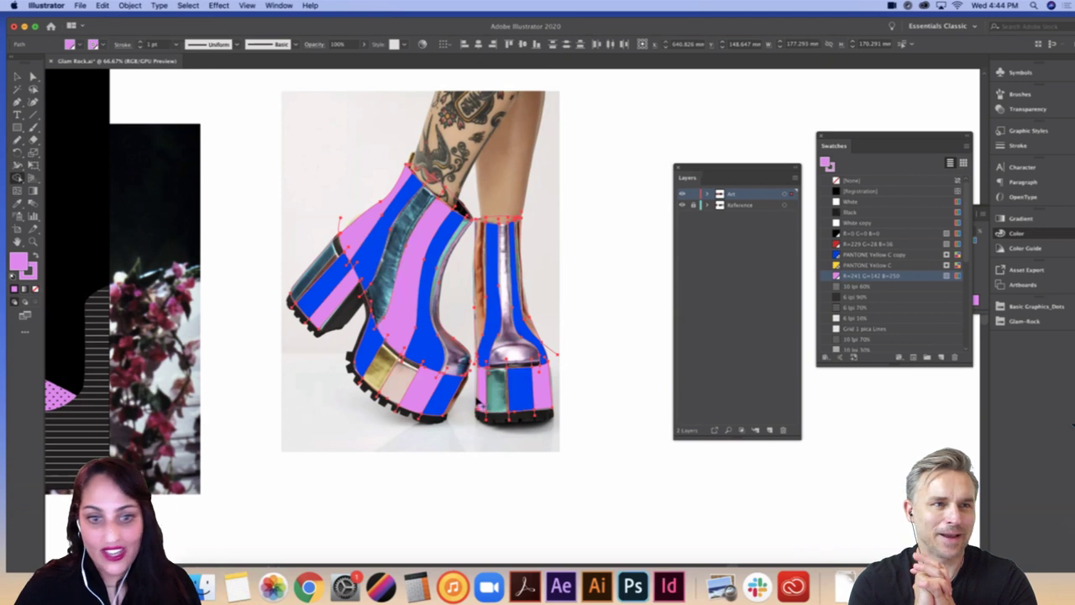
Step: Fill the front-facing boot's two outer stripes and teal sole panel with PANTONE Yellow C using Shape Builder
{"action": "left_click", "coordinate": [874, 264]}
{"action": "left_click", "coordinate": [481, 286]}
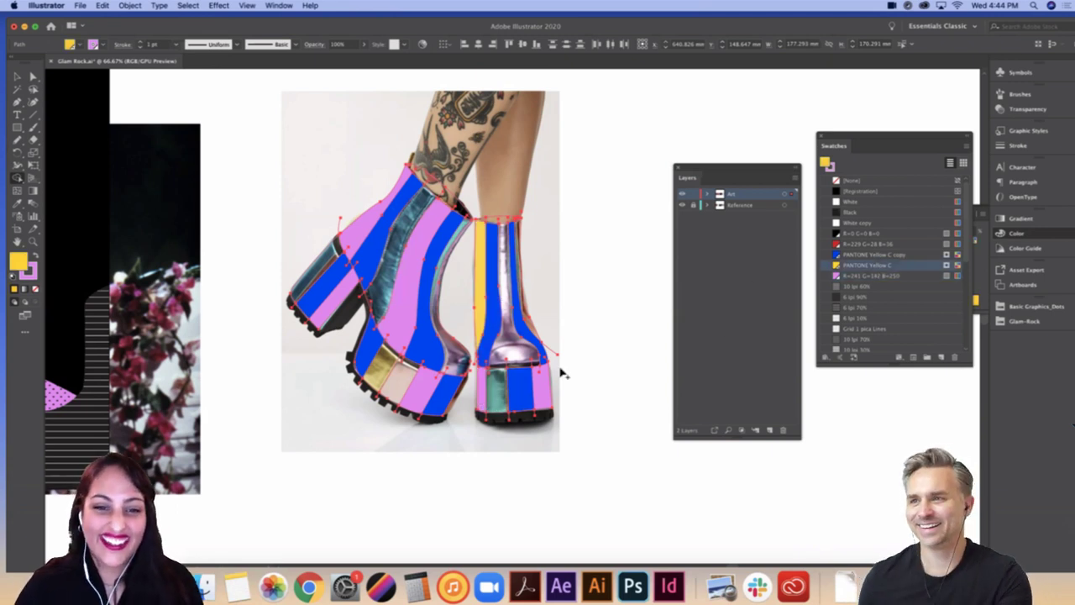
{"action": "left_click", "coordinate": [495, 393]}
{"action": "left_click", "coordinate": [532, 330]}
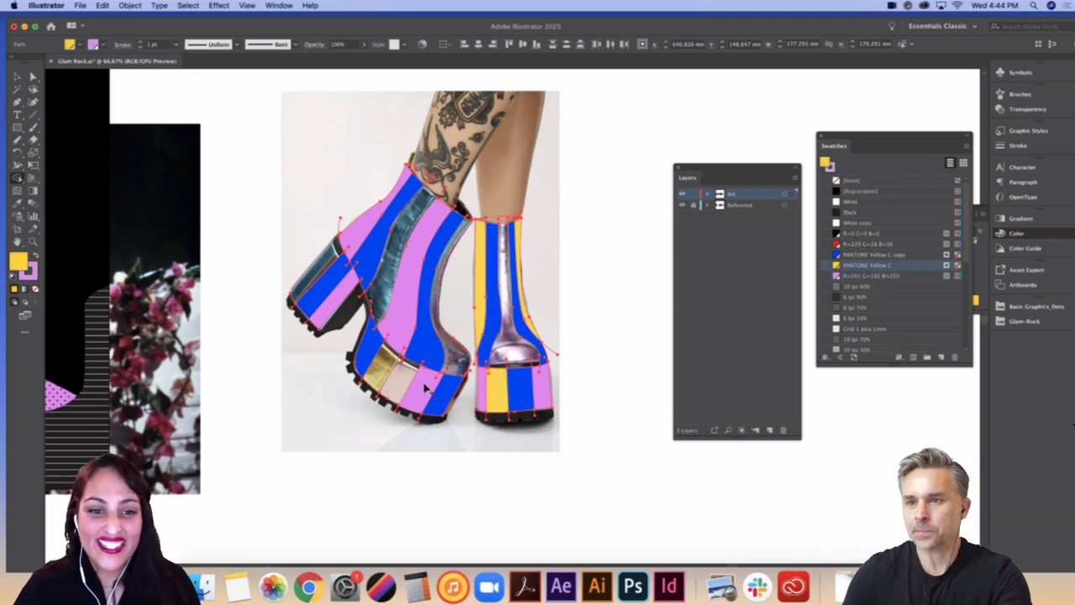
Step: Fill the tilted boot's beige sole panel, front edge stripe with toe, teal stripe and teal heel panel with PANTONE Yellow C
{"action": "left_click", "coordinate": [401, 382]}
{"action": "left_click", "coordinate": [453, 285]}
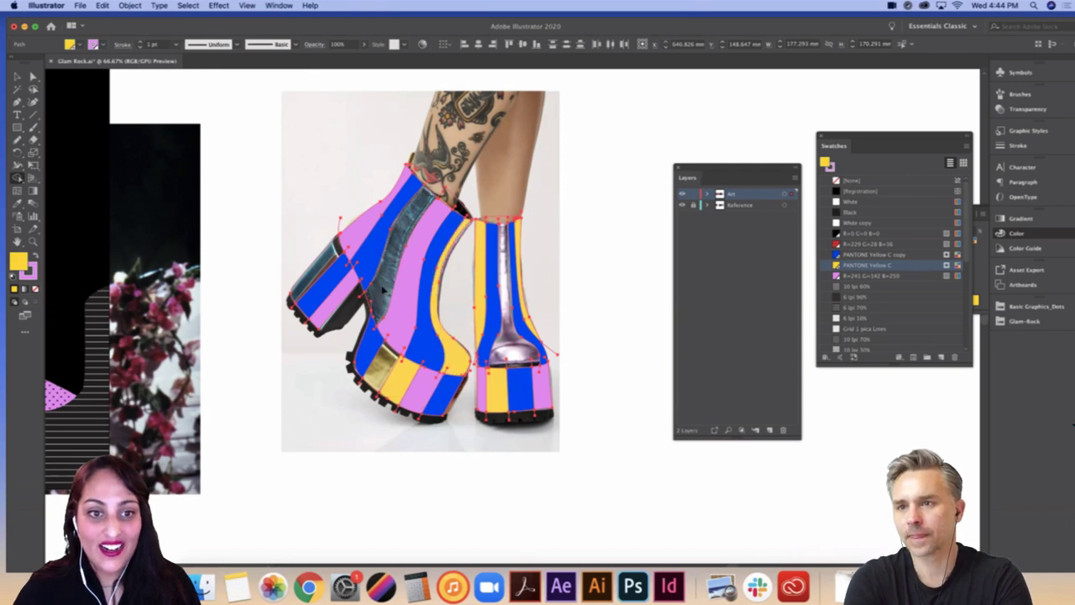
{"action": "left_click", "coordinate": [399, 252]}
{"action": "left_click", "coordinate": [316, 279]}
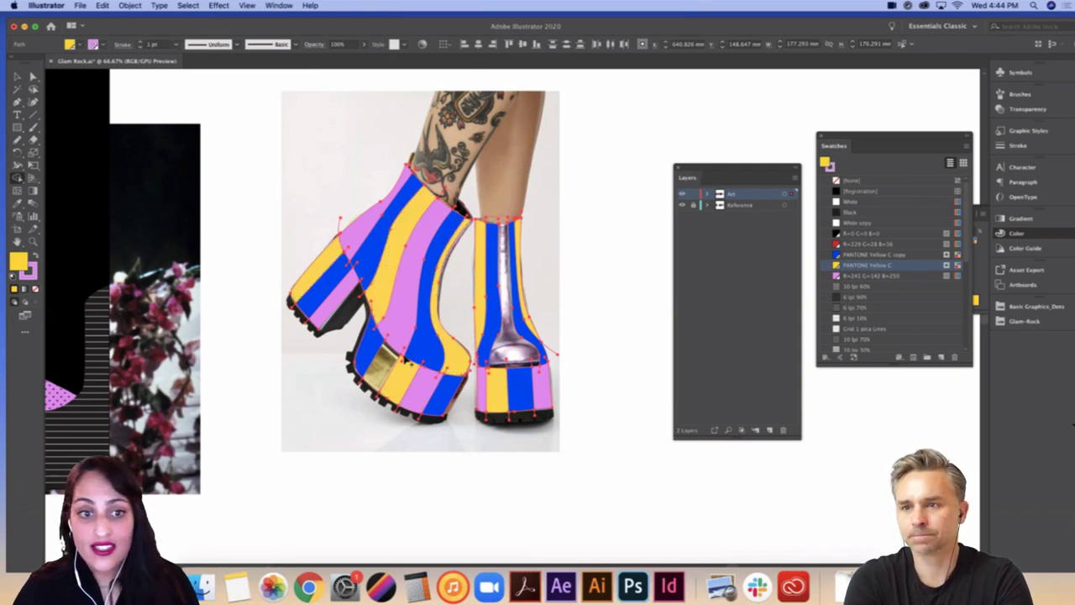
Step: Fill the tilted sole's gold panel, the front-facing boot's centre stripe with toe, and the tilted boot's rear blue stripe with red R=229 G=28 B=36
{"action": "left_click", "coordinate": [865, 244]}
{"action": "left_click", "coordinate": [383, 361]}
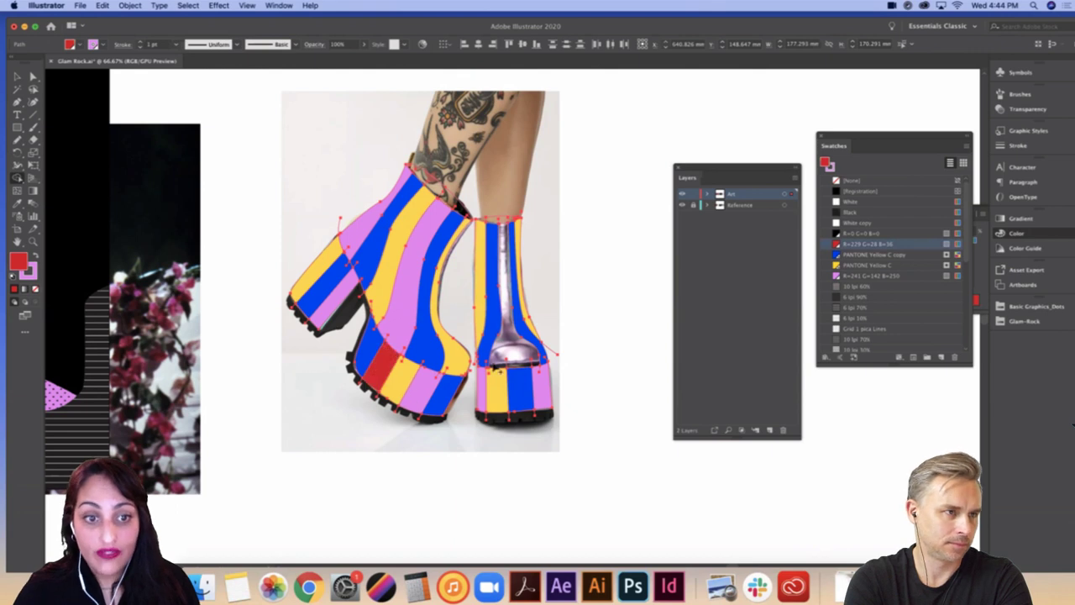
{"action": "left_click", "coordinate": [519, 357]}
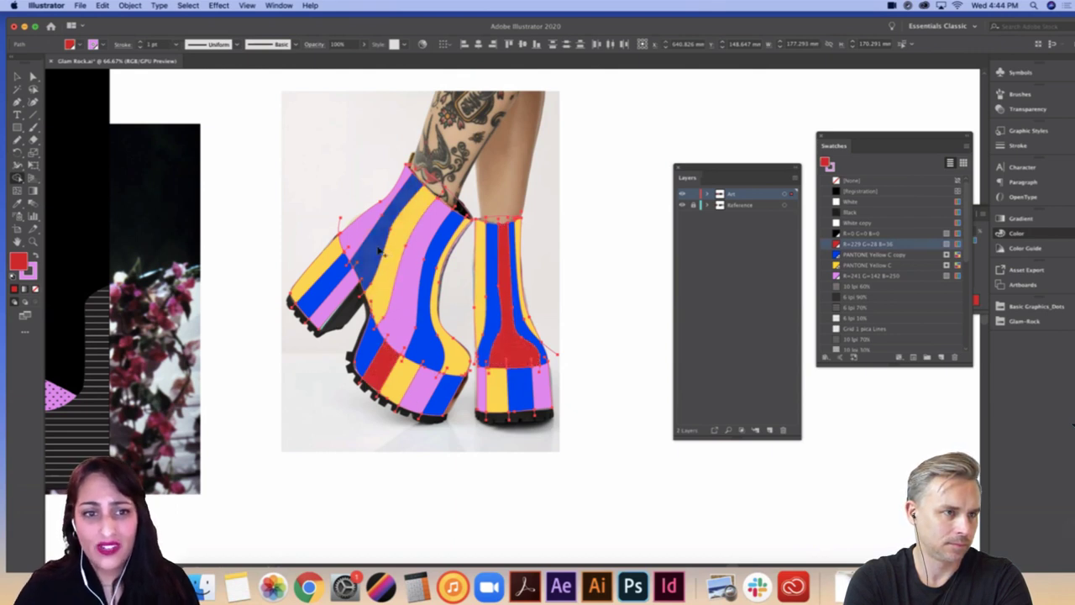
{"action": "left_click", "coordinate": [378, 250]}
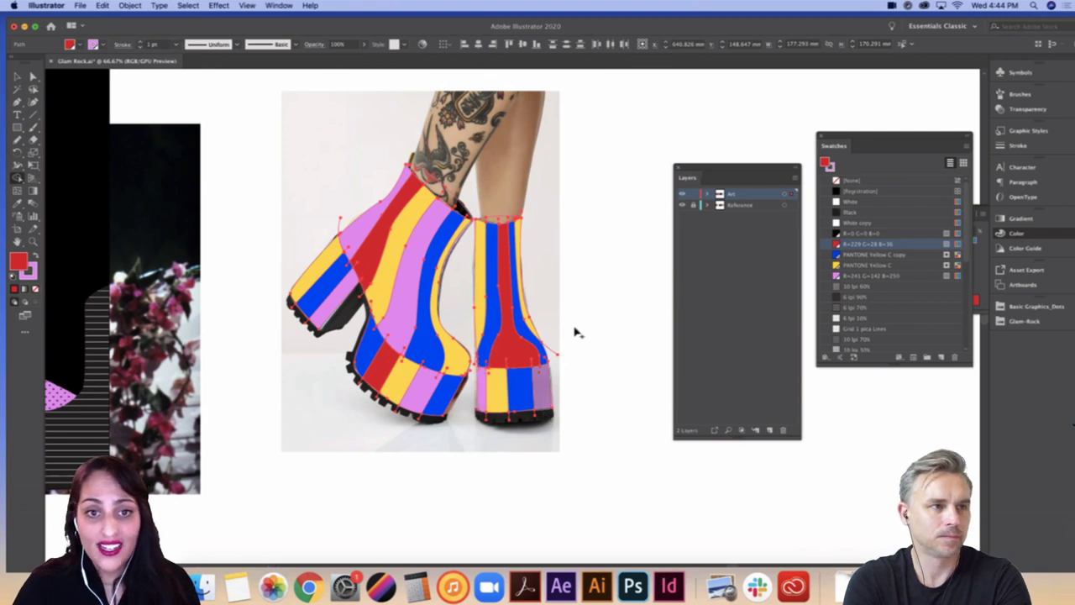
Step: Fill the ankle openings of both boots with pink R=241 G=142 B=250 using Shape Builder
{"action": "left_click", "coordinate": [848, 274]}
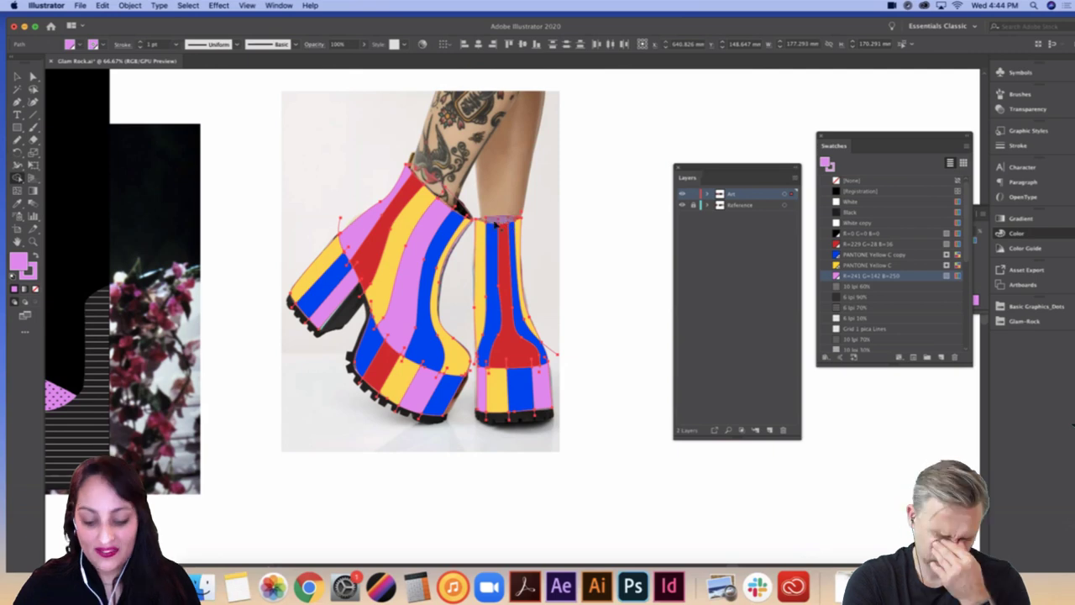
{"action": "scroll", "coordinate": [497, 224], "scroll_direction": "up", "scroll_amount": 4}
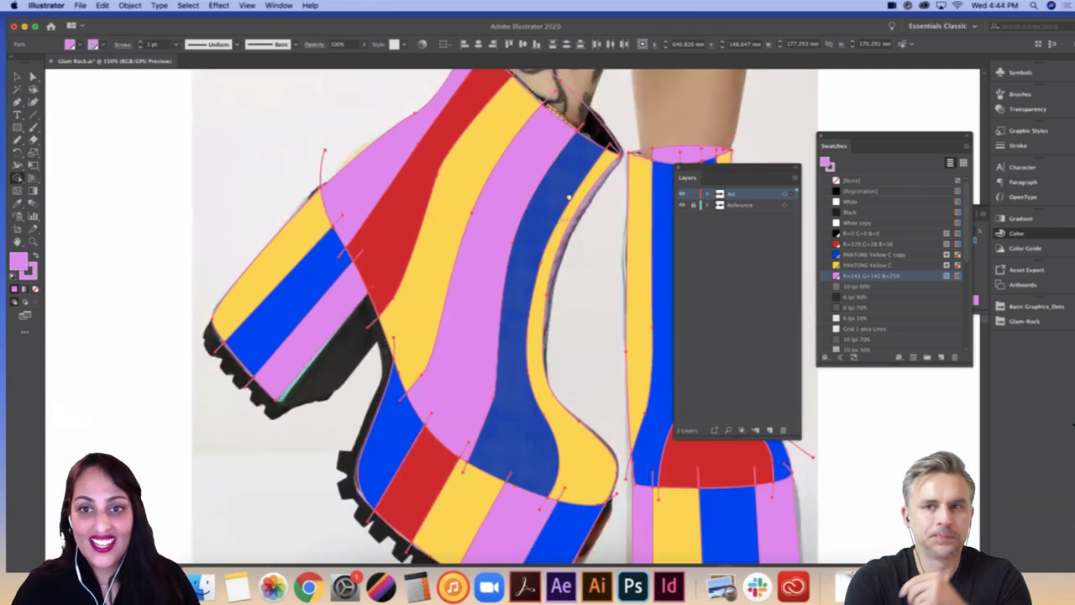
{"action": "left_click", "coordinate": [506, 211]}
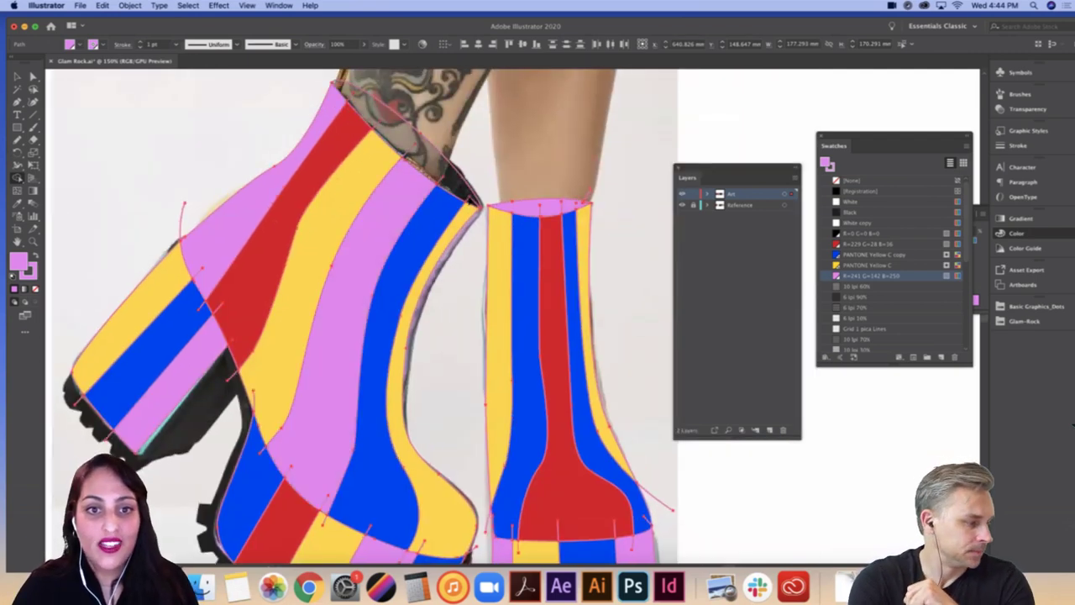
{"action": "left_click", "coordinate": [467, 200]}
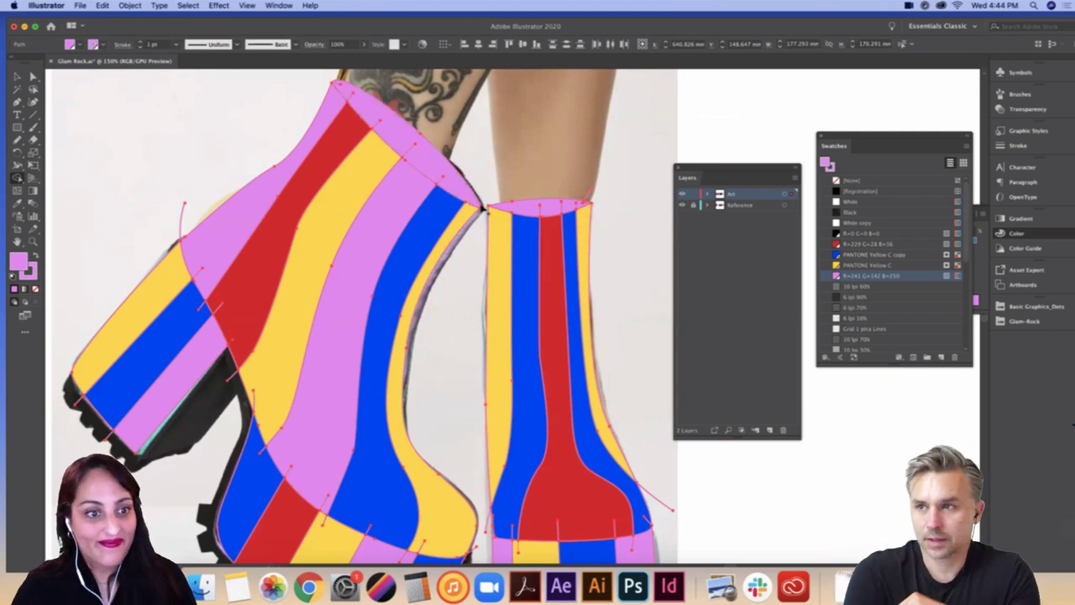
Step: Remove the stroke from all the selected boot shapes
{"action": "key", "text": "super+minus"}
{"action": "key", "text": "super+minus"}
{"action": "key", "text": "a"}
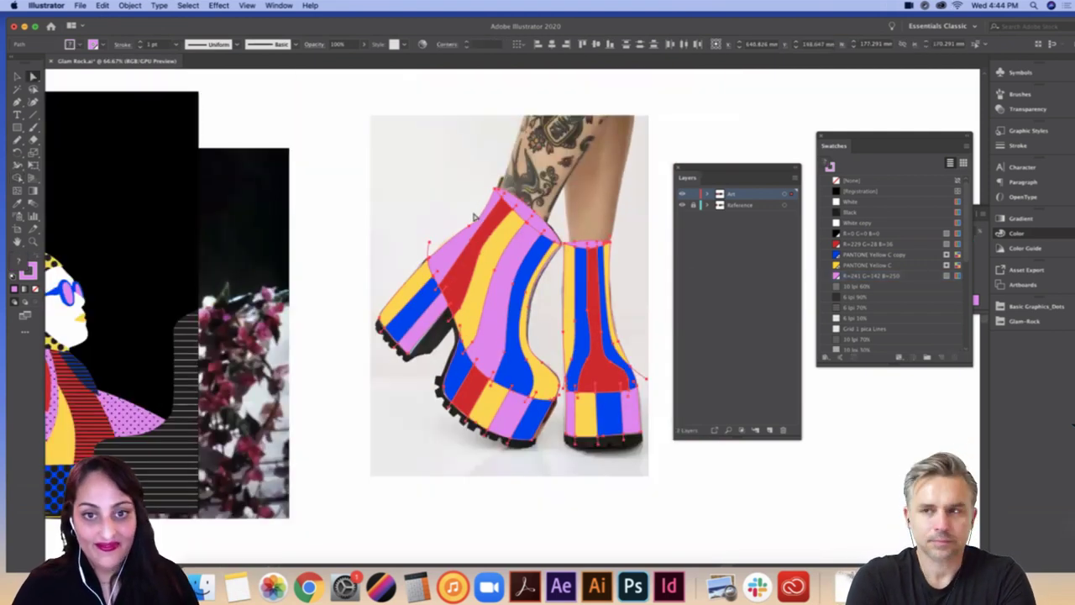
{"action": "left_click", "coordinate": [35, 288]}
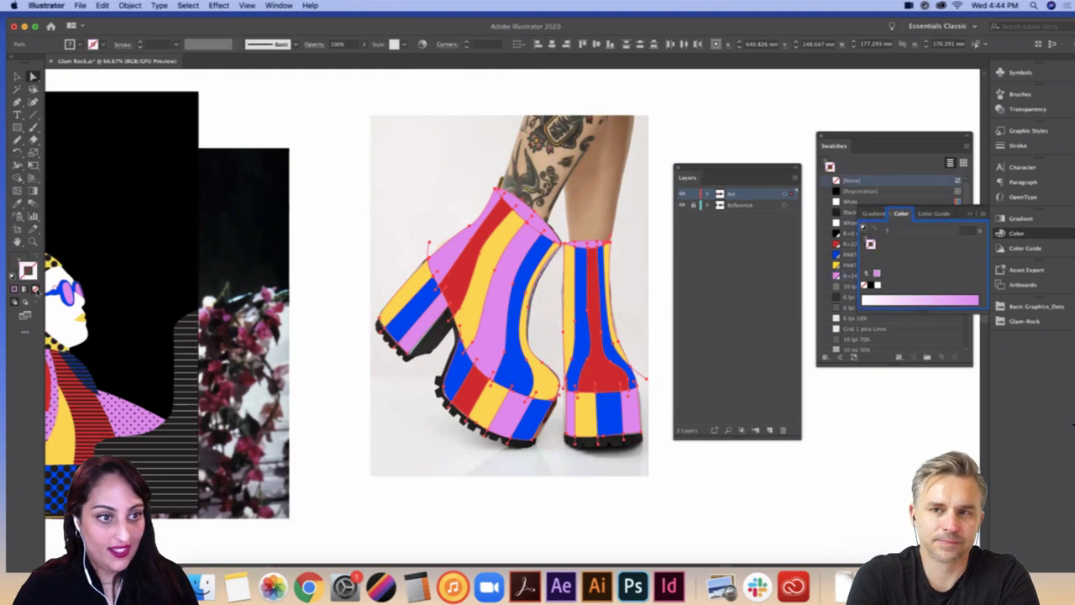
{"action": "left_click_drag", "start_coordinate": [455, 489], "coordinate": [401, 487]}
{"action": "left_click", "coordinate": [401, 319]}
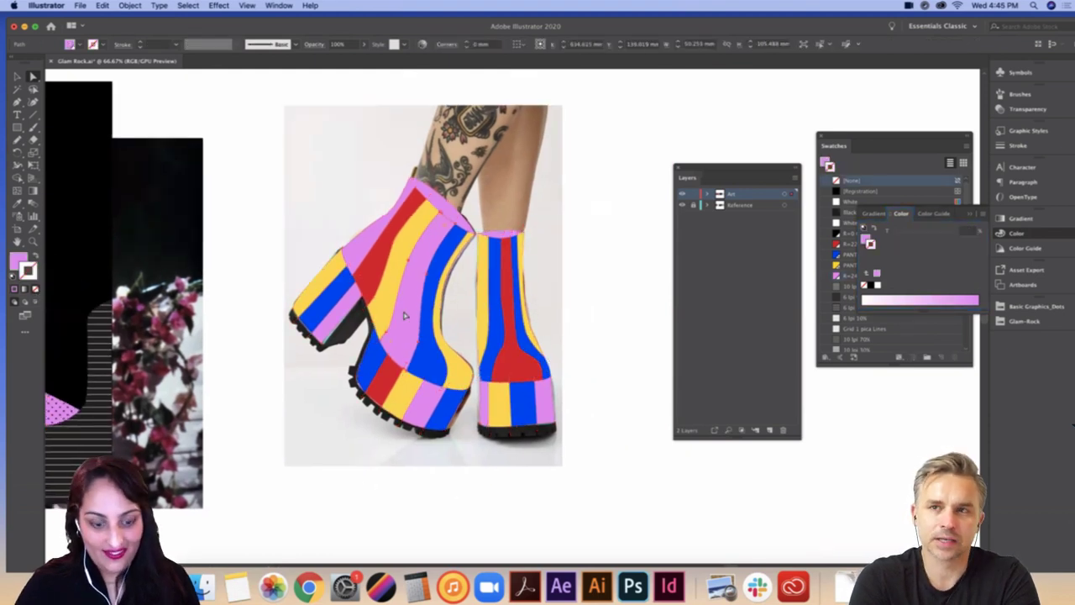
{"action": "left_click", "coordinate": [630, 317]}
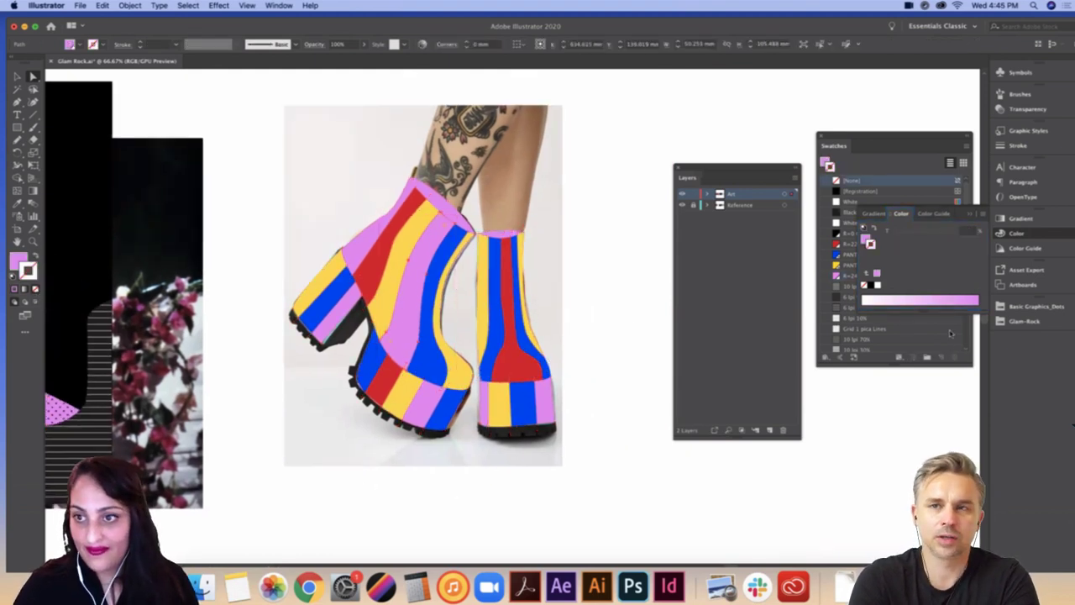
{"action": "left_click", "coordinate": [983, 214]}
{"action": "left_click", "coordinate": [980, 217]}
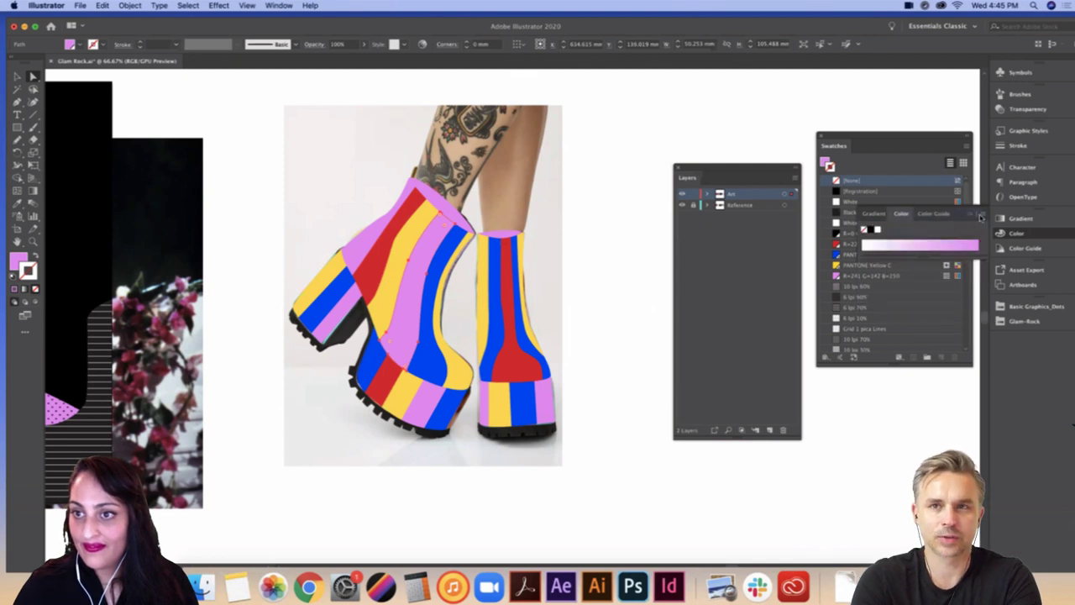
{"action": "left_click", "coordinate": [973, 215]}
{"action": "left_click_drag", "start_coordinate": [966, 250], "coordinate": [971, 287]}
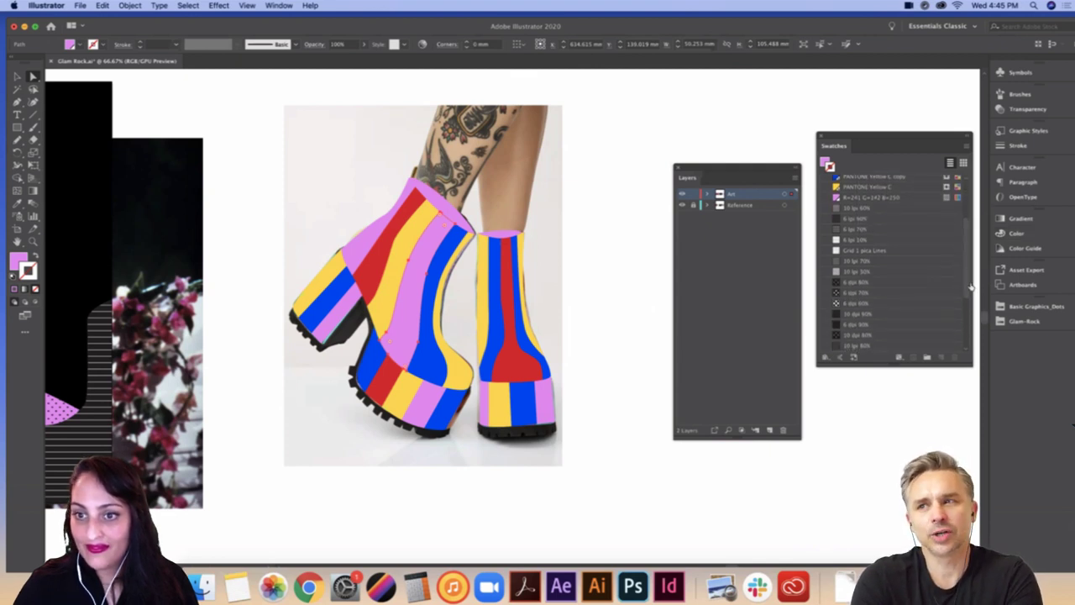
{"action": "left_click", "coordinate": [845, 304]}
{"action": "key", "text": "slash"}
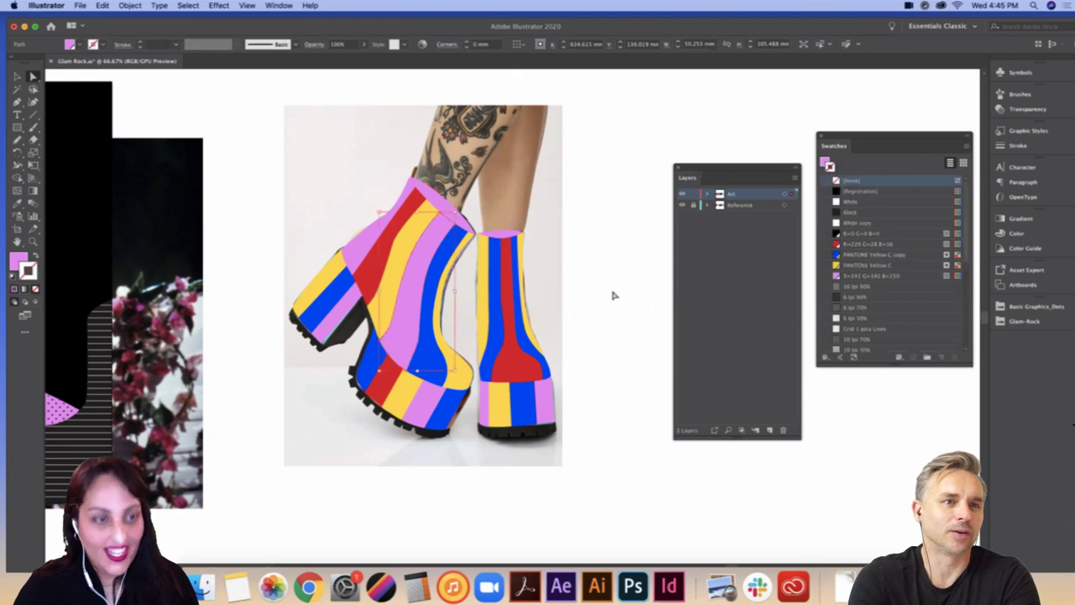
{"action": "left_click", "coordinate": [18, 261]}
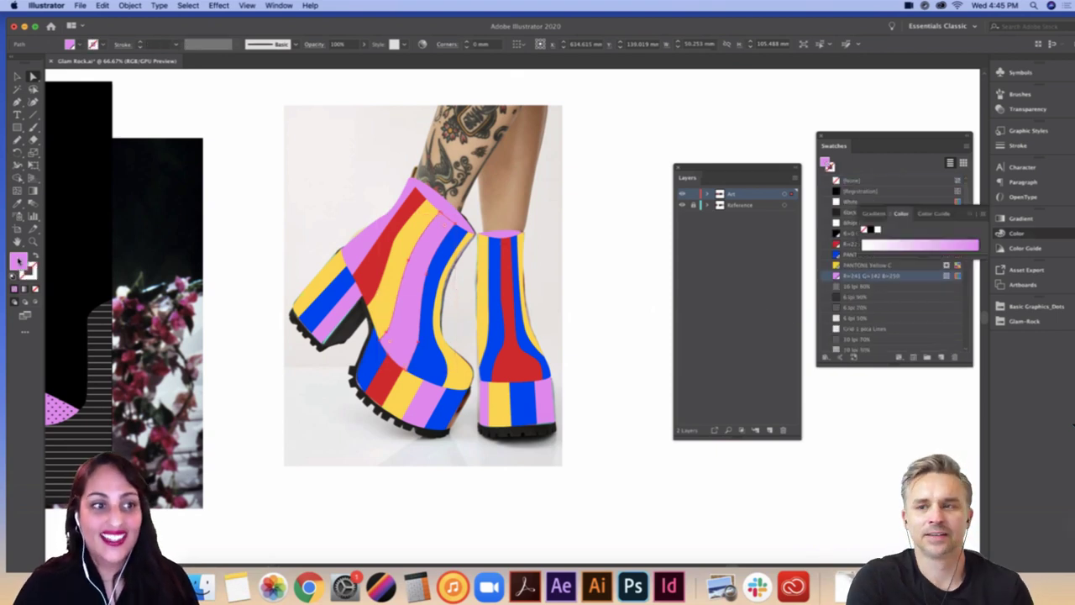
{"action": "left_click", "coordinate": [239, 263]}
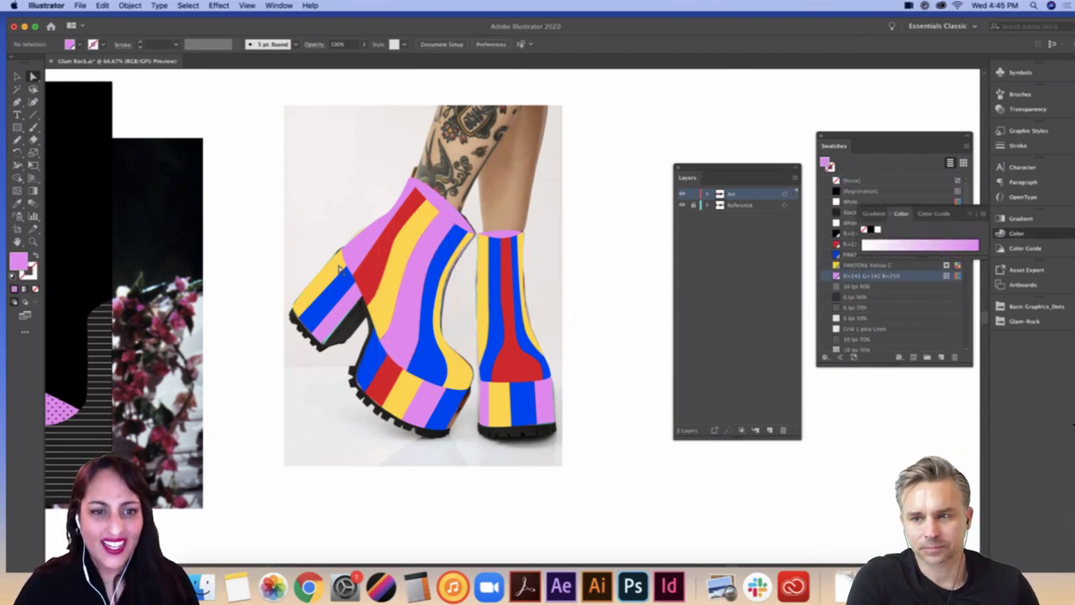
{"action": "key", "text": "p"}
{"action": "left_click", "coordinate": [385, 313]}
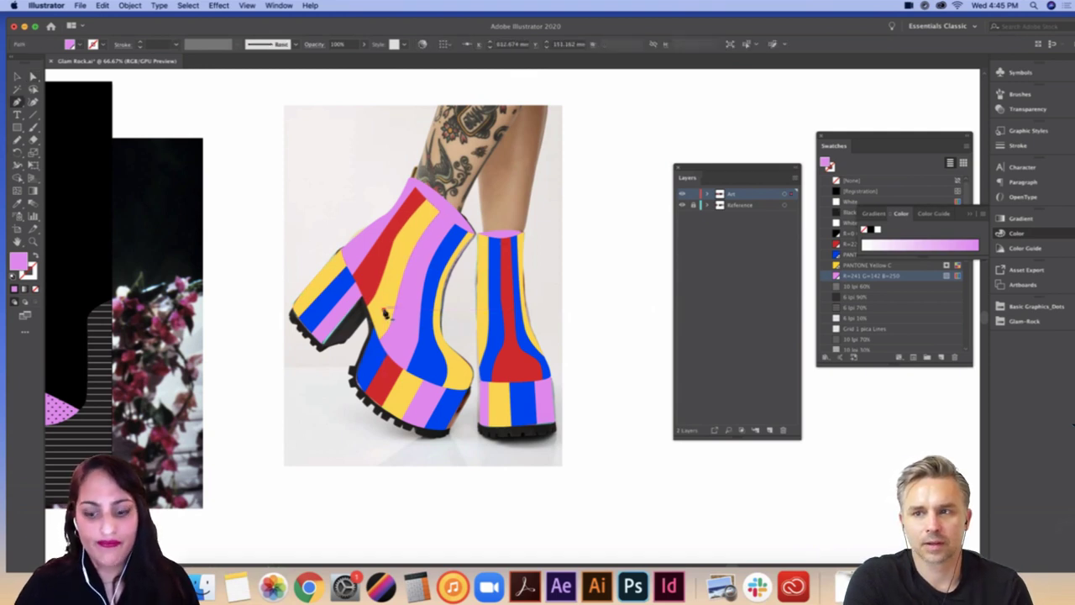
{"action": "key", "text": "Escape"}
{"action": "key", "text": "v"}
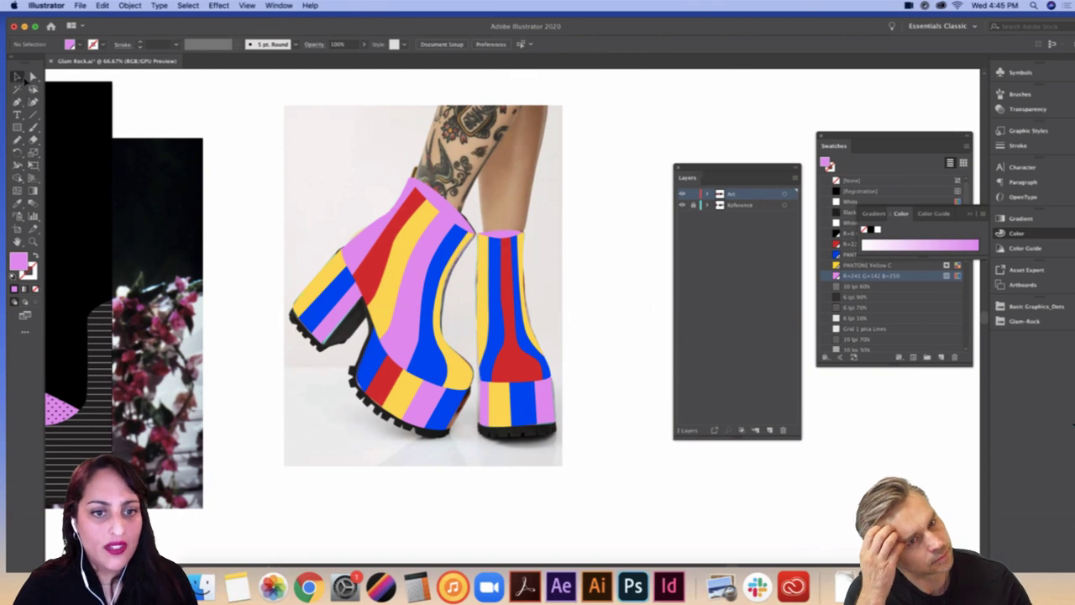
Step: Apply the 6 dpi 60% dot pattern to the tilted boot's long yellow stripe and the front-facing boot's left yellow stripe
{"action": "left_click", "coordinate": [385, 288]}
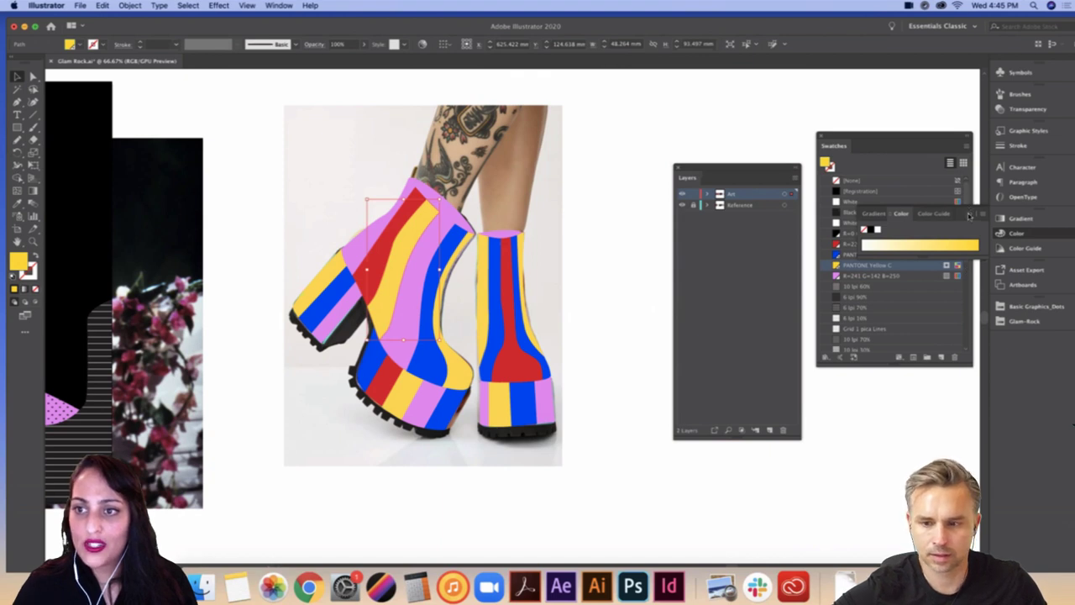
{"action": "left_click", "coordinate": [970, 216]}
{"action": "scroll", "coordinate": [936, 267], "scroll_direction": "down", "scroll_amount": 5}
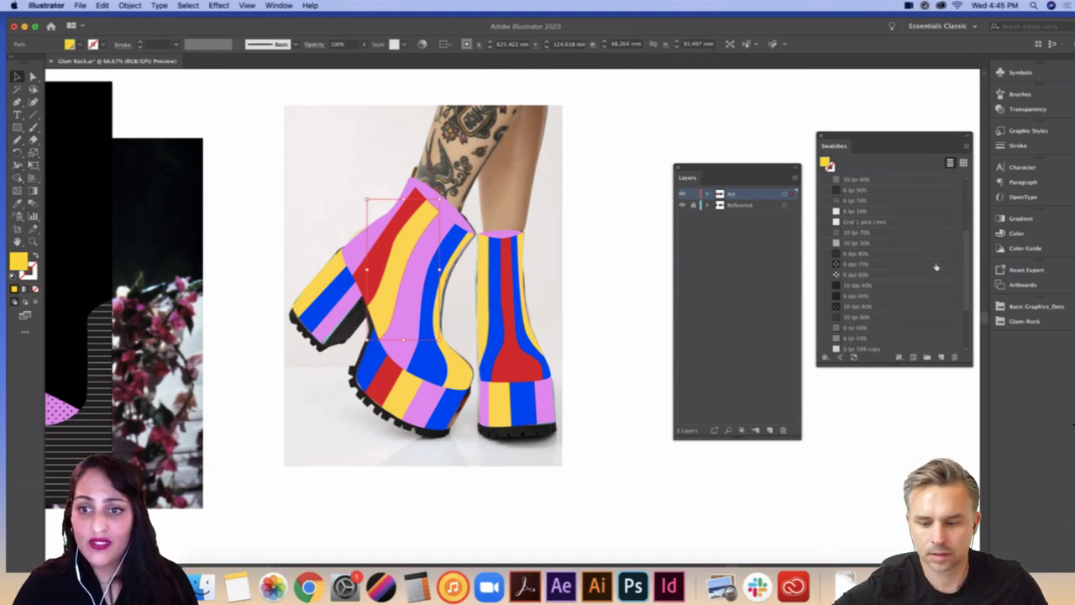
{"action": "left_click", "coordinate": [855, 307]}
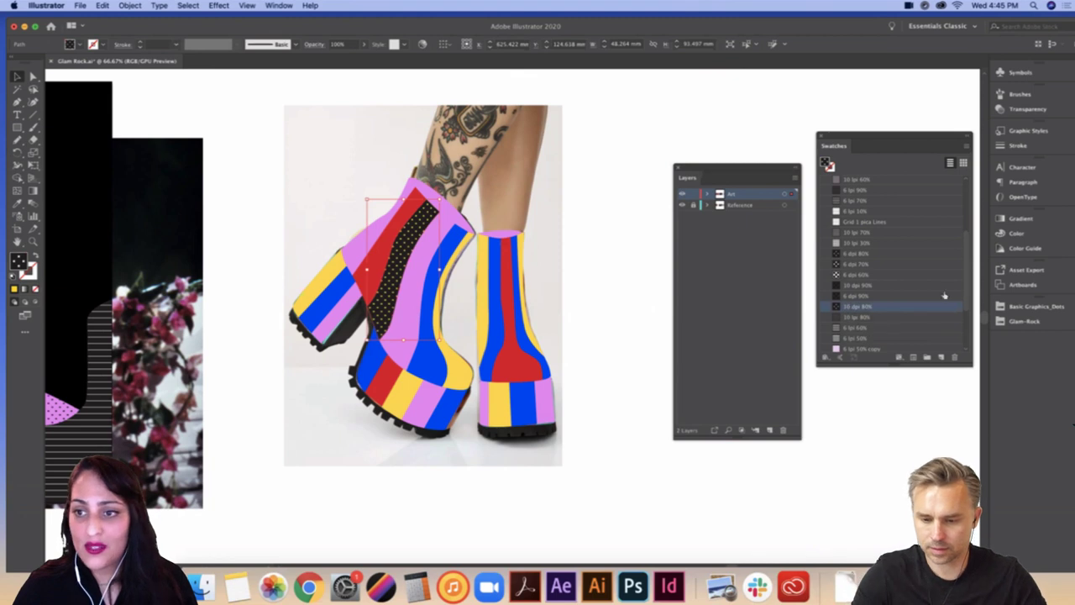
{"action": "left_click", "coordinate": [842, 275]}
{"action": "left_click", "coordinate": [483, 319]}
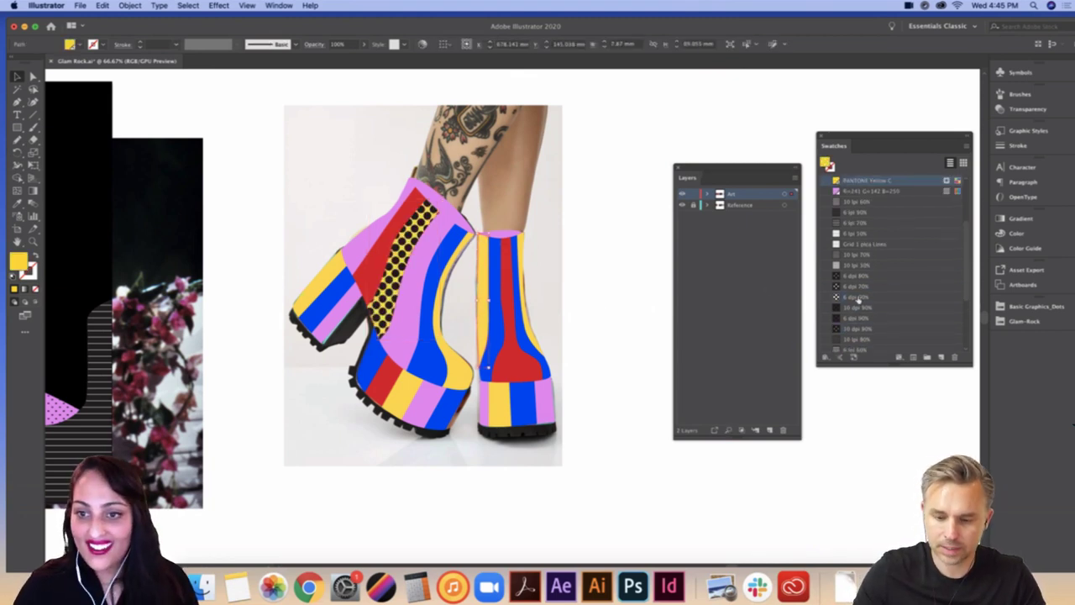
{"action": "left_click", "coordinate": [858, 298]}
Step: Apply the 10 lpi 70% line pattern to the front-facing sole's blue panel and 6 lpi 70% to the tilted sole's red panel
{"action": "left_click", "coordinate": [527, 413]}
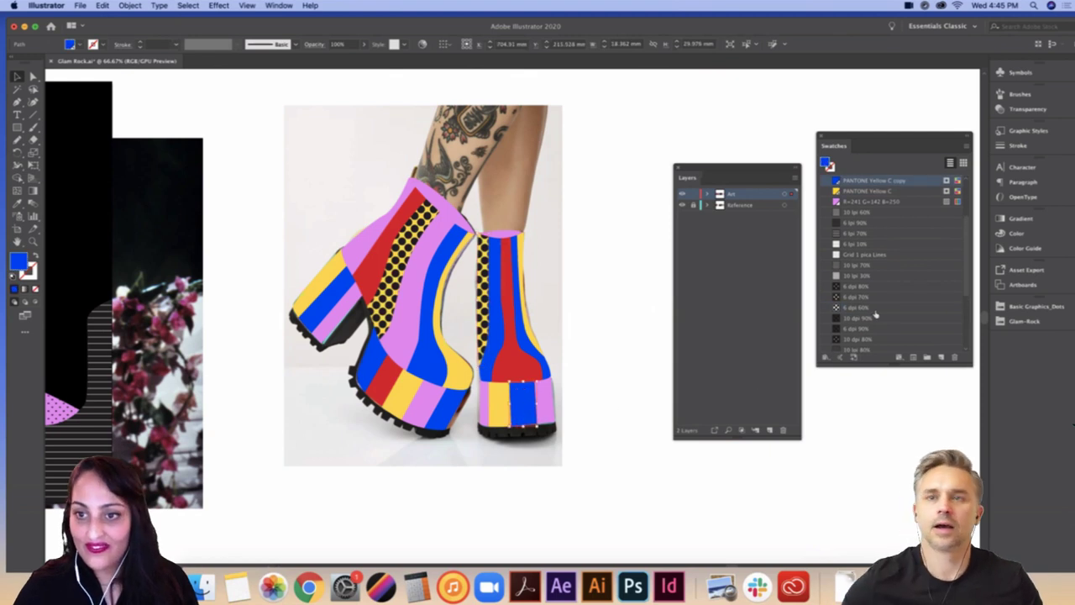
{"action": "left_click", "coordinate": [851, 266]}
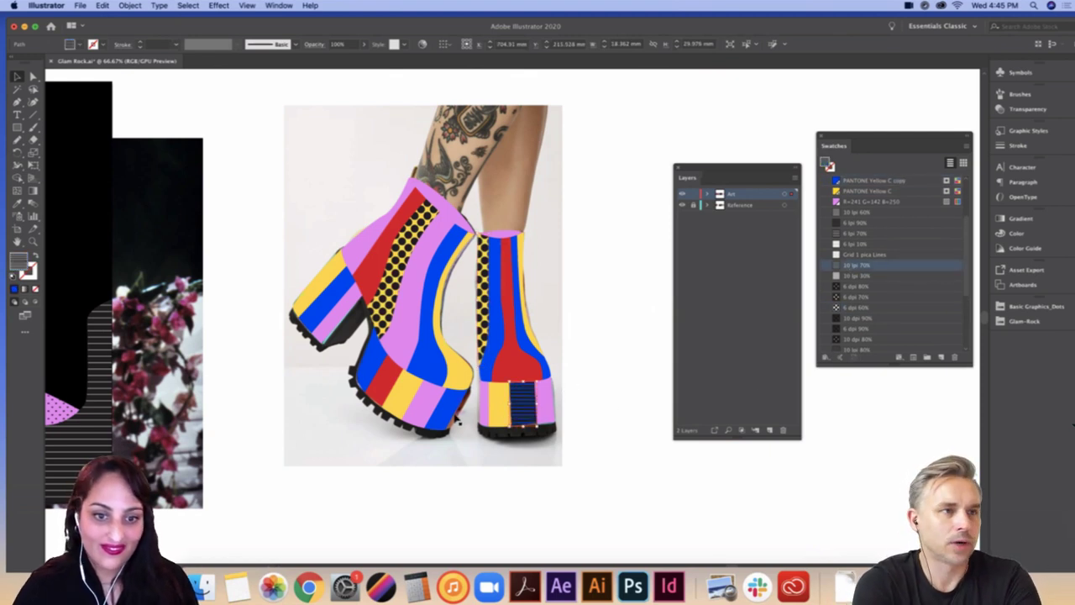
{"action": "left_click", "coordinate": [387, 394]}
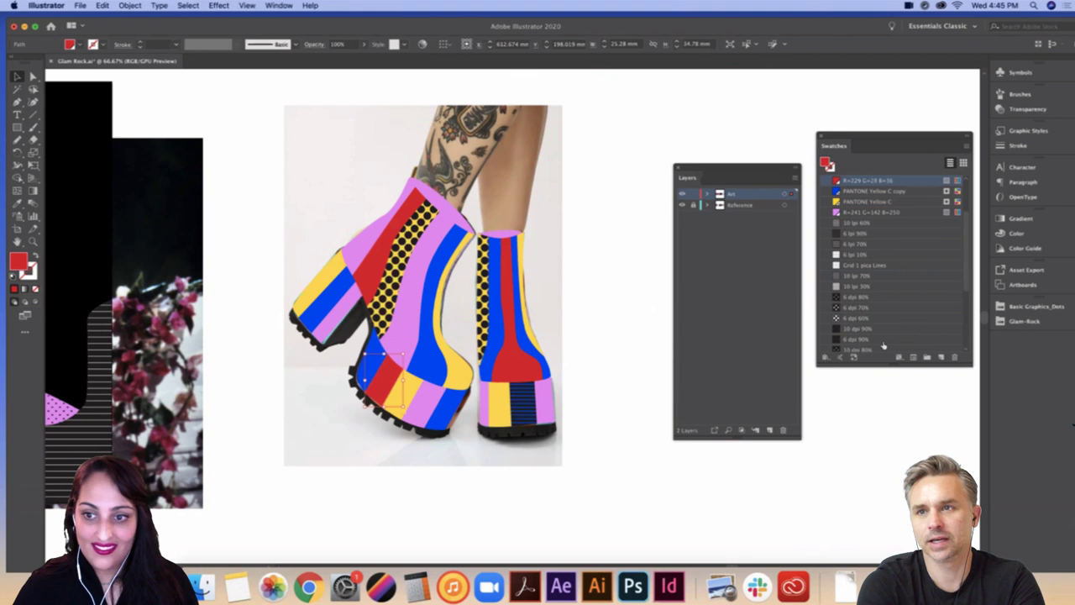
{"action": "left_click", "coordinate": [858, 288]}
{"action": "key", "text": "super+z"}
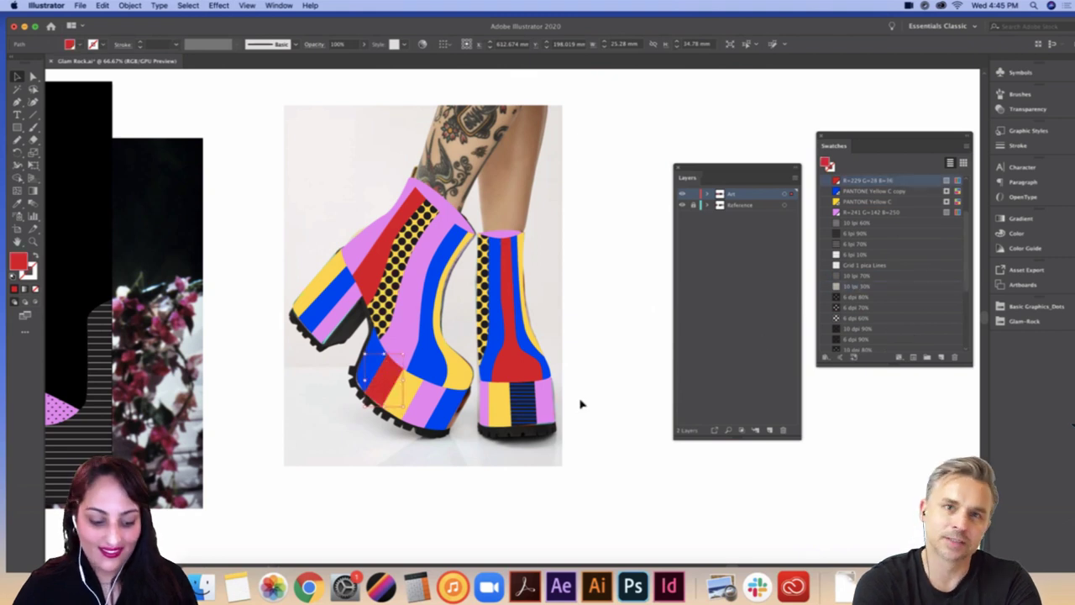
{"action": "key", "text": "super"}
{"action": "key", "text": "ctrl+z"}
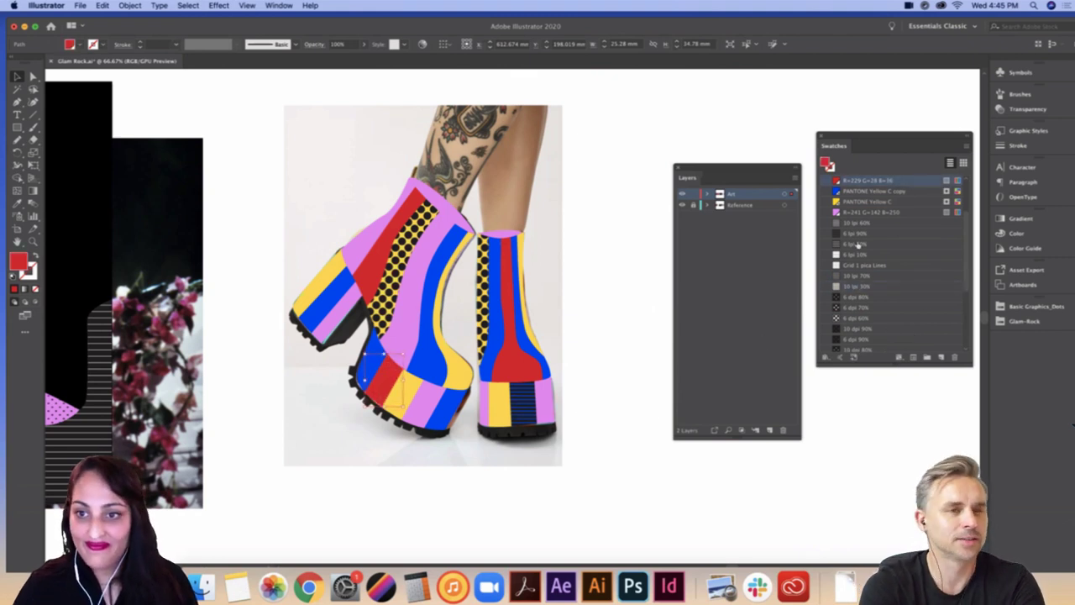
{"action": "left_click", "coordinate": [855, 245]}
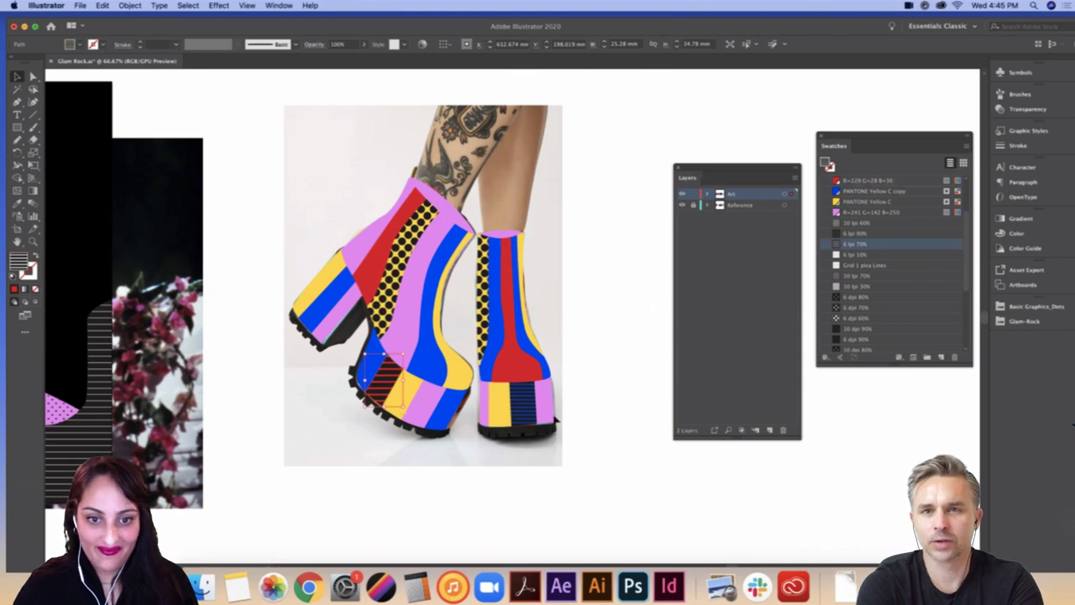
Step: Rotate only the line pattern in the front-facing sole's blue panel by 90°, with Transform Objects turned off
{"action": "left_click", "coordinate": [523, 410]}
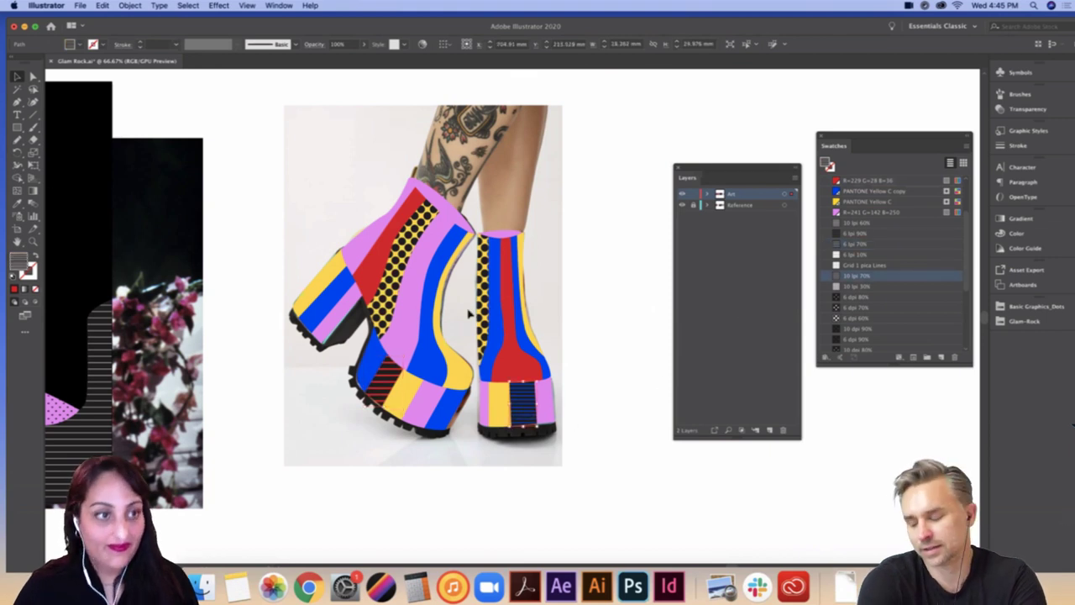
{"action": "double_click", "coordinate": [17, 152]}
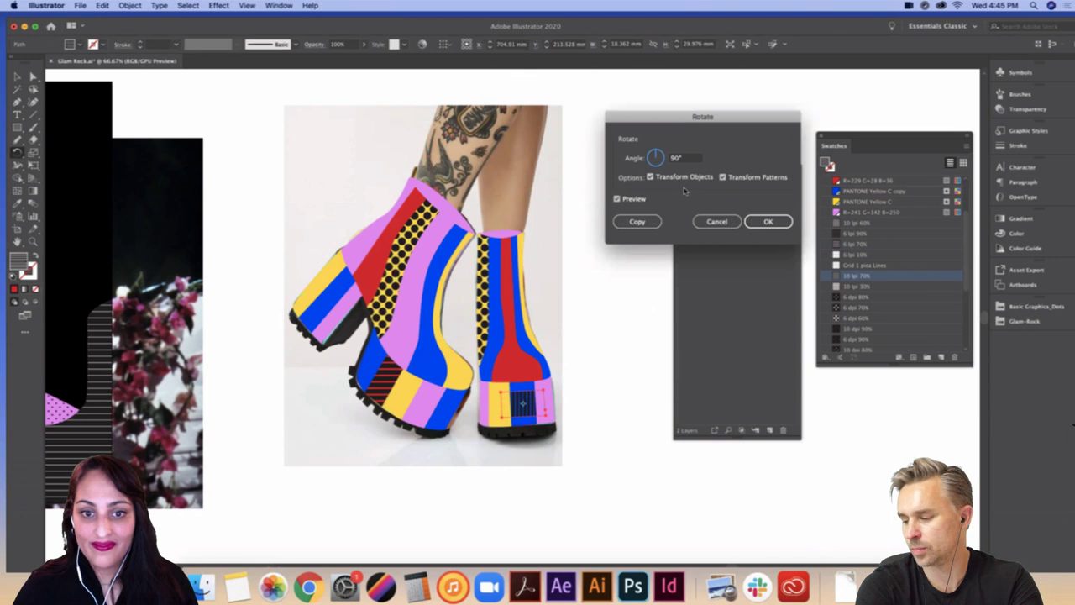
{"action": "left_click", "coordinate": [670, 180]}
{"action": "left_click", "coordinate": [767, 221]}
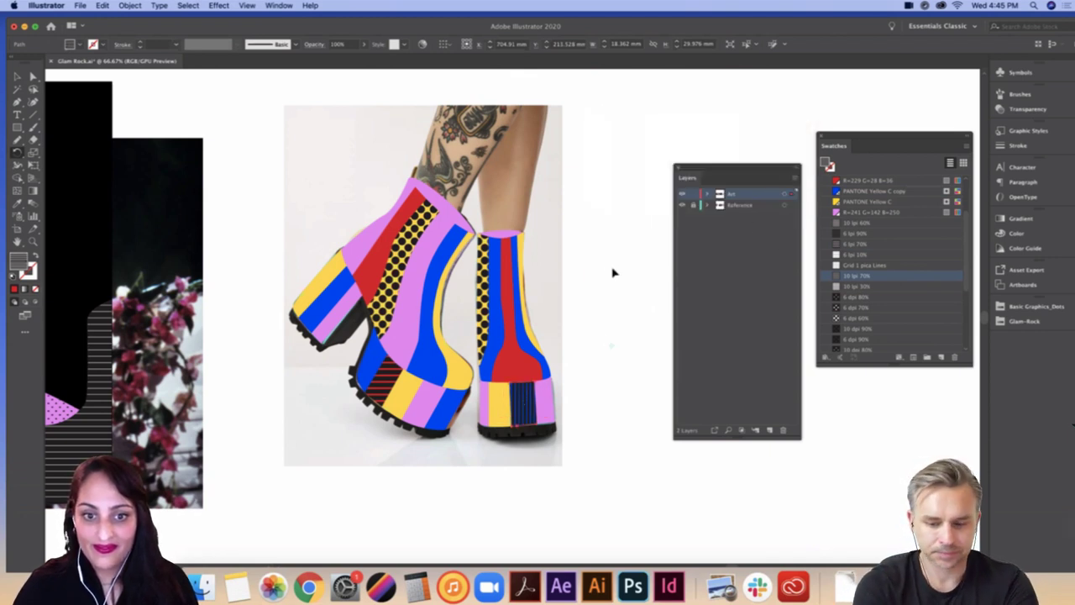
Step: Apply the 6 lpi 90% line pattern to the pink cuff at the top of the tilted boot
{"action": "key", "text": "v"}
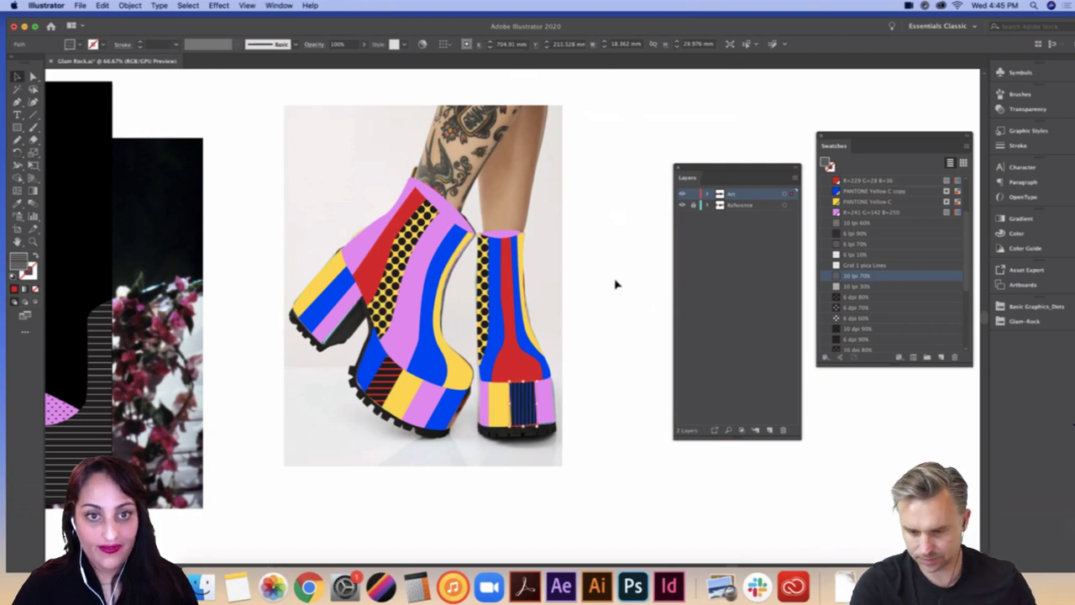
{"action": "left_click", "coordinate": [614, 284]}
{"action": "left_click", "coordinate": [395, 195]}
{"action": "left_click", "coordinate": [459, 219]}
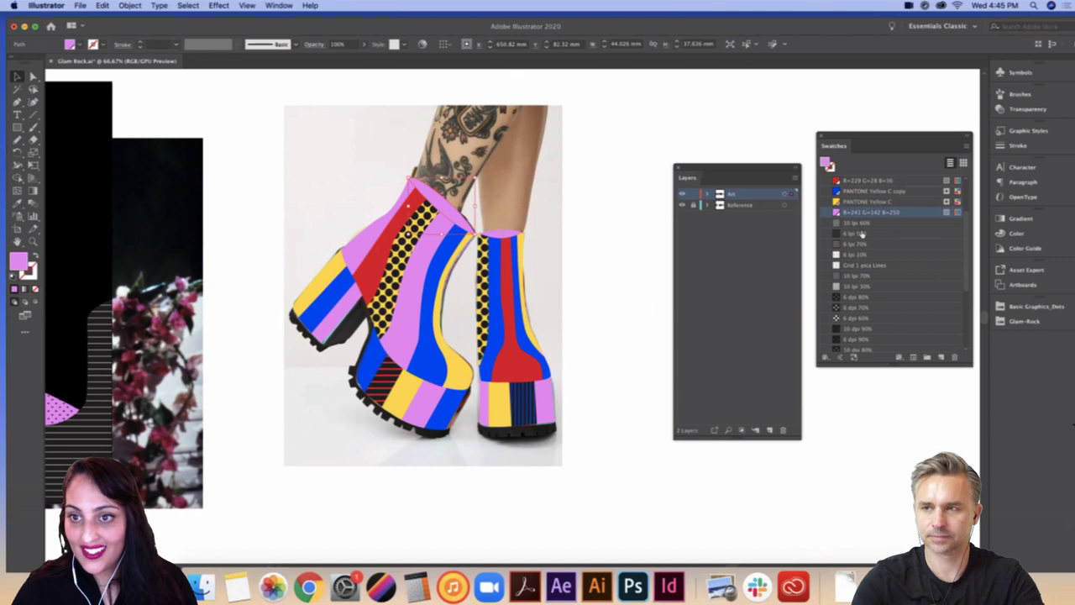
{"action": "left_click", "coordinate": [860, 234]}
Step: Try line patterns on the front-facing boot's pink cuff, then settle on the 6 dpi 60% dot pattern
{"action": "left_click", "coordinate": [504, 234]}
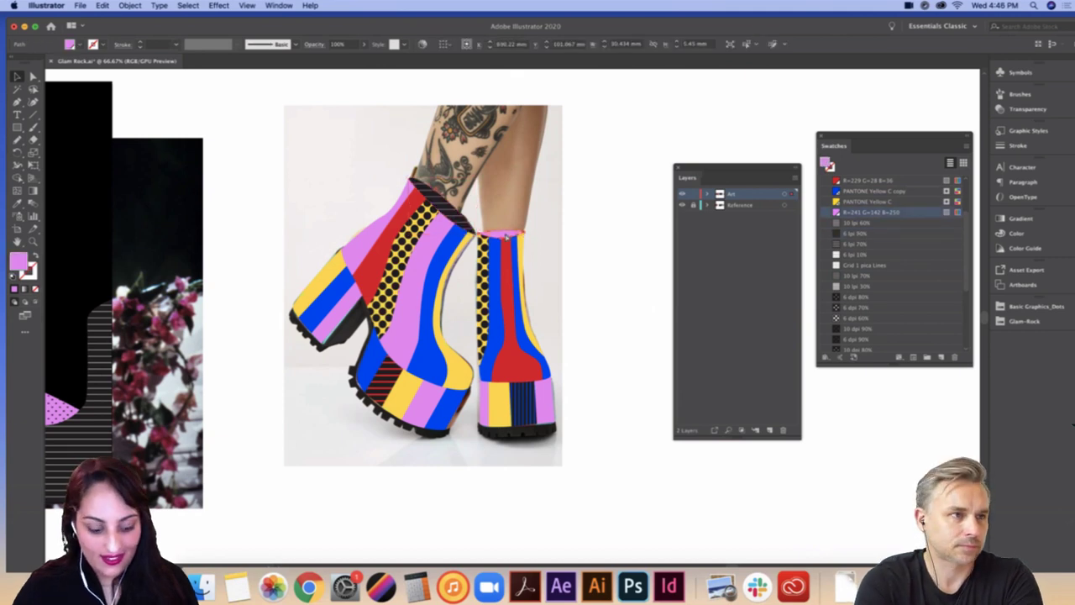
{"action": "left_click", "coordinate": [869, 244]}
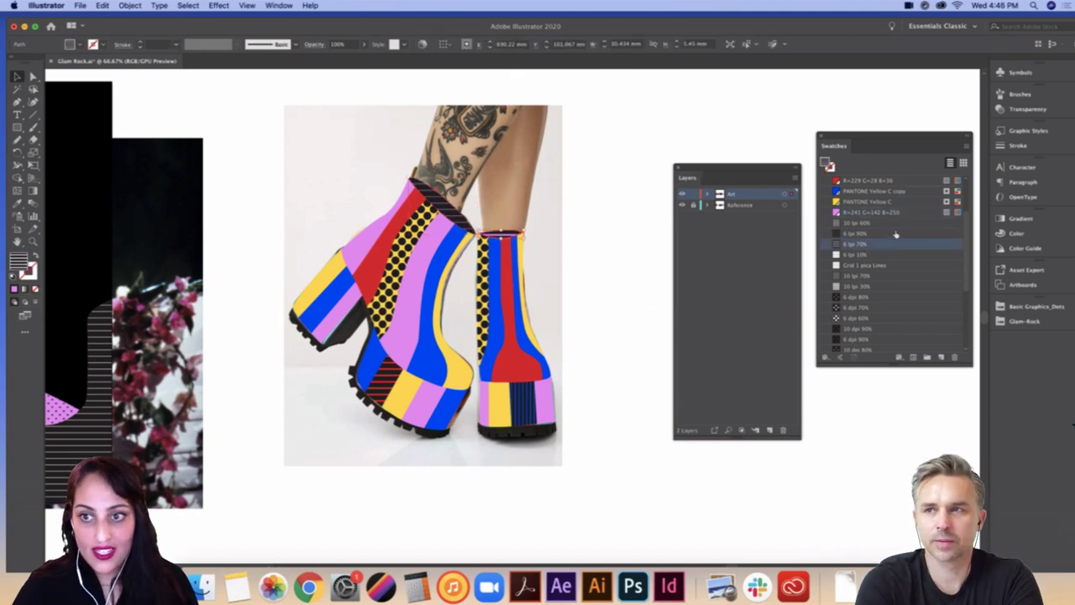
{"action": "left_click", "coordinate": [871, 237]}
{"action": "left_click", "coordinate": [865, 319]}
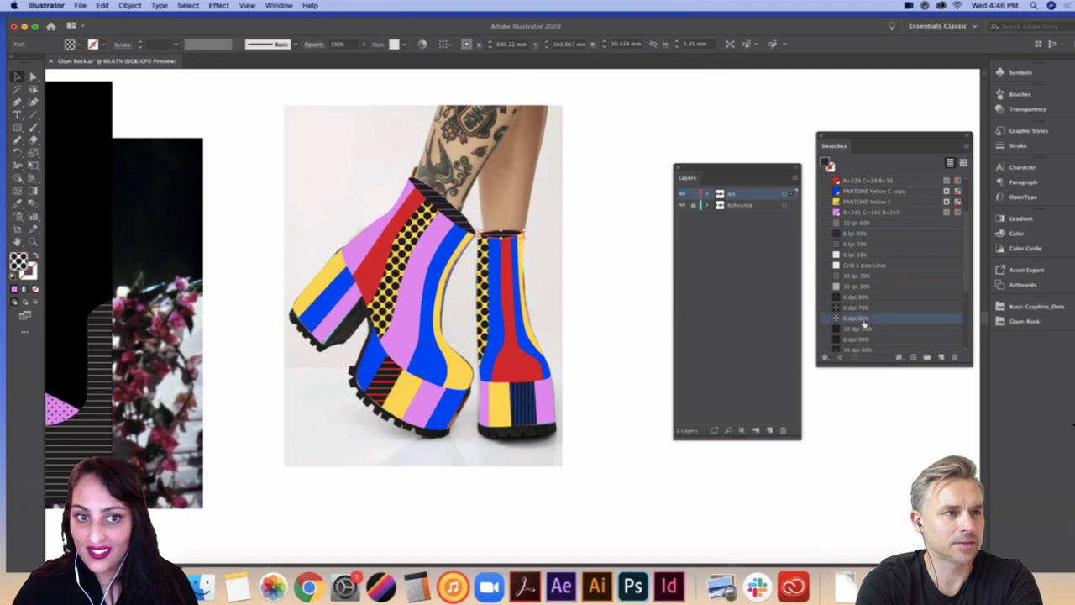
Step: Apply the 10 dpi 20% dot pattern to the long blue stripe on the tilted boot's shaft
{"action": "scroll", "coordinate": [712, 279], "scroll_direction": "left", "scroll_amount": 1}
{"action": "scroll", "coordinate": [712, 279], "scroll_direction": "left", "scroll_amount": 5}
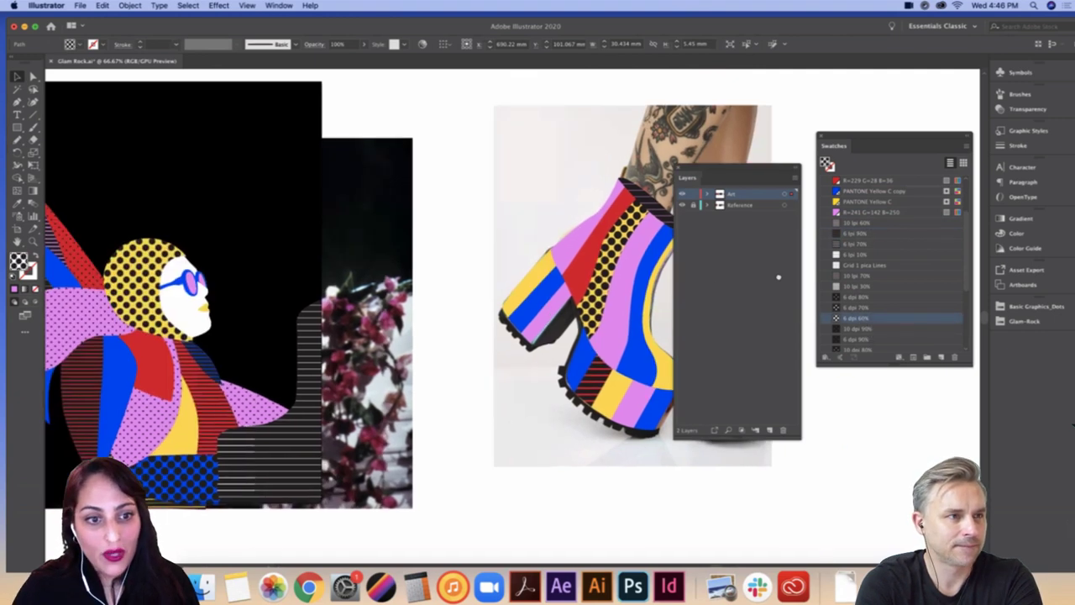
{"action": "scroll", "coordinate": [711, 279], "scroll_direction": "right", "scroll_amount": 1}
{"action": "scroll", "coordinate": [640, 475], "scroll_direction": "right", "scroll_amount": 3}
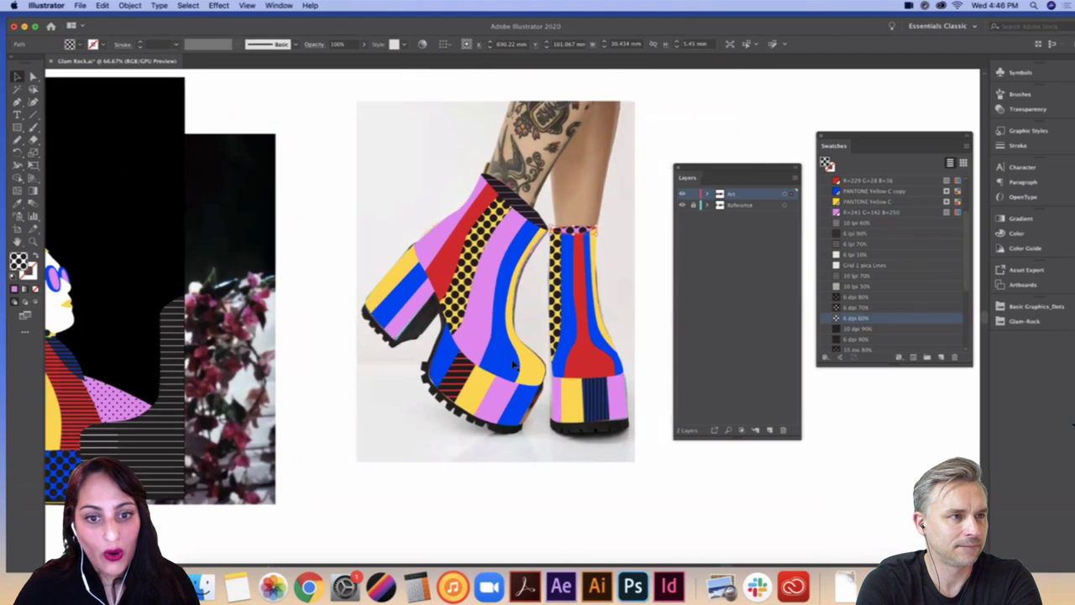
{"action": "left_click", "coordinate": [505, 367]}
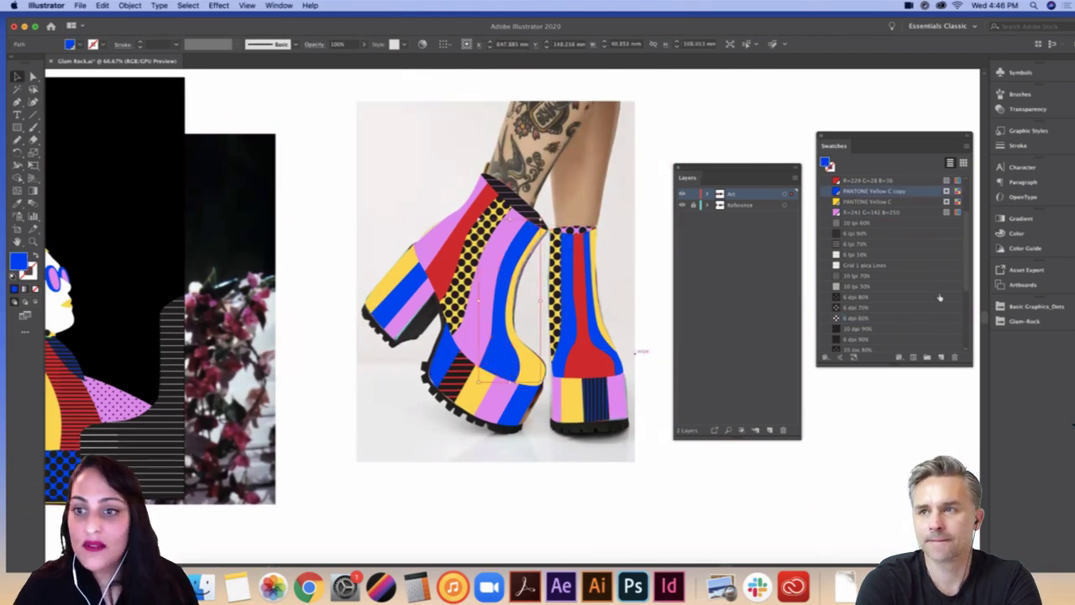
{"action": "left_click_drag", "start_coordinate": [964, 274], "coordinate": [979, 335]}
{"action": "left_click", "coordinate": [852, 325]}
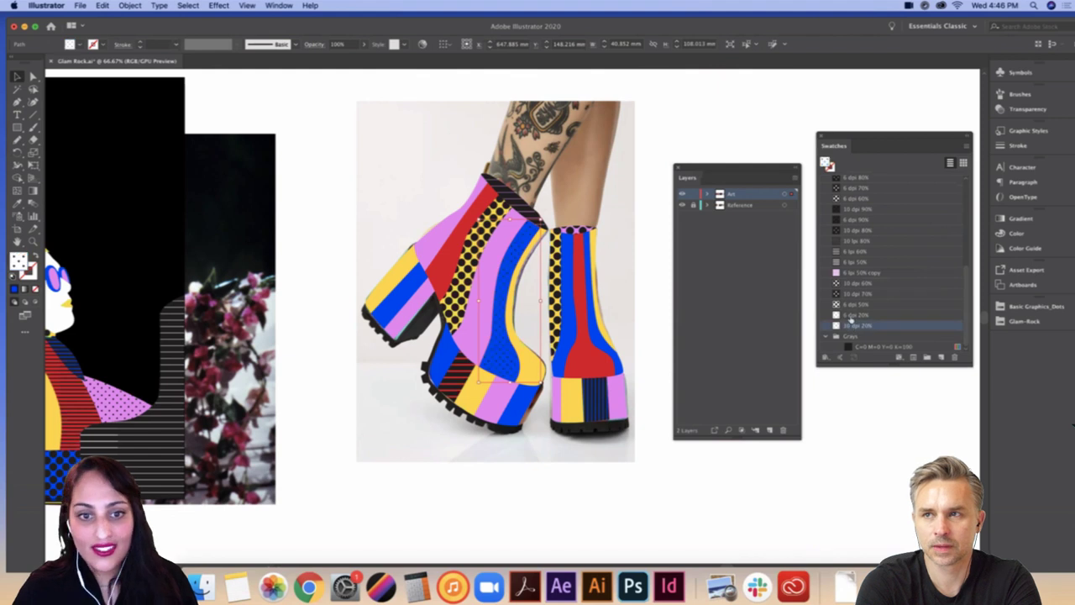
Step: Try dot and line patterns on the front-facing boot's right blue stripe, settling on 10 dpi 20%
{"action": "left_click", "coordinate": [602, 499]}
{"action": "left_click", "coordinate": [597, 339]}
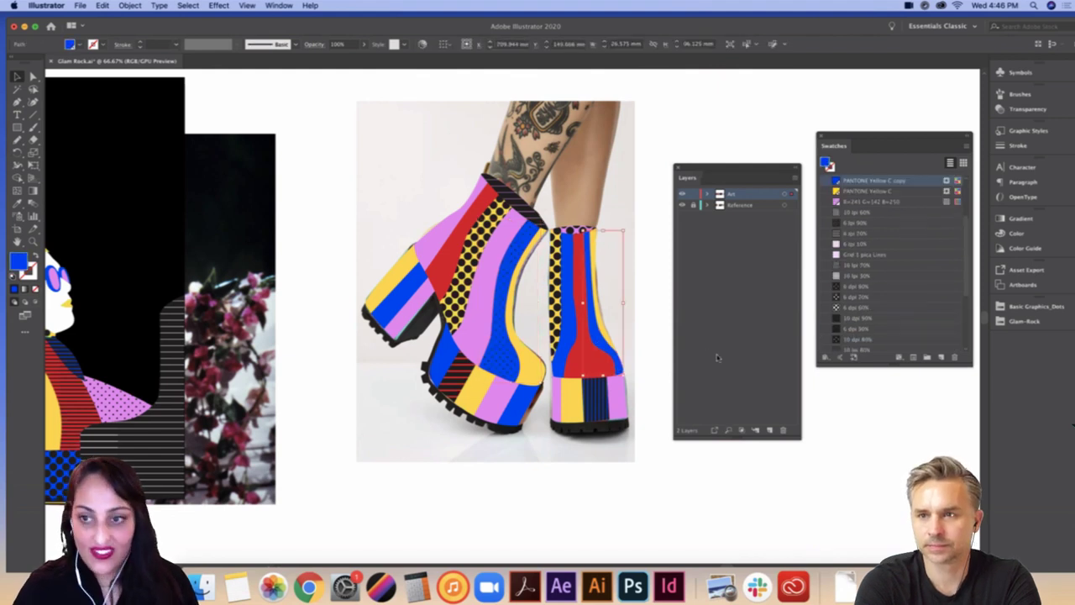
{"action": "left_click_drag", "start_coordinate": [967, 291], "coordinate": [959, 319]}
{"action": "left_click", "coordinate": [878, 337]}
{"action": "left_click", "coordinate": [876, 348]}
{"action": "left_click", "coordinate": [885, 336]}
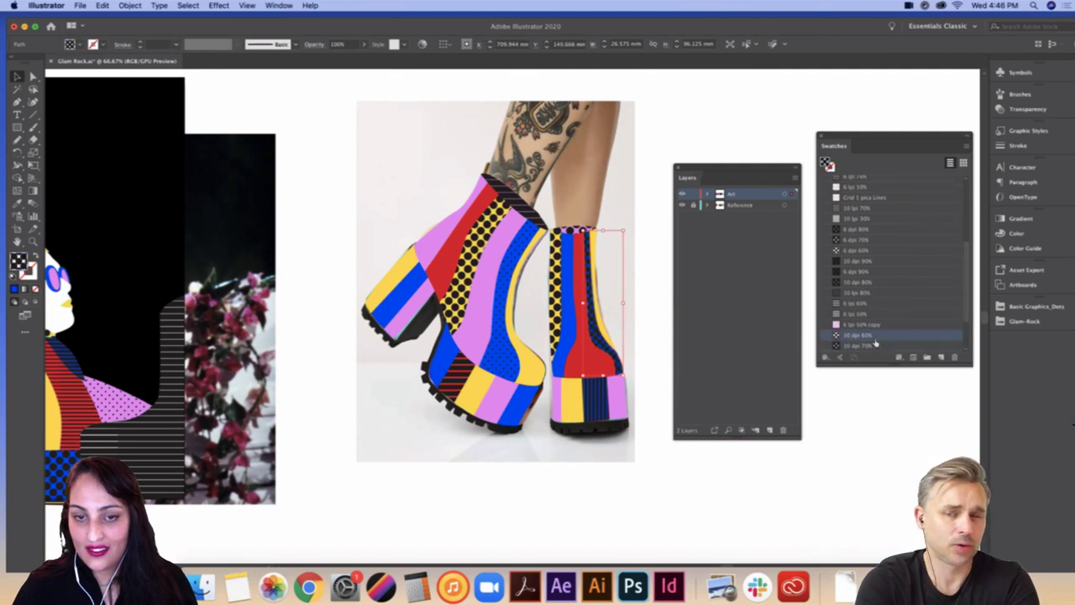
{"action": "left_click", "coordinate": [852, 273]}
{"action": "left_click", "coordinate": [857, 292]}
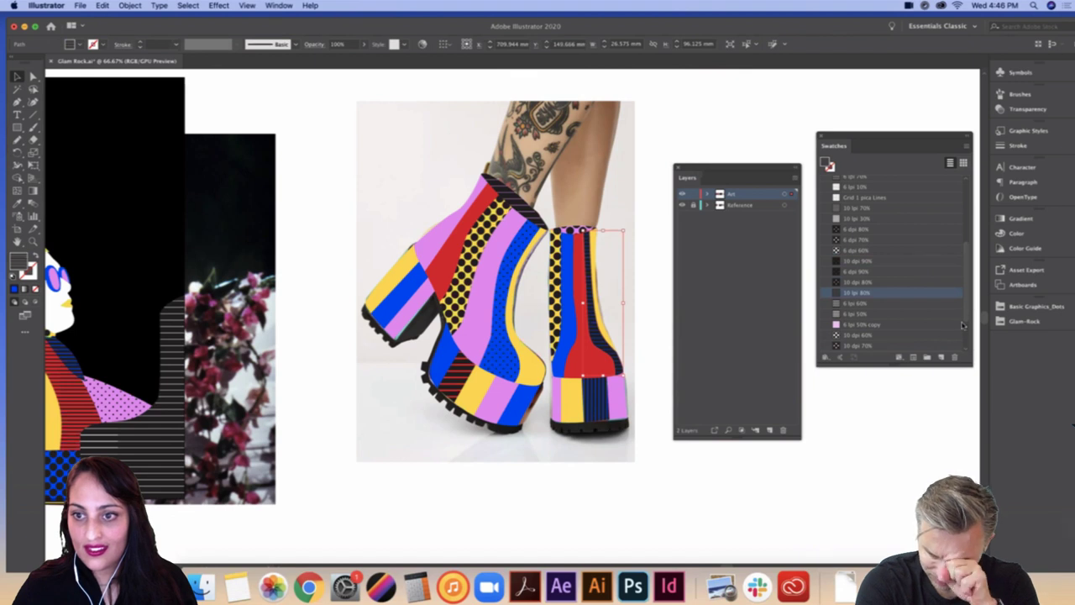
{"action": "scroll", "coordinate": [965, 317], "scroll_direction": "down", "scroll_amount": 2}
{"action": "left_click", "coordinate": [867, 323]}
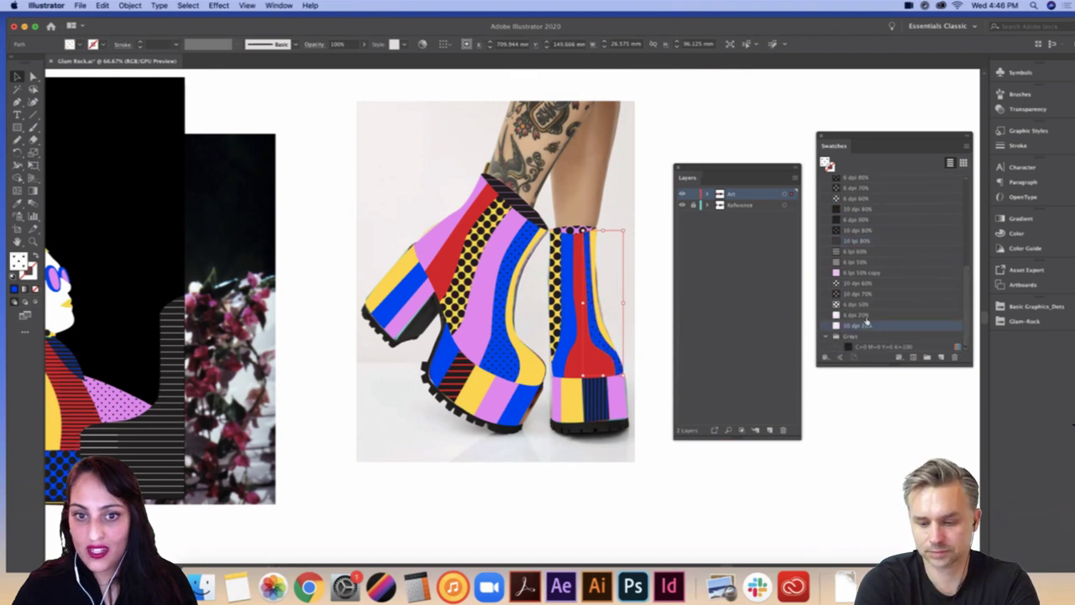
Step: Fill the front-facing boot's central red stripe with the 10 lpi 30% line pattern
{"action": "left_click", "coordinate": [548, 414]}
{"action": "left_click", "coordinate": [588, 361]}
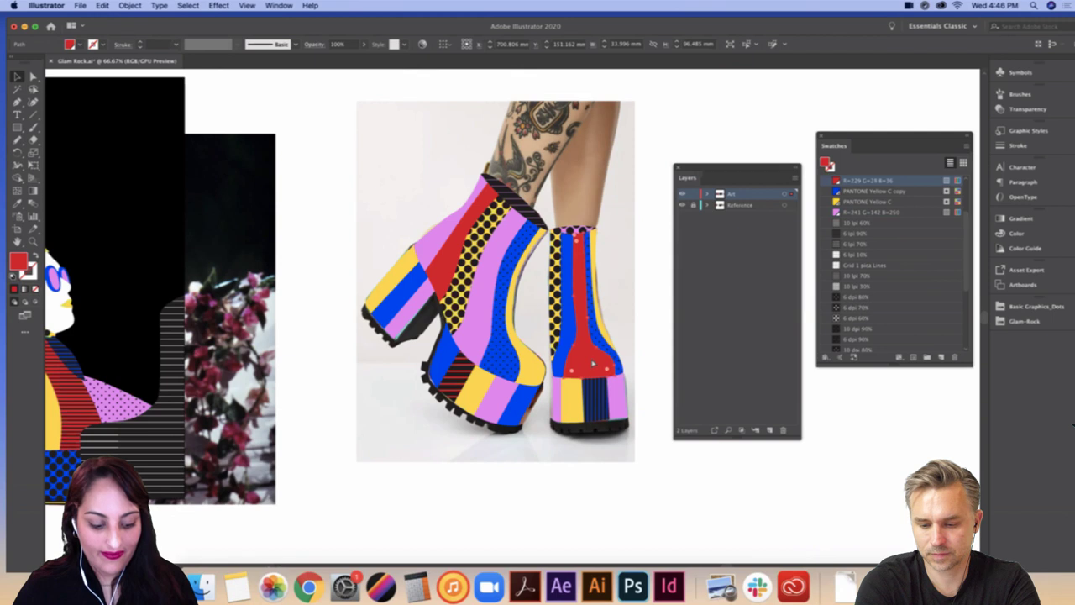
{"action": "left_click", "coordinate": [849, 276]}
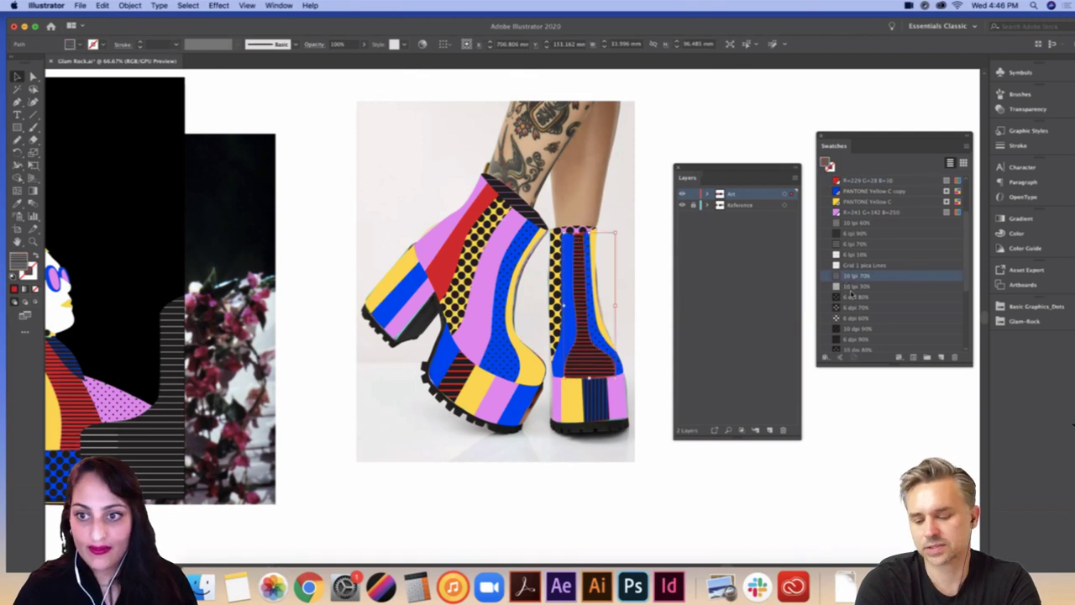
{"action": "left_click", "coordinate": [851, 287]}
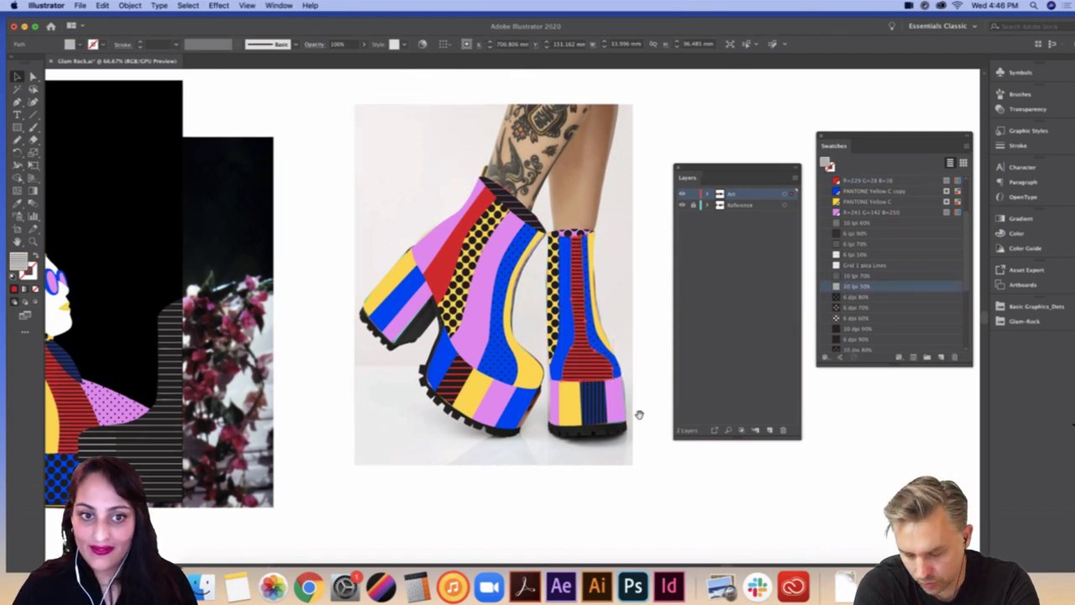
Step: Apply the 10 lpi 30% line pattern to the pink panel at the back of the tilted boot's shaft
{"action": "scroll", "coordinate": [636, 413], "scroll_direction": "up", "scroll_amount": 2}
{"action": "scroll", "coordinate": [636, 412], "scroll_direction": "right", "scroll_amount": 1}
{"action": "left_click", "coordinate": [411, 288]}
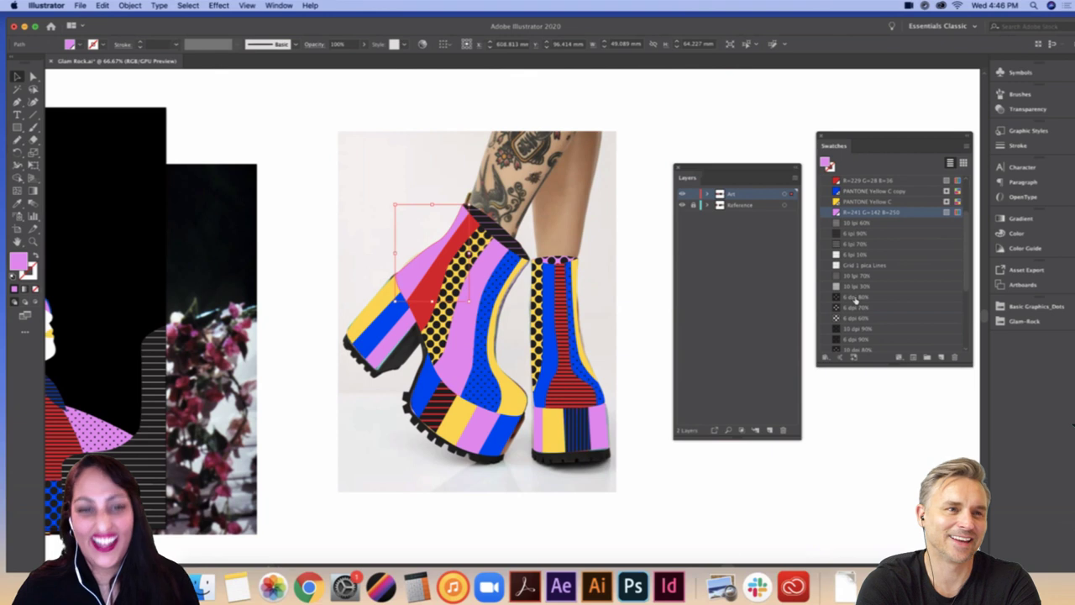
{"action": "left_click", "coordinate": [851, 287]}
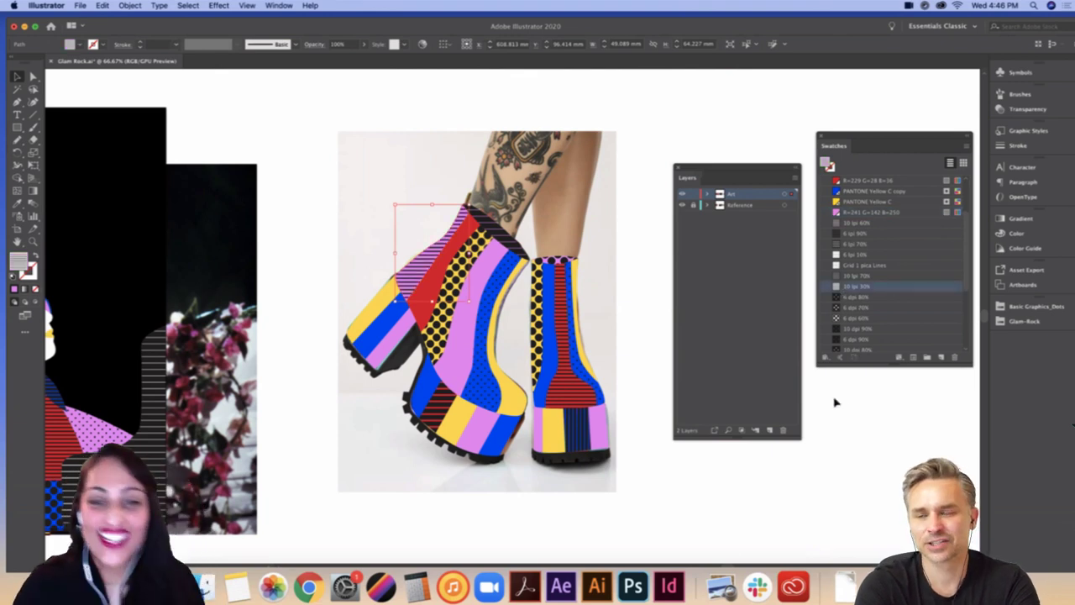
Step: Apply the 10 dpi 20% dot pattern to the tilted boot's blue heel stripe and 10 lpi 30% to the blue panel at the sole's toe
{"action": "left_click", "coordinate": [373, 341]}
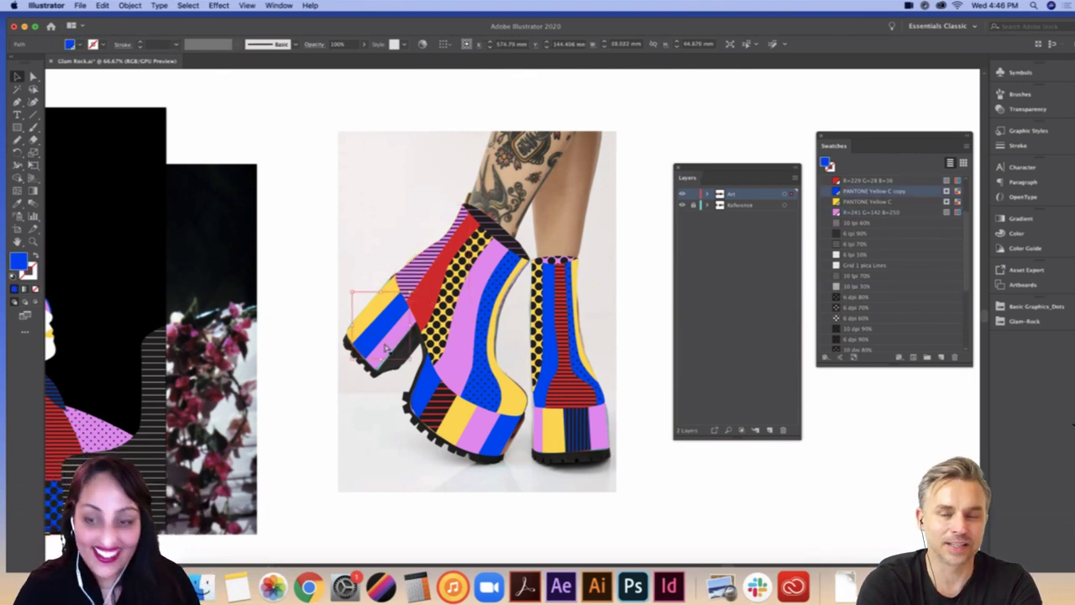
{"action": "scroll", "coordinate": [890, 269], "scroll_direction": "down", "scroll_amount": 5}
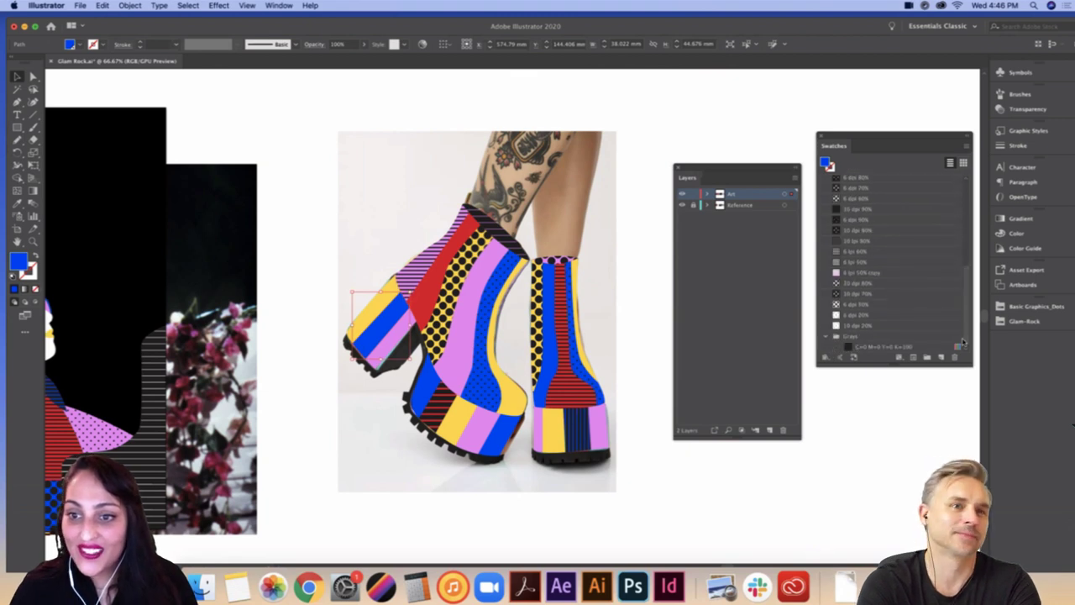
{"action": "left_click", "coordinate": [855, 326]}
{"action": "left_click", "coordinate": [691, 470]}
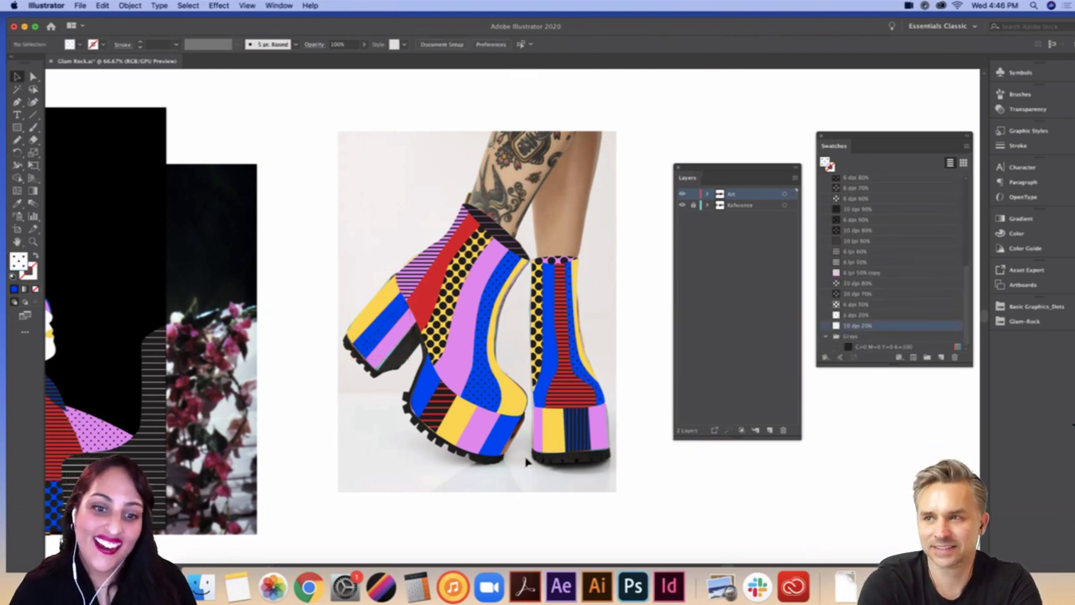
{"action": "left_click", "coordinate": [500, 446]}
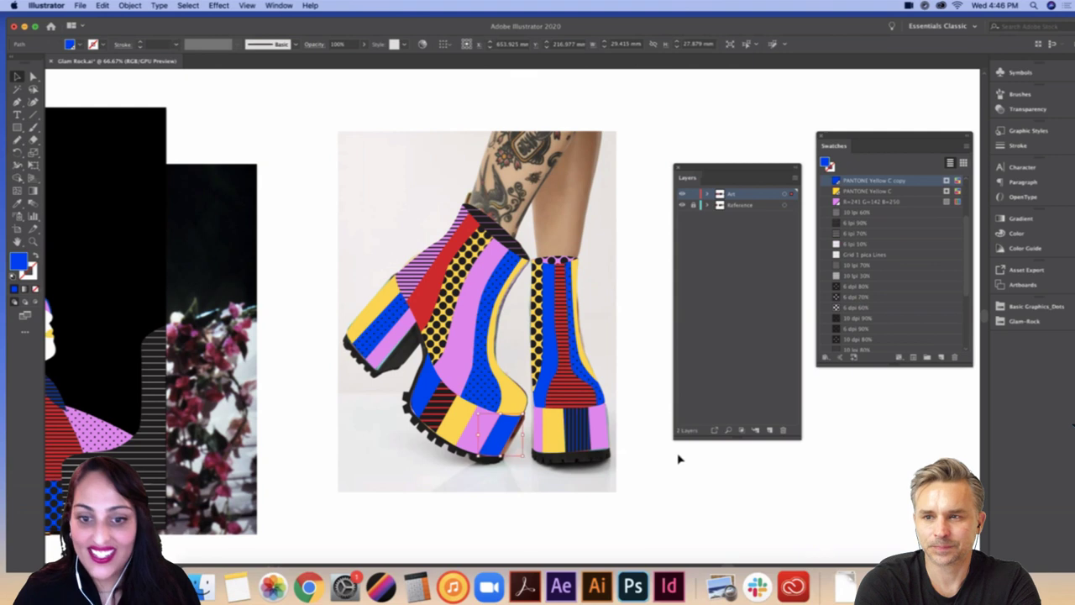
{"action": "left_click", "coordinate": [857, 275]}
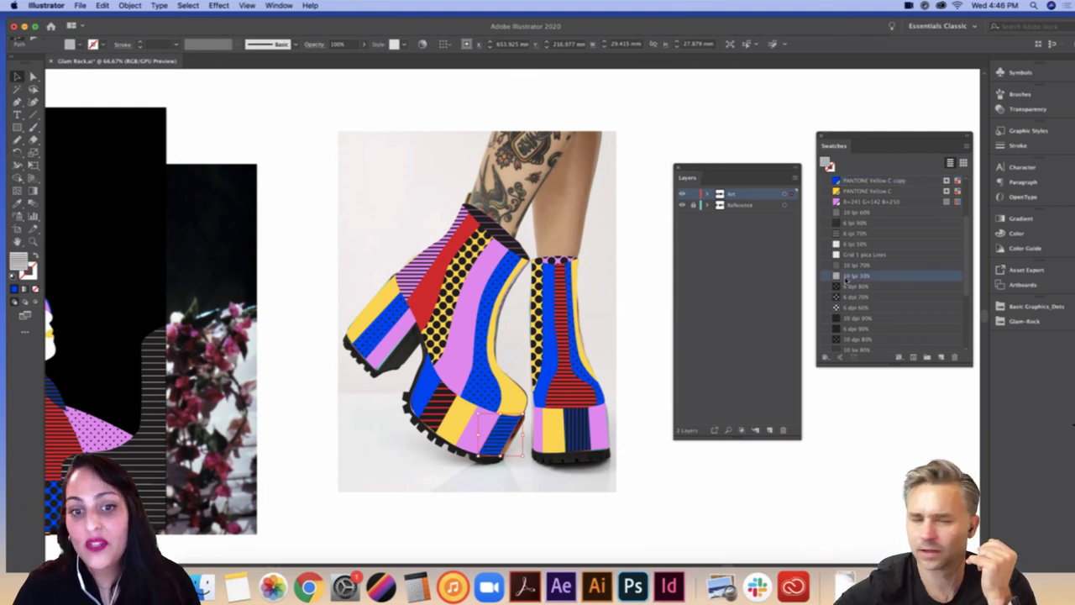
Step: Move the Swatches panel beside the boots and open the Basic Graphics_Dots pattern swatch library
{"action": "scroll", "coordinate": [891, 449], "scroll_direction": "right", "scroll_amount": 2}
{"action": "scroll", "coordinate": [894, 443], "scroll_direction": "right", "scroll_amount": 5}
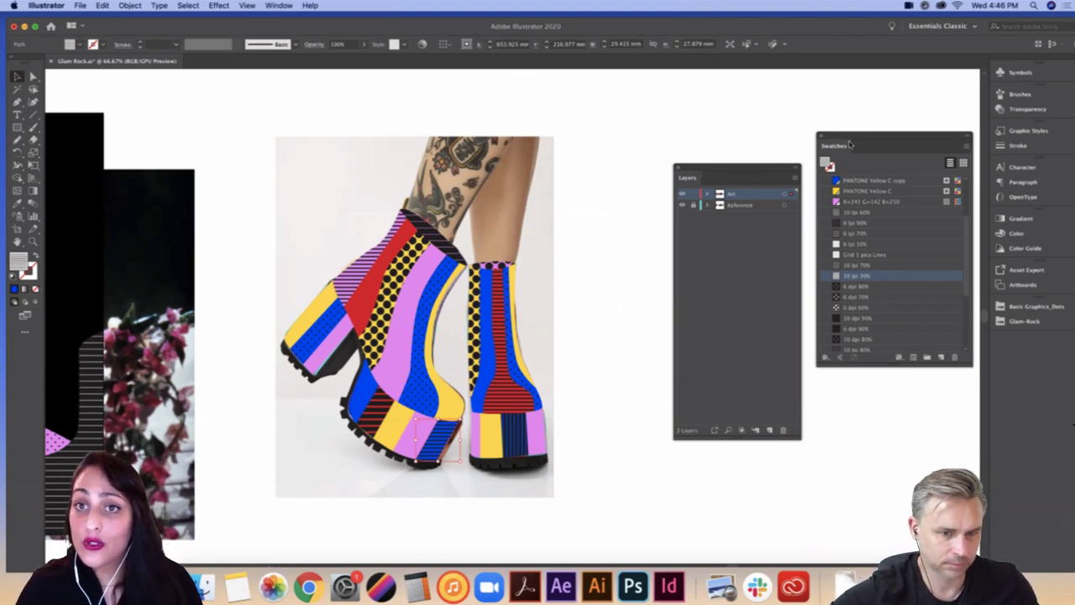
{"action": "left_click_drag", "start_coordinate": [850, 144], "coordinate": [622, 138]}
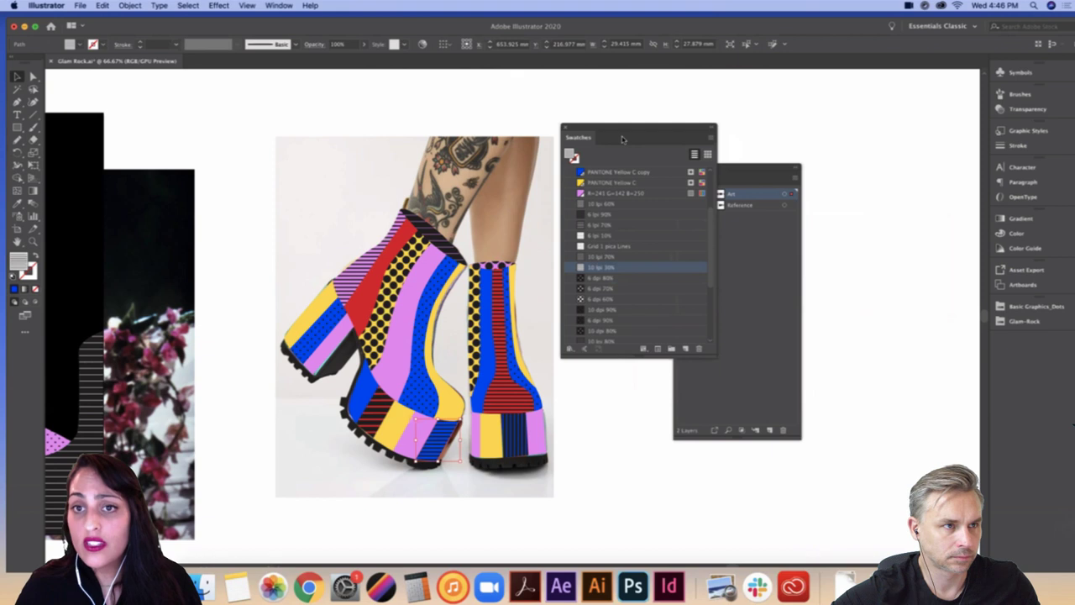
{"action": "left_click", "coordinate": [713, 138]}
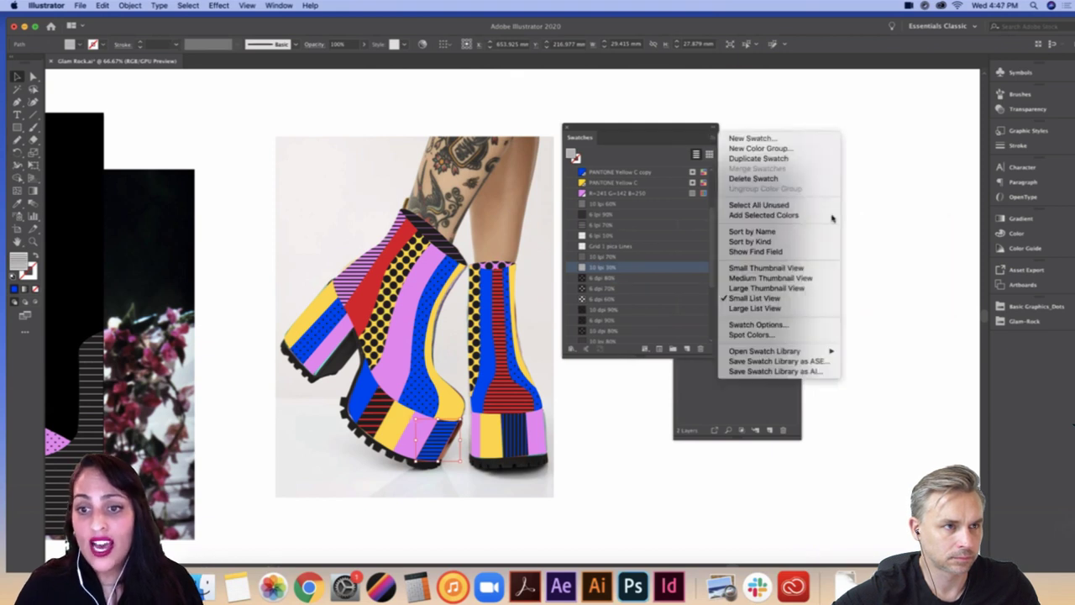
{"action": "mouse_move", "coordinate": [771, 356]}
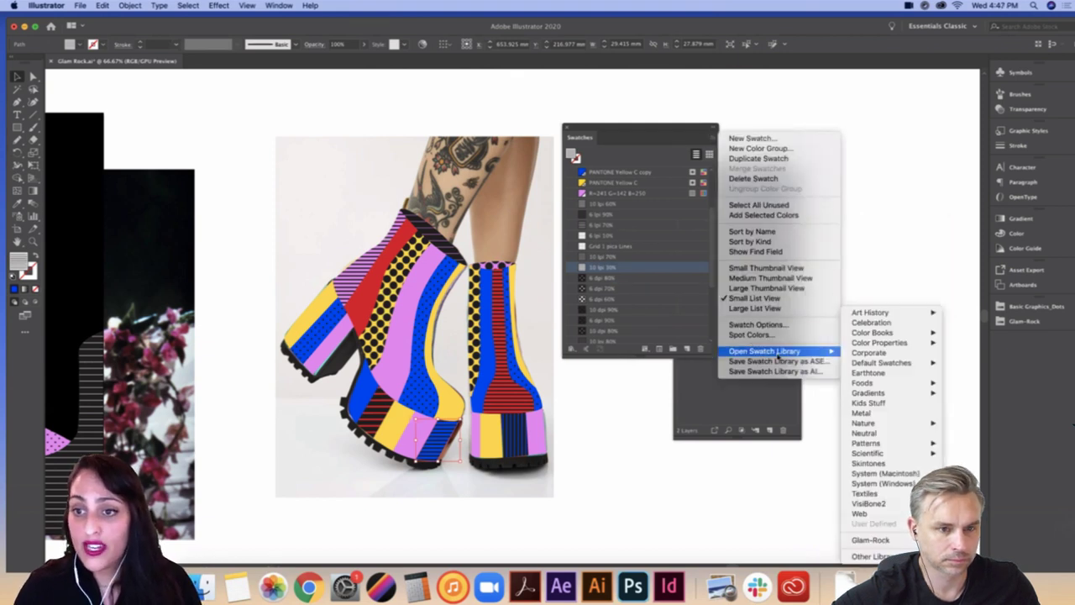
{"action": "mouse_move", "coordinate": [917, 316]}
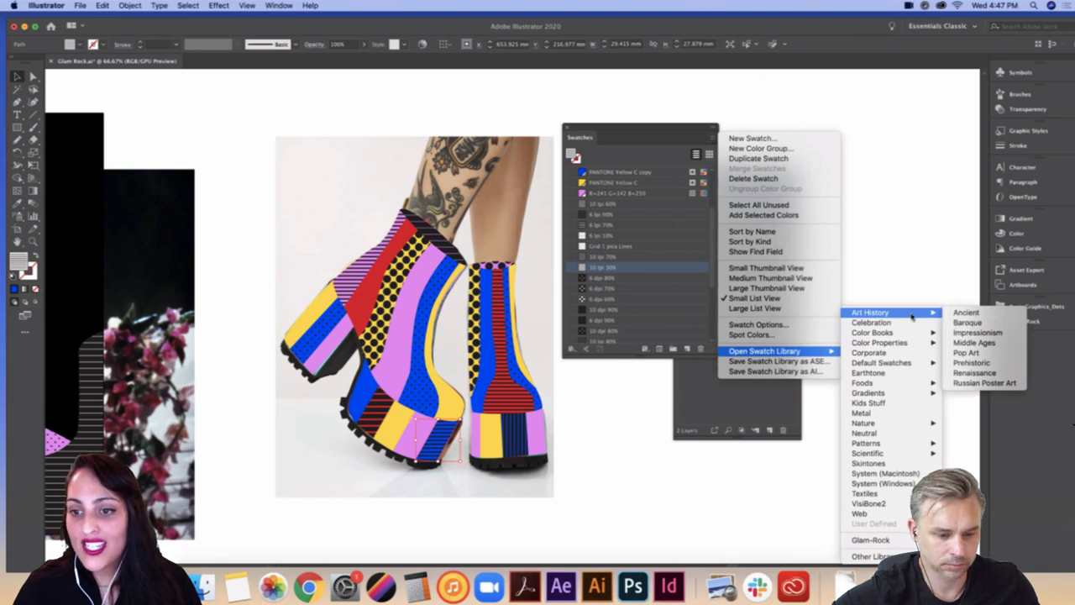
{"action": "mouse_move", "coordinate": [866, 443]}
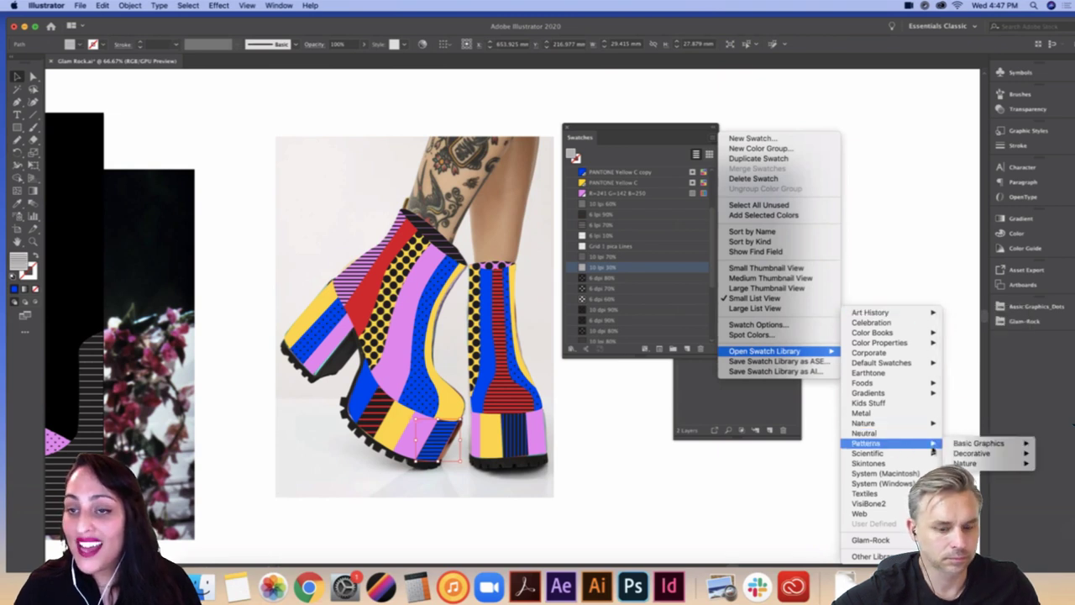
{"action": "mouse_move", "coordinate": [988, 445]}
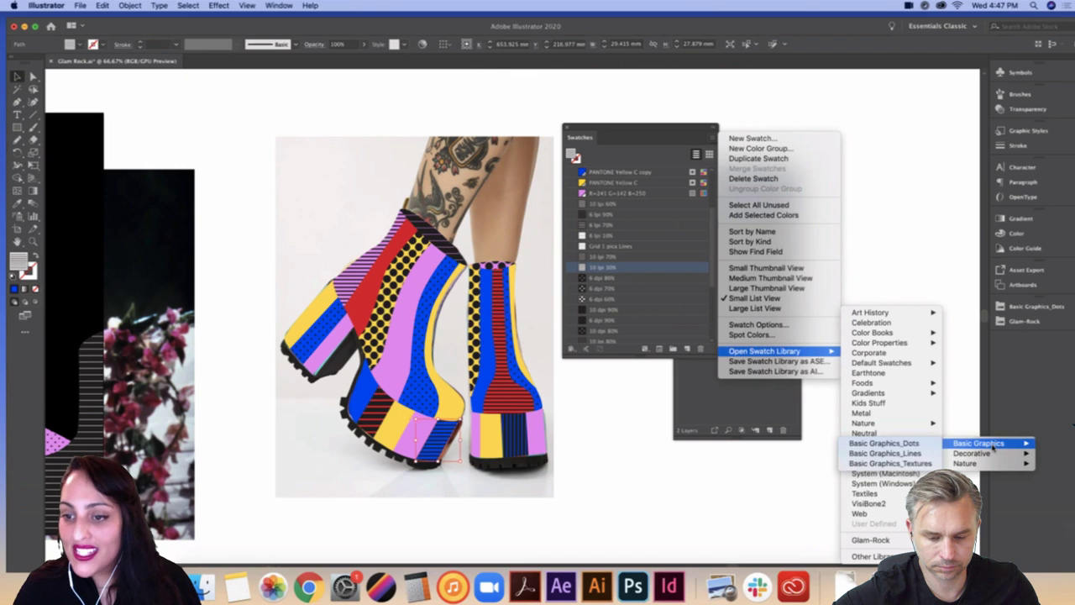
{"action": "left_click", "coordinate": [884, 443]}
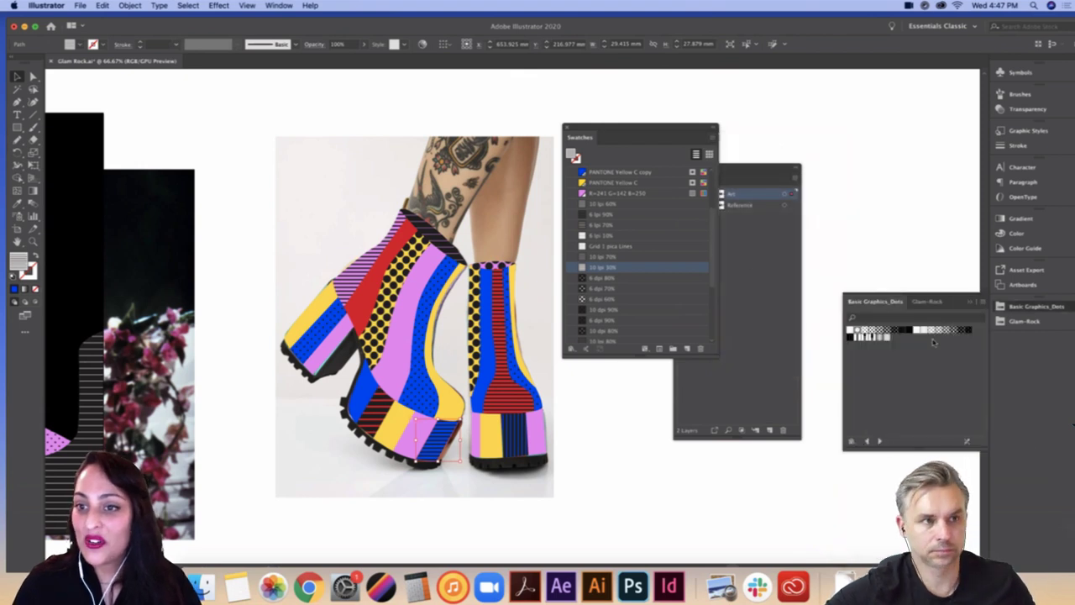
Step: Move the Layers panel clear of the Swatches panel and browse the Basic Graphics_Lines and Basic Graphics_Textures pattern libraries
{"action": "left_click", "coordinate": [755, 318]}
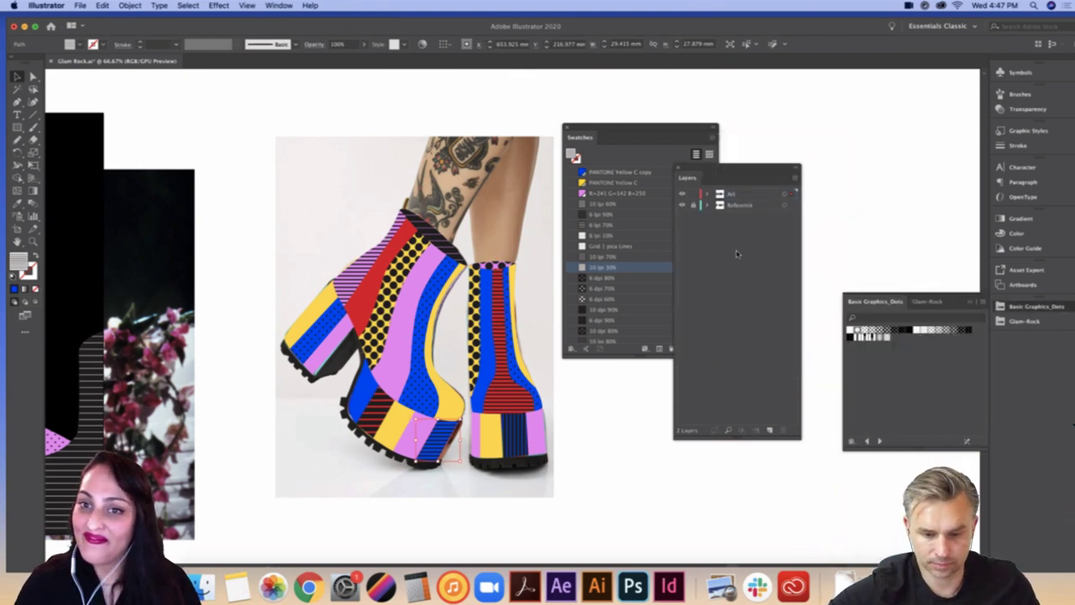
{"action": "left_click_drag", "start_coordinate": [718, 168], "coordinate": [777, 152]}
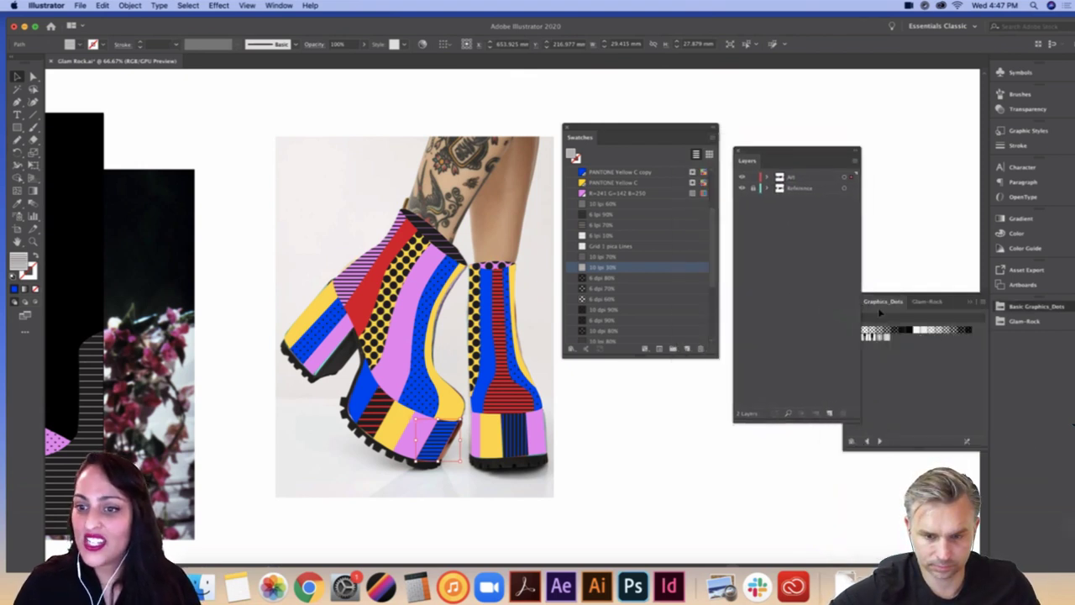
{"action": "left_click", "coordinate": [927, 400]}
{"action": "left_click", "coordinate": [880, 441]}
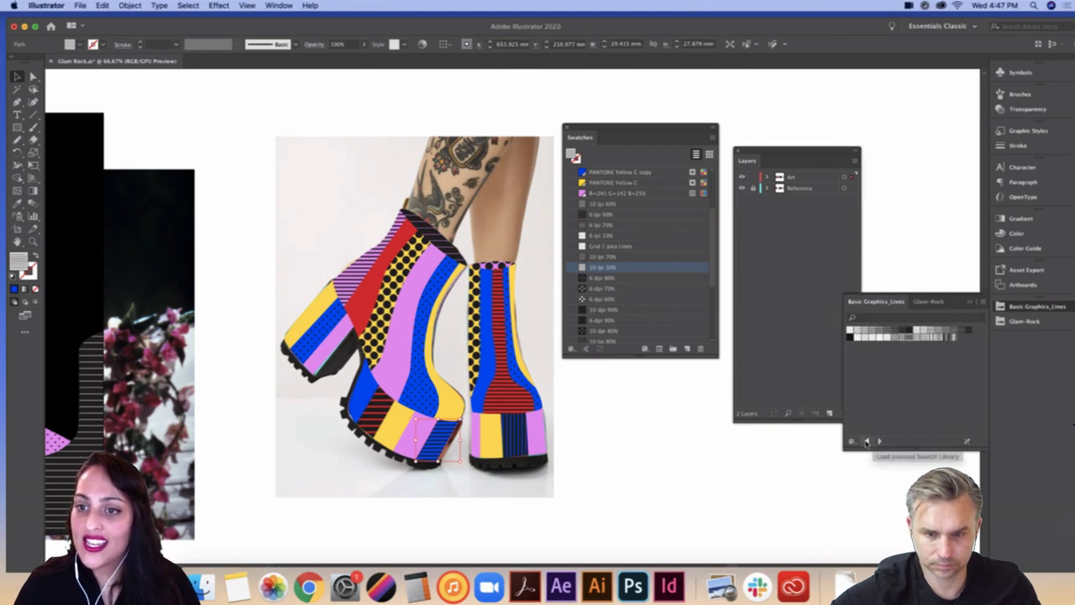
{"action": "left_click", "coordinate": [866, 441]}
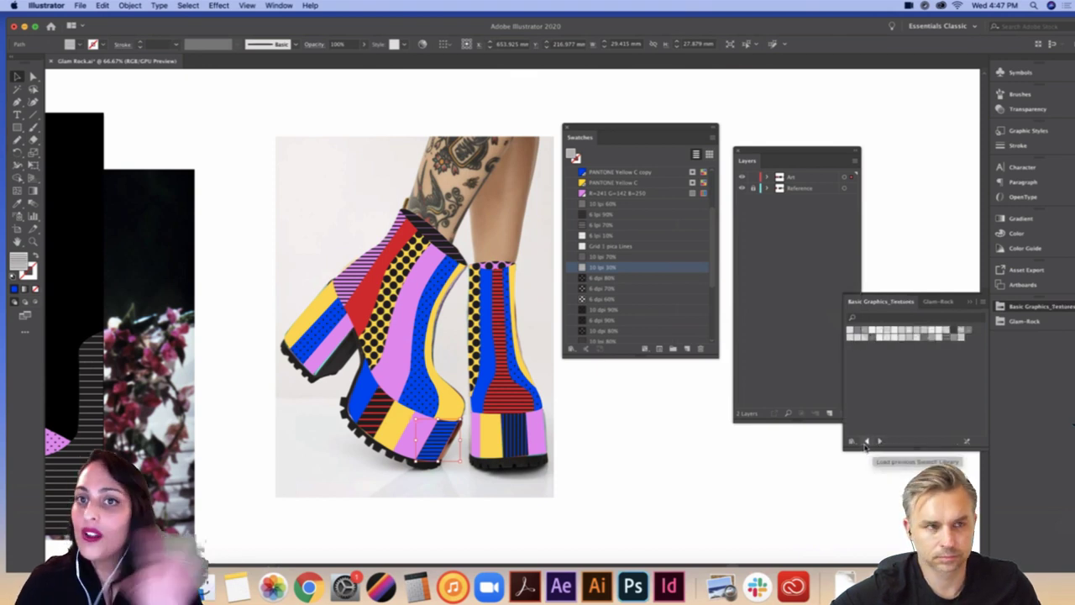
Step: Browse back to the Neutral swatch library, and apply the 6 dpi 60% dot pattern to the outer pink sole panel of the upright boot
{"action": "left_click", "coordinate": [866, 442]}
{"action": "left_click", "coordinate": [866, 442]}
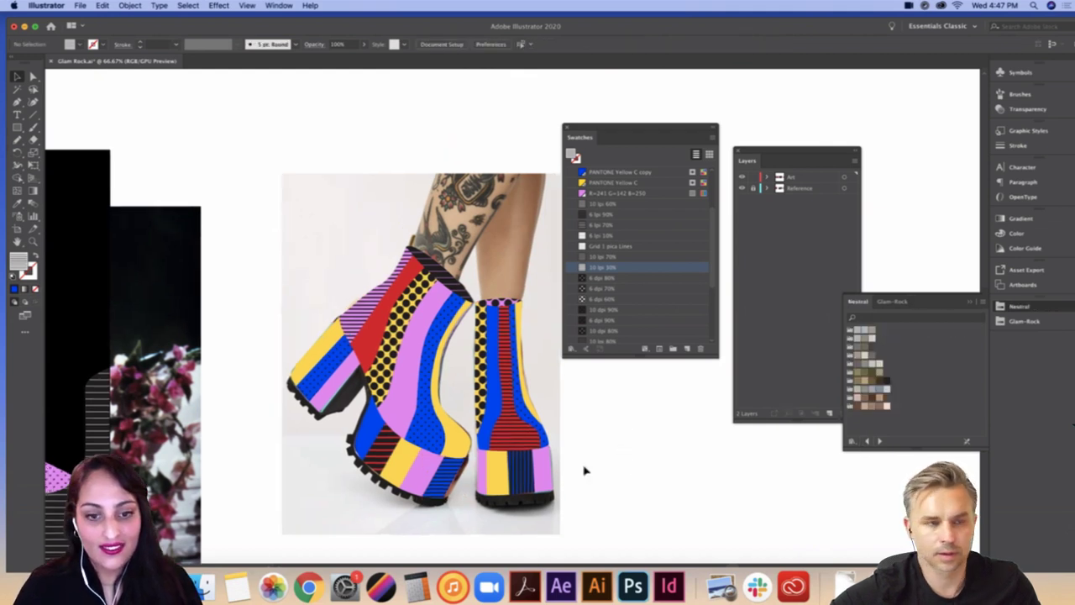
{"action": "scroll", "coordinate": [588, 453], "scroll_direction": "up", "scroll_amount": 2}
{"action": "left_click", "coordinate": [544, 477]}
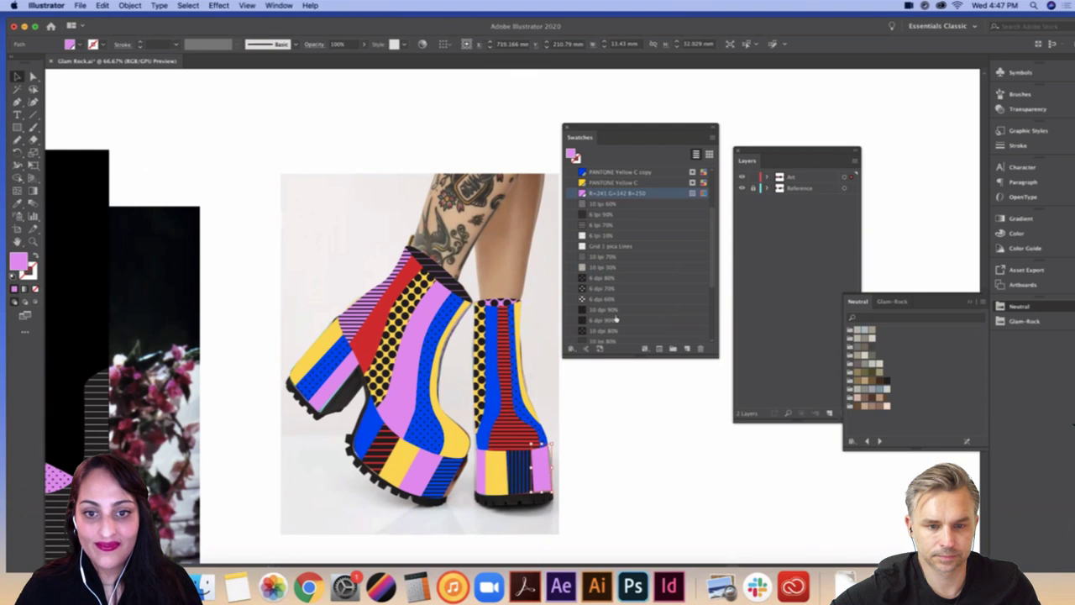
{"action": "left_click", "coordinate": [600, 223]}
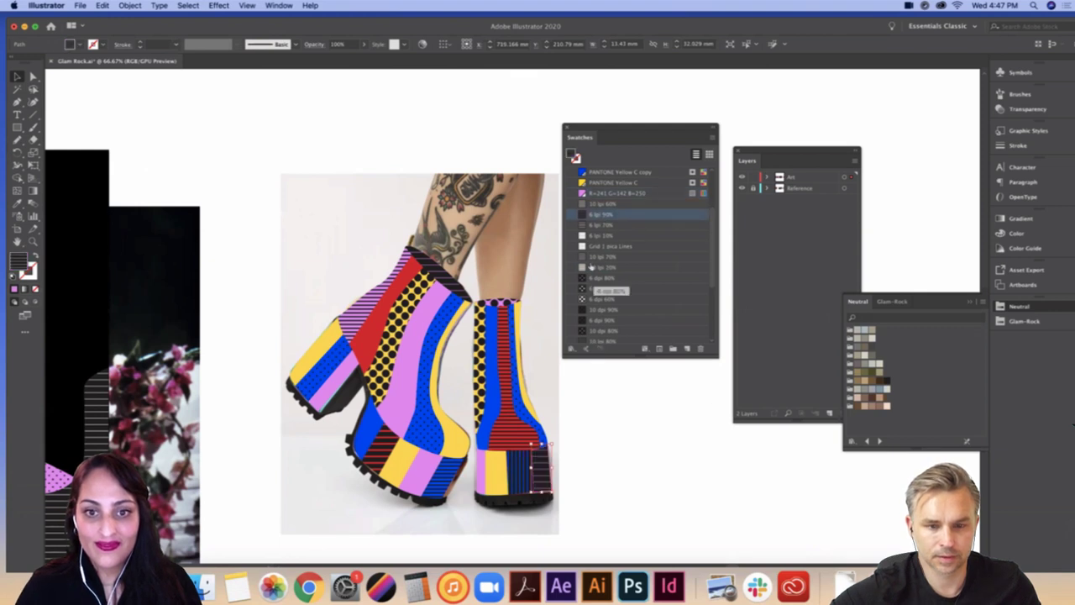
{"action": "left_click", "coordinate": [588, 299]}
{"action": "left_click", "coordinate": [630, 434]}
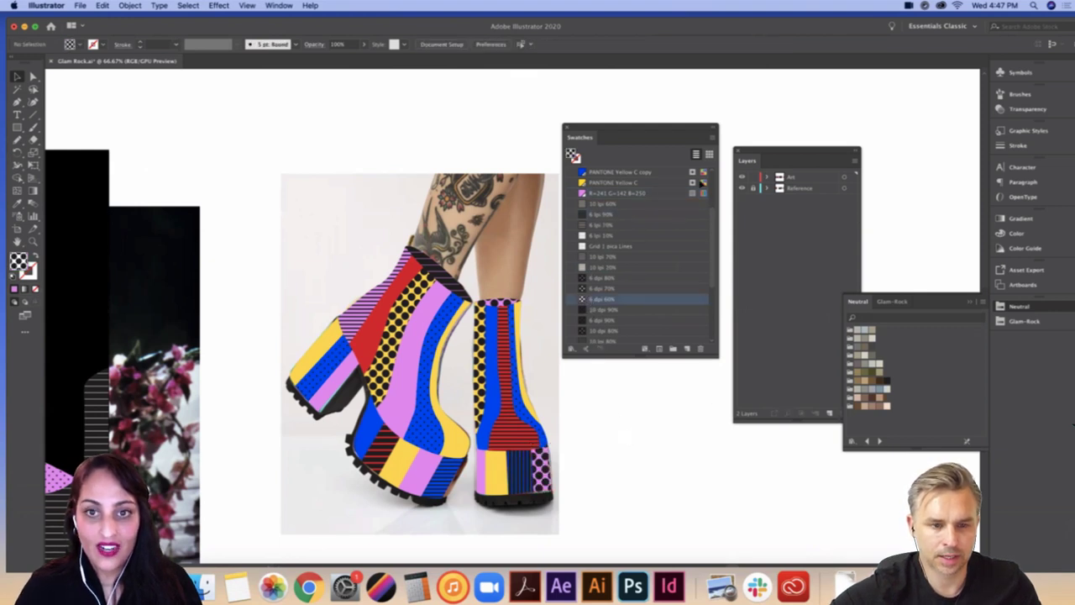
Step: Move the Swatches panel clear of the artwork and place a copy of both coloured boots on the blank canvas beside the reference photo
{"action": "left_click_drag", "start_coordinate": [628, 127], "coordinate": [819, 126]}
{"action": "left_click_drag", "start_coordinate": [651, 232], "coordinate": [133, 504]}
{"action": "left_click_drag", "start_coordinate": [252, 394], "coordinate": [630, 403]}
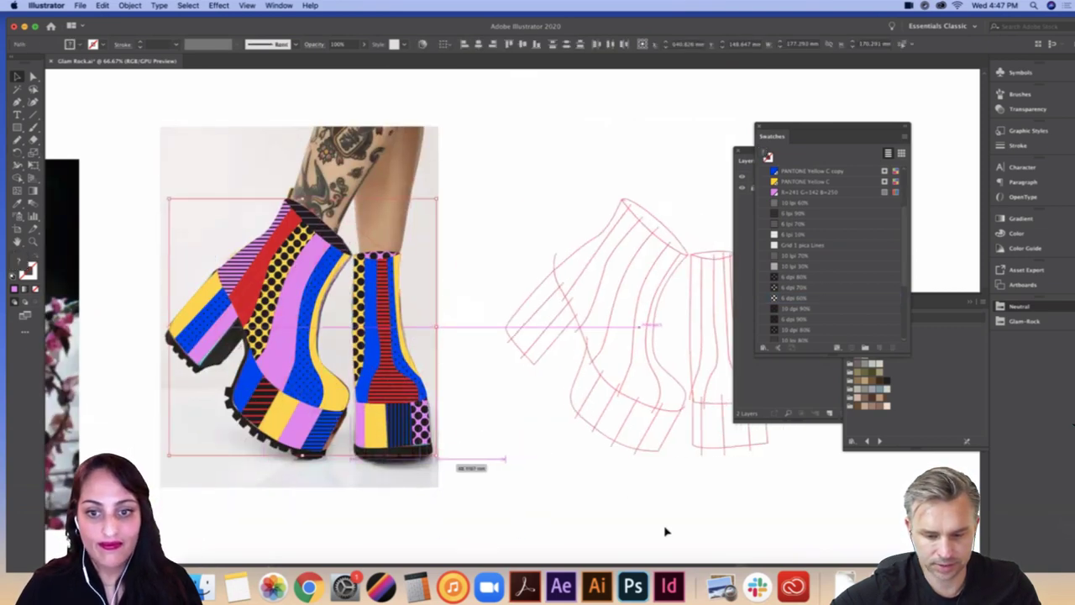
{"action": "scroll", "coordinate": [504, 496], "scroll_direction": "right", "scroll_amount": 5}
{"action": "left_click", "coordinate": [552, 482]}
{"action": "scroll", "coordinate": [530, 422], "scroll_direction": "right", "scroll_amount": 4}
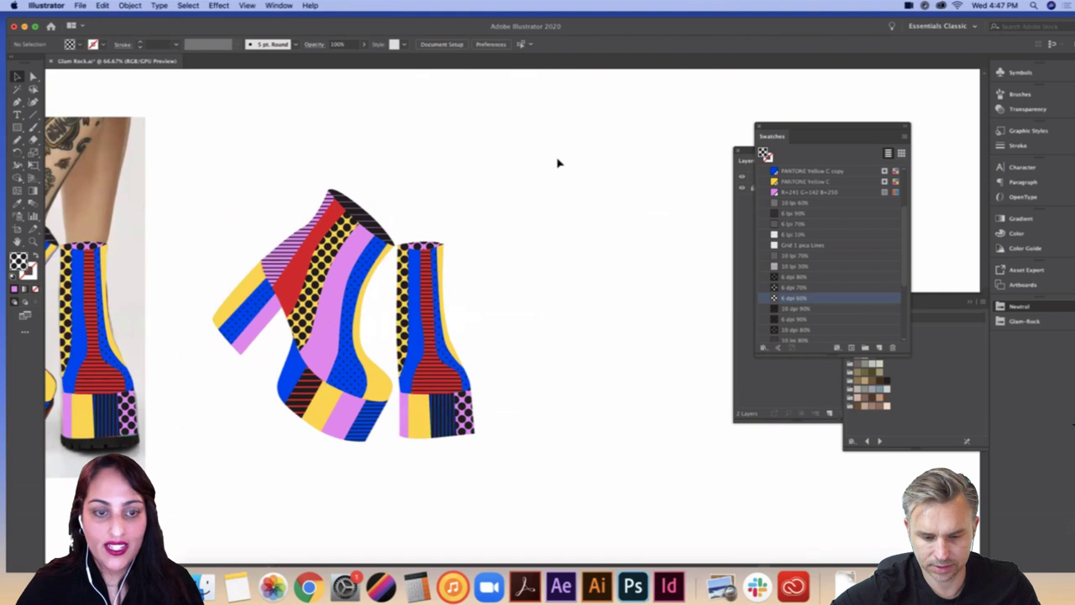
{"action": "left_click_drag", "start_coordinate": [554, 160], "coordinate": [447, 356]}
{"action": "left_click_drag", "start_coordinate": [161, 406], "coordinate": [361, 419]}
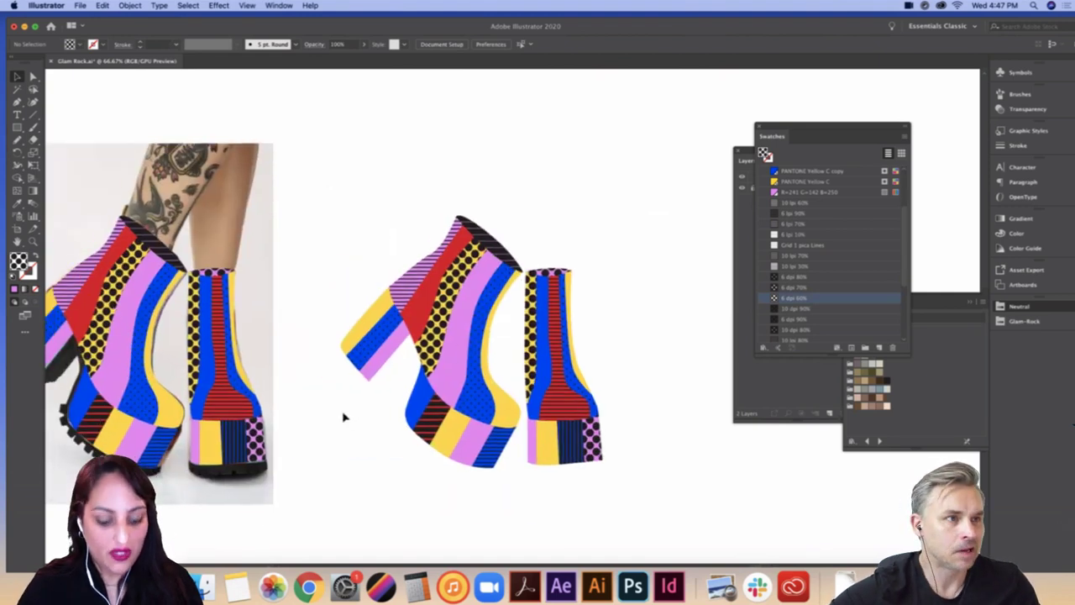
Step: Draw the shaded inner side of the copied tilted boot's heel as a closed Pen shape and fill it with blue PANTONE Yellow C copy
{"action": "key", "text": "p"}
{"action": "left_click", "coordinate": [363, 370]}
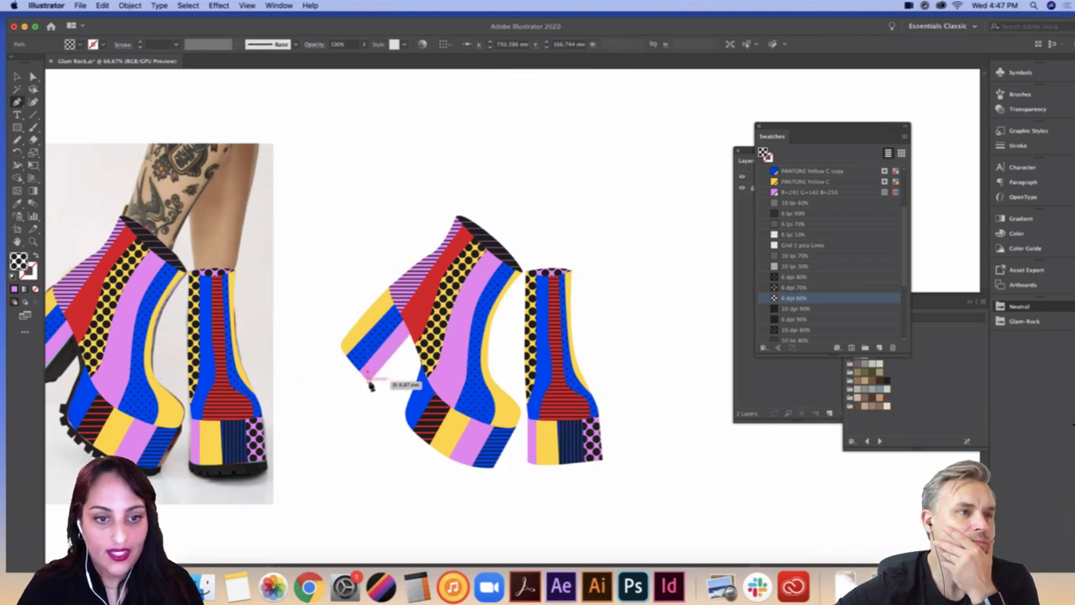
{"action": "left_click", "coordinate": [369, 381]}
{"action": "left_click", "coordinate": [400, 379]}
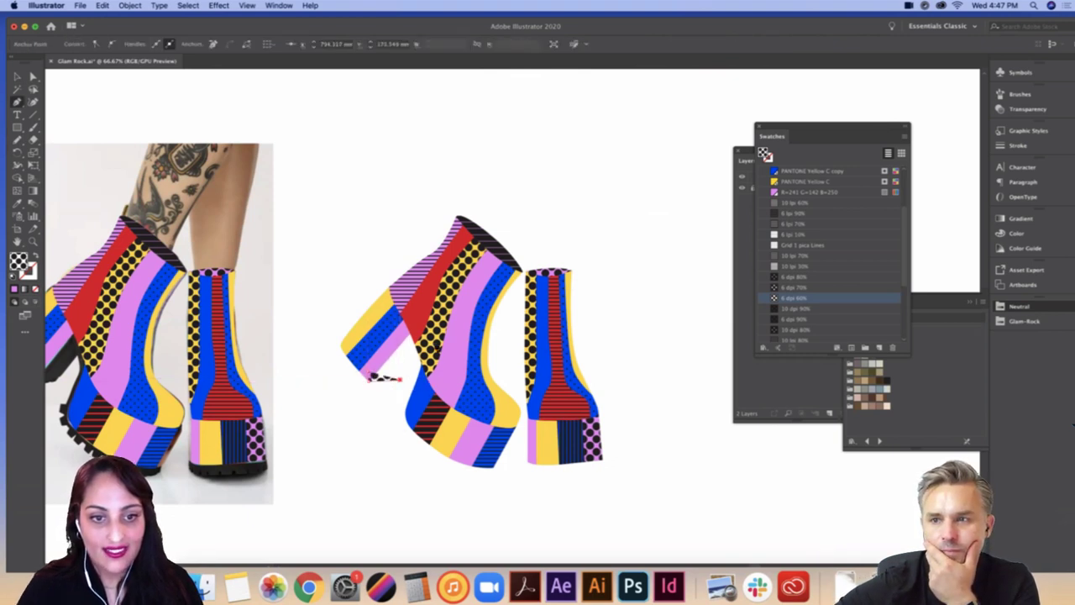
{"action": "left_click", "coordinate": [424, 353]}
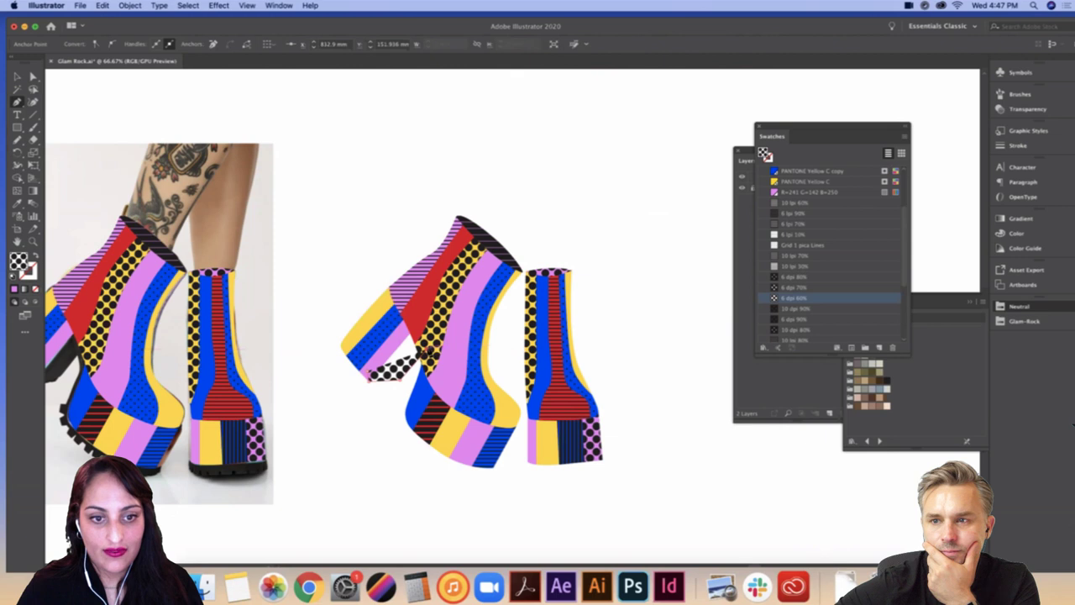
{"action": "left_click", "coordinate": [412, 326]}
{"action": "left_click", "coordinate": [369, 380]}
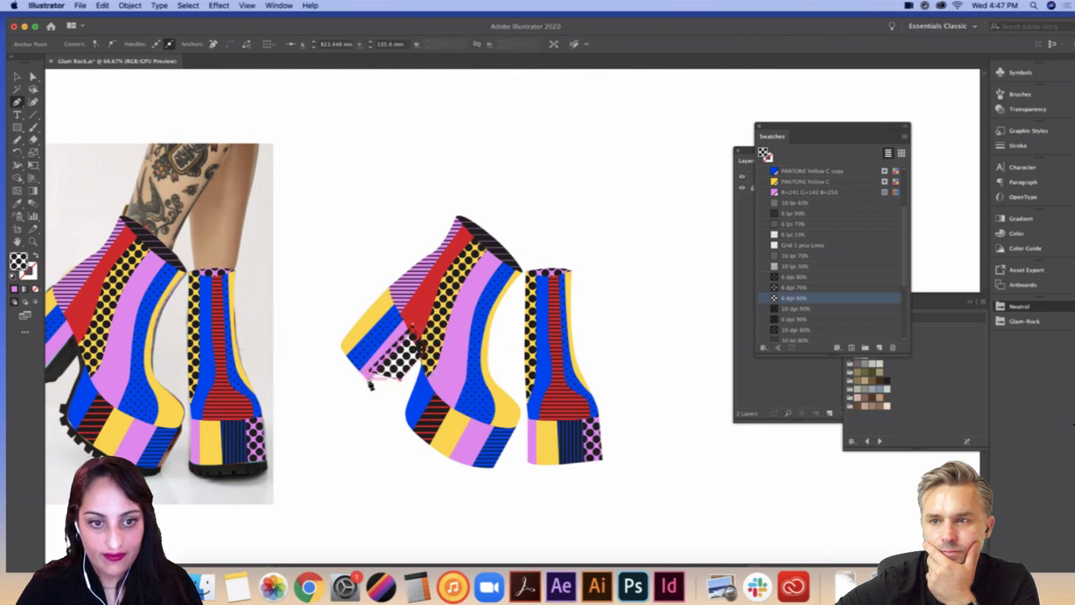
{"action": "left_click", "coordinate": [371, 378]}
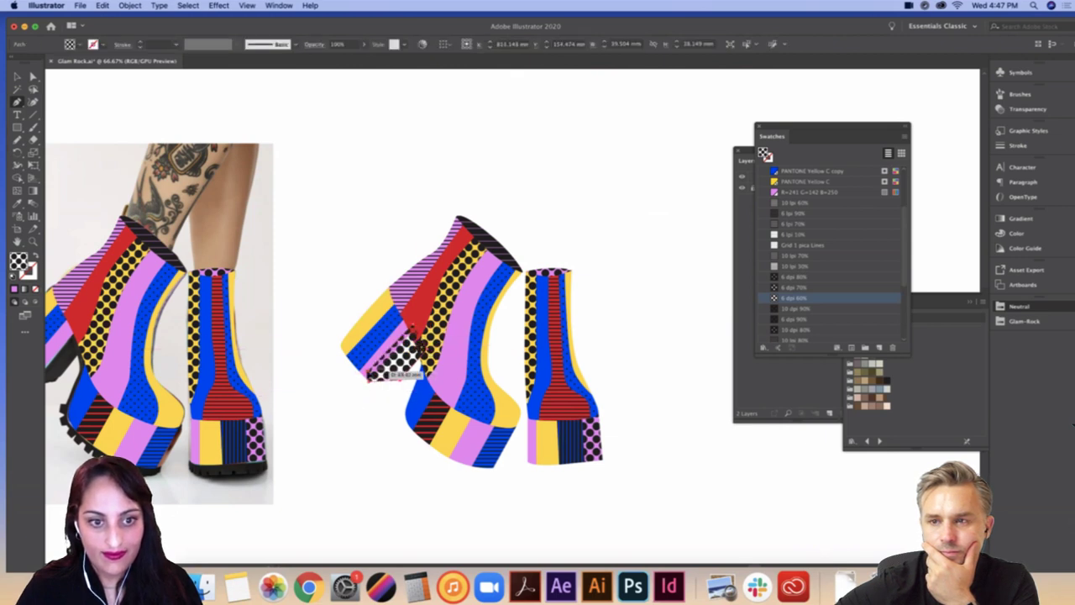
{"action": "left_click", "coordinate": [800, 172]}
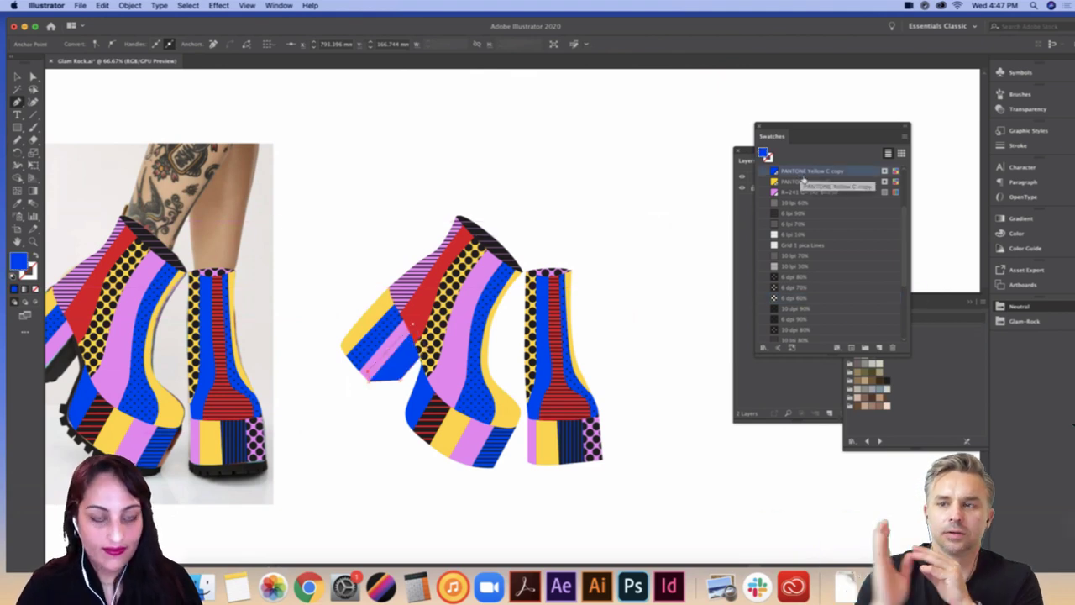
{"action": "key", "text": "v"}
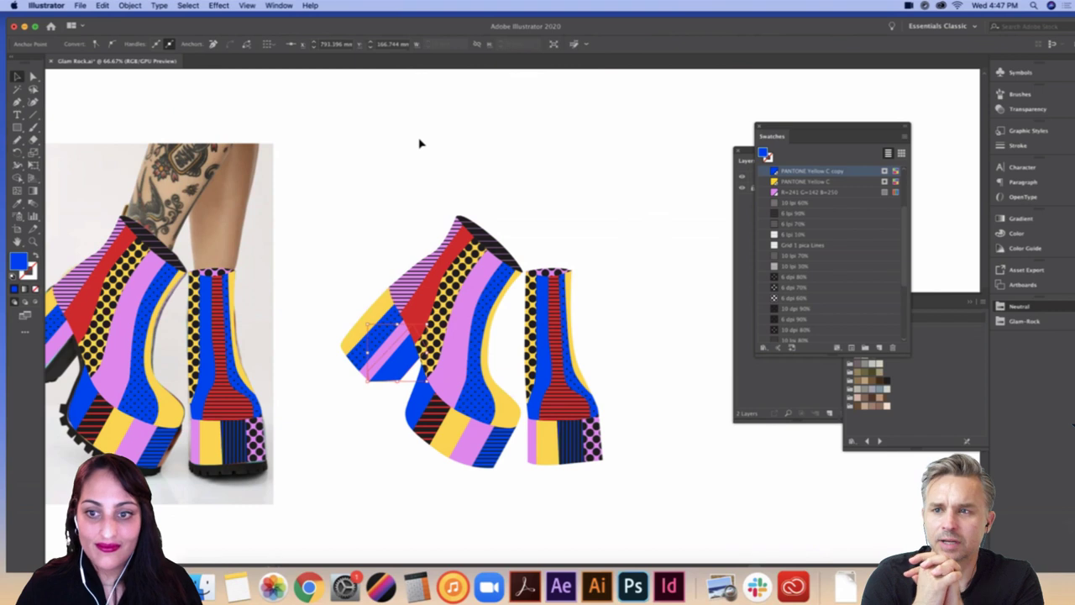
Step: Move the Layers panel below the Swatches panel and apply the 6 lpi 90% line pattern to the new inner heel shape
{"action": "left_click", "coordinate": [766, 376]}
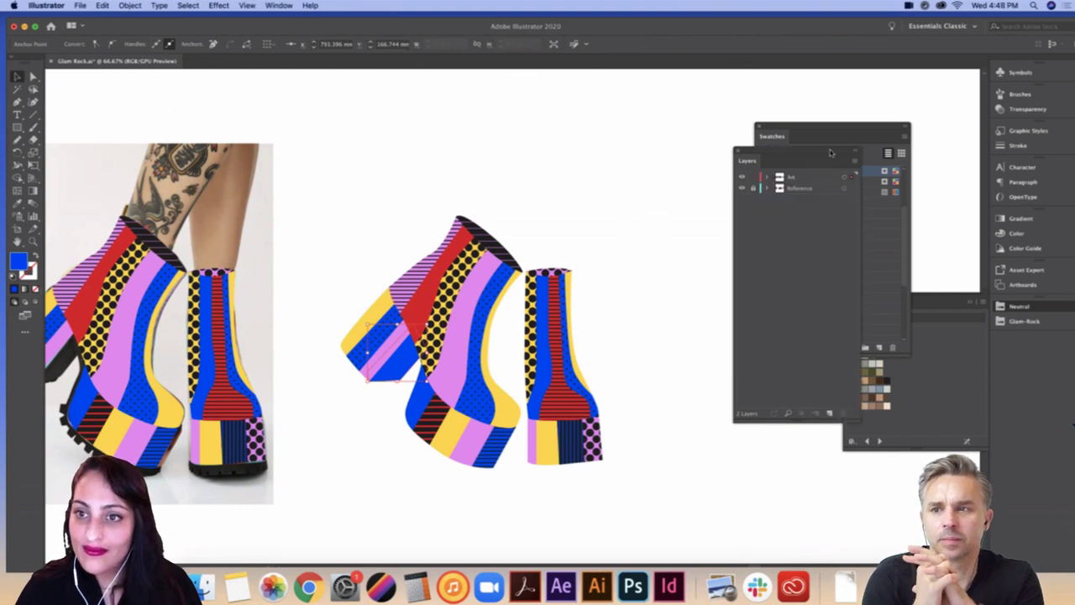
{"action": "left_click_drag", "start_coordinate": [830, 152], "coordinate": [778, 375]}
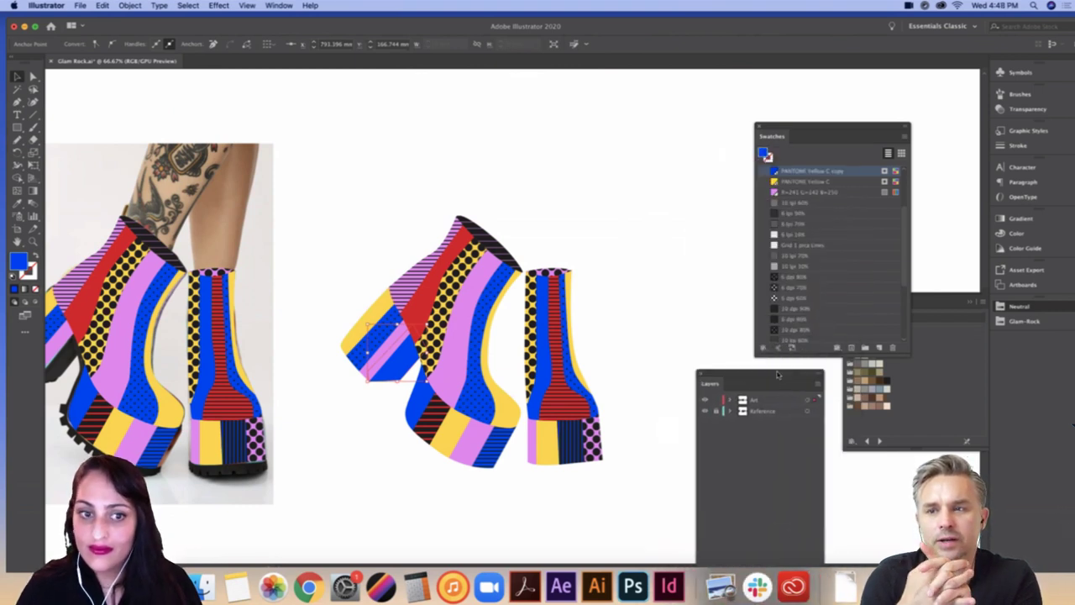
{"action": "left_click", "coordinate": [795, 215]}
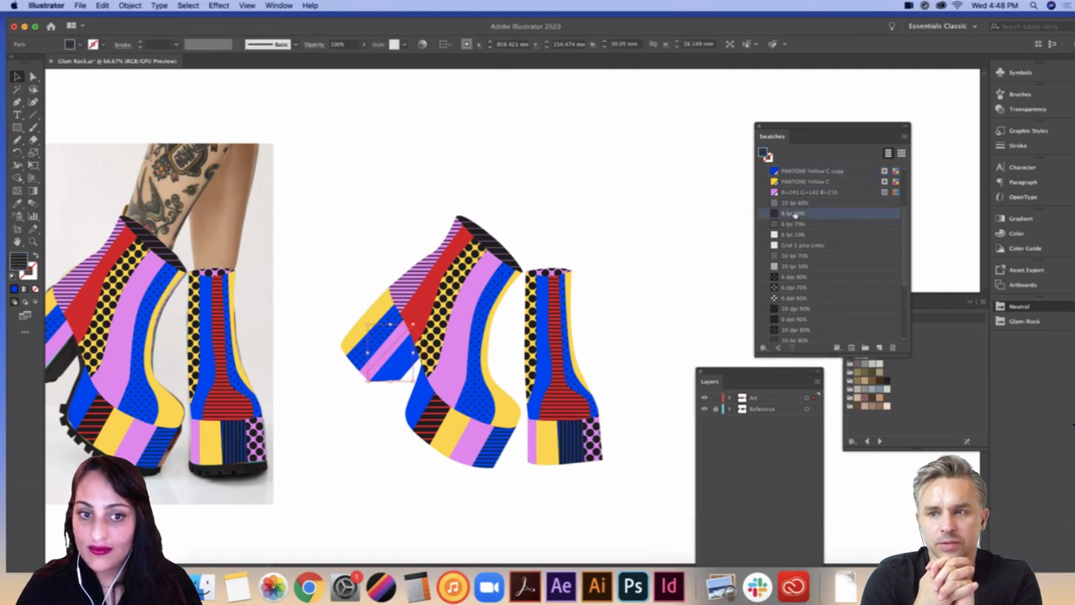
{"action": "left_click", "coordinate": [509, 336]}
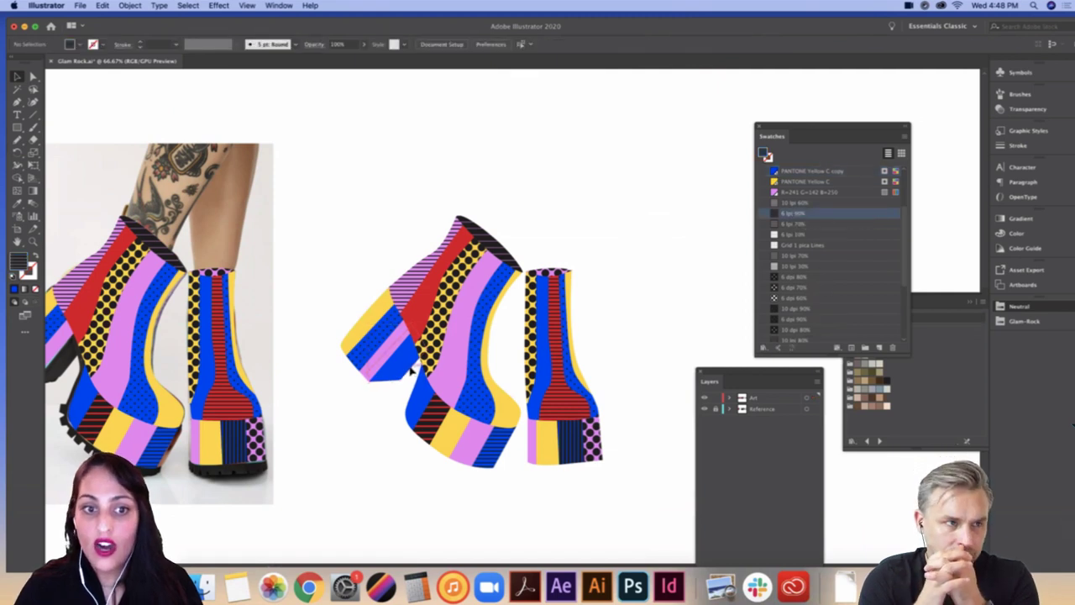
{"action": "left_click", "coordinate": [412, 370]}
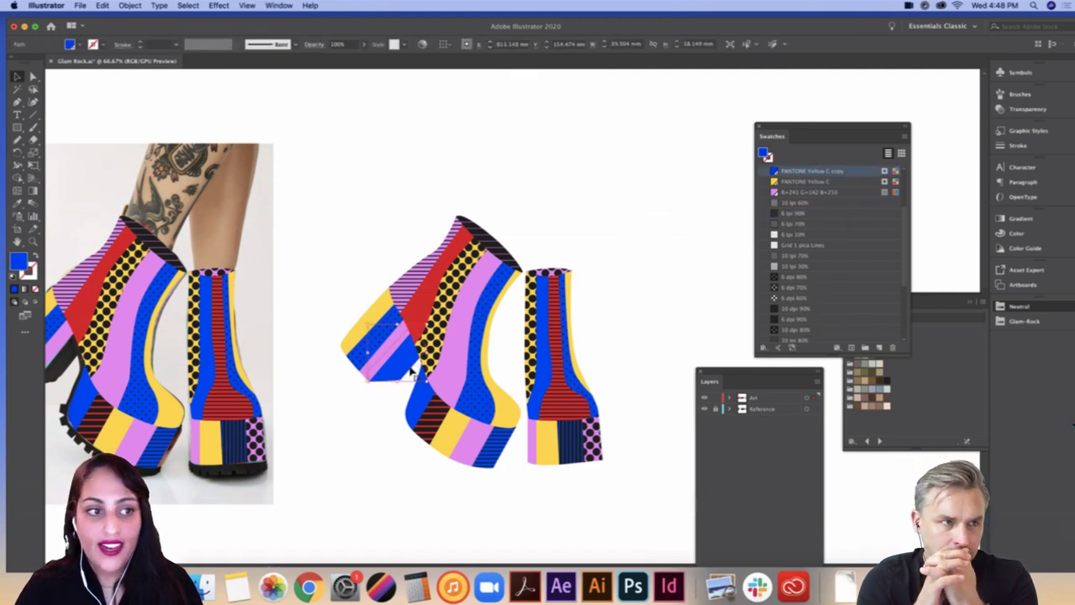
{"action": "left_click", "coordinate": [791, 214]}
{"action": "key", "text": "super+shift+a"}
Step: Draw a square about 90.6 mm wide beside the copied boots and fill it with blue PANTONE Yellow C copy
{"action": "scroll", "coordinate": [613, 262], "scroll_direction": "right", "scroll_amount": 5}
{"action": "scroll", "coordinate": [612, 262], "scroll_direction": "down", "scroll_amount": 1}
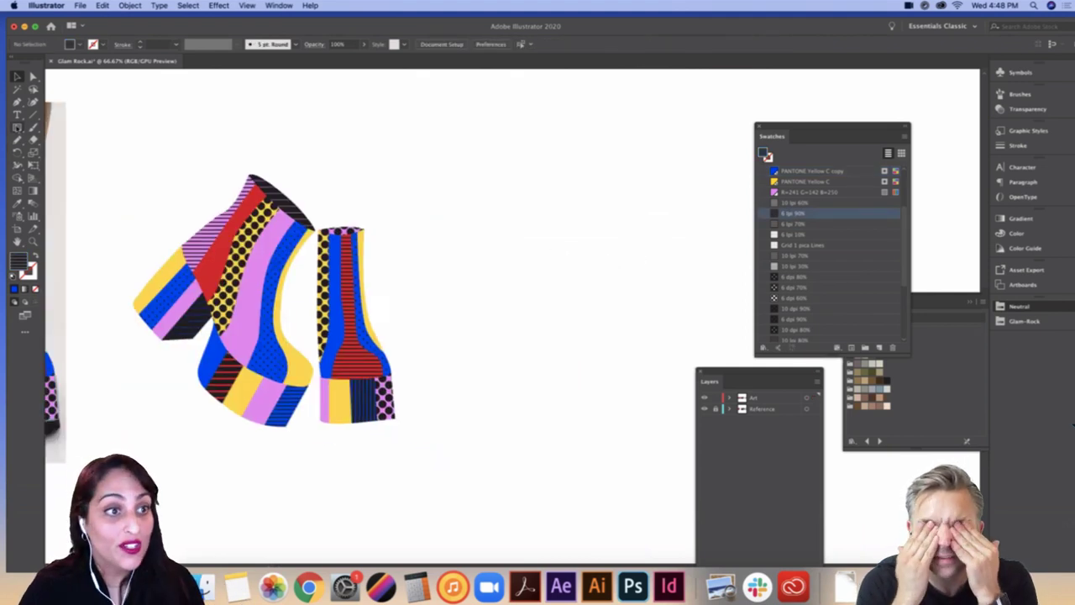
{"action": "key", "text": "m"}
{"action": "left_click_drag", "start_coordinate": [428, 160], "coordinate": [564, 296]}
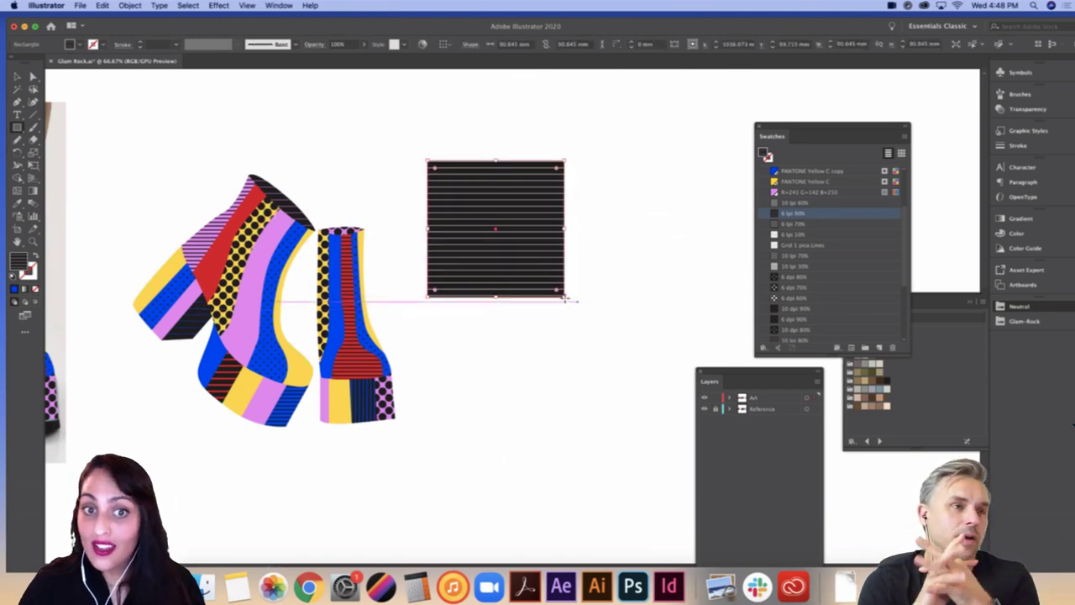
{"action": "left_click", "coordinate": [764, 172]}
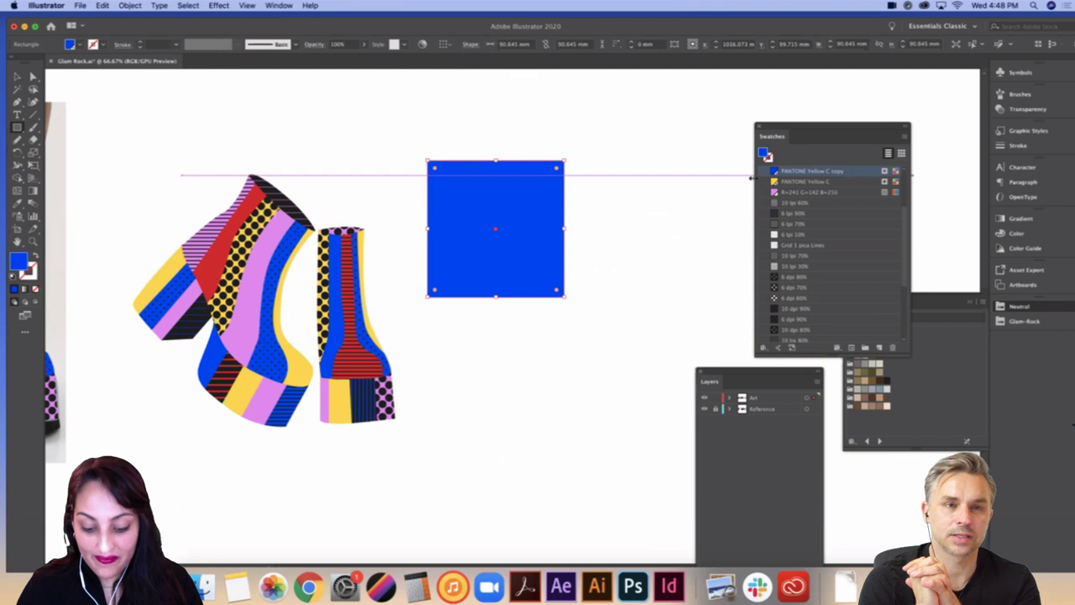
{"action": "key", "text": "super+shift+a"}
Step: Draw one vertical and one horizontal straight Pen line crossing through the middle of the square and extending past its edges
{"action": "key", "text": "p"}
{"action": "left_click", "coordinate": [492, 132]}
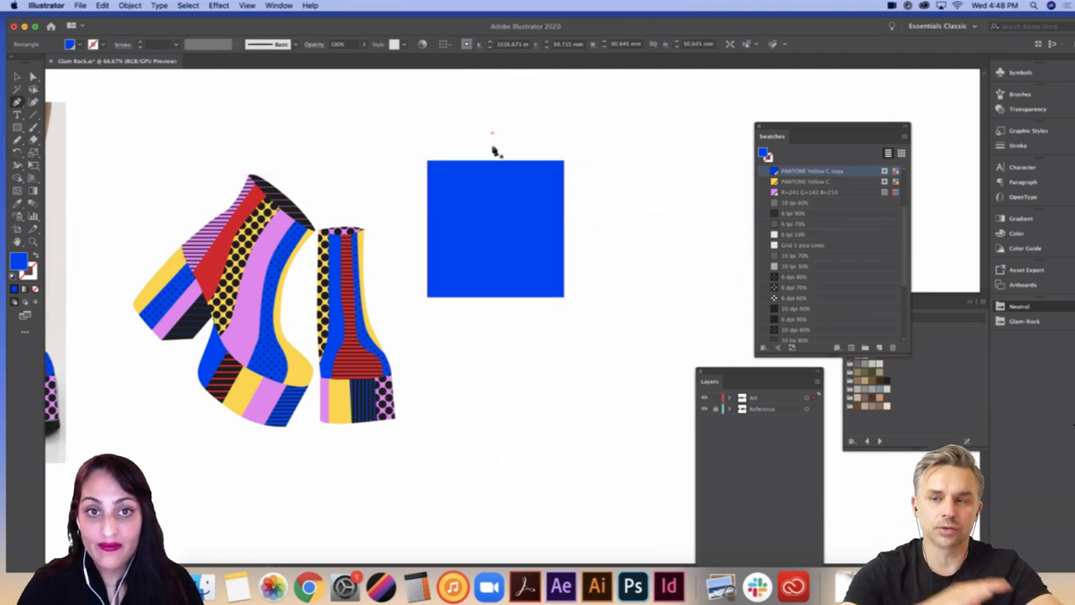
{"action": "left_click", "coordinate": [492, 317]}
{"action": "key", "text": "Escape"}
{"action": "left_click", "coordinate": [610, 231]}
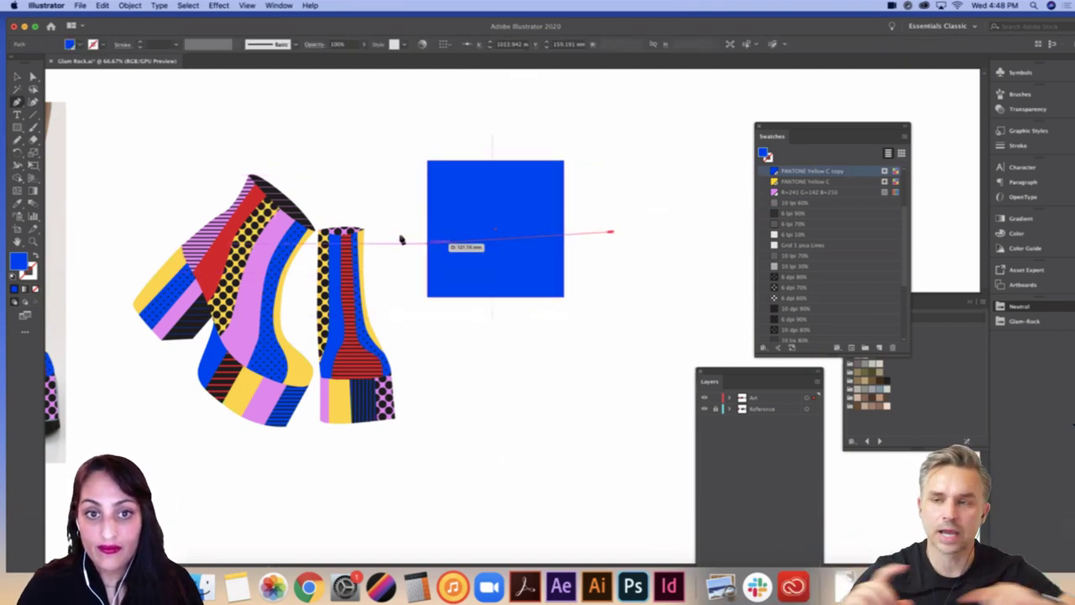
{"action": "left_click", "coordinate": [395, 232]}
{"action": "key", "text": "Escape"}
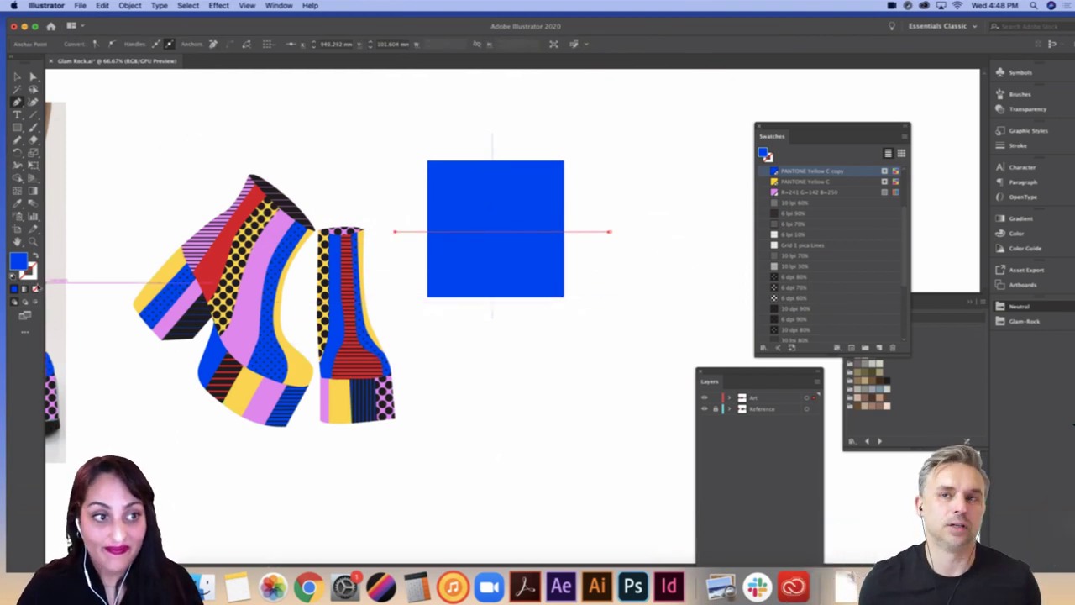
Step: Swap the horizontal line's fill and stroke so its stroke is blue, and remove the square's fill
{"action": "left_click", "coordinate": [30, 273]}
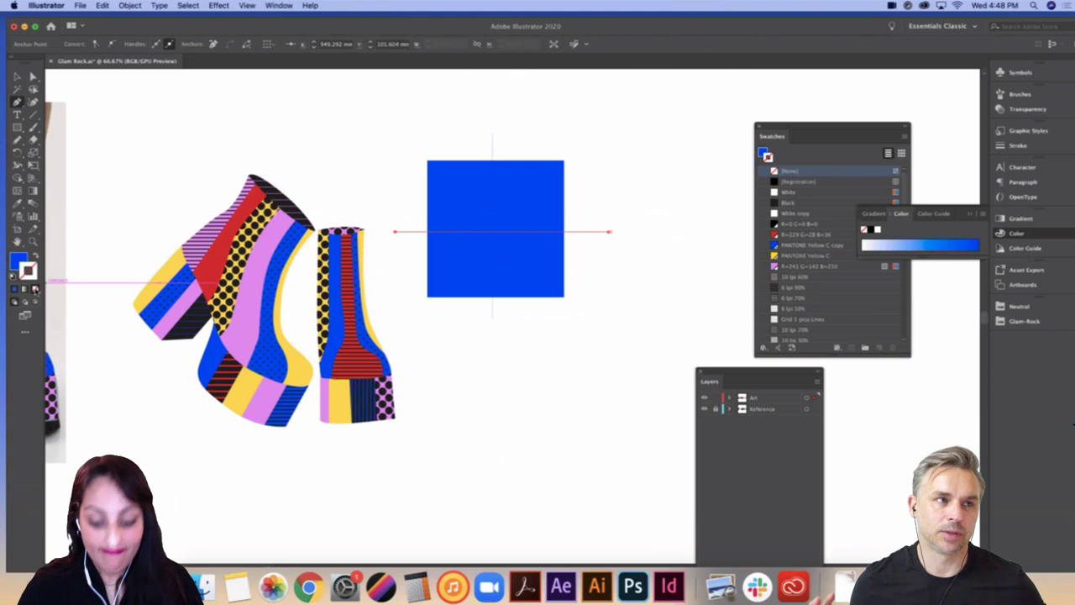
{"action": "key", "text": "shift+x"}
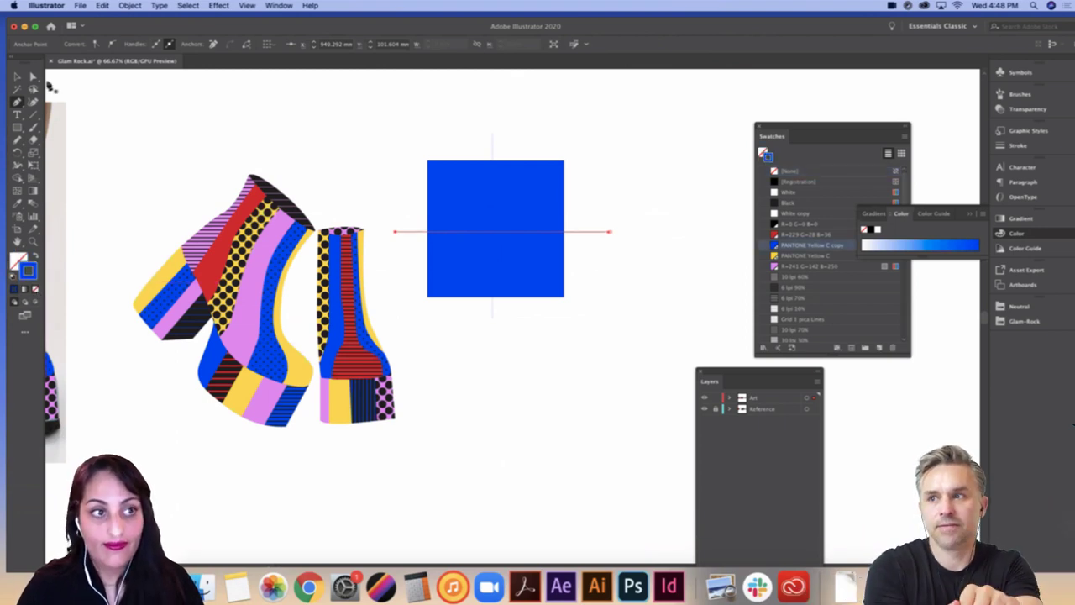
{"action": "left_click", "coordinate": [34, 75]}
{"action": "left_click_drag", "start_coordinate": [426, 133], "coordinate": [610, 338]}
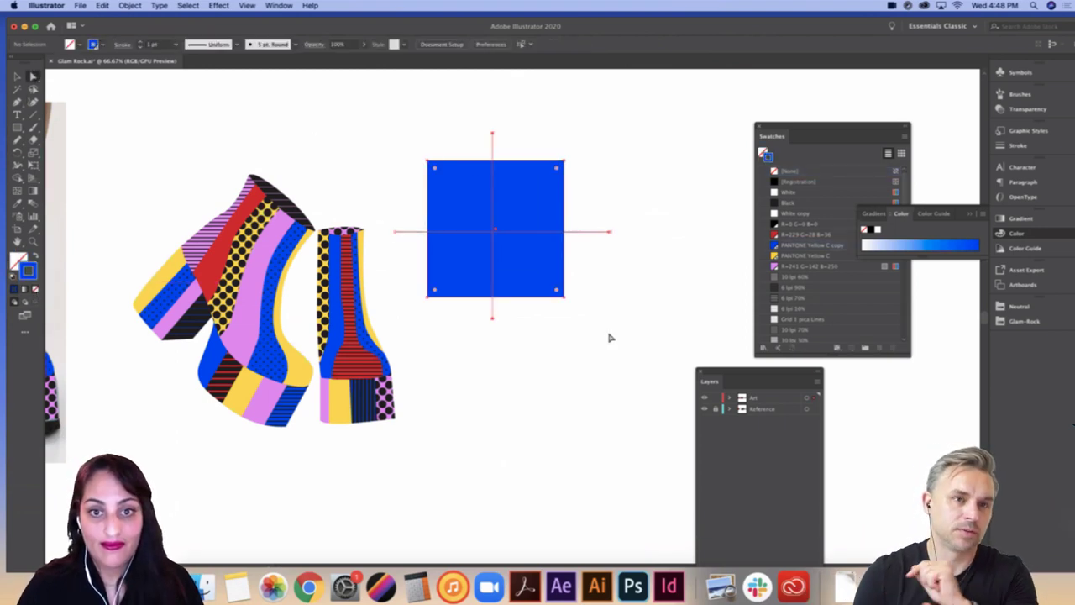
{"action": "key", "text": "super+equal"}
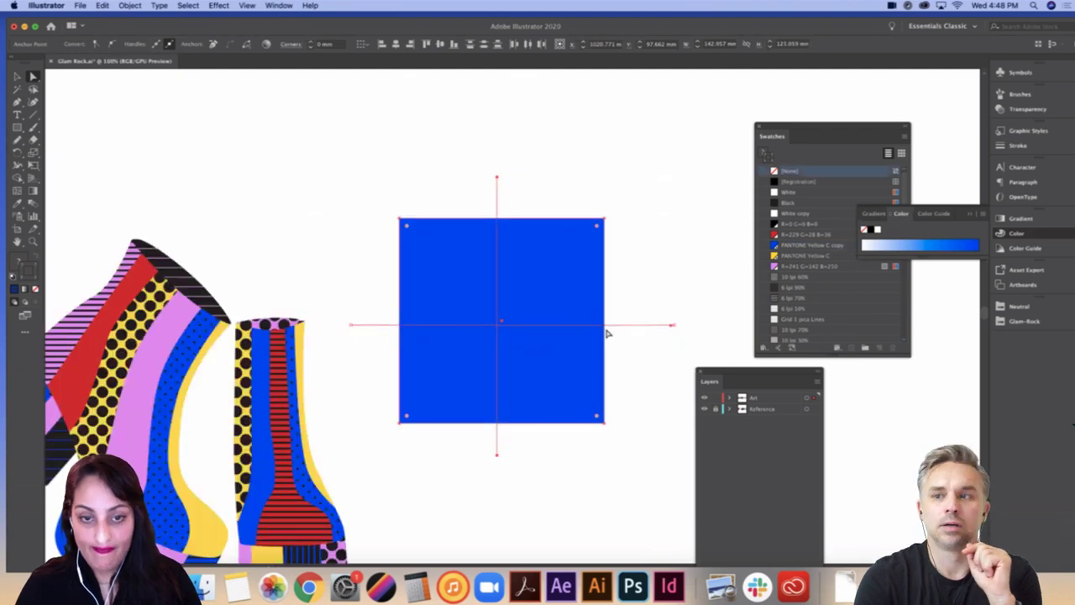
{"action": "left_click", "coordinate": [590, 265]}
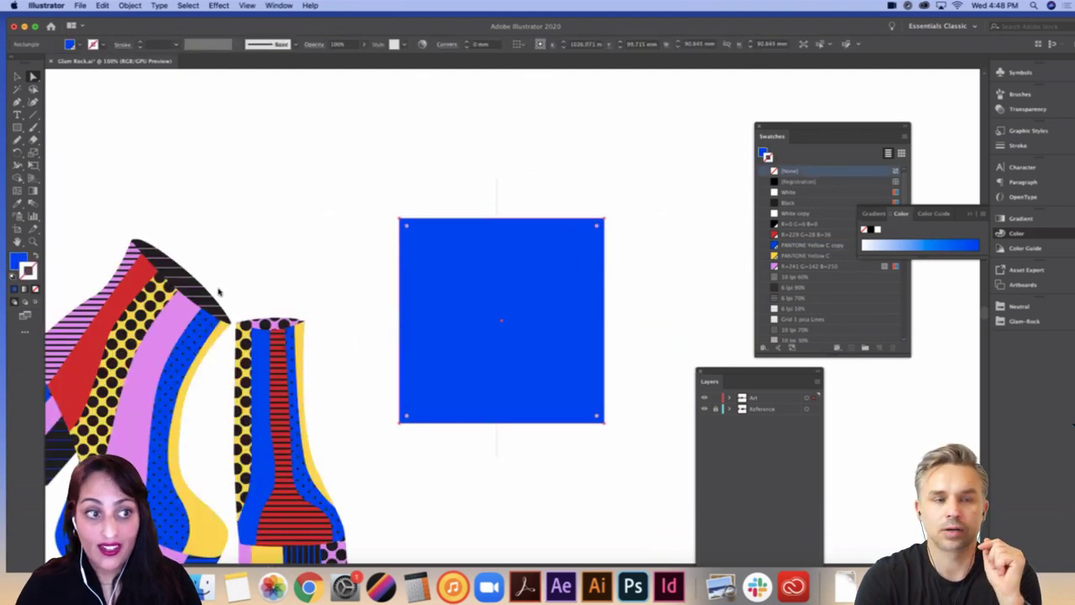
{"action": "left_click", "coordinate": [16, 260]}
{"action": "left_click", "coordinate": [35, 289]}
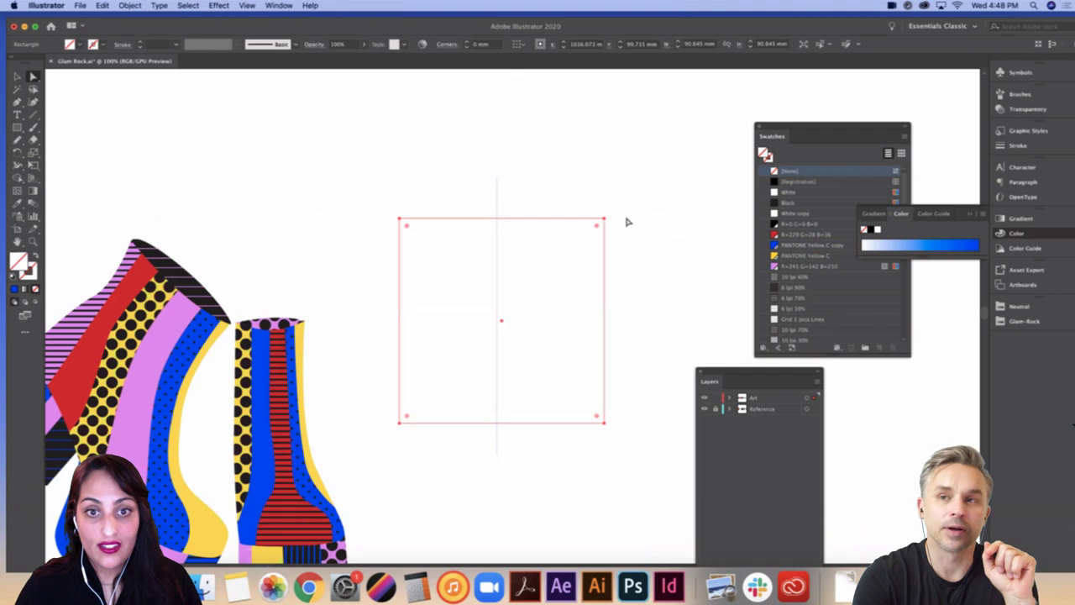
Step: Give the square and both crossing lines a red stroke using the R=229 G=28 B=36 swatch
{"action": "left_click", "coordinate": [583, 273]}
{"action": "left_click_drag", "start_coordinate": [662, 194], "coordinate": [387, 458]}
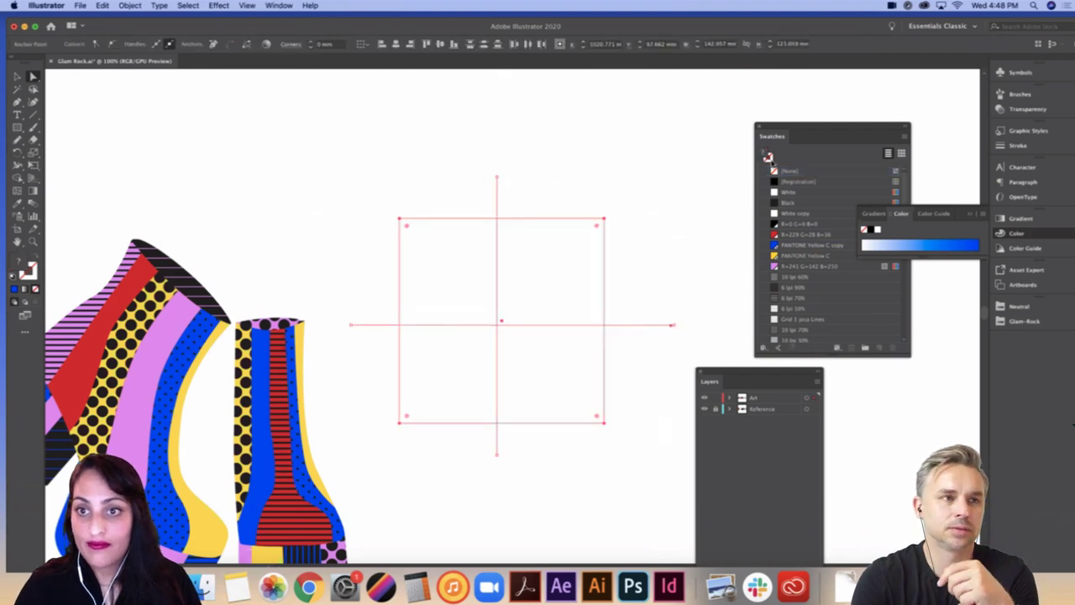
{"action": "left_click", "coordinate": [767, 156]}
{"action": "left_click", "coordinate": [802, 234]}
{"action": "left_click", "coordinate": [723, 246]}
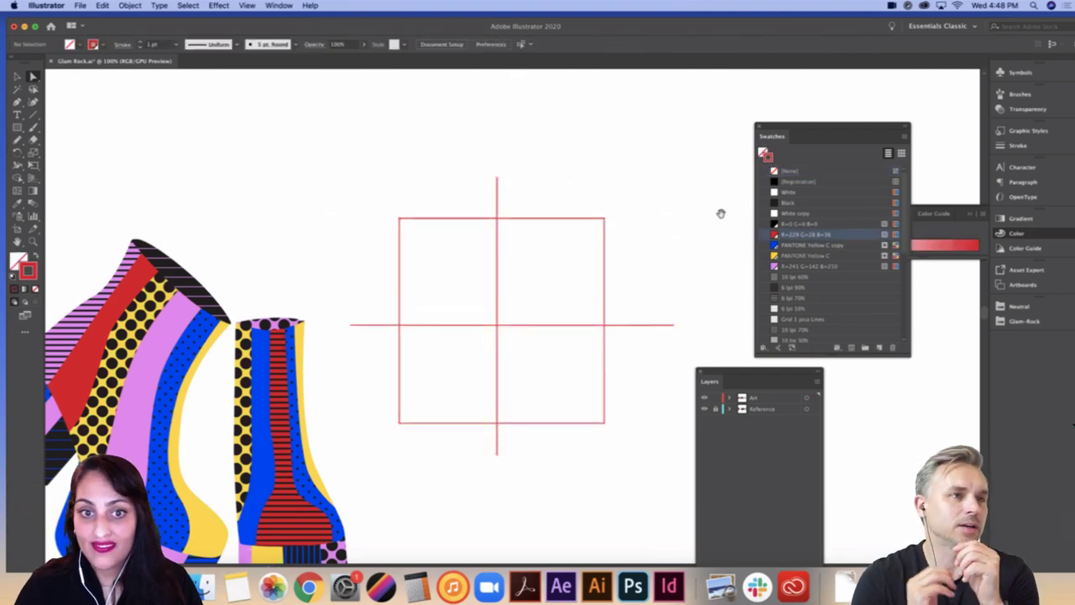
Step: Shift the vertical line to the square's centre and bend the horizontal line into a slight upward curve
{"action": "left_click_drag", "start_coordinate": [721, 213], "coordinate": [631, 173]}
{"action": "left_click_drag", "start_coordinate": [423, 202], "coordinate": [429, 203]}
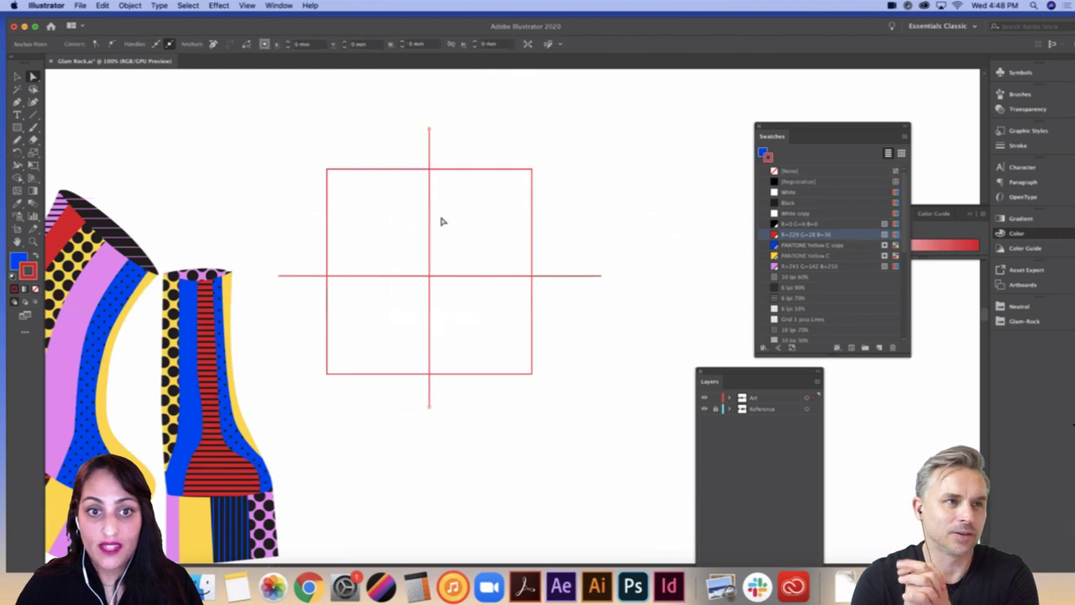
{"action": "left_click_drag", "start_coordinate": [471, 276], "coordinate": [470, 272]}
{"action": "left_click", "coordinate": [608, 181]}
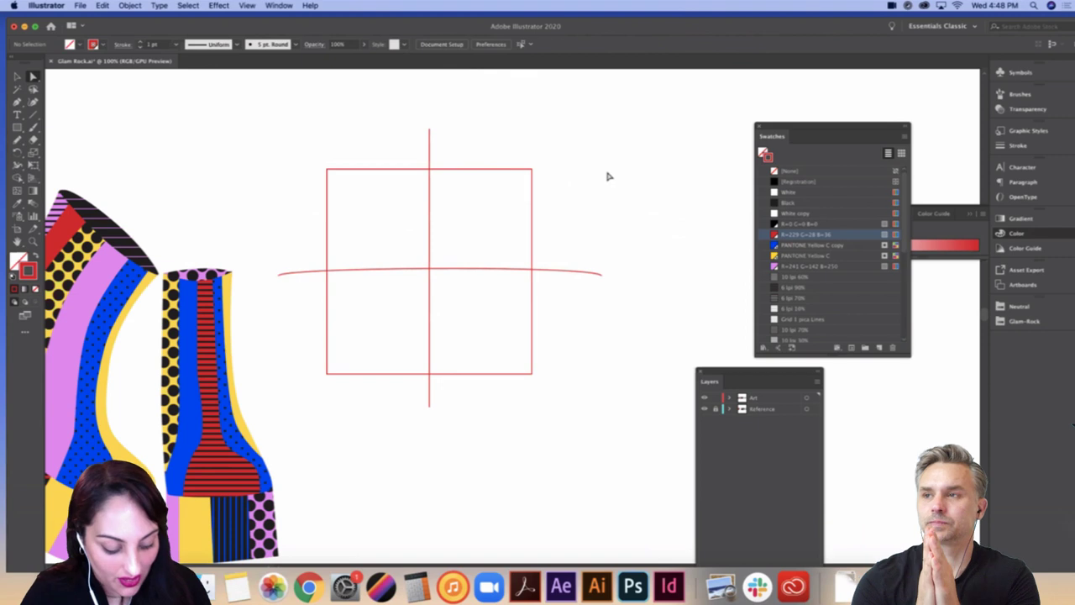
Step: Select the square and both crossing lines, activate the Shape Builder tool, and set their stroke to None
{"action": "key", "text": "v"}
{"action": "left_click_drag", "start_coordinate": [614, 138], "coordinate": [305, 390]}
{"action": "key", "text": "shift+m"}
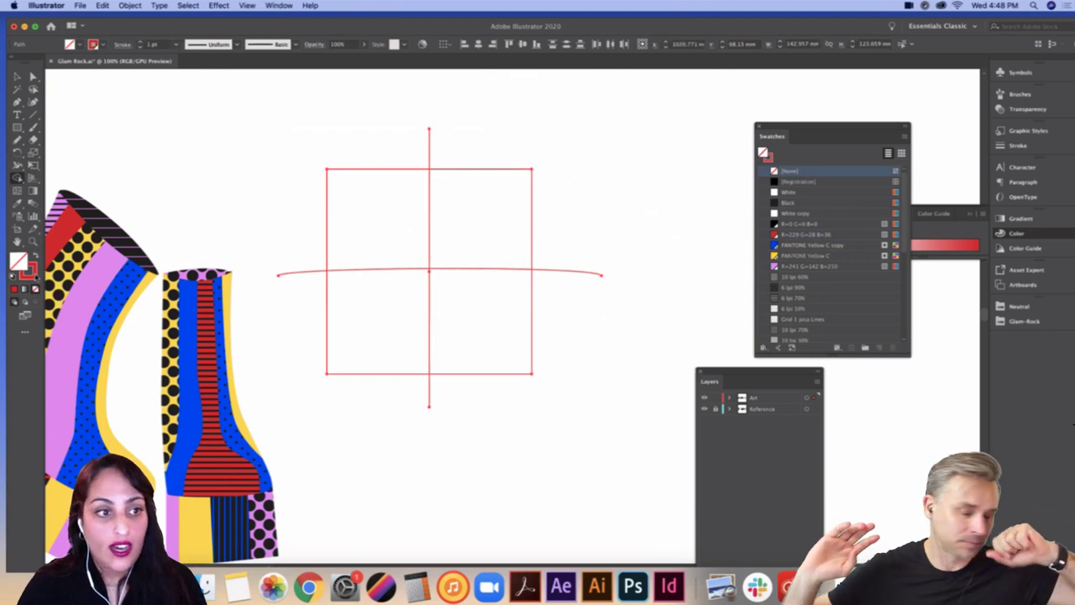
{"action": "left_click", "coordinate": [33, 273]}
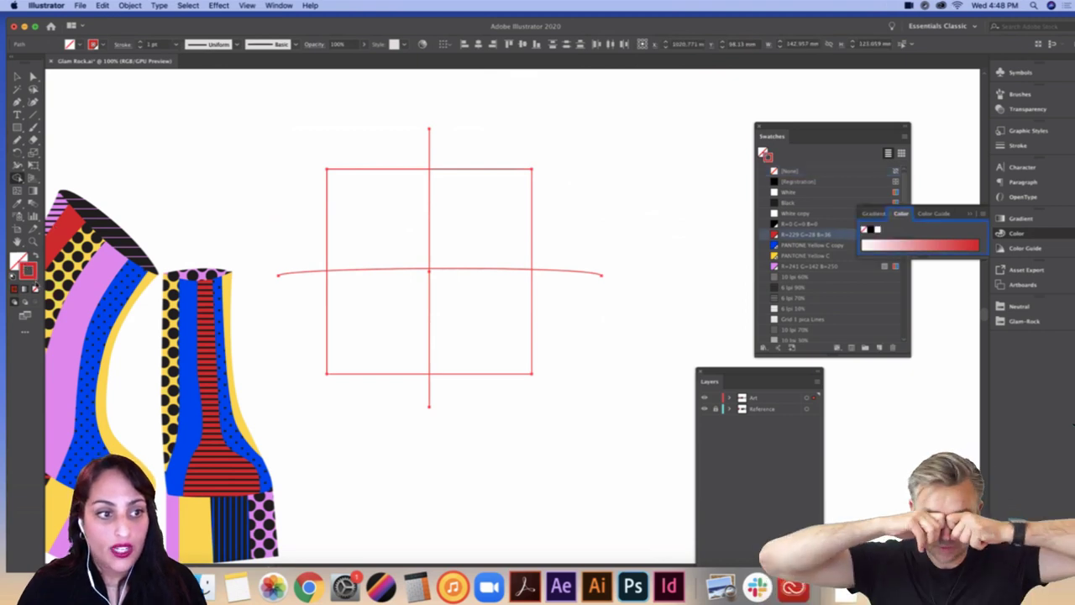
{"action": "left_click", "coordinate": [34, 289]}
{"action": "left_click", "coordinate": [16, 261]}
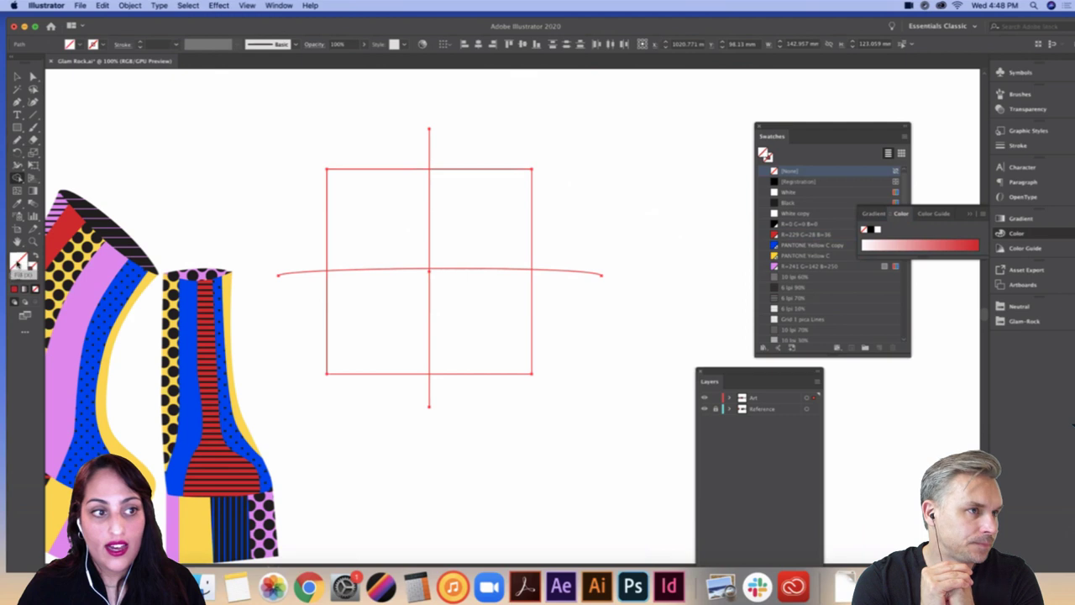
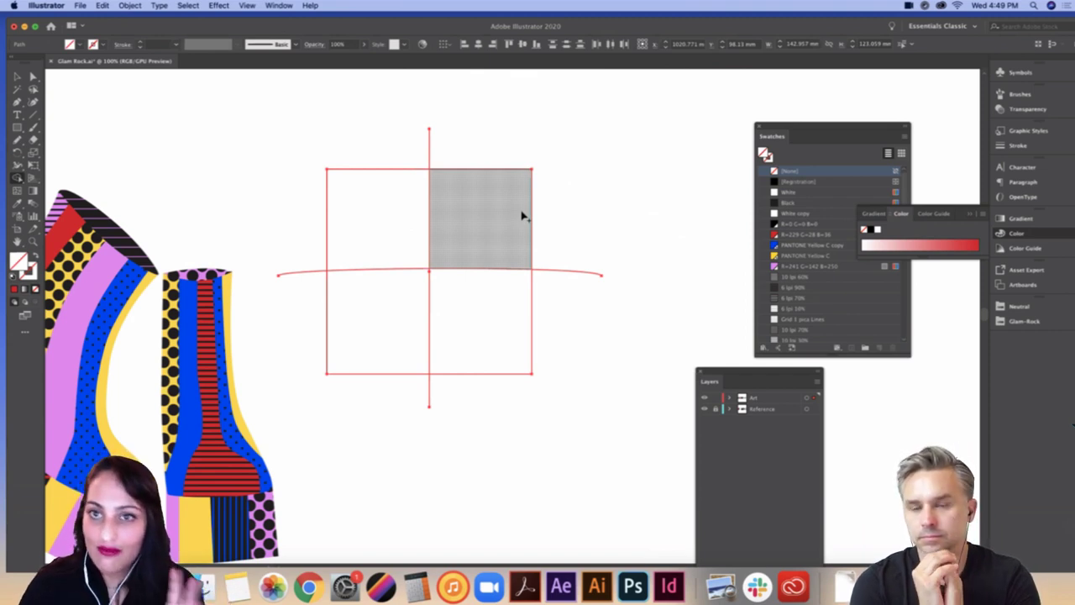
Step: Fill the square's quarters with Shape Builder: upper-right blue, lower-right red, lower-left yellow and upper-left pink, using the document swatches
{"action": "left_click", "coordinate": [806, 244]}
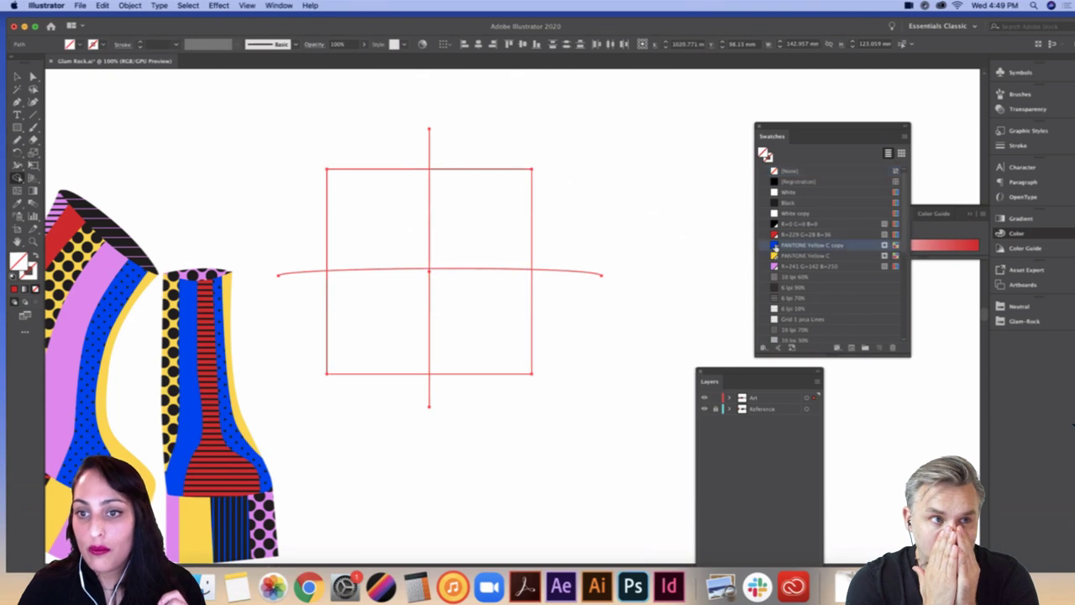
{"action": "left_click", "coordinate": [473, 216]}
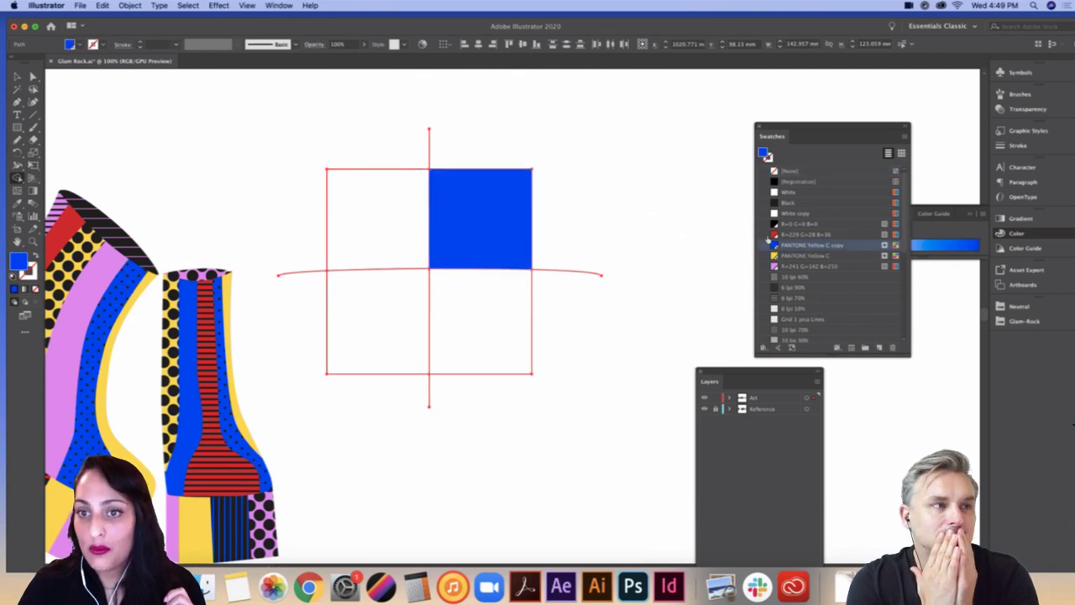
{"action": "left_click", "coordinate": [806, 234]}
{"action": "left_click", "coordinate": [506, 302]}
{"action": "left_click", "coordinate": [802, 255]}
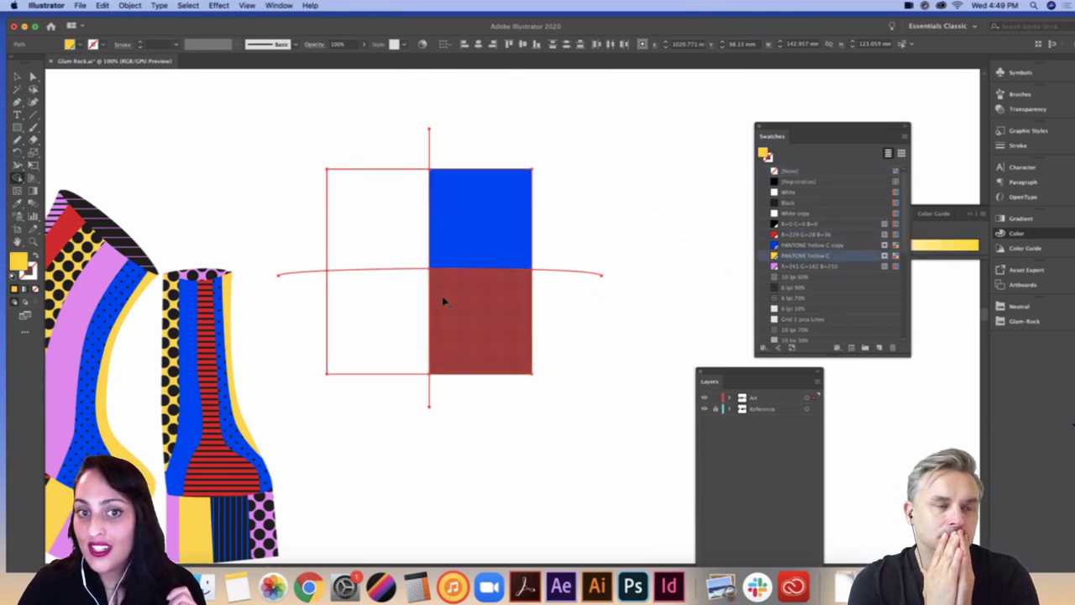
{"action": "left_click", "coordinate": [382, 318]}
{"action": "left_click", "coordinate": [804, 266]}
{"action": "left_click", "coordinate": [401, 227]}
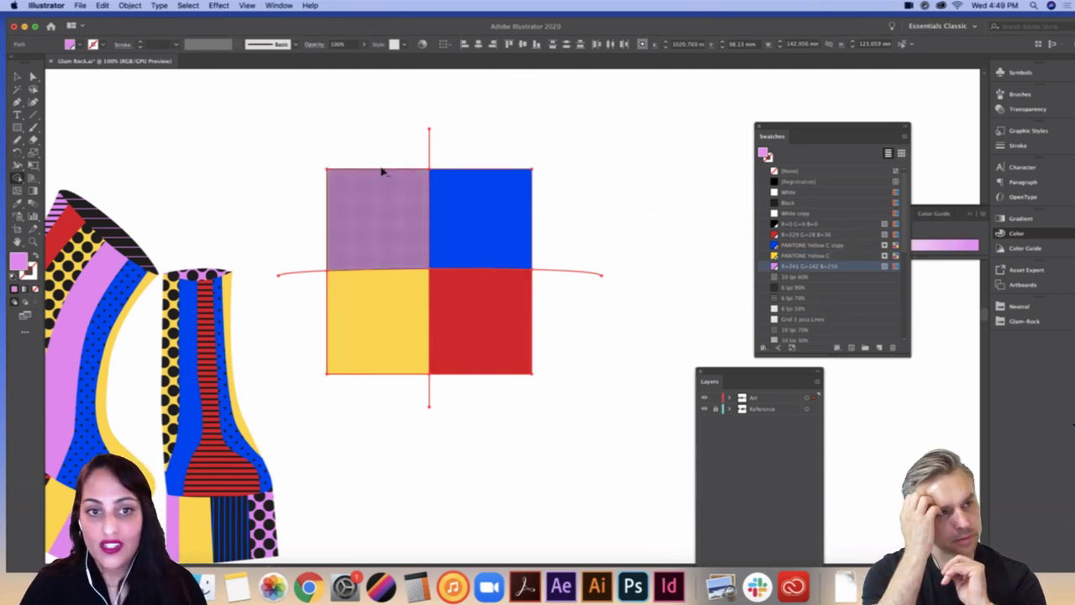
Step: Remove the blue upper-right quarter and the four line ends sticking out of the square with Shape Builder
{"action": "left_click", "coordinate": [490, 219], "text": "alt"}
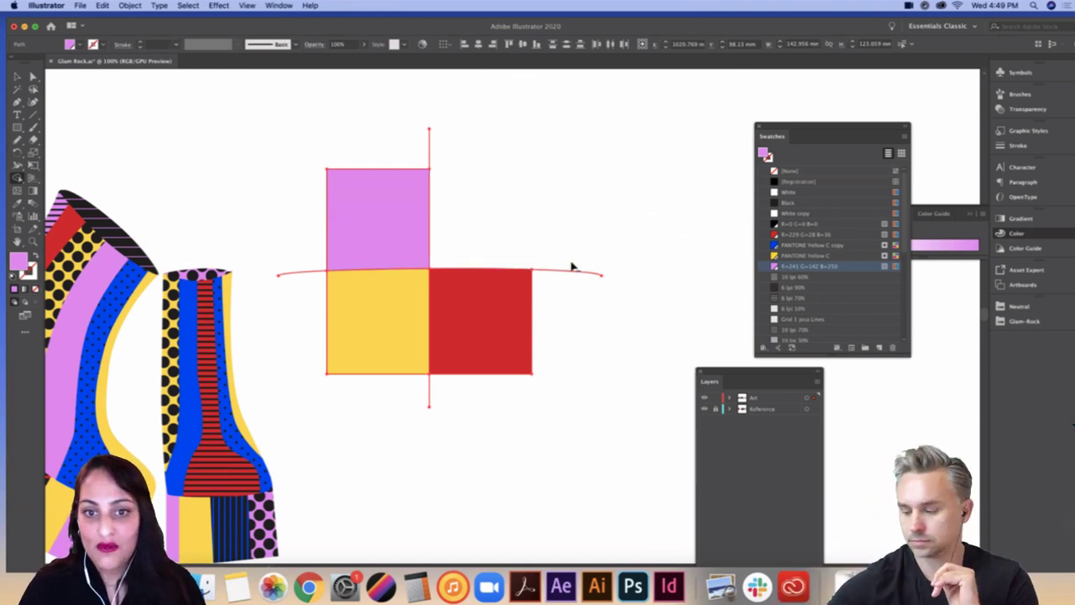
{"action": "left_click", "coordinate": [597, 277], "text": "alt"}
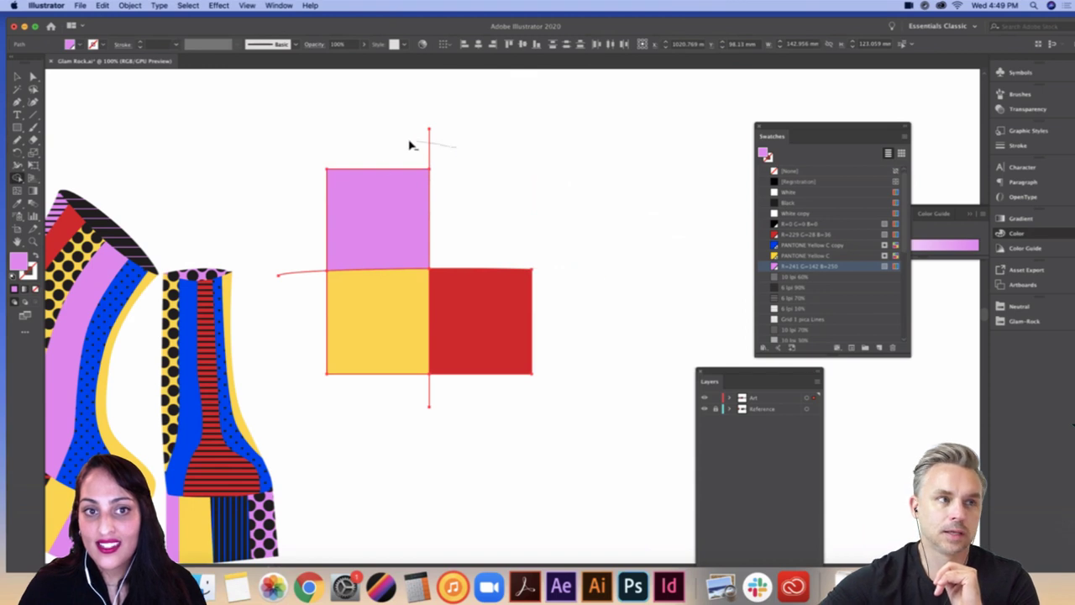
{"action": "left_click", "coordinate": [429, 145], "text": "alt"}
{"action": "left_click", "coordinate": [299, 273], "text": "alt"}
{"action": "left_click", "coordinate": [429, 395], "text": "alt"}
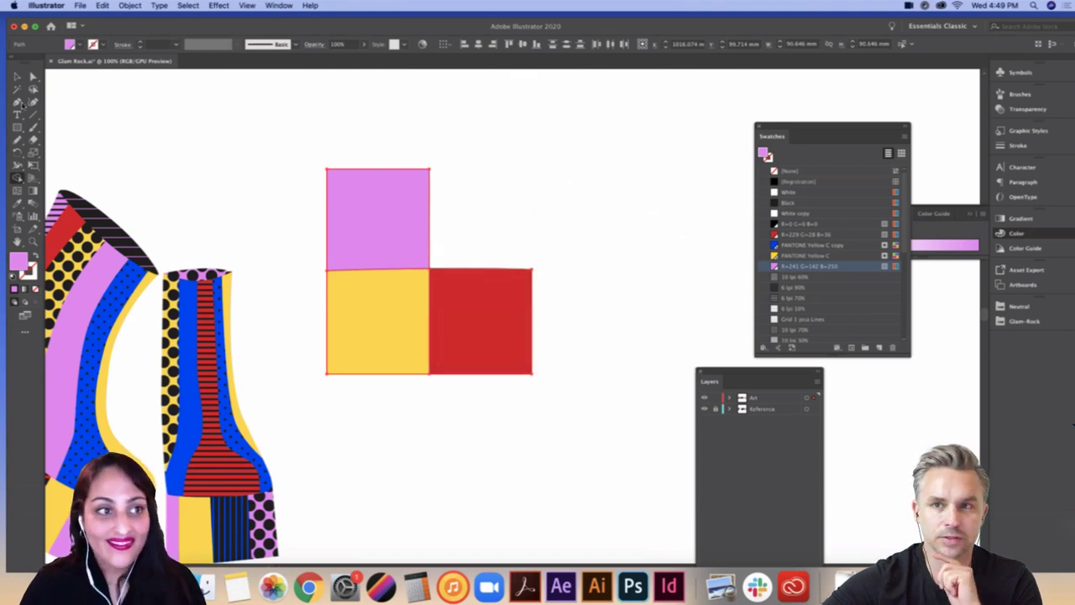
Step: Delete the remaining pink, yellow and red demonstration pieces and return to the boots artwork beside the reference photo
{"action": "left_click", "coordinate": [17, 76]}
{"action": "left_click", "coordinate": [200, 161]}
{"action": "left_click_drag", "start_coordinate": [240, 180], "coordinate": [340, 151]}
{"action": "left_click_drag", "start_coordinate": [411, 144], "coordinate": [622, 356]}
{"action": "key", "text": "Delete"}
{"action": "scroll", "coordinate": [552, 147], "scroll_direction": "left", "scroll_amount": 2}
{"action": "scroll", "coordinate": [554, 151], "scroll_direction": "left", "scroll_amount": 3}
{"action": "scroll", "coordinate": [554, 151], "scroll_direction": "down", "scroll_amount": 1}
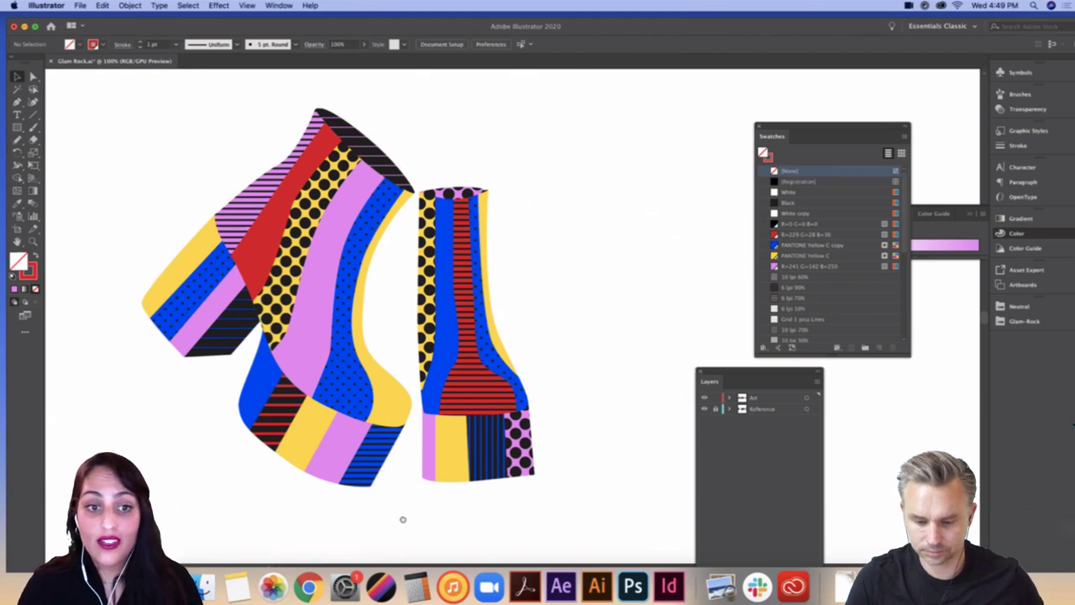
{"action": "left_click_drag", "start_coordinate": [403, 520], "coordinate": [431, 498]}
{"action": "key", "text": "super+minus"}
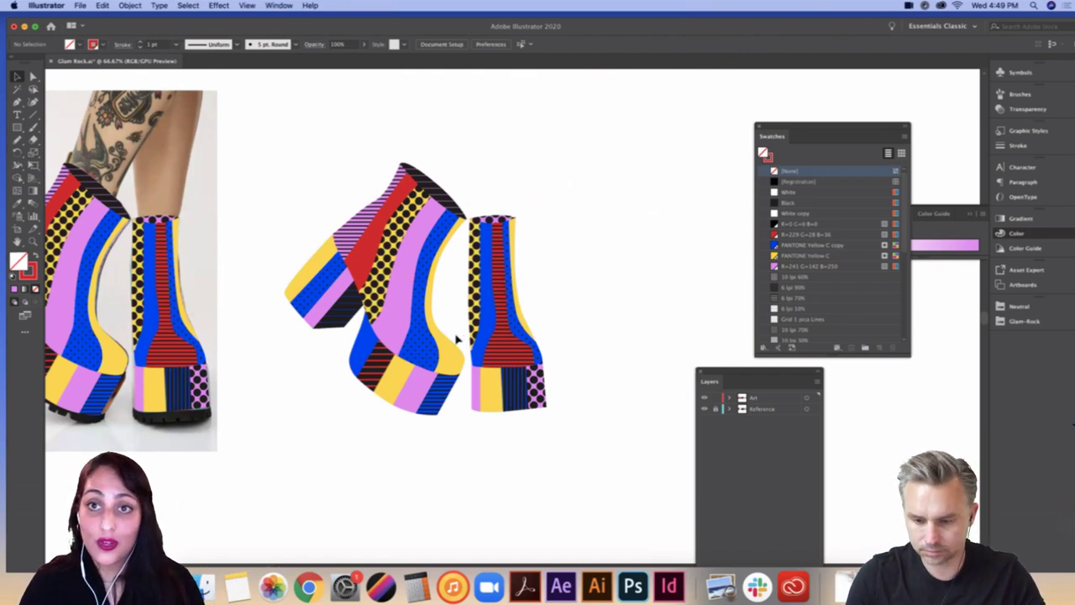
Step: Switch to Chrome, search for "fonts in use 1970s", open the Fonts In Use page tagged 1970s, and enlarge the browser window
{"action": "left_click", "coordinate": [308, 585]}
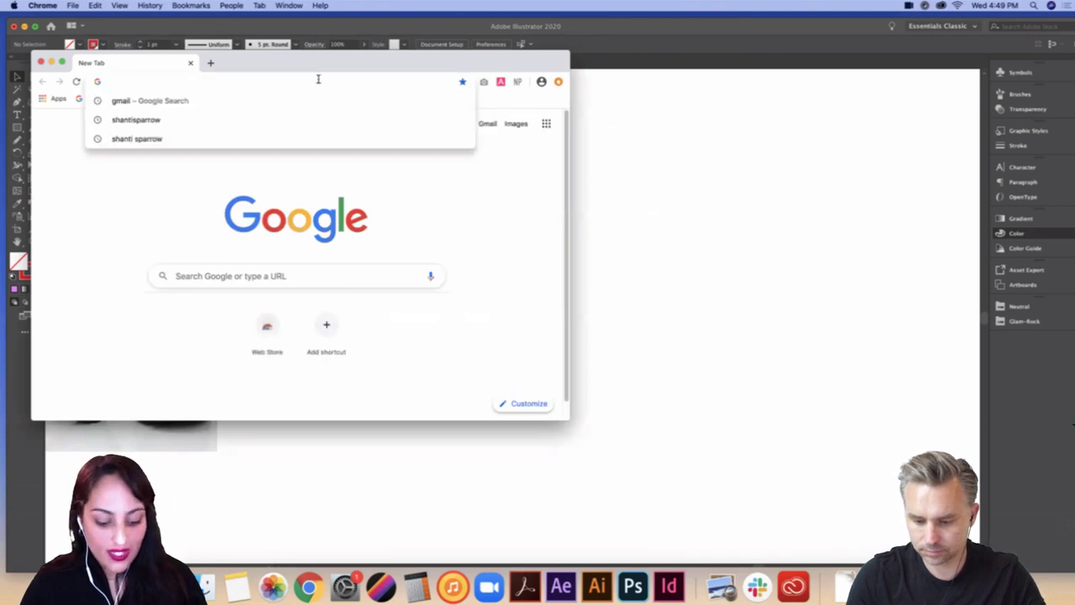
{"action": "type", "text": "fonts in us"}
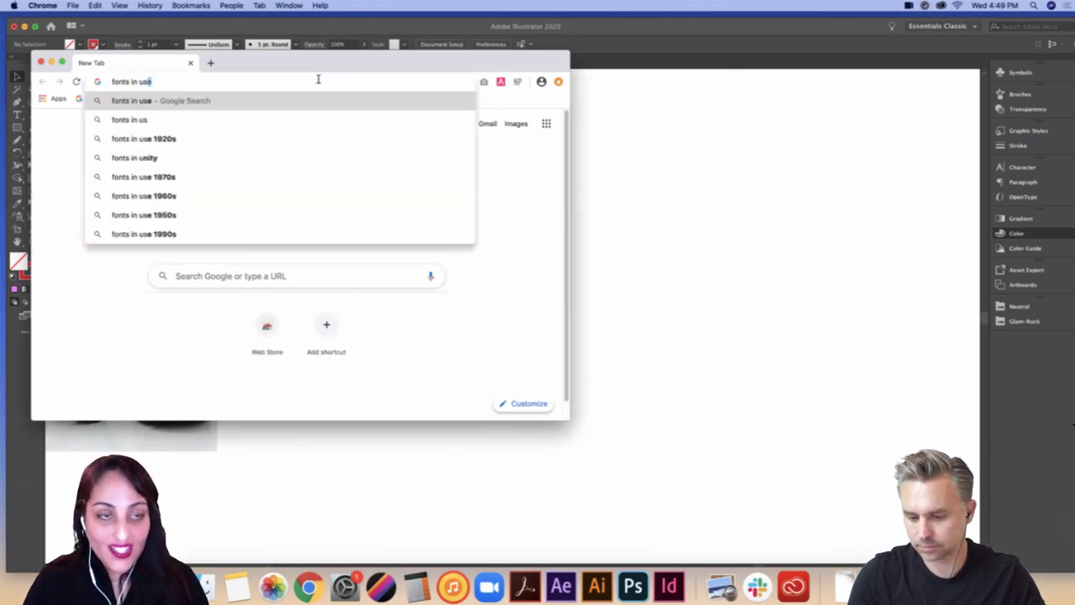
{"action": "type", "text": "e"}
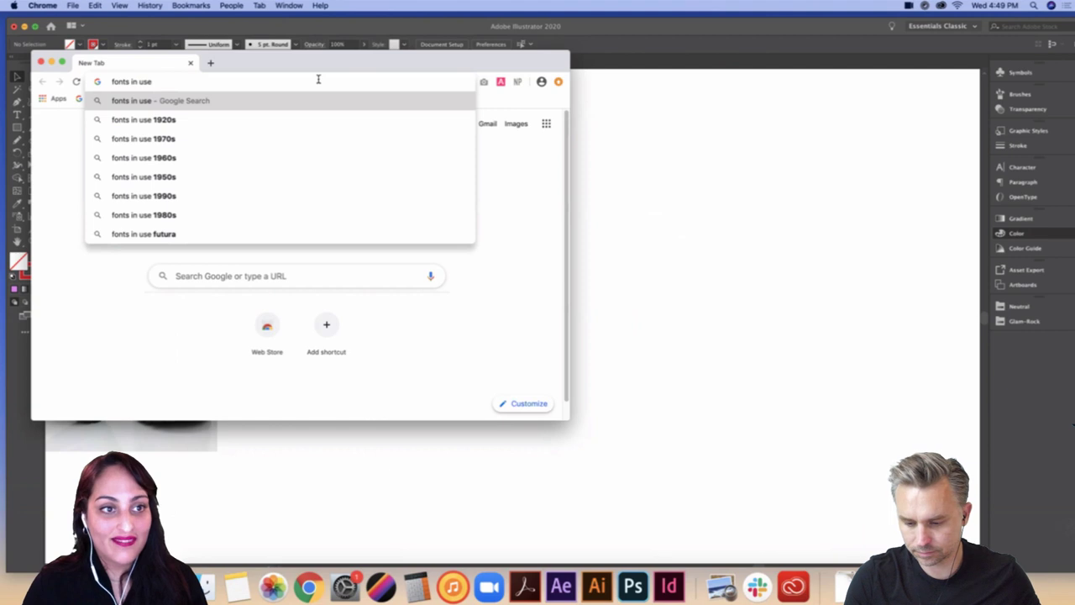
{"action": "left_click", "coordinate": [185, 140]}
{"action": "left_click_drag", "start_coordinate": [344, 62], "coordinate": [404, 74]}
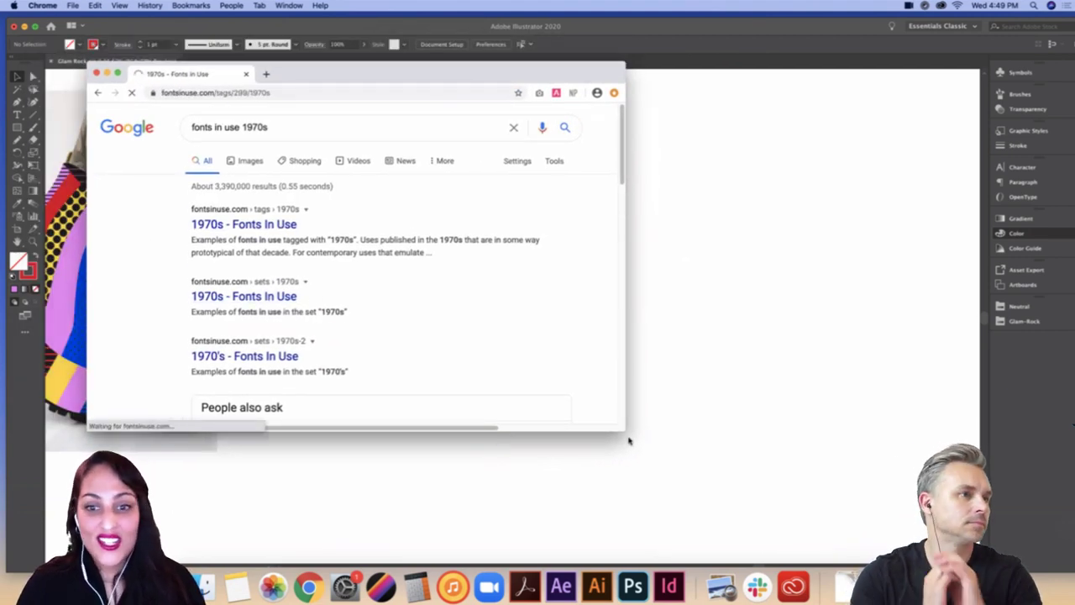
{"action": "left_click_drag", "start_coordinate": [626, 432], "coordinate": [884, 522]}
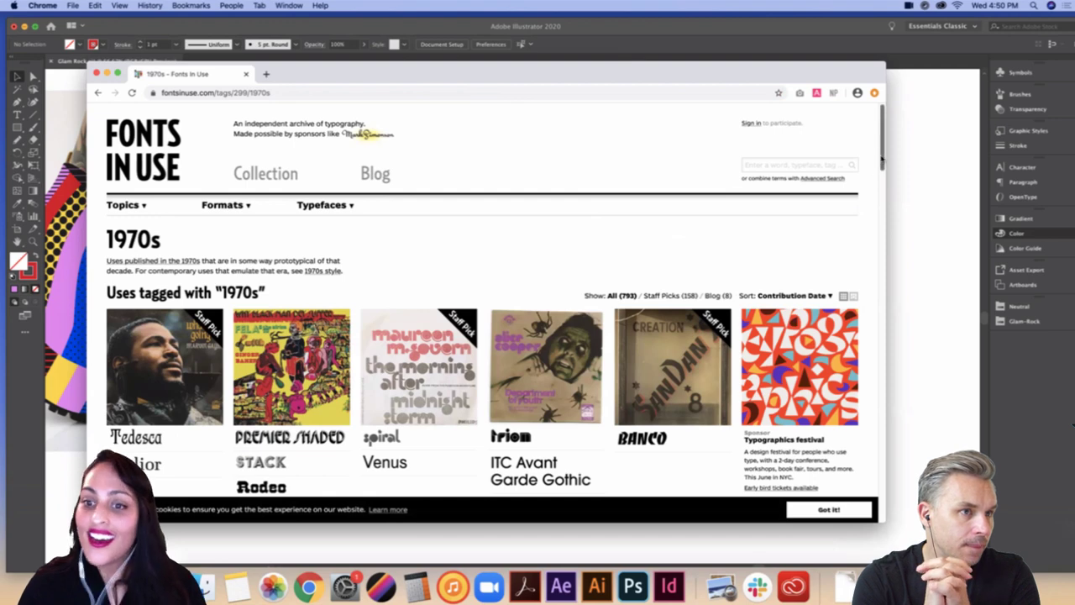
Step: Examine the 1970s record sleeves and covers together with the typefaces credited under each one
{"action": "scroll", "coordinate": [881, 175], "scroll_direction": "down", "scroll_amount": 3}
{"action": "scroll", "coordinate": [883, 179], "scroll_direction": "down", "scroll_amount": 1}
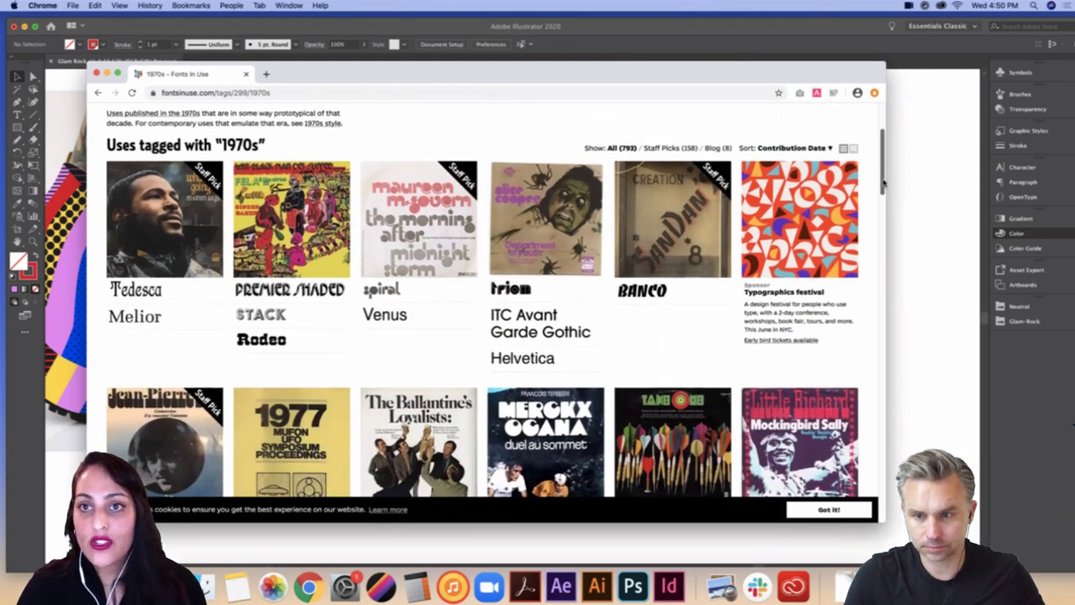
{"action": "scroll", "coordinate": [882, 189], "scroll_direction": "up", "scroll_amount": 2}
{"action": "scroll", "coordinate": [884, 200], "scroll_direction": "down", "scroll_amount": 5}
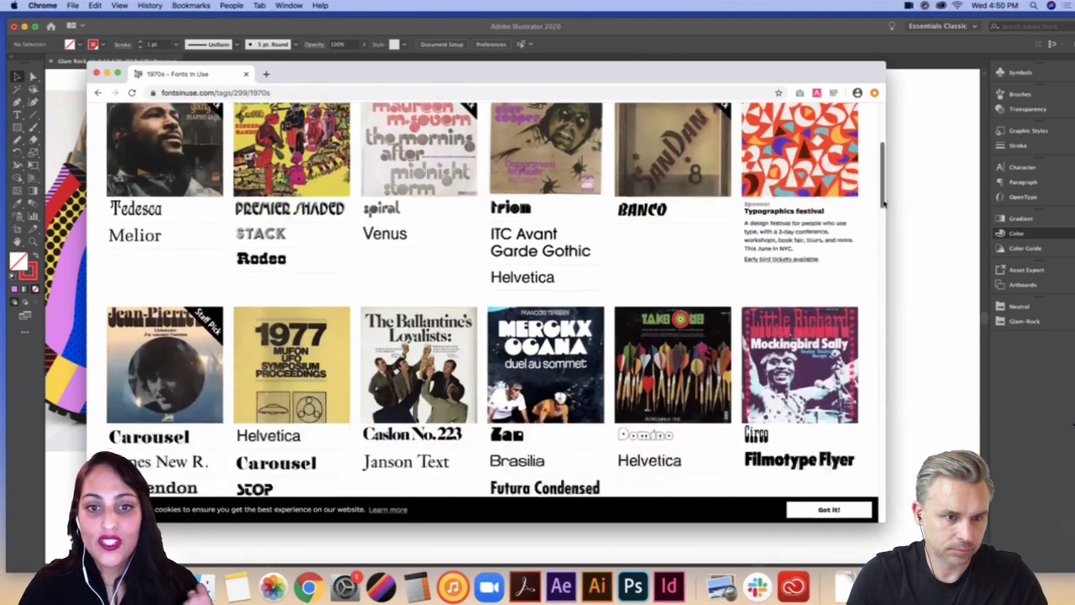
{"action": "left_click_drag", "start_coordinate": [883, 202], "coordinate": [884, 200]}
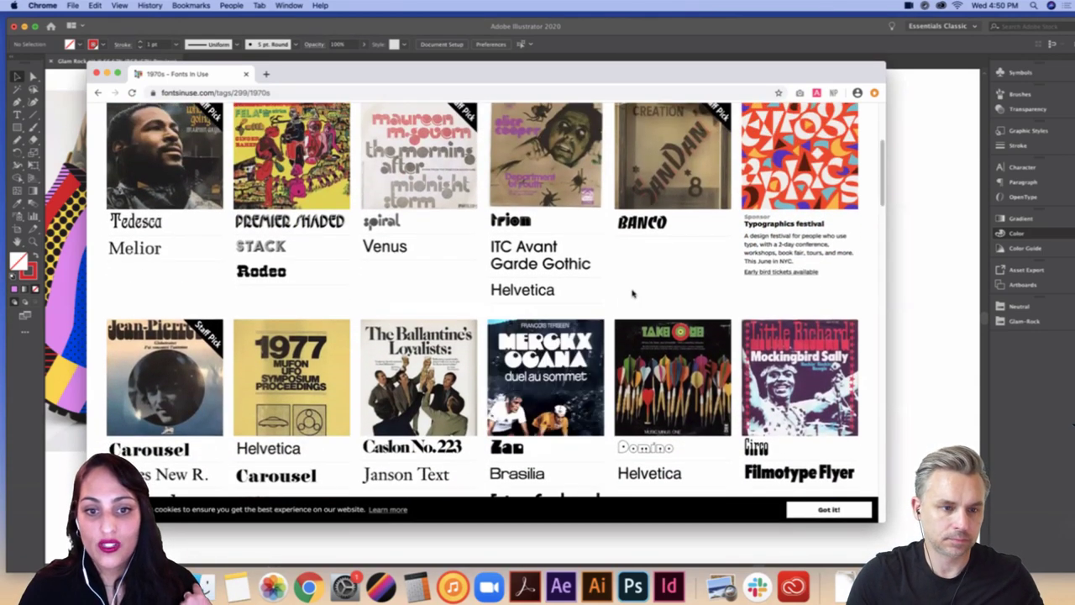
{"action": "scroll", "coordinate": [630, 298], "scroll_direction": "down", "scroll_amount": 1}
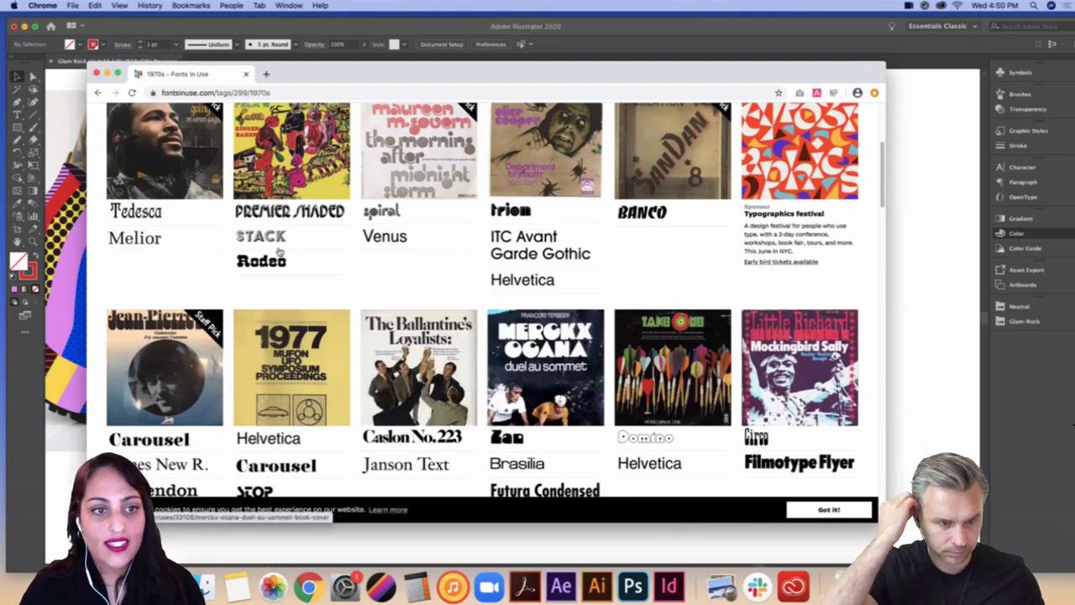
{"action": "scroll", "coordinate": [288, 254], "scroll_direction": "up", "scroll_amount": 1}
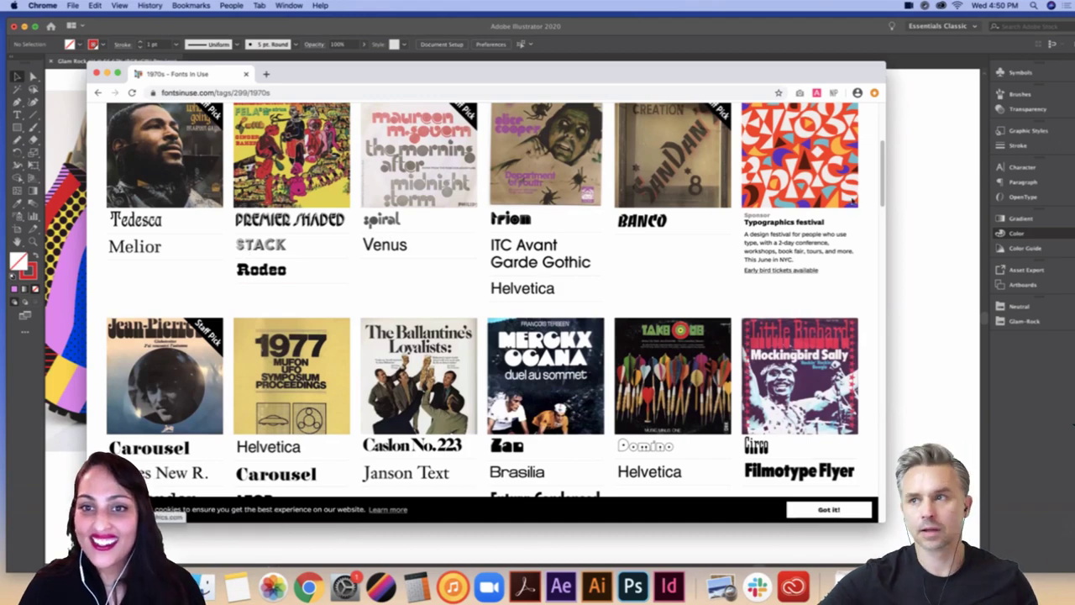
{"action": "scroll", "coordinate": [887, 218], "scroll_direction": "down", "scroll_amount": 3}
{"action": "scroll", "coordinate": [888, 236], "scroll_direction": "down", "scroll_amount": 4}
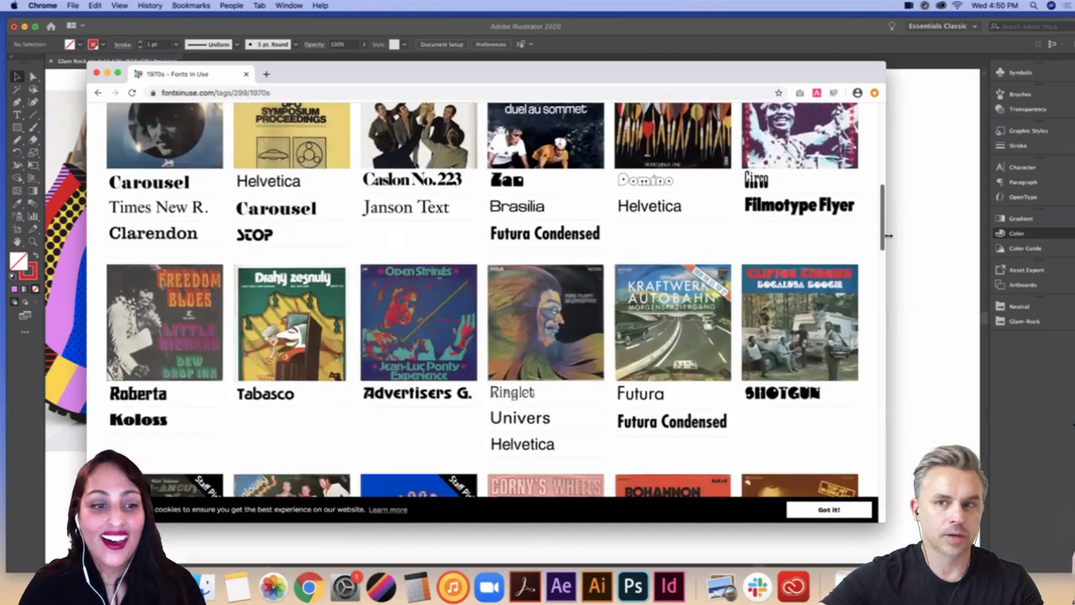
{"action": "scroll", "coordinate": [888, 235], "scroll_direction": "up", "scroll_amount": 1}
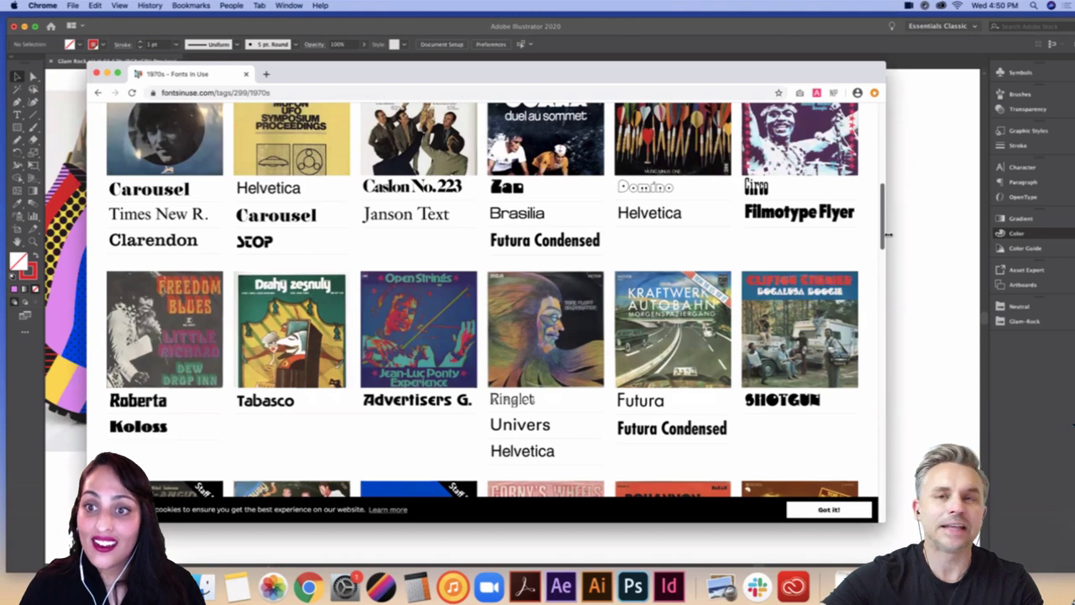
{"action": "scroll", "coordinate": [888, 235], "scroll_direction": "up", "scroll_amount": 1}
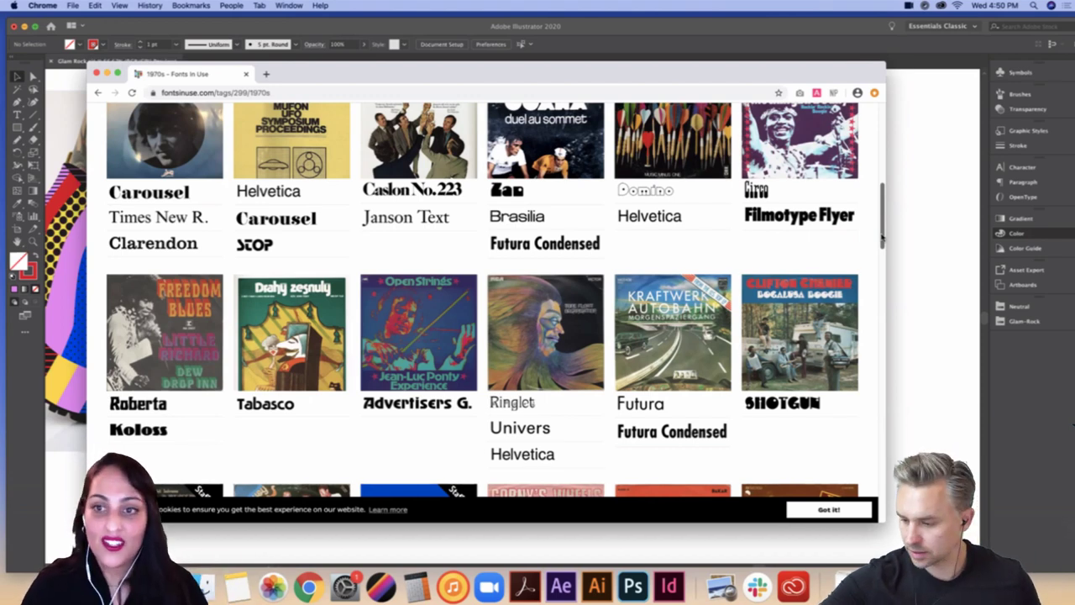
{"action": "scroll", "coordinate": [882, 229], "scroll_direction": "up", "scroll_amount": 5}
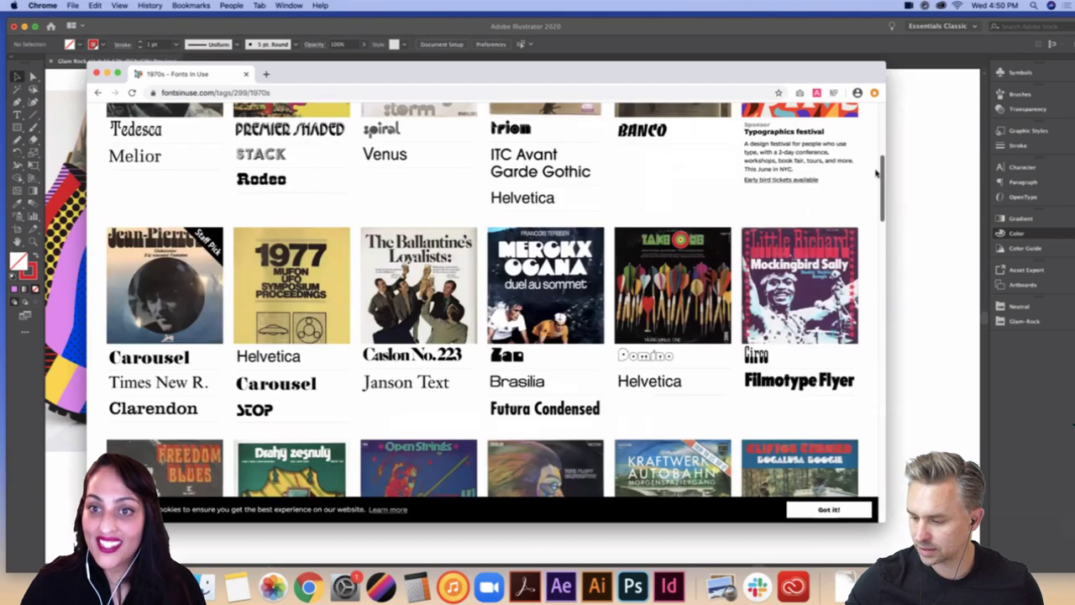
{"action": "scroll", "coordinate": [876, 194], "scroll_direction": "down", "scroll_amount": 6}
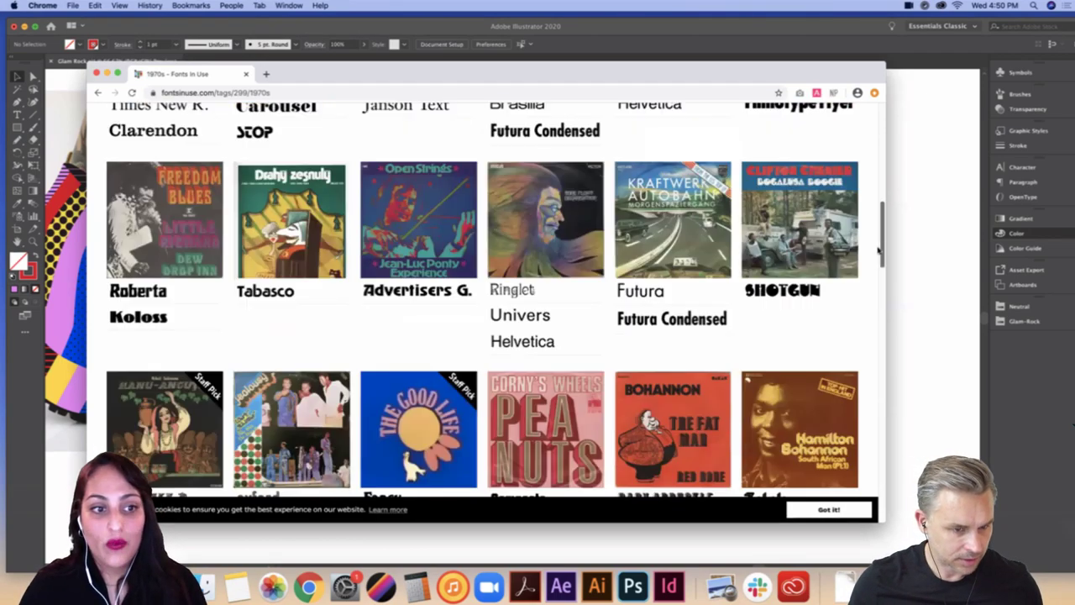
{"action": "scroll", "coordinate": [880, 269], "scroll_direction": "down", "scroll_amount": 2}
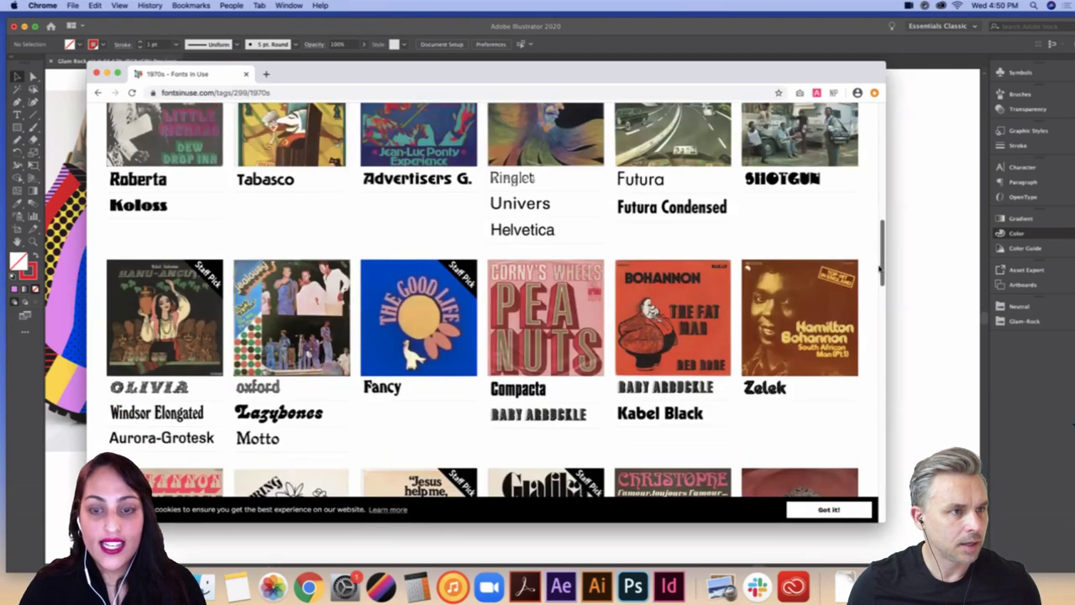
{"action": "scroll", "coordinate": [879, 267], "scroll_direction": "down", "scroll_amount": 2}
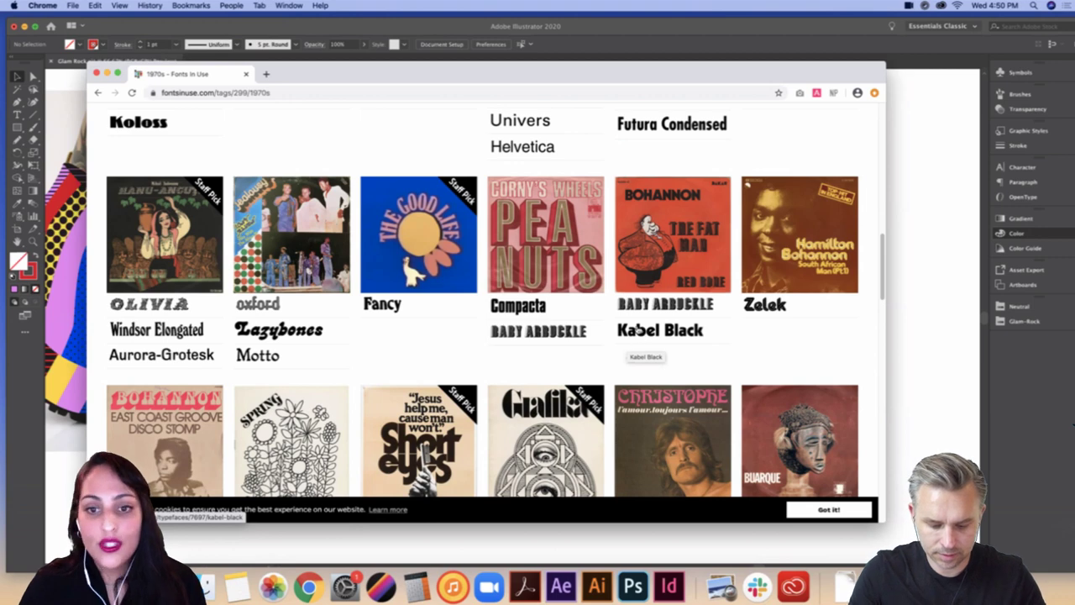
Step: Open the Kabel Black typeface page and examine the covers and designs that use it
{"action": "left_click", "coordinate": [640, 334]}
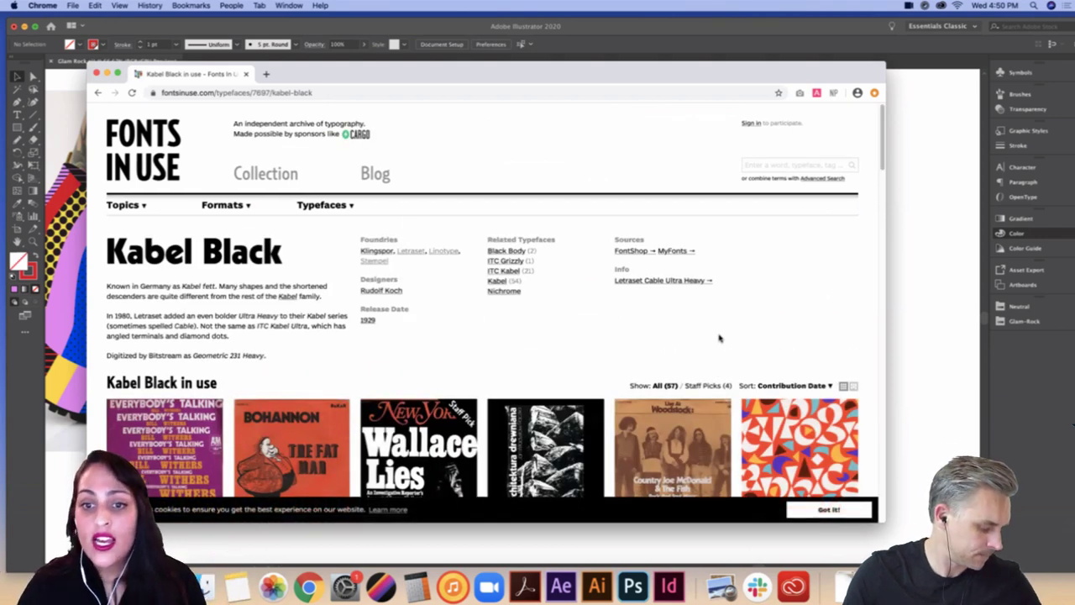
{"action": "left_click_drag", "start_coordinate": [879, 124], "coordinate": [904, 232]}
{"action": "mouse_move", "coordinate": [761, 196]}
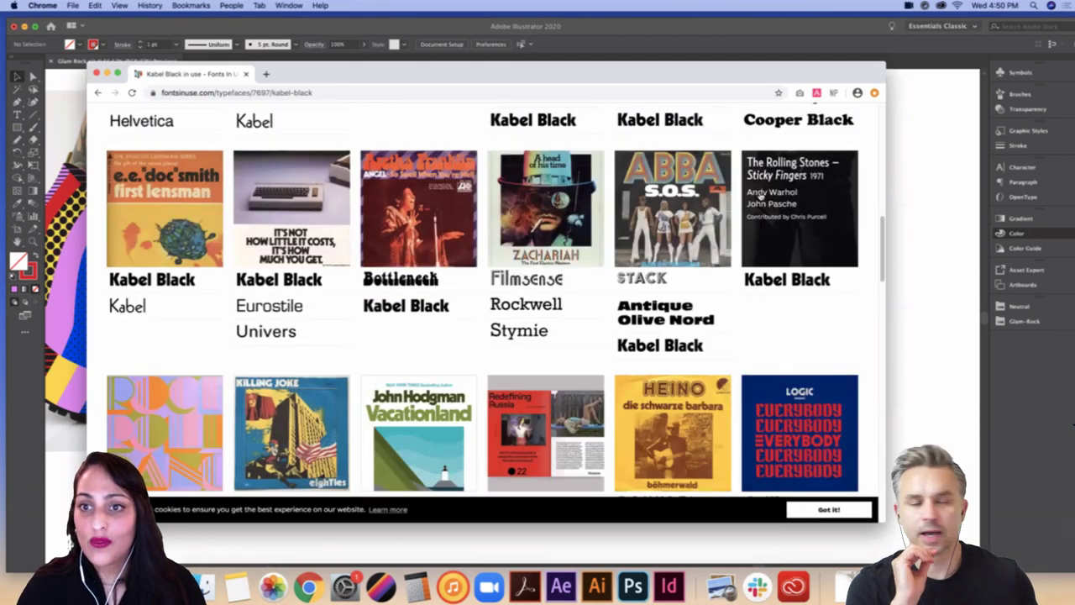
{"action": "left_click_drag", "start_coordinate": [885, 250], "coordinate": [884, 250]}
{"action": "scroll", "coordinate": [885, 255], "scroll_direction": "down", "scroll_amount": 1}
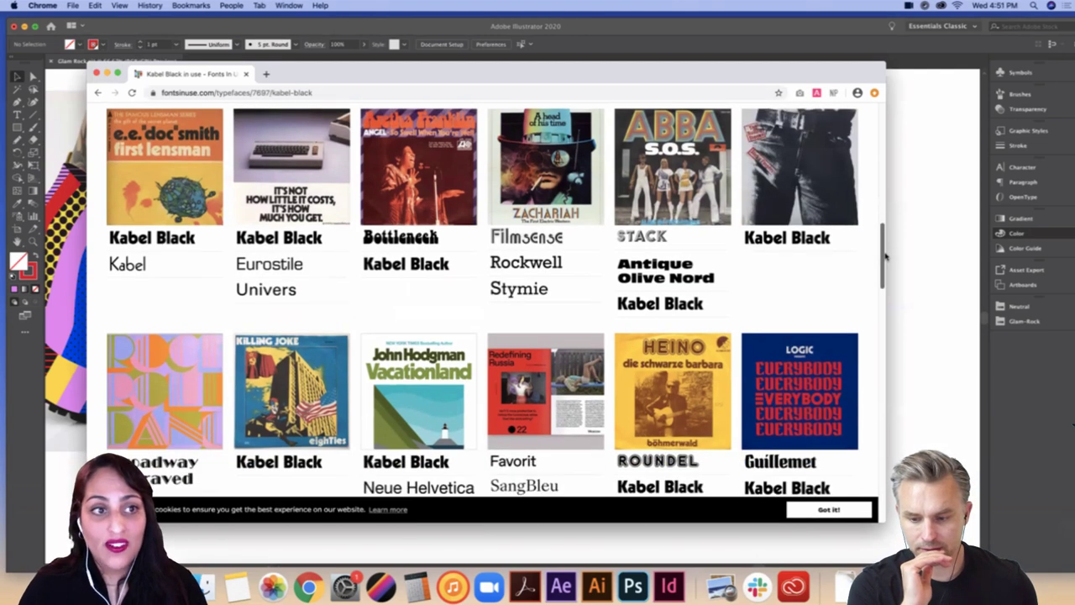
{"action": "scroll", "coordinate": [886, 257], "scroll_direction": "down", "scroll_amount": 1}
{"action": "scroll", "coordinate": [886, 257], "scroll_direction": "up", "scroll_amount": 2}
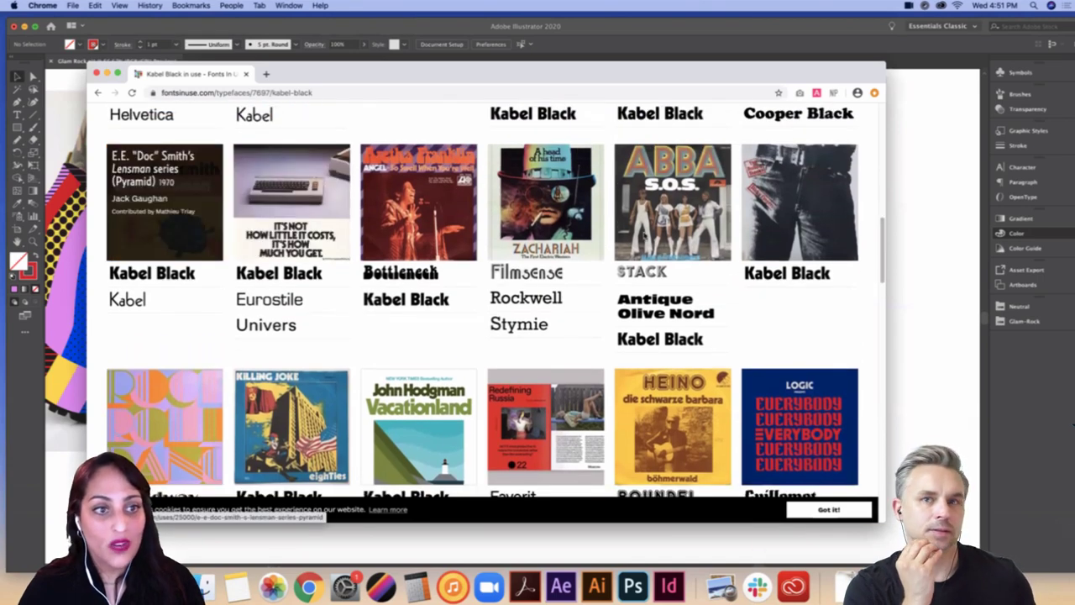
{"action": "scroll", "coordinate": [881, 294], "scroll_direction": "down", "scroll_amount": 4}
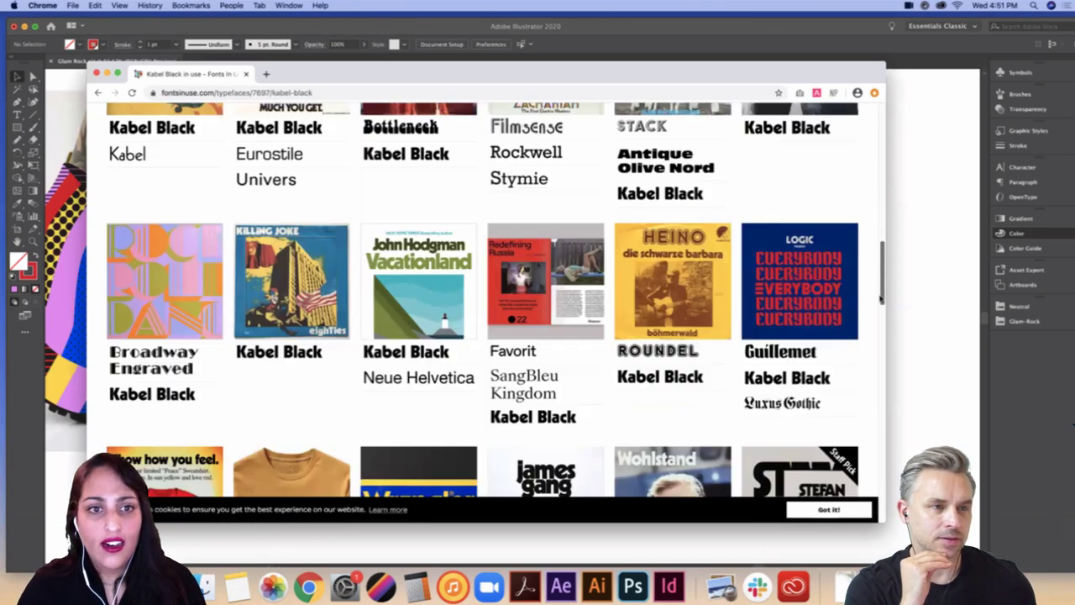
Step: Examine further Kabel Black examples, including the Wrangler, Patagonia and James Gang designs
{"action": "scroll", "coordinate": [881, 298], "scroll_direction": "down", "scroll_amount": 3}
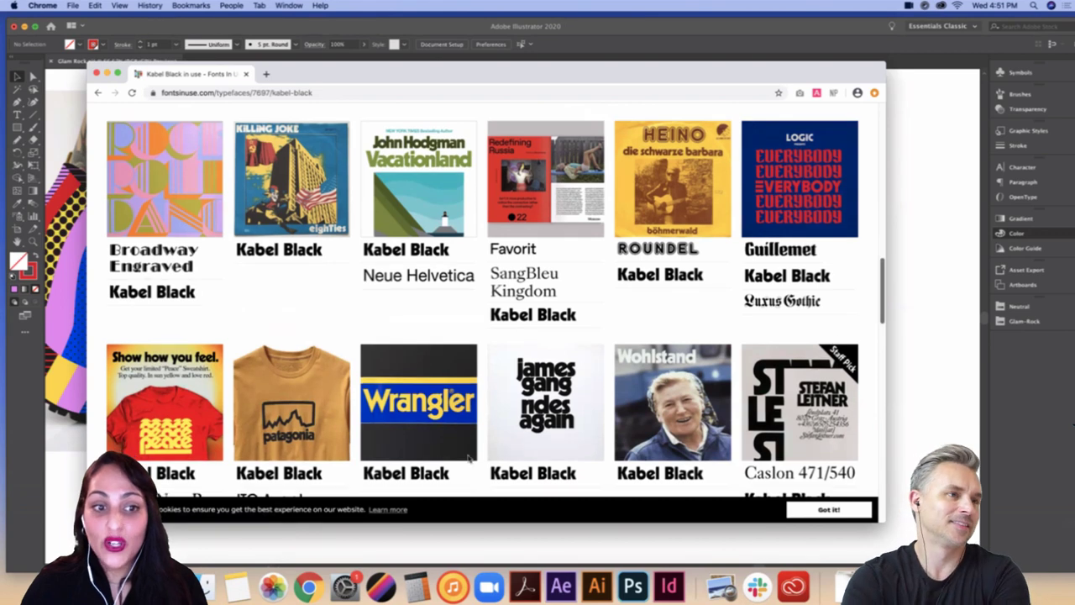
{"action": "scroll", "coordinate": [537, 378], "scroll_direction": "down", "scroll_amount": 2}
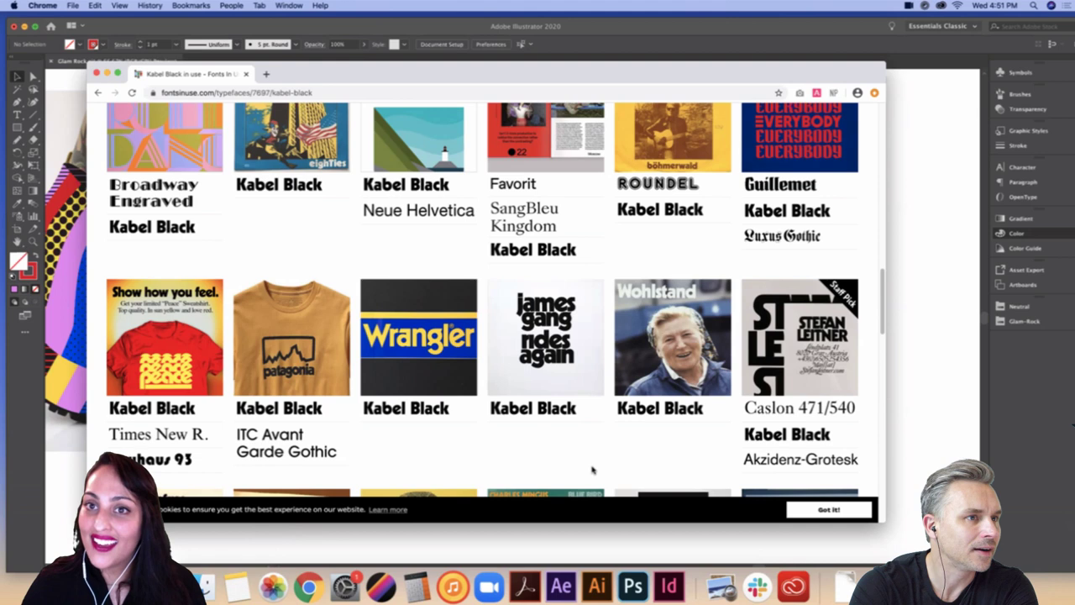
{"action": "scroll", "coordinate": [885, 362], "scroll_direction": "down", "scroll_amount": 2}
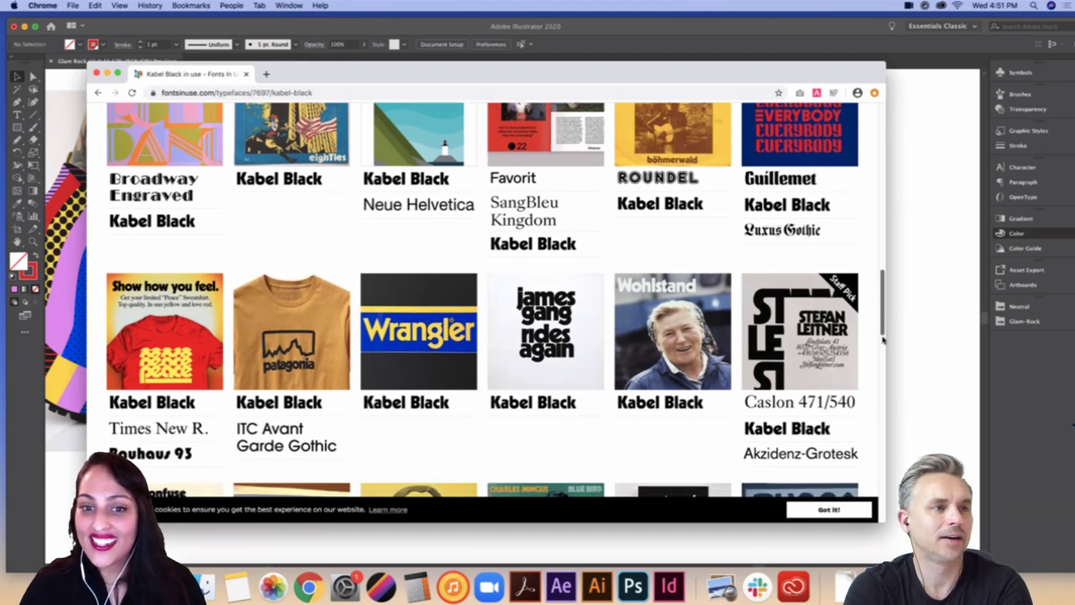
{"action": "scroll", "coordinate": [885, 362], "scroll_direction": "down", "scroll_amount": 3}
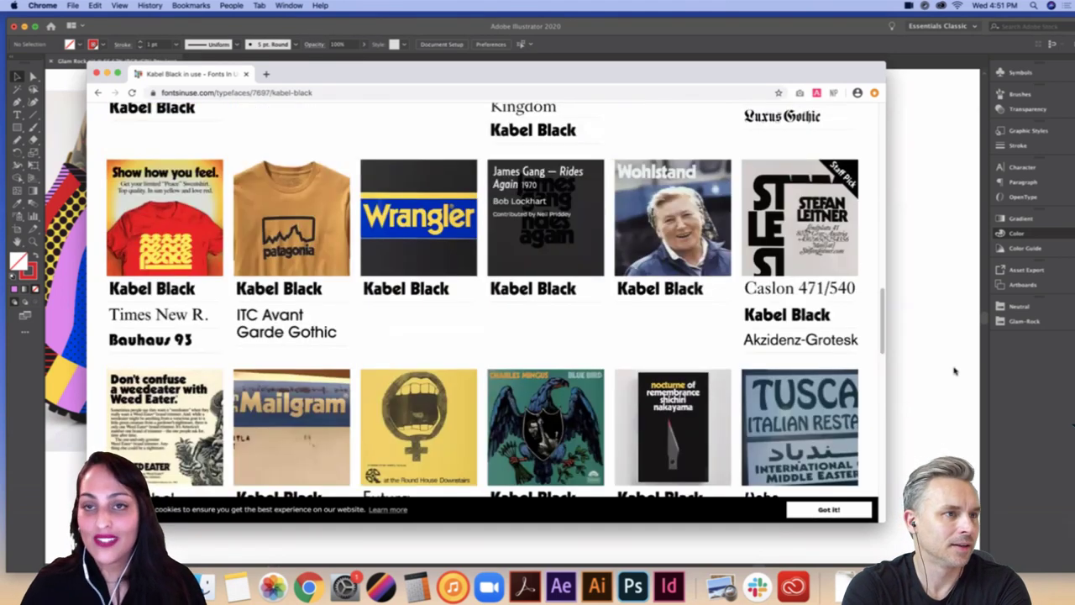
Step: Switch back to Illustrator and add the word "glam" as point text in the empty space beside the boots
{"action": "left_click", "coordinate": [949, 368]}
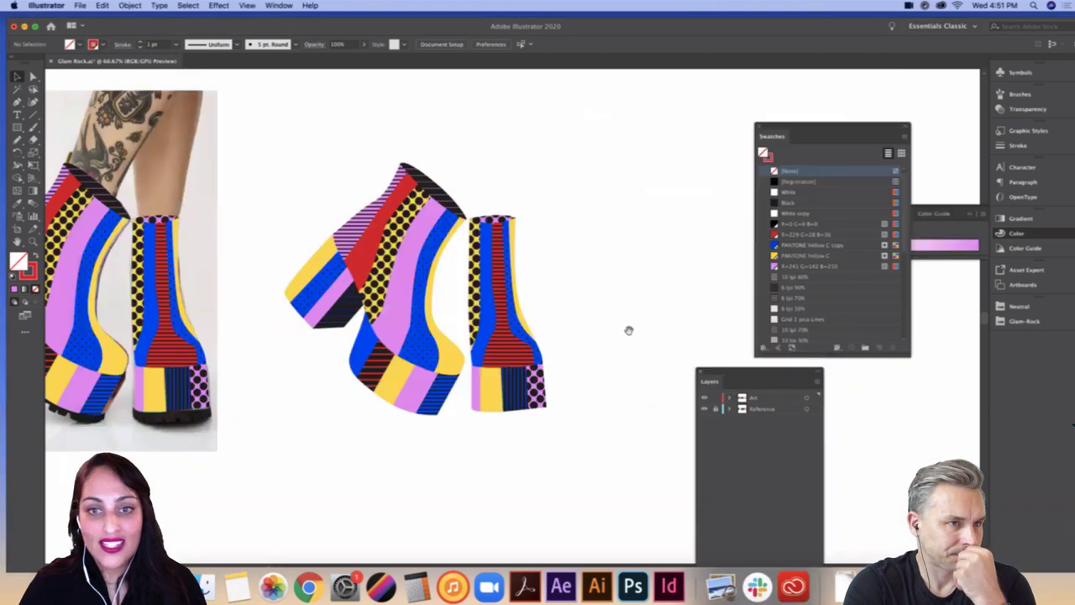
{"action": "left_click_drag", "start_coordinate": [629, 331], "coordinate": [466, 413]}
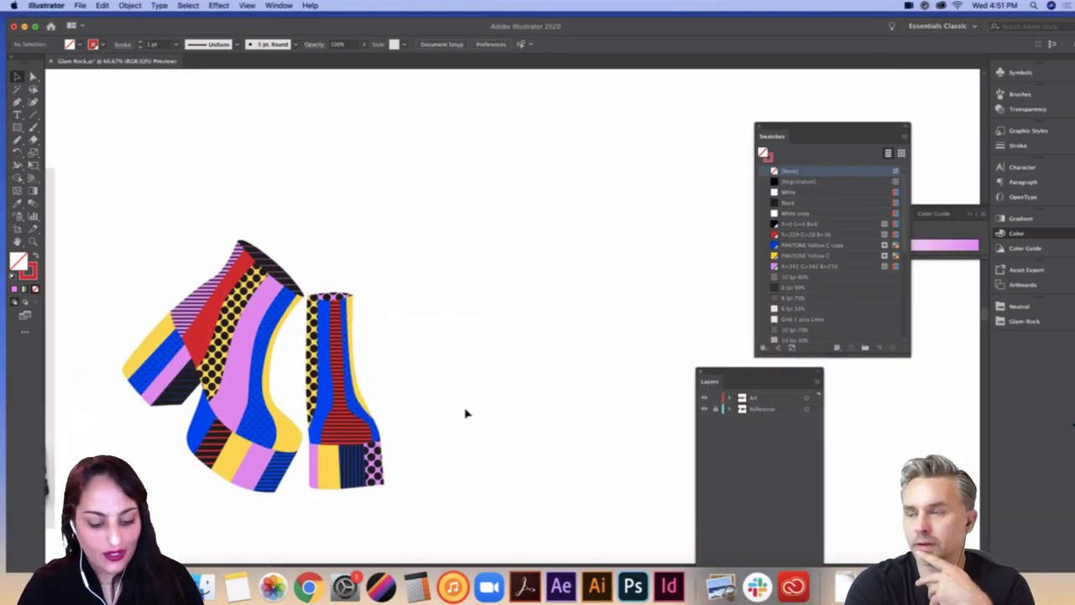
{"action": "key", "text": "t"}
{"action": "left_click", "coordinate": [468, 298]}
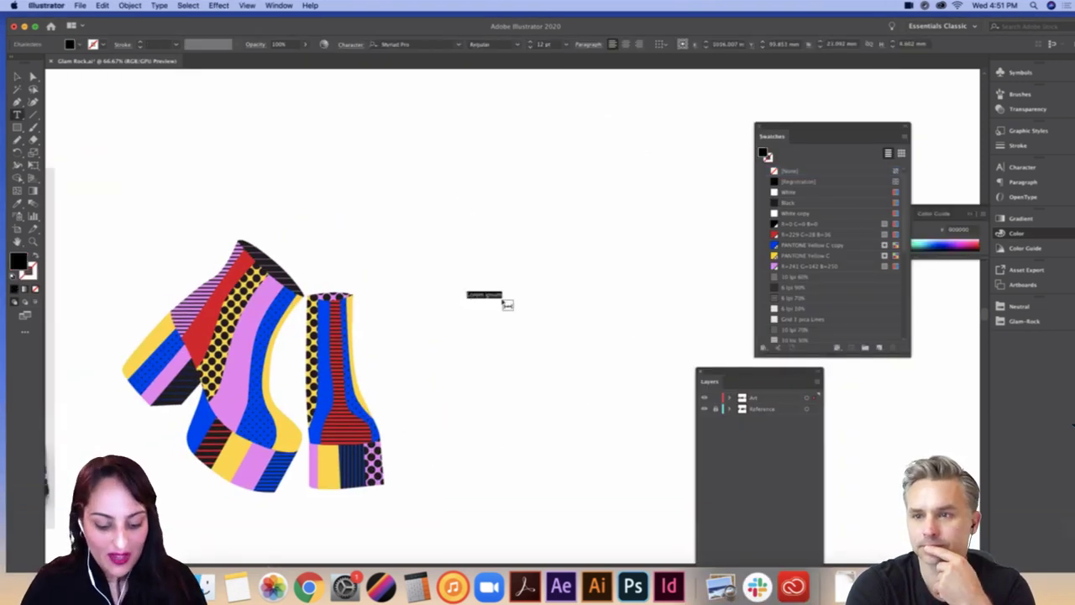
{"action": "type", "text": "glam"}
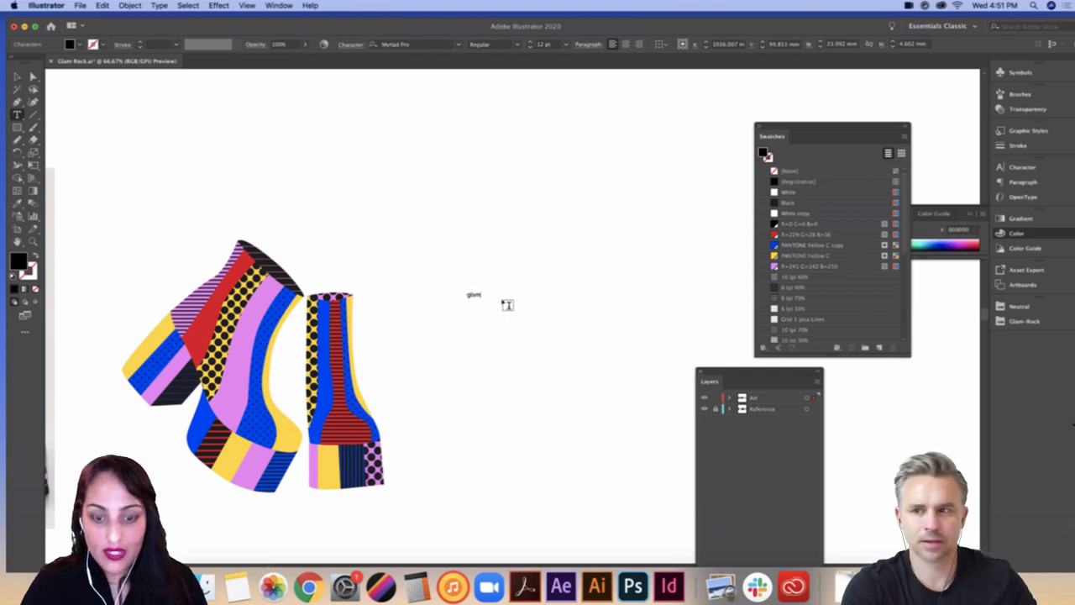
{"action": "key", "text": "Escape"}
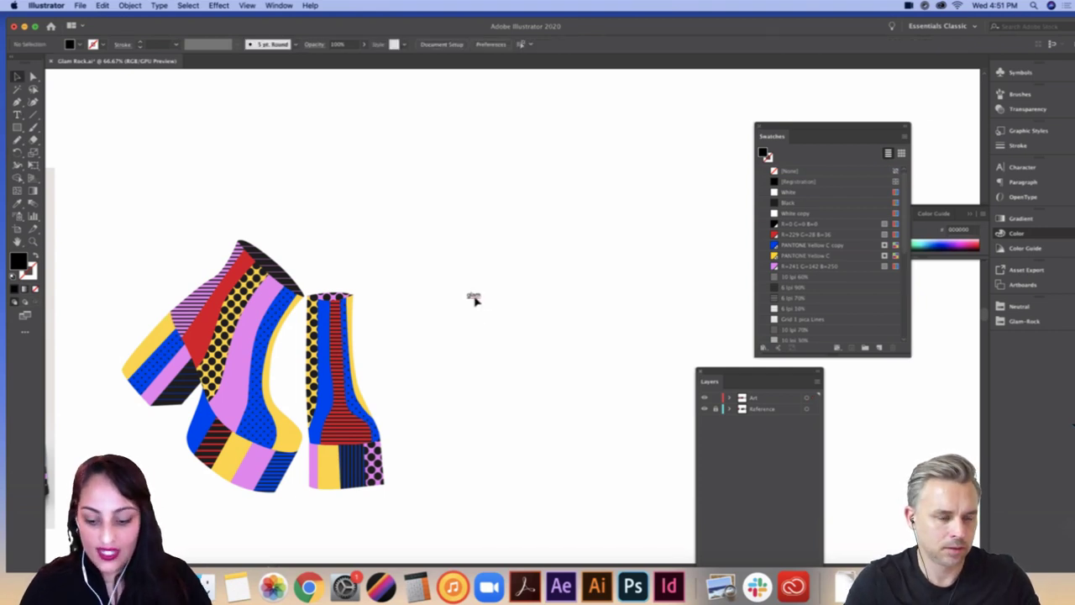
Step: Enlarge the word "glam" to about 80 pt and duplicate it directly below, with the copy's text selected for replacement
{"action": "key", "text": "super+equal"}
{"action": "key", "text": "super+equal"}
{"action": "left_click", "coordinate": [422, 267]}
{"action": "left_click_drag", "start_coordinate": [439, 274], "coordinate": [611, 383]}
{"action": "left_click_drag", "start_coordinate": [530, 324], "coordinate": [461, 351]}
{"action": "left_click", "coordinate": [512, 300]}
{"action": "key", "text": "t"}
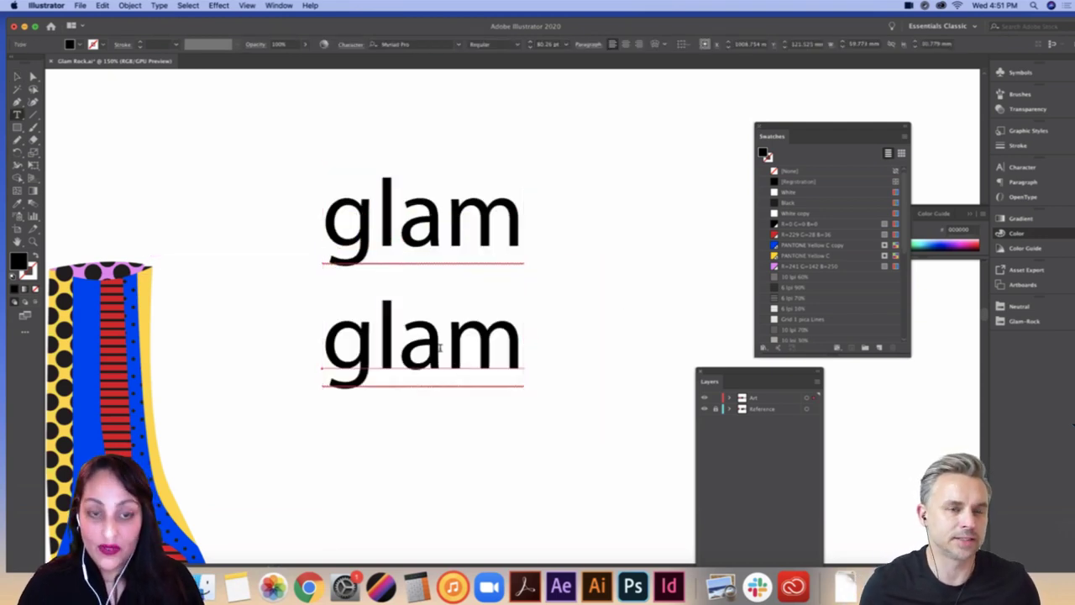
{"action": "double_click", "coordinate": [432, 343]}
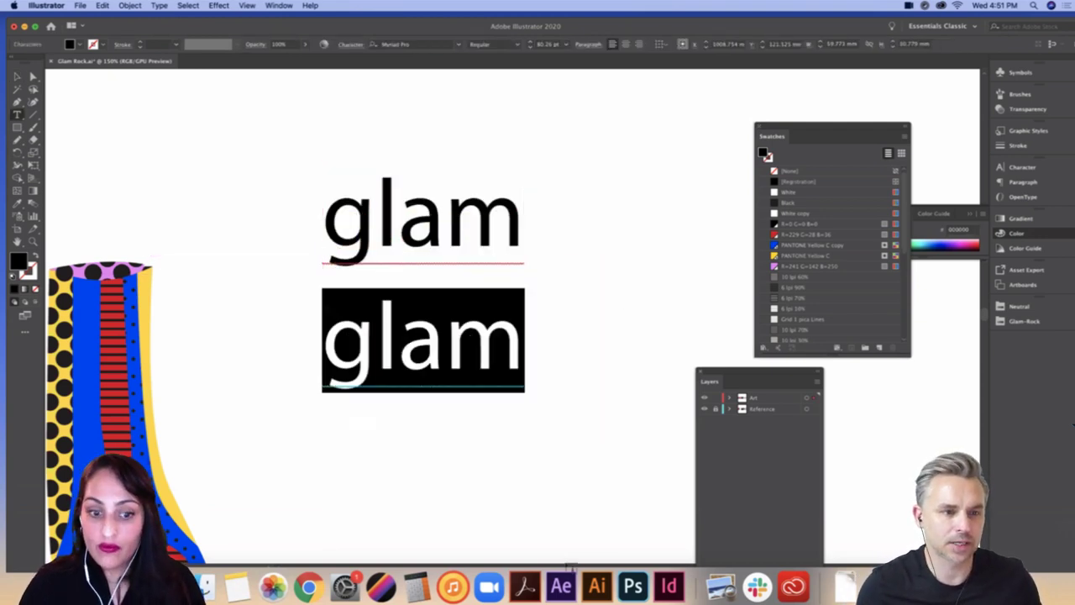
Step: Switch to Chrome, return to the Google results and search for "fonts in use 1980s"
{"action": "left_click", "coordinate": [308, 586]}
{"action": "left_click", "coordinate": [97, 92]}
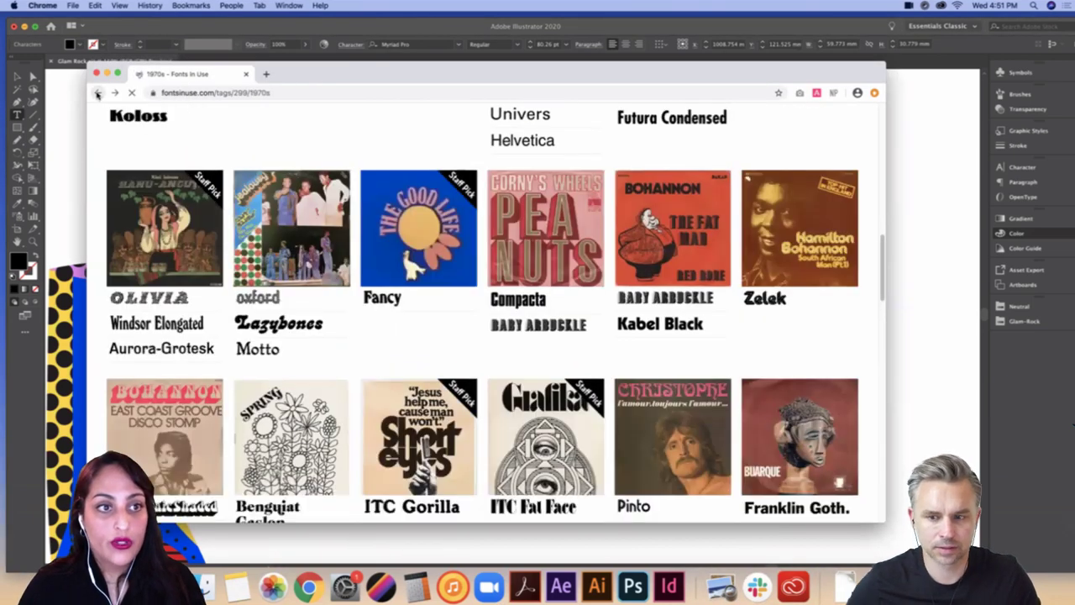
{"action": "left_click", "coordinate": [98, 93]}
{"action": "left_click", "coordinate": [98, 93]}
{"action": "left_click", "coordinate": [114, 93]}
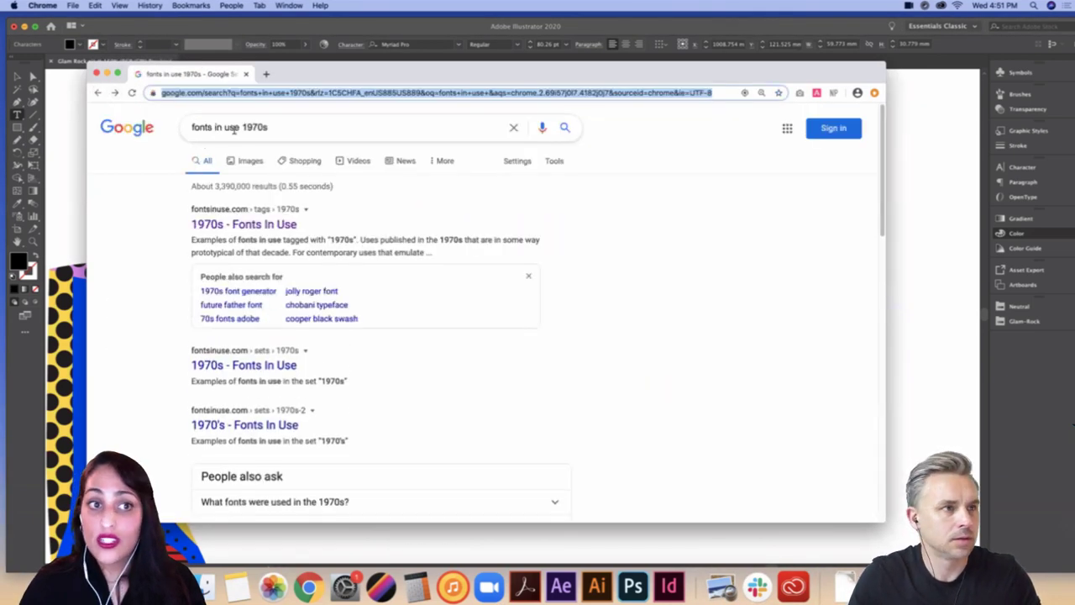
{"action": "left_click", "coordinate": [252, 127]}
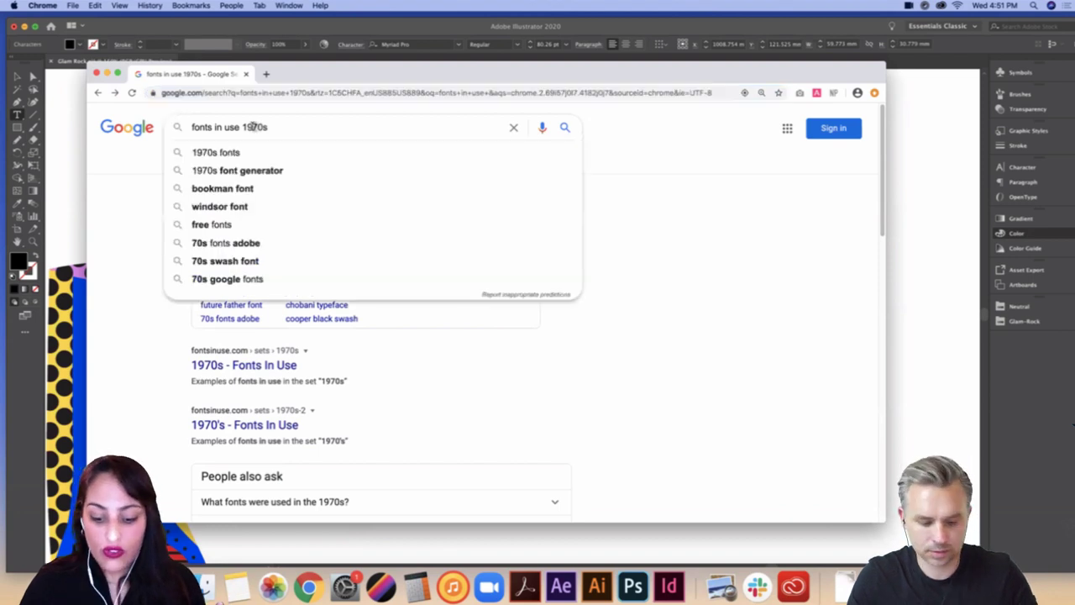
{"action": "key", "text": "BackSpace"}
{"action": "type", "text": "8"}
{"action": "key", "text": "Return"}
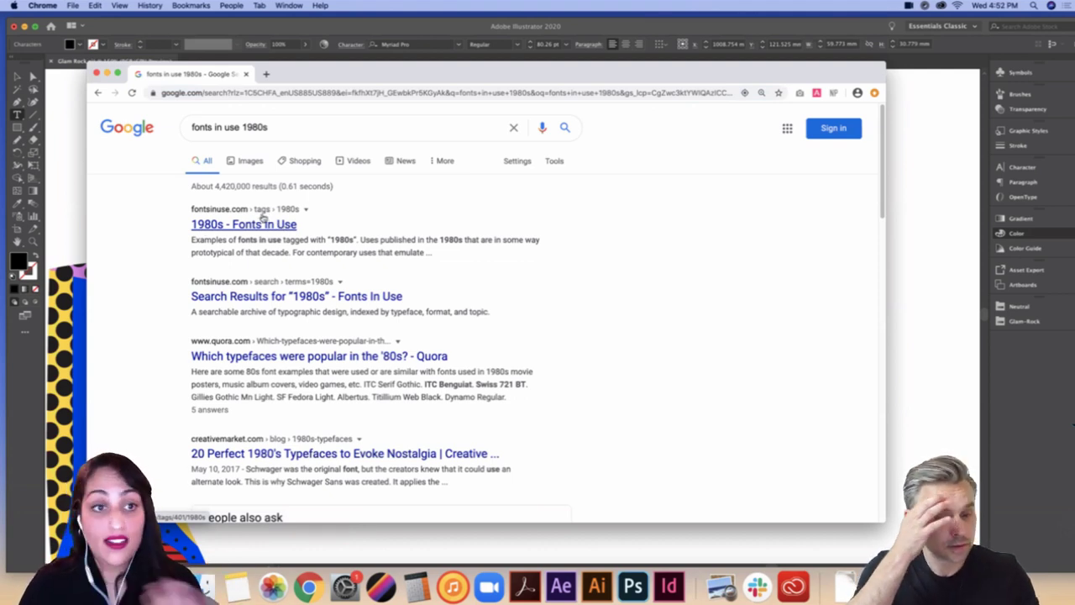
Step: Switch back to Illustrator and replace the lower "glam" with "rock"
{"action": "left_click", "coordinate": [914, 220]}
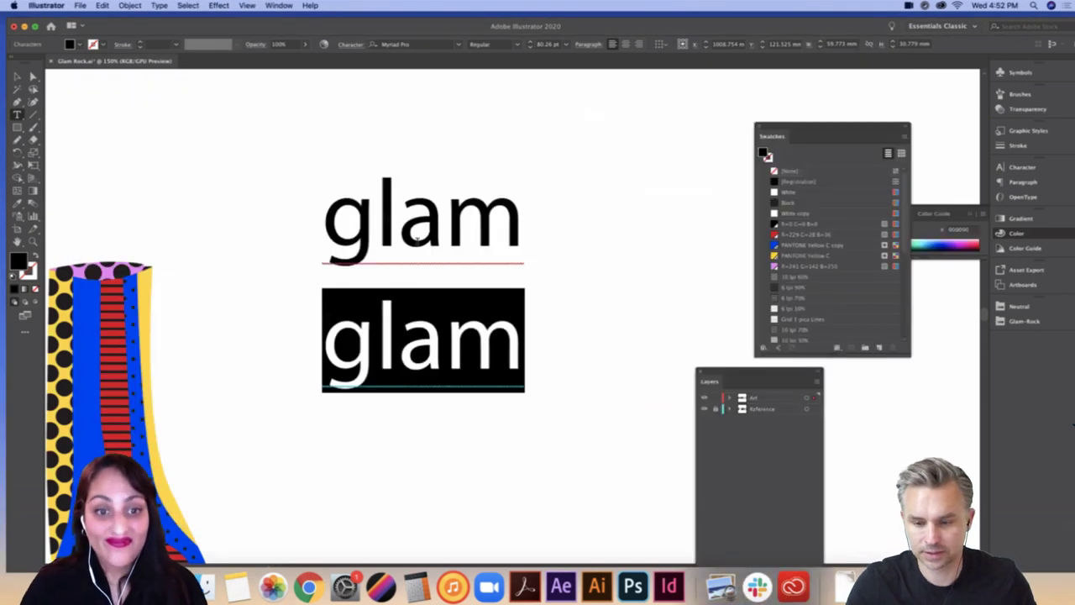
{"action": "type", "text": "rock"}
{"action": "key", "text": "Escape"}
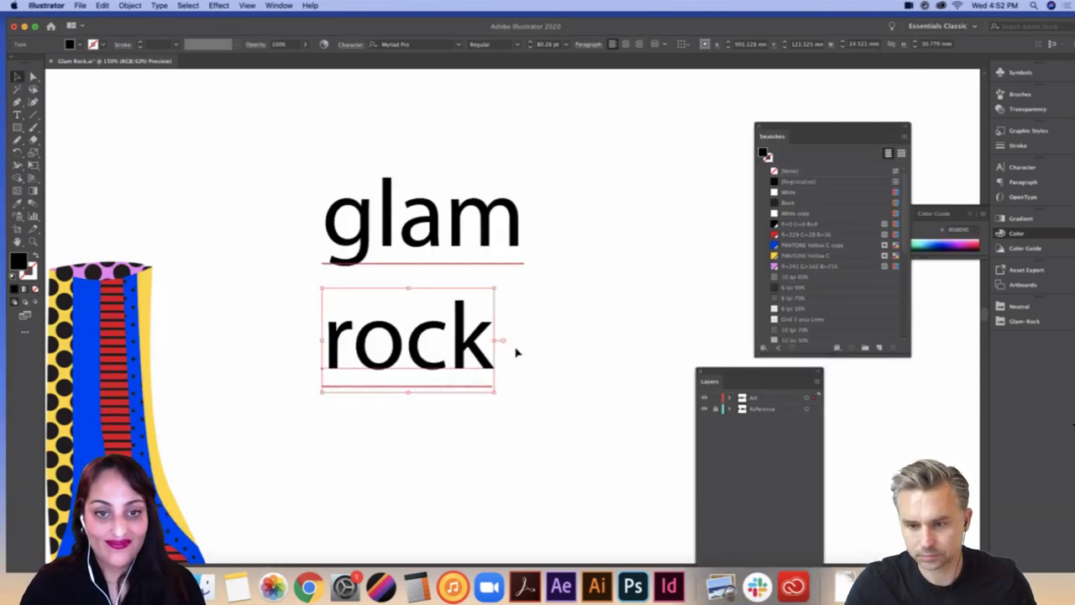
Step: Set both words, "glam" and "rock", in the Kabel Black font
{"action": "left_click", "coordinate": [467, 239], "text": "shift"}
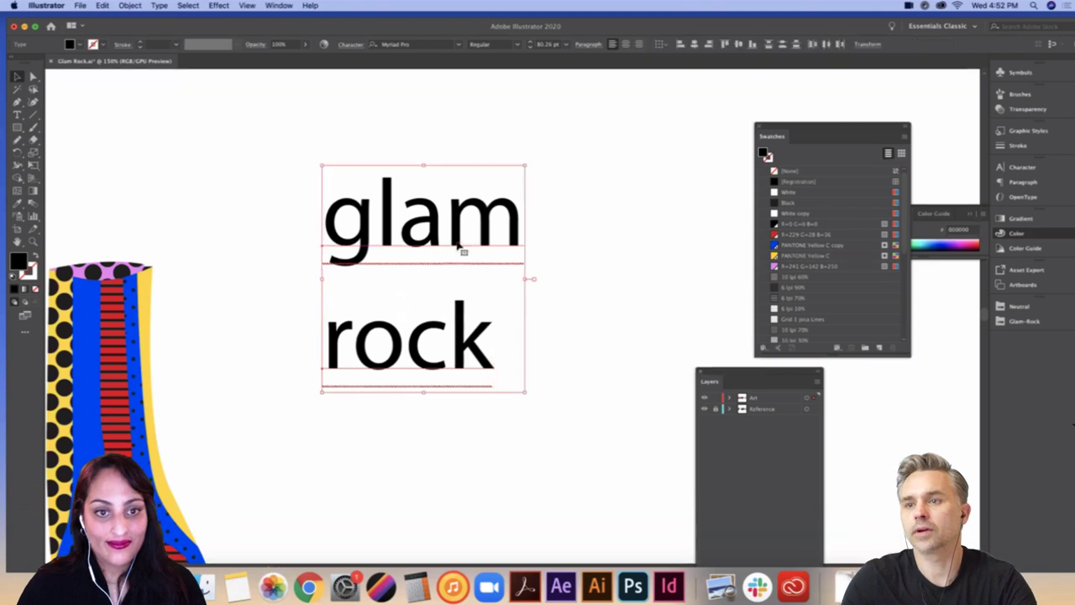
{"action": "left_click", "coordinate": [405, 45]}
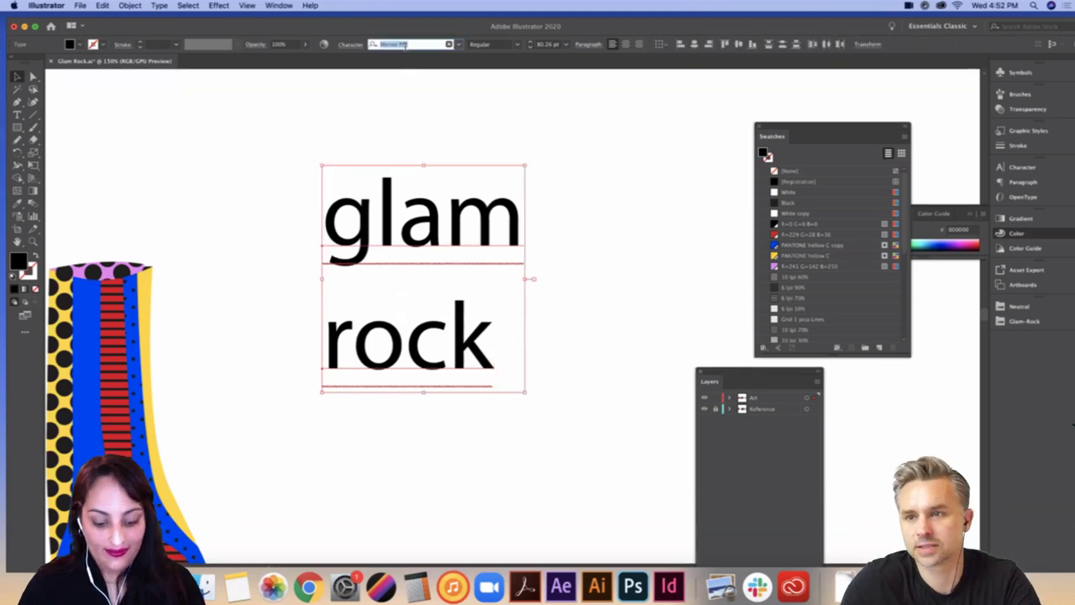
{"action": "type", "text": "kabe"}
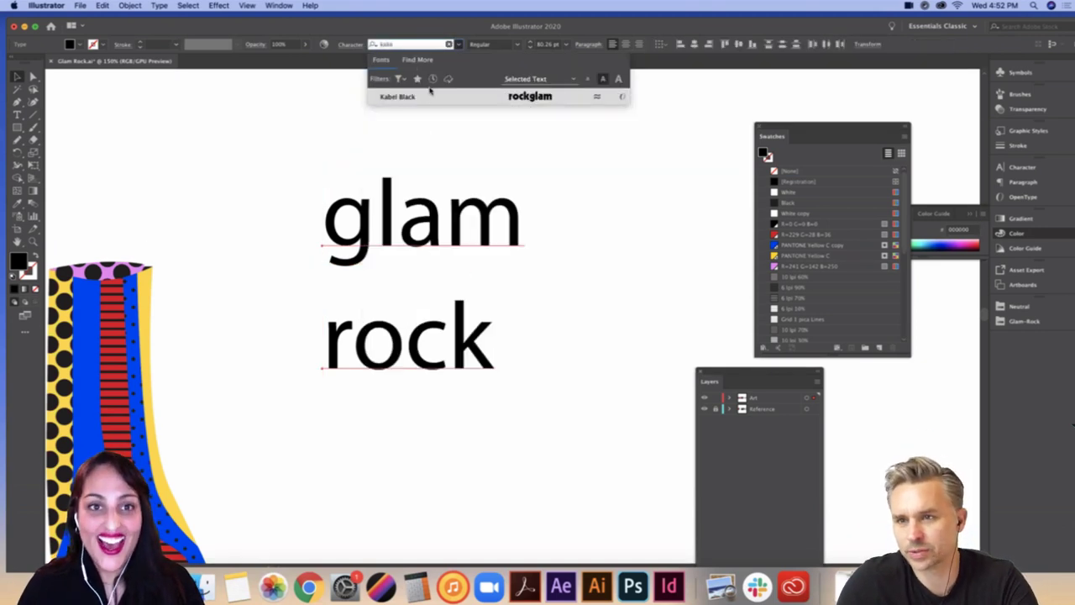
{"action": "left_click", "coordinate": [420, 97]}
{"action": "left_click", "coordinate": [491, 178]}
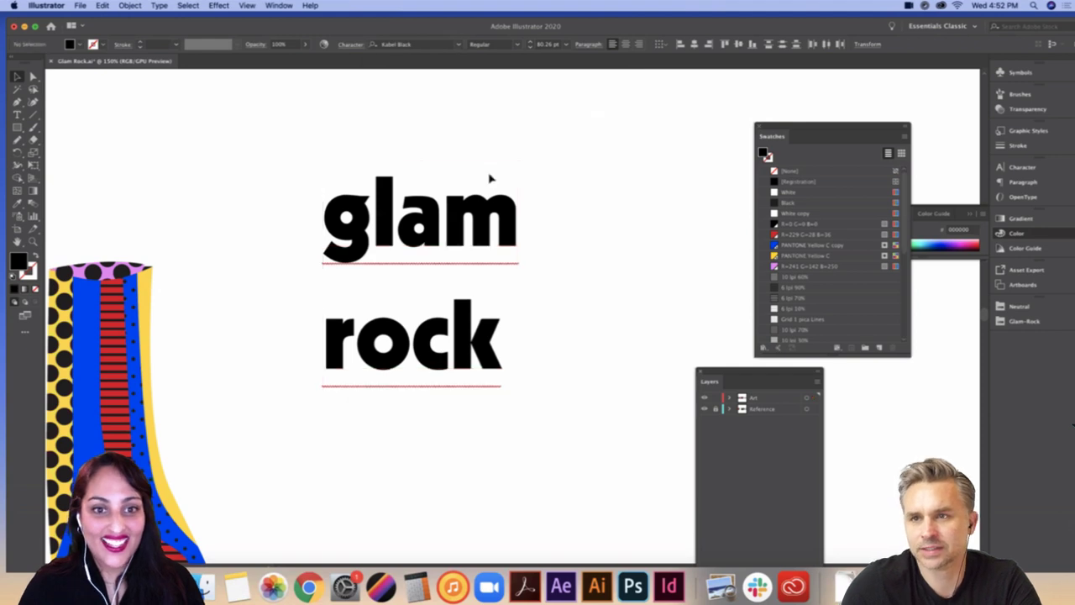
Step: Move "rock" closer beneath "glam" and offset it to the right so its r starts below the l
{"action": "left_click_drag", "start_coordinate": [445, 348], "coordinate": [482, 324]}
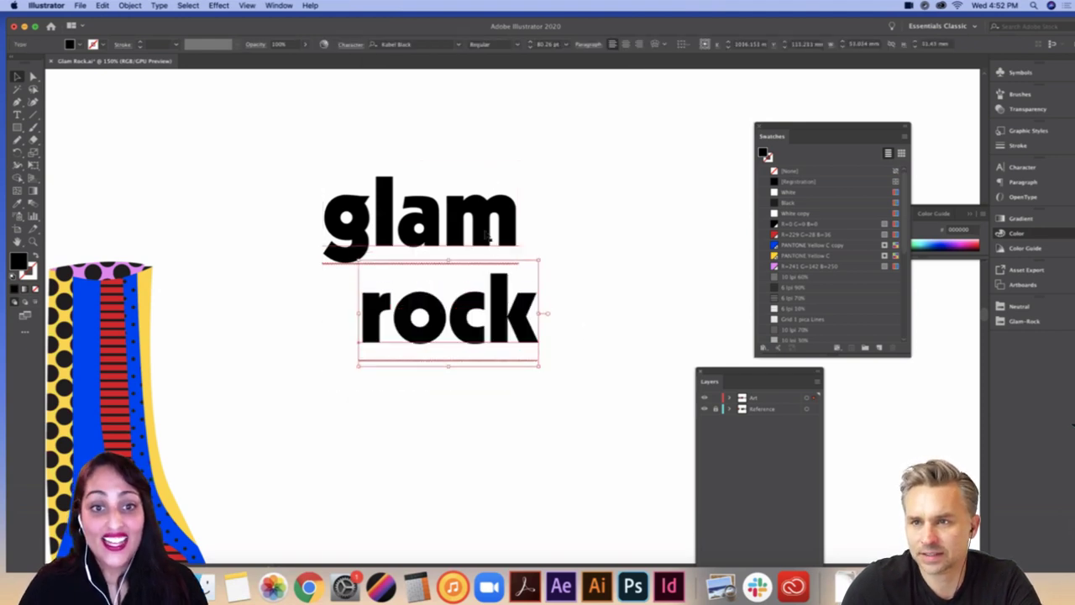
{"action": "mouse_move", "coordinate": [488, 238]}
{"action": "left_mouse_down"}
{"action": "mouse_move", "coordinate": [508, 223]}
{"action": "mouse_move", "coordinate": [491, 234]}
{"action": "left_mouse_up"}
{"action": "mouse_move", "coordinate": [498, 342]}
{"action": "left_mouse_down"}
{"action": "mouse_move", "coordinate": [510, 321]}
{"action": "mouse_move", "coordinate": [514, 333]}
{"action": "left_mouse_up"}
{"action": "key", "text": "super+equal"}
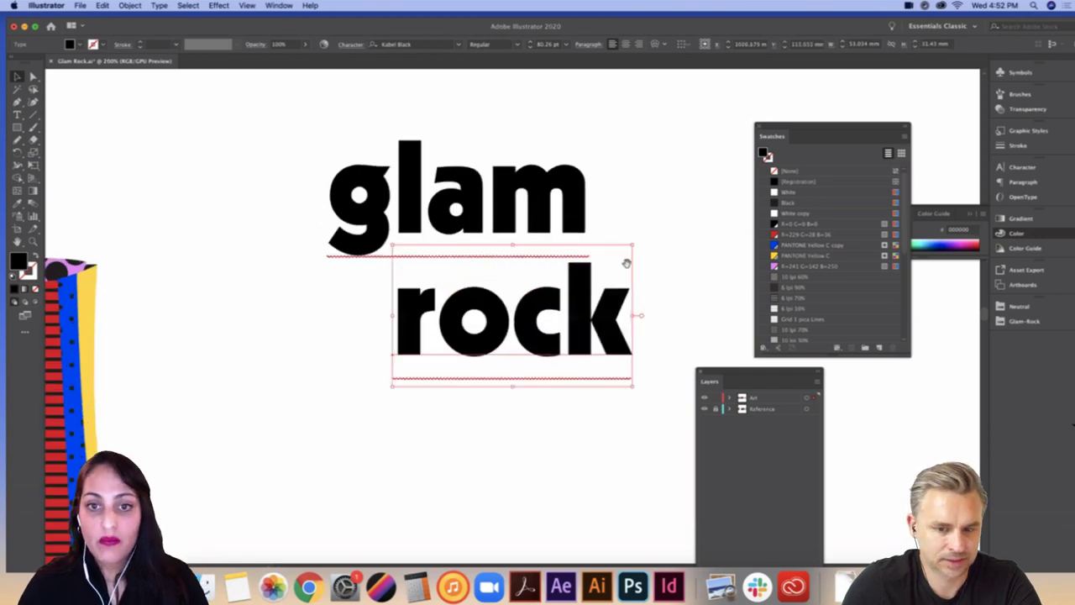
{"action": "left_click_drag", "start_coordinate": [627, 261], "coordinate": [627, 295]}
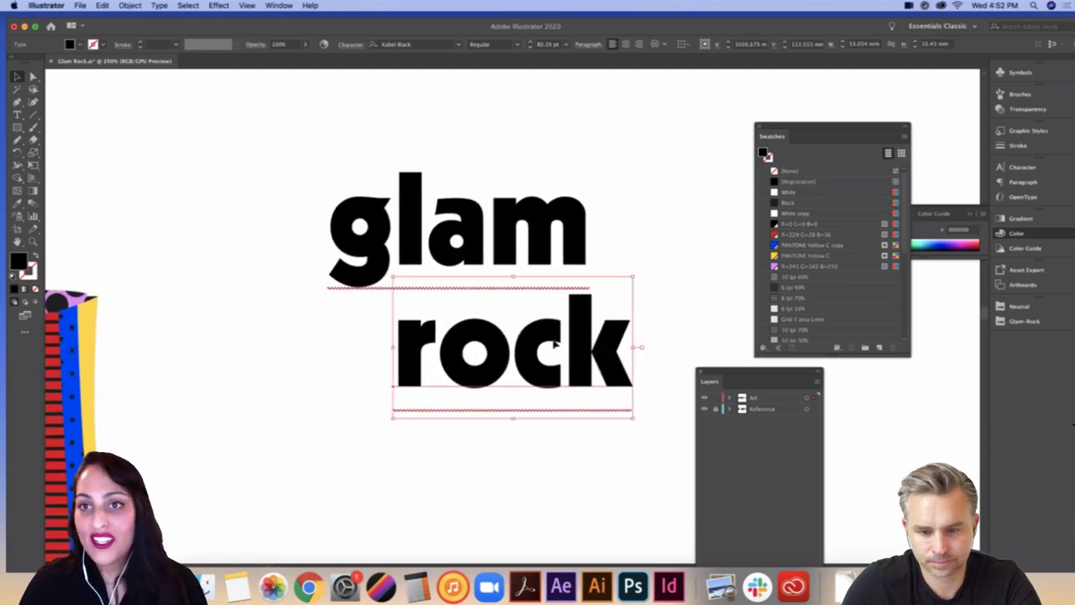
{"action": "key", "text": "Up"}
{"action": "key", "text": "Left"}
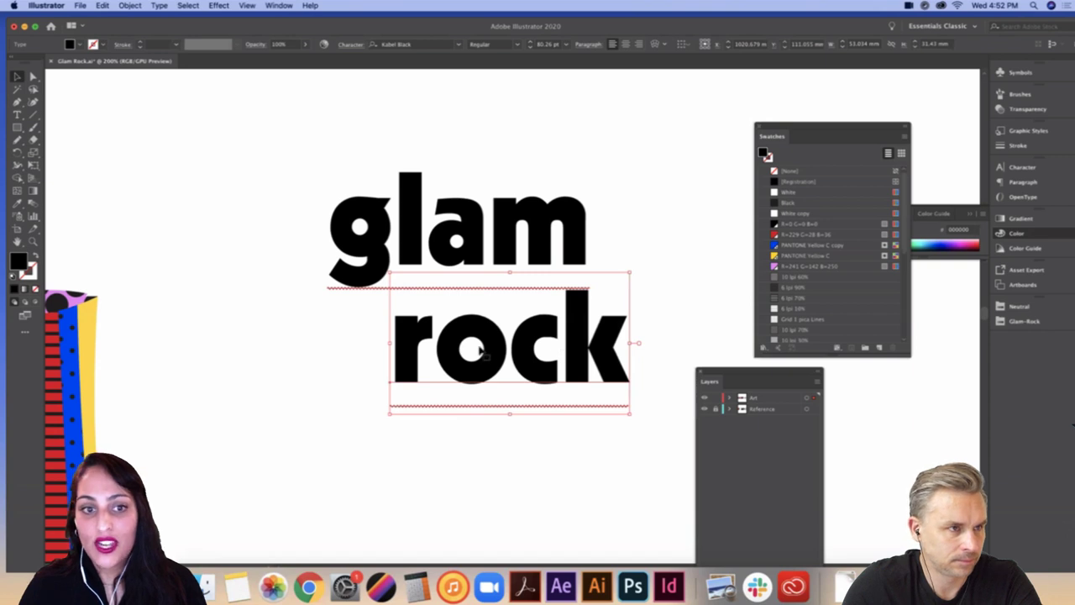
Step: Raise "rock" until the k's stem overlaps the last leg of the m in "glam", and fine-tune its horizontal position
{"action": "left_click_drag", "start_coordinate": [481, 343], "coordinate": [507, 335]}
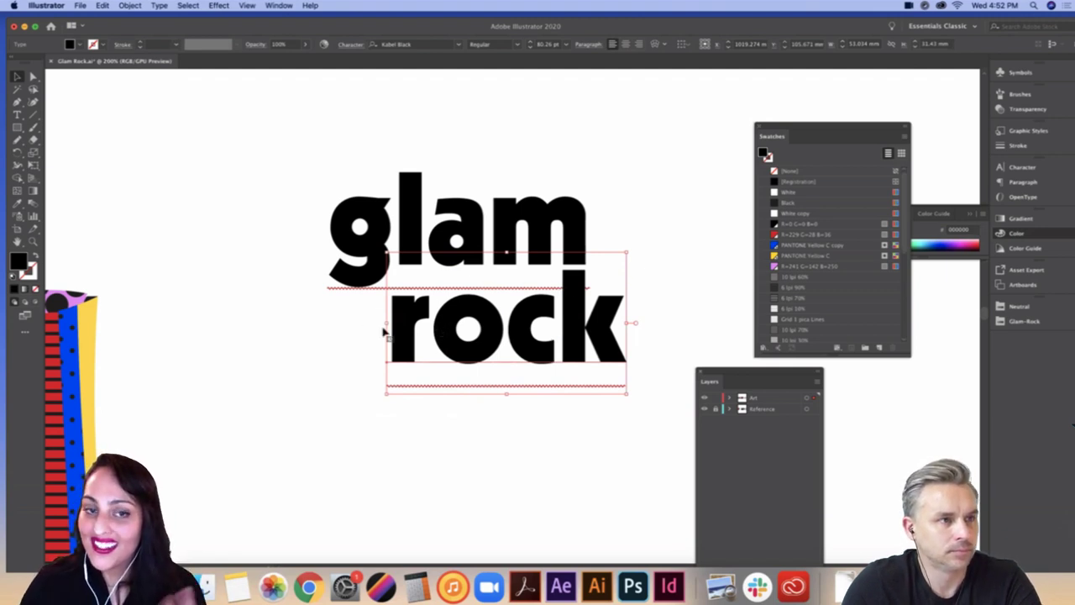
{"action": "key", "text": "Up"}
{"action": "key", "text": "Up"}
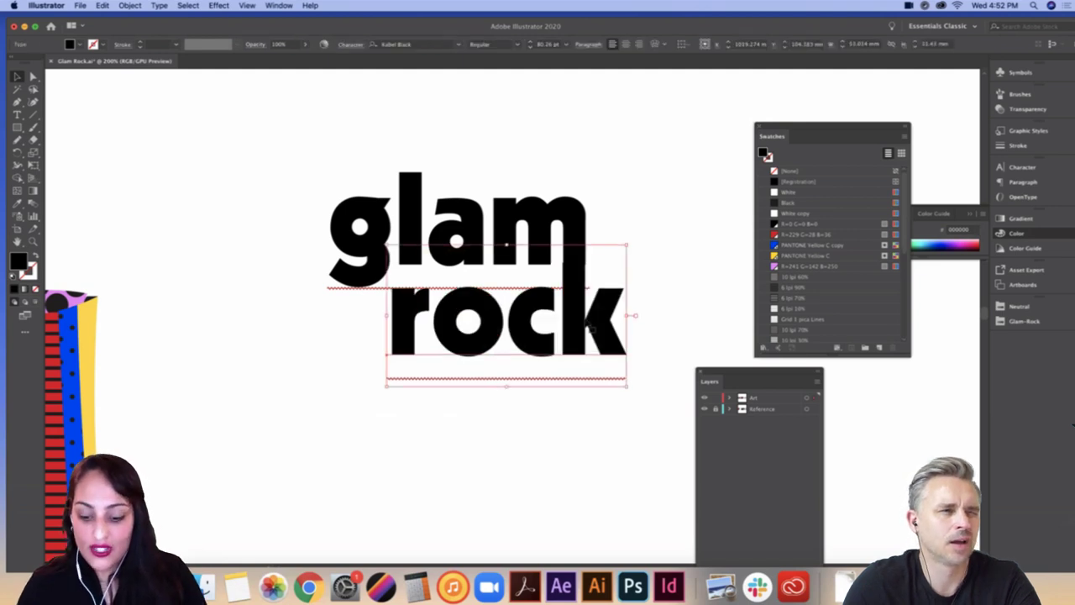
{"action": "scroll", "coordinate": [591, 329], "scroll_direction": "up", "scroll_amount": 5}
{"action": "left_click_drag", "start_coordinate": [603, 319], "coordinate": [595, 313]}
{"action": "scroll", "coordinate": [660, 164], "scroll_direction": "down", "scroll_amount": 3}
{"action": "key", "text": "super+minus"}
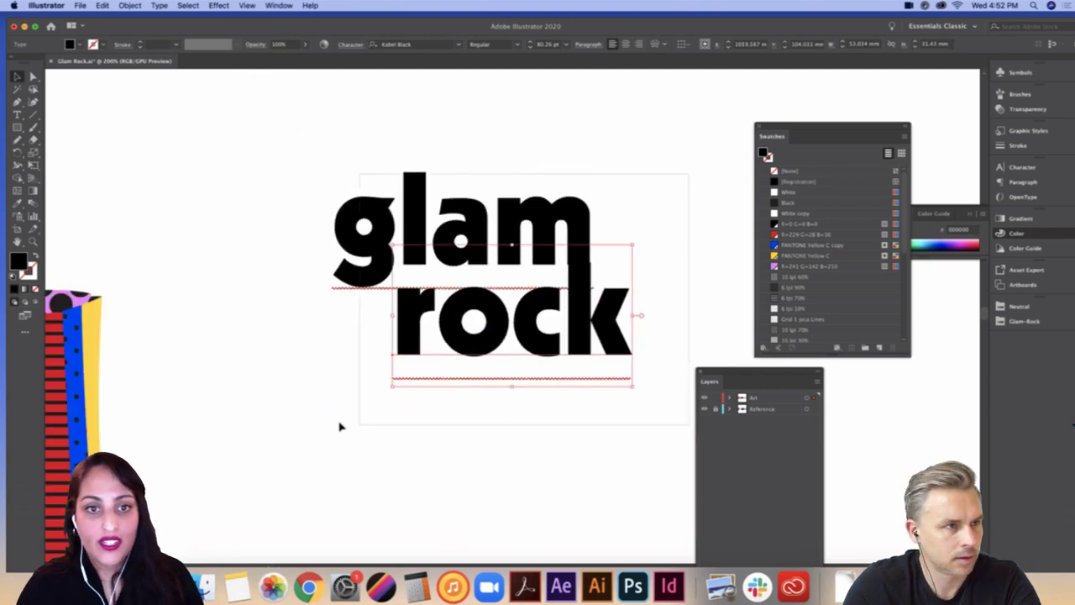
Step: Place a spare live-text copy of the "glam rock" lettering up and to the left of the original
{"action": "left_click_drag", "start_coordinate": [580, 358], "coordinate": [295, 211]}
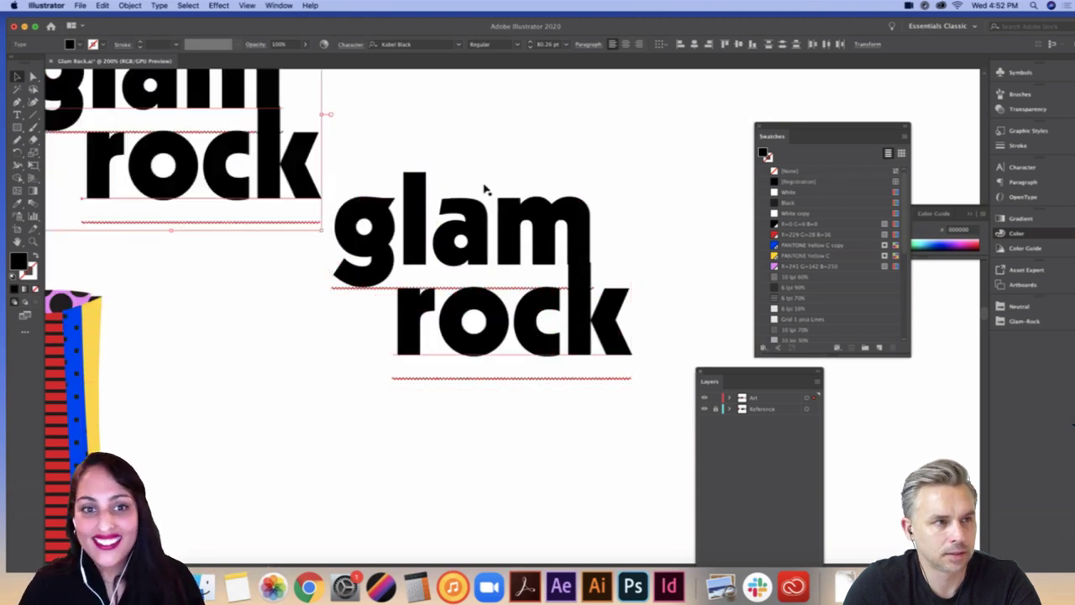
{"action": "left_click", "coordinate": [521, 259]}
{"action": "left_click_drag", "start_coordinate": [521, 259], "coordinate": [542, 302]}
{"action": "scroll", "coordinate": [613, 226], "scroll_direction": "right", "scroll_amount": 3}
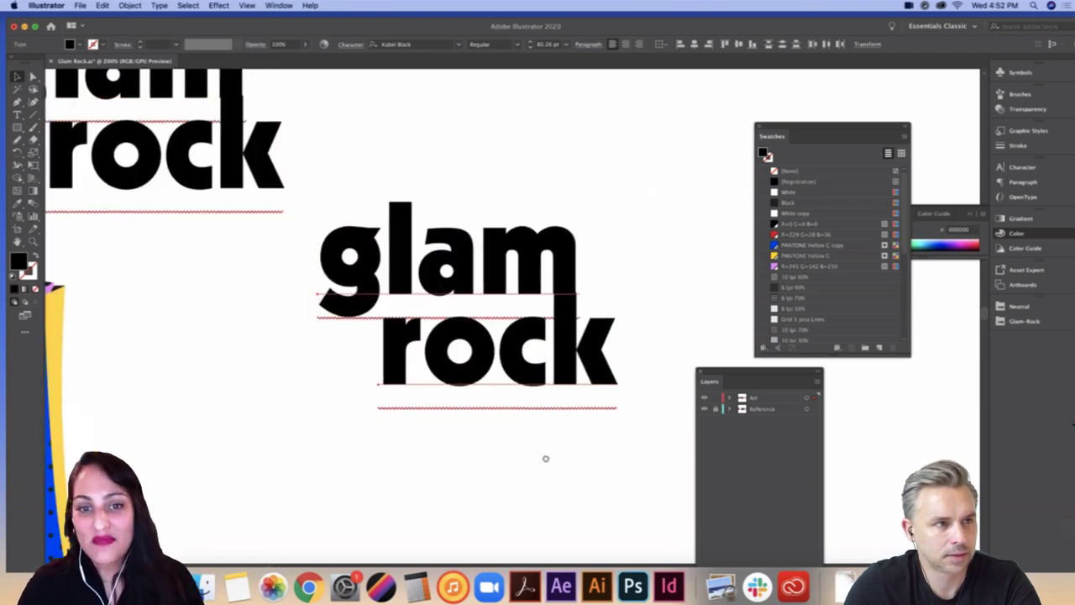
{"action": "left_click", "coordinate": [612, 225]}
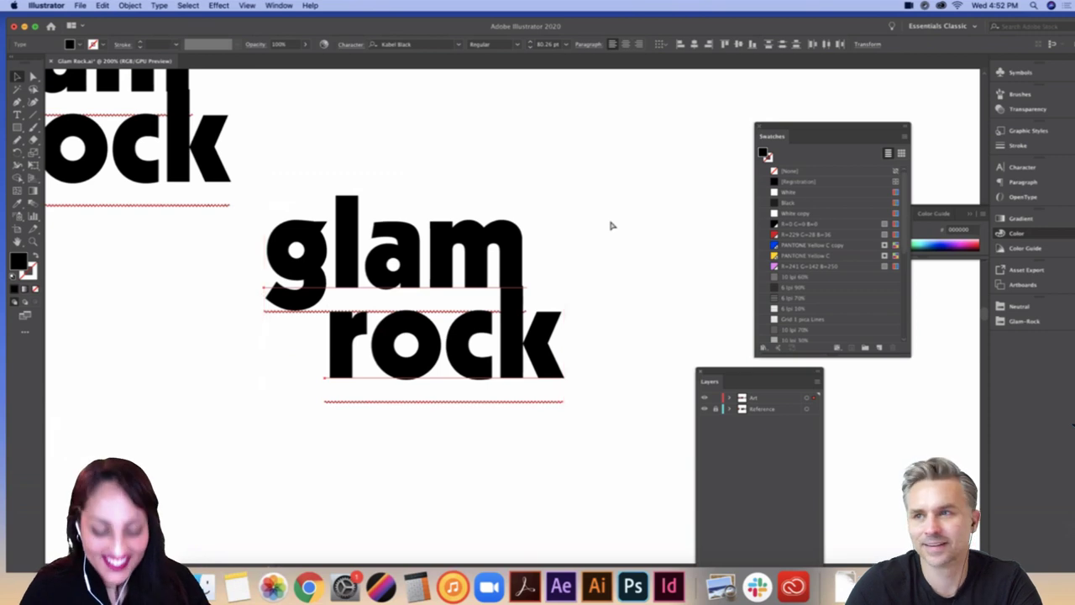
Step: Convert both words of the lower right "glam rock" lettering to outlines, cancelling the unneeded file-open dialog
{"action": "key", "text": "super+o"}
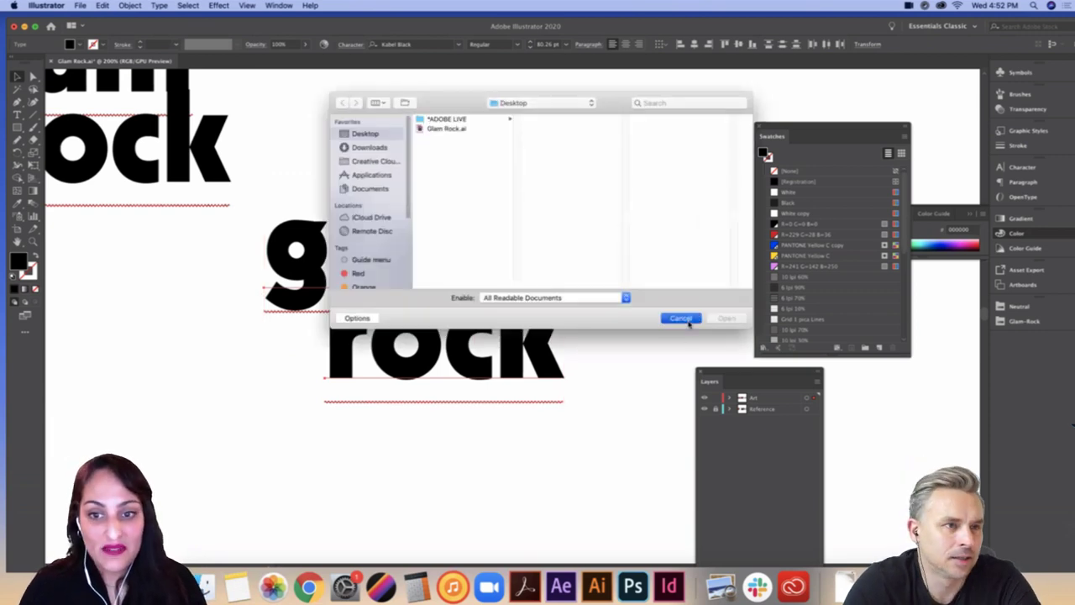
{"action": "left_click", "coordinate": [680, 319]}
{"action": "left_click_drag", "start_coordinate": [643, 190], "coordinate": [384, 407]}
{"action": "left_click", "coordinate": [383, 407]}
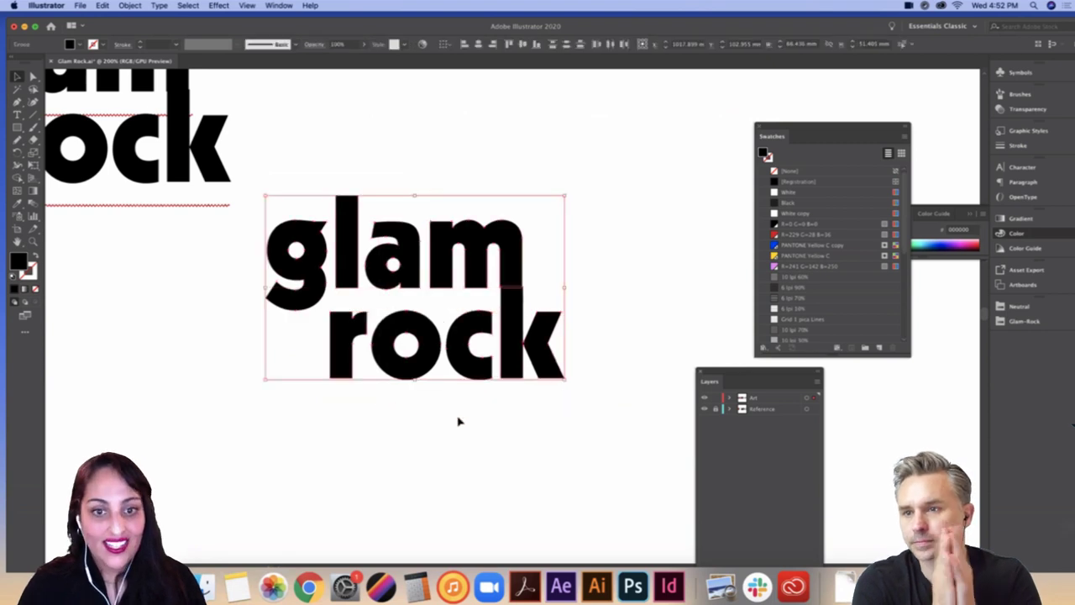
Step: Shift the outlined "rock" slightly left so the k's stem lines up exactly with the m's last leg
{"action": "key", "text": "super+equal"}
{"action": "key", "text": "super+equal"}
{"action": "key", "text": "super+equal"}
{"action": "key", "text": "super+equal"}
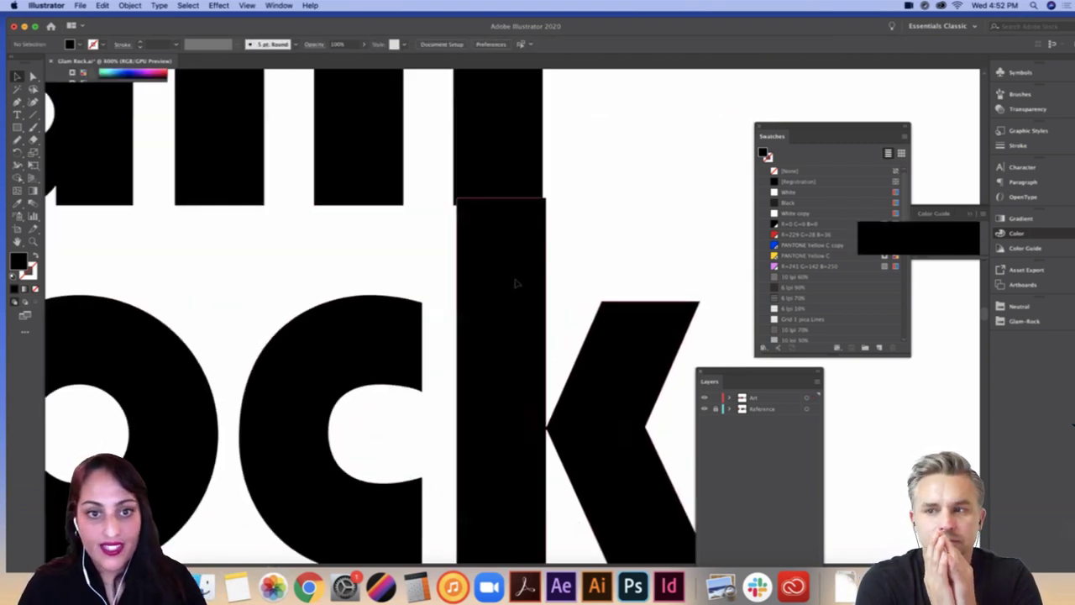
{"action": "left_click", "coordinate": [514, 284]}
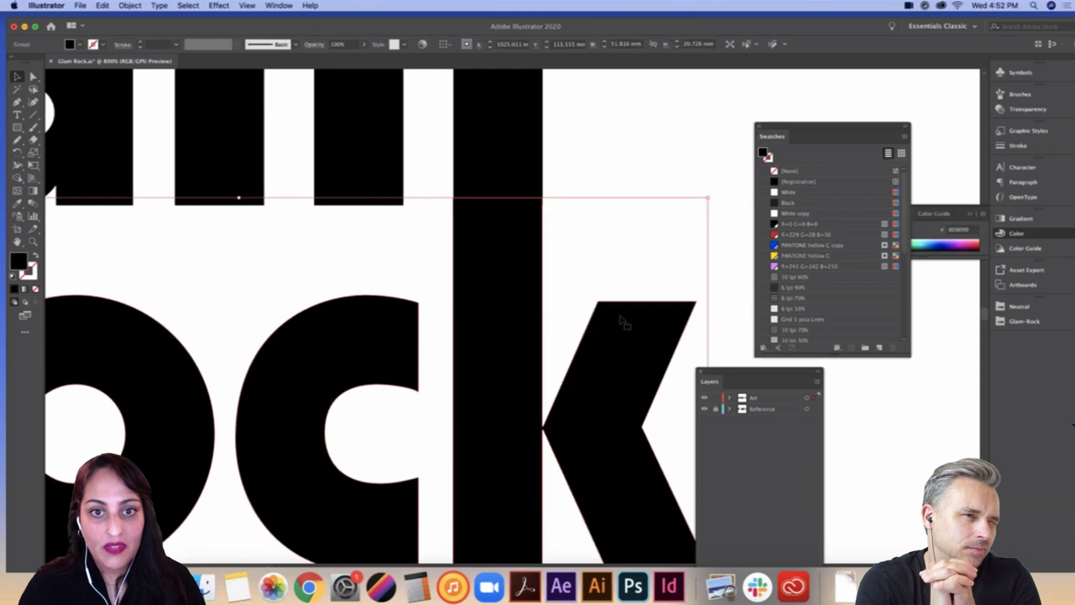
Step: Move the outlined "rock" slightly upward to tighten the gap between it and "glam"
{"action": "key", "text": "super+minus"}
{"action": "key", "text": "super+minus"}
{"action": "key", "text": "super+minus"}
{"action": "left_click", "coordinate": [521, 432]}
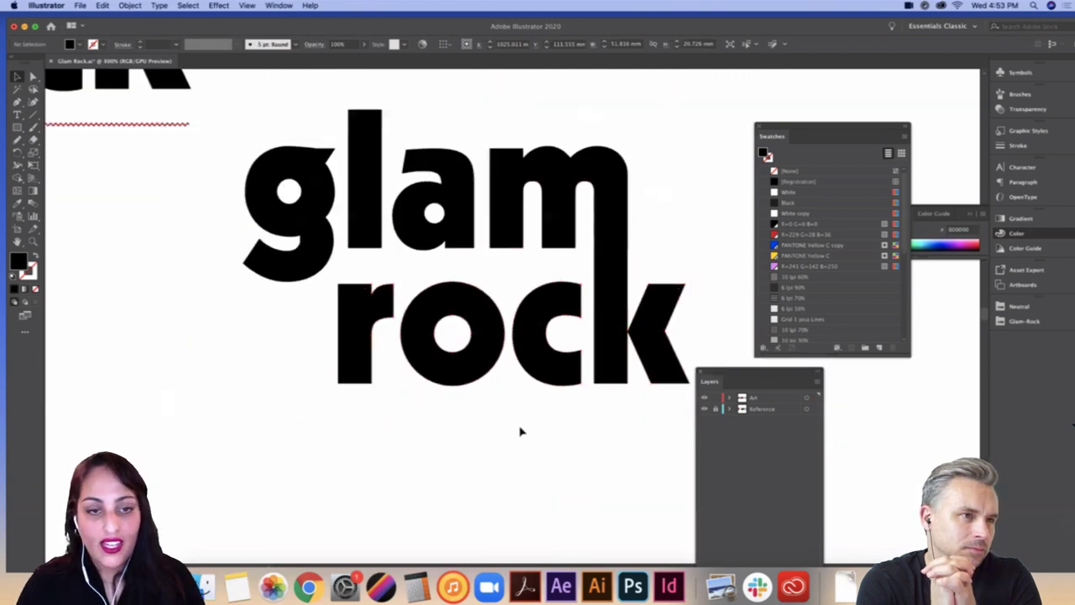
{"action": "left_click_drag", "start_coordinate": [535, 369], "coordinate": [535, 357]}
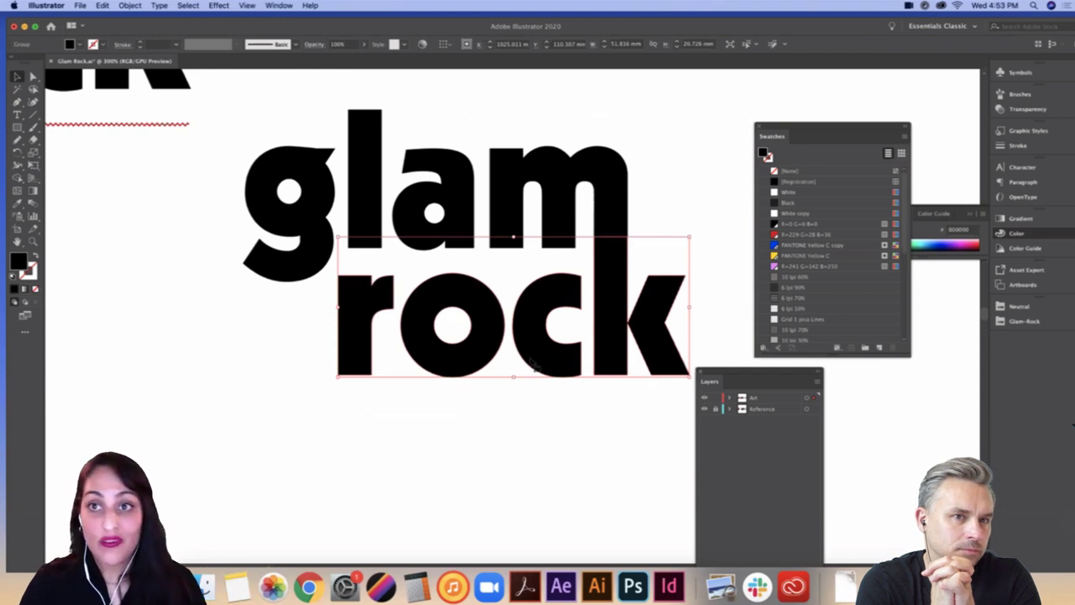
{"action": "left_click_drag", "start_coordinate": [544, 366], "coordinate": [546, 360]}
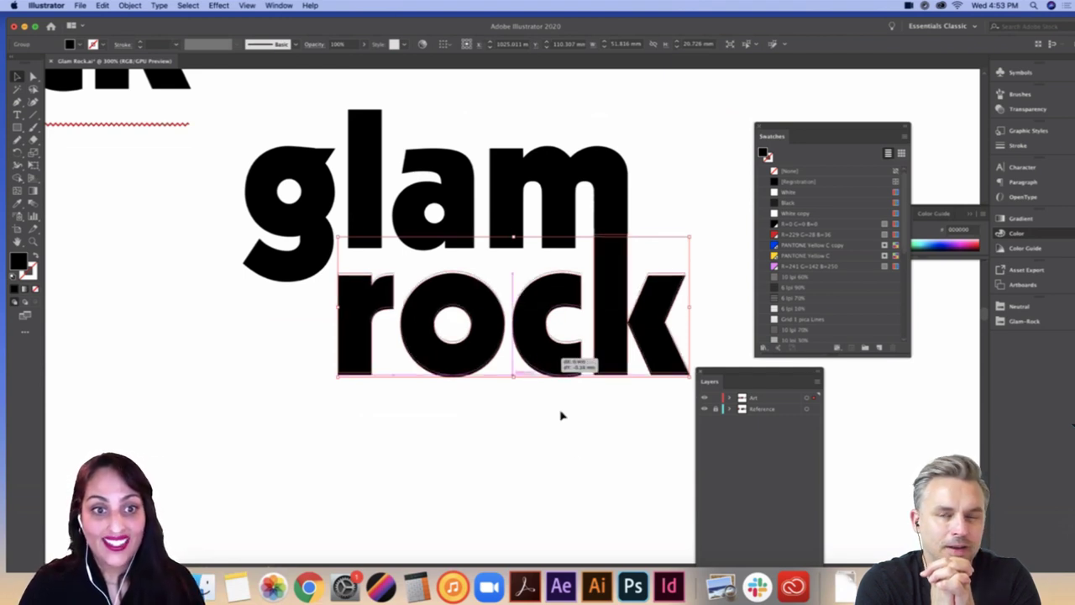
{"action": "left_click", "coordinate": [565, 453]}
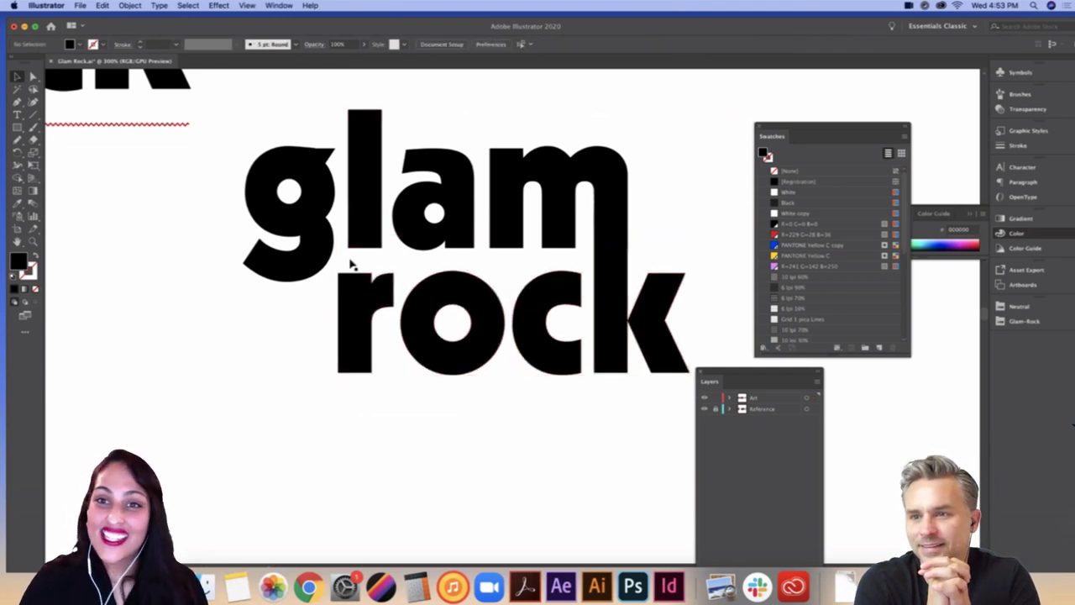
{"action": "left_click", "coordinate": [566, 294]}
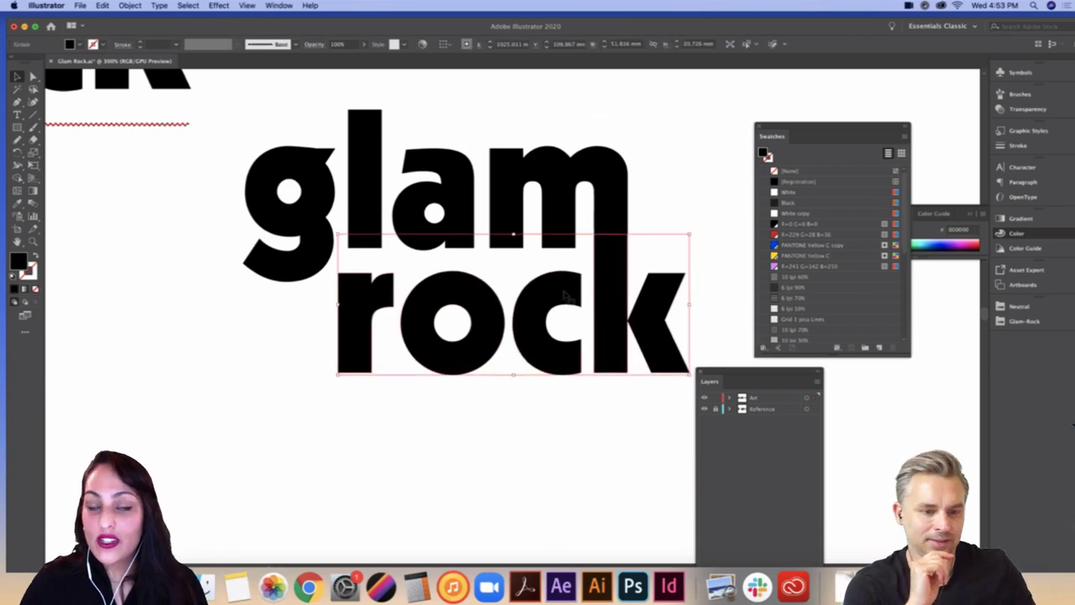
{"action": "double_click", "coordinate": [564, 294]}
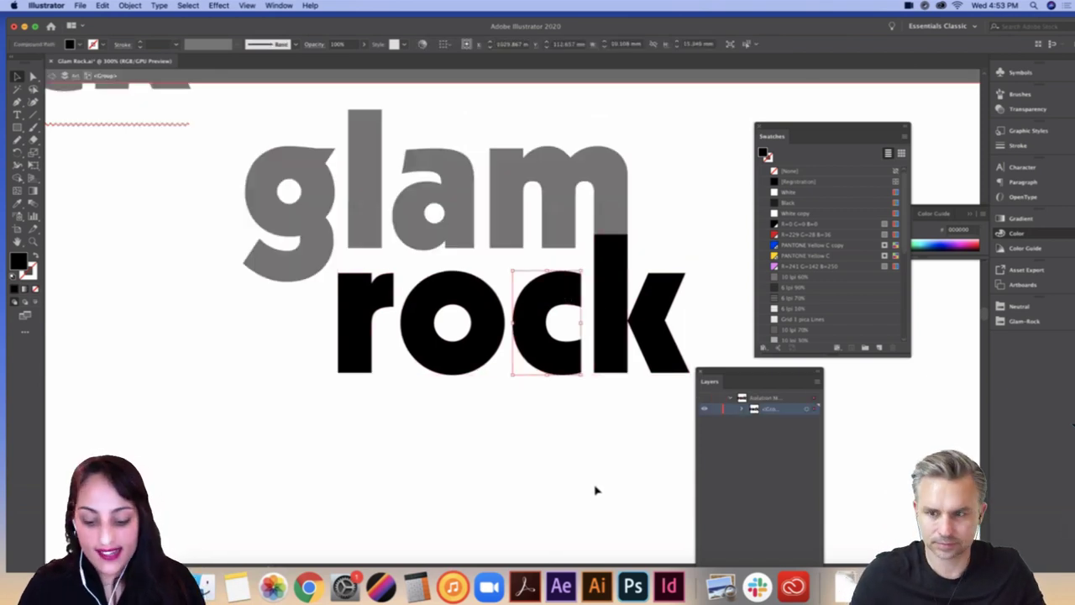
{"action": "key", "text": "/"}
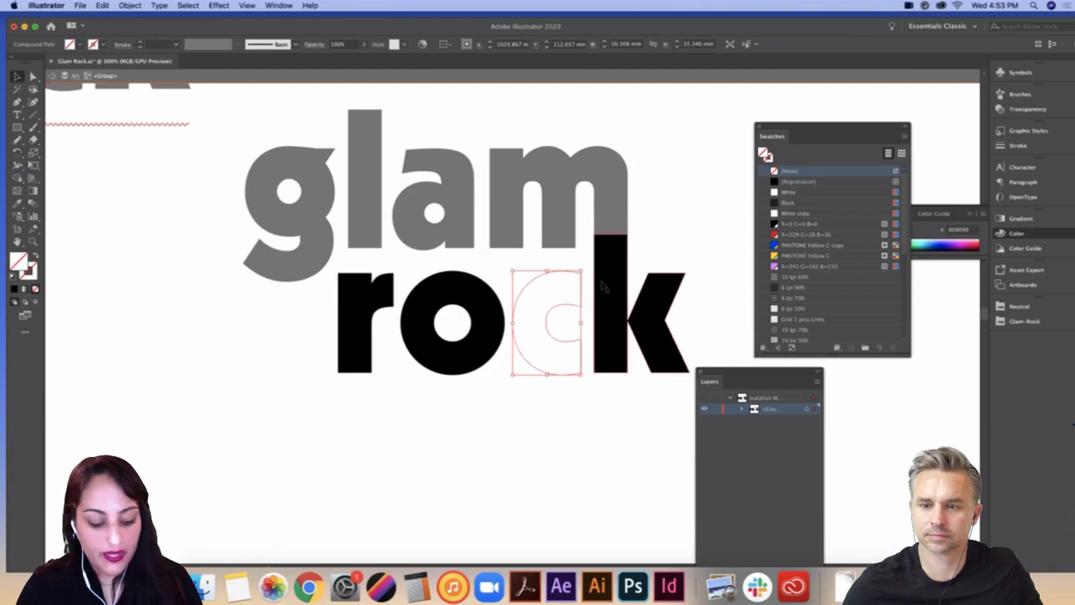
{"action": "key", "text": "super+z"}
{"action": "scroll", "coordinate": [168, 202], "scroll_direction": "right", "scroll_amount": 1}
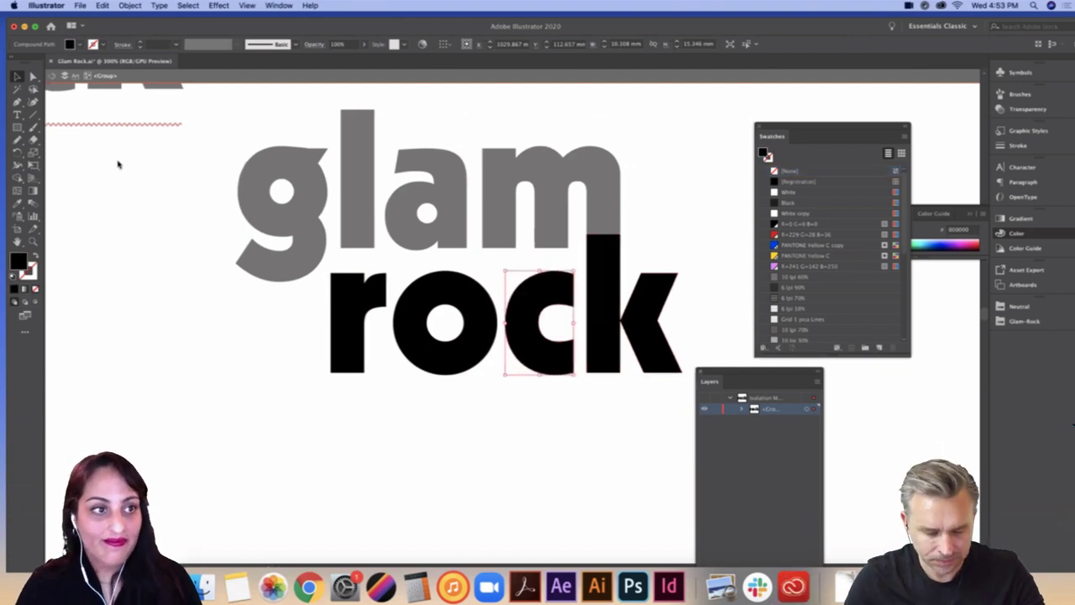
Step: Draw a vertical Pen tool cutting line through the open ends of the c in "rock", extending above and below the letter
{"action": "left_click", "coordinate": [18, 102]}
{"action": "left_click", "coordinate": [565, 256]}
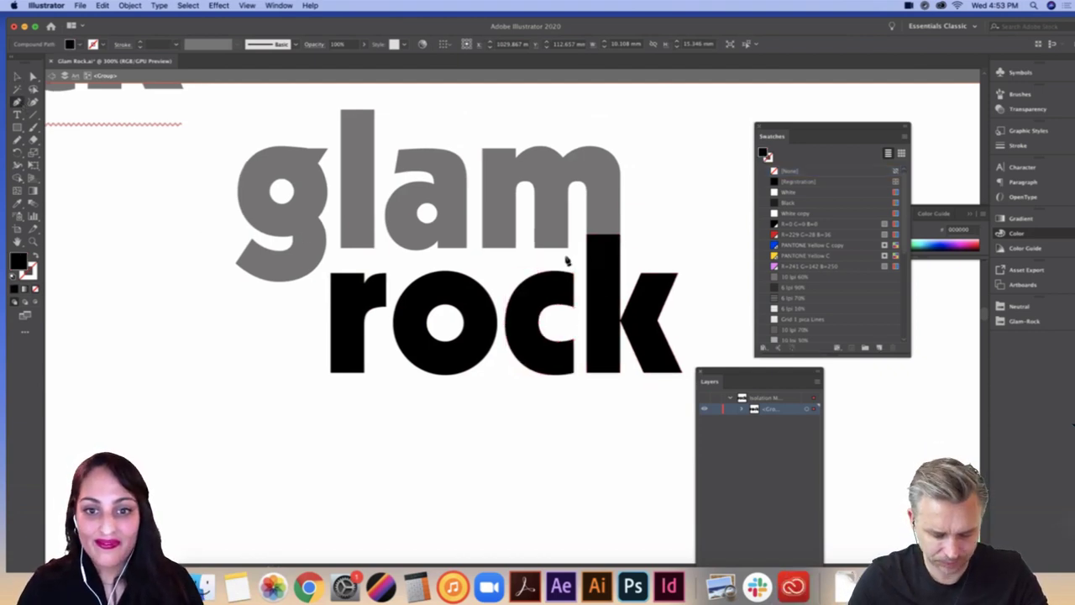
{"action": "left_click", "coordinate": [565, 395]}
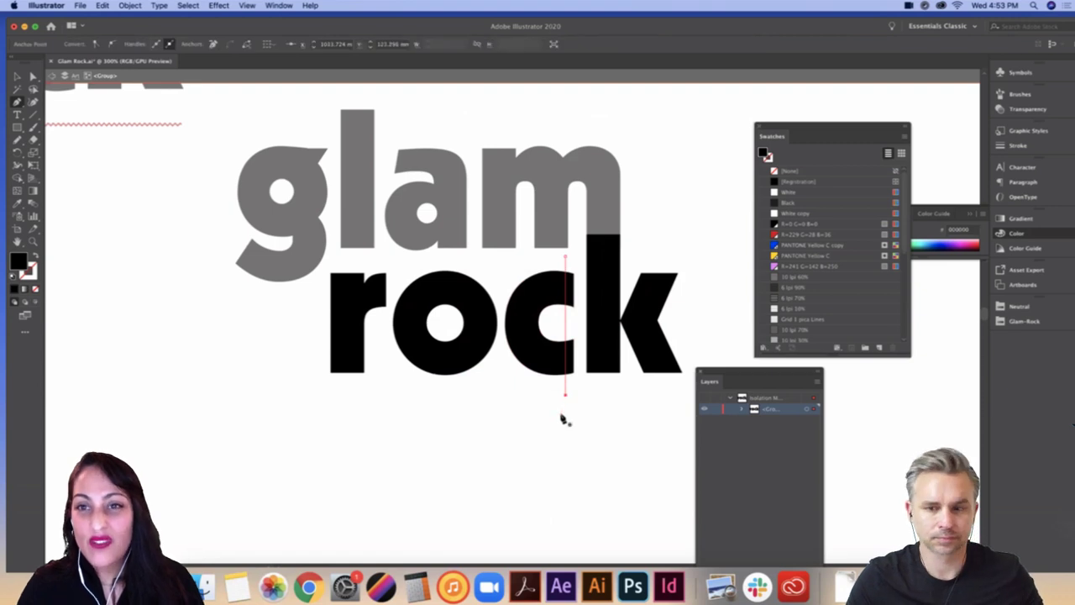
{"action": "key", "text": "Escape"}
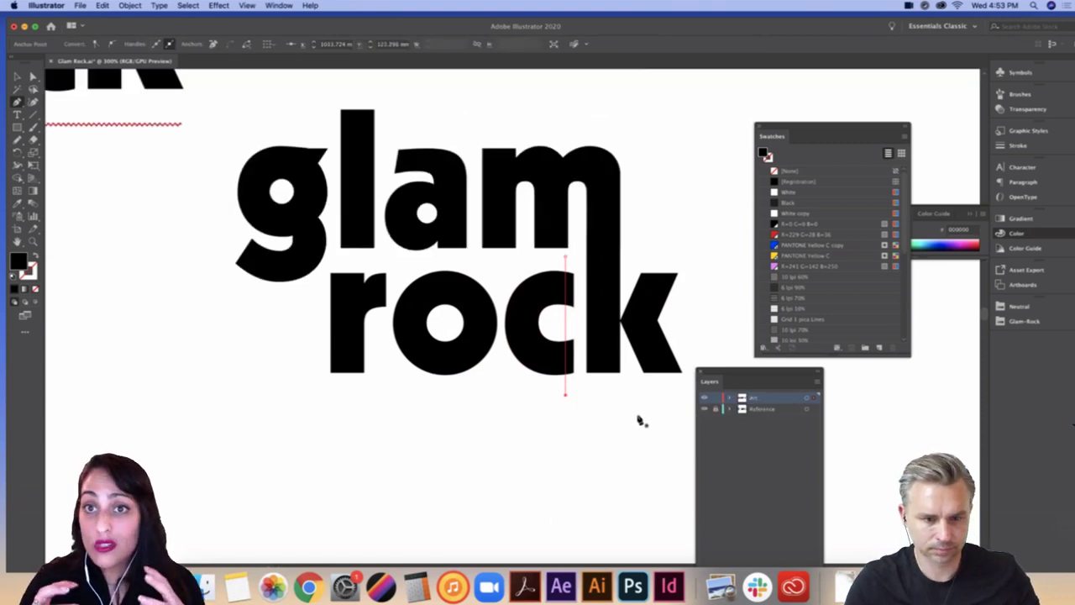
Step: Trim the tips of the c along the cutting line with Shape Builder and delete the leftover line pieces
{"action": "key", "text": "a"}
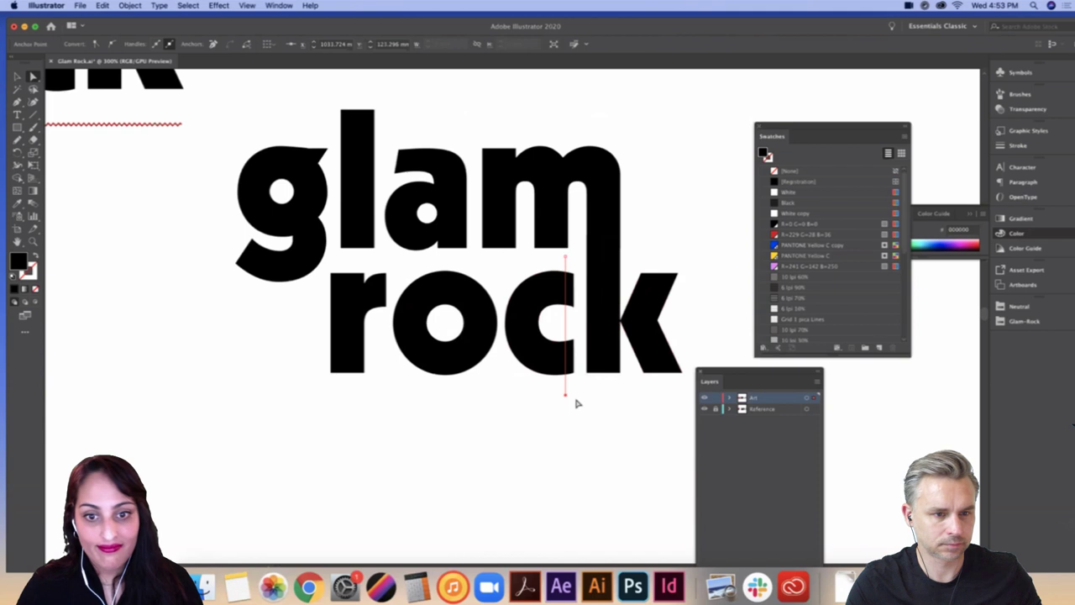
{"action": "left_click_drag", "start_coordinate": [573, 413], "coordinate": [541, 267]}
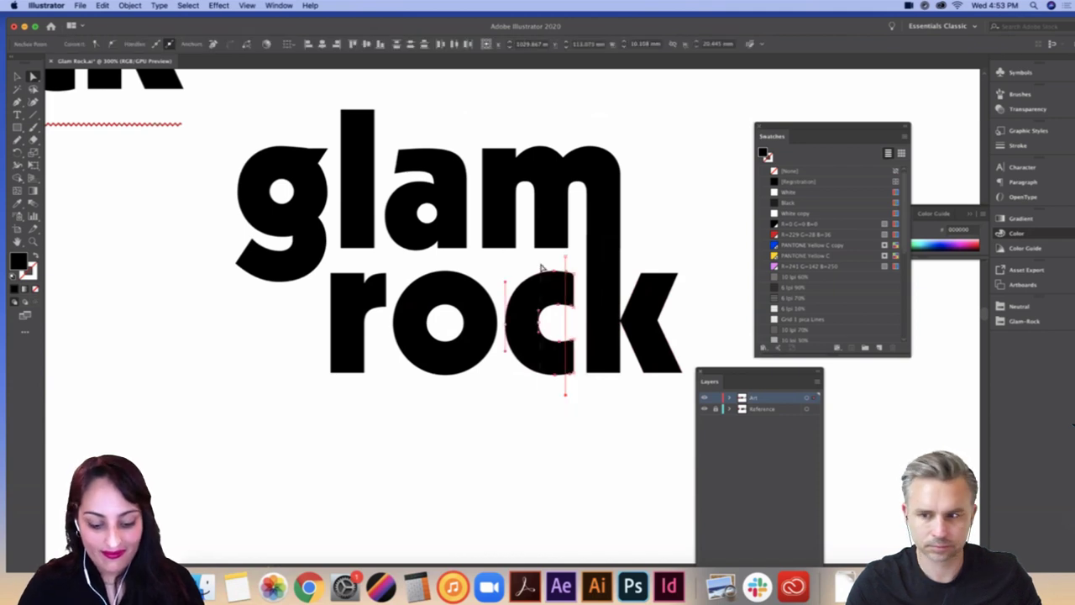
{"action": "key", "text": "shift+m"}
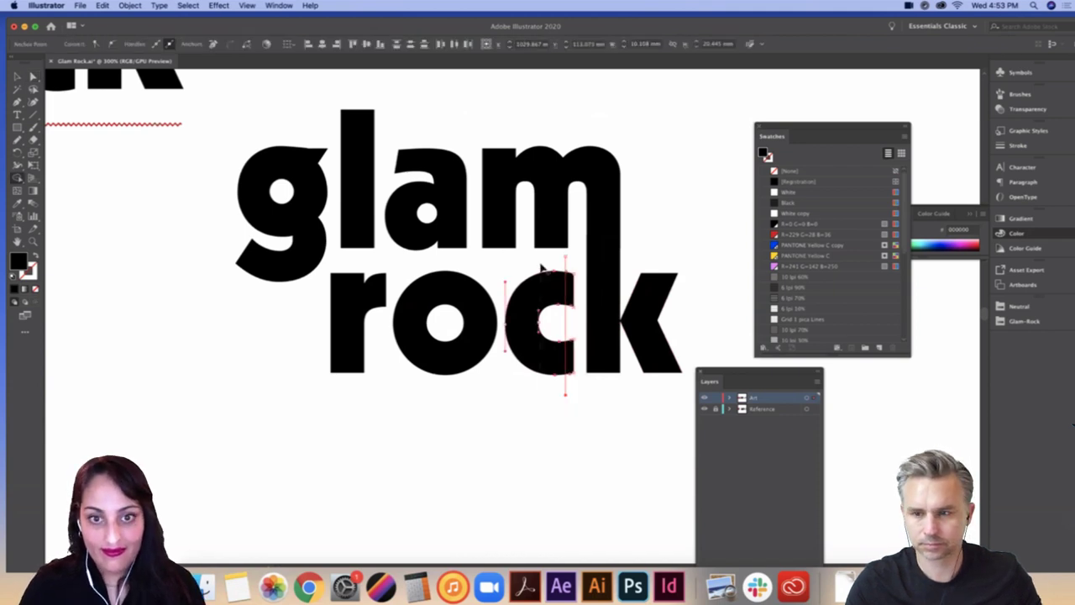
{"action": "left_click", "coordinate": [575, 300]}
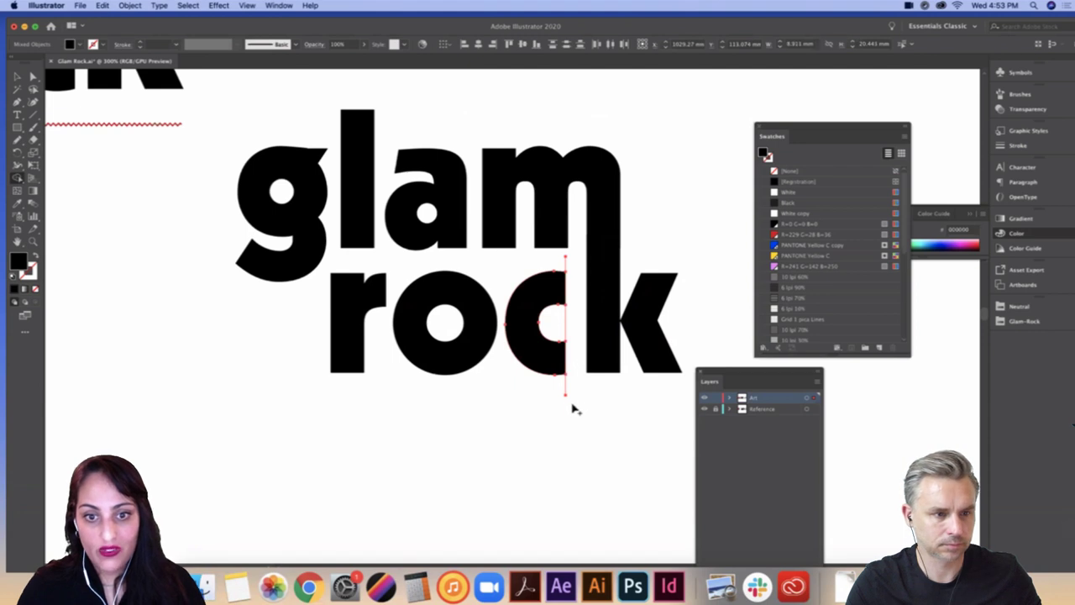
{"action": "left_click", "coordinate": [567, 398], "text": "alt"}
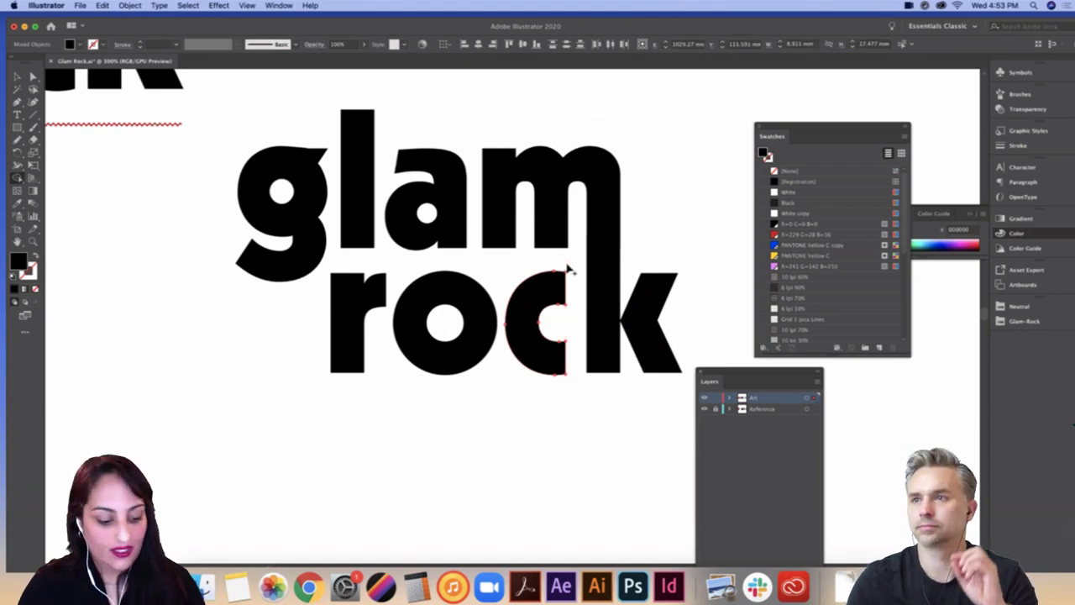
Step: Shift the c, r and o of "rock" slightly right individually to even out the letter spacing
{"action": "key", "text": "a"}
{"action": "left_click", "coordinate": [583, 427]}
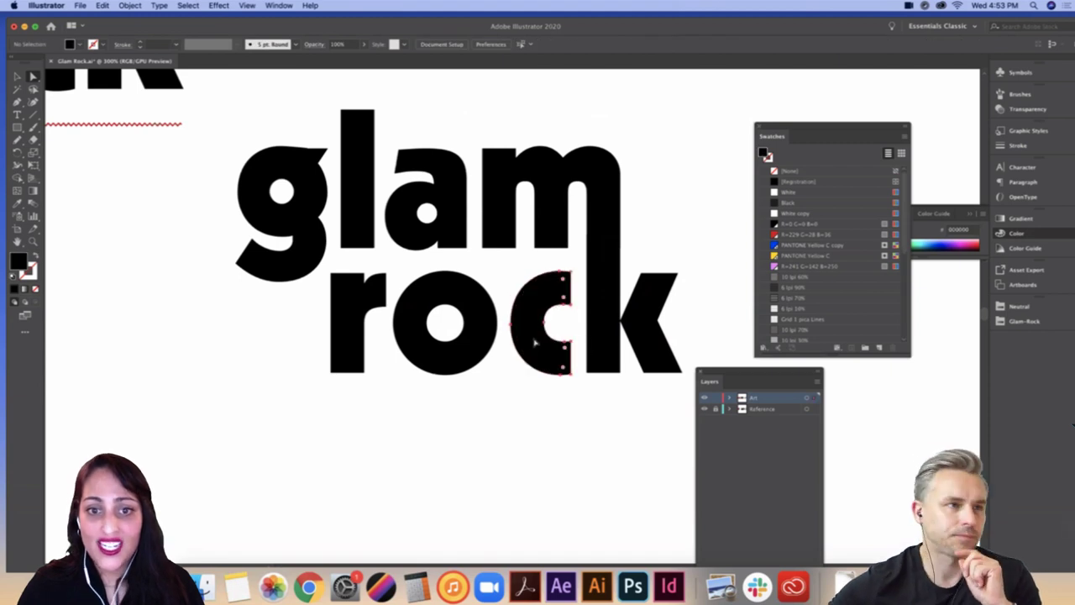
{"action": "left_click_drag", "start_coordinate": [355, 315], "coordinate": [365, 316]}
{"action": "left_click", "coordinate": [439, 423]}
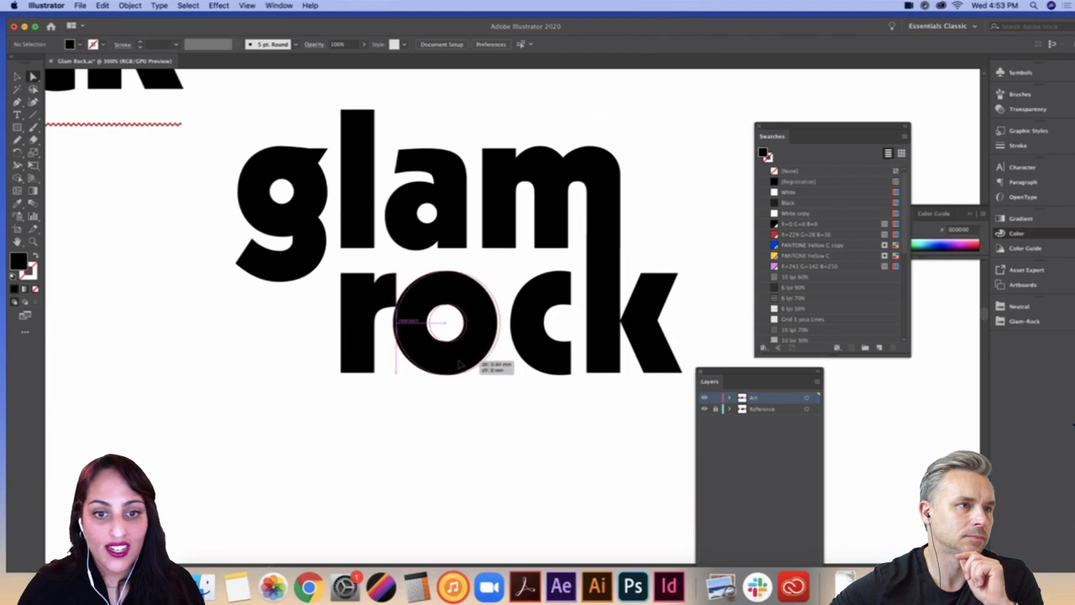
{"action": "left_click", "coordinate": [457, 366]}
{"action": "key", "text": "Right"}
{"action": "key", "text": "Right"}
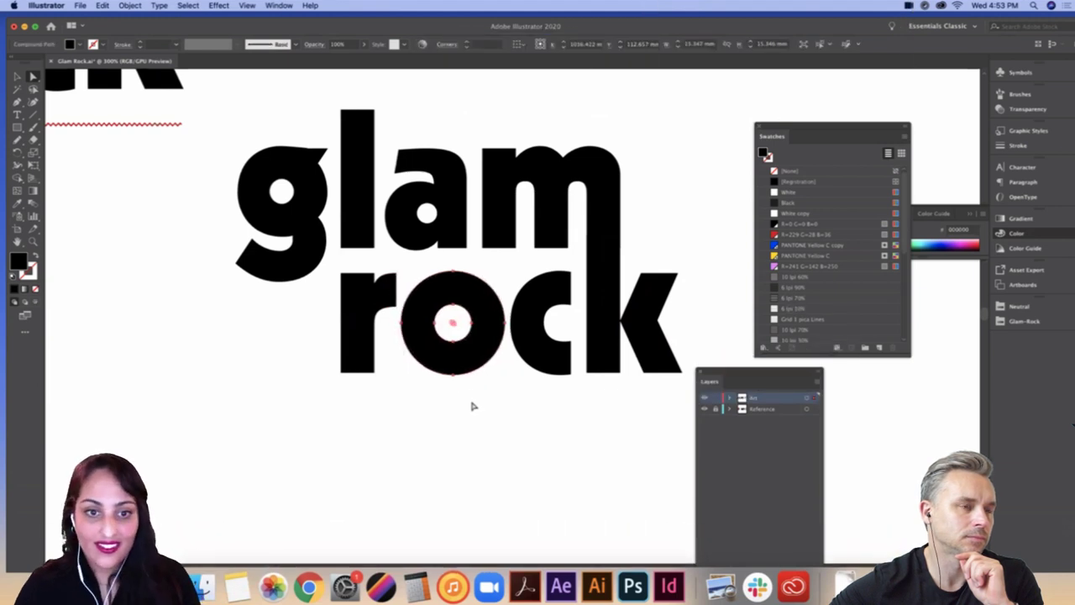
{"action": "key", "text": "Right"}
{"action": "left_click", "coordinate": [522, 414]}
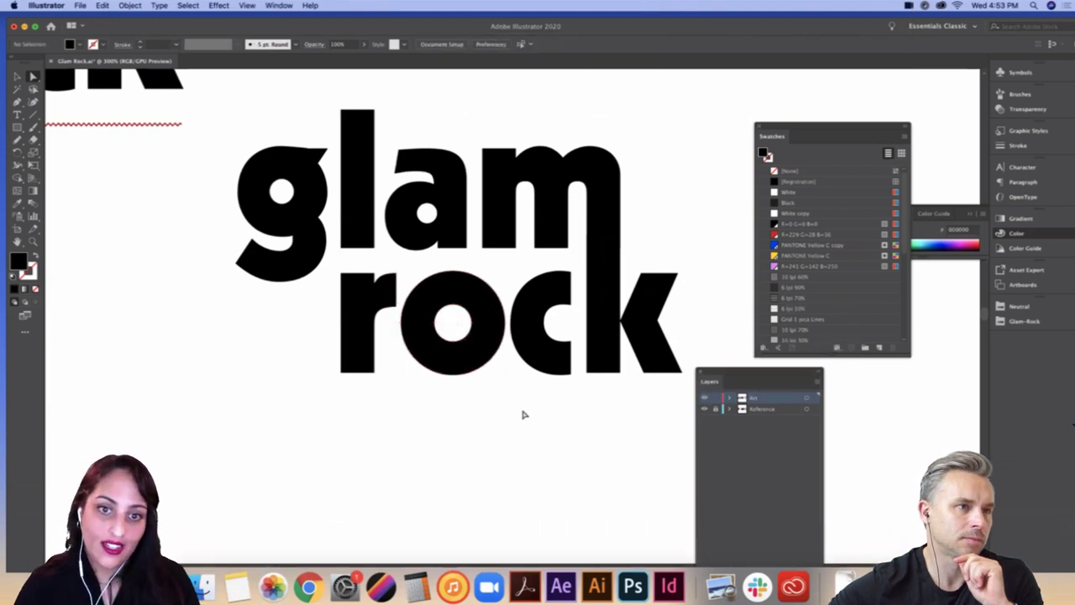
Step: Move the spare live-text "glam rock" copy up and slightly left, clear of the outlined lettering
{"action": "key", "text": "super+minus"}
{"action": "key", "text": "super+minus"}
{"action": "key", "text": "super+minus"}
{"action": "key", "text": "super+minus"}
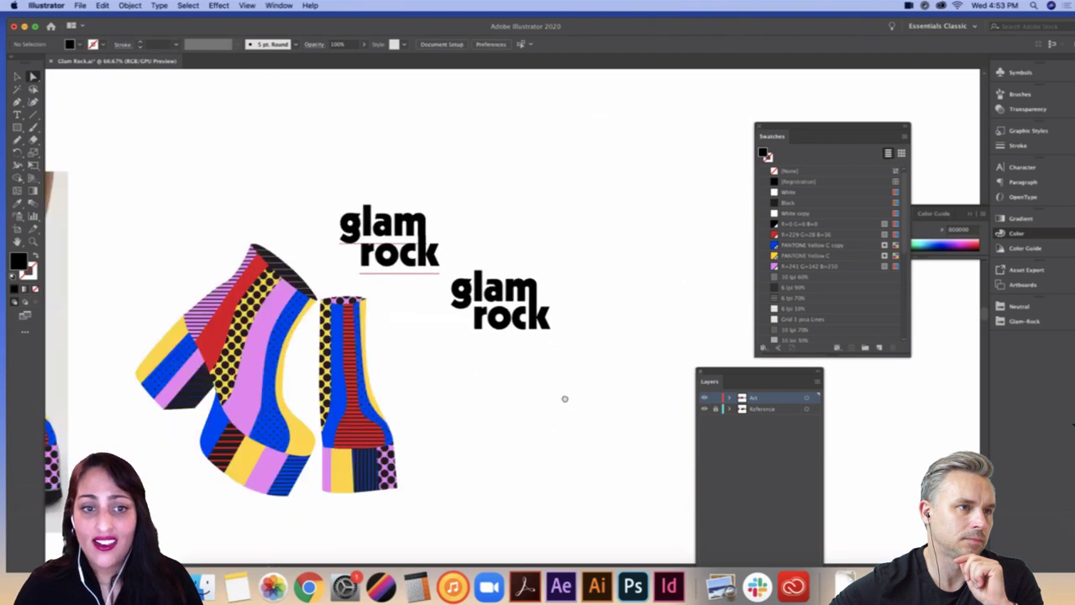
{"action": "scroll", "coordinate": [351, 265], "scroll_direction": "left", "scroll_amount": 2}
{"action": "scroll", "coordinate": [351, 266], "scroll_direction": "down", "scroll_amount": 1}
{"action": "left_click", "coordinate": [19, 76]}
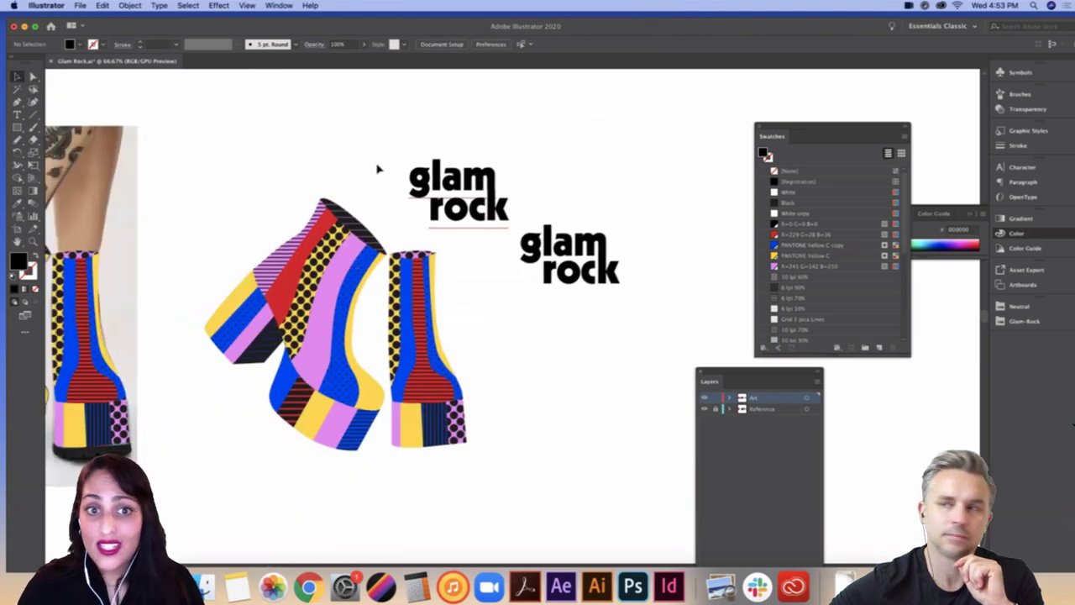
{"action": "left_click_drag", "start_coordinate": [492, 221], "coordinate": [473, 163]}
Step: Scale the outlined "glam rock" lettering proportionally to about twice its size
{"action": "left_click_drag", "start_coordinate": [508, 219], "coordinate": [668, 321]}
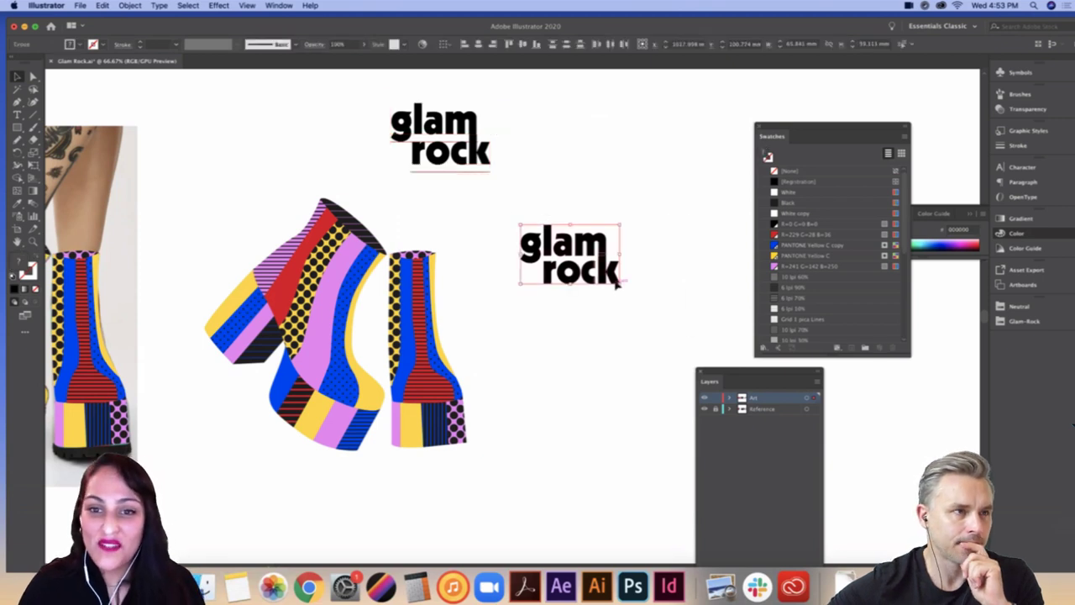
{"action": "left_click_drag", "start_coordinate": [622, 284], "coordinate": [718, 353]}
{"action": "scroll", "coordinate": [560, 308], "scroll_direction": "right", "scroll_amount": 5}
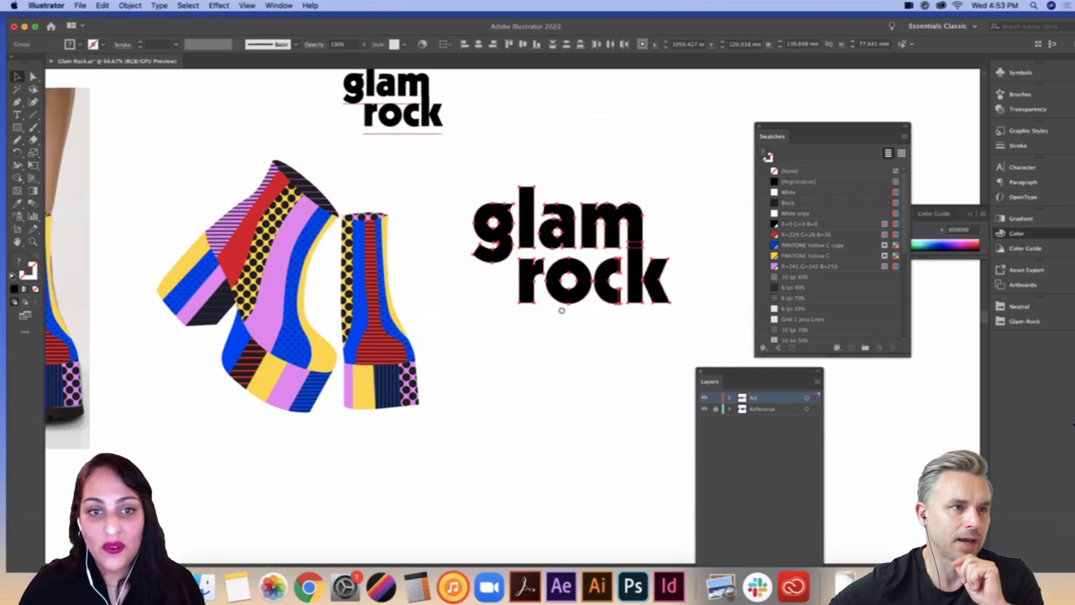
Step: Draw a black portrait rectangle about 190 × 244 mm over the outlined lettering as a poster background
{"action": "key", "text": "super+minus"}
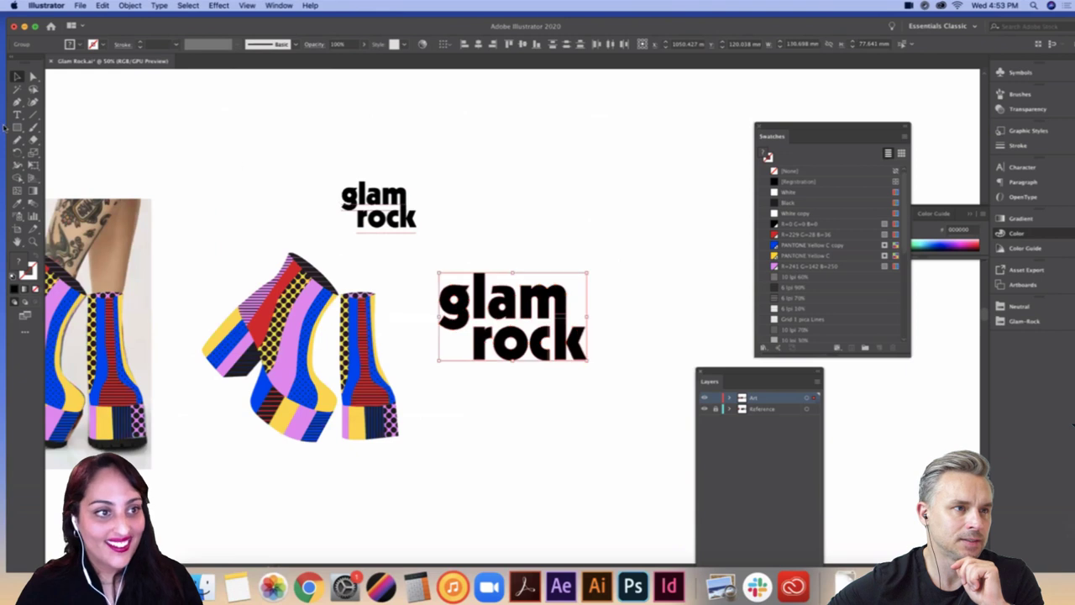
{"action": "key", "text": "m"}
{"action": "left_click_drag", "start_coordinate": [621, 238], "coordinate": [407, 512]}
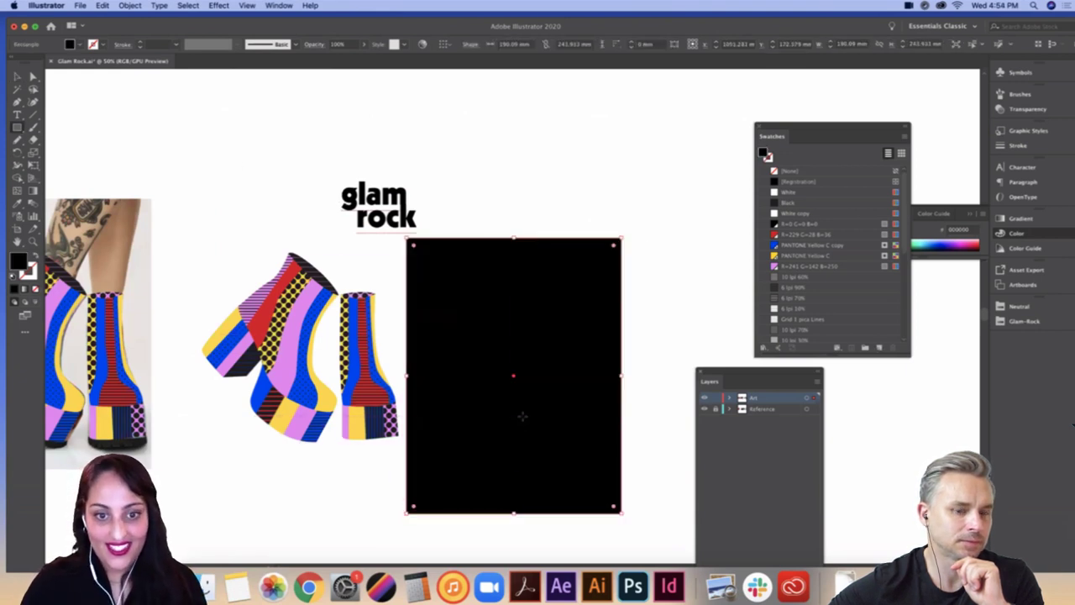
{"action": "key", "text": "a"}
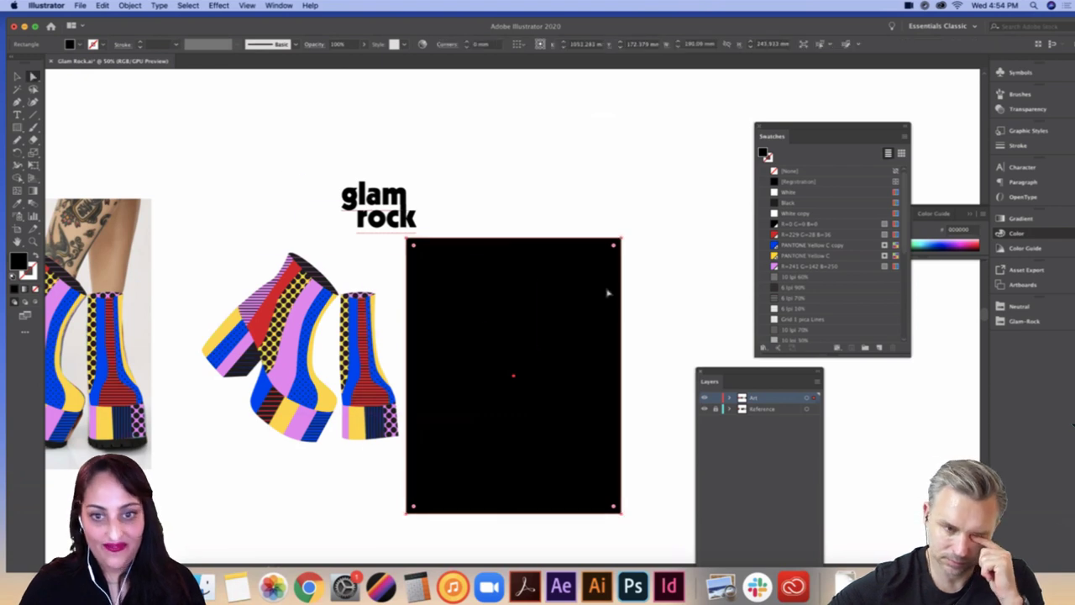
Step: Place the rectangle behind the outlined lettering and fill the lettering with the White swatch
{"action": "key", "text": "v"}
{"action": "left_click_drag", "start_coordinate": [653, 255], "coordinate": [429, 403]}
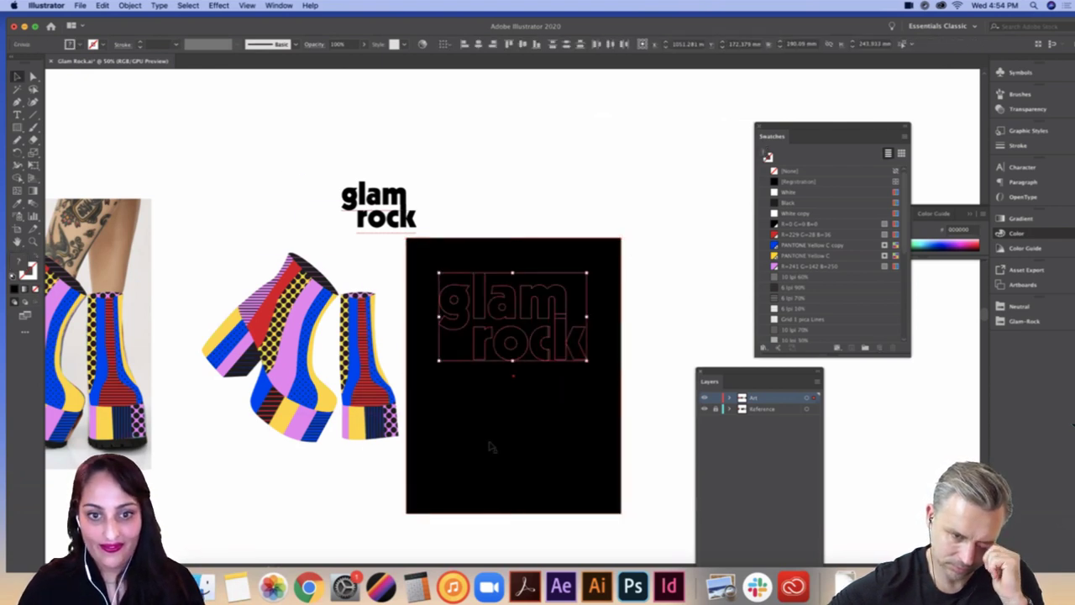
{"action": "left_click", "coordinate": [791, 193]}
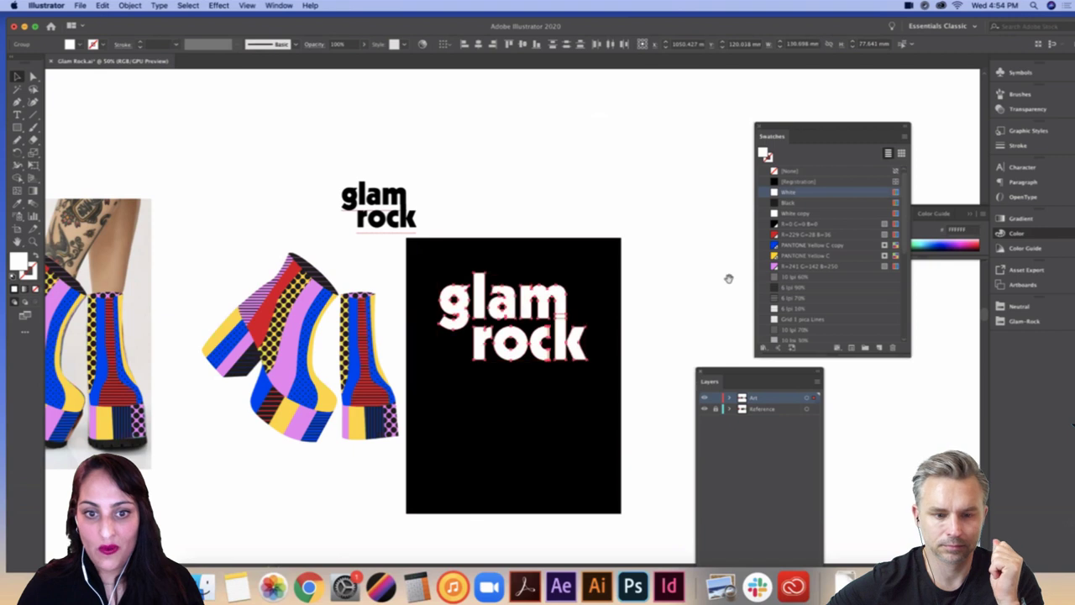
Step: Group the upright front-view boot artwork, and group the tilted boot artwork beside it separately
{"action": "scroll", "coordinate": [688, 274], "scroll_direction": "down", "scroll_amount": 3}
{"action": "left_click_drag", "start_coordinate": [166, 184], "coordinate": [361, 405]}
{"action": "left_click", "coordinate": [379, 426]}
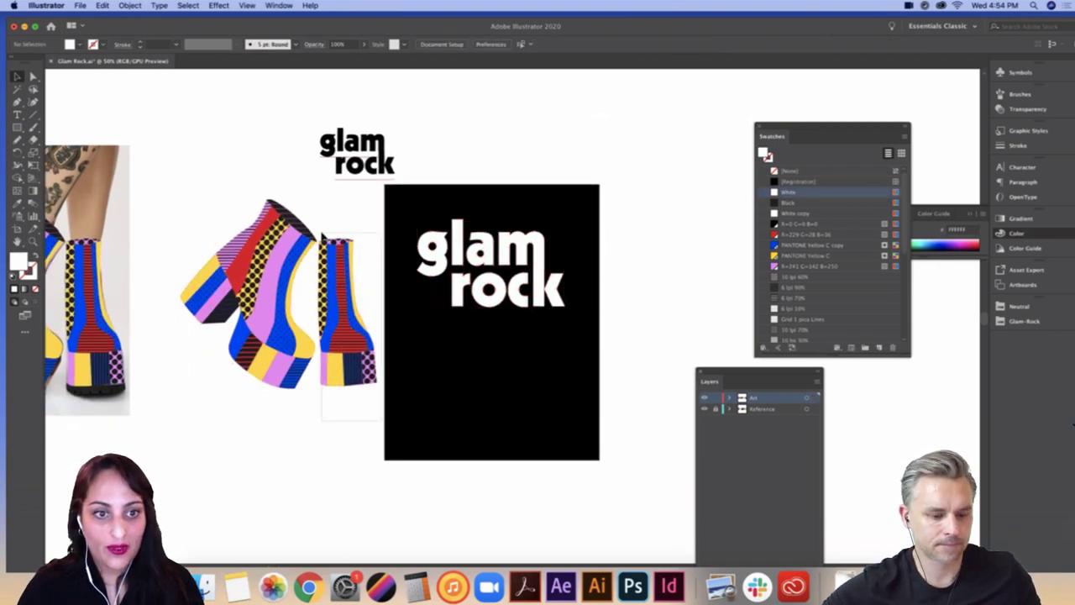
{"action": "left_click_drag", "start_coordinate": [322, 234], "coordinate": [321, 233]}
{"action": "key", "text": "super+g"}
{"action": "left_click_drag", "start_coordinate": [212, 178], "coordinate": [307, 405]}
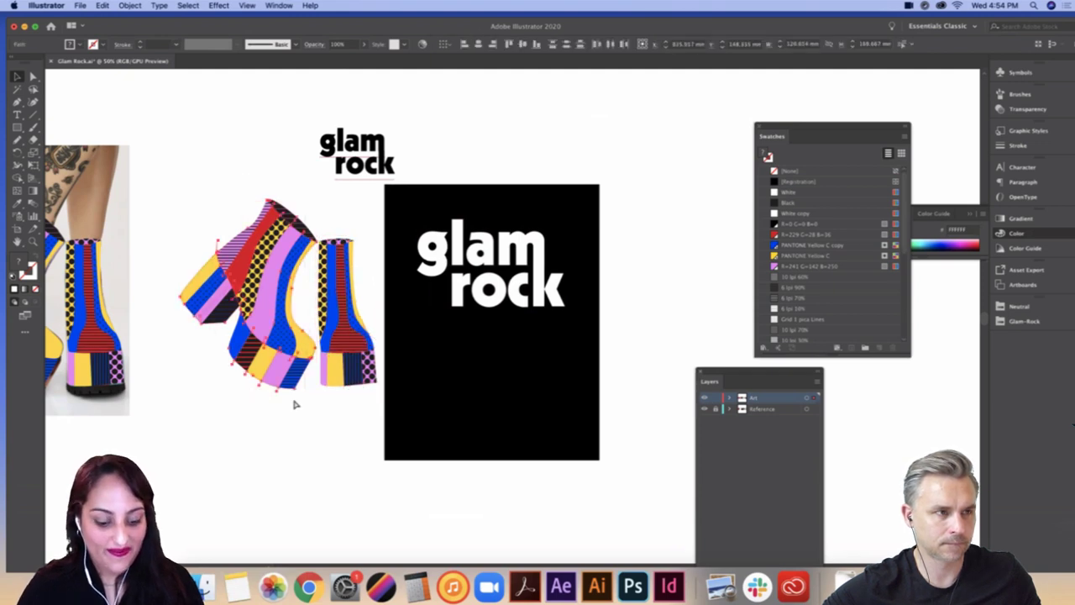
{"action": "key", "text": "super+g"}
Step: Move both boot groups together onto the black rectangle so their tops overlap the lettering
{"action": "left_click", "coordinate": [326, 437]}
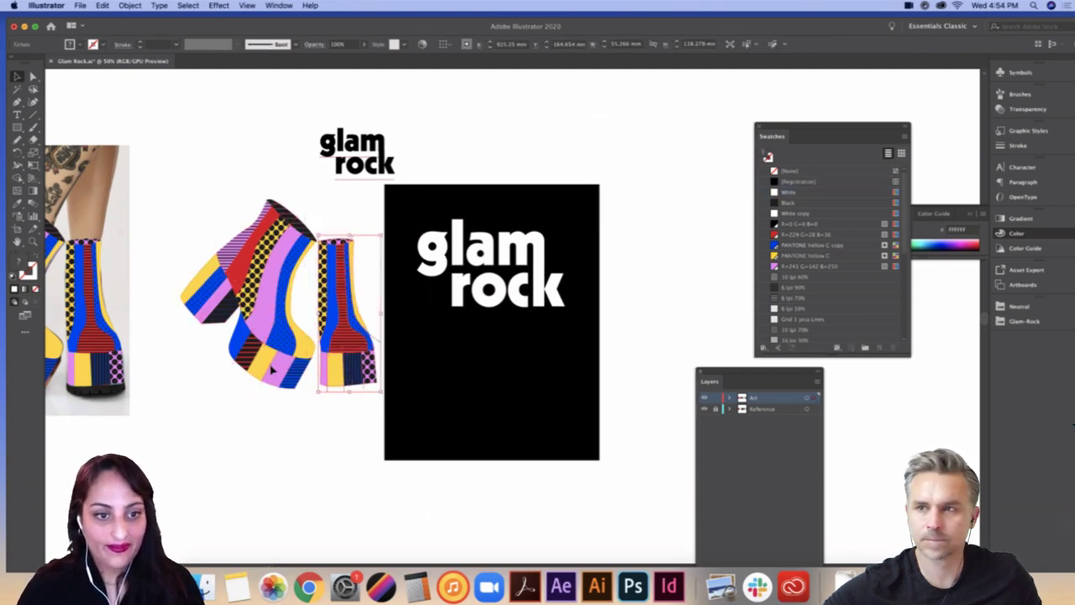
{"action": "left_click_drag", "start_coordinate": [324, 337], "coordinate": [530, 389]}
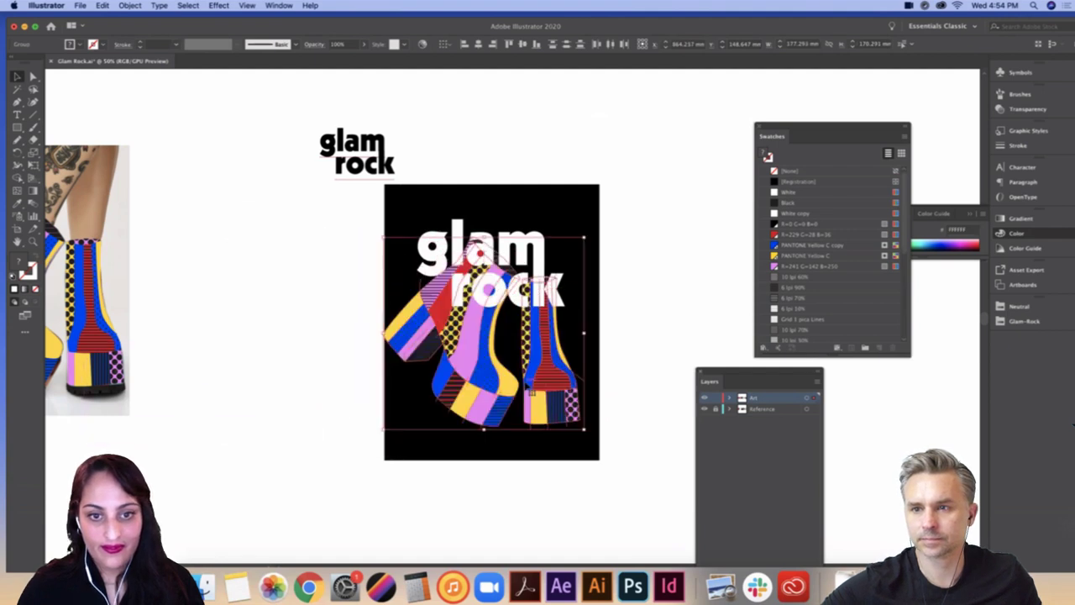
{"action": "left_click", "coordinate": [622, 353]}
Step: Enlarge and reposition the white lettering over the boots, and shift the black rectangle slightly down and right
{"action": "left_click_drag", "start_coordinate": [560, 286], "coordinate": [522, 374]}
{"action": "left_click", "coordinate": [493, 337]}
{"action": "left_click_drag", "start_coordinate": [354, 270], "coordinate": [343, 263]}
{"action": "left_click_drag", "start_coordinate": [533, 483], "coordinate": [536, 489]}
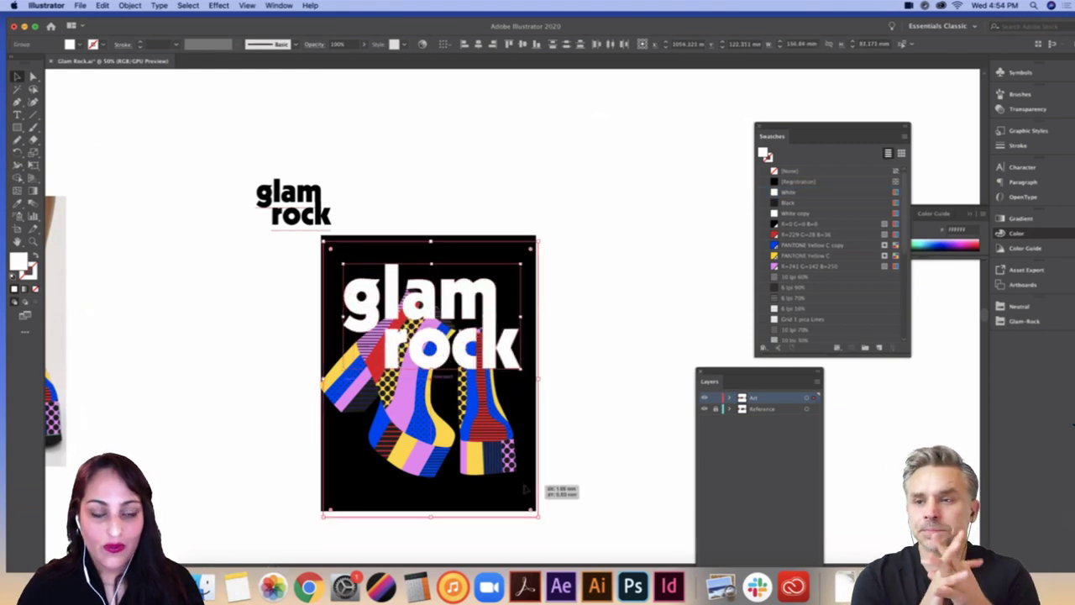
Step: Move both boot groups slightly up and to the right on the black rectangle
{"action": "left_click", "coordinate": [420, 447]}
{"action": "left_click", "coordinate": [476, 450], "text": "shift"}
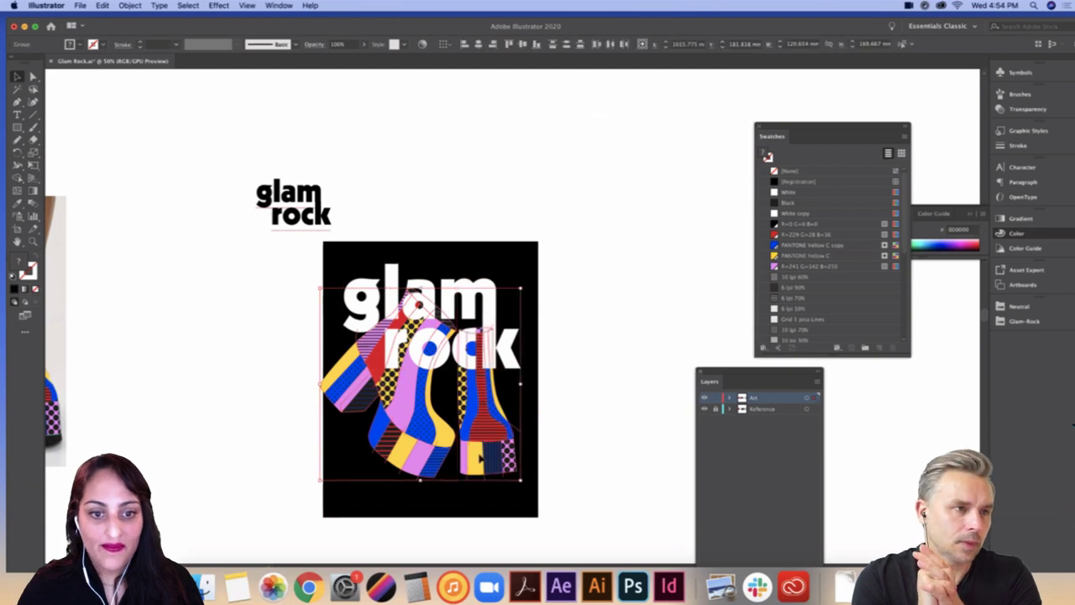
{"action": "left_click_drag", "start_coordinate": [478, 449], "coordinate": [490, 445]}
{"action": "left_click", "coordinate": [582, 389]}
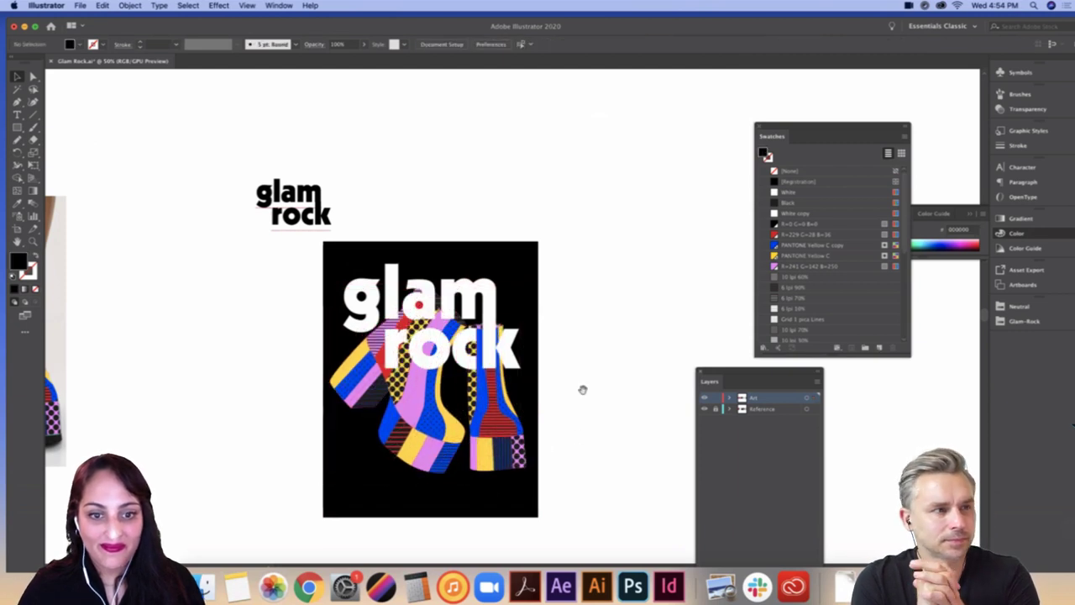
Step: Shift the white "glam rock" lettering up and slightly to the right over the boots
{"action": "key", "text": "super+plus"}
{"action": "left_click_drag", "start_coordinate": [615, 425], "coordinate": [679, 329]}
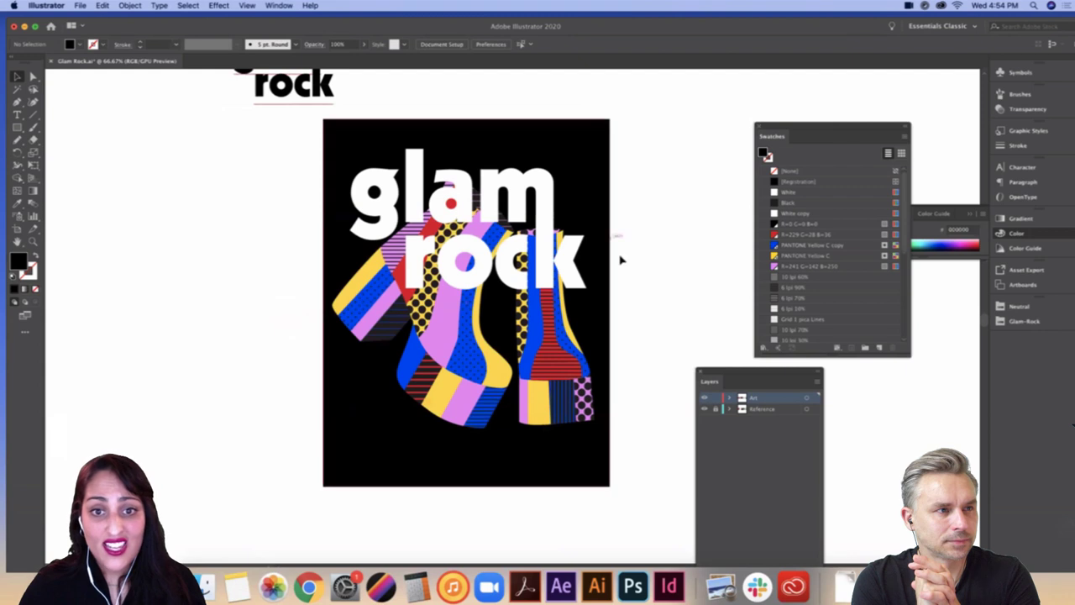
{"action": "scroll", "coordinate": [676, 267], "scroll_direction": "up", "scroll_amount": 2}
{"action": "left_click", "coordinate": [570, 307]}
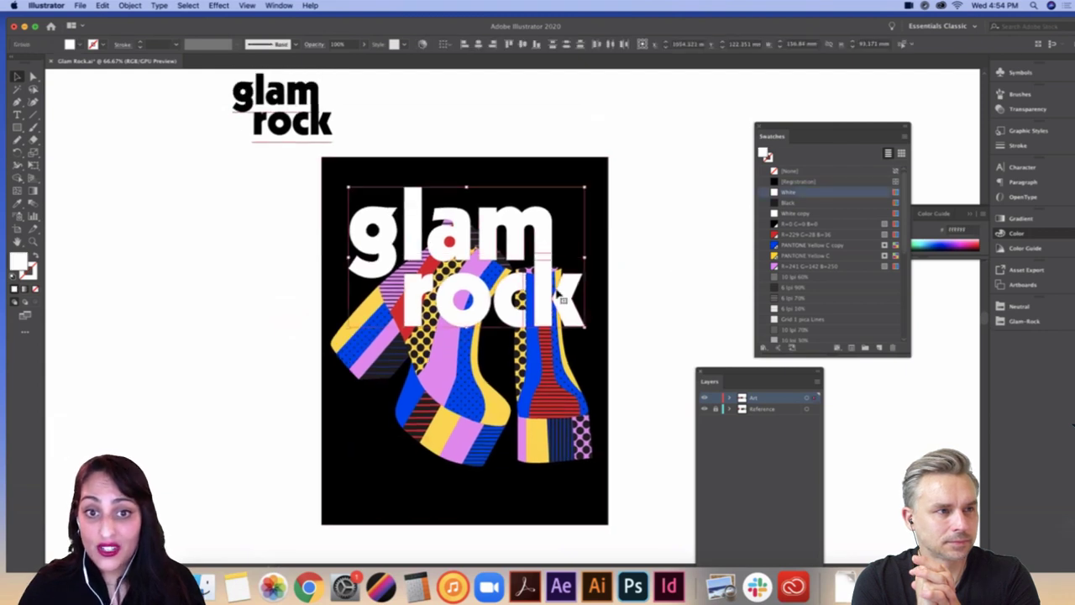
{"action": "left_click_drag", "start_coordinate": [561, 300], "coordinate": [560, 294]}
{"action": "left_click", "coordinate": [564, 306], "text": "shift"}
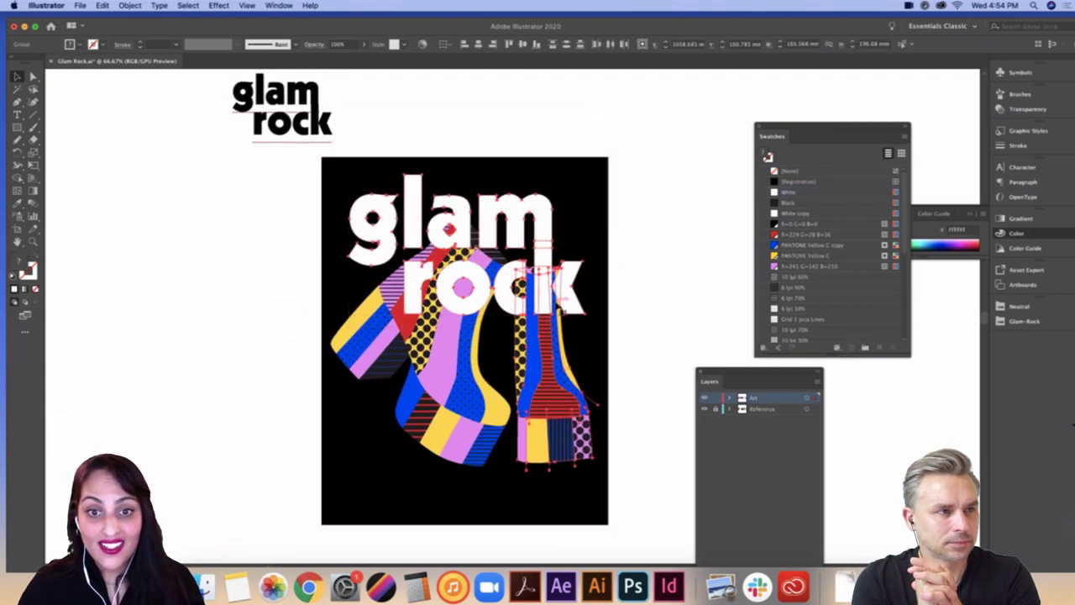
{"action": "left_click", "coordinate": [646, 363]}
{"action": "left_click_drag", "start_coordinate": [535, 229], "coordinate": [538, 225]}
{"action": "left_click", "coordinate": [638, 253]}
Step: Place the word "glam" behind the boots but in front of the black rectangle
{"action": "left_click", "coordinate": [549, 220]}
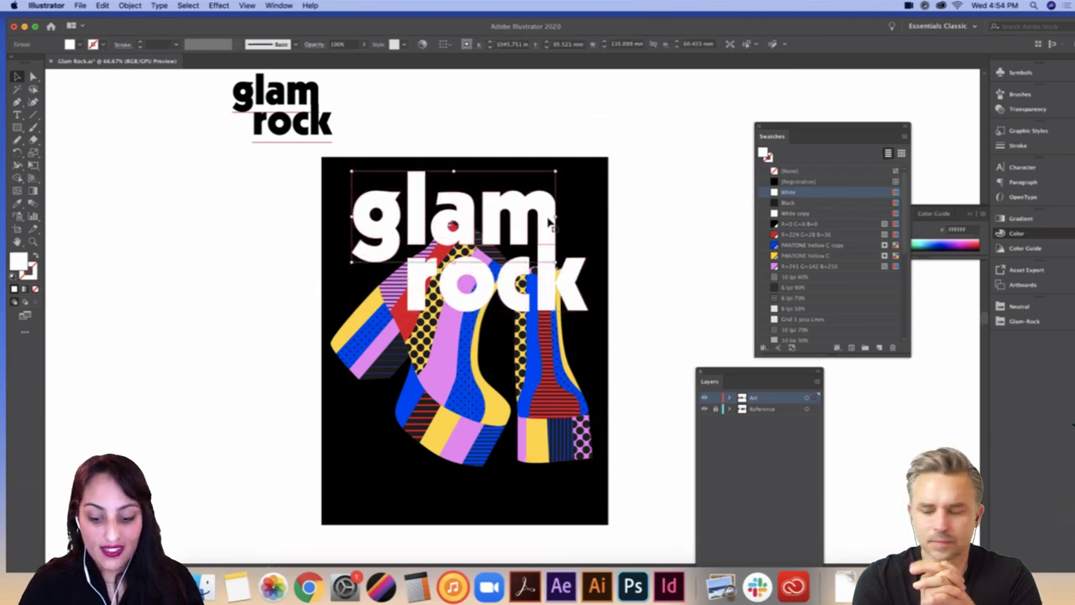
{"action": "key", "text": "super+shift+["}
{"action": "key", "text": "super+]"}
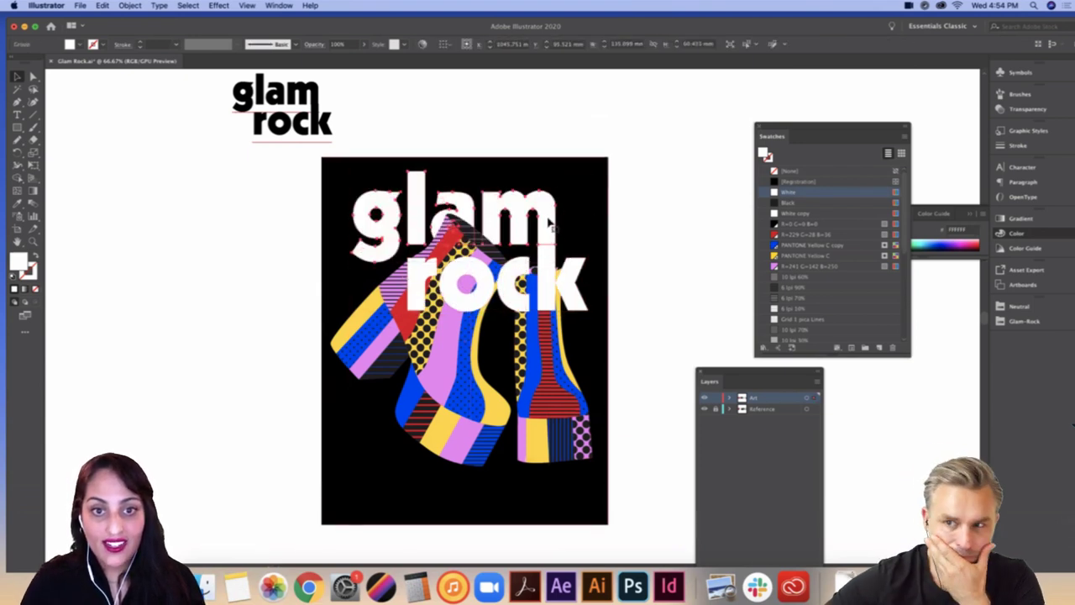
{"action": "left_click", "coordinate": [620, 254]}
Step: Move both boot groups slightly lower beneath the lettering
{"action": "mouse_move", "coordinate": [536, 377]}
{"action": "left_mouse_down"}
{"action": "mouse_move", "coordinate": [556, 392]}
{"action": "mouse_move", "coordinate": [546, 393]}
{"action": "left_mouse_up"}
{"action": "left_click", "coordinate": [546, 393], "text": "shift"}
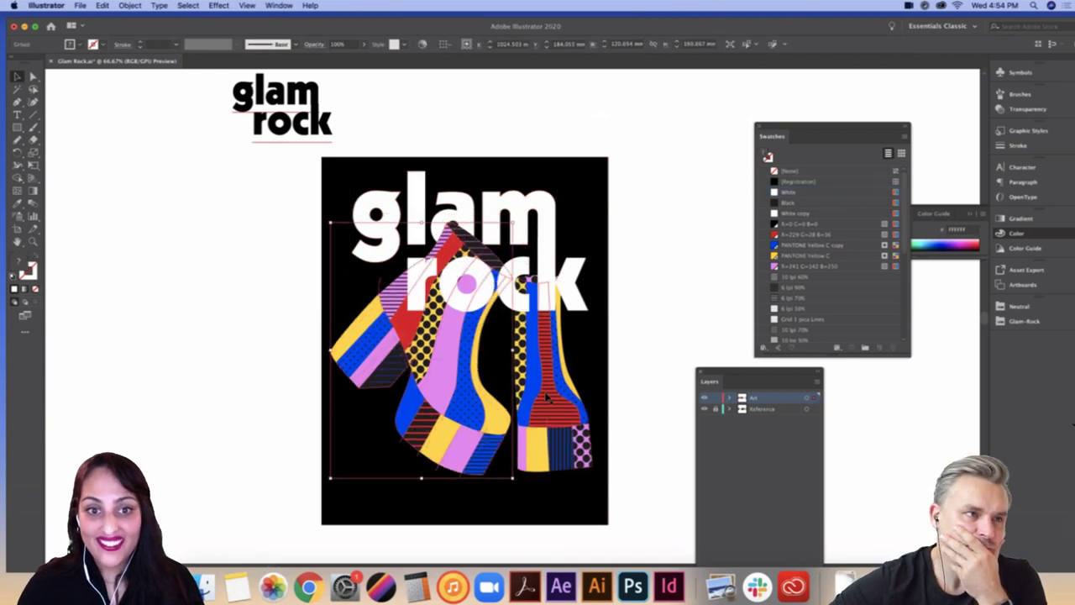
{"action": "left_click", "coordinate": [653, 395]}
{"action": "left_click", "coordinate": [550, 394]}
{"action": "left_click", "coordinate": [508, 418], "text": "shift"}
{"action": "key", "text": "Down"}
{"action": "key", "text": "Down"}
{"action": "key", "text": "Down"}
{"action": "key", "text": "Down"}
{"action": "key", "text": "Down"}
{"action": "key", "text": "Down"}
{"action": "key", "text": "Down"}
{"action": "key", "text": "Down"}
{"action": "key", "text": "Down"}
{"action": "key", "text": "Down"}
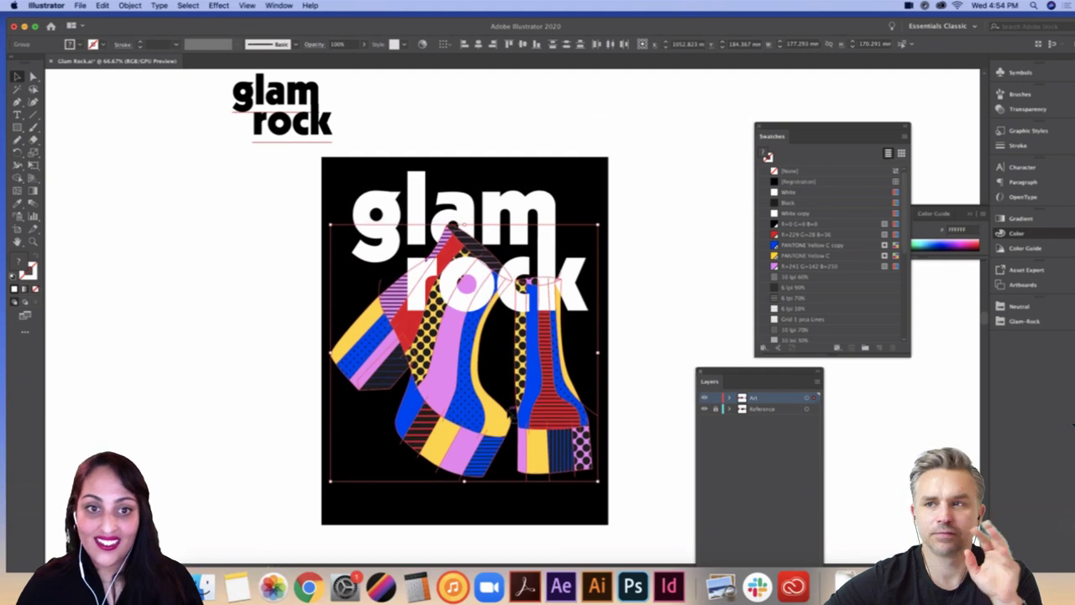
{"action": "left_click", "coordinate": [672, 361]}
Step: Enlarge the black background rectangle to about 194.6 mm wide and 247.4 mm tall, extending its bottom and both sides
{"action": "scroll", "coordinate": [668, 336], "scroll_direction": "down", "scroll_amount": 2}
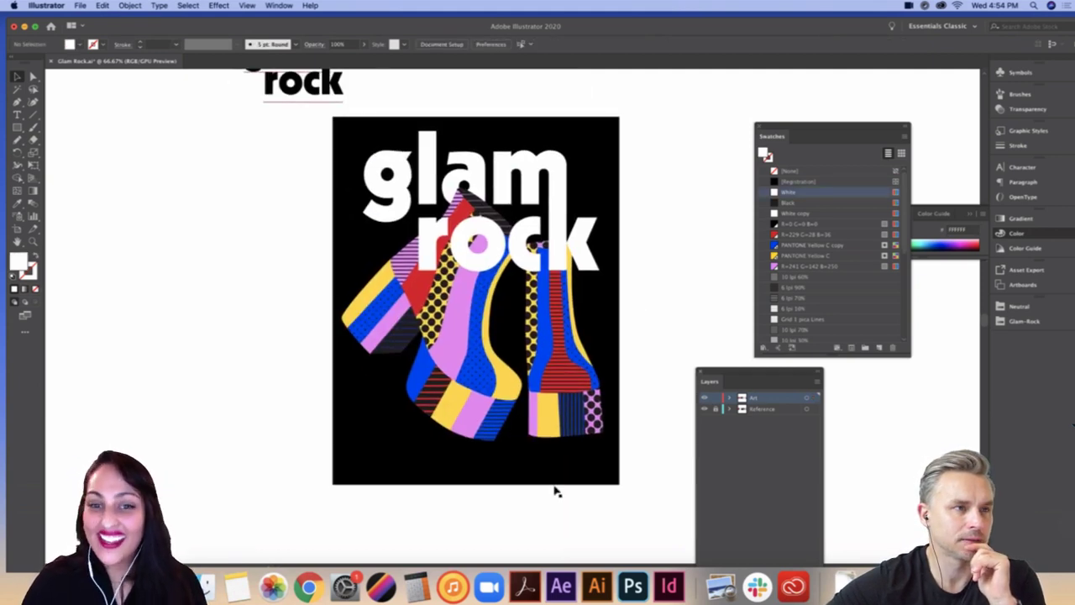
{"action": "left_click", "coordinate": [492, 485]}
{"action": "left_click_drag", "start_coordinate": [476, 485], "coordinate": [478, 489]}
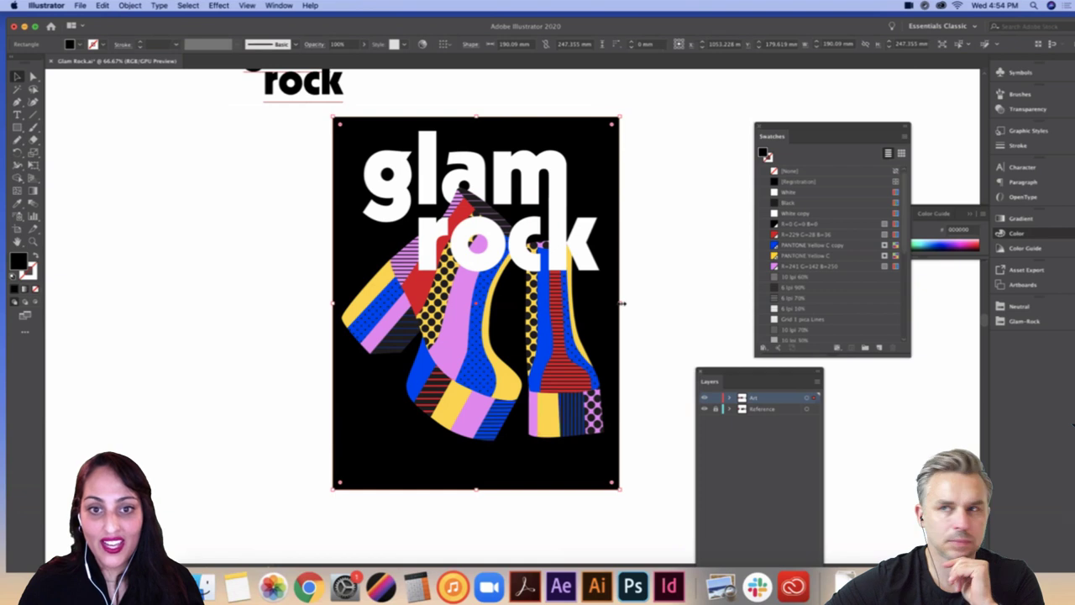
{"action": "left_click_drag", "start_coordinate": [623, 303], "coordinate": [623, 306]}
{"action": "left_click_drag", "start_coordinate": [333, 304], "coordinate": [330, 304]}
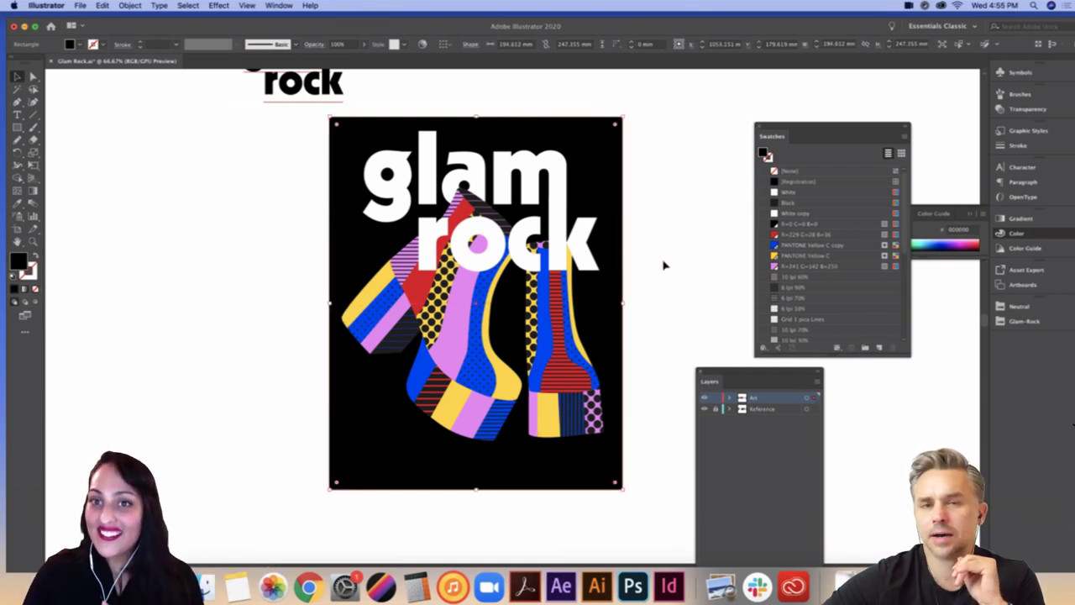
Step: Enlarge the white lettering toward the poster's upper-left corner, and shift it slightly down
{"action": "left_click", "coordinate": [588, 259]}
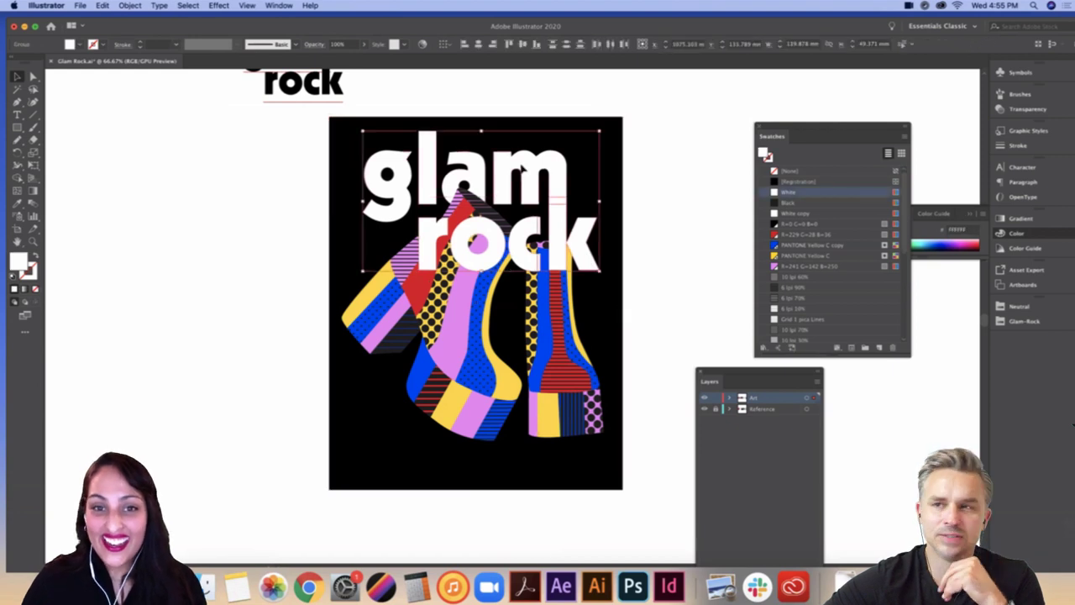
{"action": "left_click_drag", "start_coordinate": [363, 130], "coordinate": [347, 117]}
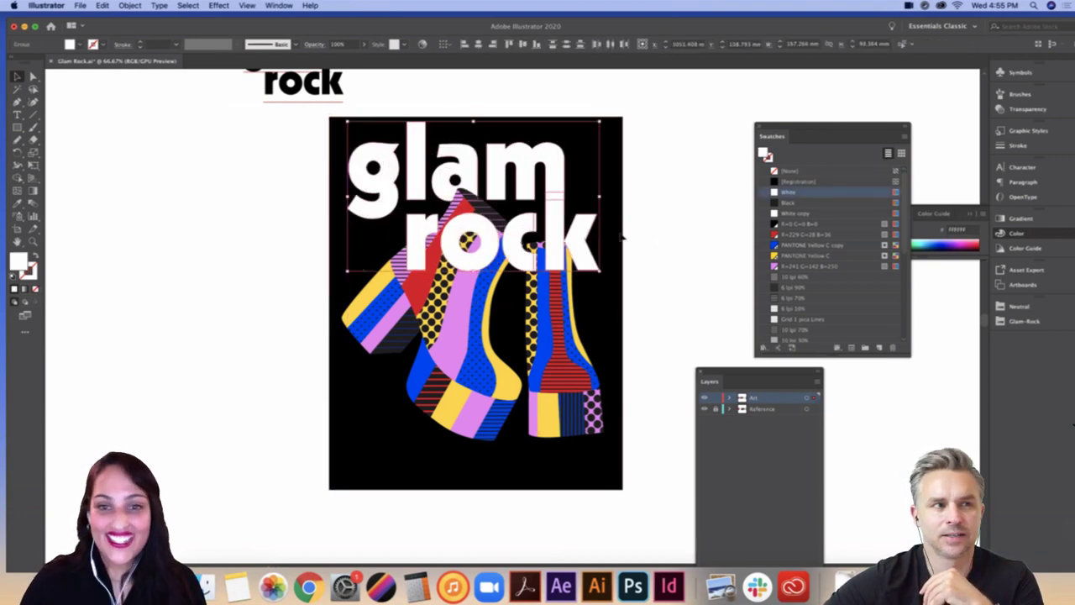
{"action": "left_click_drag", "start_coordinate": [583, 237], "coordinate": [584, 242]}
{"action": "left_click", "coordinate": [691, 240]}
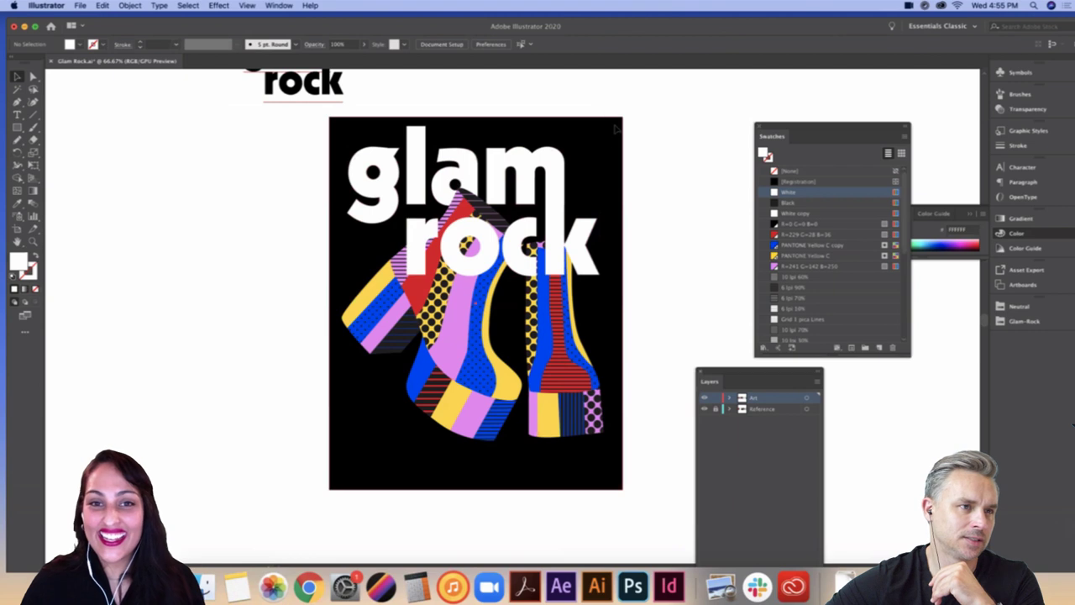
Step: Shift the black rectangle slightly up and left, and nudge the upright front-view boot slightly left
{"action": "left_click_drag", "start_coordinate": [604, 158], "coordinate": [600, 150]}
{"action": "left_click", "coordinate": [706, 259]}
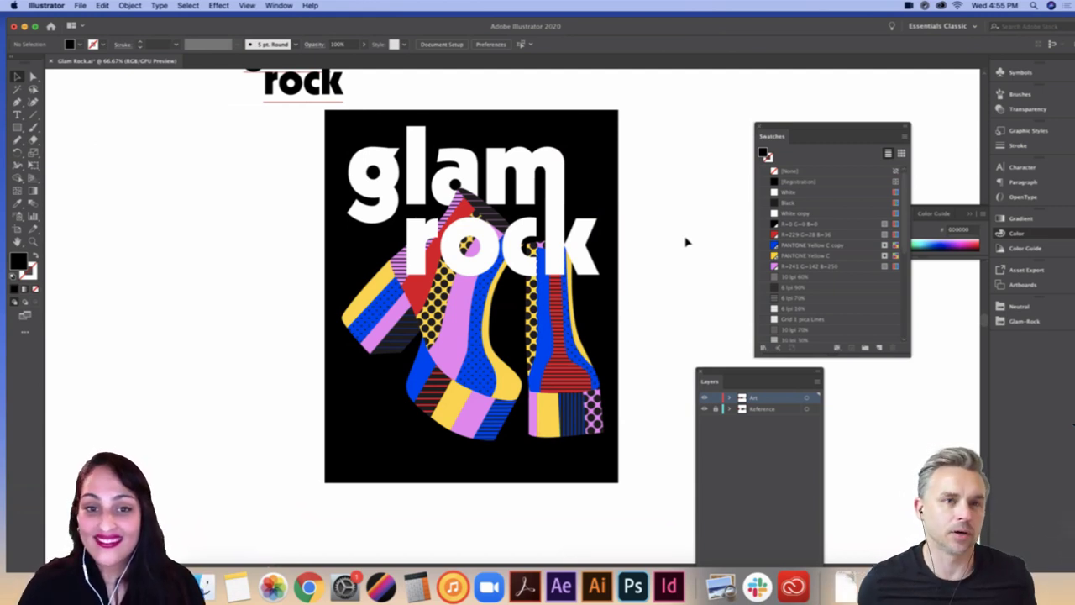
{"action": "left_click", "coordinate": [540, 307]}
{"action": "left_click", "coordinate": [679, 322]}
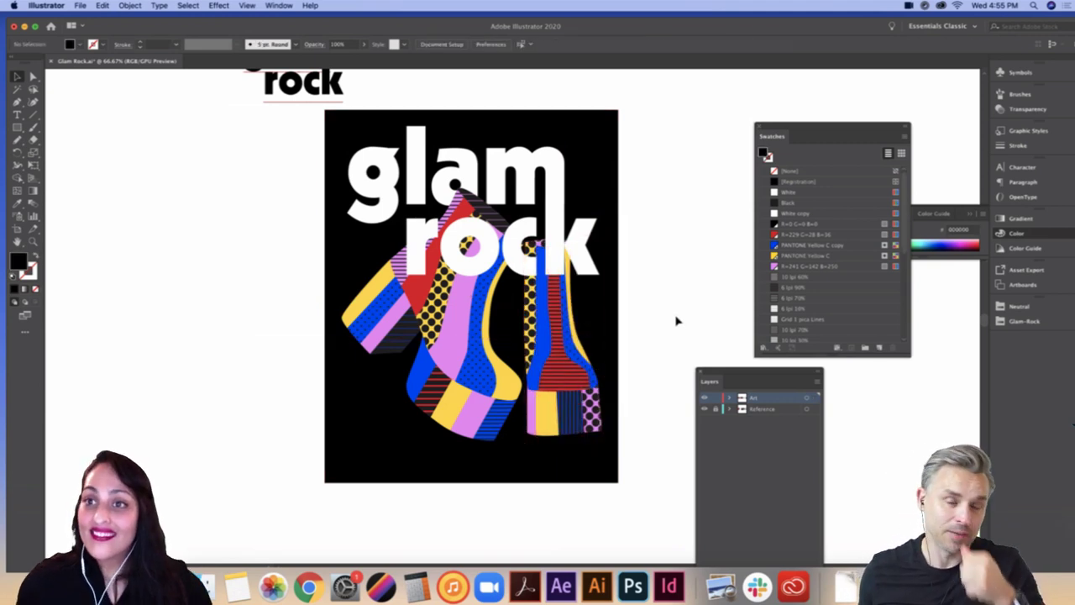